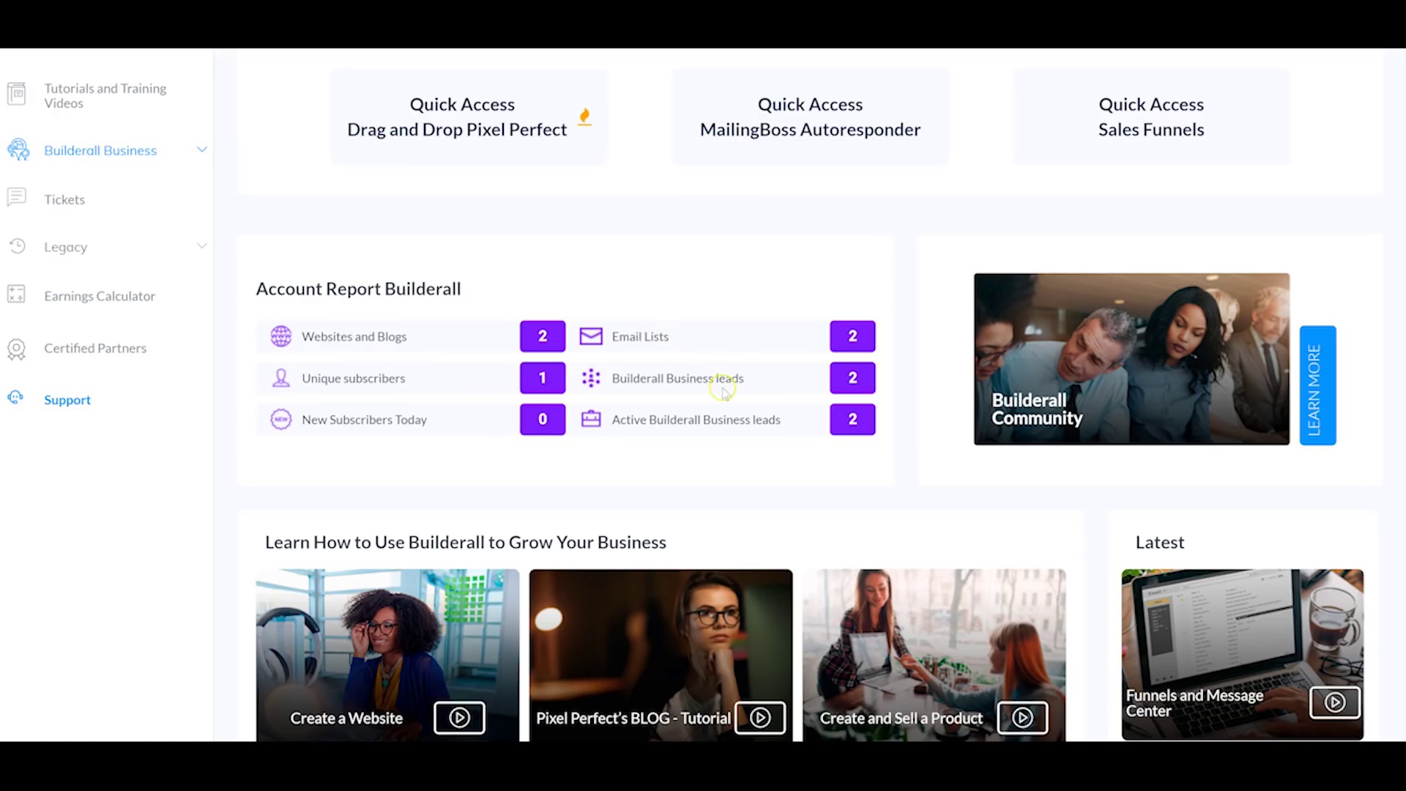
Step: View the badges earned by the account, then close the badges dialog
scroll(606, 296, "up", 1)
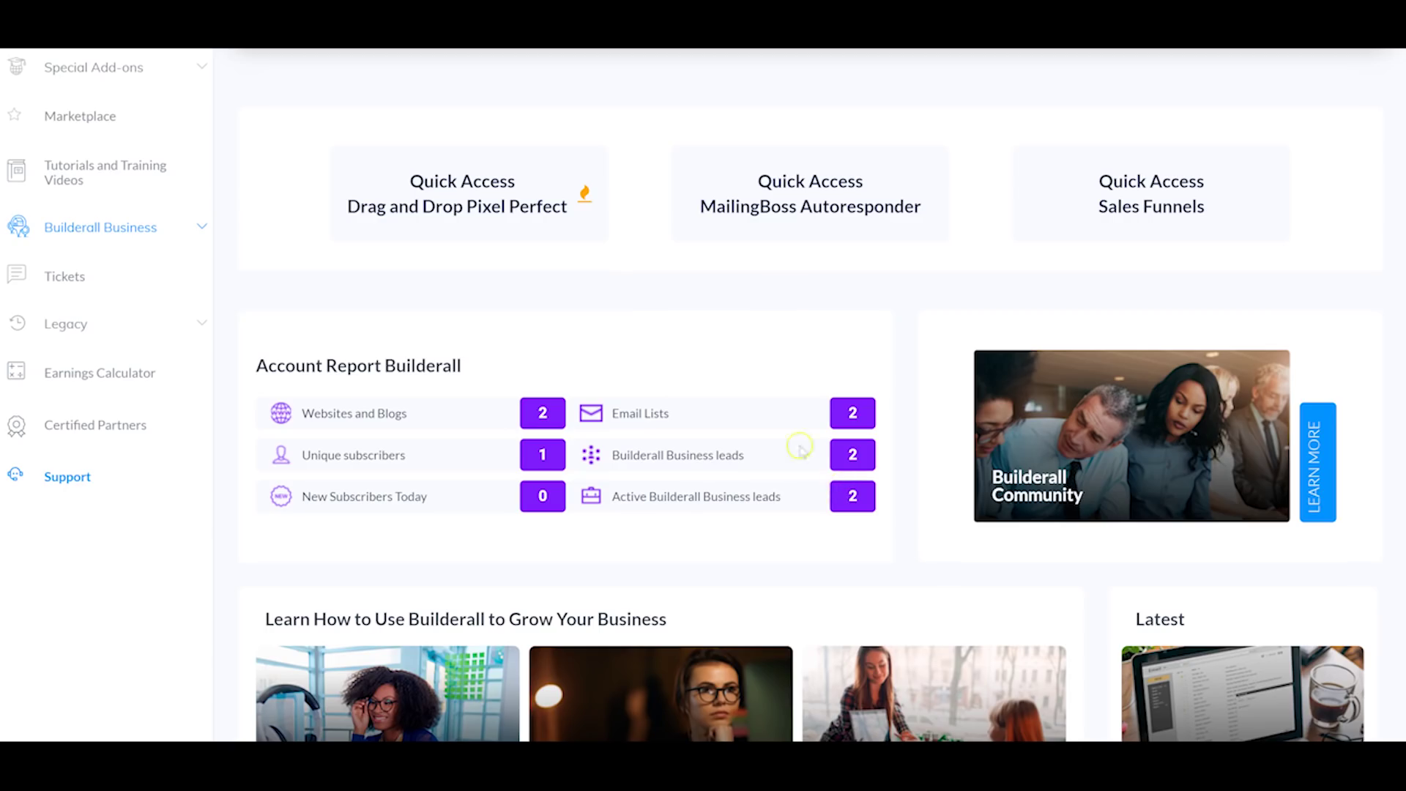
scroll(769, 454, "up", 5)
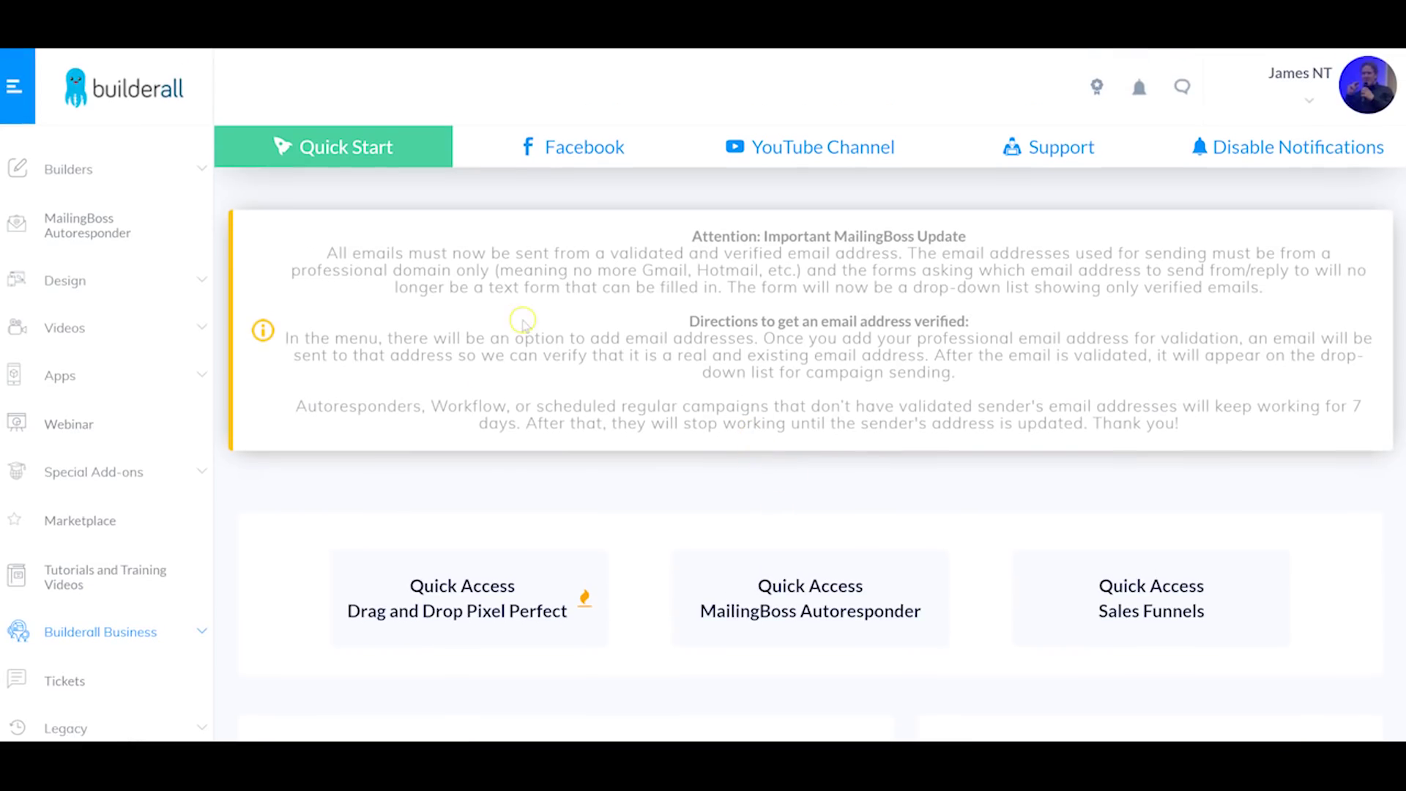
left_click(1098, 102)
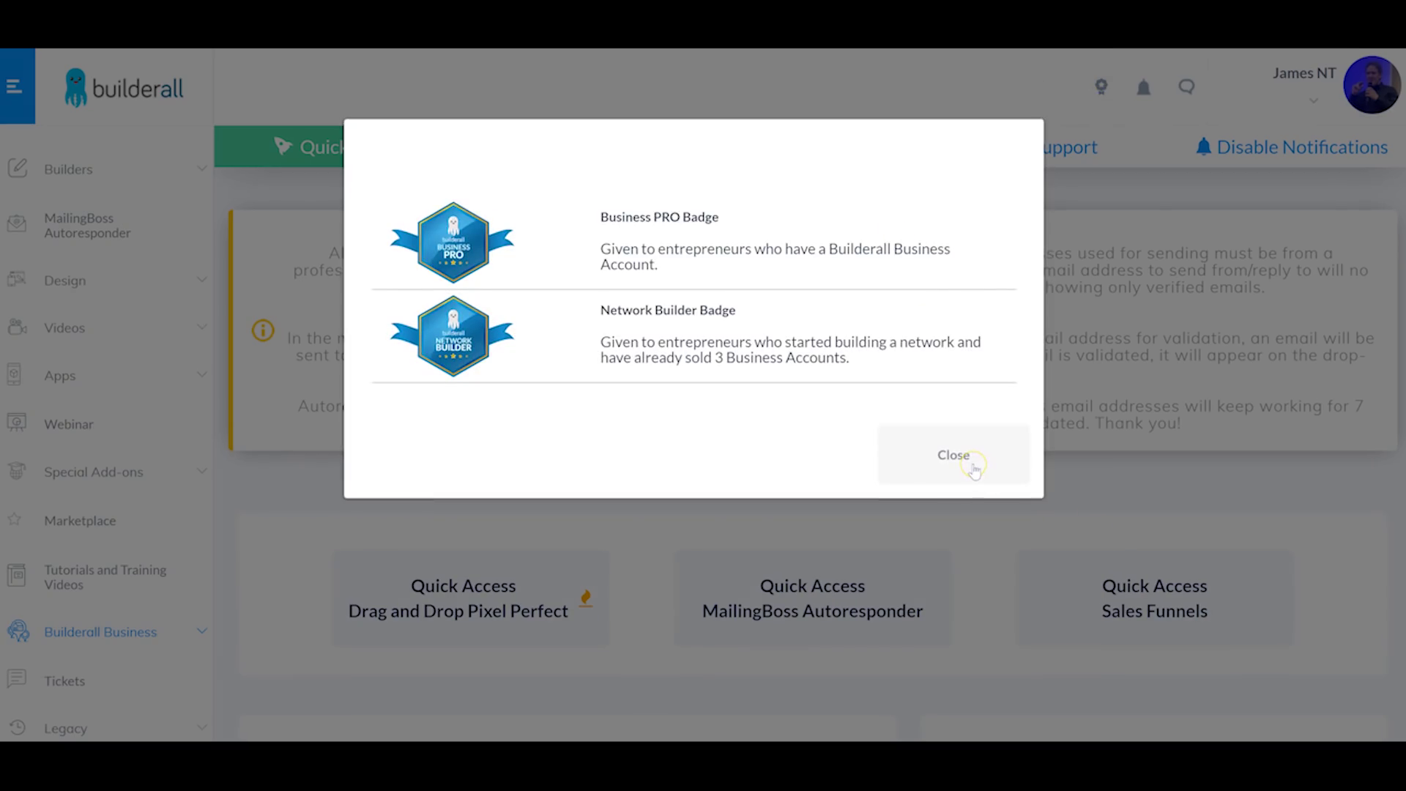
left_click(970, 470)
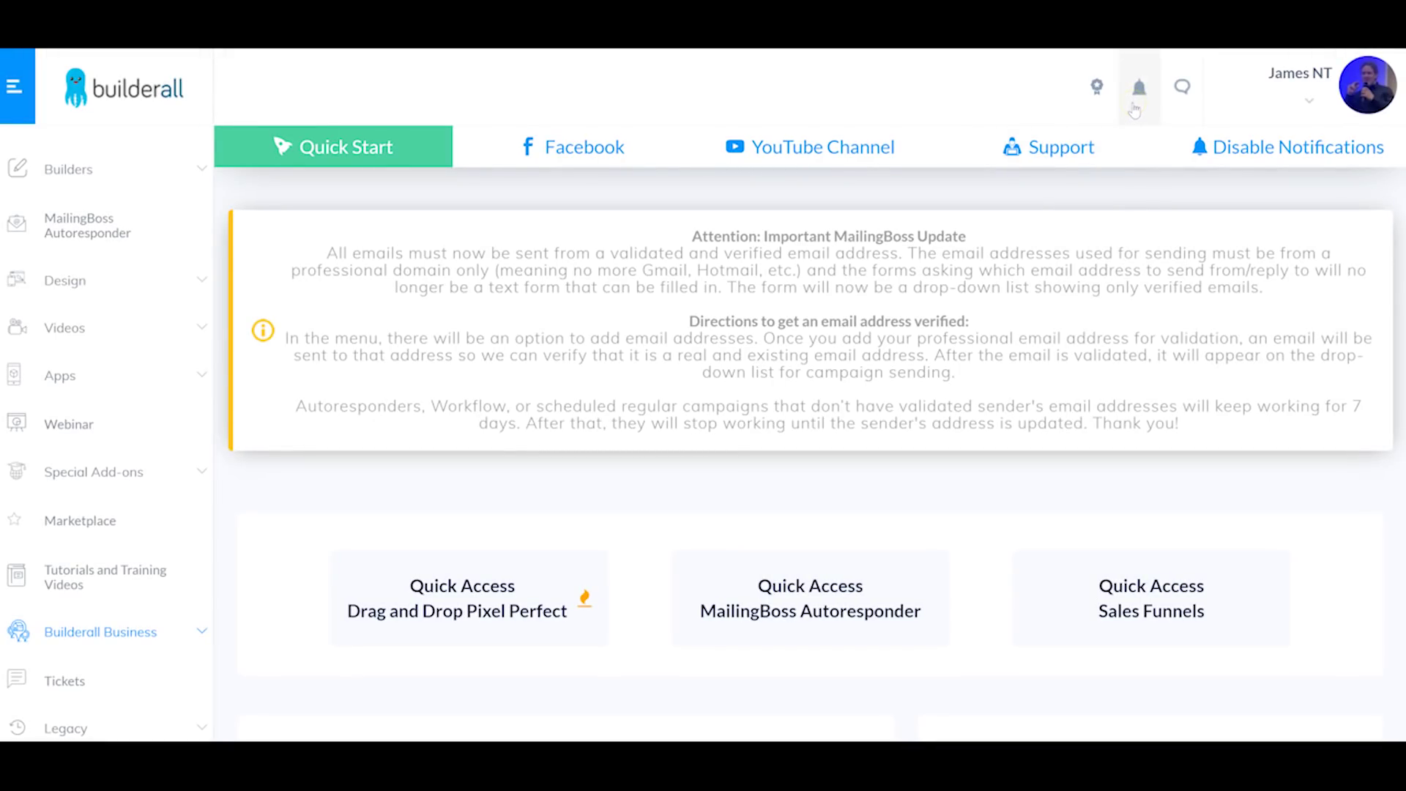
Step: Open the Launch Alert form, scroll through it, and close it
left_click(1136, 95)
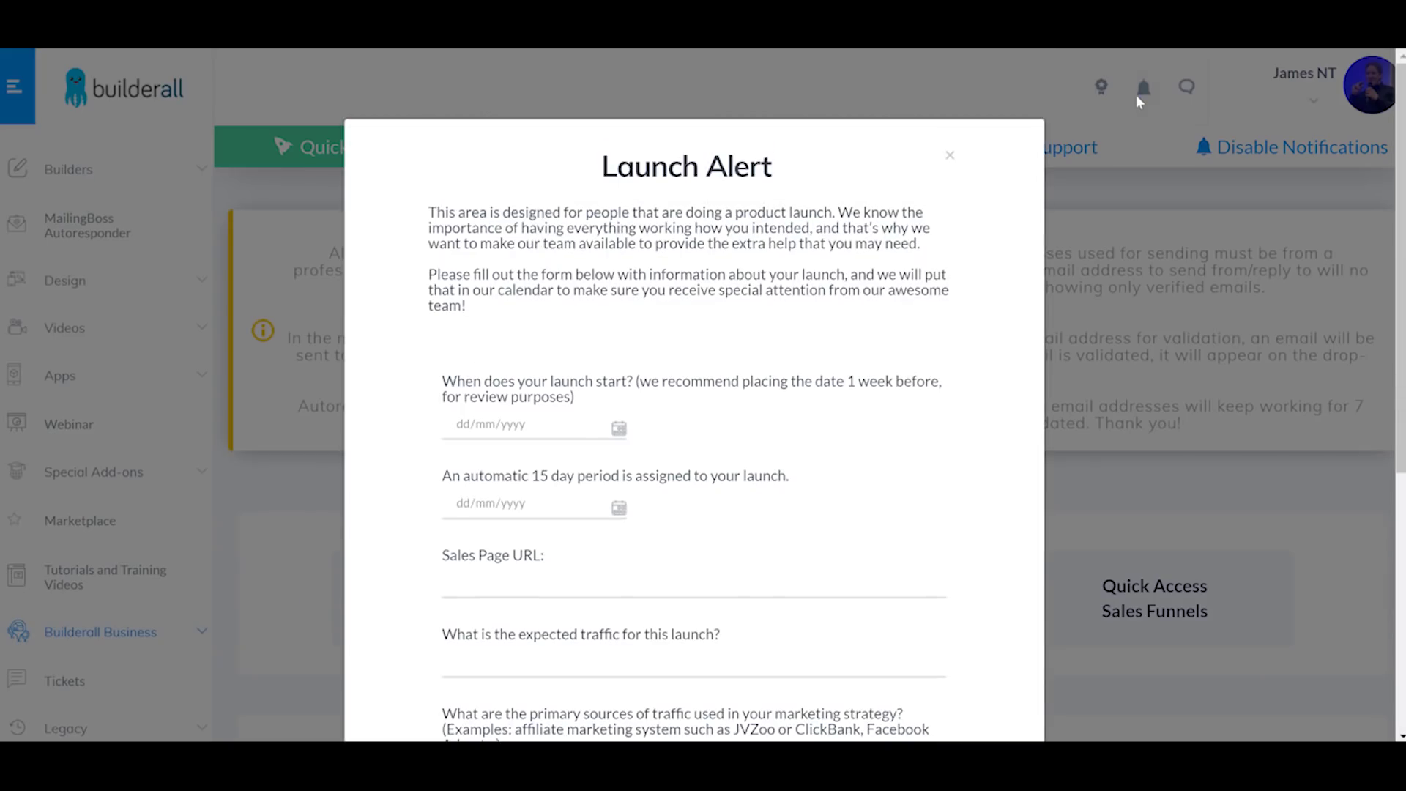
scroll(910, 330, "down", 2)
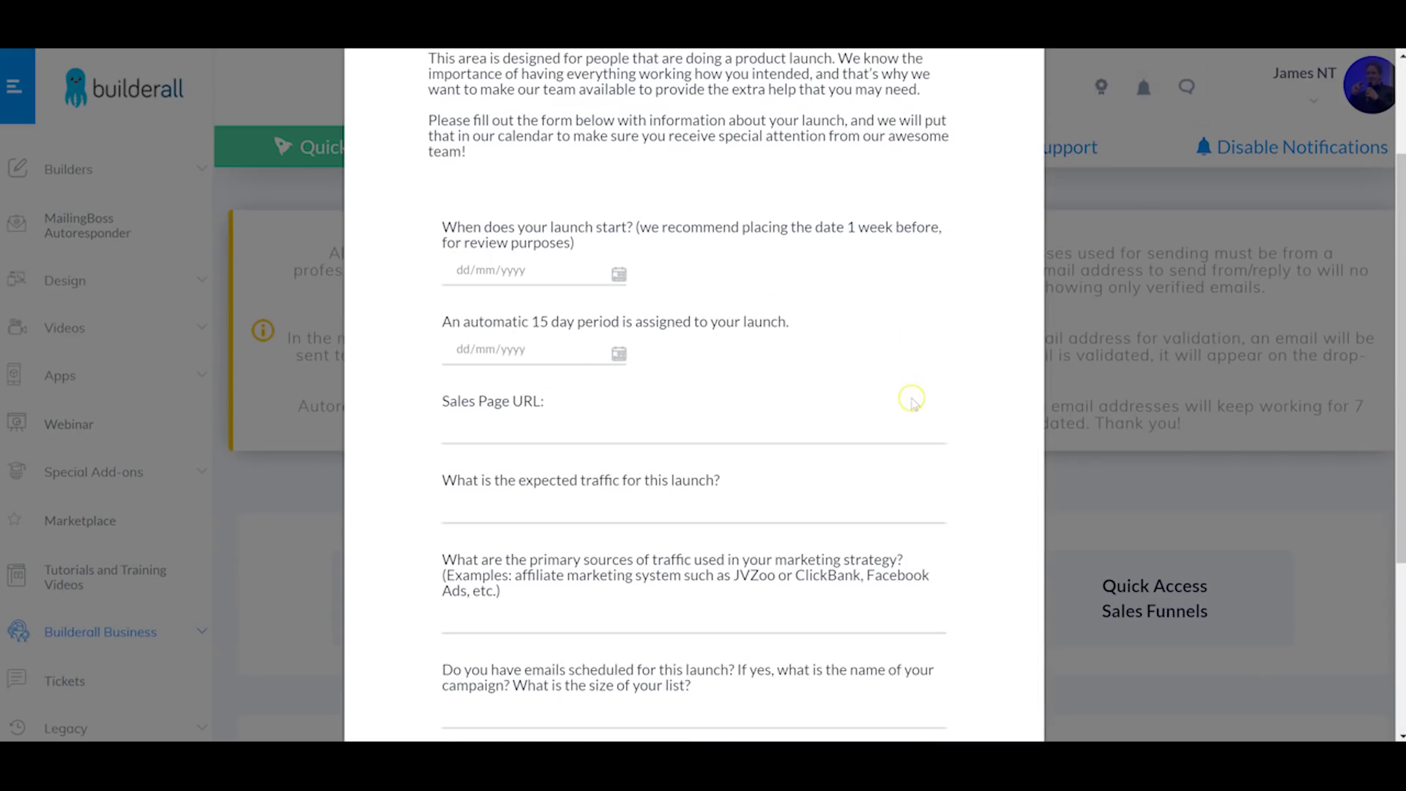
scroll(910, 392, "down", 1)
scroll(791, 511, "up", 3)
scroll(791, 510, "up", 1)
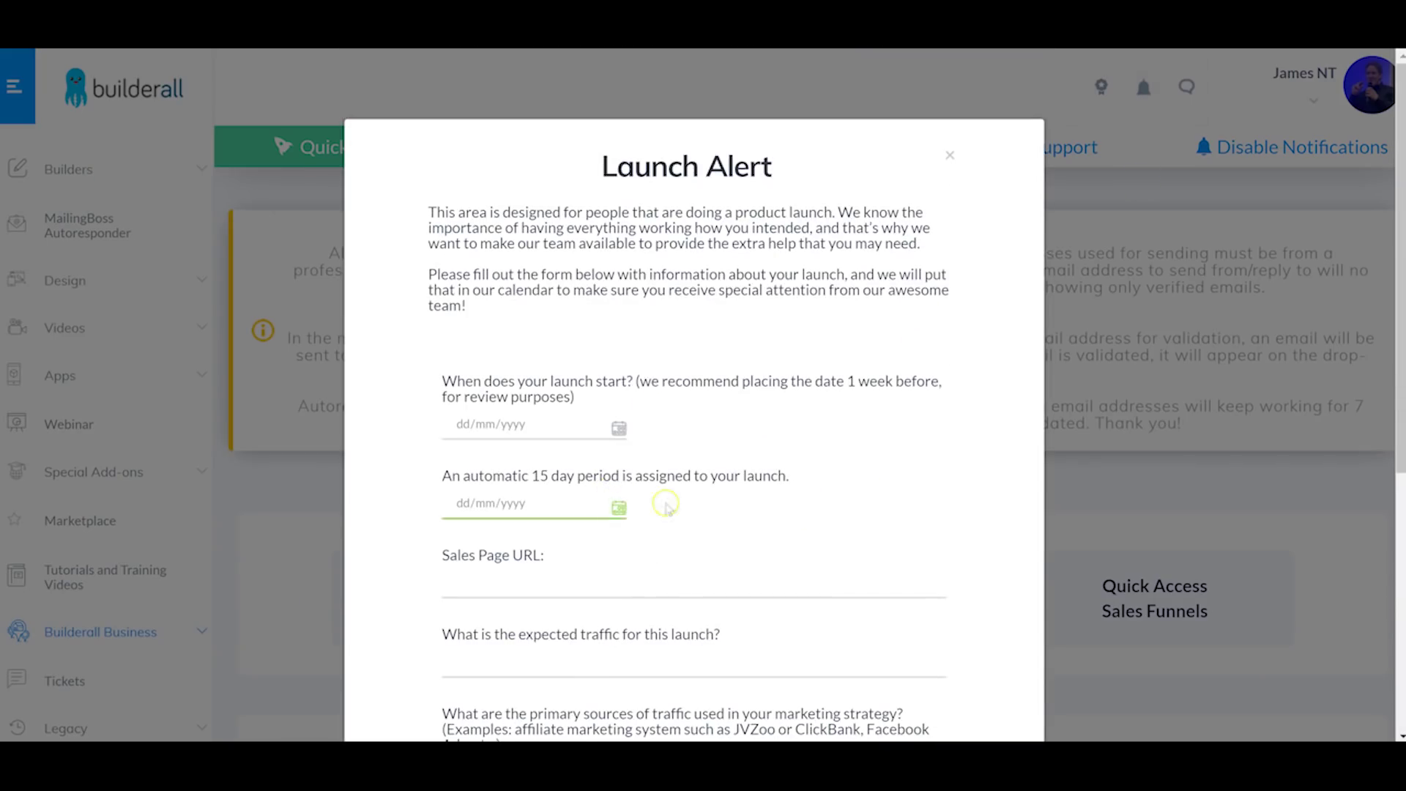
scroll(826, 587, "down", 3)
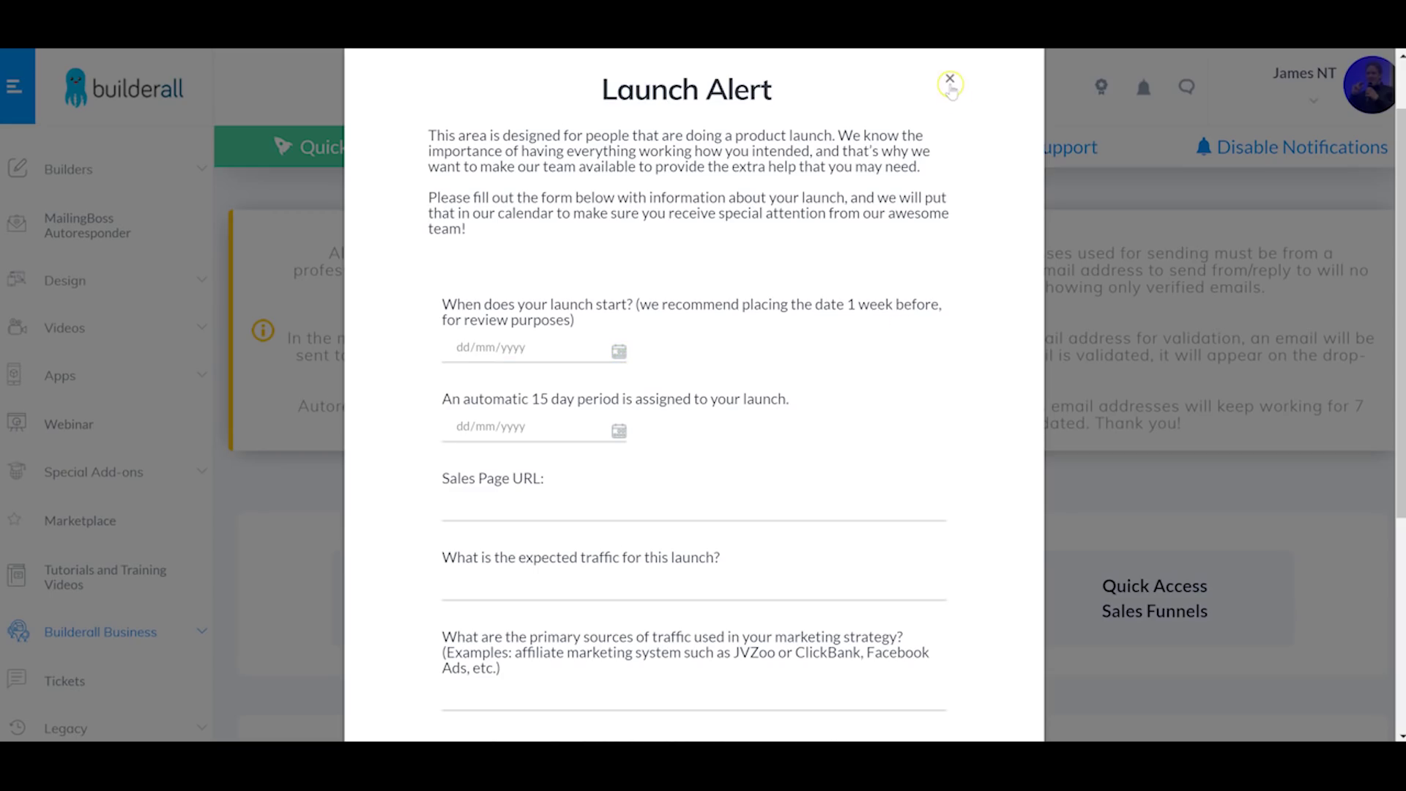
left_click(950, 80)
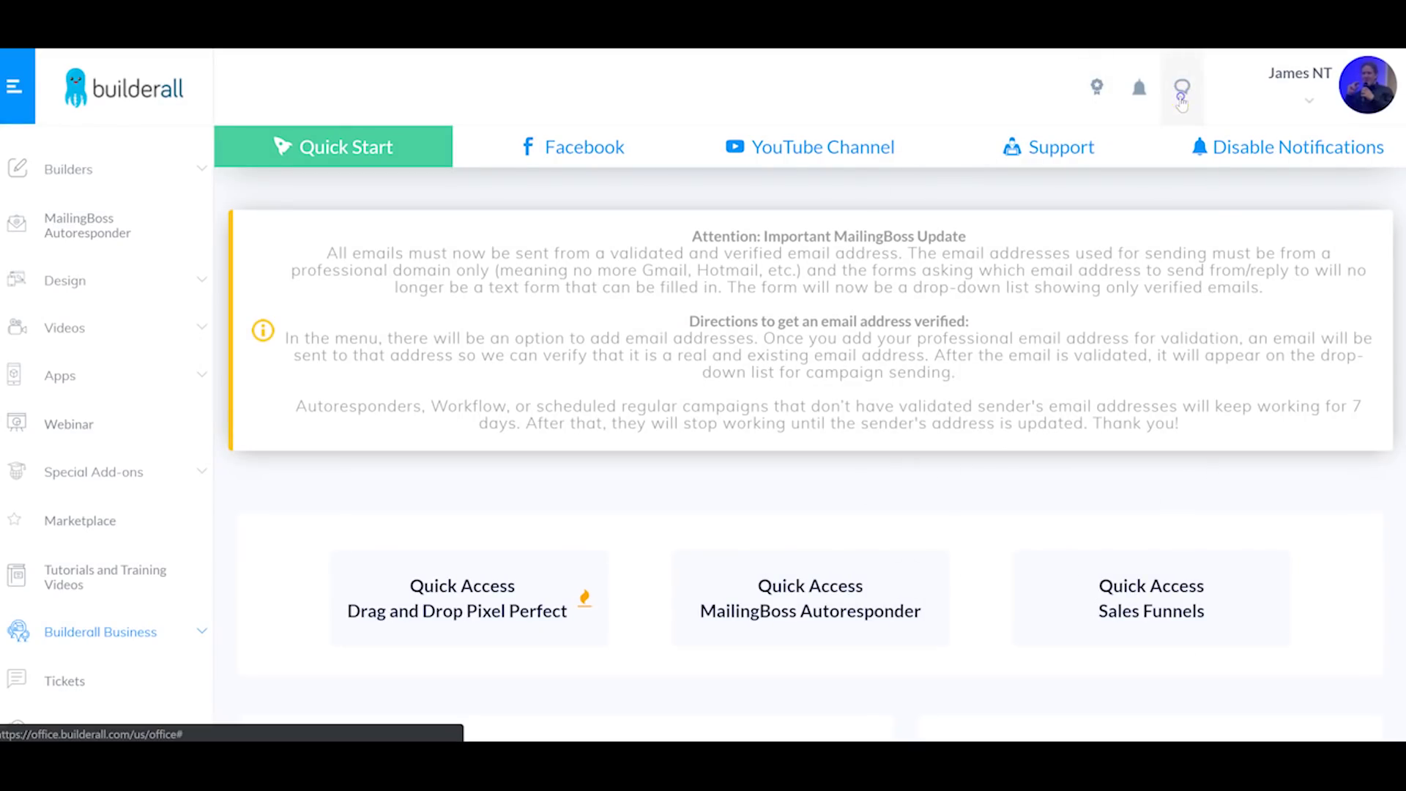
Step: Check the recent commission notifications, then dismiss the list
left_click(1182, 102)
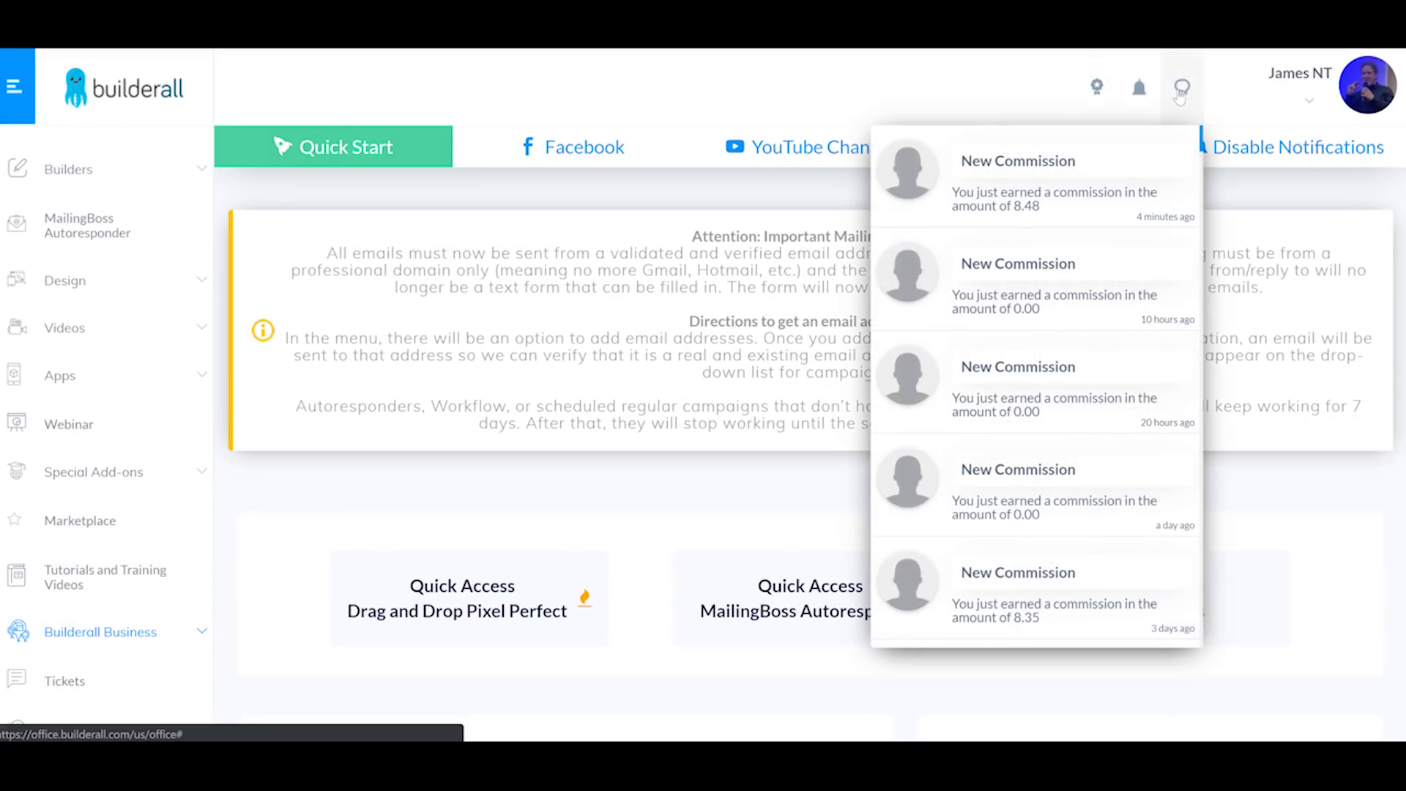
left_click(1112, 257)
left_click(1327, 515)
Step: Open Account info from the profile menu and scroll through its Tags fields
left_click(1311, 109)
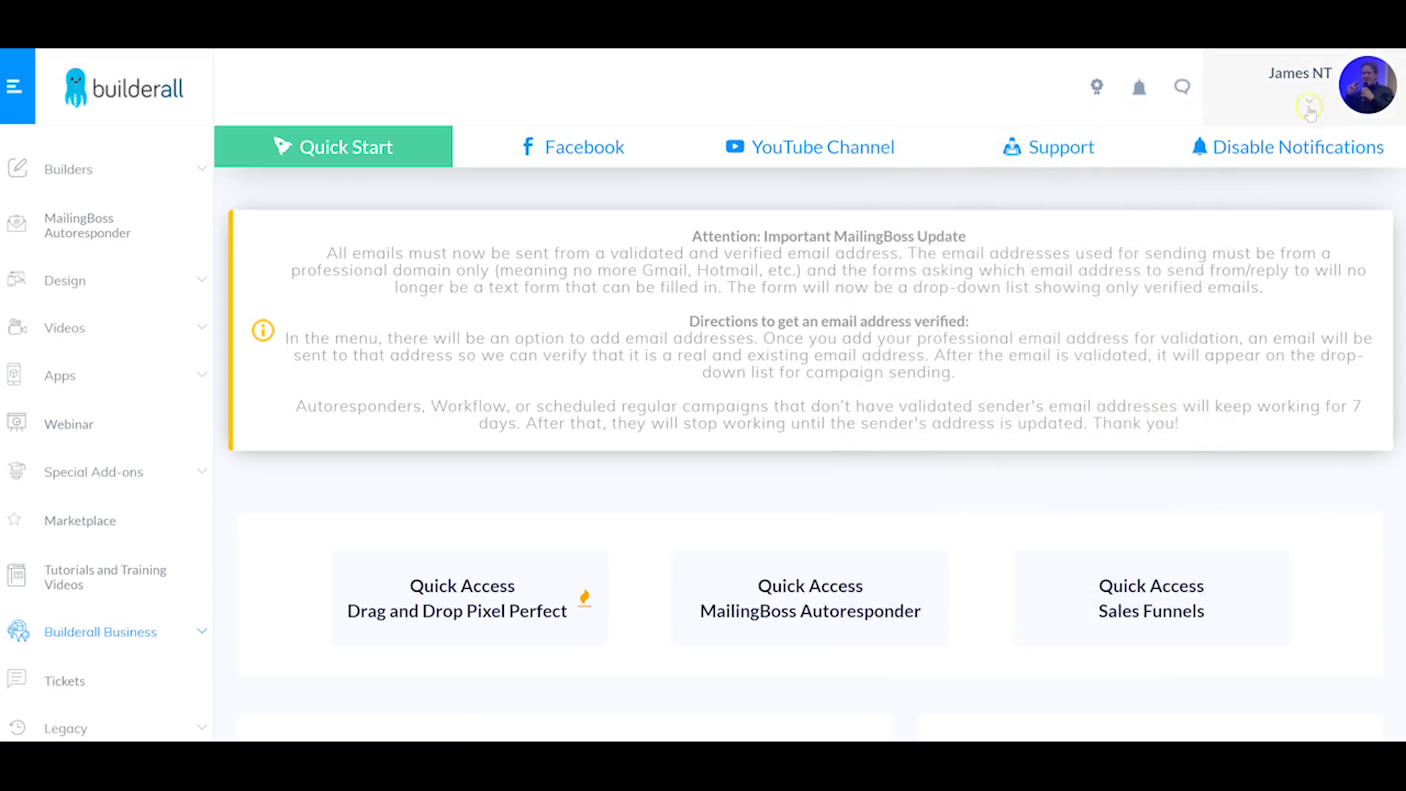
left_click(1305, 107)
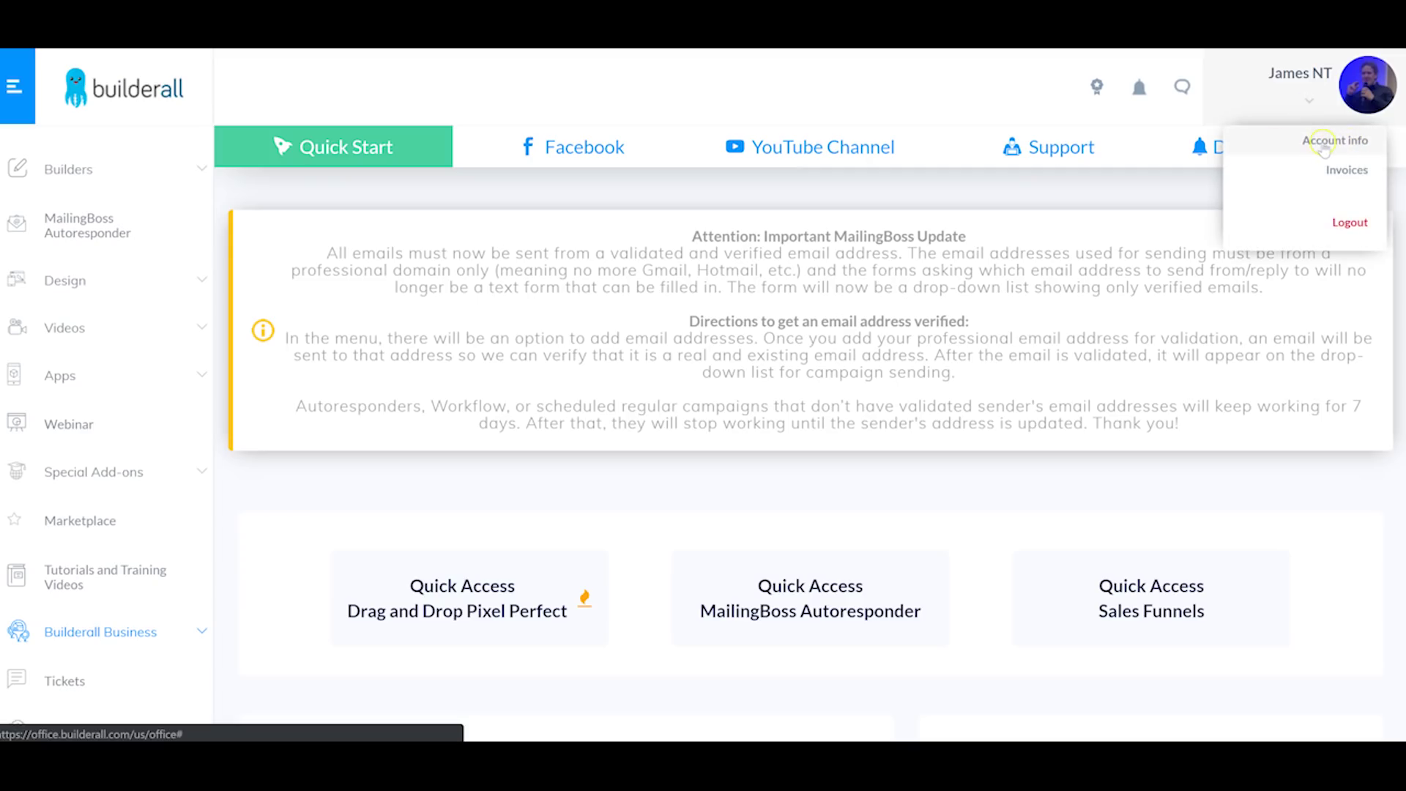
left_click(1297, 146)
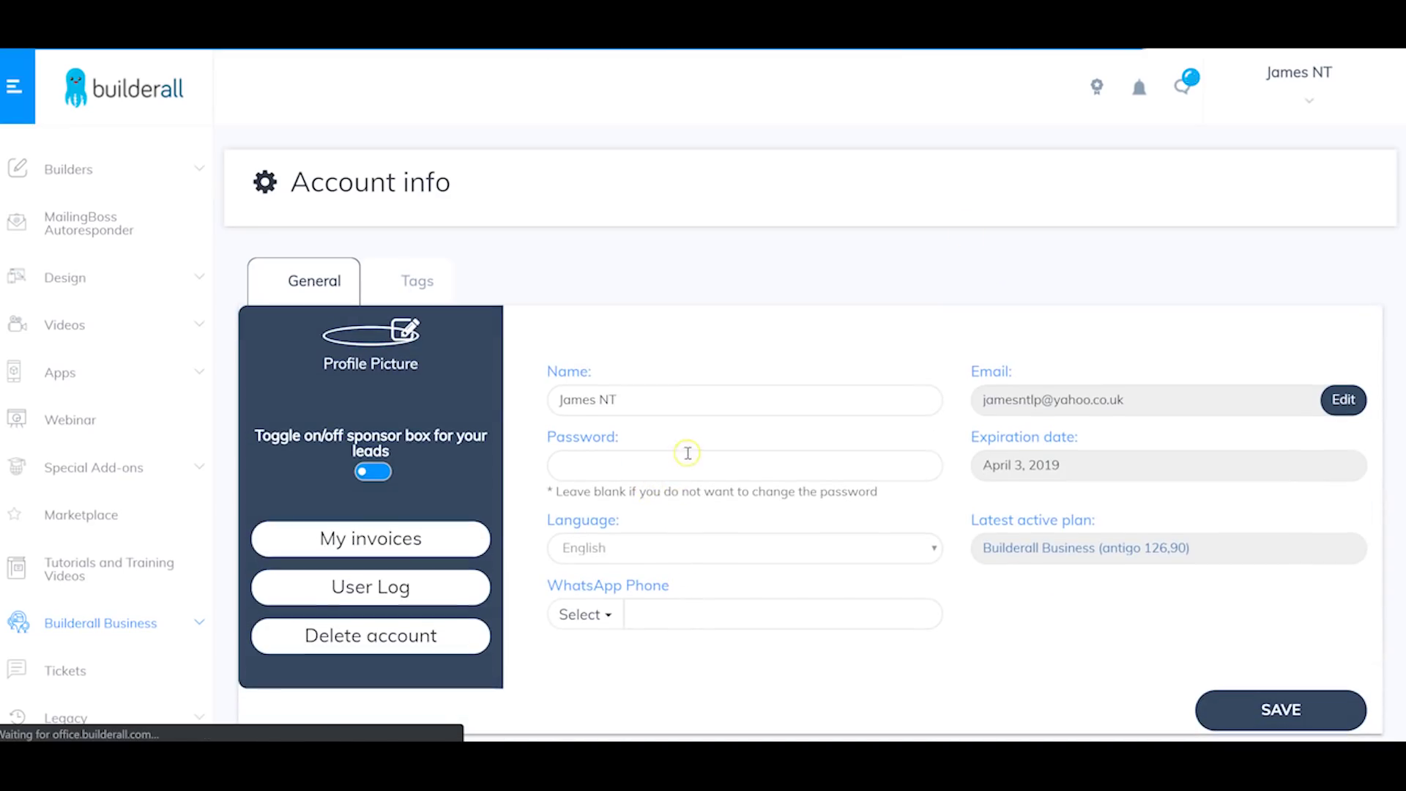
left_click(424, 297)
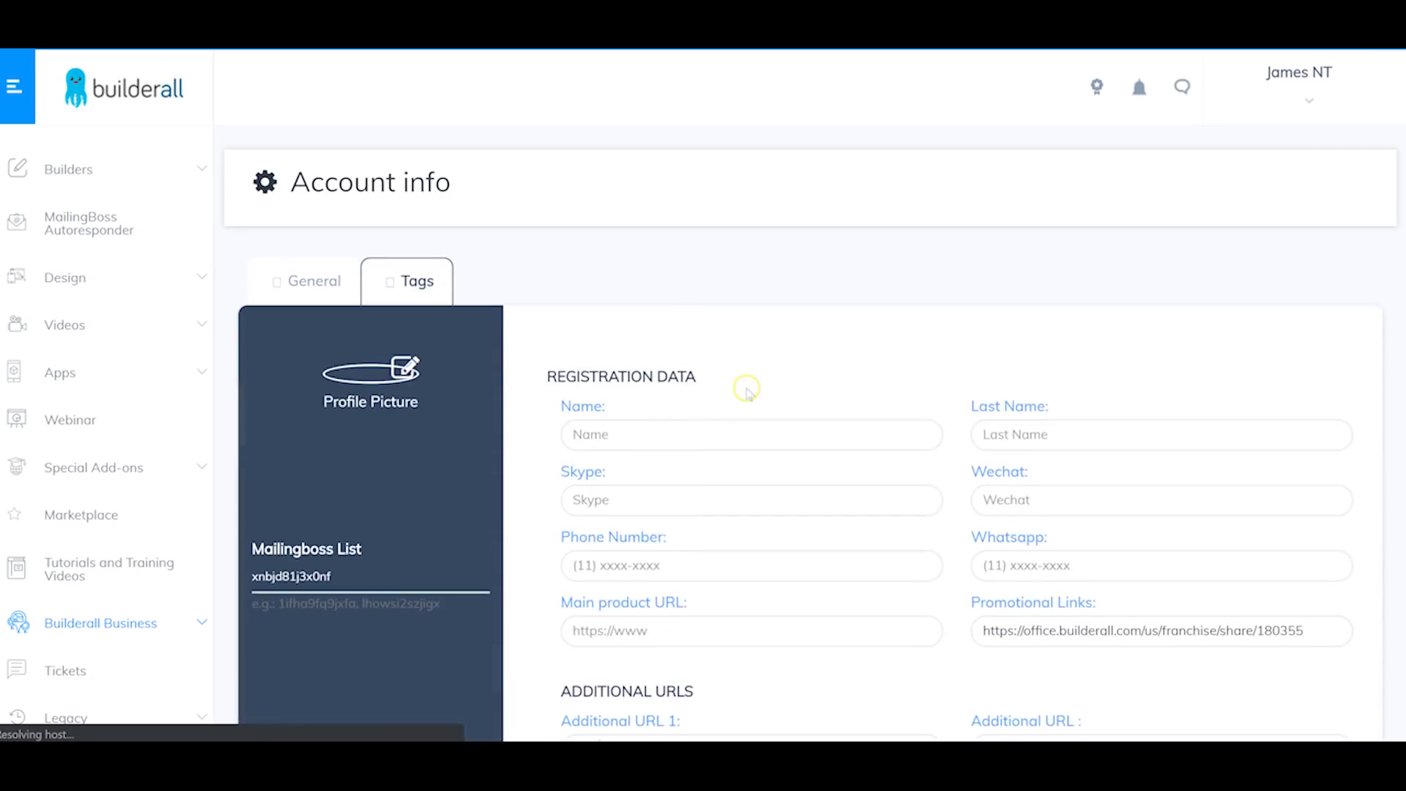
scroll(746, 391, "down", 2)
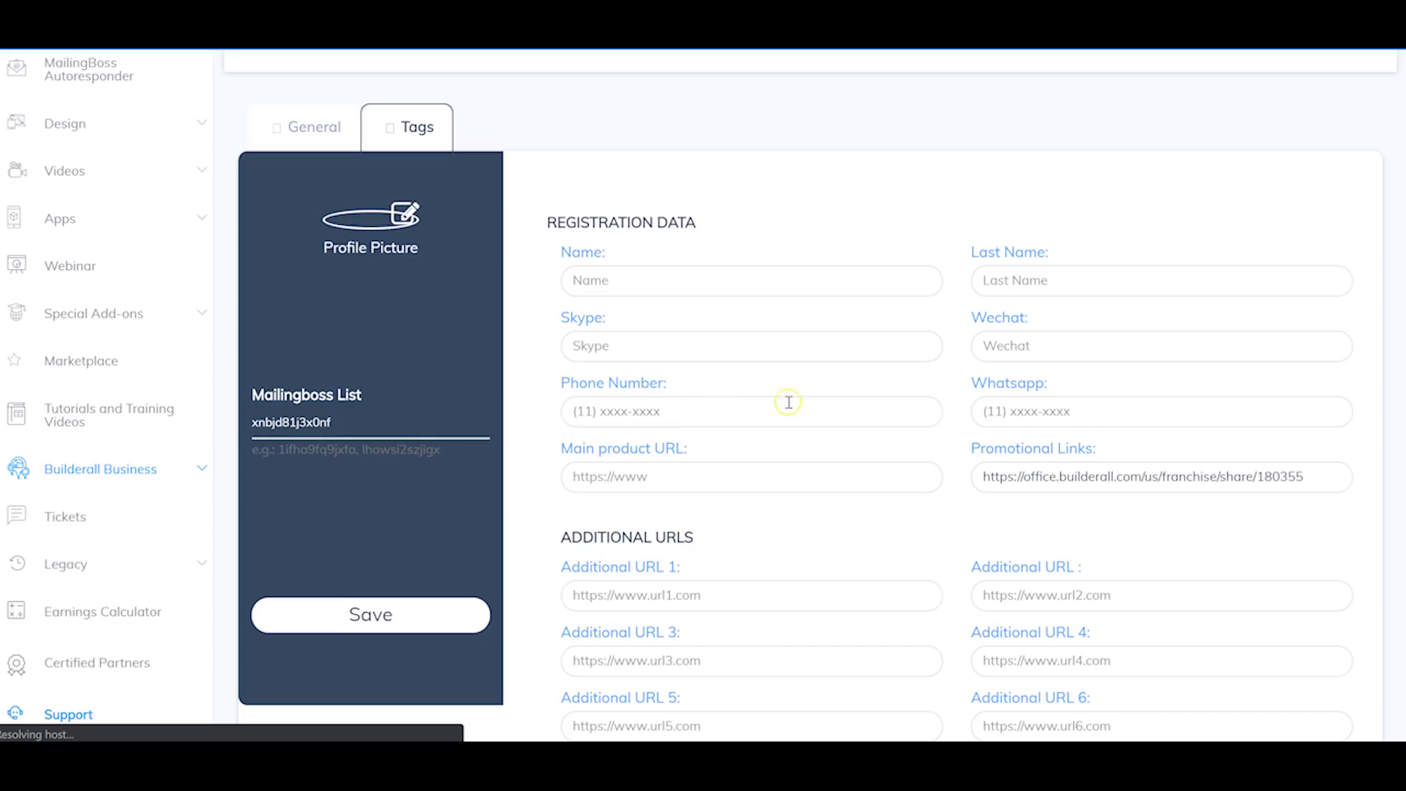
scroll(788, 402, "down", 3)
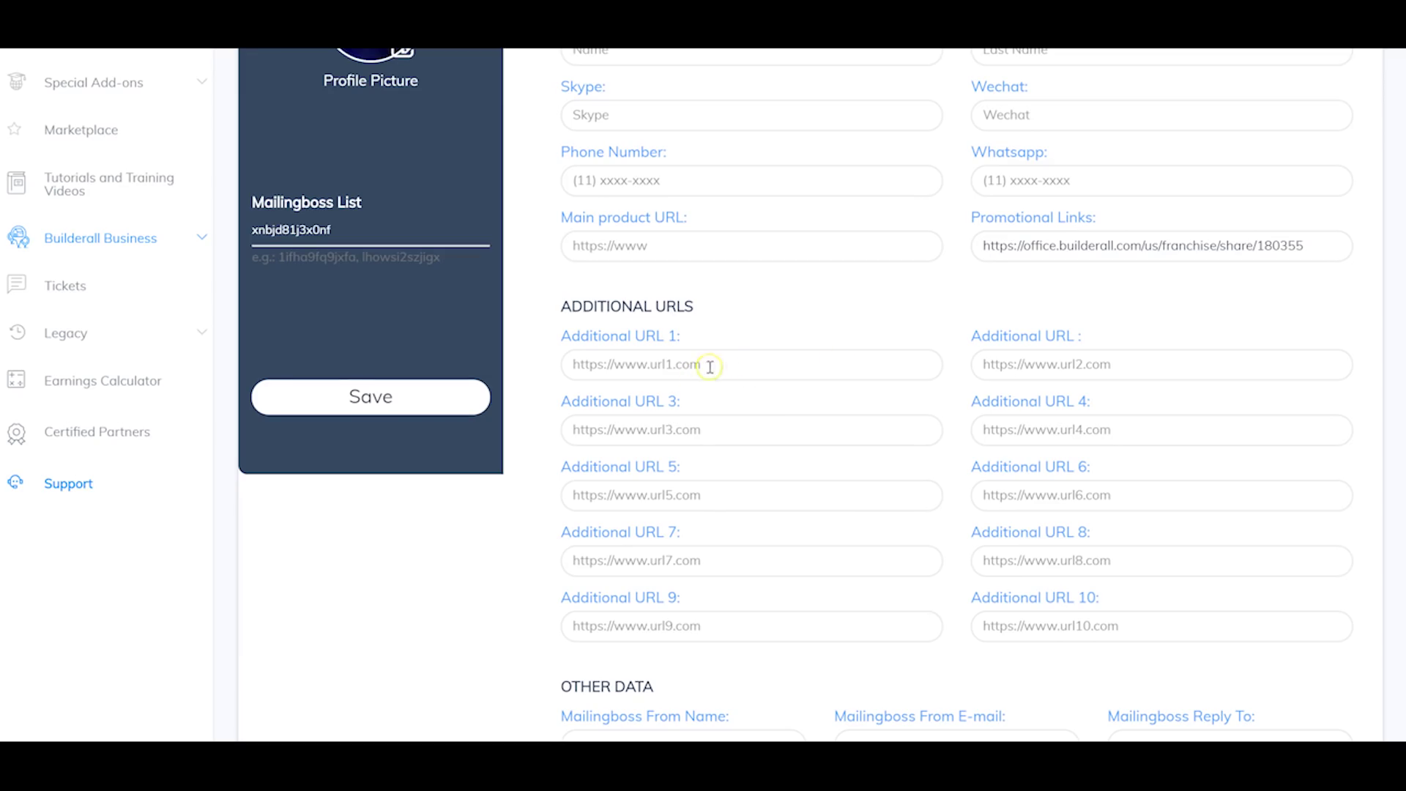
scroll(716, 559, "down", 4)
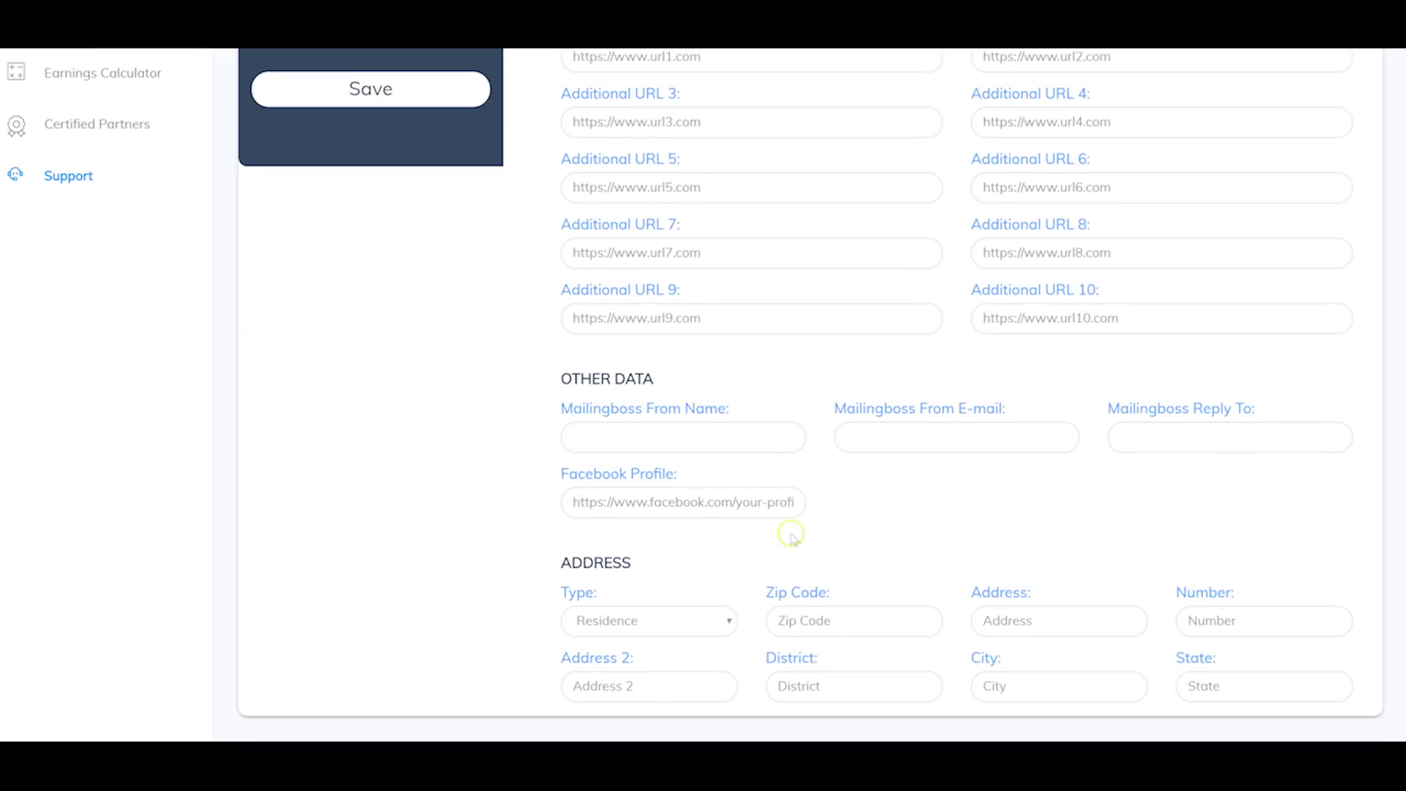
scroll(777, 513, "up", 10)
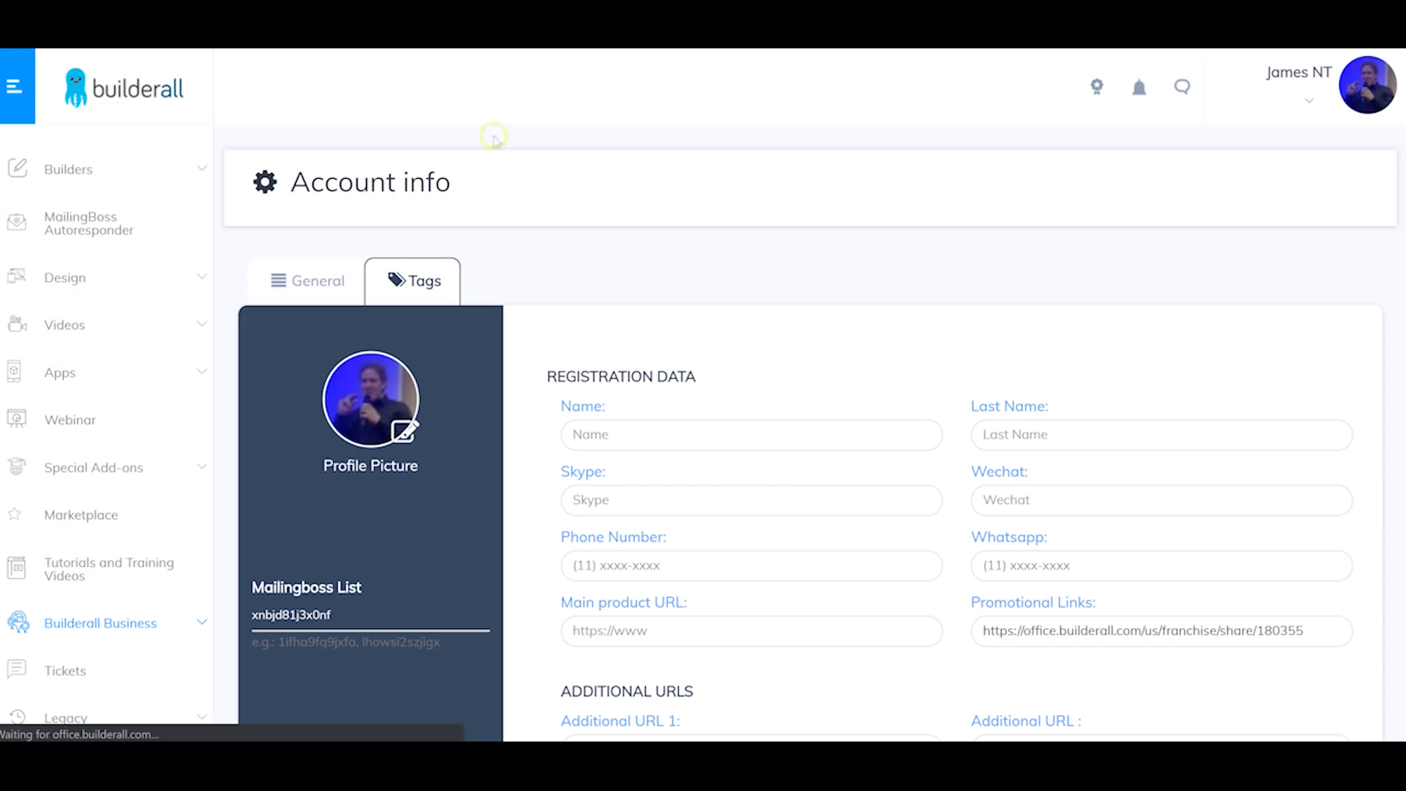
Step: Return to the dashboard and expand Builders to list Pixel Perfect, Responsive, Mobile First and App Creator
left_click(16, 40)
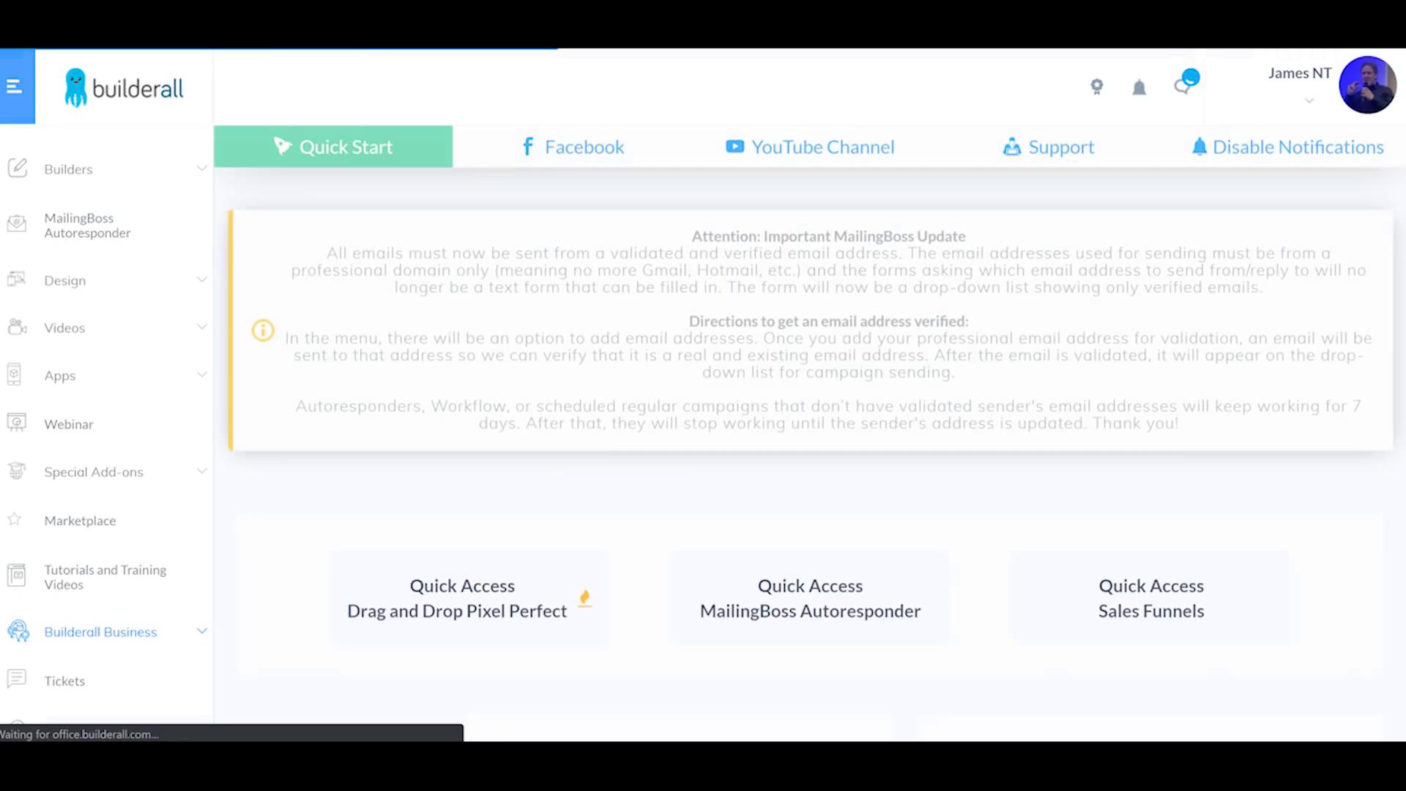
scroll(649, 303, "down", 4)
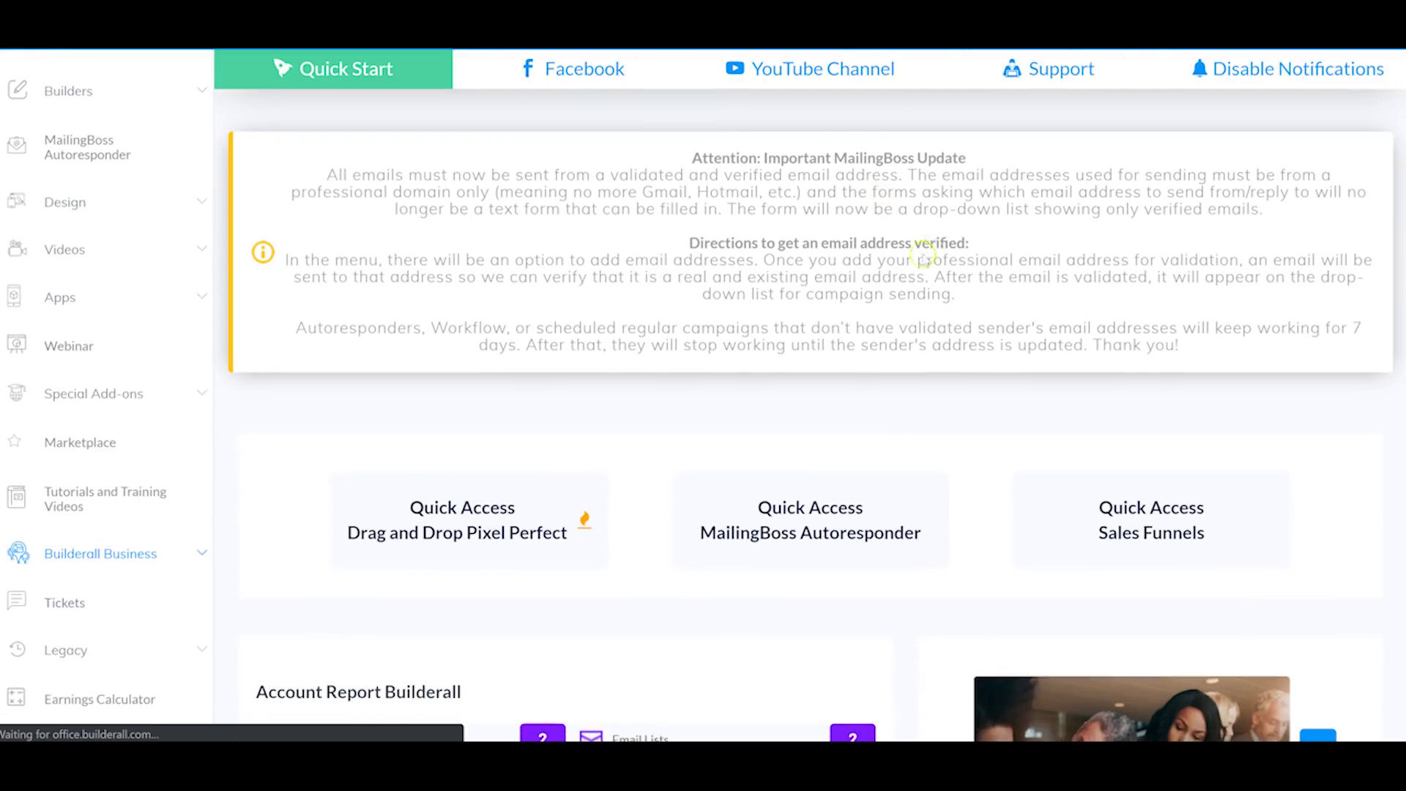
scroll(739, 293, "up", 4)
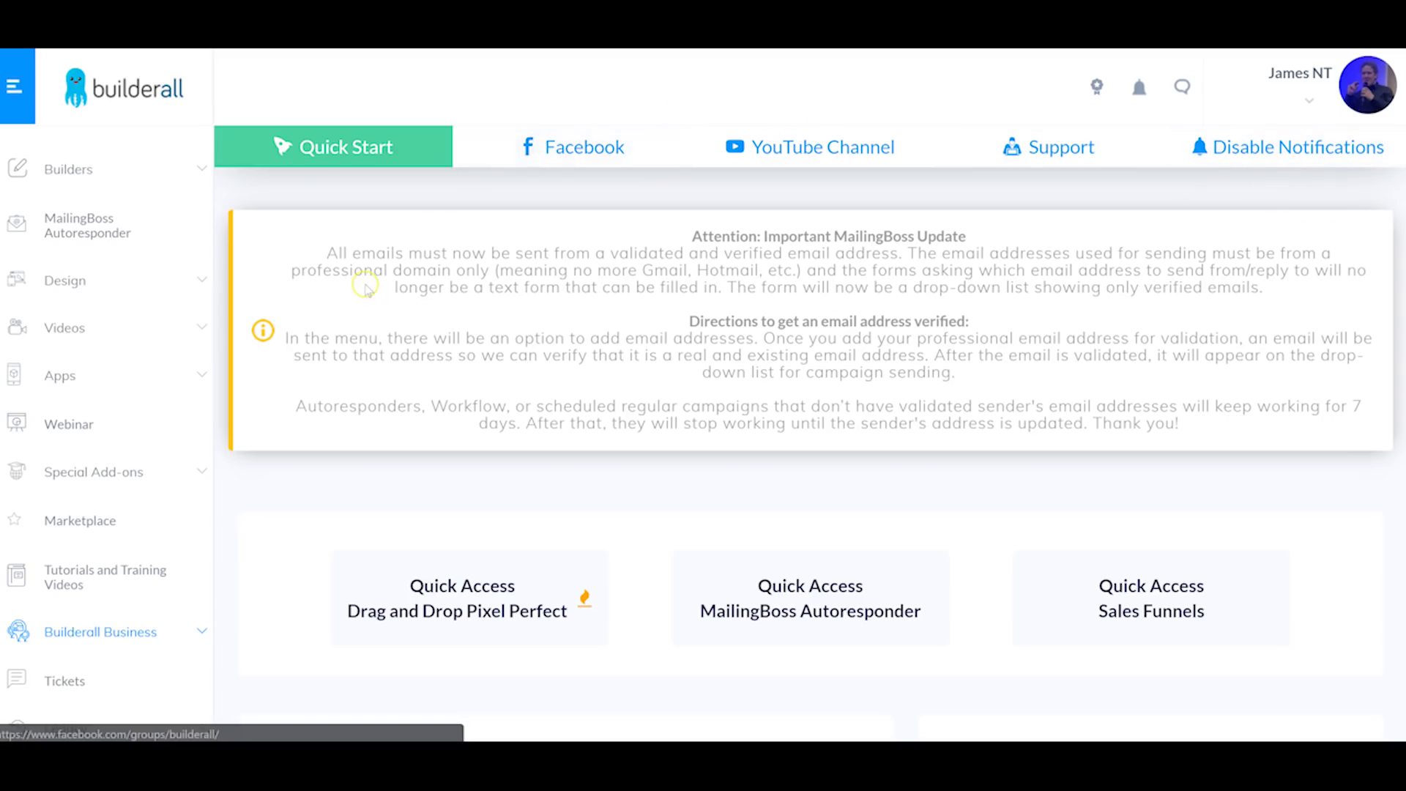
scroll(393, 301, "down", 6)
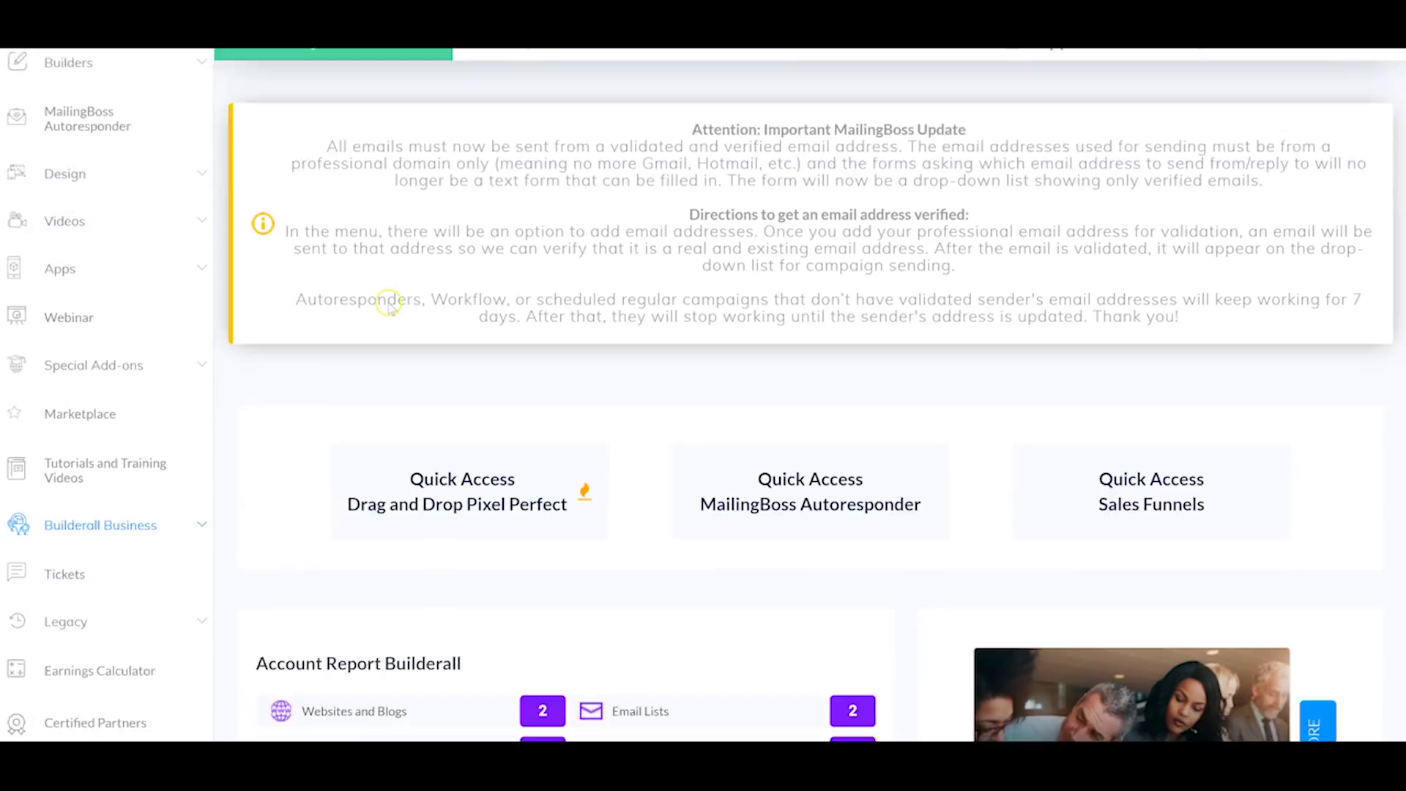
scroll(471, 293, "up", 6)
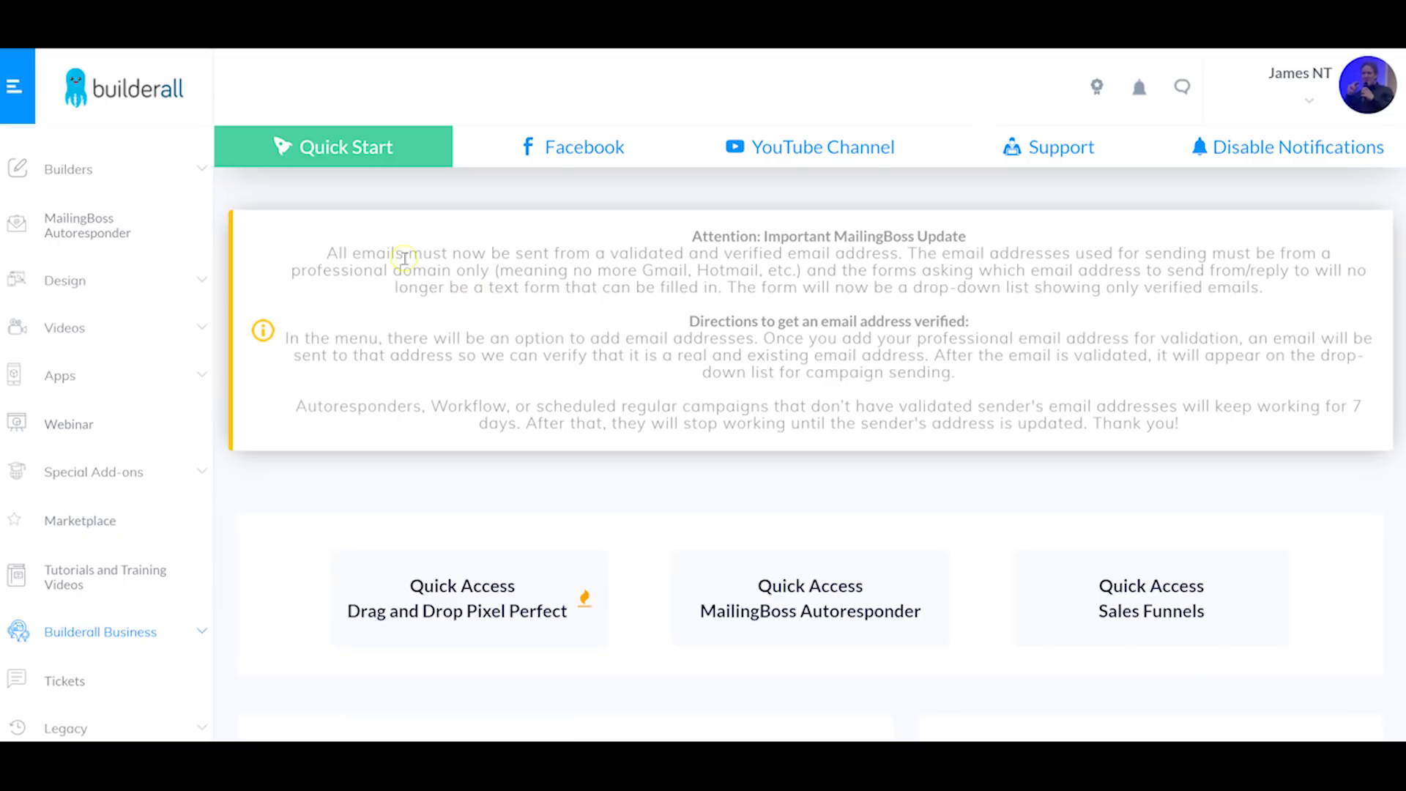
scroll(73, 220, "down", 1)
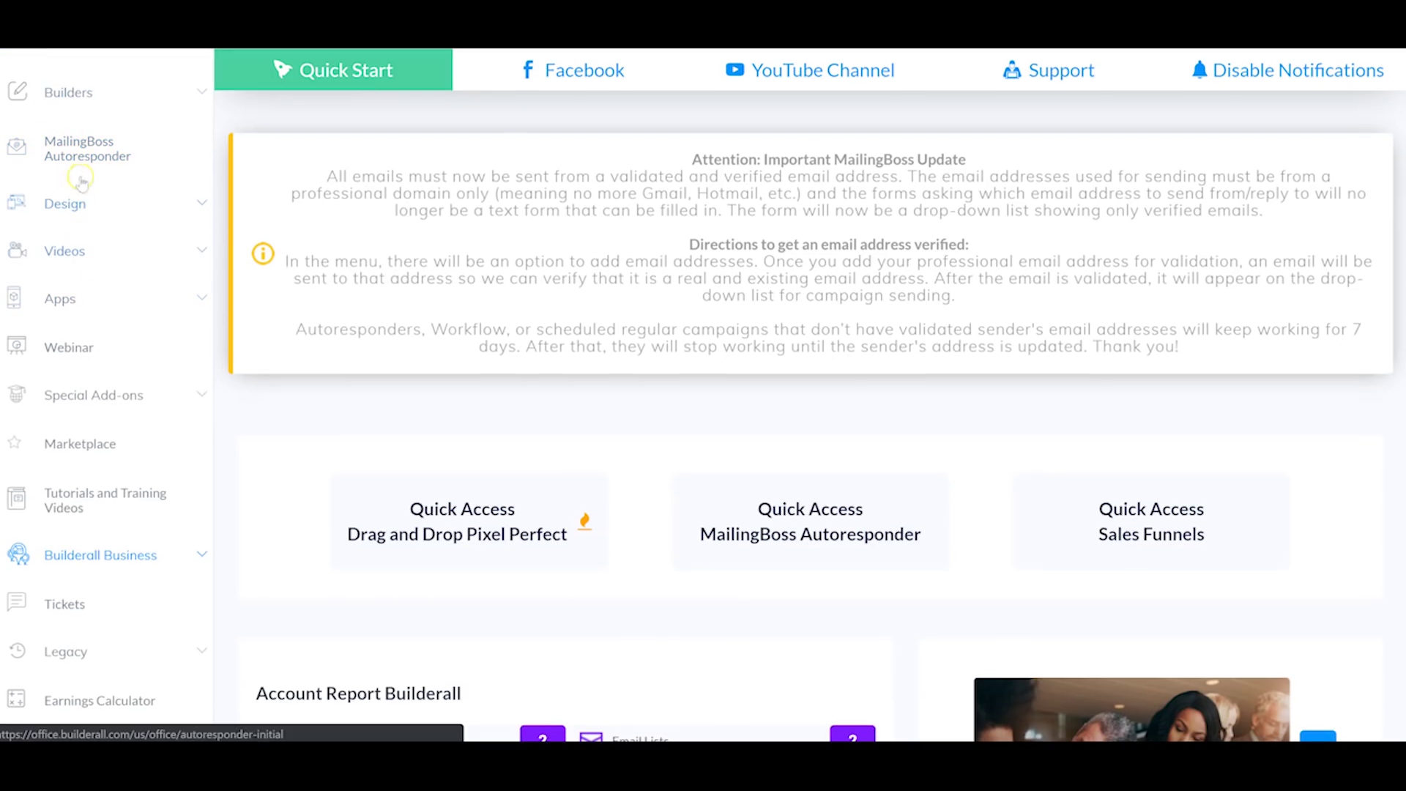
scroll(110, 252, "down", 1)
scroll(109, 278, "down", 1)
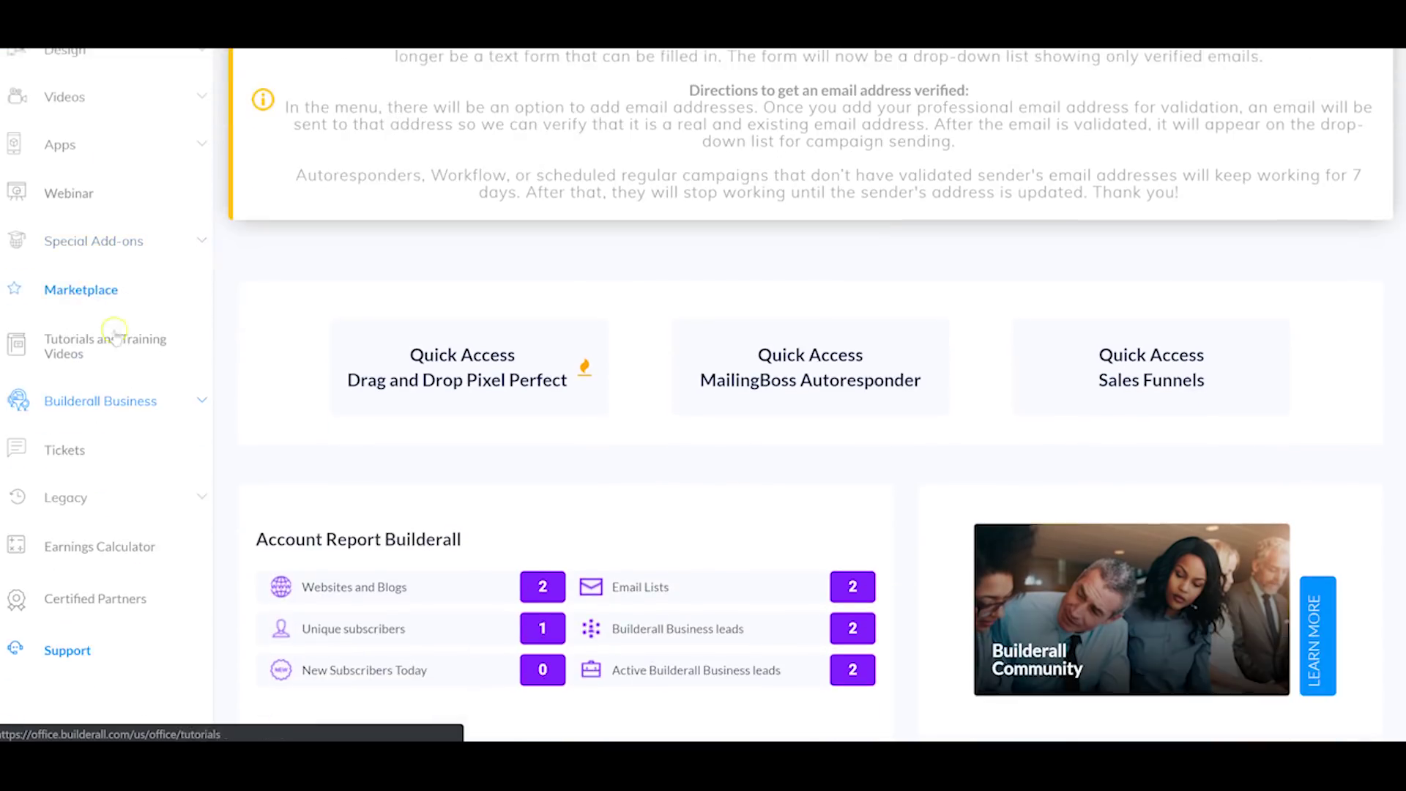
scroll(102, 330, "down", 2)
scroll(101, 341, "up", 4)
scroll(101, 342, "up", 1)
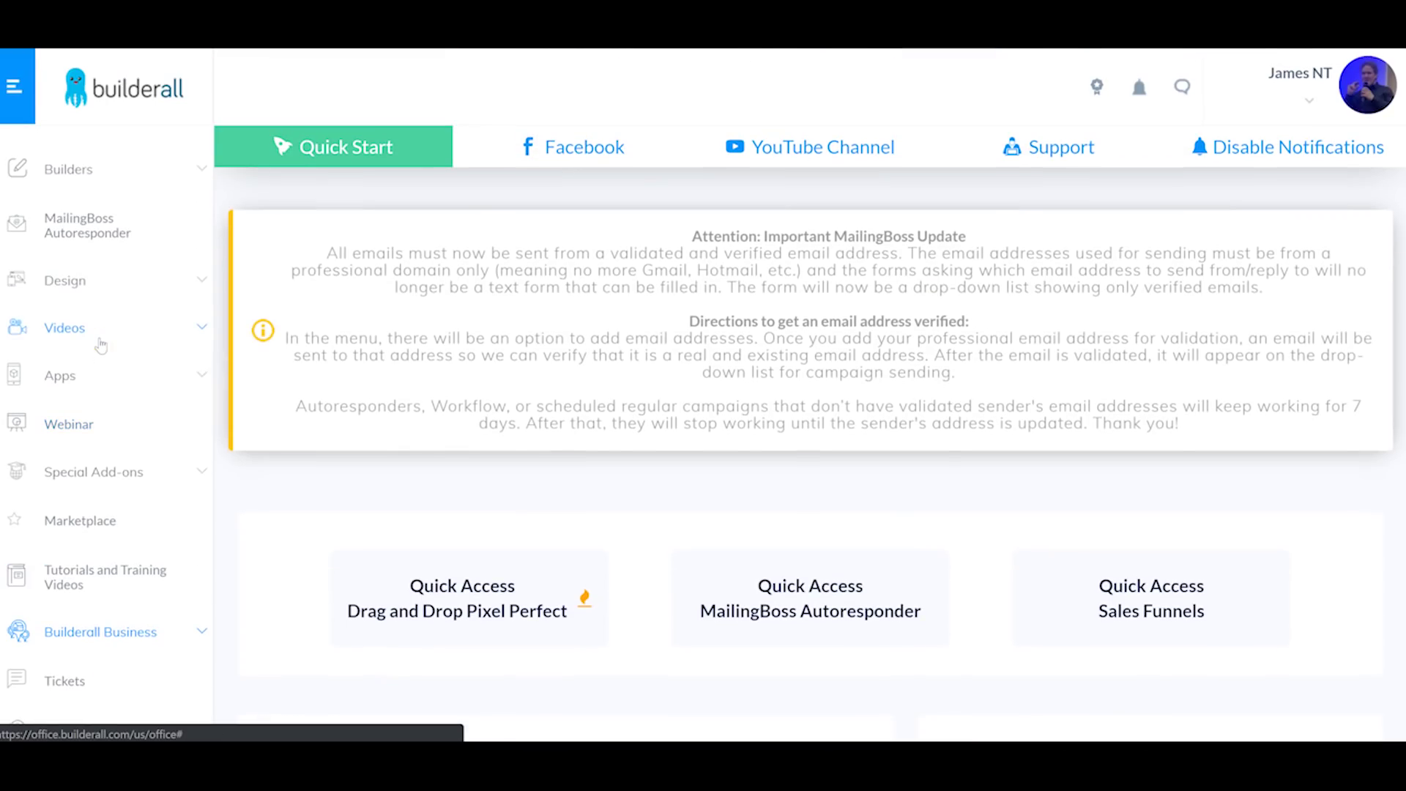
left_click(89, 176)
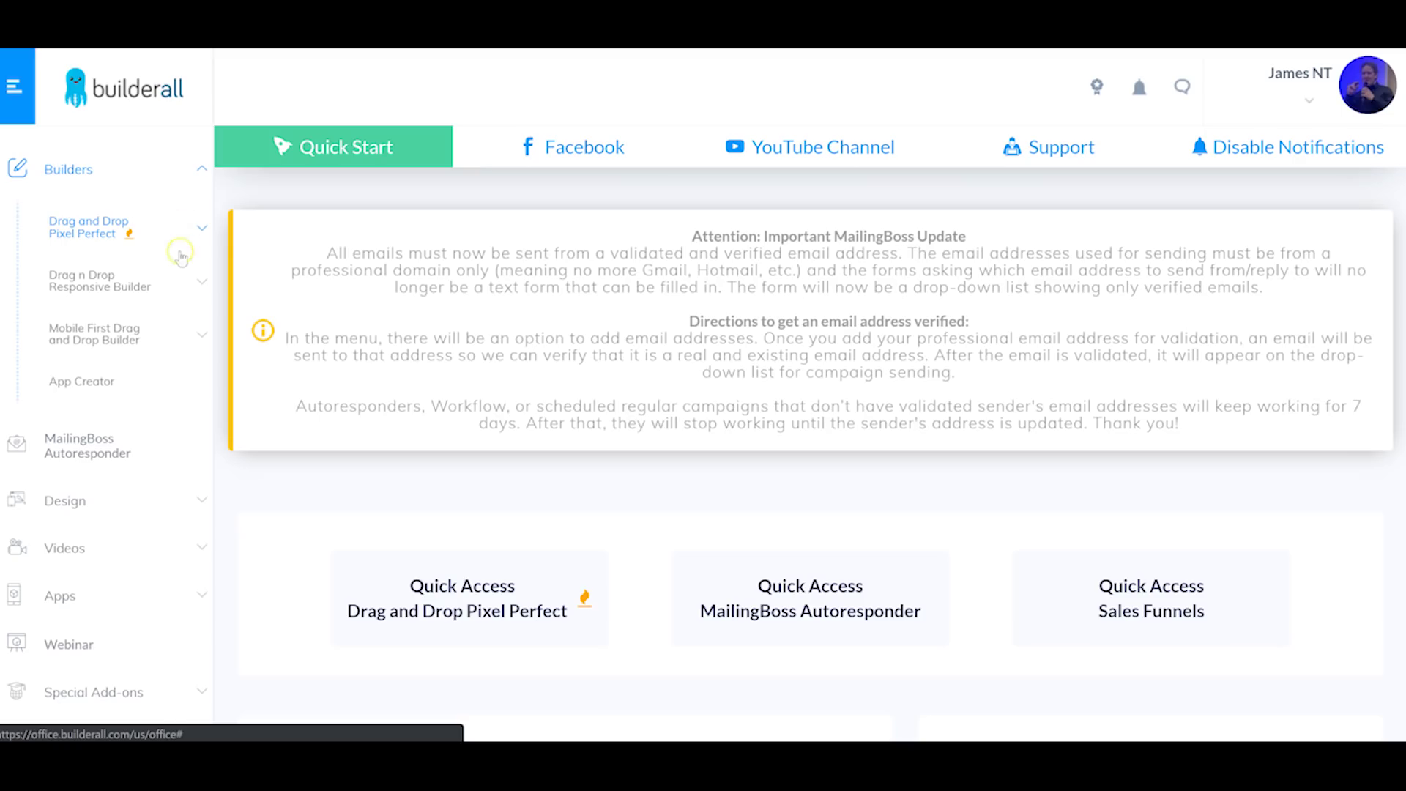
Step: Open Sales Funnels under Drag and Drop Pixel Perfect and scroll down to the Squeeze Page Funnel card
left_click(157, 232)
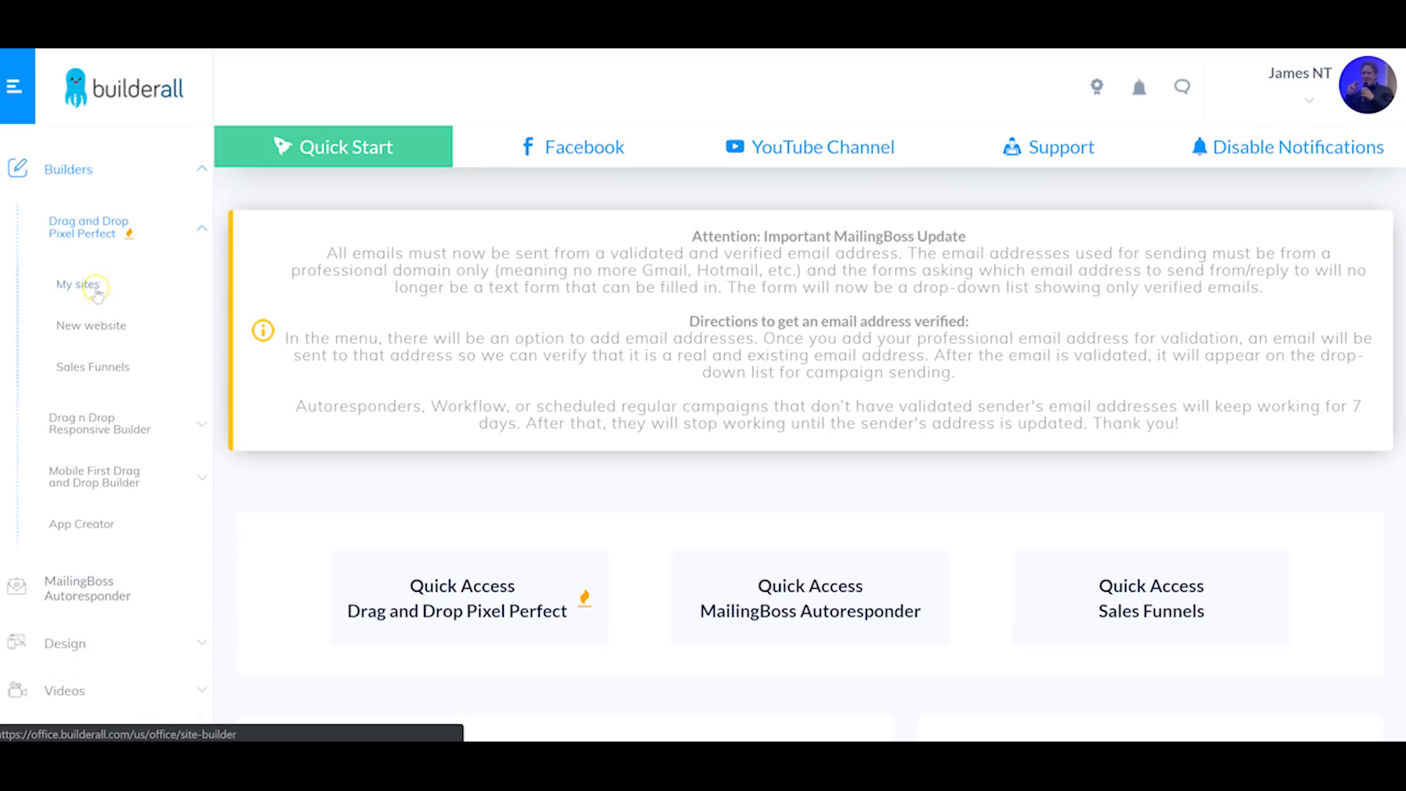
left_click(94, 377)
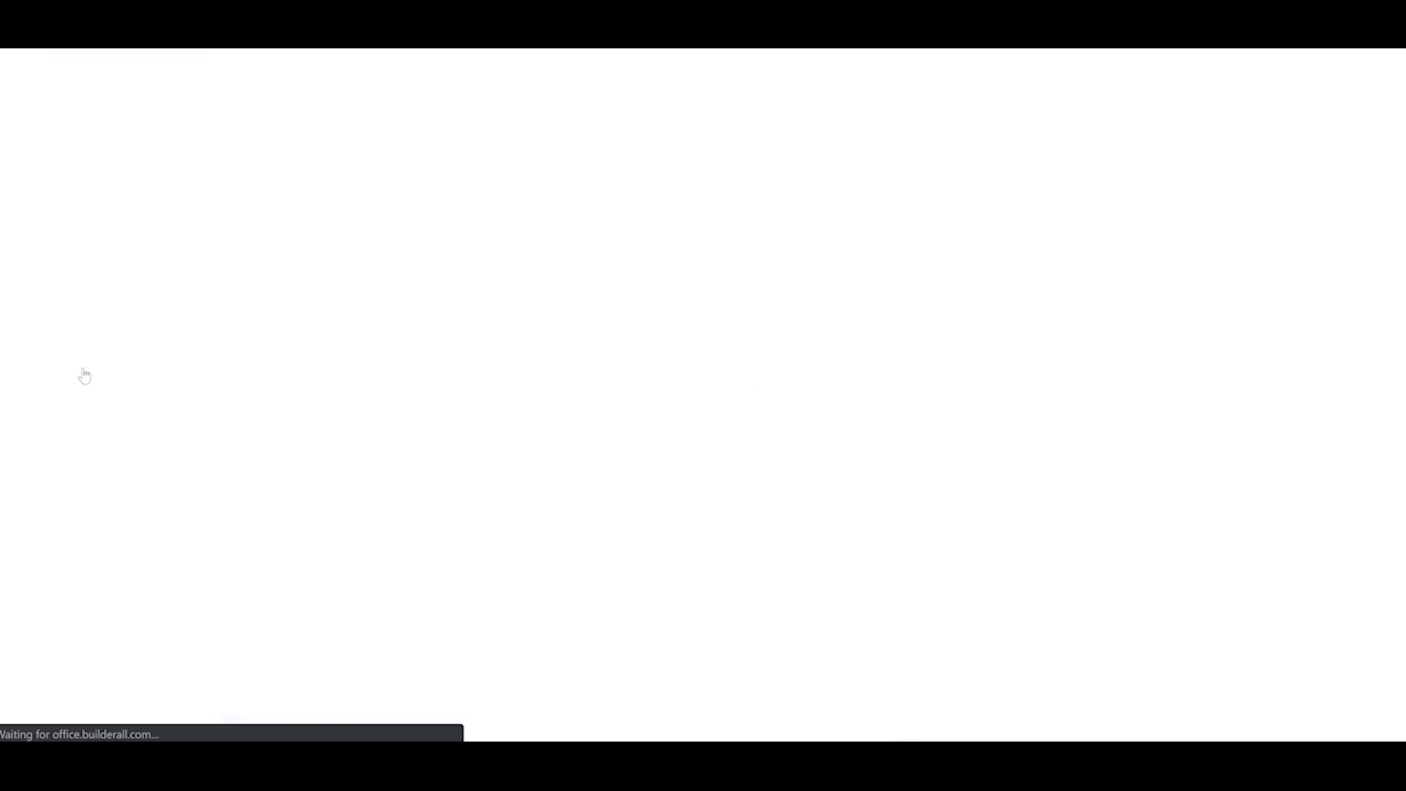
scroll(709, 388, "down", 3)
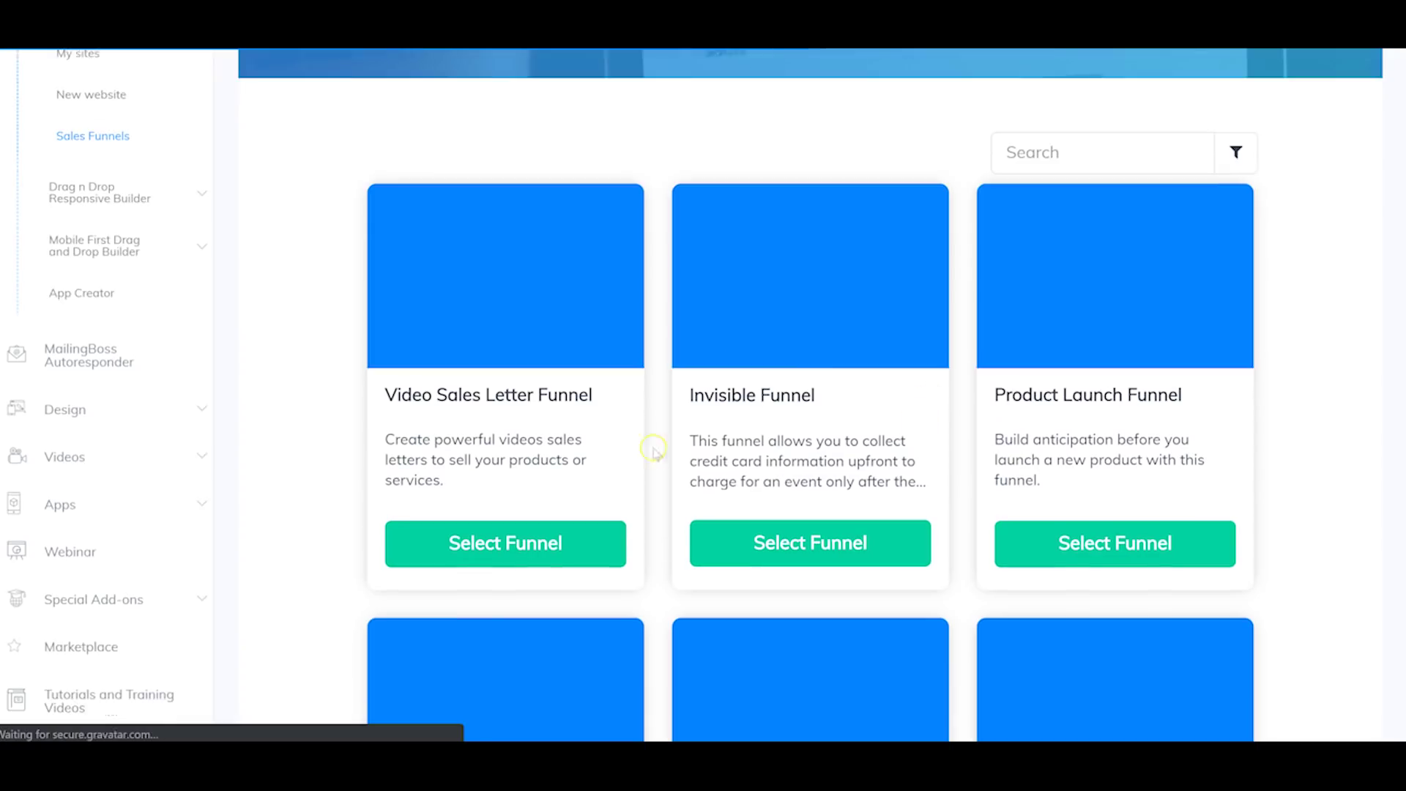
scroll(798, 396, "down", 2)
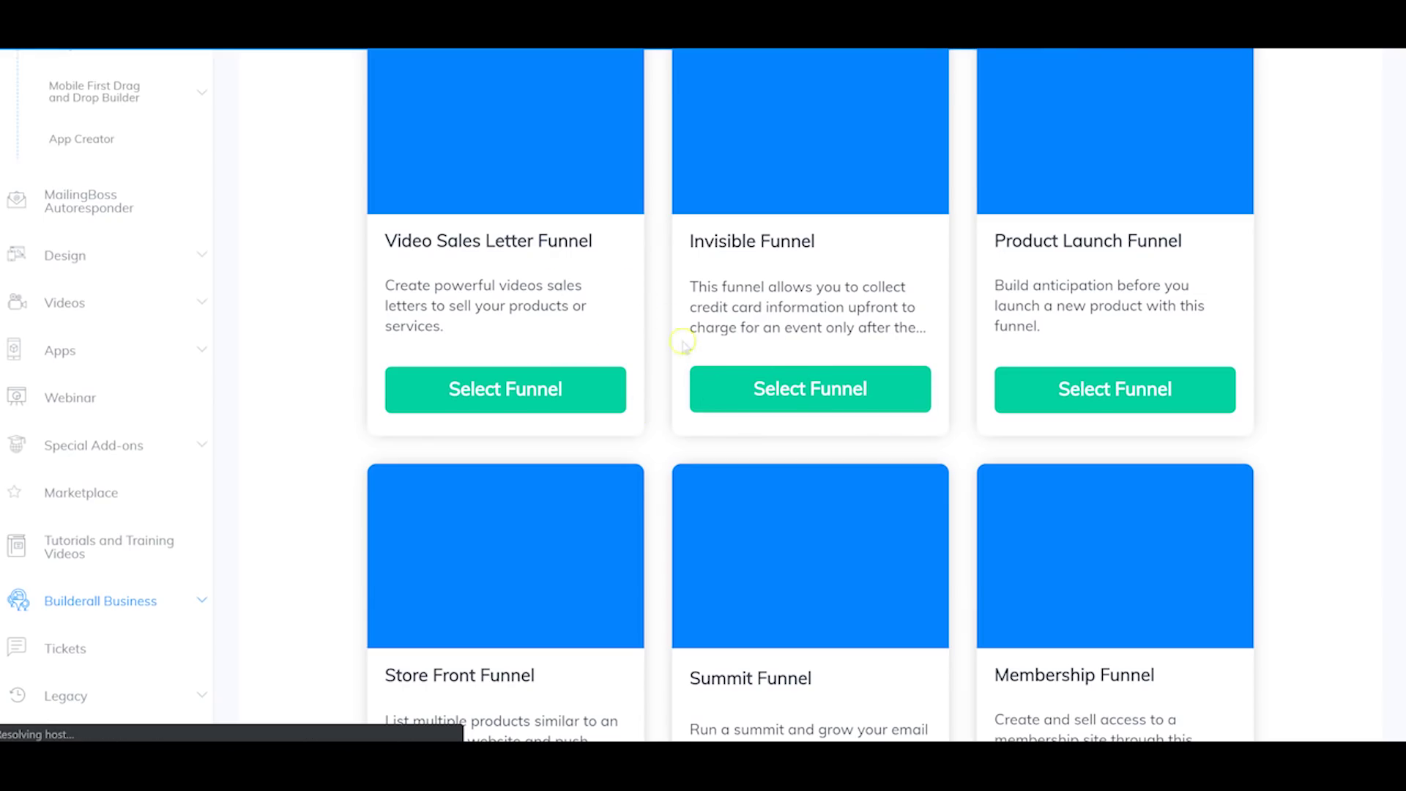
scroll(785, 388, "down", 13)
scroll(788, 385, "down", 6)
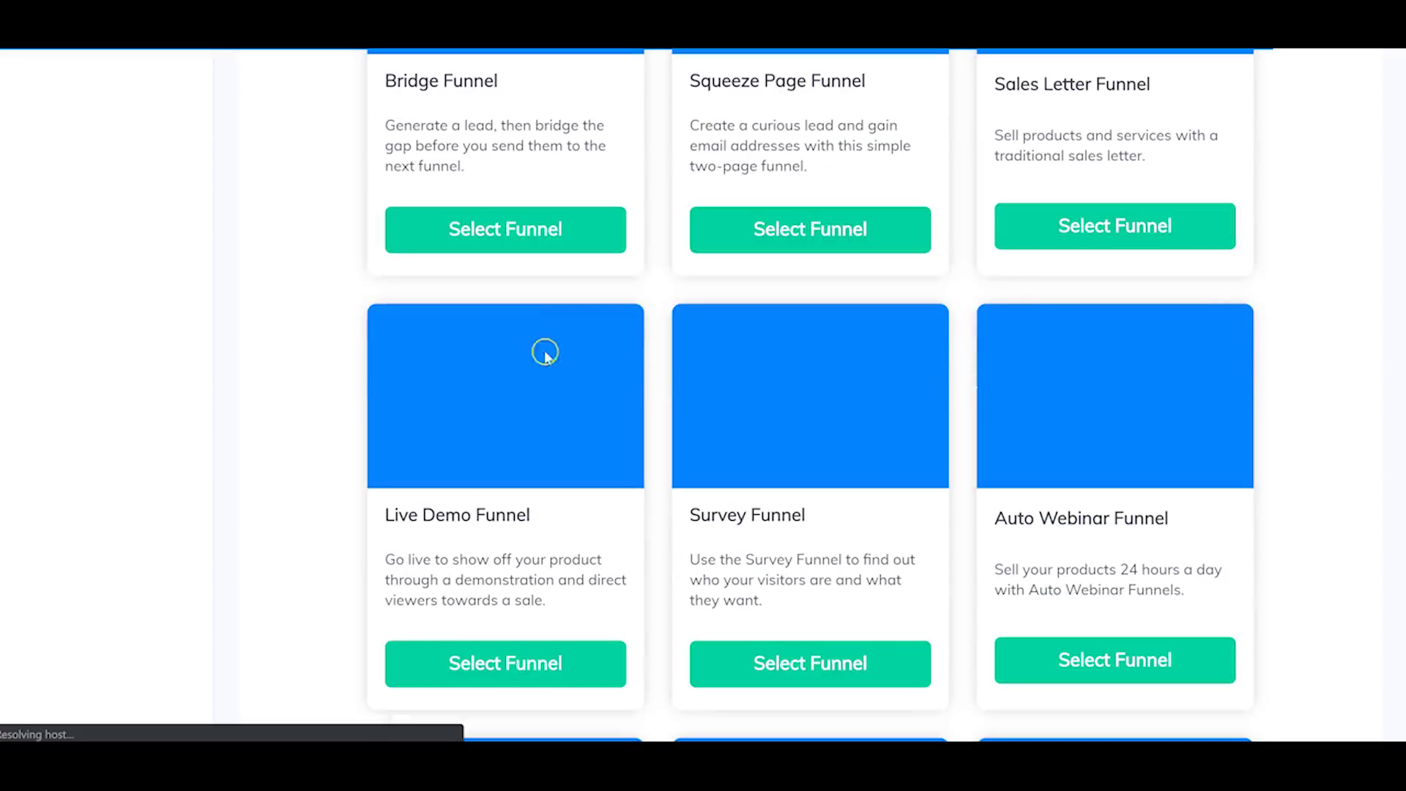
Step: Select the Squeeze Page Funnel and open its template for editing
left_click(788, 229)
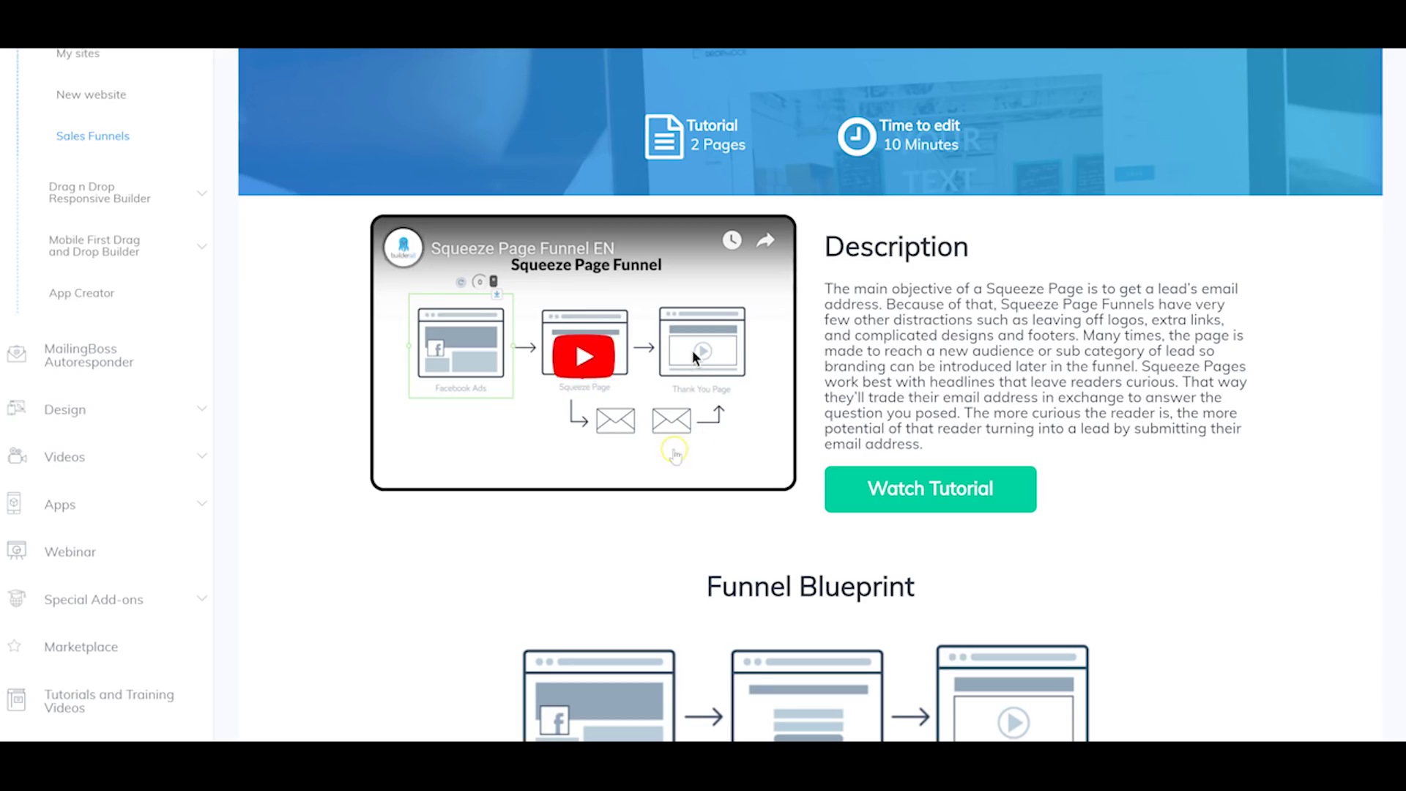
scroll(901, 402, "down", 4)
scroll(886, 473, "down", 4)
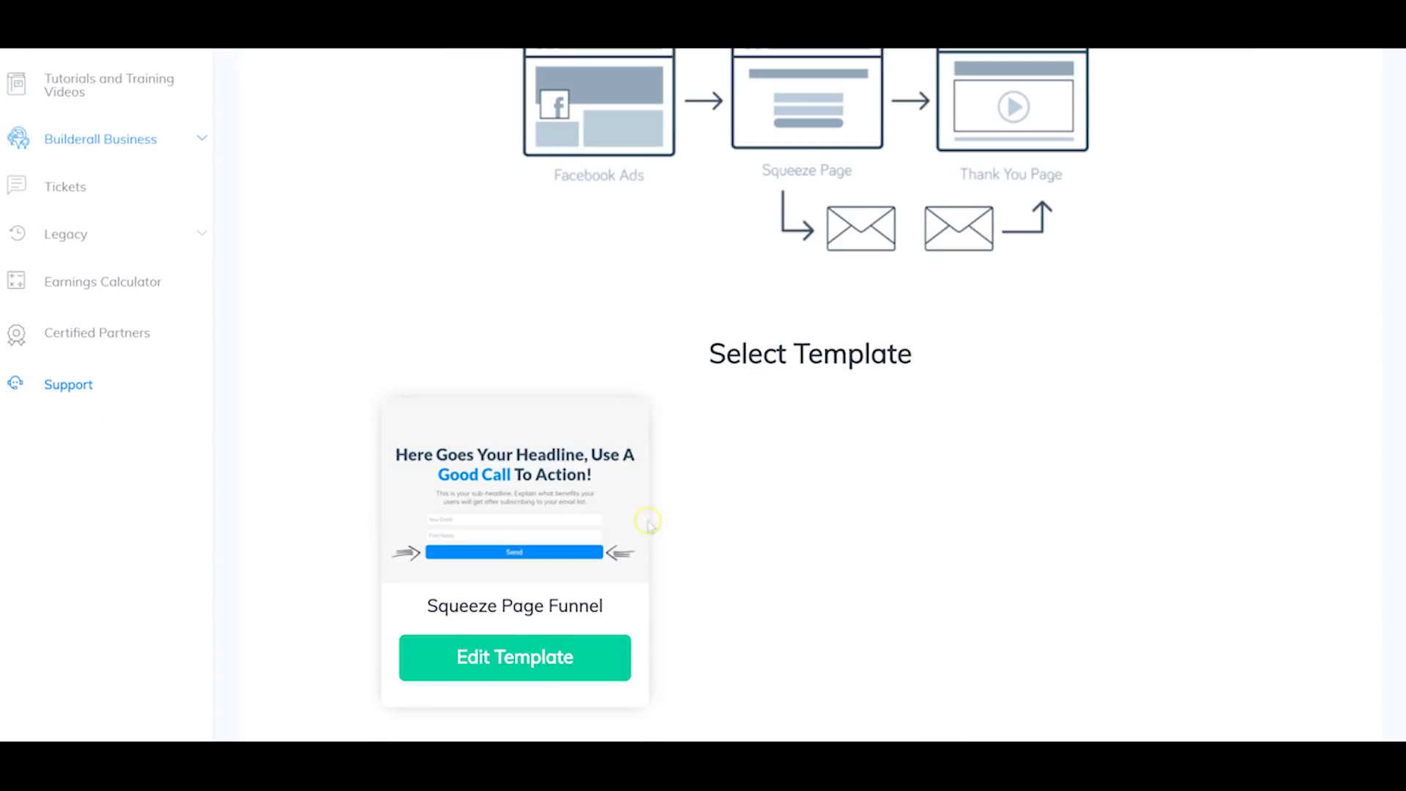
scroll(635, 529, "down", 1)
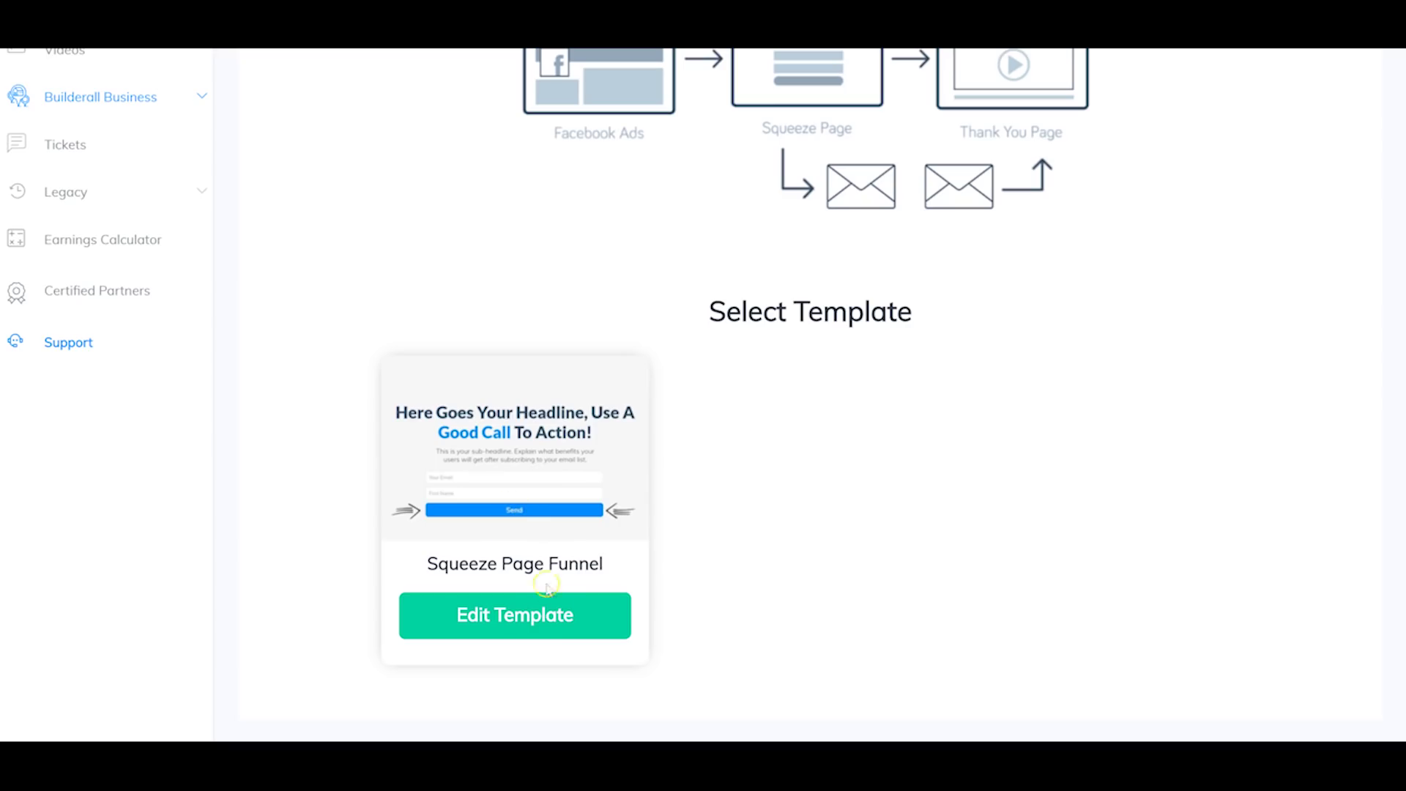
left_click(520, 607)
left_click(513, 594)
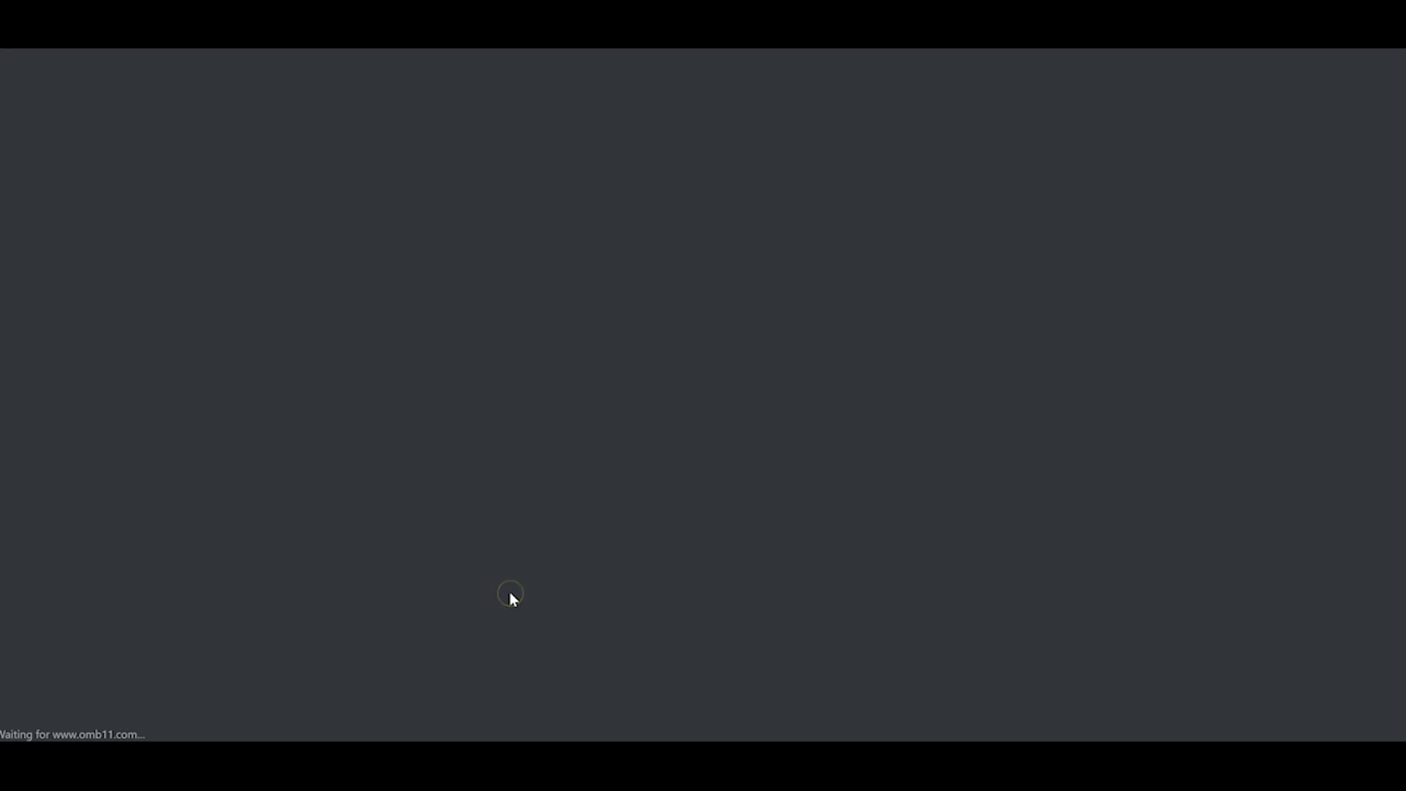
Step: Let the Squeeze Page template load in the editor with its logo, headline and email form
left_click(530, 574)
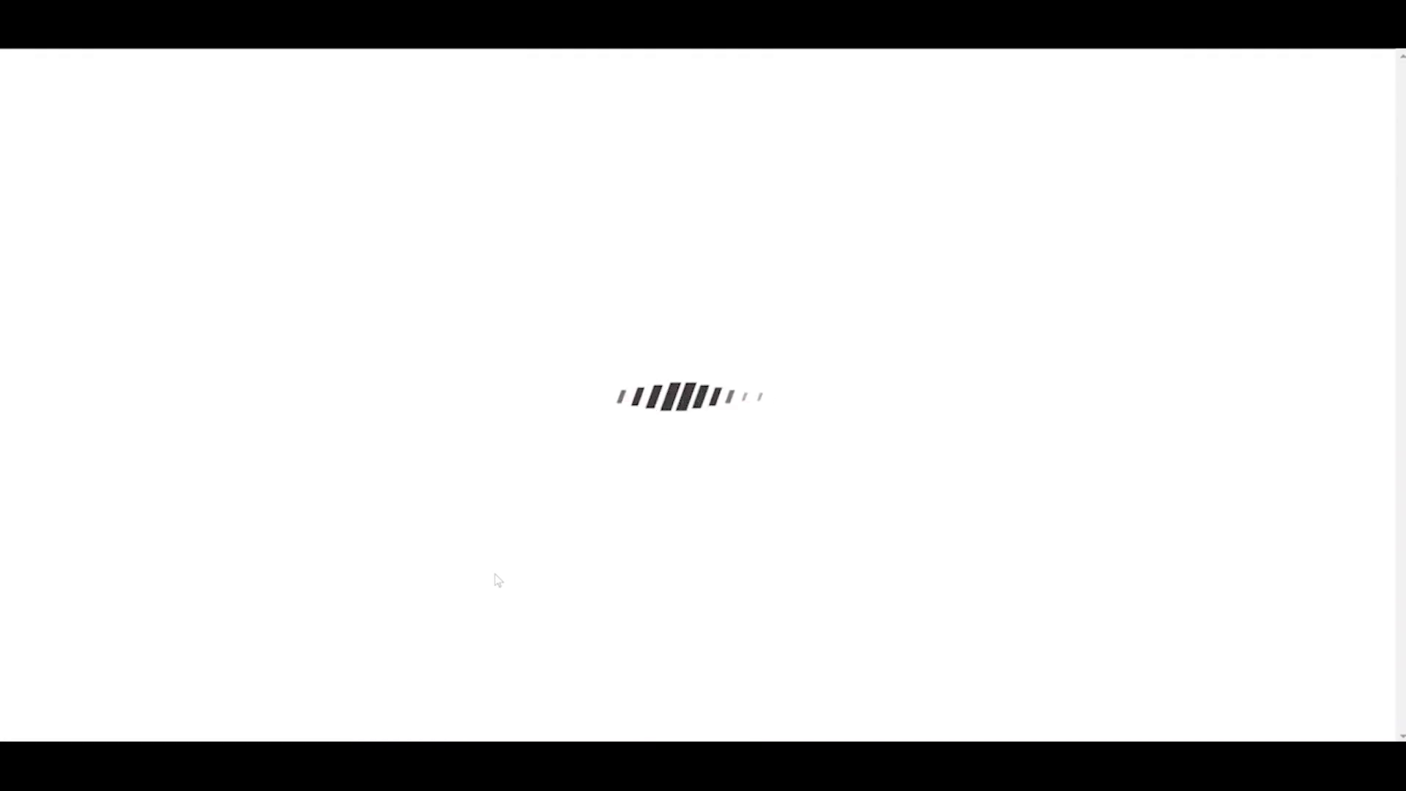
left_click(813, 375)
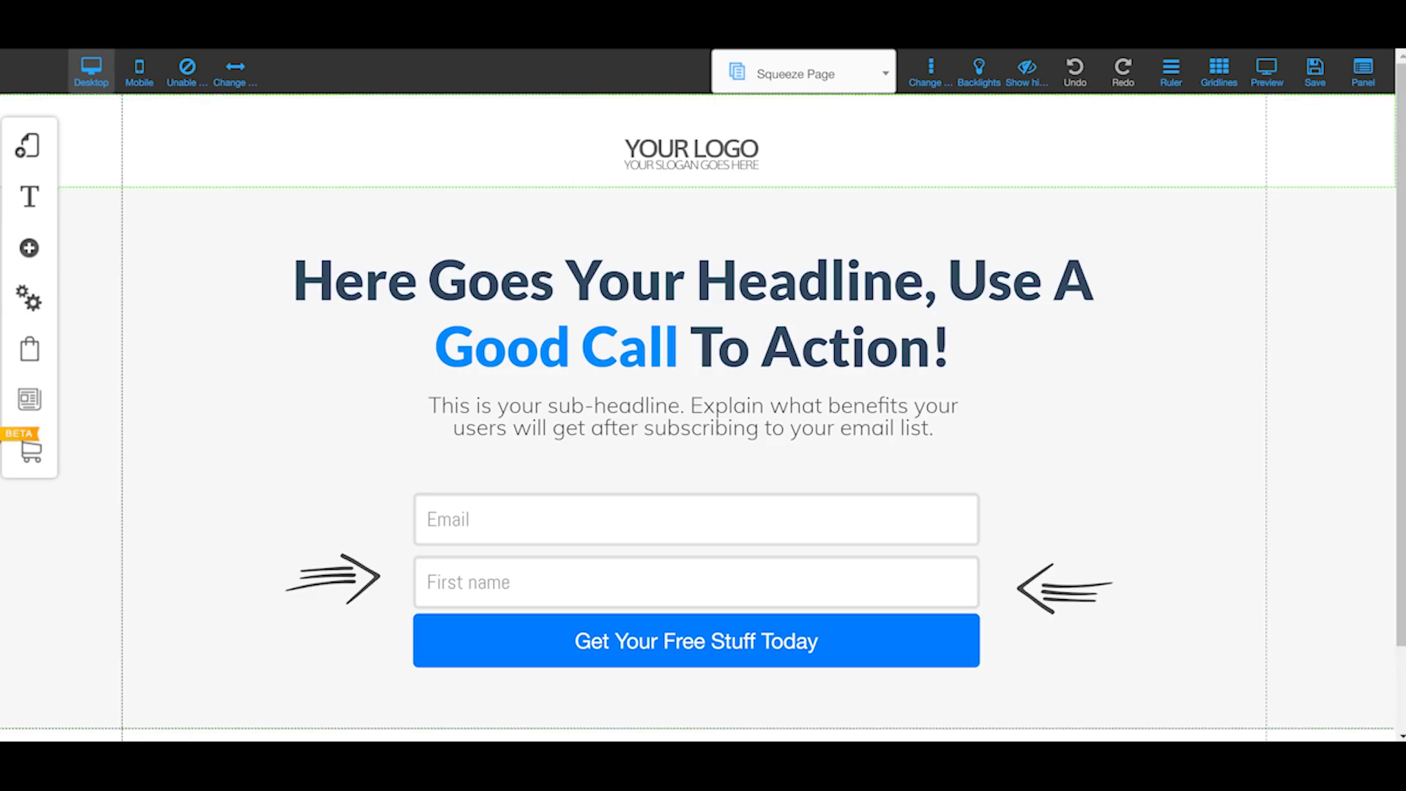
Step: Nudge the logo slightly higher in the header, toggling element dropping and dismissing its alerts
left_click(106, 78)
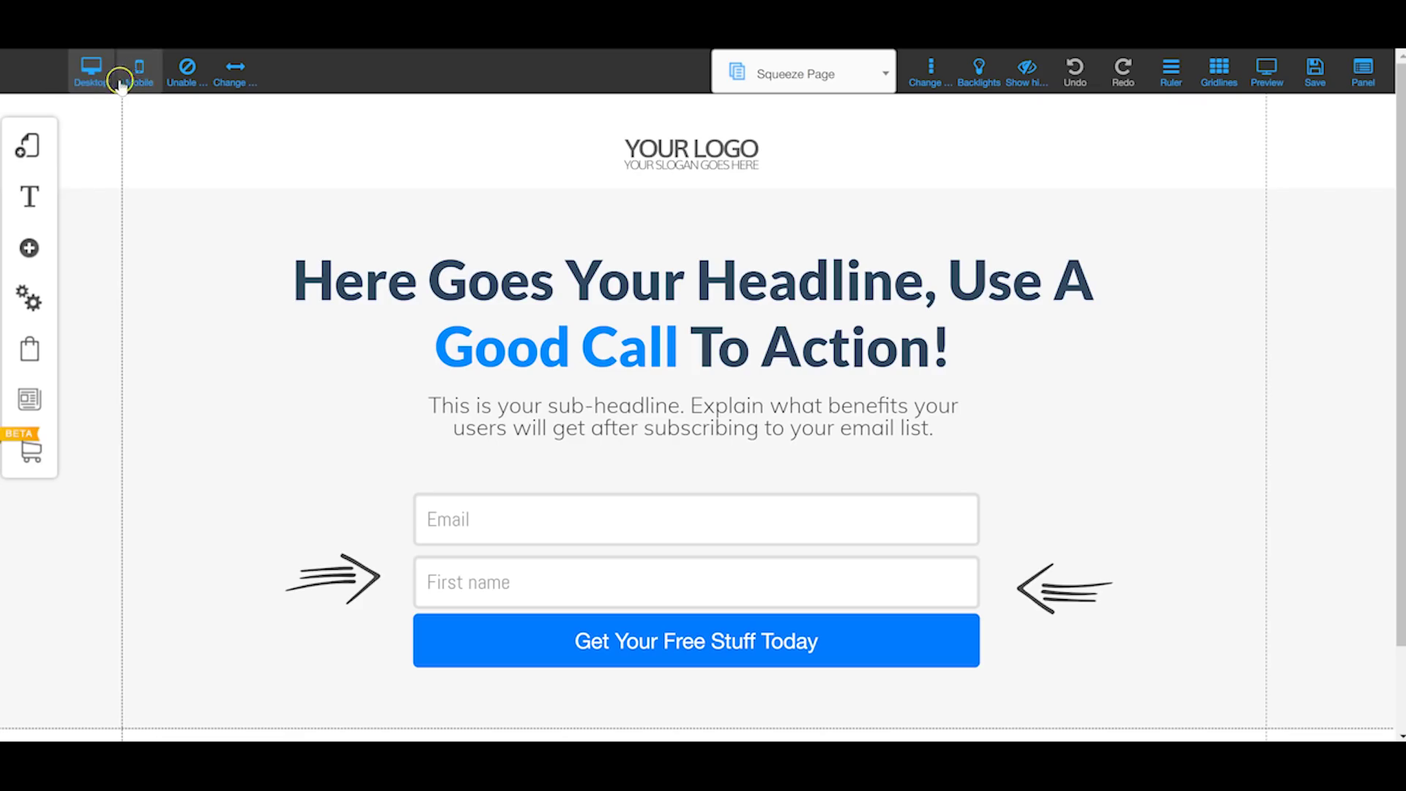
left_click(185, 82)
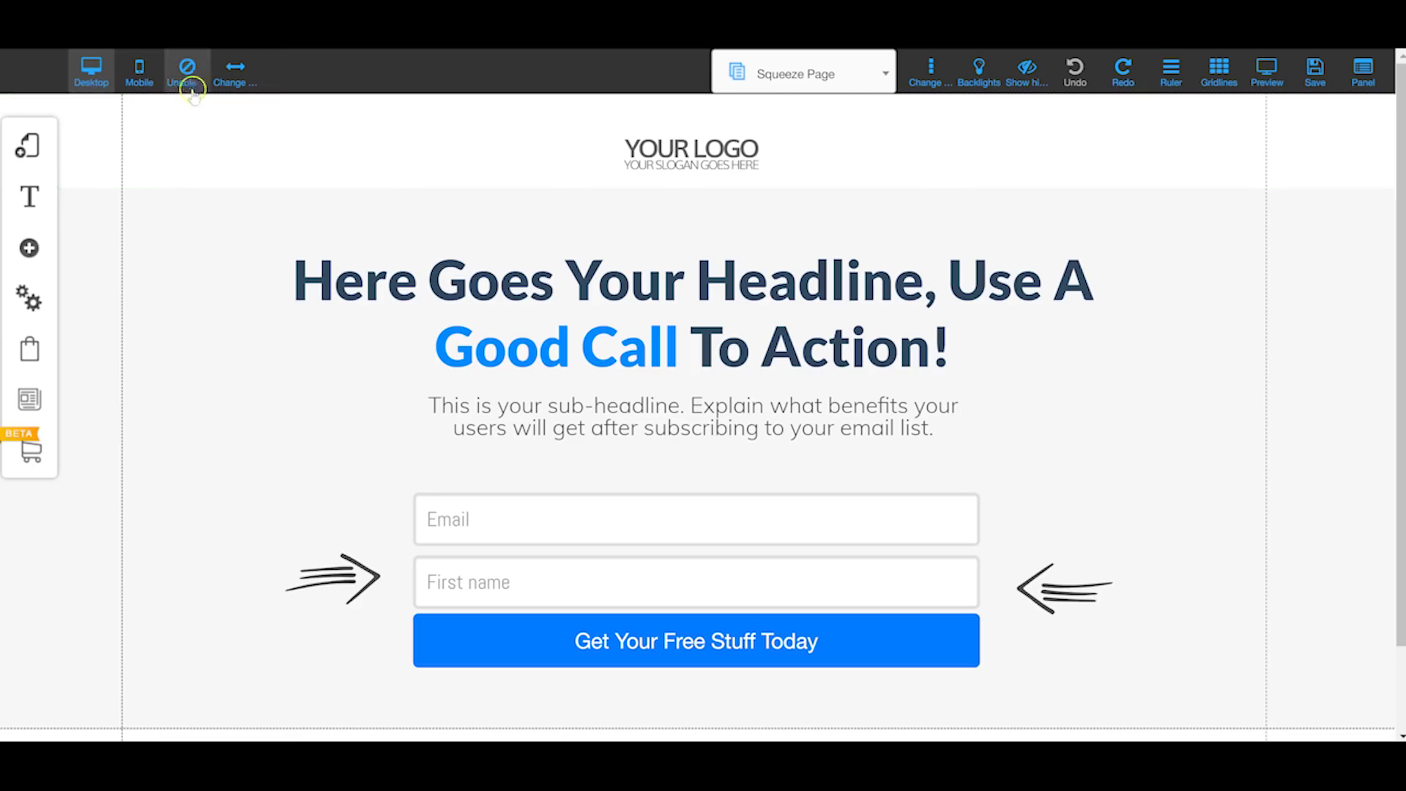
left_click(665, 150)
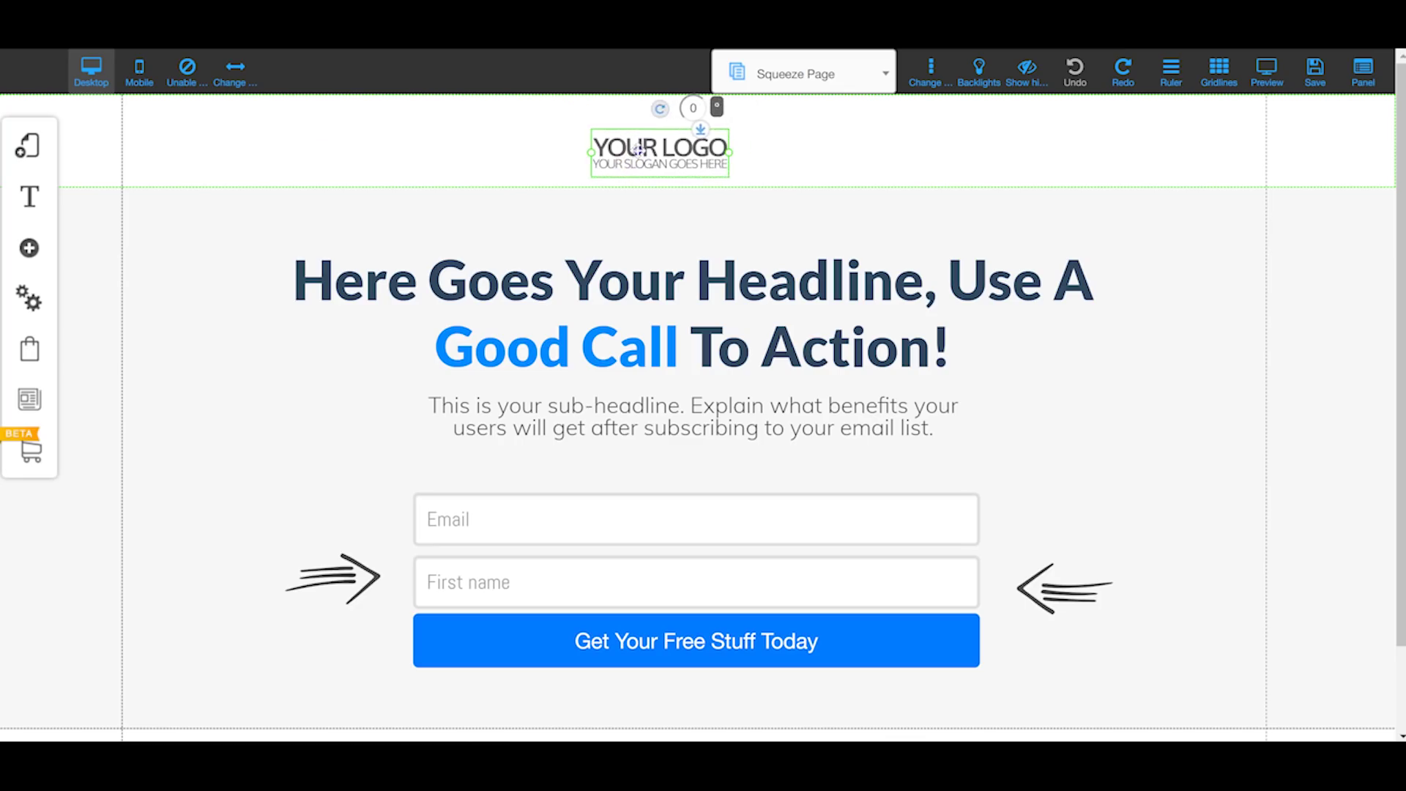
mouse_move(664, 144)
left_mouse_down()
mouse_move(609, 136)
mouse_move(655, 131)
left_mouse_up()
left_click(184, 66)
left_click(781, 454)
mouse_move(667, 148)
left_mouse_down()
mouse_move(586, 182)
mouse_move(571, 233)
mouse_move(492, 249)
mouse_move(263, 345)
mouse_move(273, 376)
mouse_move(346, 240)
mouse_move(662, 145)
left_mouse_up()
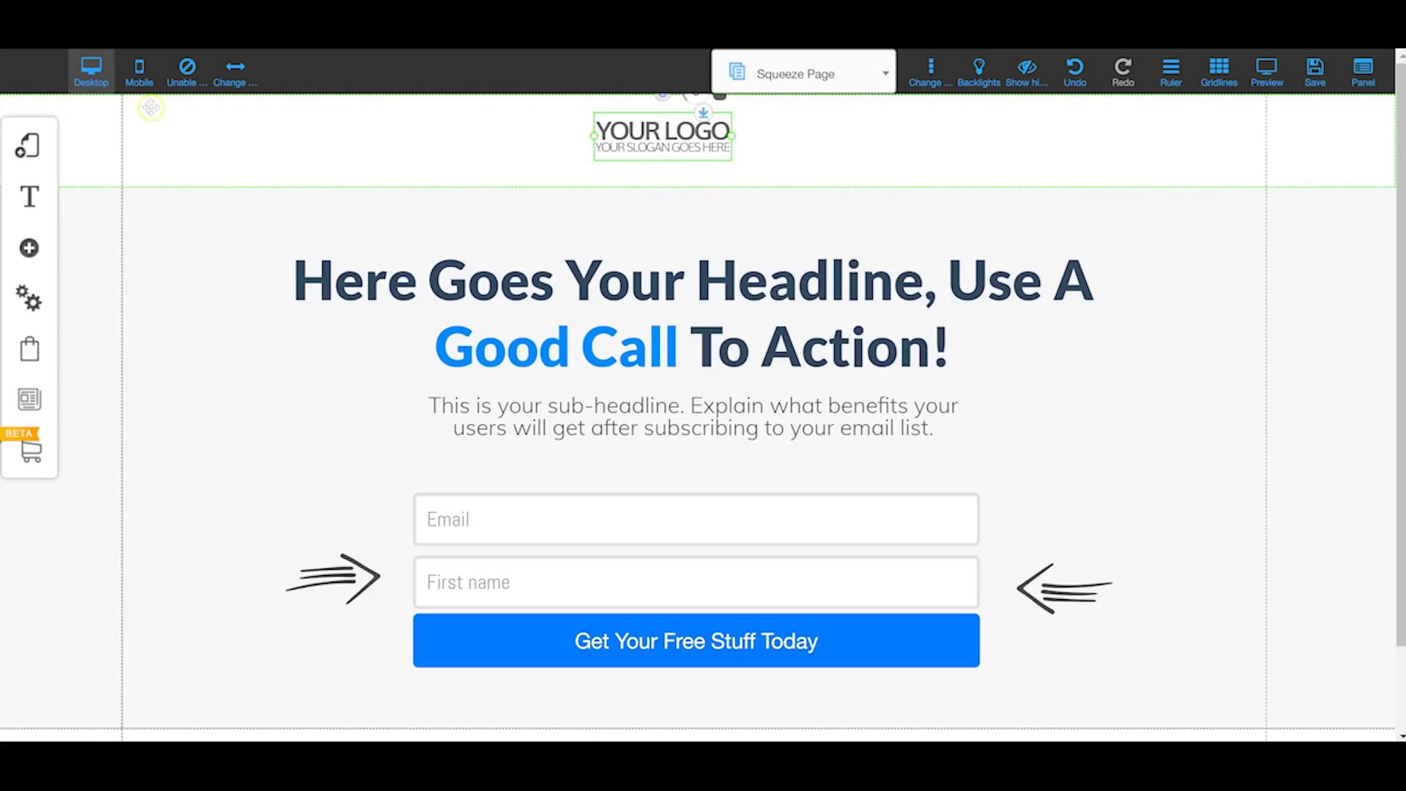
left_click(184, 67)
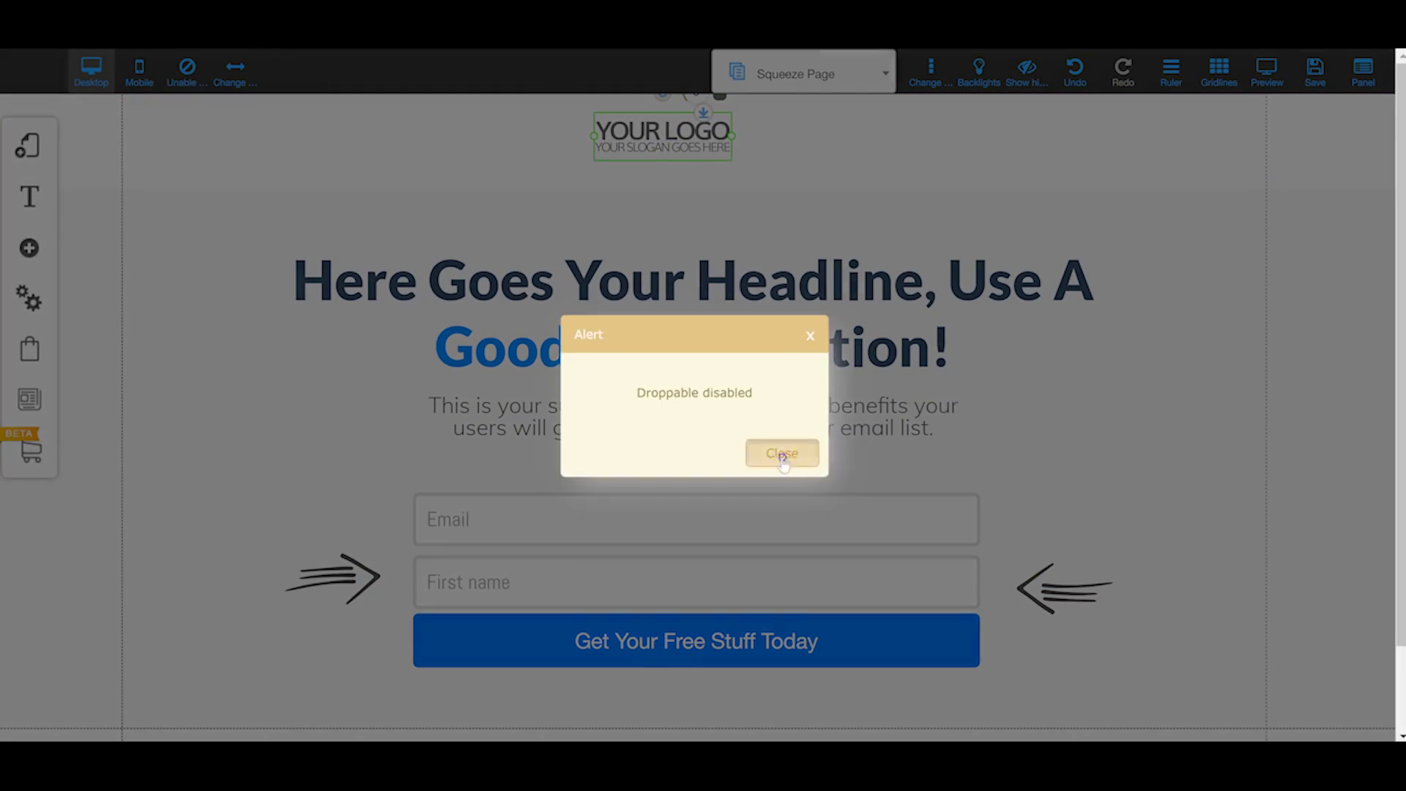
left_click(782, 454)
left_click(249, 80)
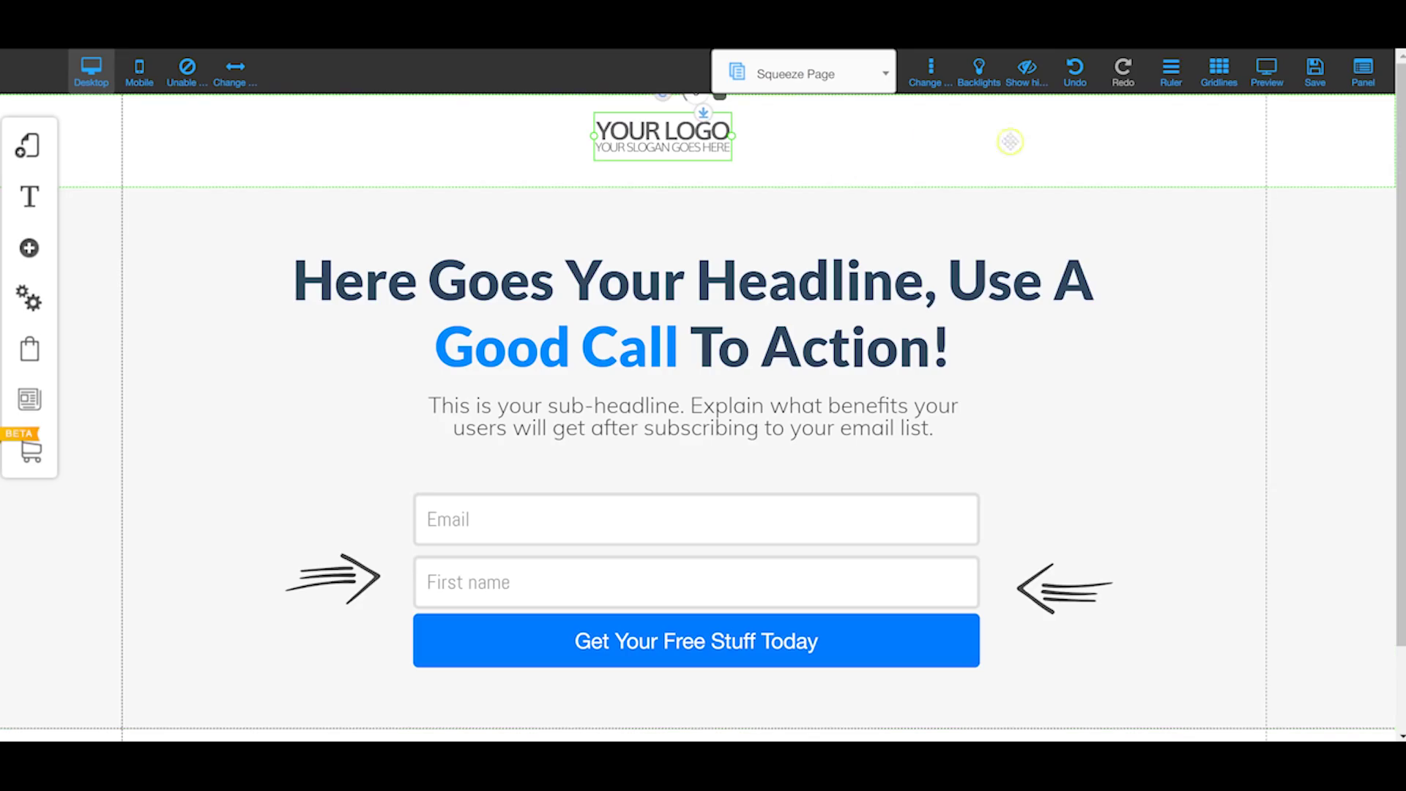
Step: Show rulers around the canvas, leaving the site base width at 1240px
left_click(1186, 74)
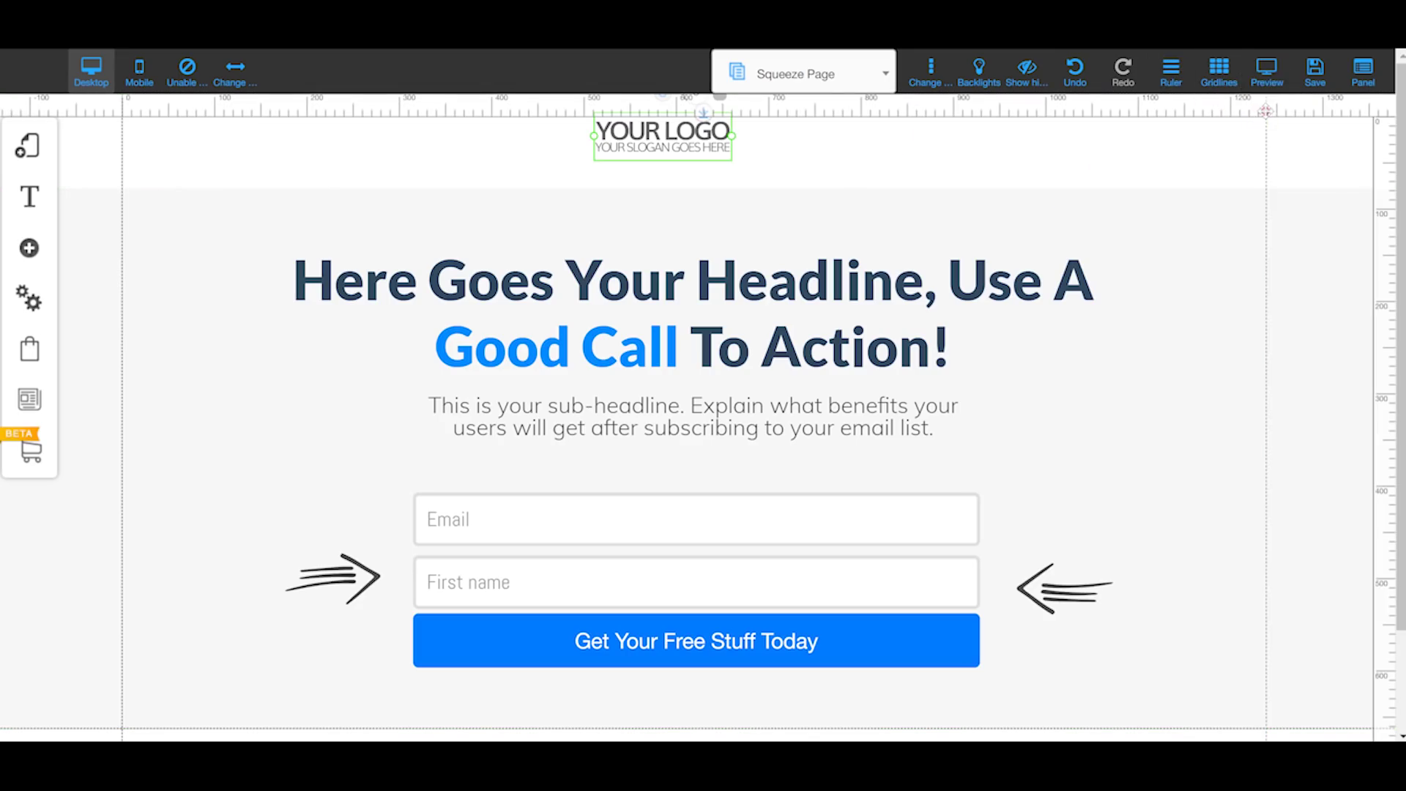
left_click(244, 79)
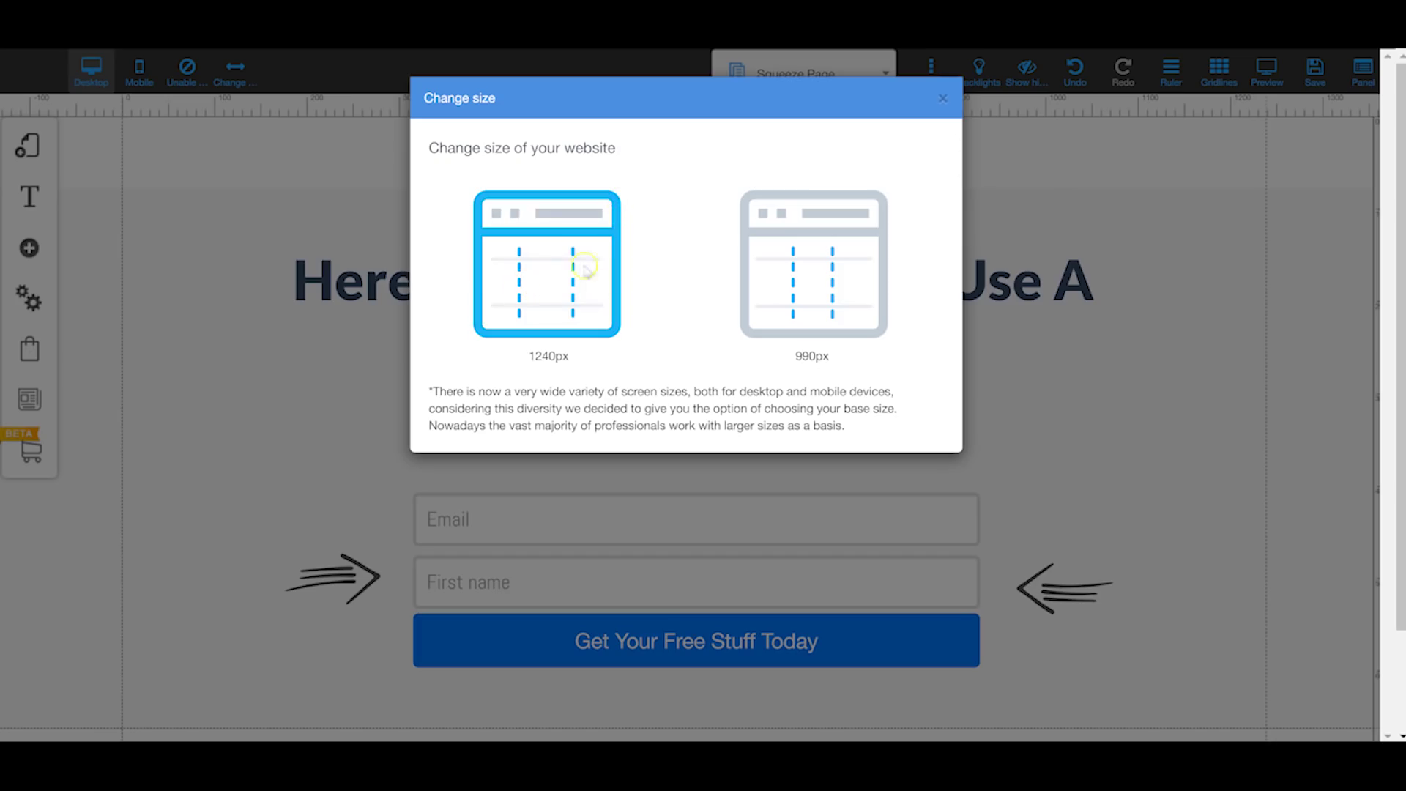
left_click(943, 103)
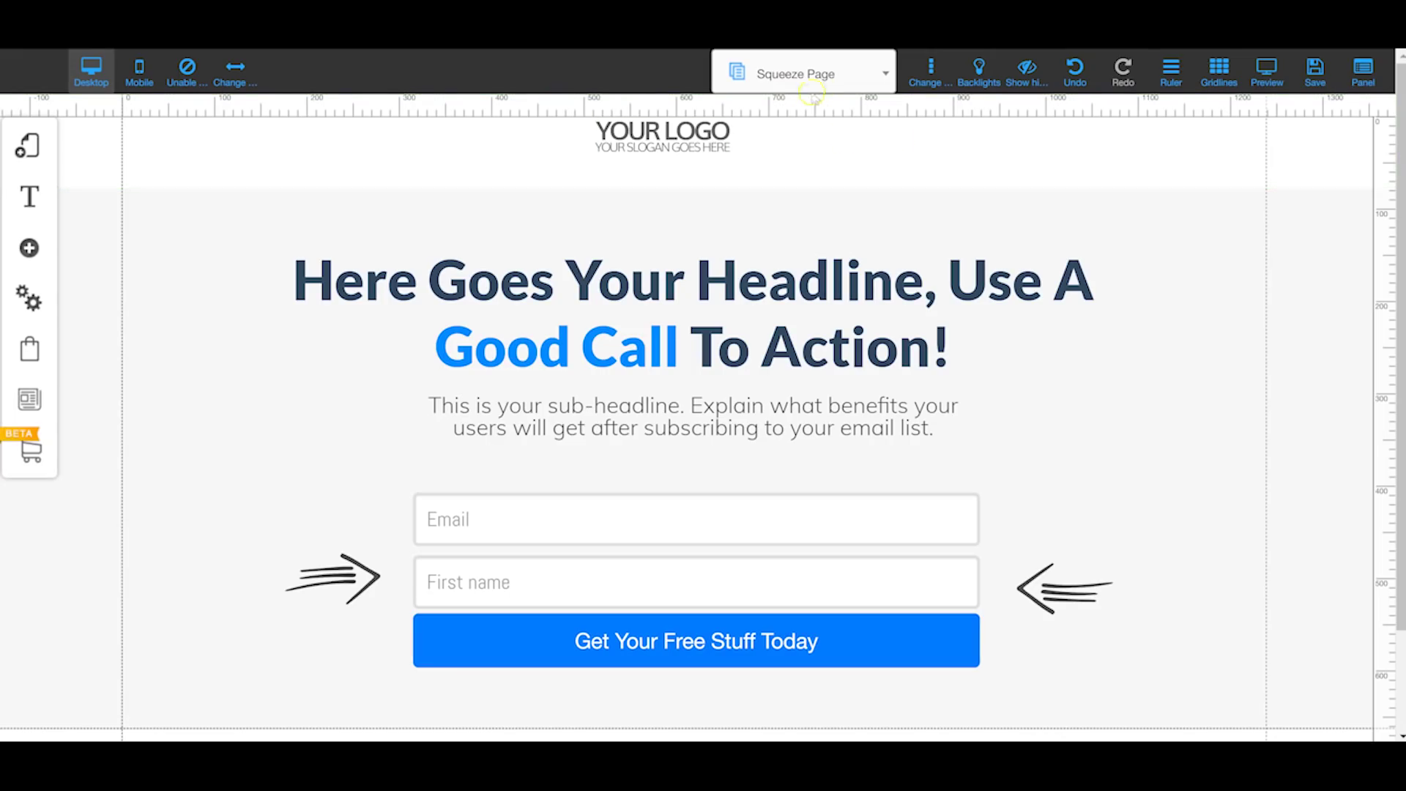
left_click(828, 82)
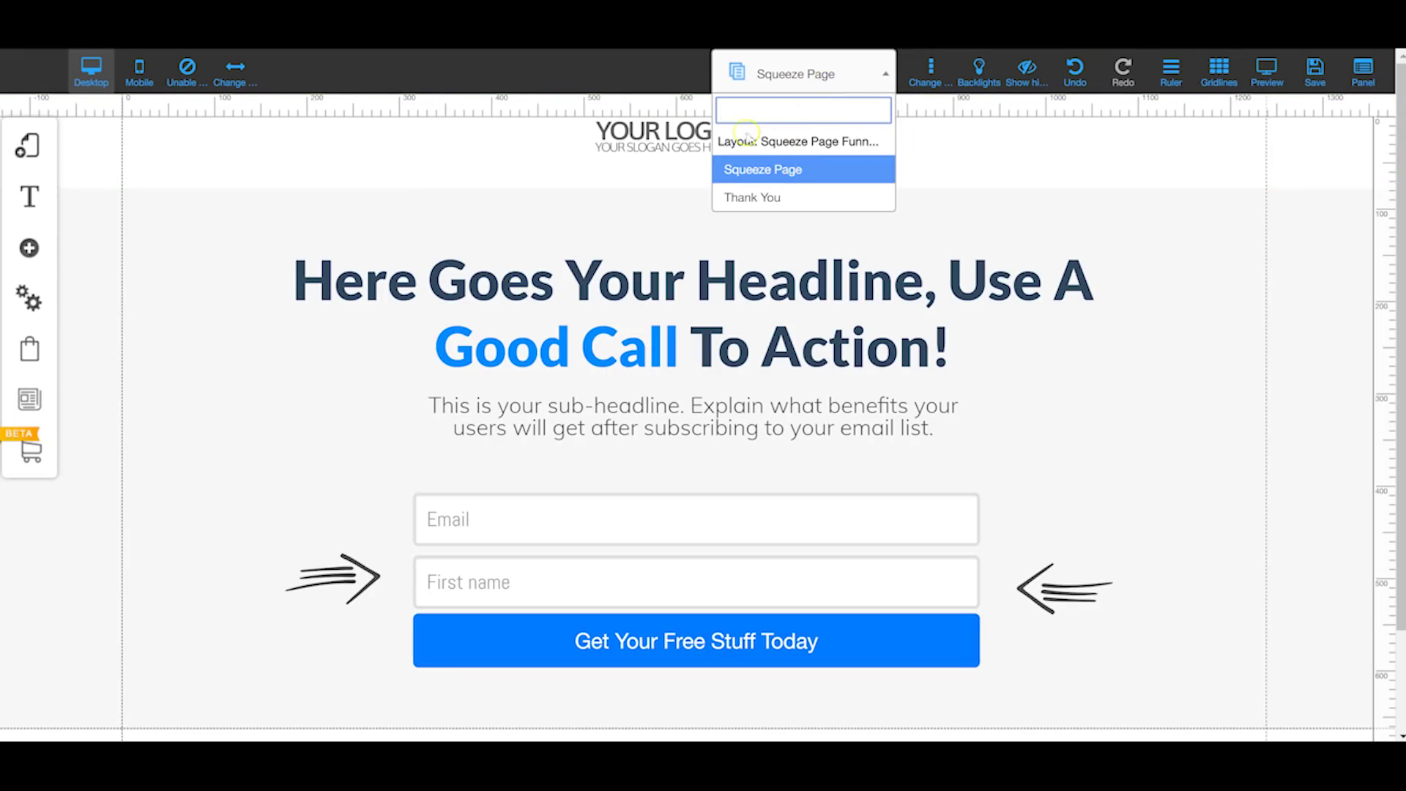
Step: Switch the editor to the Thank You page, select its headline, then switch to mobile view
left_click(785, 198)
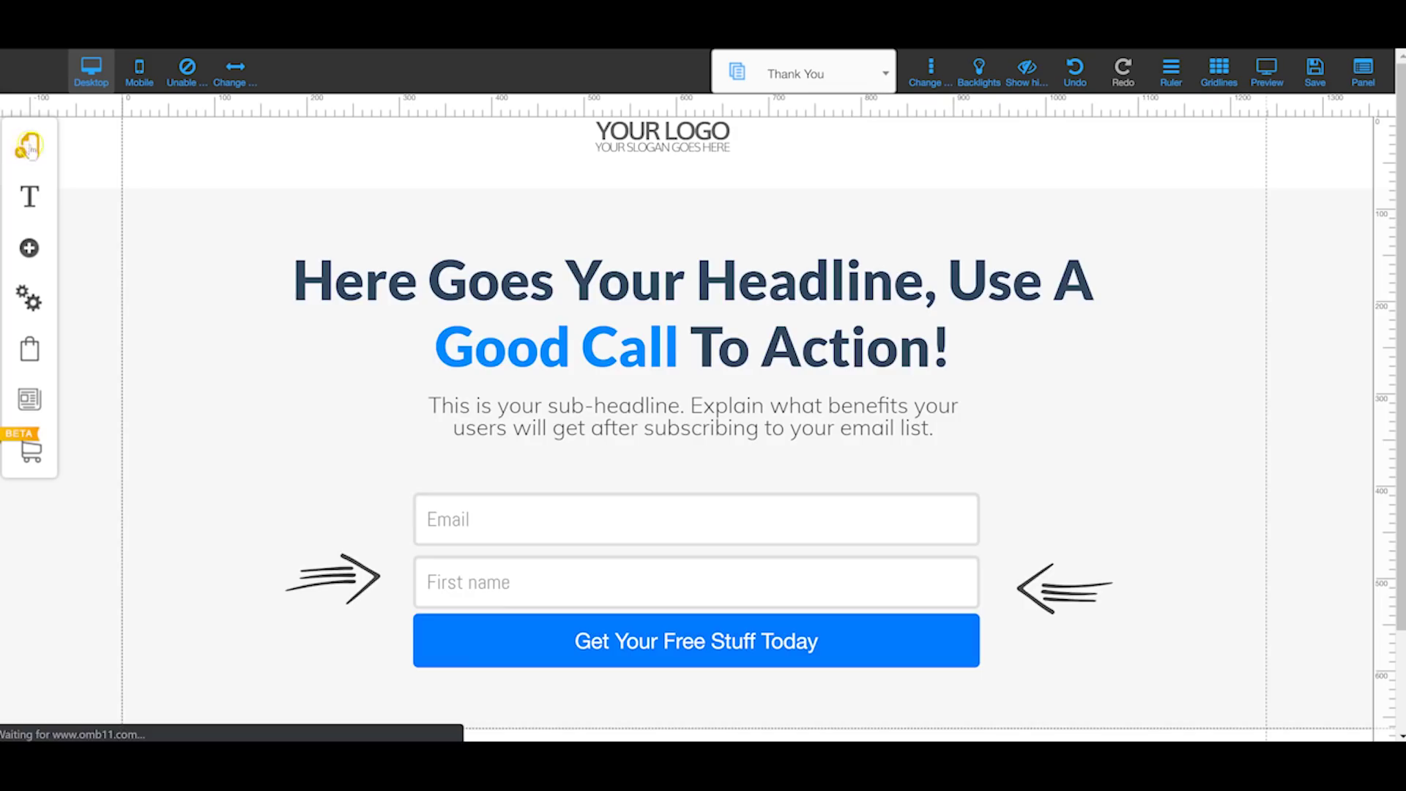
scroll(847, 345, "down", 3)
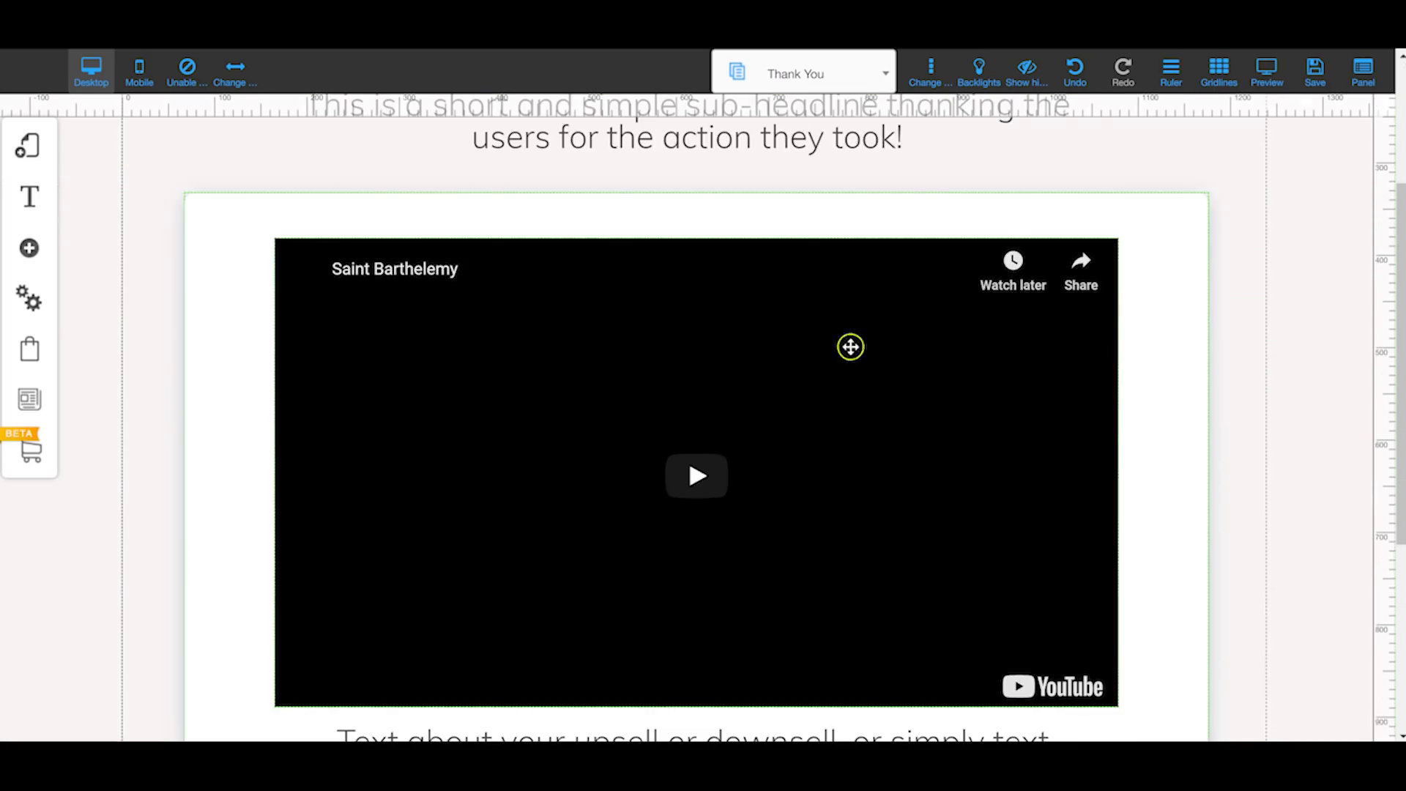
scroll(848, 345, "up", 3)
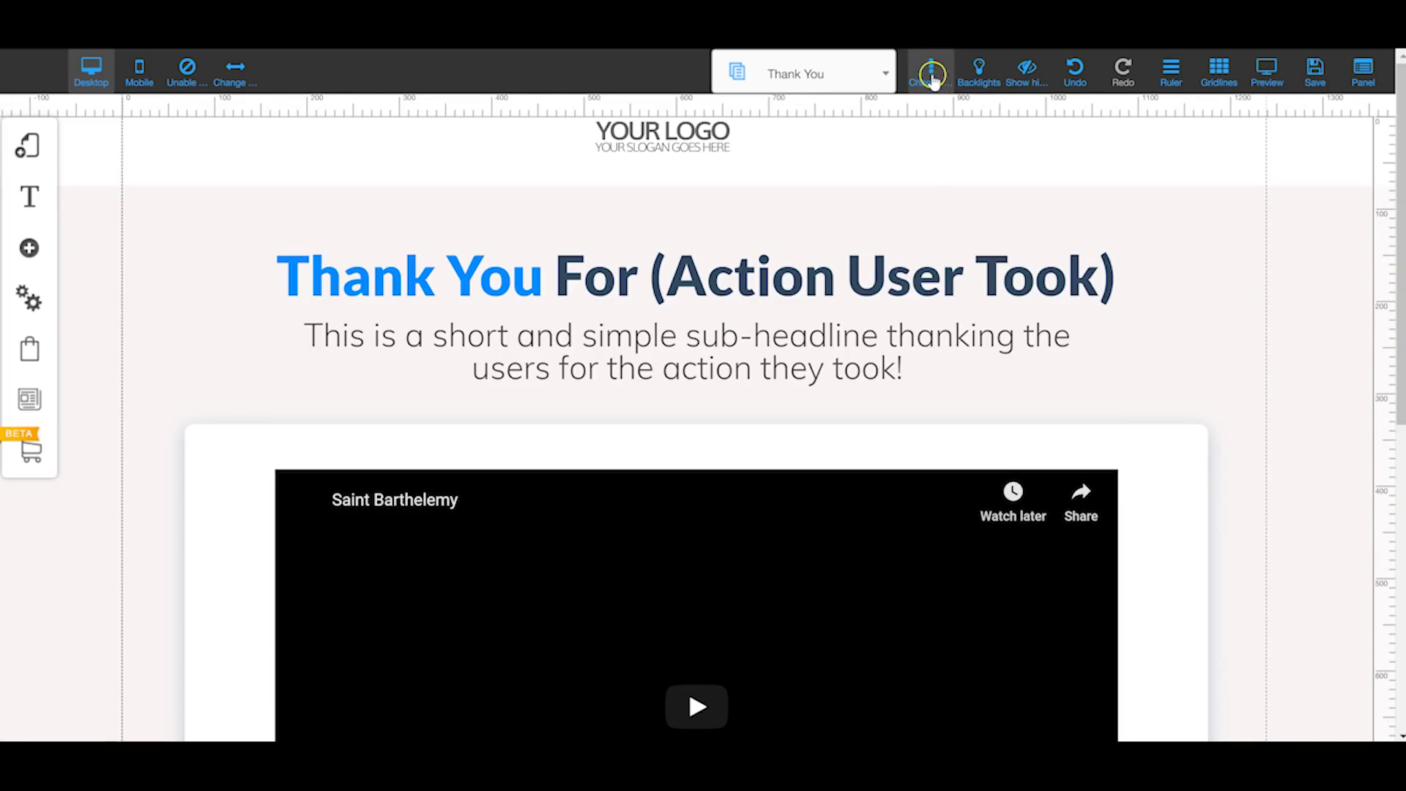
left_click(758, 228)
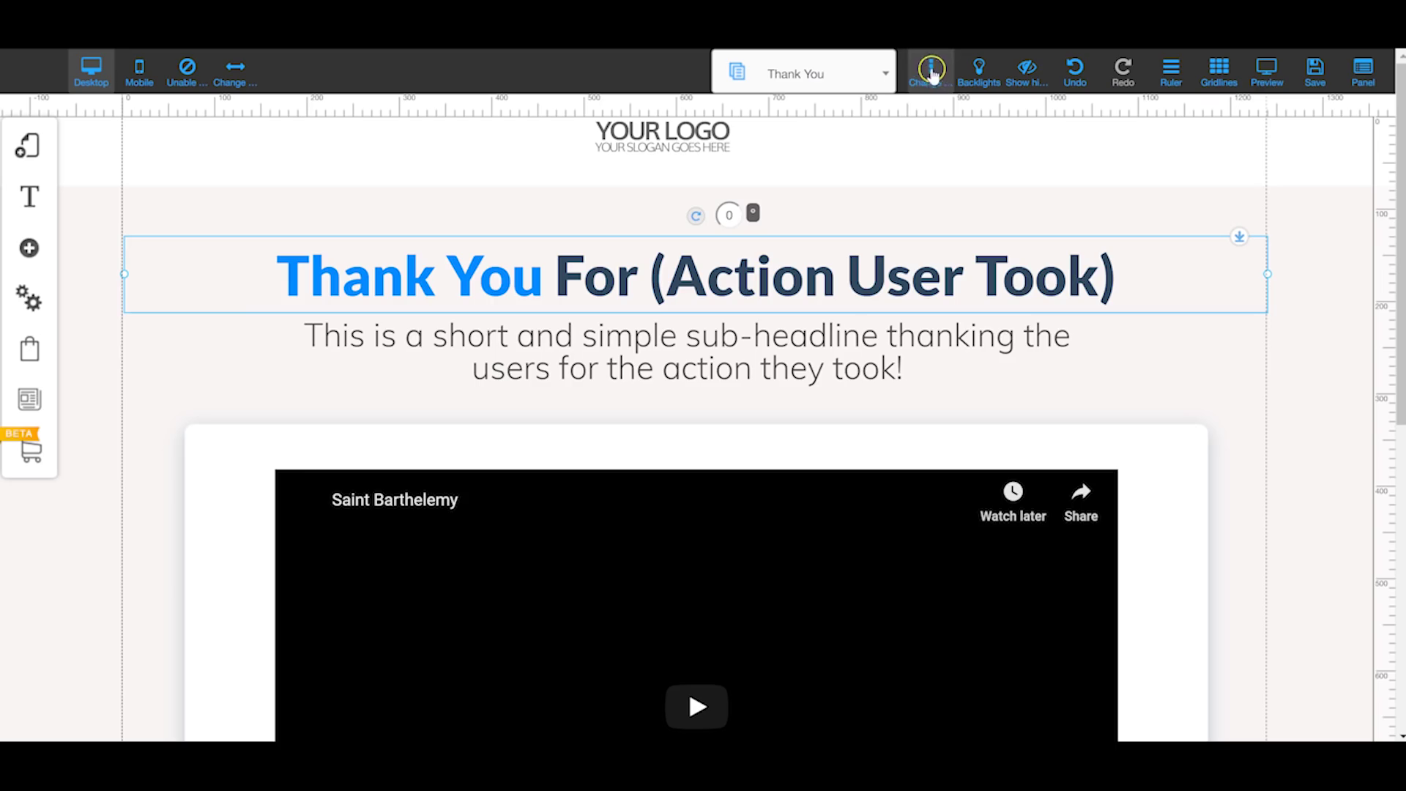
scroll(741, 350, "down", 8)
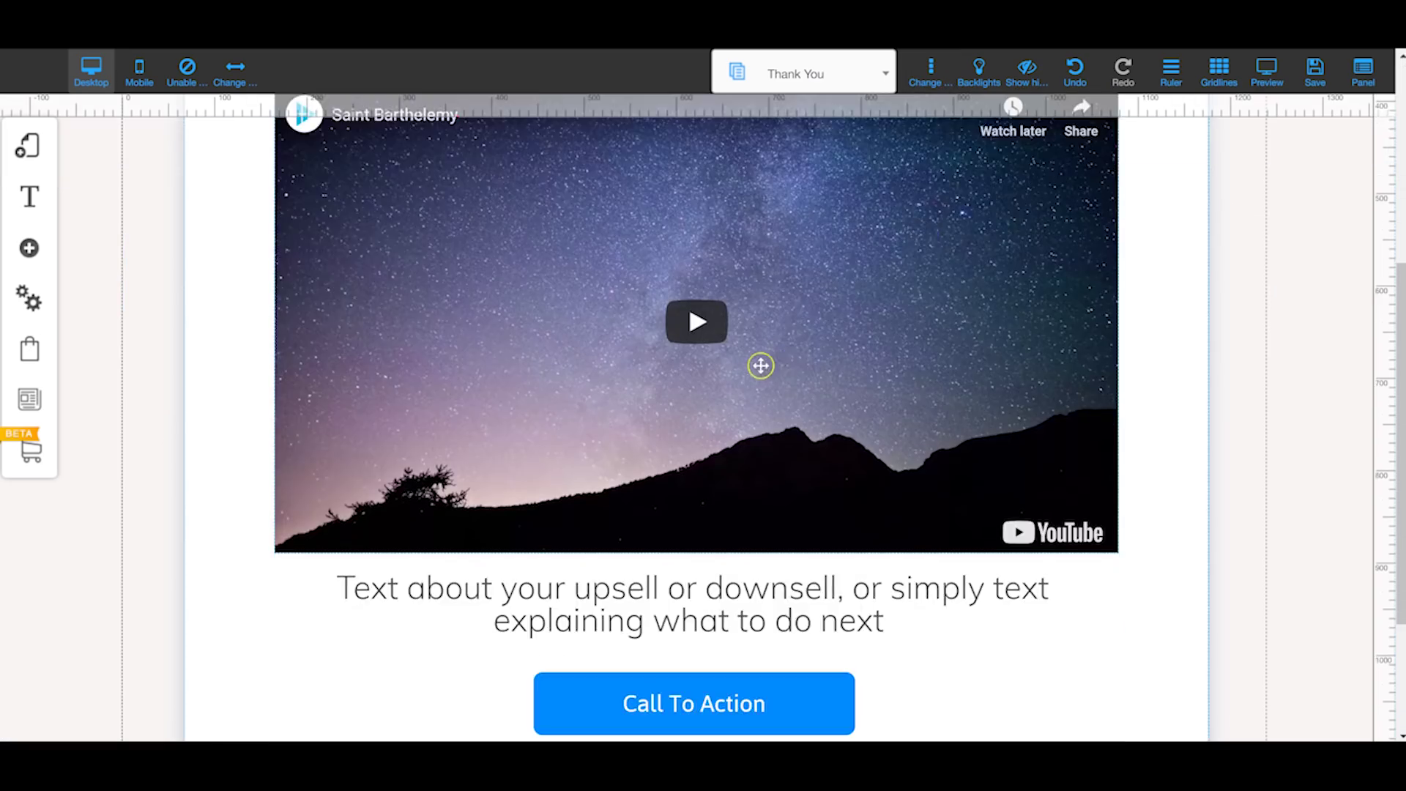
scroll(759, 364, "up", 8)
left_click(859, 260)
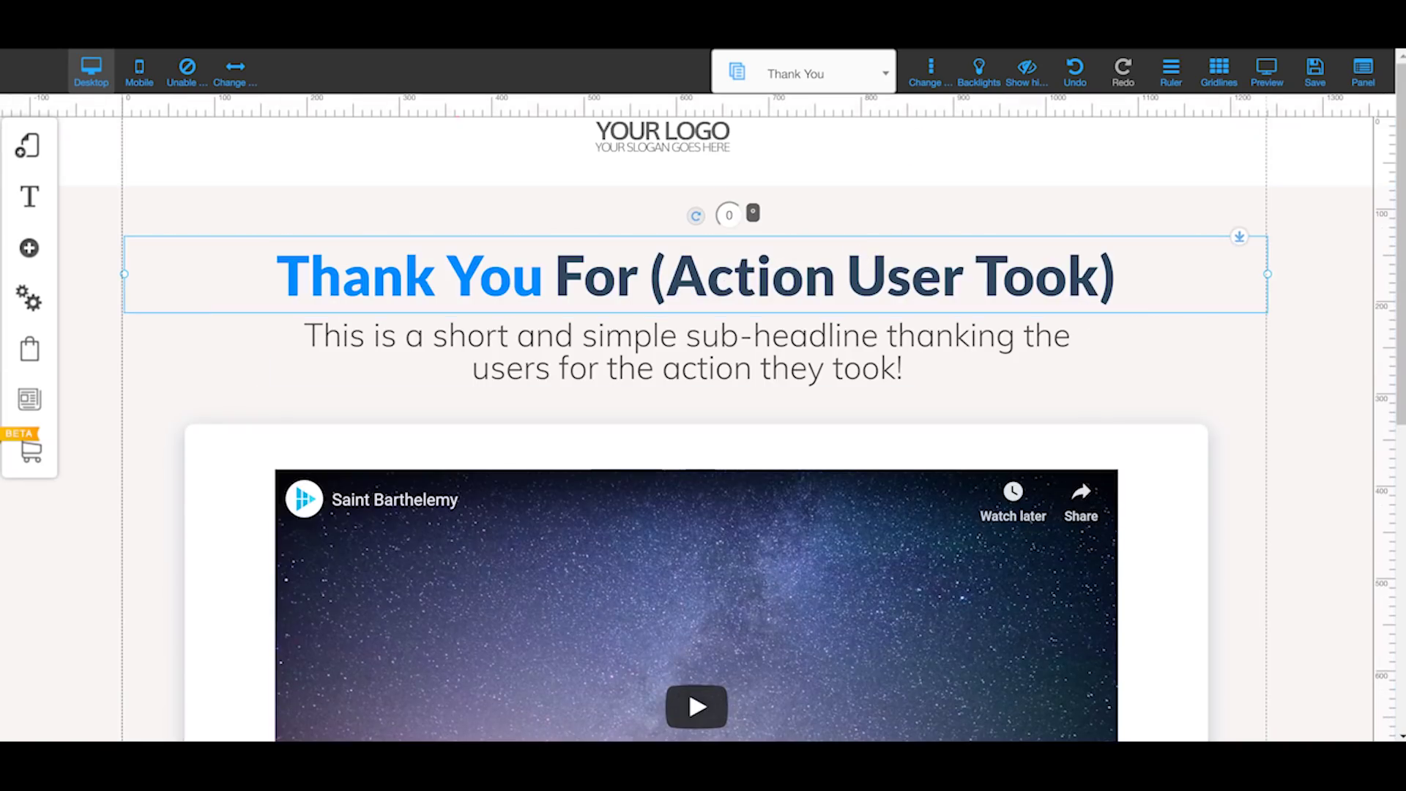
left_click(930, 67)
left_click(980, 70)
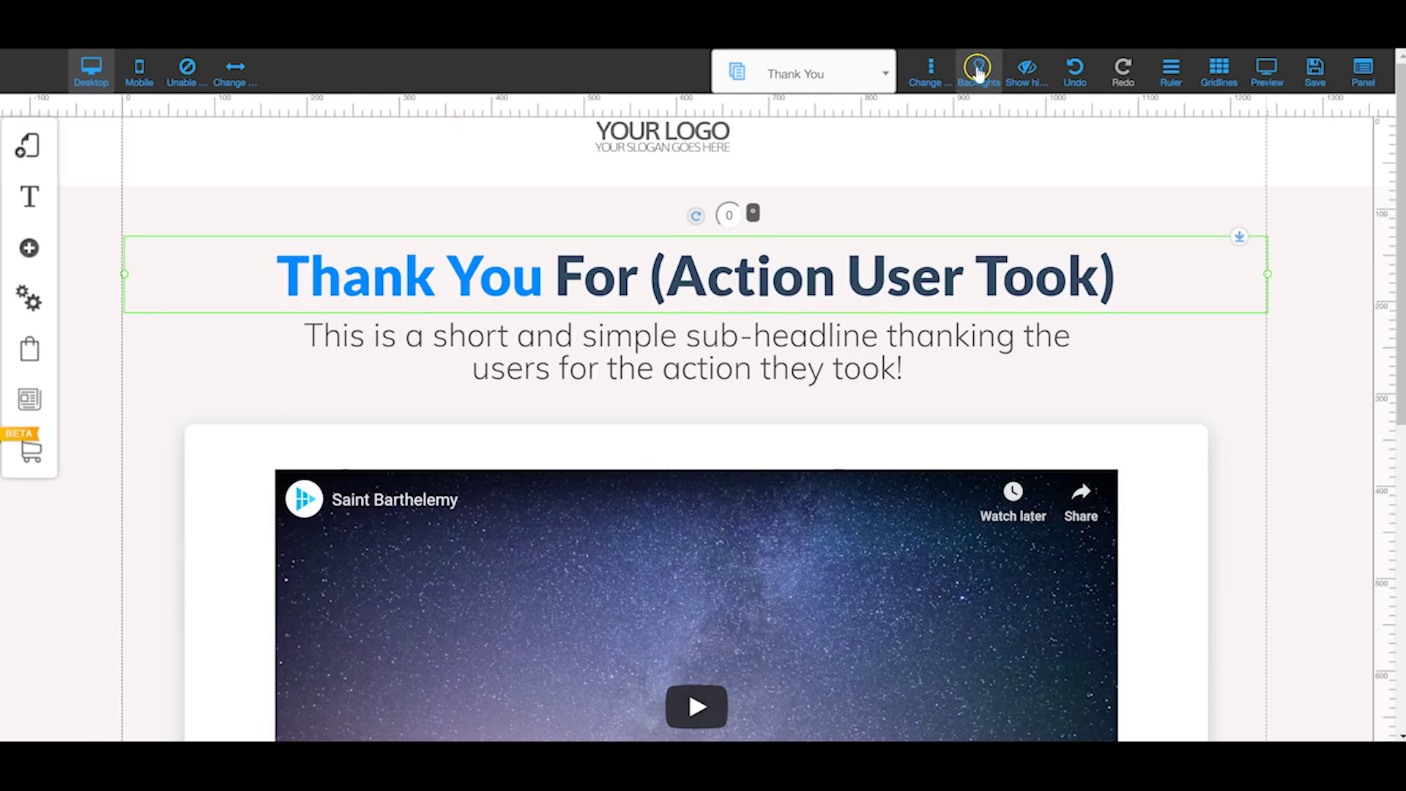
left_click(136, 79)
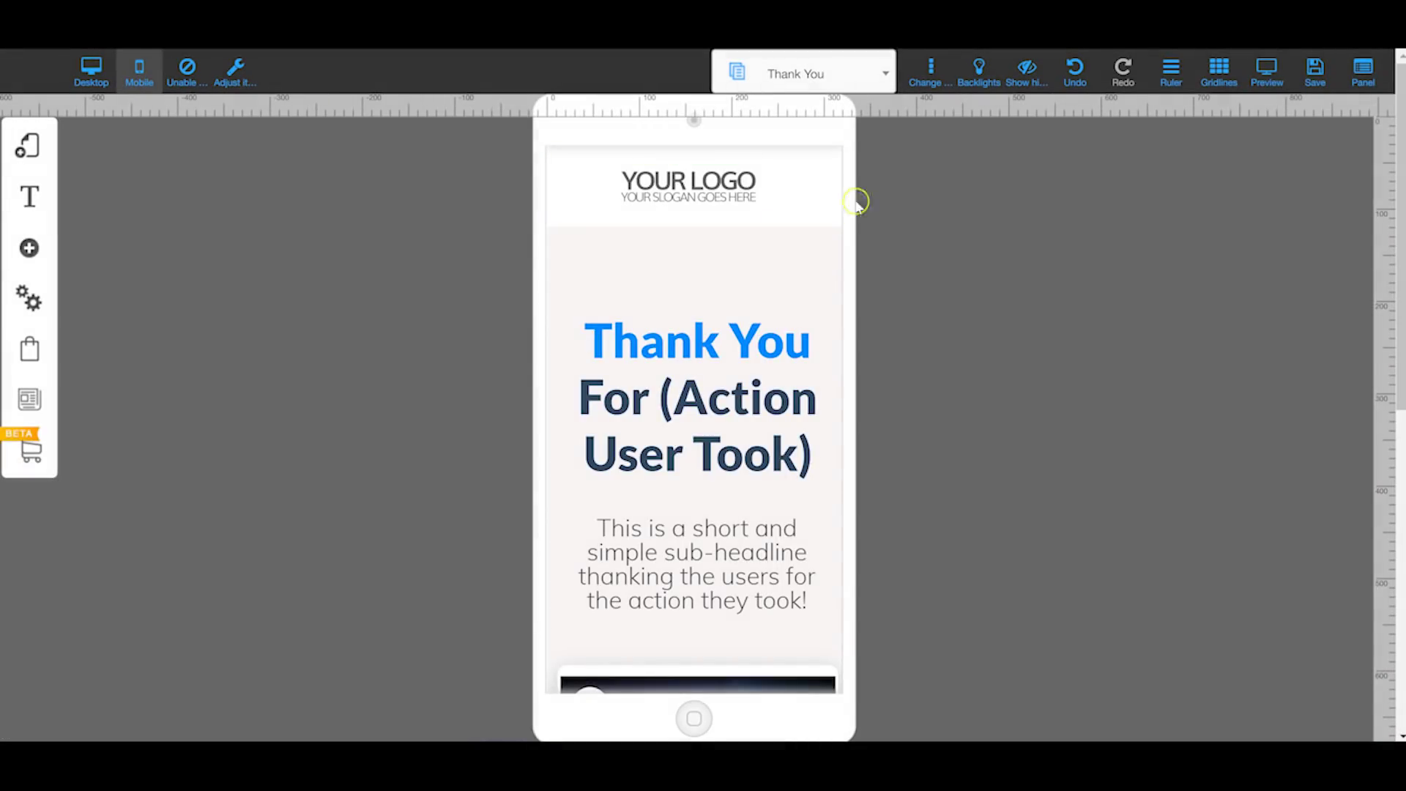
Step: Toggle the canvas backdrop and move the logo out of and back into the header
left_click(977, 73)
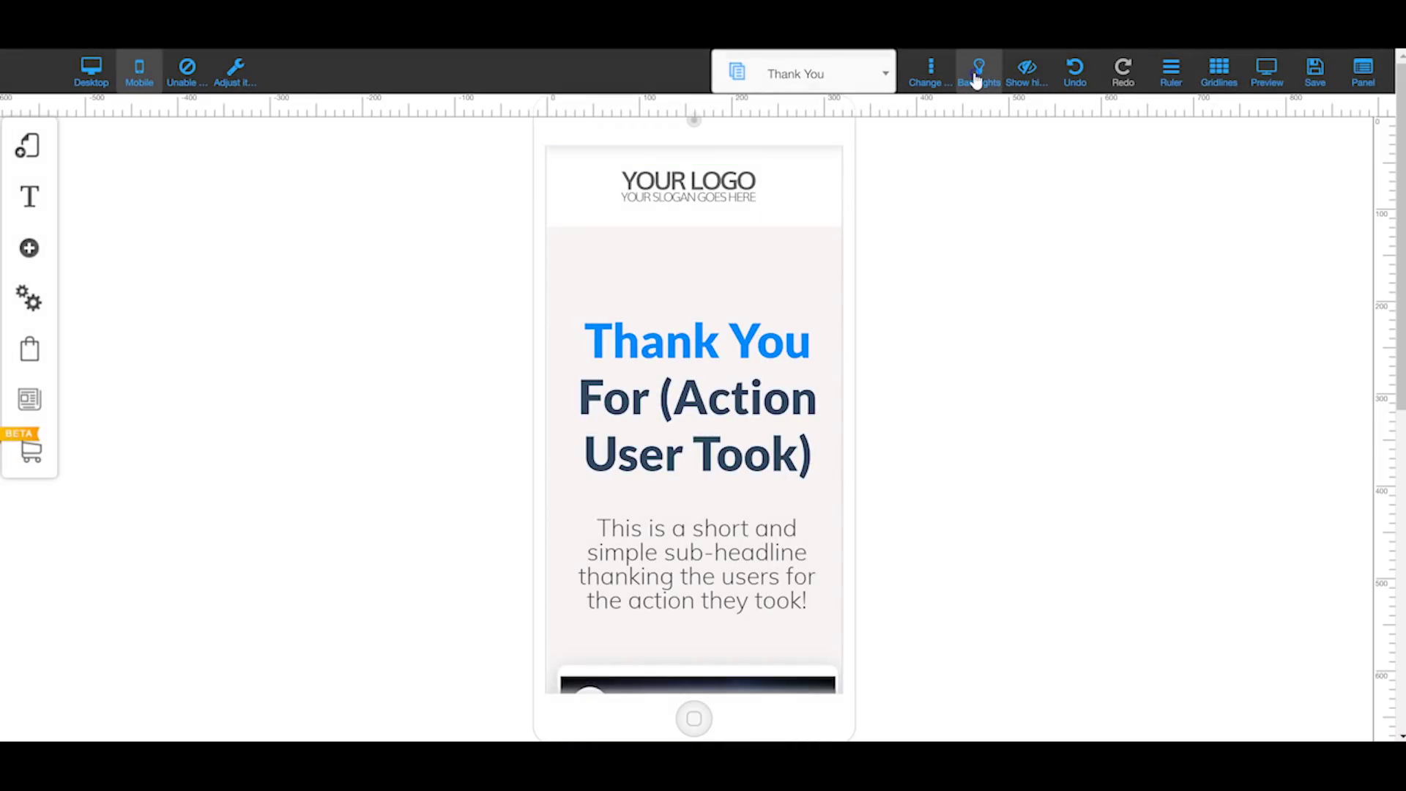
left_click(977, 77)
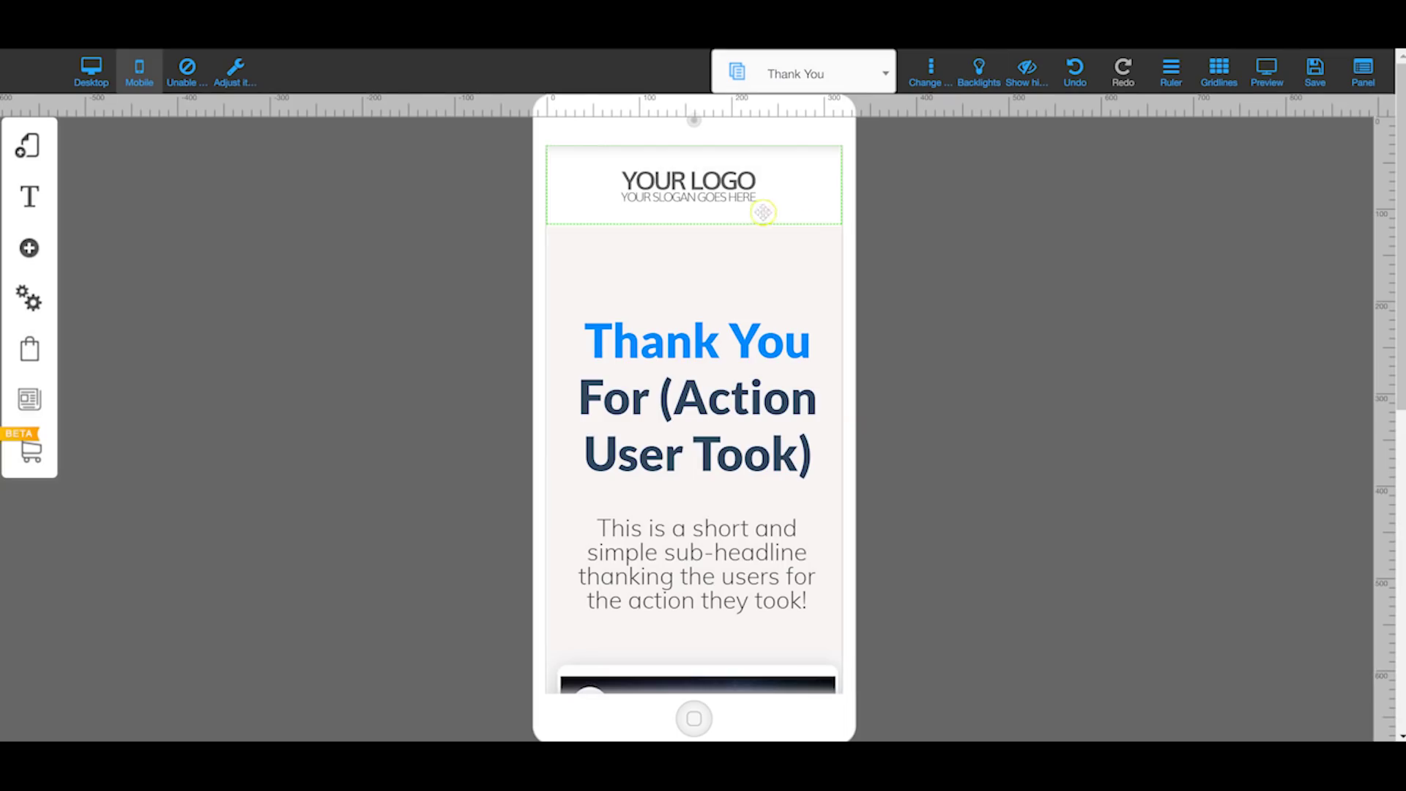
mouse_move(712, 179)
left_mouse_down()
mouse_move(978, 176)
mouse_move(926, 160)
mouse_move(947, 170)
mouse_move(710, 175)
left_mouse_up()
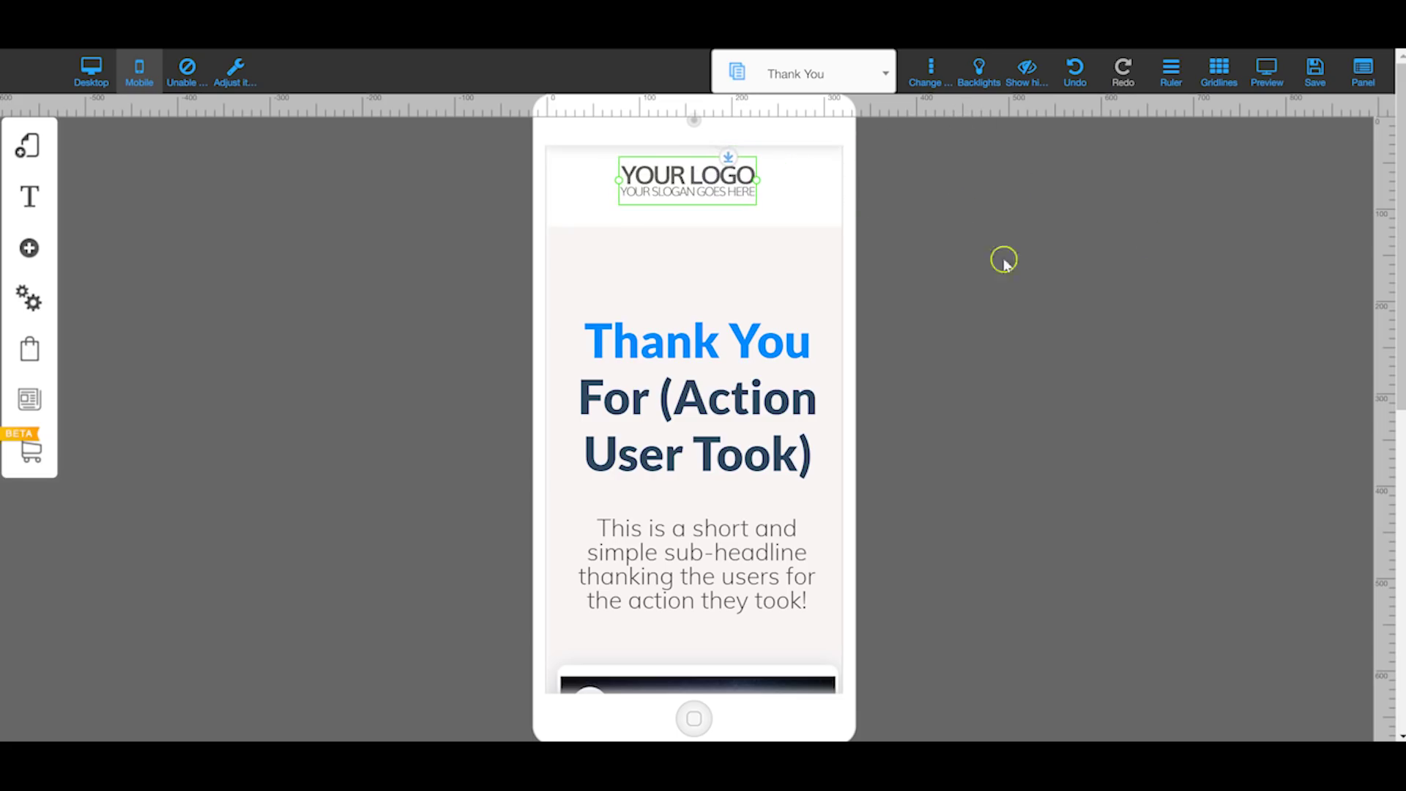
left_click(974, 80)
left_click(975, 81)
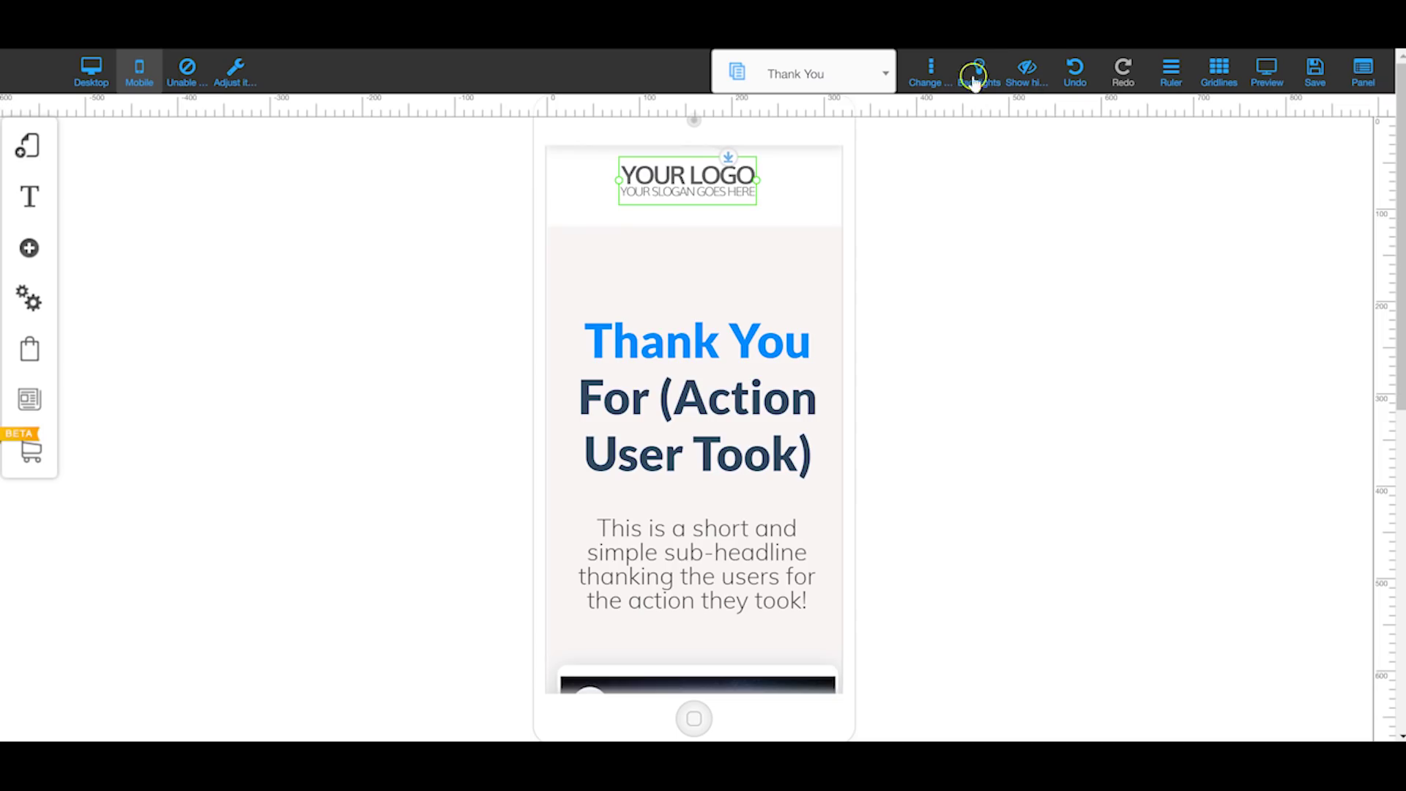
Step: Hide the Thank You headline on the mobile layout and open the Hidden Items list
left_click(1028, 77)
scroll(652, 218, "down", 3)
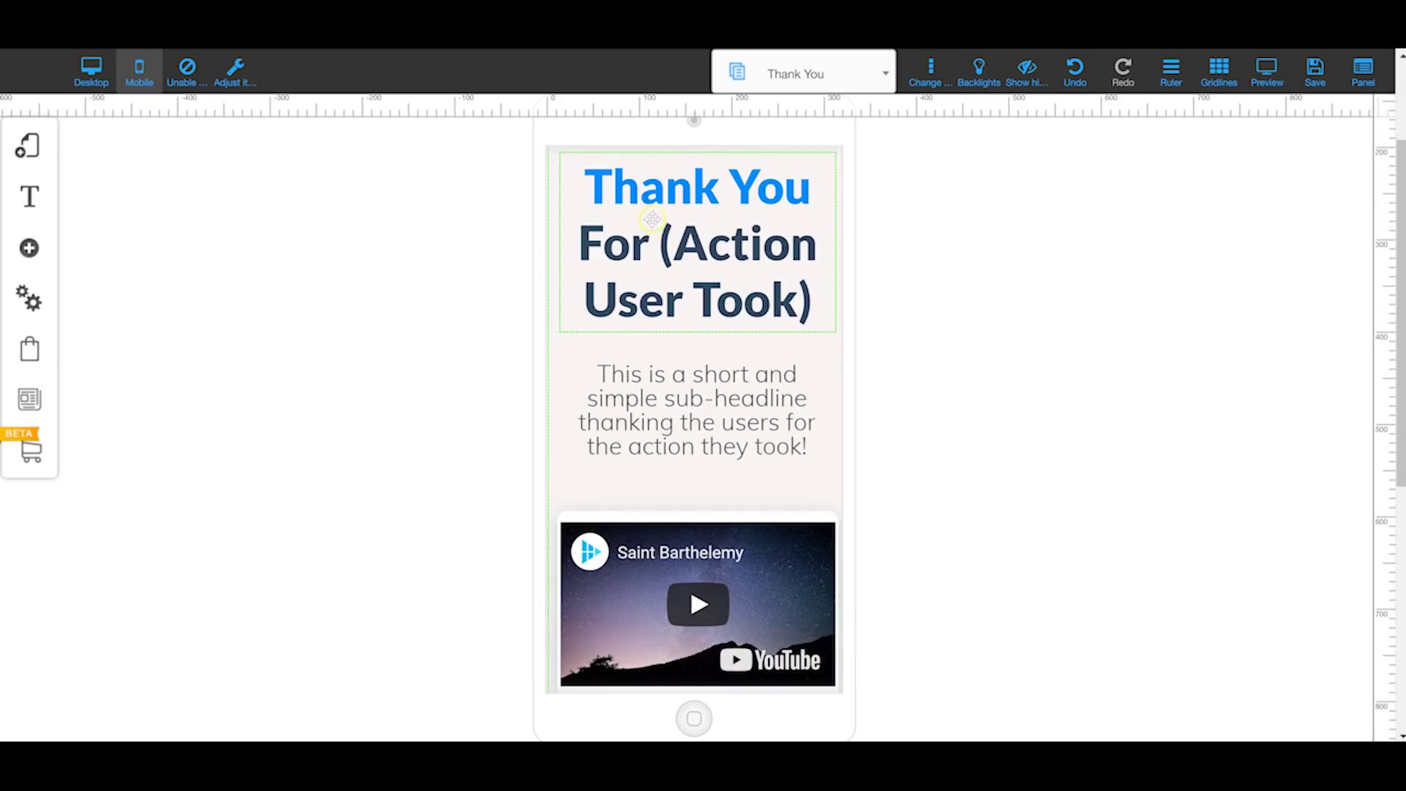
right_click(673, 257)
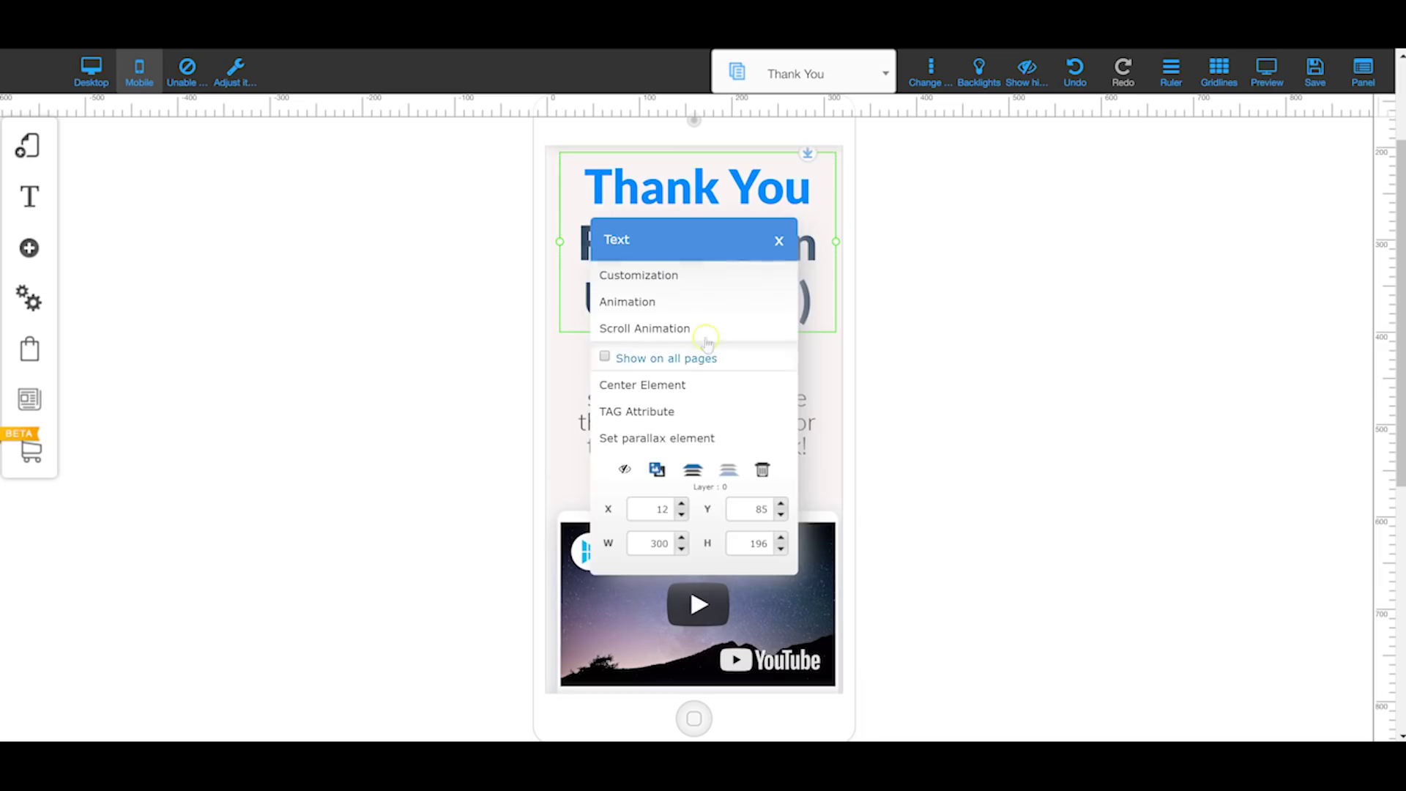
left_click(625, 468)
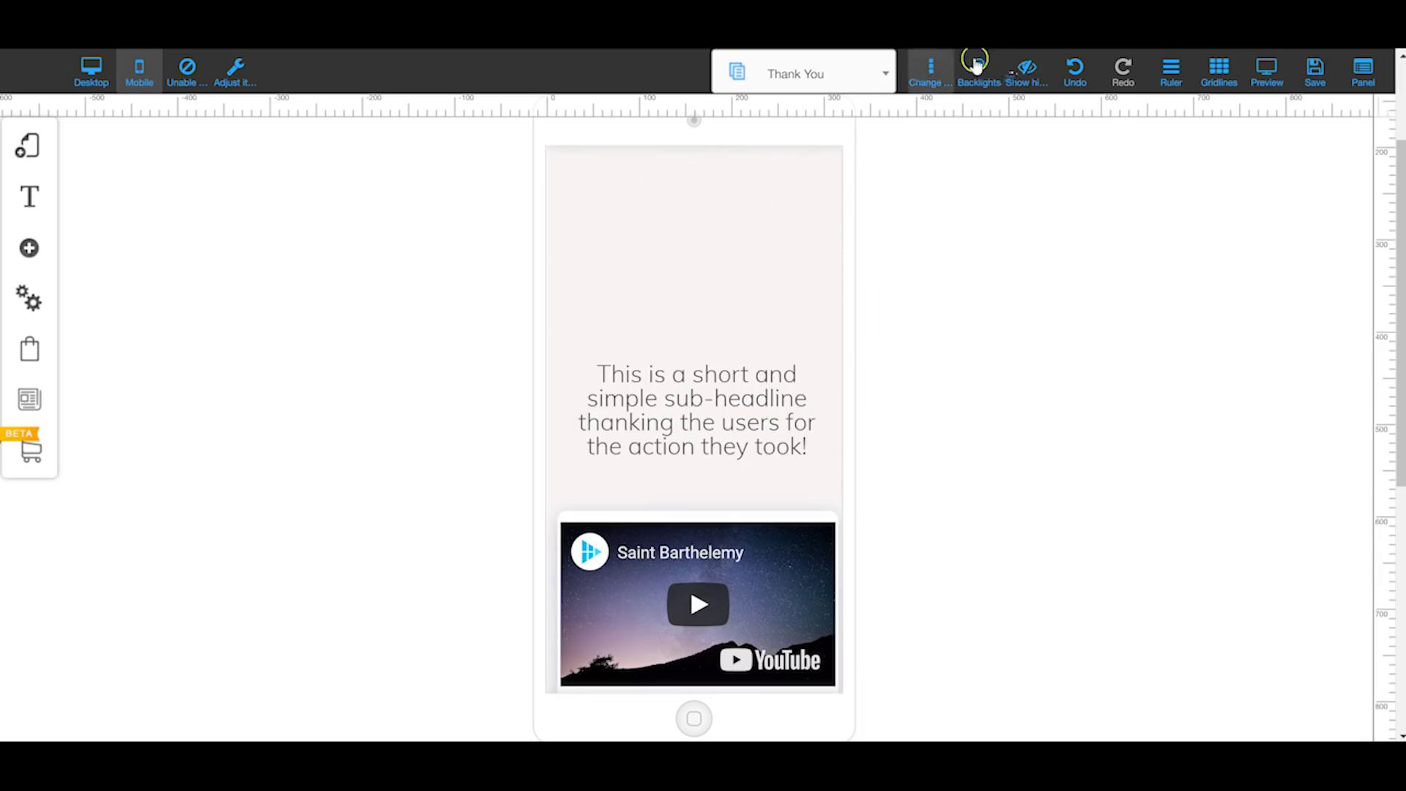
left_click(1027, 73)
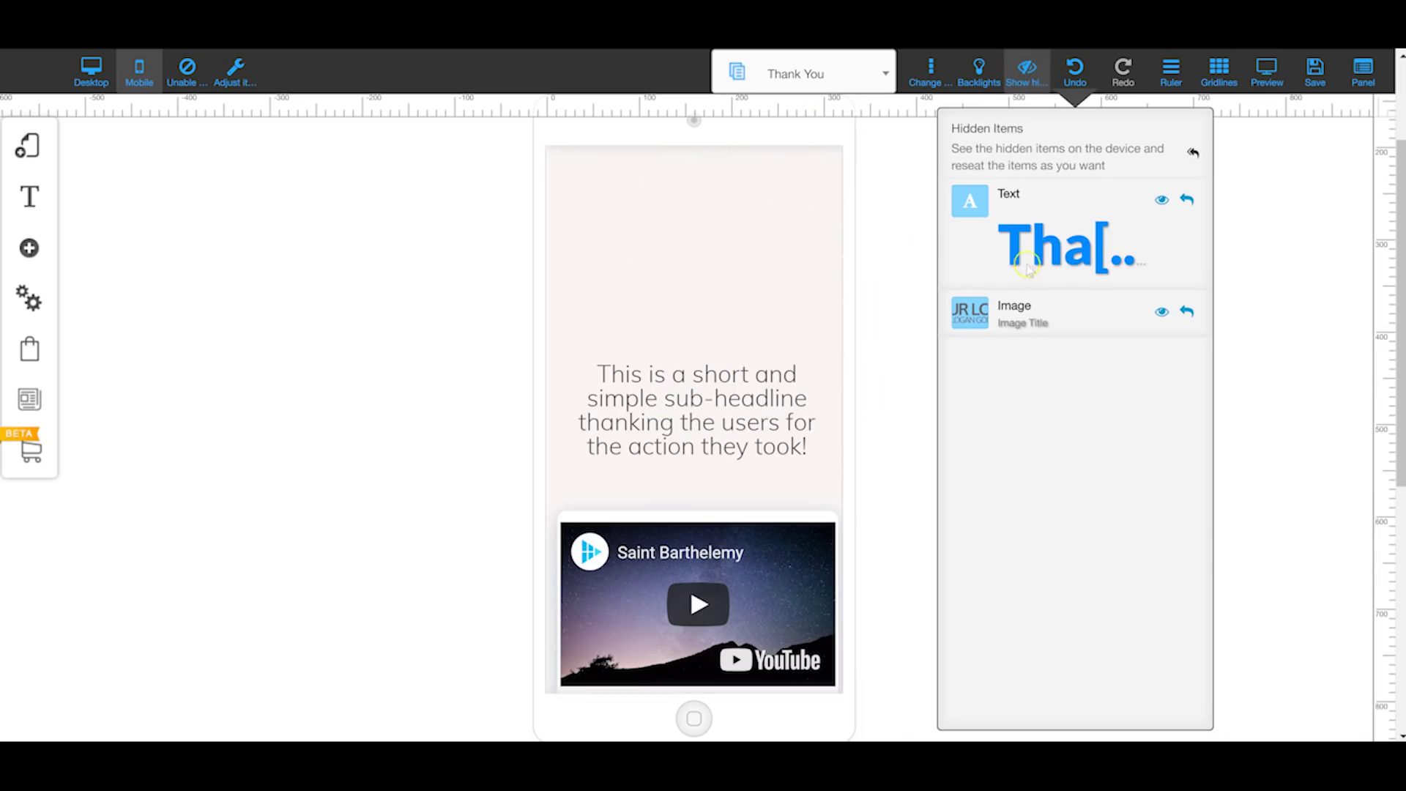
Step: Restore the hidden logo and headline, using undo and redo to keep the headline visible
left_click(1186, 314)
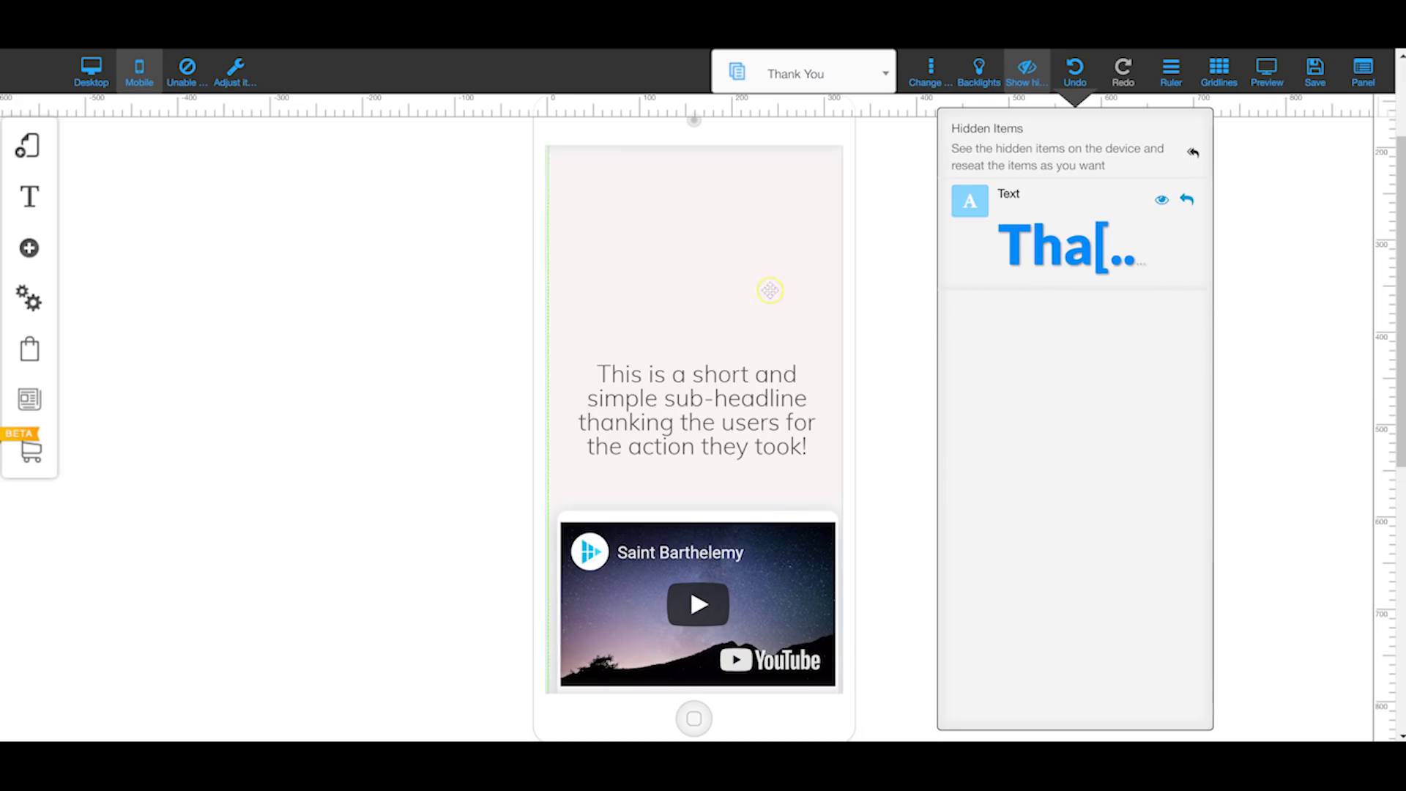
left_click(1188, 201)
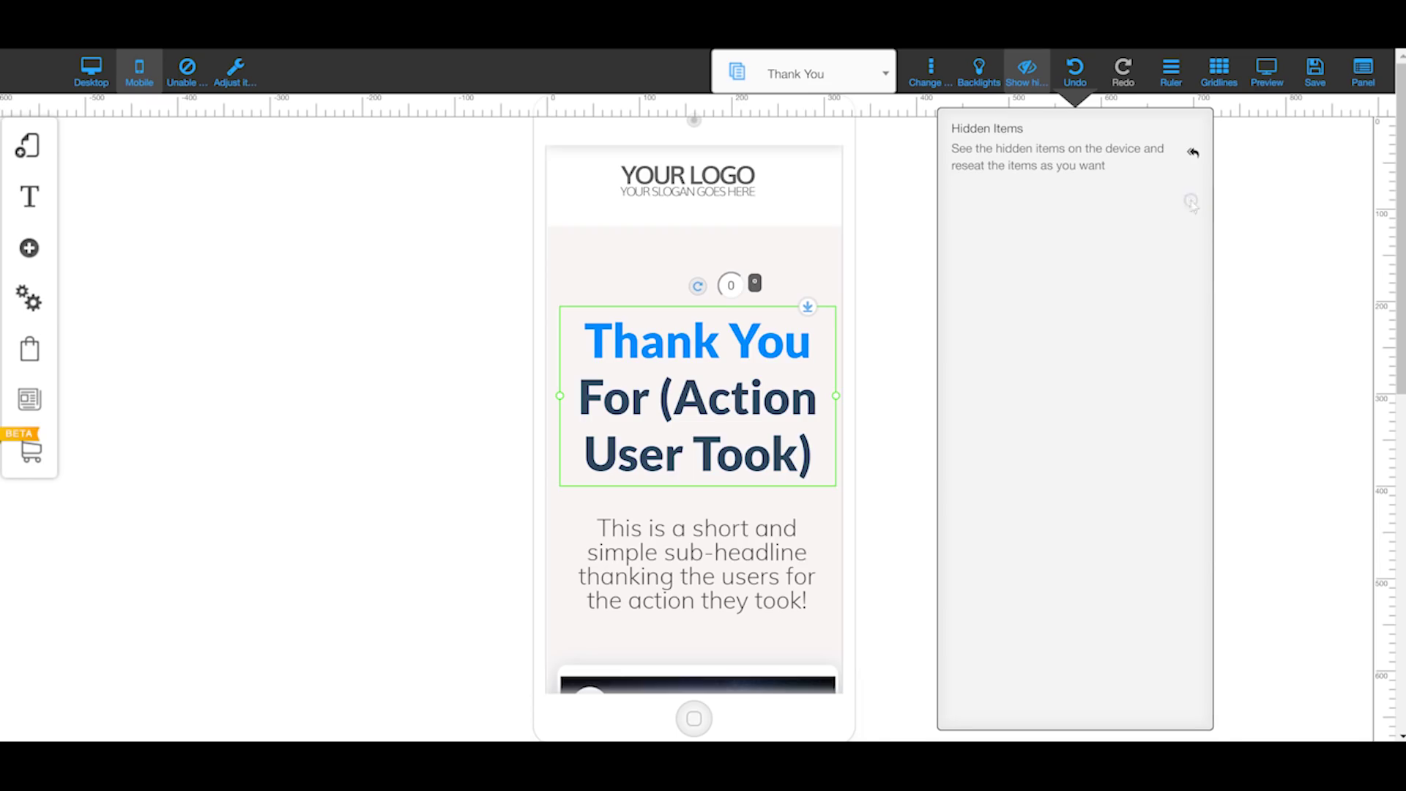
scroll(757, 291, "down", 10)
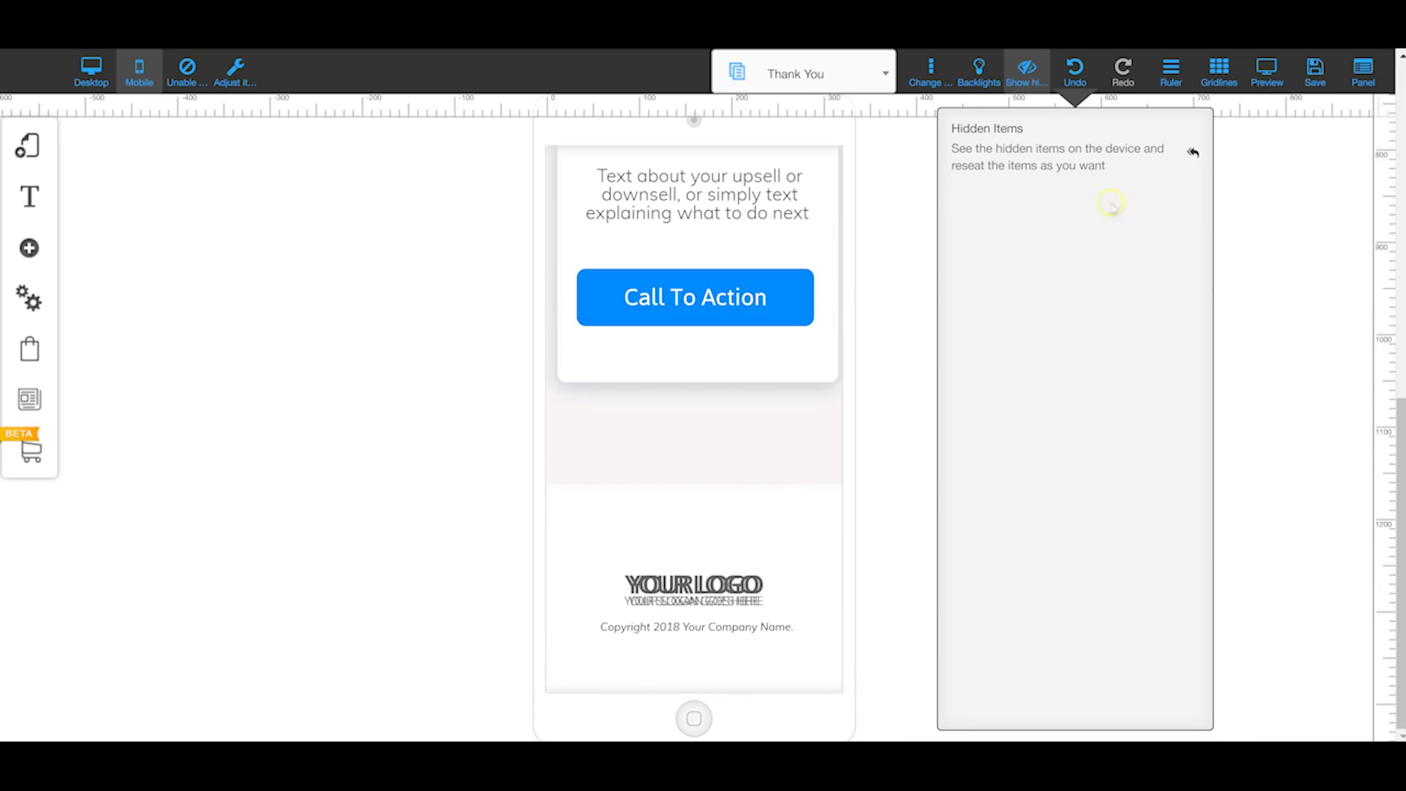
left_click(1069, 77)
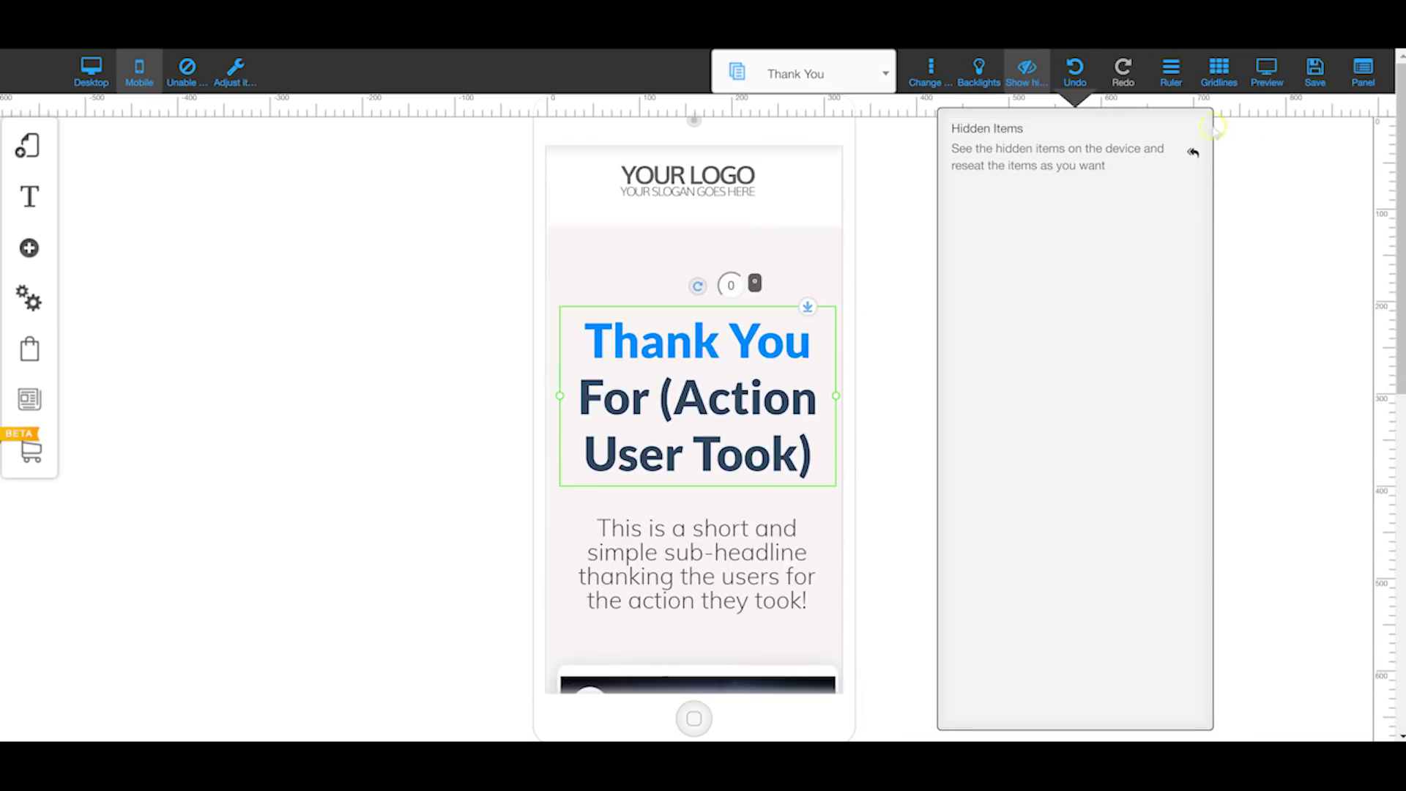
left_click(1016, 82)
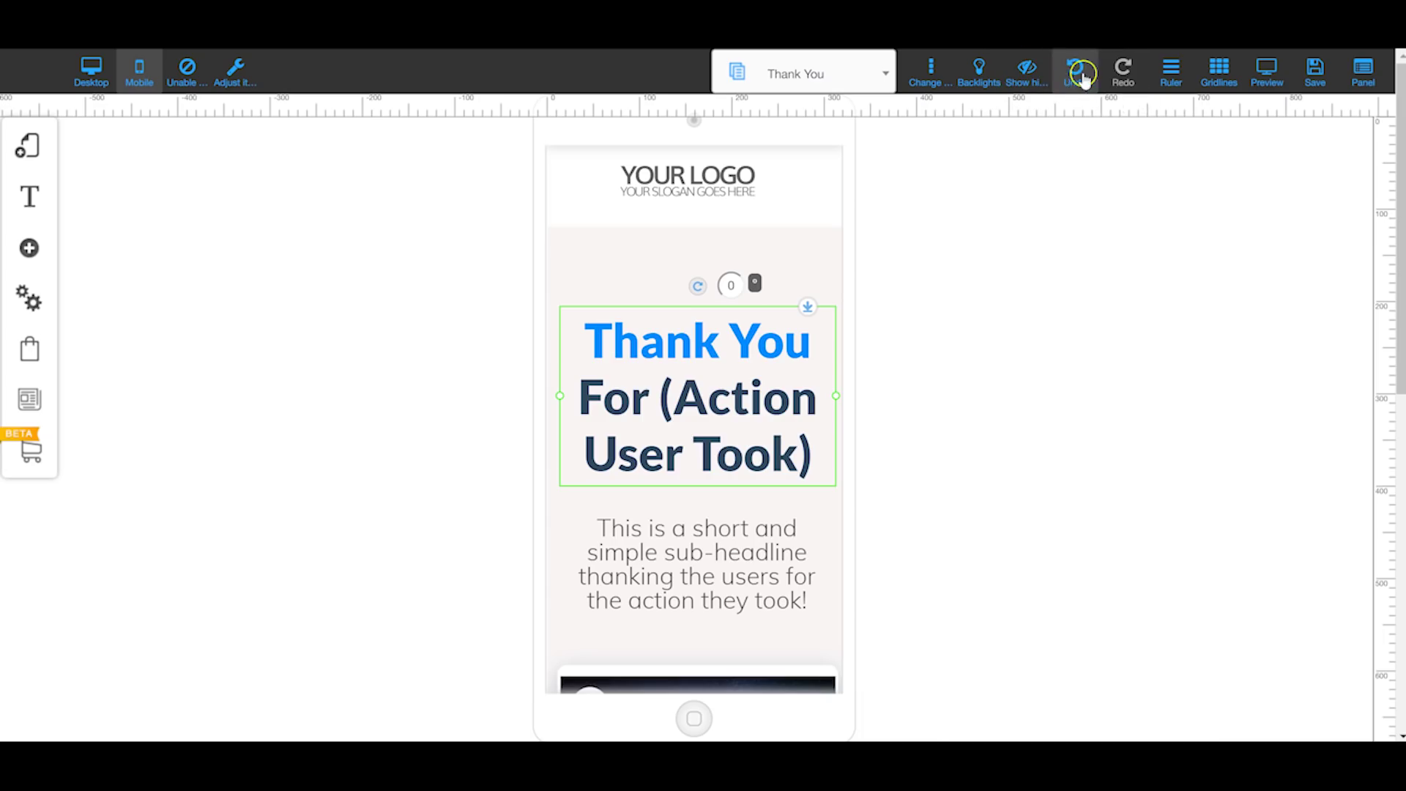
left_click(1076, 74)
left_click(1121, 77)
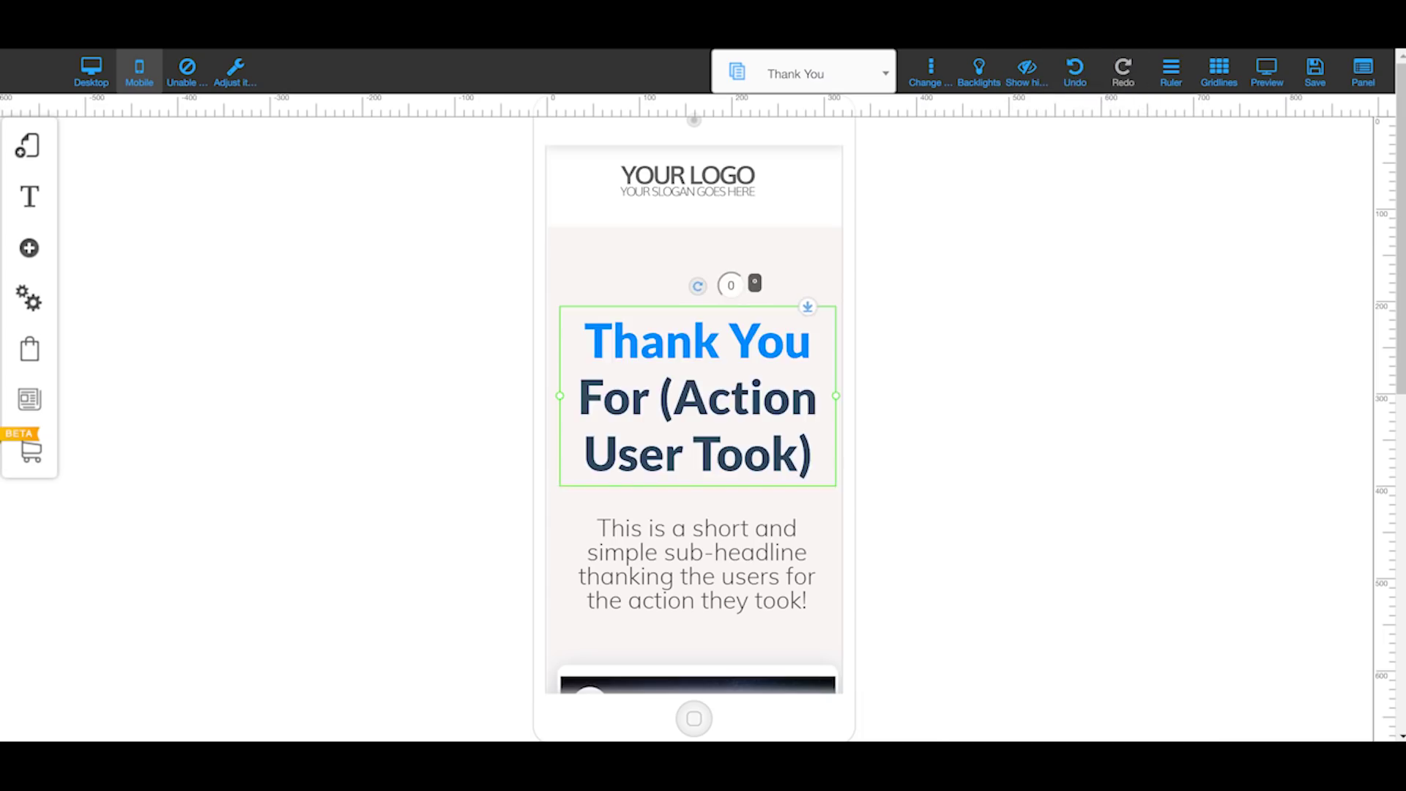
Step: Add a horizontal guide line at about 395px from the ruler and turn on gridlines
left_click(1164, 77)
left_click(1158, 82)
left_click_drag(1392, 502, 1382, 490)
left_click_drag(713, 386, 713, 396)
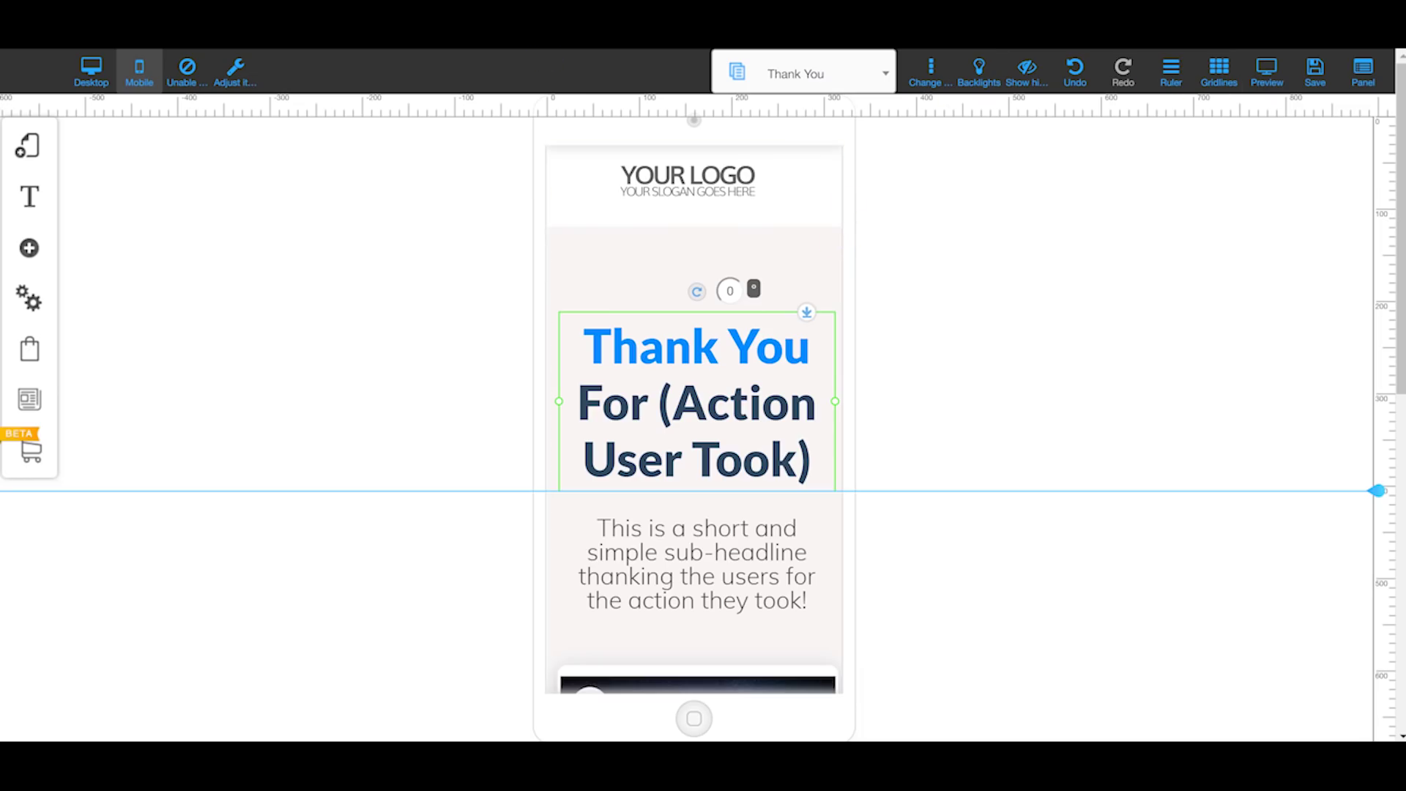
left_click(1220, 73)
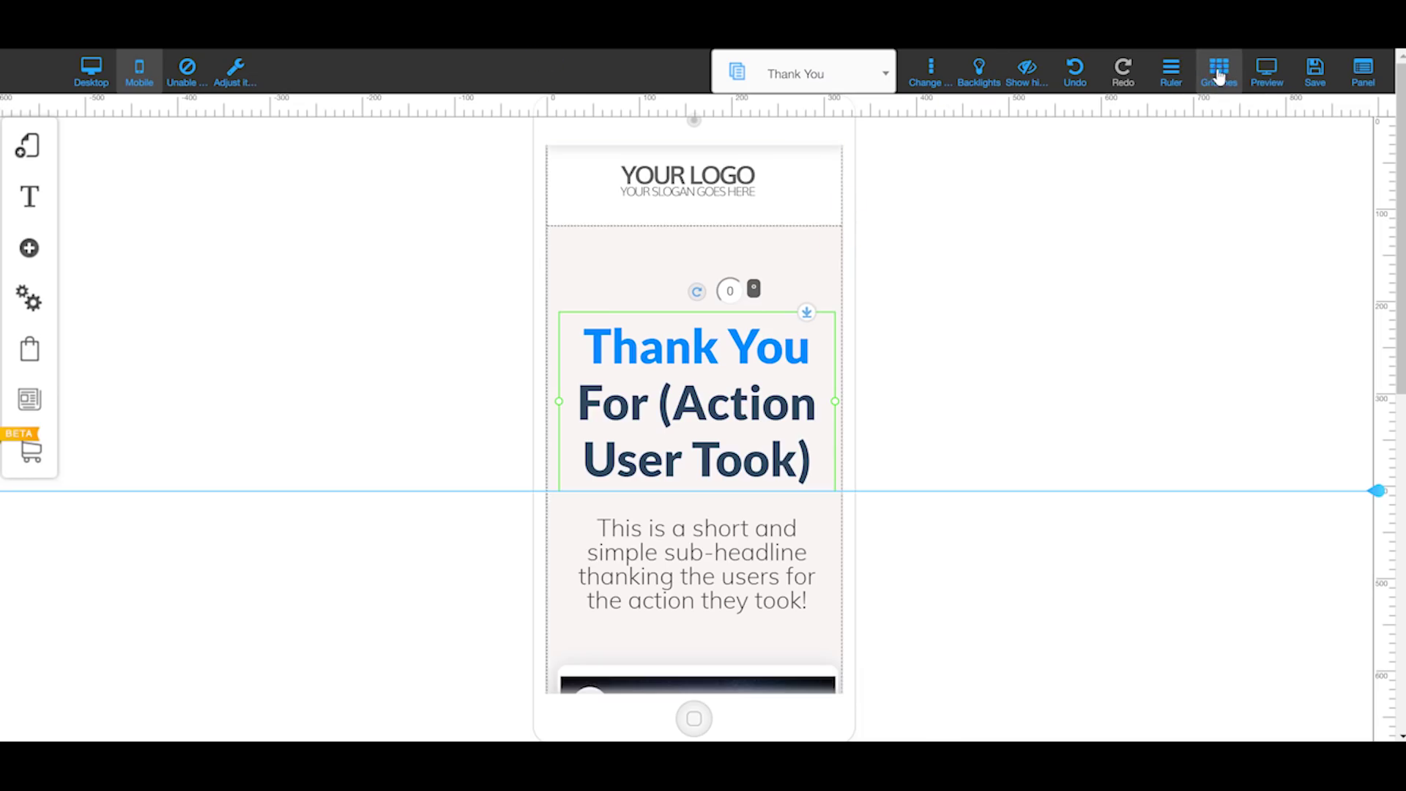
left_click(81, 77)
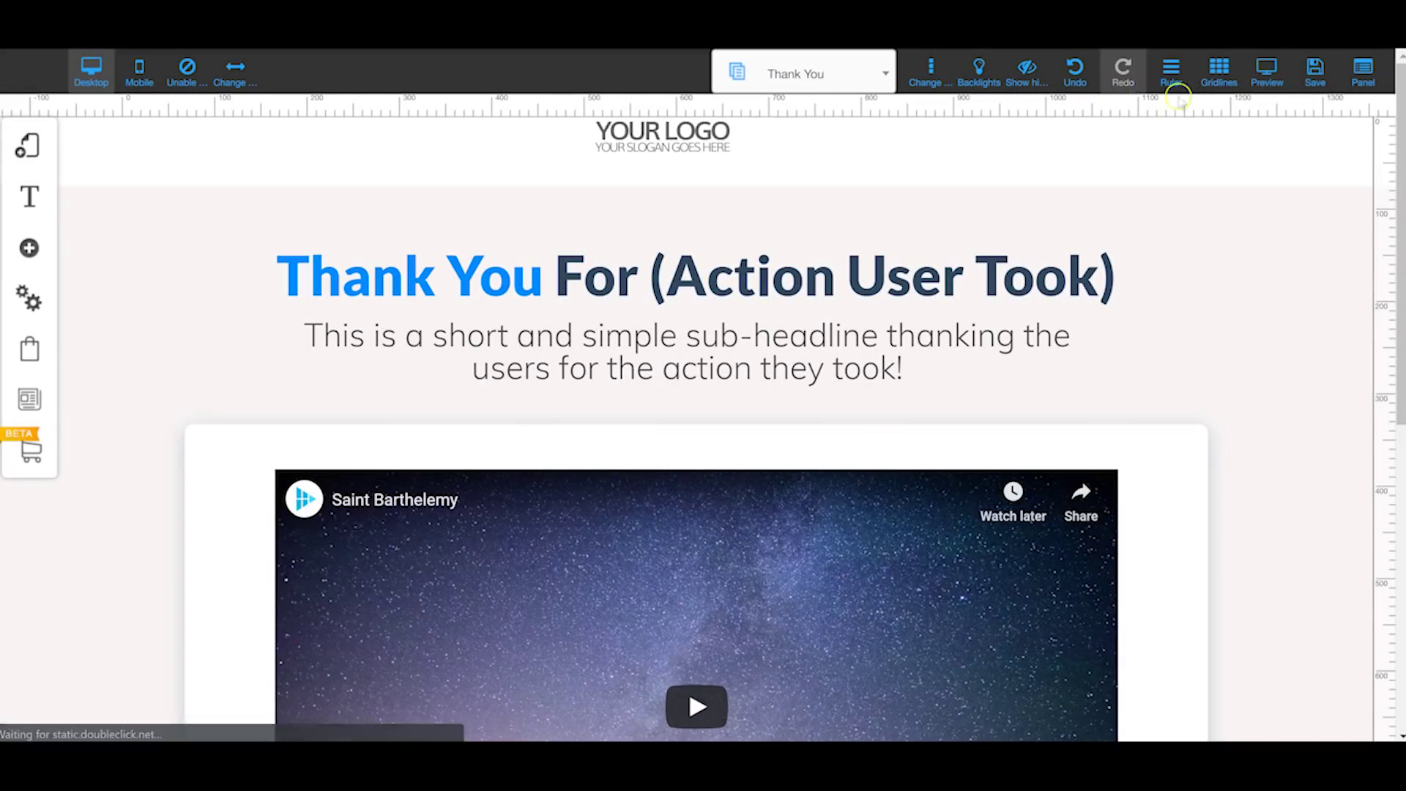
Step: With gridlines shown, nudge the desktop headline slightly upward
left_click(1219, 73)
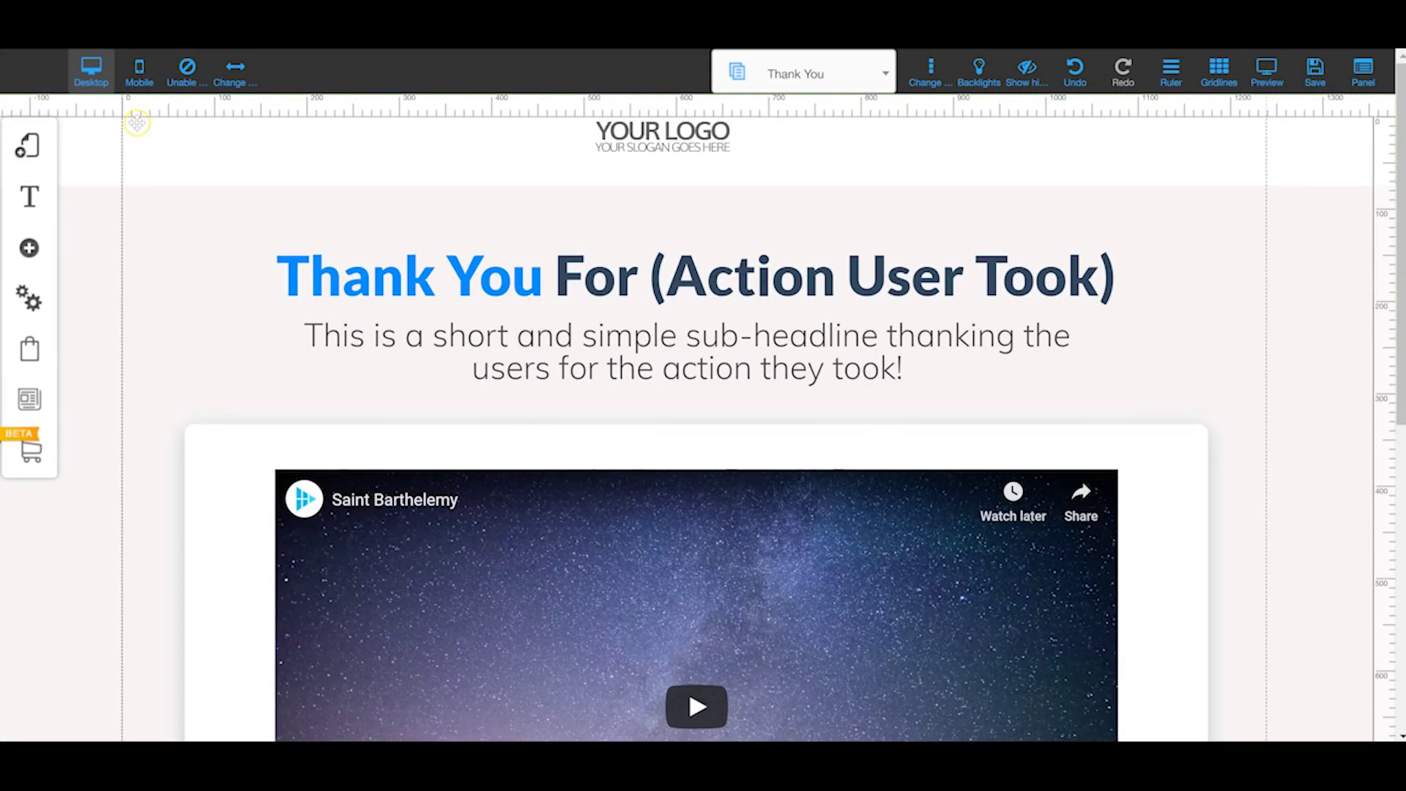
scroll(497, 150, "down", 3)
scroll(167, 231, "up", 3)
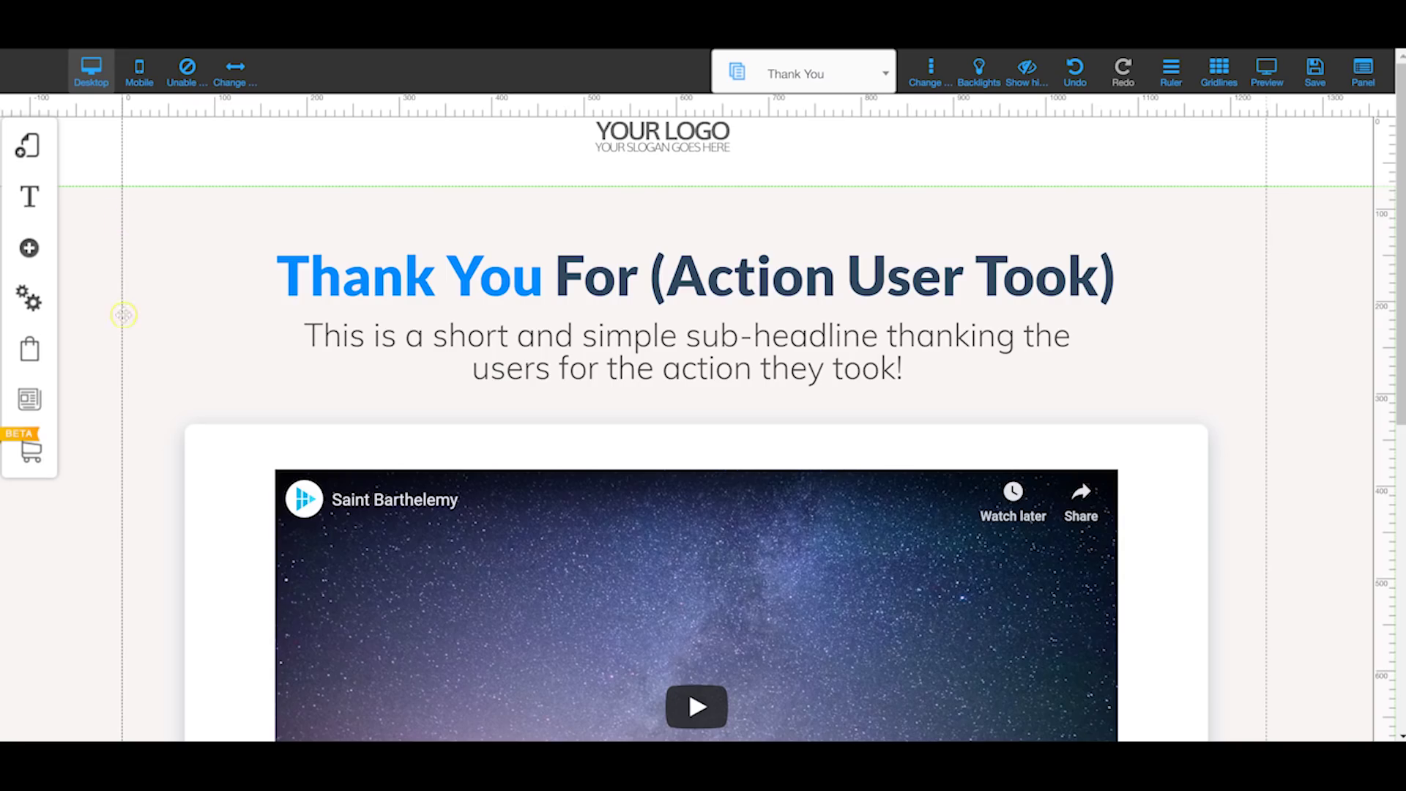
mouse_move(816, 276)
left_mouse_down()
mouse_move(1059, 278)
mouse_move(1032, 285)
mouse_move(1062, 261)
mouse_move(1063, 227)
mouse_move(1064, 239)
mouse_move(878, 271)
mouse_move(822, 265)
left_mouse_up()
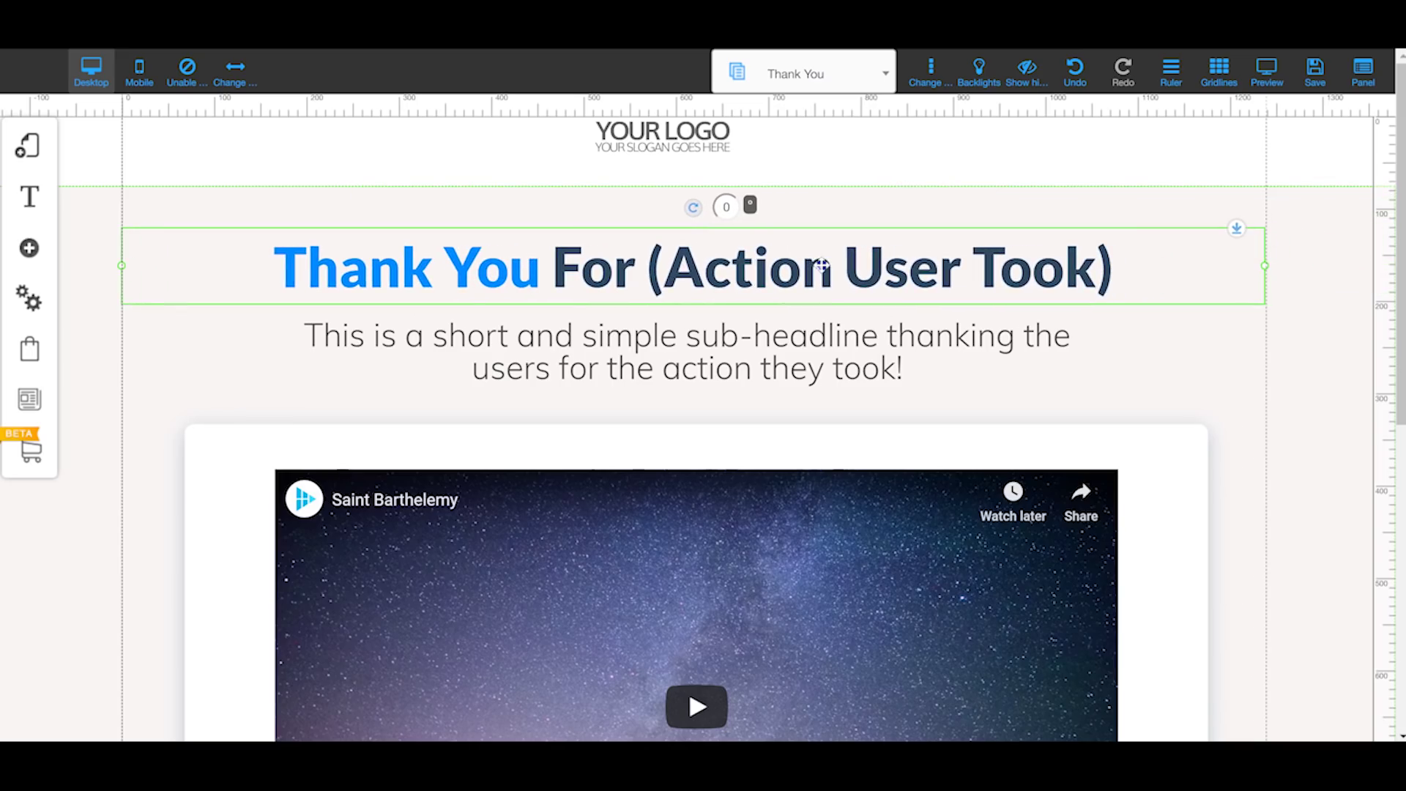
left_click_drag(887, 230, 887, 229)
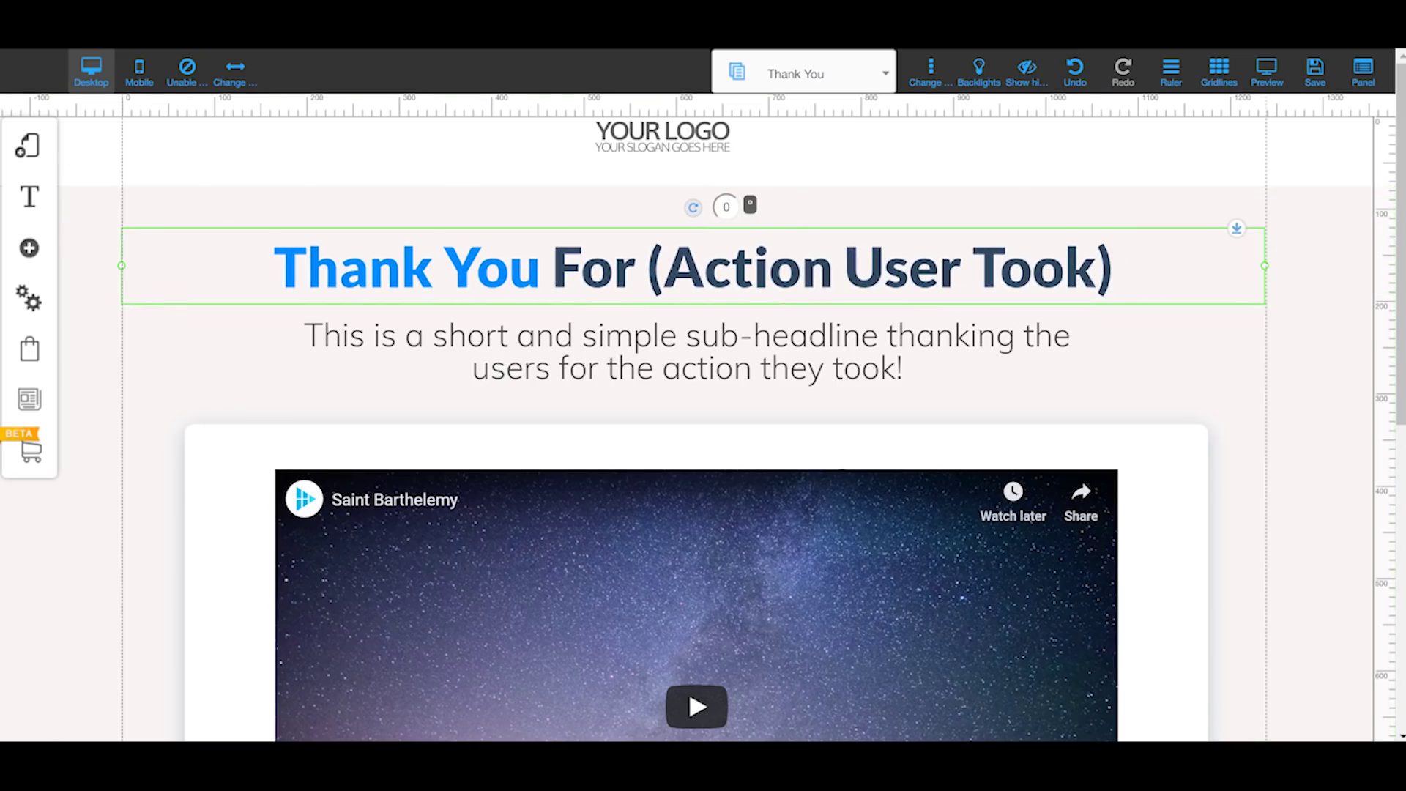
Step: Preview the Thank You page, return to the editor, and save the site
left_click(1267, 71)
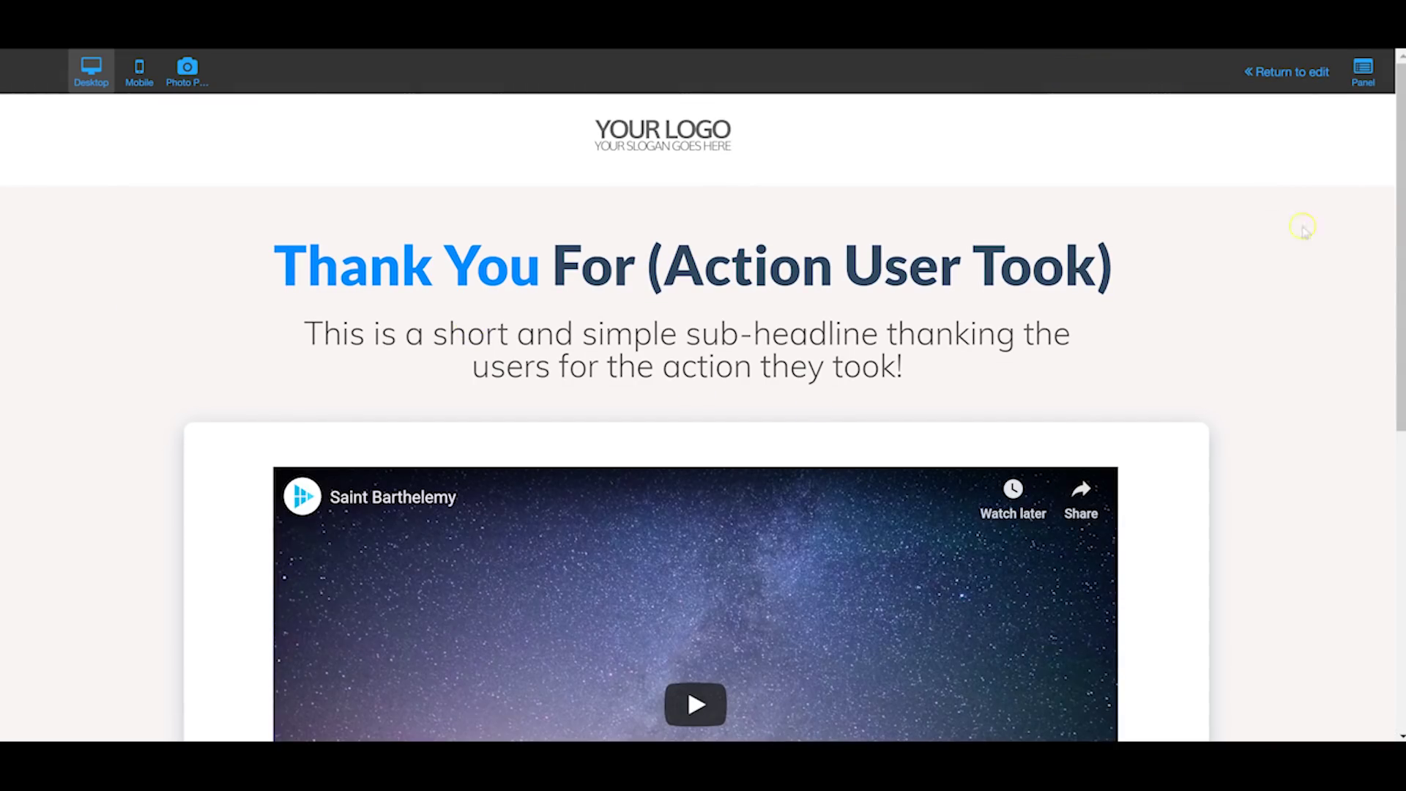
scroll(668, 260, "down", 8)
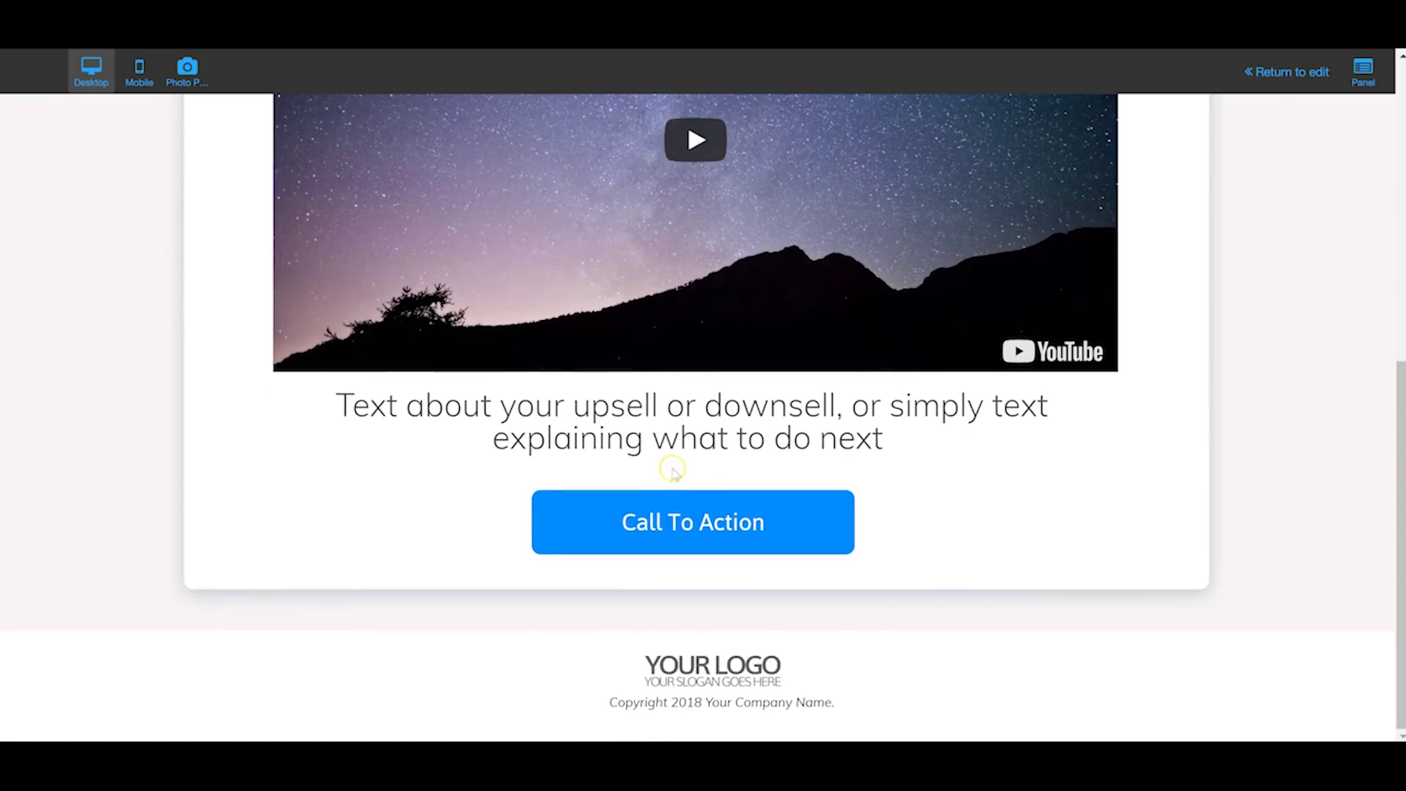
scroll(696, 371, "up", 8)
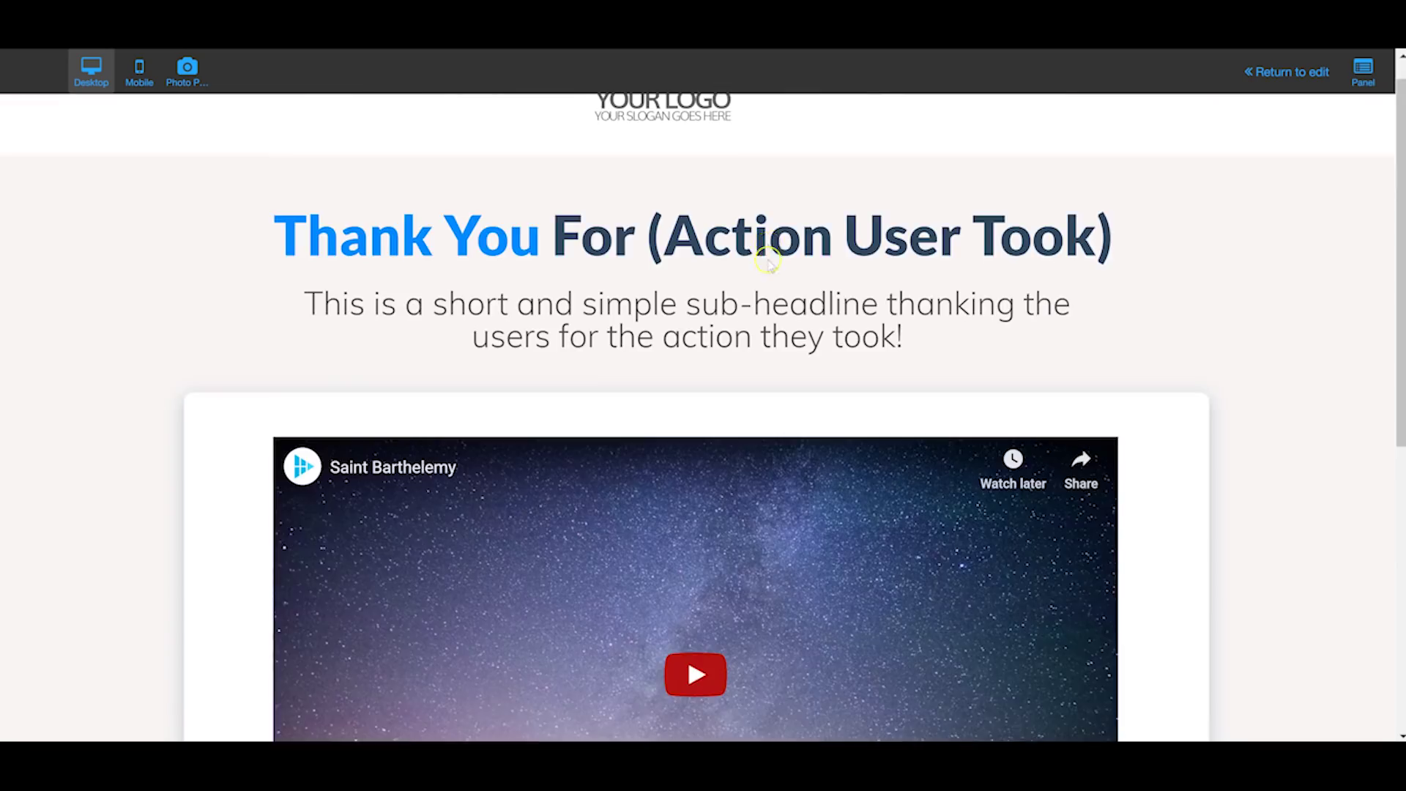
left_click(1293, 71)
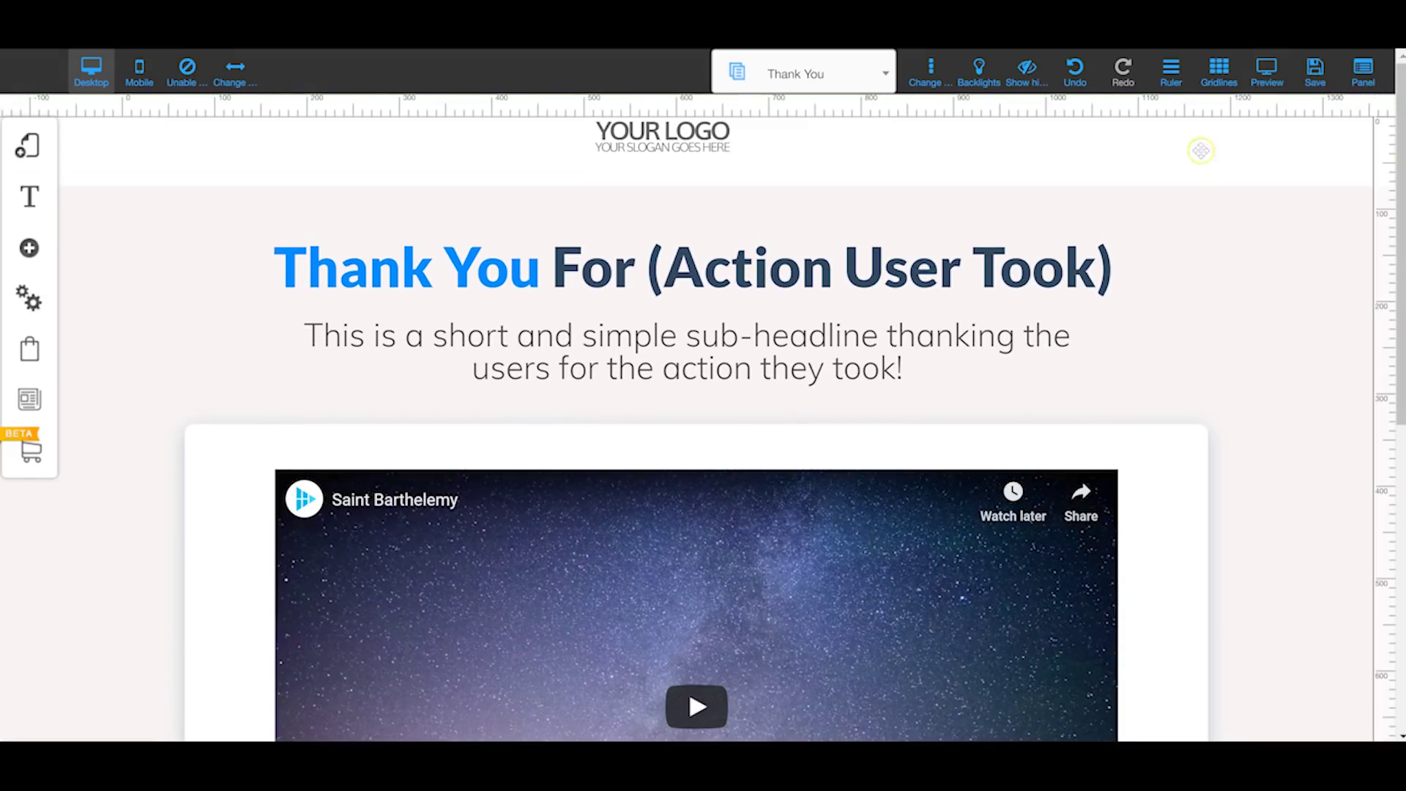
left_click(1326, 71)
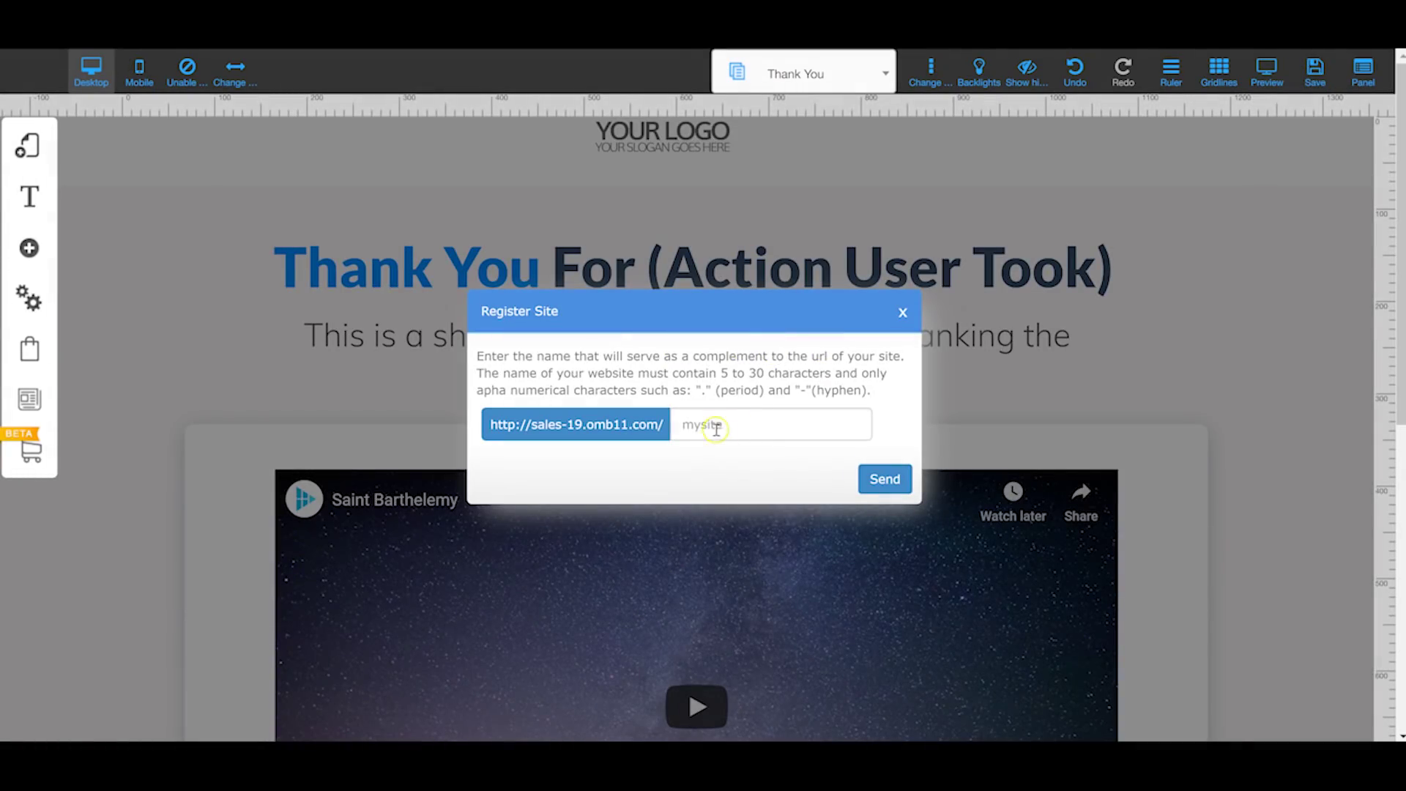
Step: Register the site as test12 by picking test1 from autofill and appending 2
left_click(716, 428)
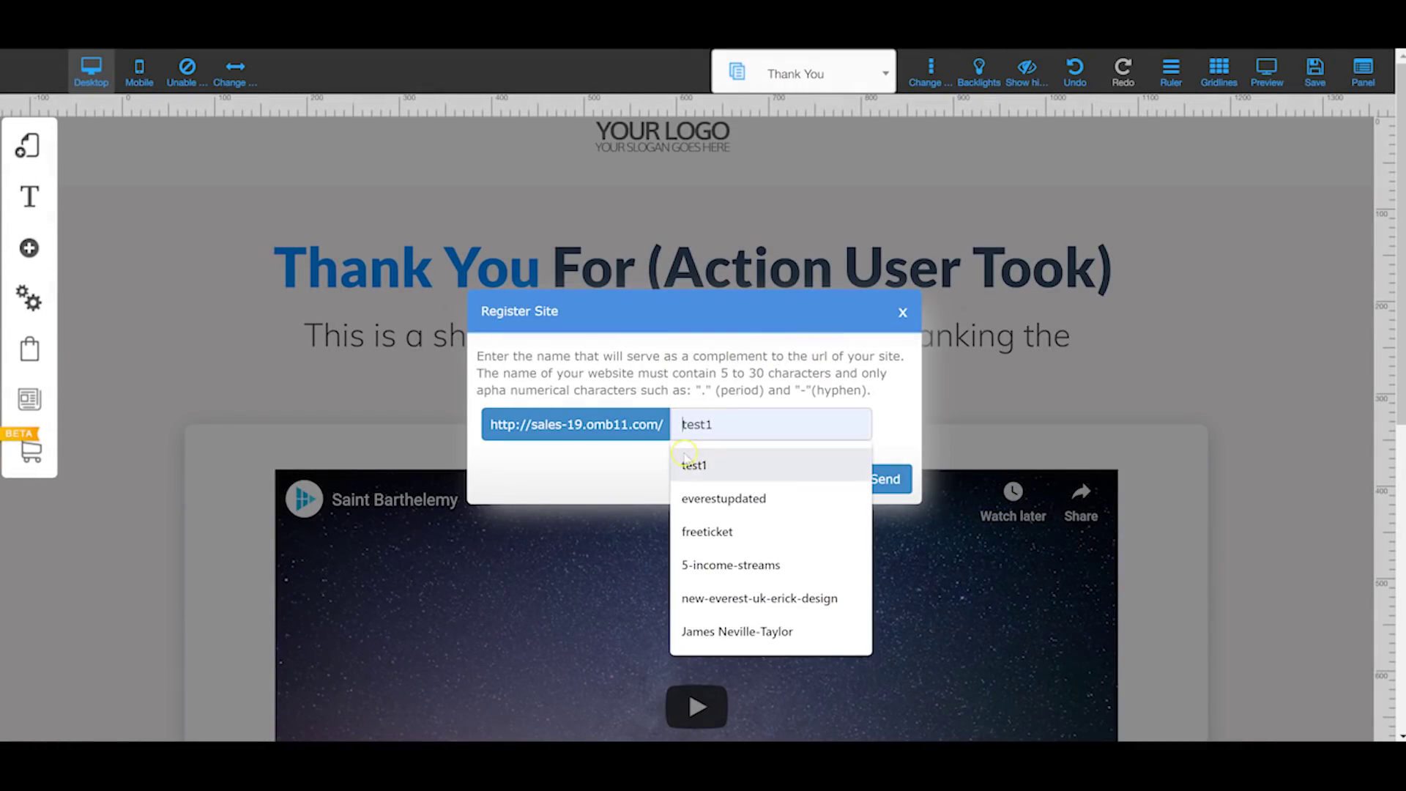
left_click(694, 465)
left_click(870, 480)
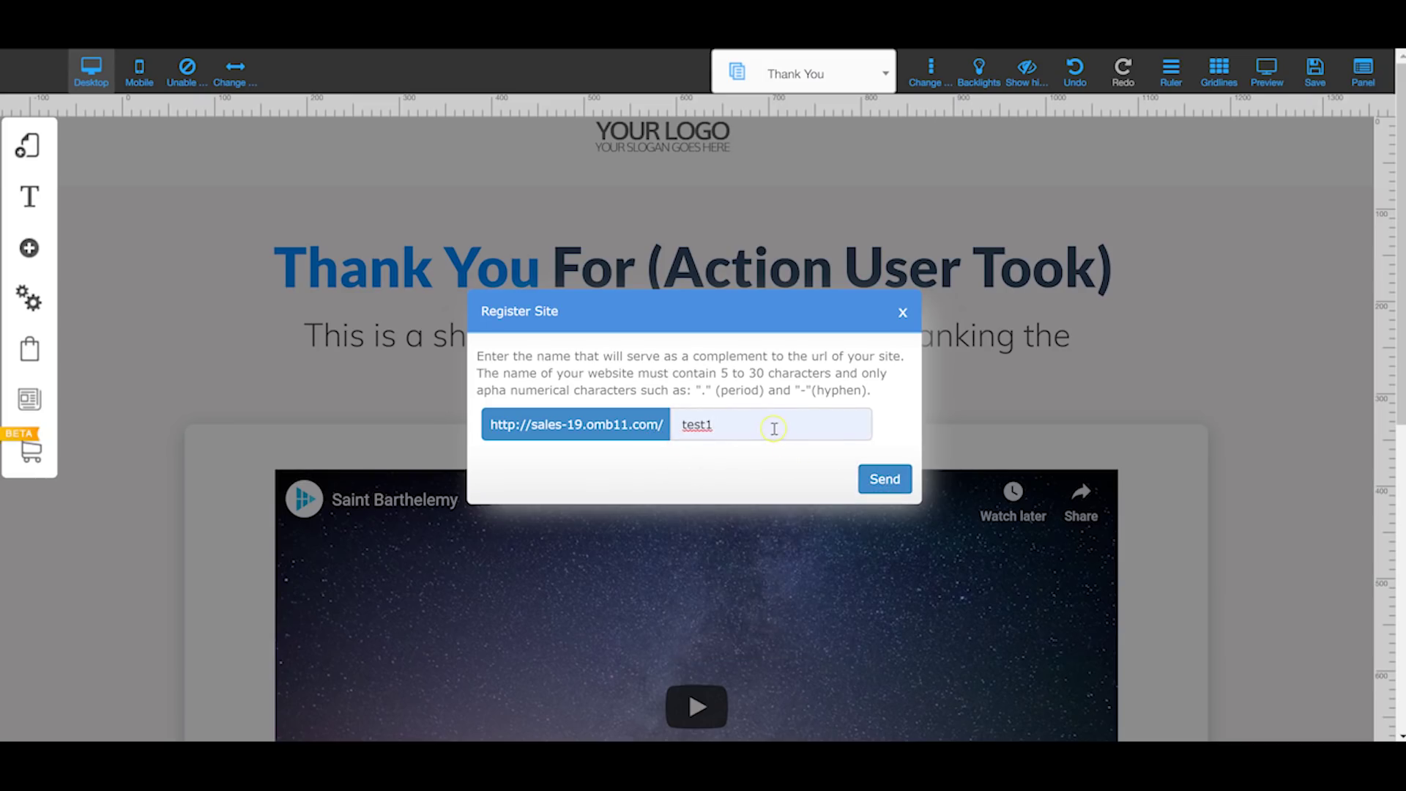
left_click(774, 428)
type("2")
left_click(885, 479)
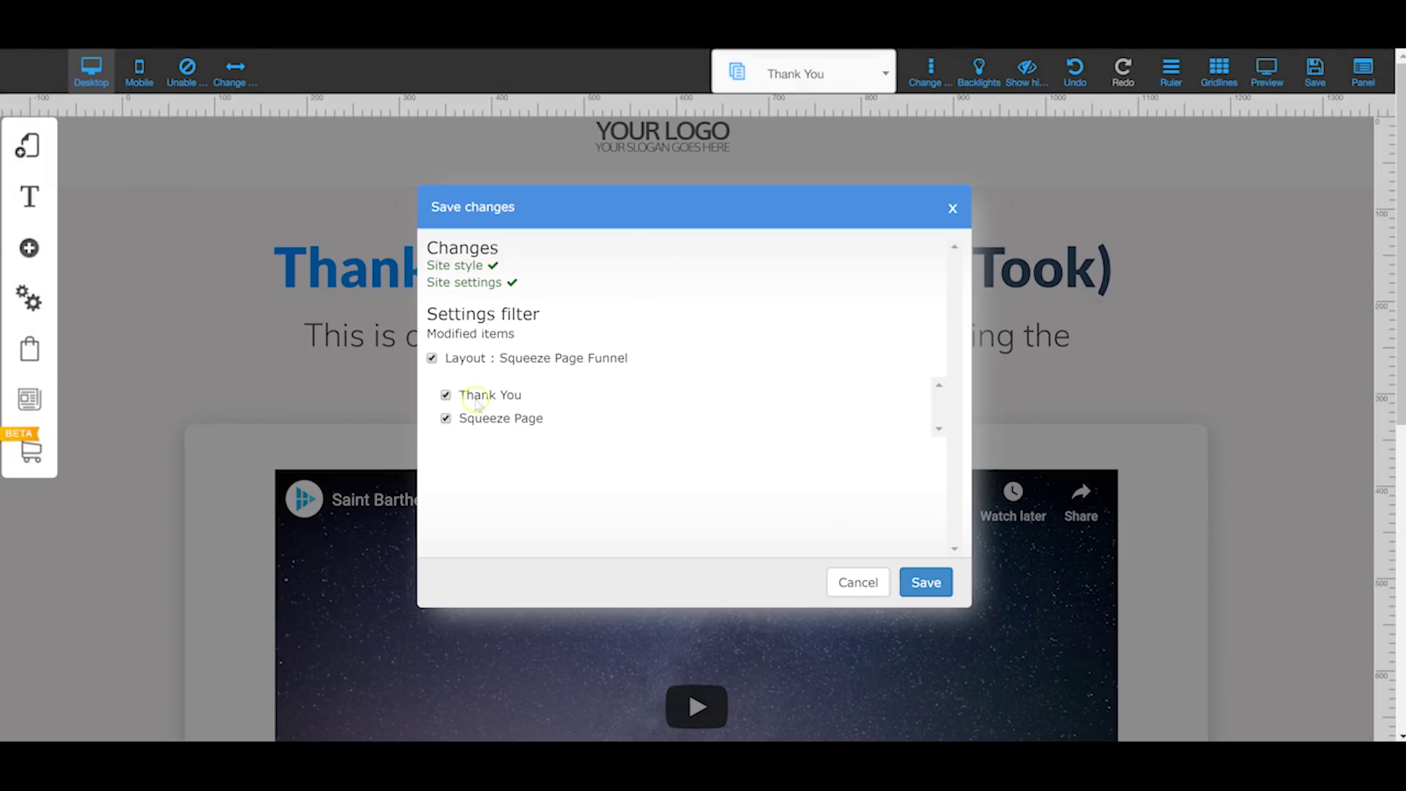
Step: Save the listed site changes, dismiss the saved confirmation, and go to My Layouts
left_click(926, 583)
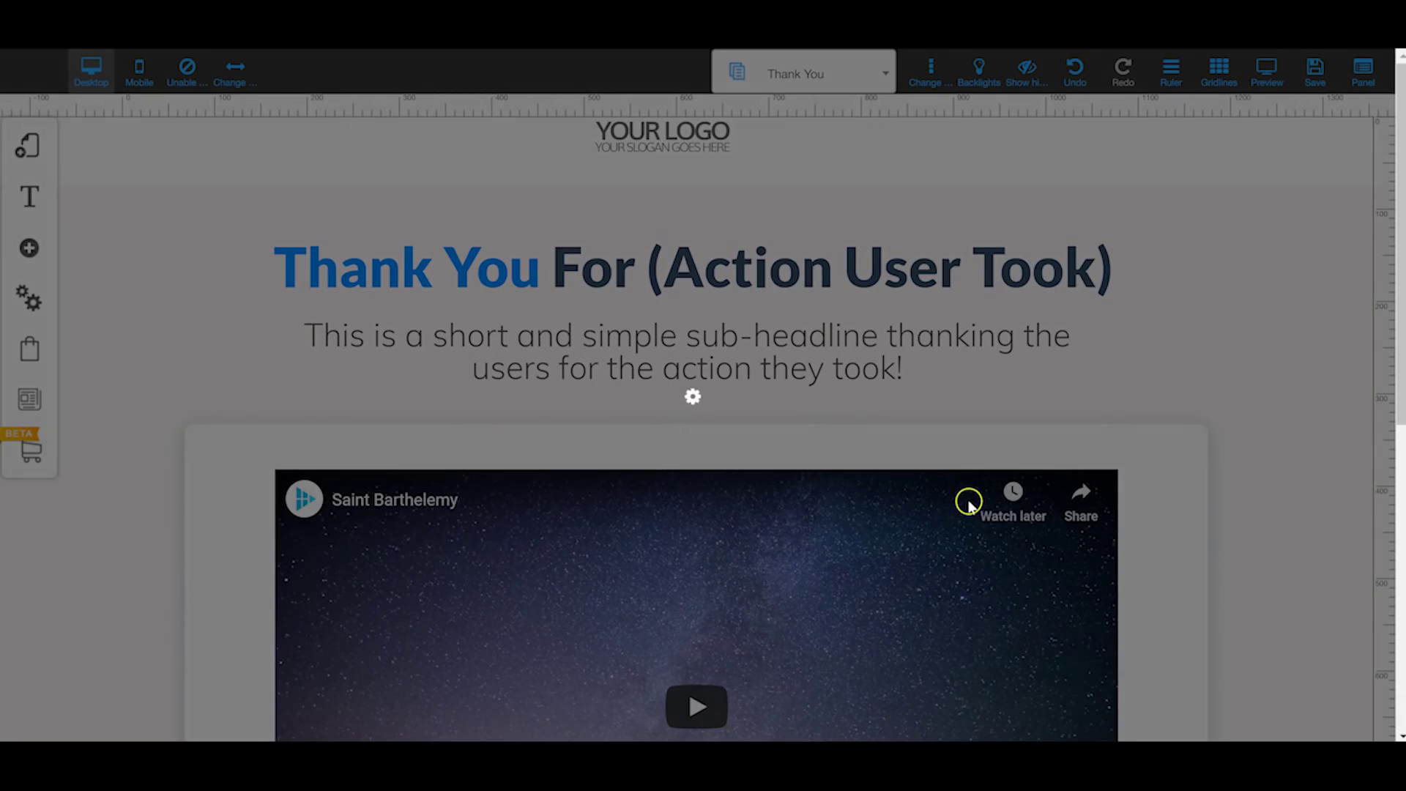
left_click(812, 354)
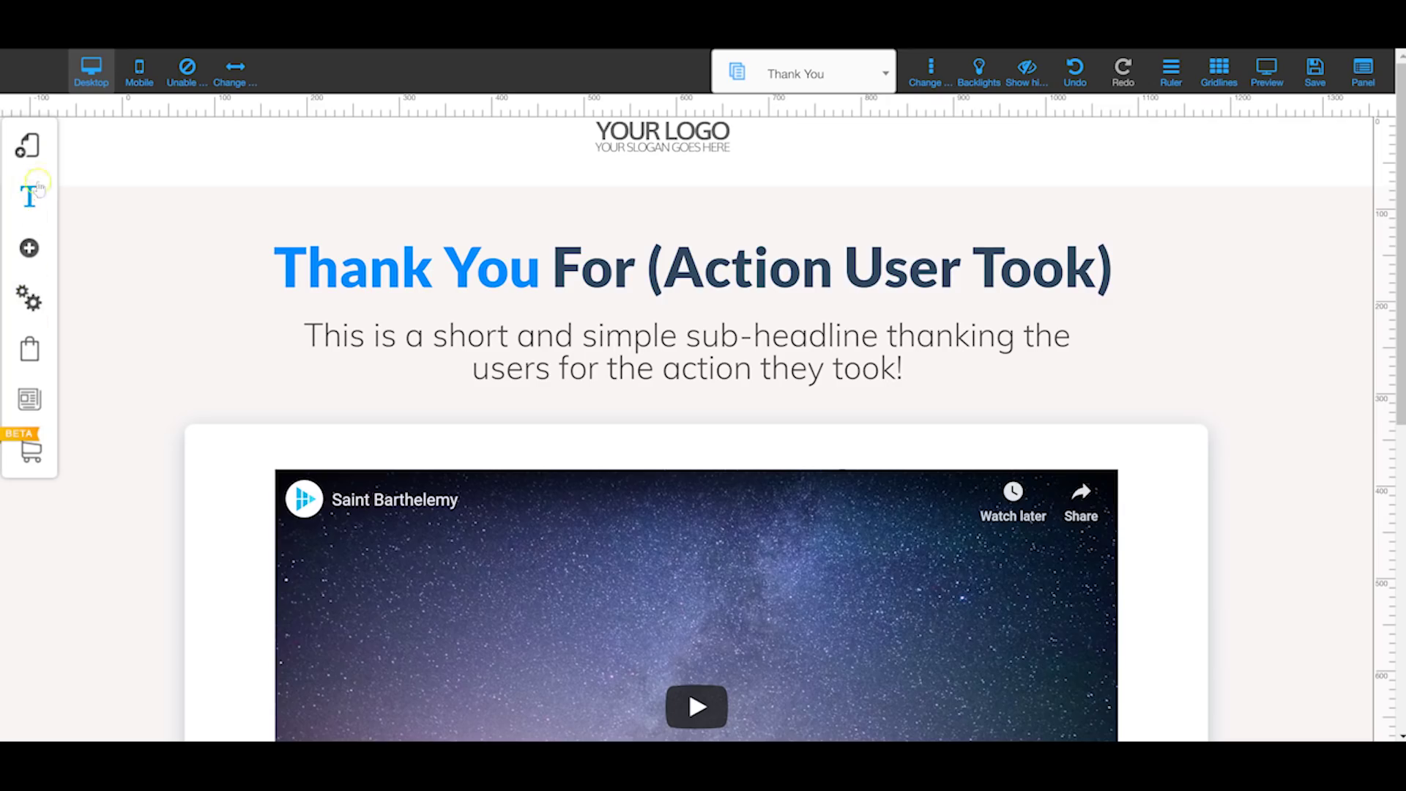
left_click(30, 146)
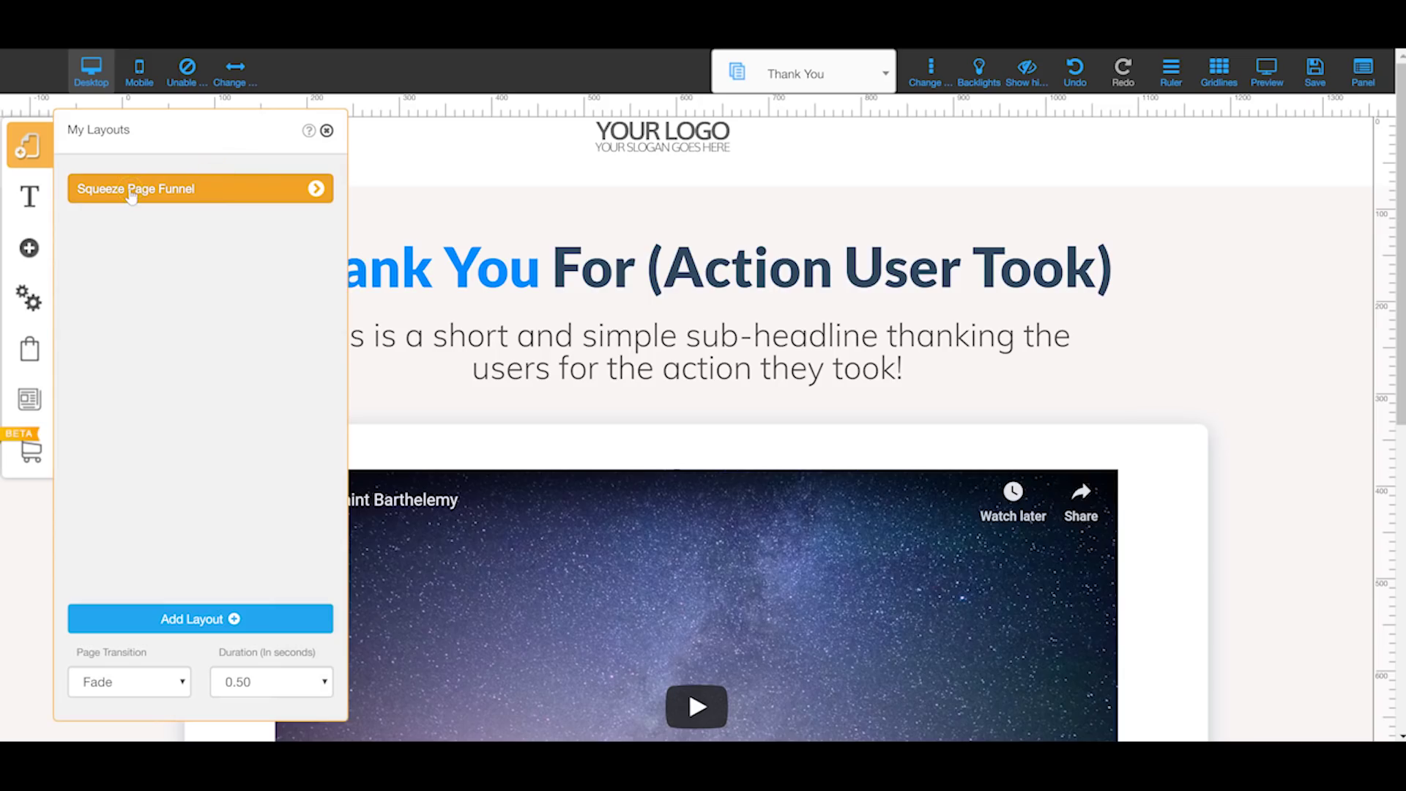
Step: Review the Squeeze Page Funnel layout's Settings and SEO, then return to its page list
left_click(316, 188)
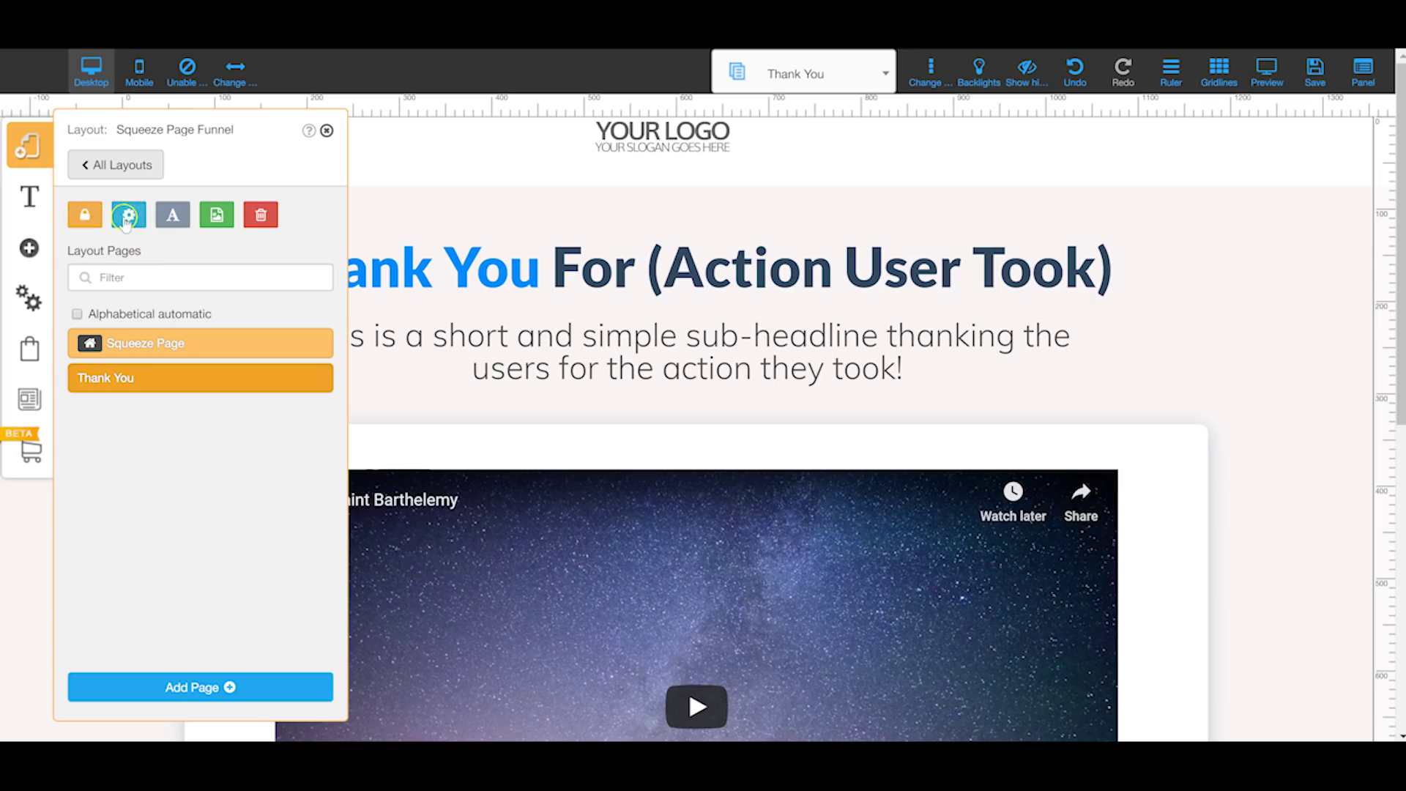
left_click(128, 214)
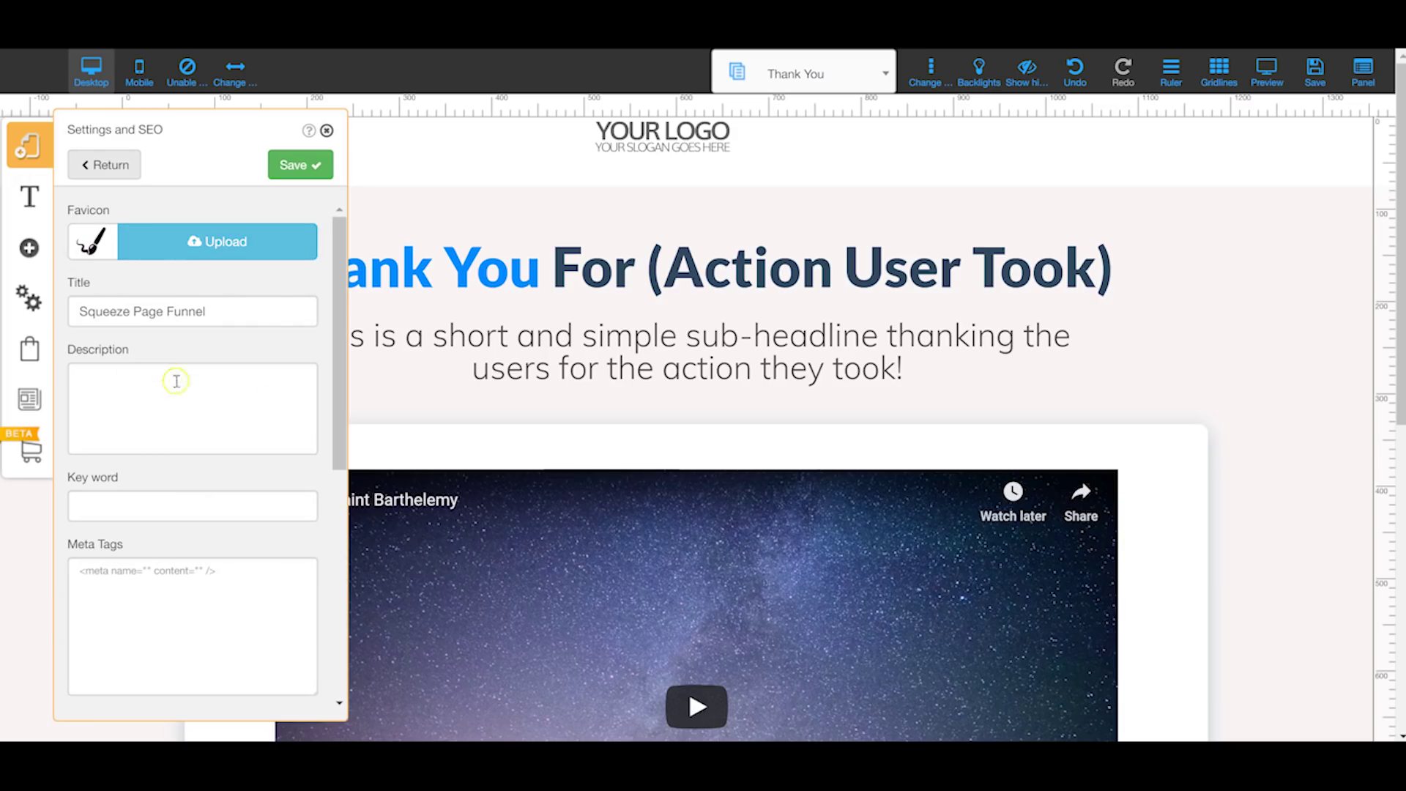
scroll(211, 344, "down", 3)
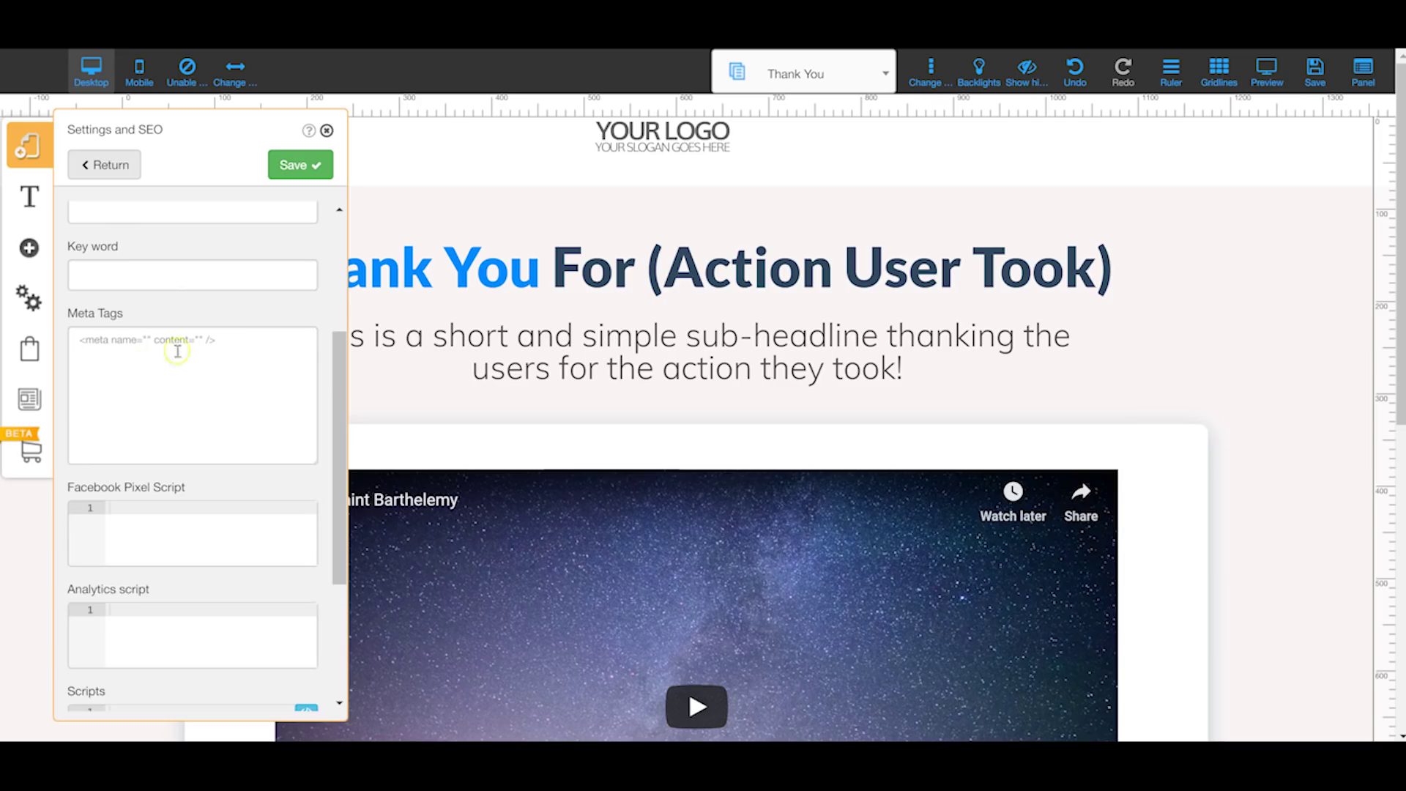
scroll(120, 389, "down", 3)
scroll(154, 389, "down", 1)
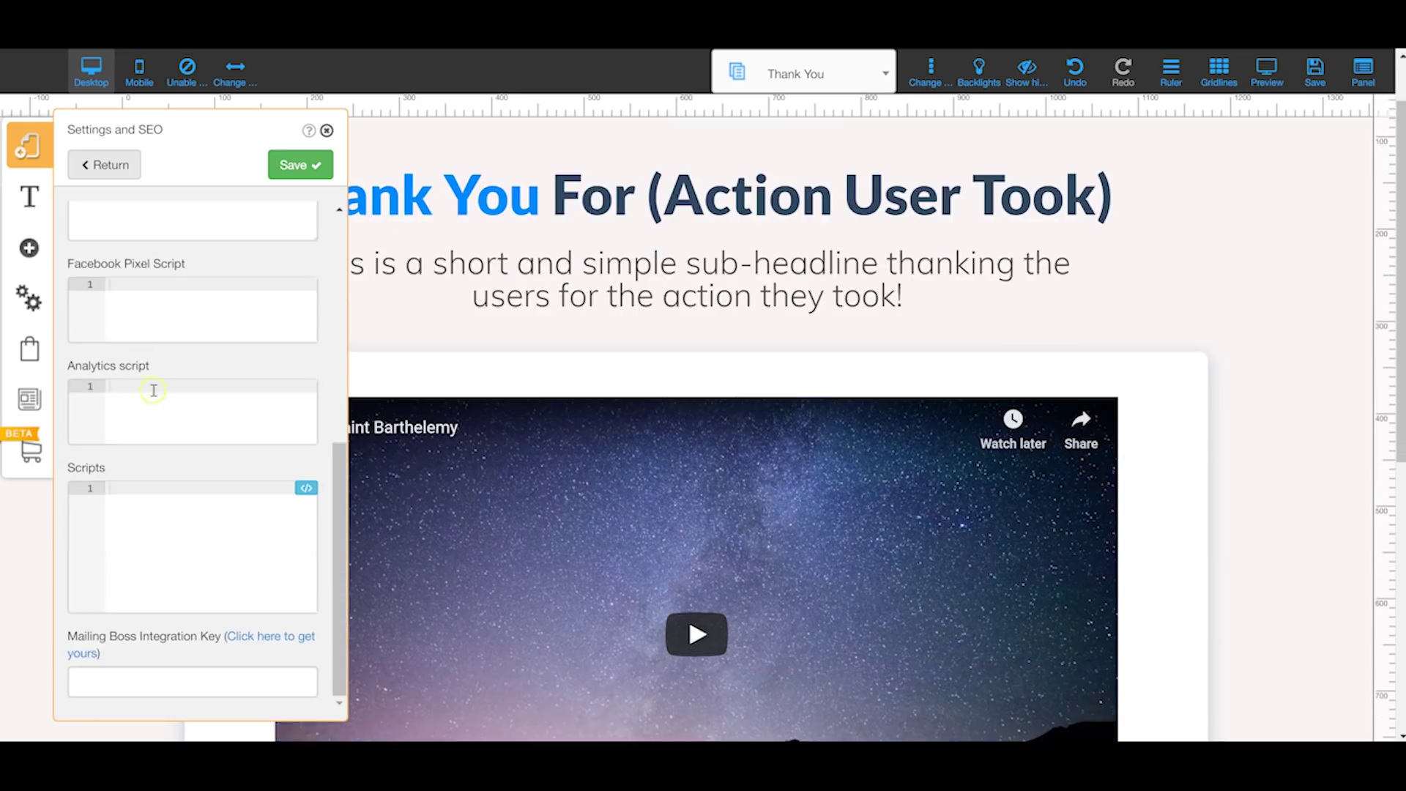
scroll(163, 370, "up", 6)
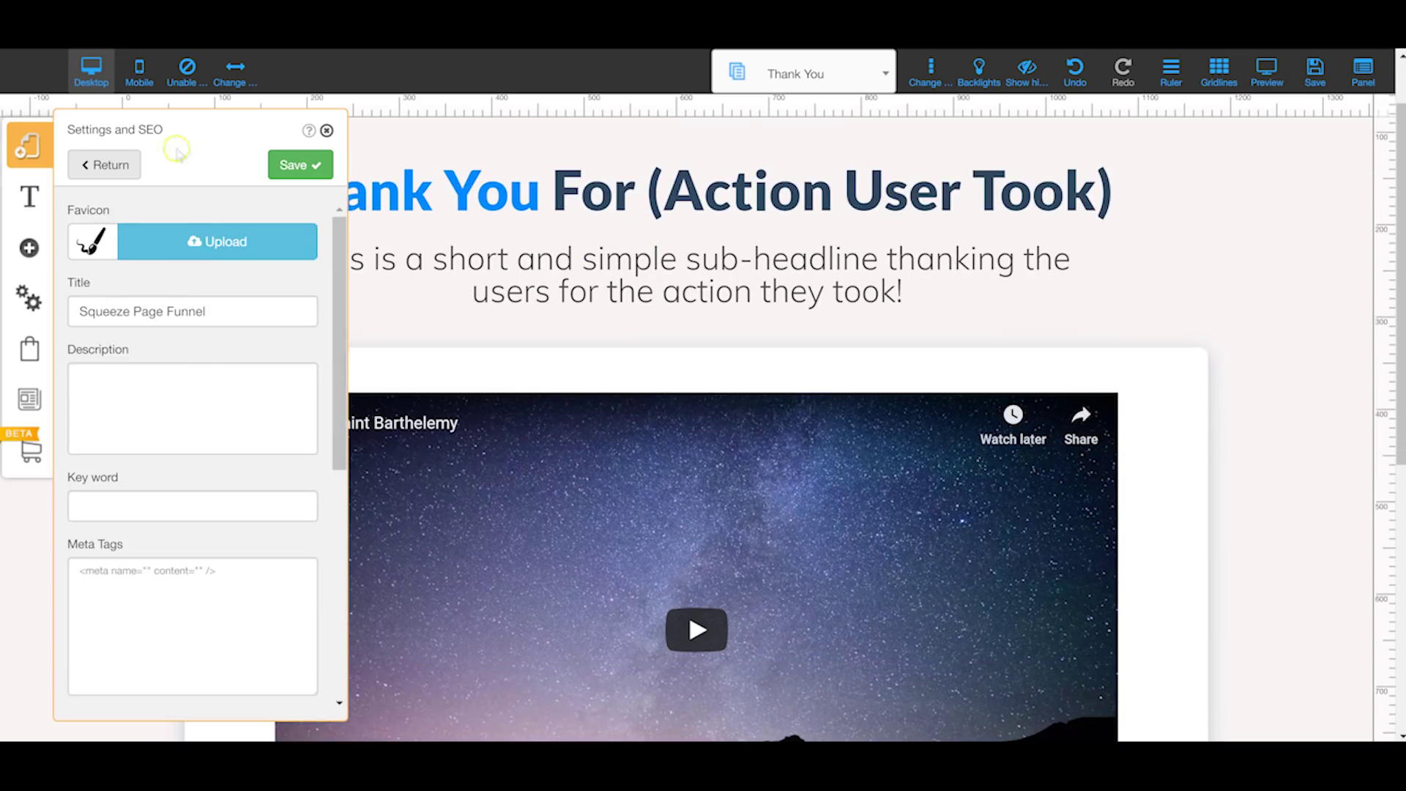
left_click(101, 162)
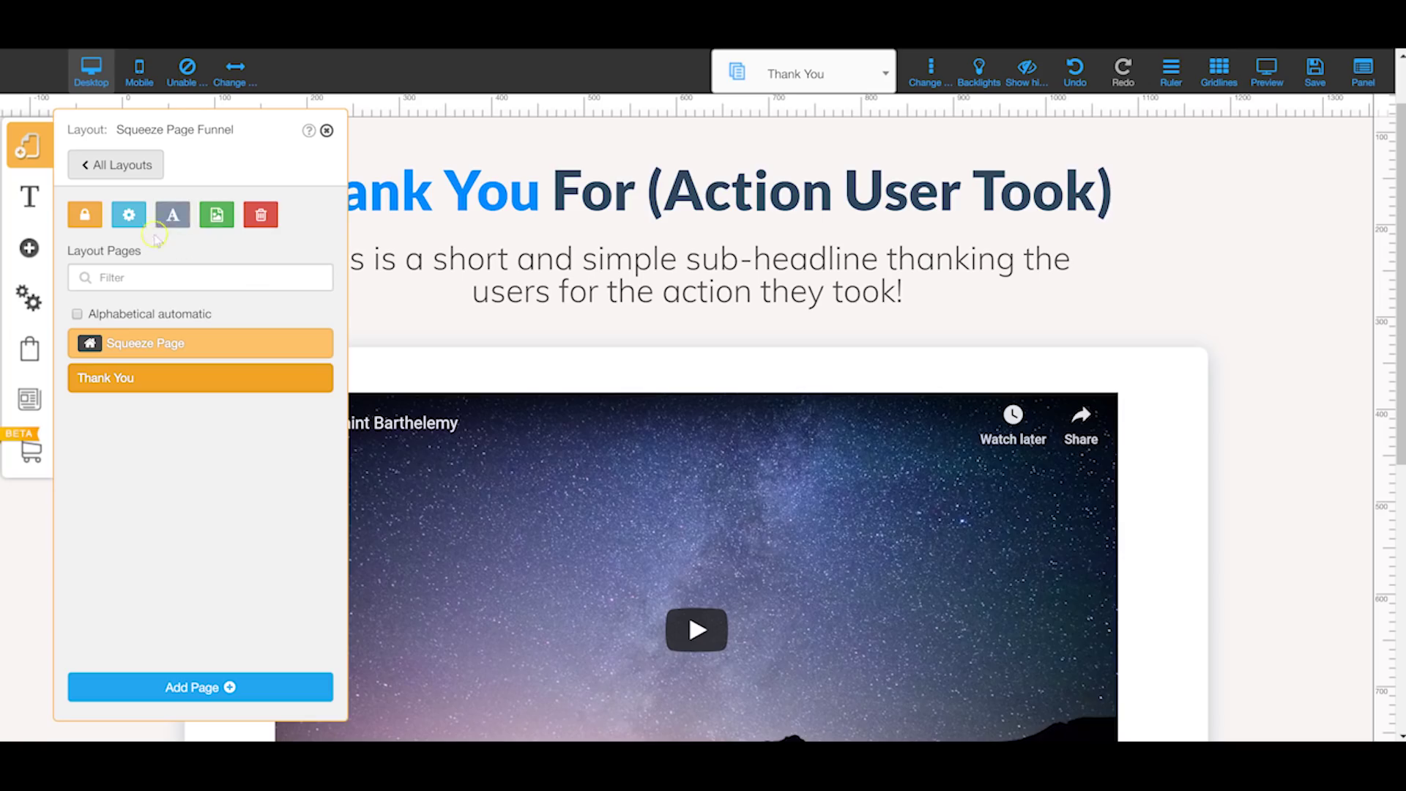
left_click(217, 215)
Step: Open the Squeeze Page's Settings and SEO, dismiss the email marketing alert, and scroll the form
left_click(227, 222)
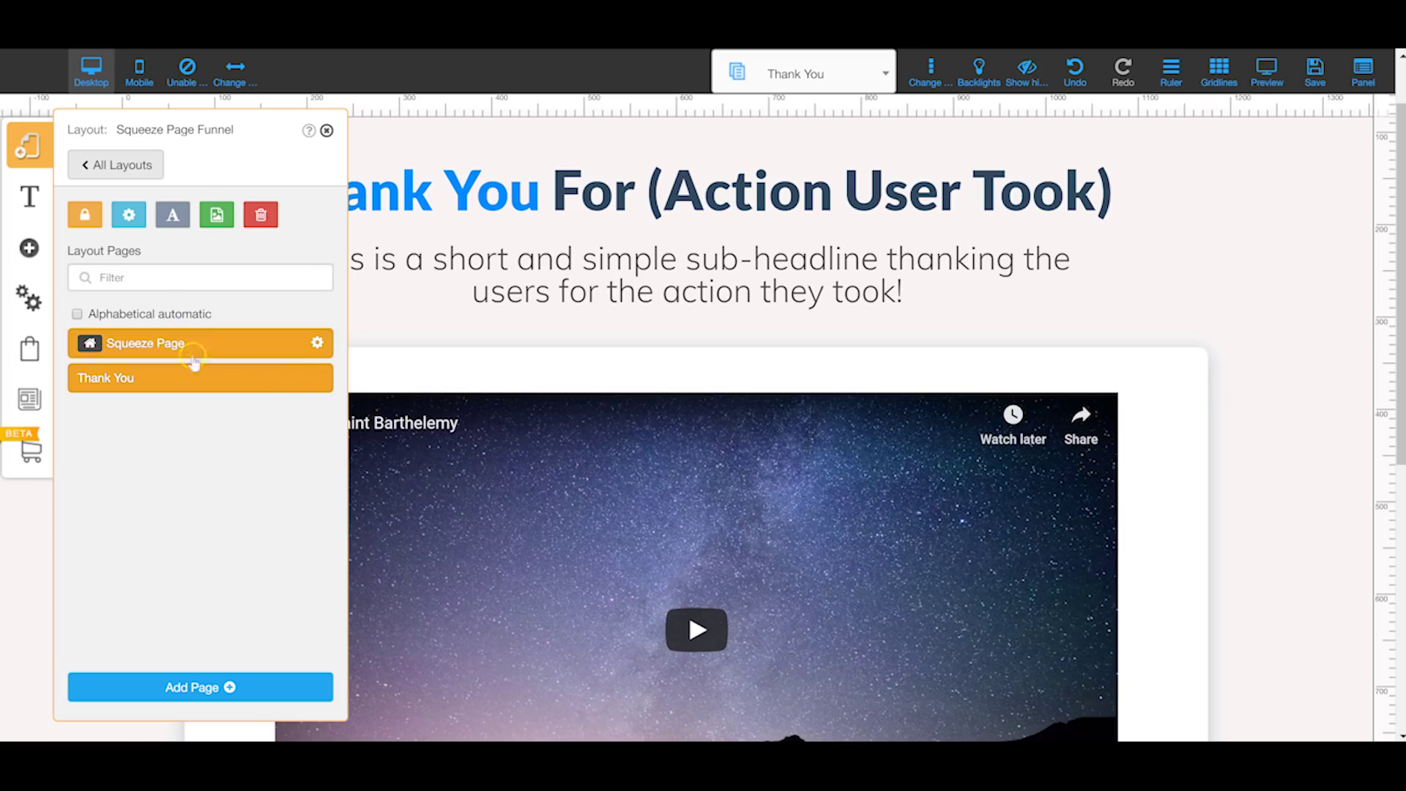
left_click(317, 343)
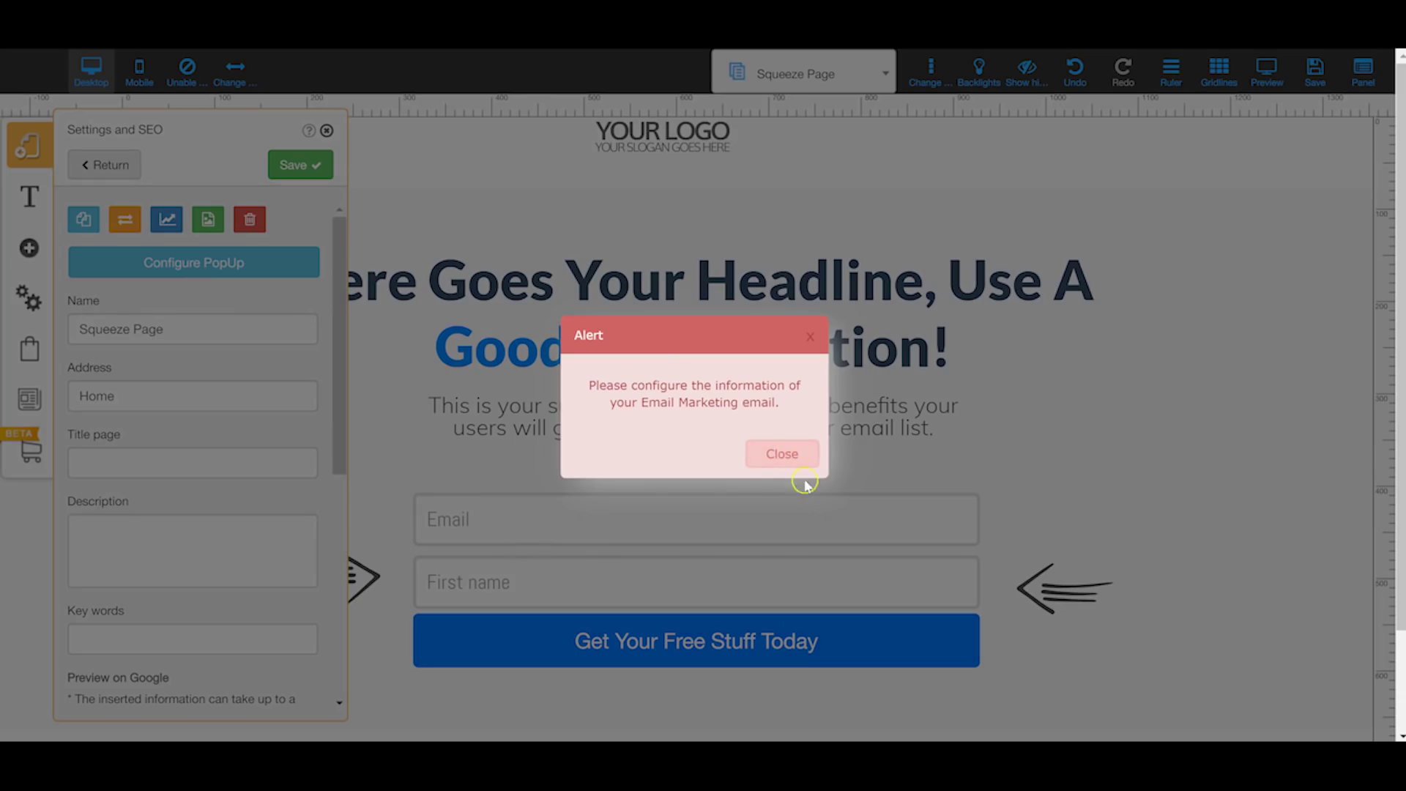
left_click(777, 449)
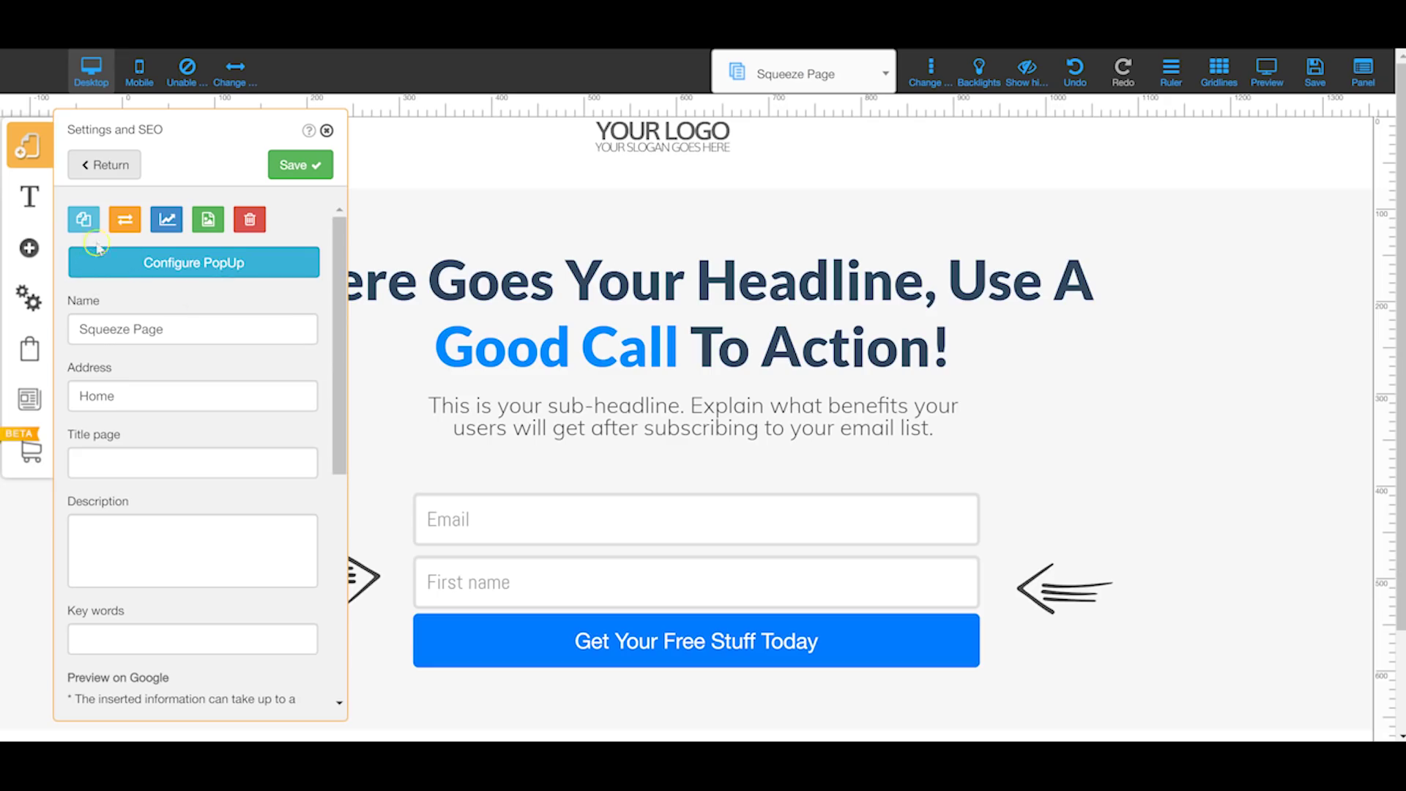
scroll(159, 359, "down", 2)
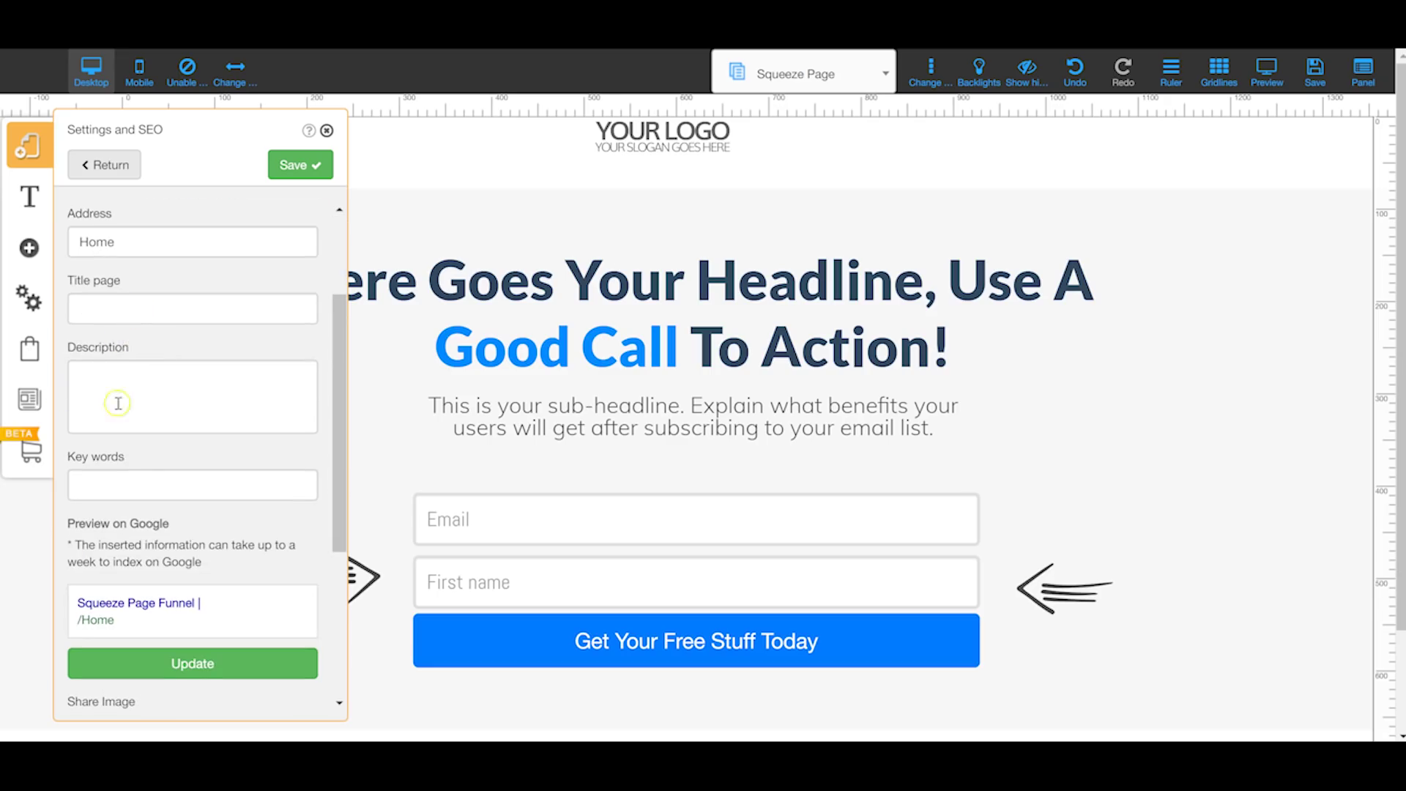
scroll(146, 410, "down", 2)
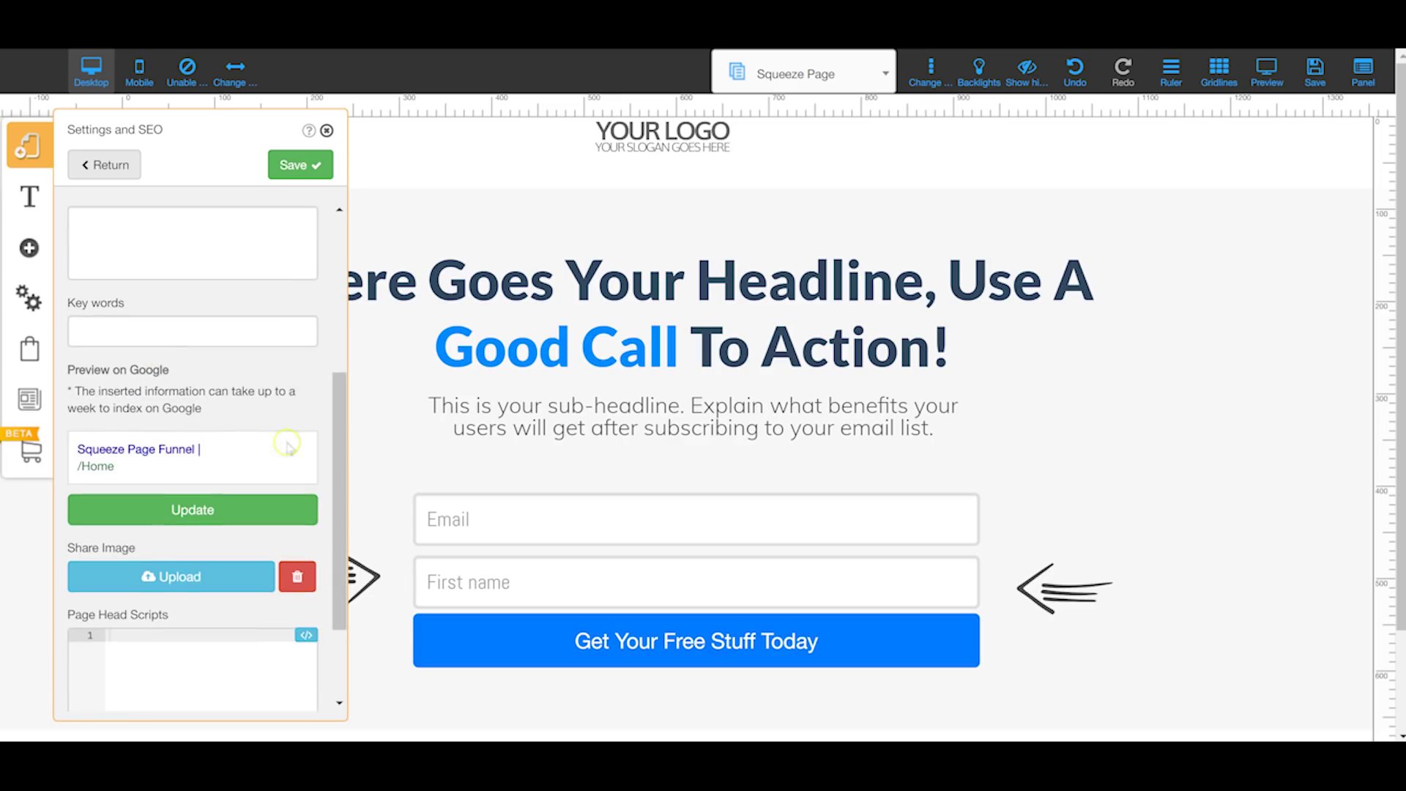
scroll(158, 446, "down", 2)
scroll(168, 443, "down", 2)
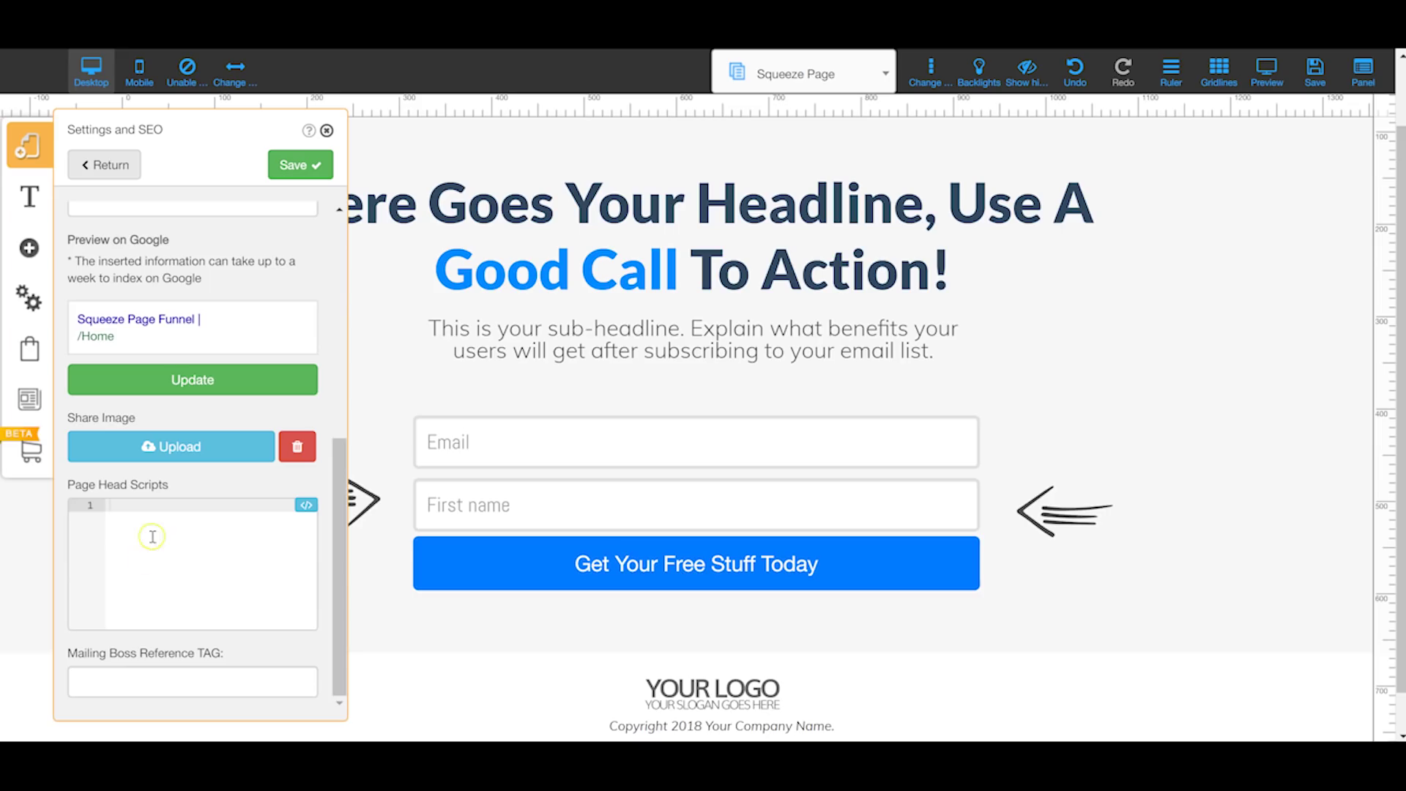
Step: Return to All Layouts and reopen the Squeeze Page Funnel layout's pages
left_click(112, 166)
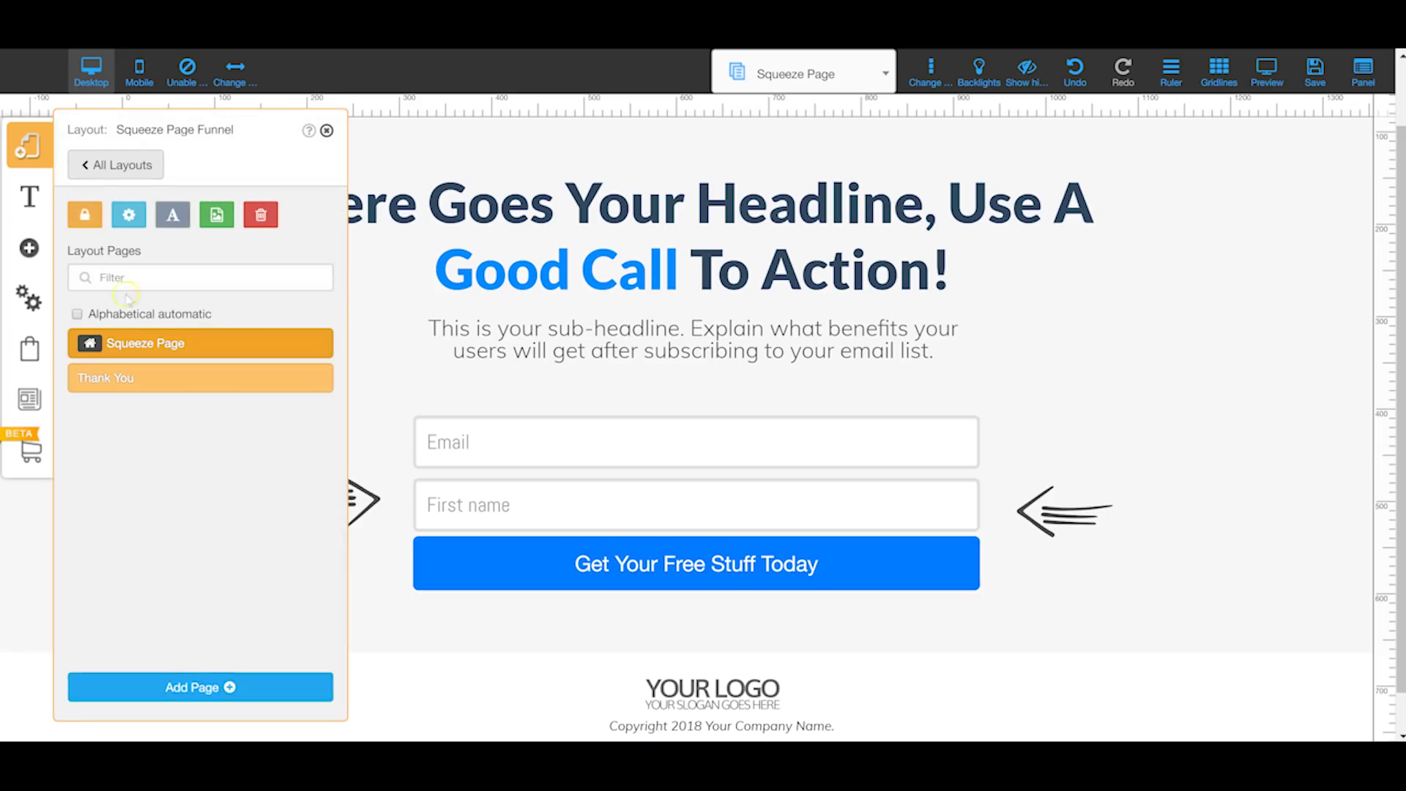
left_click(93, 167)
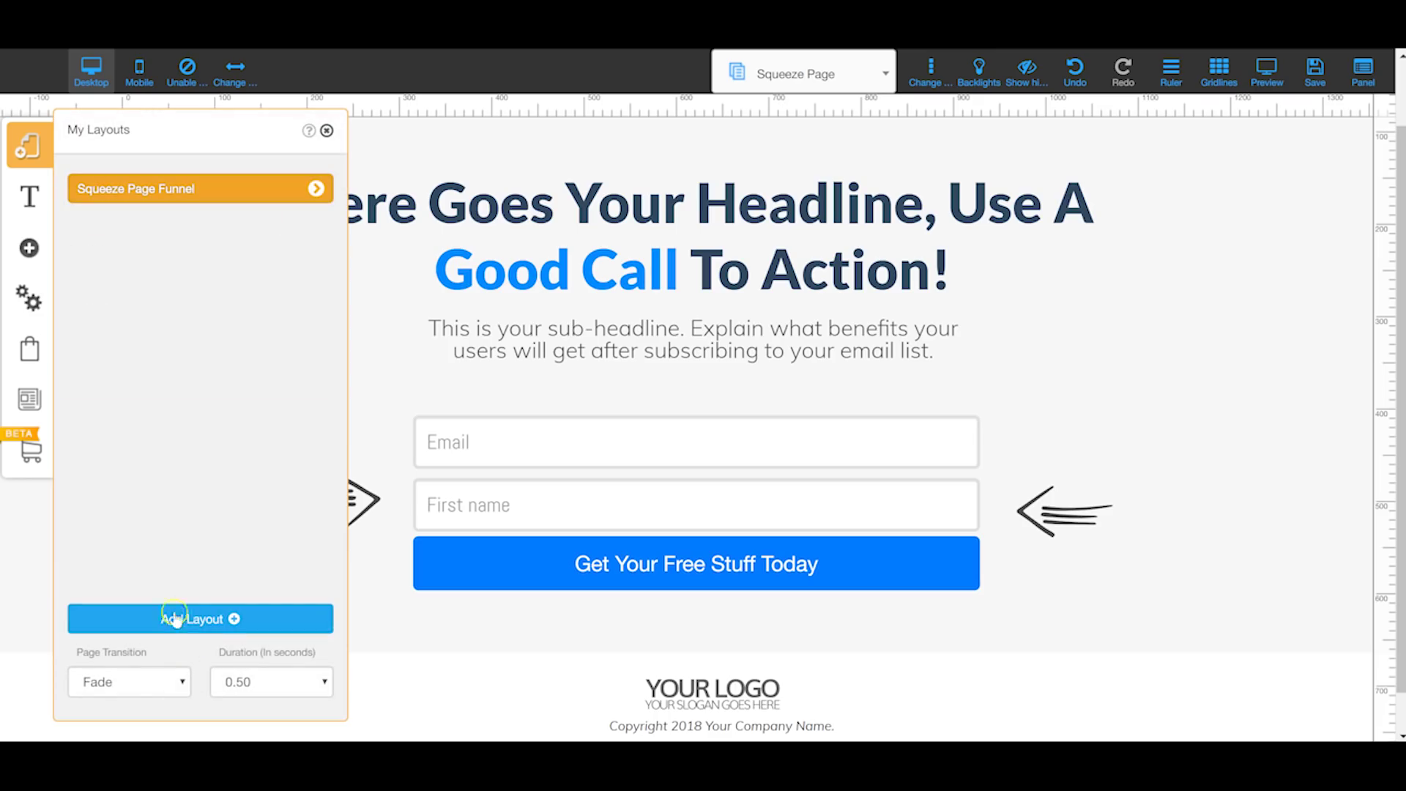
left_click(314, 188)
left_click(221, 687)
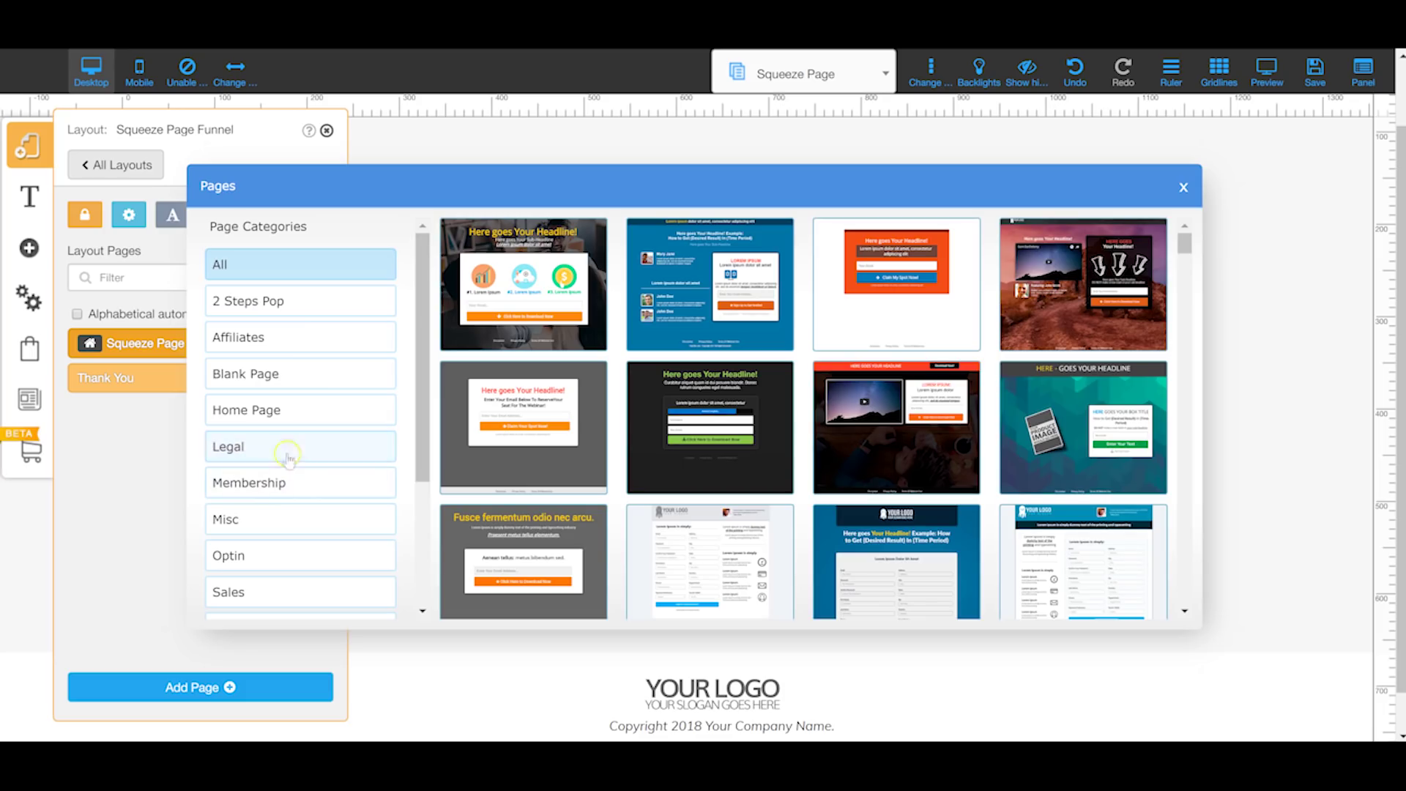
scroll(265, 483, "down", 2)
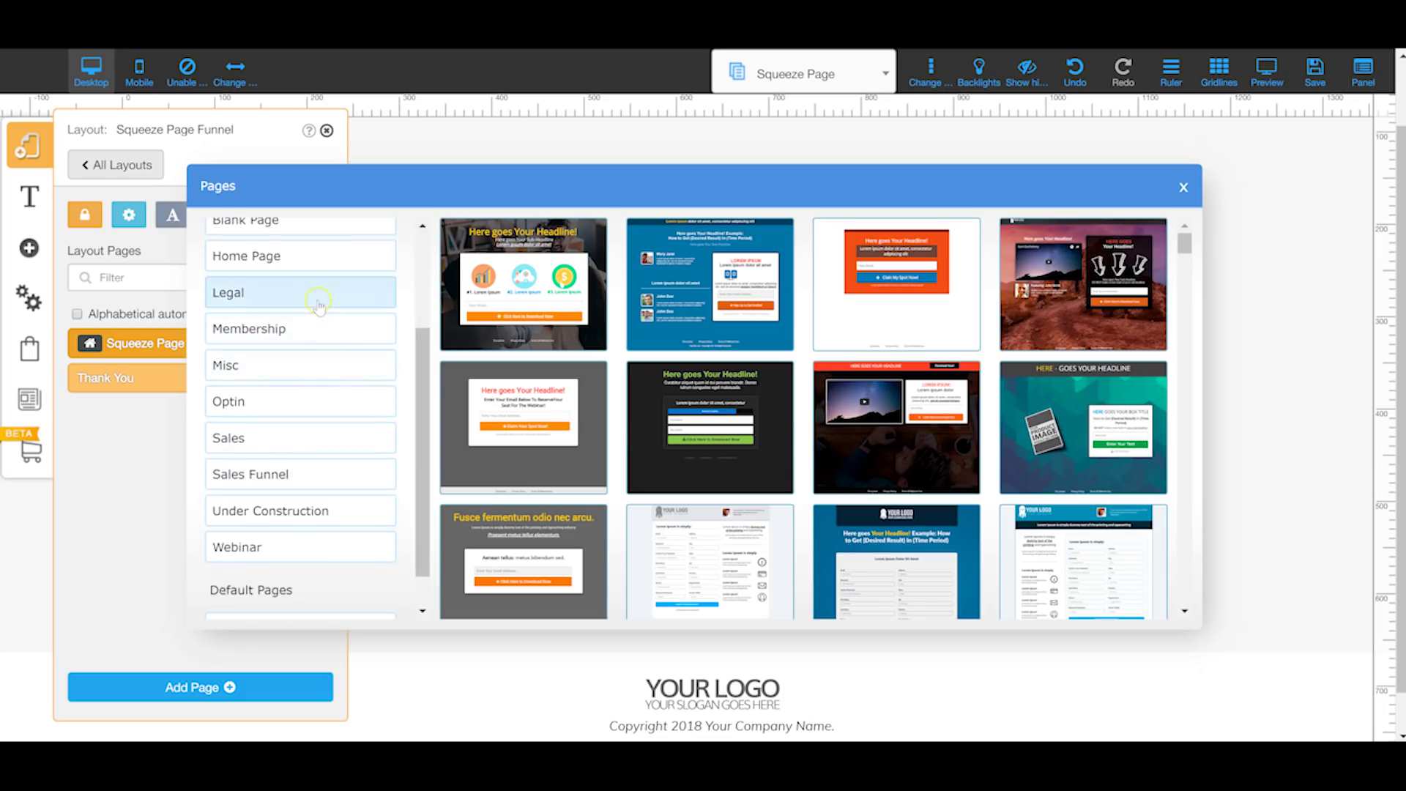
scroll(315, 306, "up", 1)
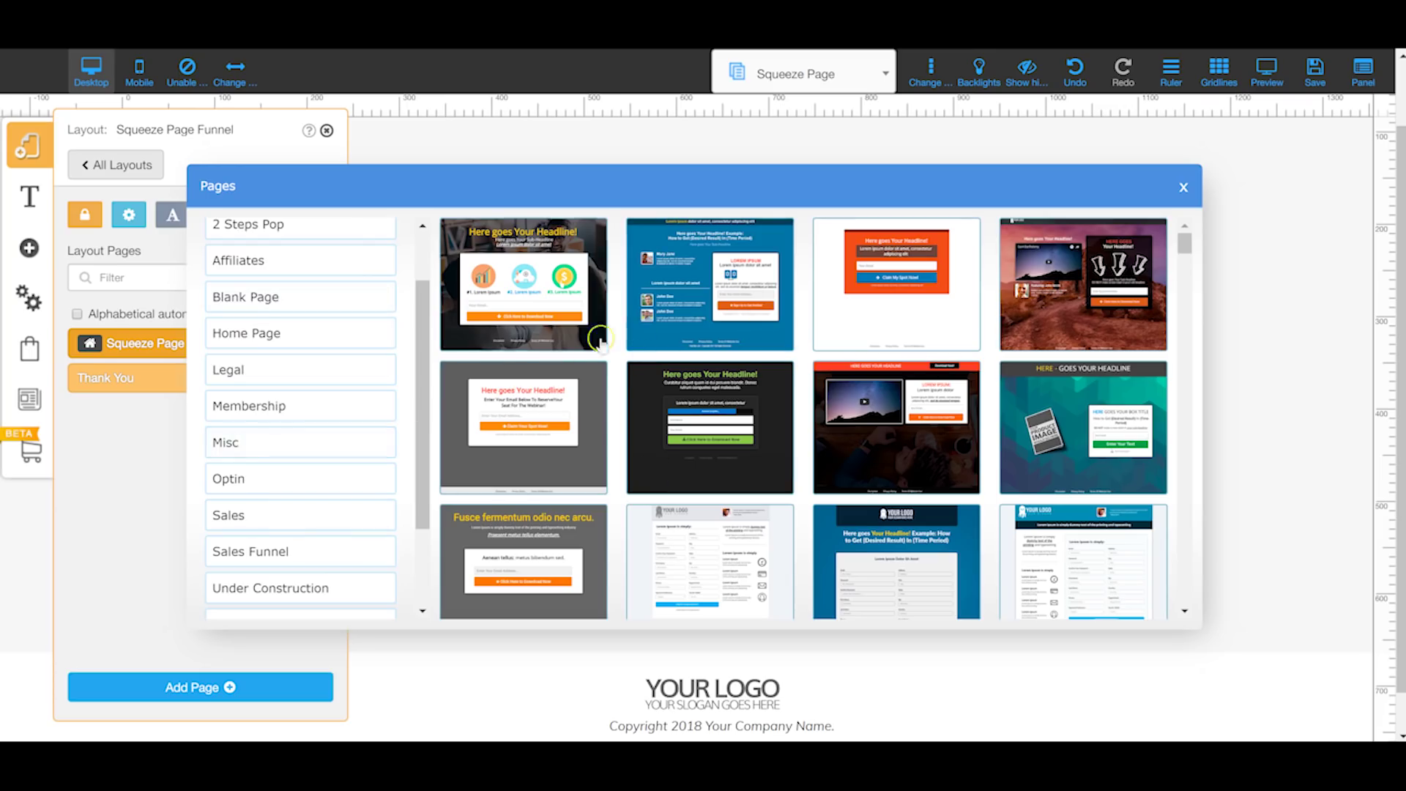
scroll(304, 402, "up", 2)
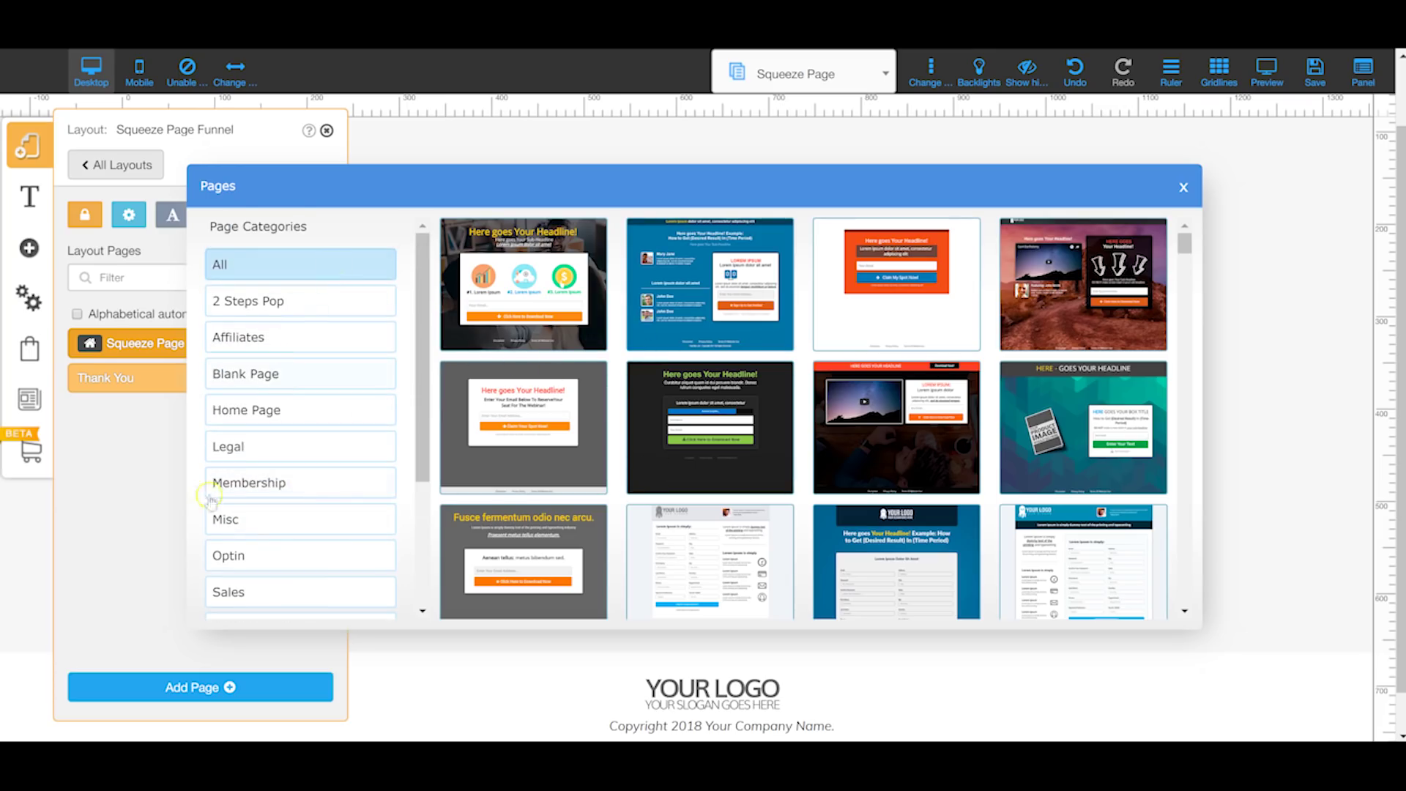
left_click(1183, 189)
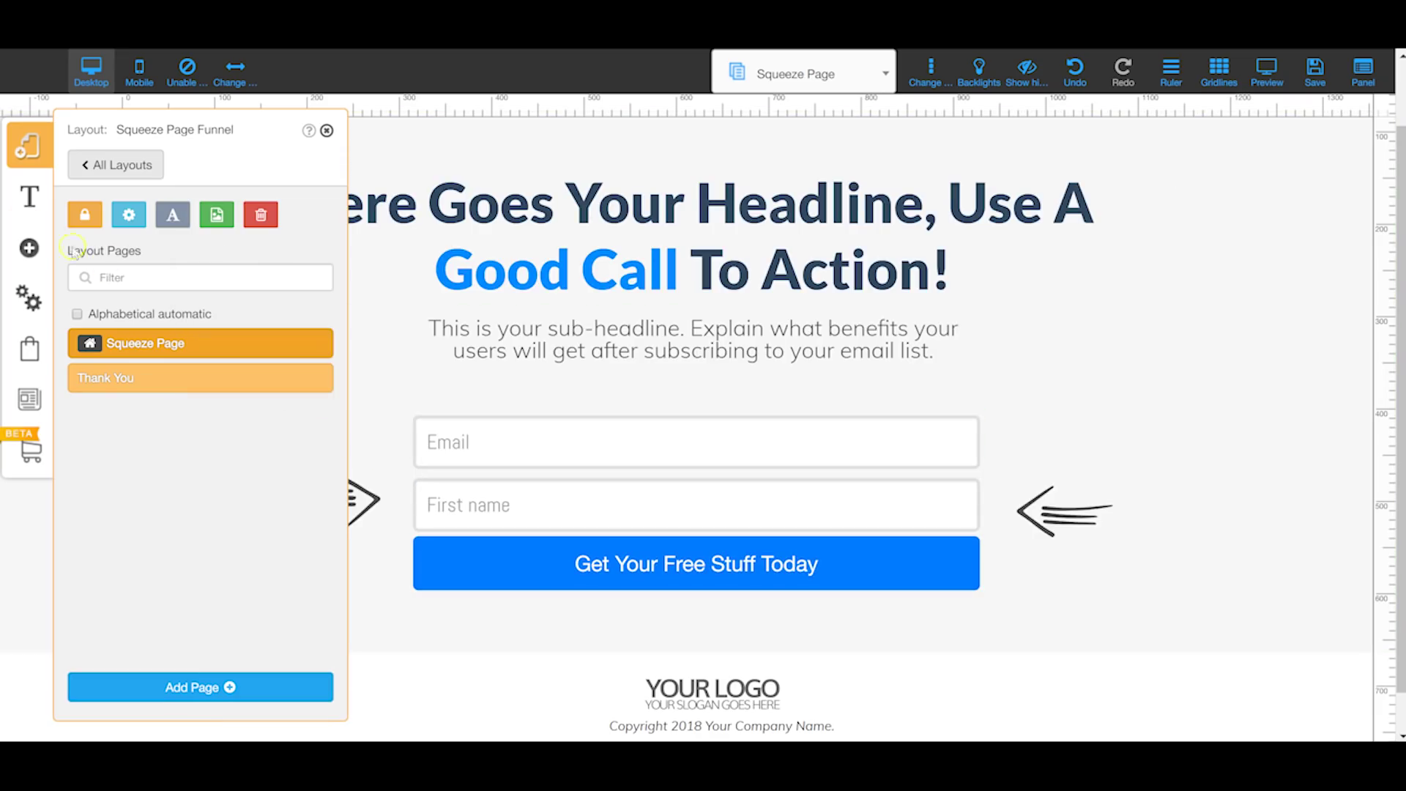
Step: Browse the site's font styles, select the H1 heading style, then bring up Add element
left_click(29, 196)
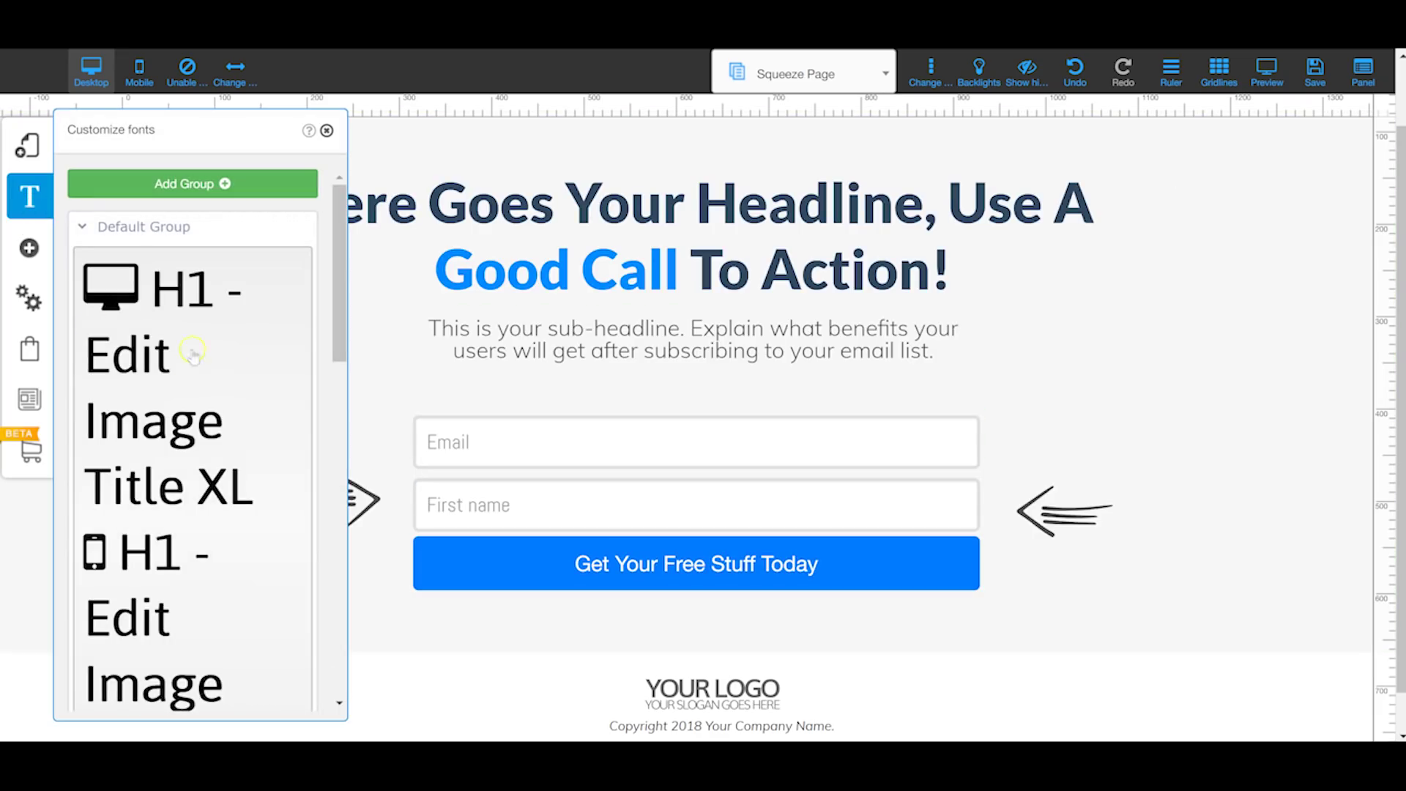
scroll(161, 370, "down", 3)
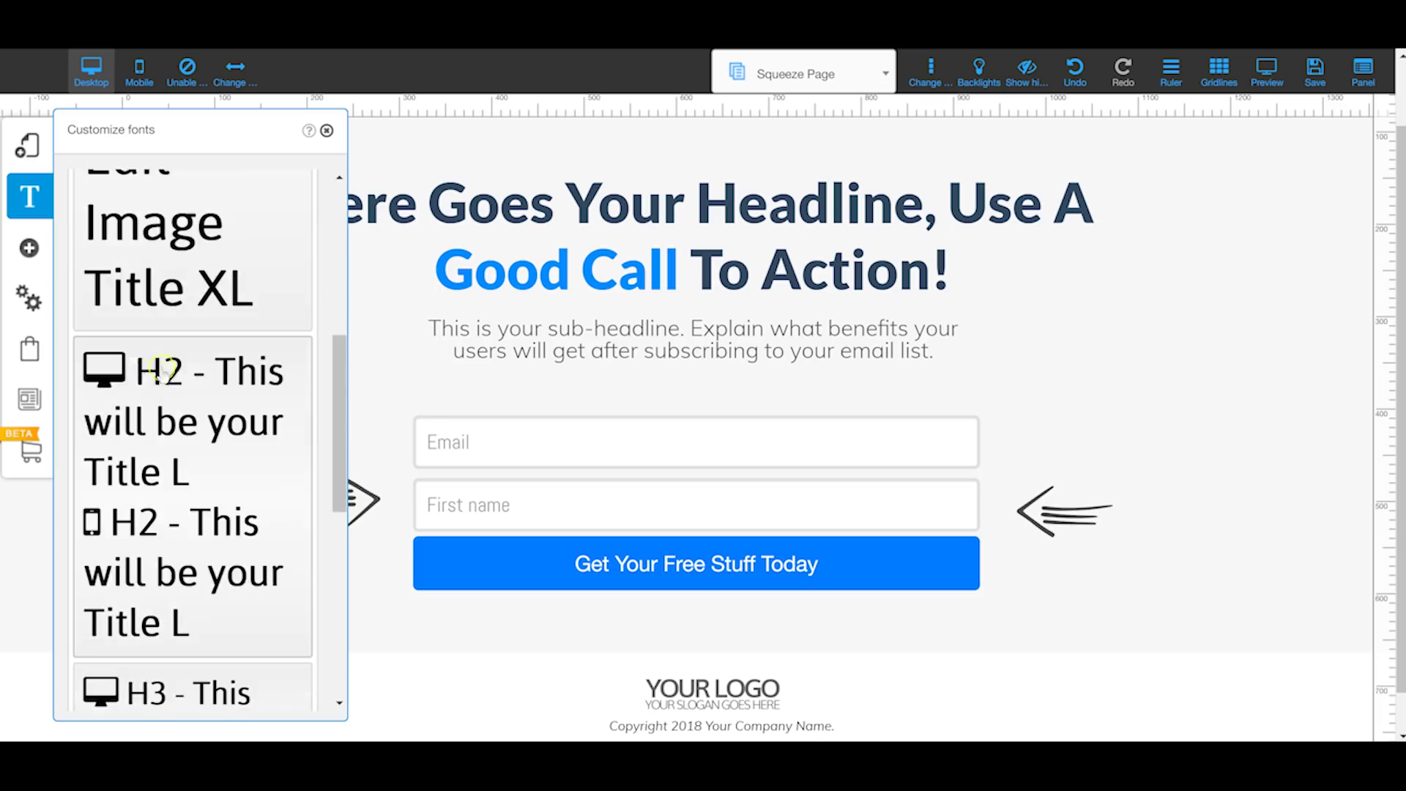
scroll(175, 425, "down", 5)
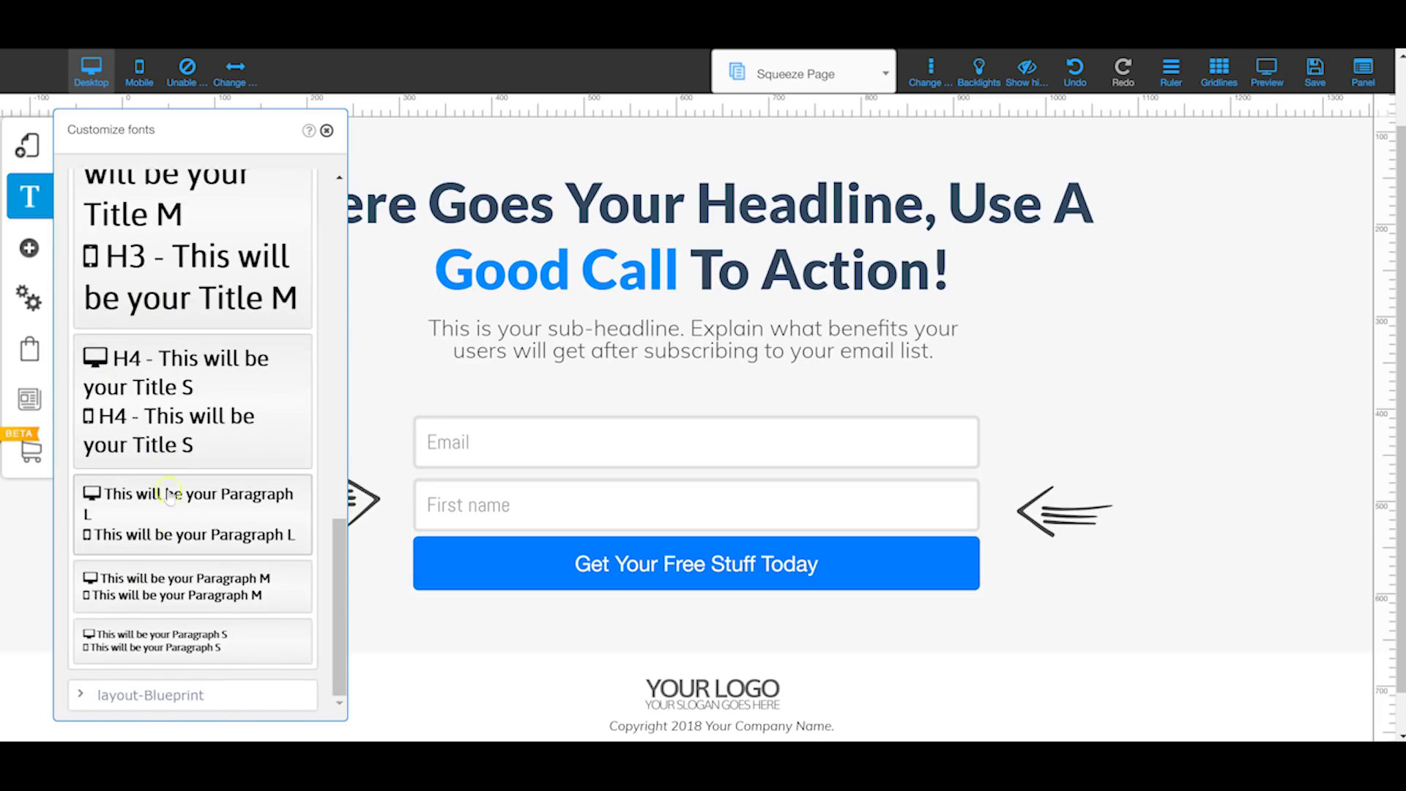
scroll(154, 410, "up", 6)
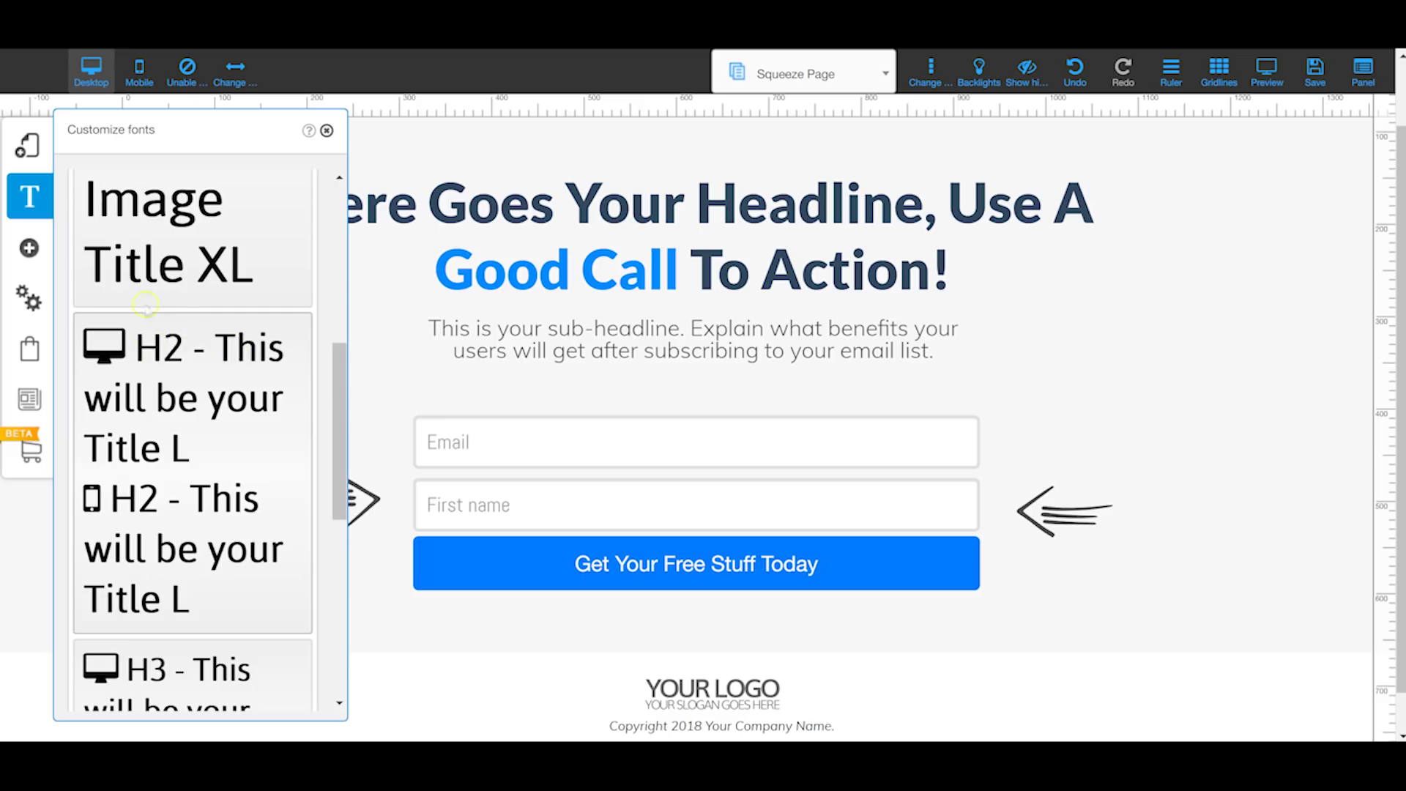
scroll(135, 308, "down", 1)
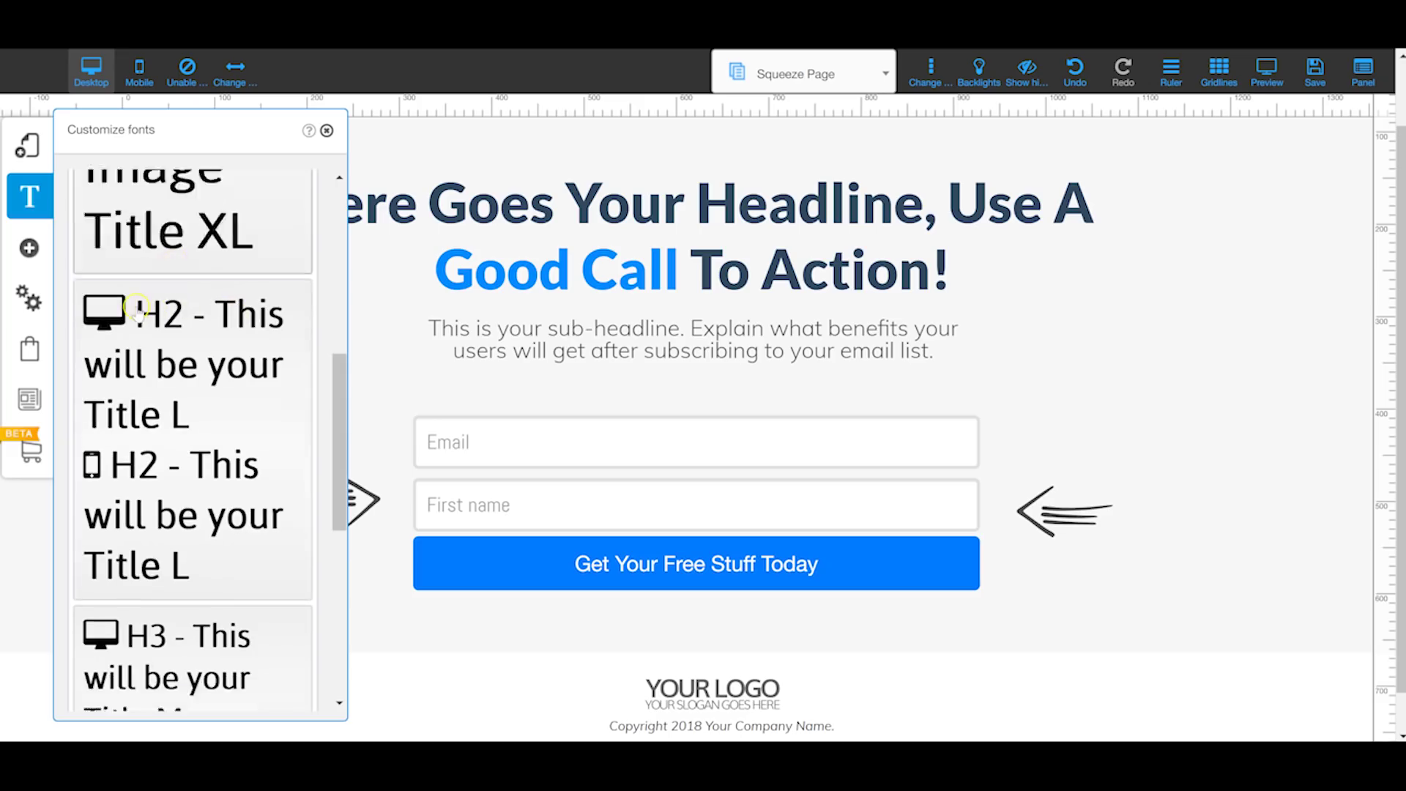
scroll(138, 307, "down", 3)
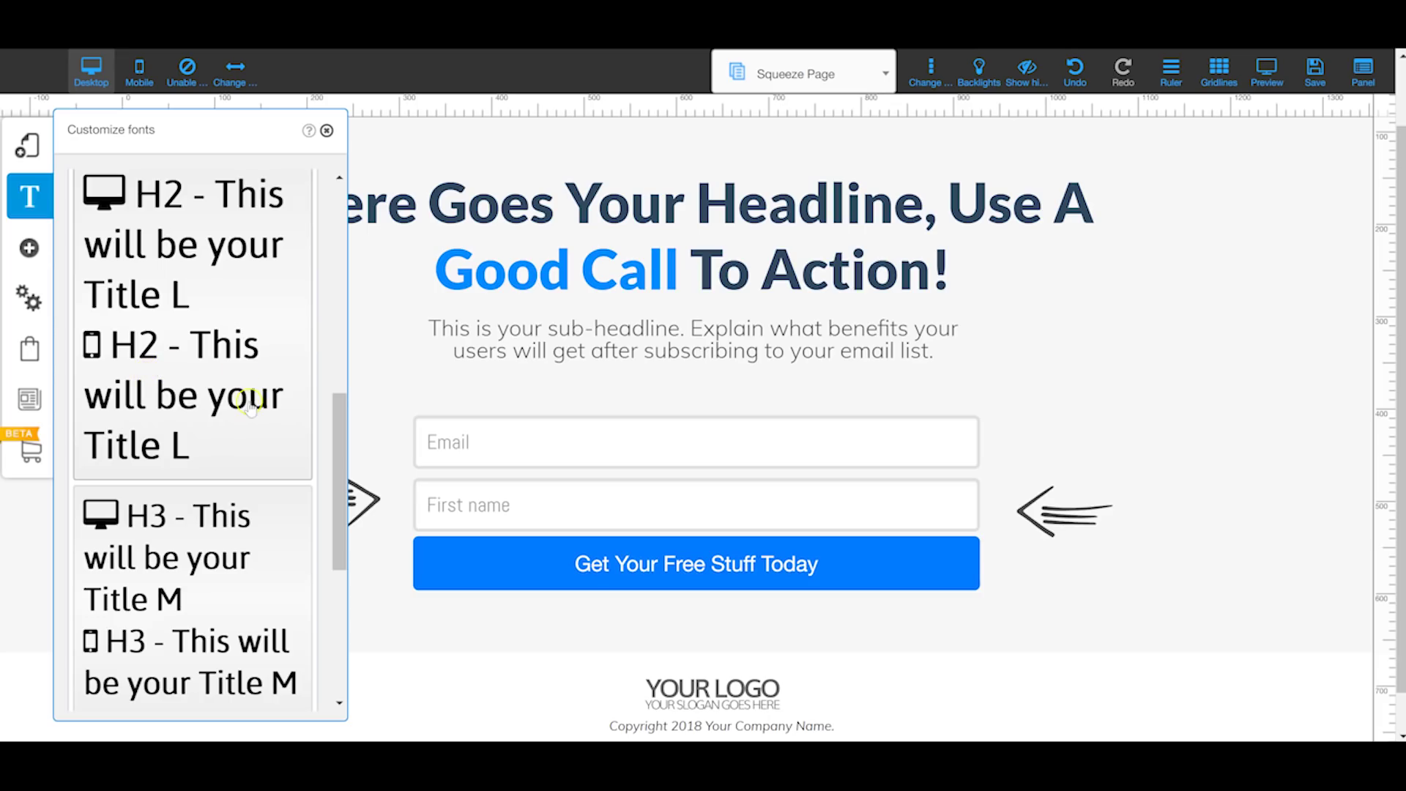
scroll(211, 447, "up", 9)
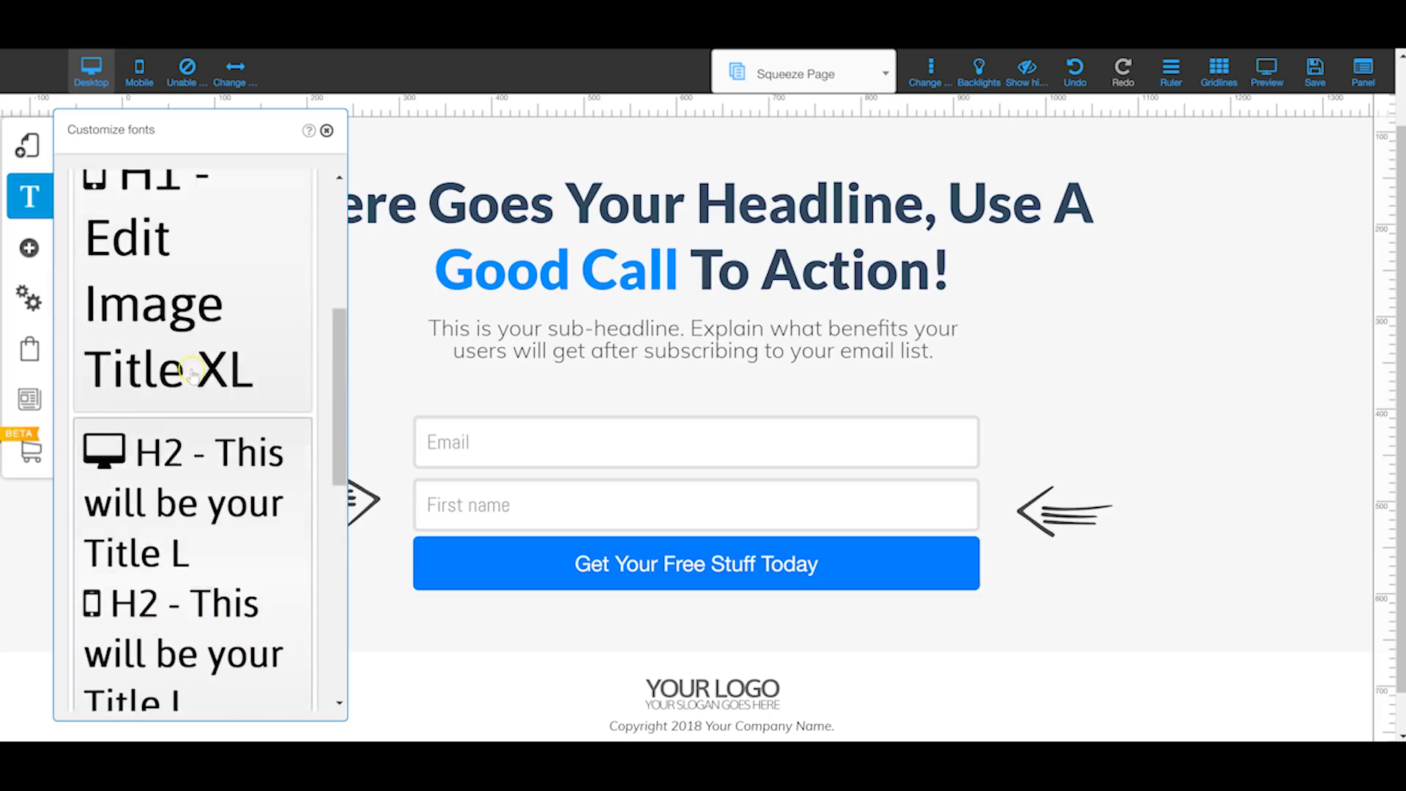
scroll(202, 424, "up", 1)
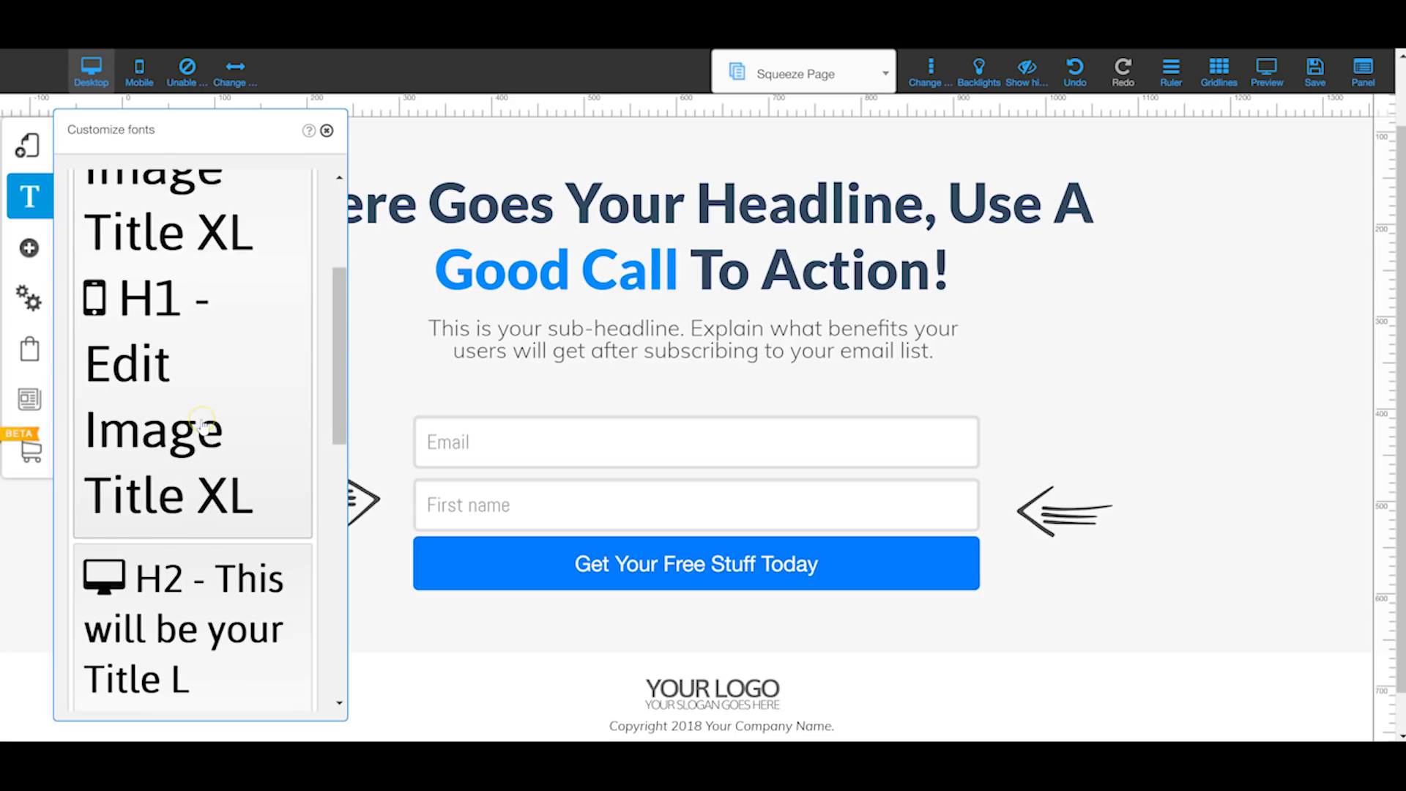
scroll(202, 423, "up", 2)
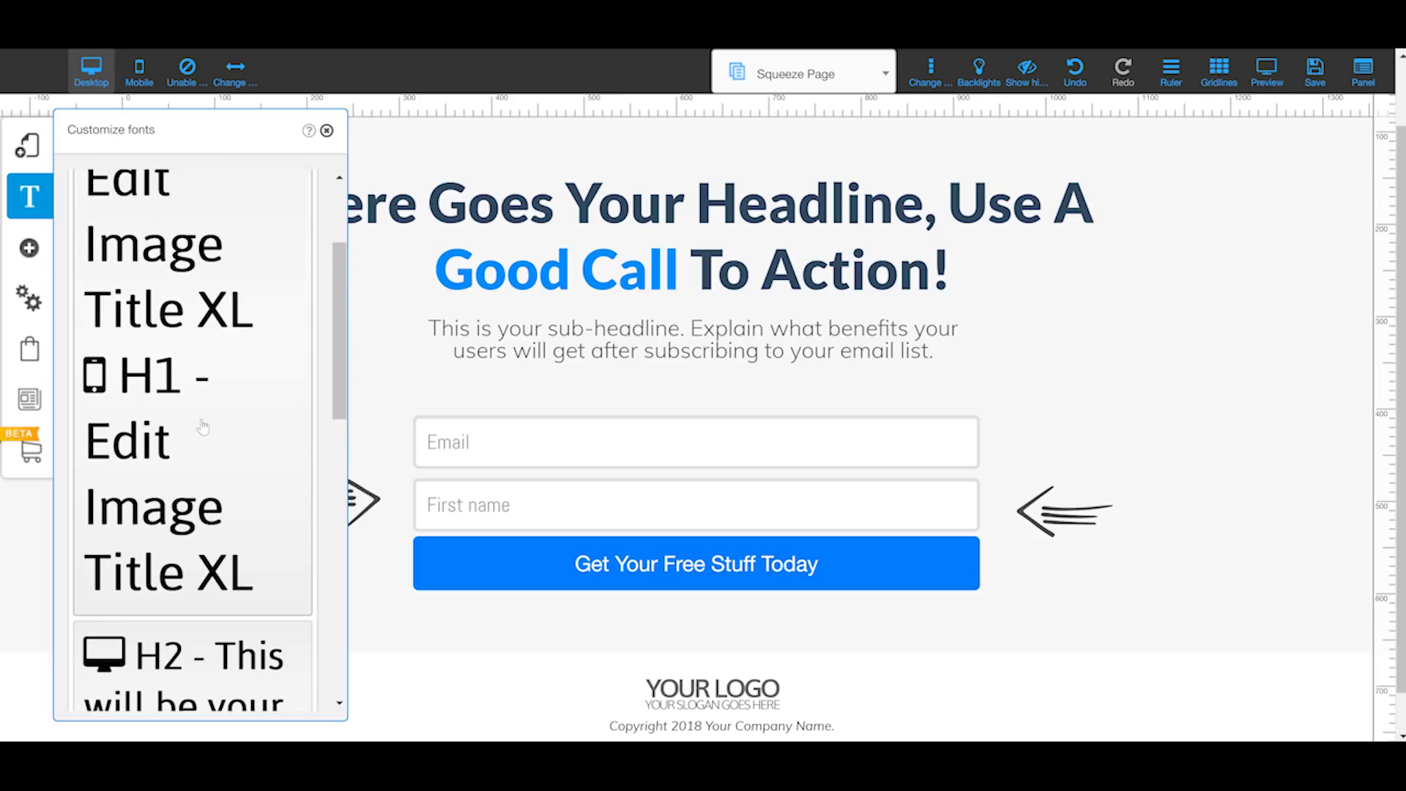
left_click(203, 394)
scroll(197, 377, "up", 5)
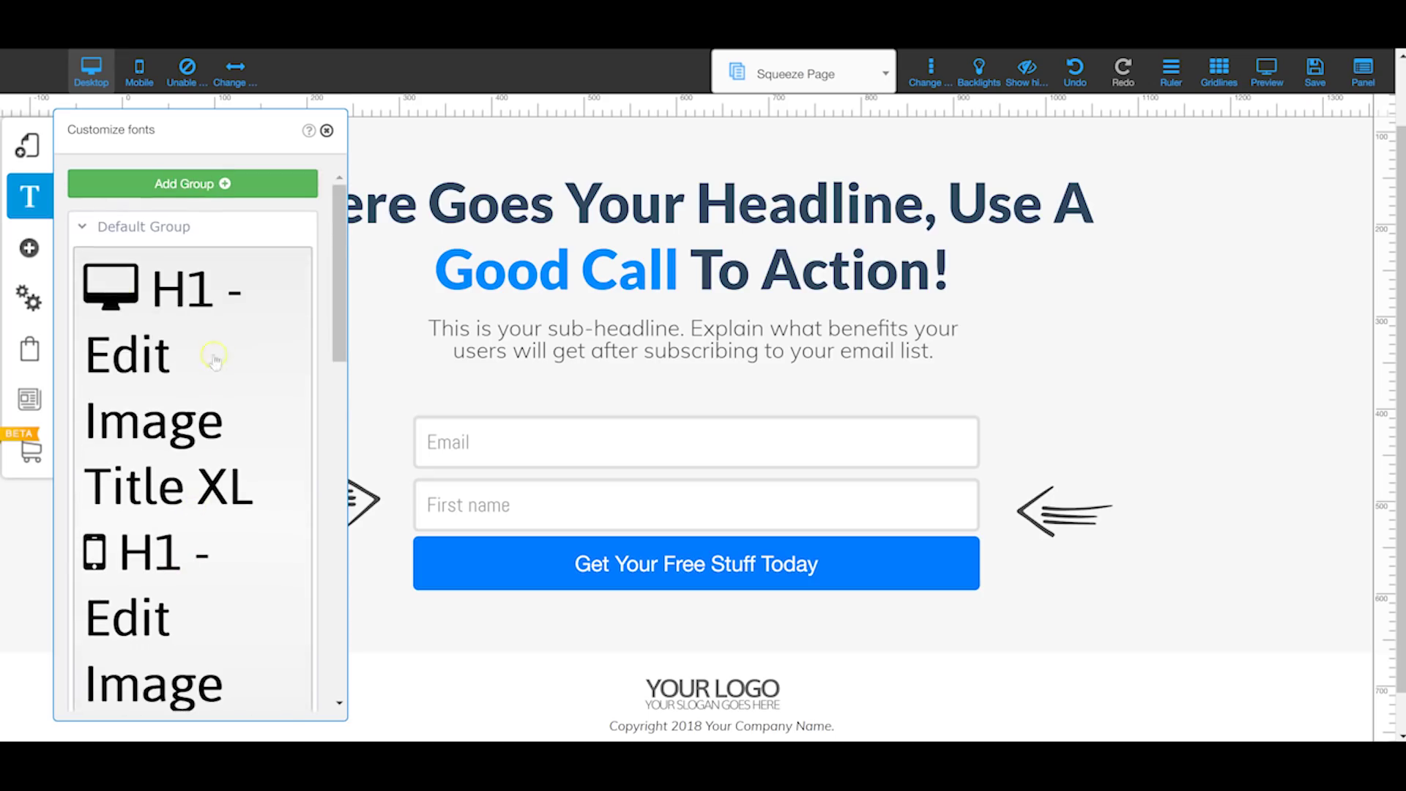
left_click(33, 250)
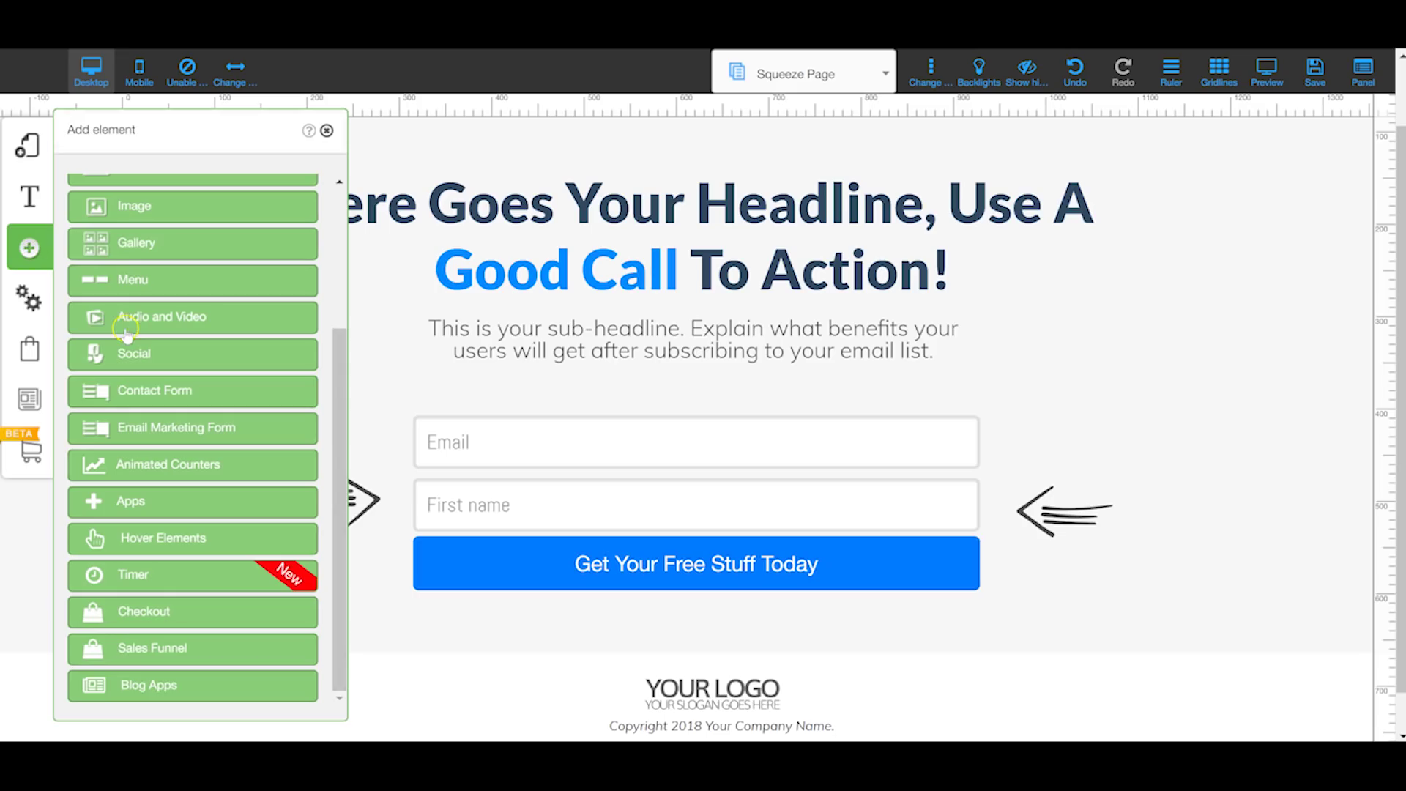
scroll(126, 331, "up", 3)
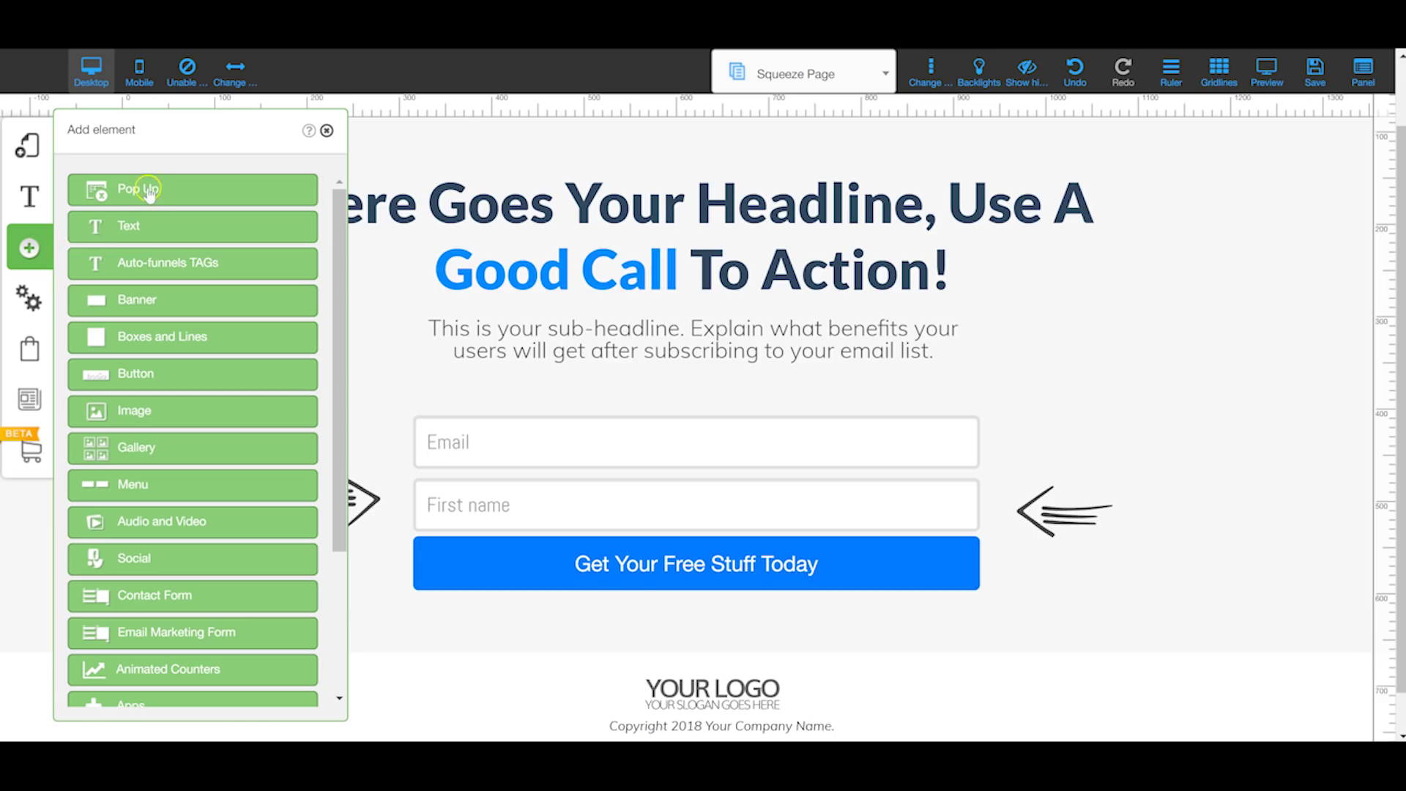
left_click(183, 191)
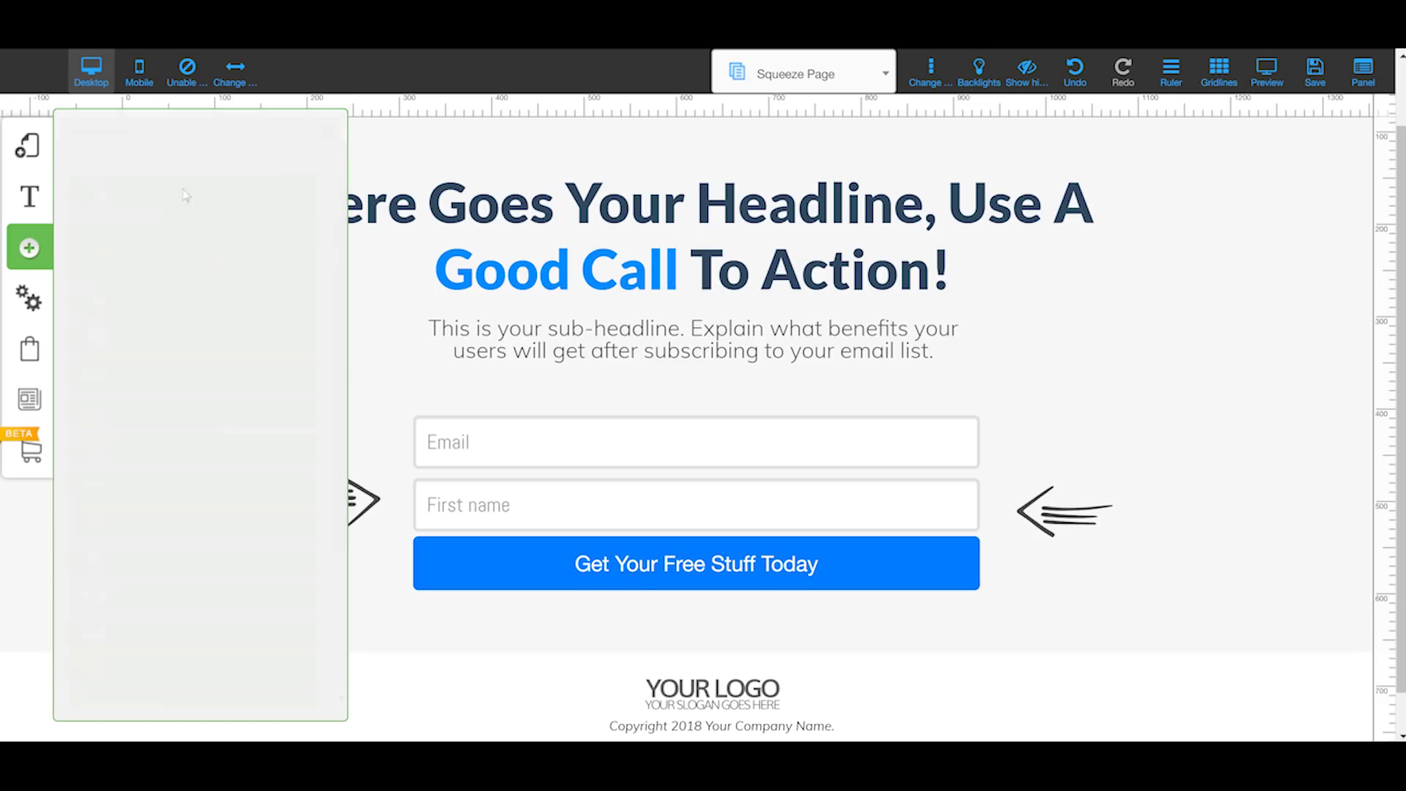
left_click(29, 250)
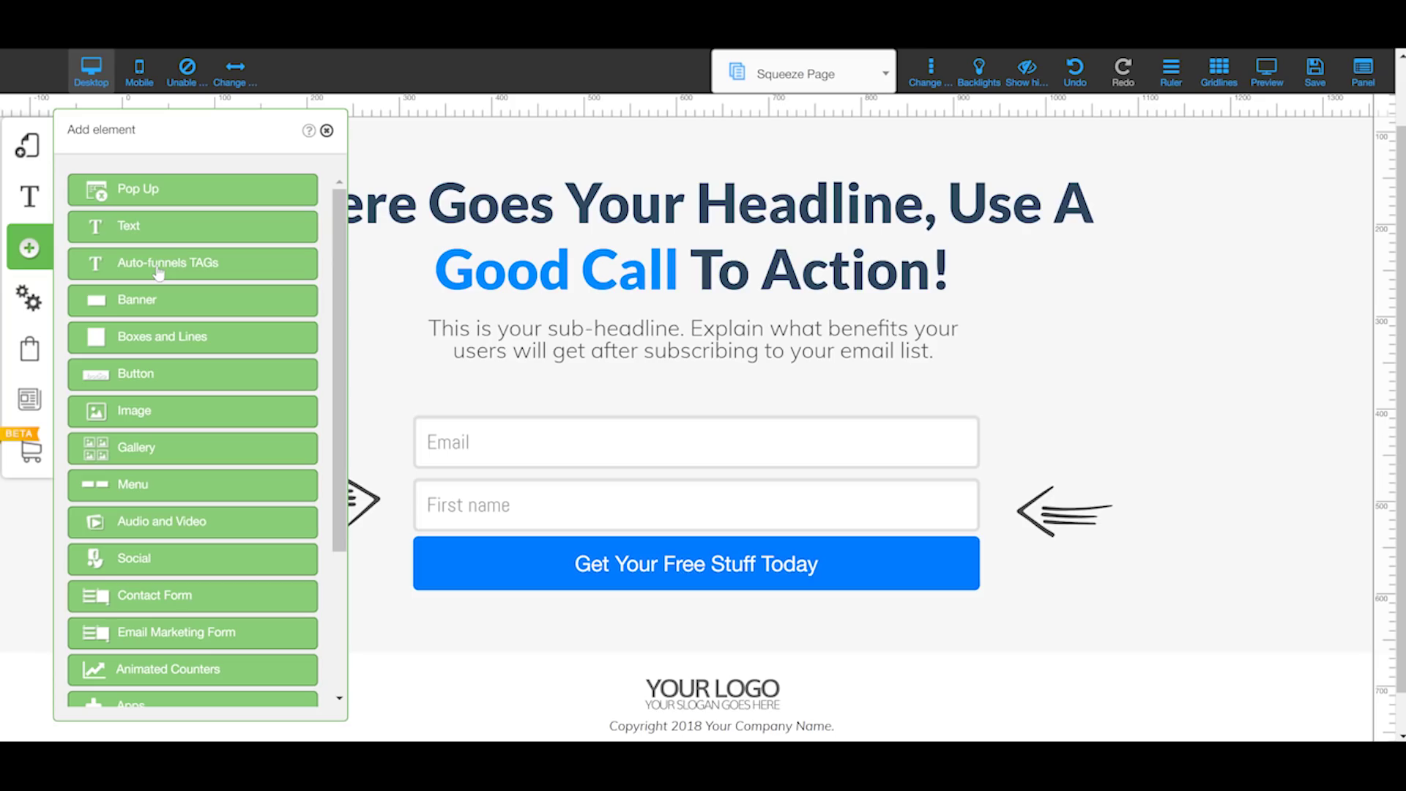
left_click(515, 325)
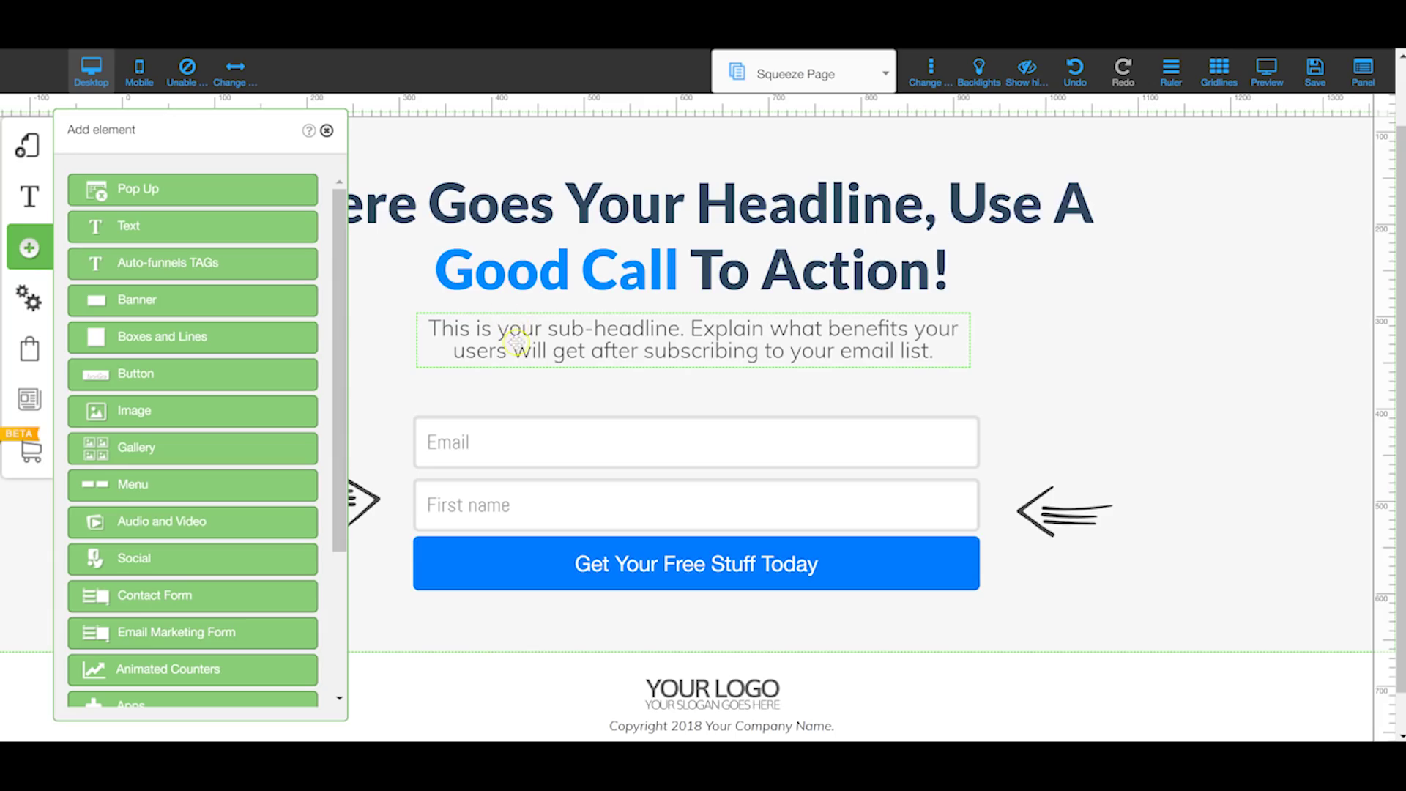
left_click(227, 262)
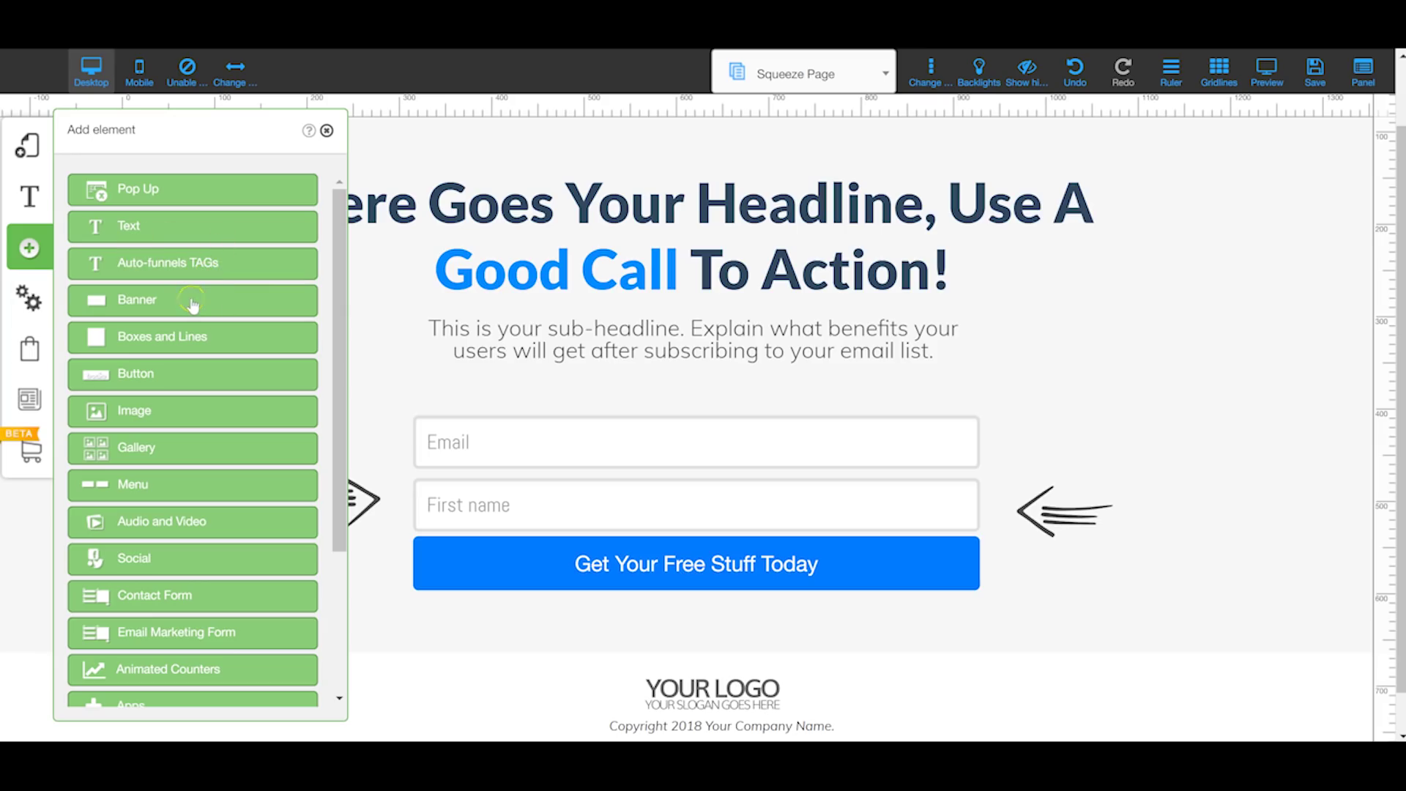
left_click(192, 304)
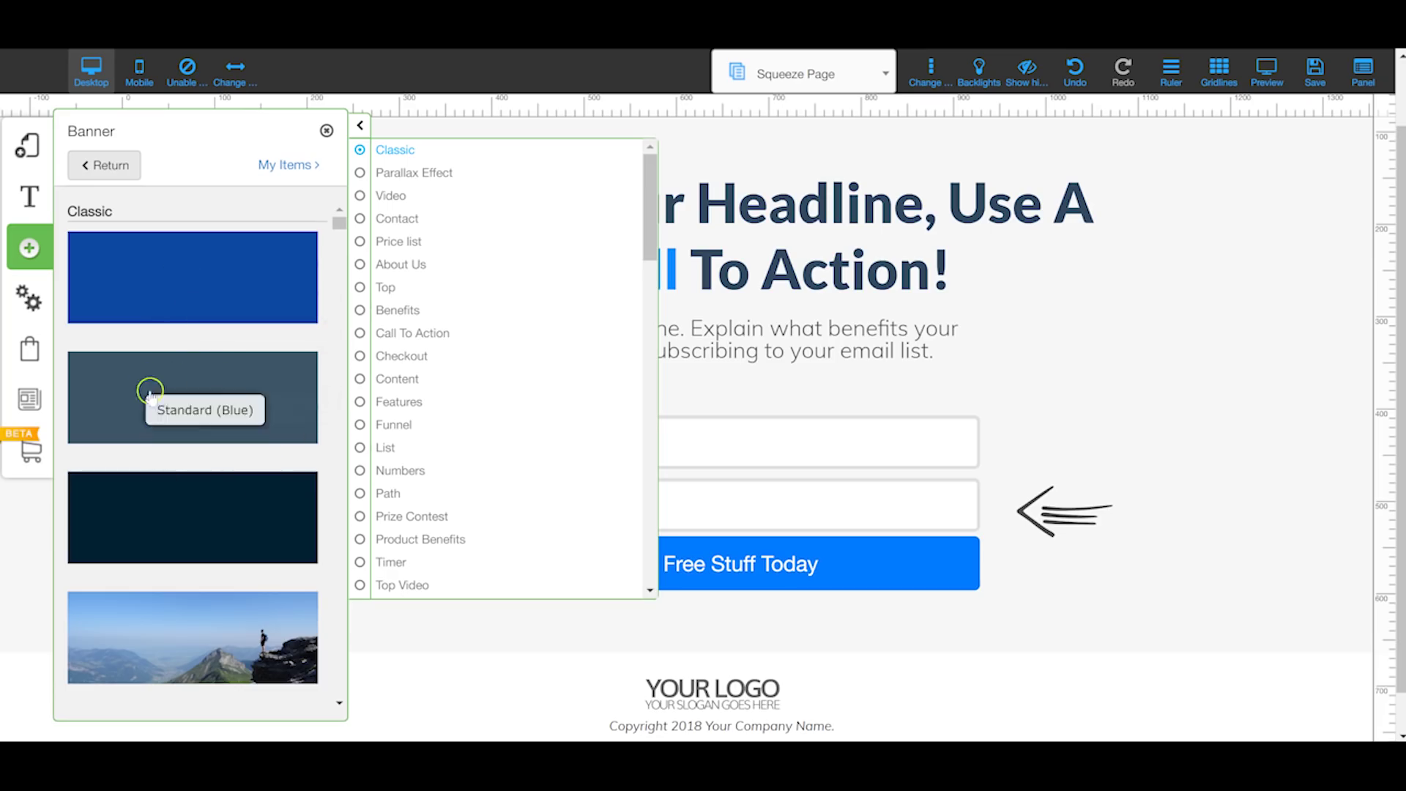
scroll(180, 553, "down", 10)
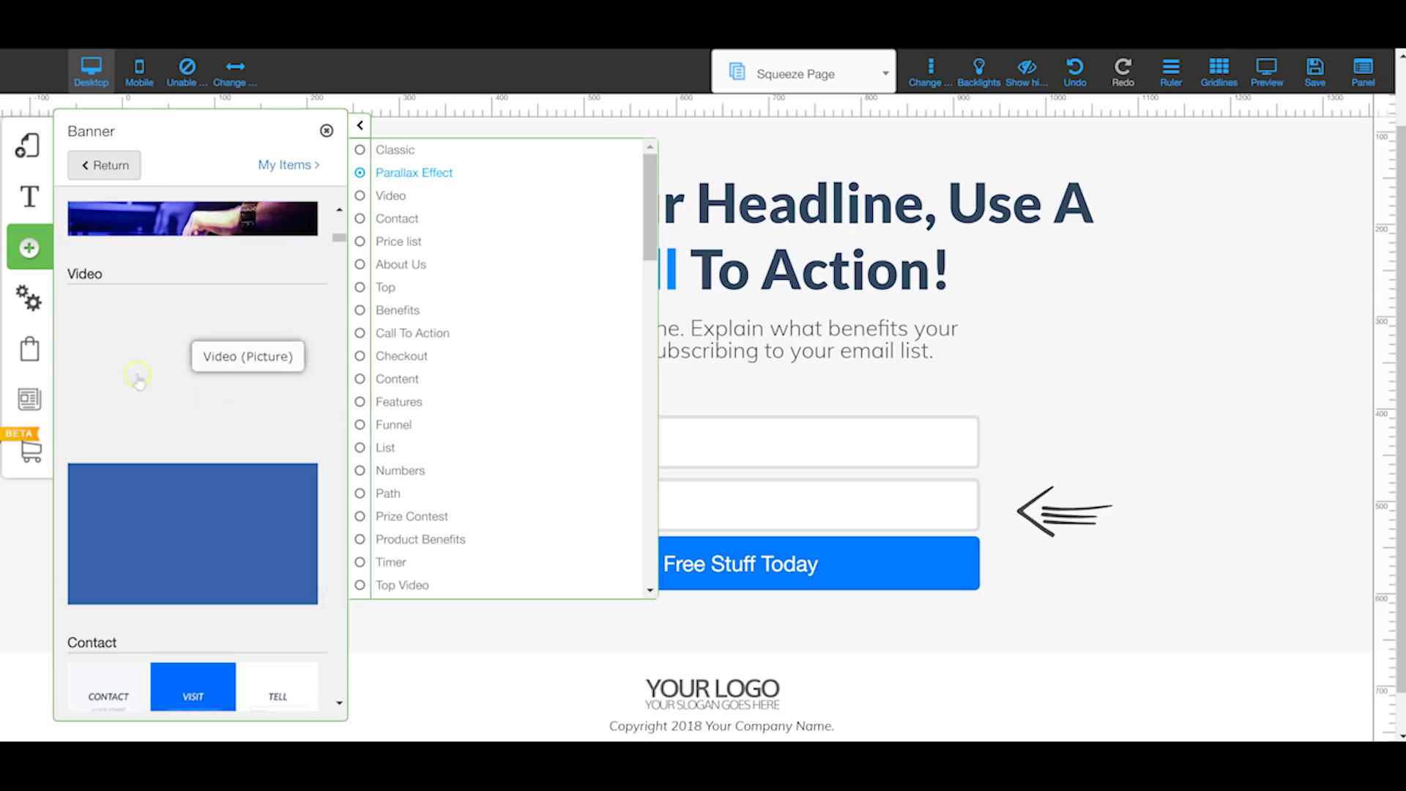
scroll(187, 396, "down", 3)
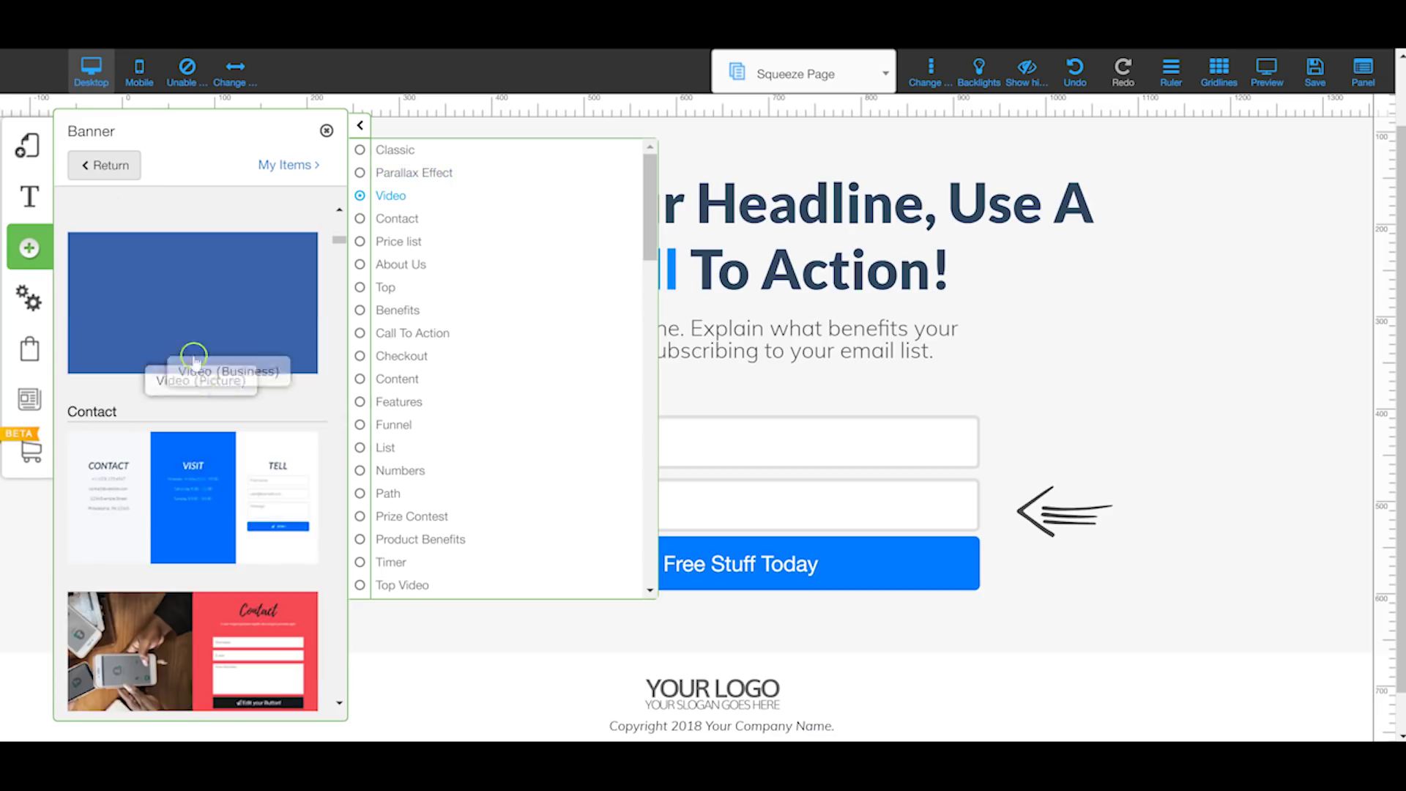
left_click(210, 418)
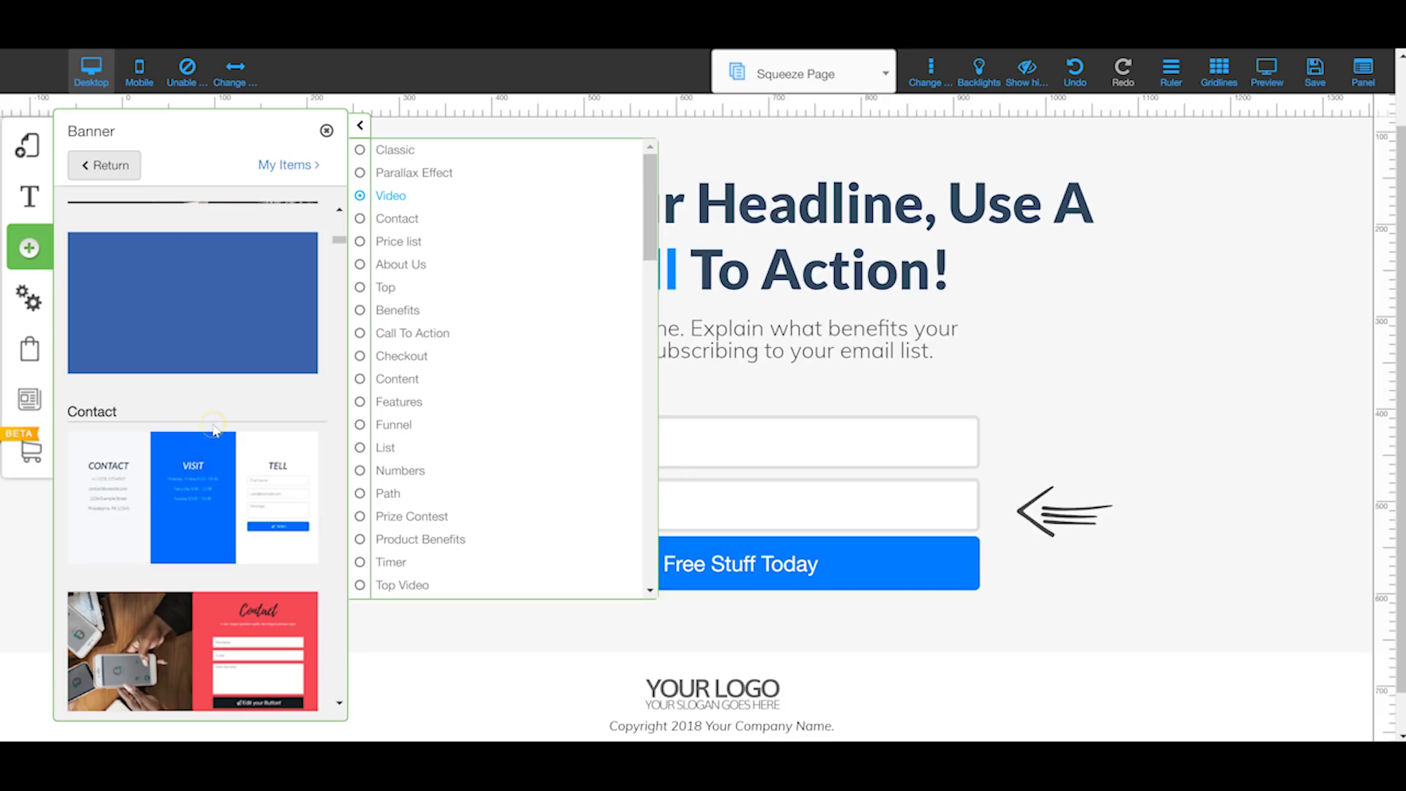
left_click(187, 485)
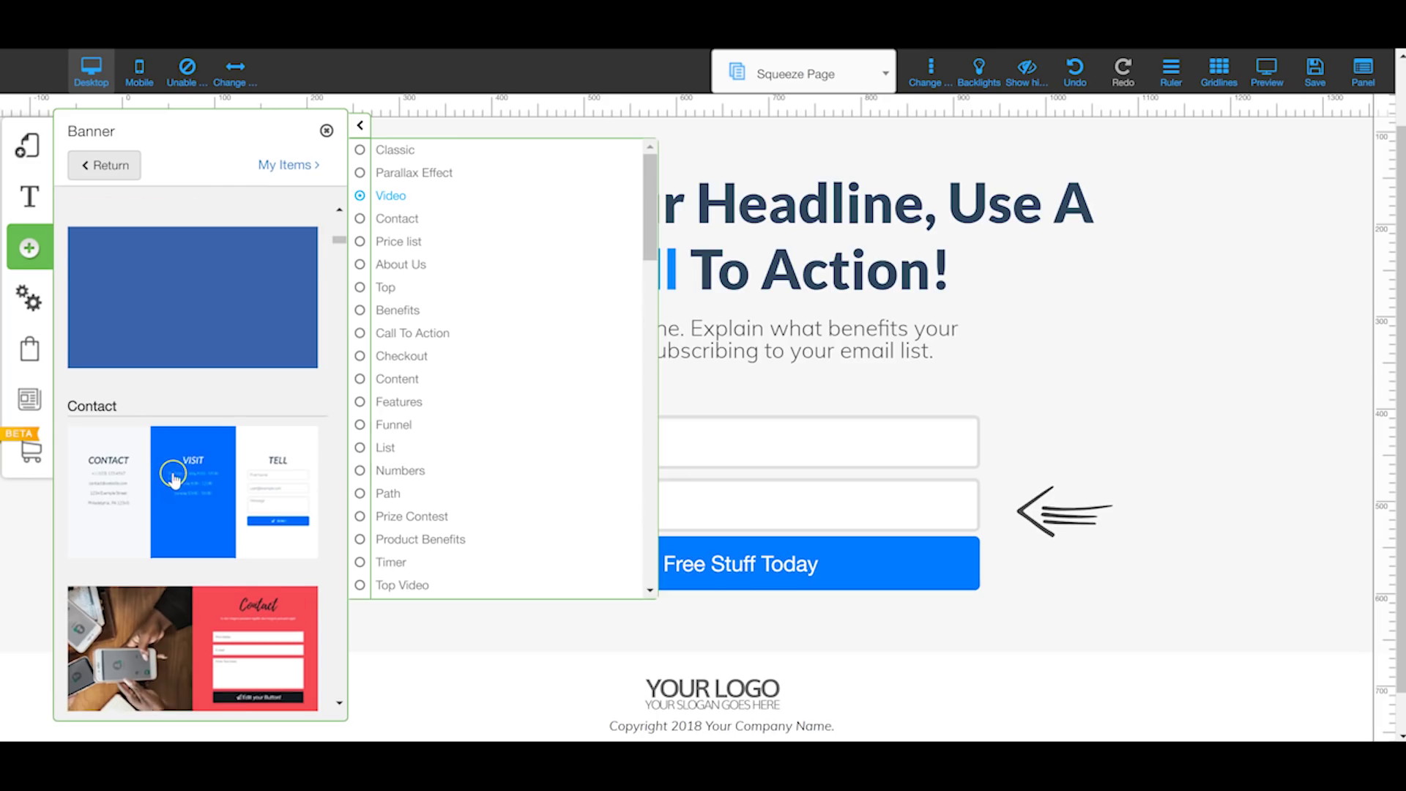
scroll(173, 476, "down", 1)
scroll(188, 442, "down", 10)
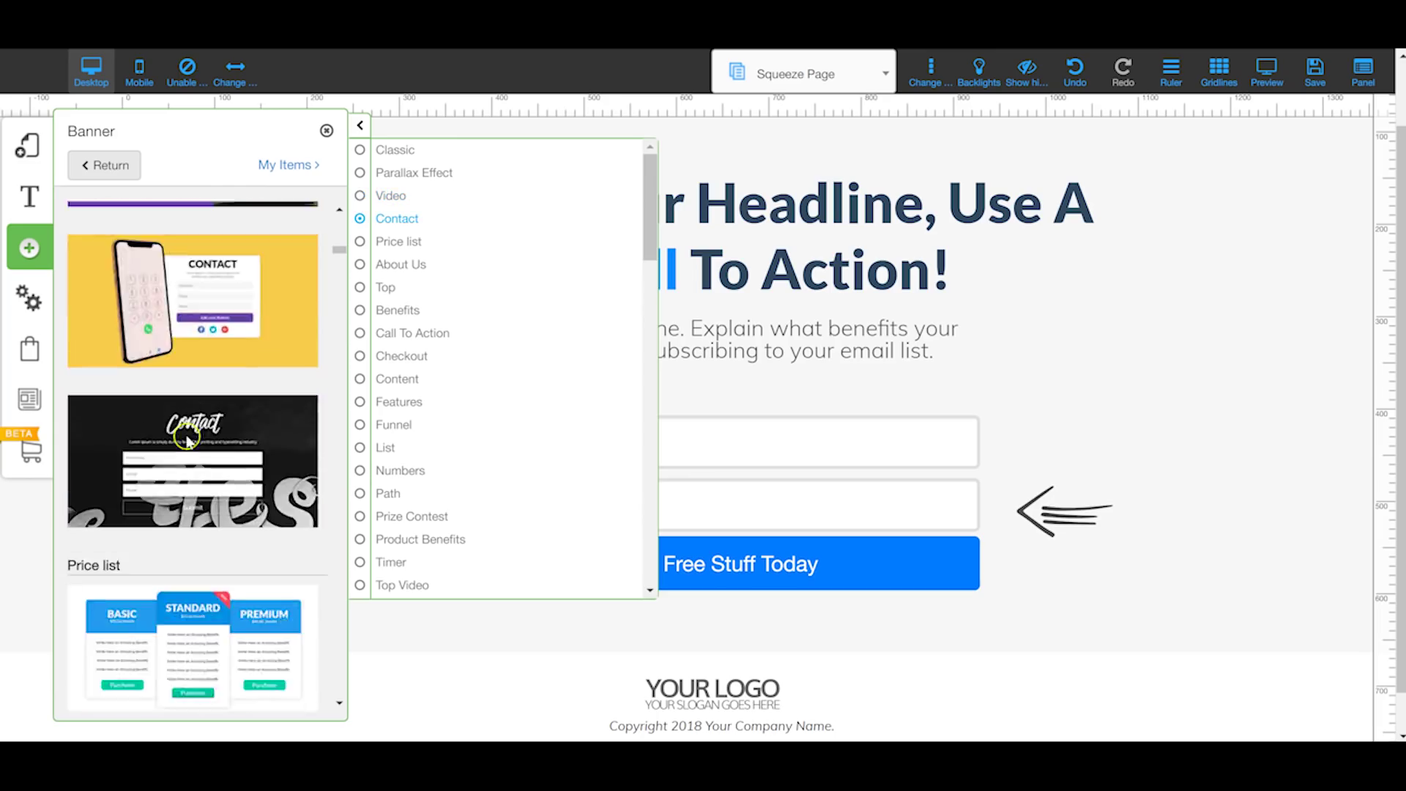
scroll(188, 442, "down", 6)
scroll(188, 442, "up", 8)
scroll(188, 442, "down", 7)
scroll(188, 441, "down", 4)
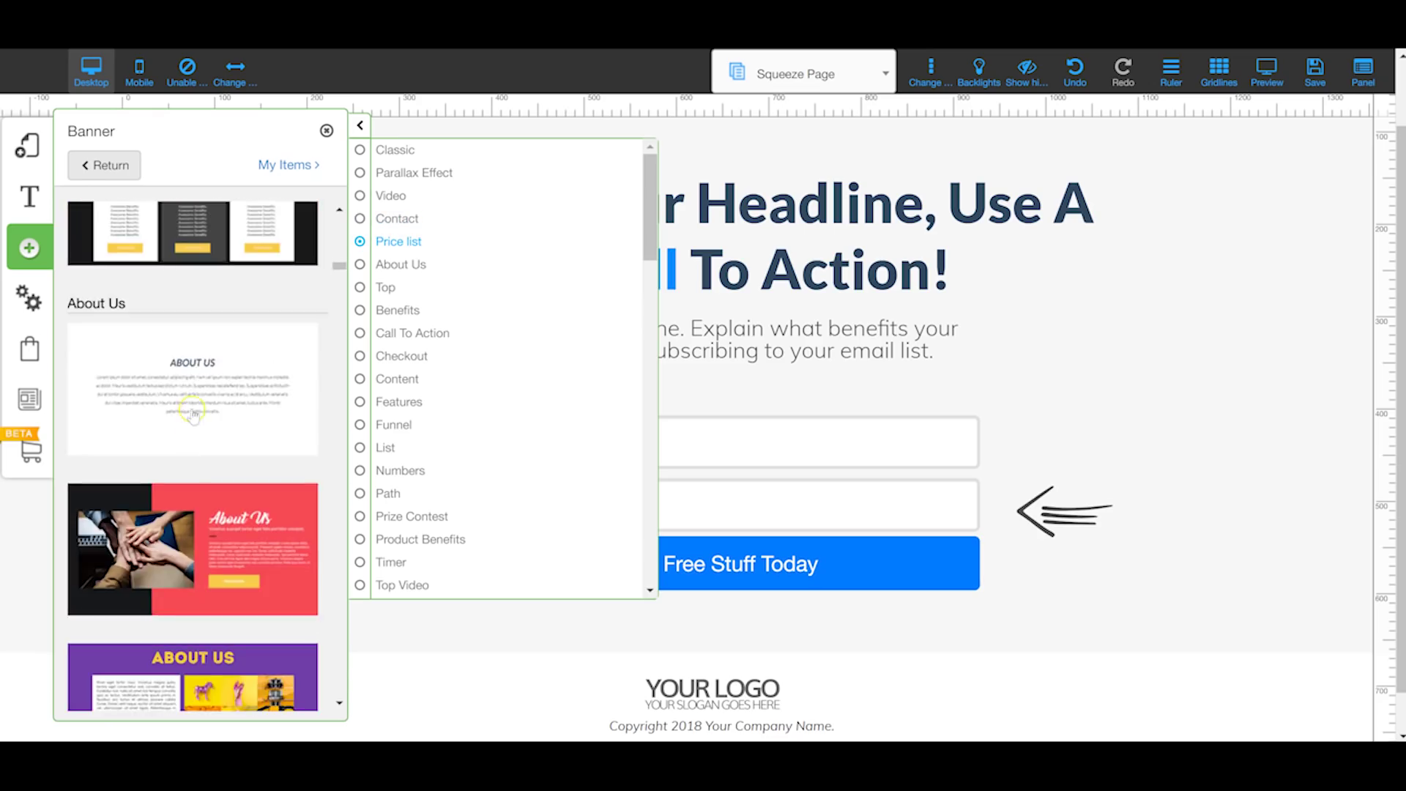
scroll(193, 415, "down", 10)
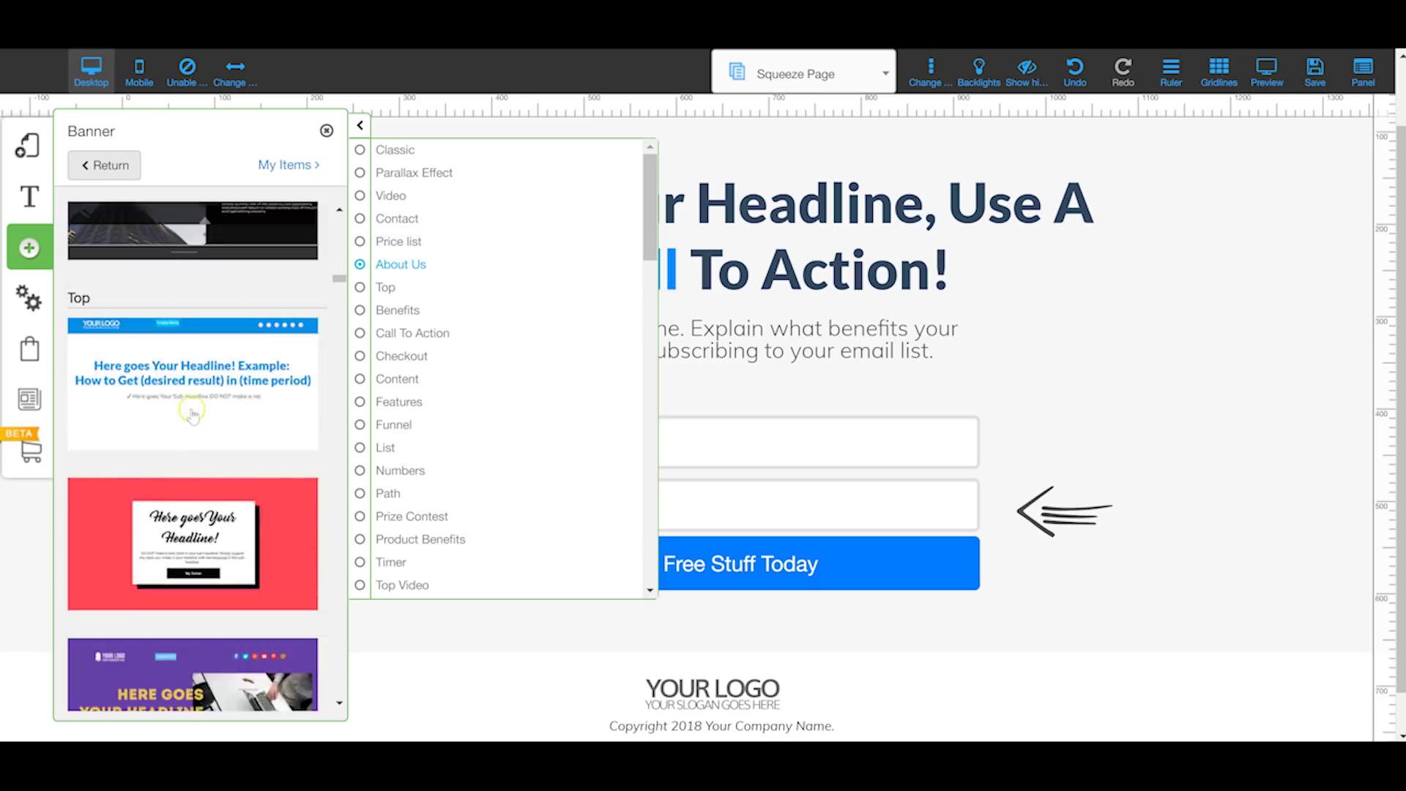
scroll(190, 412, "down", 1)
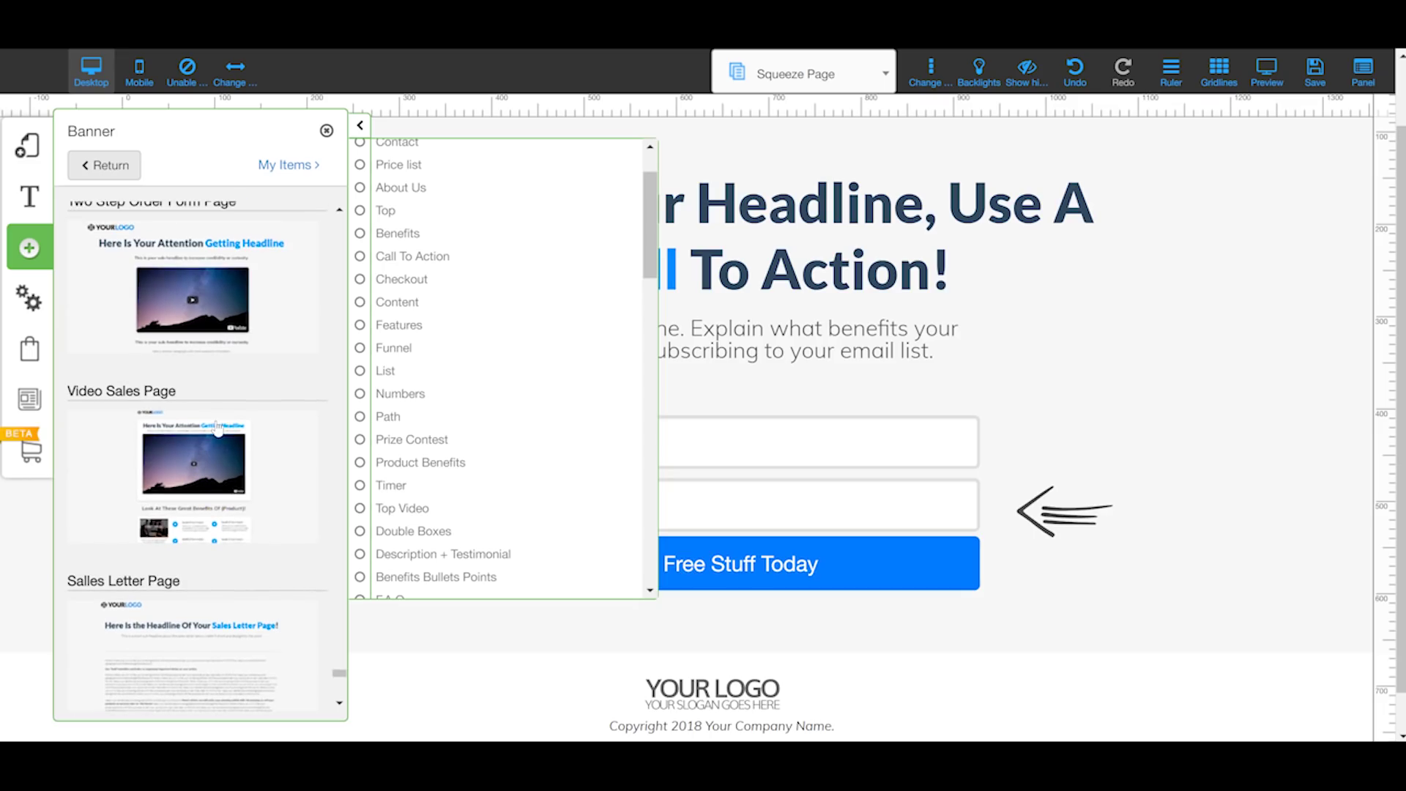
scroll(176, 445, "down", 15)
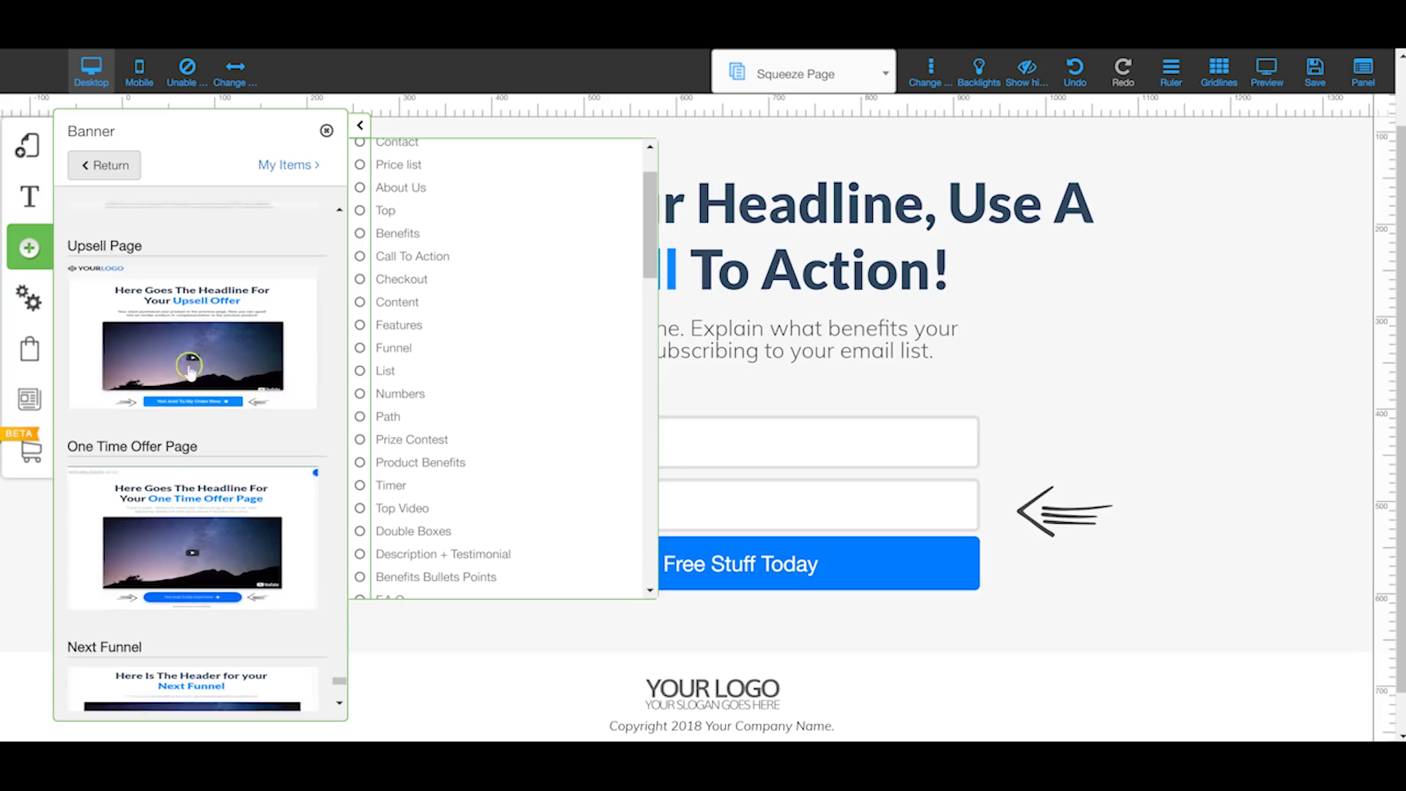
scroll(202, 301, "down", 3)
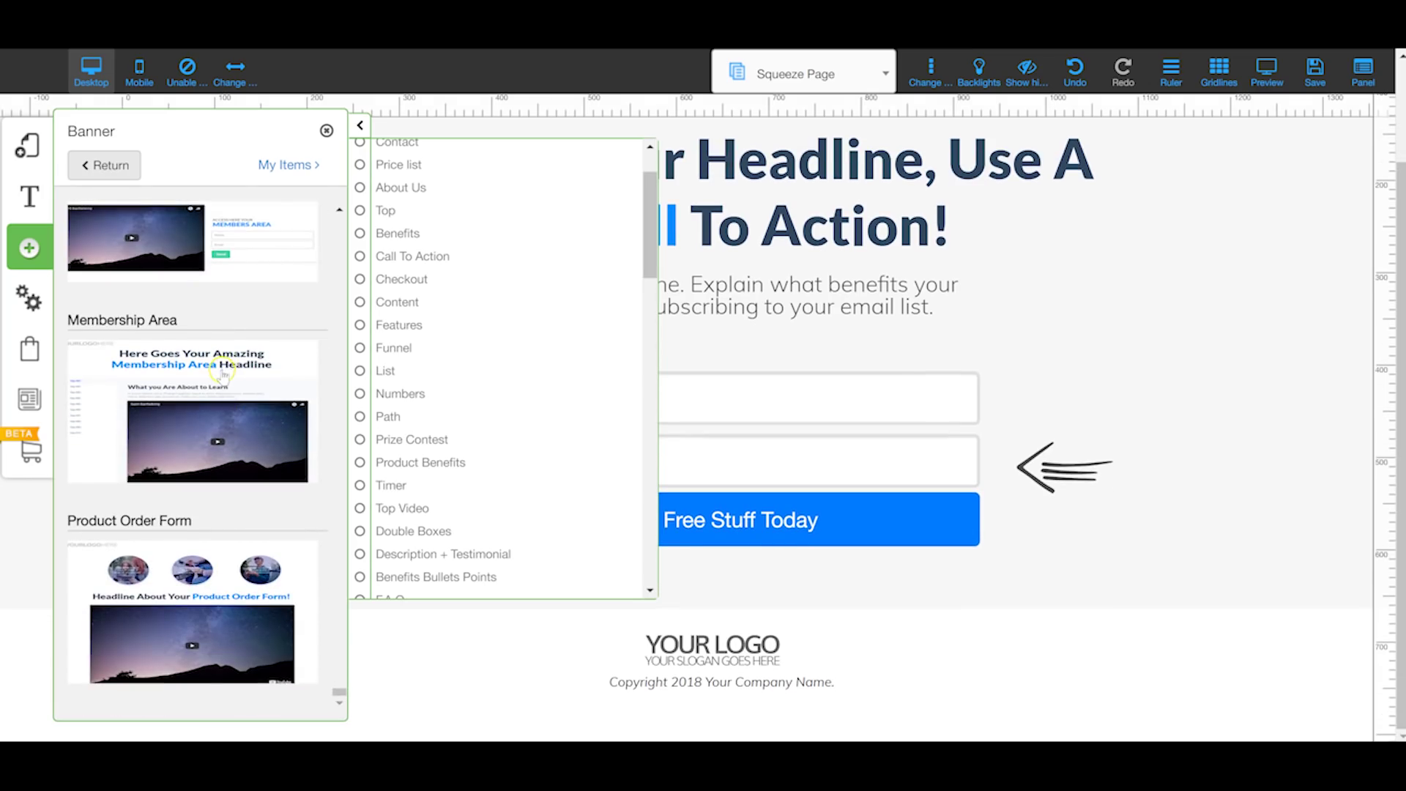
scroll(189, 542, "up", 15)
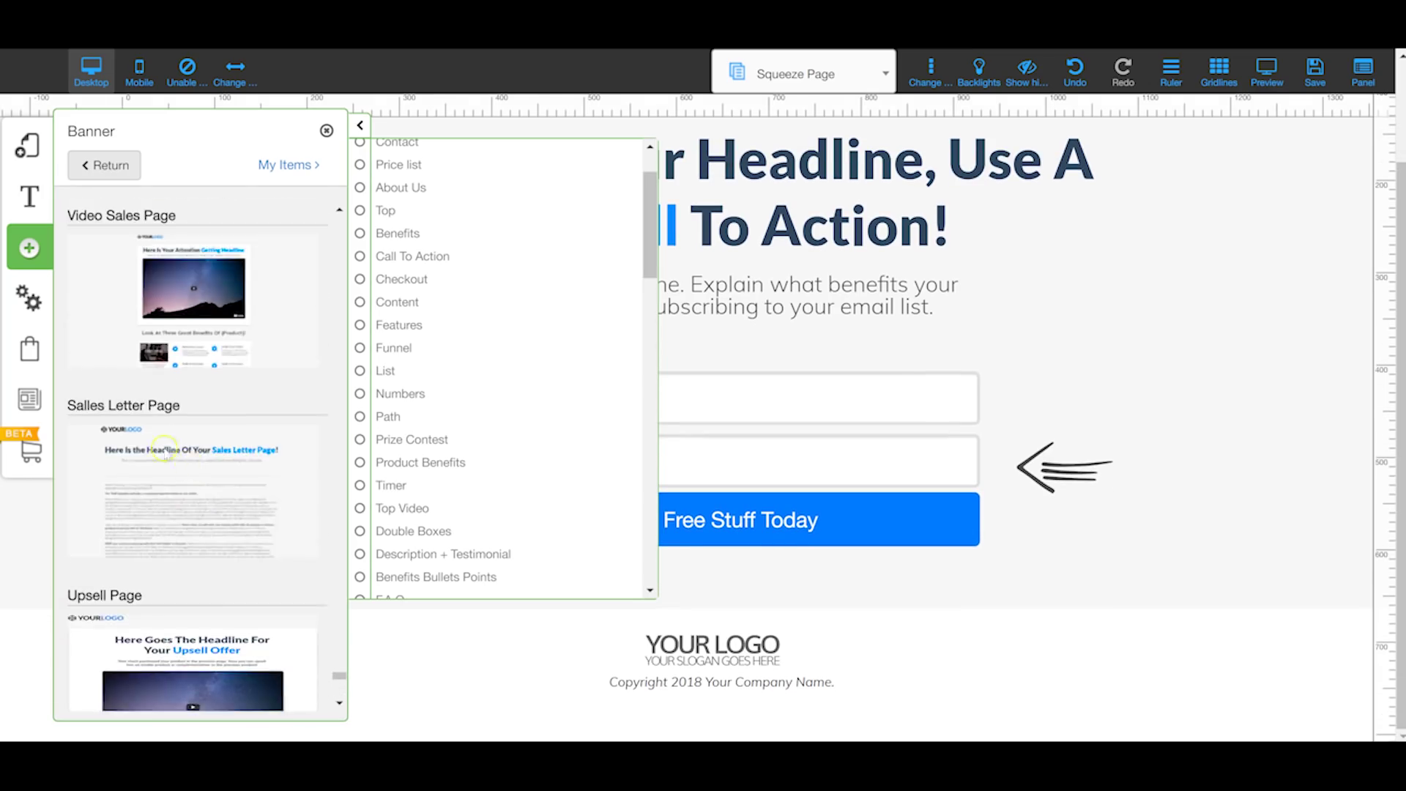
scroll(190, 410, "up", 10)
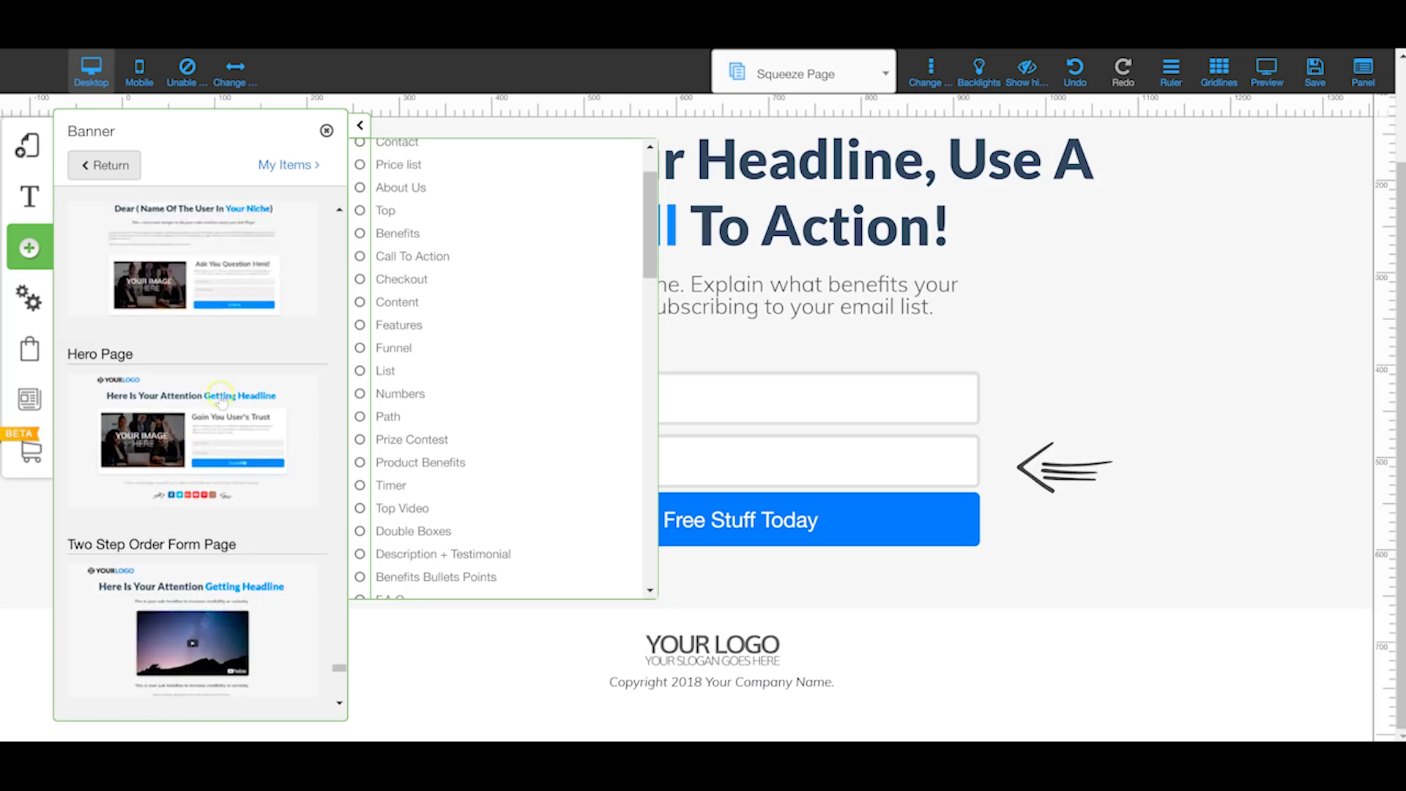
scroll(228, 432, "up", 10)
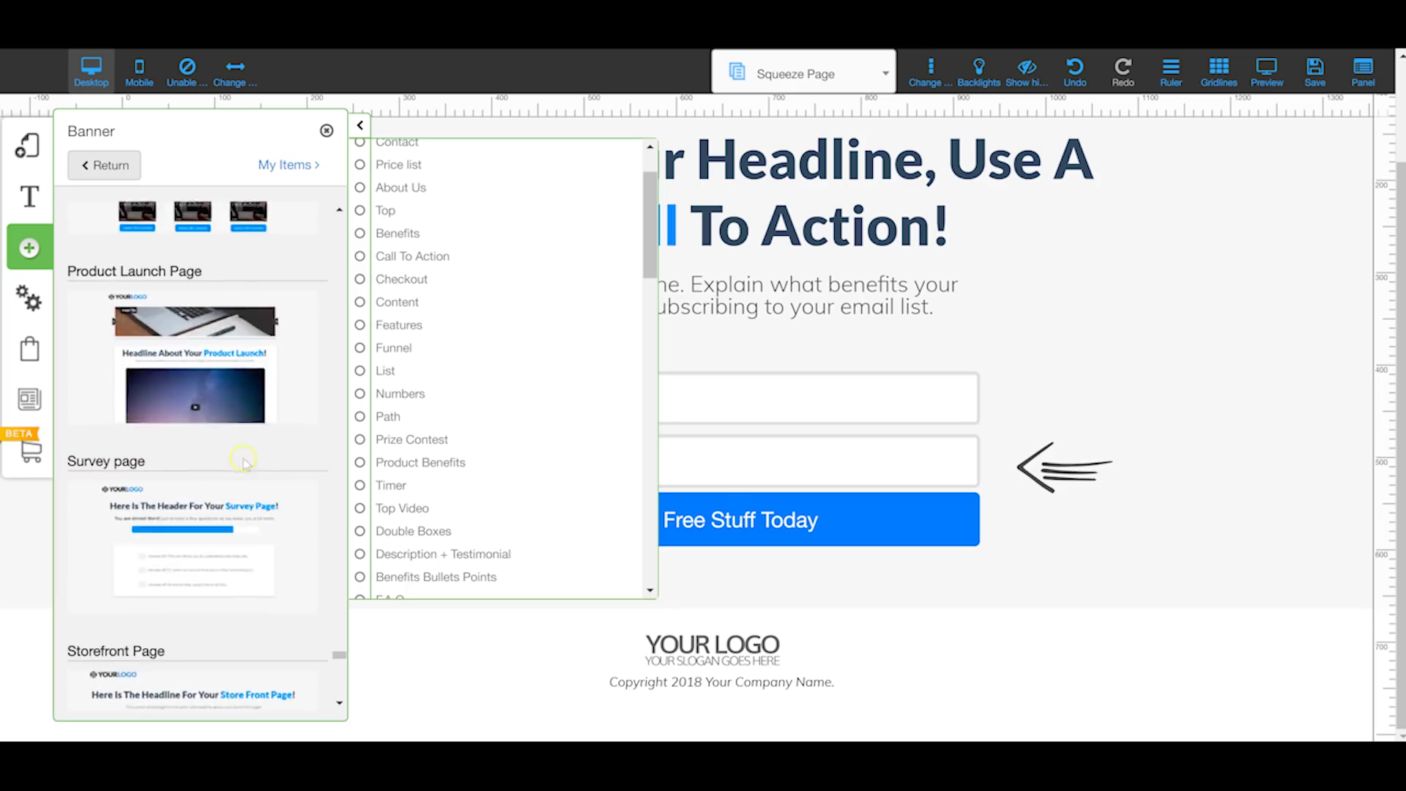
scroll(256, 450, "up", 5)
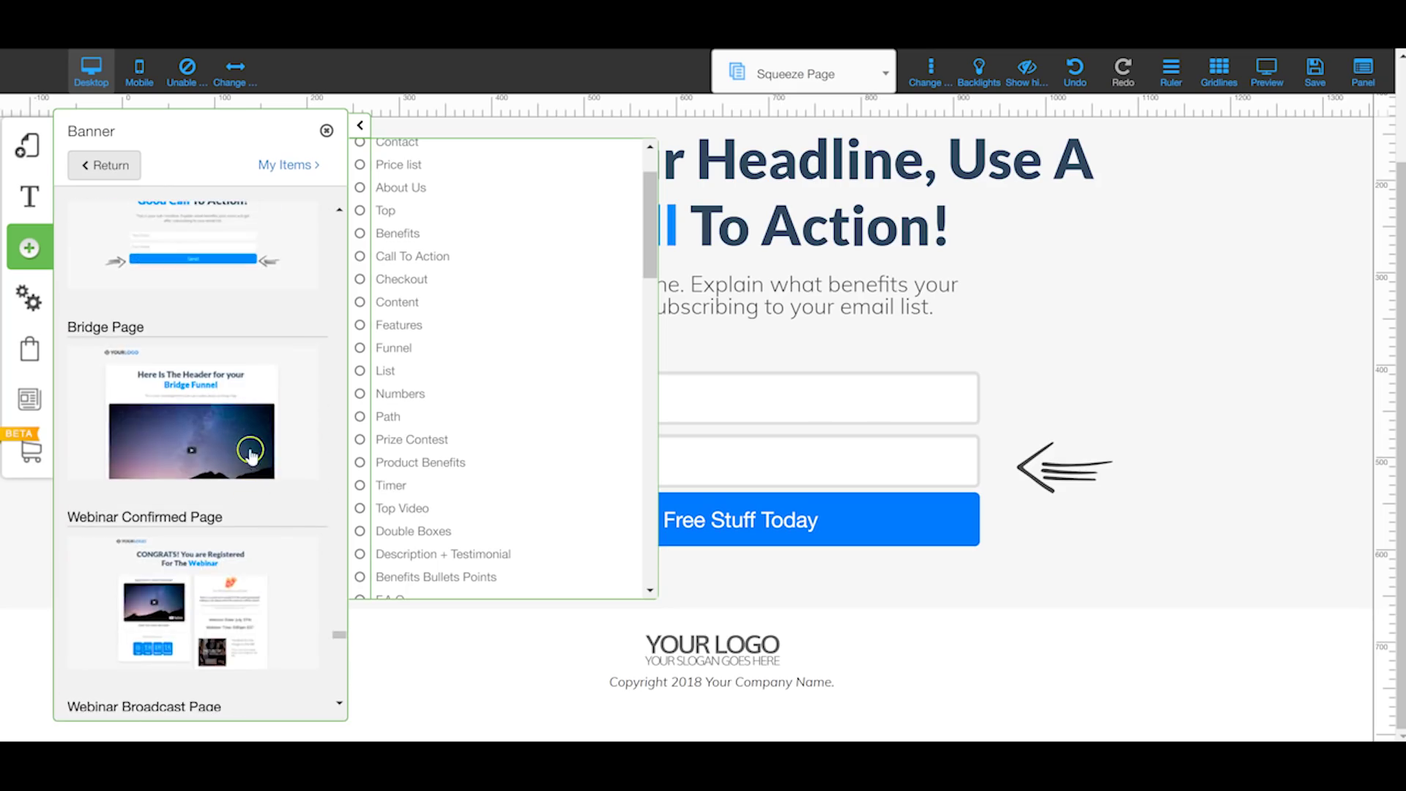
scroll(213, 396, "up", 5)
scroll(209, 381, "up", 4)
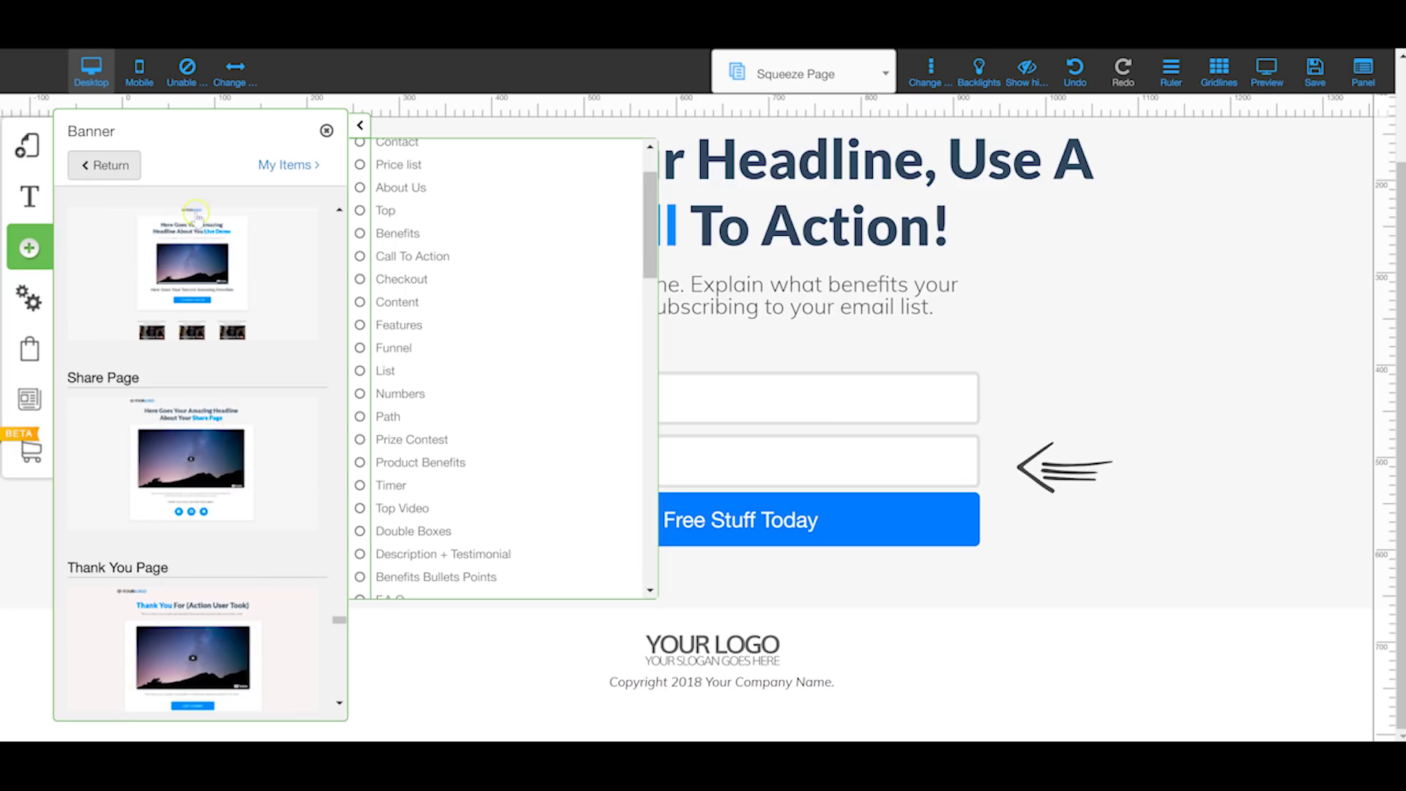
scroll(168, 352, "up", 10)
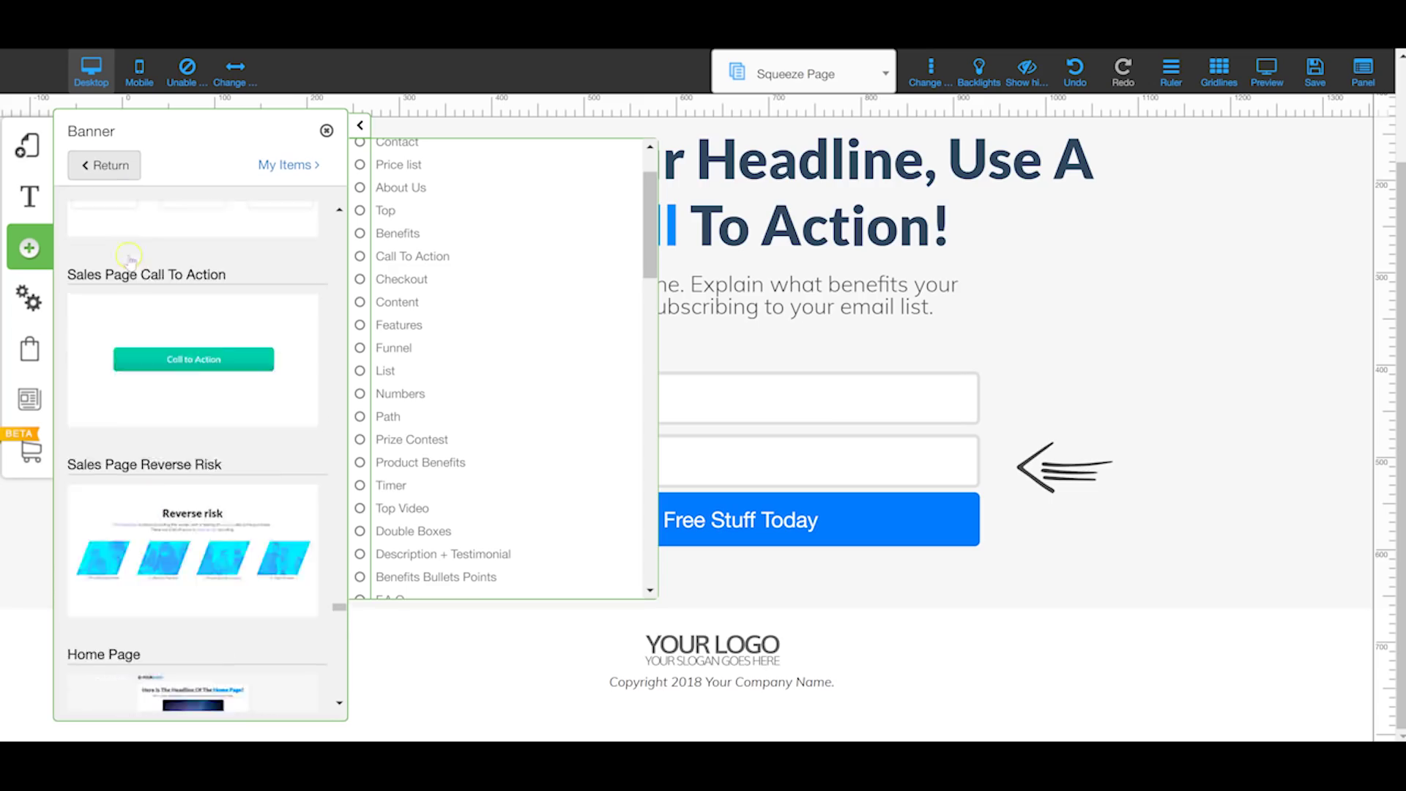
left_click(103, 166)
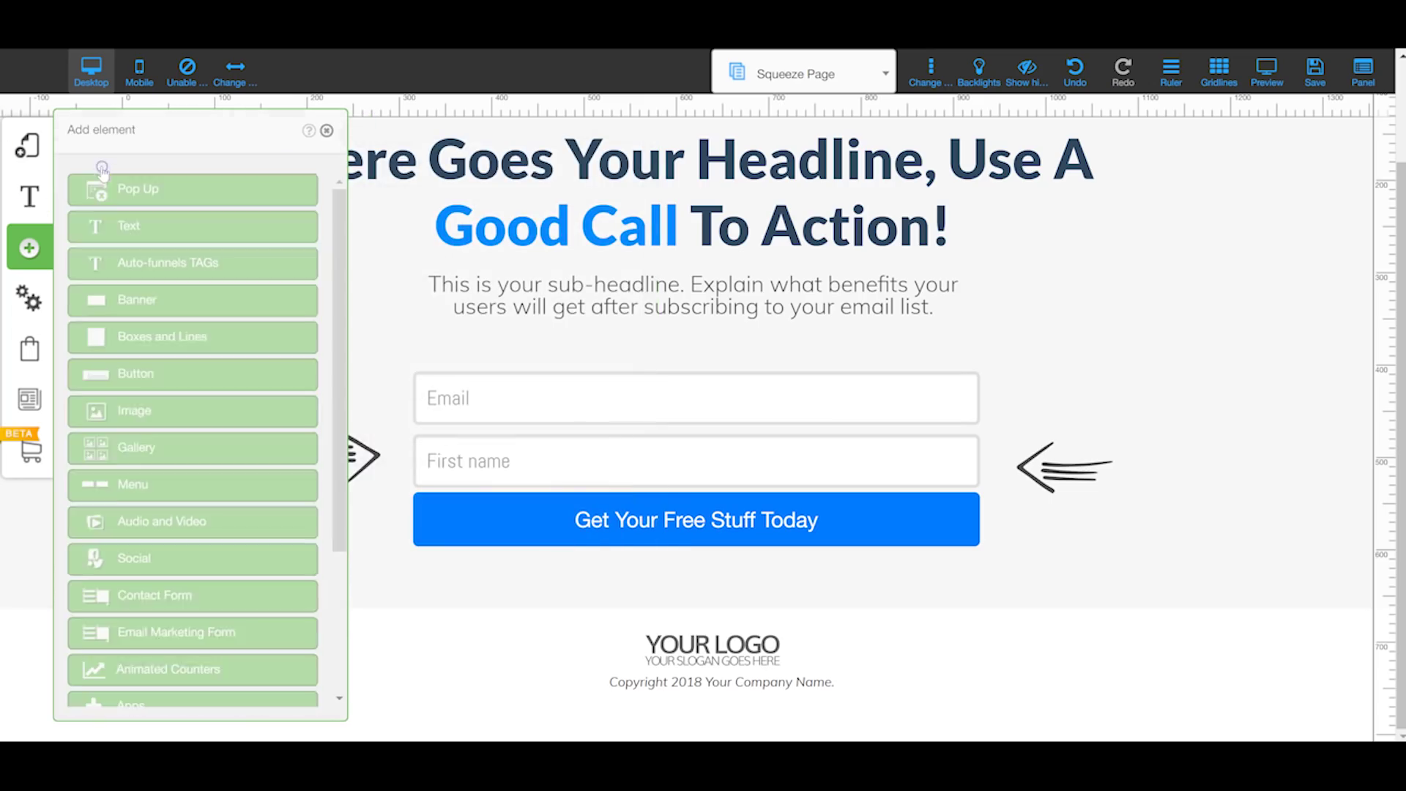
Step: Scroll Boxes and Lines through tabbed boxes and Accordion Elements (beta), then return to element types
left_click(148, 338)
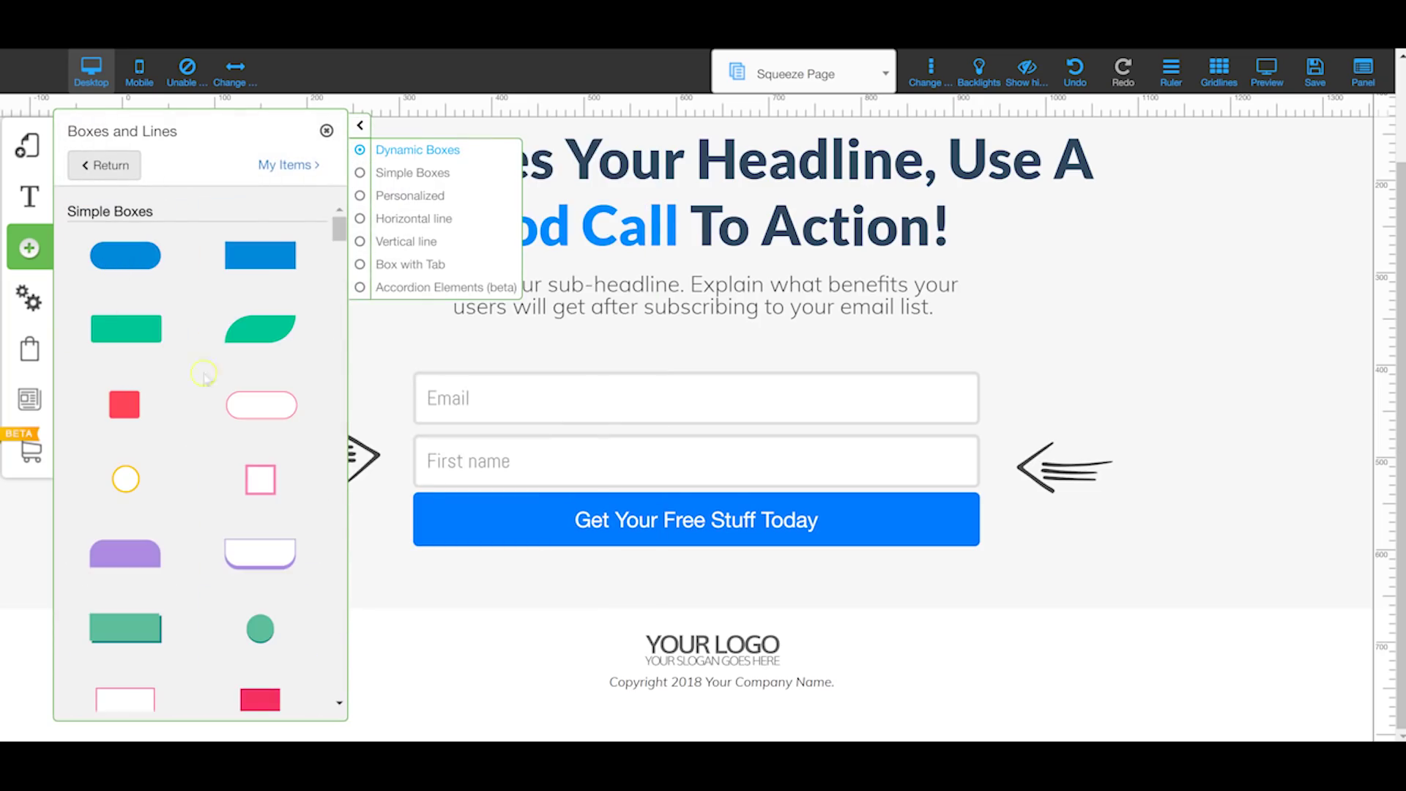
left_click_drag(336, 229, 346, 684)
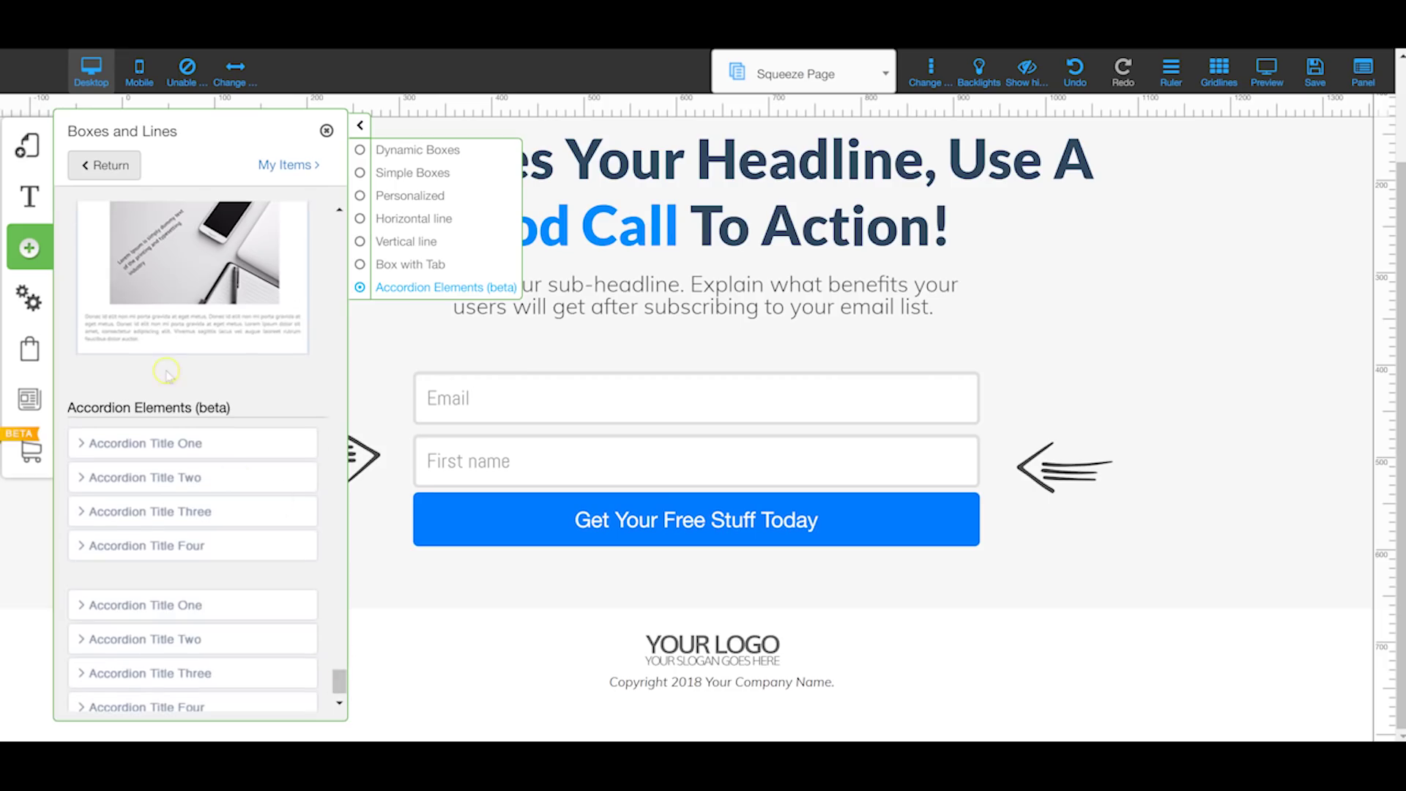
scroll(167, 374, "up", 5)
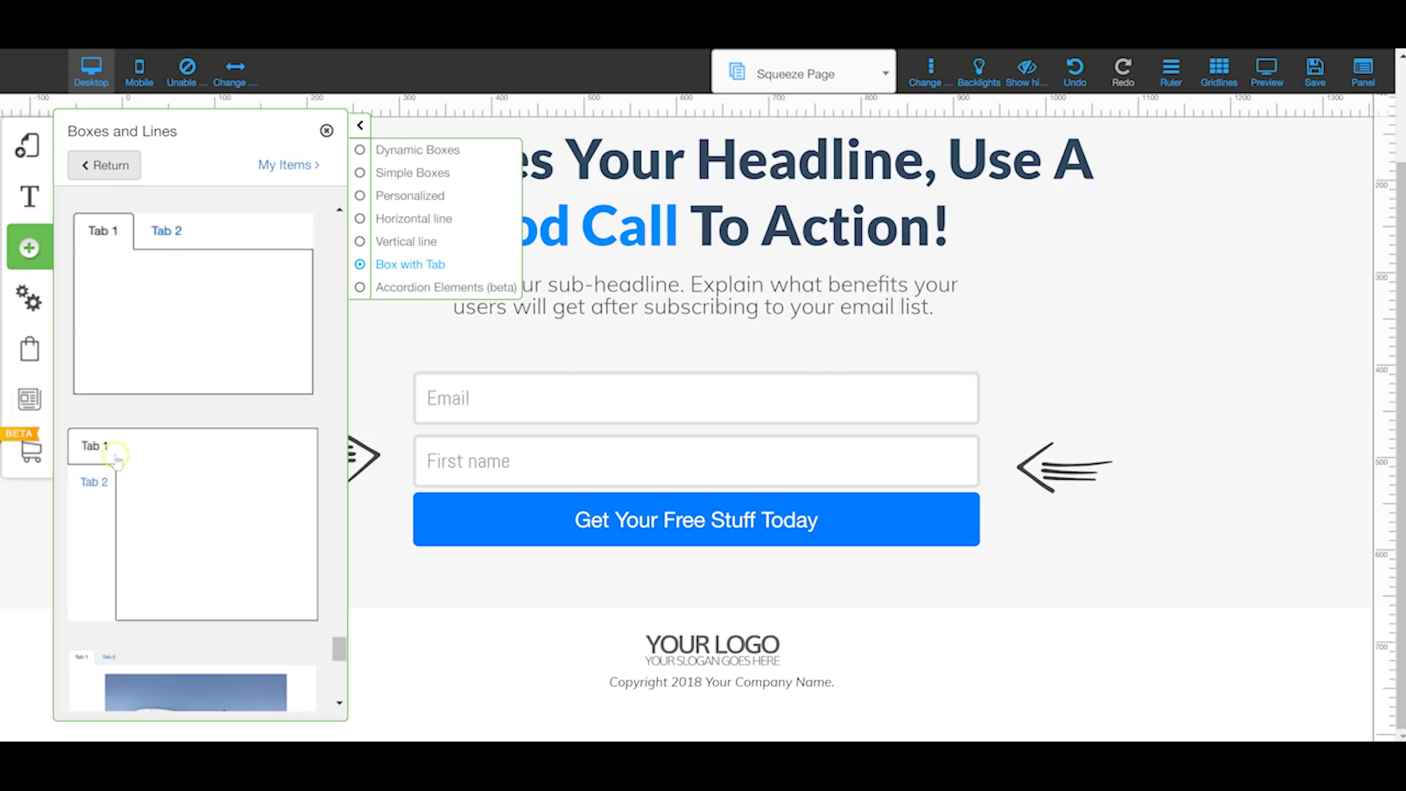
scroll(154, 372, "down", 5)
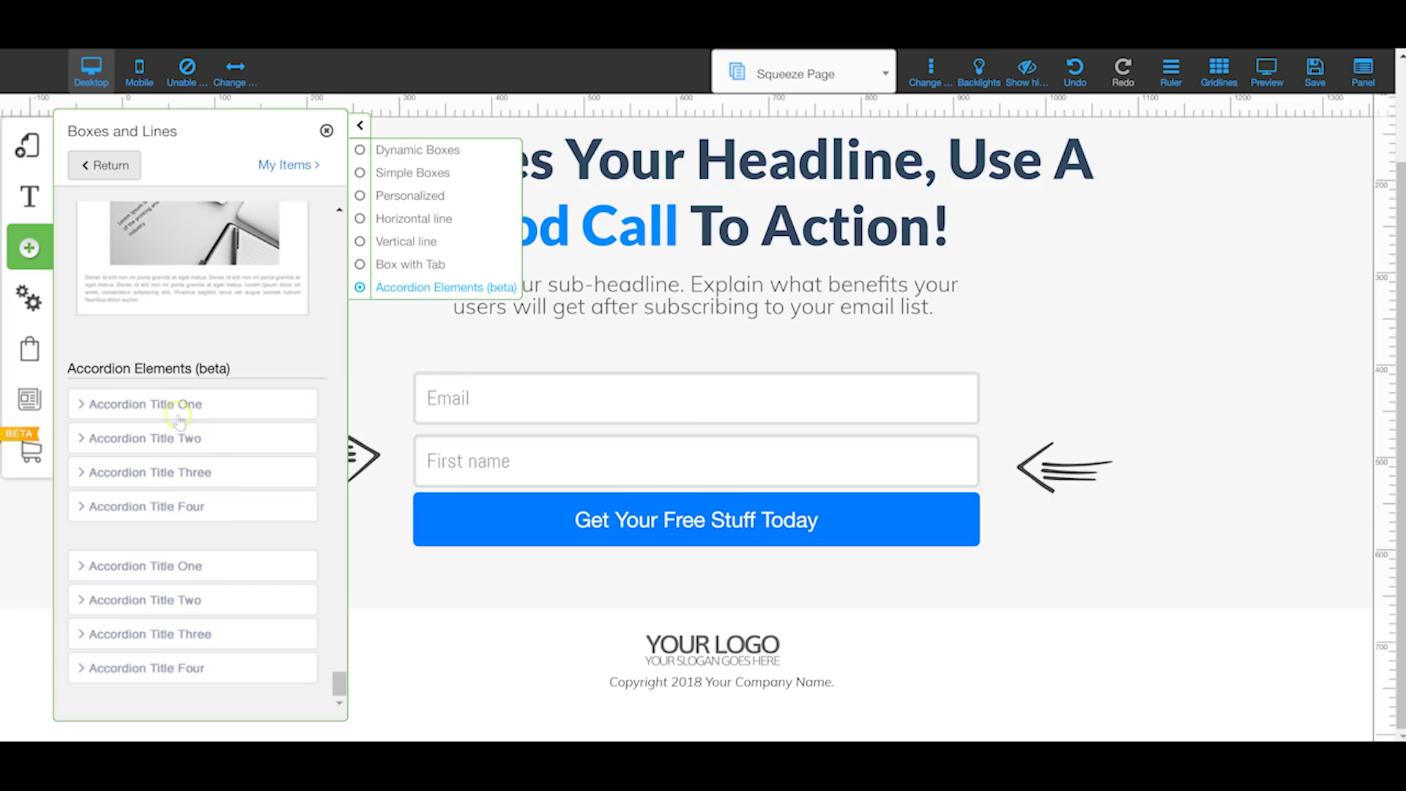
scroll(189, 355, "up", 3)
left_click(108, 165)
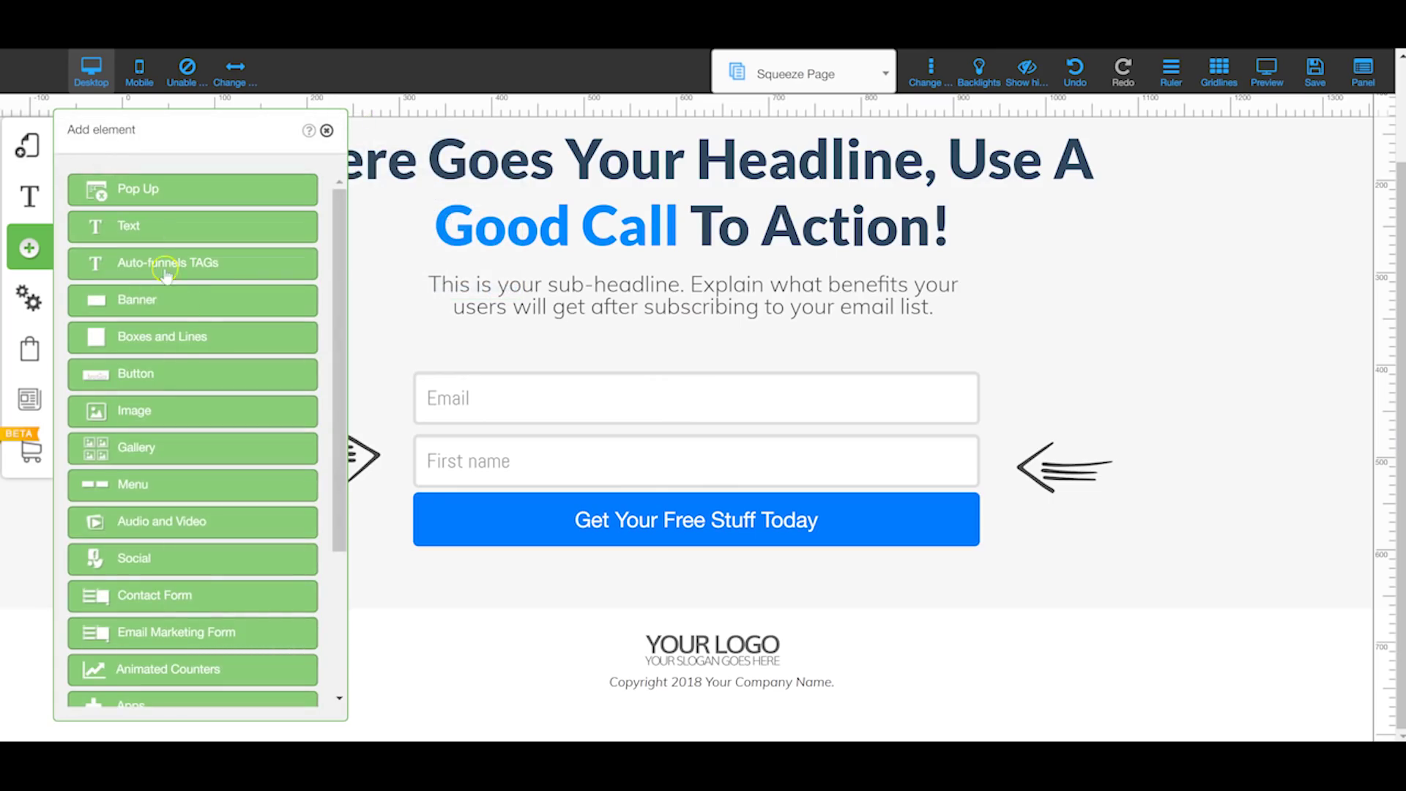
left_click(160, 375)
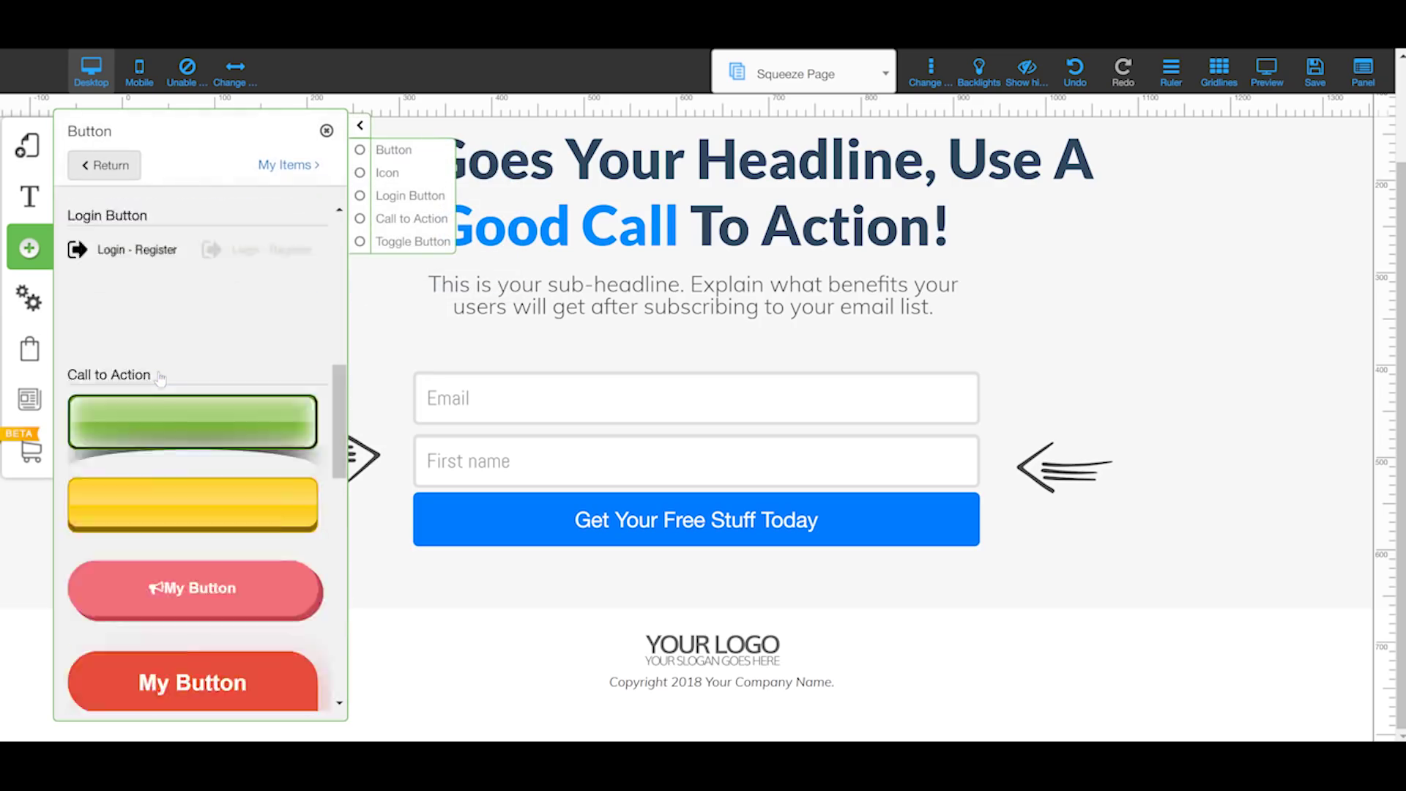
scroll(337, 329, "down", 1)
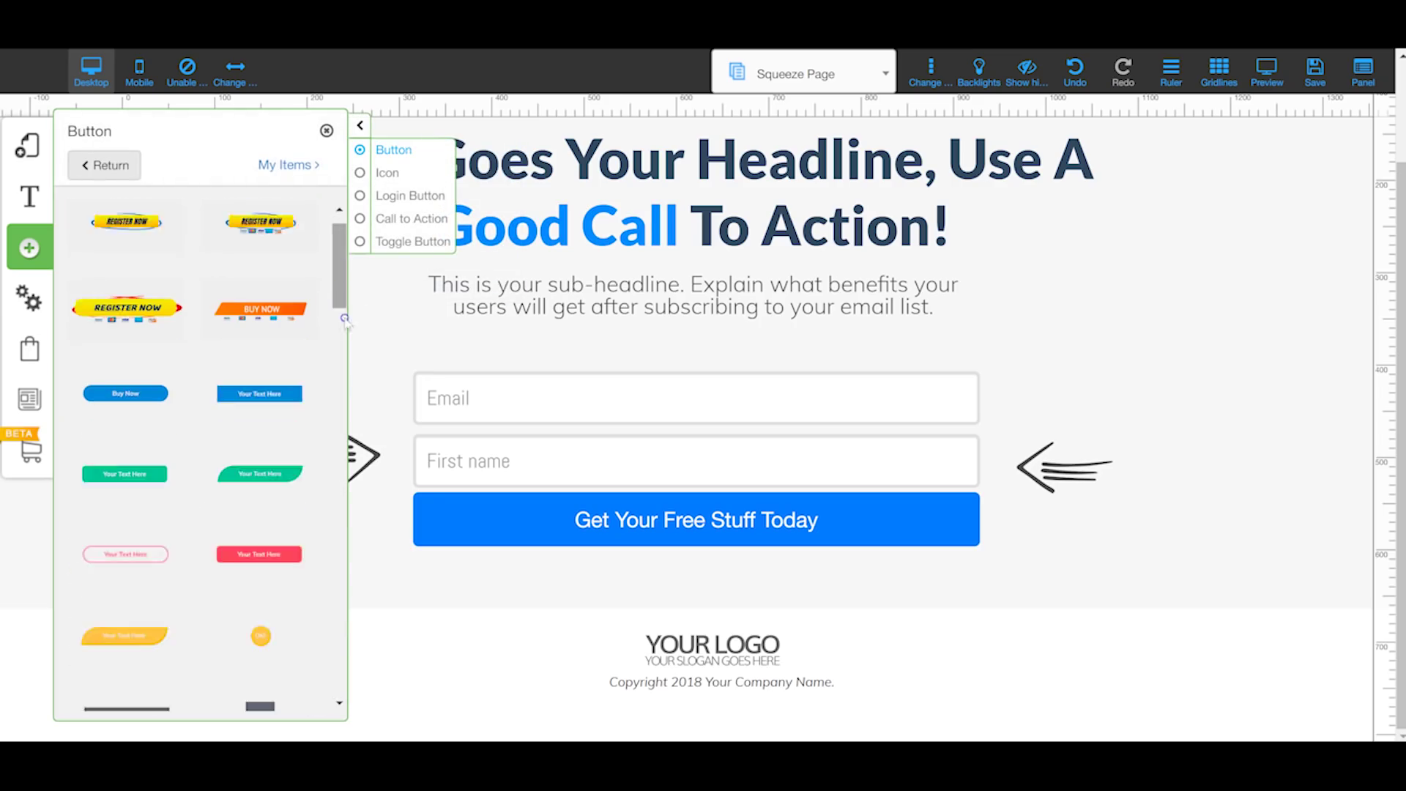
mouse_move(339, 272)
left_mouse_down()
mouse_move(336, 554)
mouse_move(305, 557)
left_mouse_up()
scroll(305, 556, "up", 5)
scroll(308, 622, "down", 10)
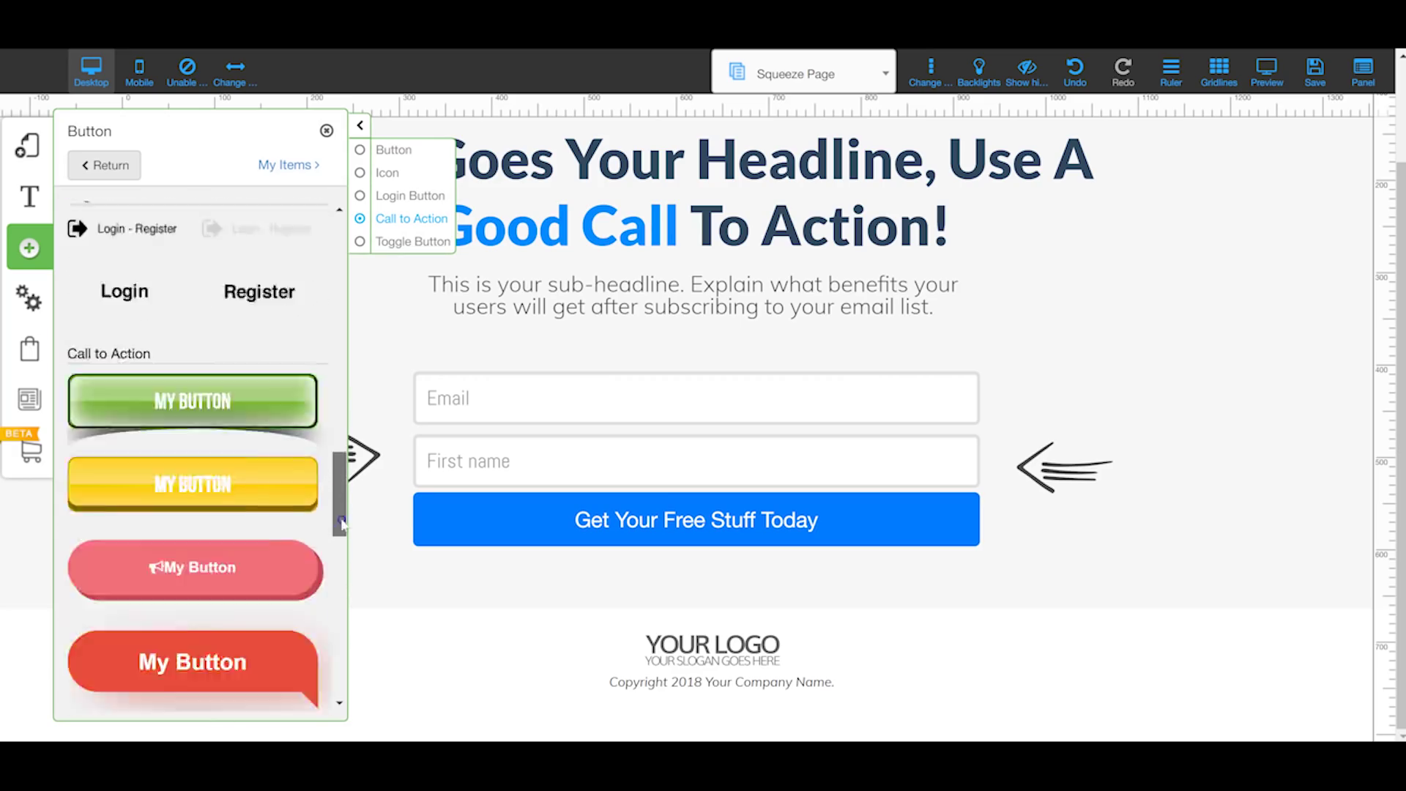
scroll(308, 660, "up", 2)
left_click(97, 161)
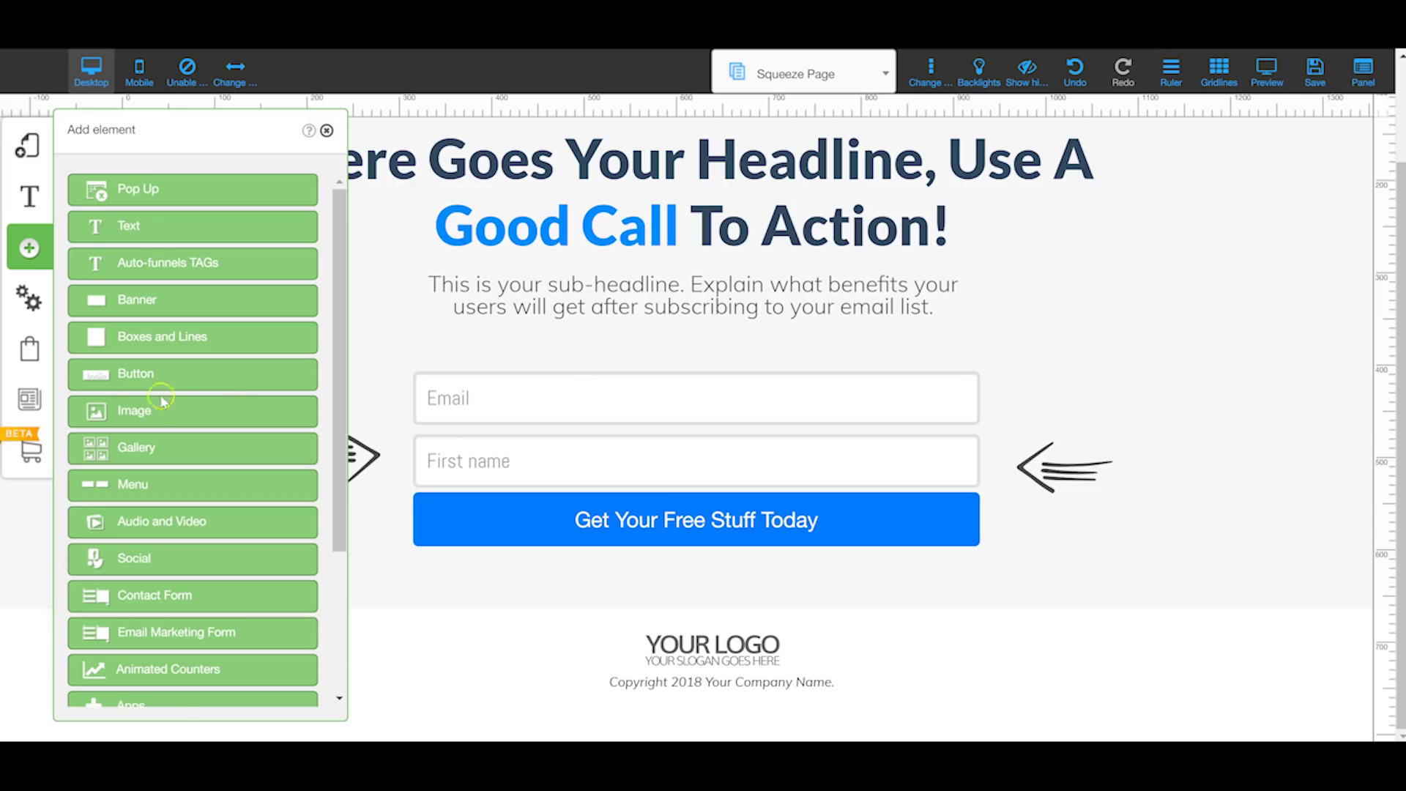
left_click(156, 415)
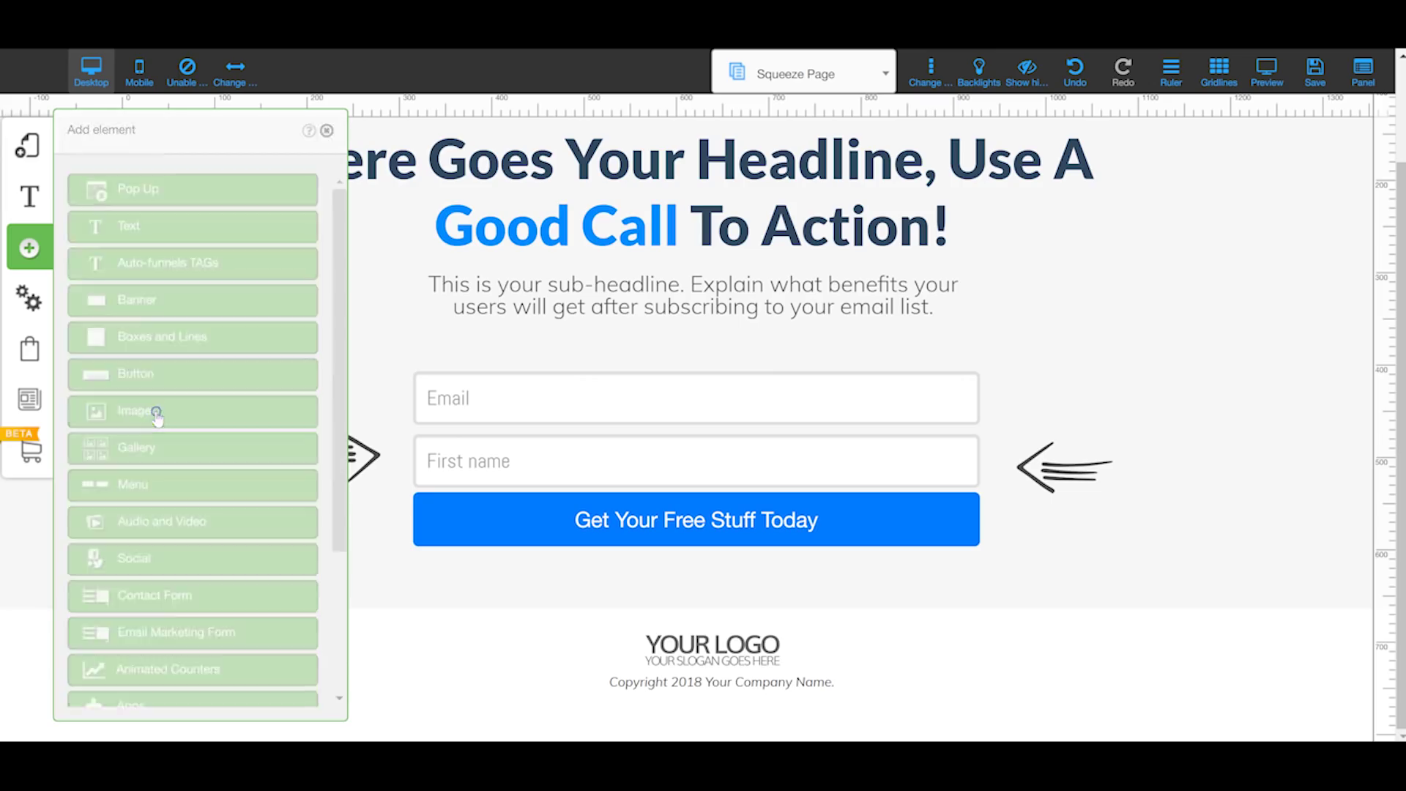
Step: Drag the Image Effect sunset photo block onto the page over the sign-up form
left_click_drag(340, 272, 333, 479)
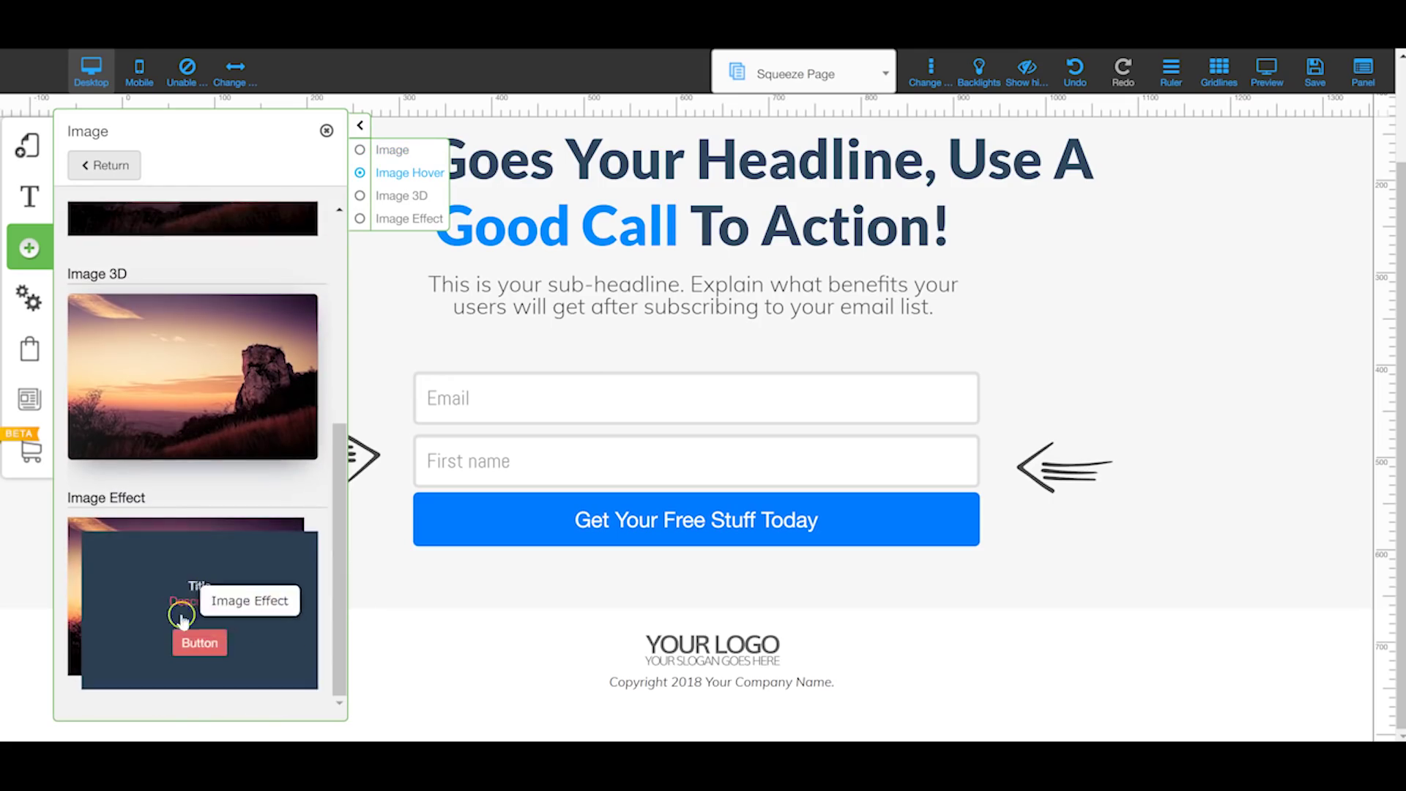
scroll(176, 410, "up", 4)
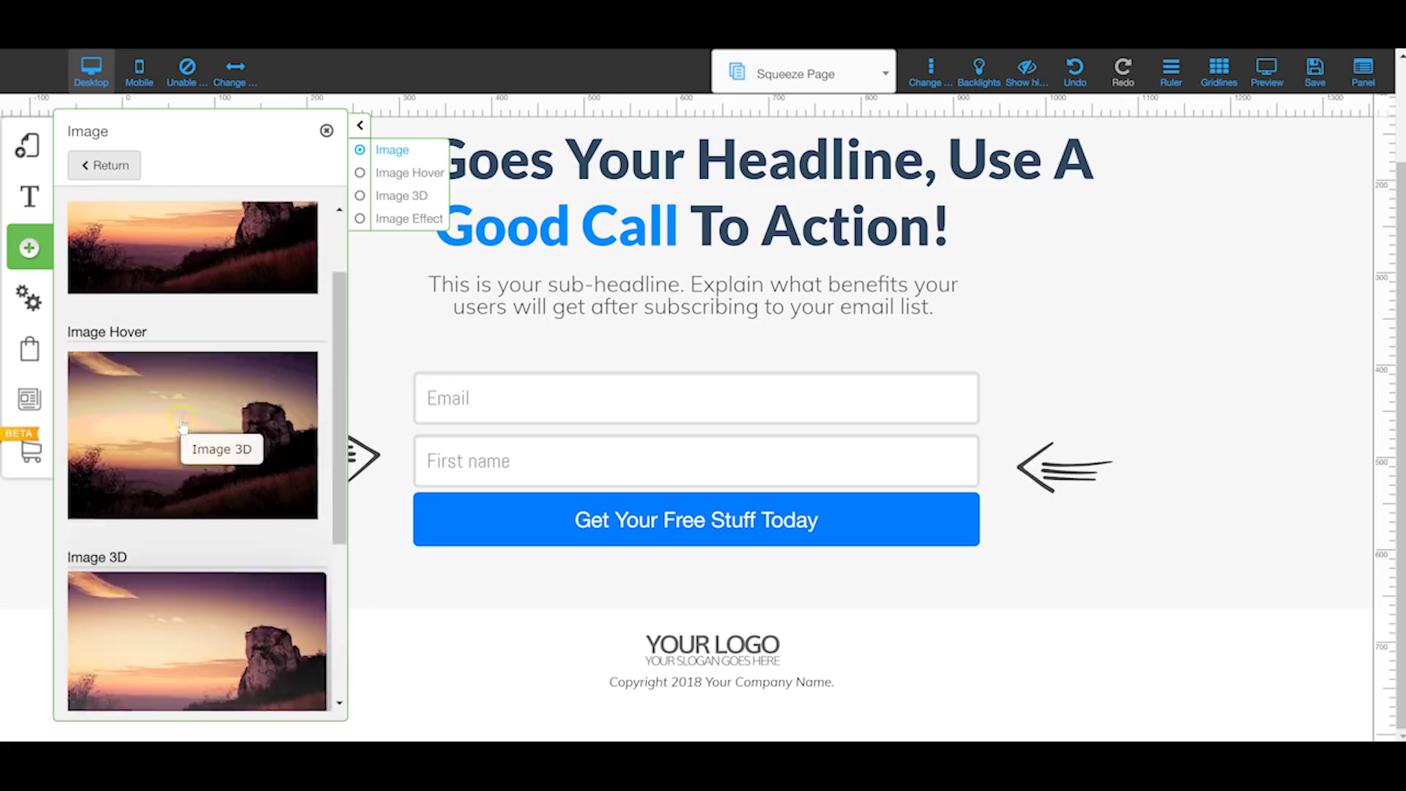
scroll(161, 447, "down", 4)
left_click_drag(185, 582, 635, 398)
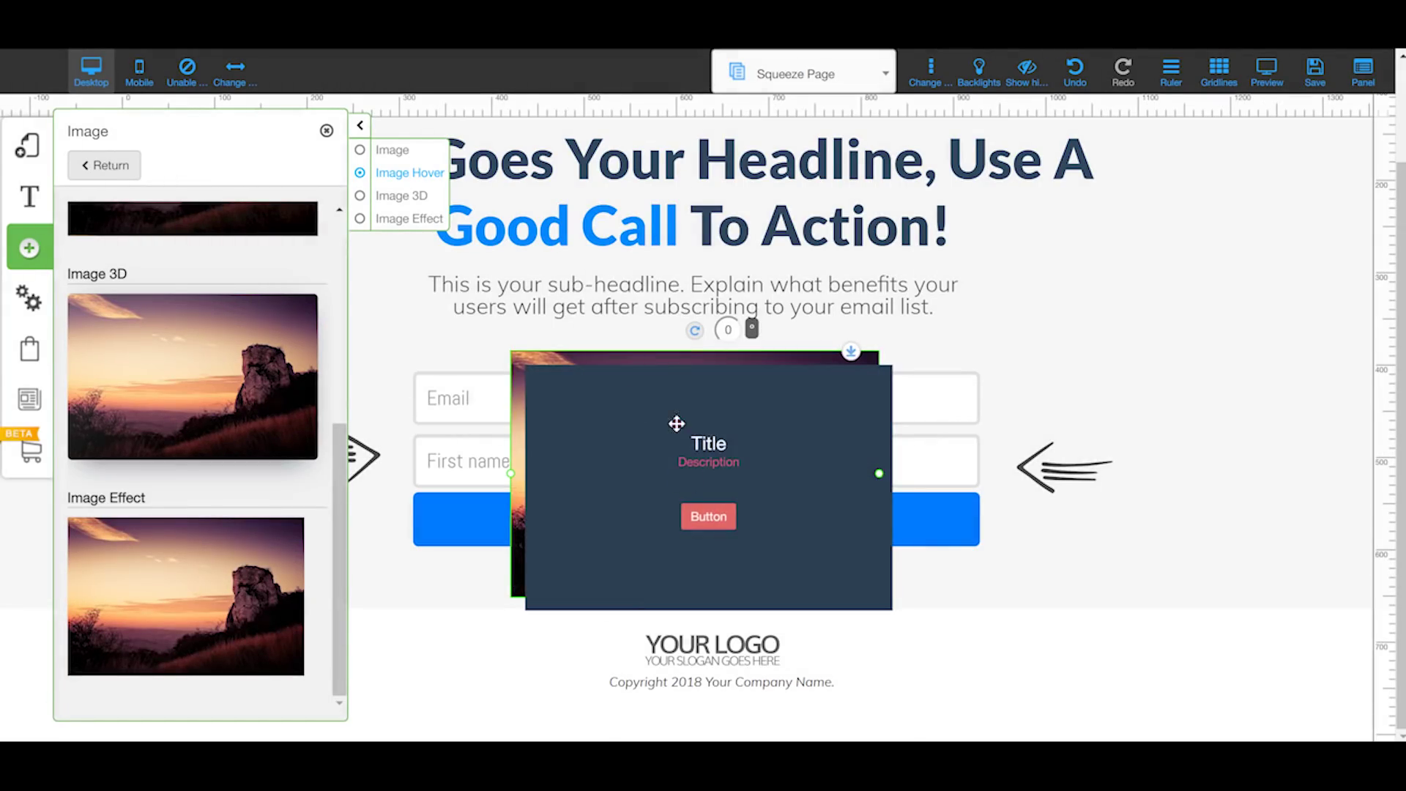
Step: Browse the image block's Effects choices, close without changes, and return to element types
left_click(678, 427)
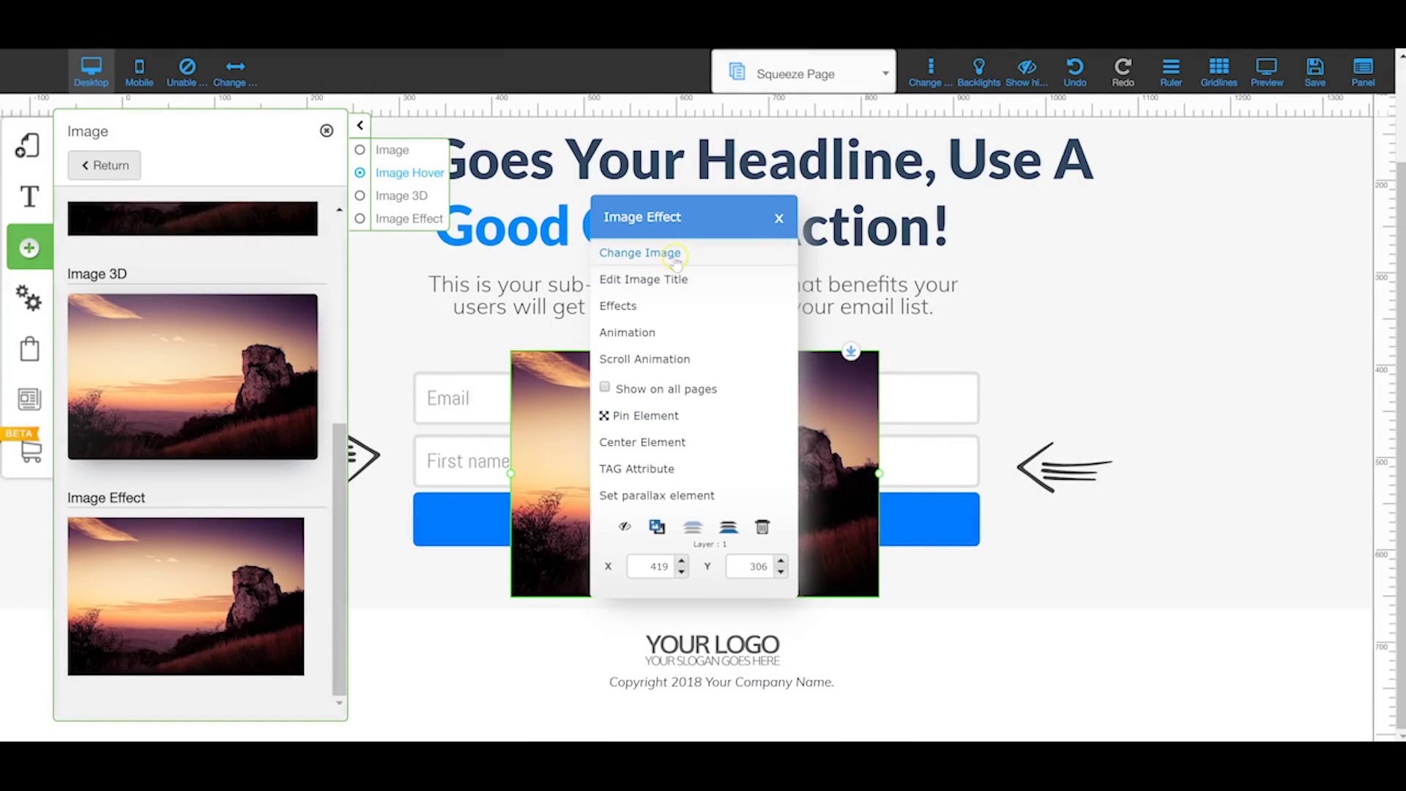
left_click(648, 306)
left_click(396, 275)
scroll(393, 323, "down", 10)
scroll(399, 308, "up", 10)
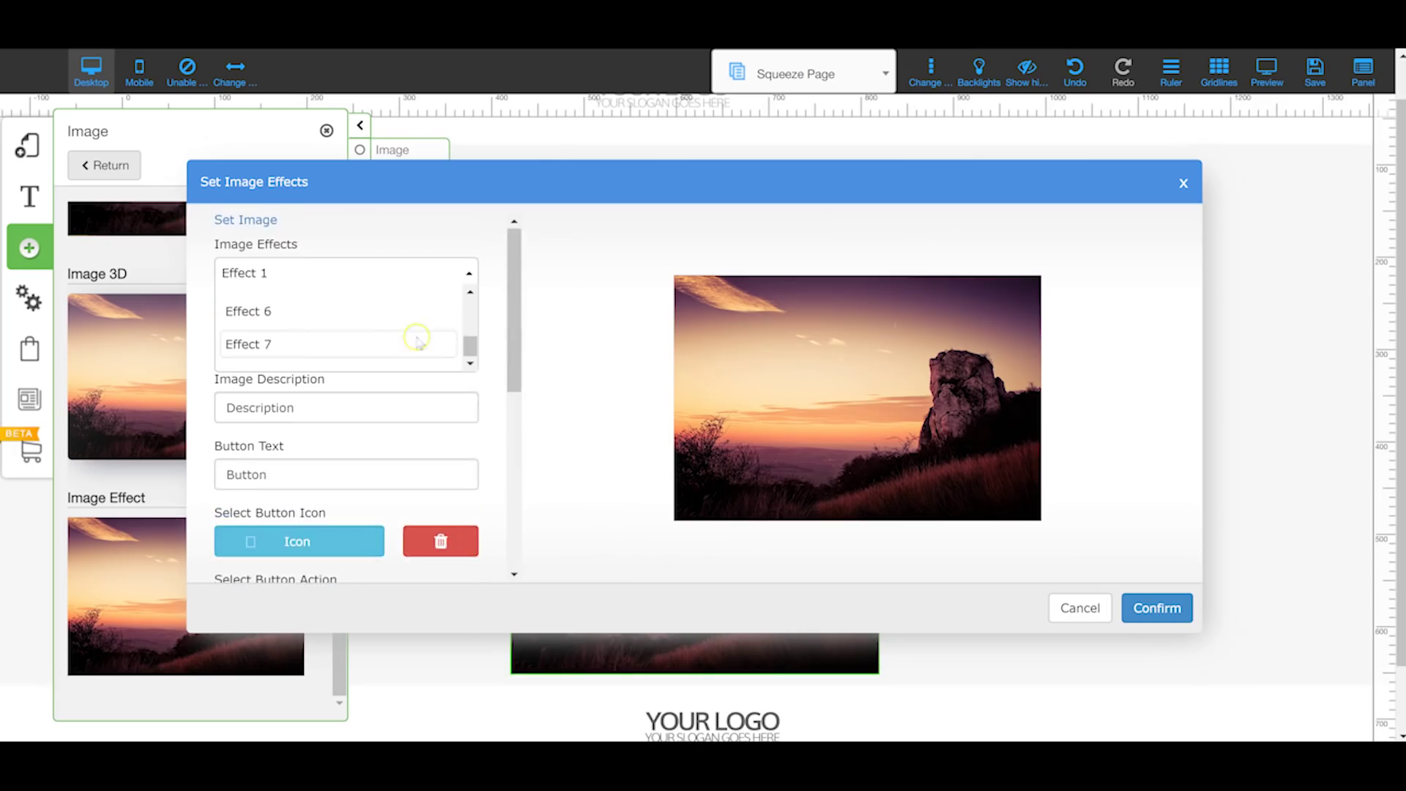
scroll(402, 293, "down", 2)
scroll(392, 284, "up", 5)
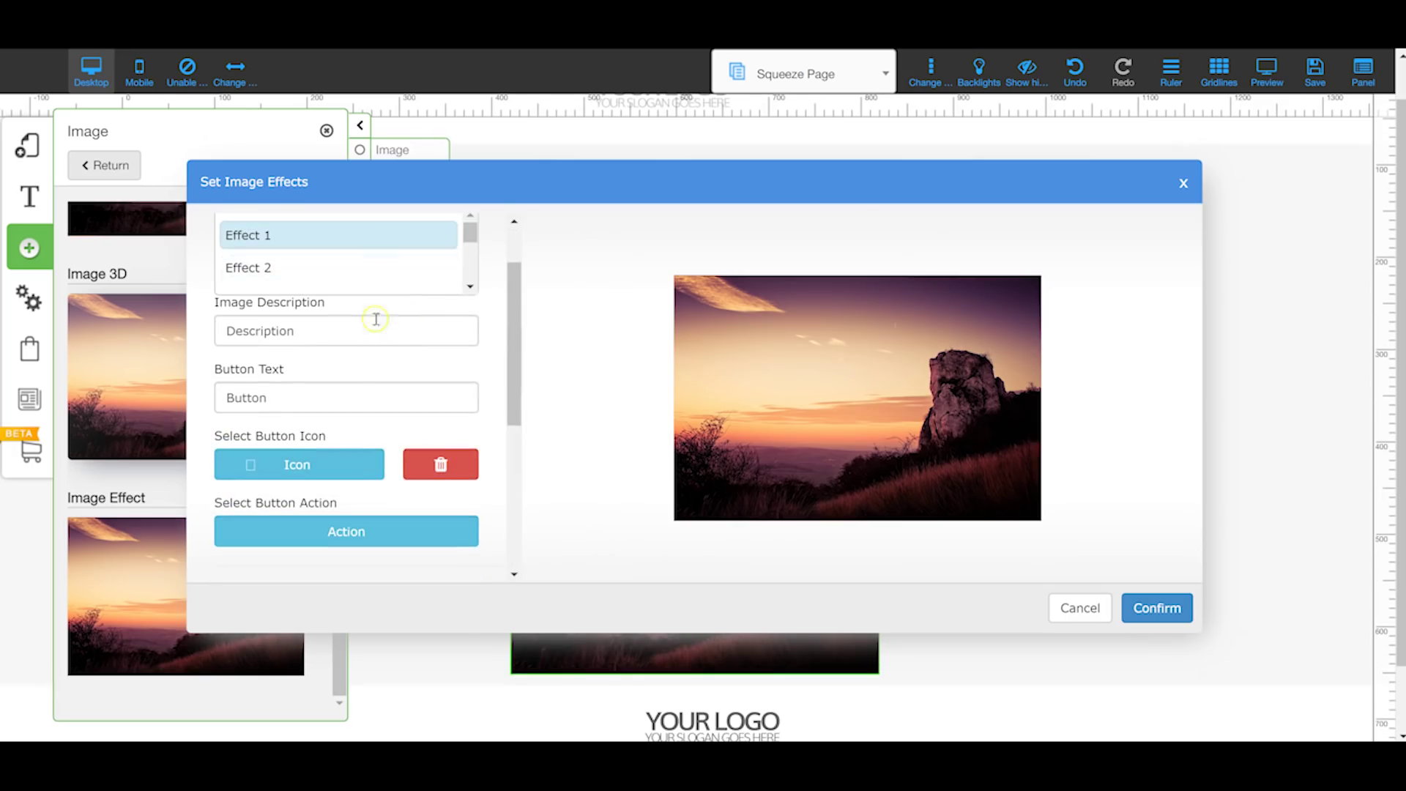
left_click(1181, 185)
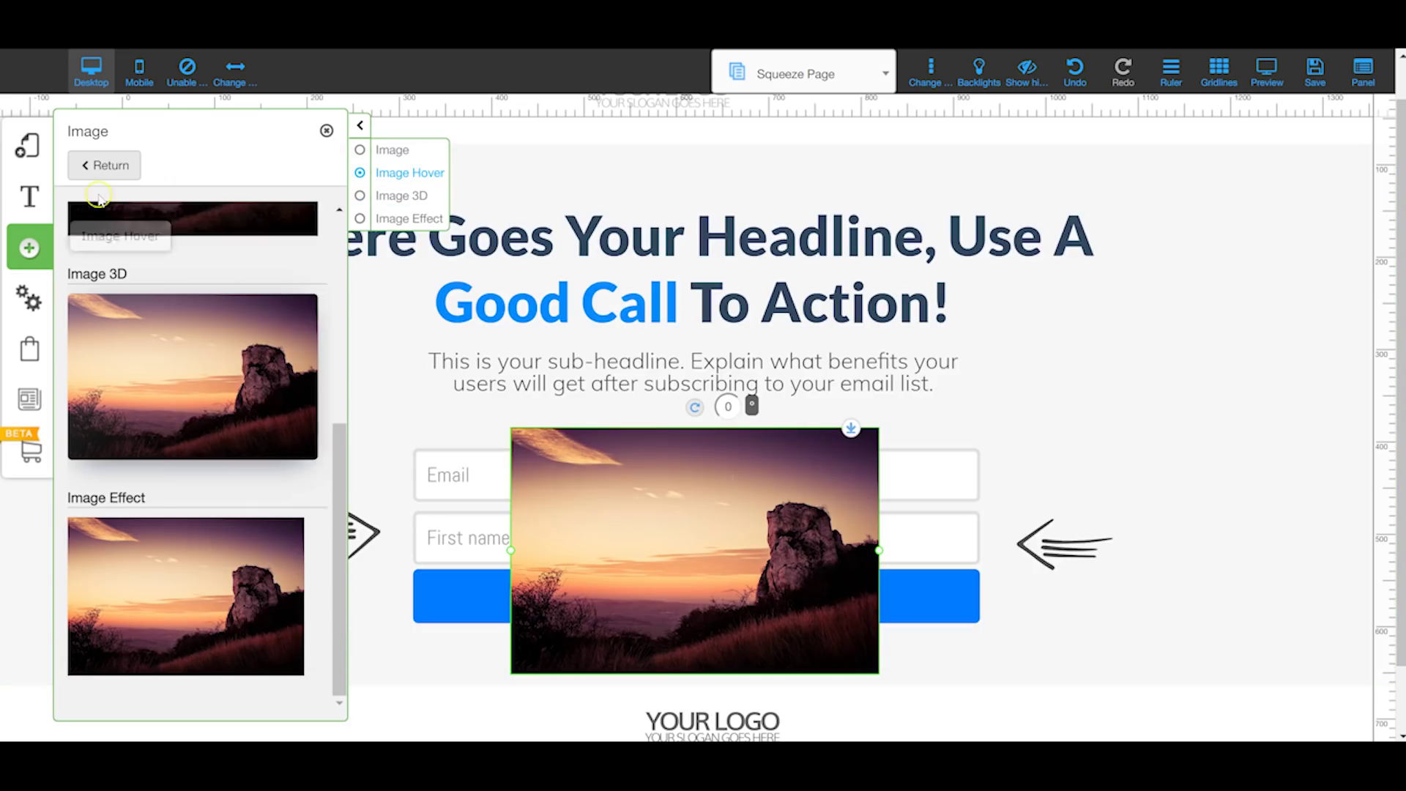
left_click(48, 237)
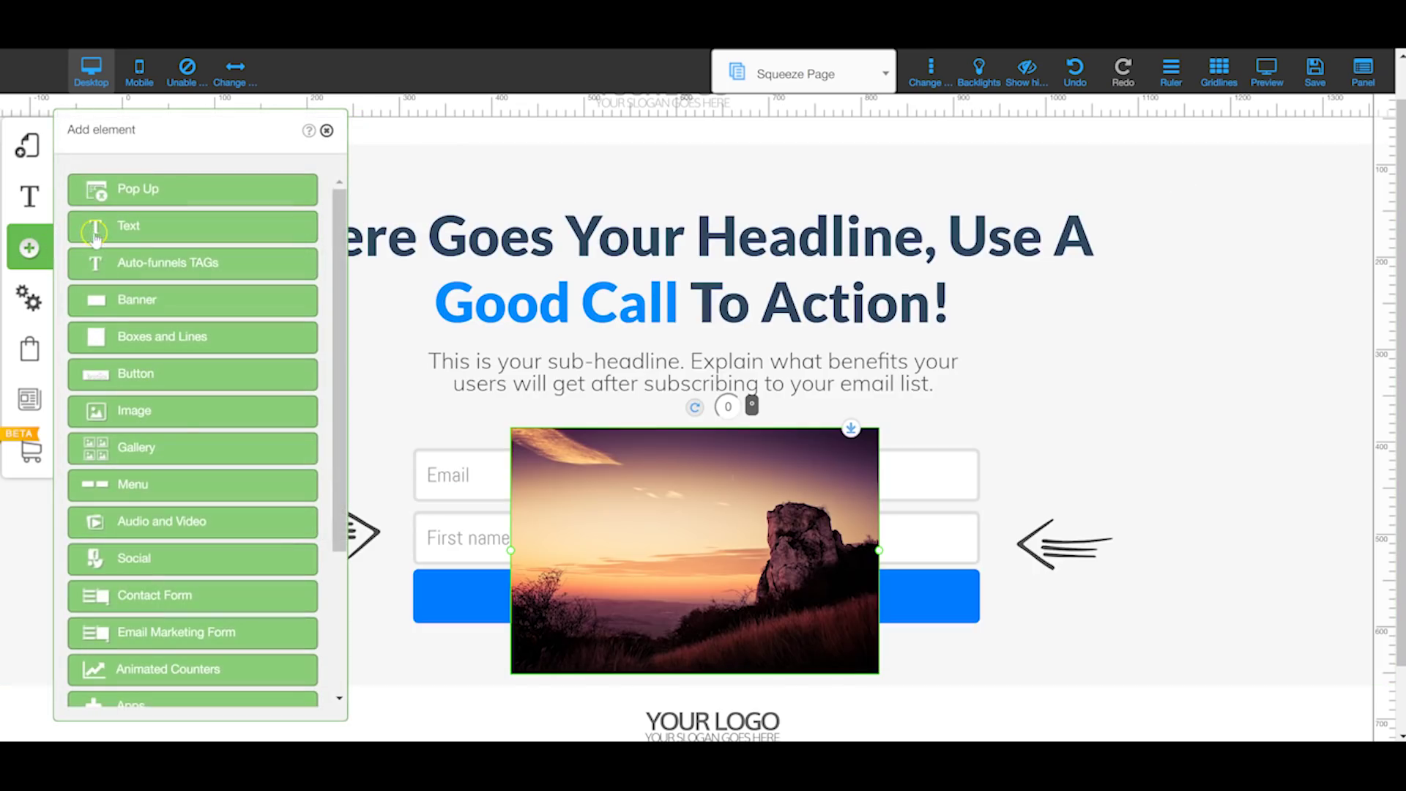
scroll(185, 399, "down", 2)
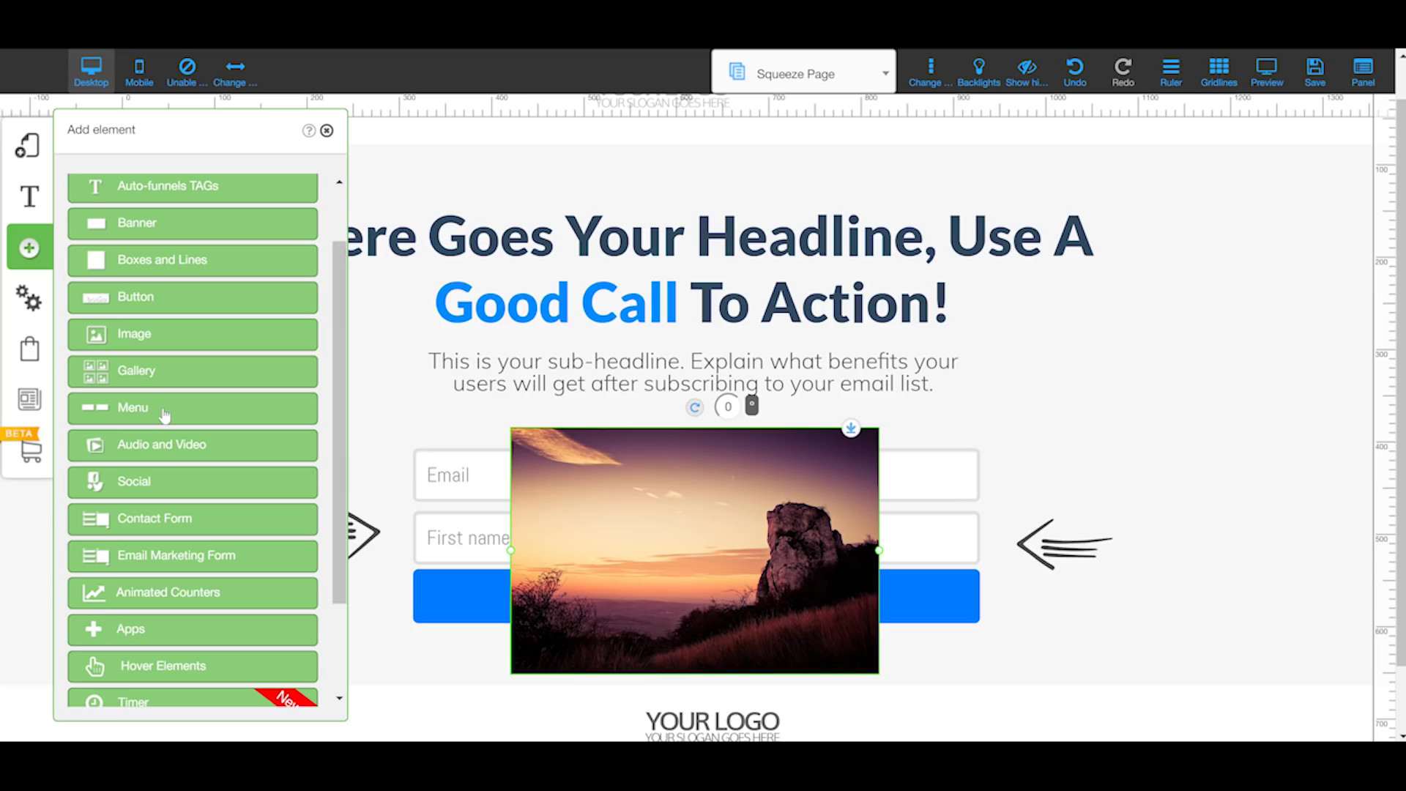
left_click(189, 446)
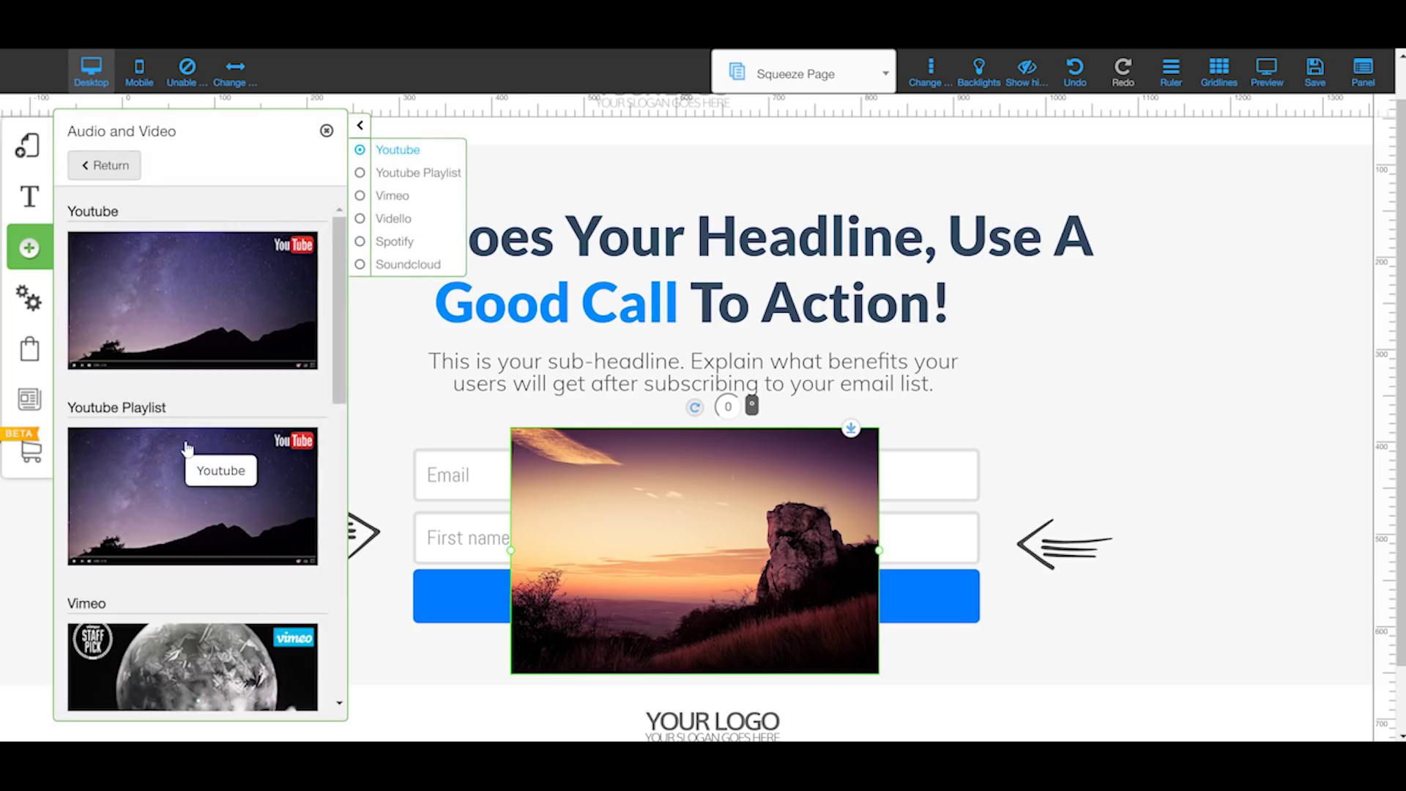
scroll(186, 449, "down", 7)
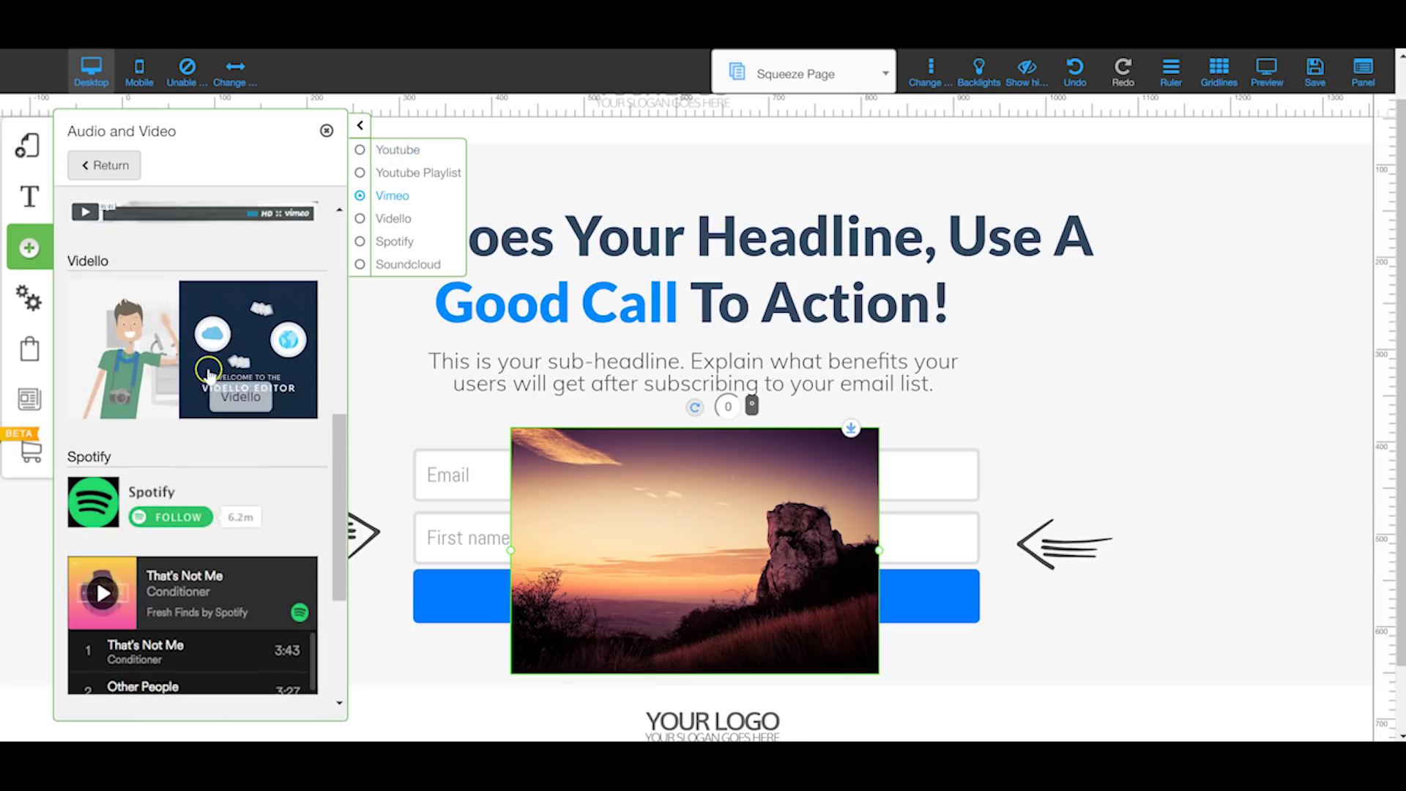
scroll(208, 369, "down", 4)
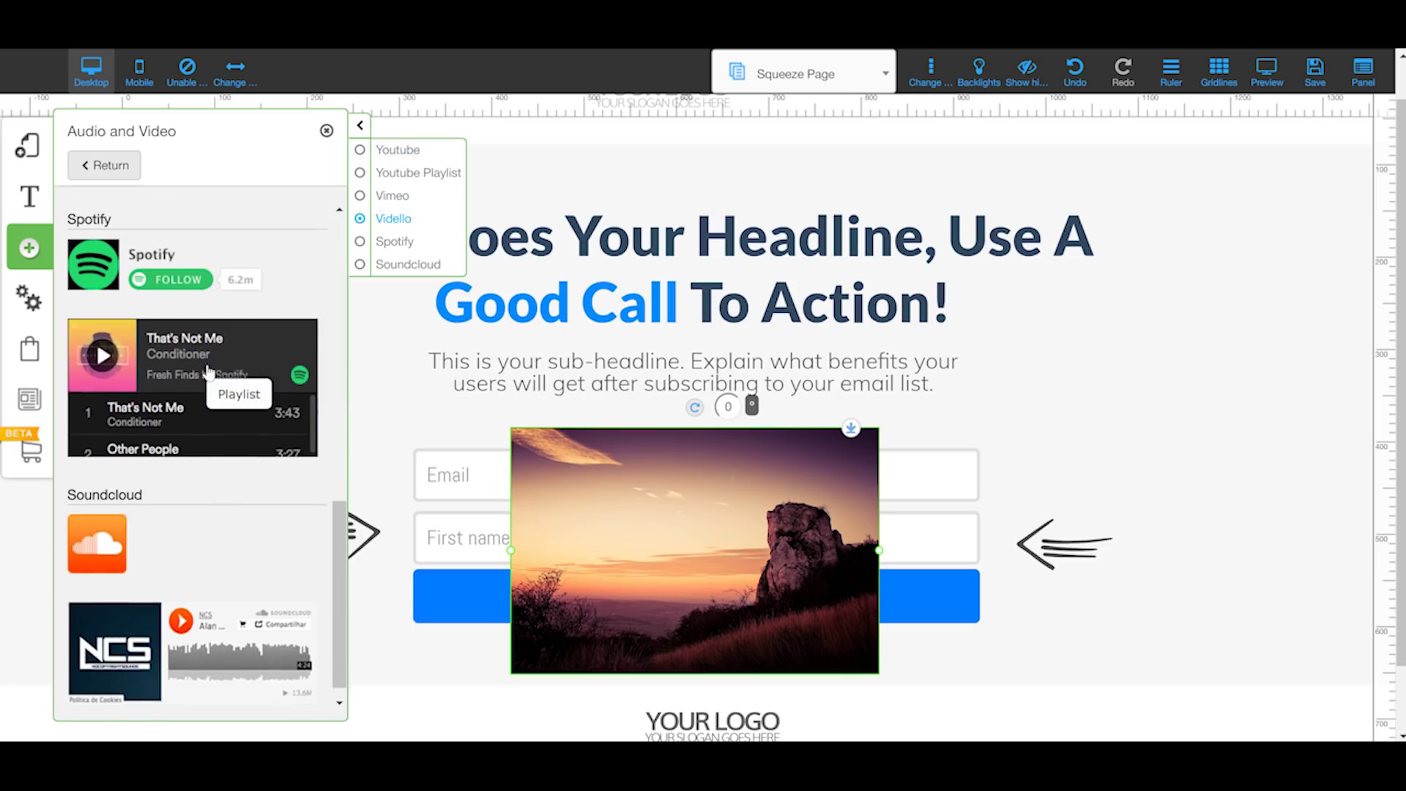
left_click(36, 246)
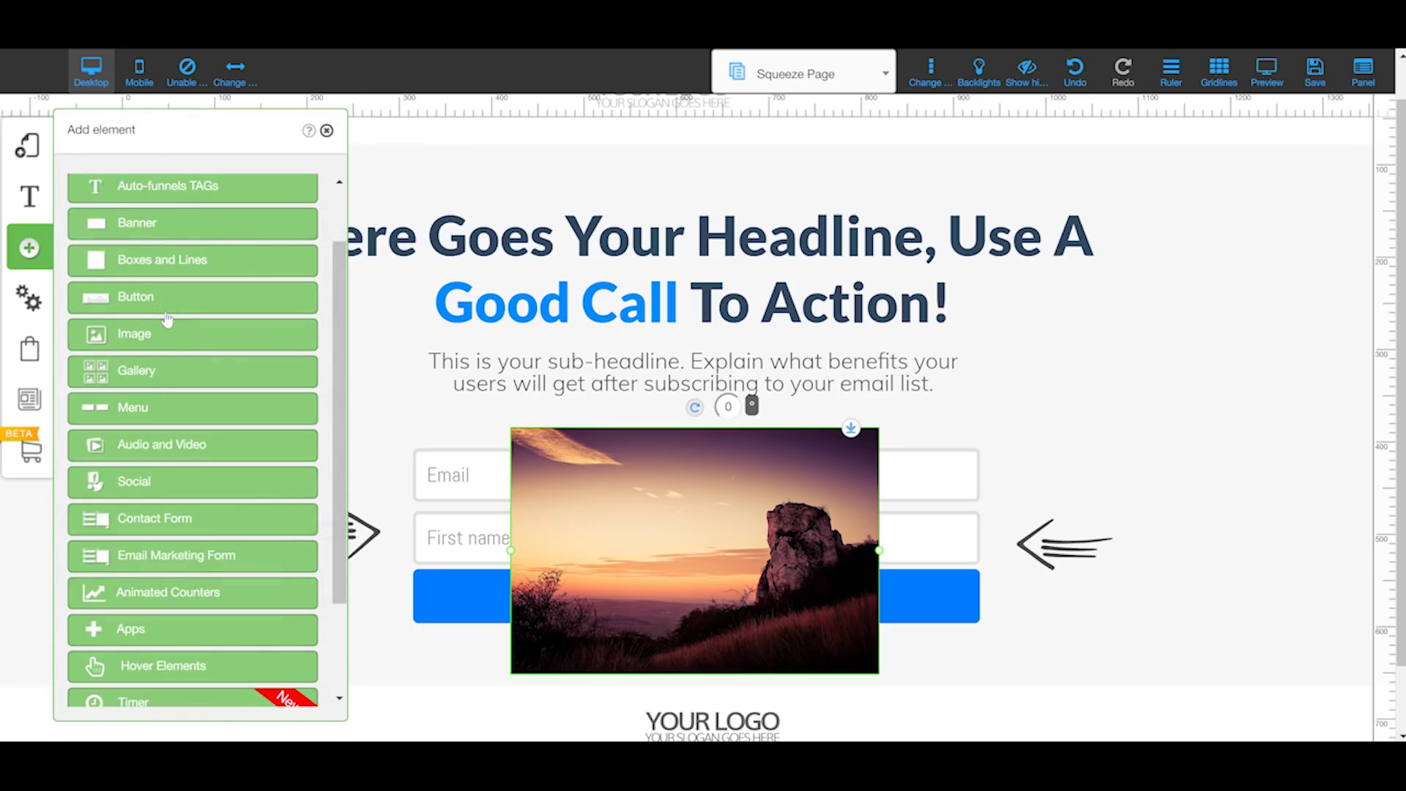
left_click(128, 542)
left_click(146, 621)
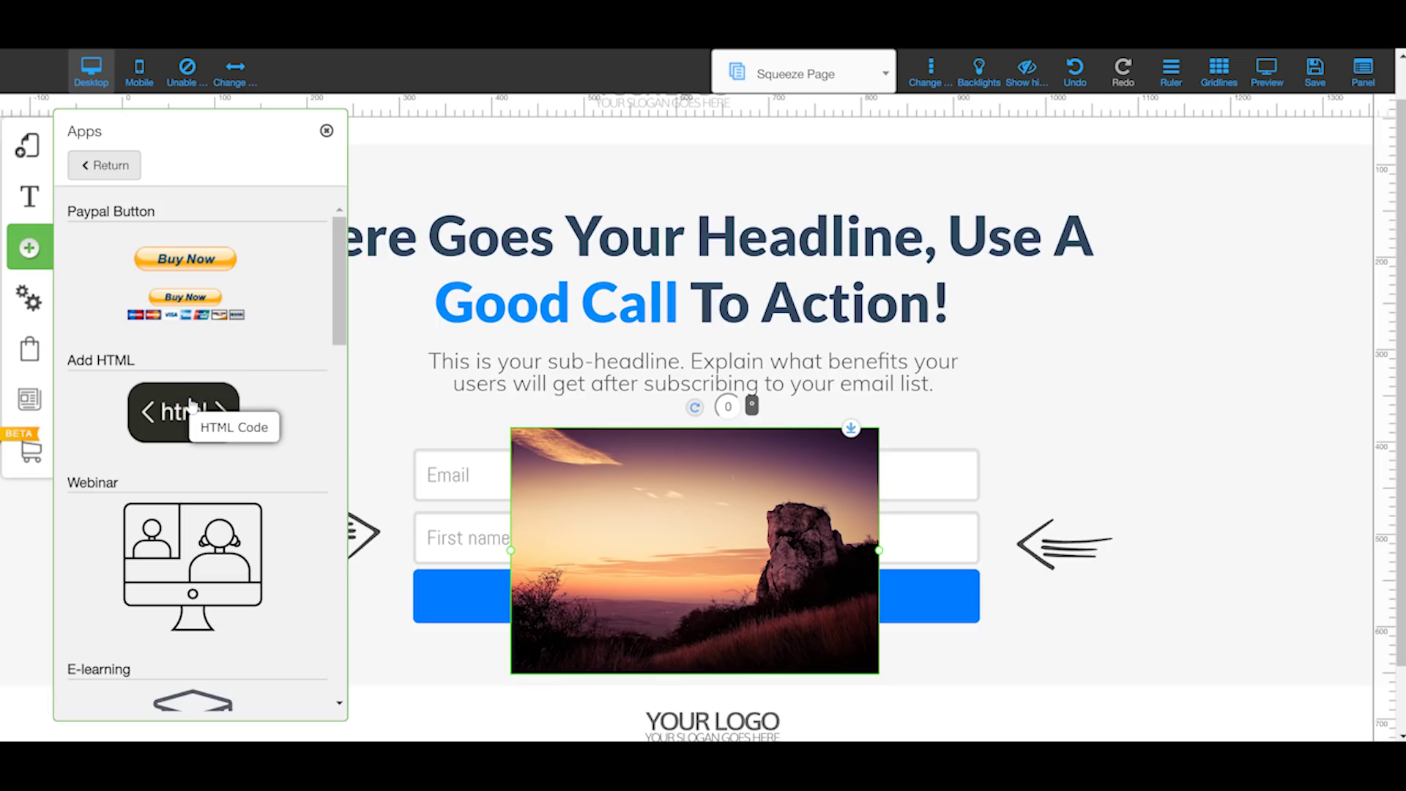
left_click(195, 401)
left_click(182, 424)
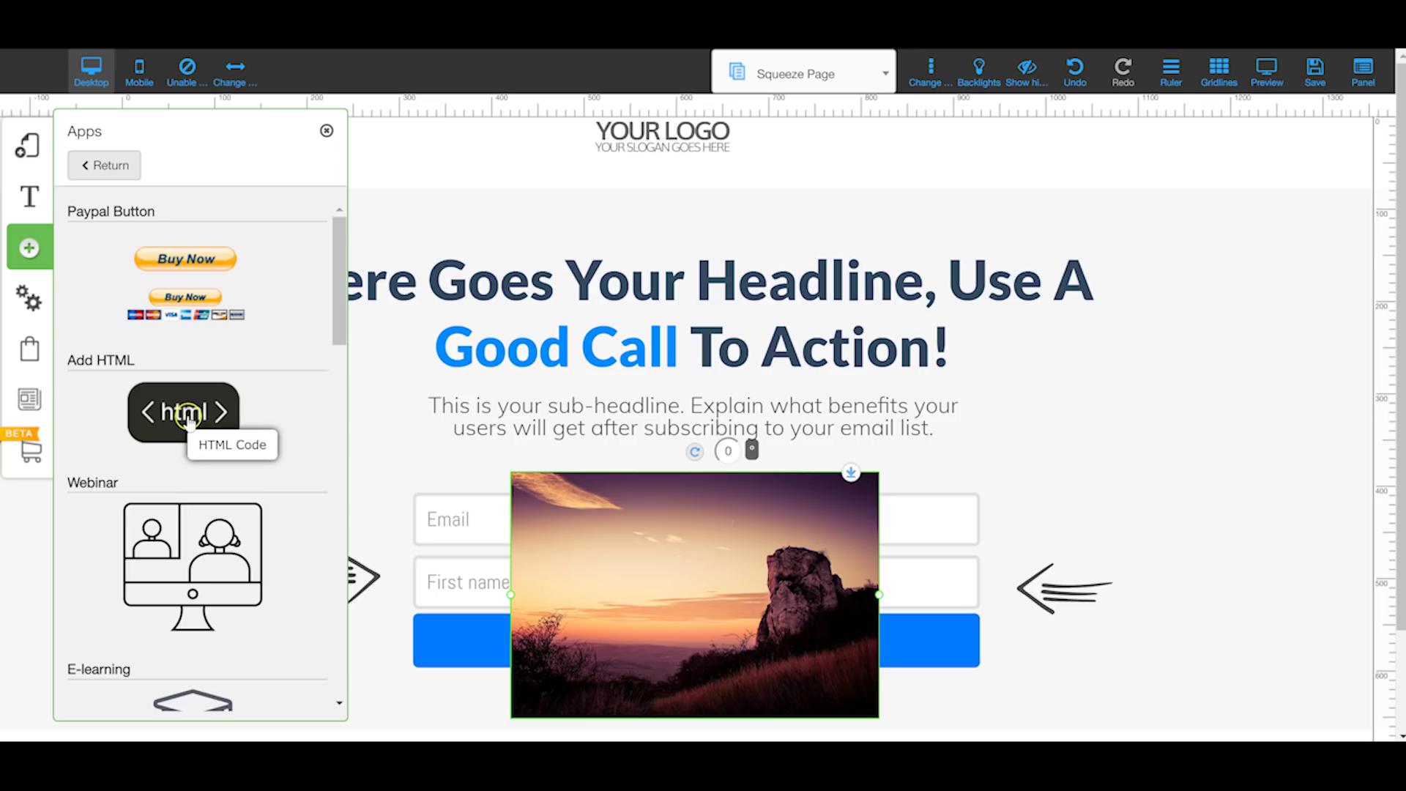
left_click(173, 394)
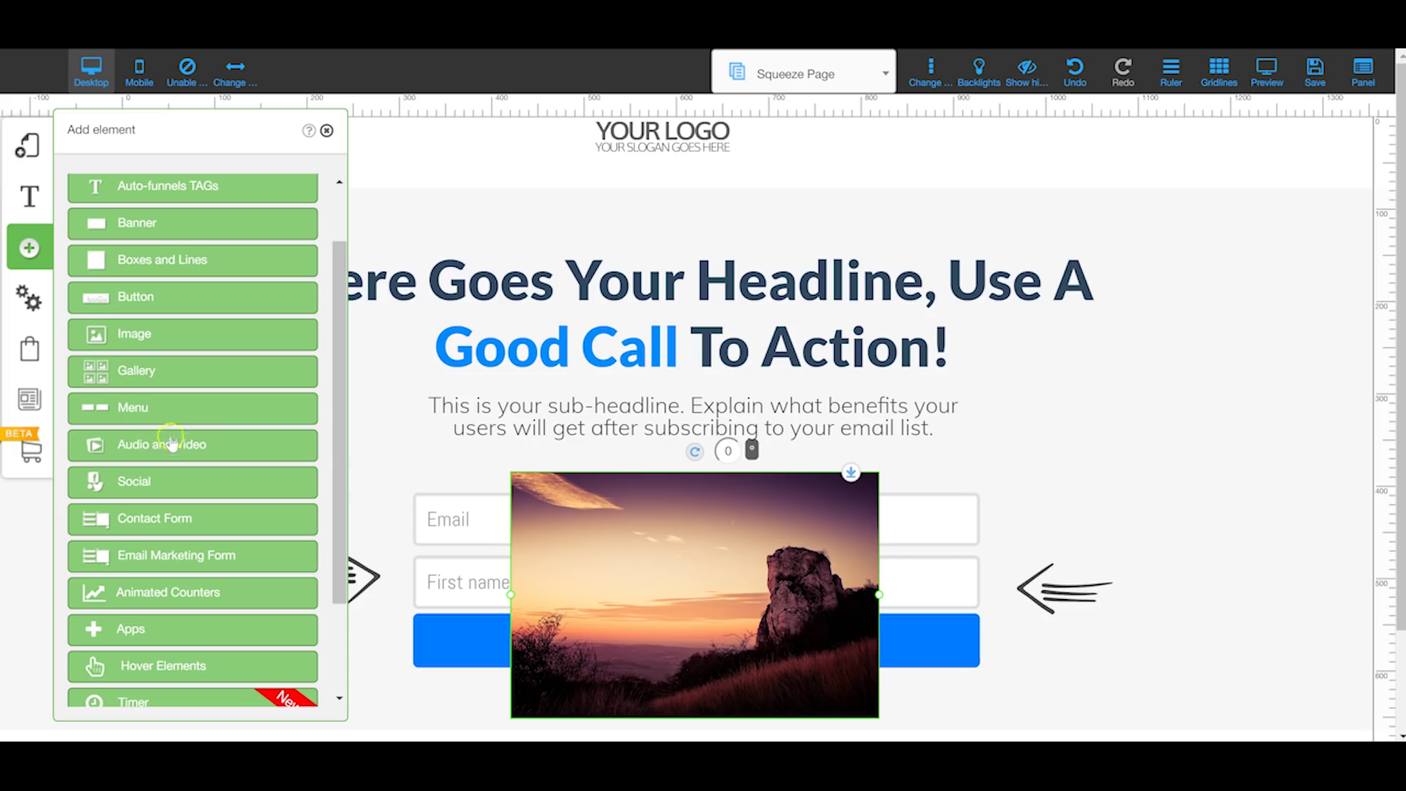
left_click(139, 481)
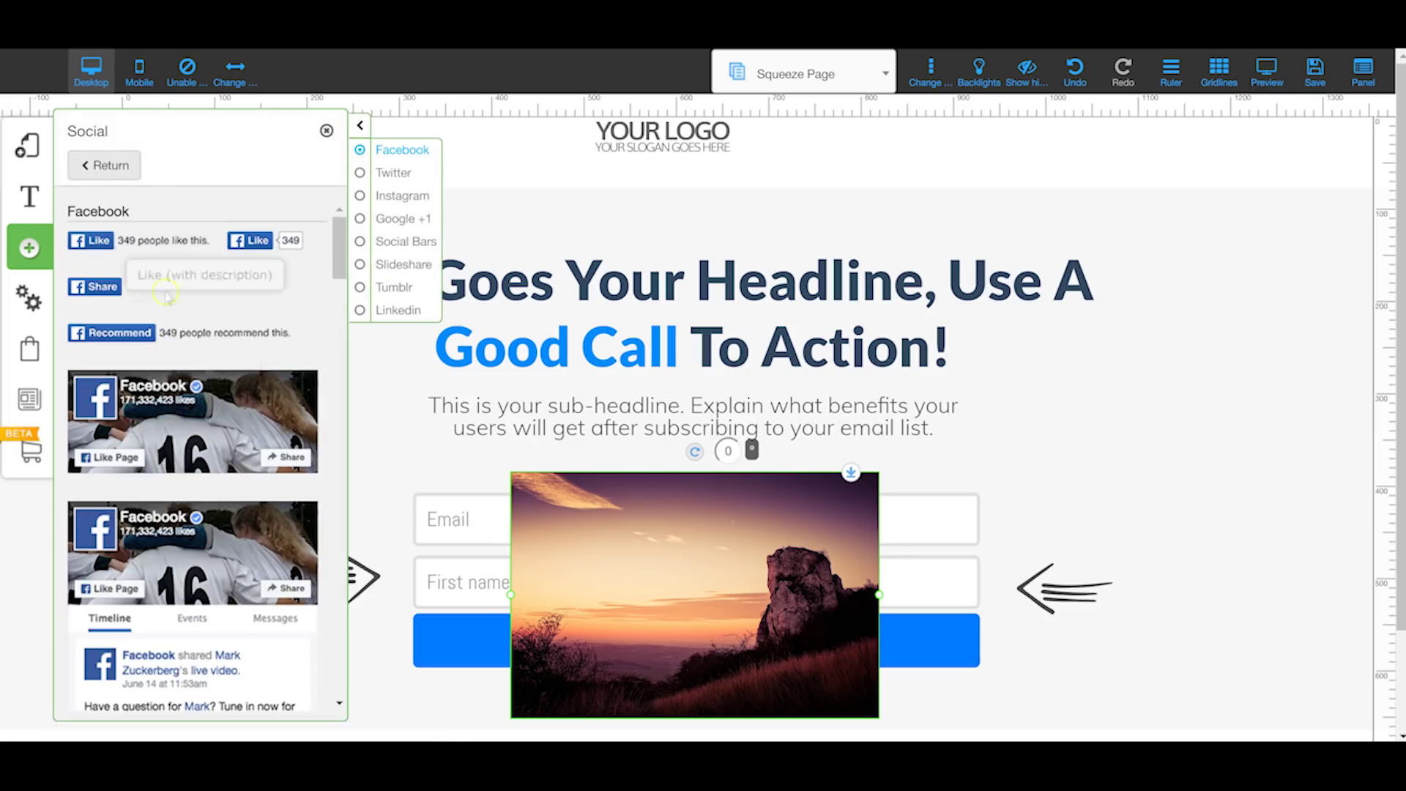
left_click_drag(124, 319, 143, 353)
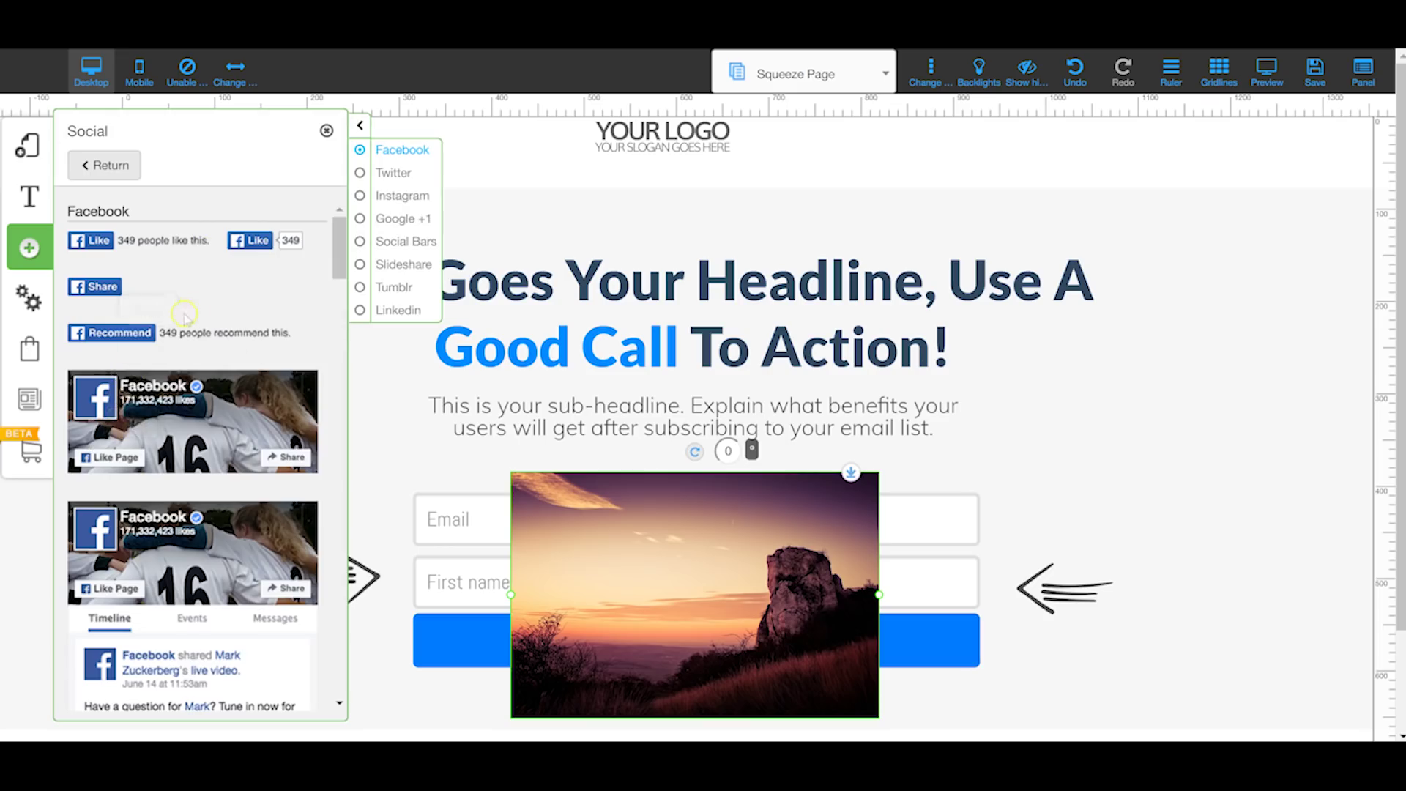
scroll(184, 315, "down", 10)
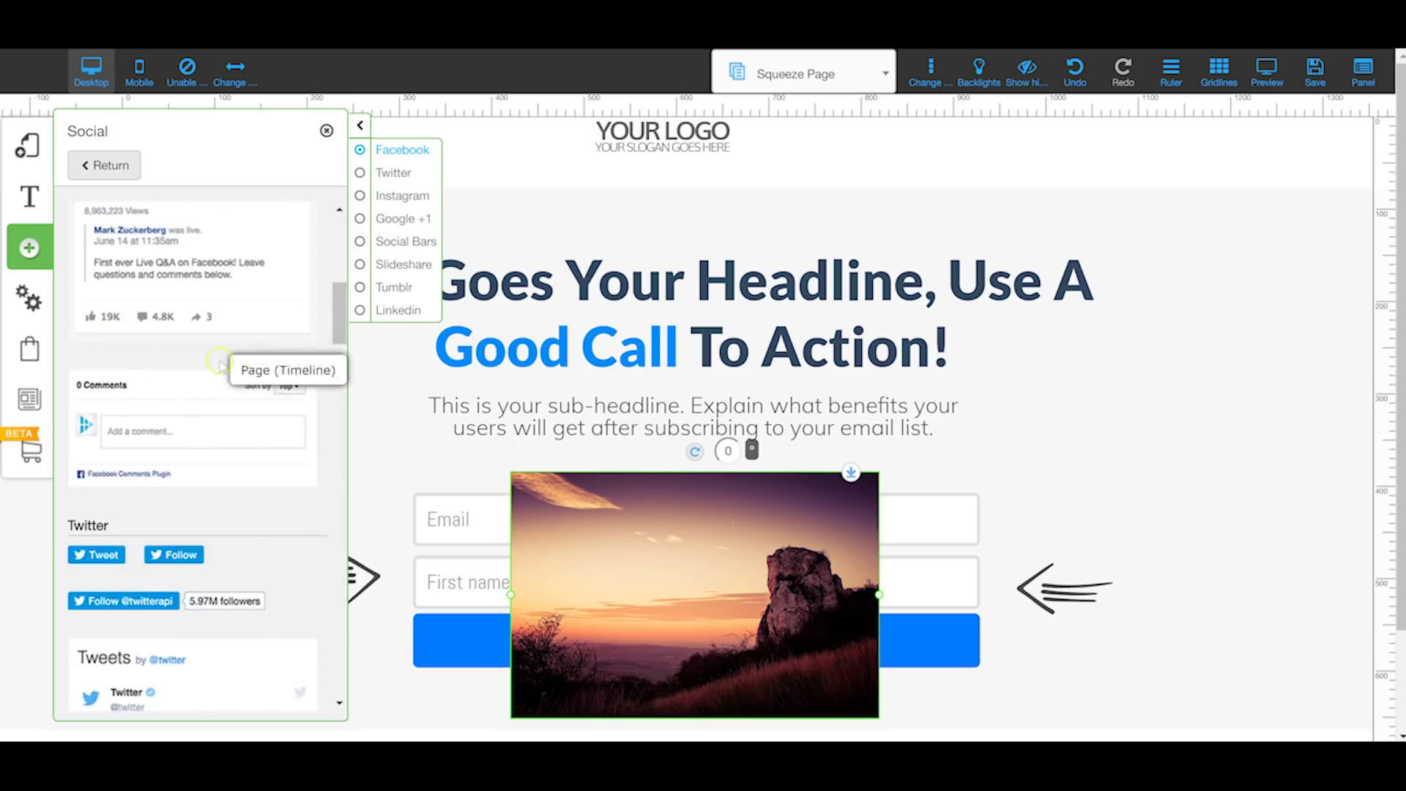
scroll(220, 363, "down", 10)
scroll(174, 403, "down", 10)
scroll(140, 480, "up", 2)
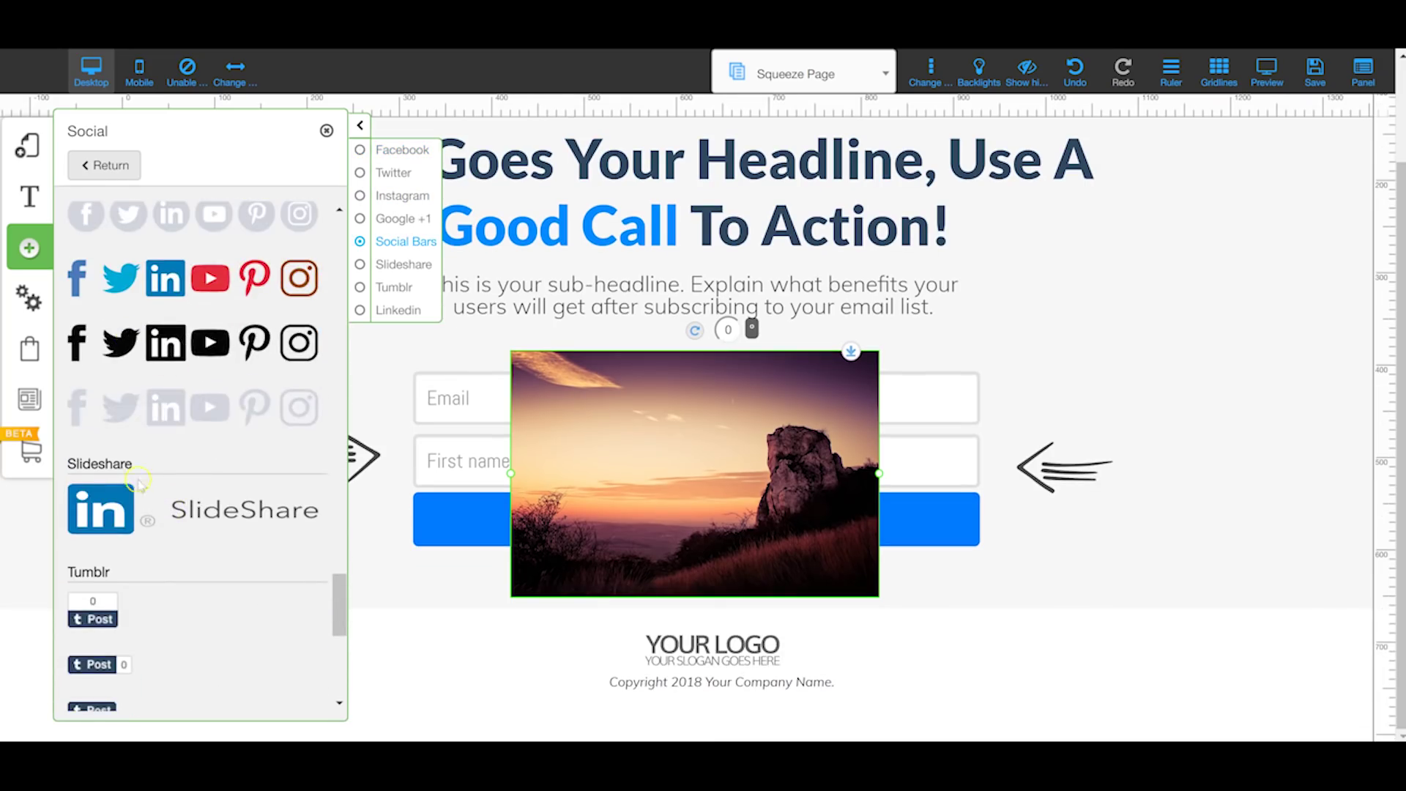
scroll(143, 410, "down", 10)
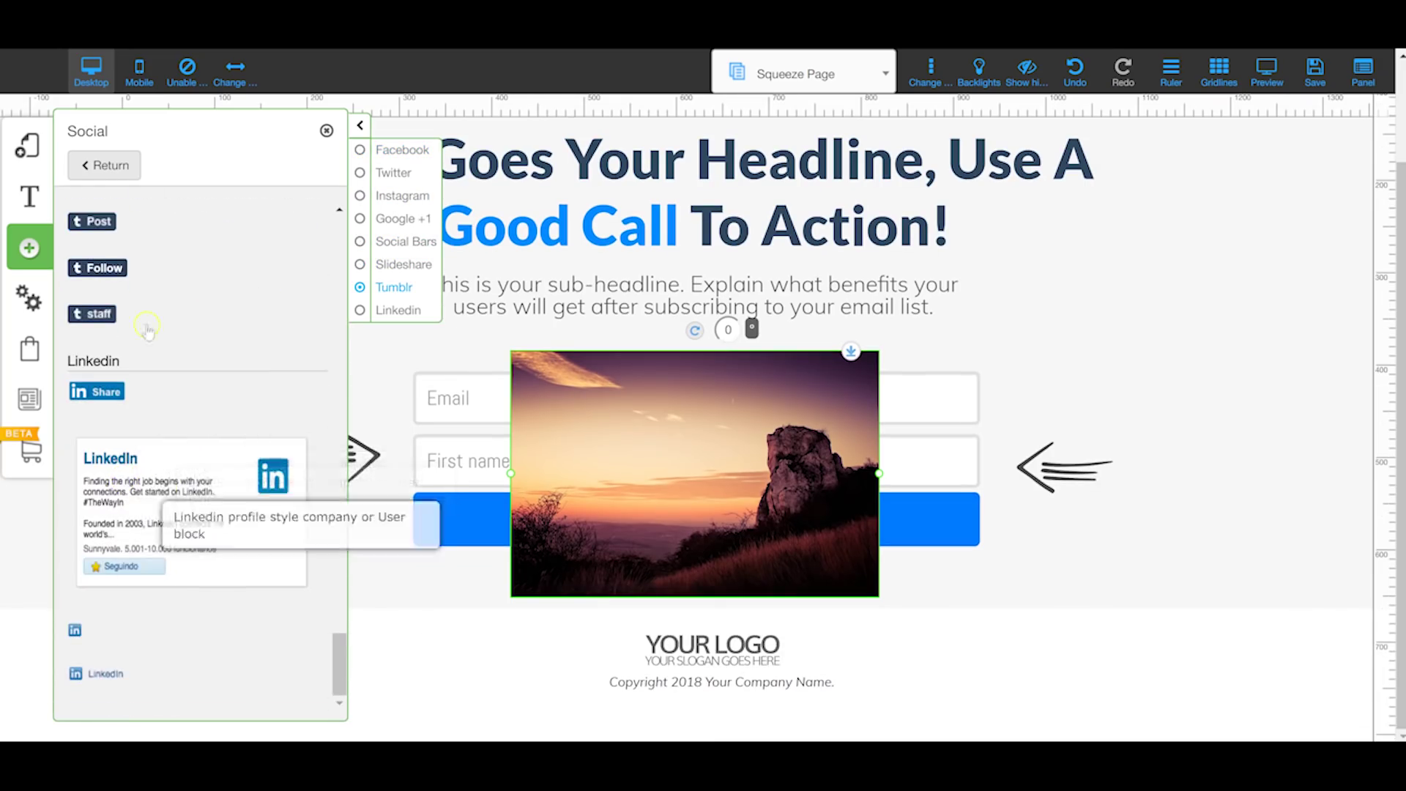
left_click(108, 164)
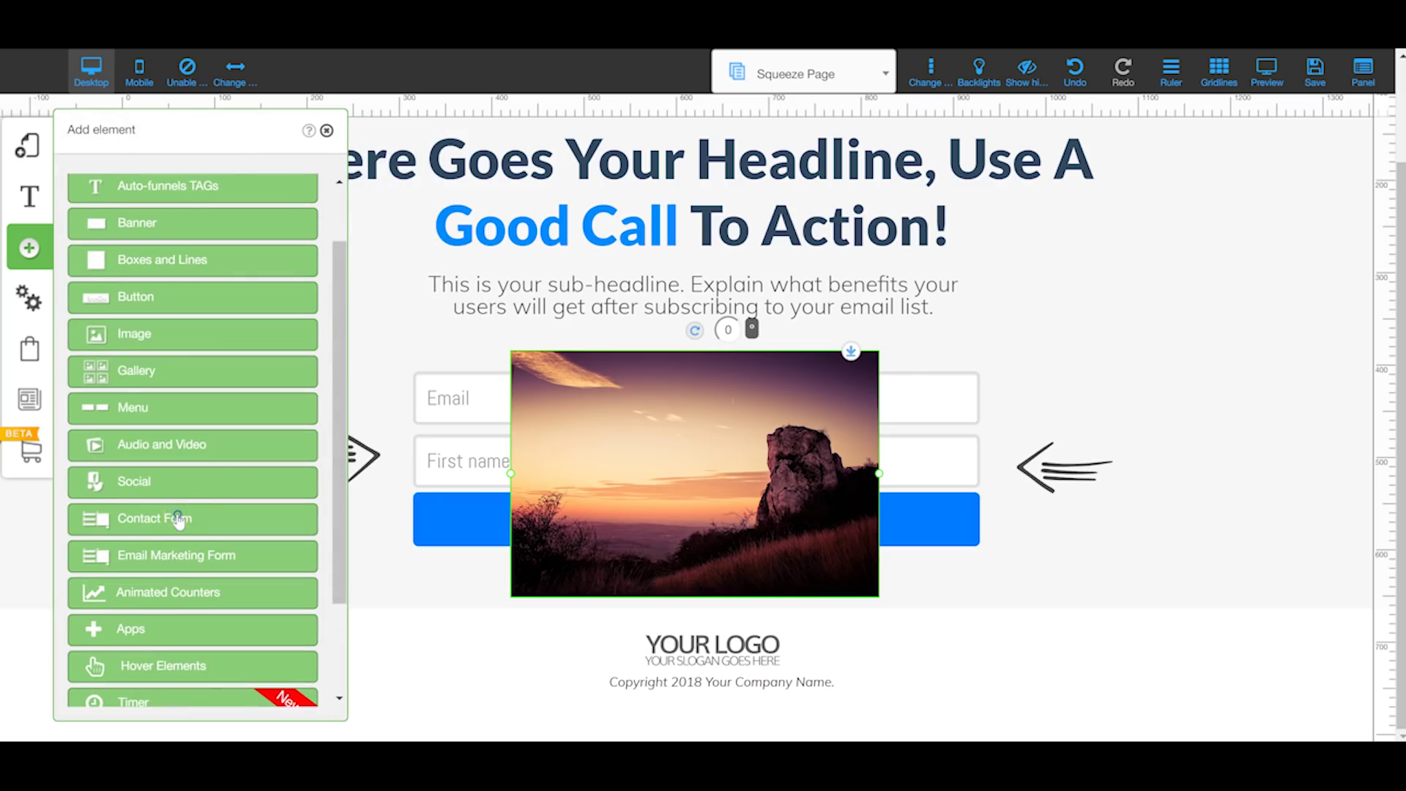
Step: Preview the Contact Form and Email Marketing Form templates
left_click(178, 520)
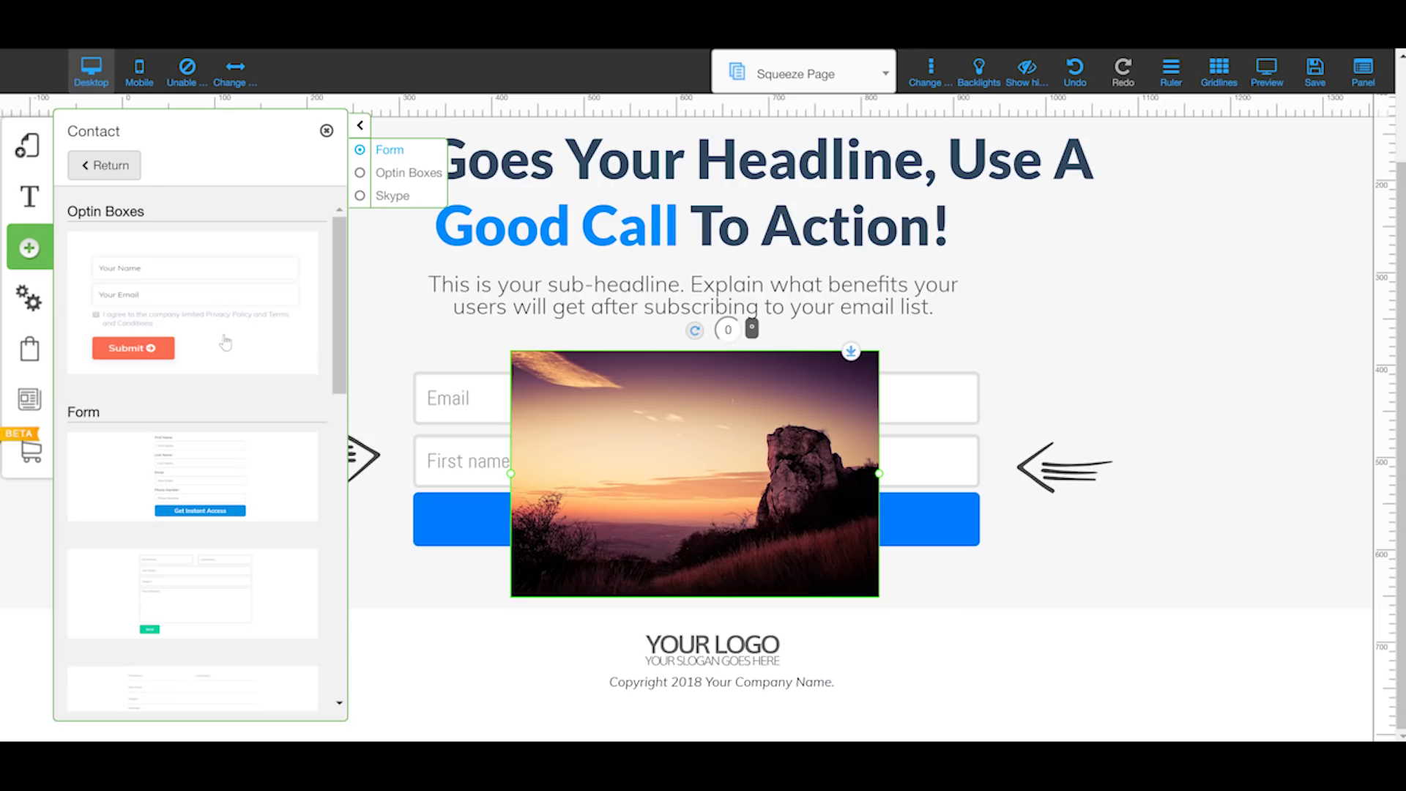
scroll(163, 307, "down", 10)
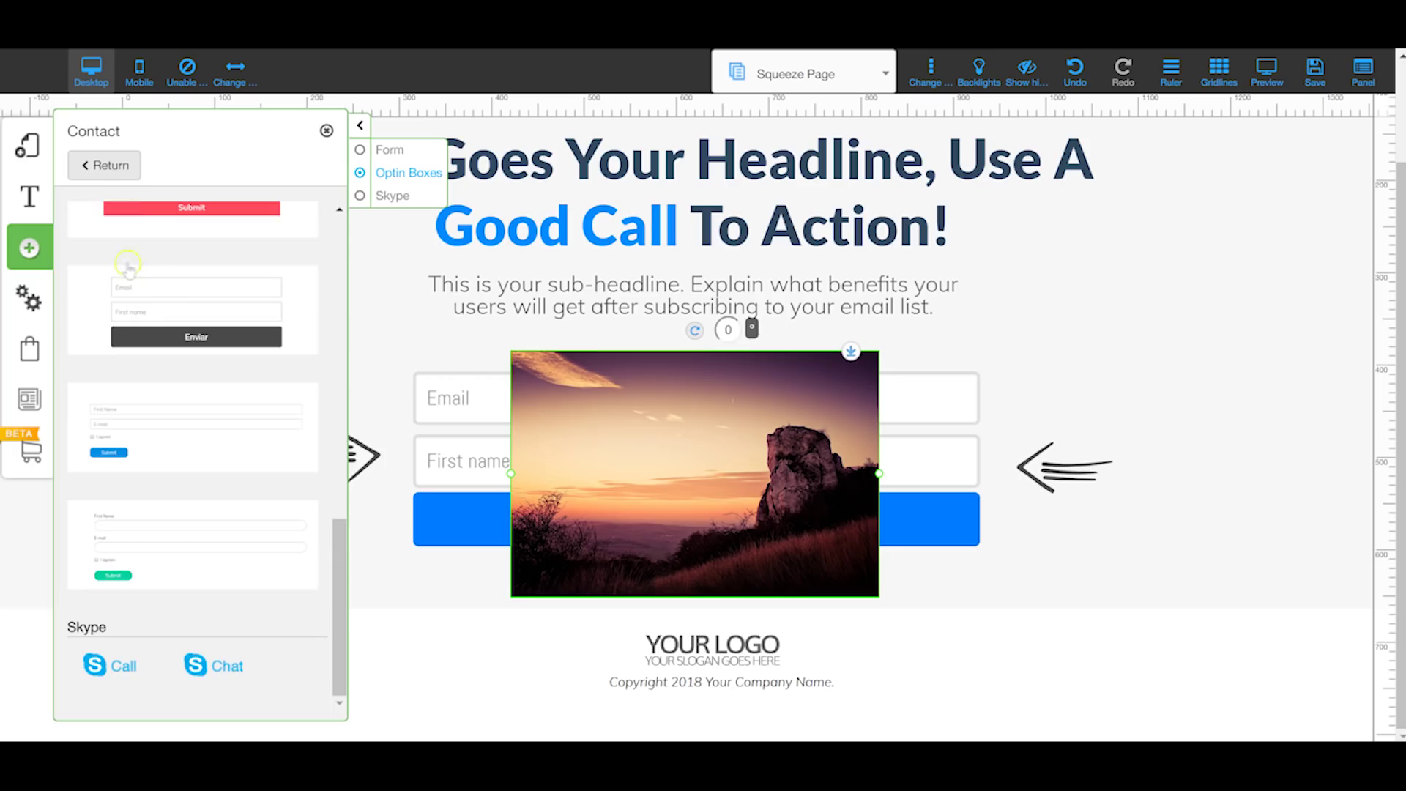
left_click(105, 165)
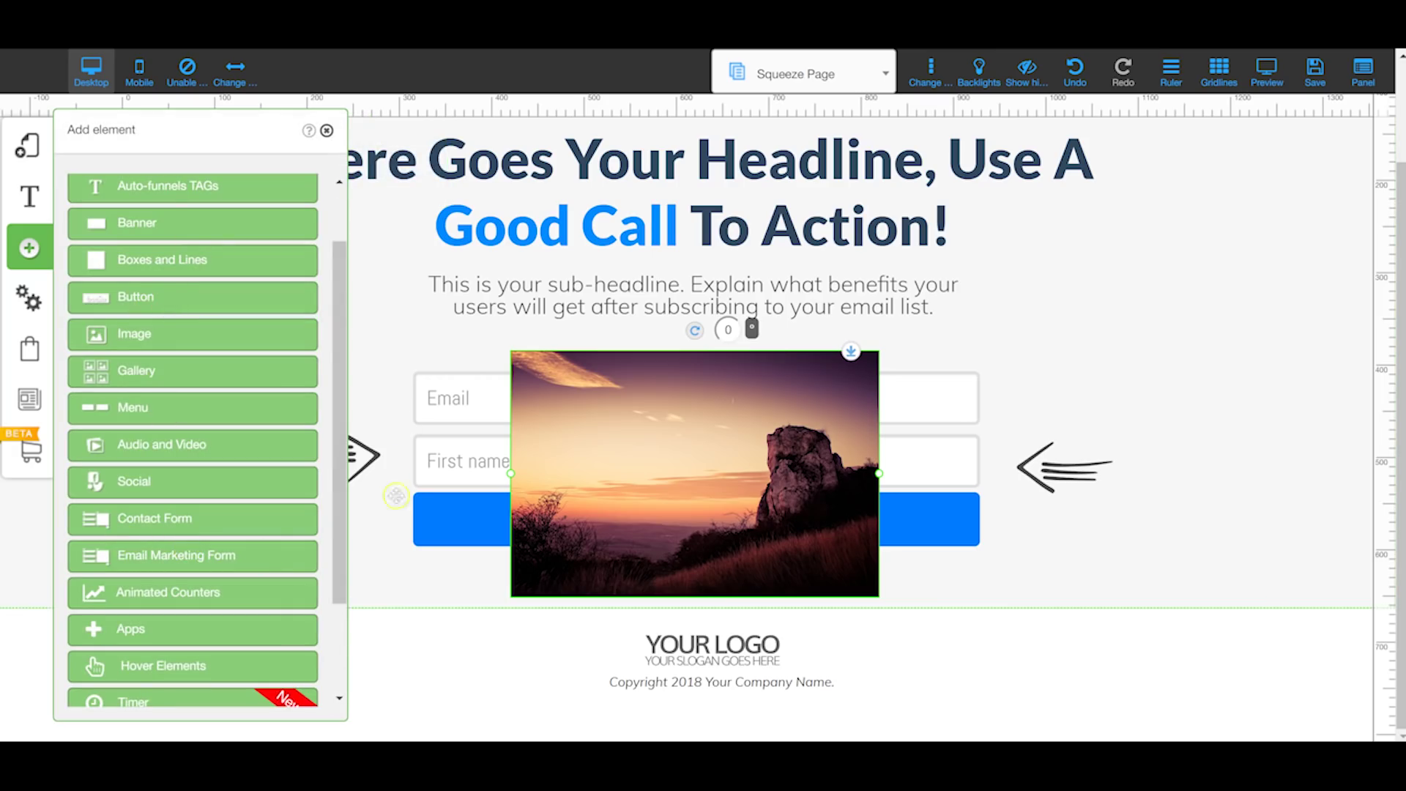
left_click(203, 555)
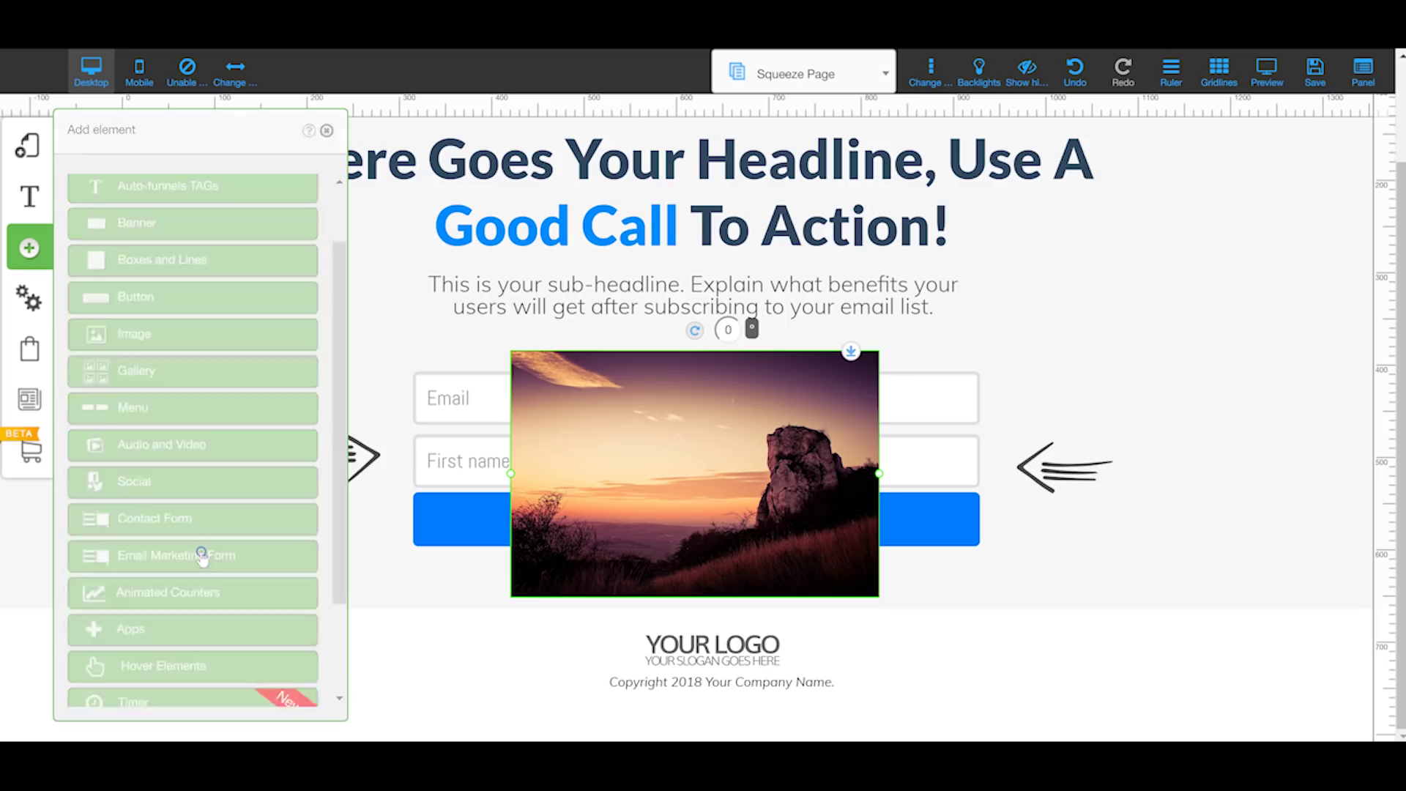
scroll(201, 388, "down", 3)
scroll(205, 405, "down", 1)
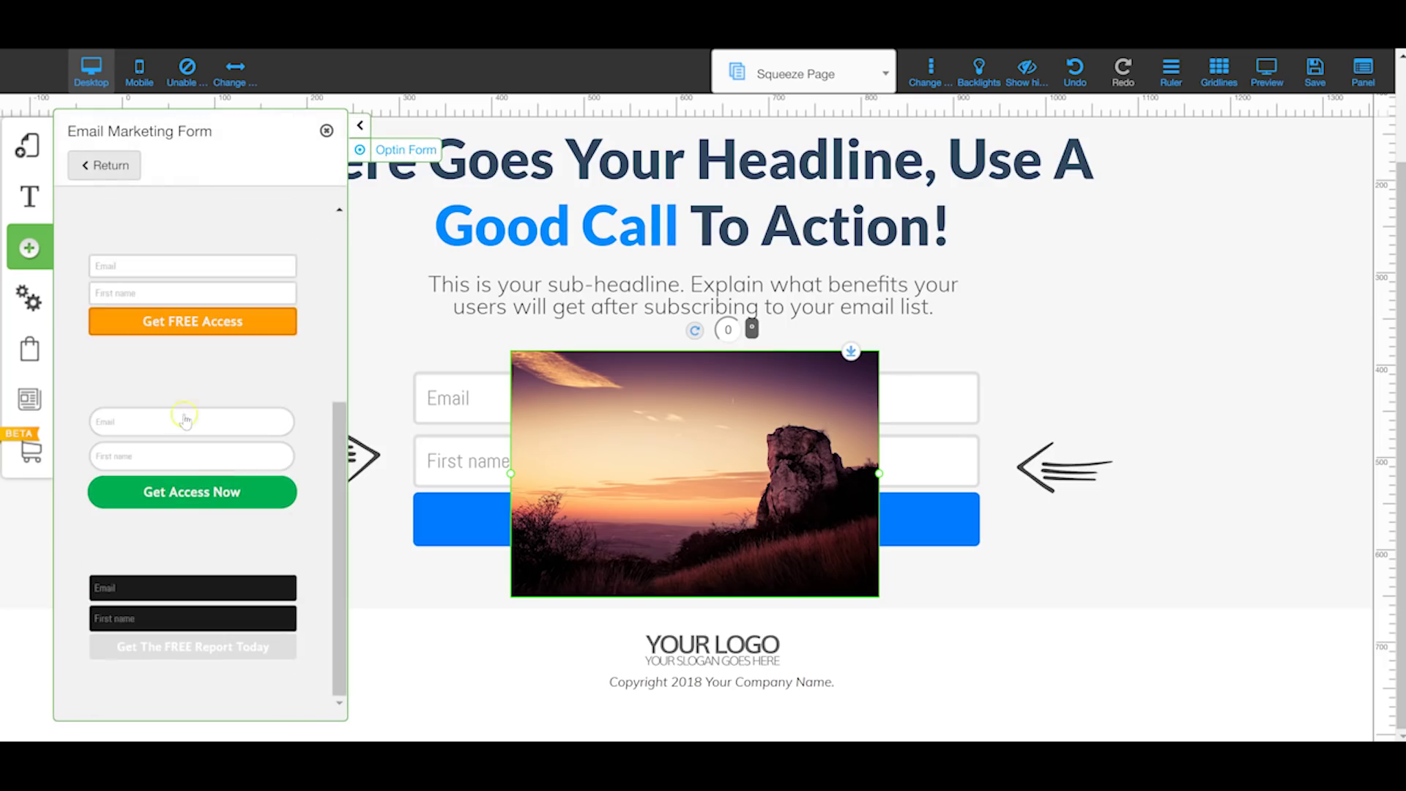
left_click(96, 168)
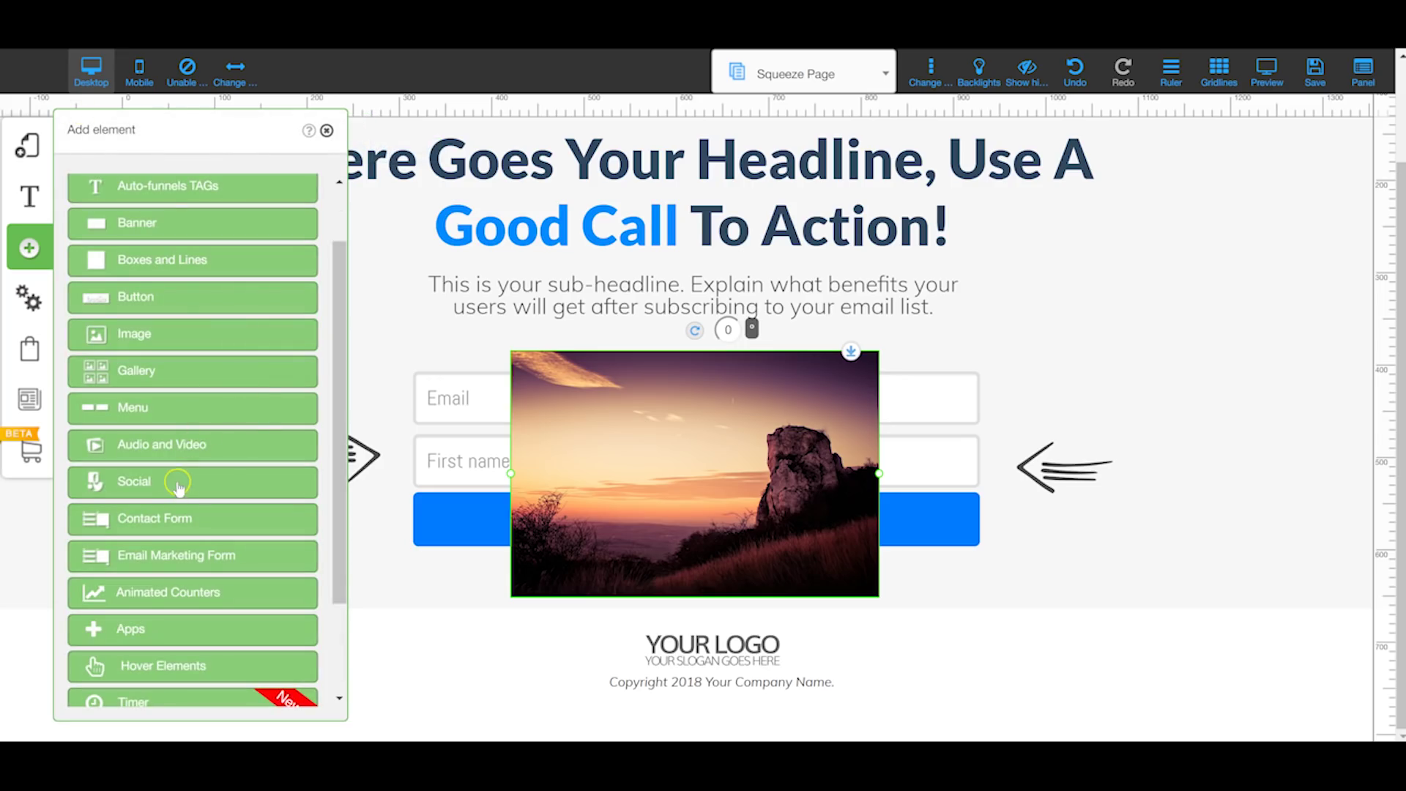
Step: Preview the Animated Counter templates, then bring up the Apps catalogue
left_click(179, 599)
scroll(194, 373, "down", 2)
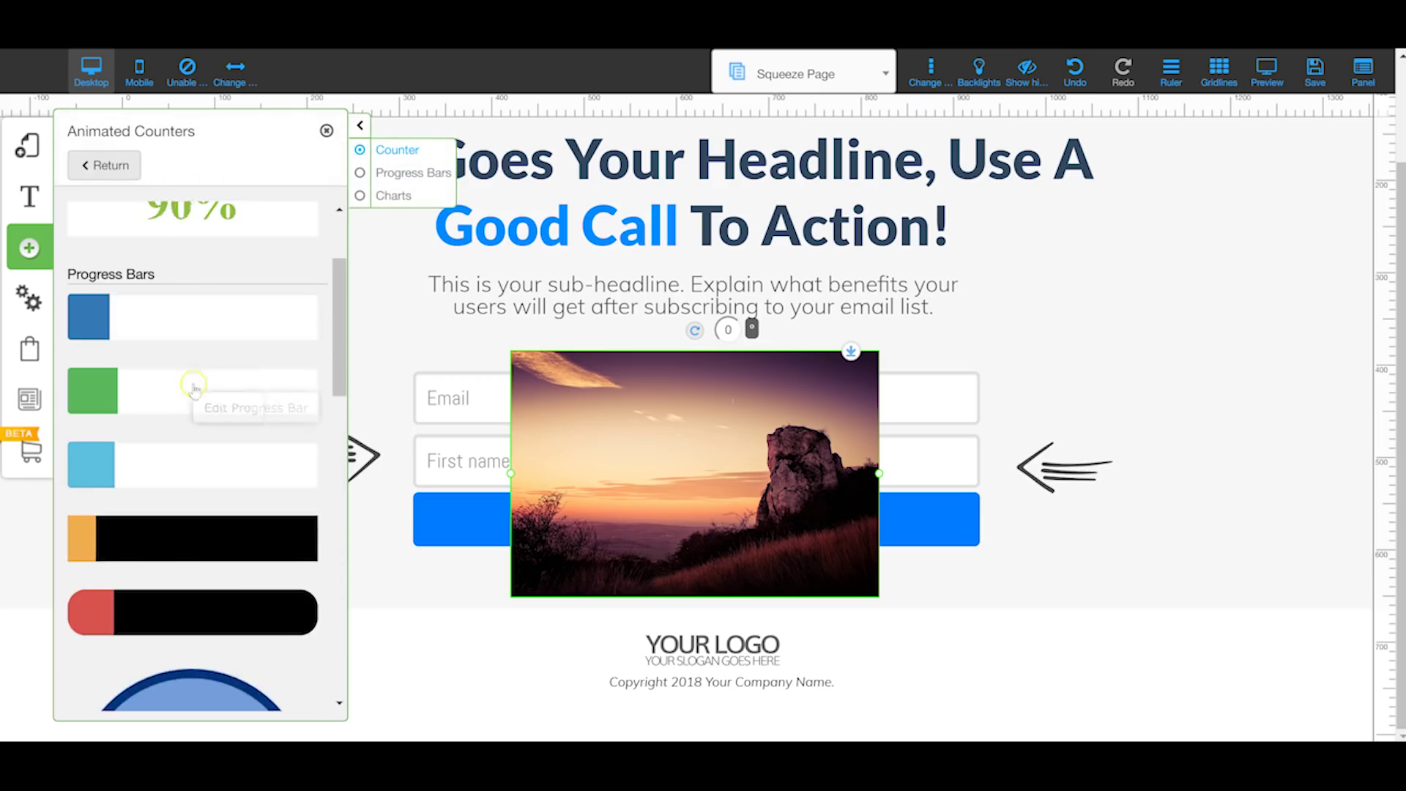
scroll(192, 388, "down", 10)
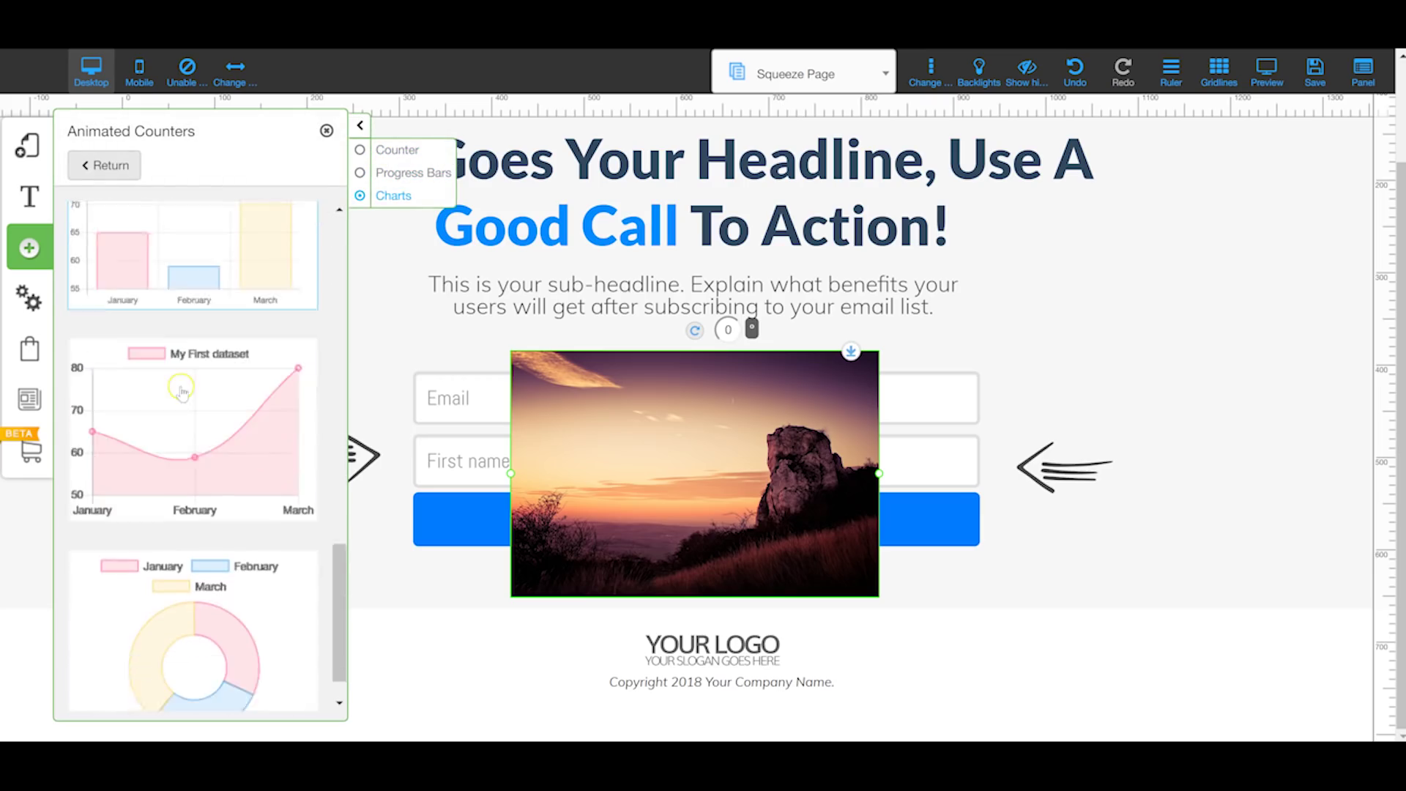
scroll(181, 392, "down", 1)
left_click(99, 163)
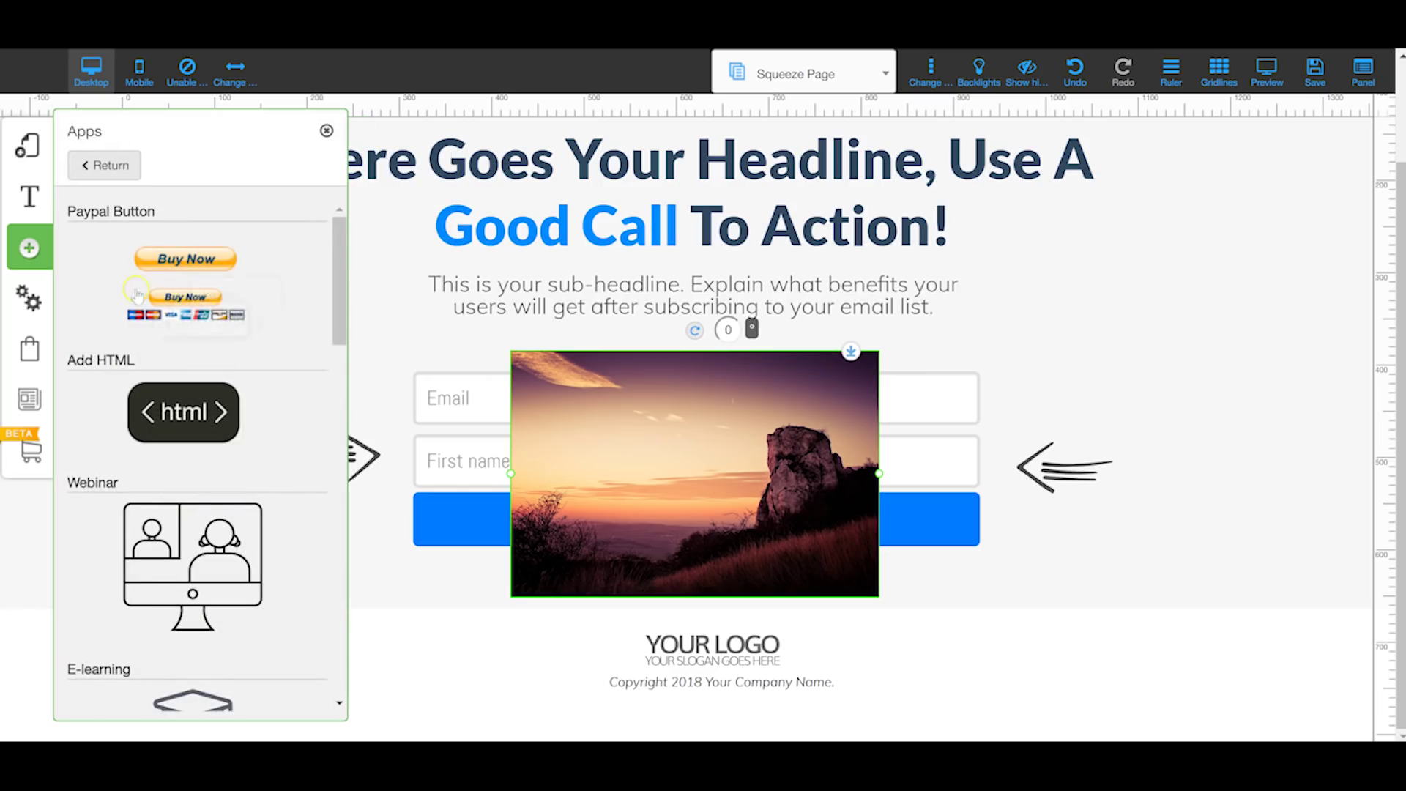
scroll(197, 307, "down", 2)
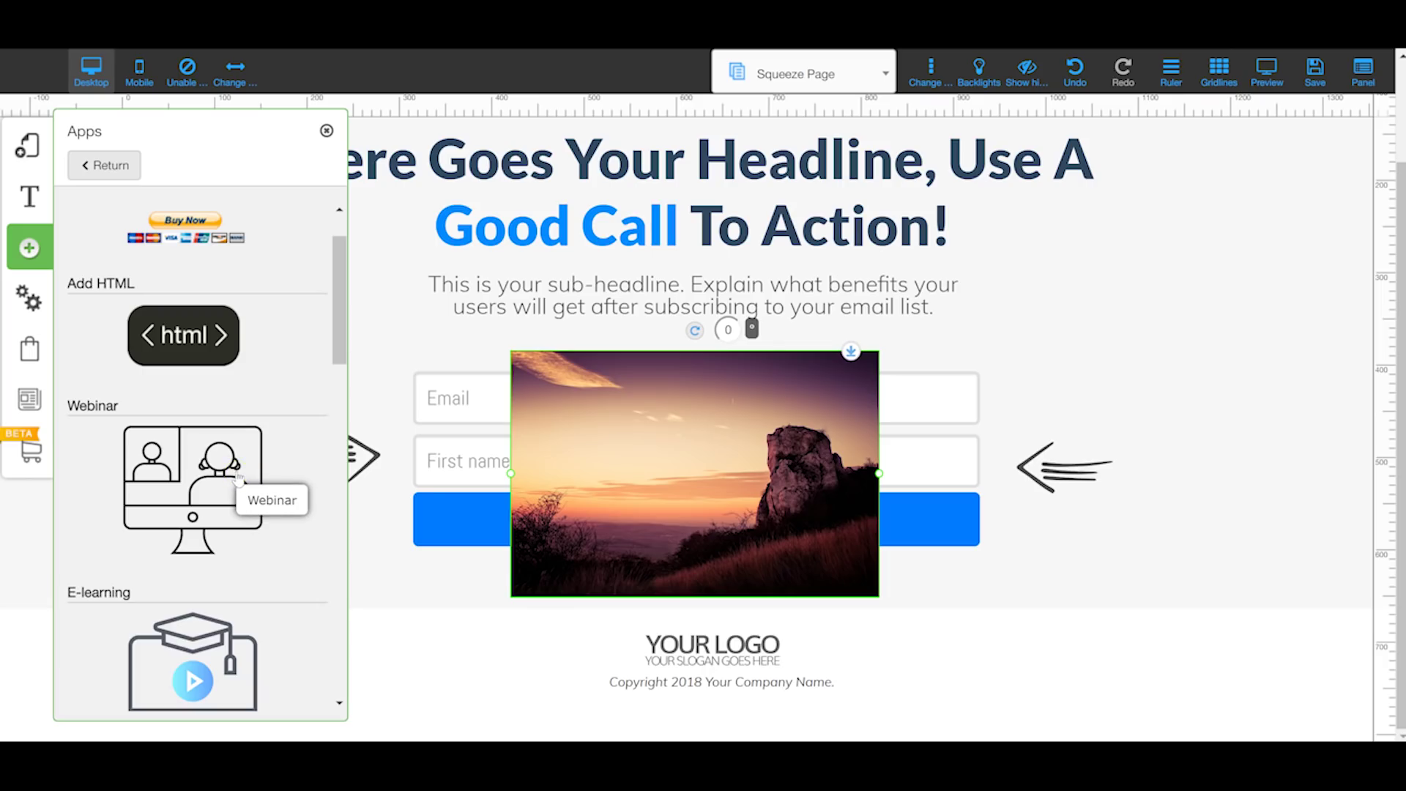
scroll(242, 527, "down", 1)
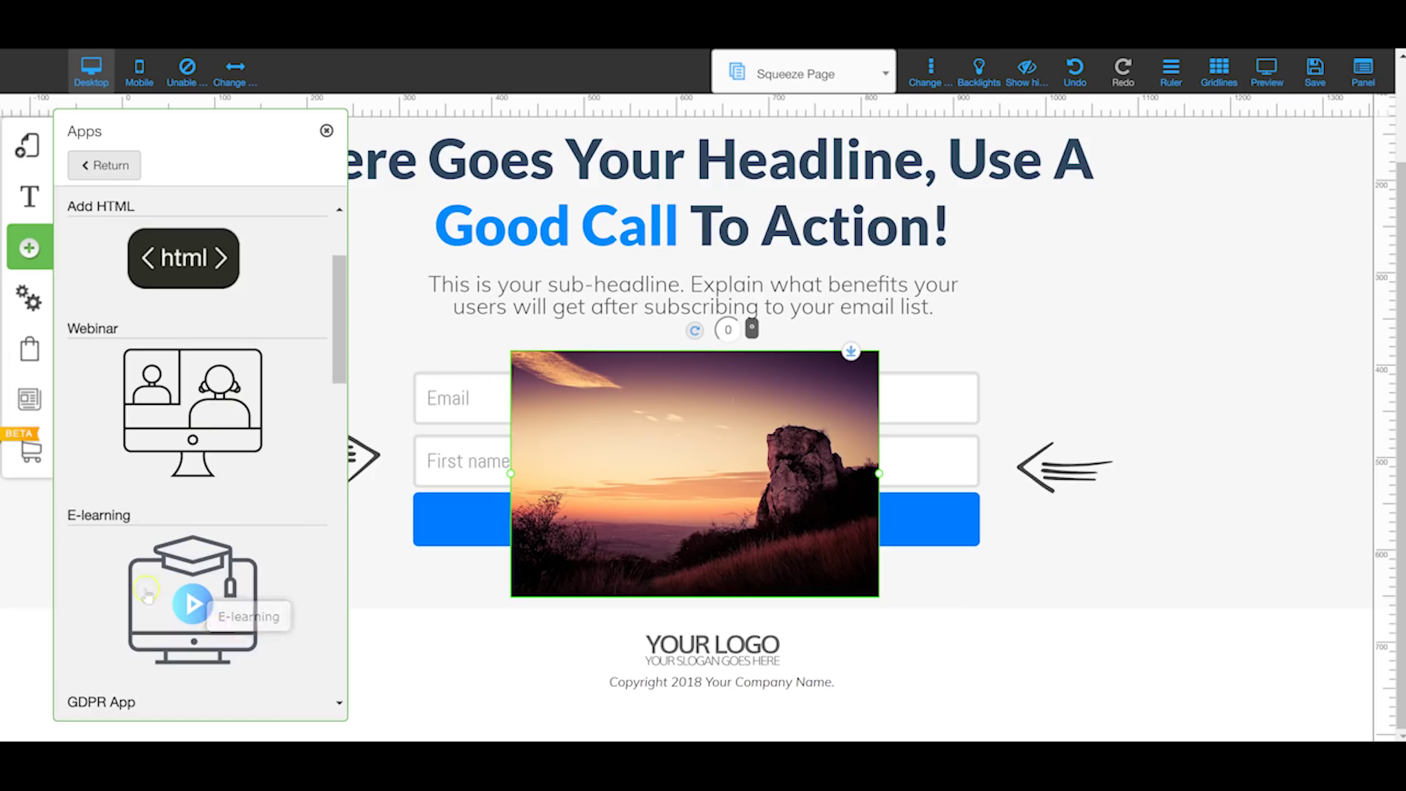
scroll(192, 583, "down", 1)
scroll(192, 578, "down", 1)
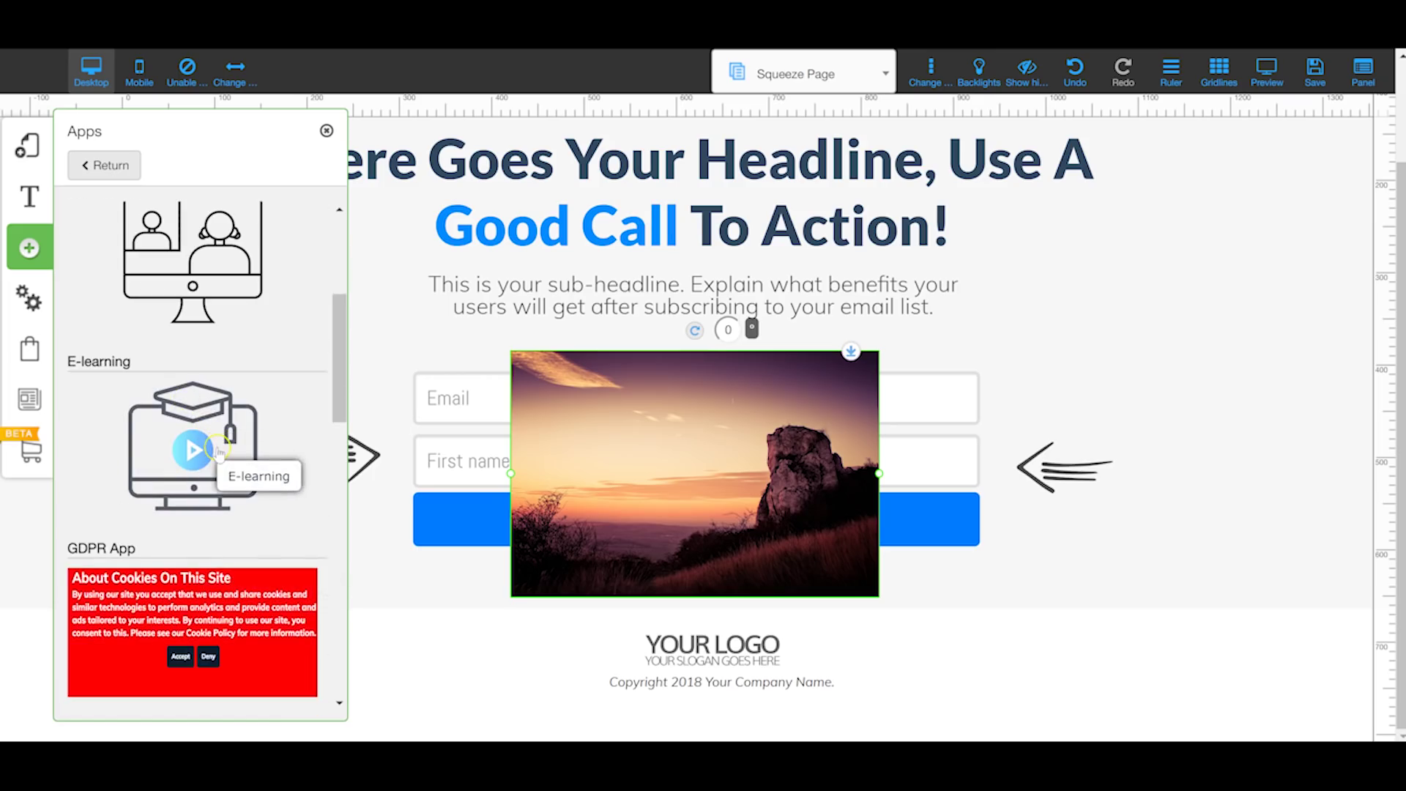
scroll(219, 452, "up", 1)
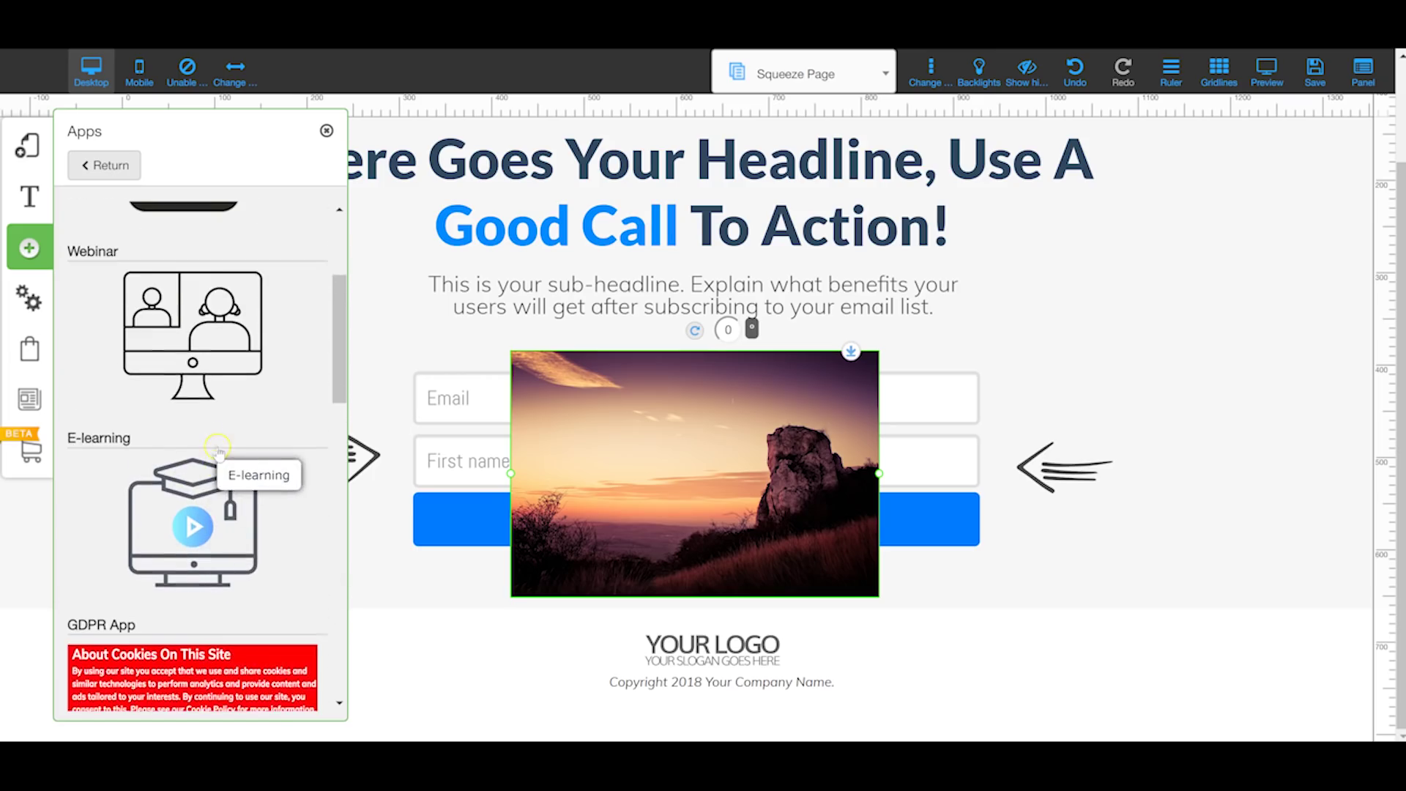
left_click(186, 504)
scroll(187, 505, "down", 1)
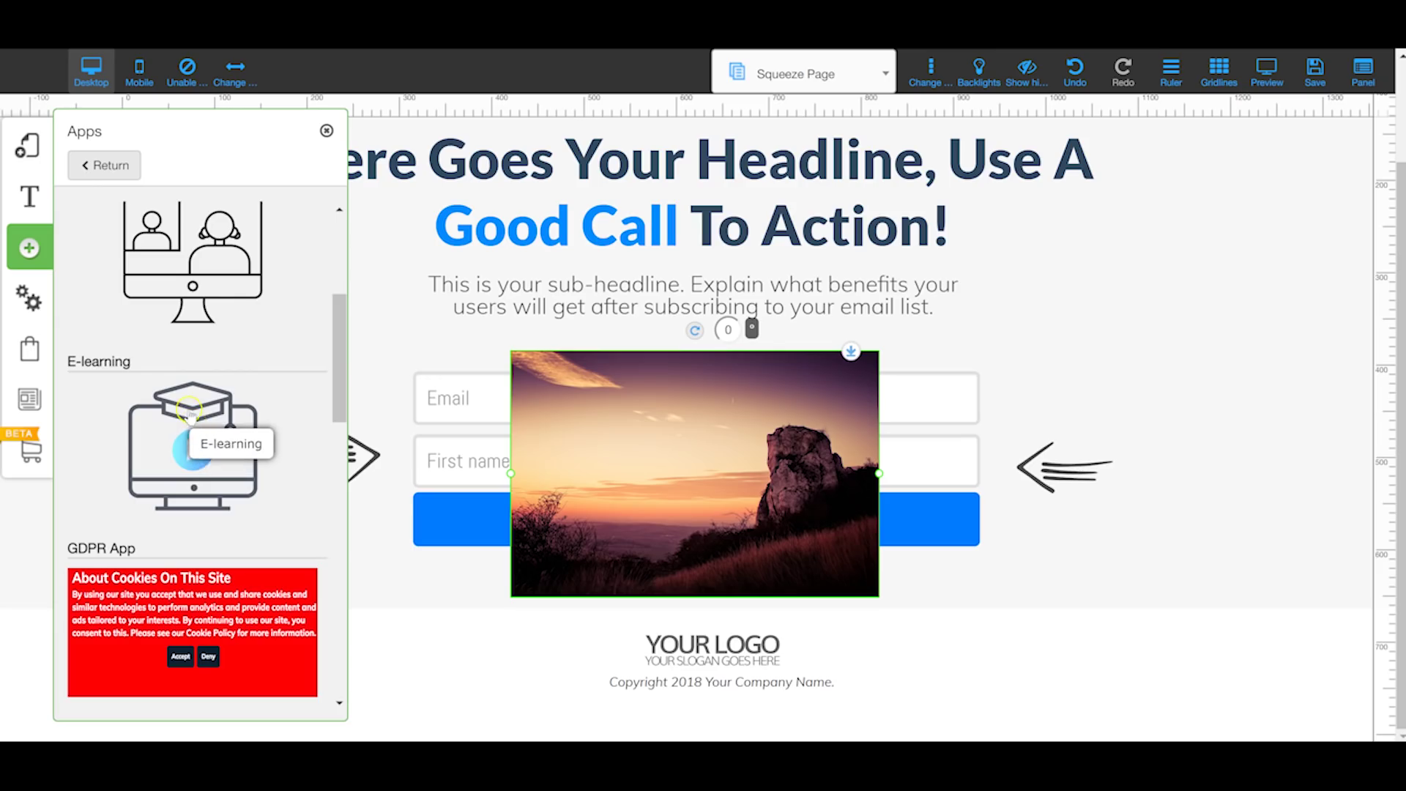
scroll(190, 423, "down", 1)
scroll(189, 417, "down", 1)
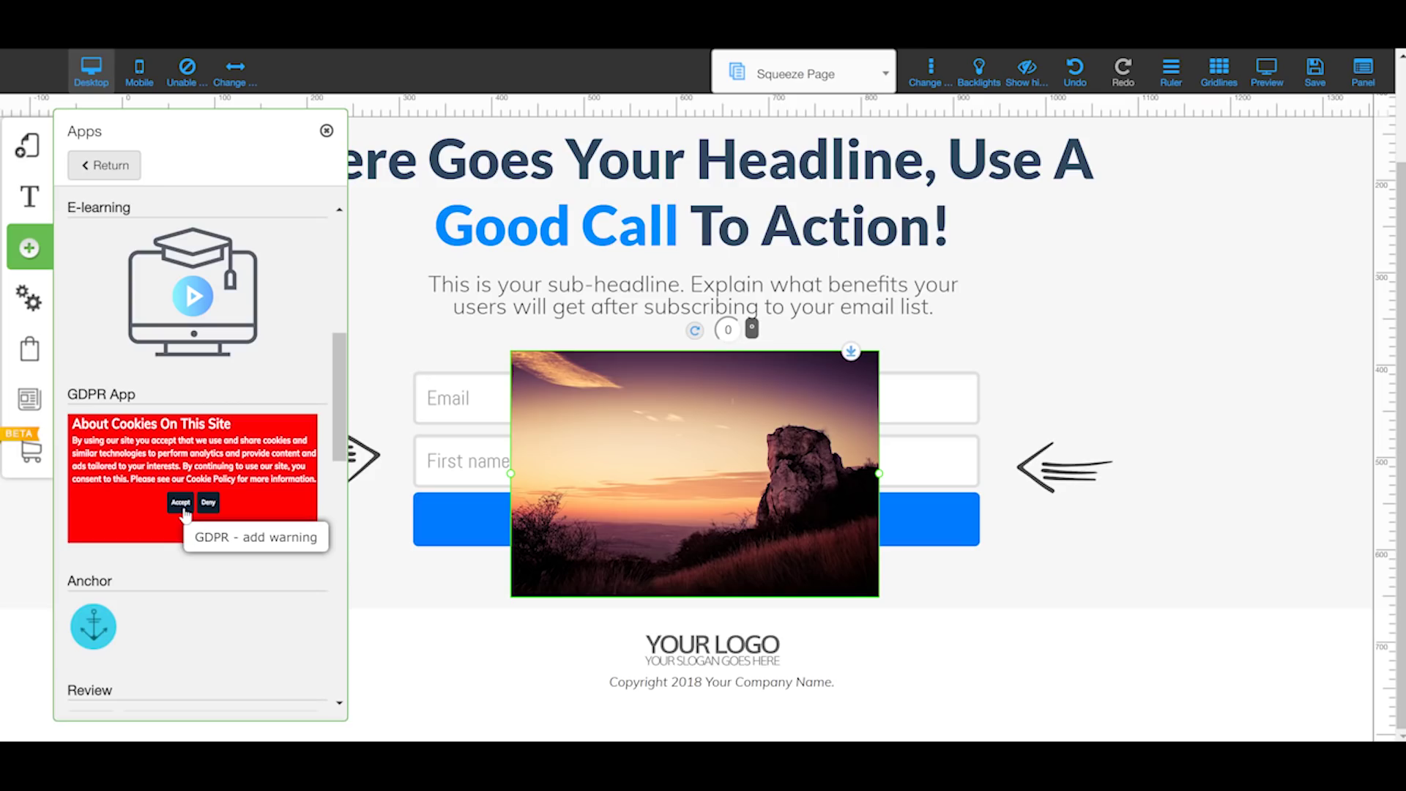
scroll(198, 513, "down", 1)
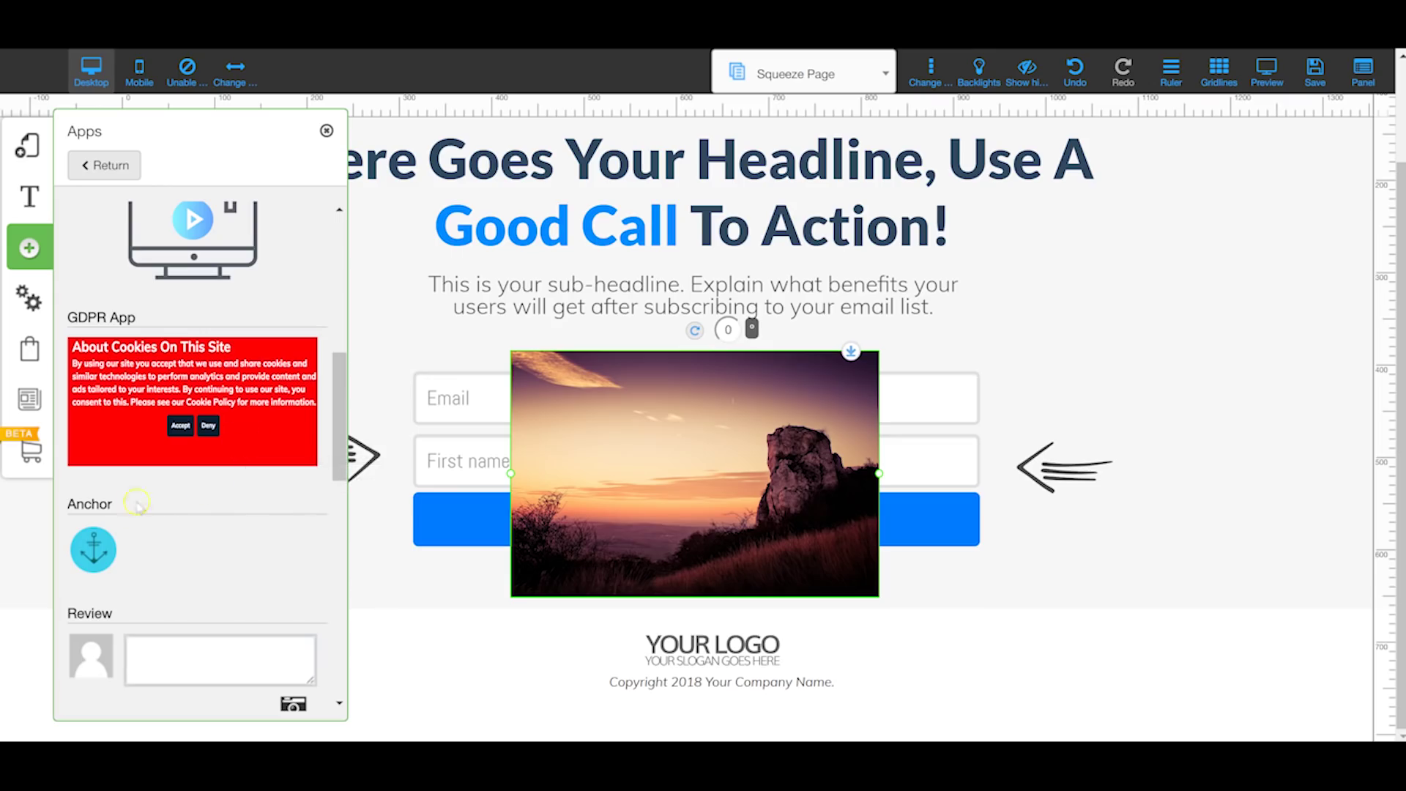
left_click(94, 555)
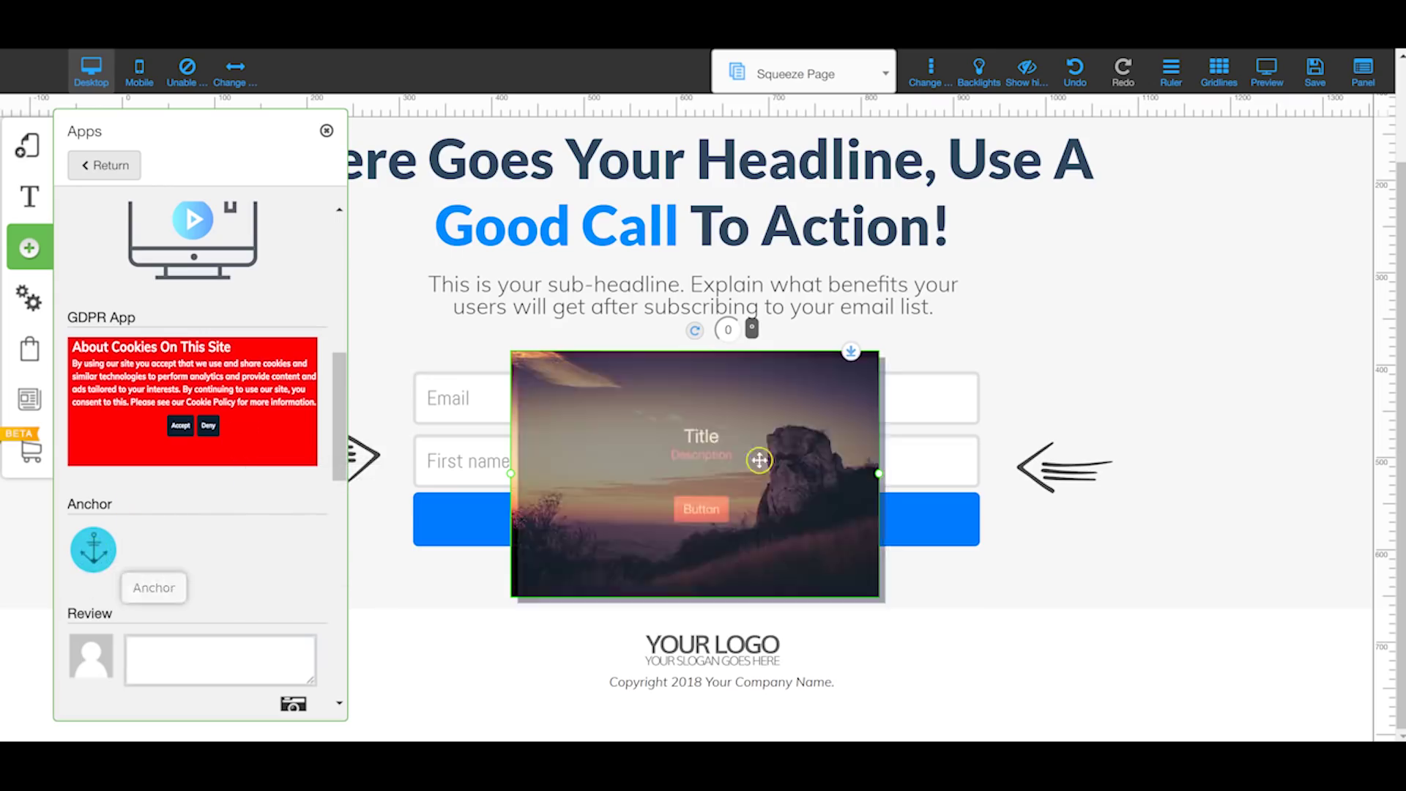
Step: Drag the Anchor app onto the squeeze page above the sign-up form as My Anchor
left_click_drag(761, 403, 696, 295)
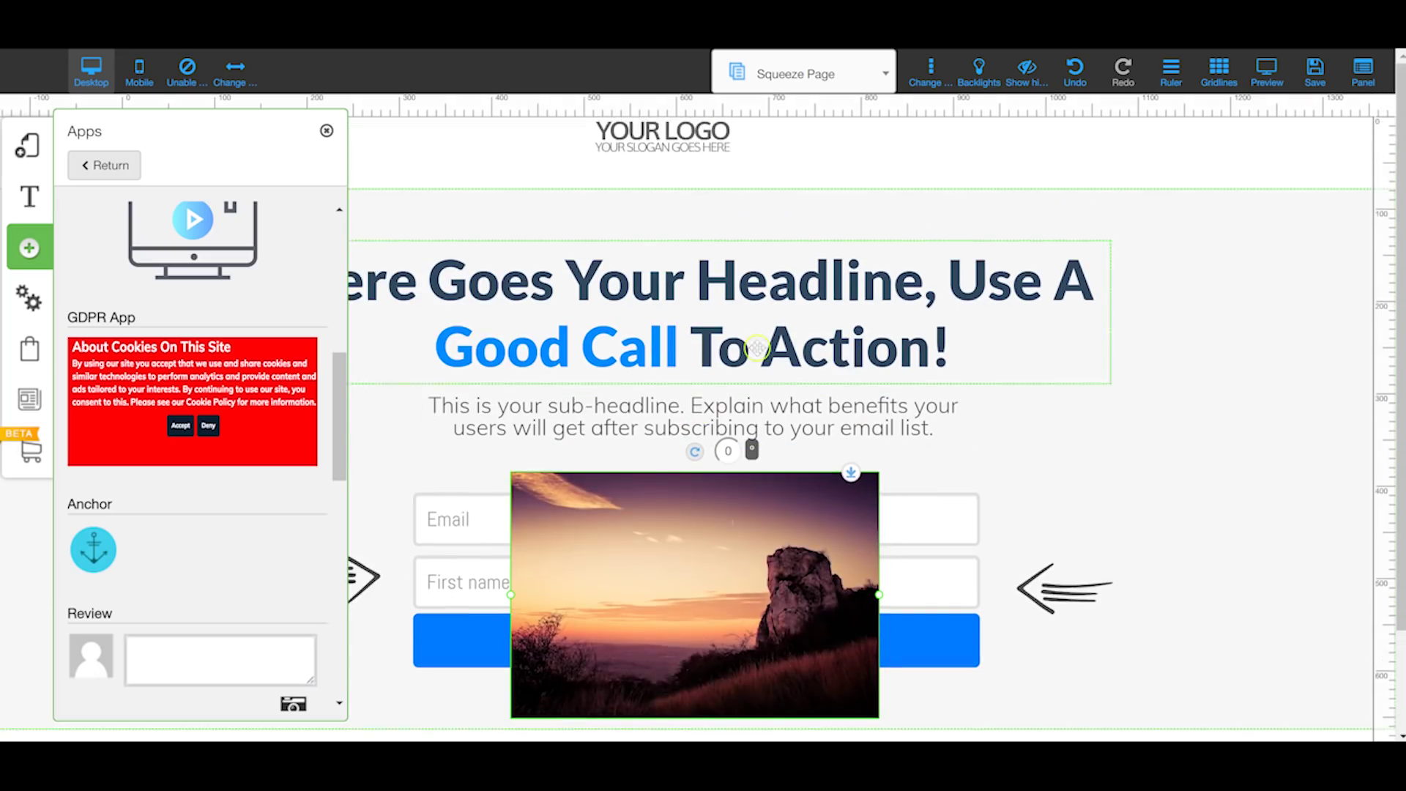
left_click(89, 555)
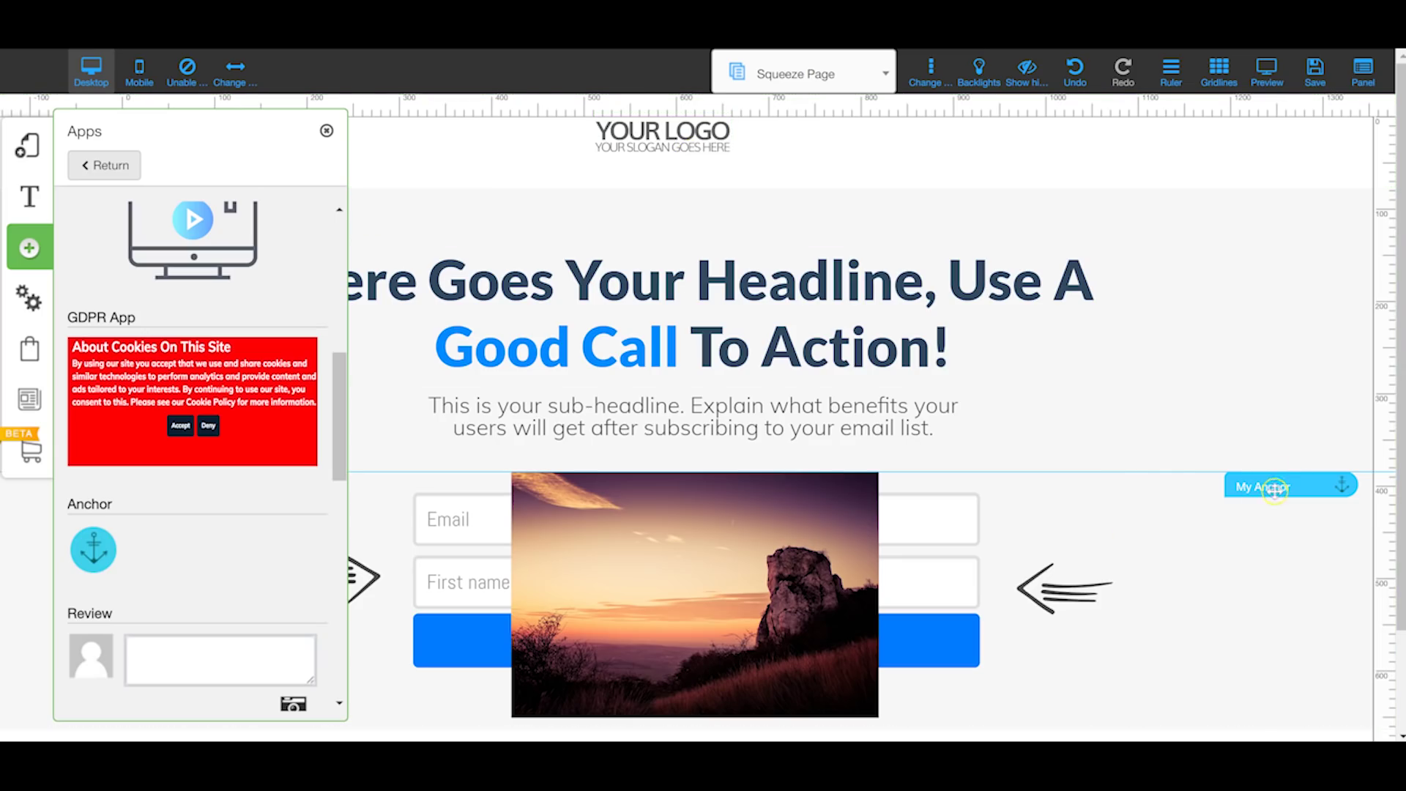
mouse_move(637, 596)
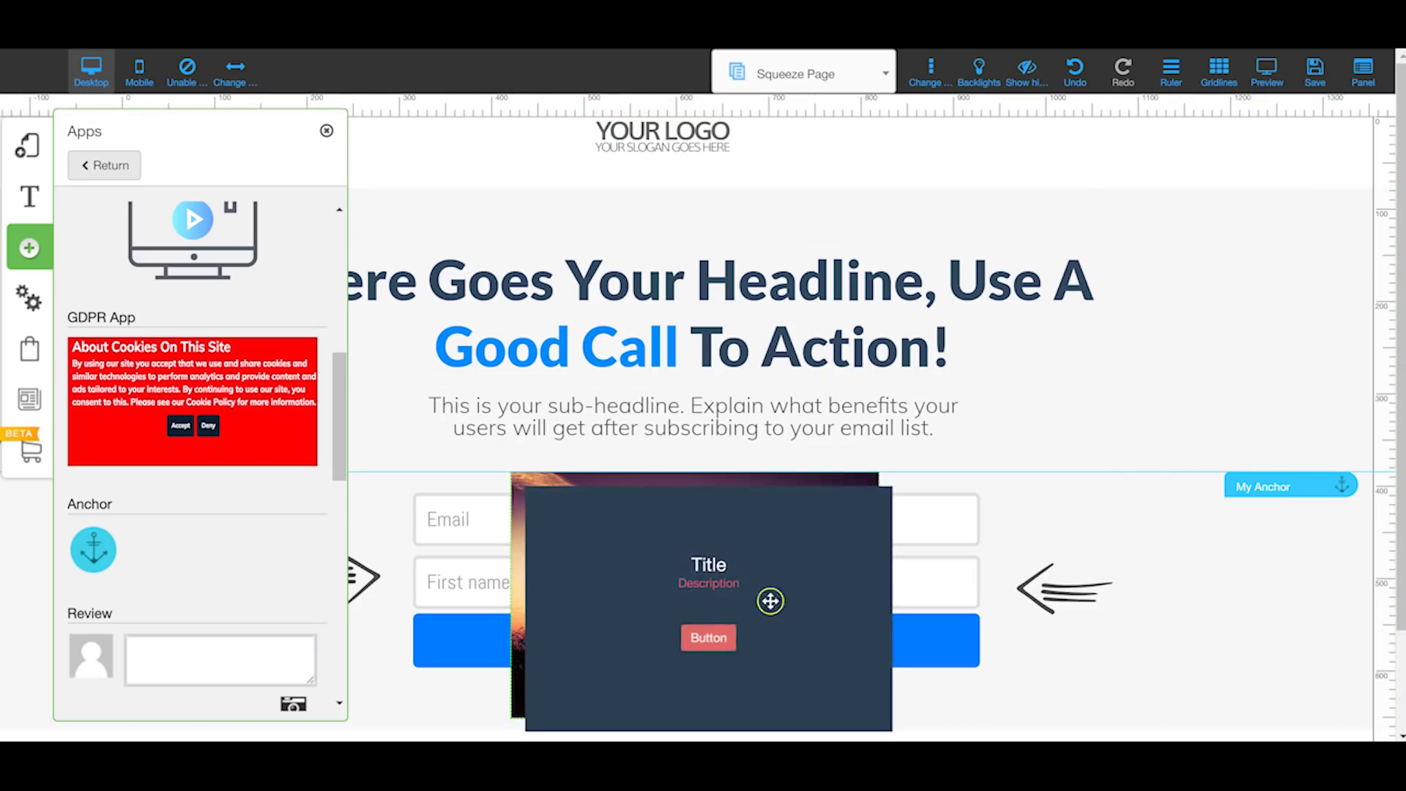
scroll(242, 388, "down", 3)
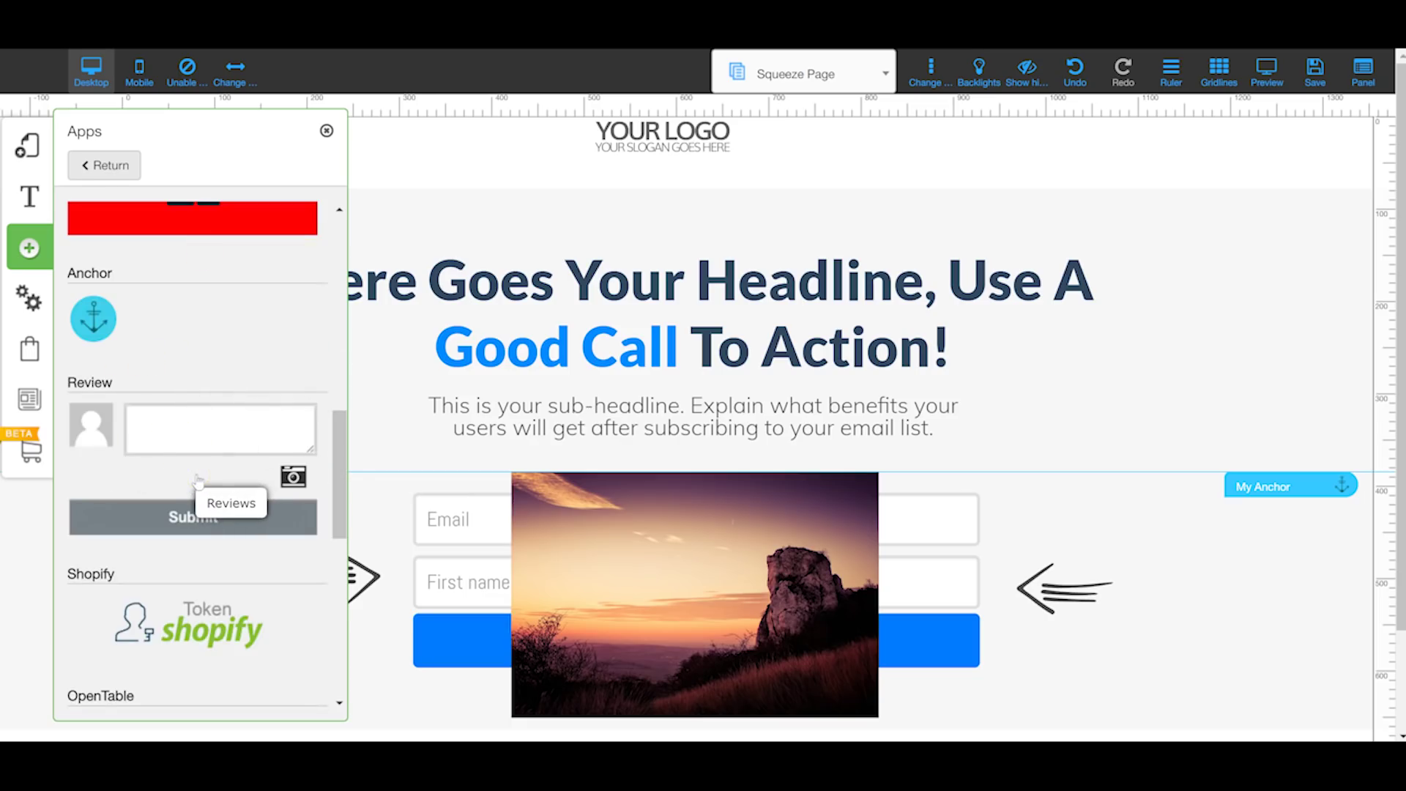
Step: Scroll the Apps catalogue through Review, Shopify, OpenTable, Amazon Coupon and Marketplace, then close it
left_click_drag(237, 504, 204, 476)
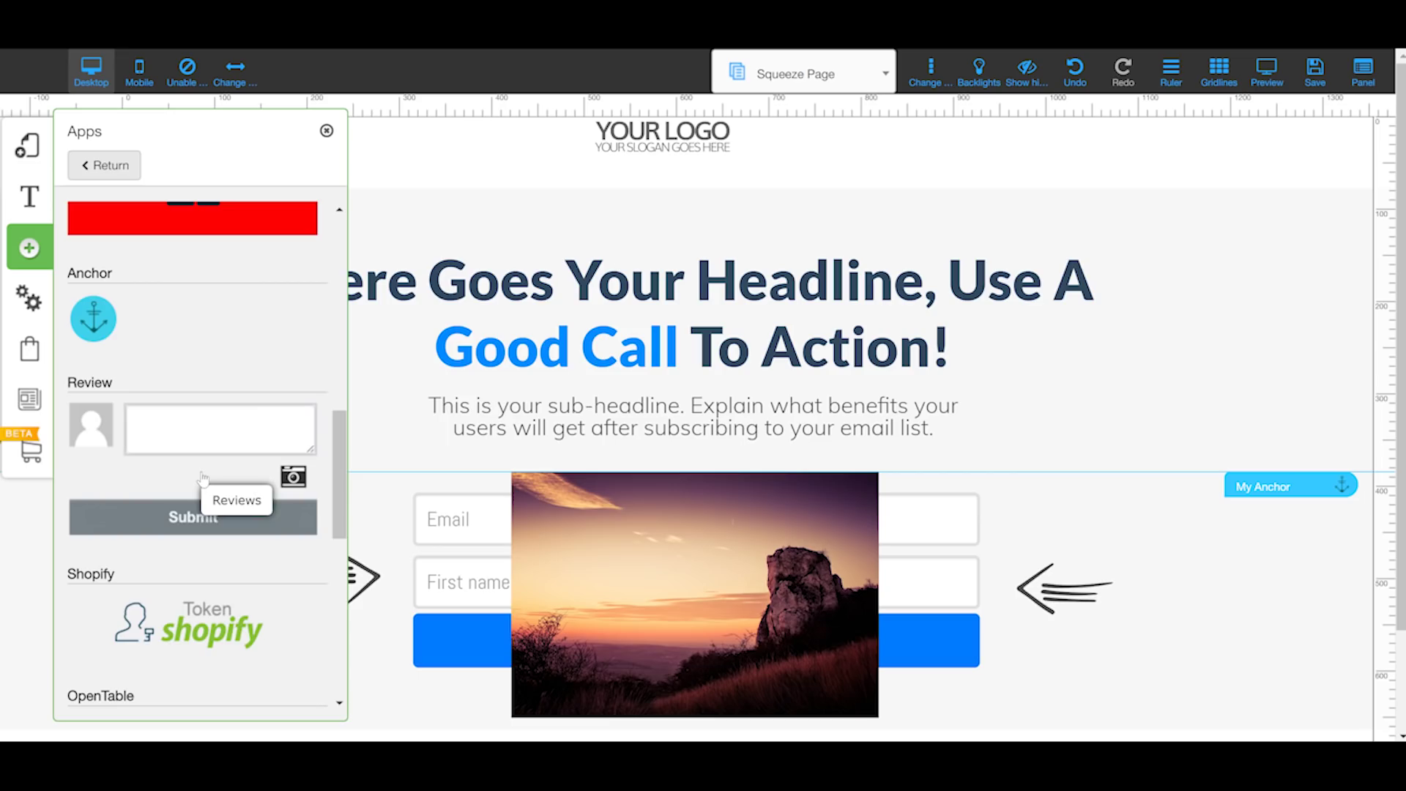
scroll(212, 542, "down", 3)
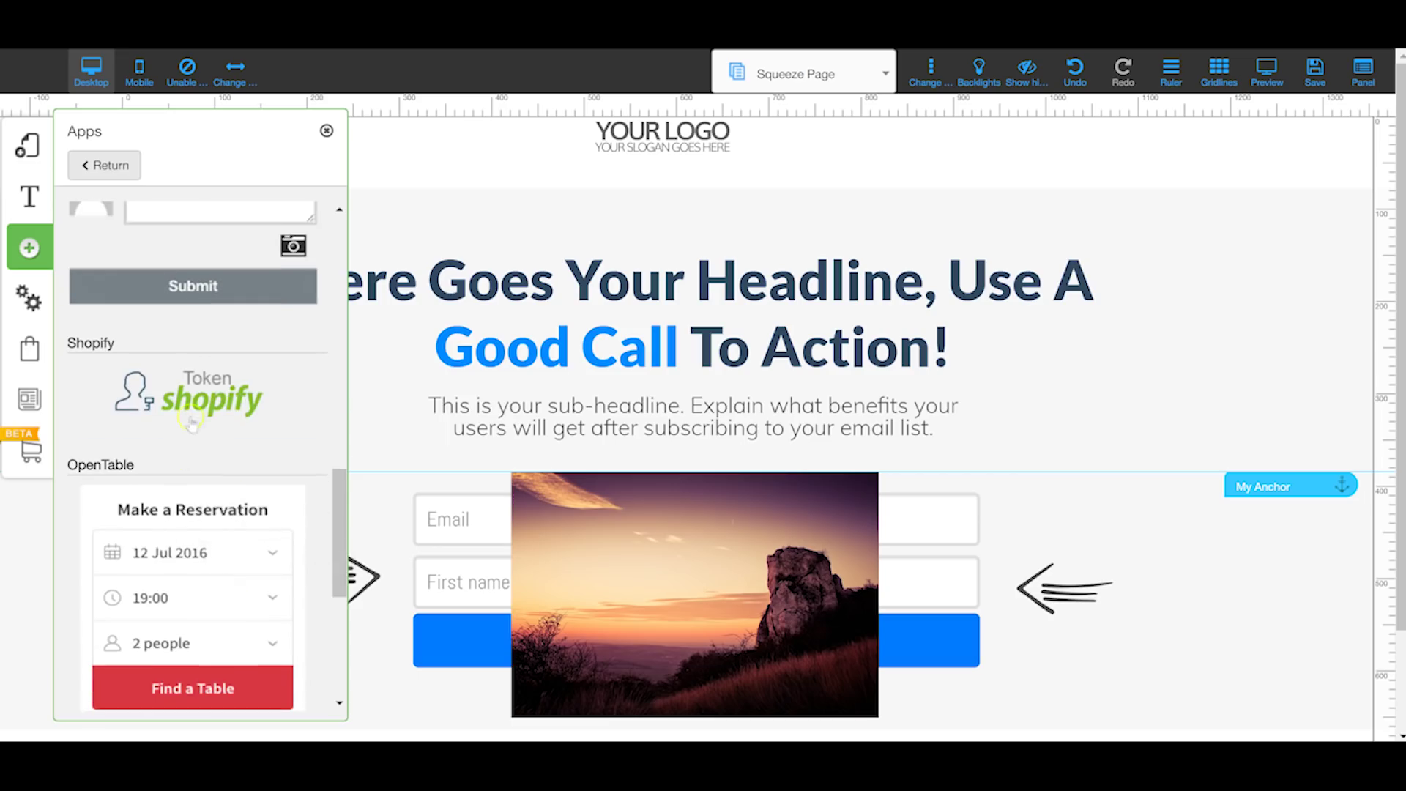
scroll(192, 424, "down", 1)
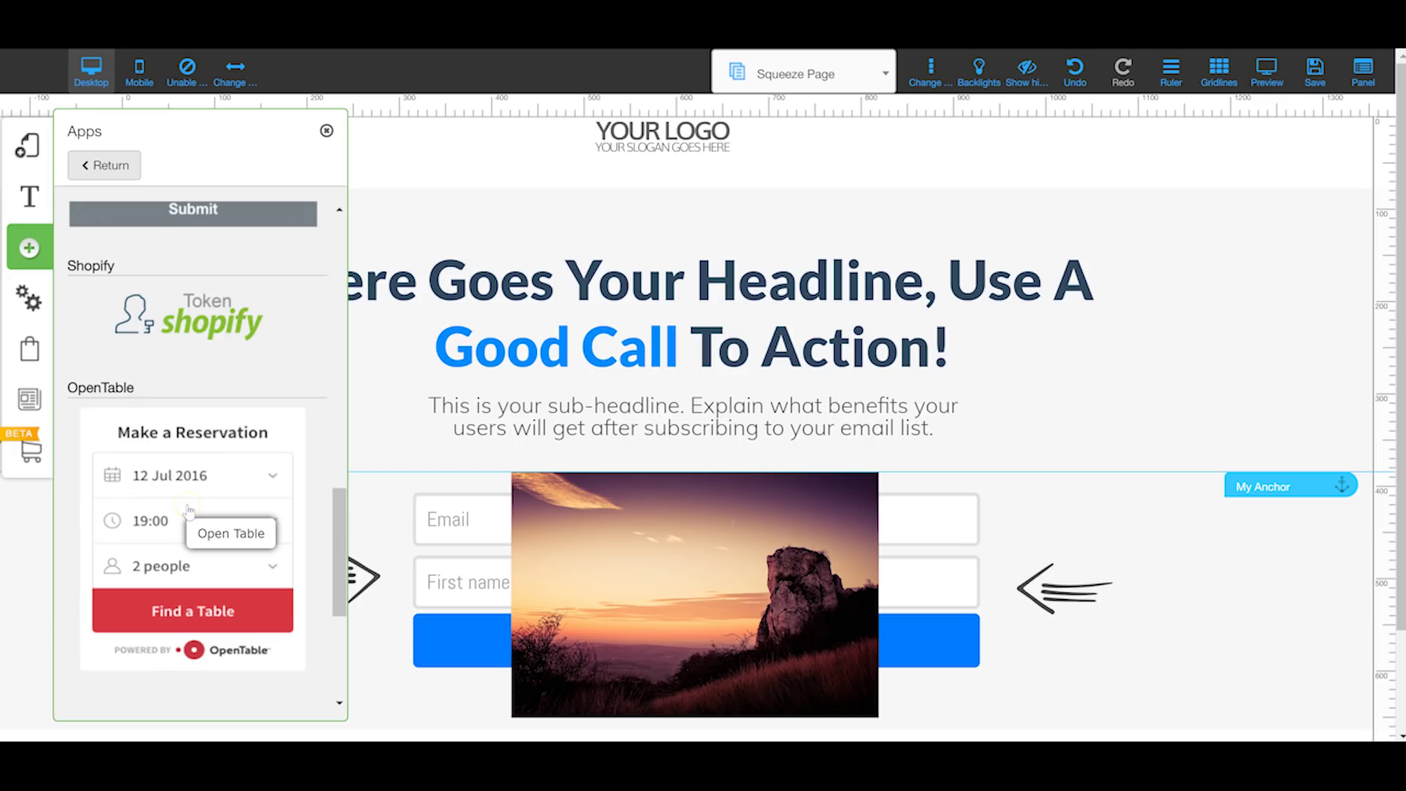
scroll(189, 510, "down", 4)
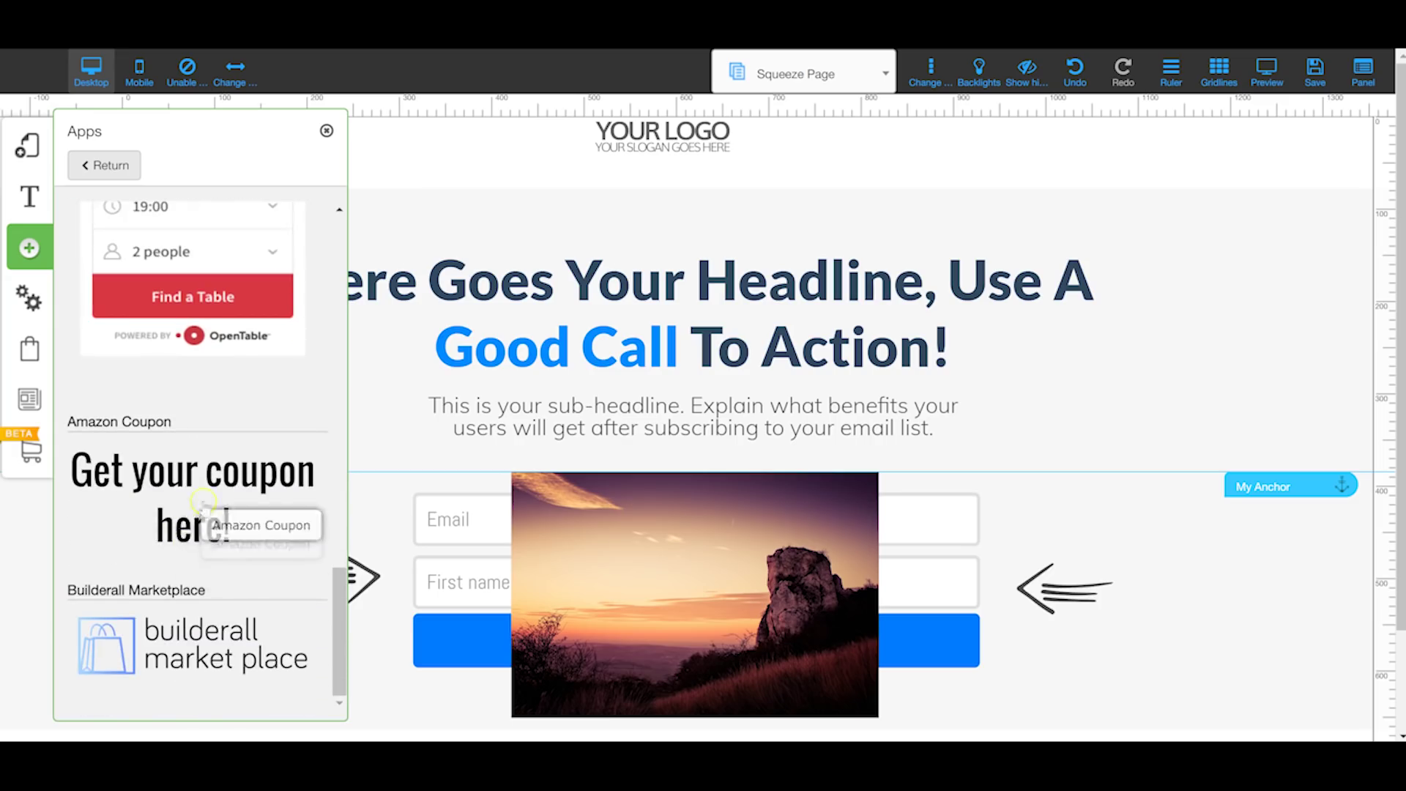
scroll(206, 493, "up", 1)
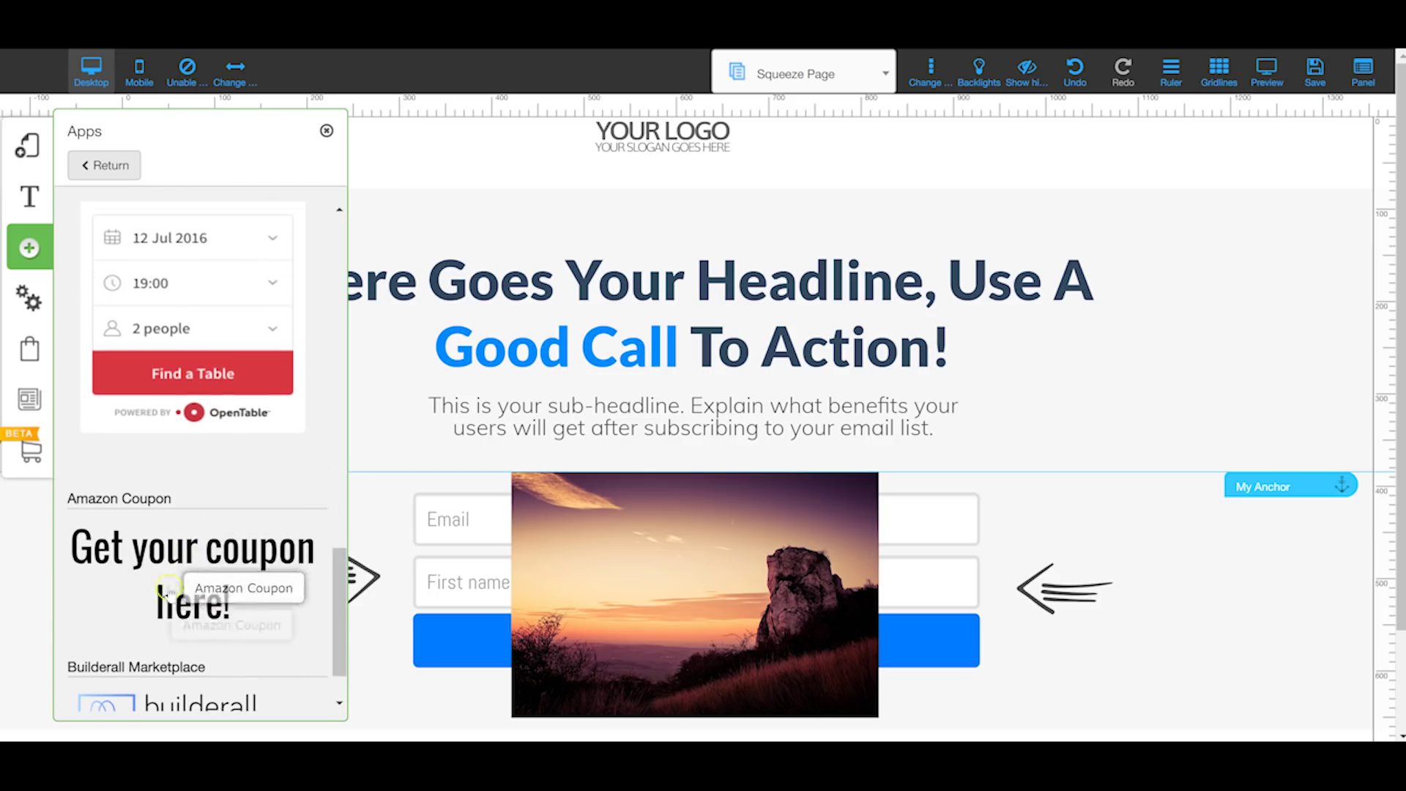
scroll(205, 561, "down", 1)
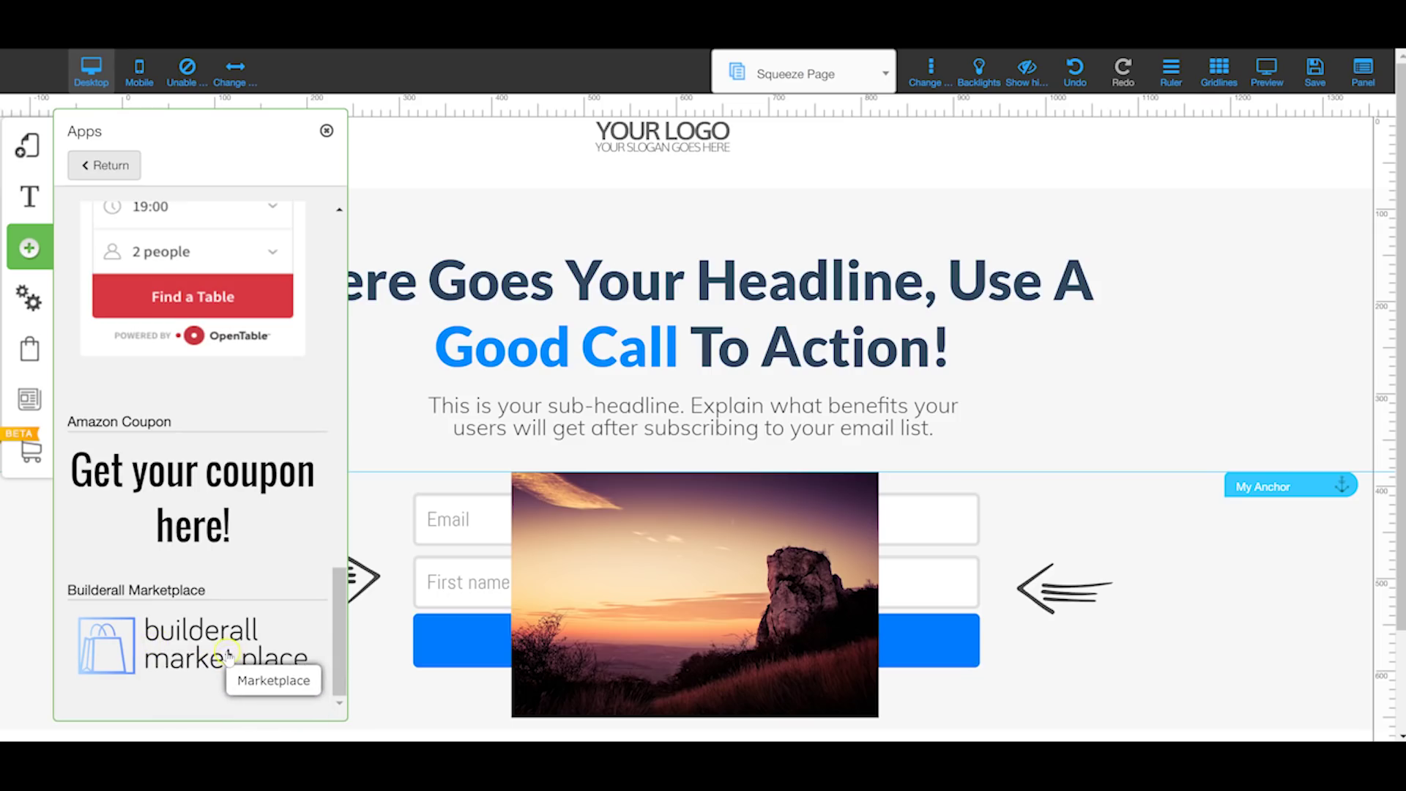
left_click(42, 251)
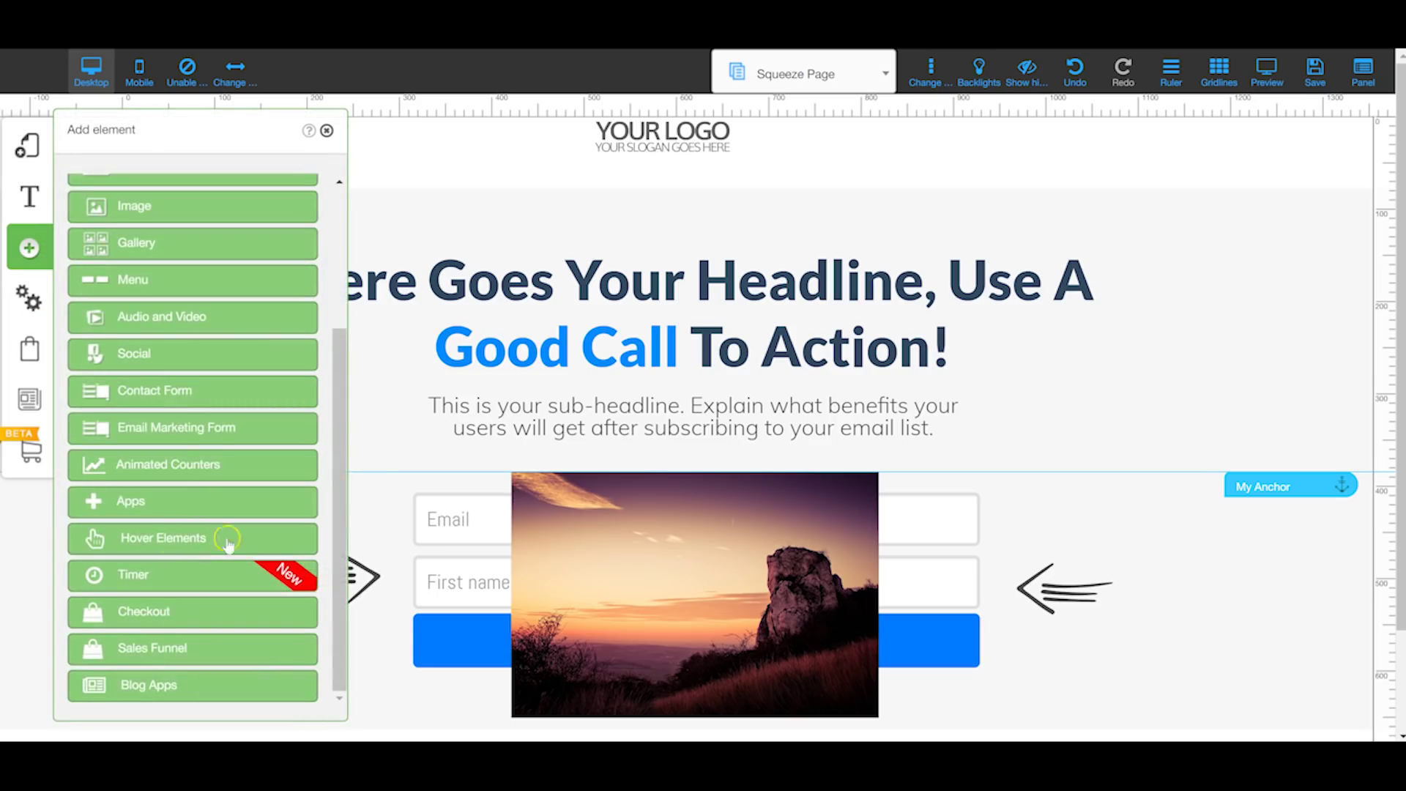
Step: Scroll through the available Hover Elements styles
left_click(169, 546)
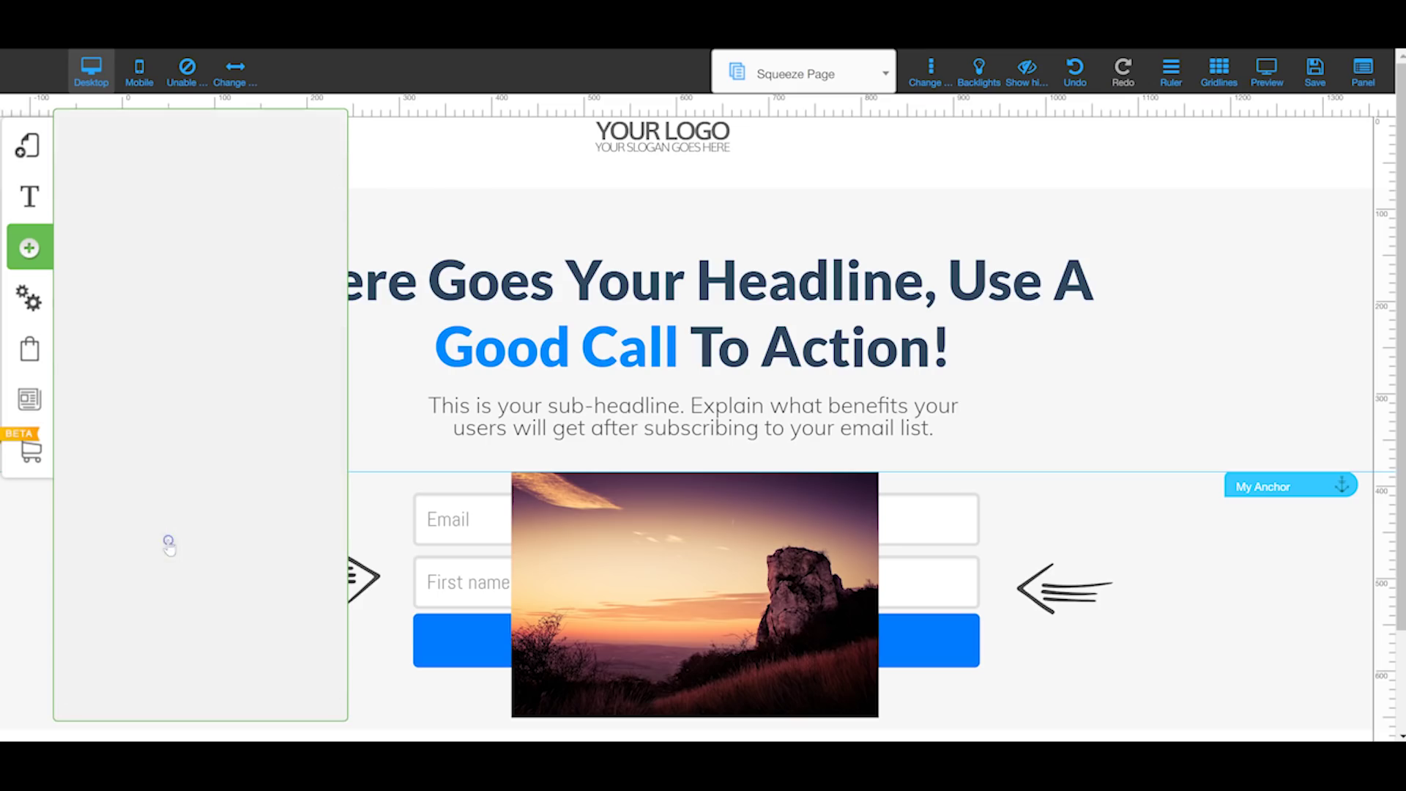
scroll(175, 374, "down", 3)
scroll(183, 361, "down", 2)
scroll(189, 356, "down", 5)
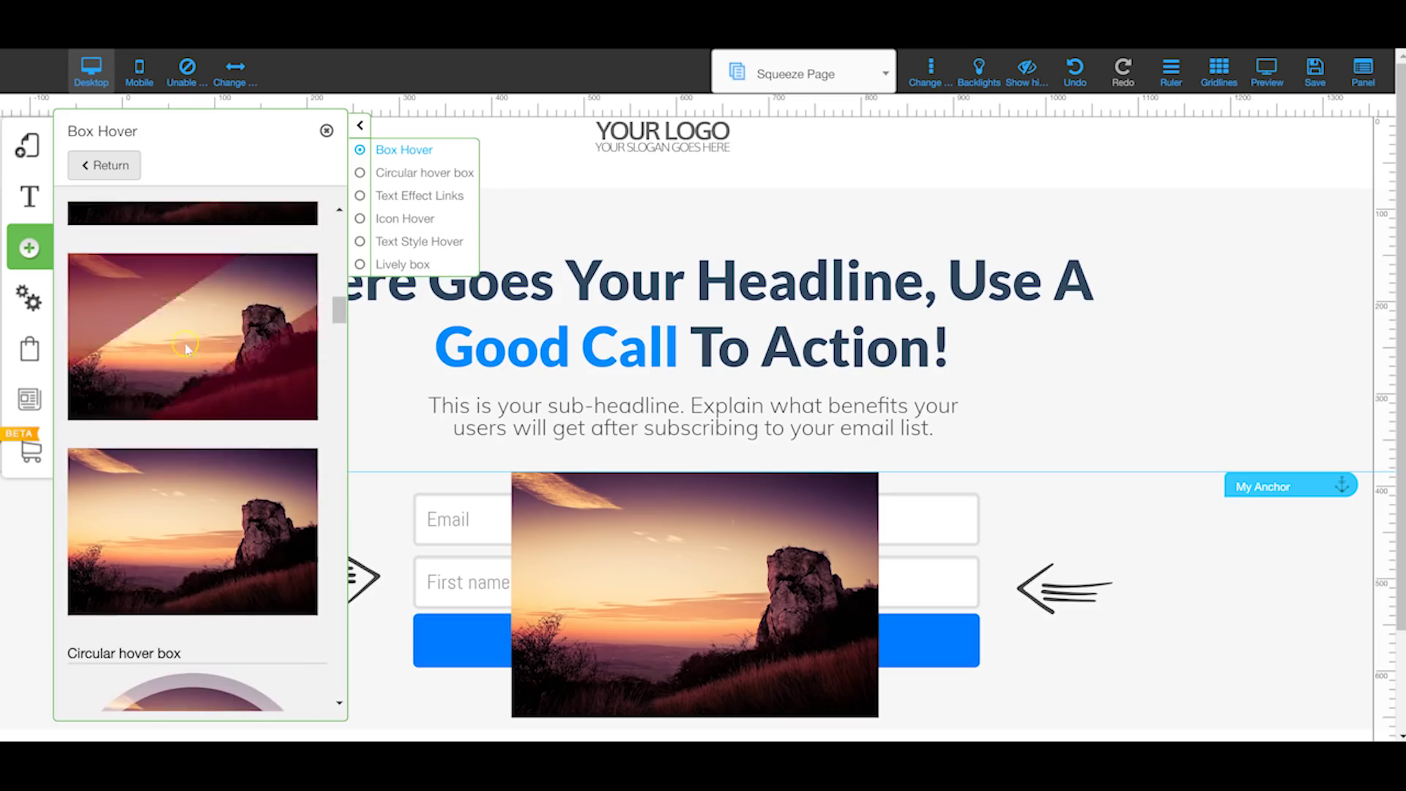
scroll(183, 423, "down", 10)
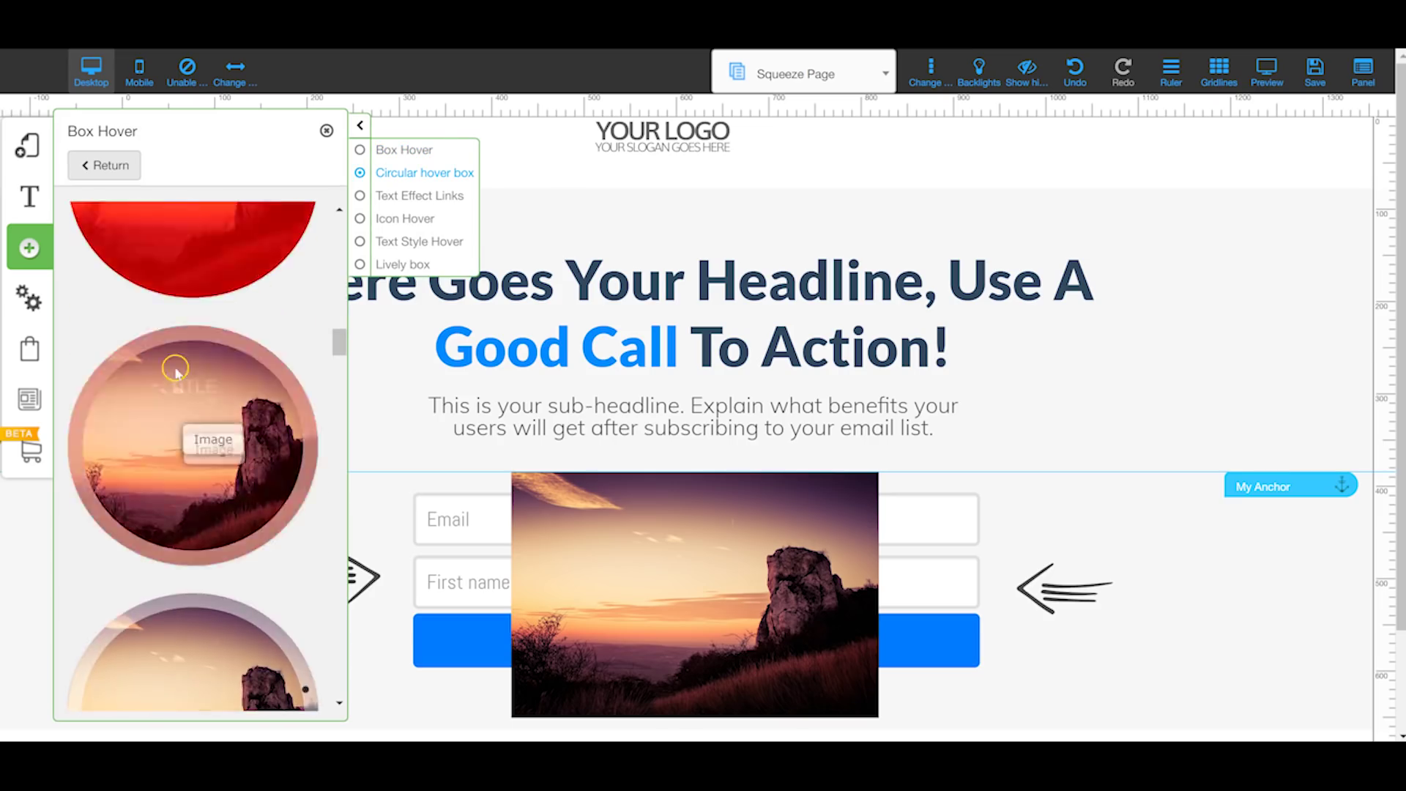
scroll(149, 419, "down", 8)
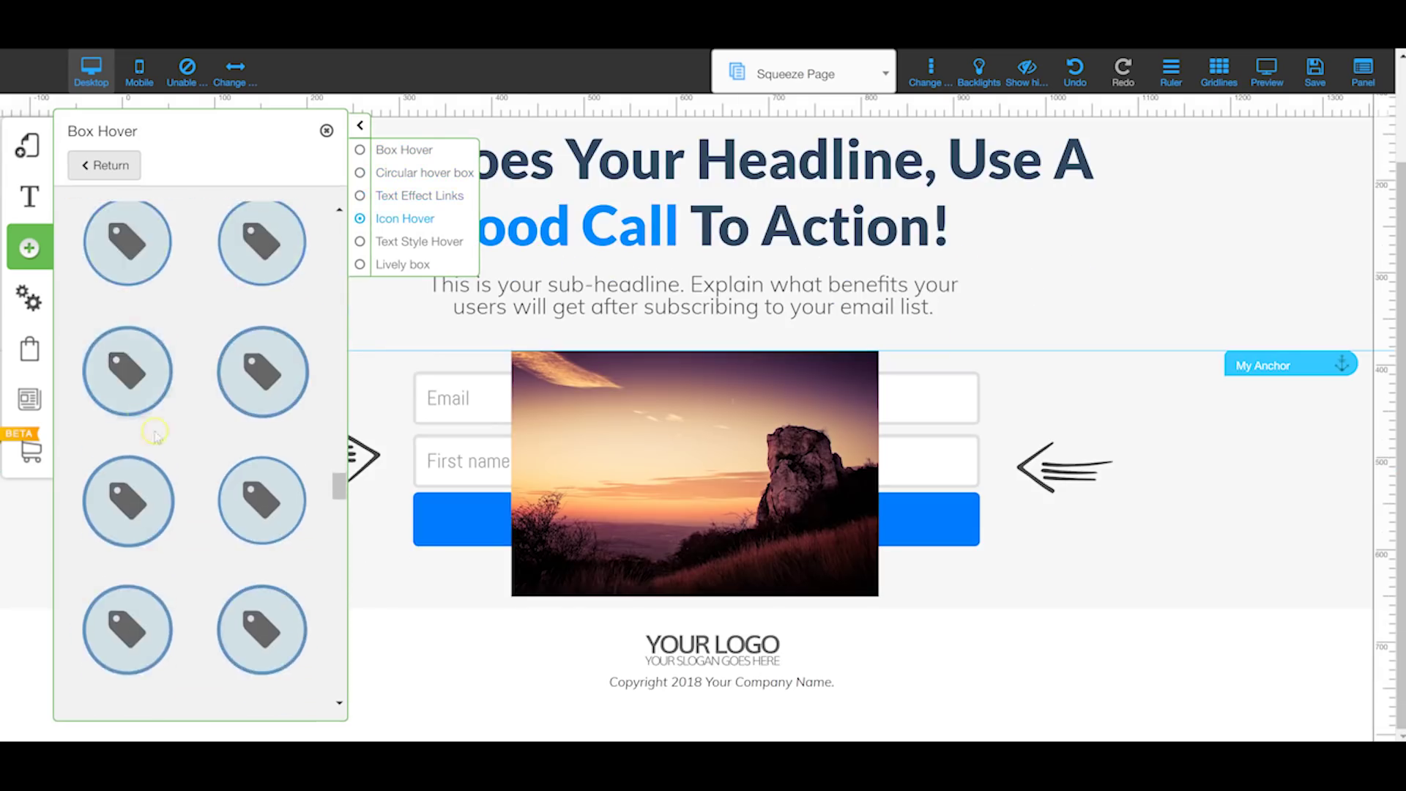
scroll(156, 386, "down", 10)
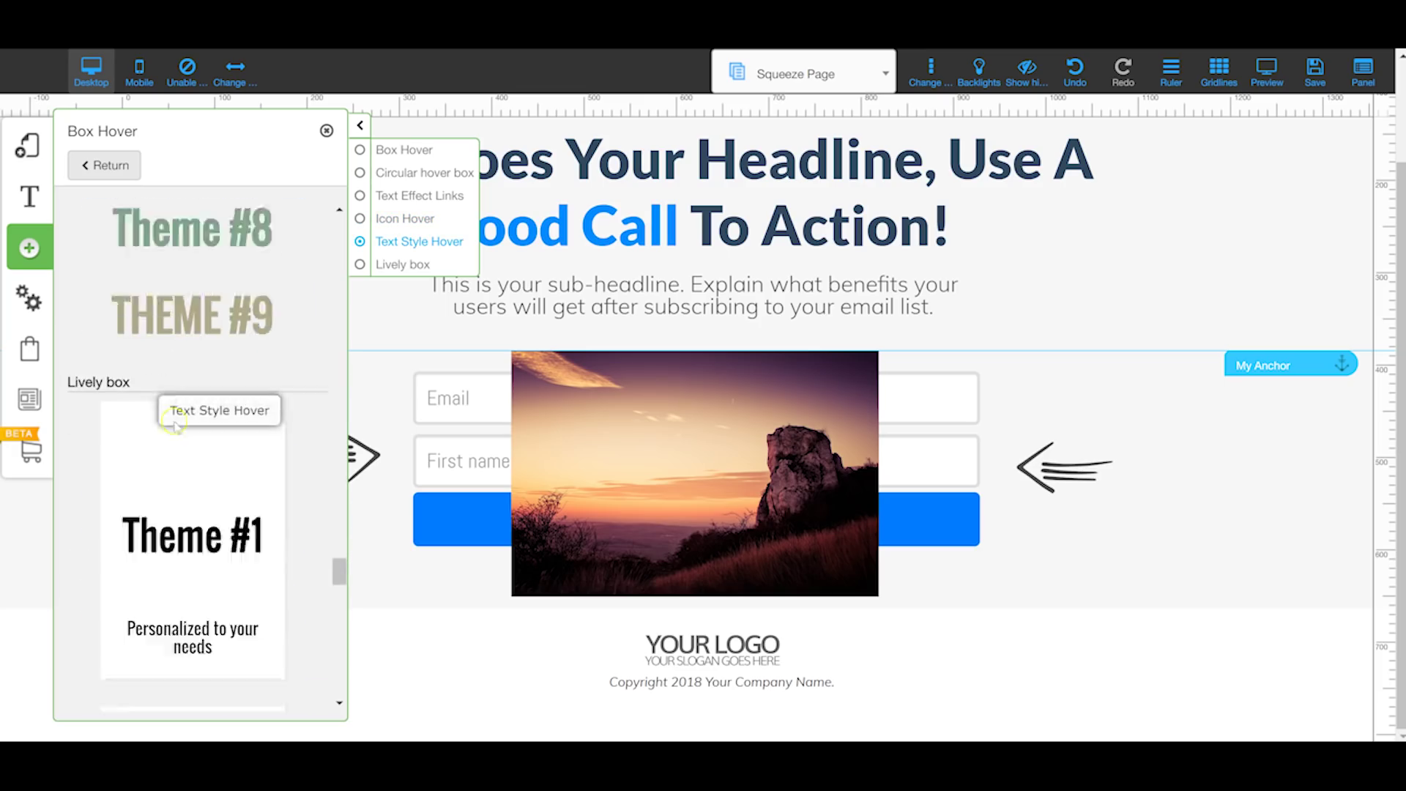
scroll(196, 424, "down", 5)
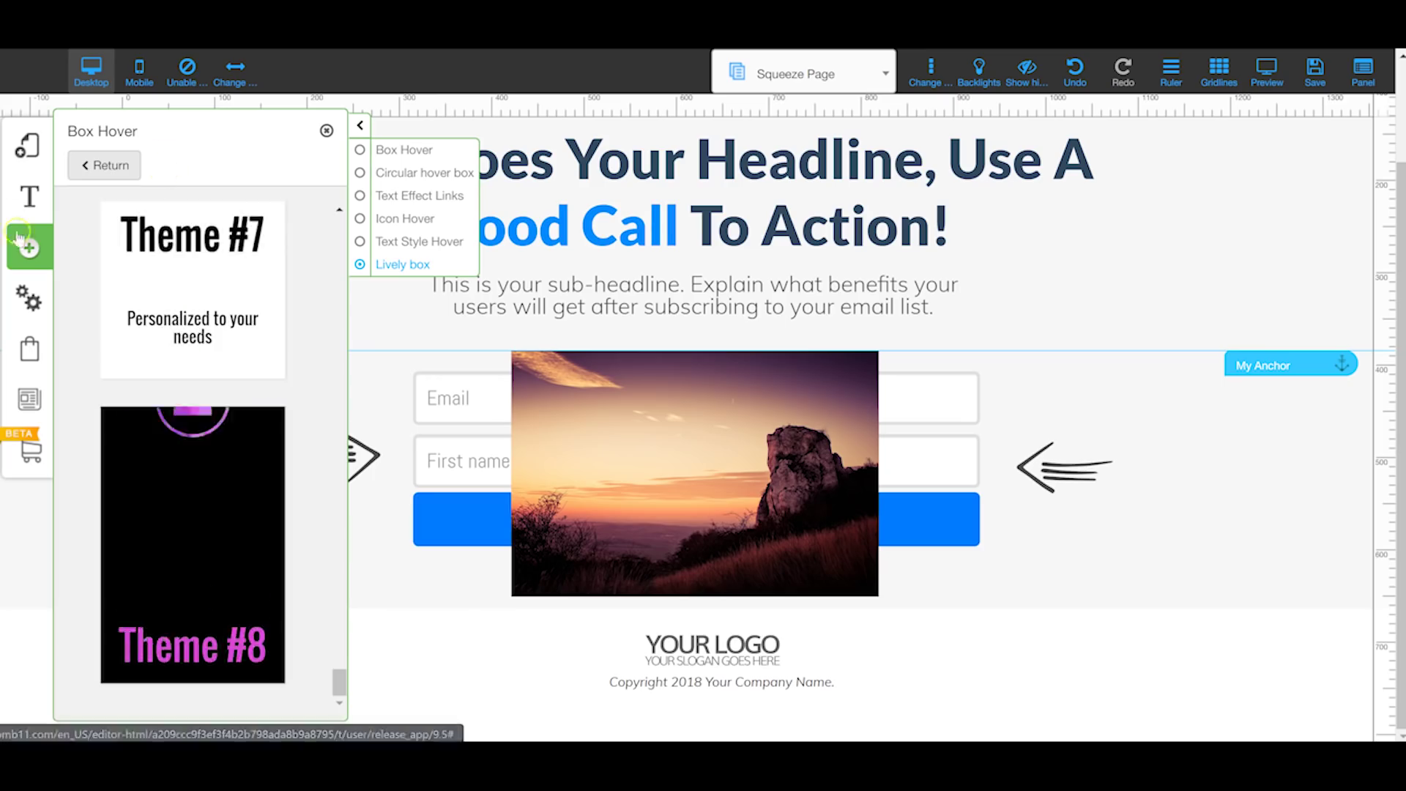
Step: Browse the countdown Timer styles, then bring up the Checkout templates
left_click(106, 164)
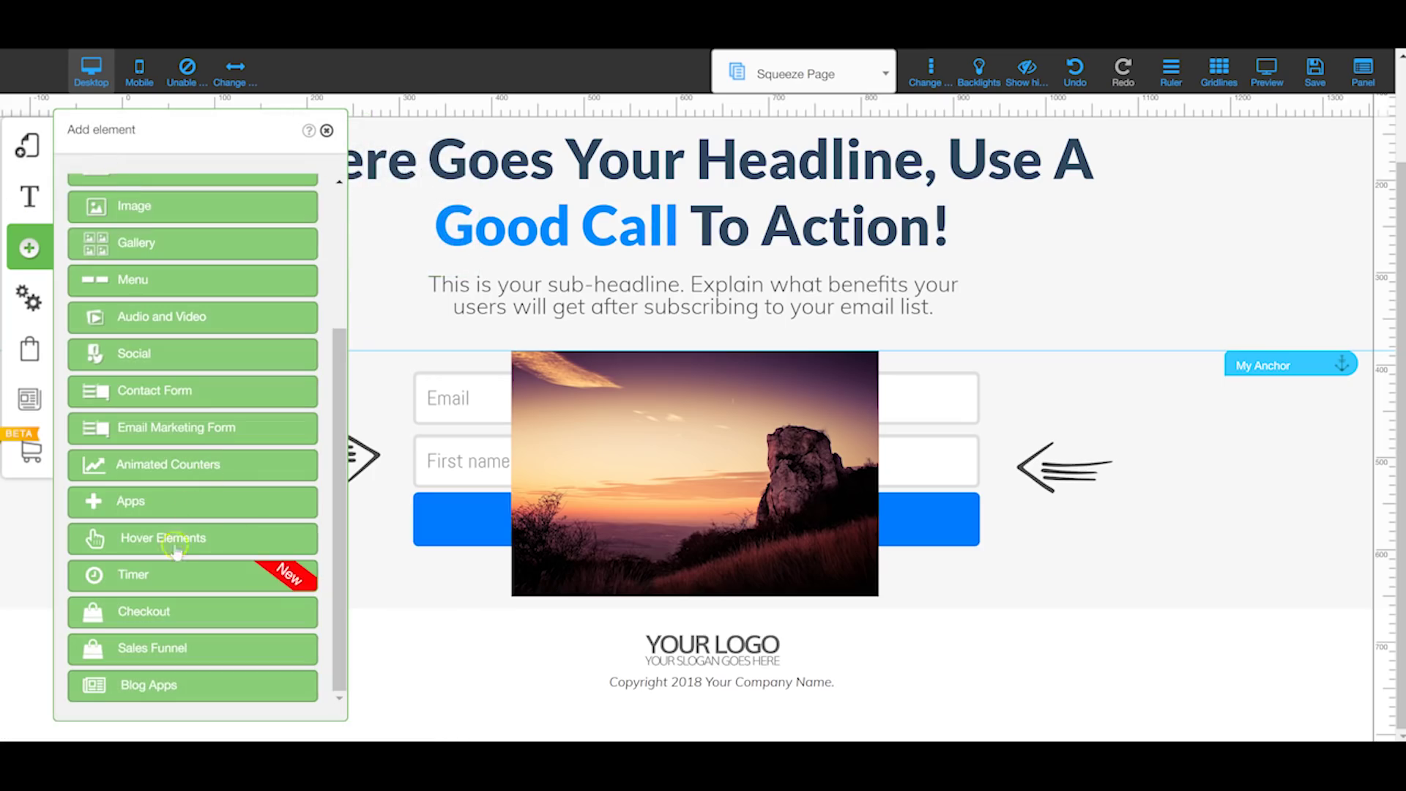
left_click(184, 580)
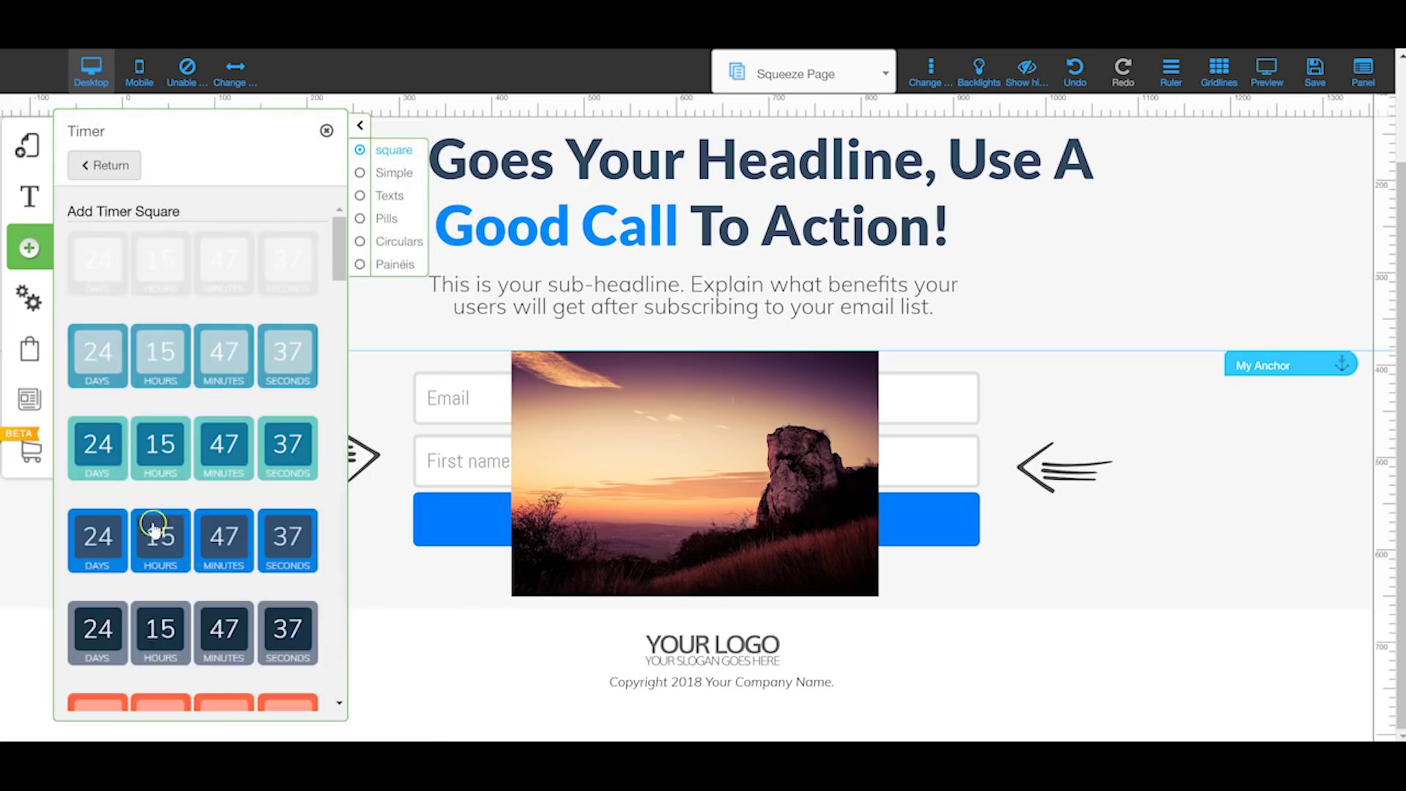
scroll(217, 352, "down", 15)
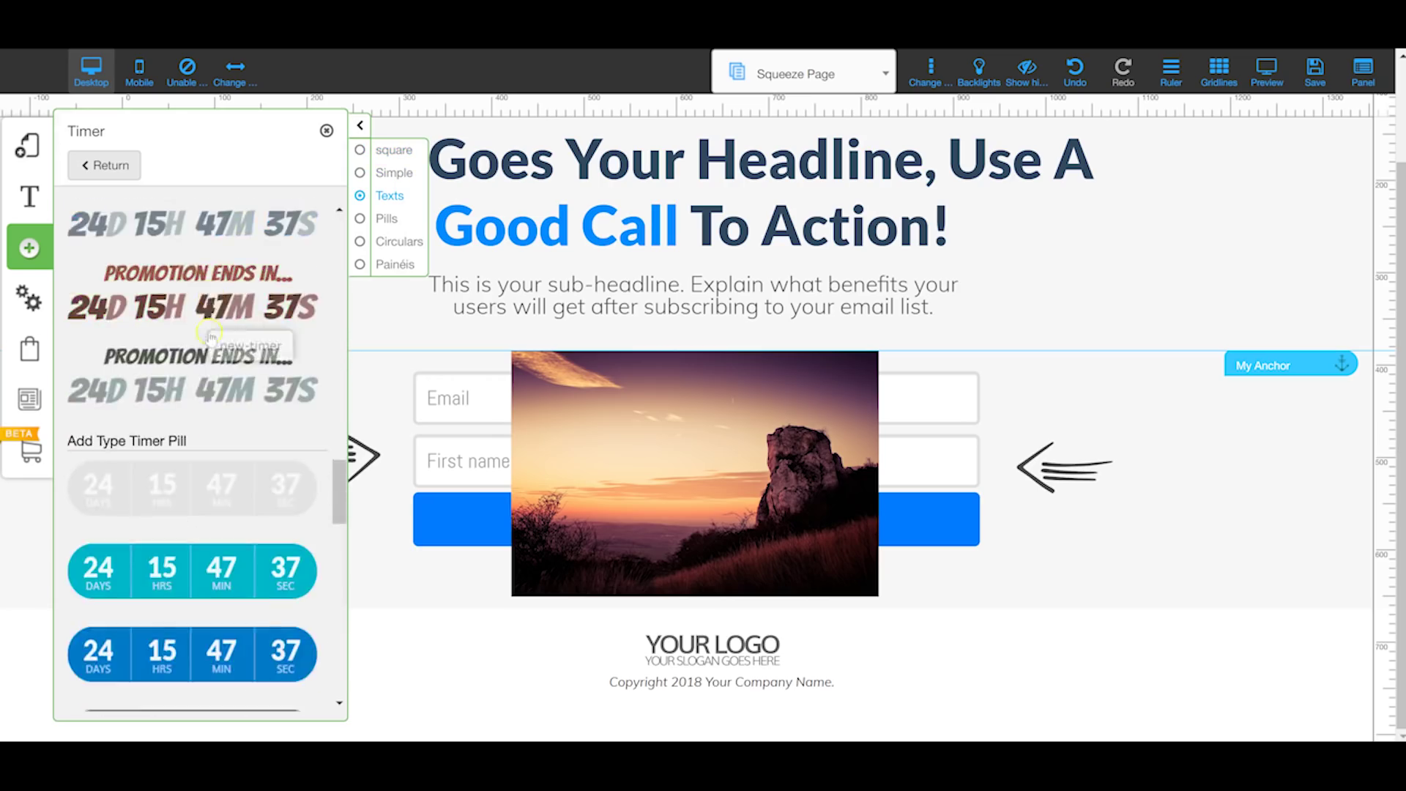
scroll(187, 373, "down", 4)
left_click(116, 180)
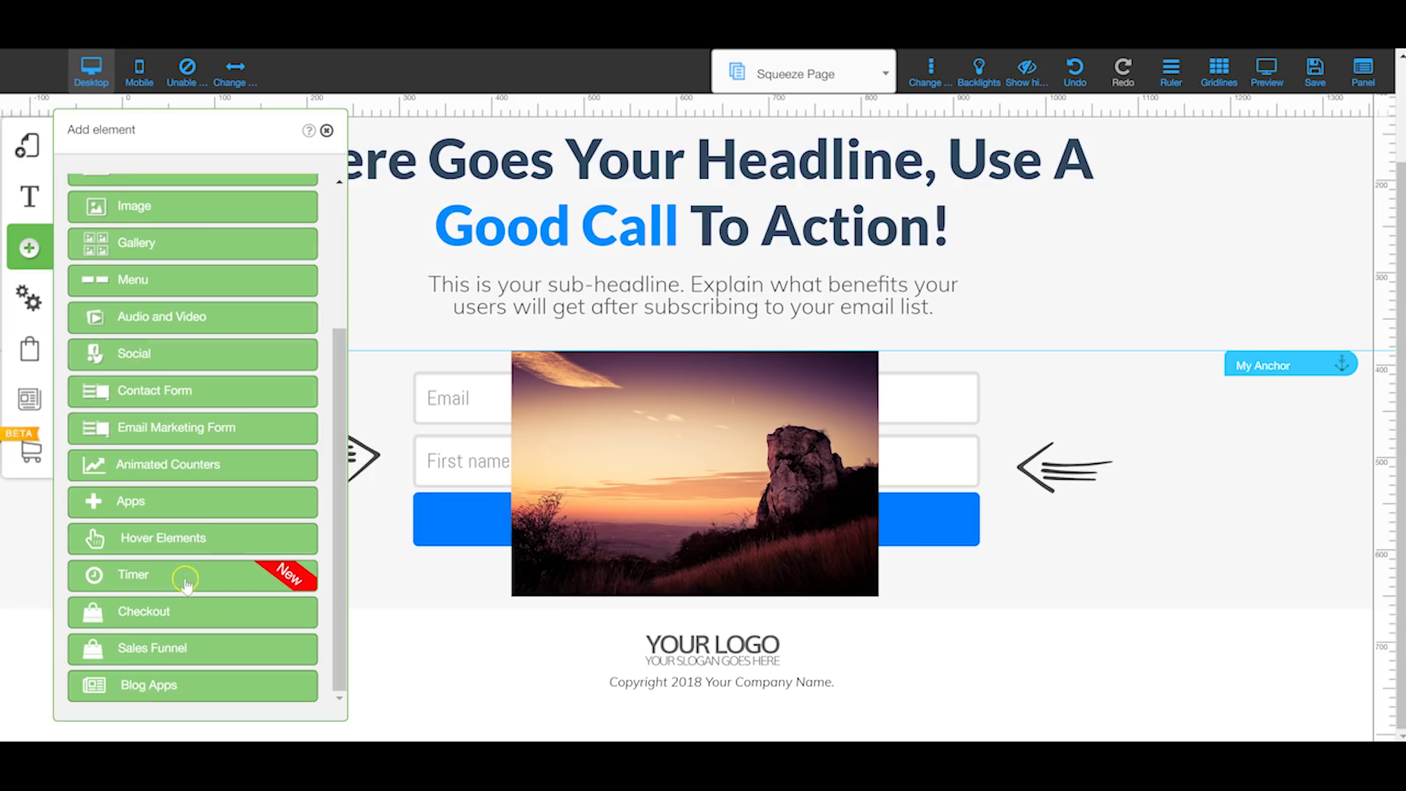
left_click(179, 614)
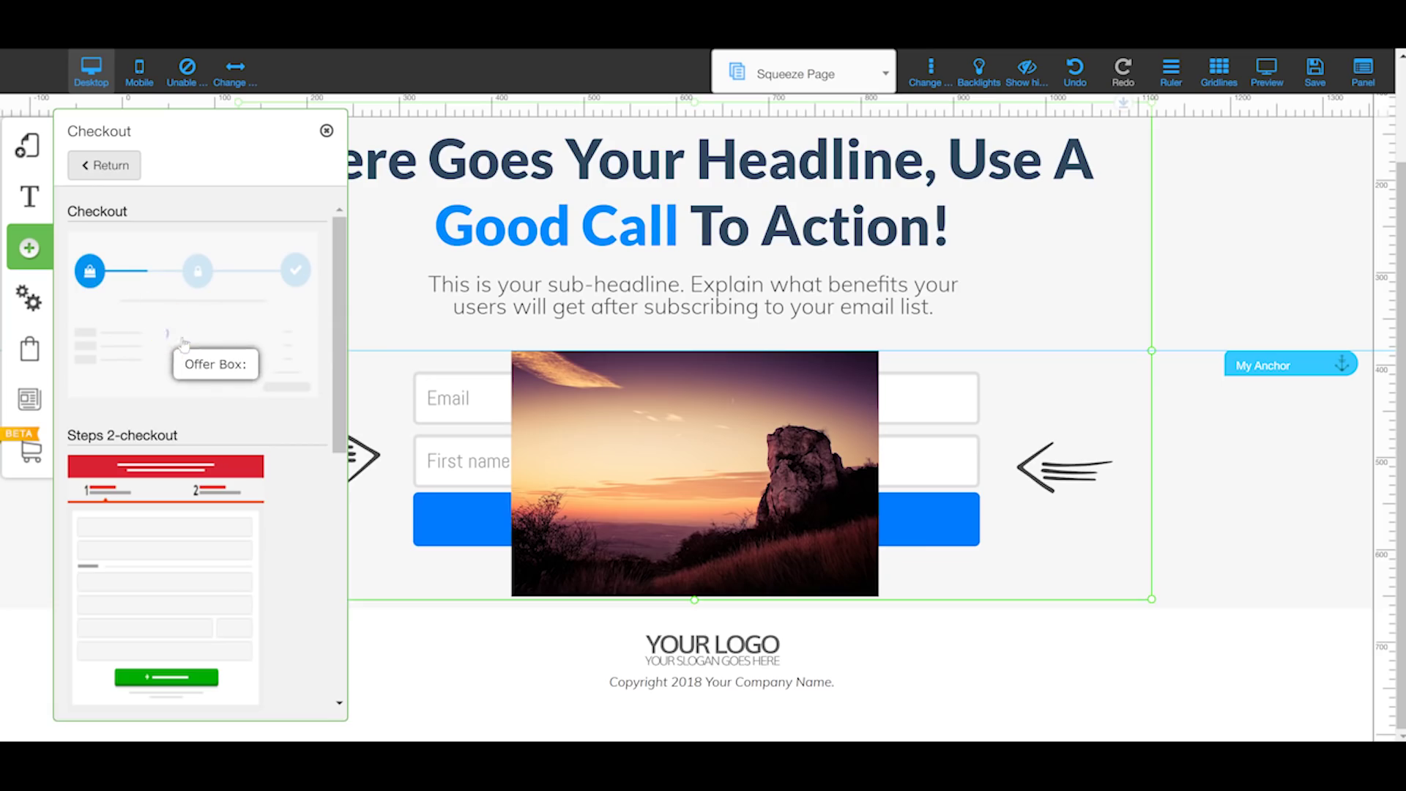
Step: Drop a Checkout template onto the squeeze page's form section and reopen the checkout templates
left_click_drag(529, 250, 529, 250)
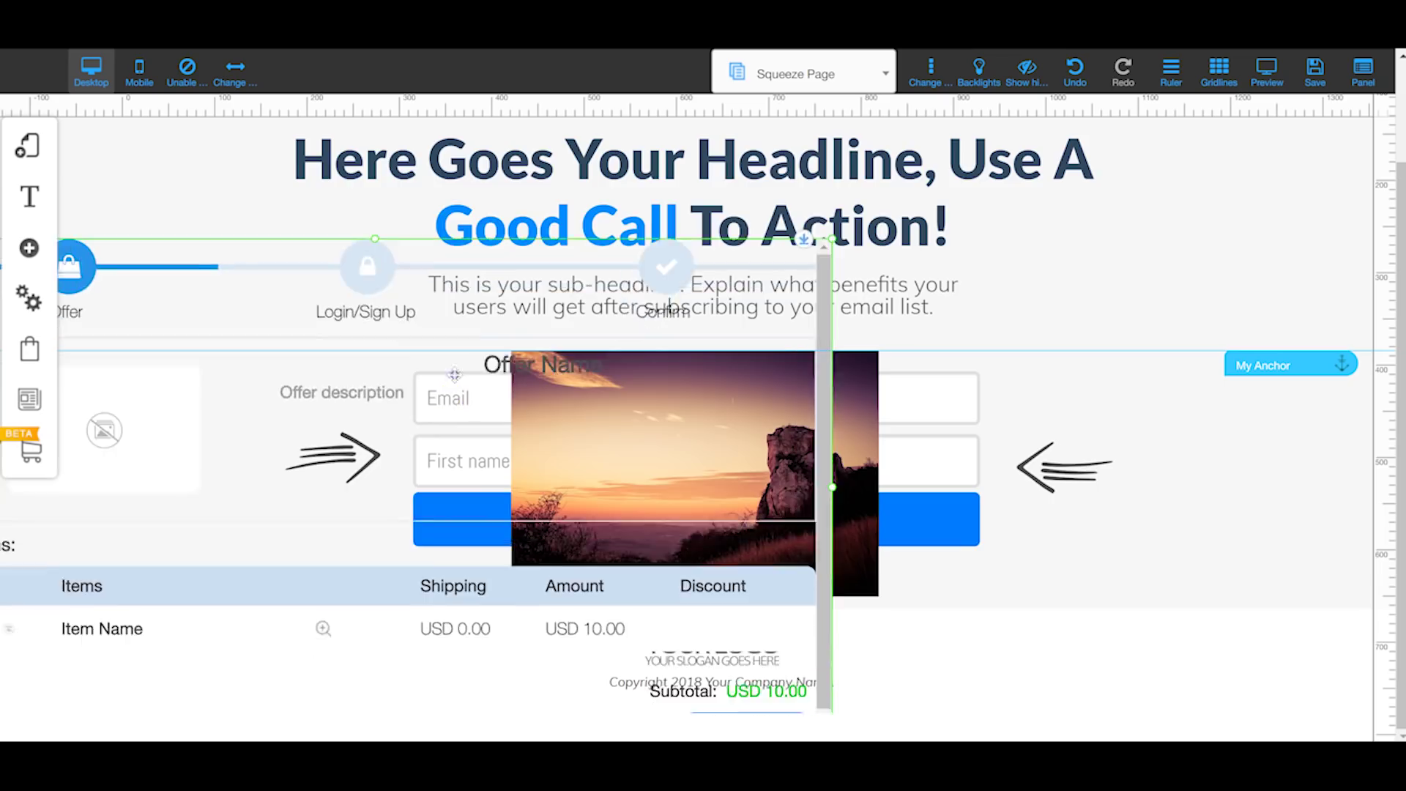
left_click(29, 248)
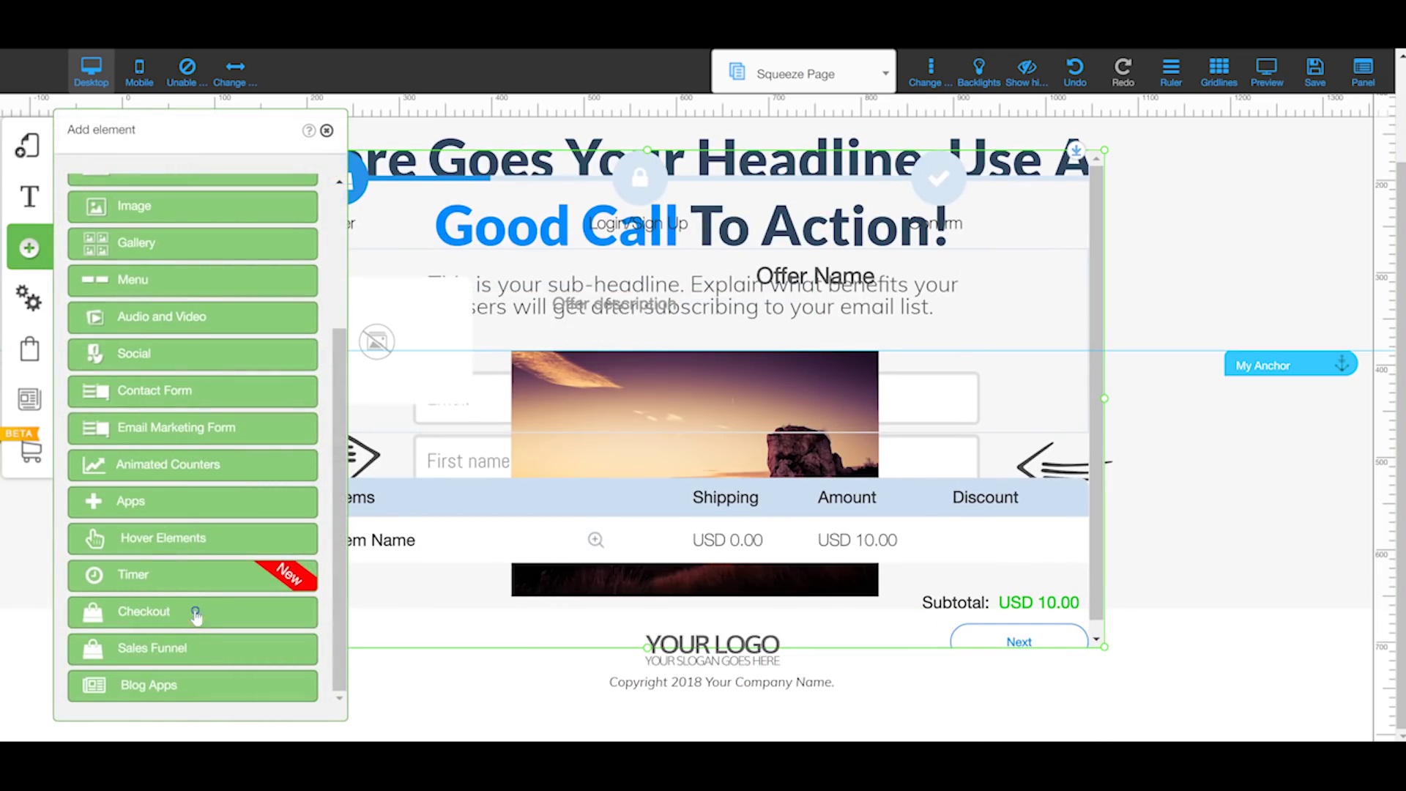
left_click(196, 613)
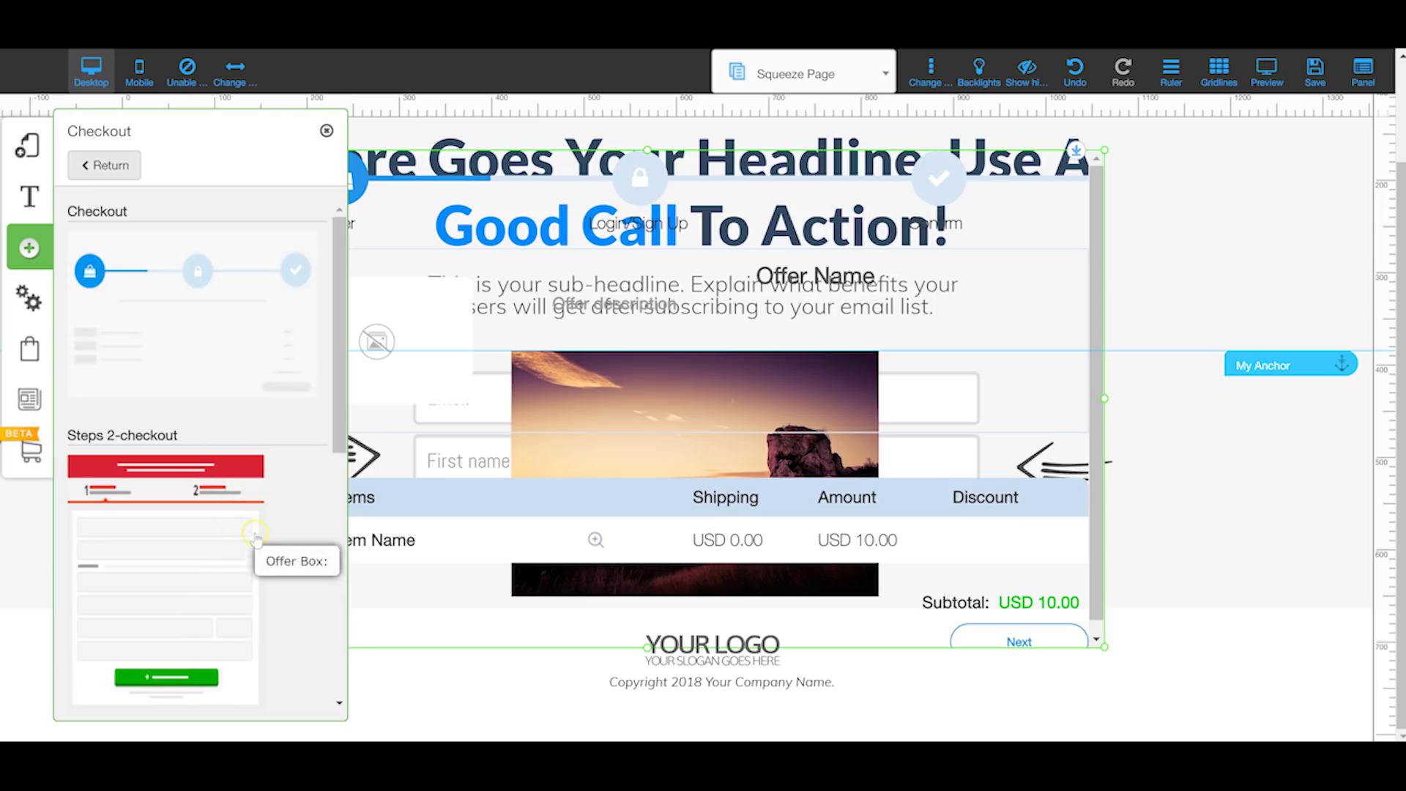
Step: Look through the remaining checkout templates, then show the Sales Funnel gallery
scroll(255, 538, "down", 1)
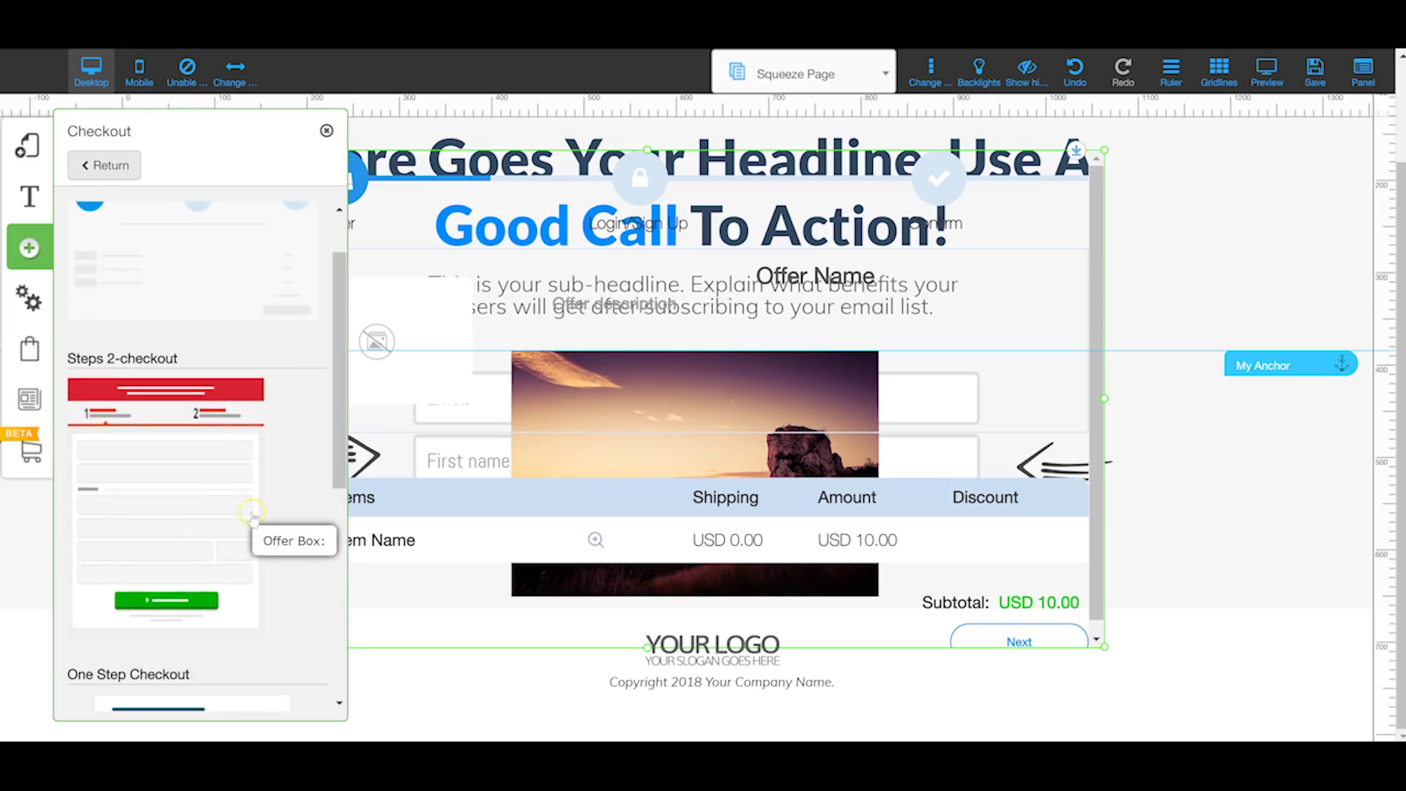
scroll(260, 513, "down", 3)
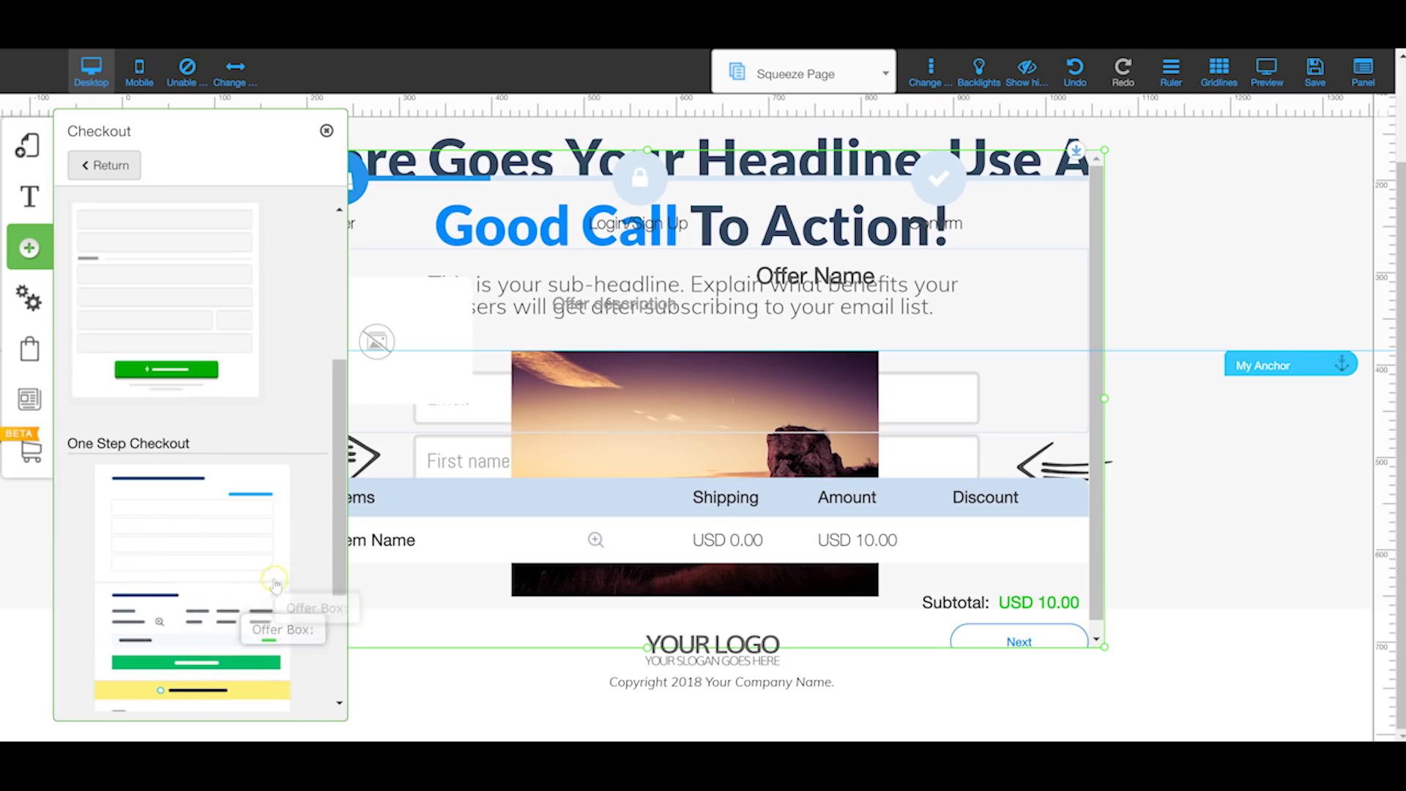
scroll(320, 414, "down", 3)
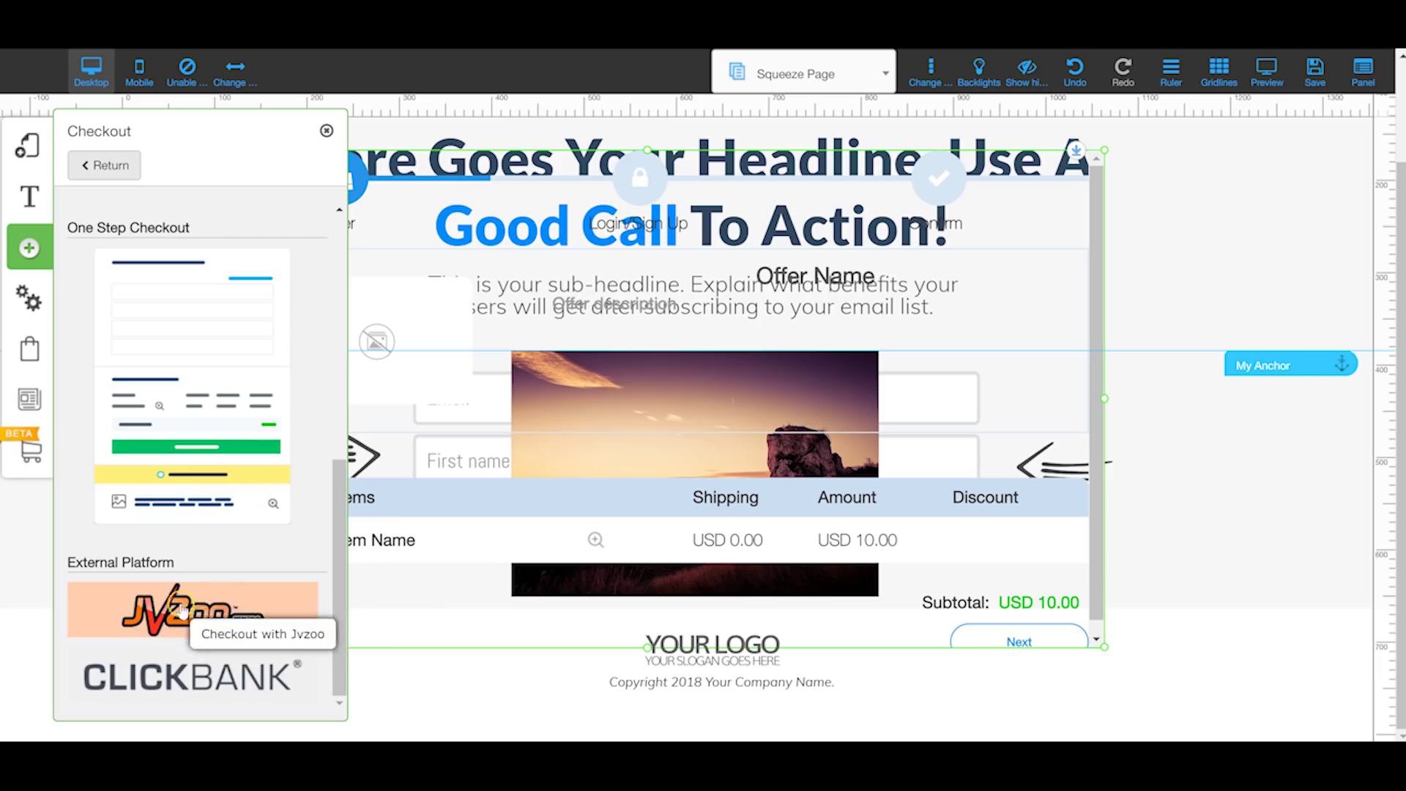
left_click(27, 249)
left_click(27, 249)
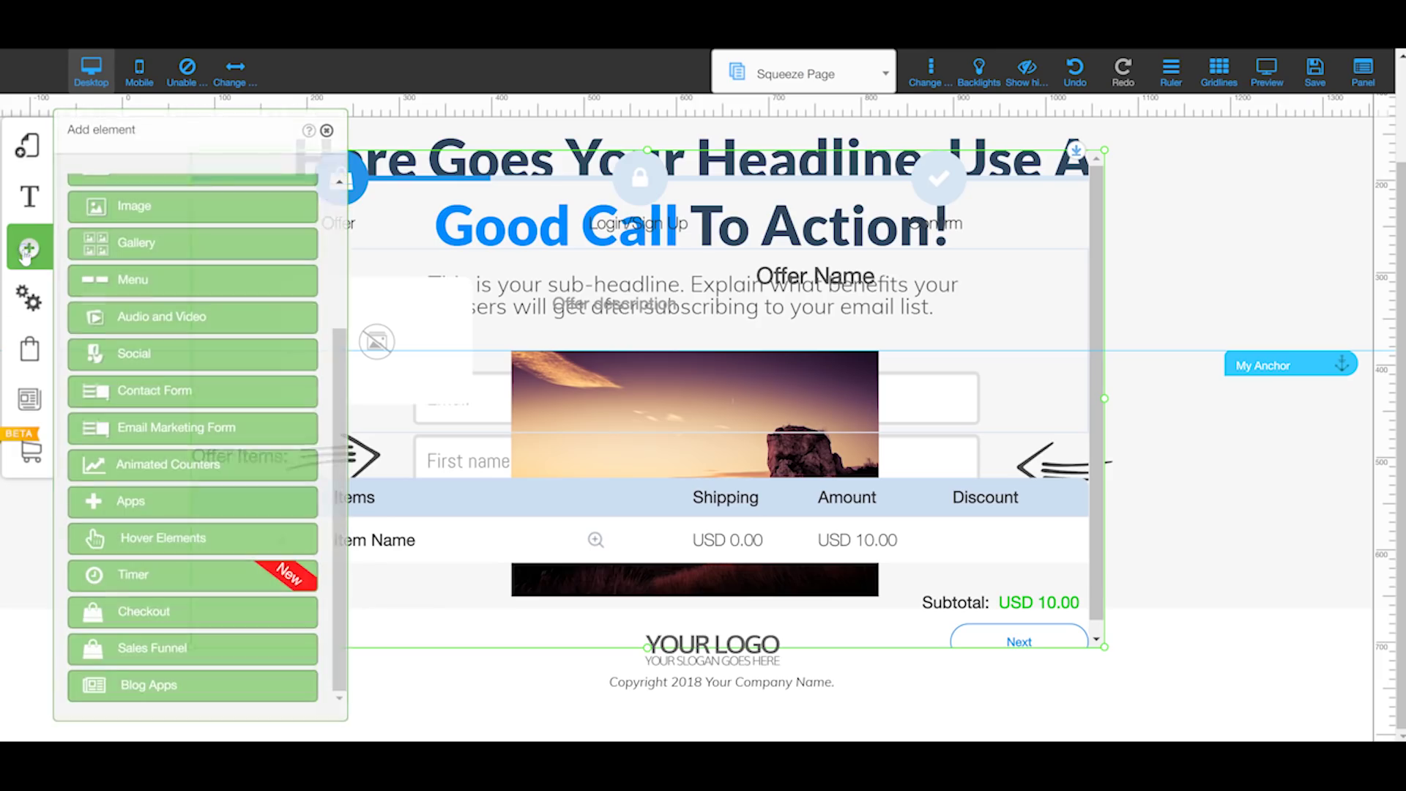
left_click(180, 648)
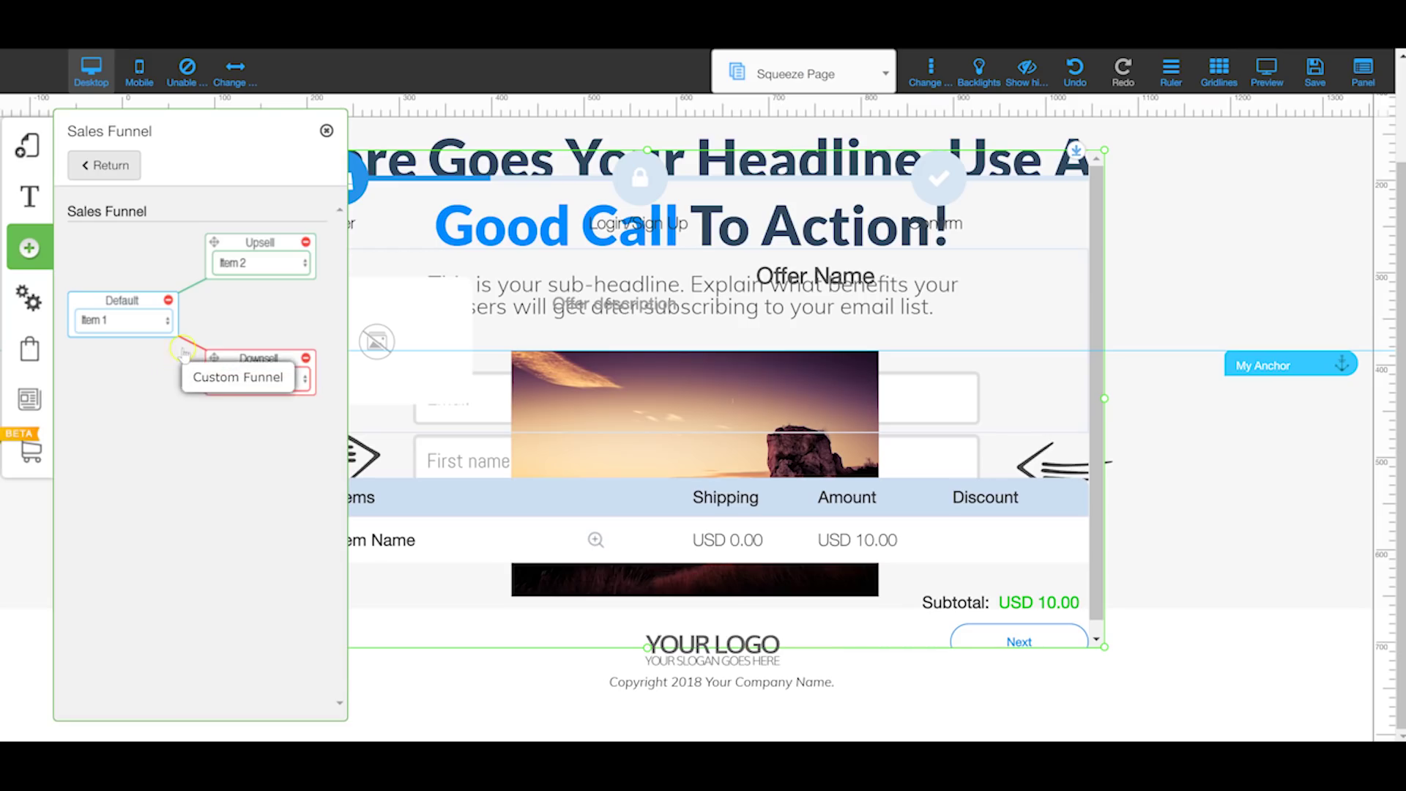
Step: Inspect the Sales Funnel's Default, Upsell and Downsell connectors, then return to the elements list
left_click(186, 349)
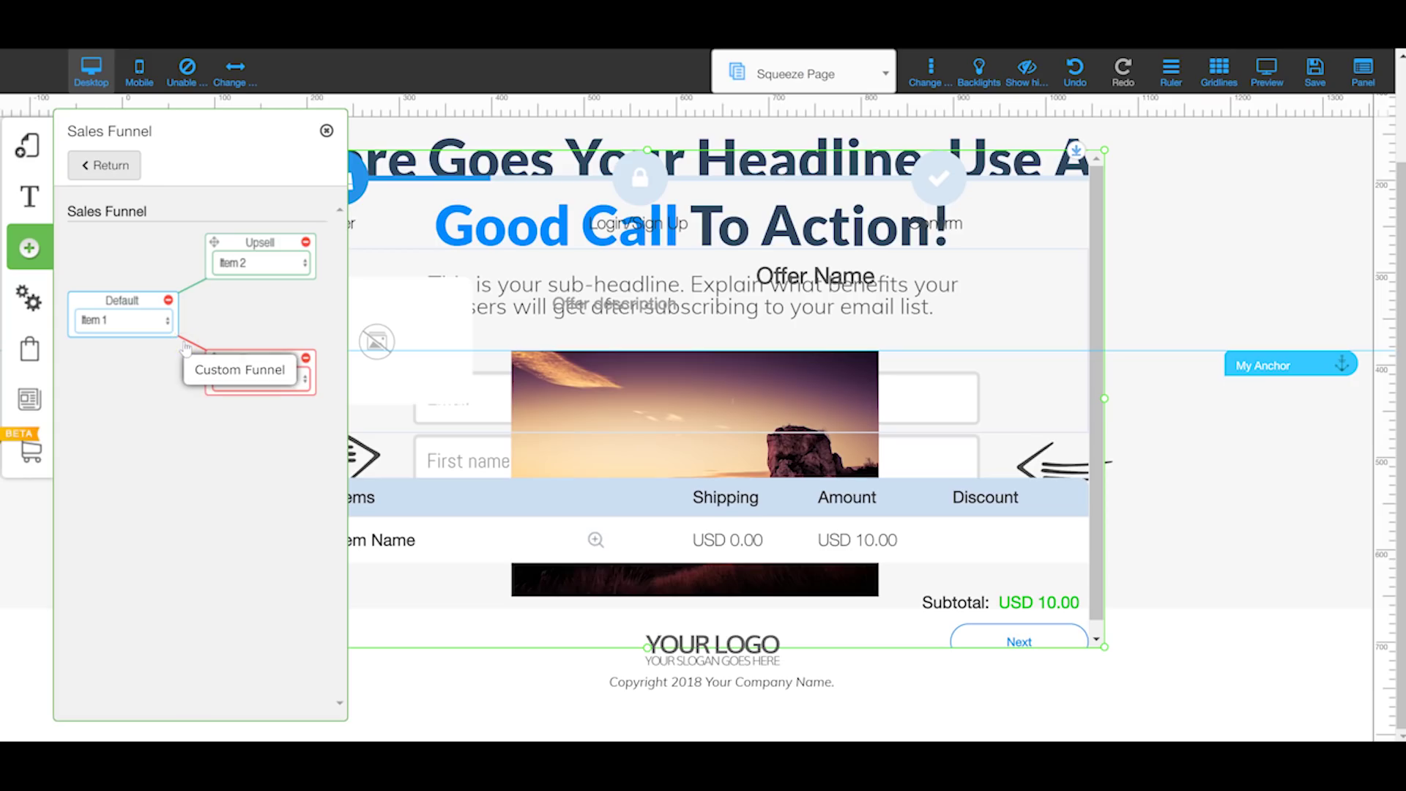
left_click(190, 322)
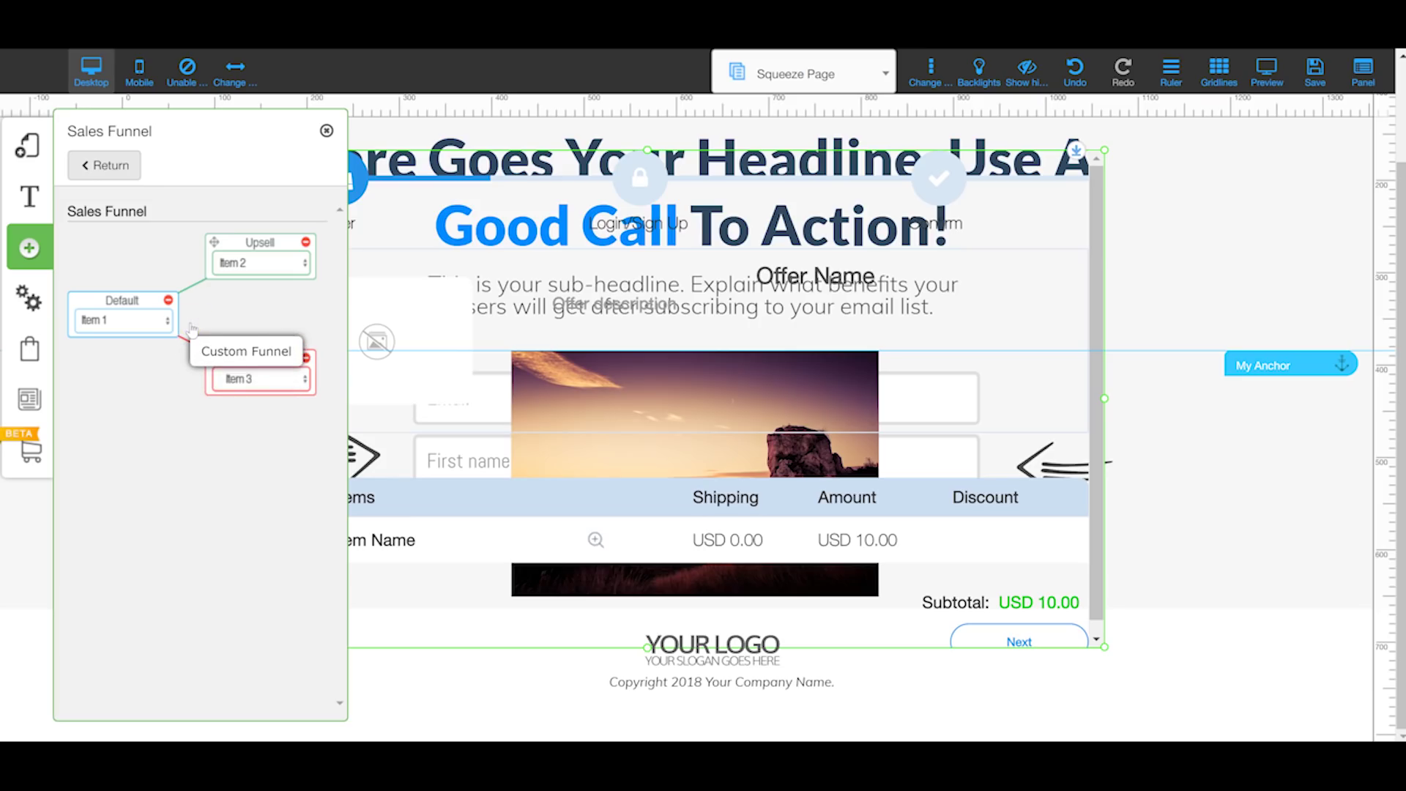
left_click(185, 309)
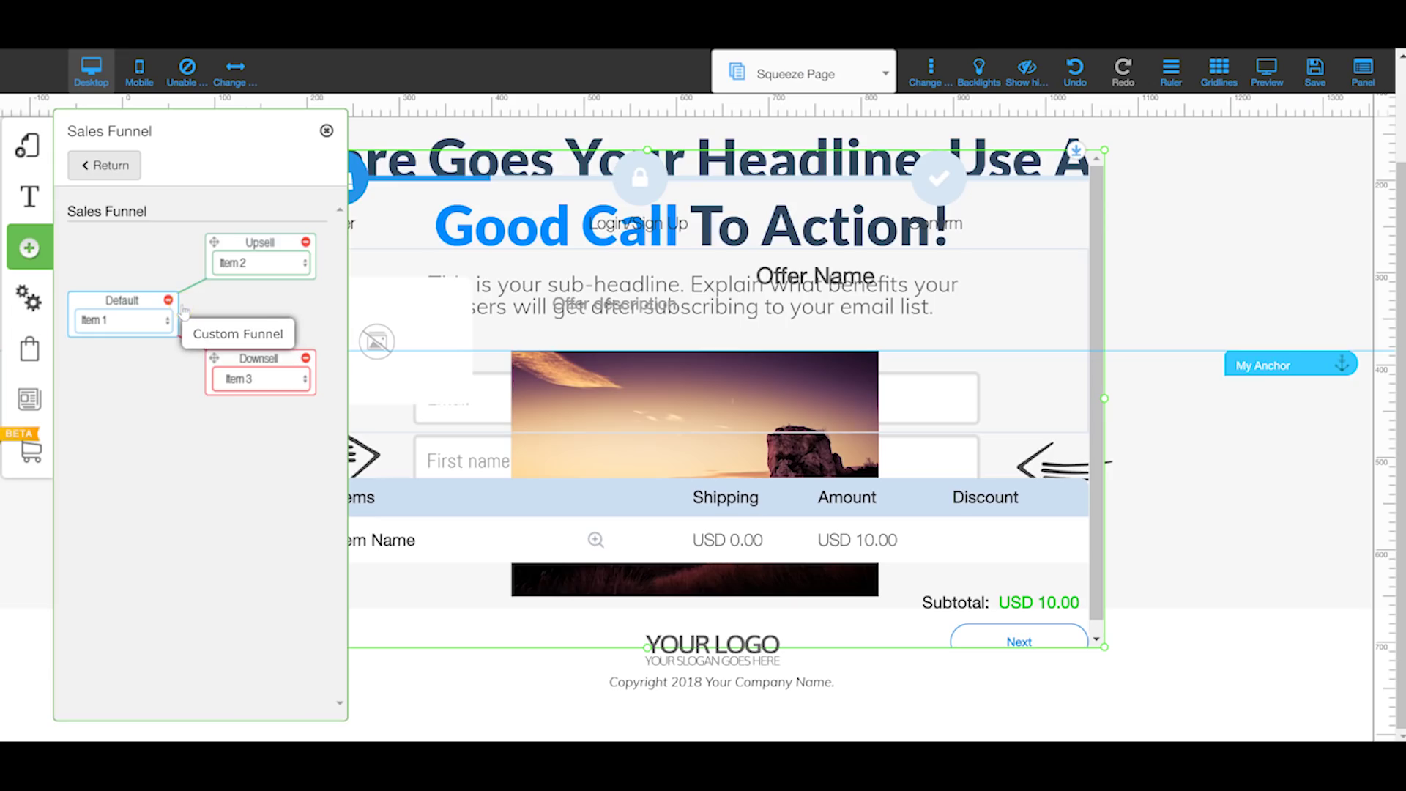
left_click(29, 247)
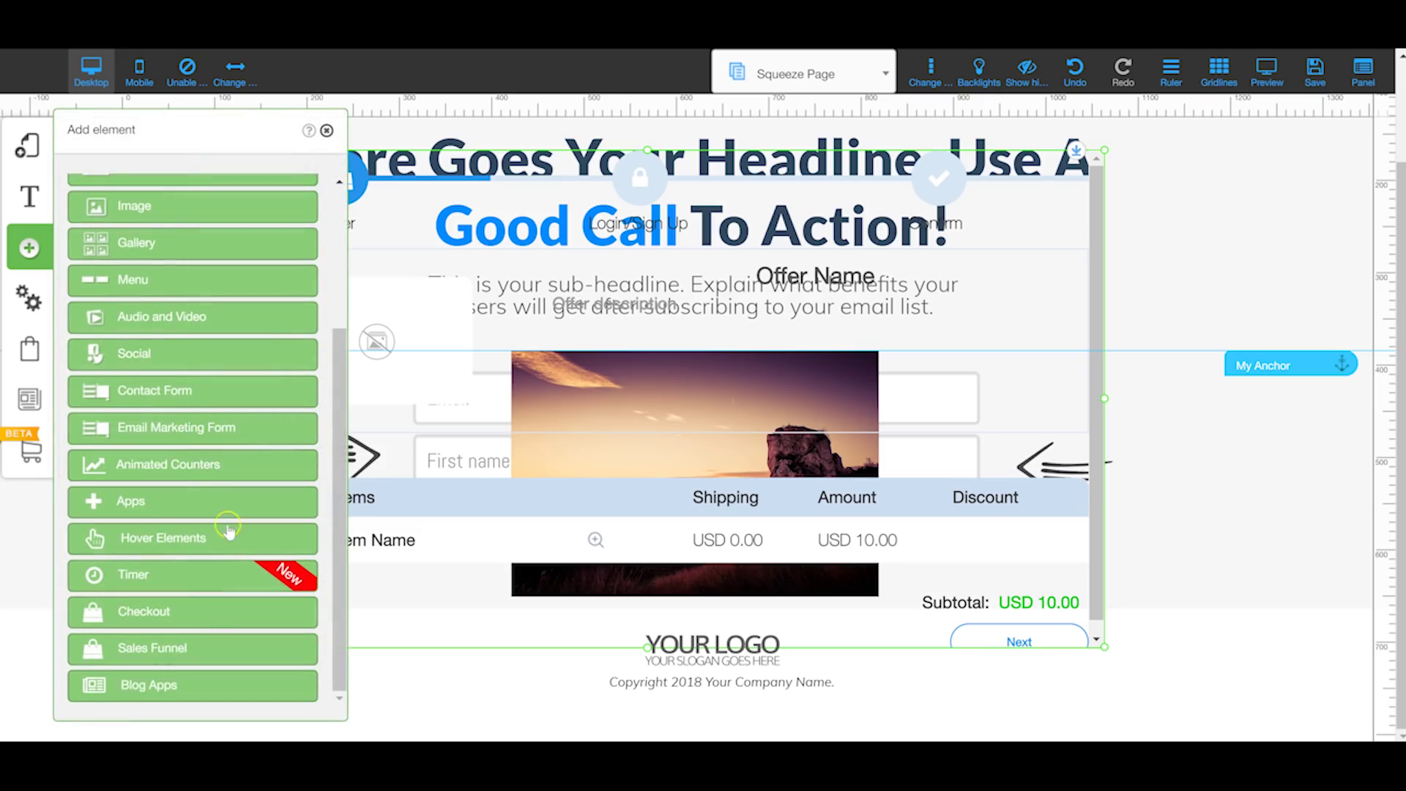
Step: Create a new blog from the My Blog panel using the Squeeze Page Funnel layout
left_click(189, 686)
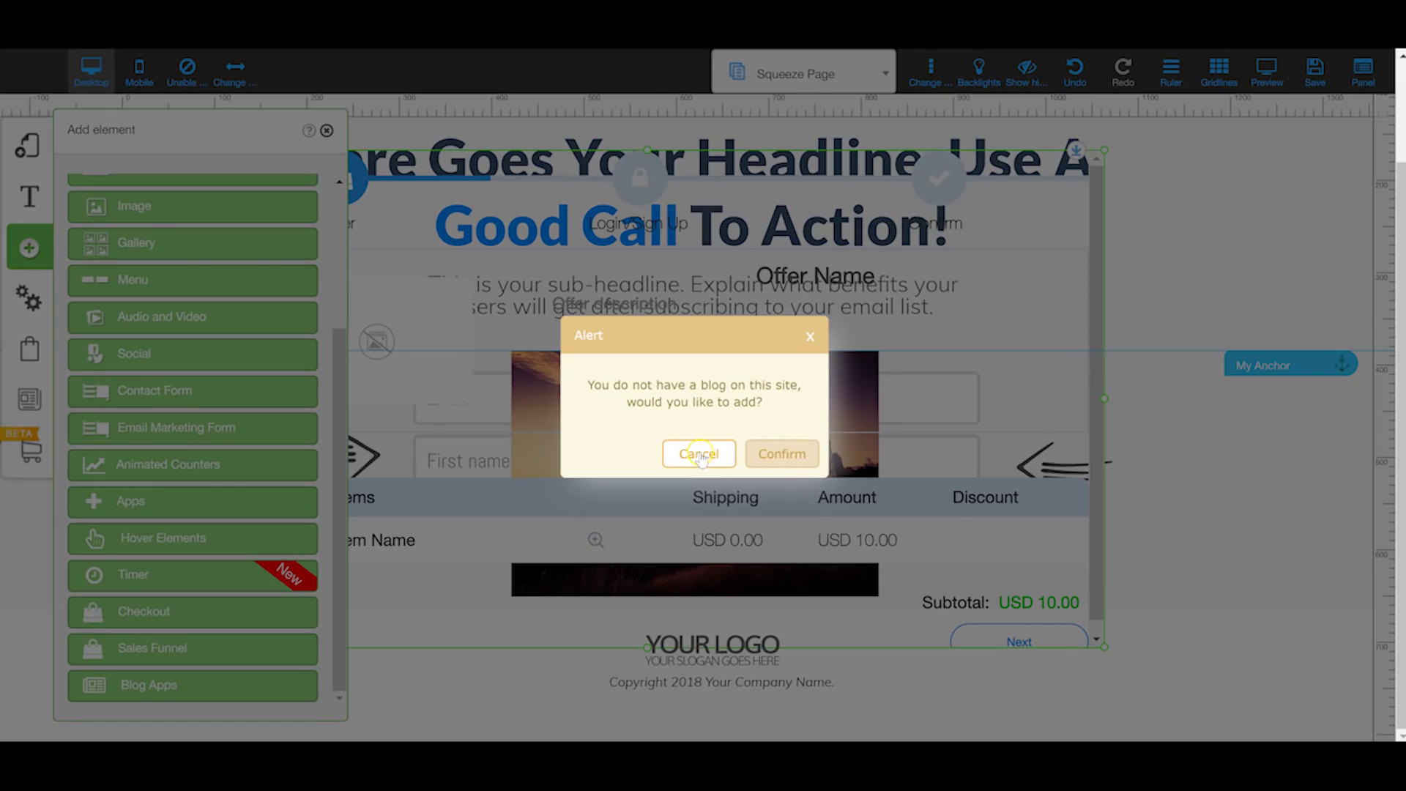
left_click(699, 455)
left_click(30, 399)
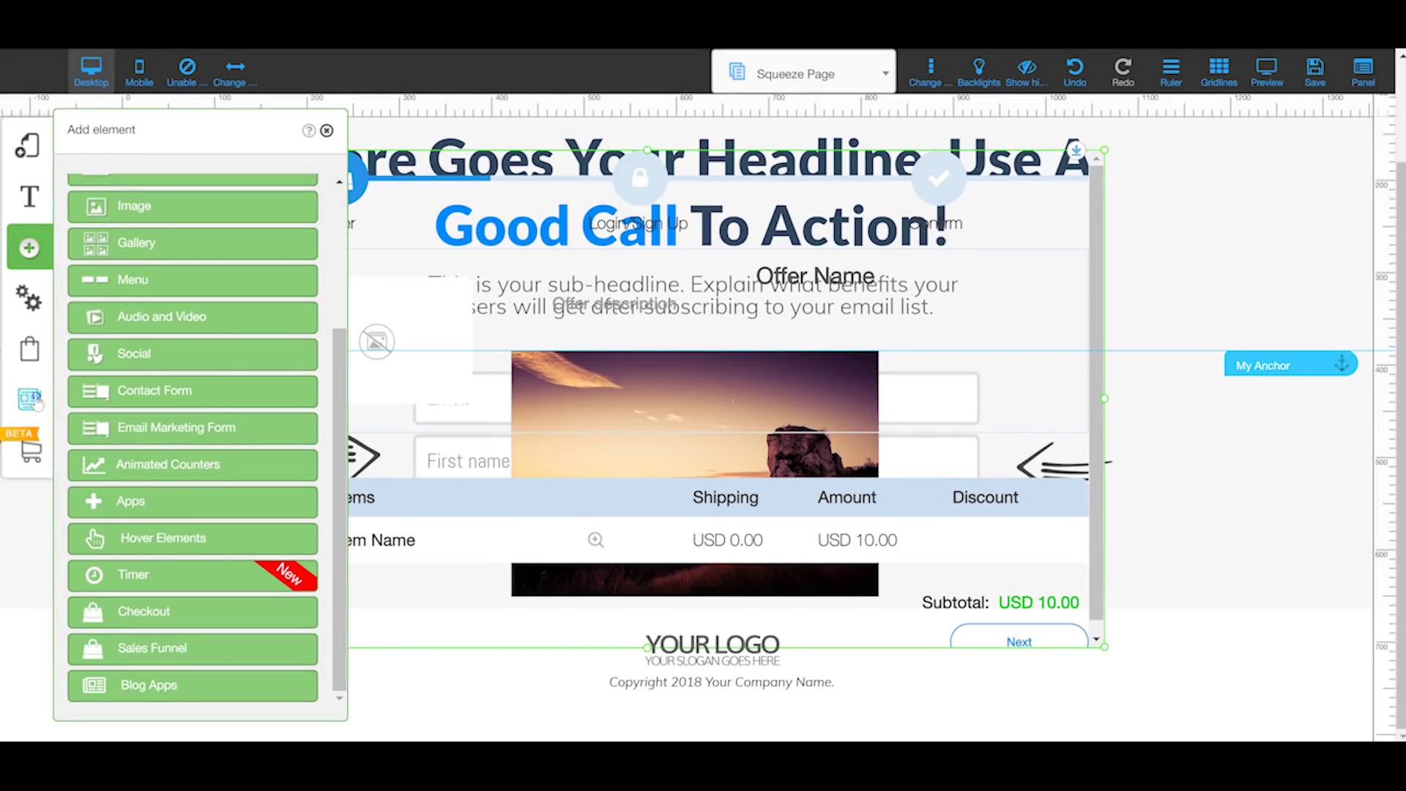
left_click(211, 190)
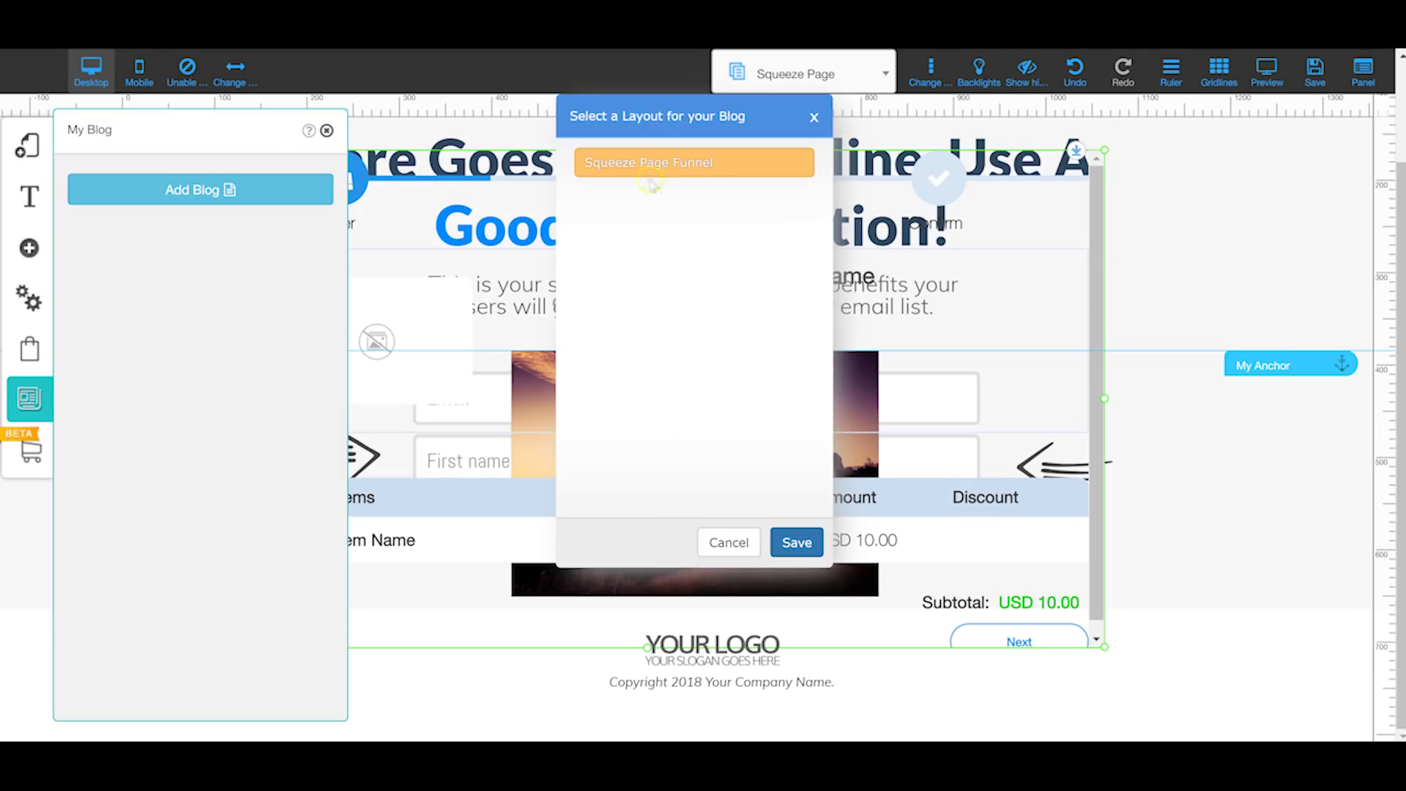
left_click(795, 546)
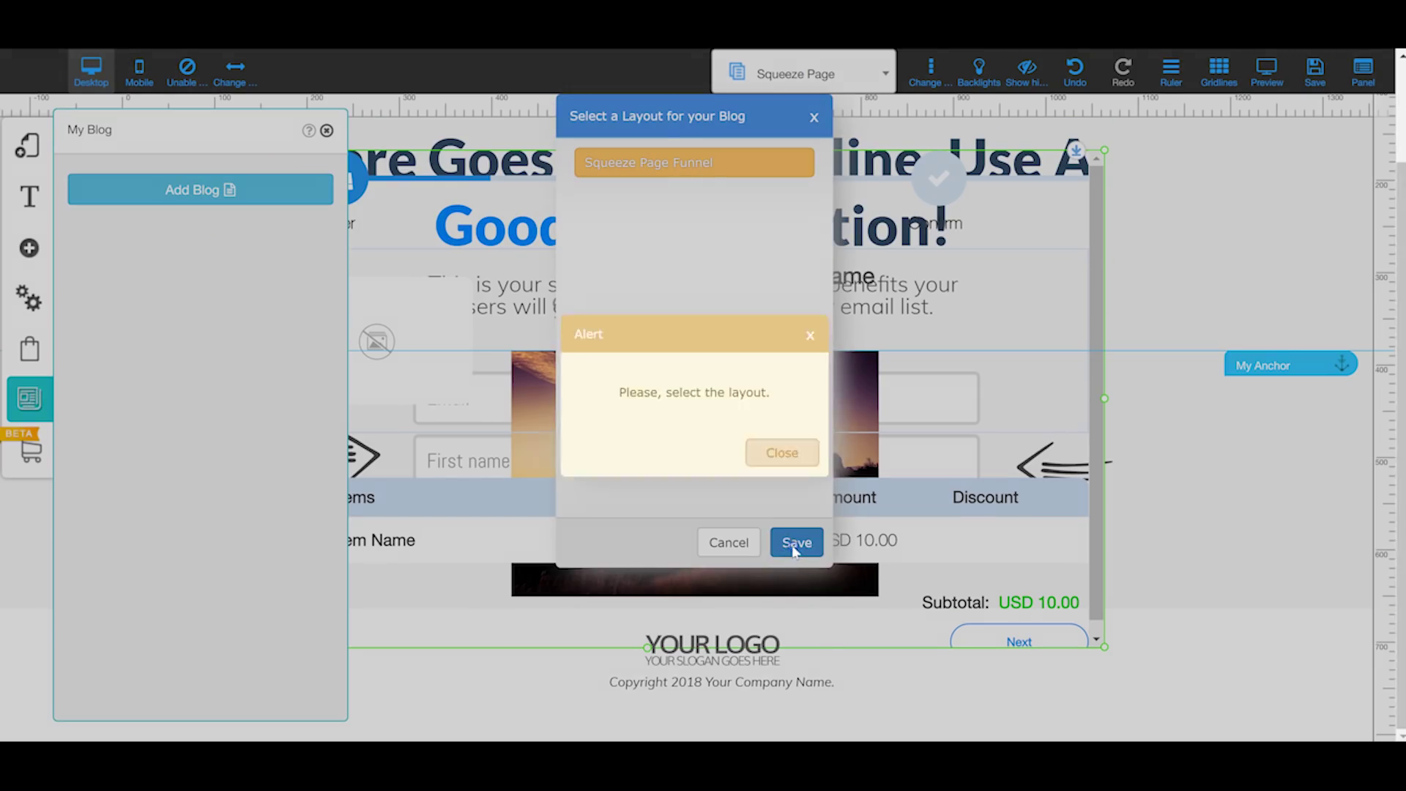
left_click(782, 453)
left_click(682, 159)
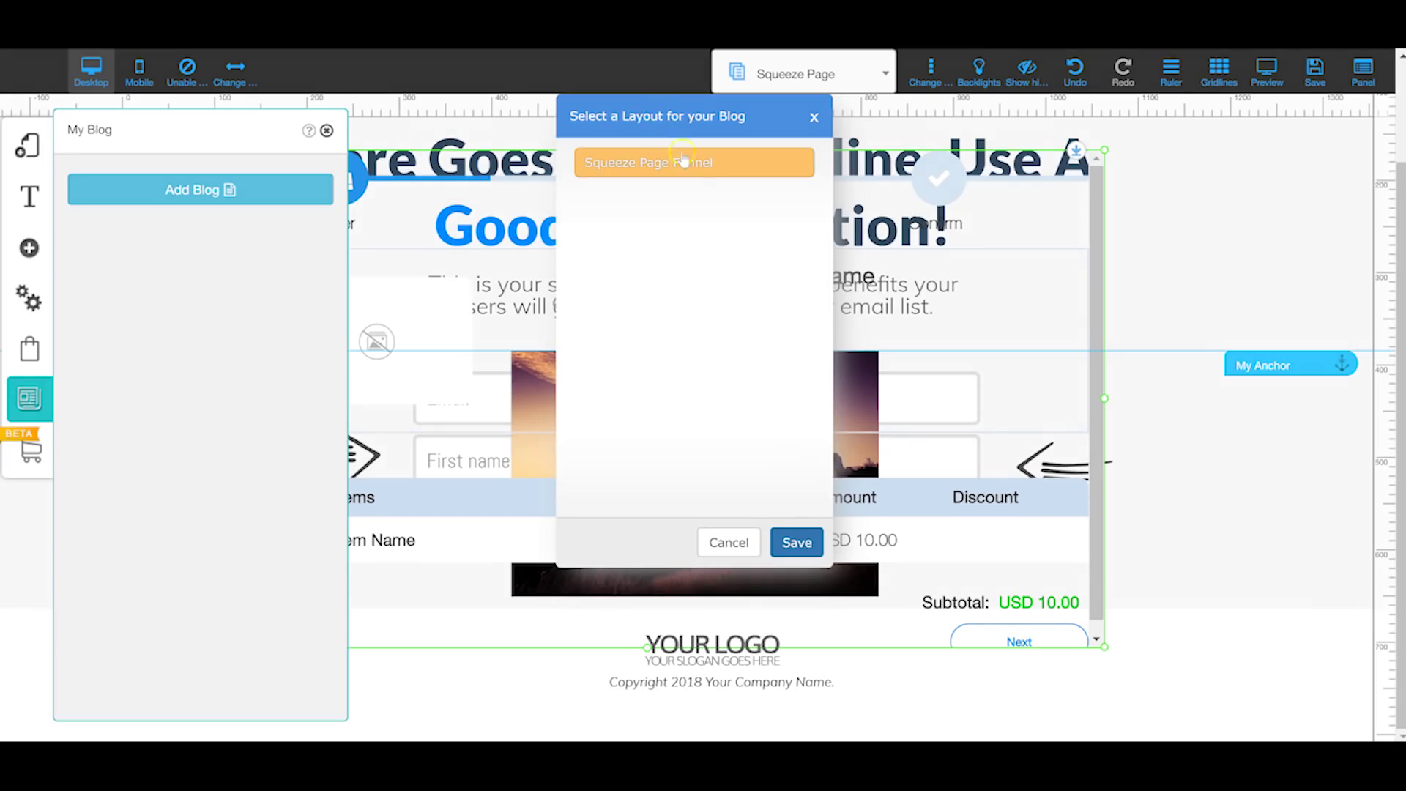
left_click(796, 542)
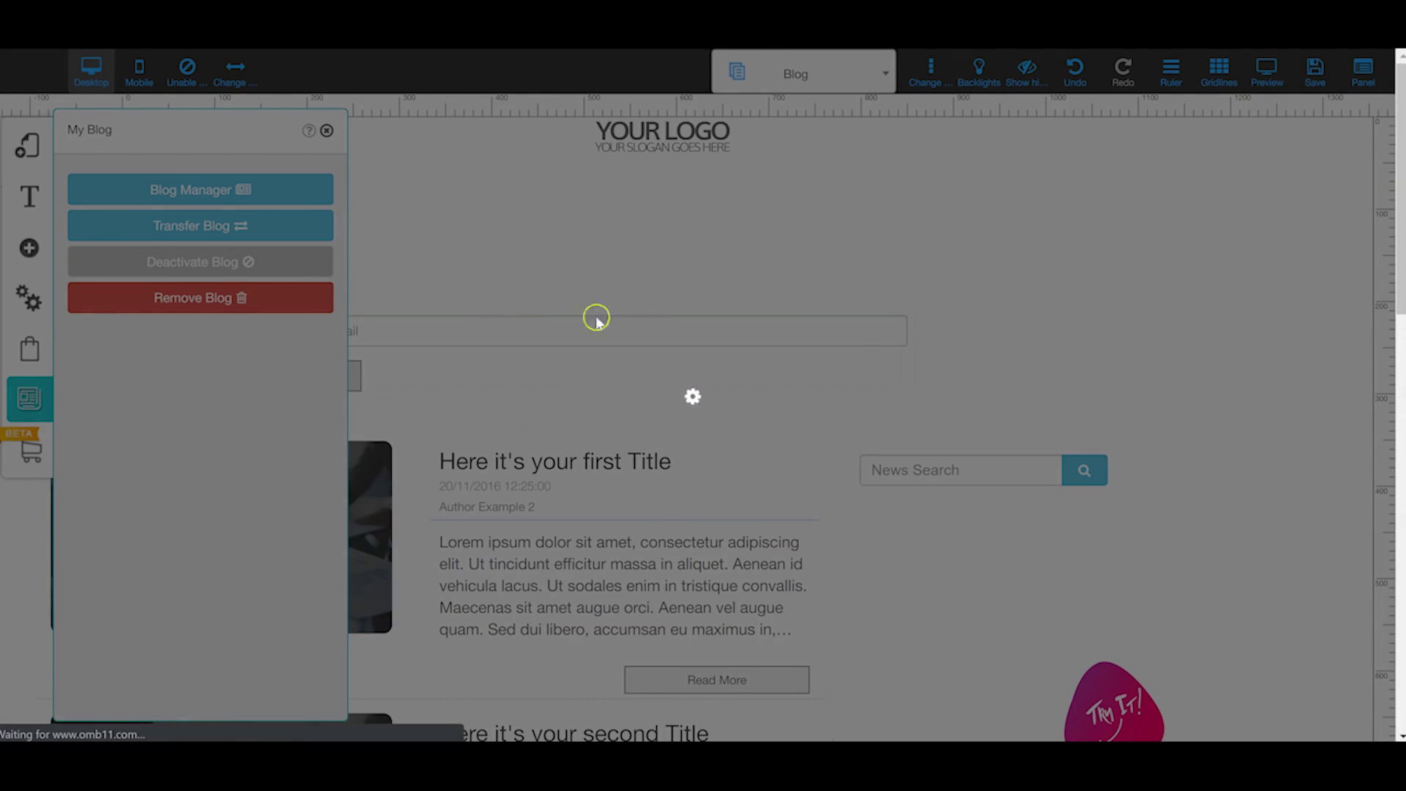
Step: Scroll the Blog page down to the footer and back up to the top
scroll(673, 419, "down", 3)
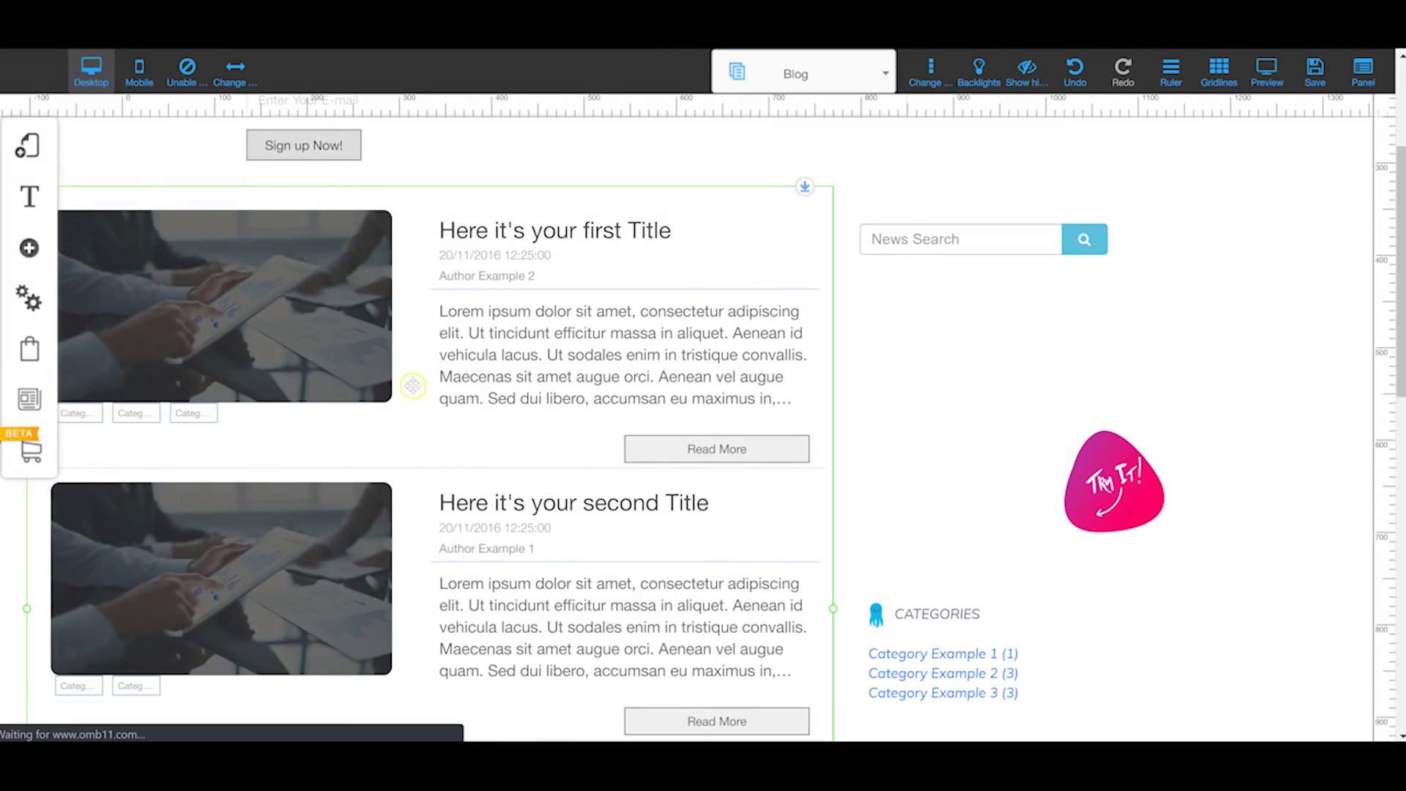
scroll(449, 317, "down", 4)
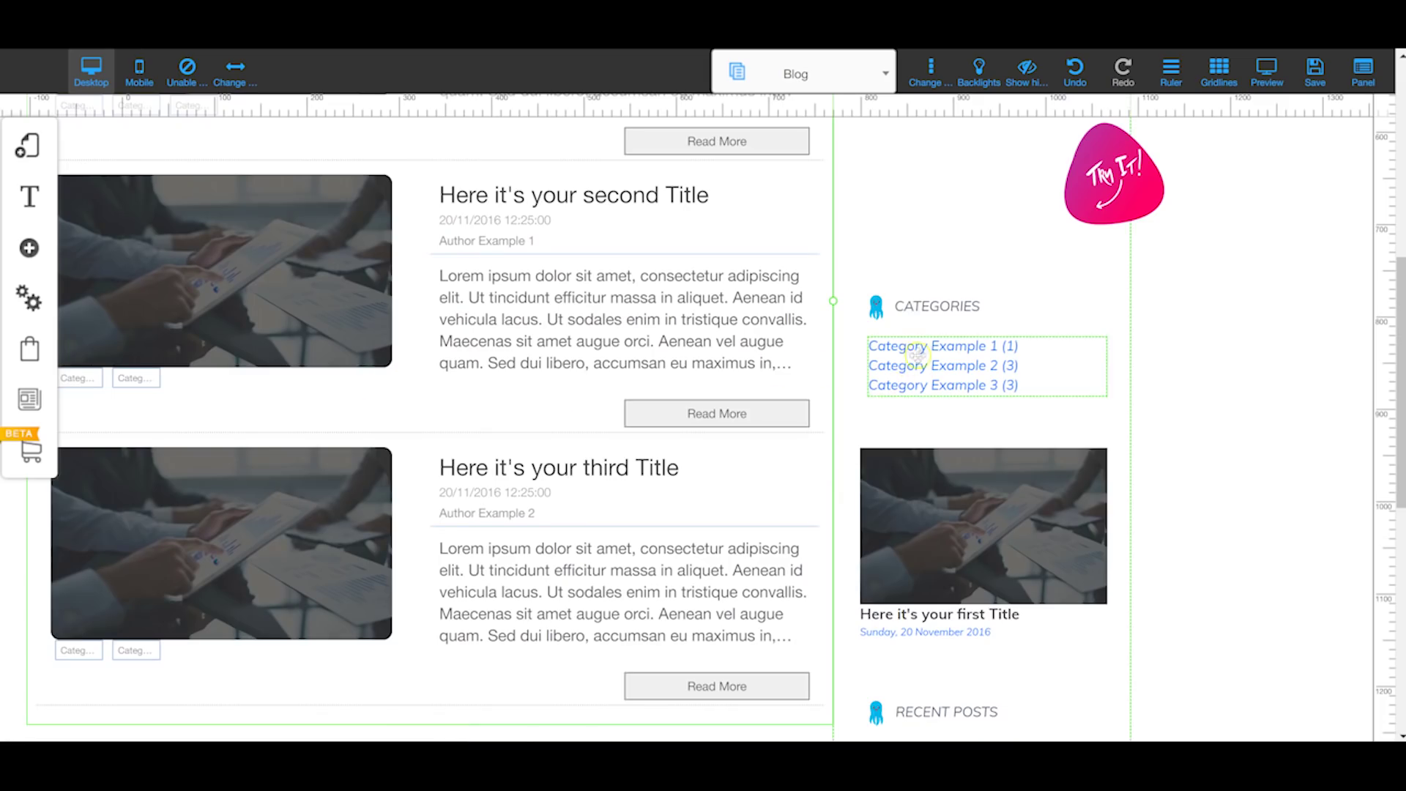
scroll(811, 509, "down", 5)
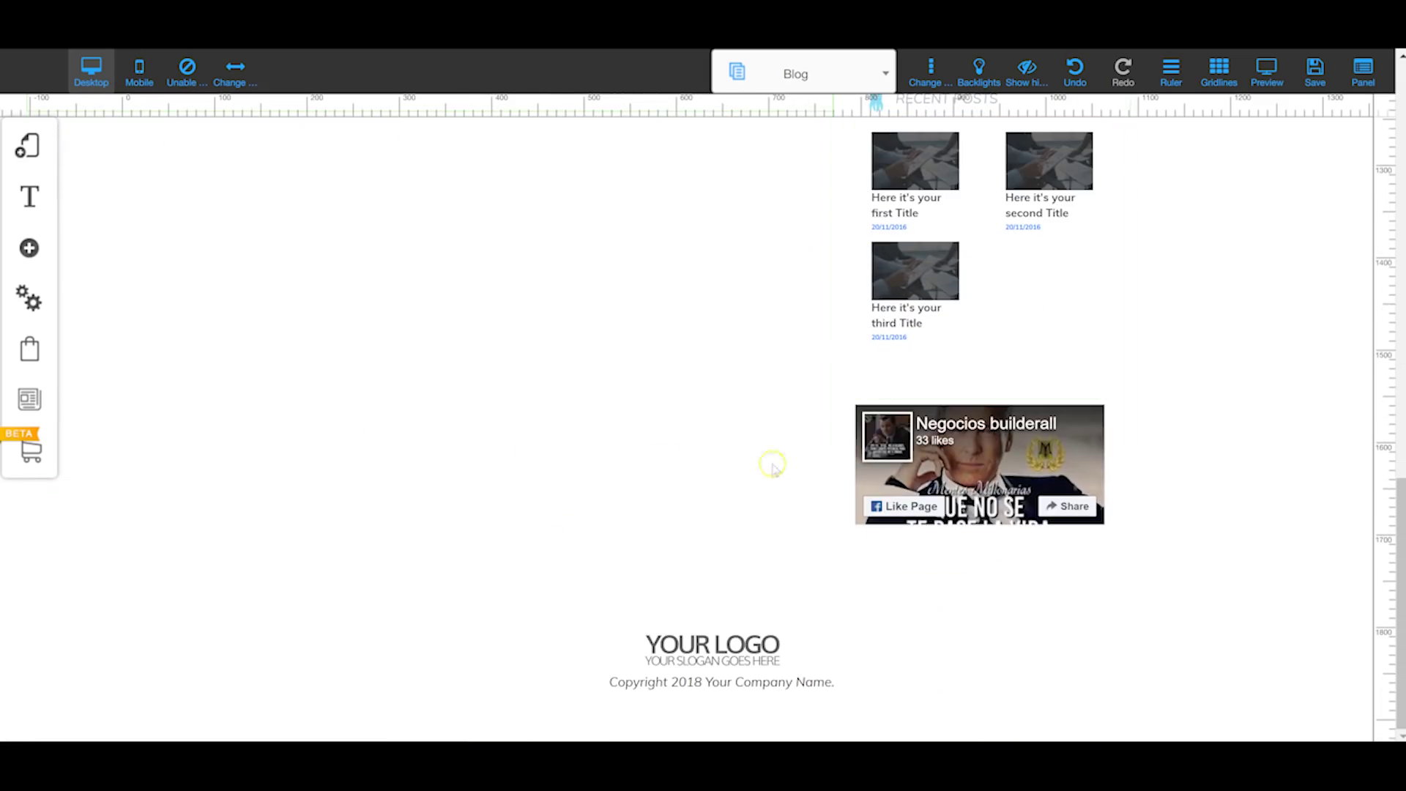
scroll(771, 464, "up", 15)
left_click(29, 247)
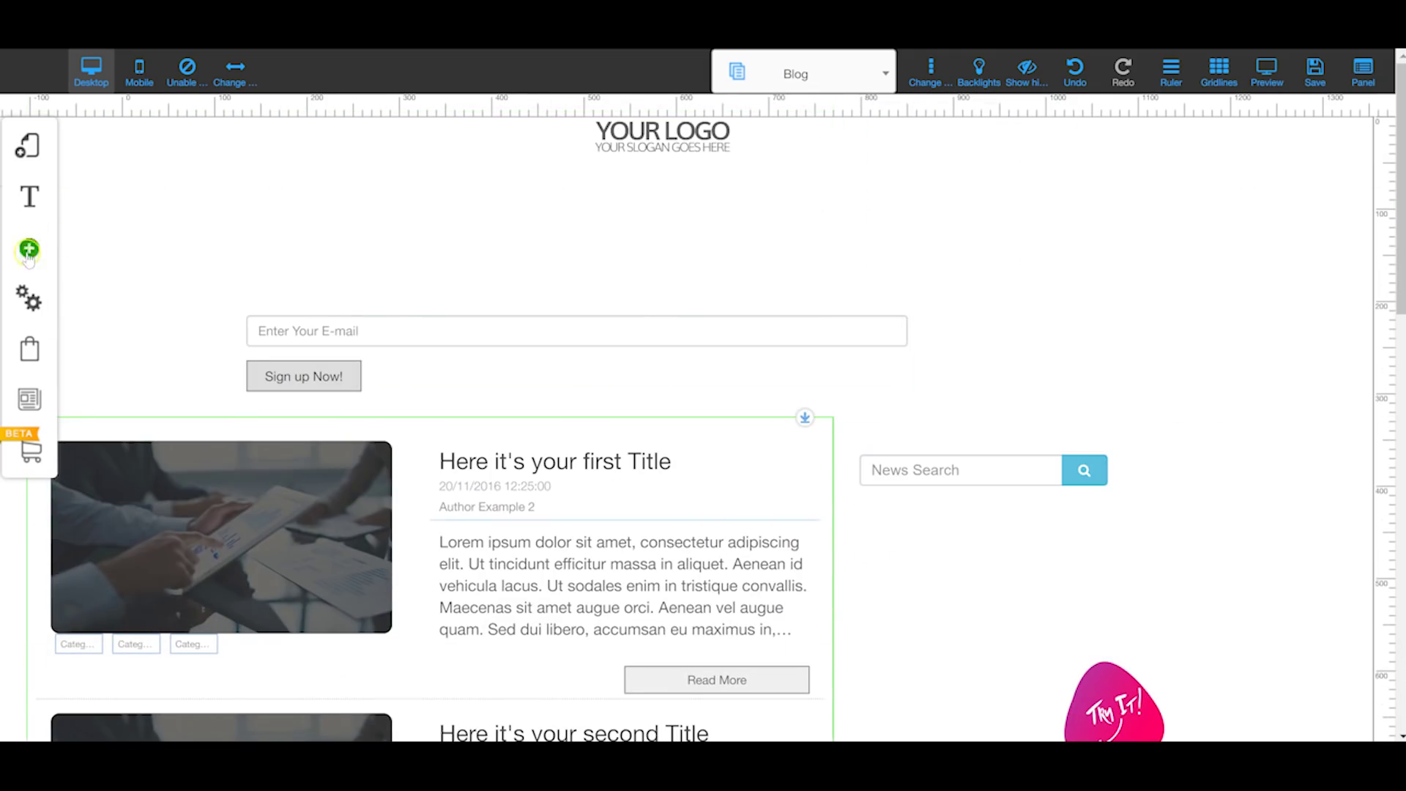
Step: Scroll through the Blog Apps widgets such as Cloud Tags, News Feed and Blog Share
left_click(167, 689)
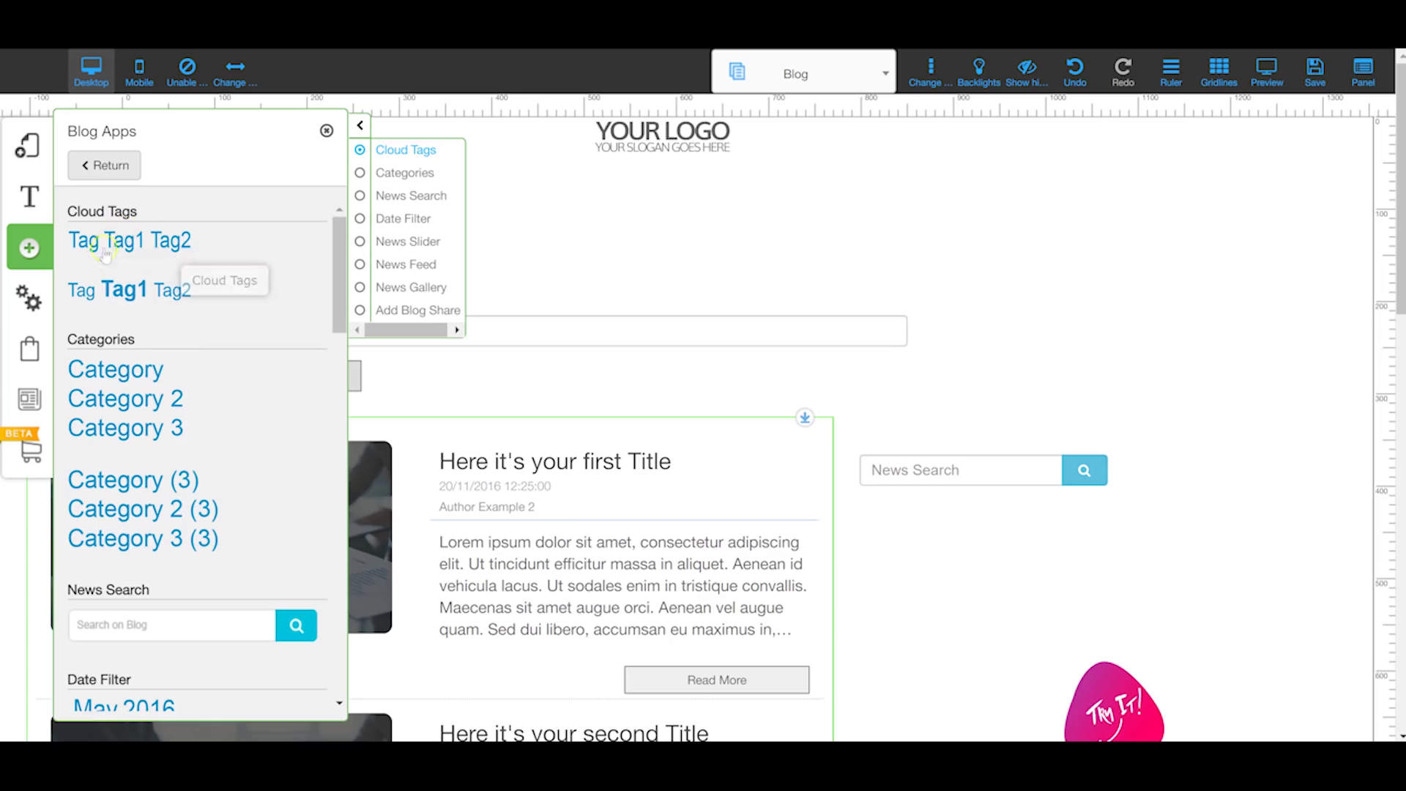
scroll(139, 301, "down", 3)
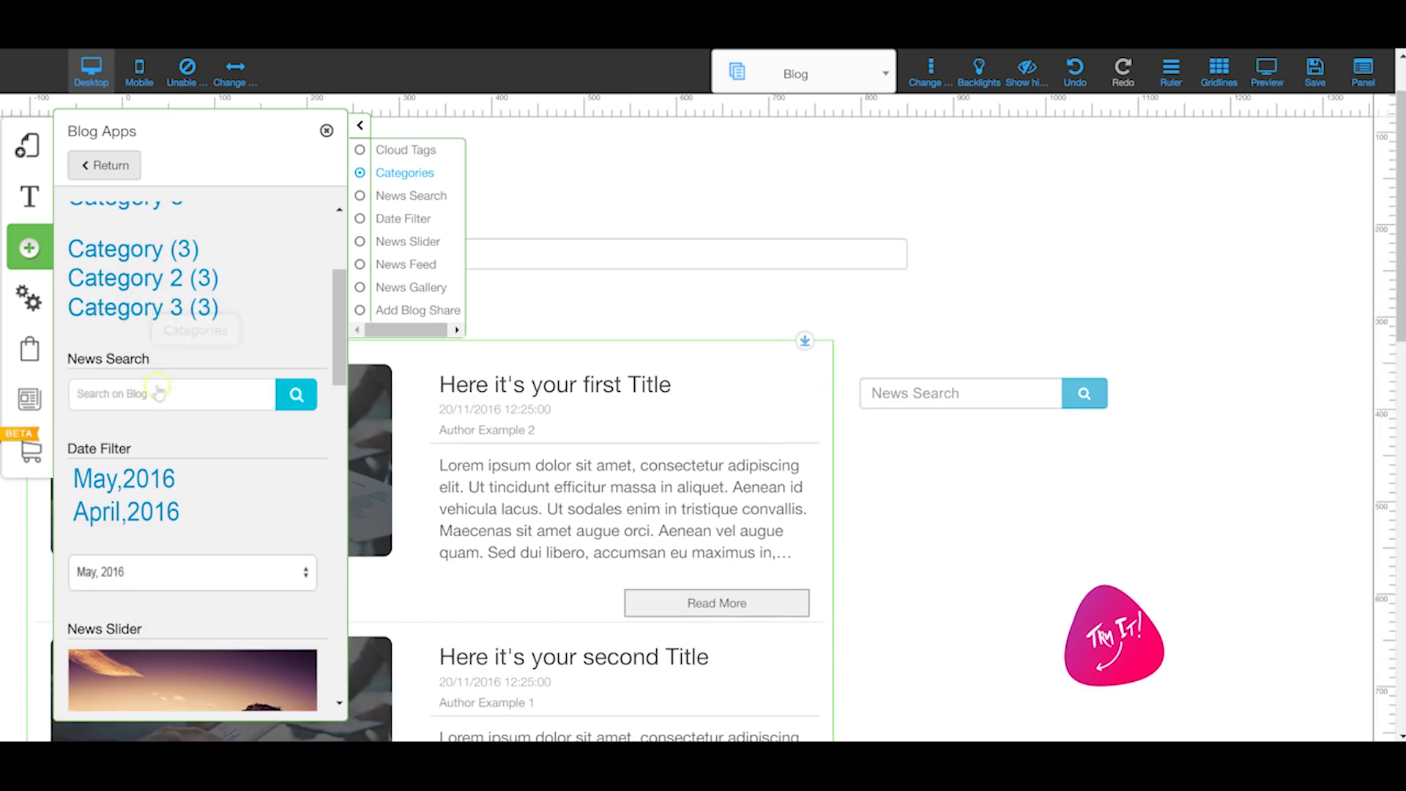
scroll(167, 380, "down", 3)
scroll(168, 386, "down", 2)
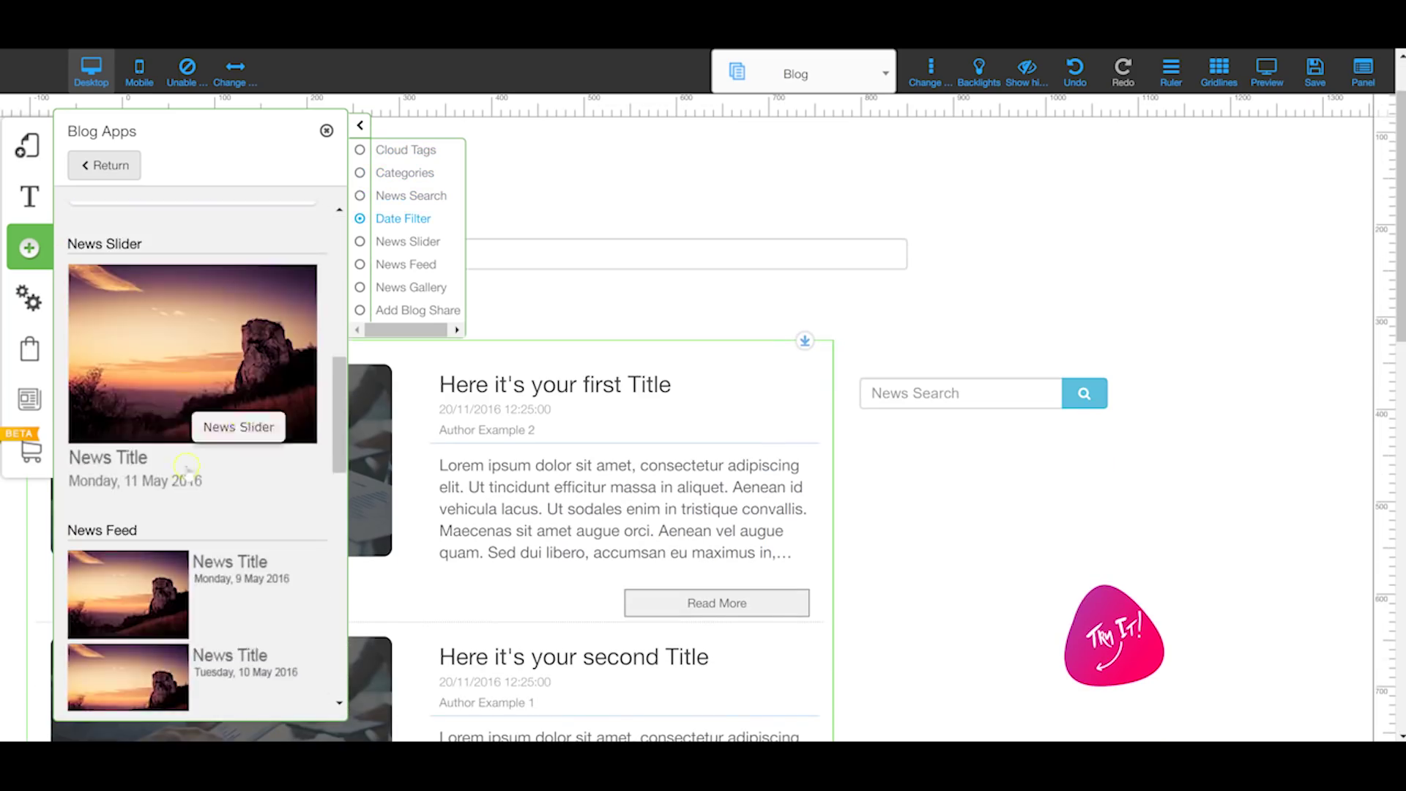
scroll(179, 413, "down", 6)
scroll(183, 420, "down", 4)
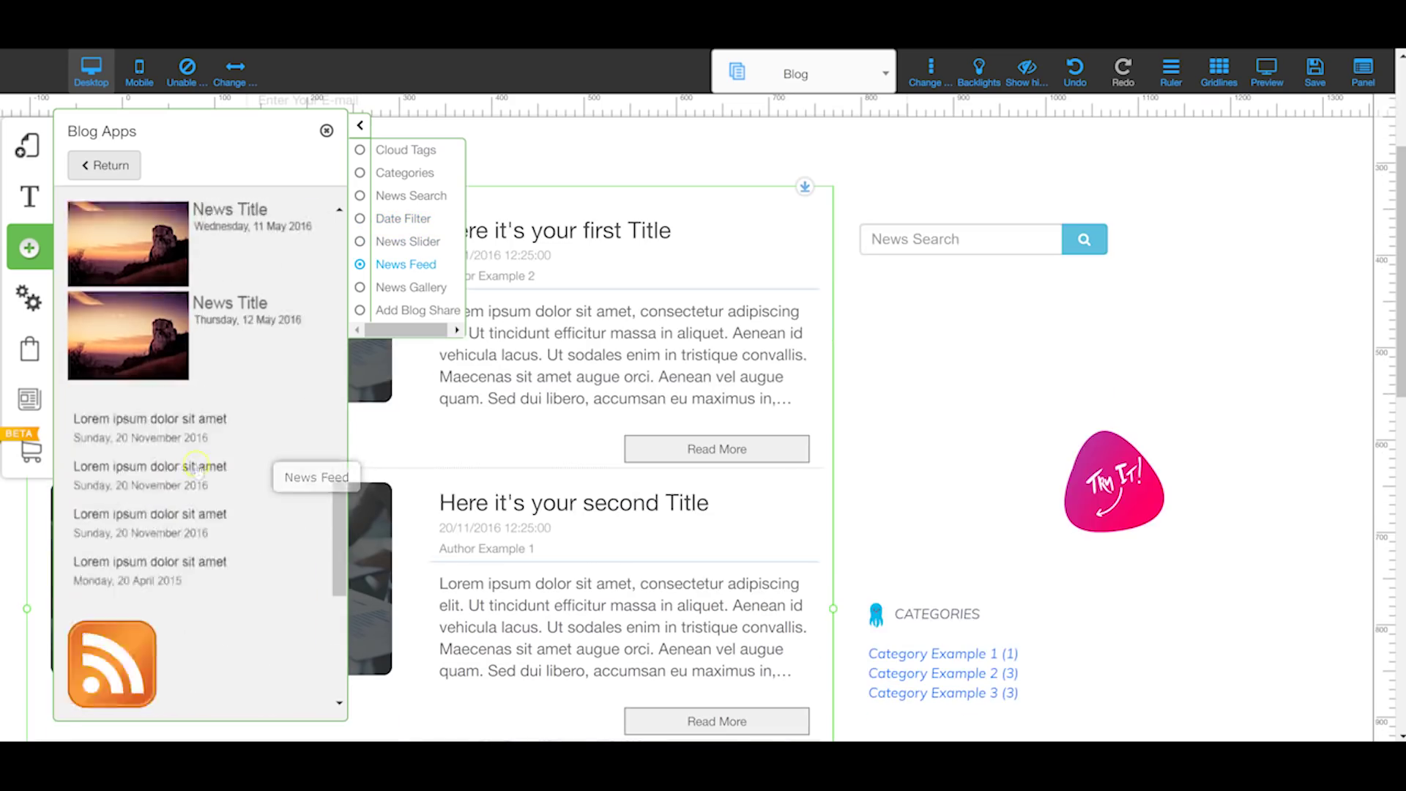
scroll(92, 443, "down", 2)
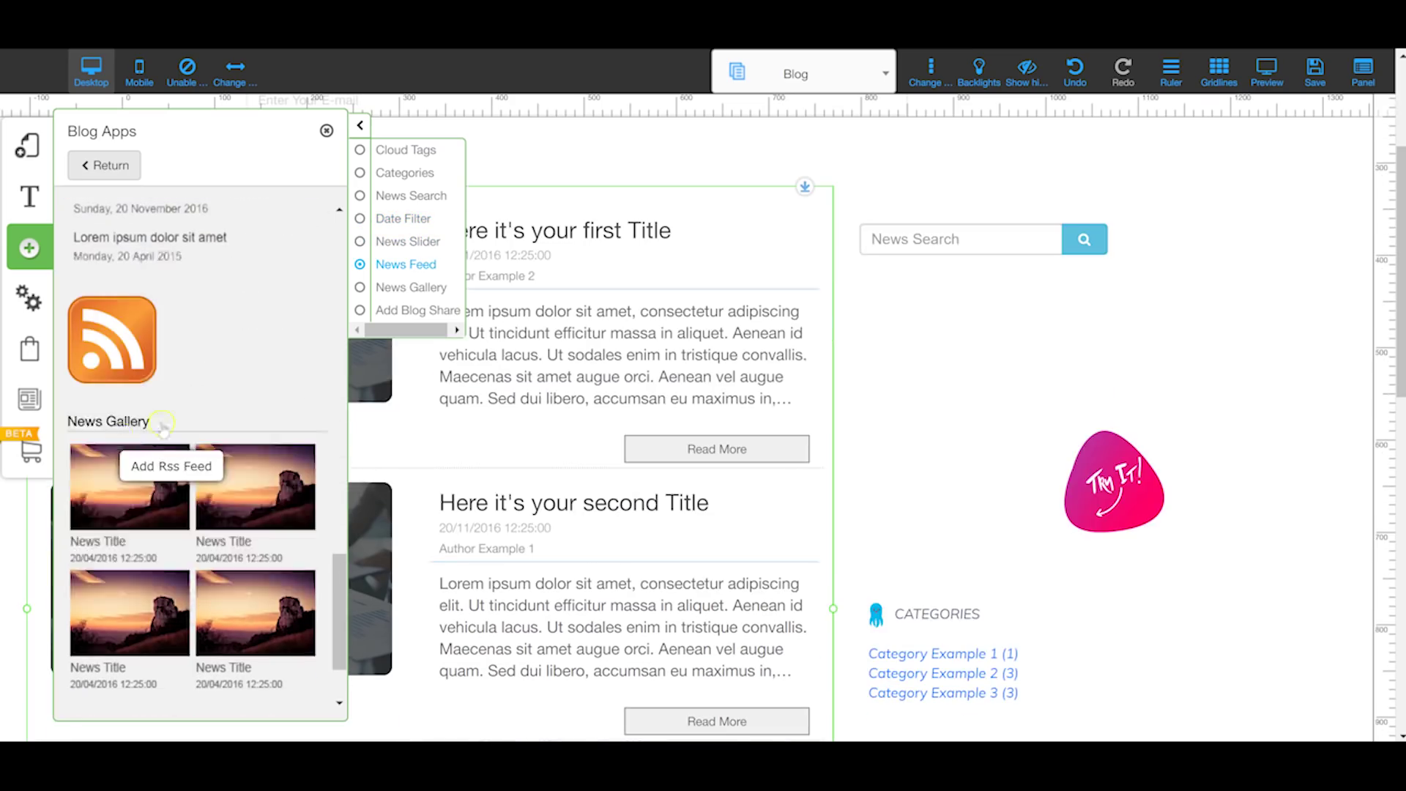
Step: Try dropping the RSS feed app onto the page, then open Settings and SEO
left_click_drag(101, 304, 638, 287)
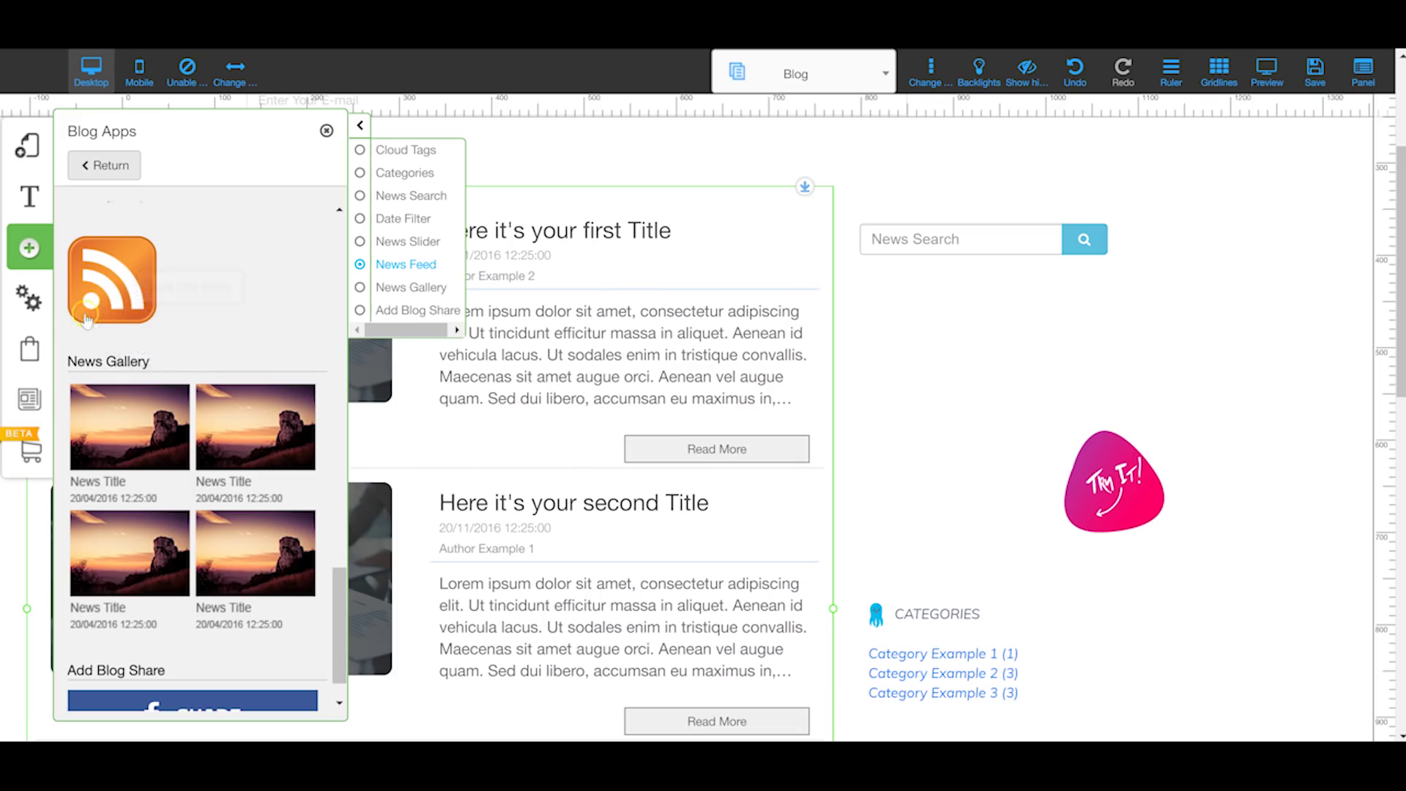
scroll(146, 329, "down", 1)
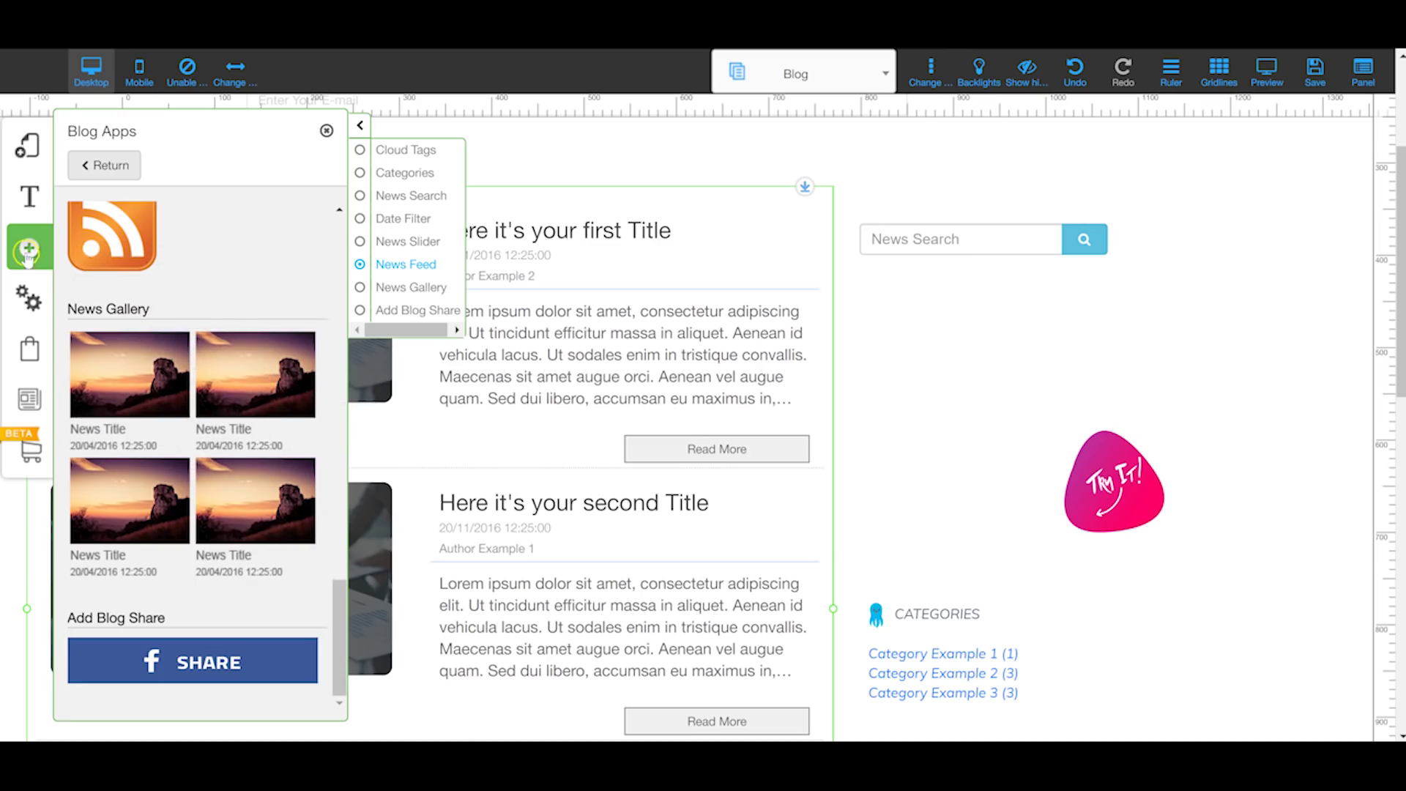
scroll(26, 278, "up", 1)
left_click(28, 299)
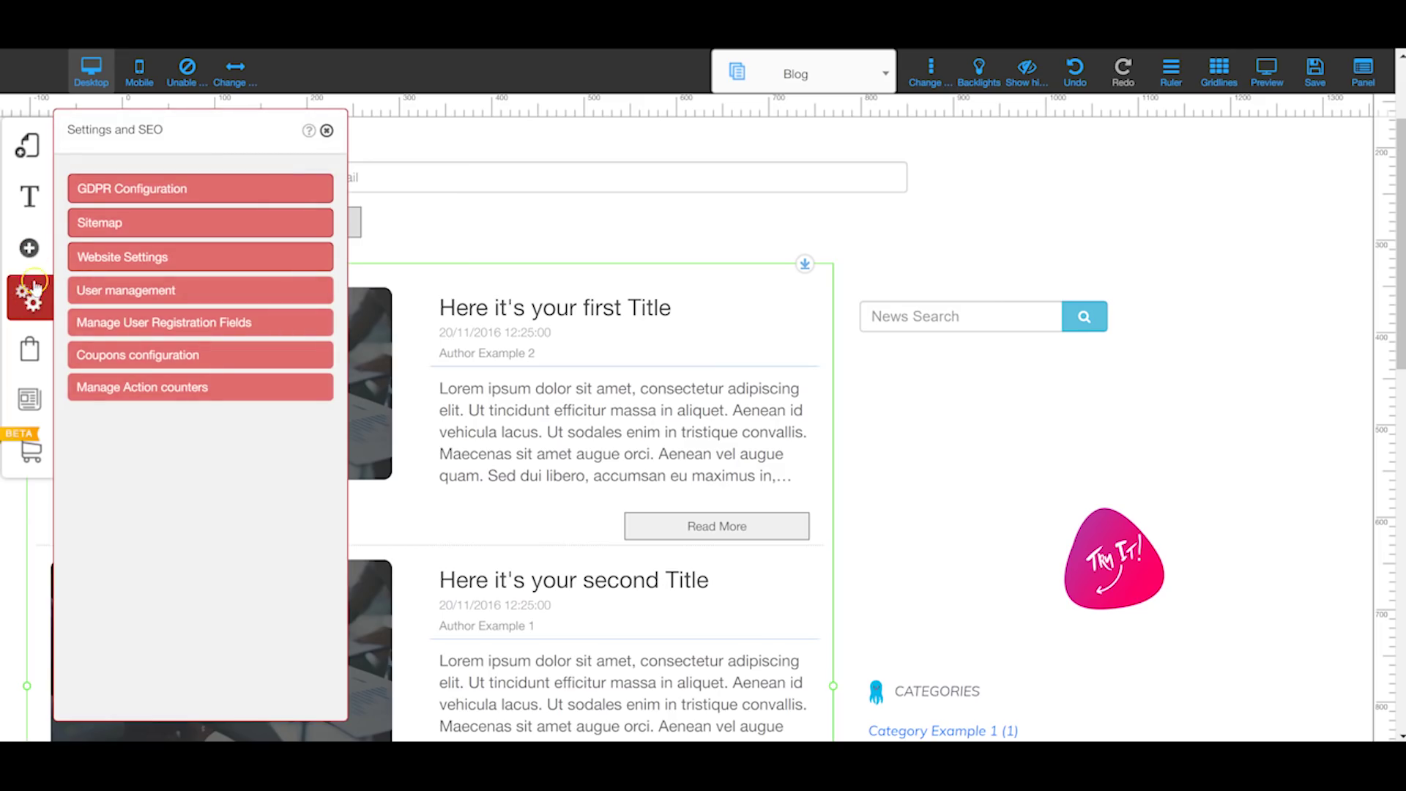
left_click(112, 189)
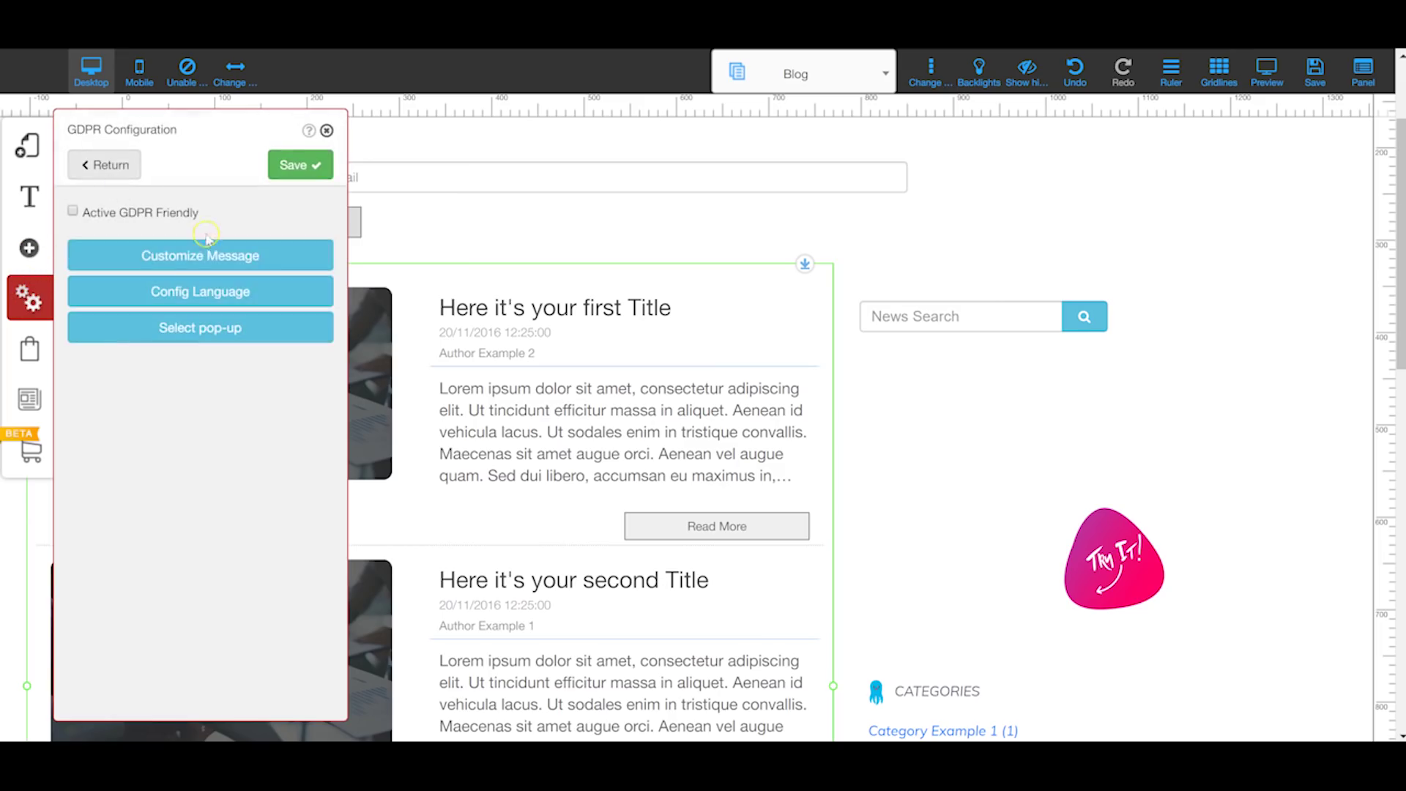
left_click(215, 302)
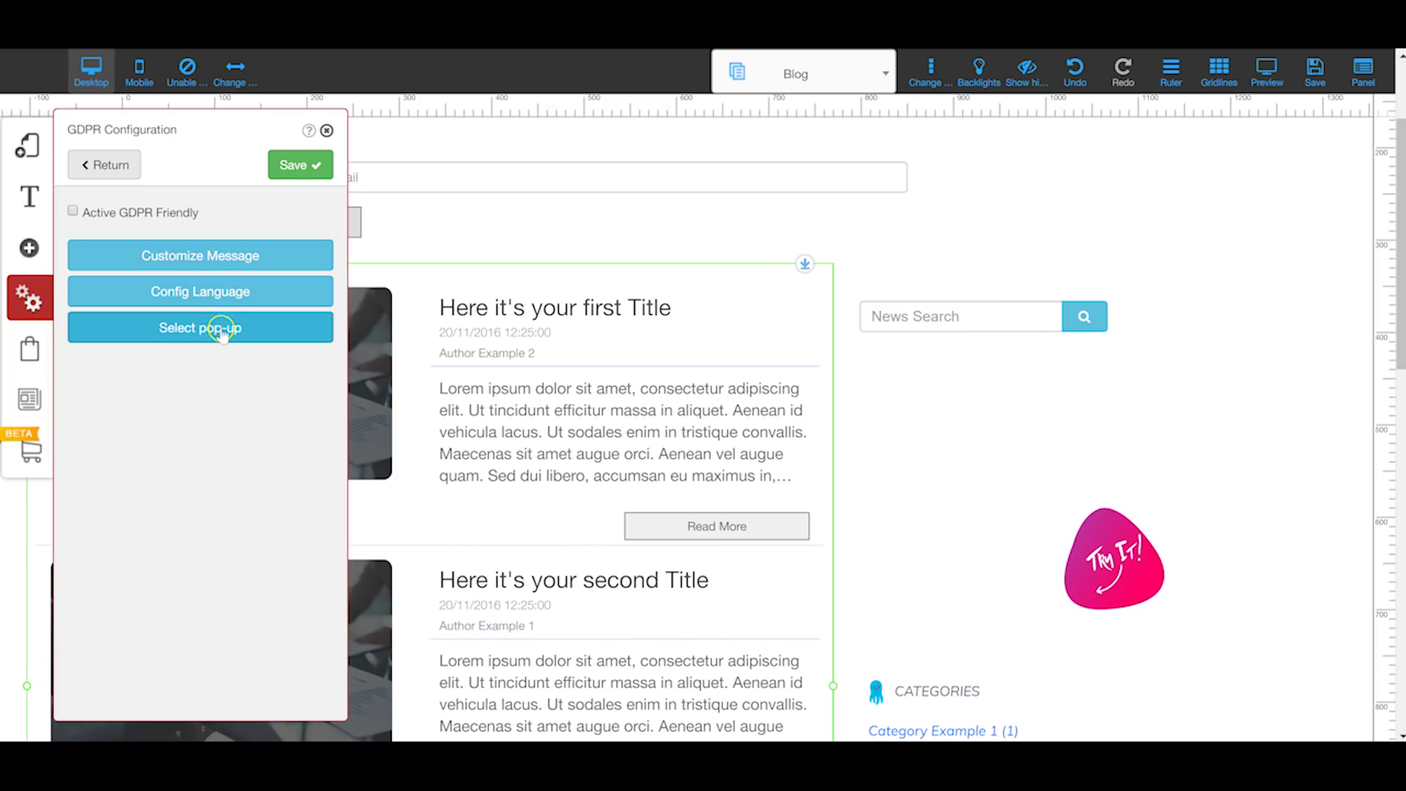
left_click(233, 294)
left_click(162, 219)
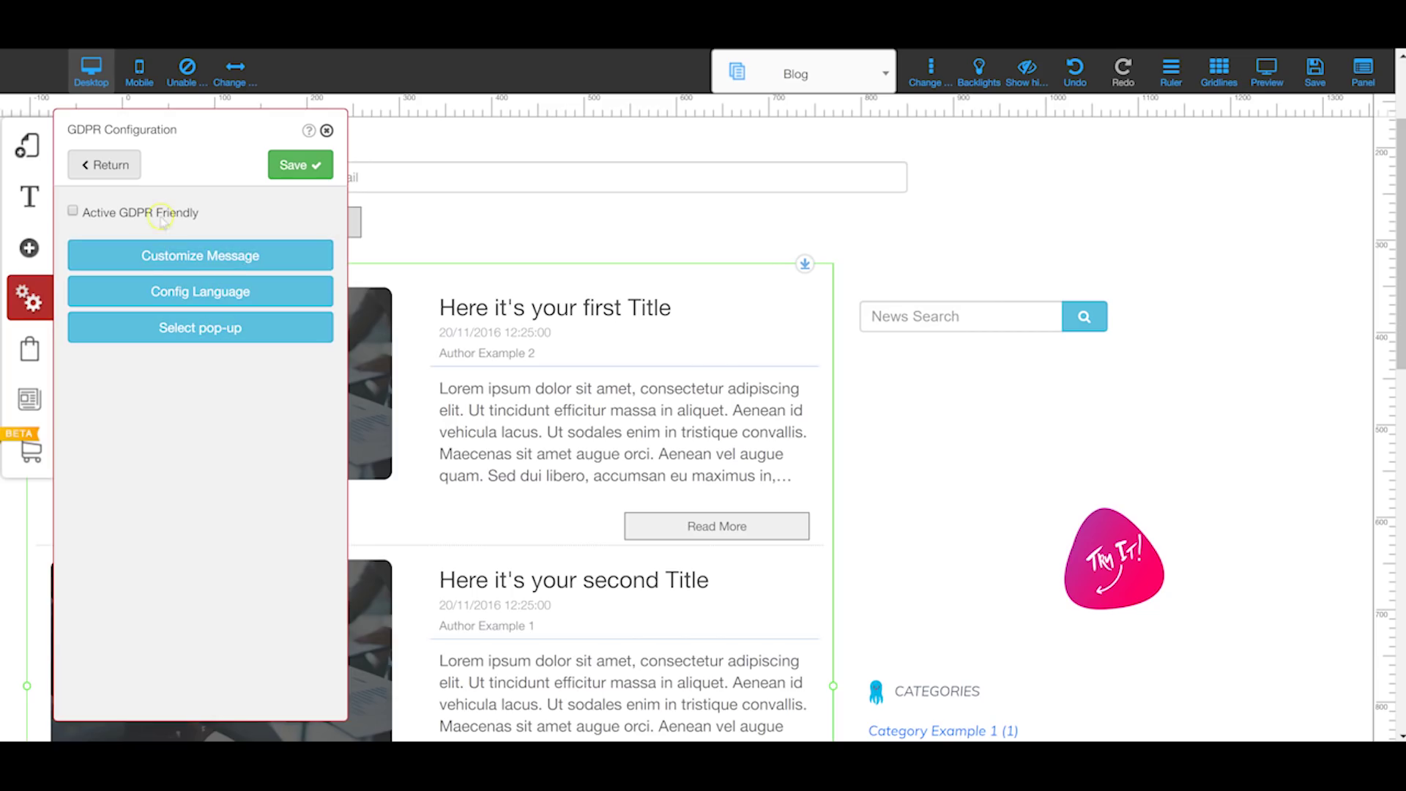
left_click(130, 167)
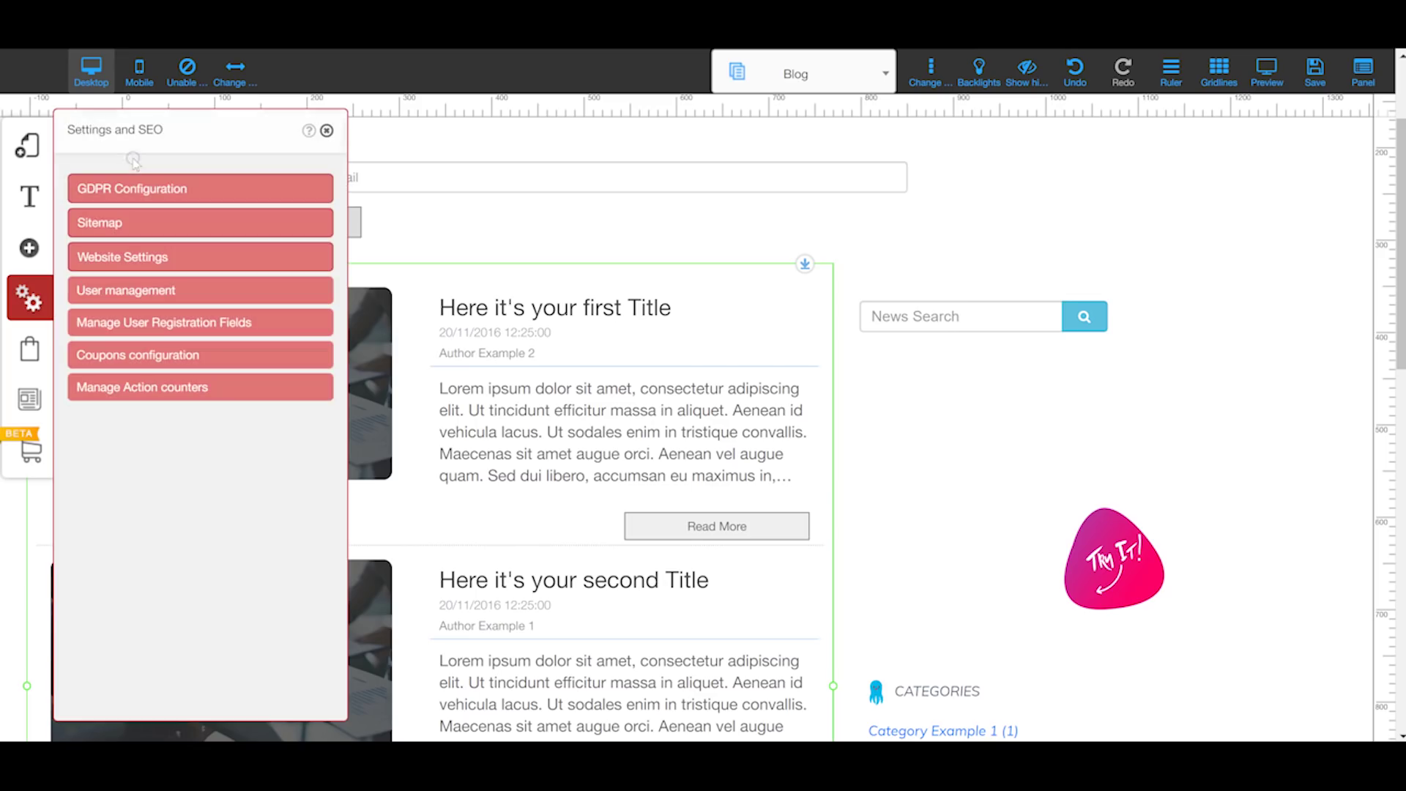
left_click(150, 224)
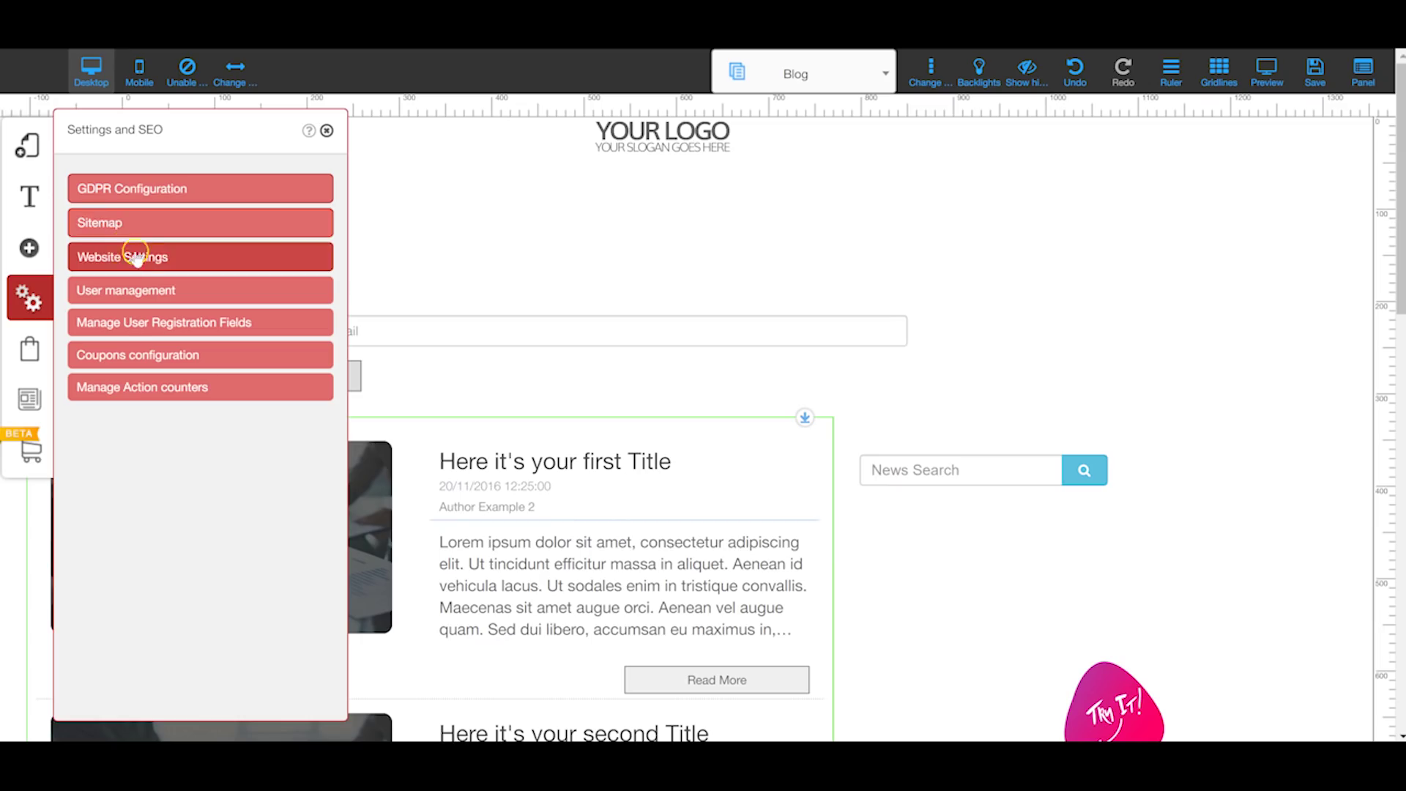
Step: In Website Settings, verify tablet mode is No and mobile mode is Yes
left_click(147, 257)
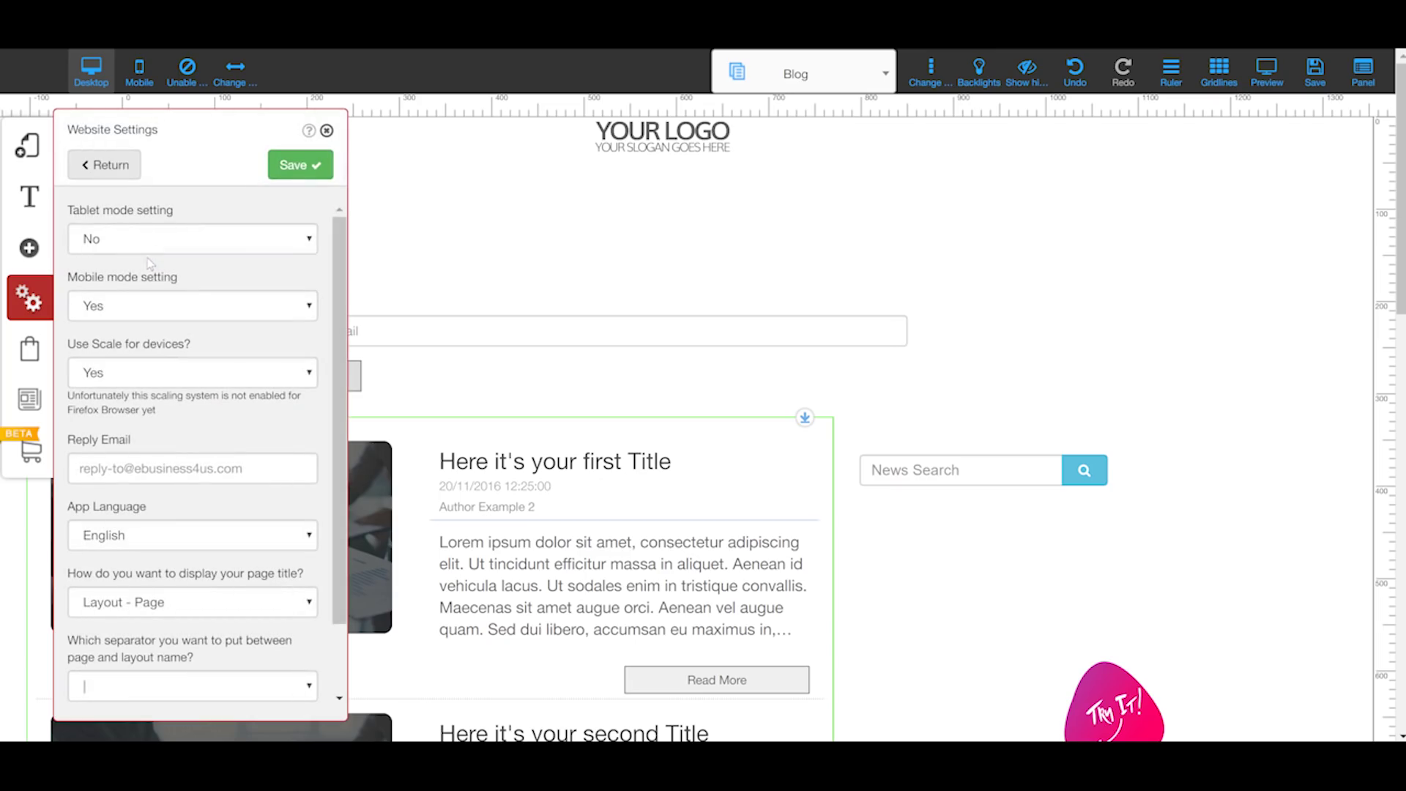
left_click(141, 238)
left_click(116, 304)
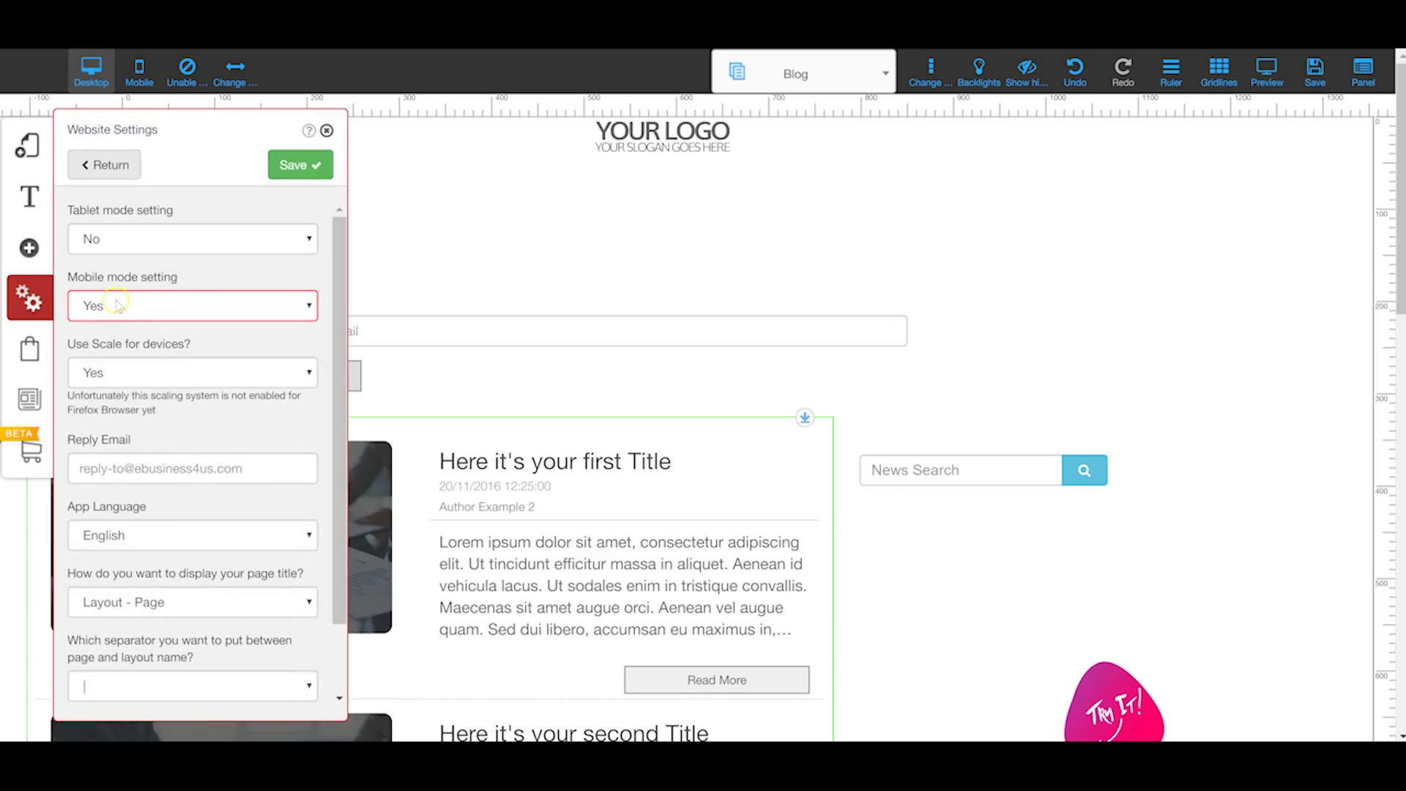
left_click(106, 247)
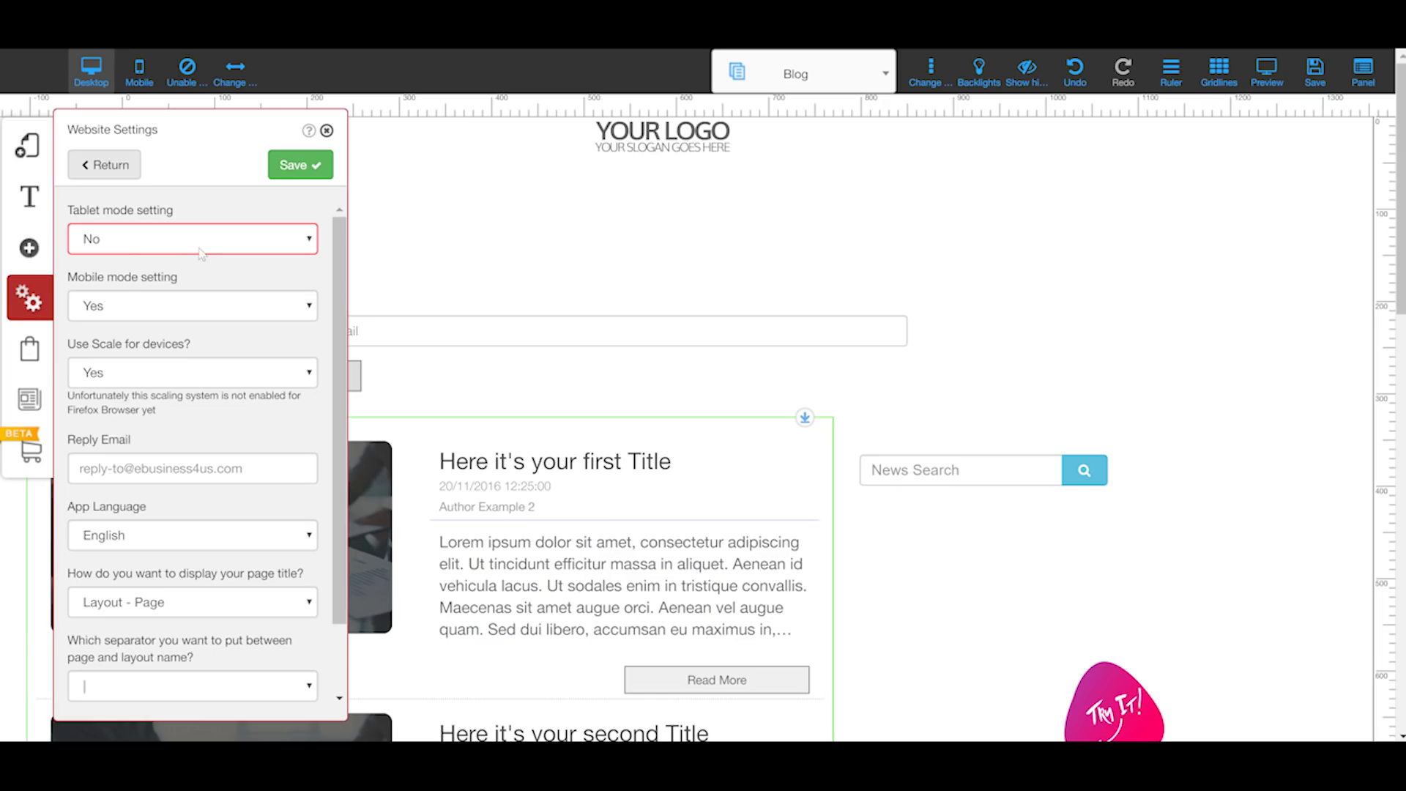
left_click(192, 297)
Step: Review the App Language options and keep English selected
scroll(132, 366, "down", 1)
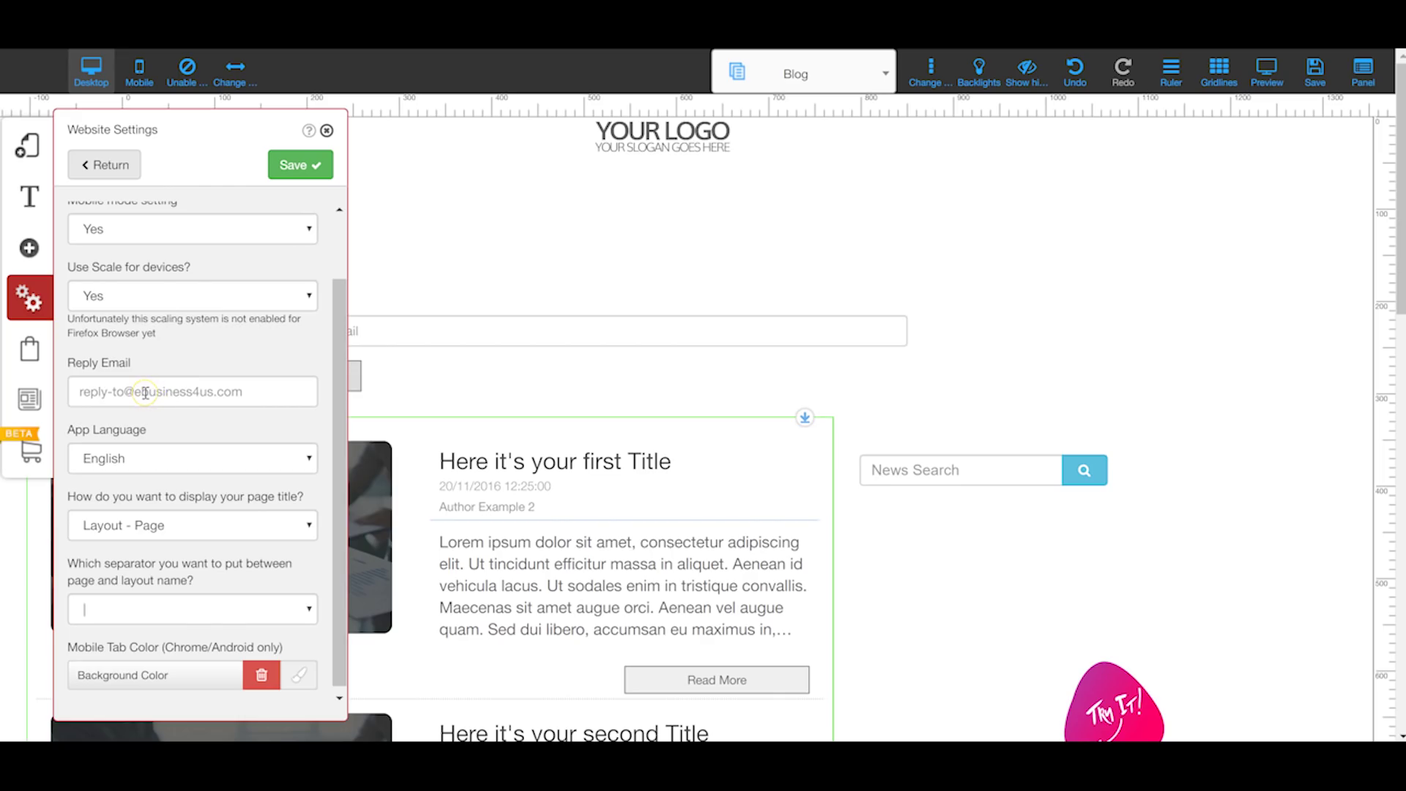
scroll(144, 410, "down", 2)
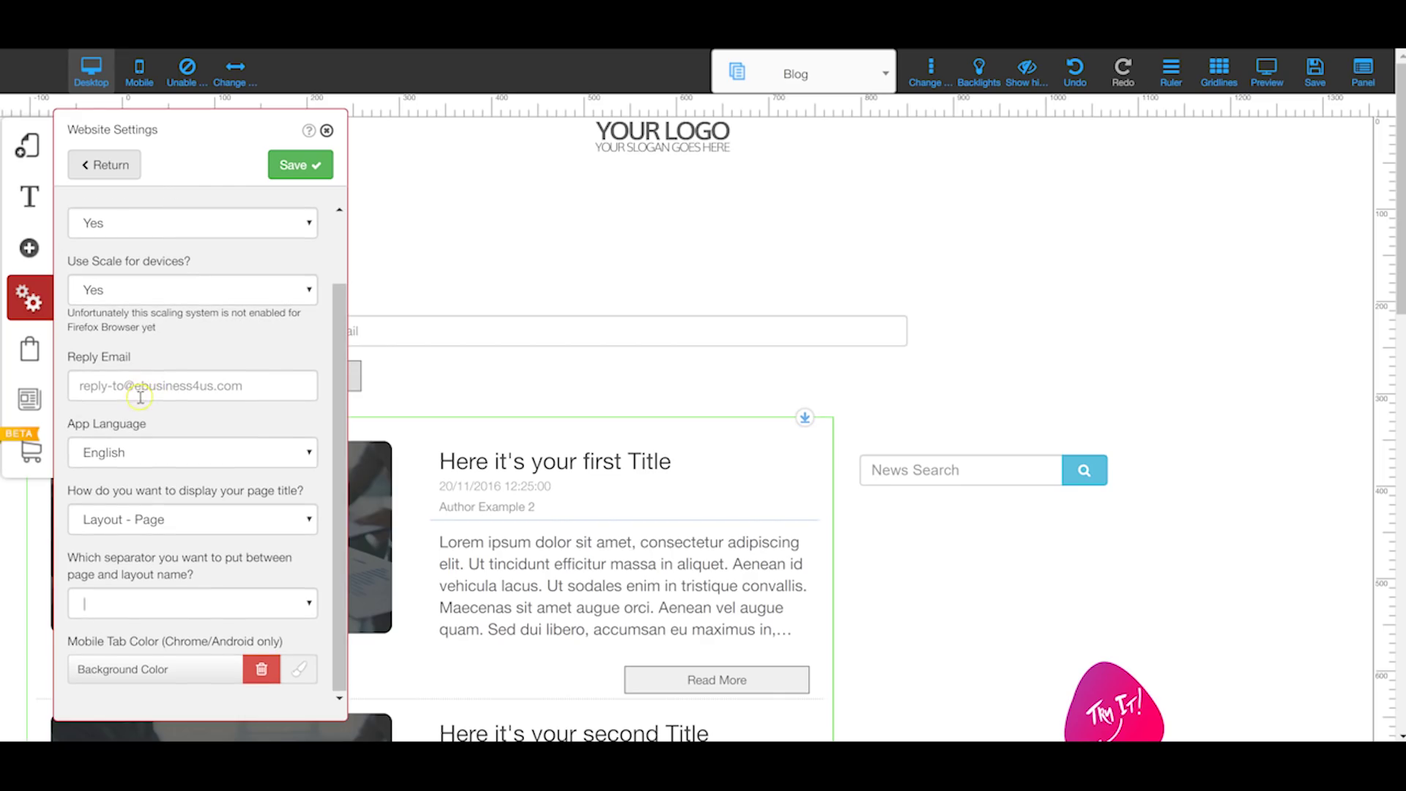
left_click(143, 453)
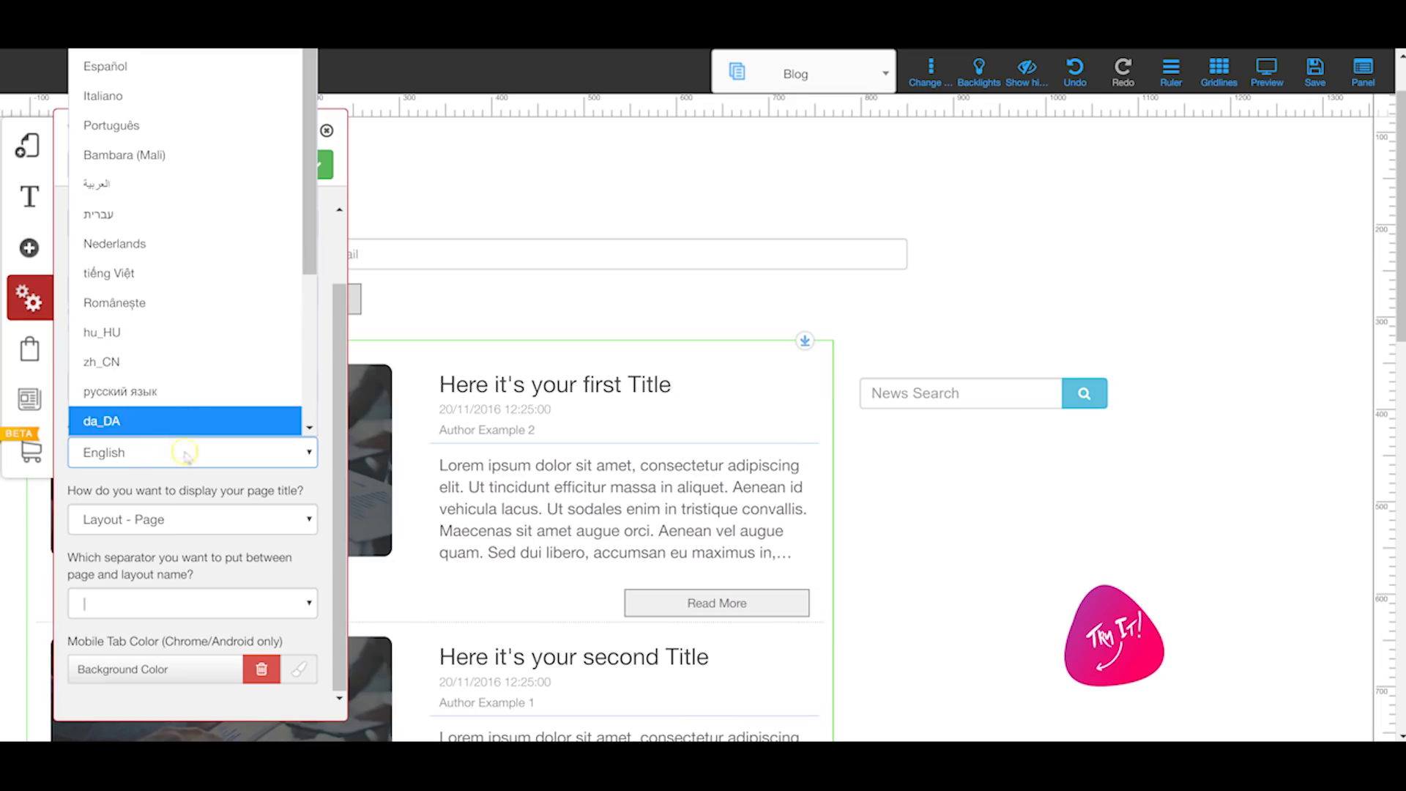
scroll(152, 352, "down", 3)
scroll(151, 344, "up", 3)
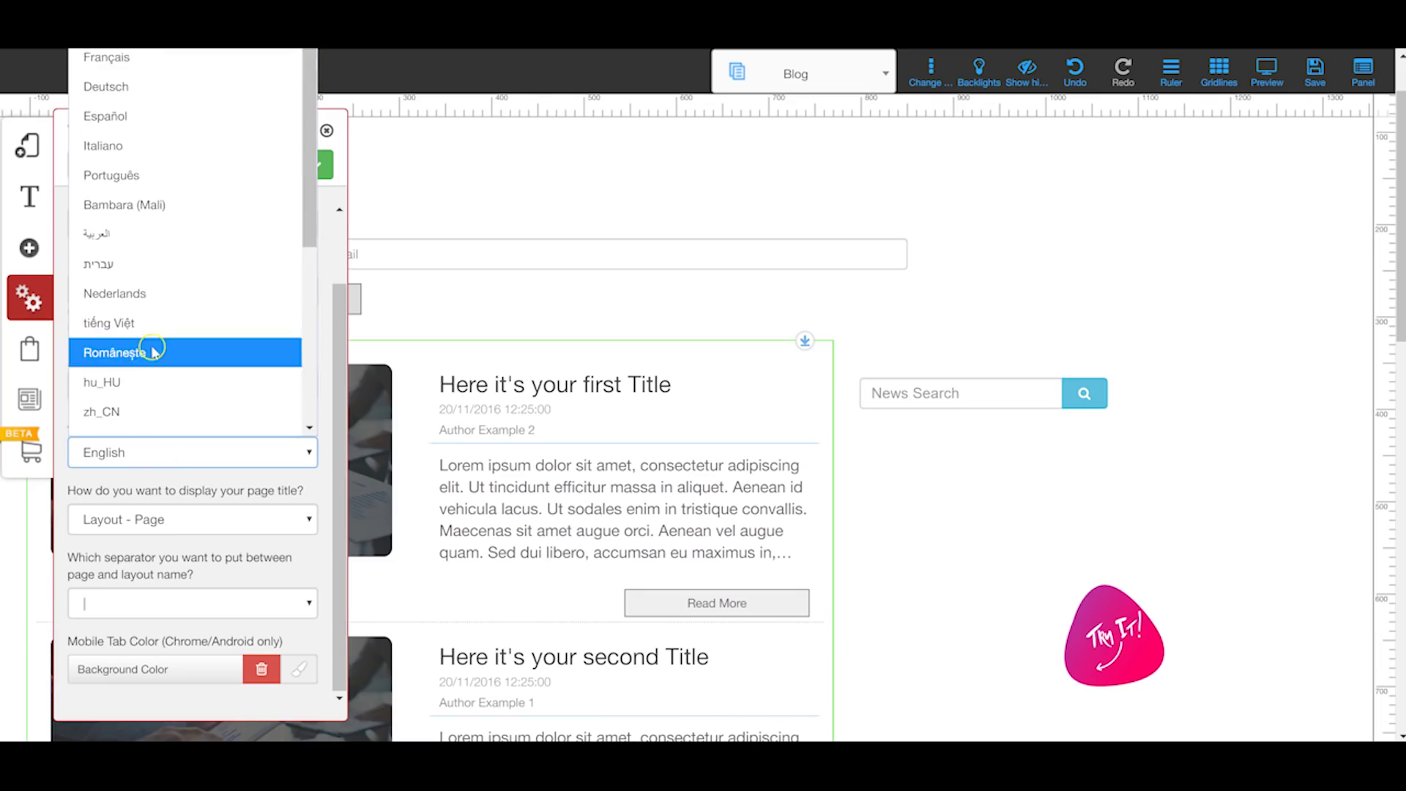
left_click(253, 487)
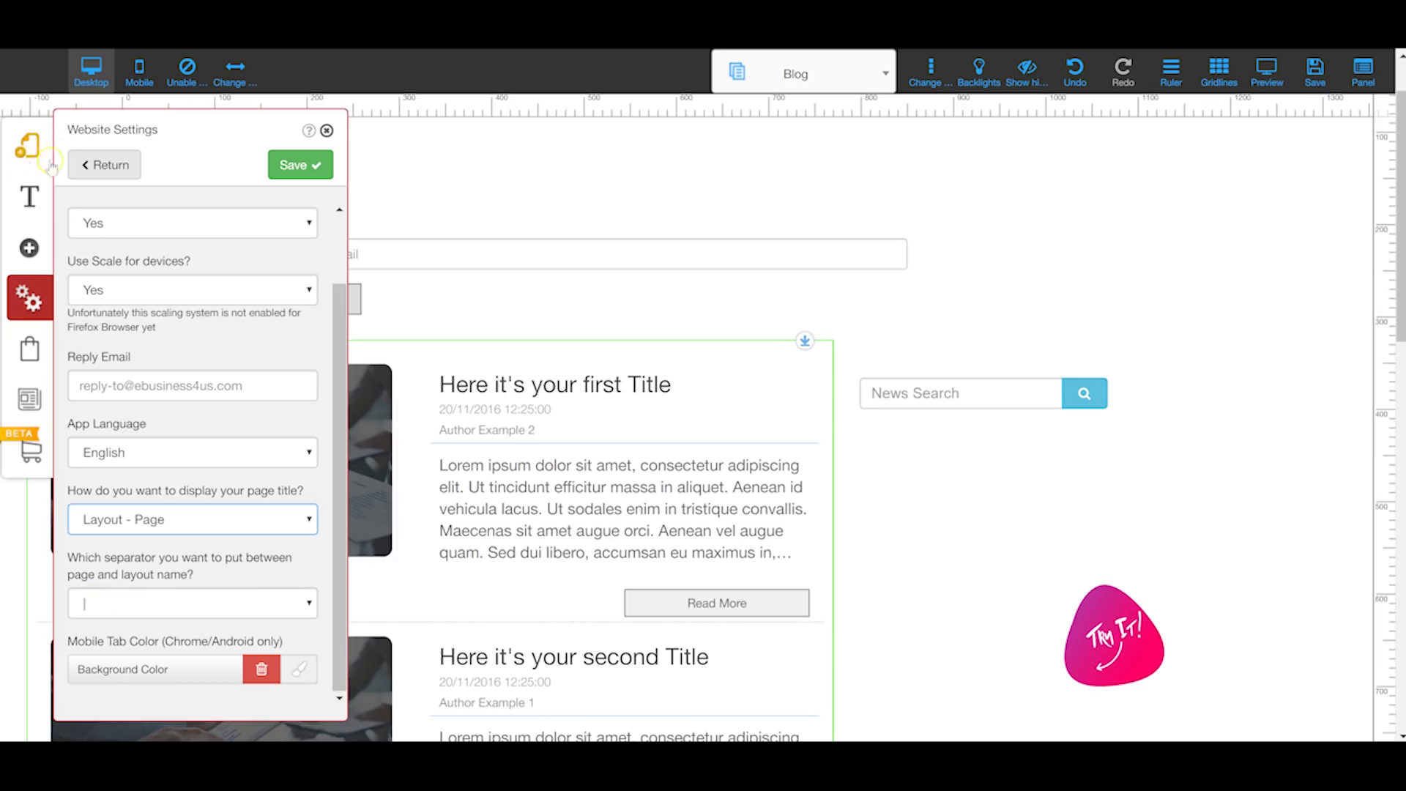
Step: Save the current website settings and return to the Settings and SEO list
scroll(218, 498, "down", 3)
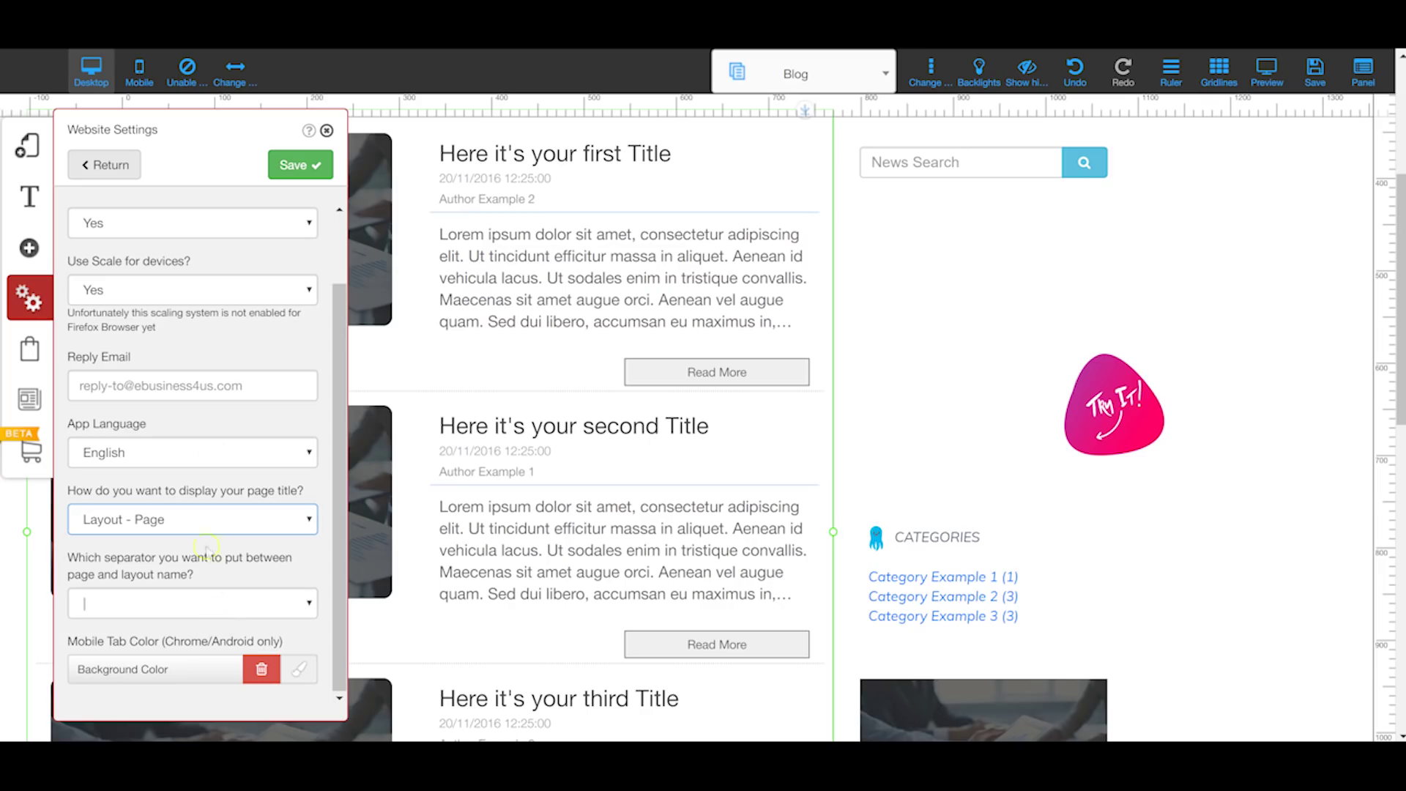
left_click(278, 156)
left_click(96, 160)
Step: Review user management and its custom registration fields, then view the site's coupon lists
left_click(121, 287)
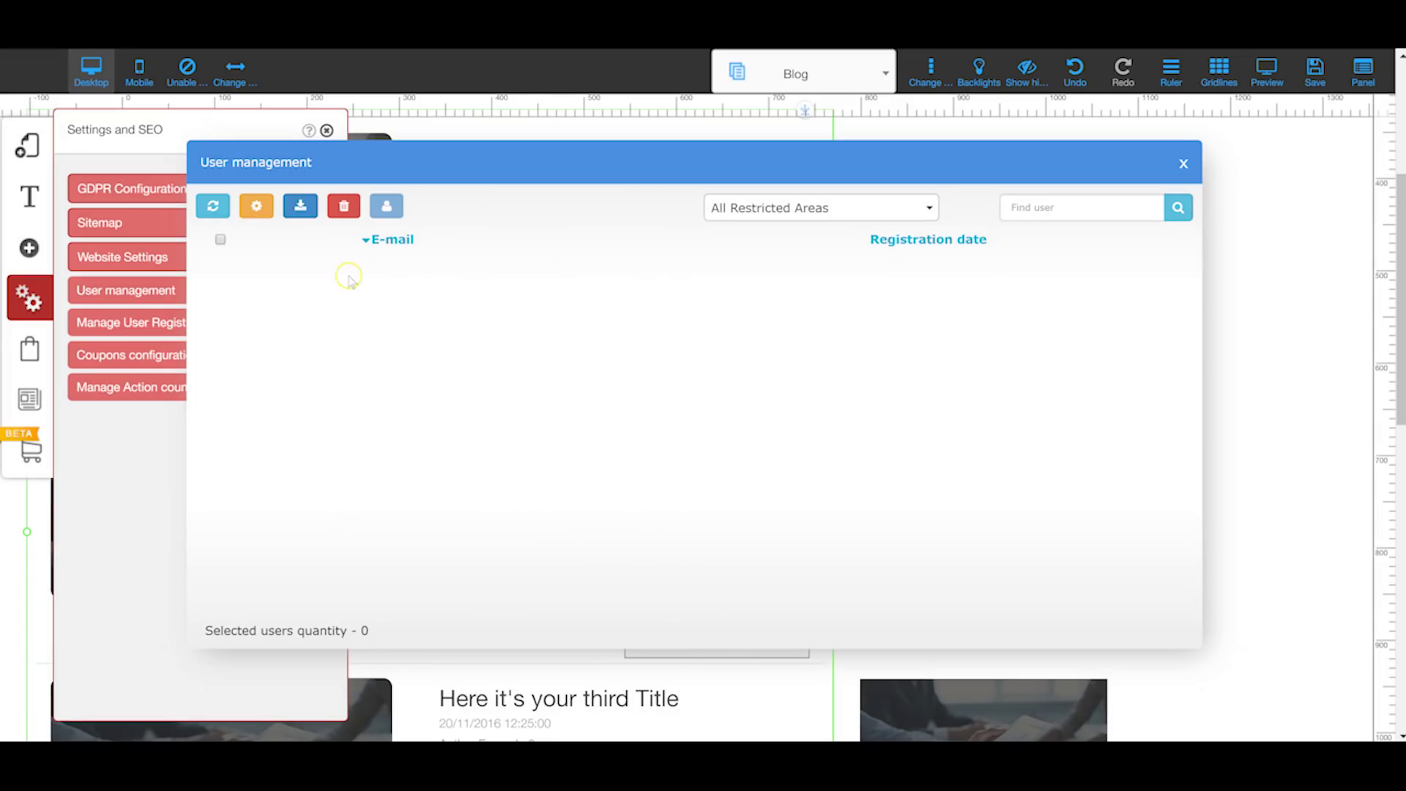
left_click(258, 207)
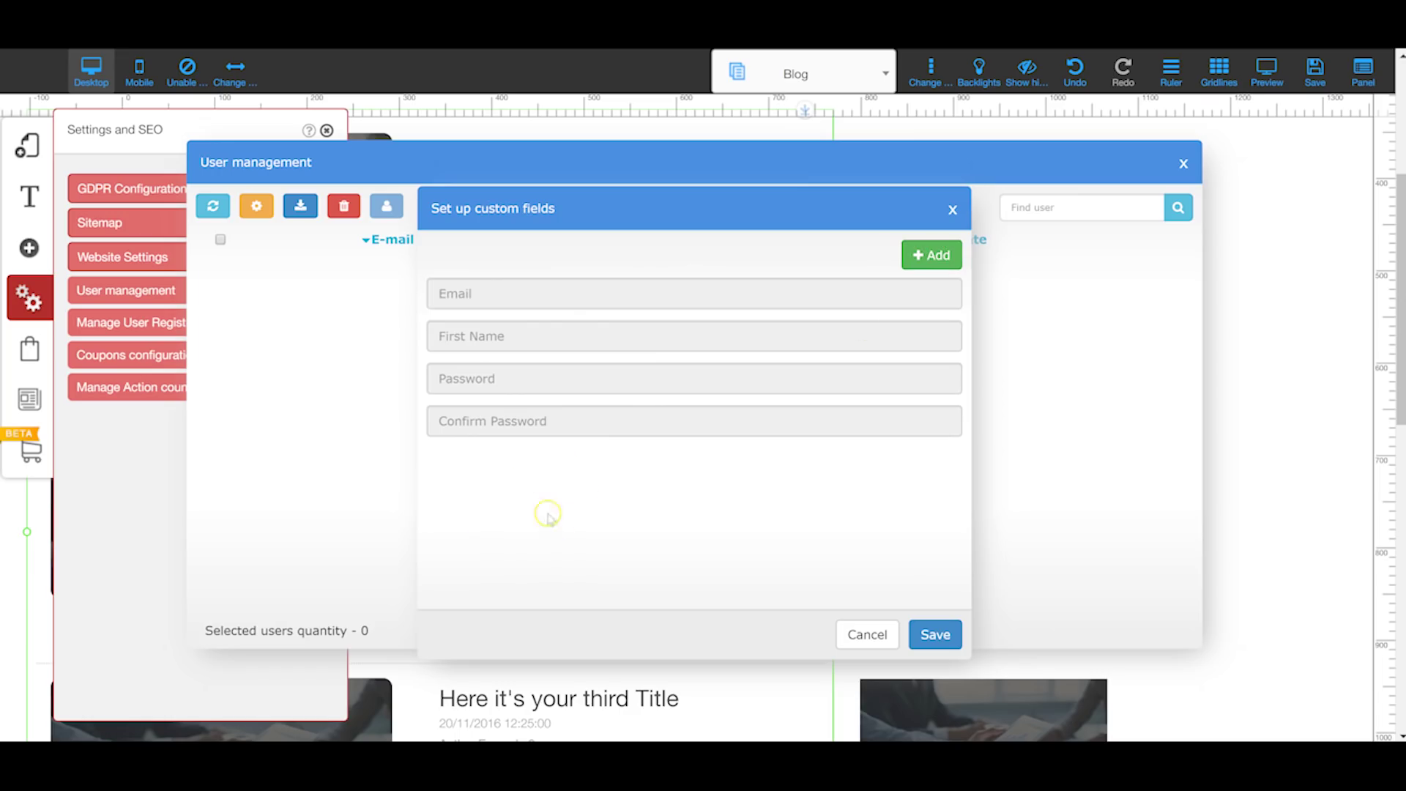
left_click(952, 210)
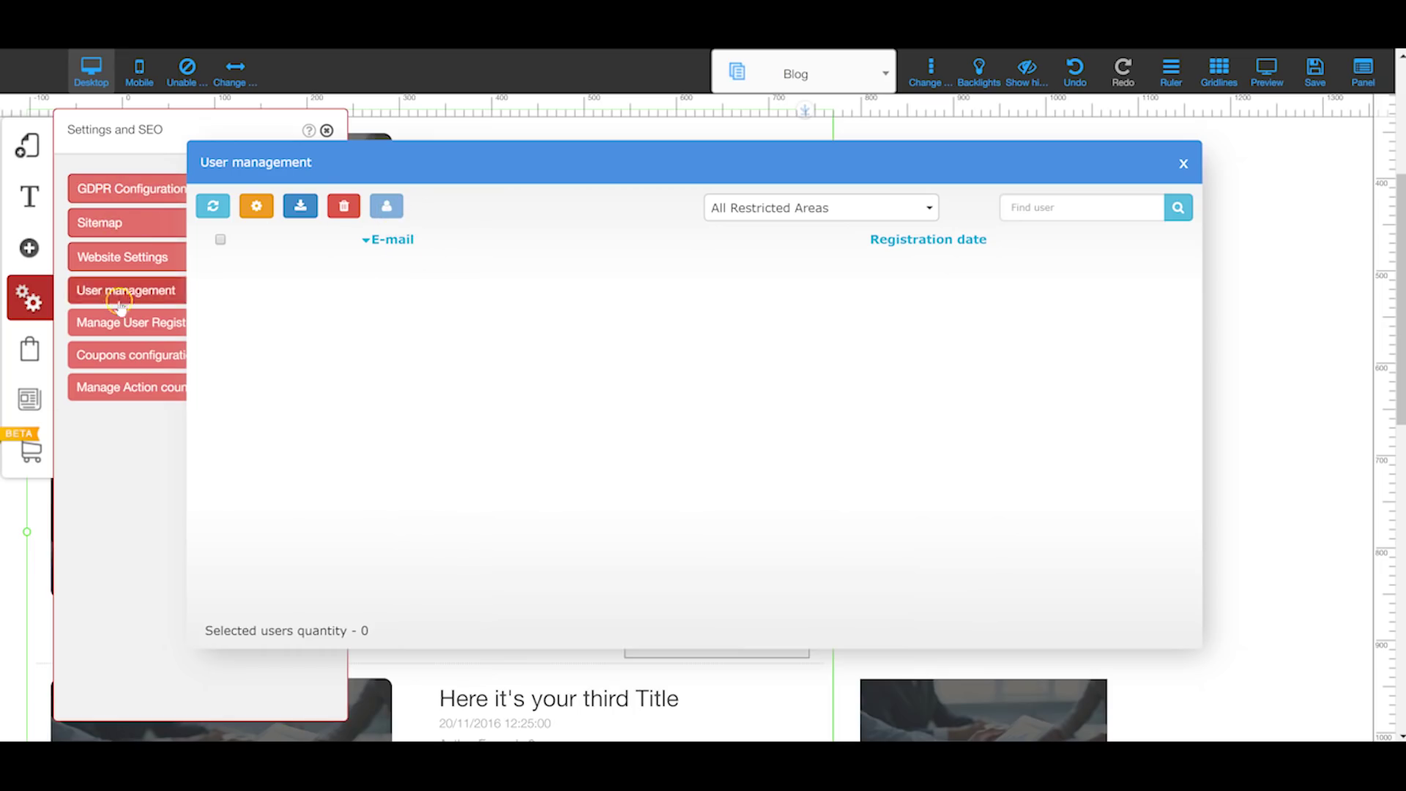
left_click(146, 323)
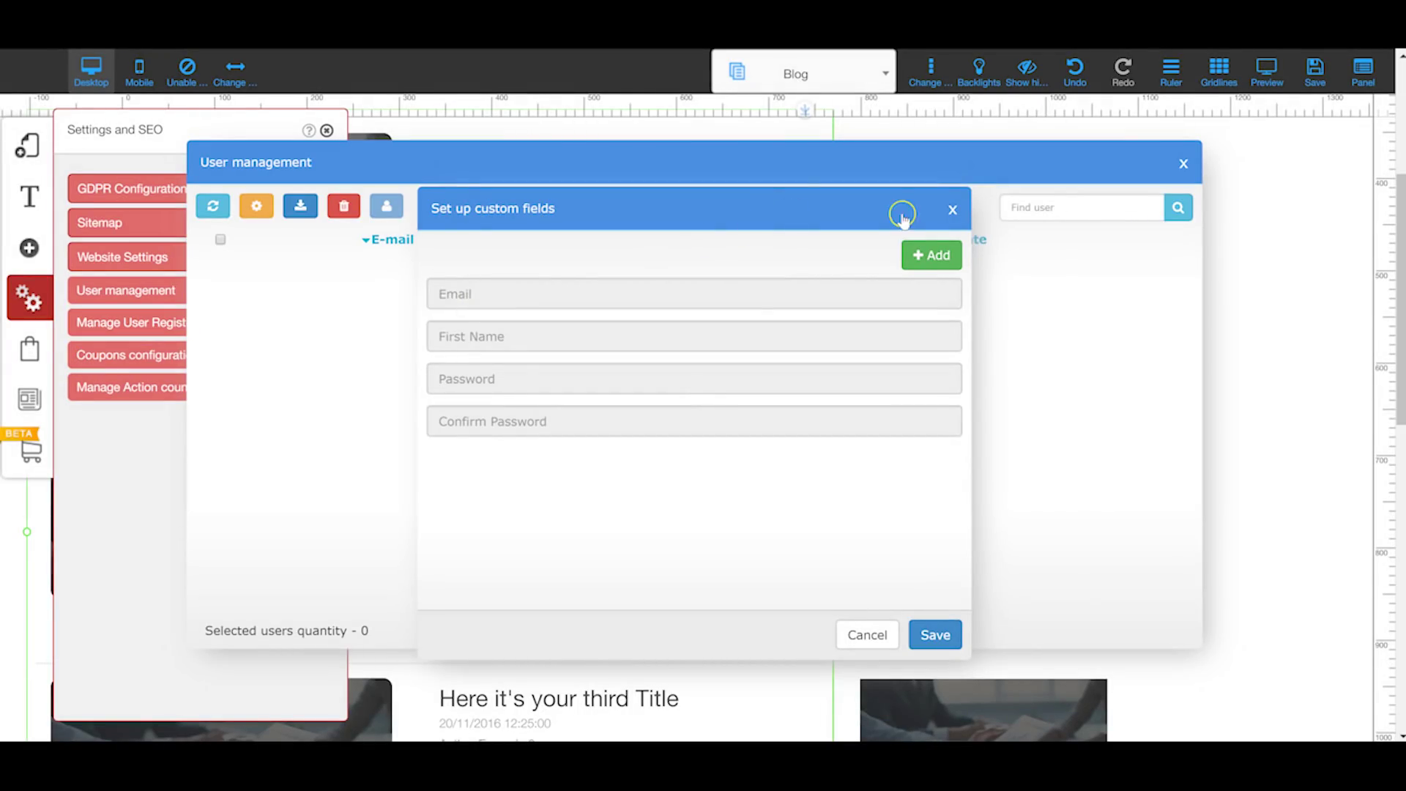
left_click(952, 210)
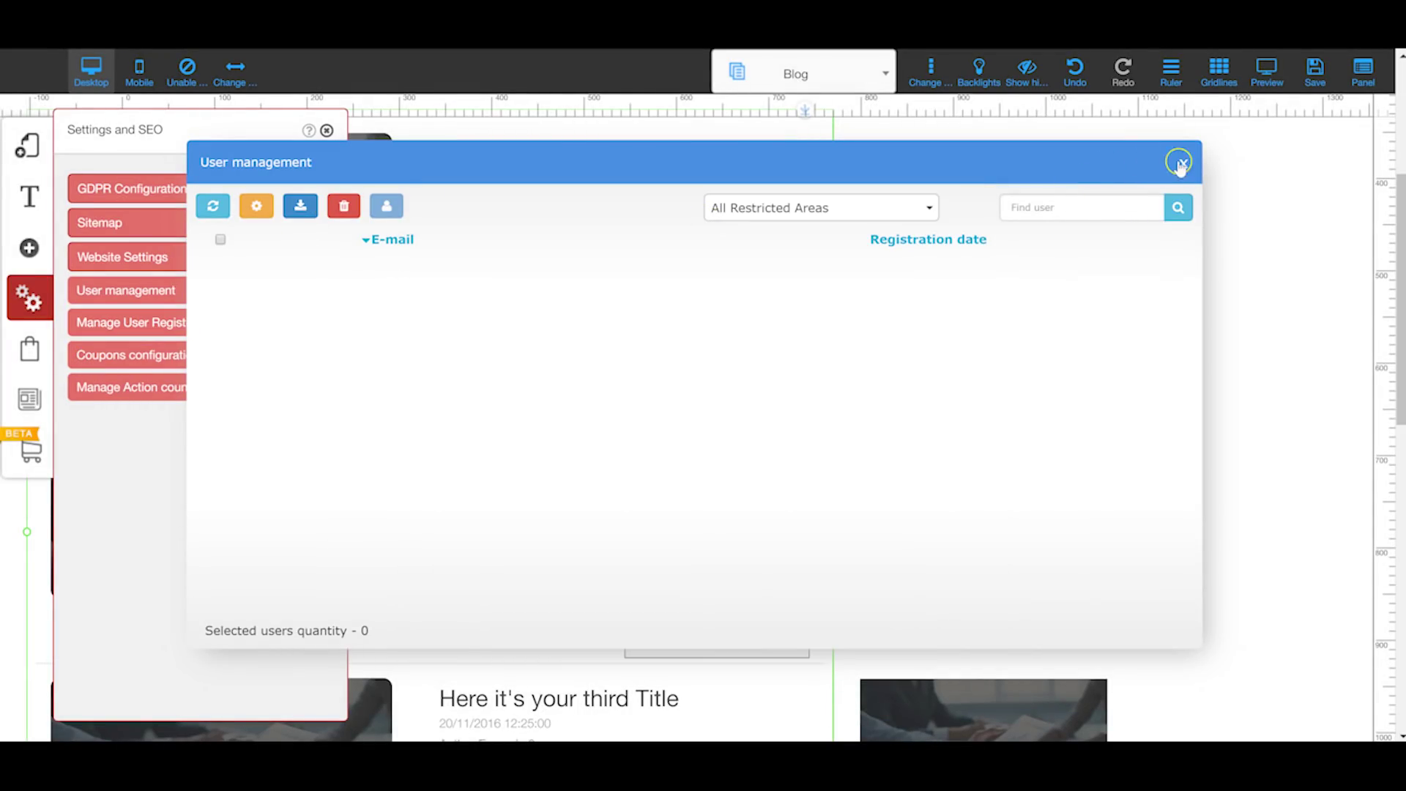
left_click(1180, 163)
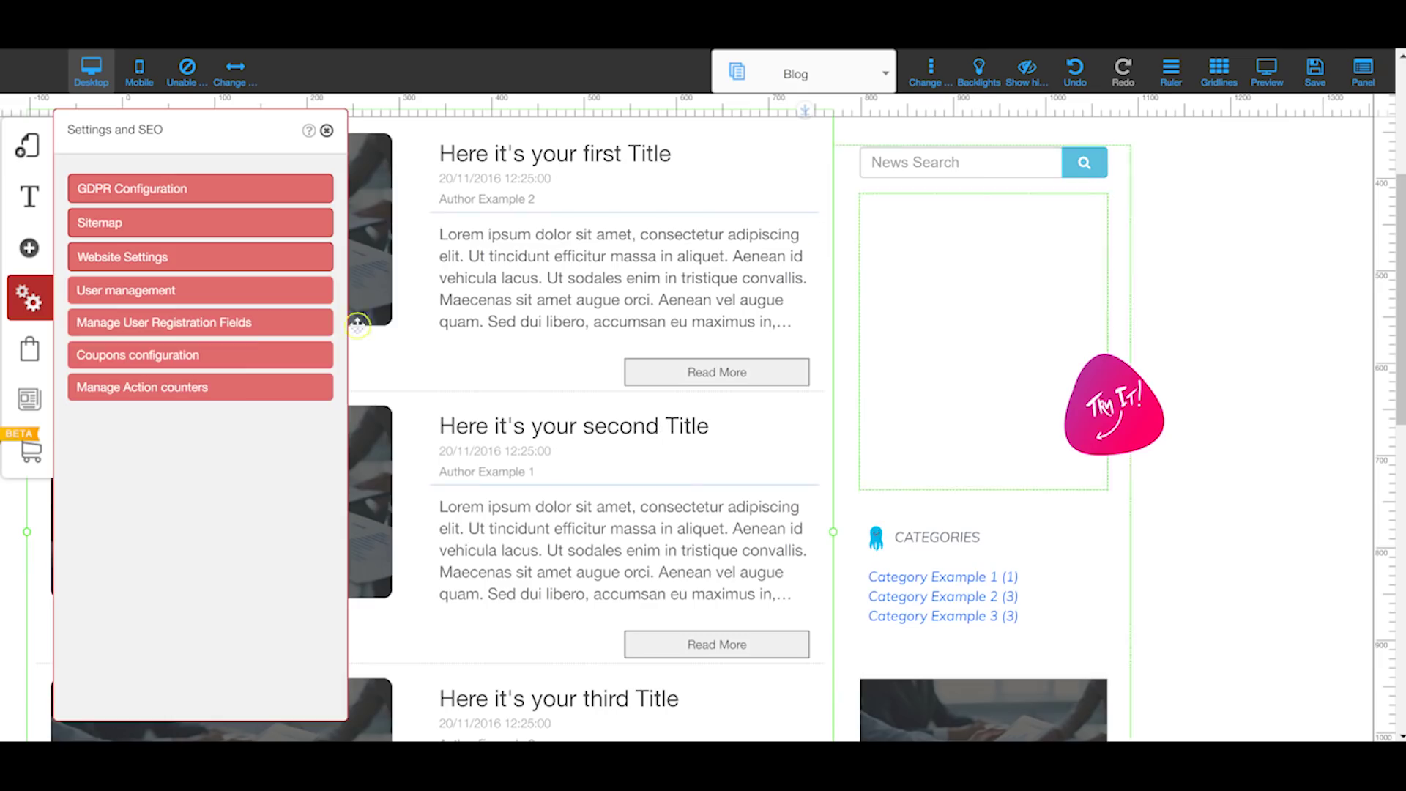
left_click(197, 355)
scroll(835, 285, "up", 1)
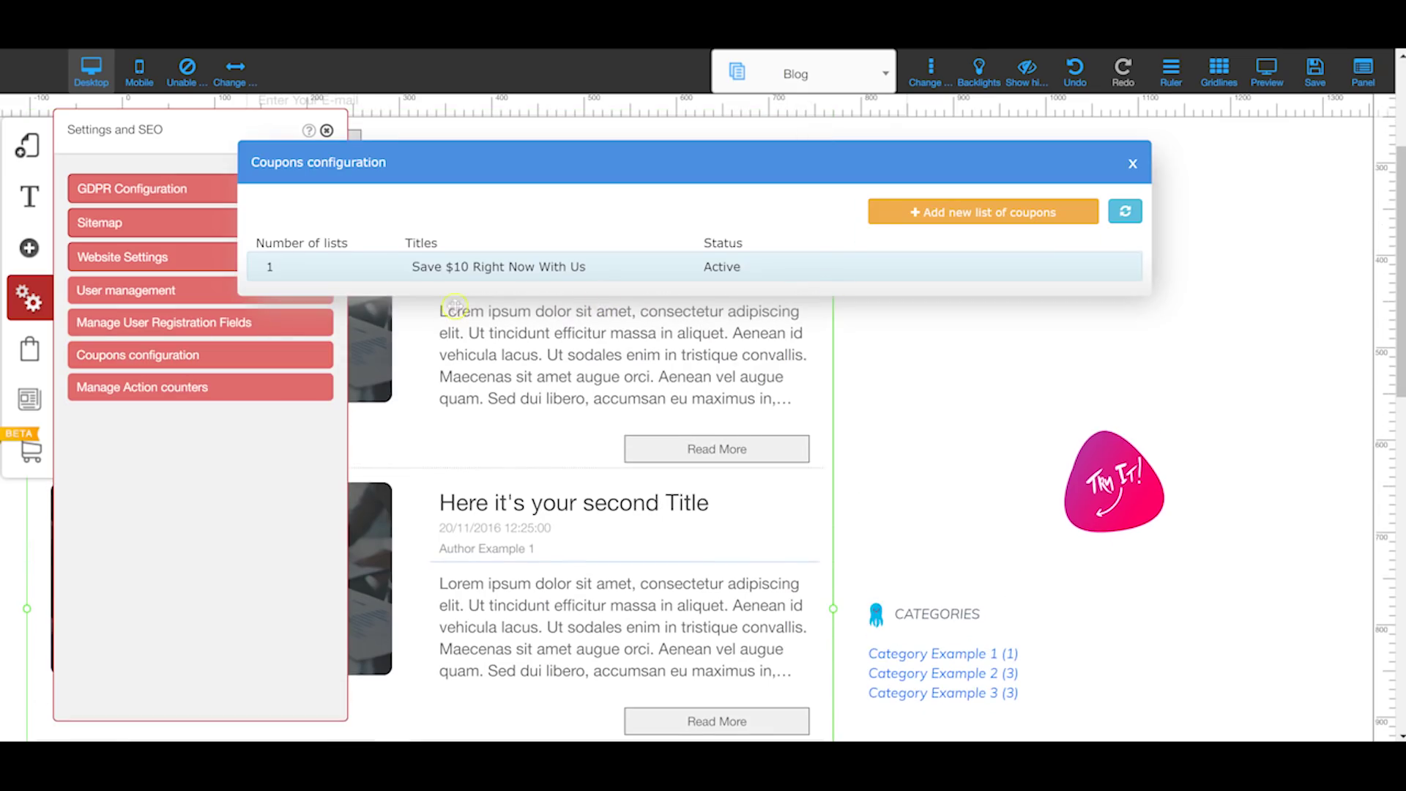
mouse_move(932, 269)
left_click(1133, 164)
left_click(237, 387)
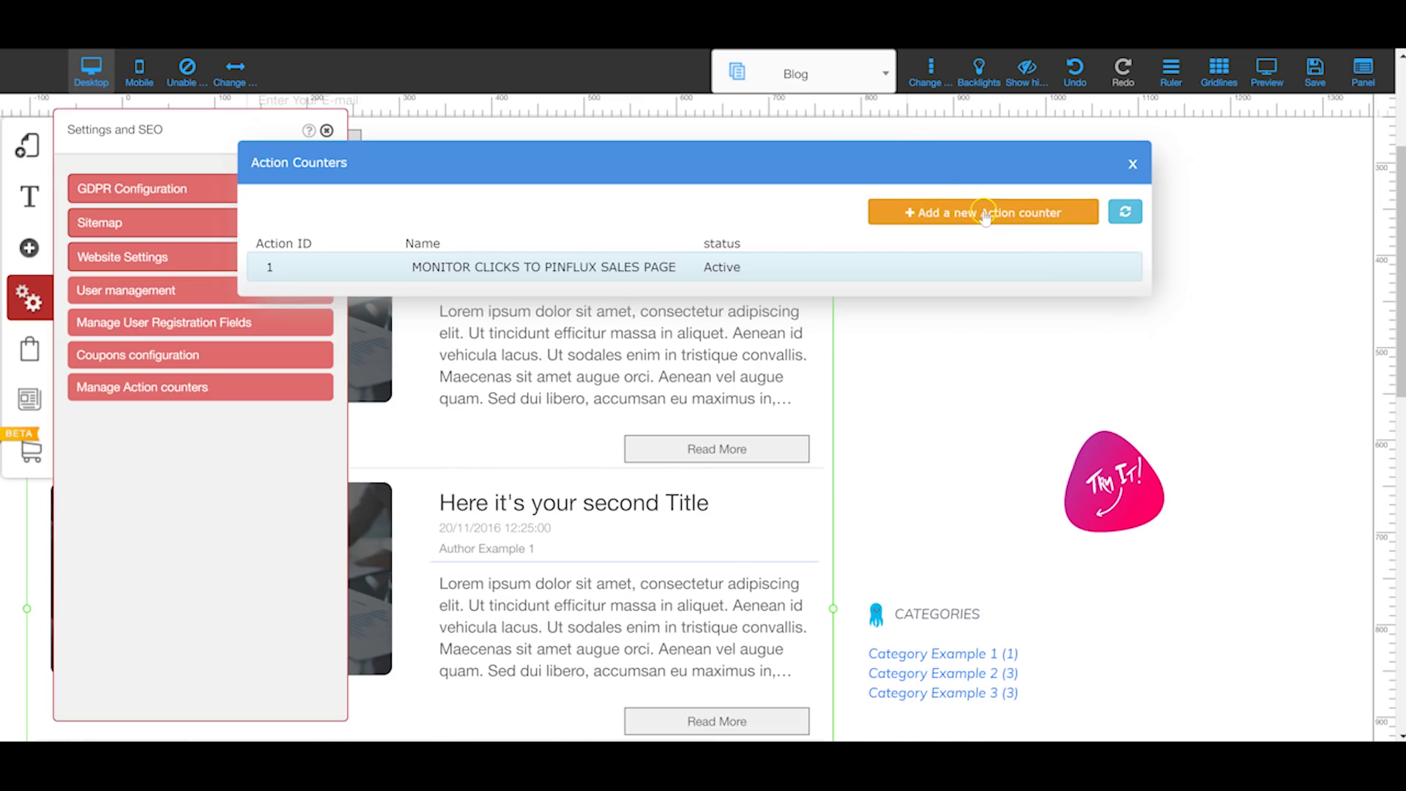
scroll(985, 216, "up", 1)
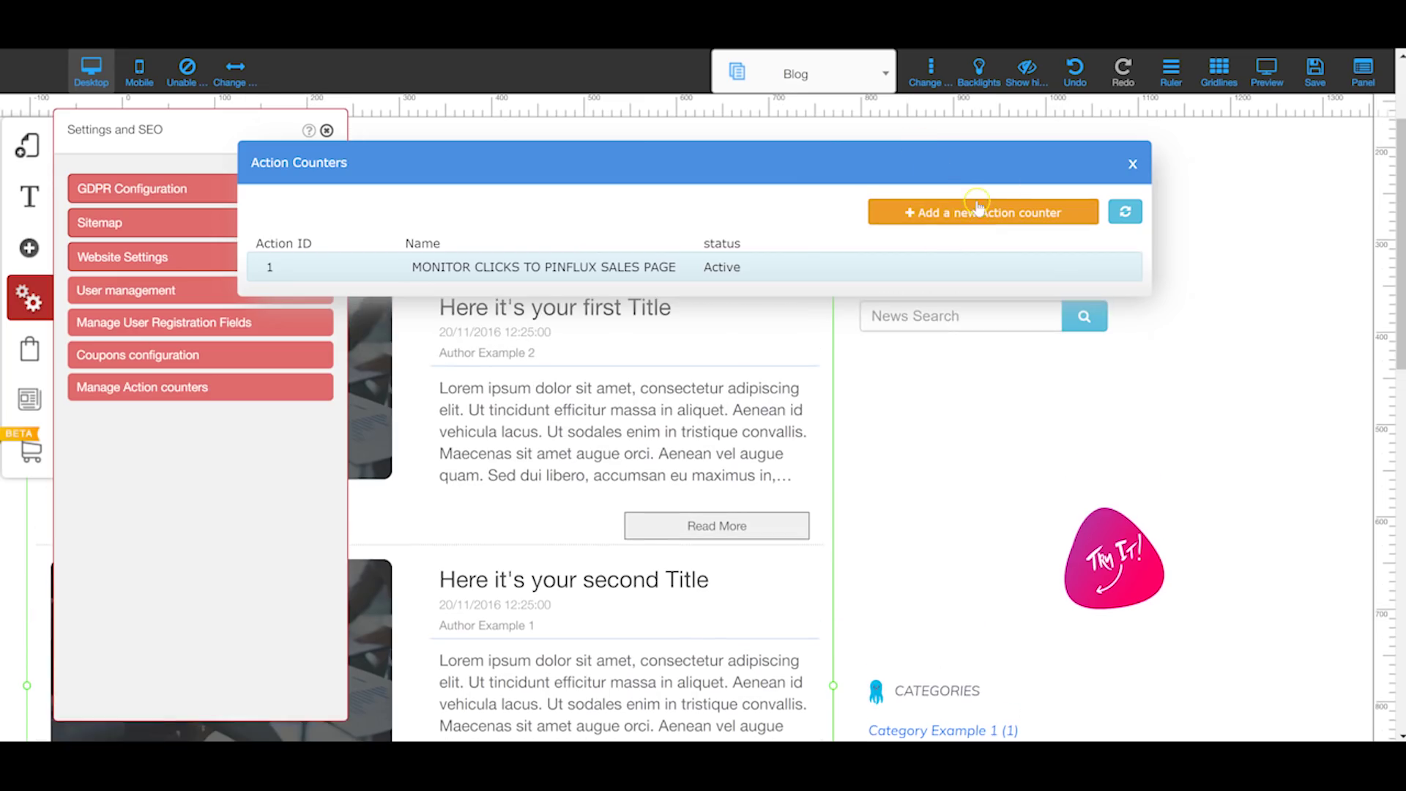
left_click(1131, 166)
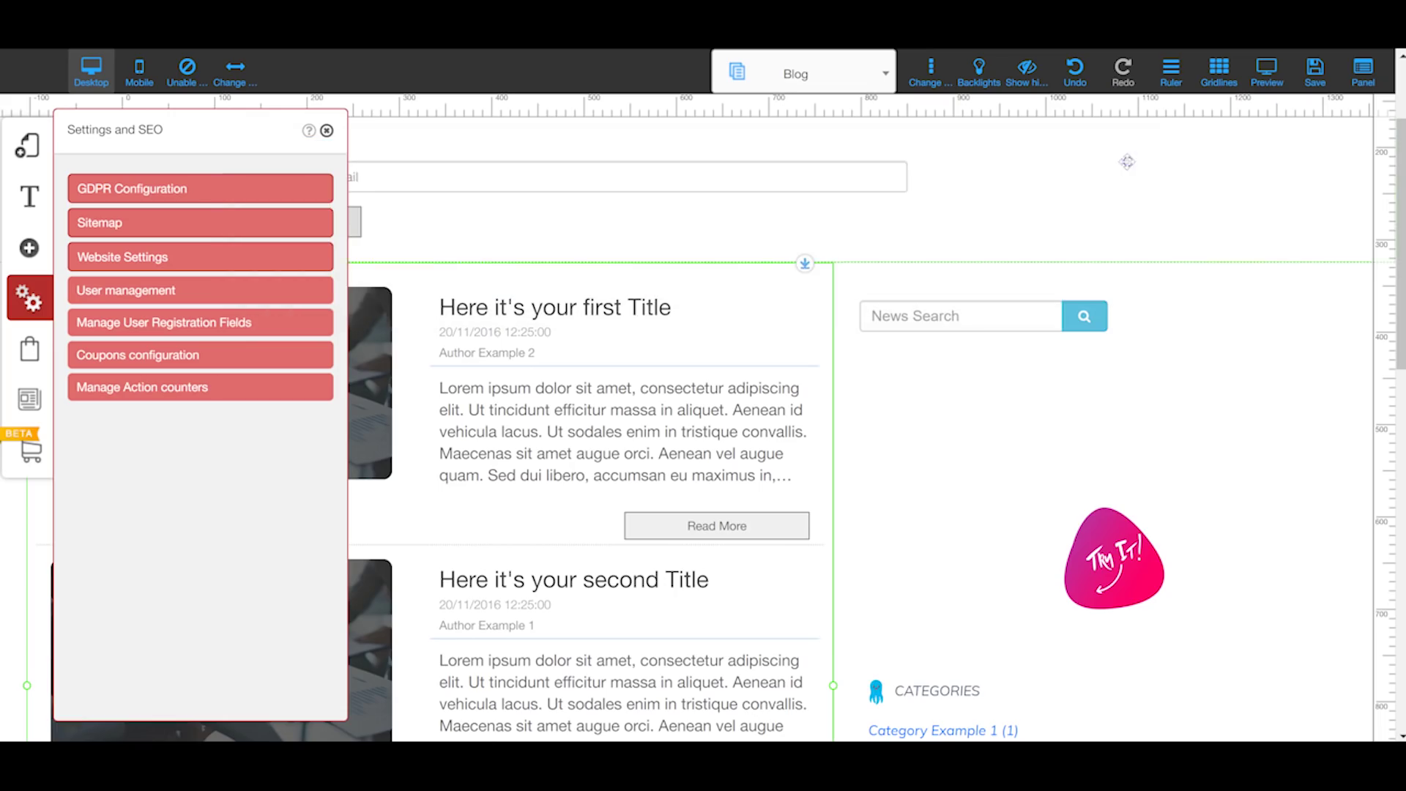
scroll(615, 327, "down", 4)
scroll(395, 399, "down", 9)
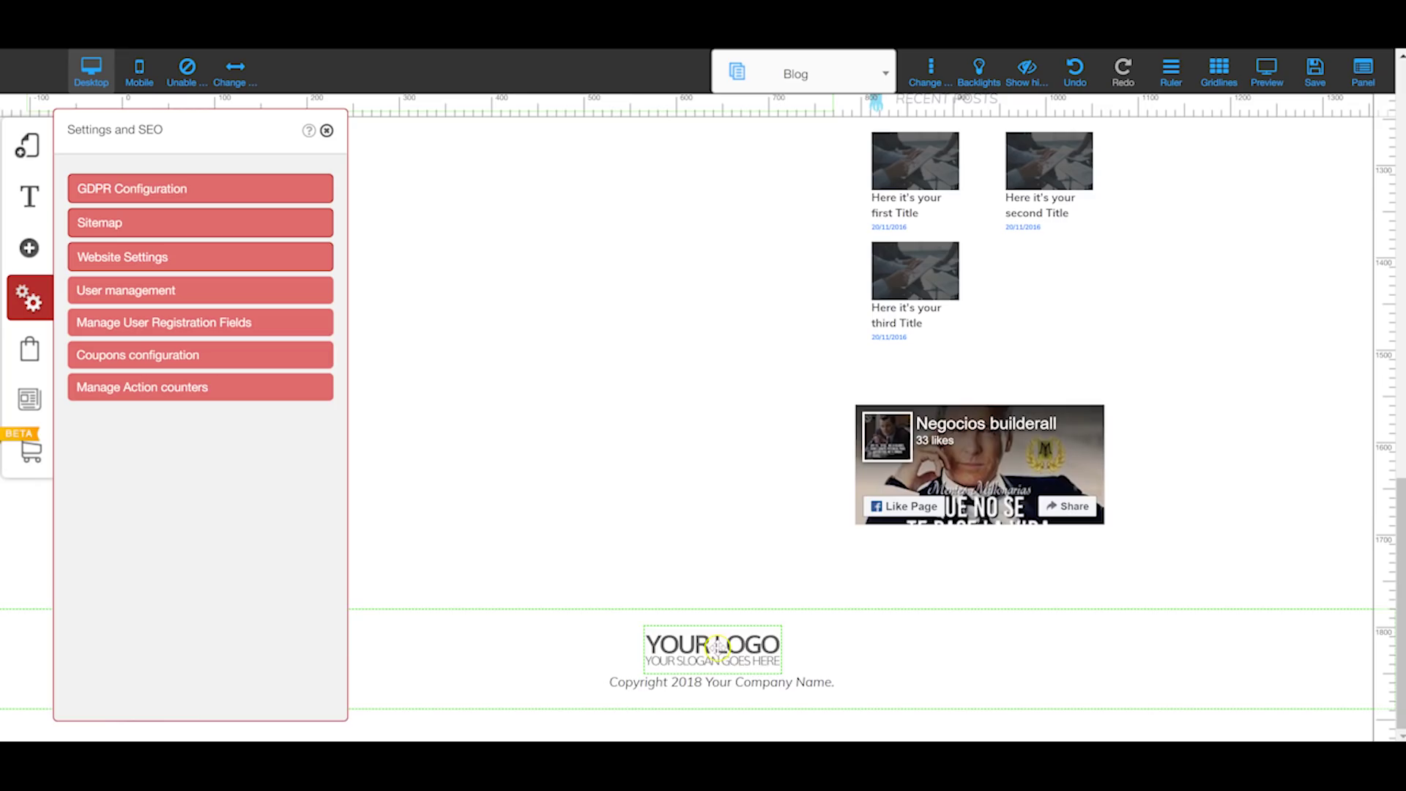
Step: Point the footer logo's action at the Thank You page with action counter None, then close
left_click(709, 647)
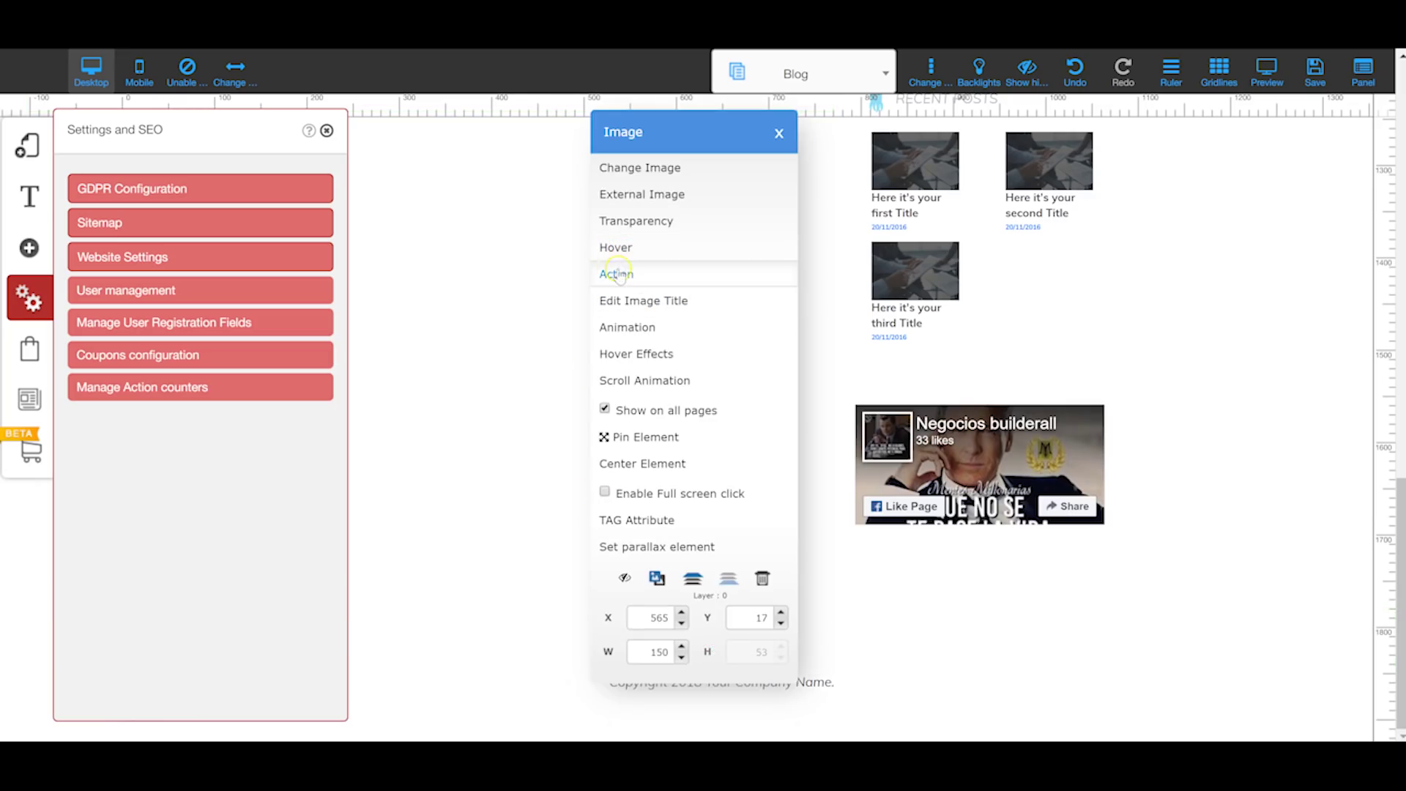
left_click(634, 276)
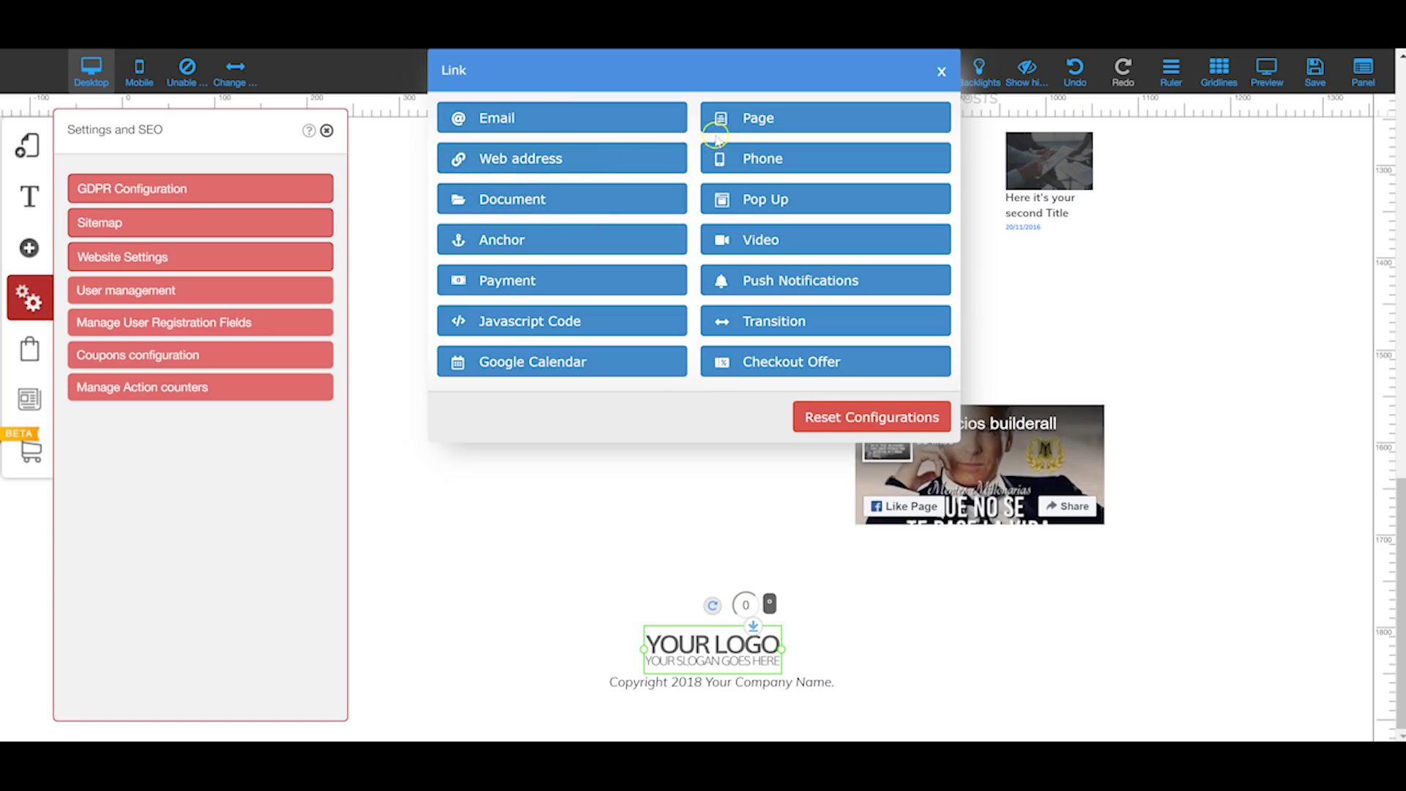
left_click(748, 118)
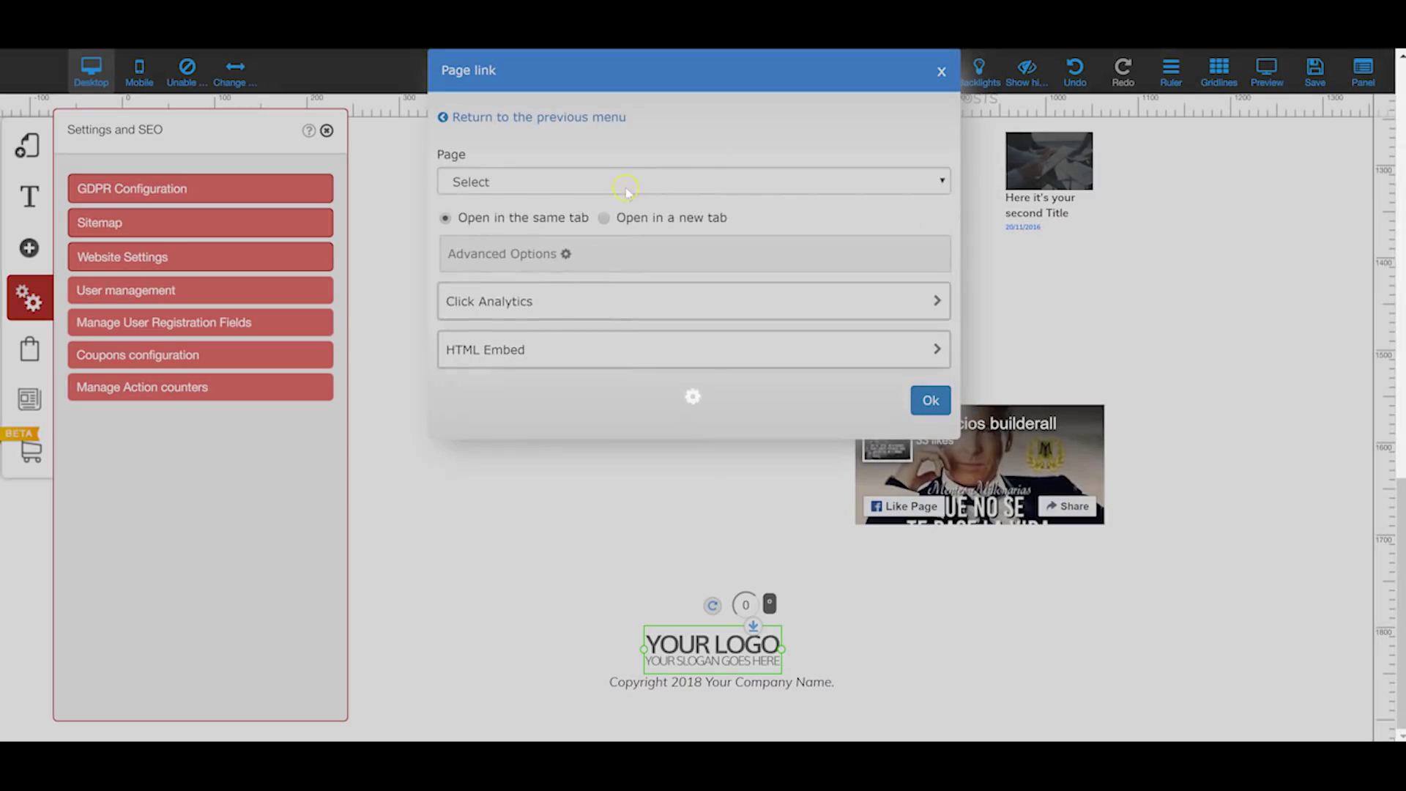
left_click(628, 180)
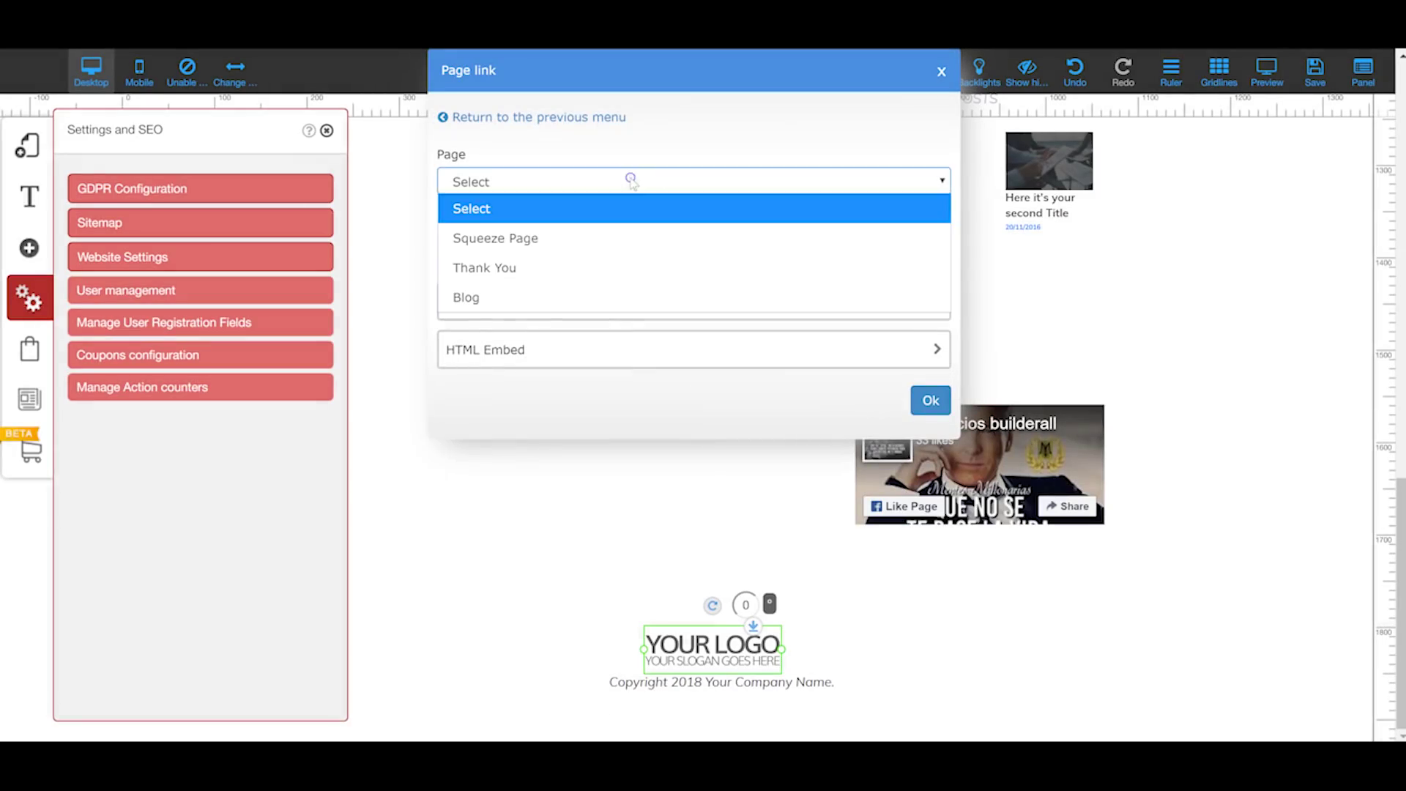
left_click(566, 268)
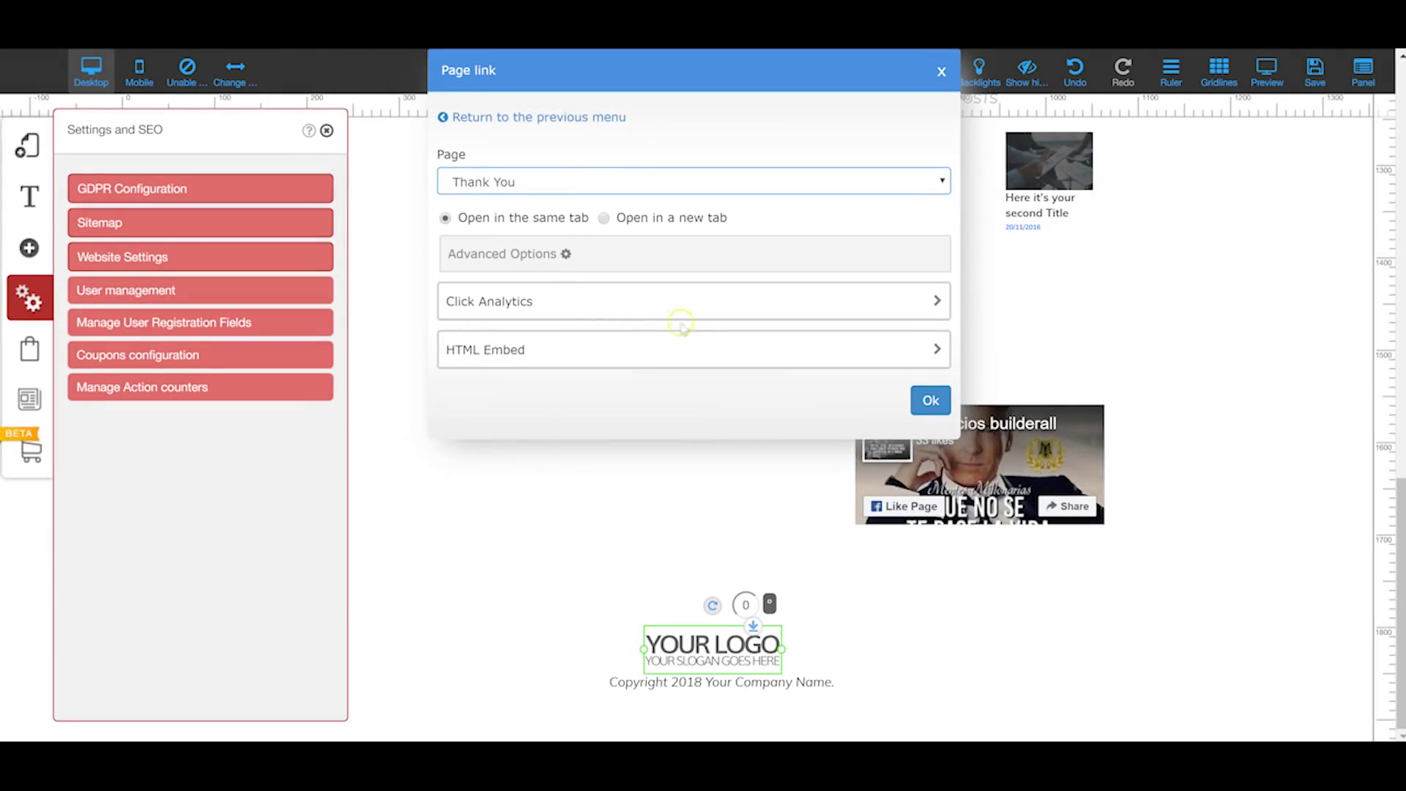
left_click(714, 304)
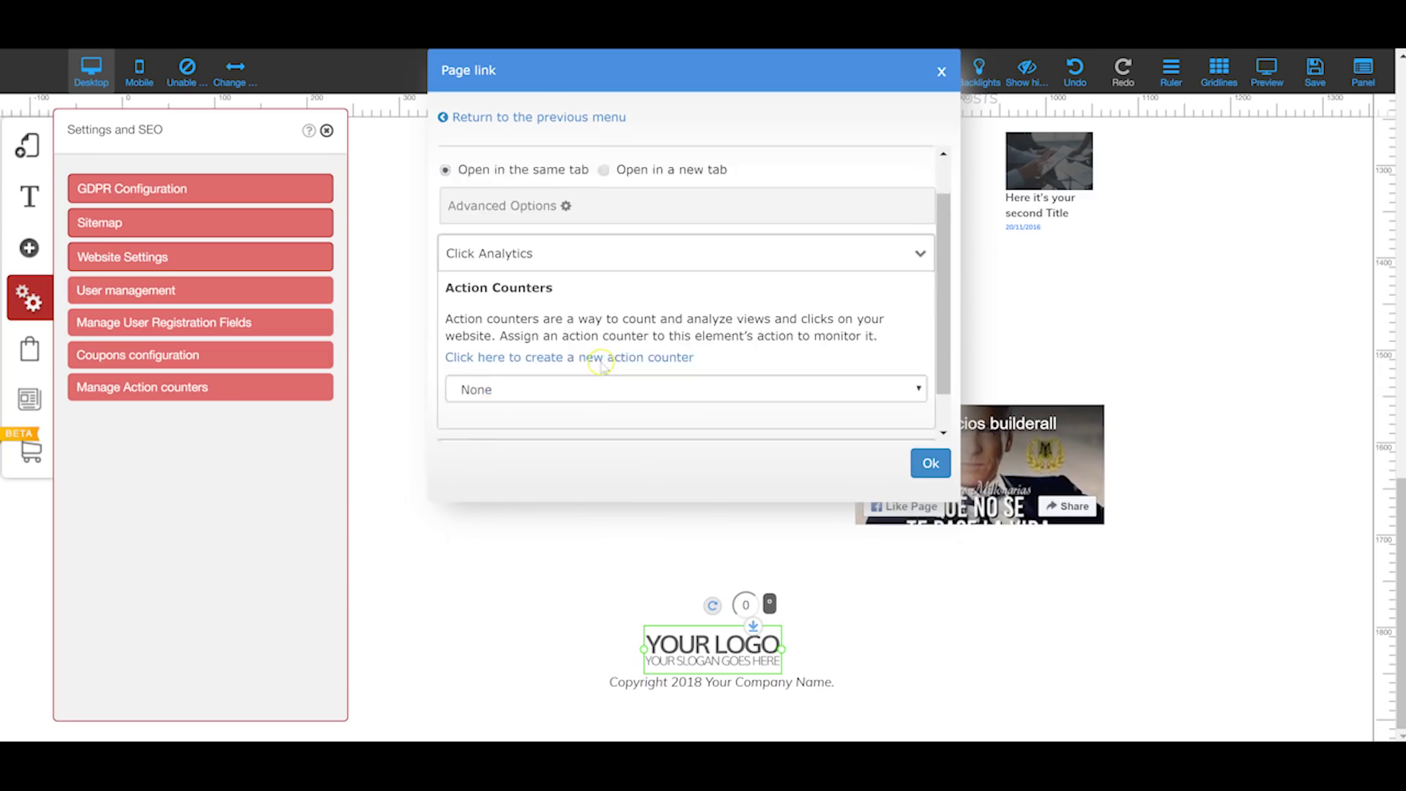
scroll(654, 361, "down", 1)
left_click(586, 360)
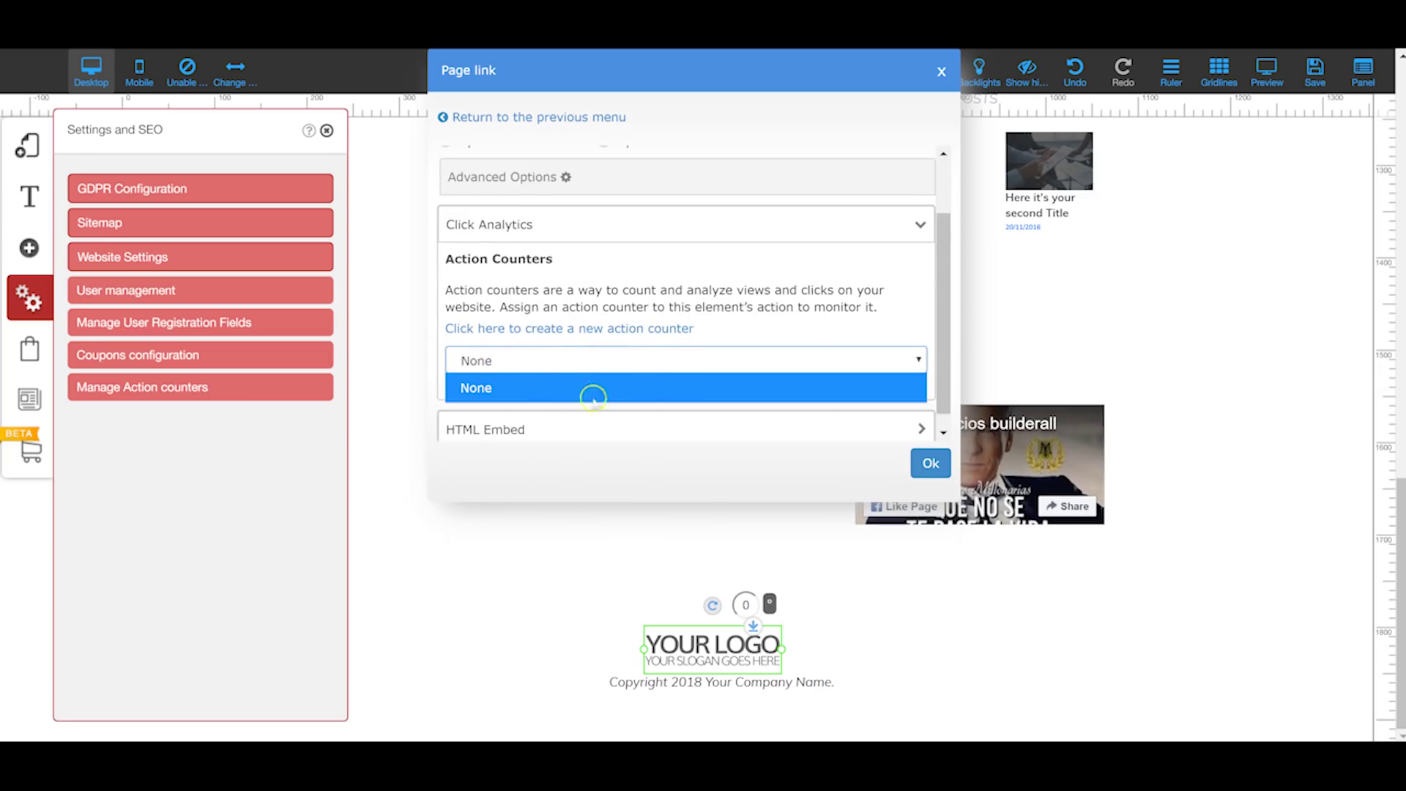
scroll(649, 343, "down", 1)
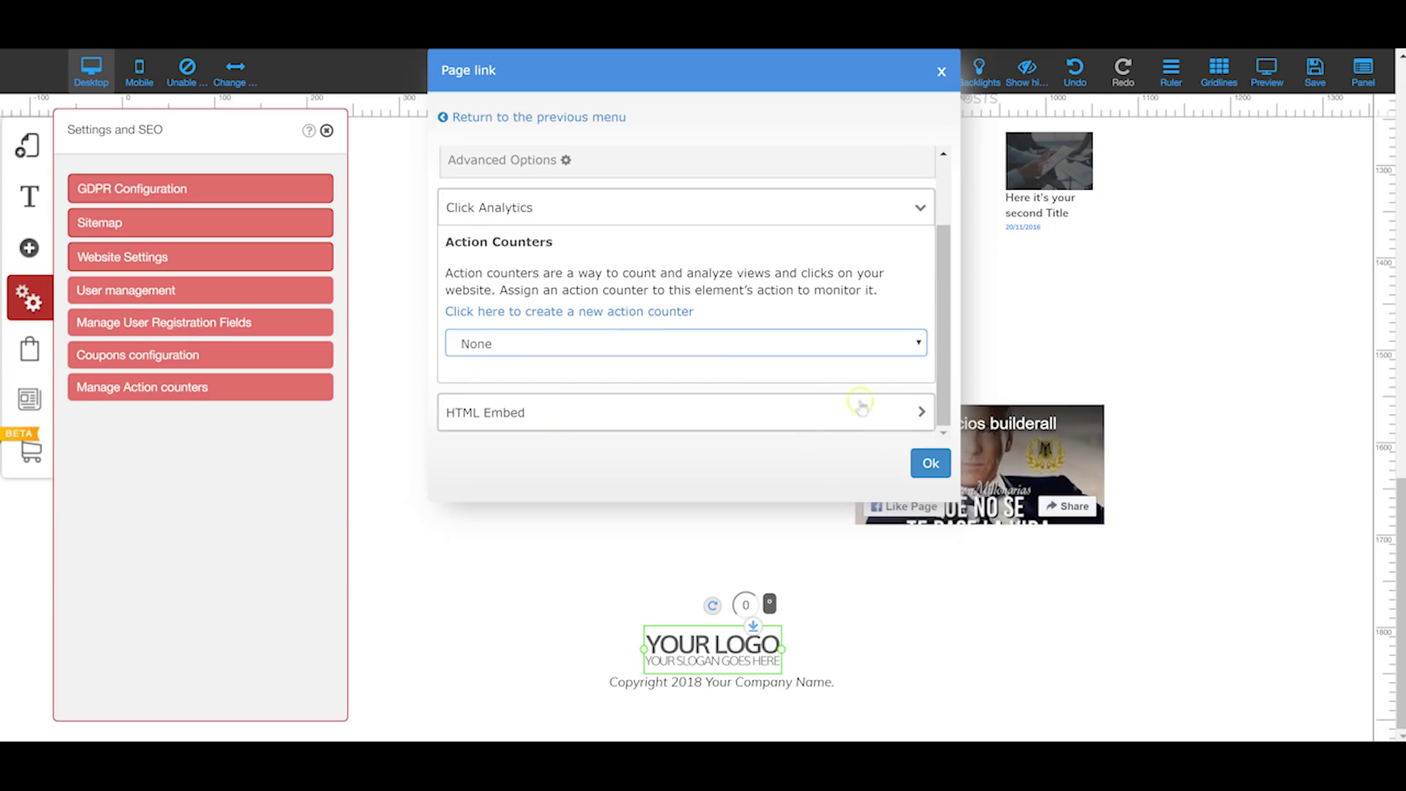
scroll(644, 366, "up", 1)
scroll(604, 317, "up", 1)
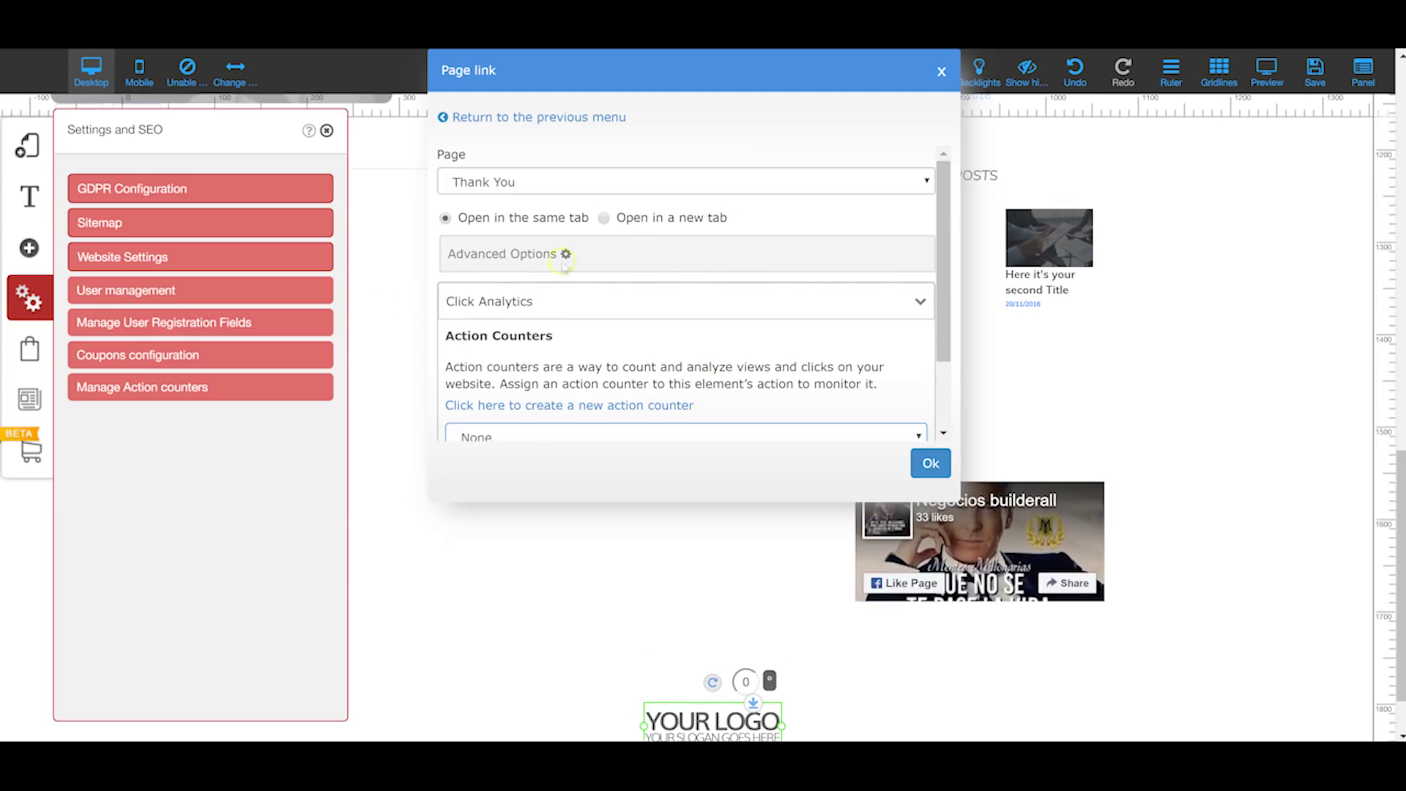
key("Escape")
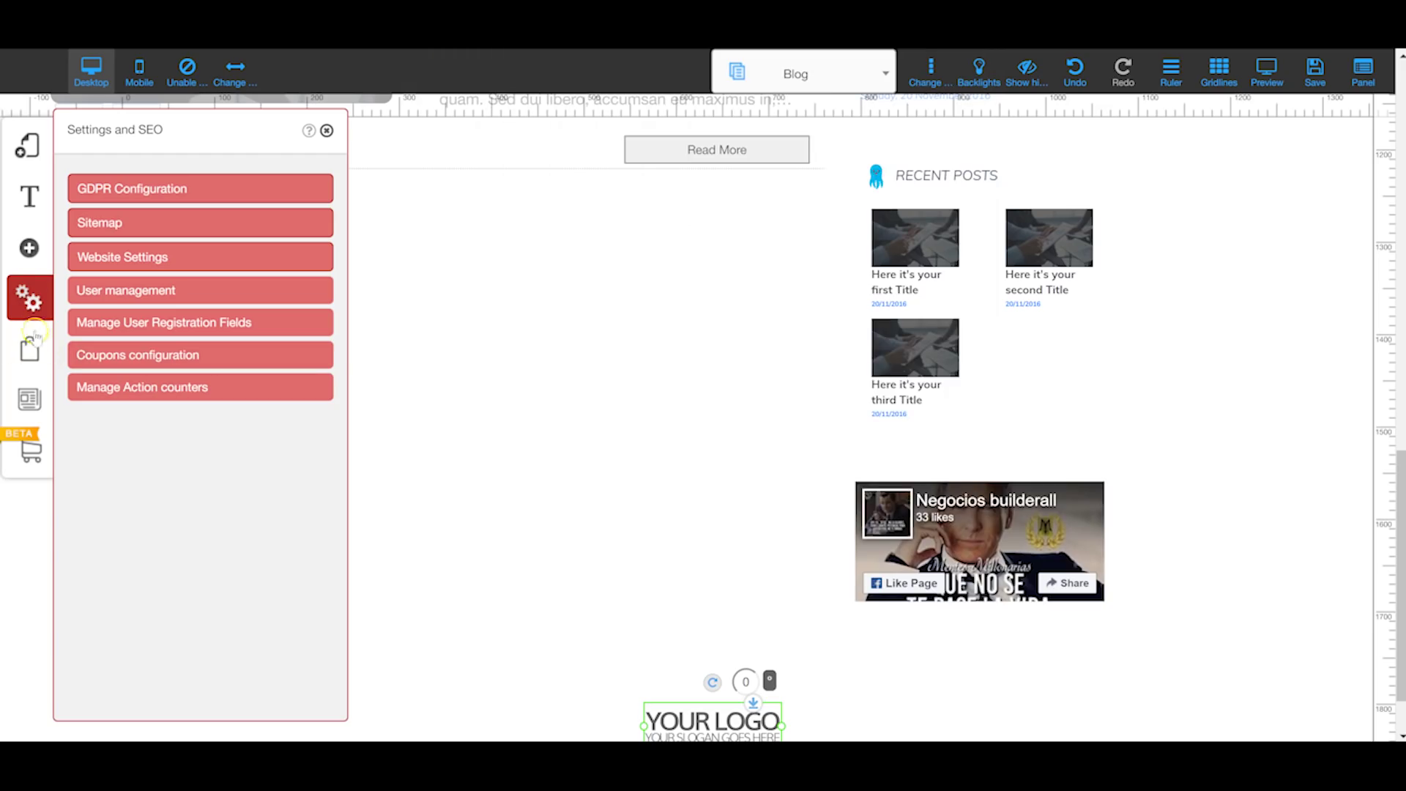
Step: In the Checkout tools, compare Payment Manager's Website Sales and External Plataform tabs
left_click(29, 350)
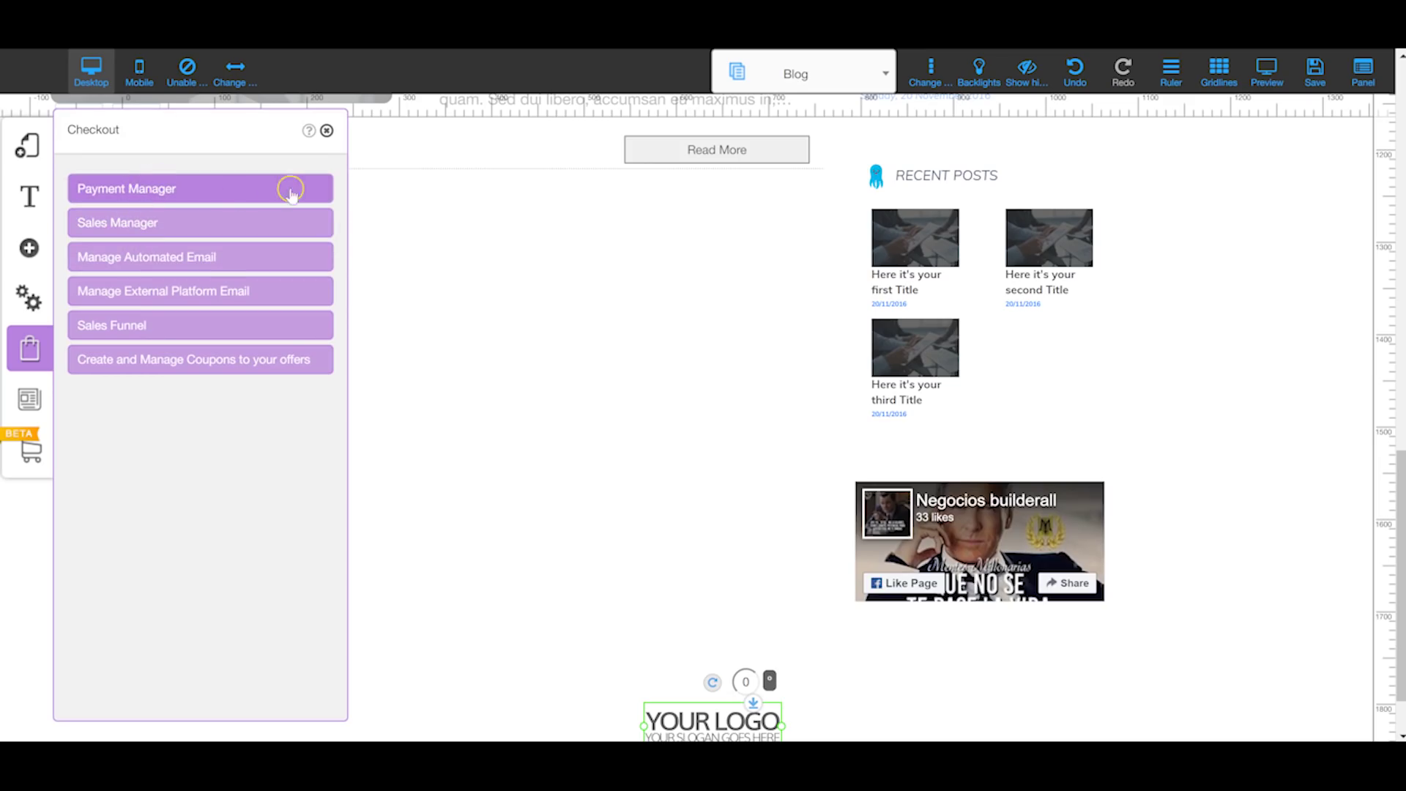
left_click(157, 188)
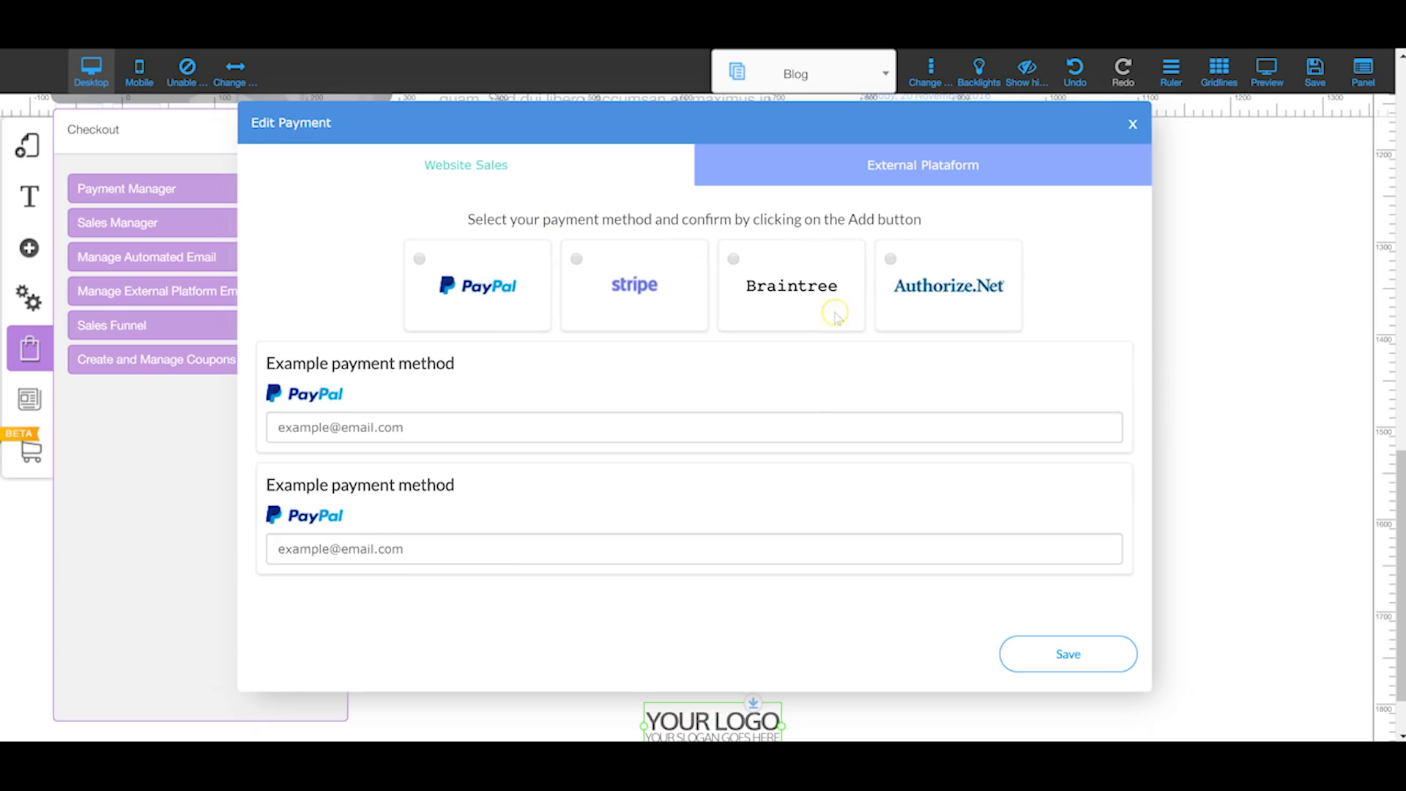
left_click(935, 181)
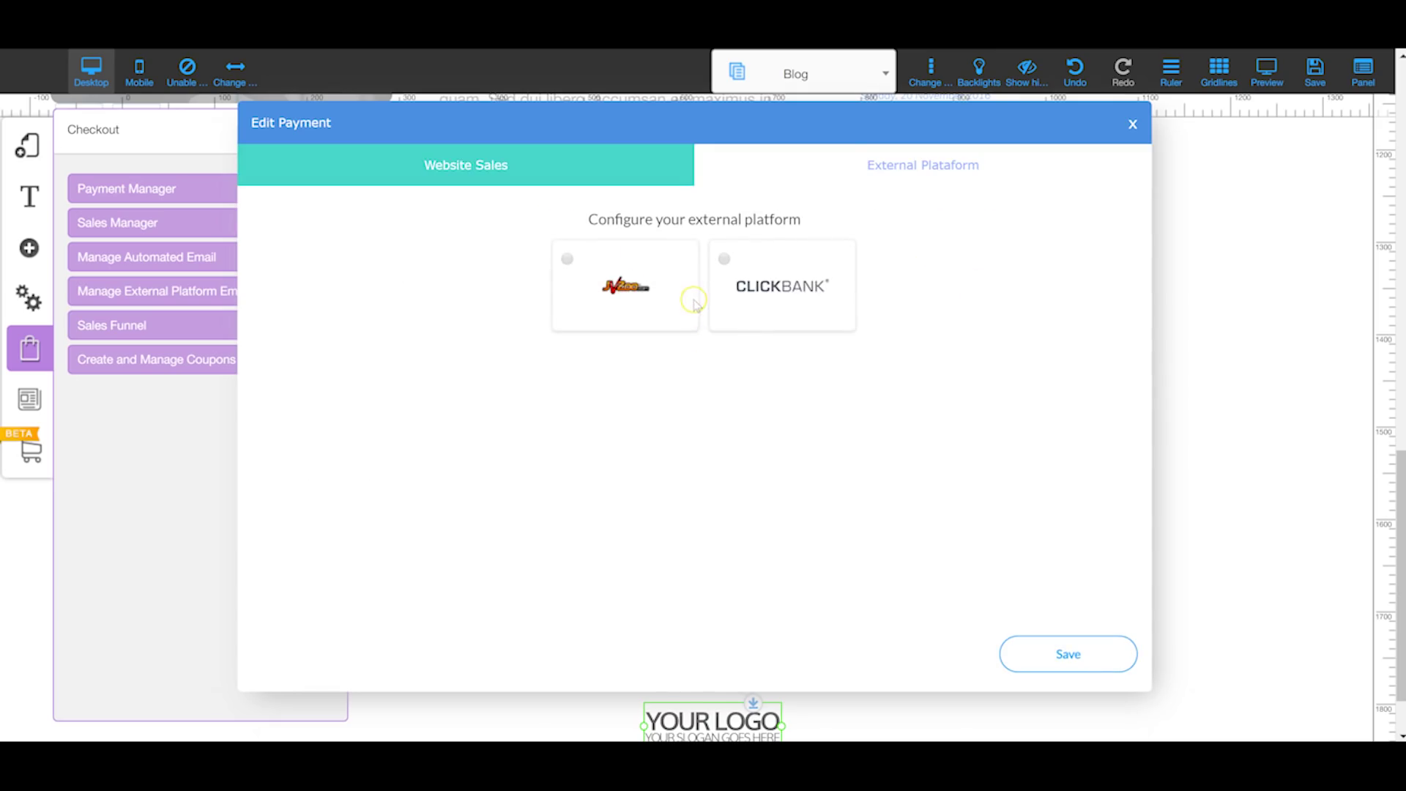
left_click(493, 162)
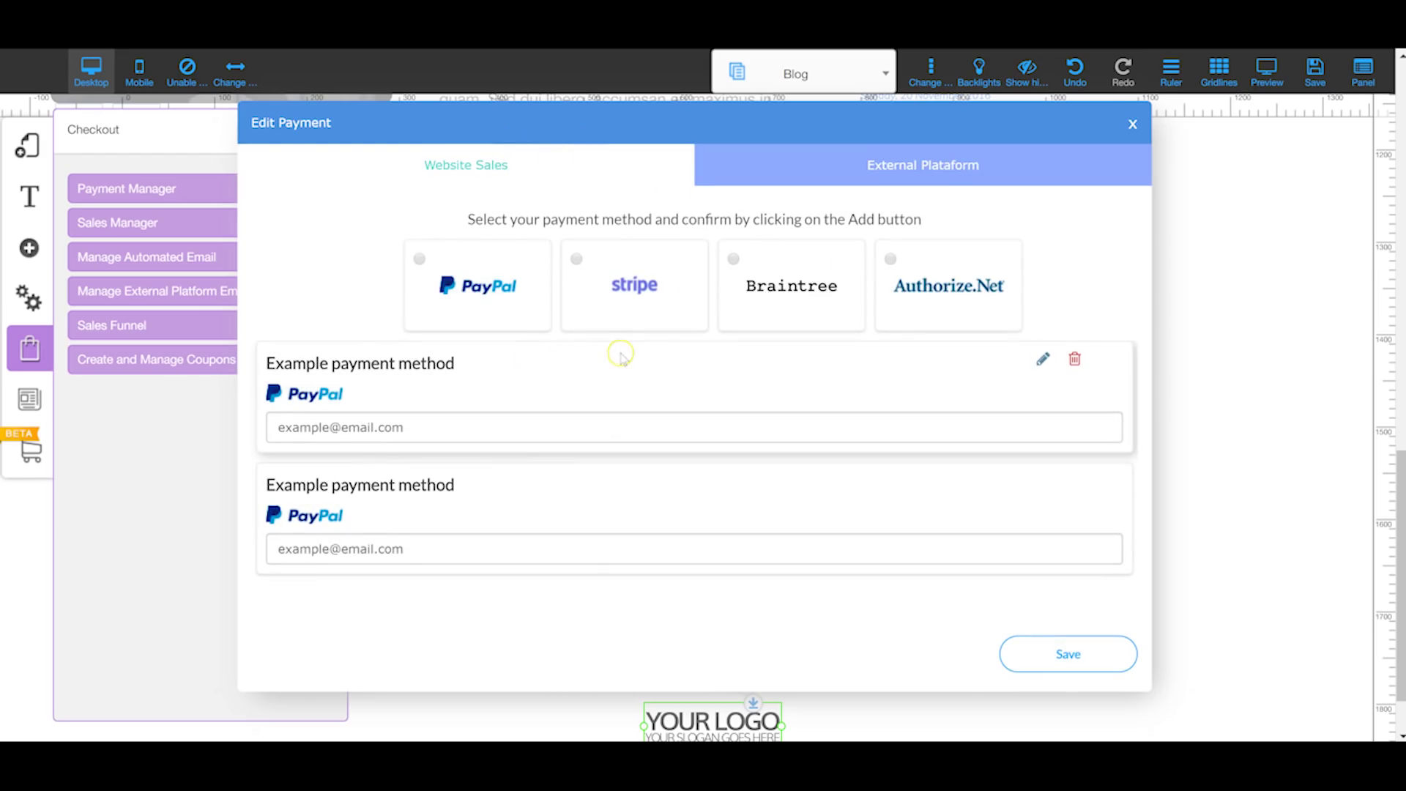
scroll(523, 451, "up", 1)
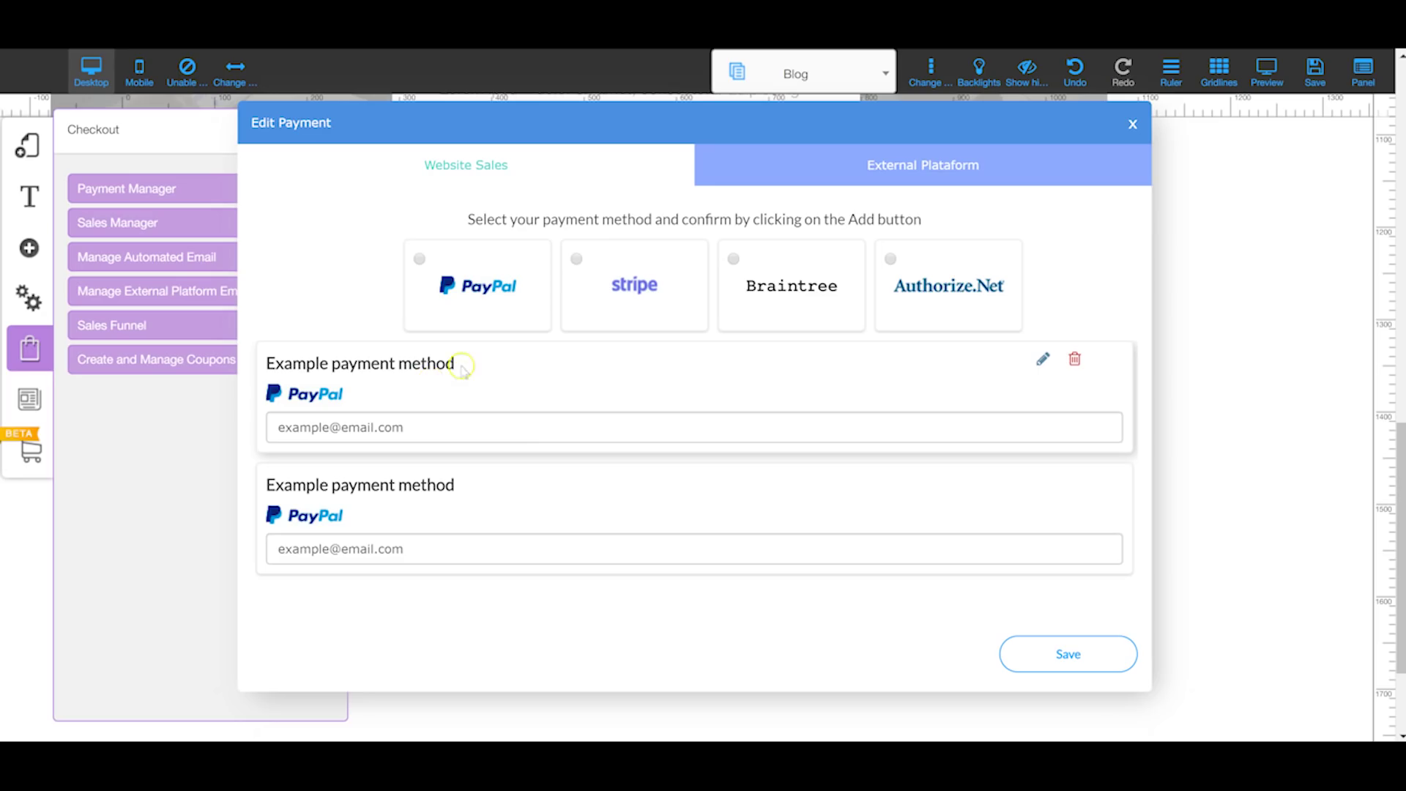
Step: View the empty Sales Manager order list, then close both dialogs
left_click(177, 218)
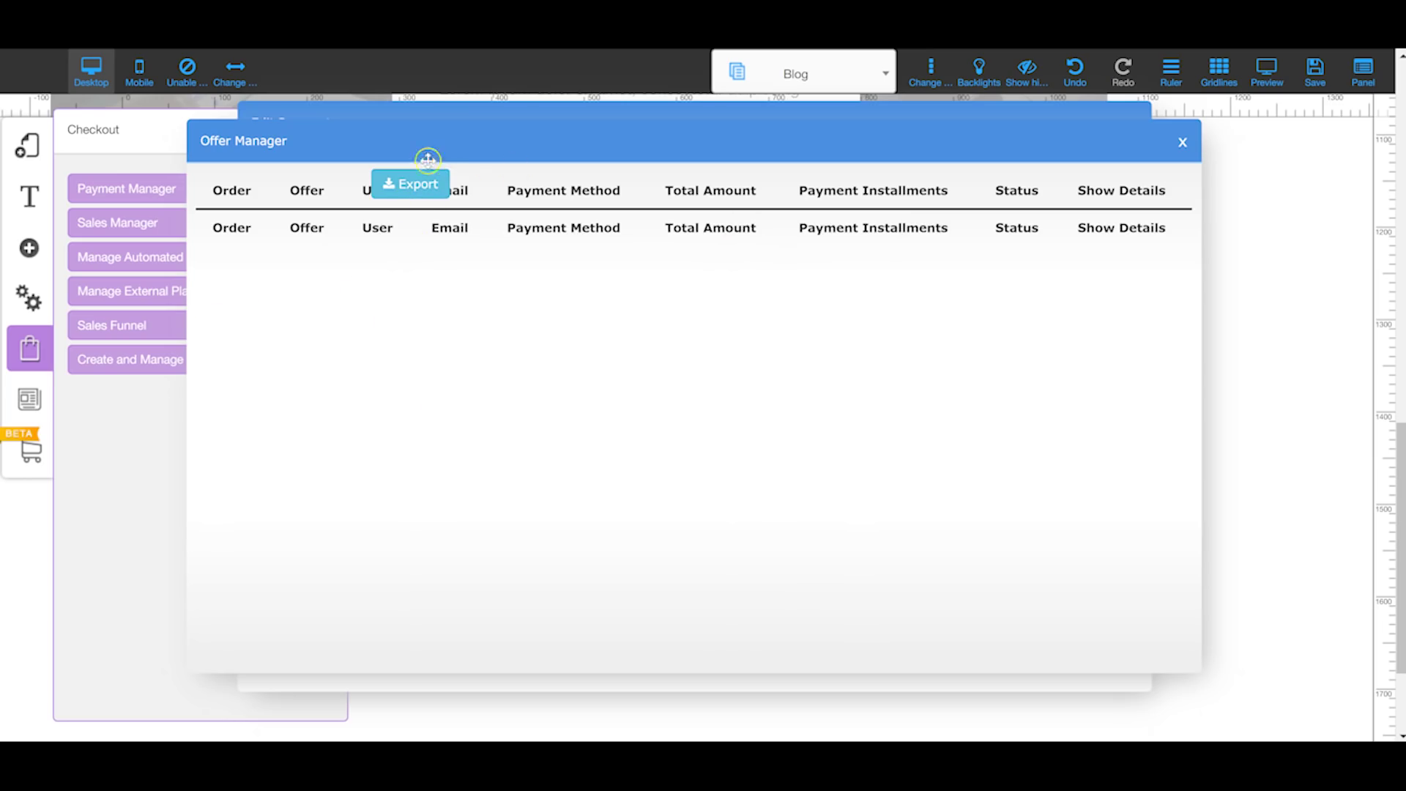
left_click(1183, 142)
left_click(1131, 125)
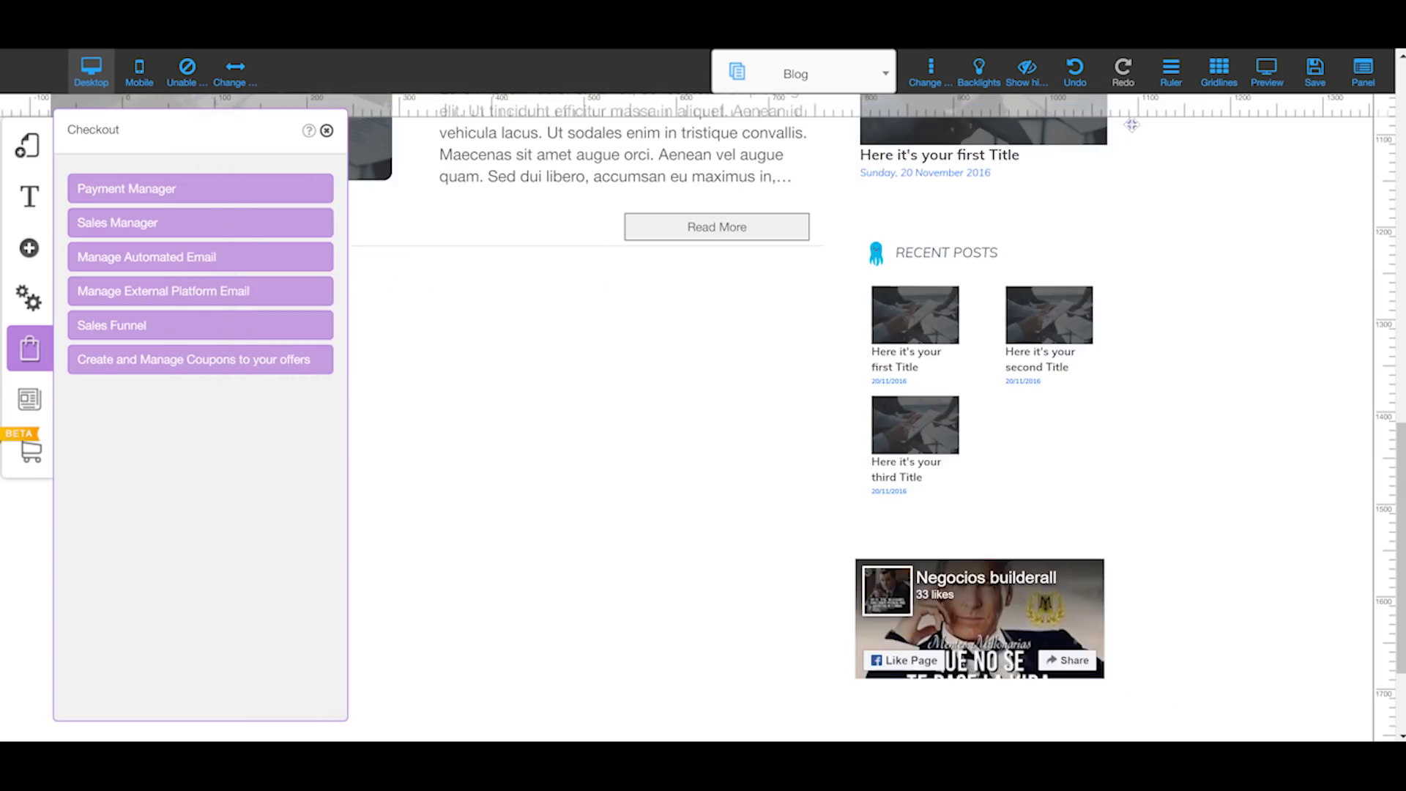
Step: Check email and funnel settings, view the empty Edit Offer form, then open offer coupon management
left_click(174, 258)
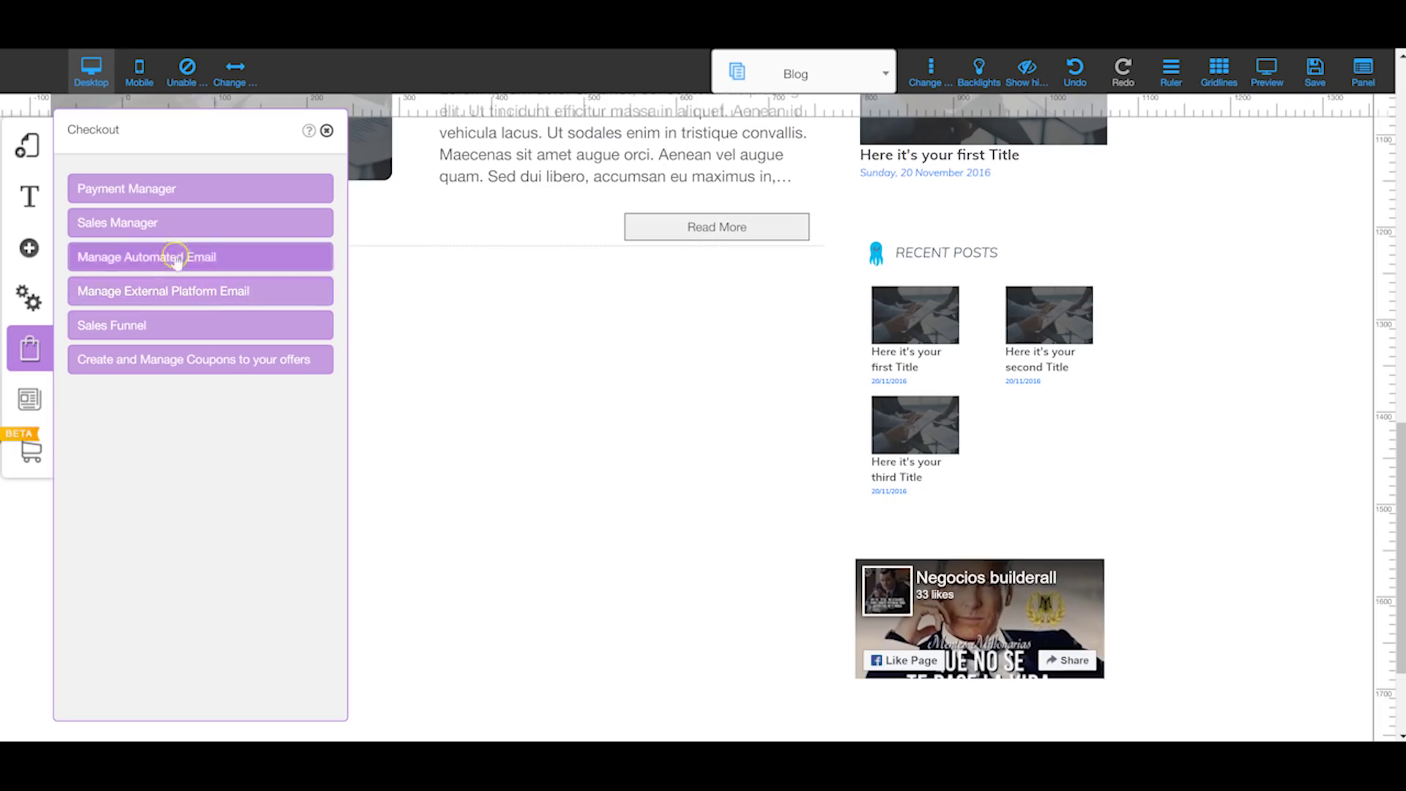
left_click(123, 334)
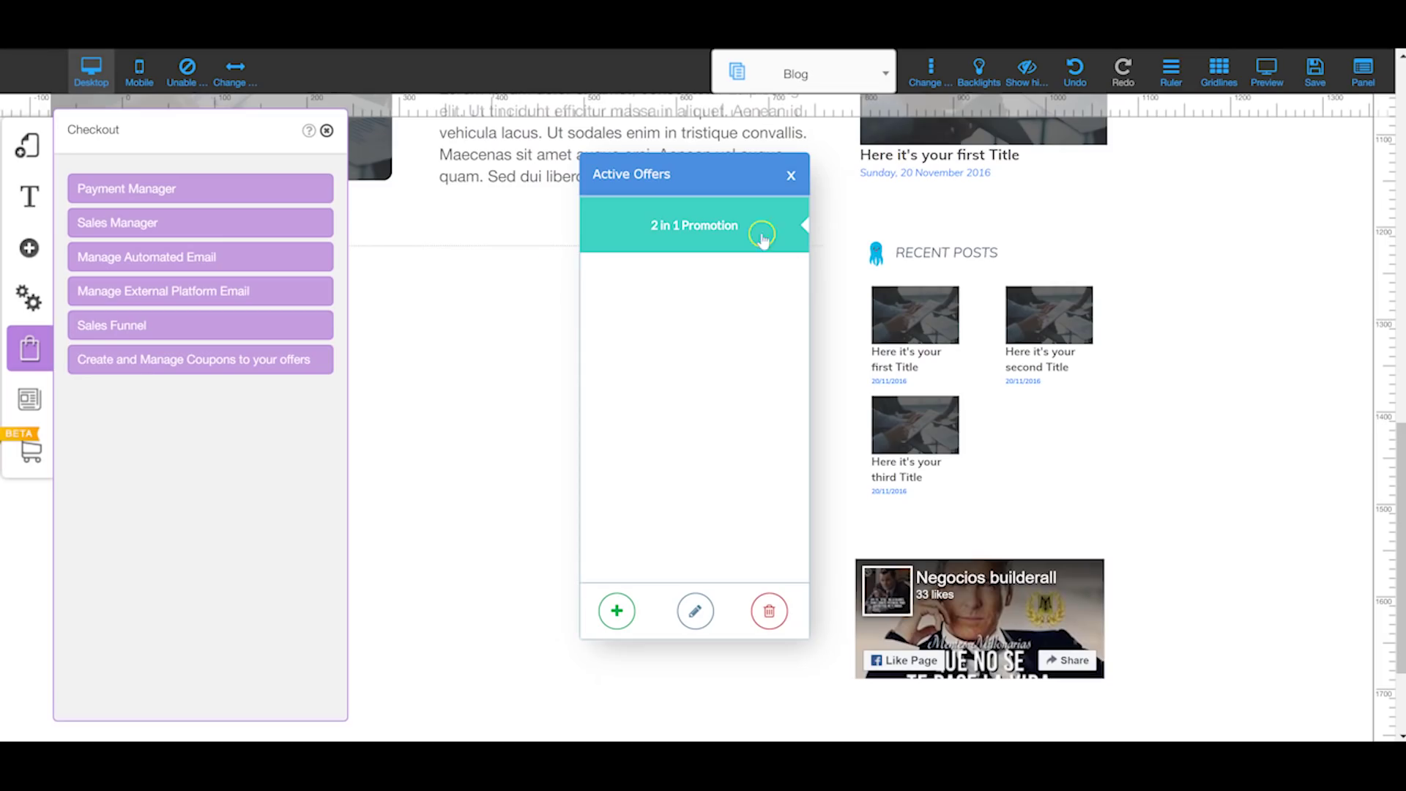
left_click(616, 610)
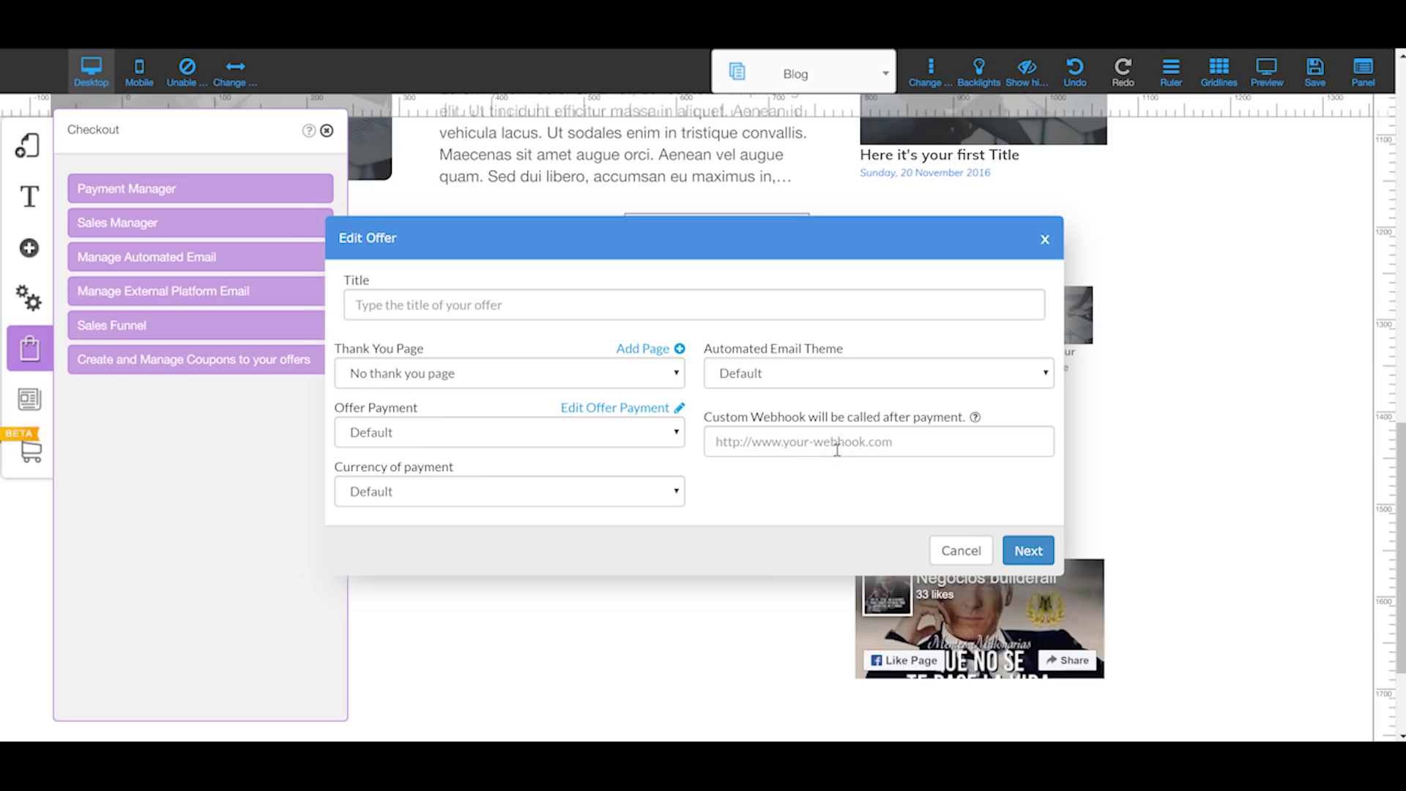
left_click(1044, 243)
left_click(220, 358)
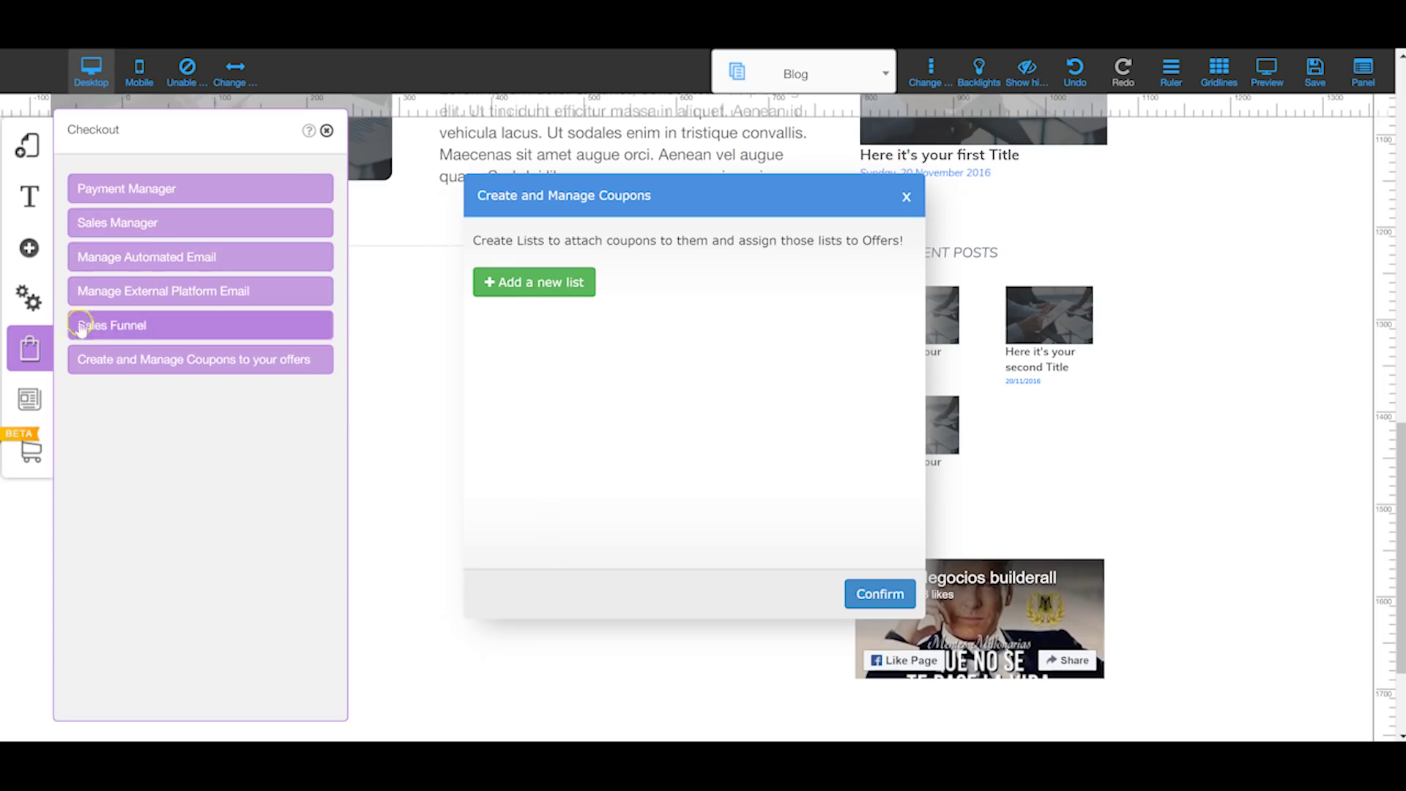
Step: Browse the three sample posts in All News, then bring up the store options
left_click(31, 399)
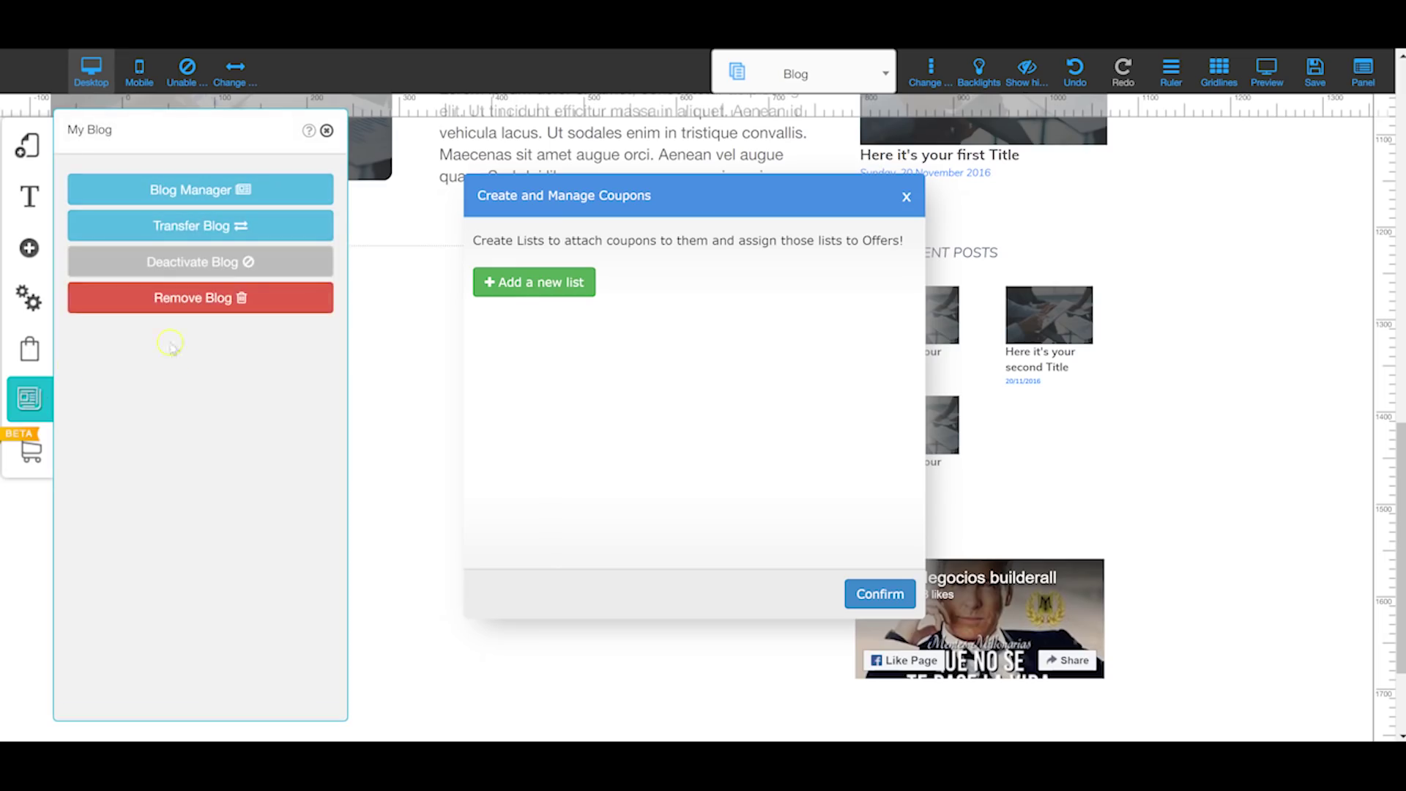
left_click(196, 191)
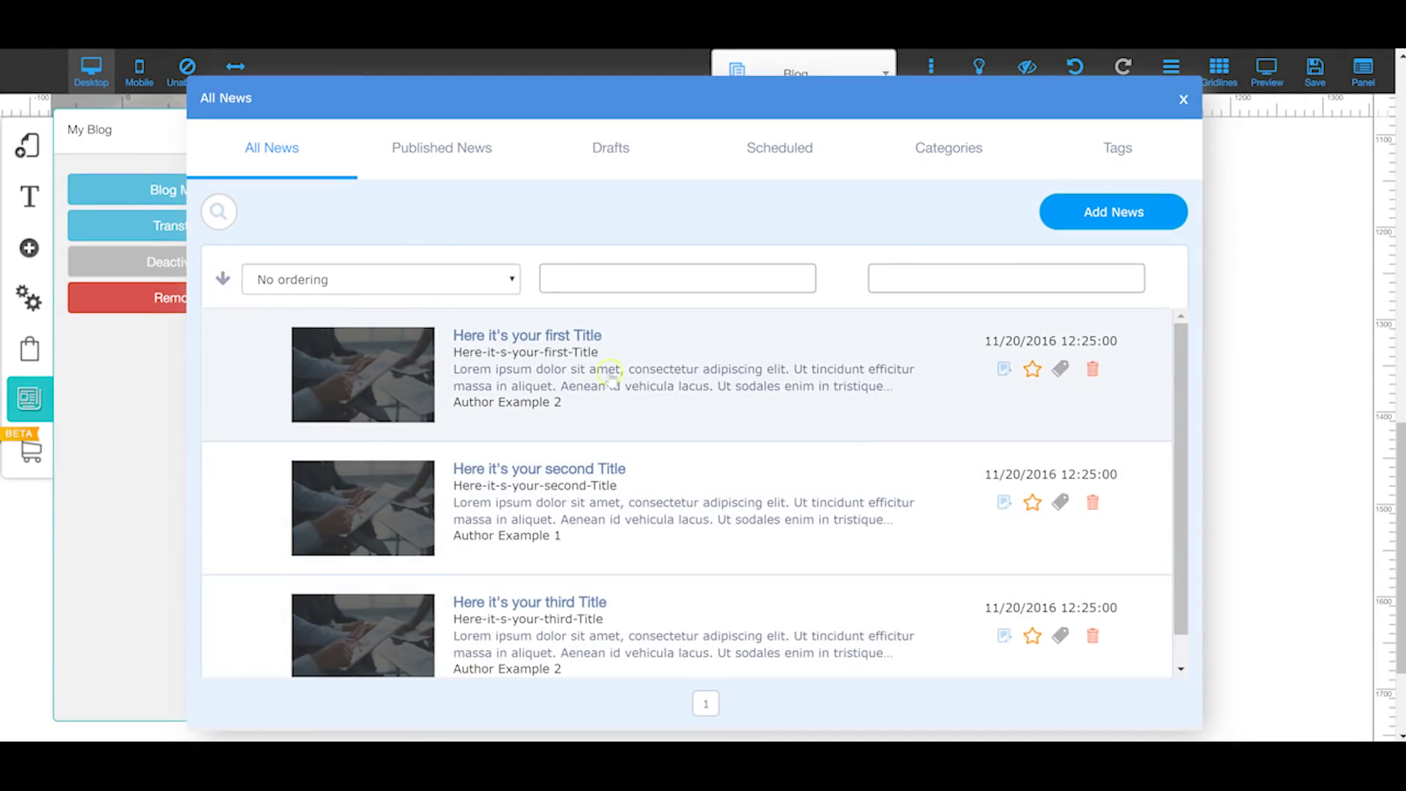
scroll(612, 377, "down", 1)
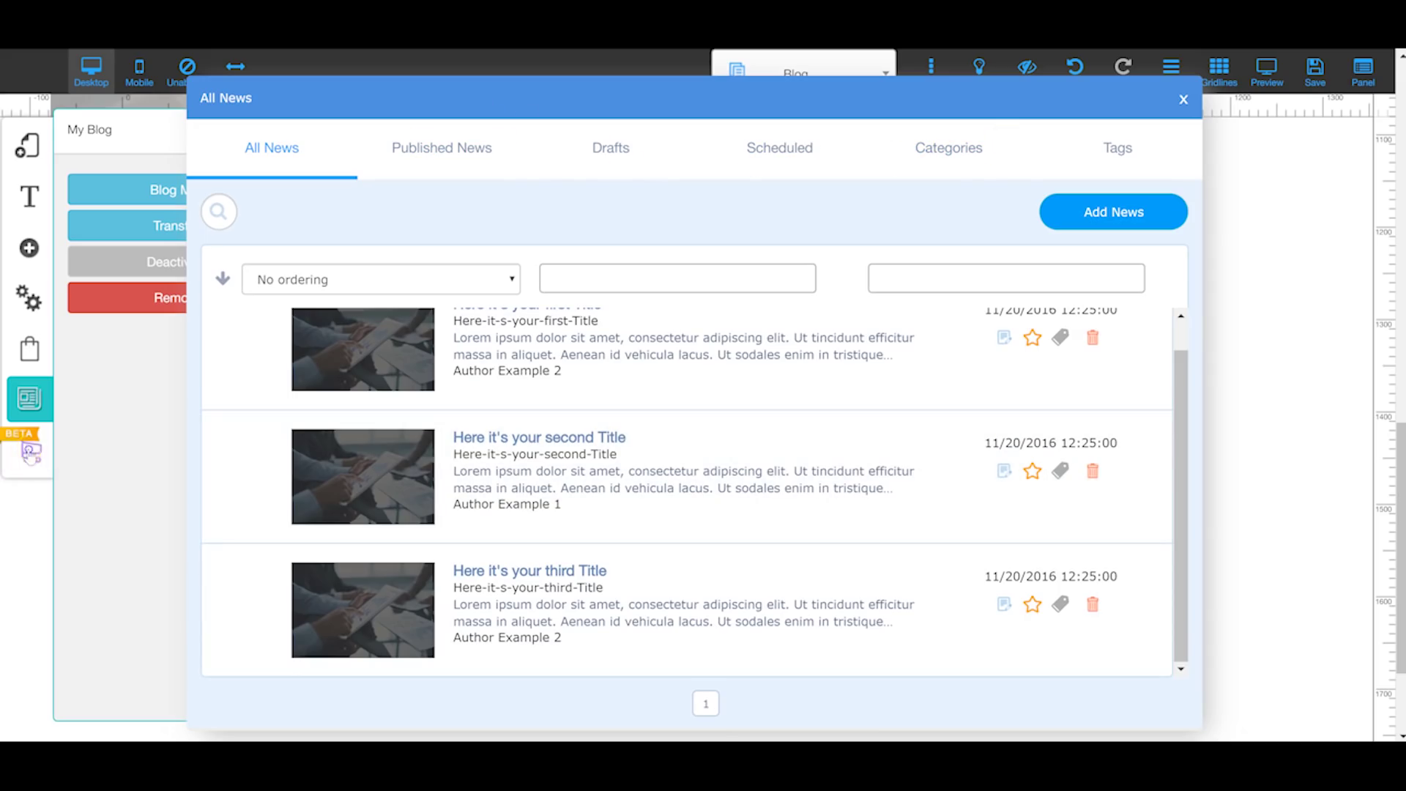
left_click(30, 452)
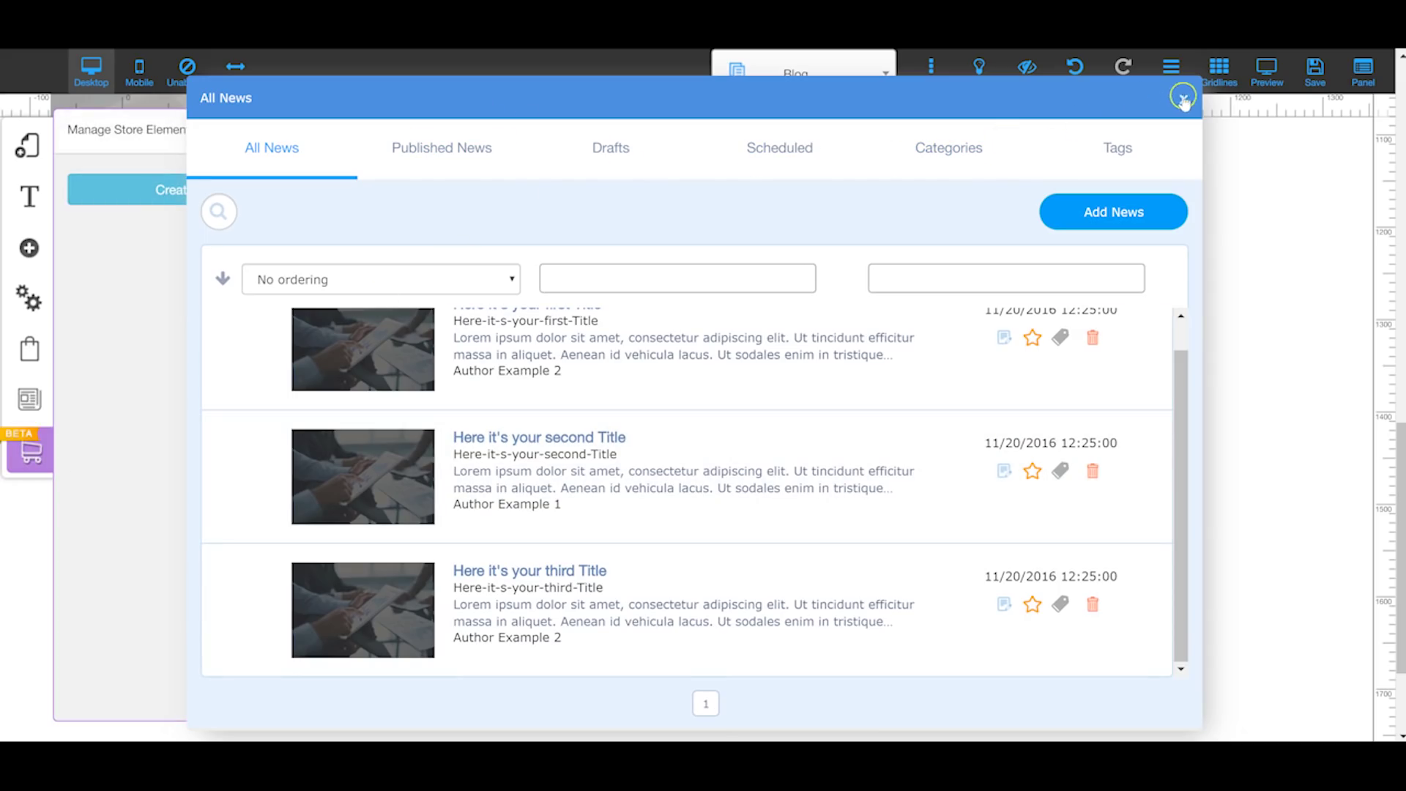
left_click(1184, 99)
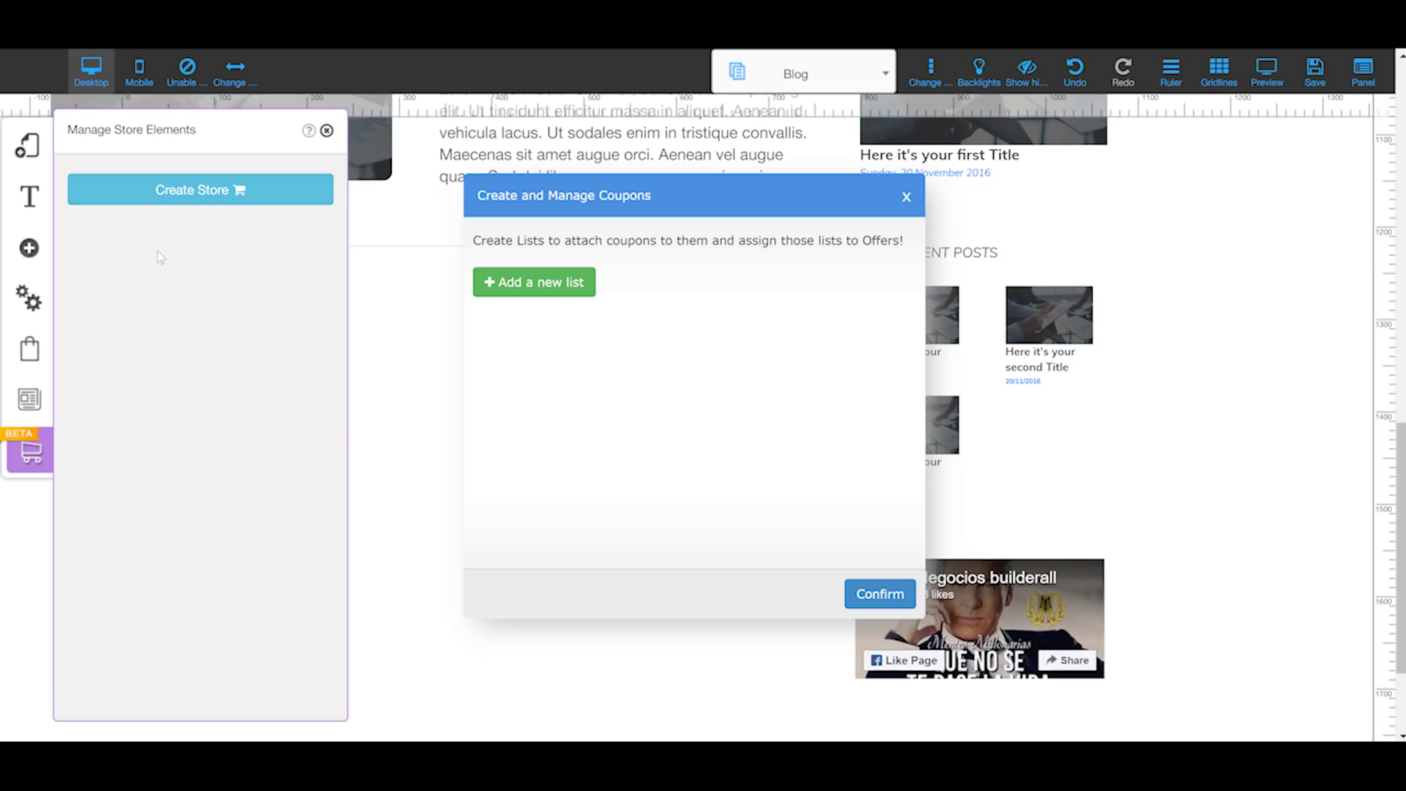
Step: Create a store with the chosen layout and open the Store Apps list
left_click(224, 200)
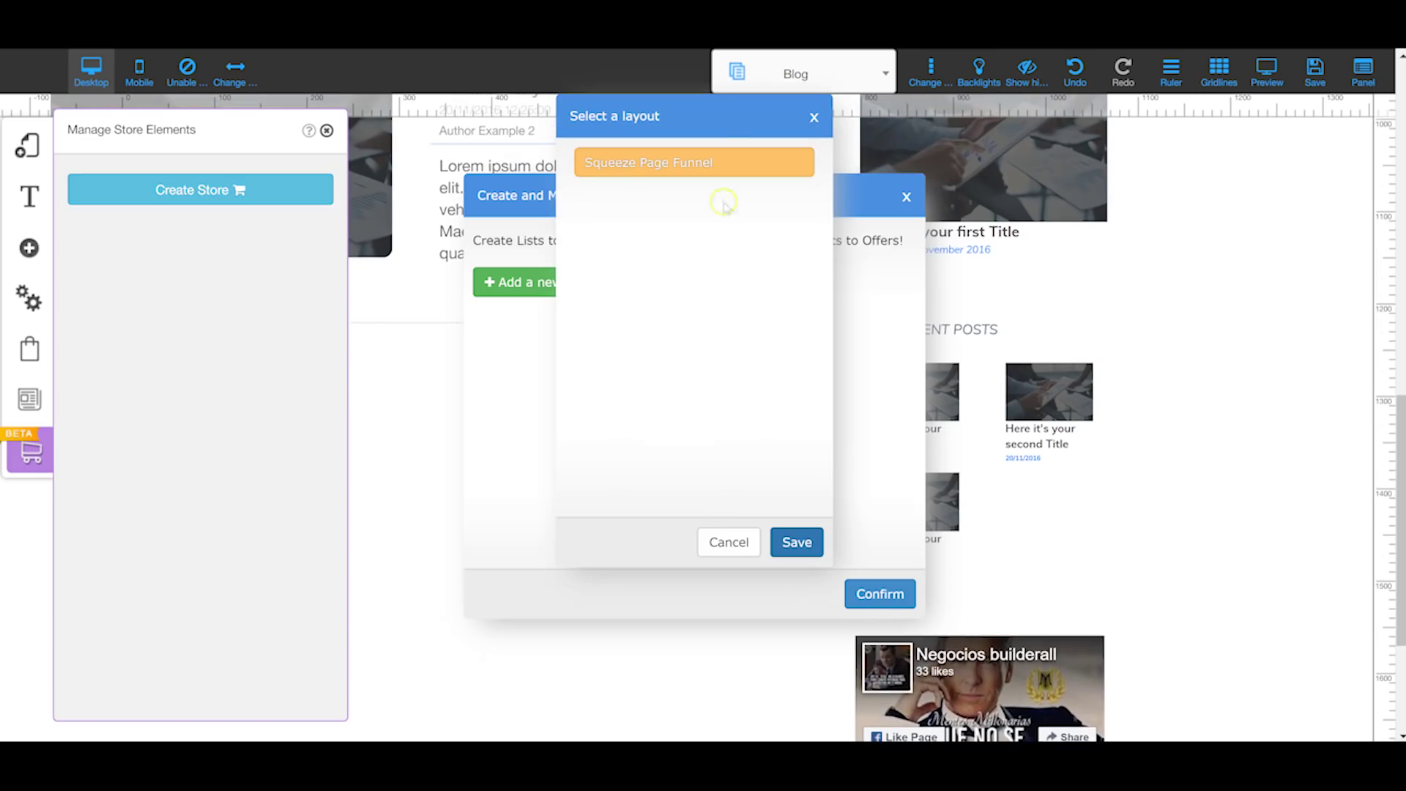
left_click(809, 542)
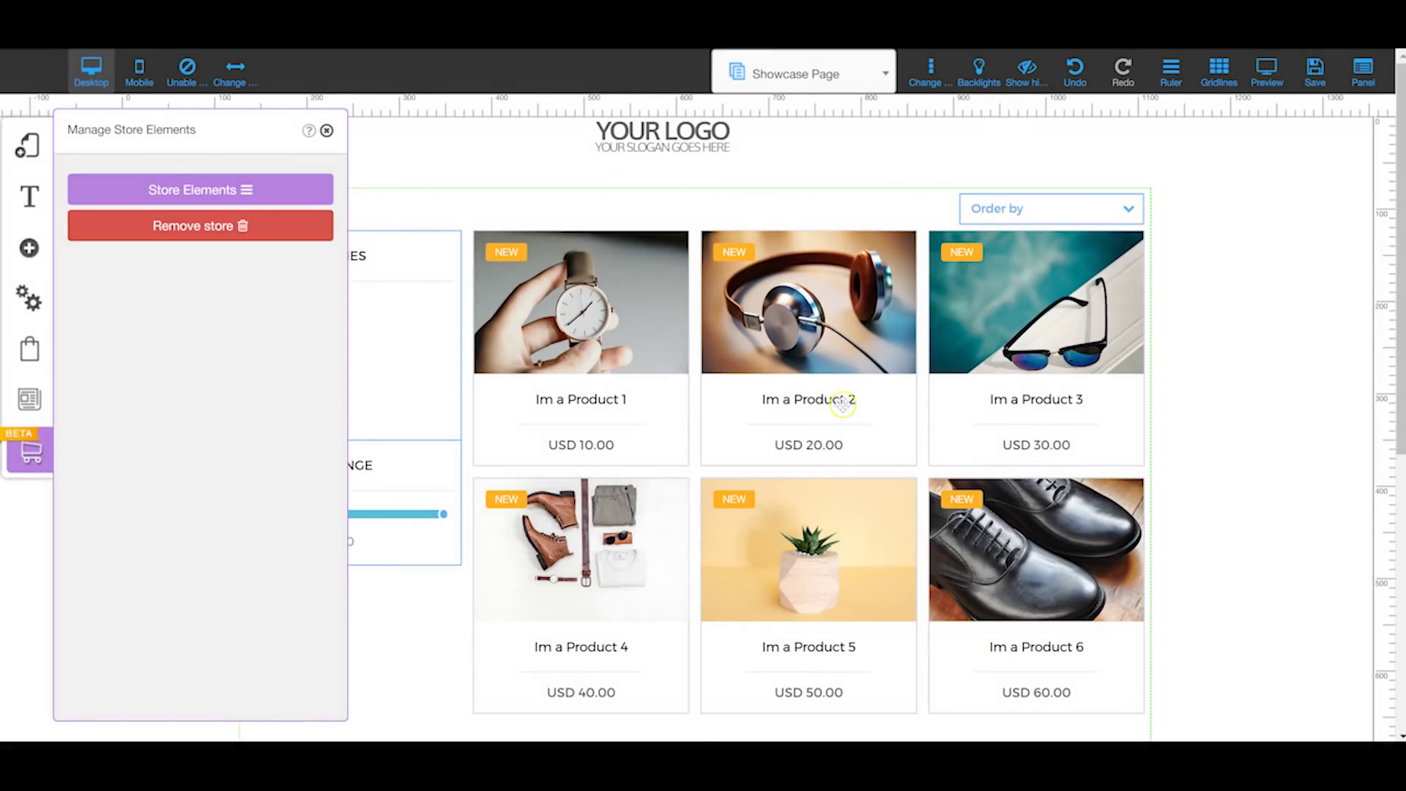
left_click(238, 192)
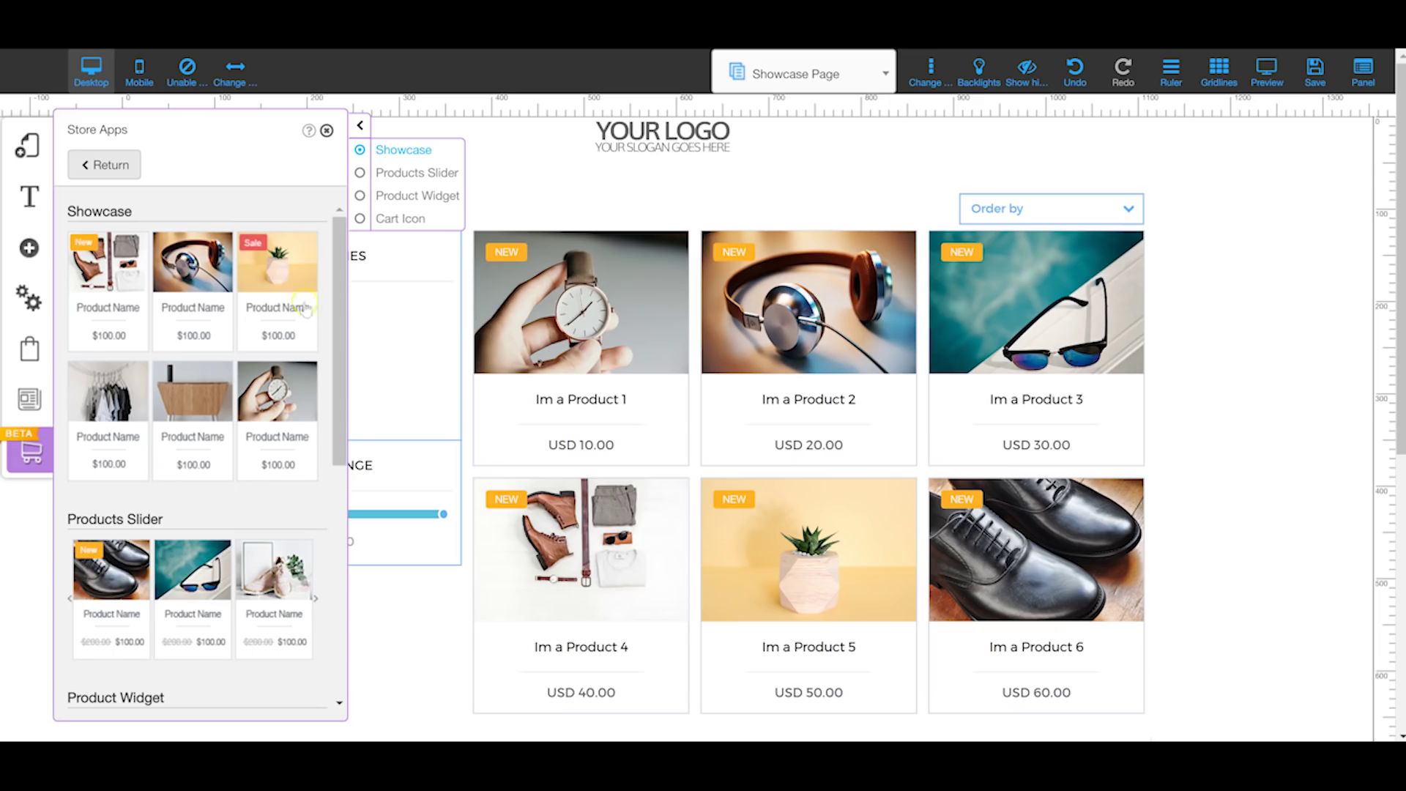
Step: Nudge the product store block slightly down on the Showcase Page, then select the logo image
left_click(543, 170)
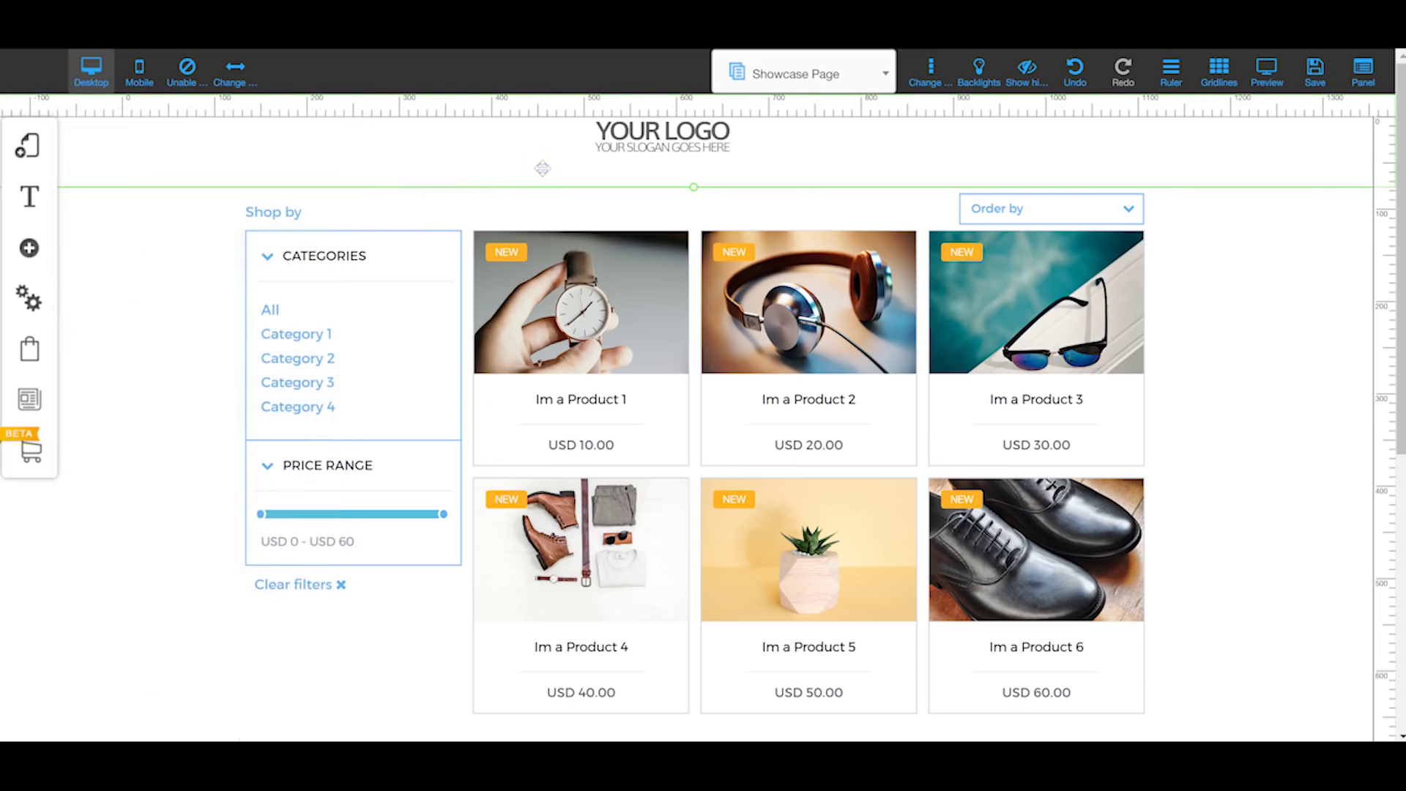
left_click(361, 318)
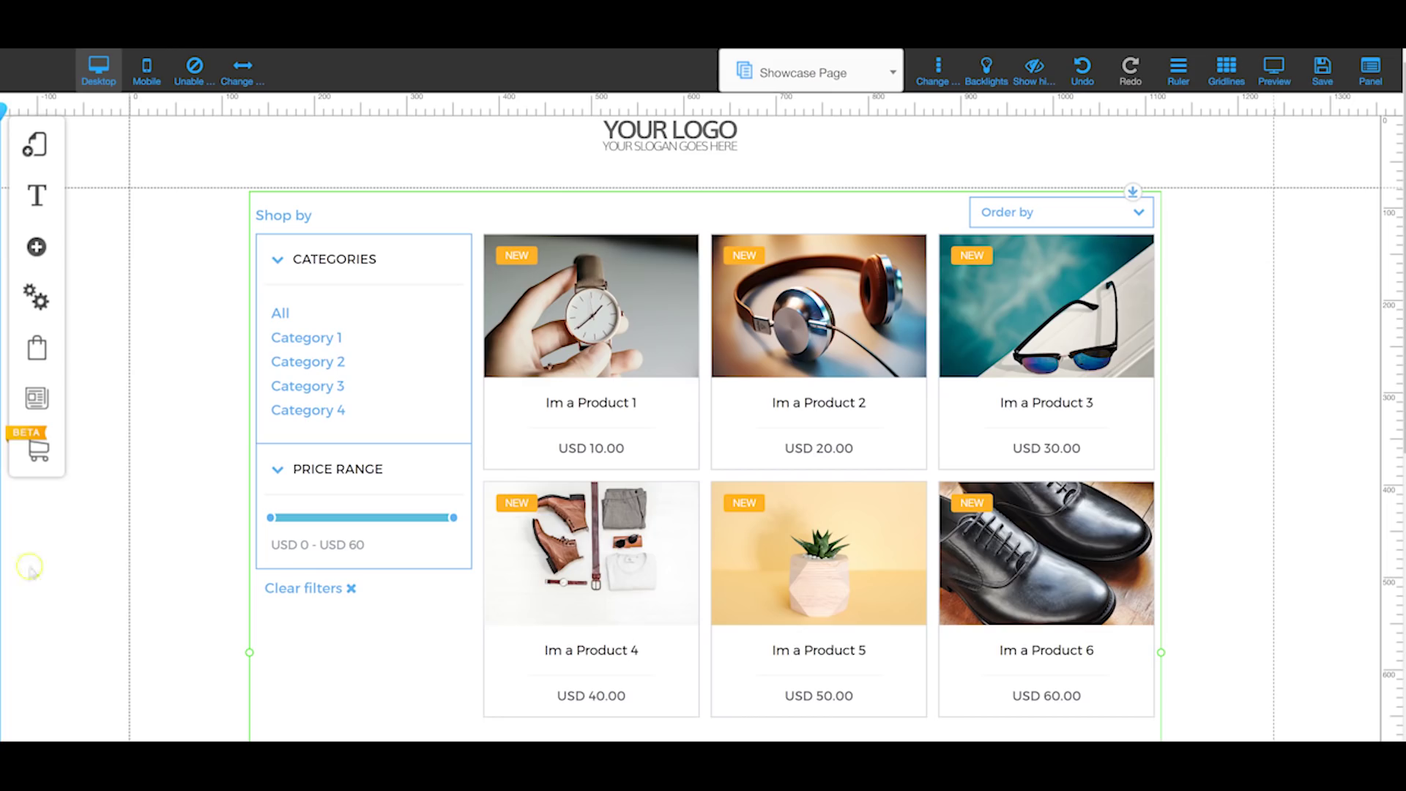
mouse_move(634, 483)
left_mouse_down()
mouse_move(611, 468)
mouse_move(686, 555)
mouse_move(625, 490)
left_mouse_up()
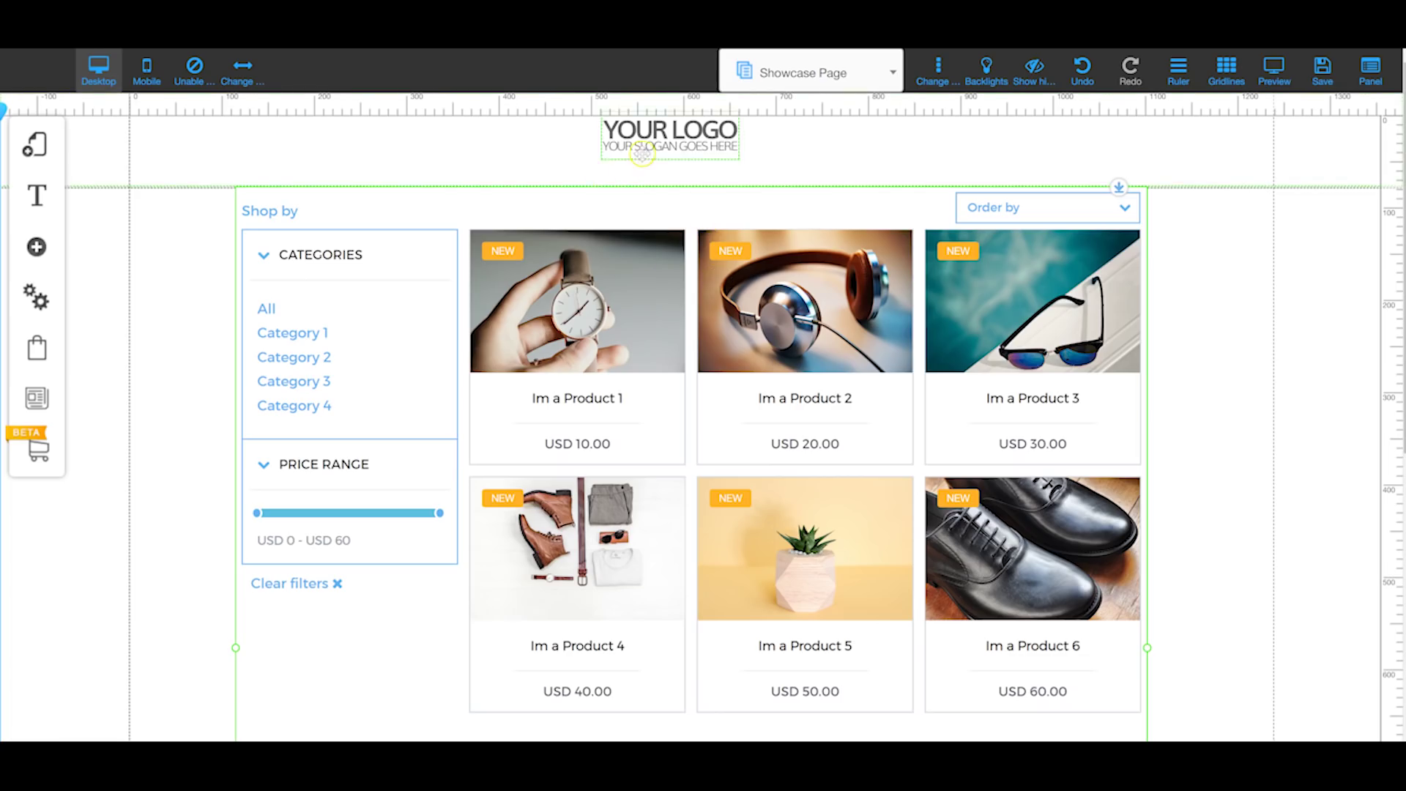
left_click(642, 153)
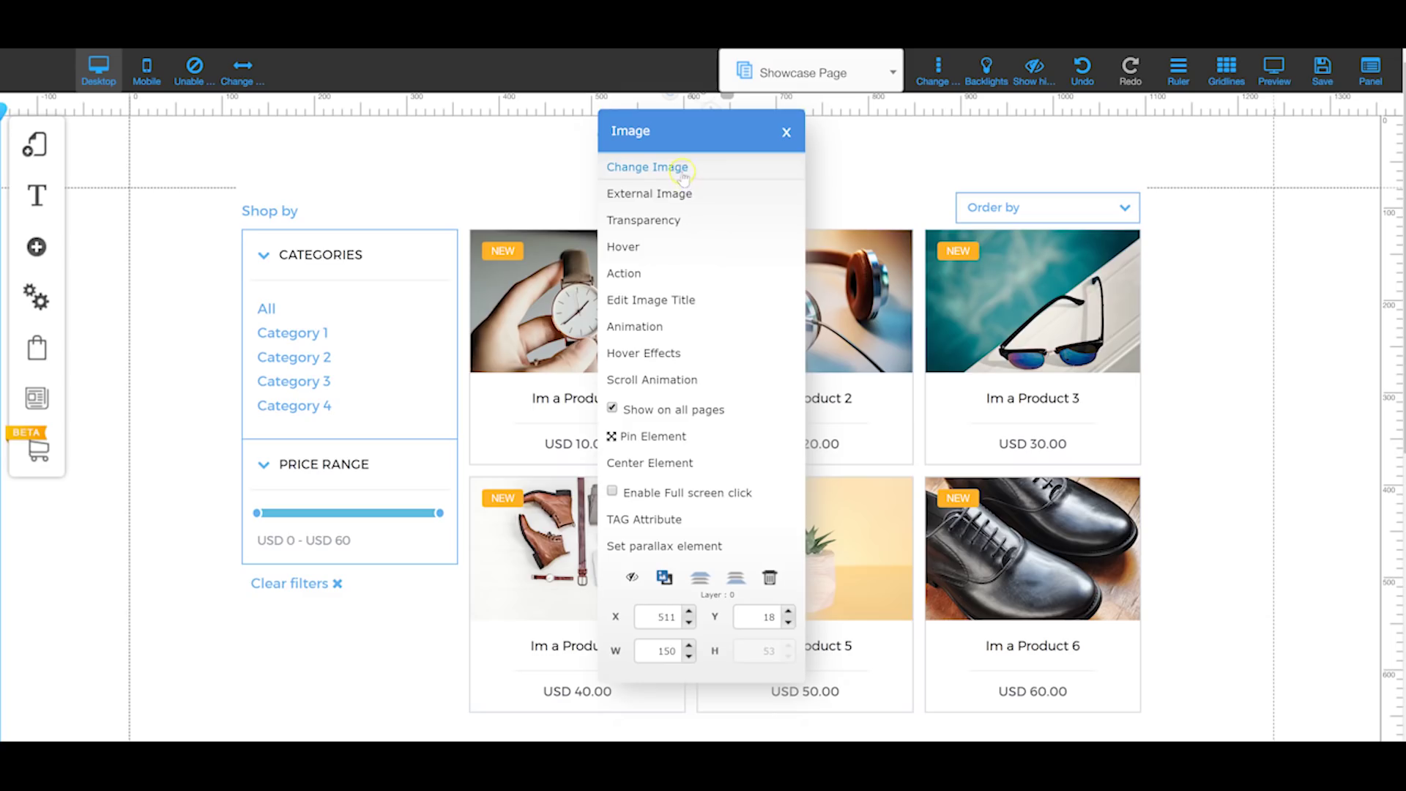
left_click(699, 200)
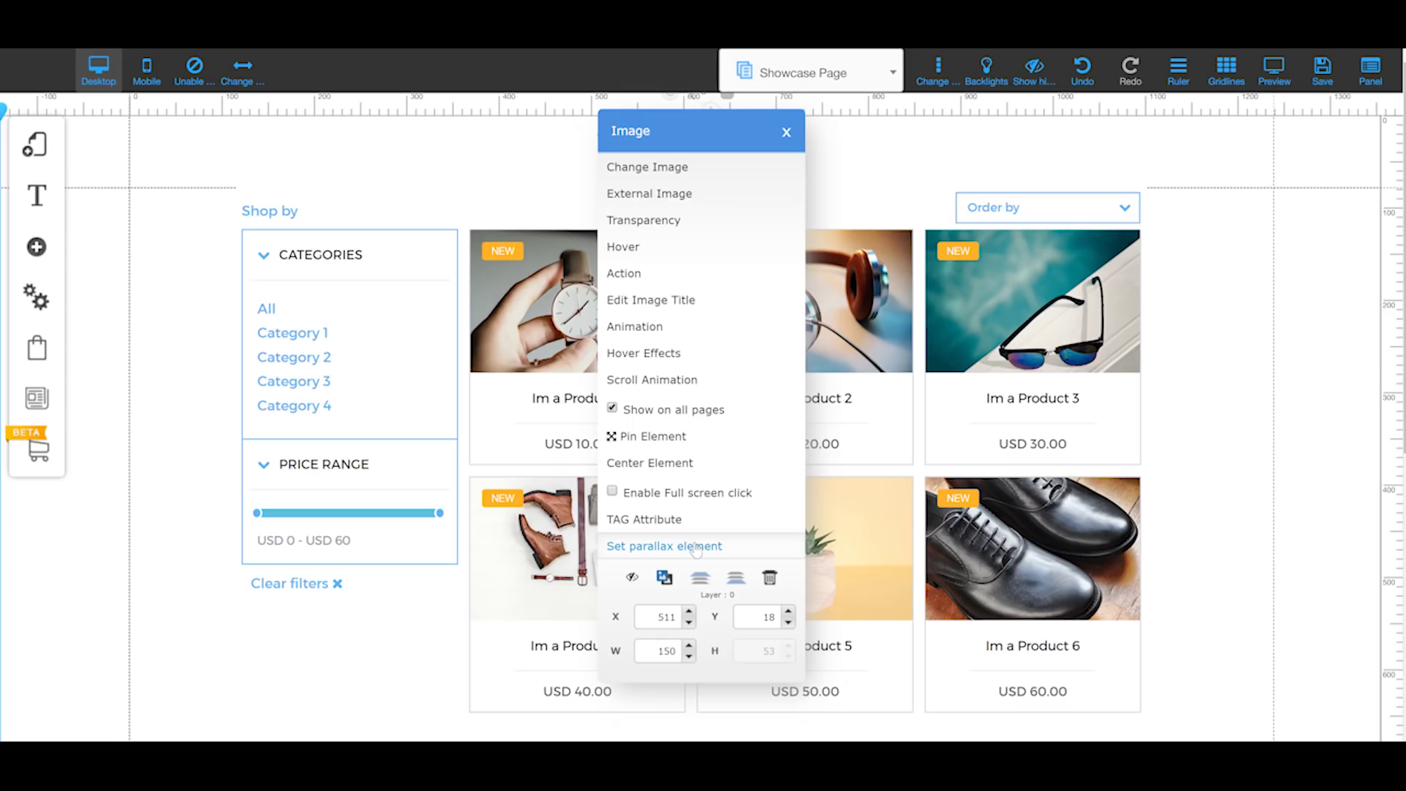
left_click(674, 523)
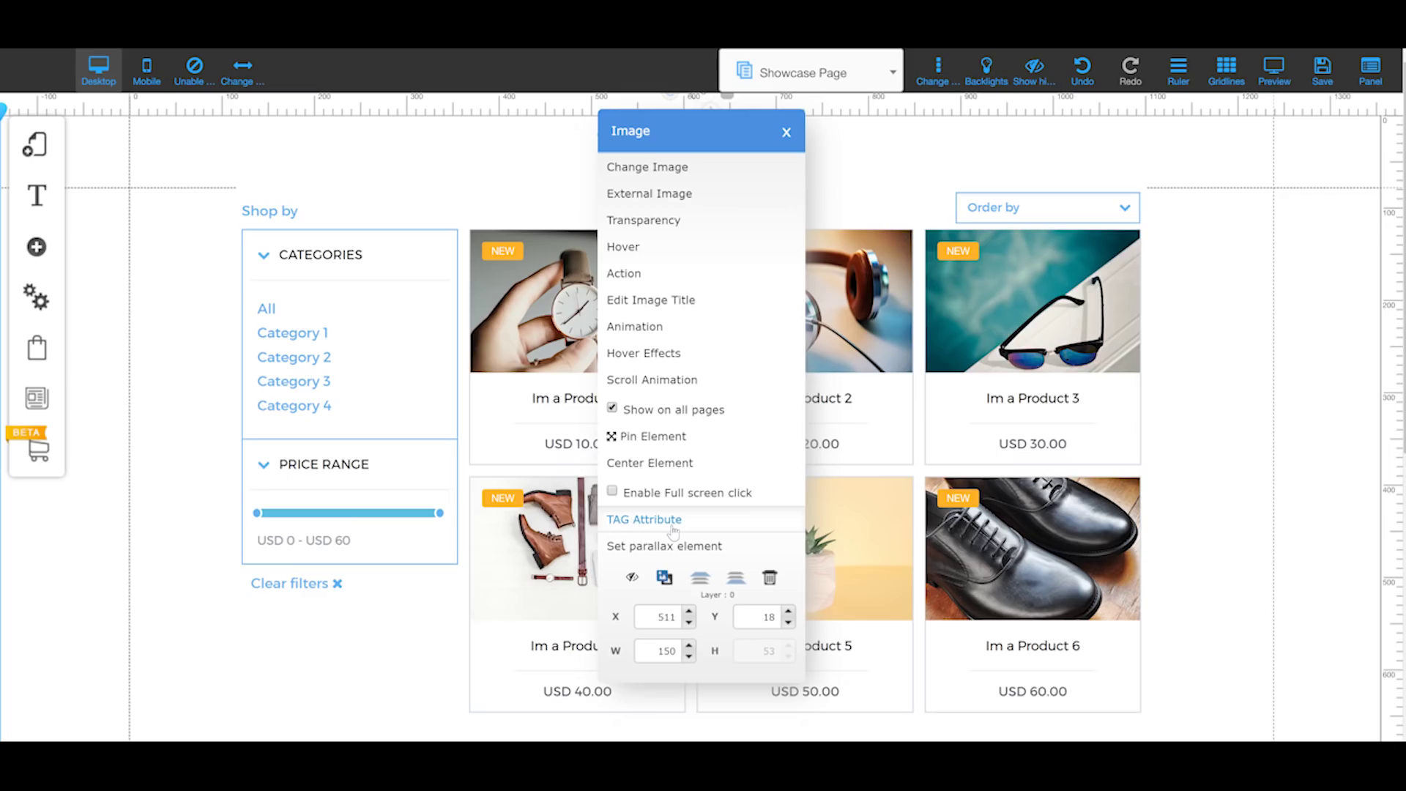
left_click(671, 525)
left_click(637, 480)
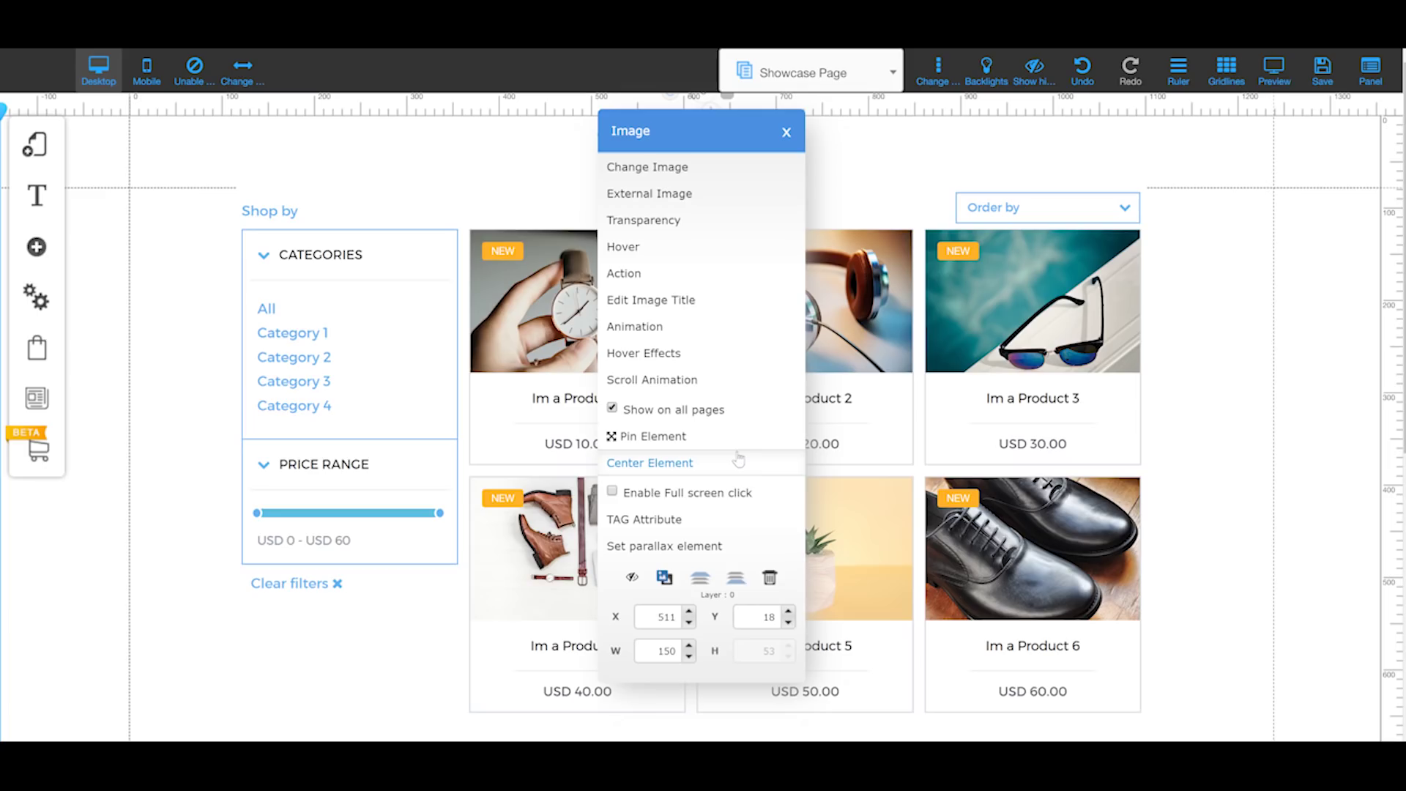
left_click(685, 467)
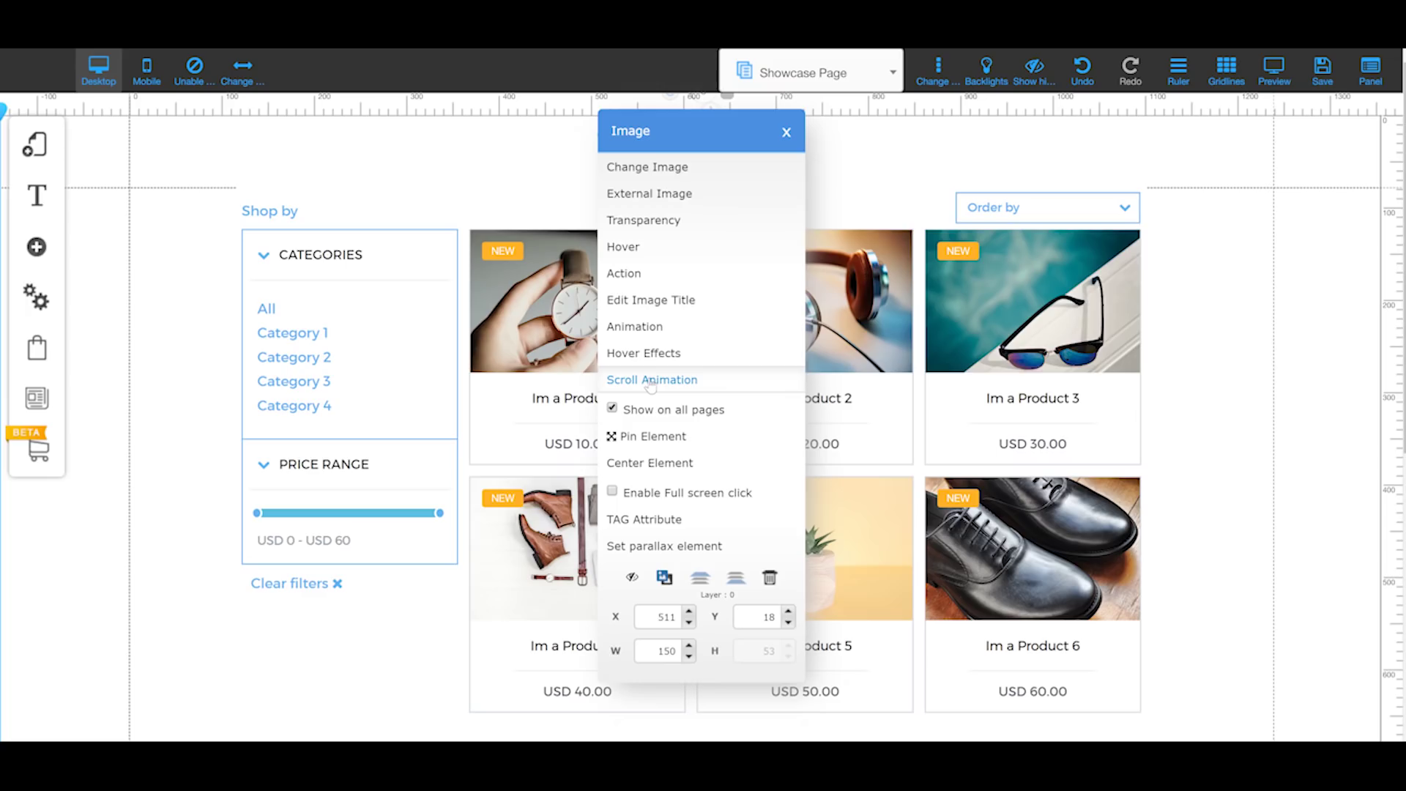
Step: Open Configure Animation for the Showcase Page logo image from its Image menu
left_click(663, 354)
left_click(671, 327)
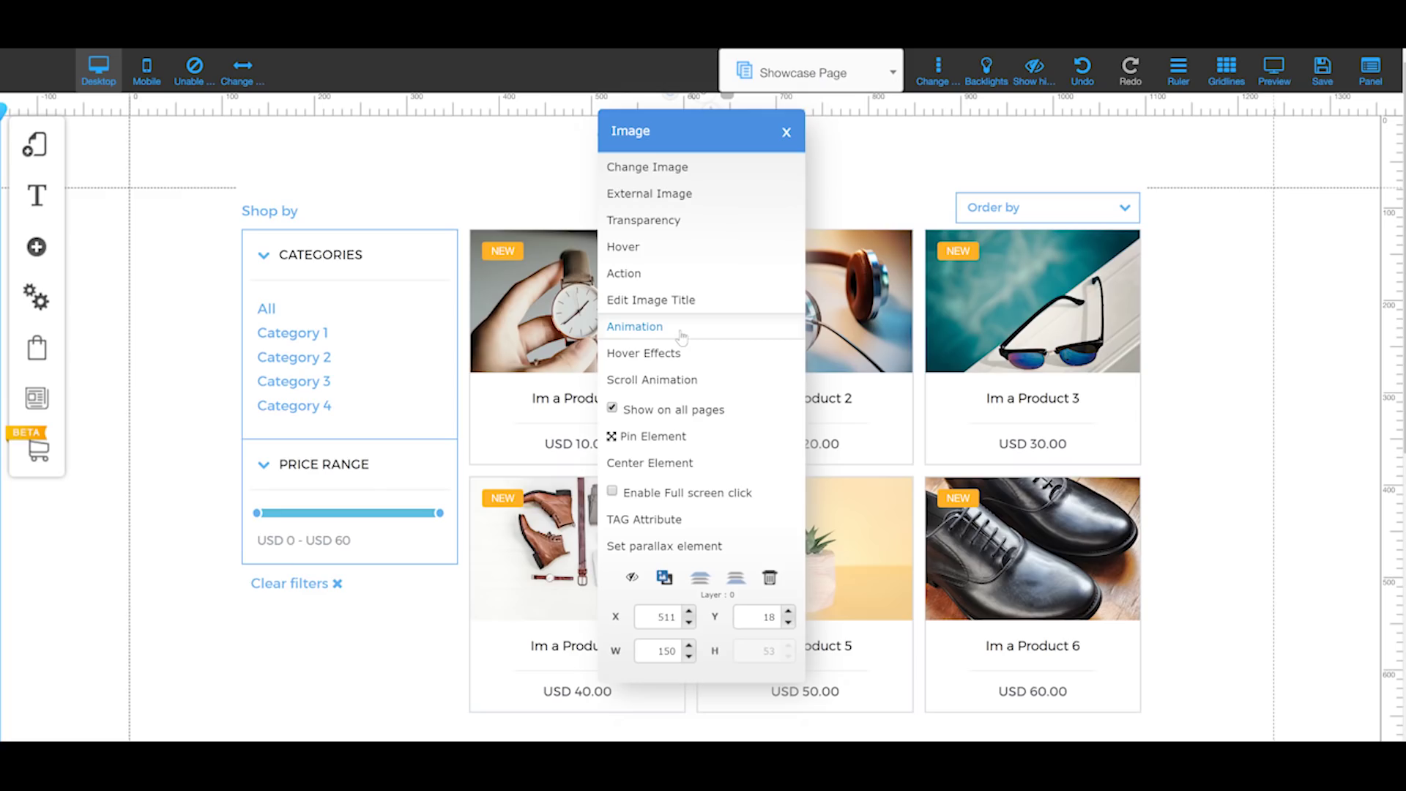
left_click(677, 333)
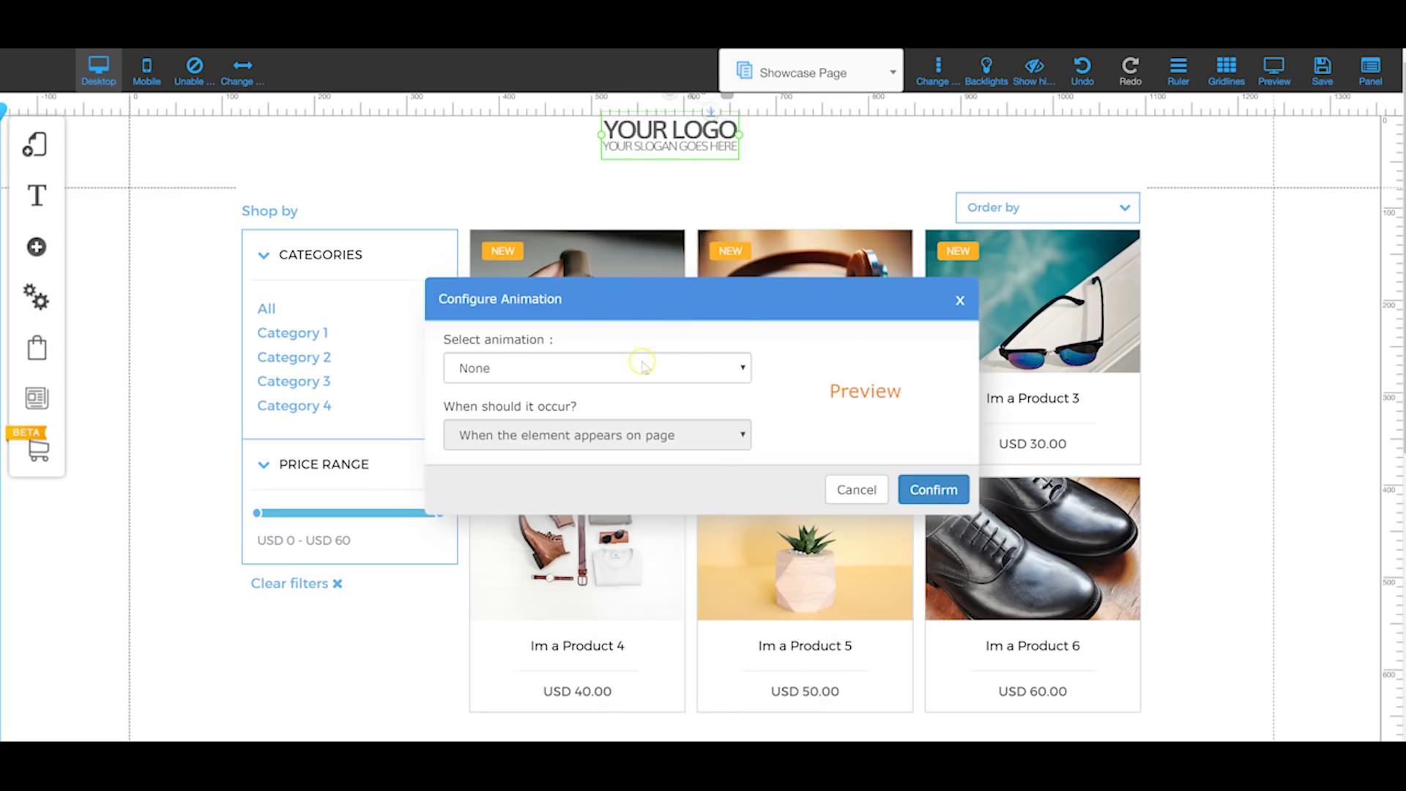
Step: Try wobble, bounceIn and zoomOut with an Animation Time Counter trigger, then cancel
left_click(647, 364)
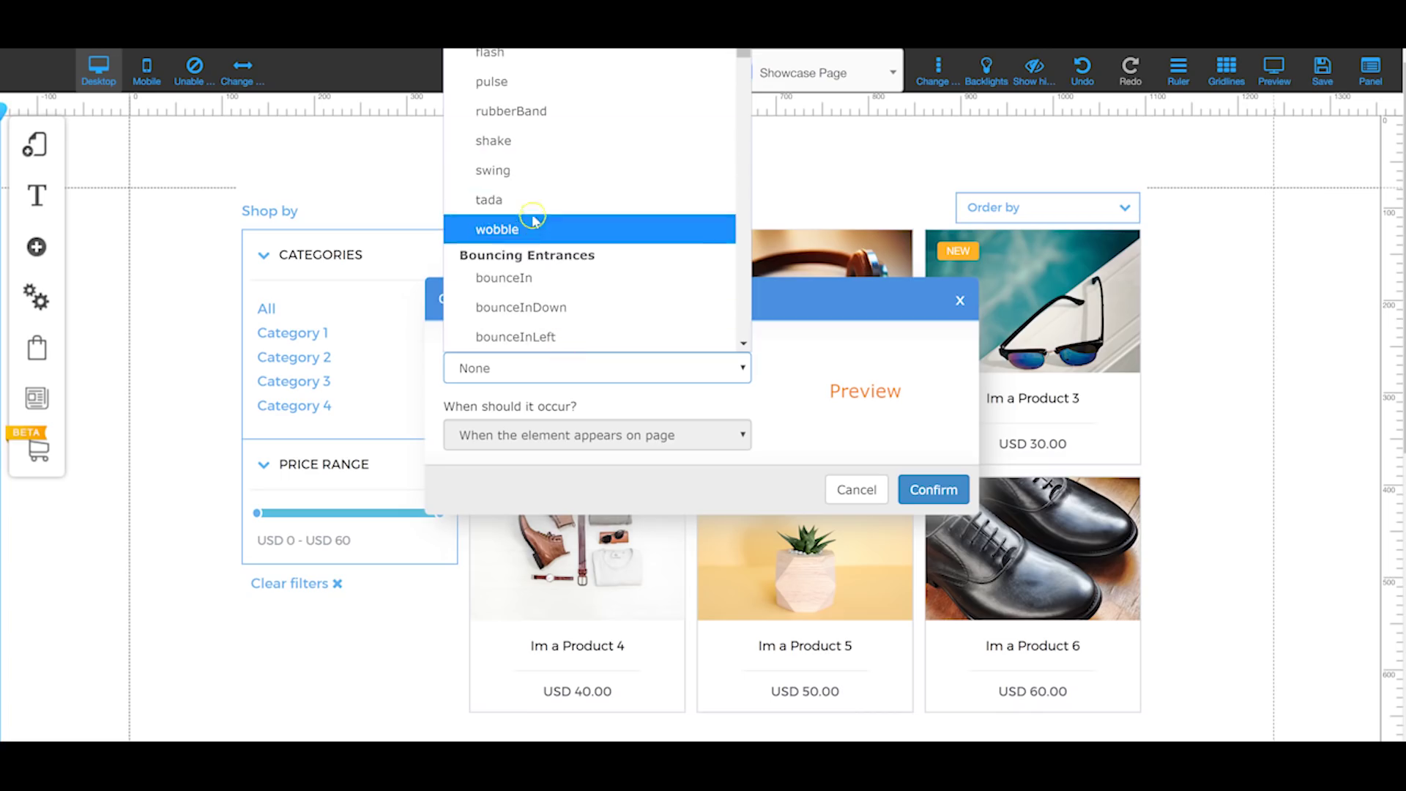
left_click(533, 225)
left_click(668, 366)
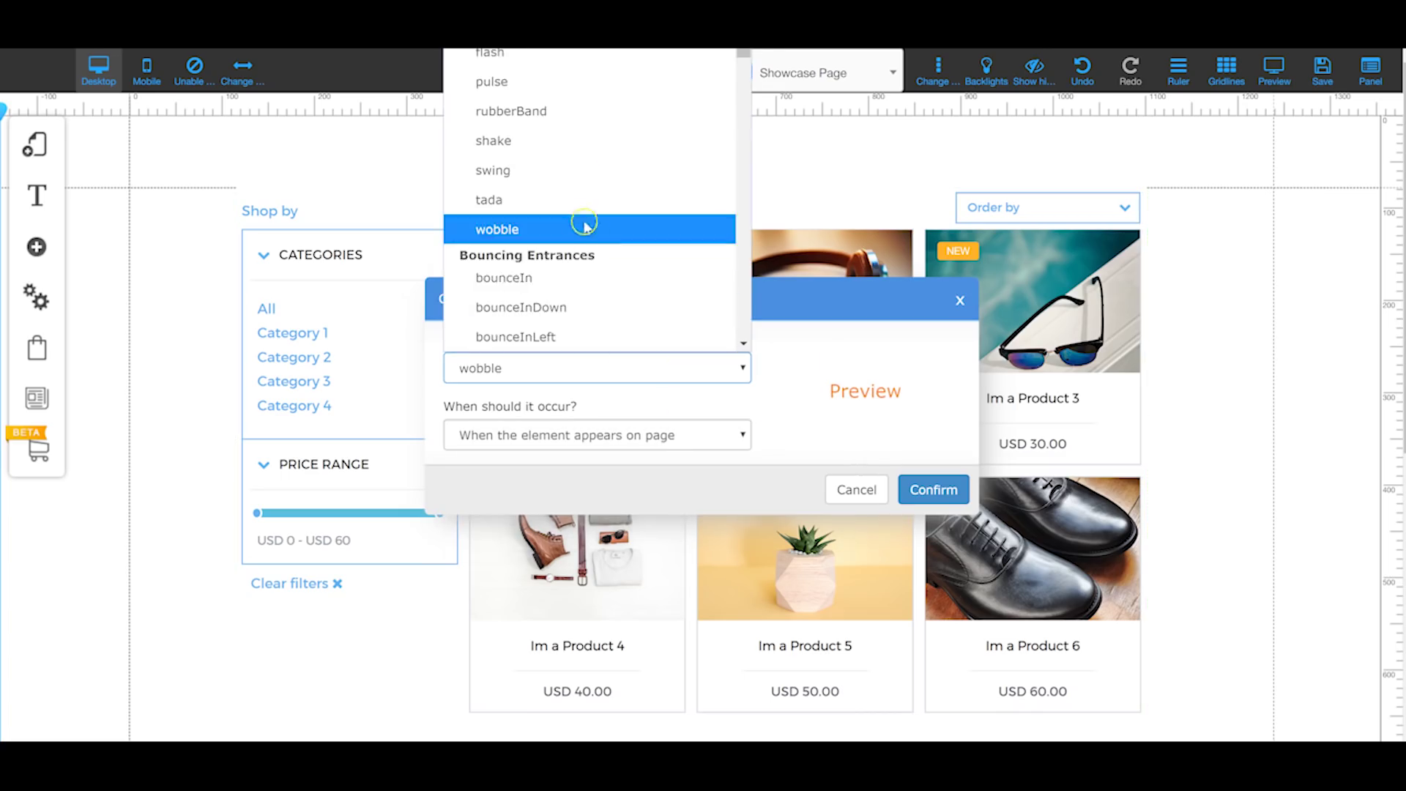
left_click(579, 285)
left_click(628, 367)
scroll(597, 257, "down", 20)
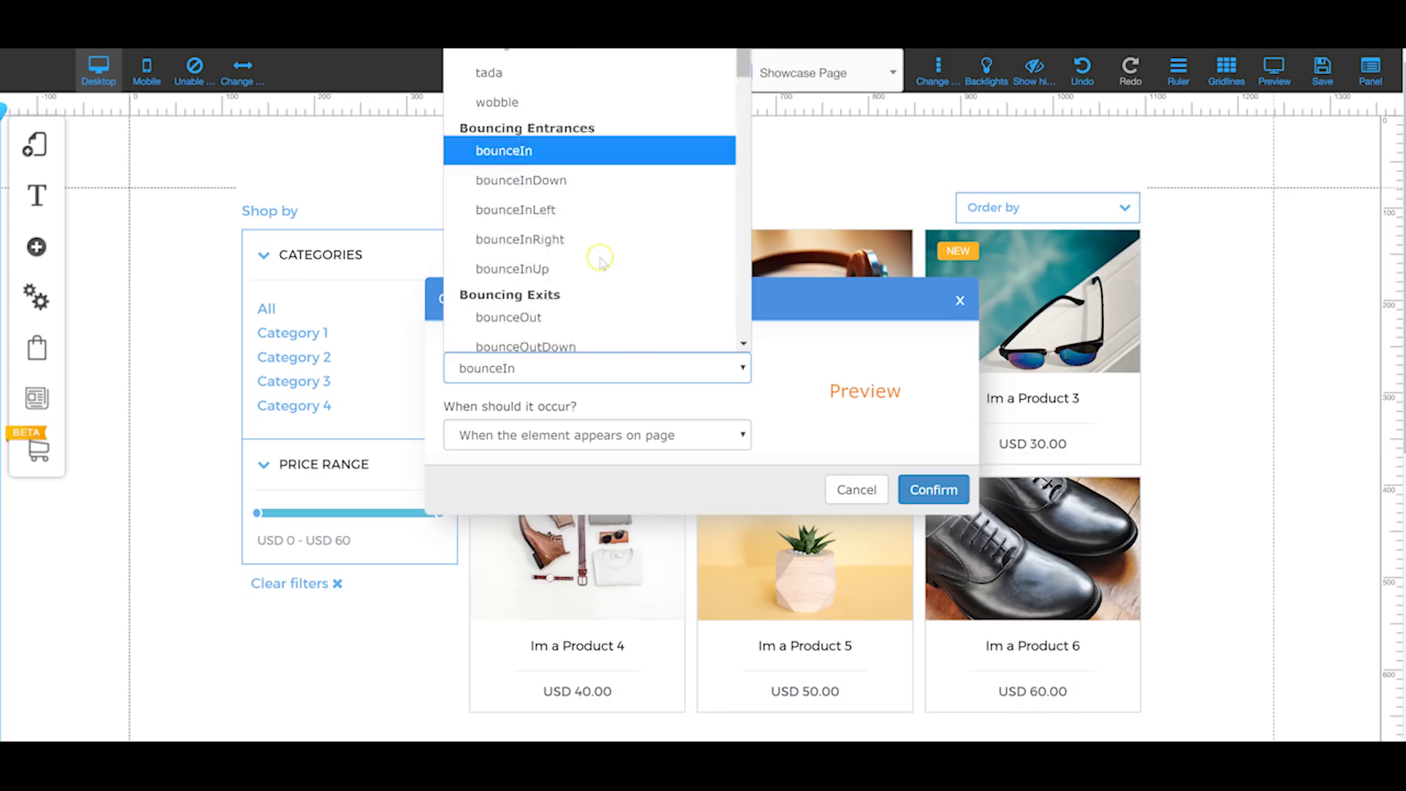
left_click(562, 219)
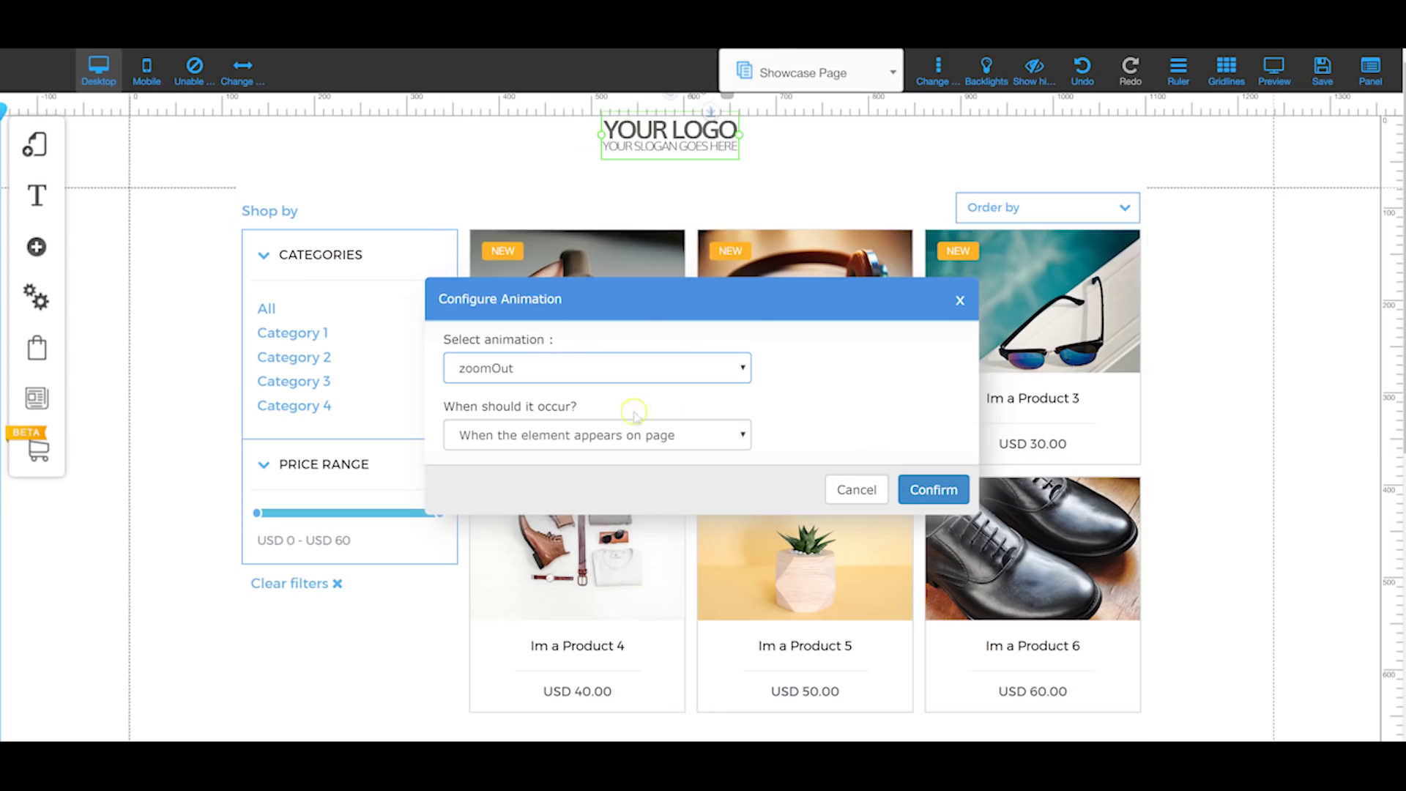
left_click(597, 437)
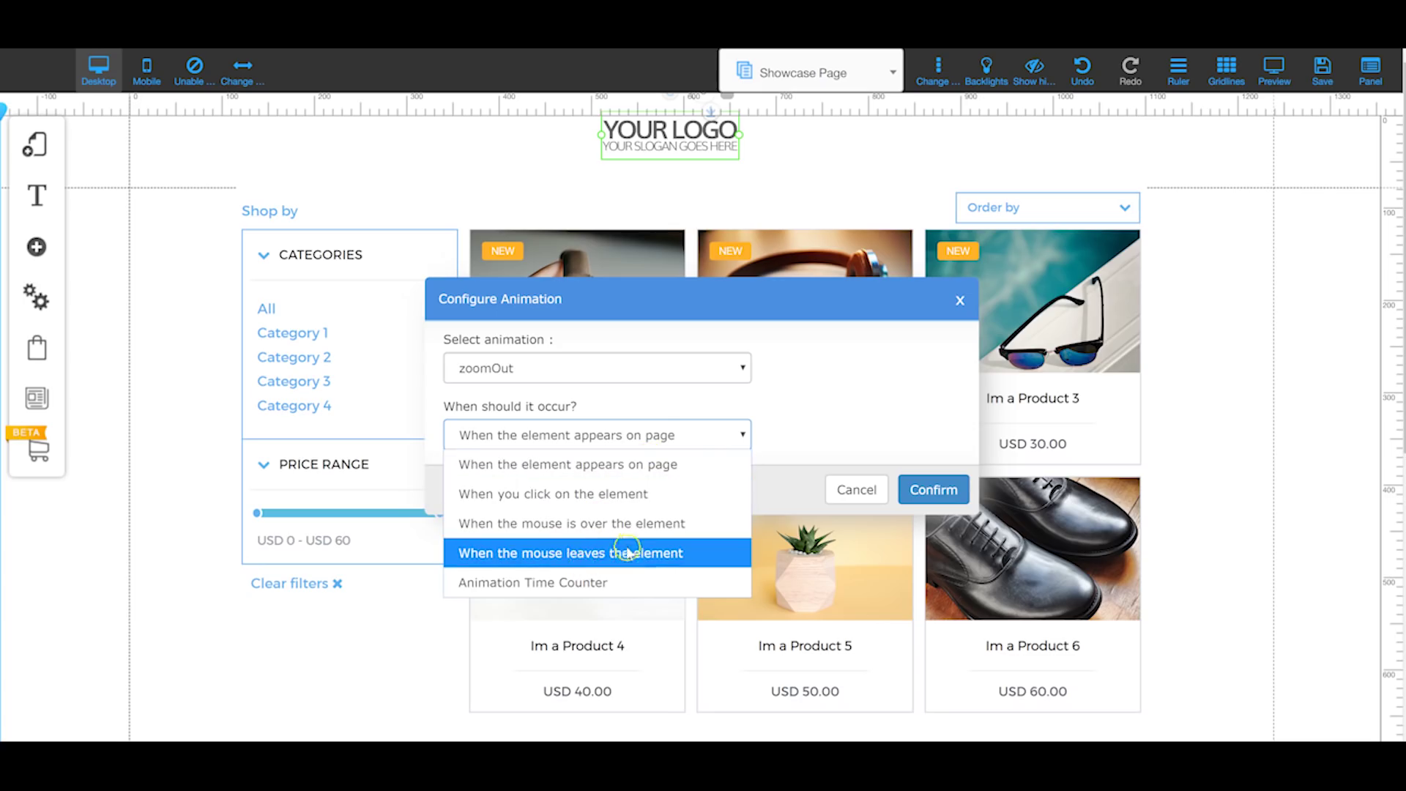
left_click(568, 584)
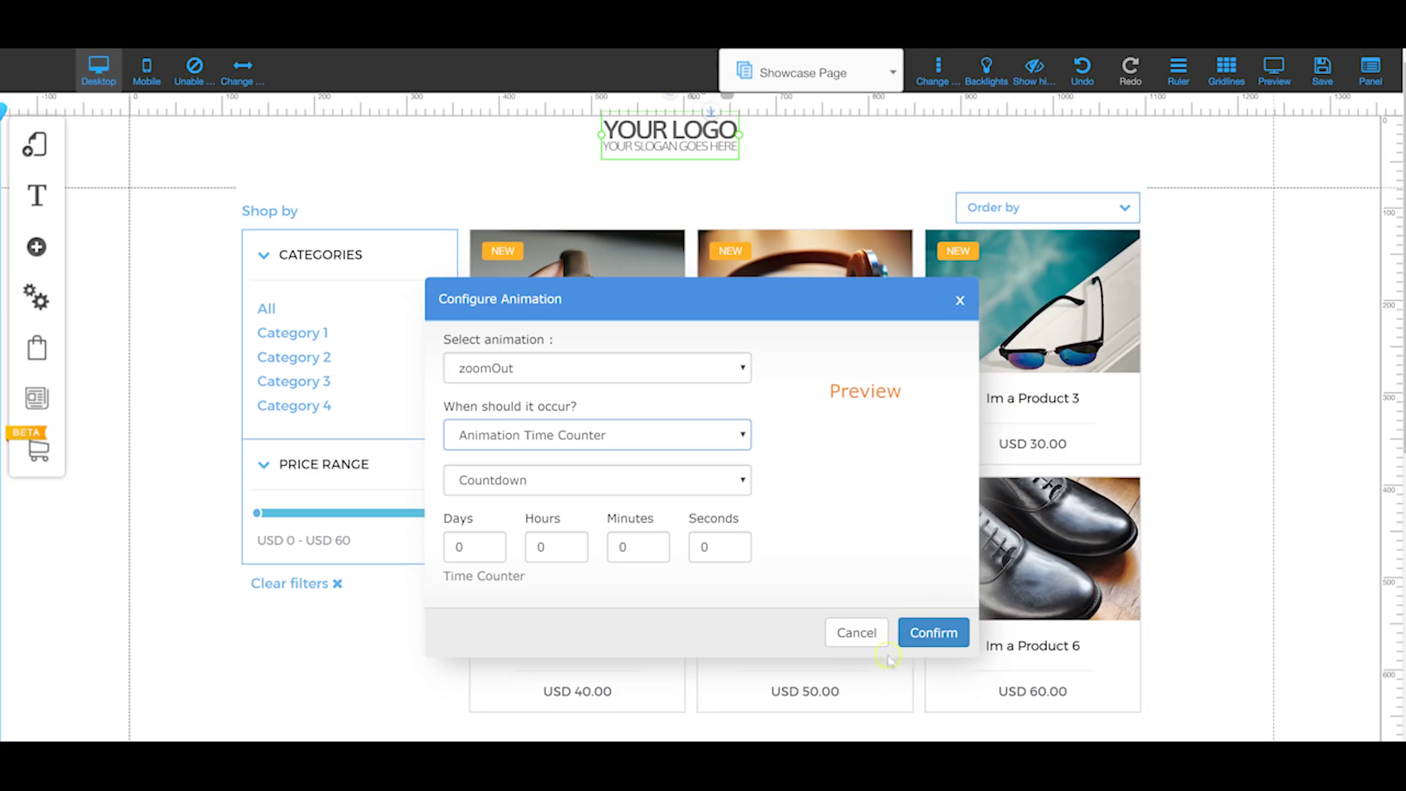
left_click(855, 632)
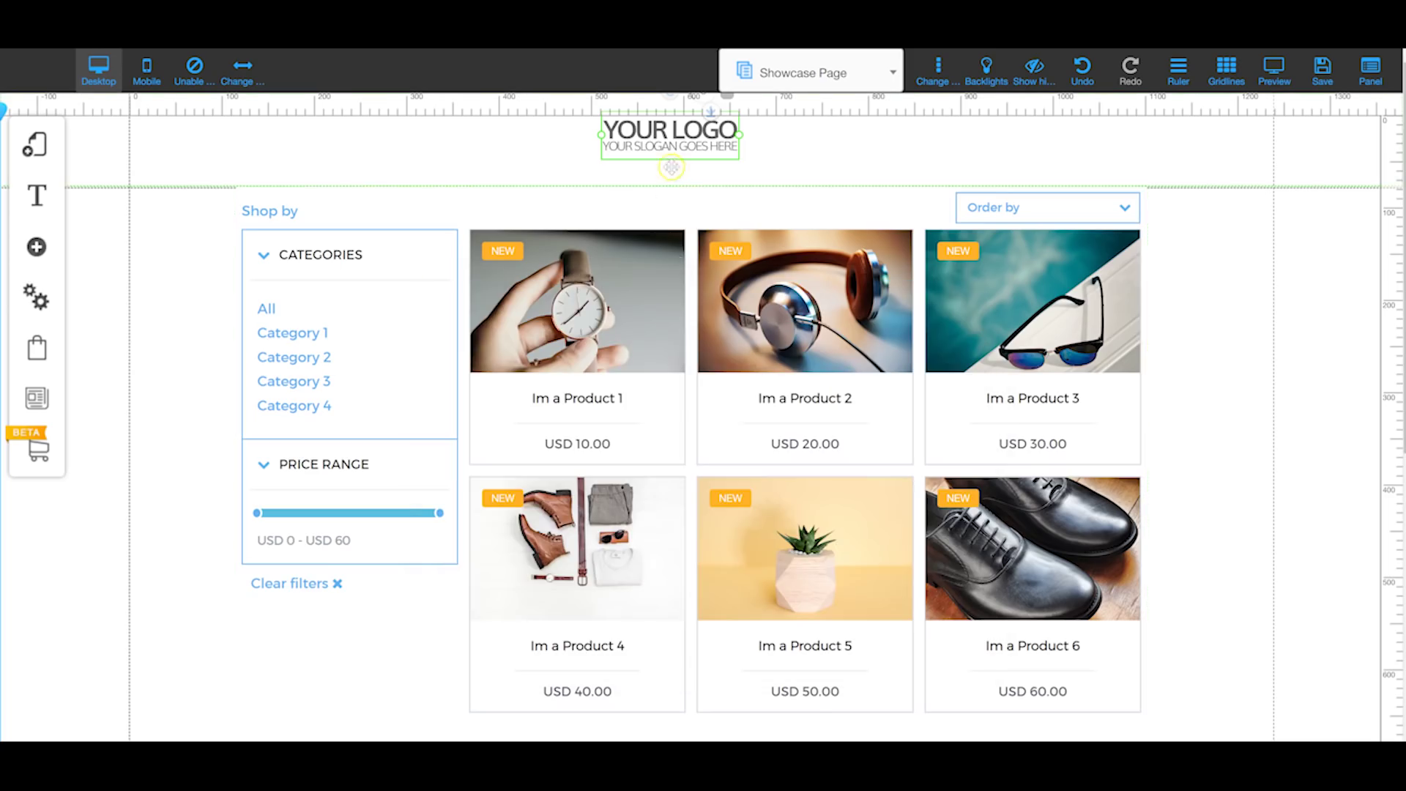
Step: Review the logo's Link options (Document, Anchor, Checkout Offer), then close the Link dialog
left_click(671, 168)
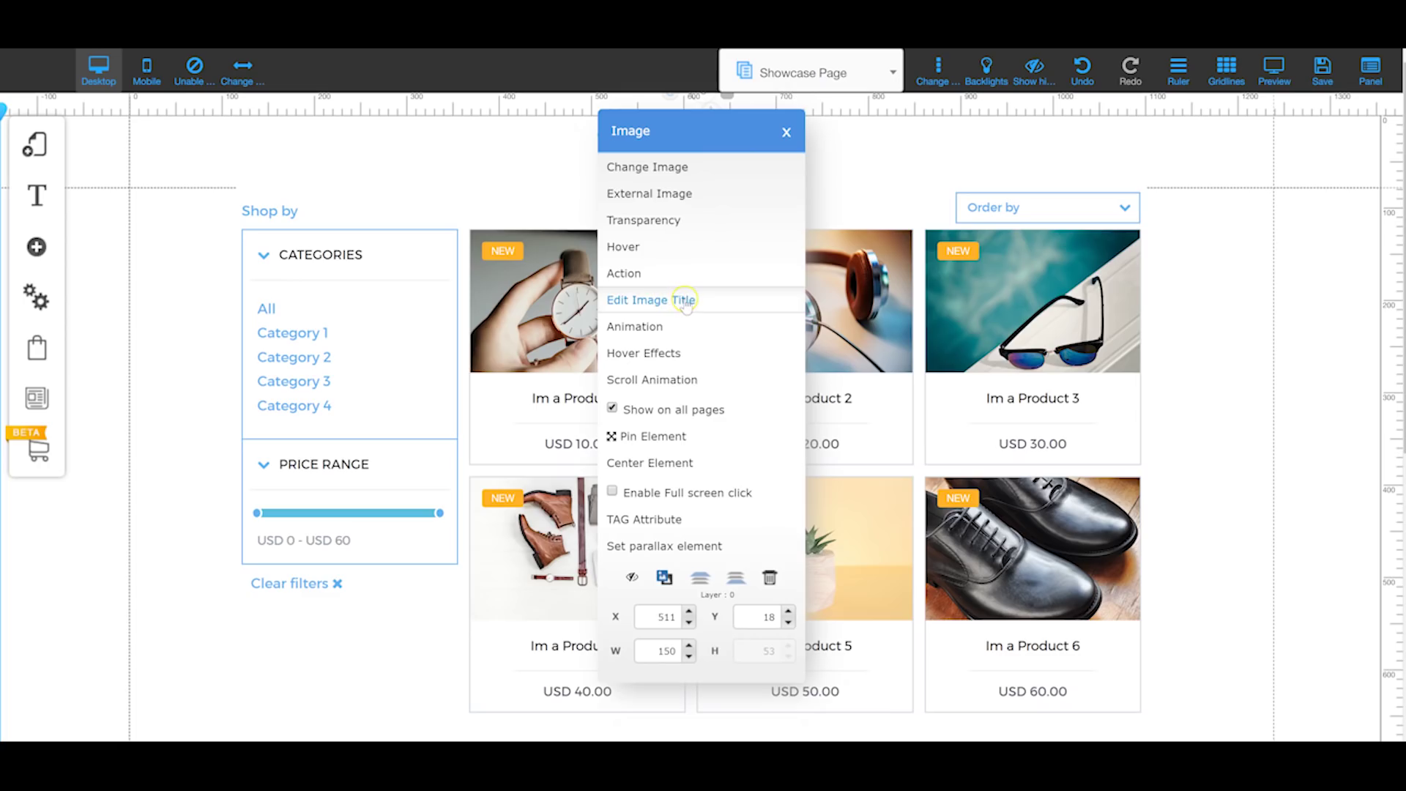
left_click(627, 275)
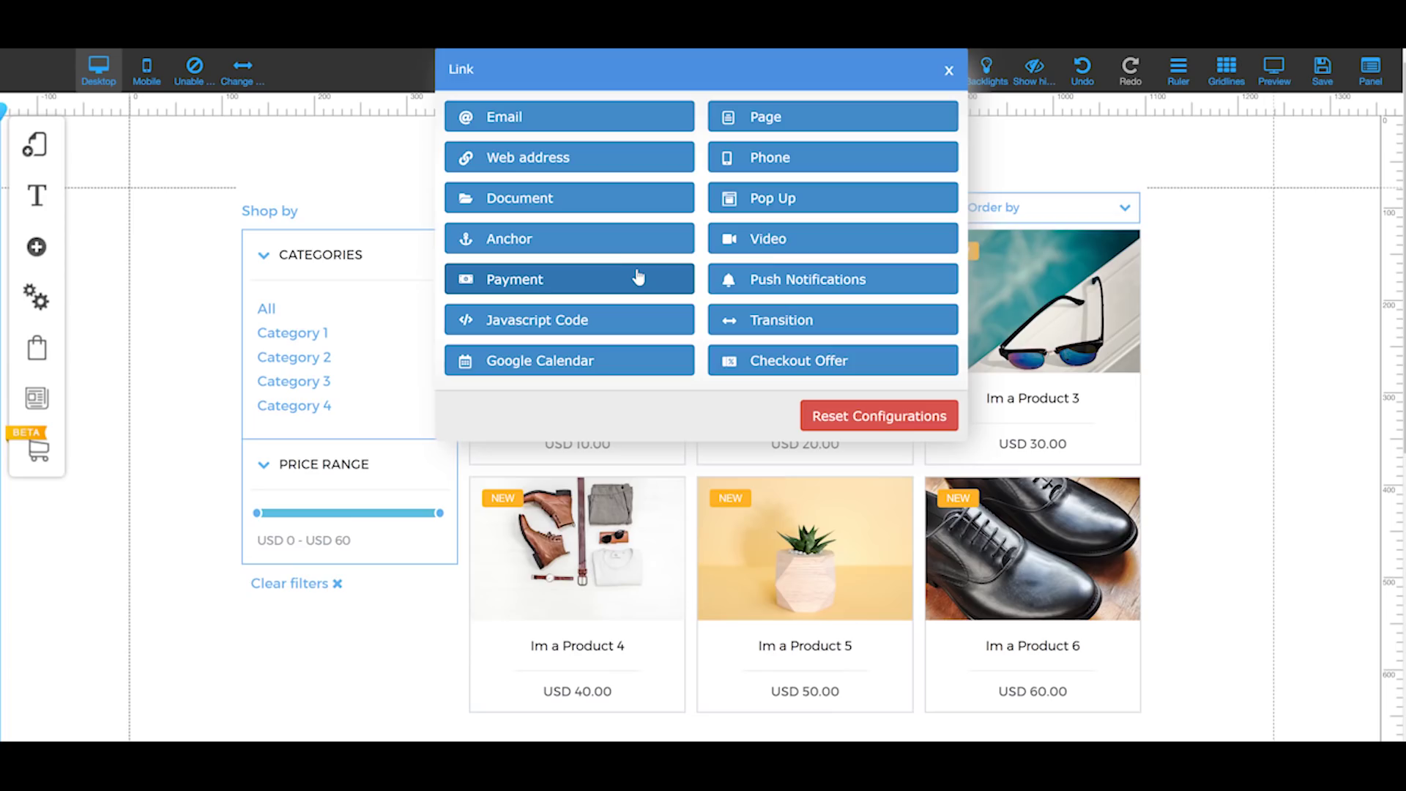
left_click(626, 123)
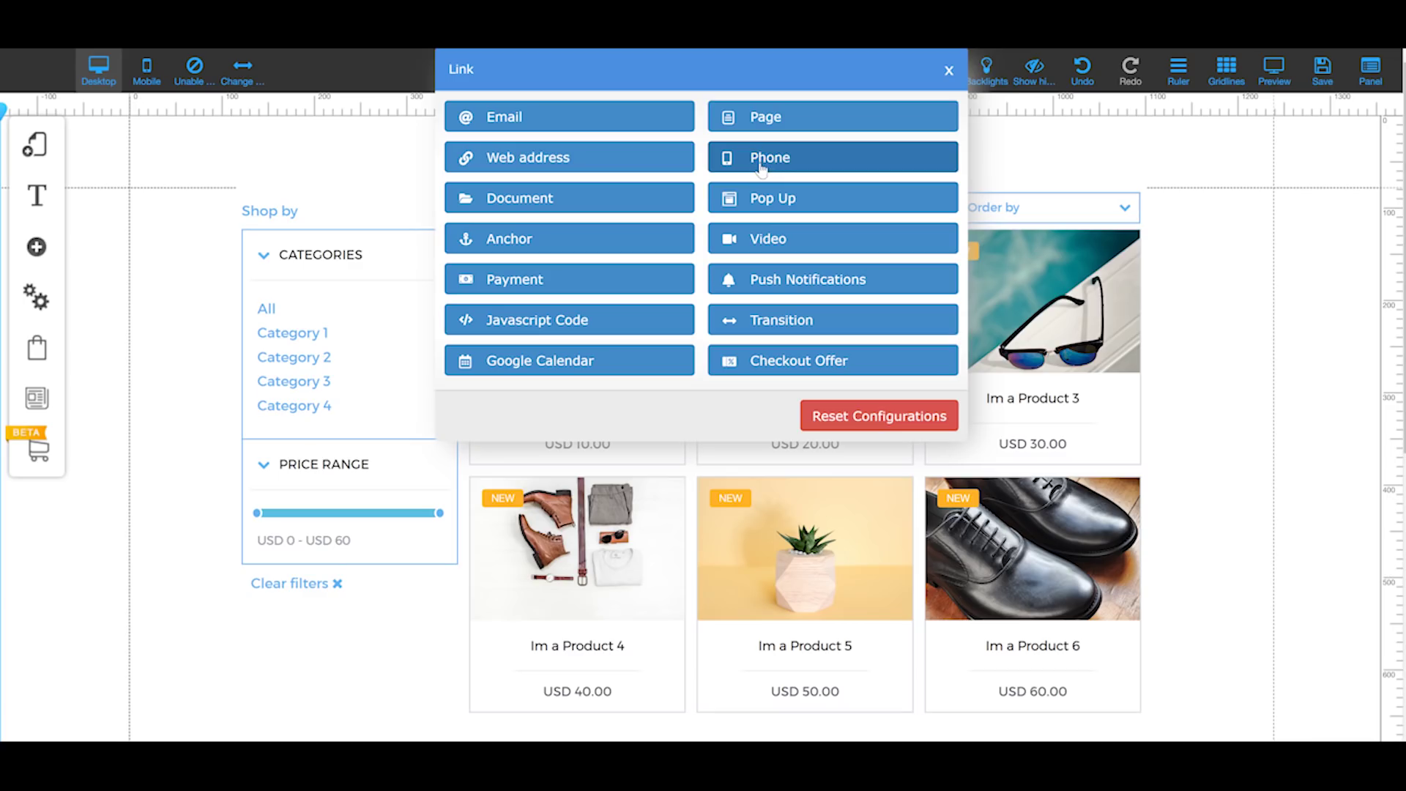
left_click(555, 200)
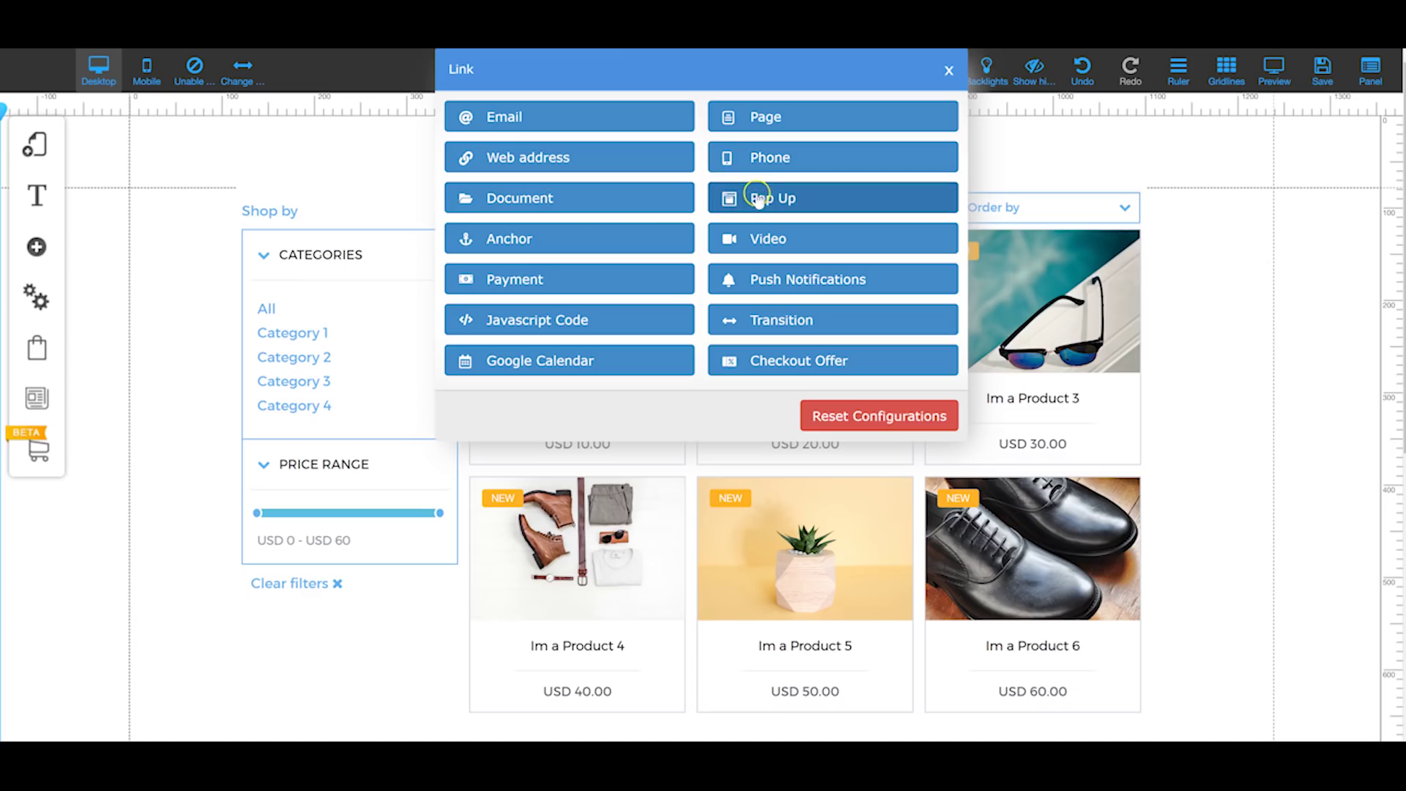
left_click(556, 233)
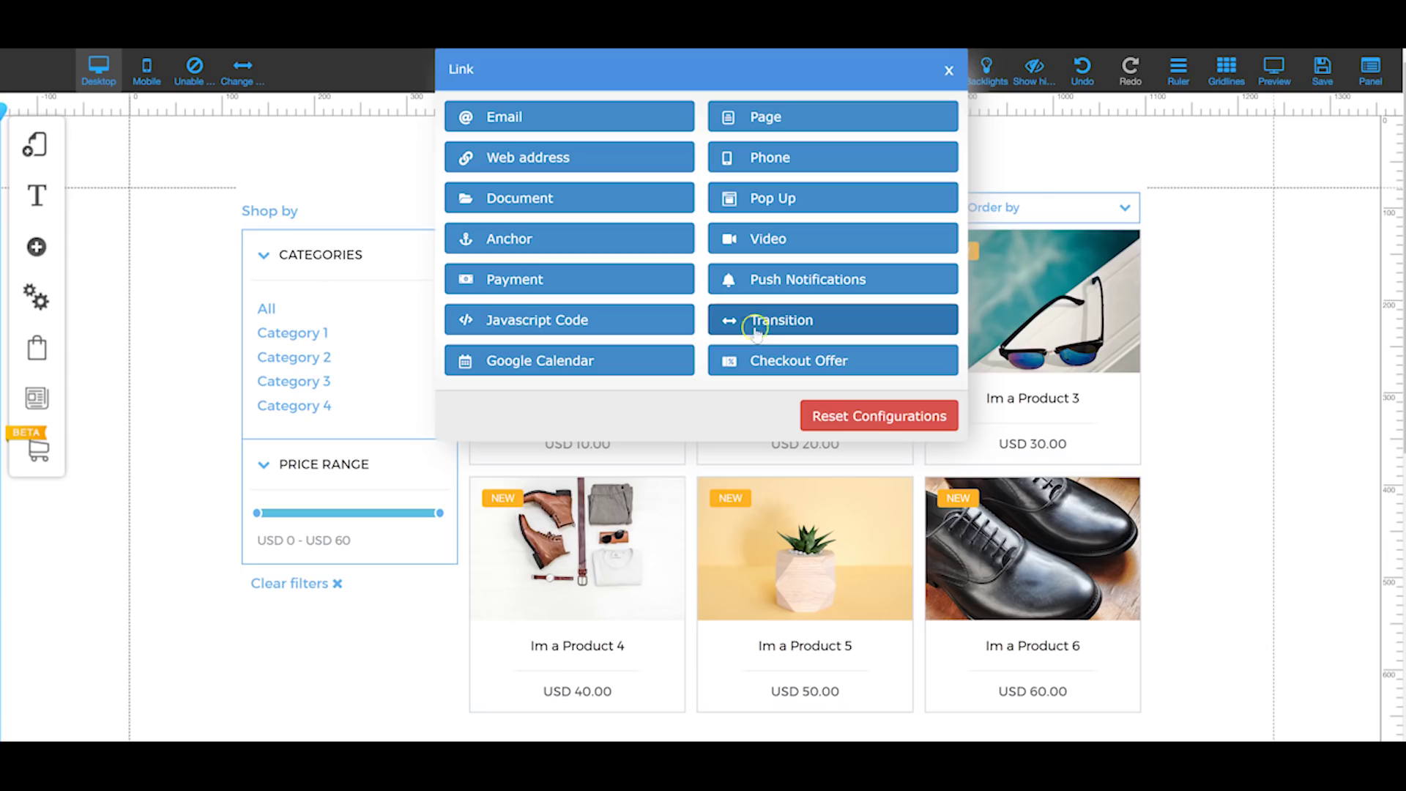
left_click(819, 360)
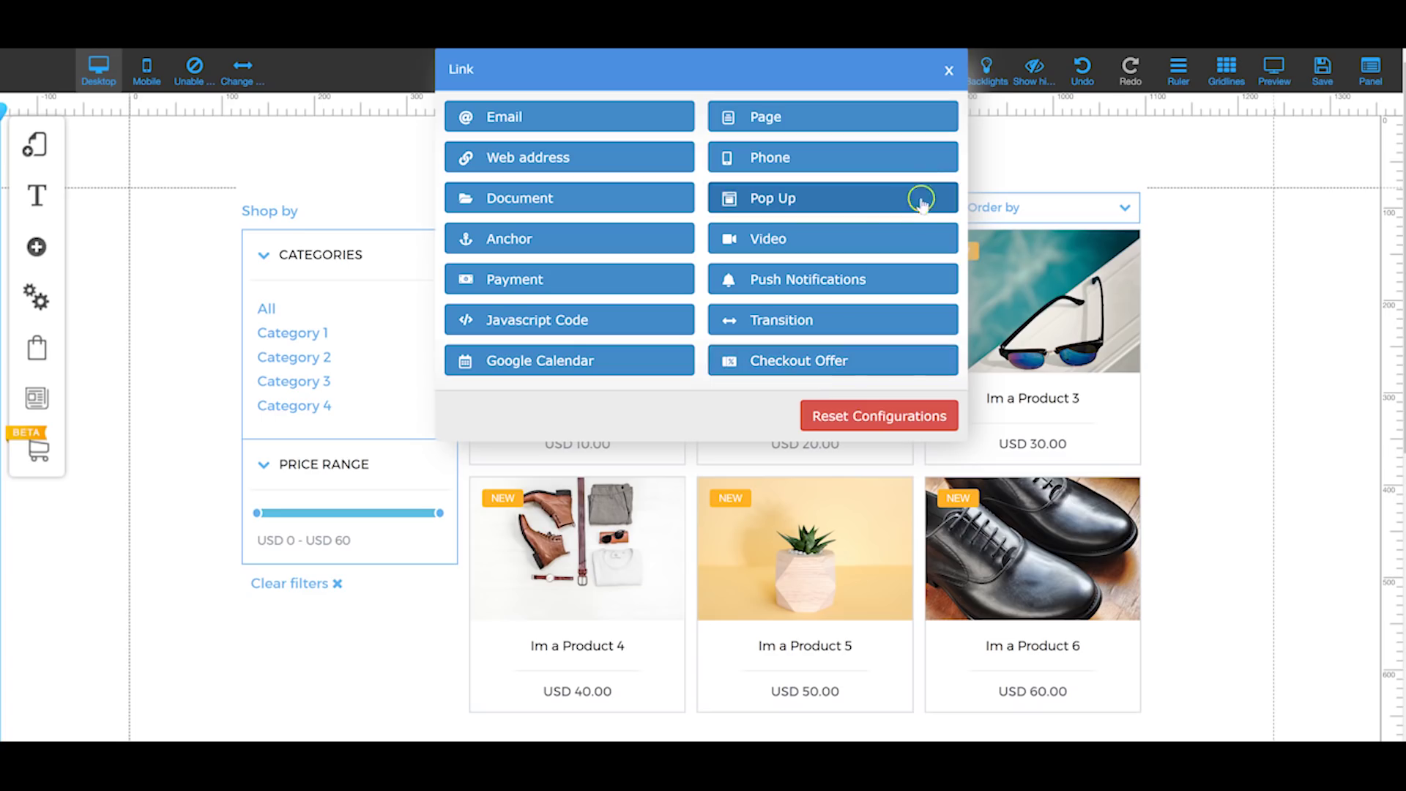
left_click(950, 71)
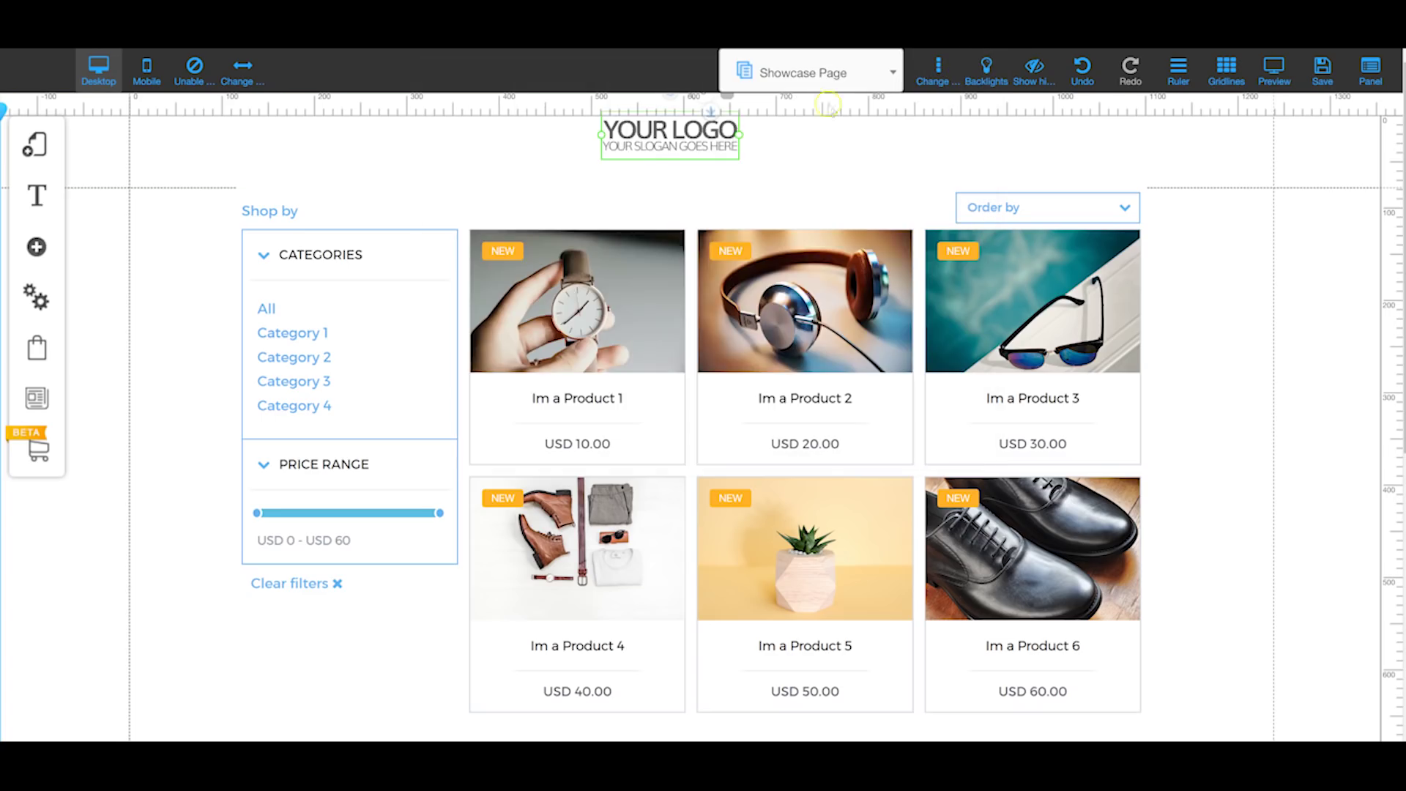
Step: Enable the hover effect in the YOUR LOGO image's Hover settings
left_click(715, 131)
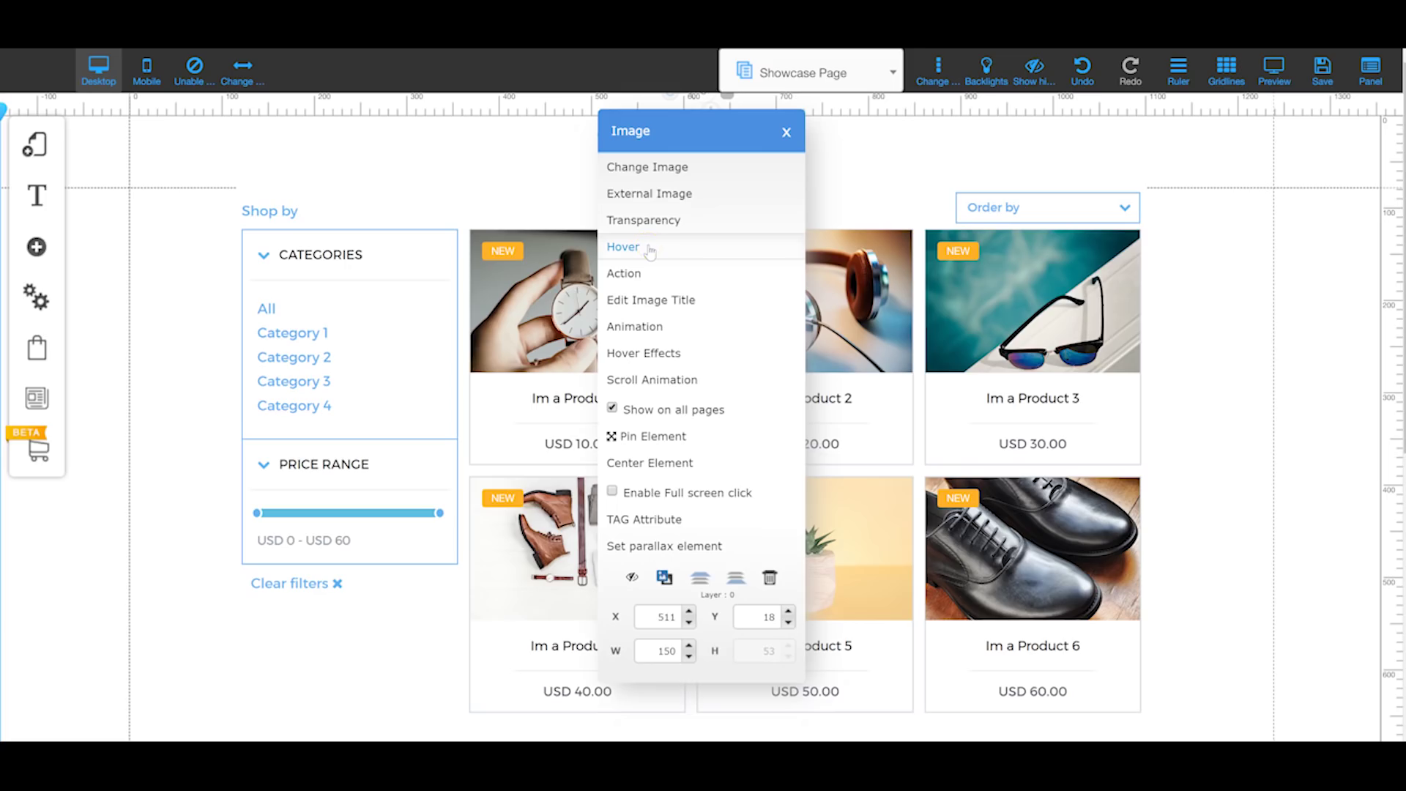
left_click(649, 251)
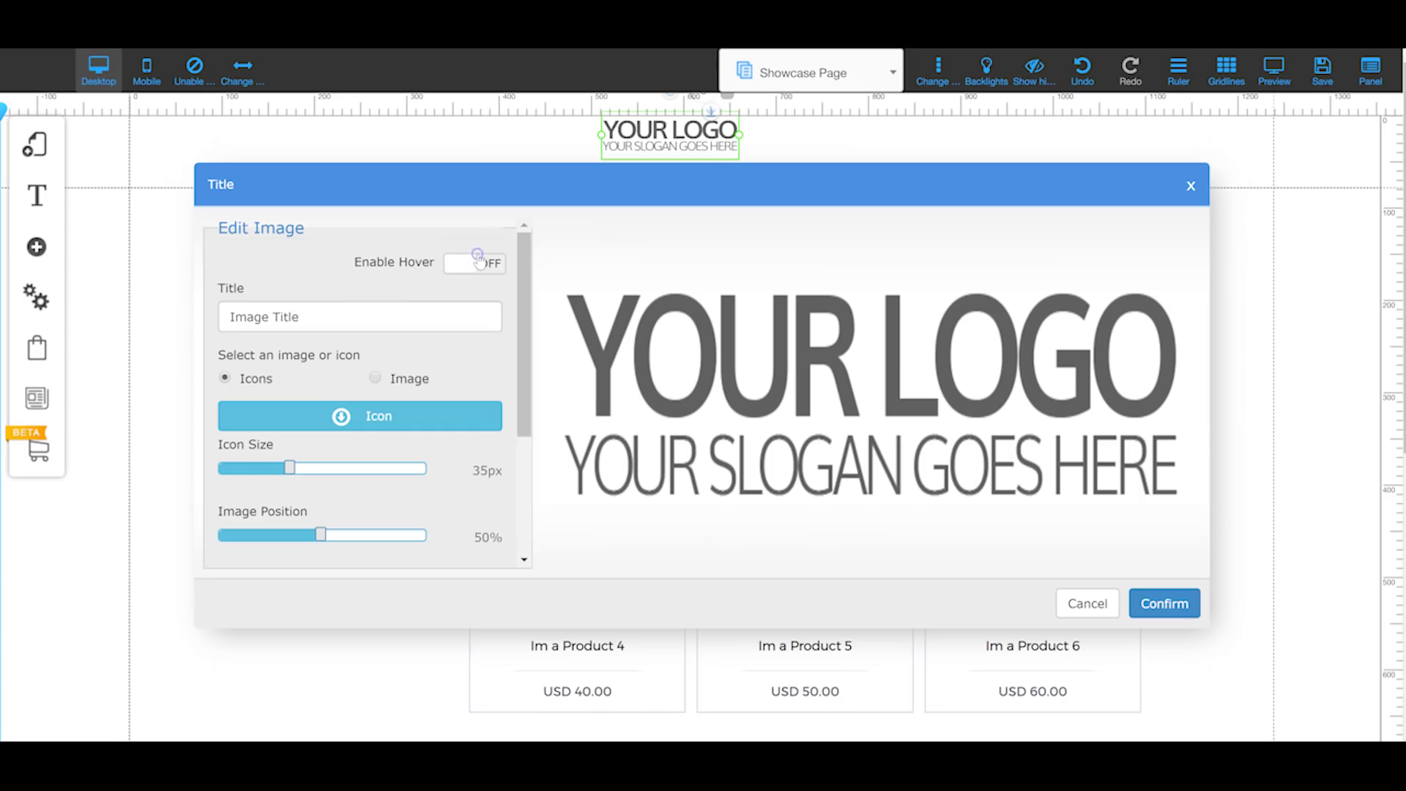
left_click(490, 265)
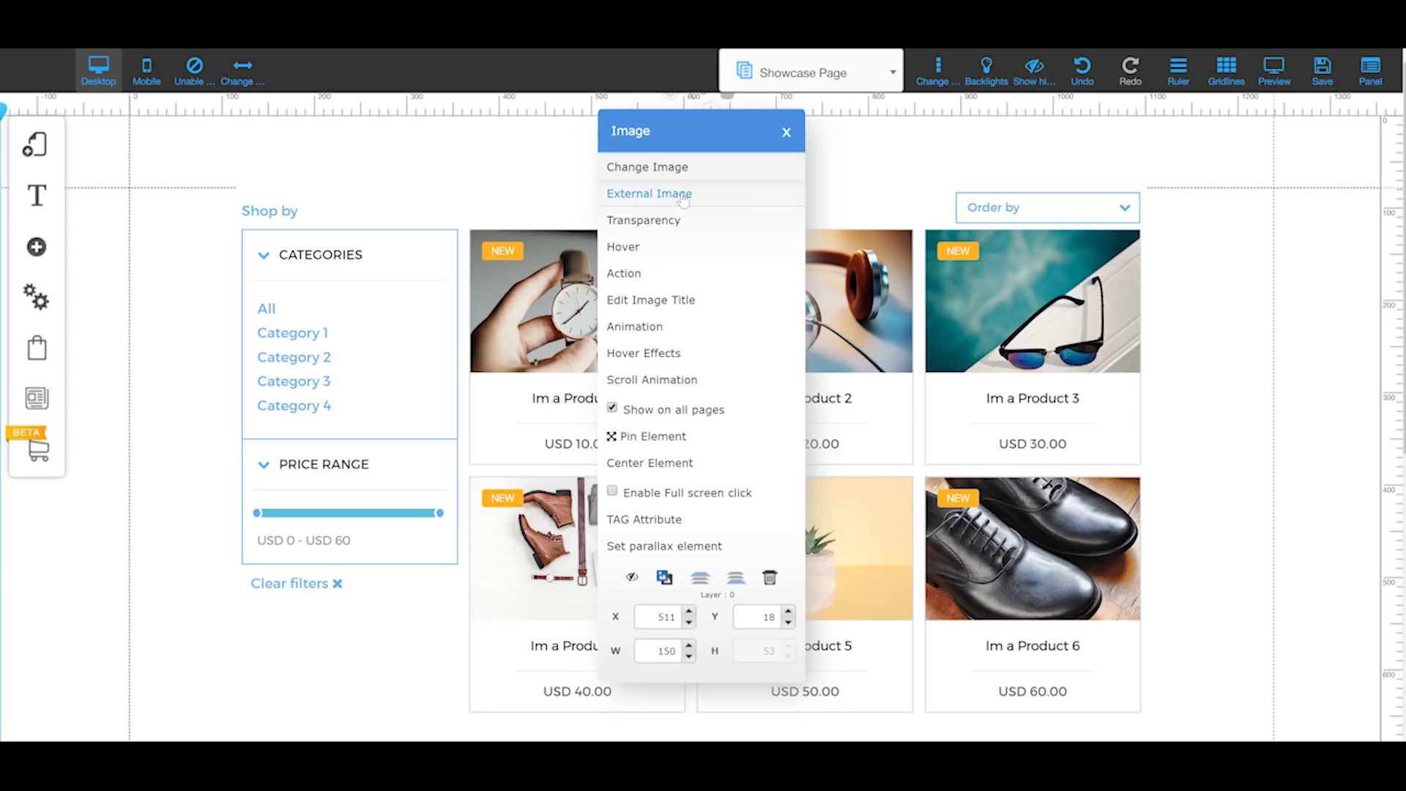
Step: Open the Digital Files Repositories library to replace the logo, then close it without choosing anything
left_click(679, 194)
left_click(679, 191)
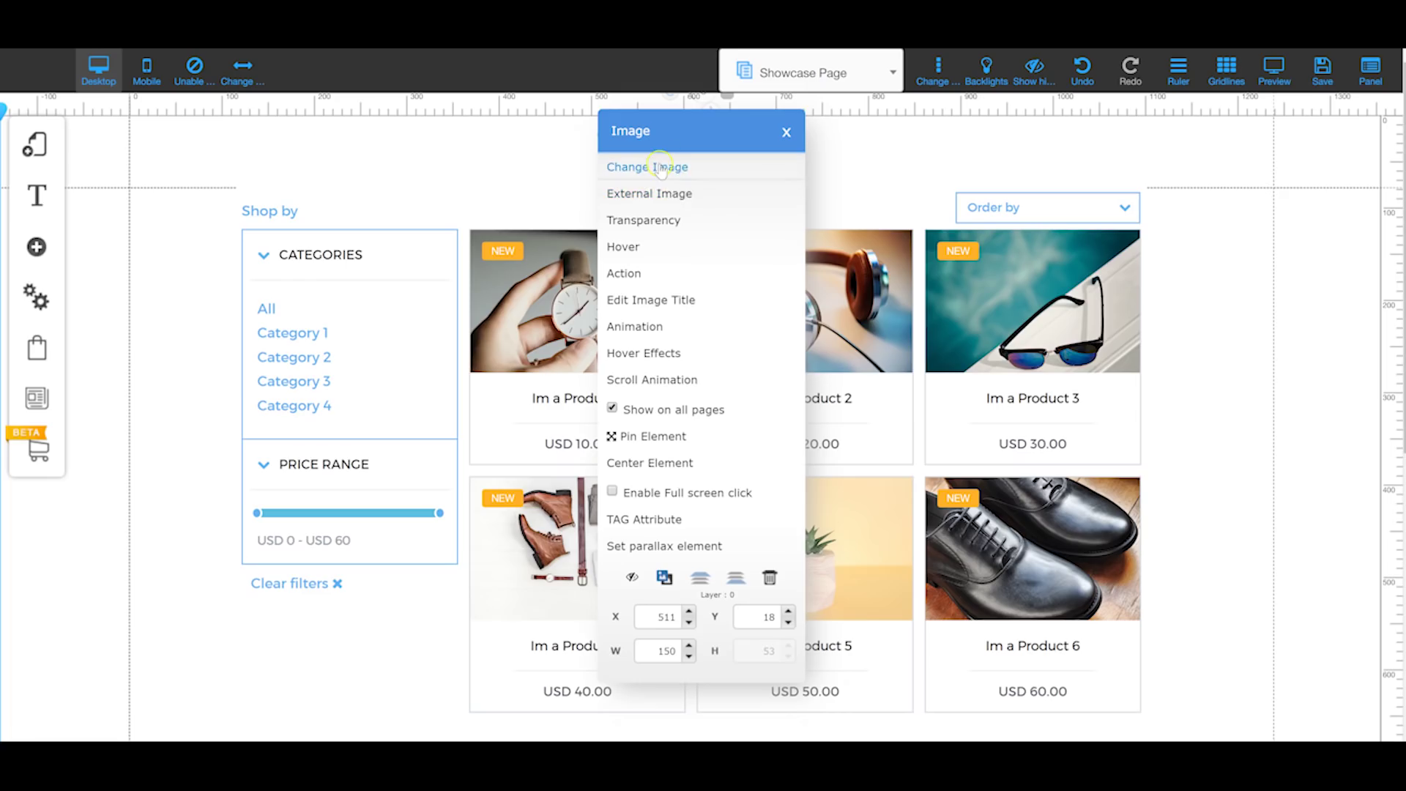
left_click(668, 169)
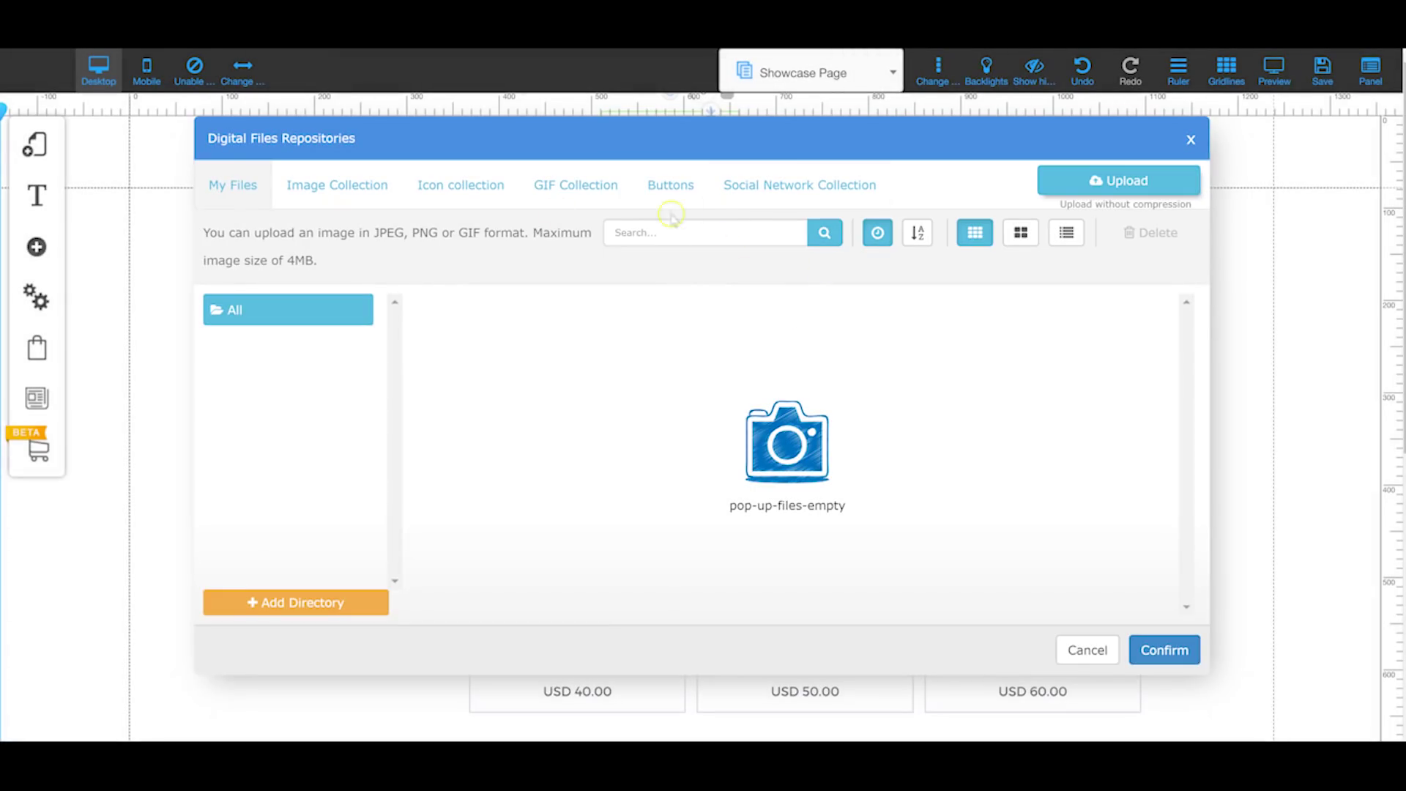
left_click(1191, 139)
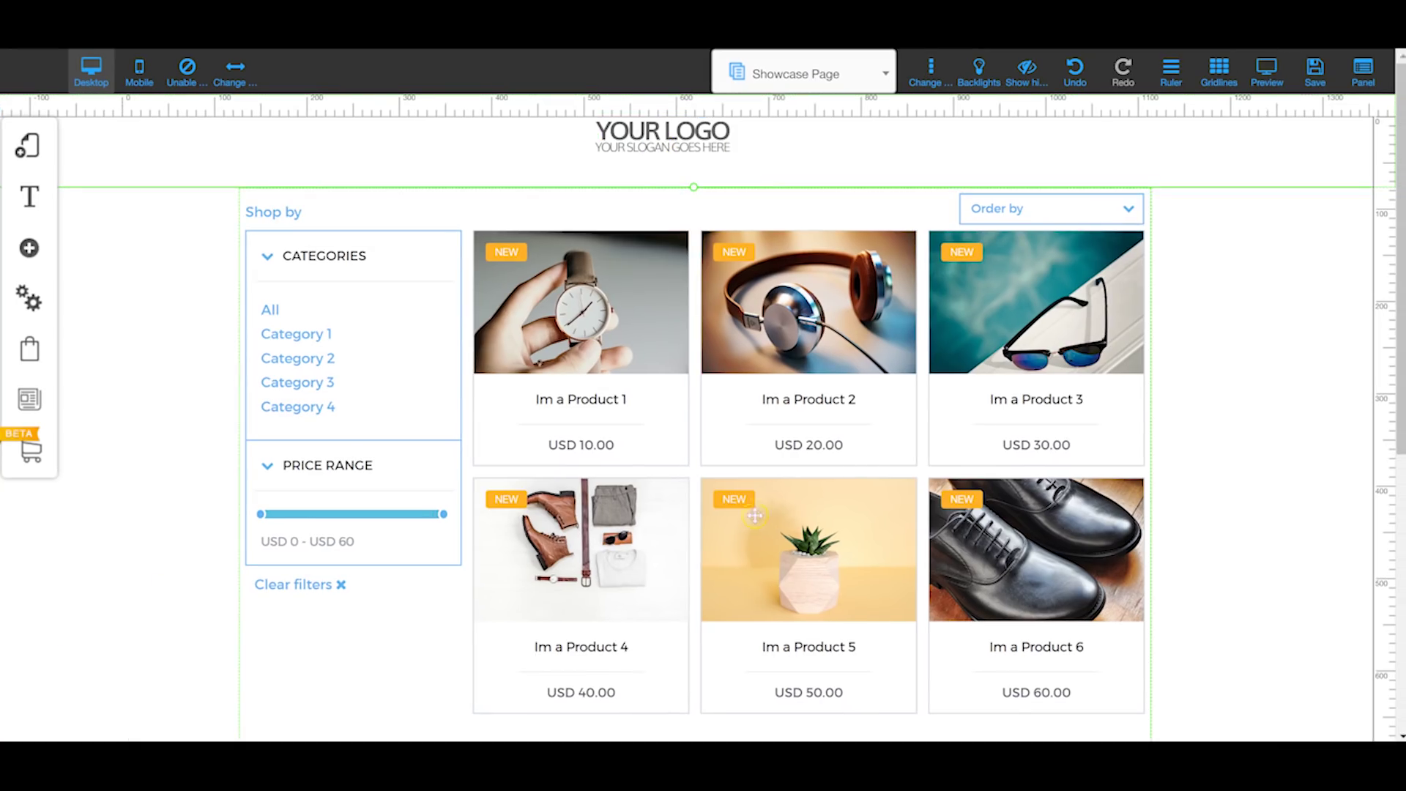
Step: Scroll through the shop page, then leave the editor and confirm leaving the site
scroll(473, 612, "down", 2)
scroll(308, 373, "down", 4)
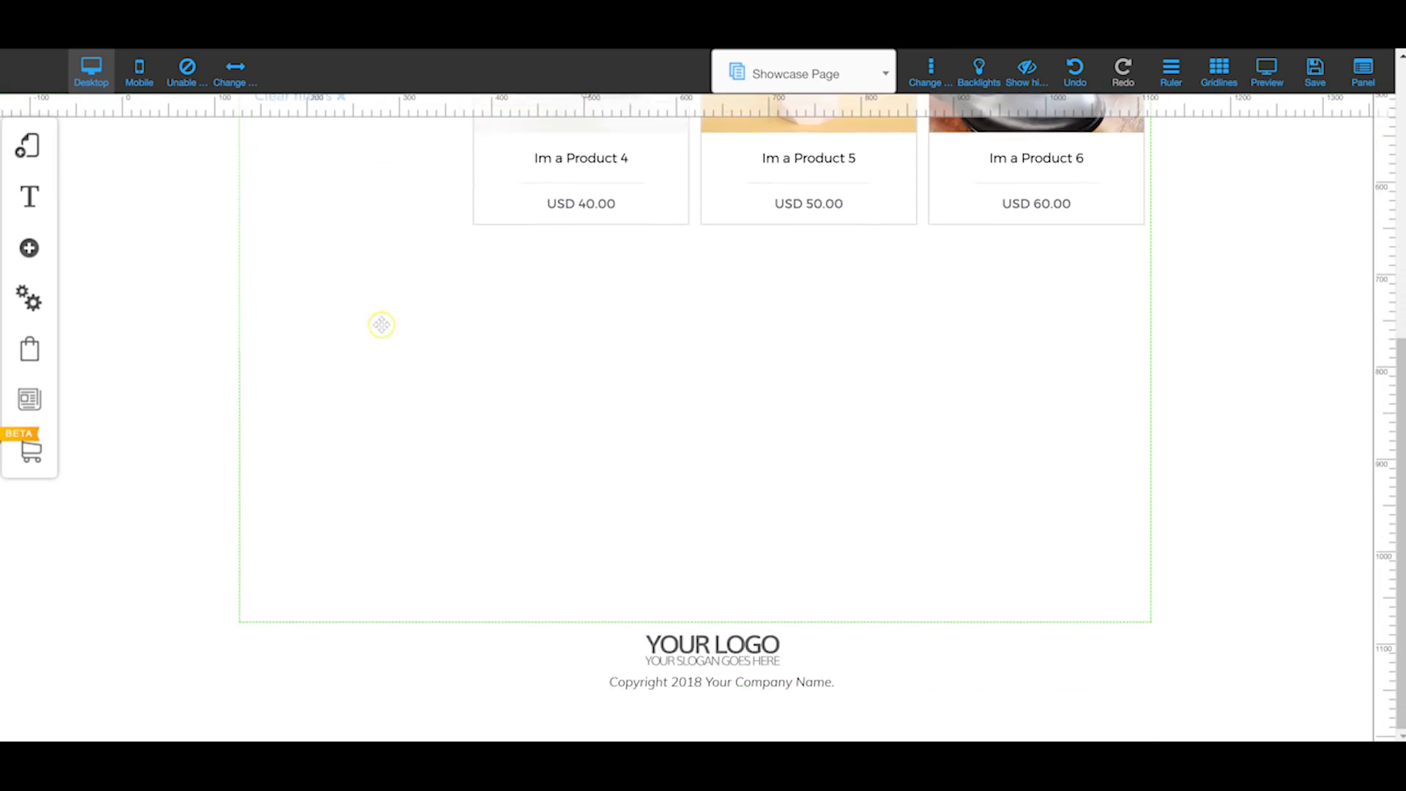
scroll(380, 323, "up", 7)
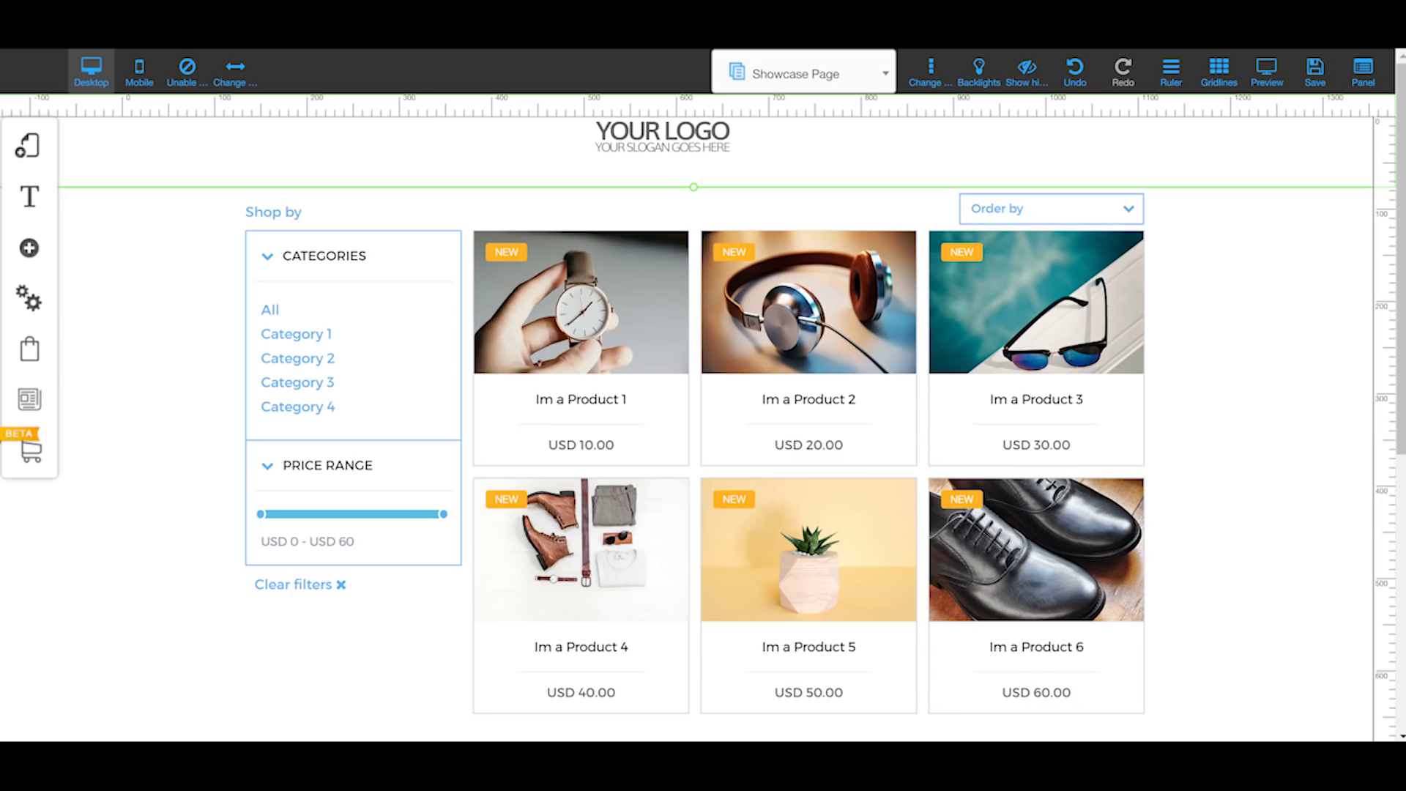
left_click(796, 134)
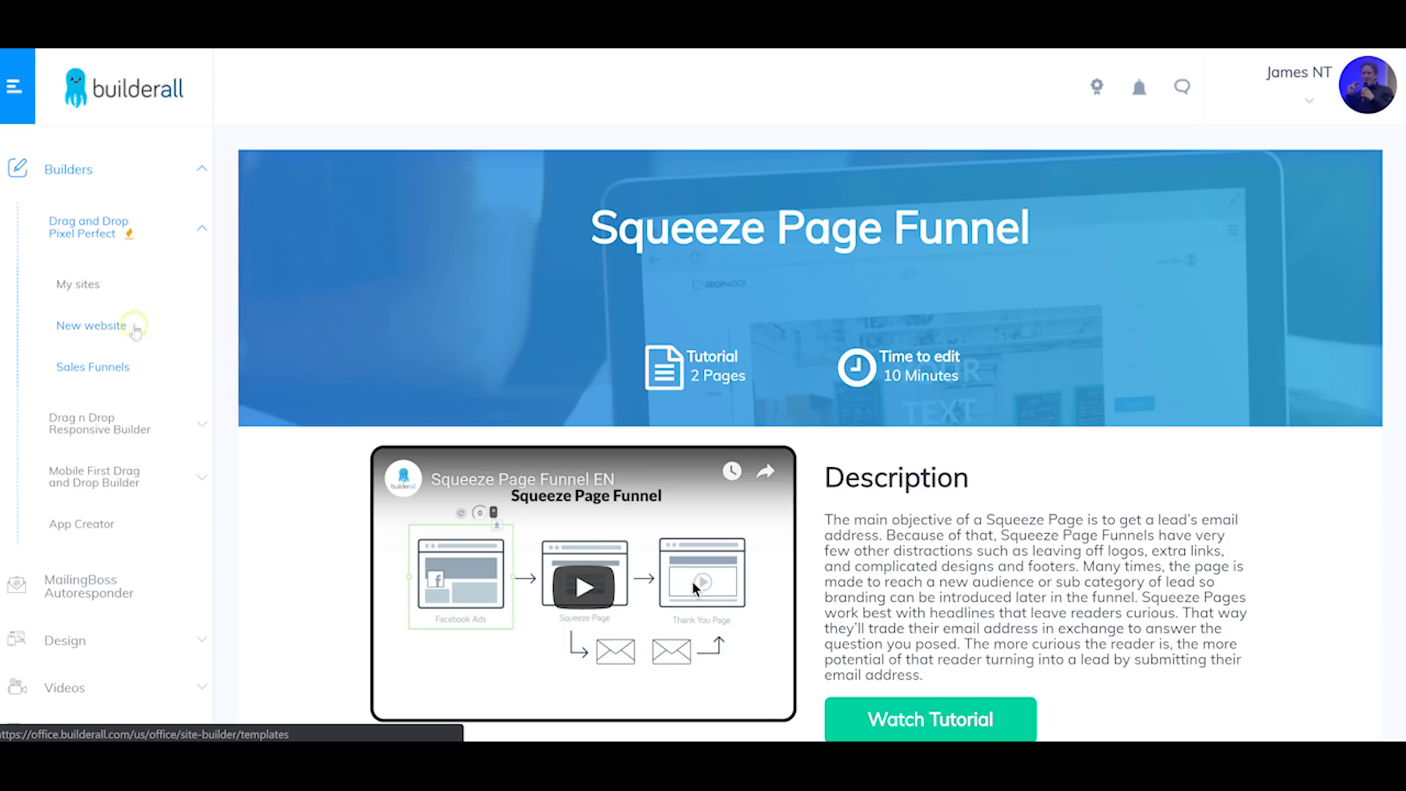
Step: Open the Drag and Drop Pixel Perfect new-website template gallery and scroll through it
left_click(90, 323)
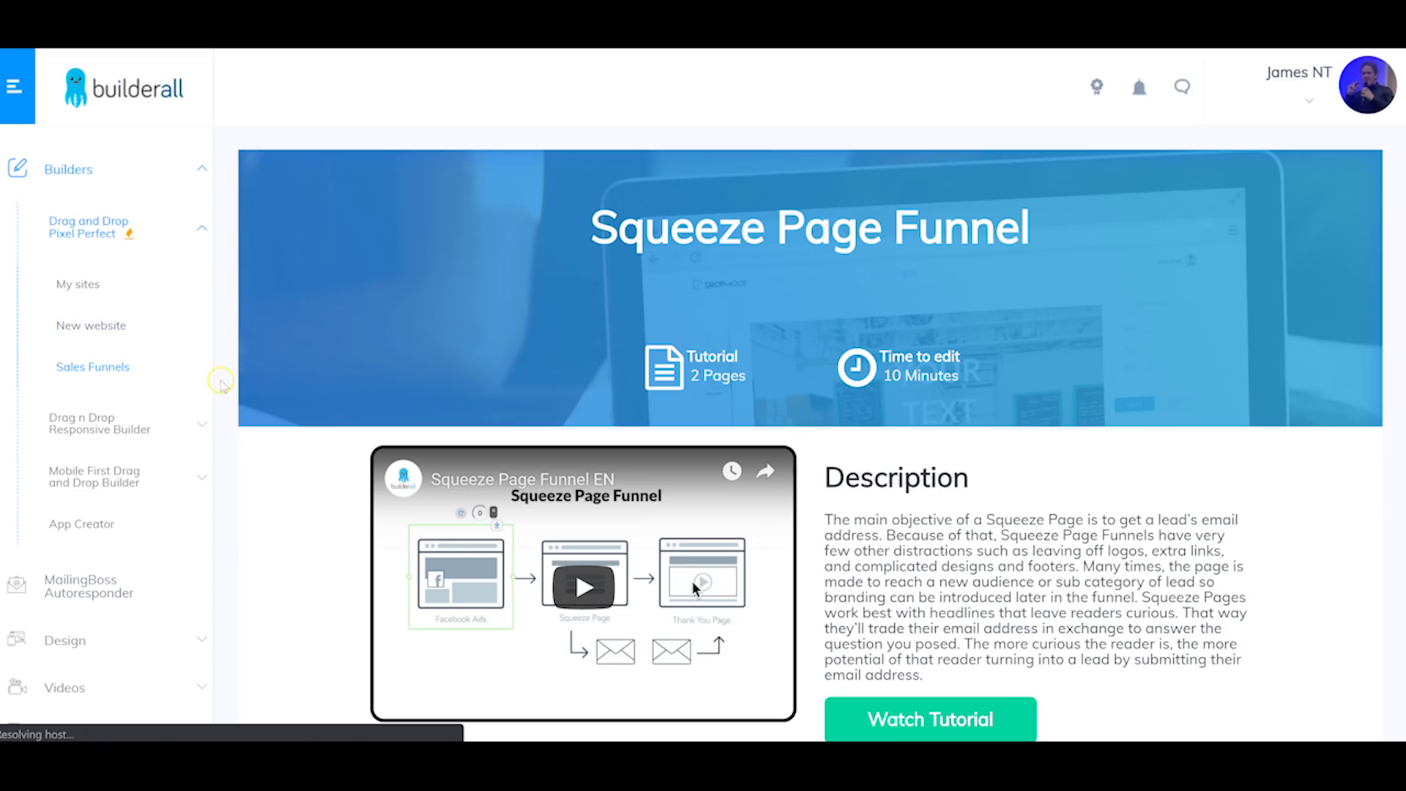
scroll(412, 320, "down", 2)
scroll(439, 344, "down", 1)
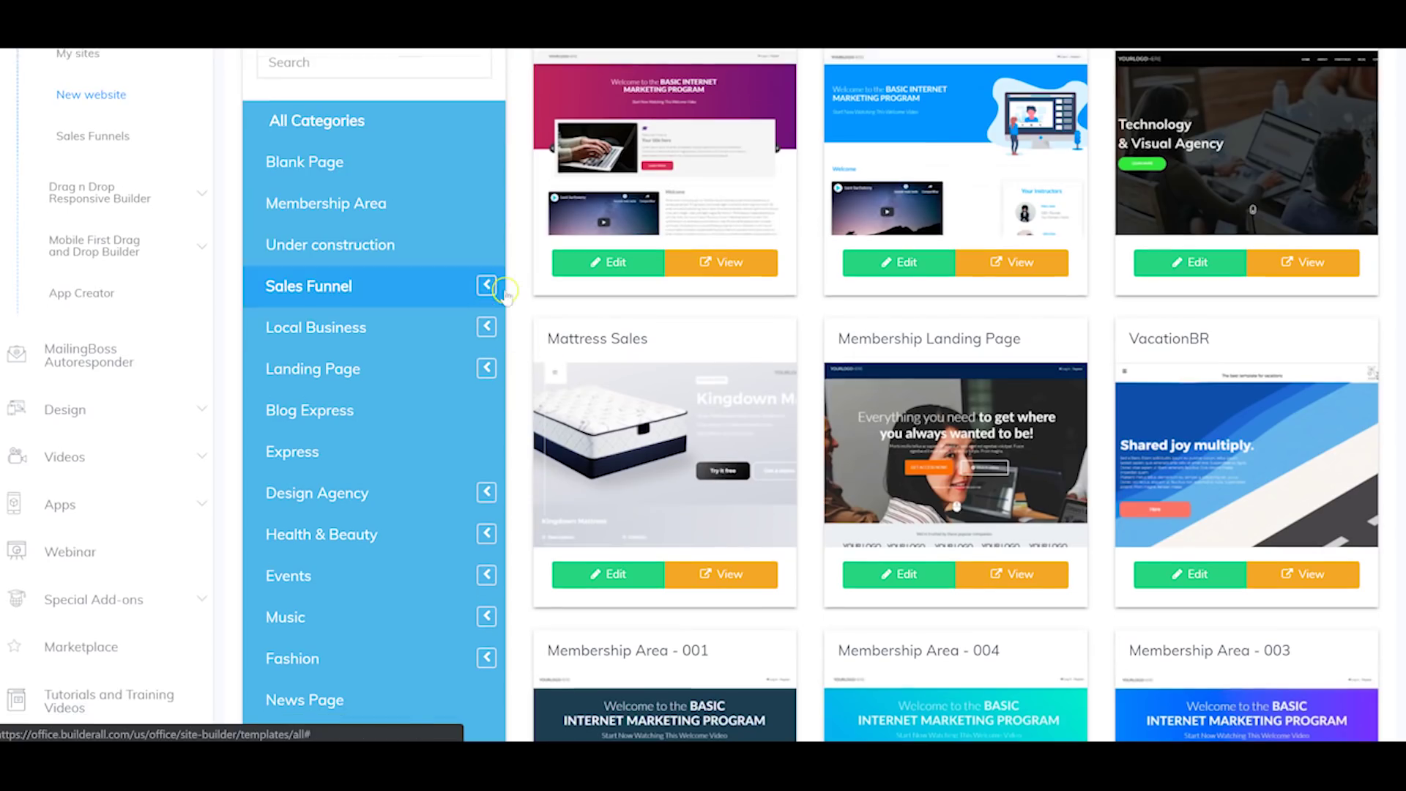
scroll(488, 289, "down", 1)
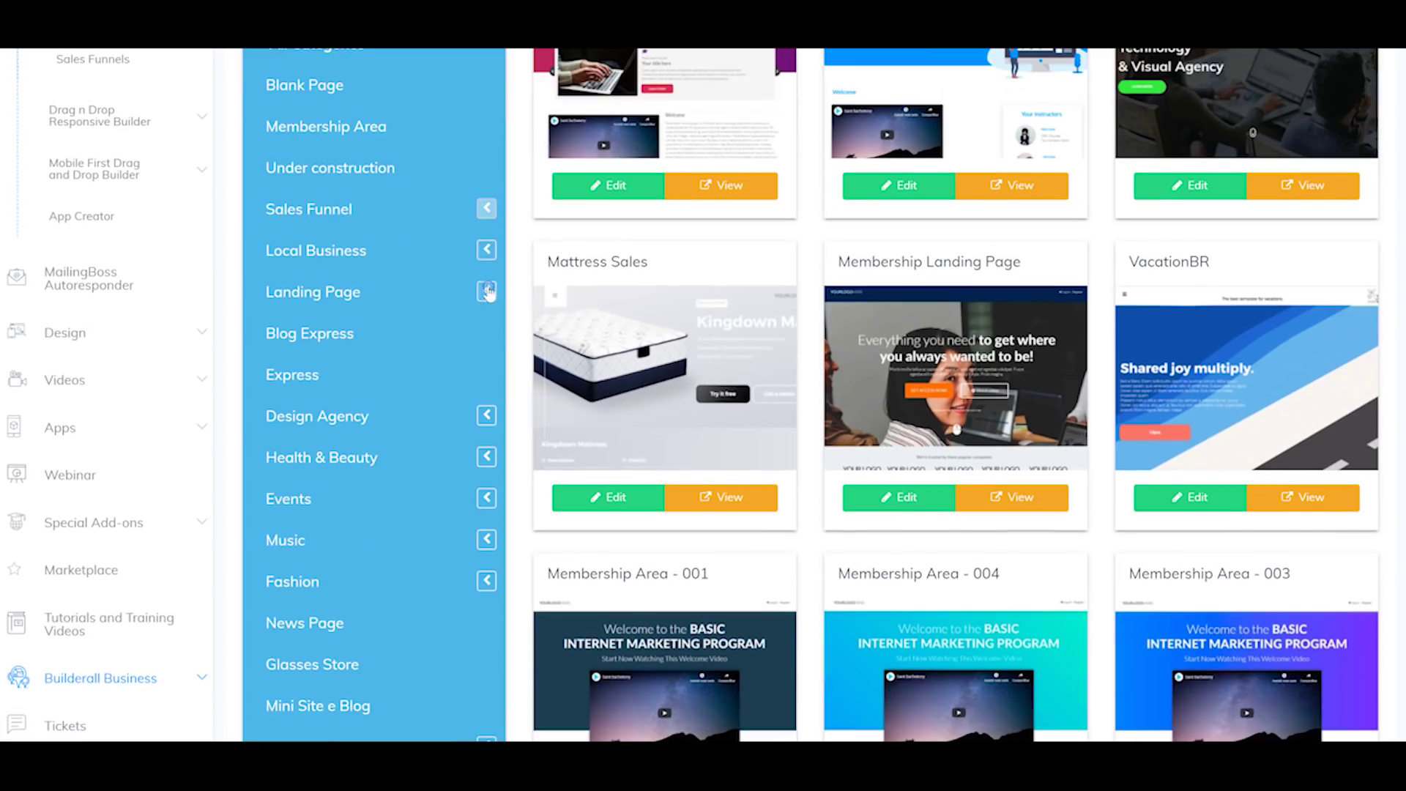
Step: Expand the Local Business category and preview the Funil Barbershop template
left_click(486, 250)
scroll(386, 293, "down", 3)
scroll(386, 293, "down", 6)
scroll(395, 339, "up", 7)
scroll(439, 440, "up", 2)
scroll(433, 389, "down", 7)
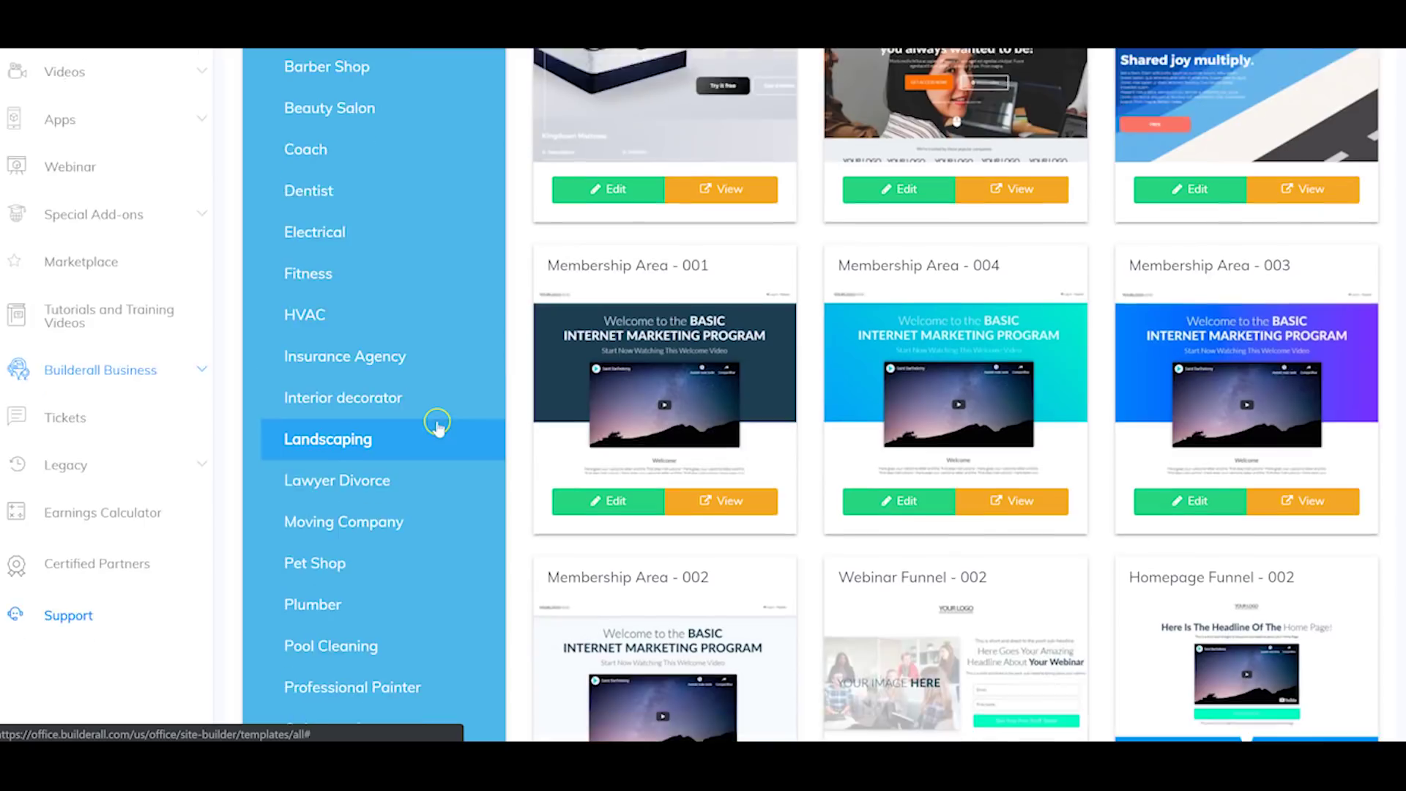
scroll(922, 316, "up", 7)
scroll(922, 316, "down", 15)
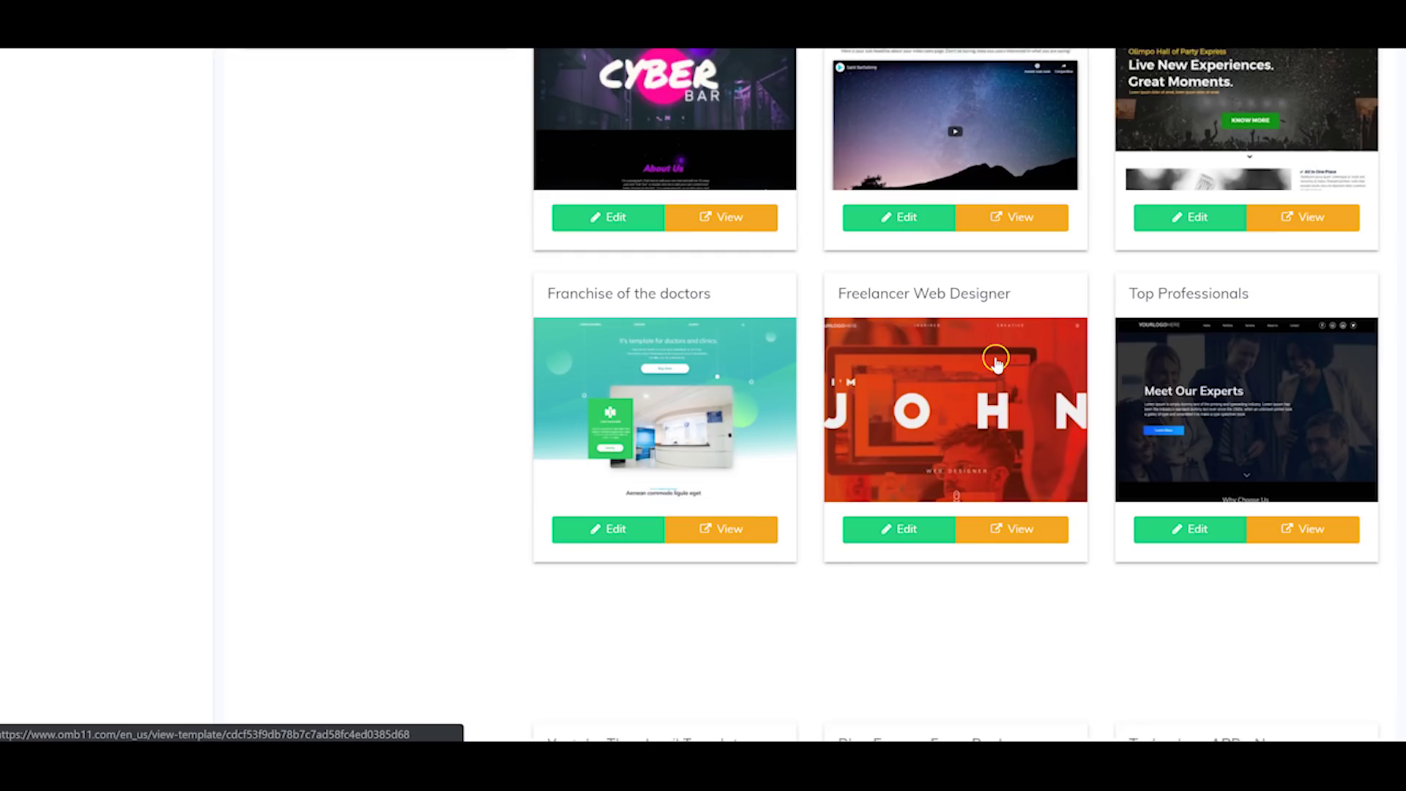
scroll(1004, 359, "down", 10)
scroll(1000, 361, "down", 13)
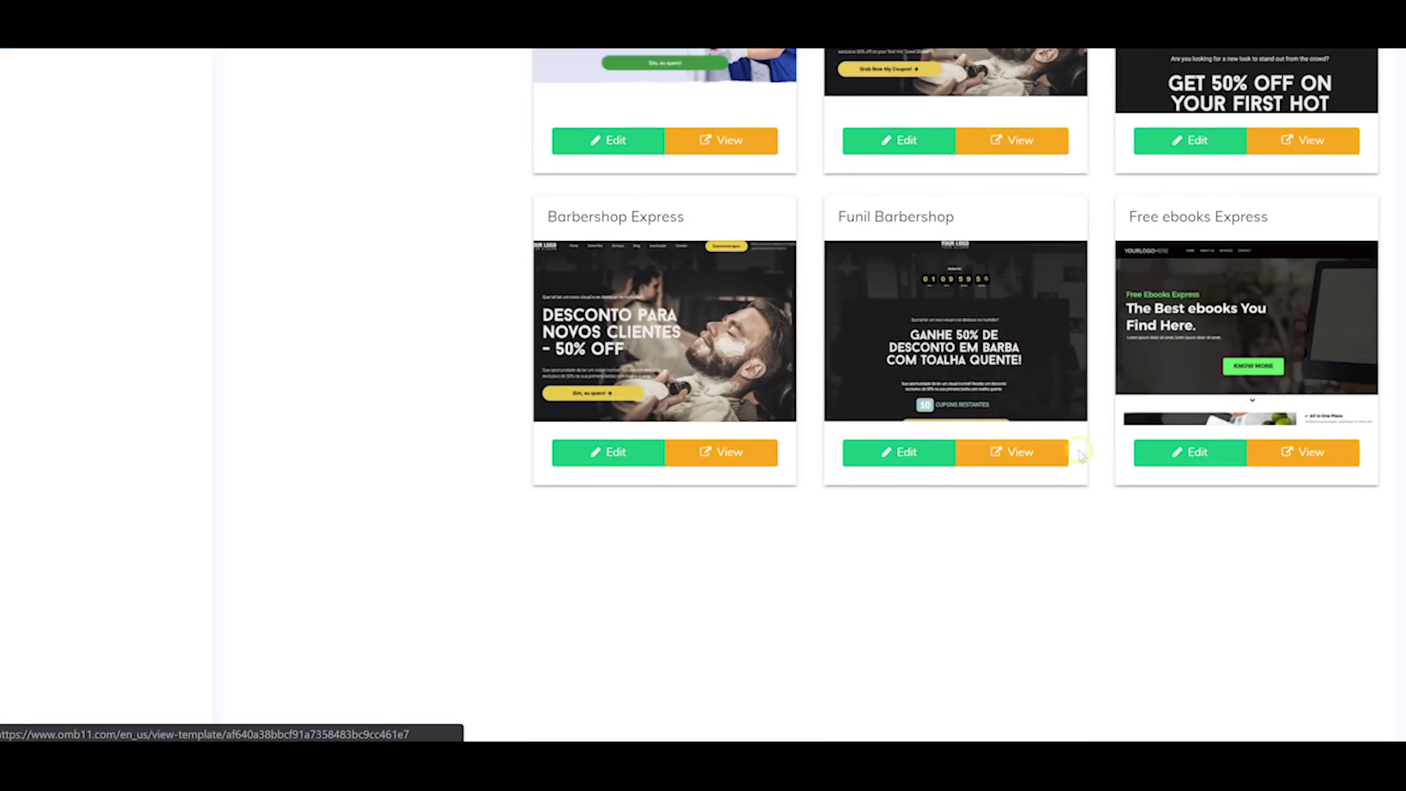
left_click(1009, 454)
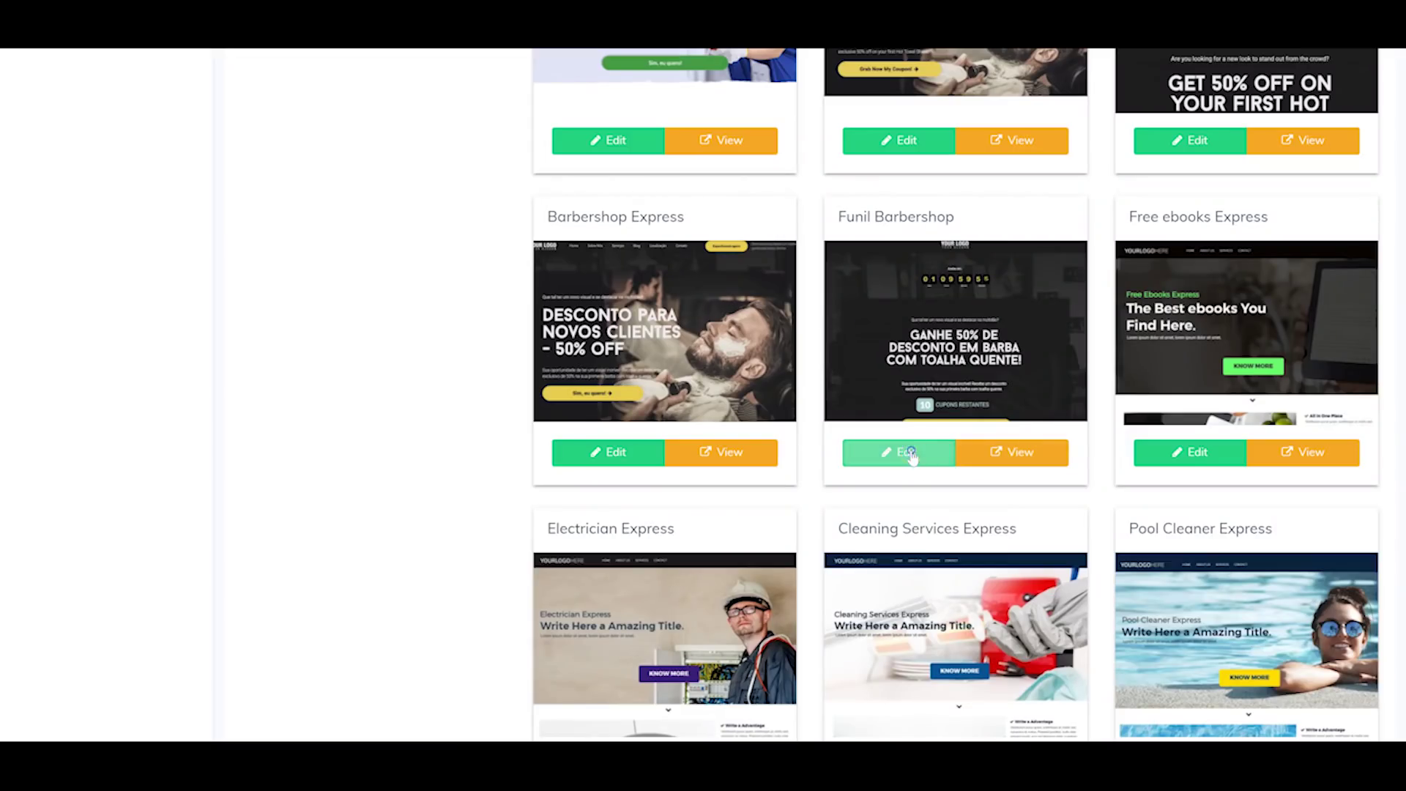
Step: Open the Funil Barbershop template and scroll through its preview
left_click(908, 452)
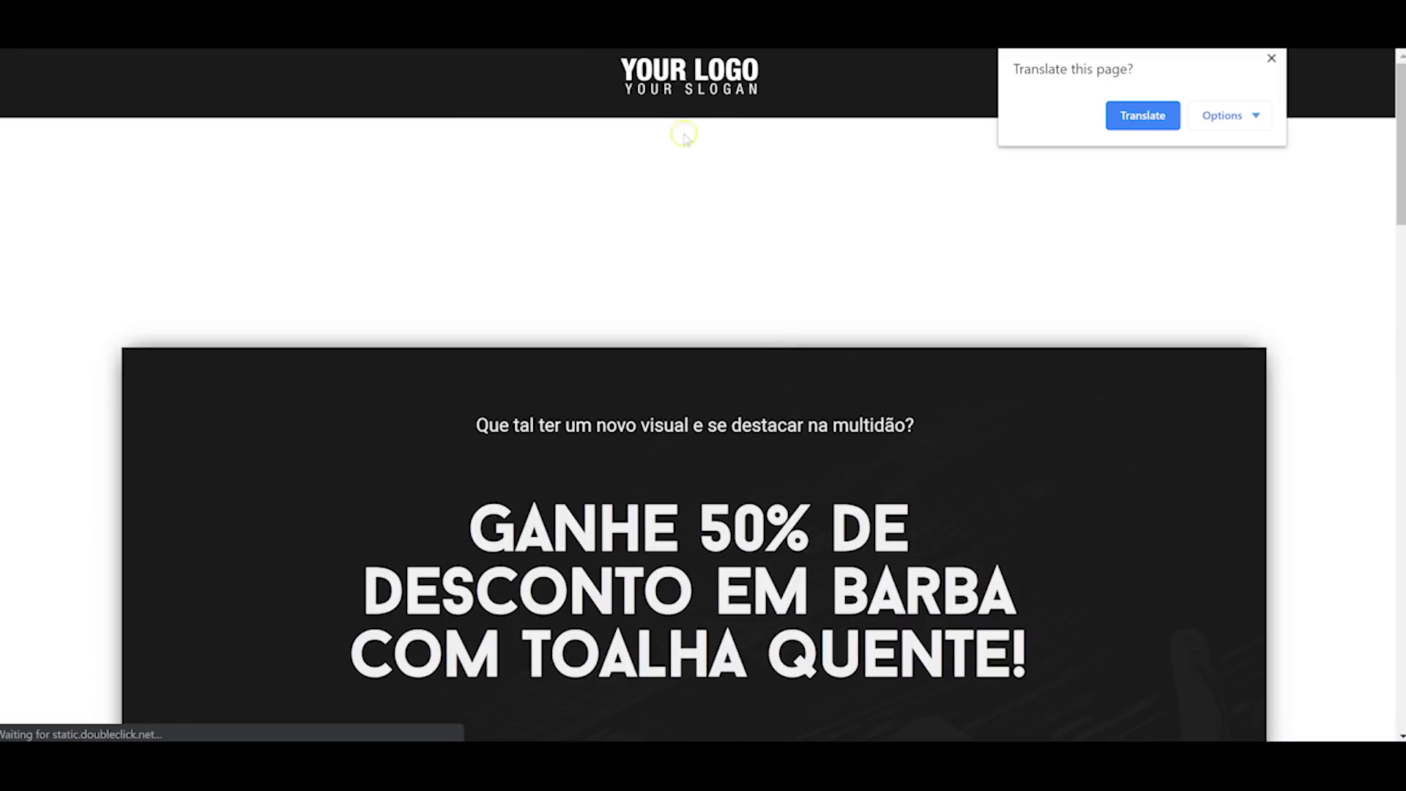
scroll(685, 137, "down", 15)
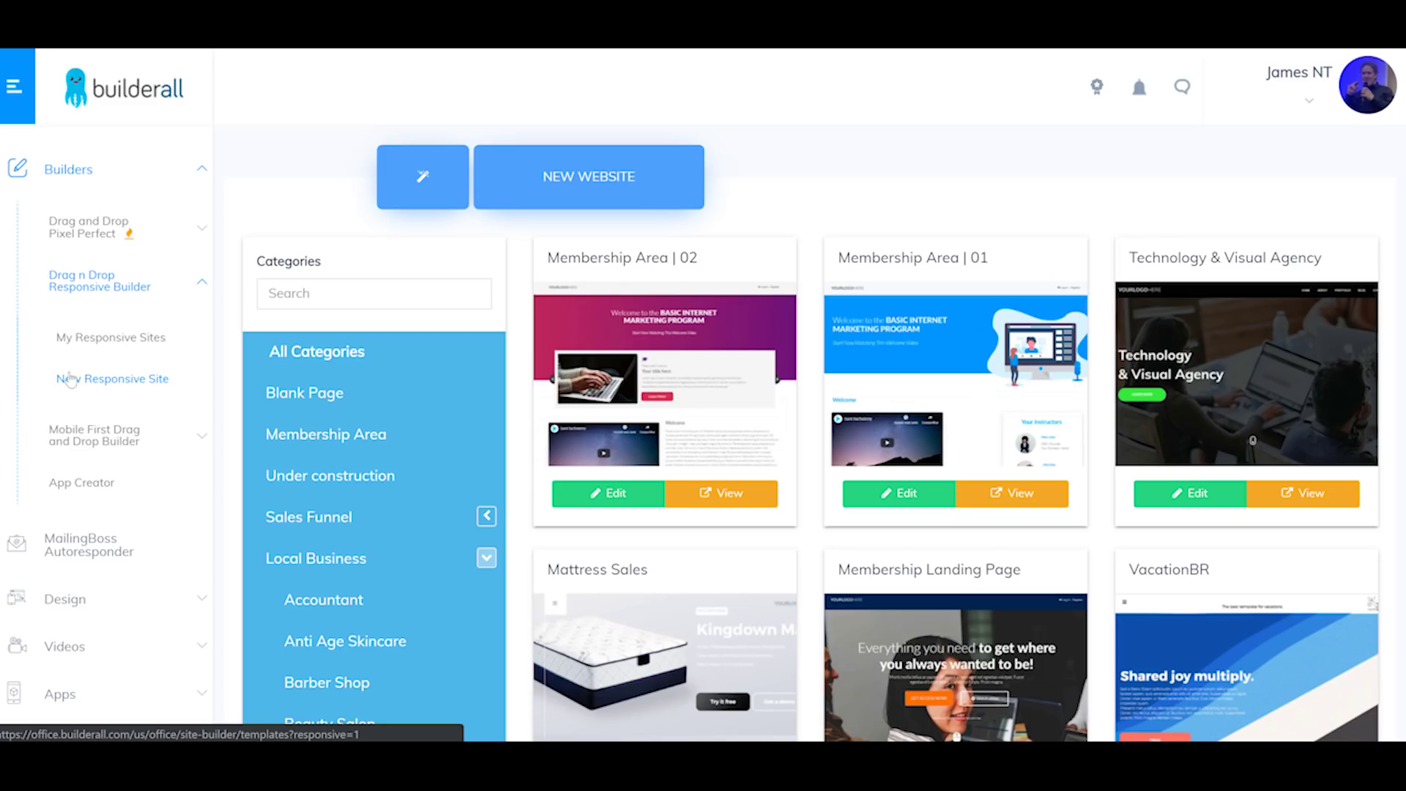
Step: Choose App Creator from the Builders sidebar
left_click(132, 442)
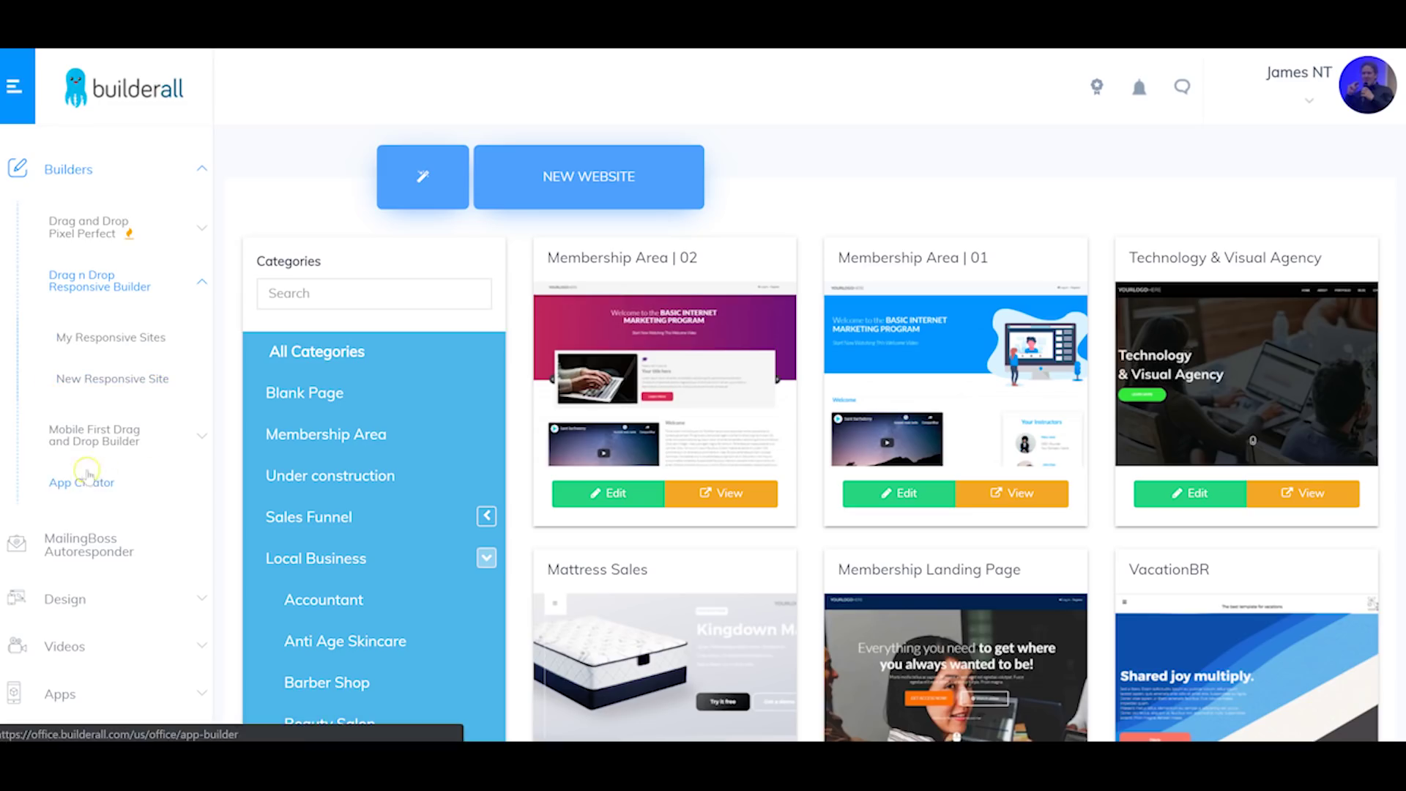
left_click(90, 479)
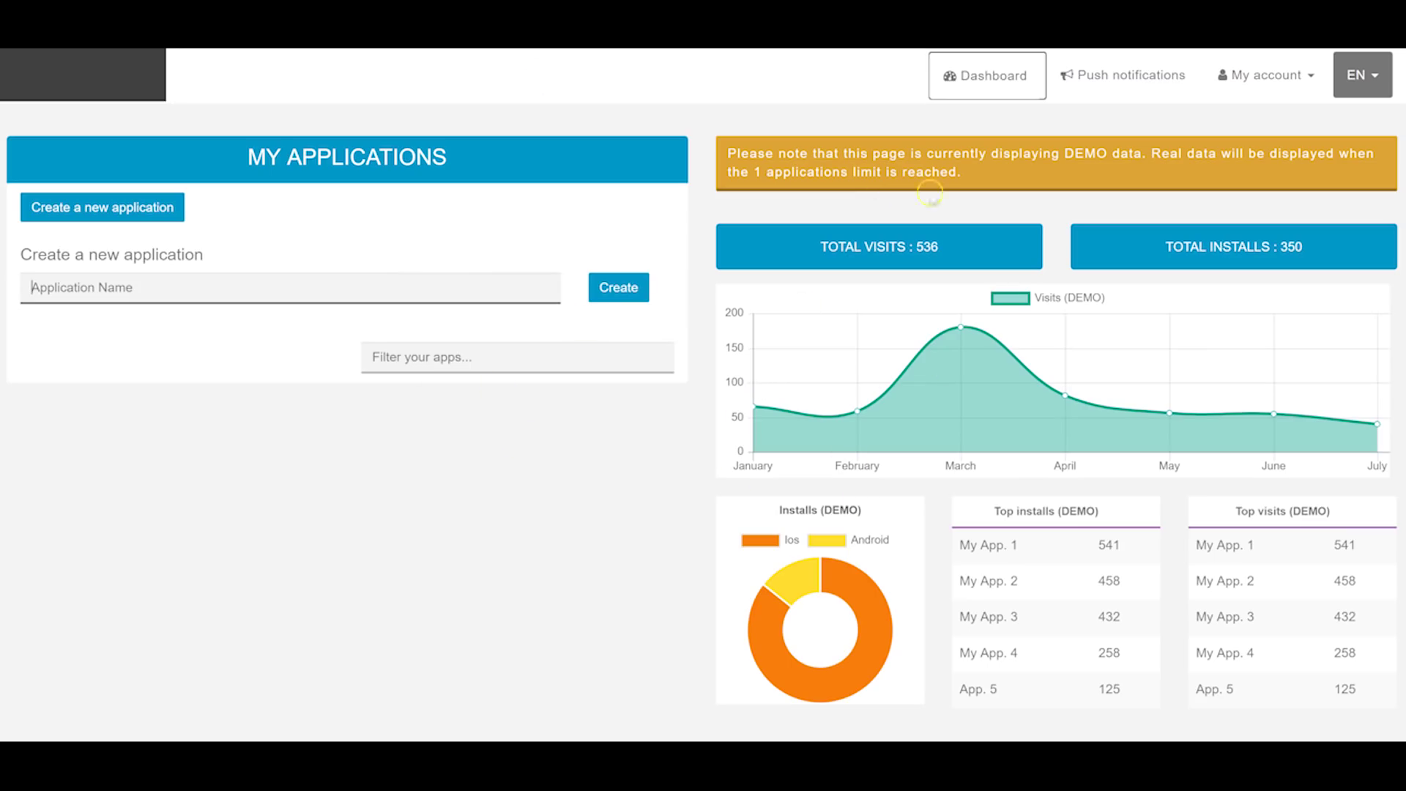
Step: Create a new application named 'testtest', lengthening the too-short name 'test'
left_click(120, 208)
left_click(119, 208)
left_click(191, 295)
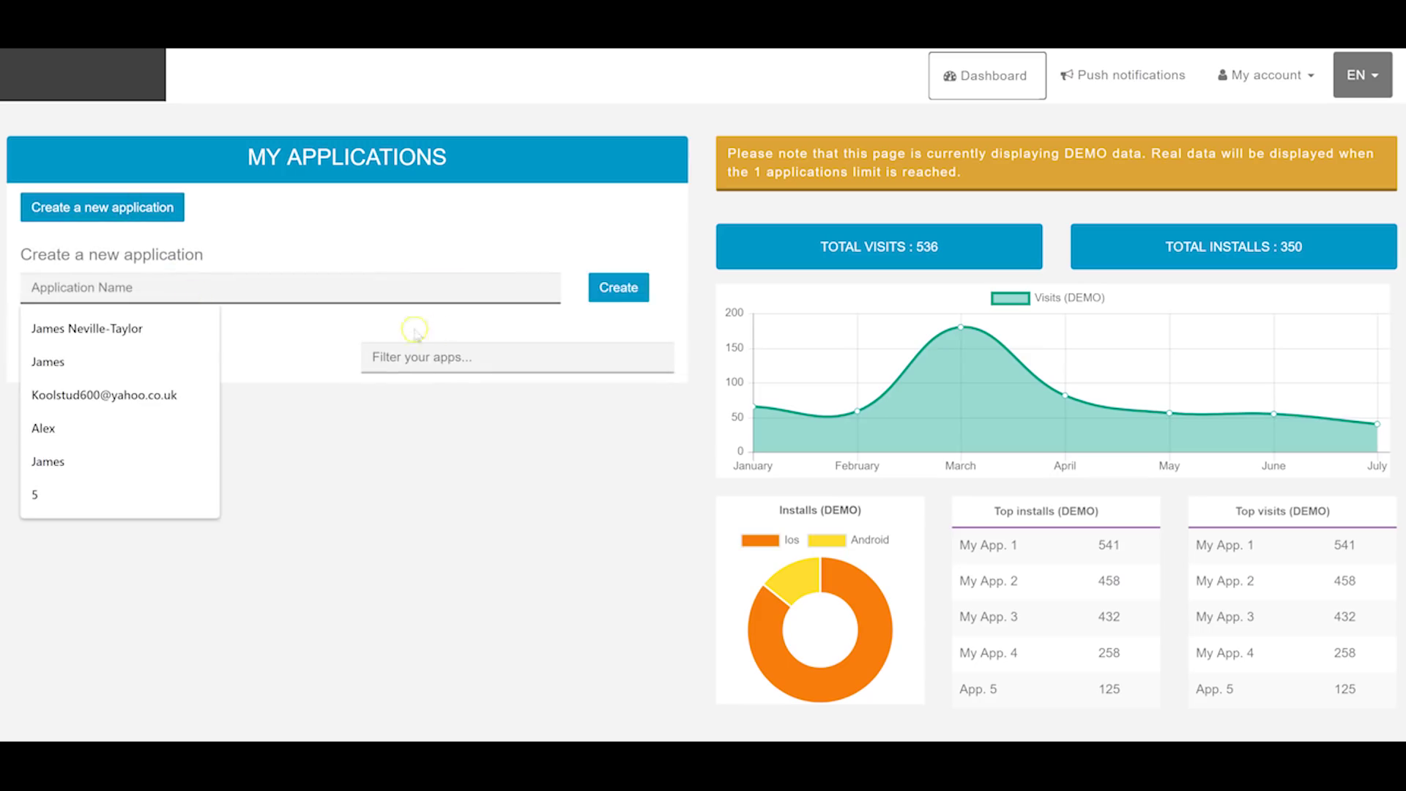
type("test")
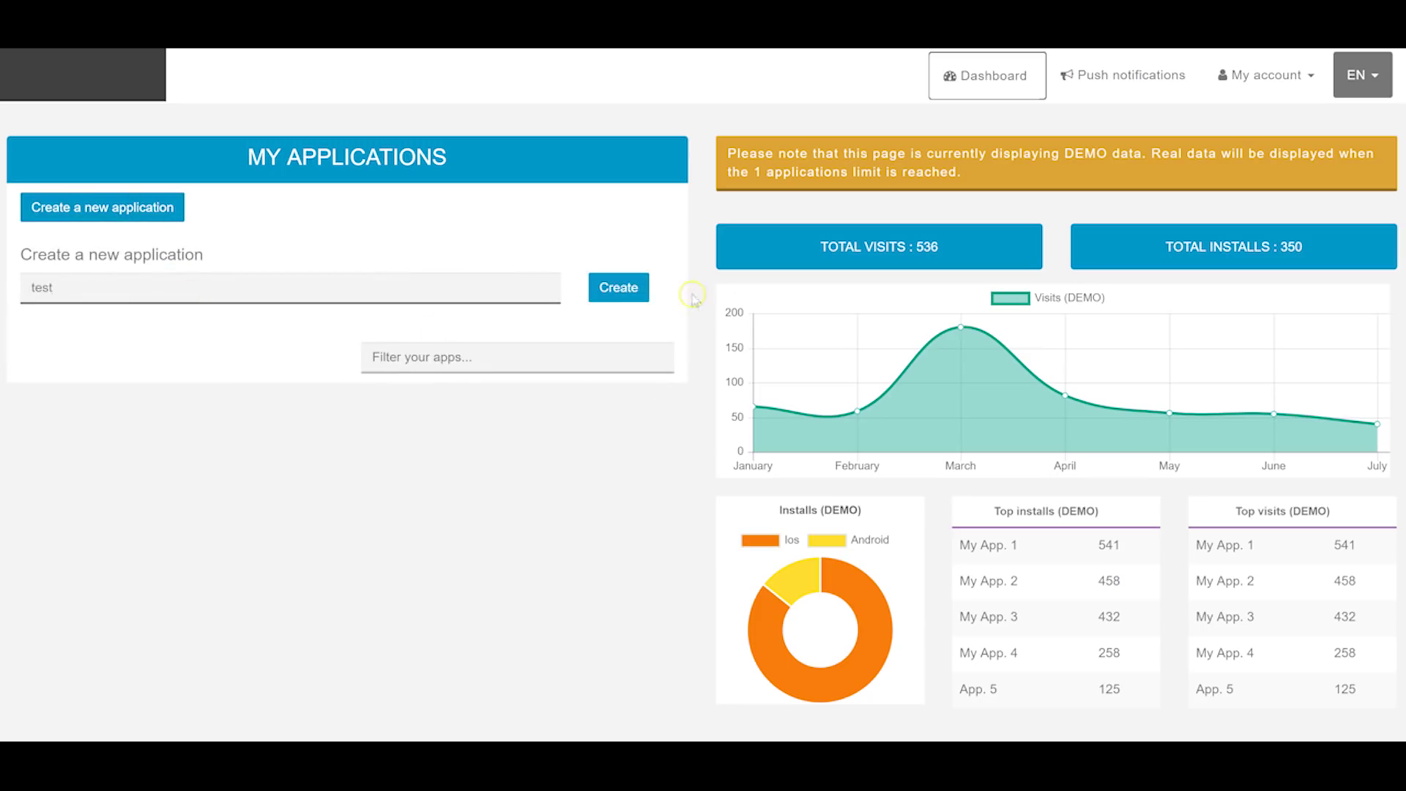
left_click(619, 287)
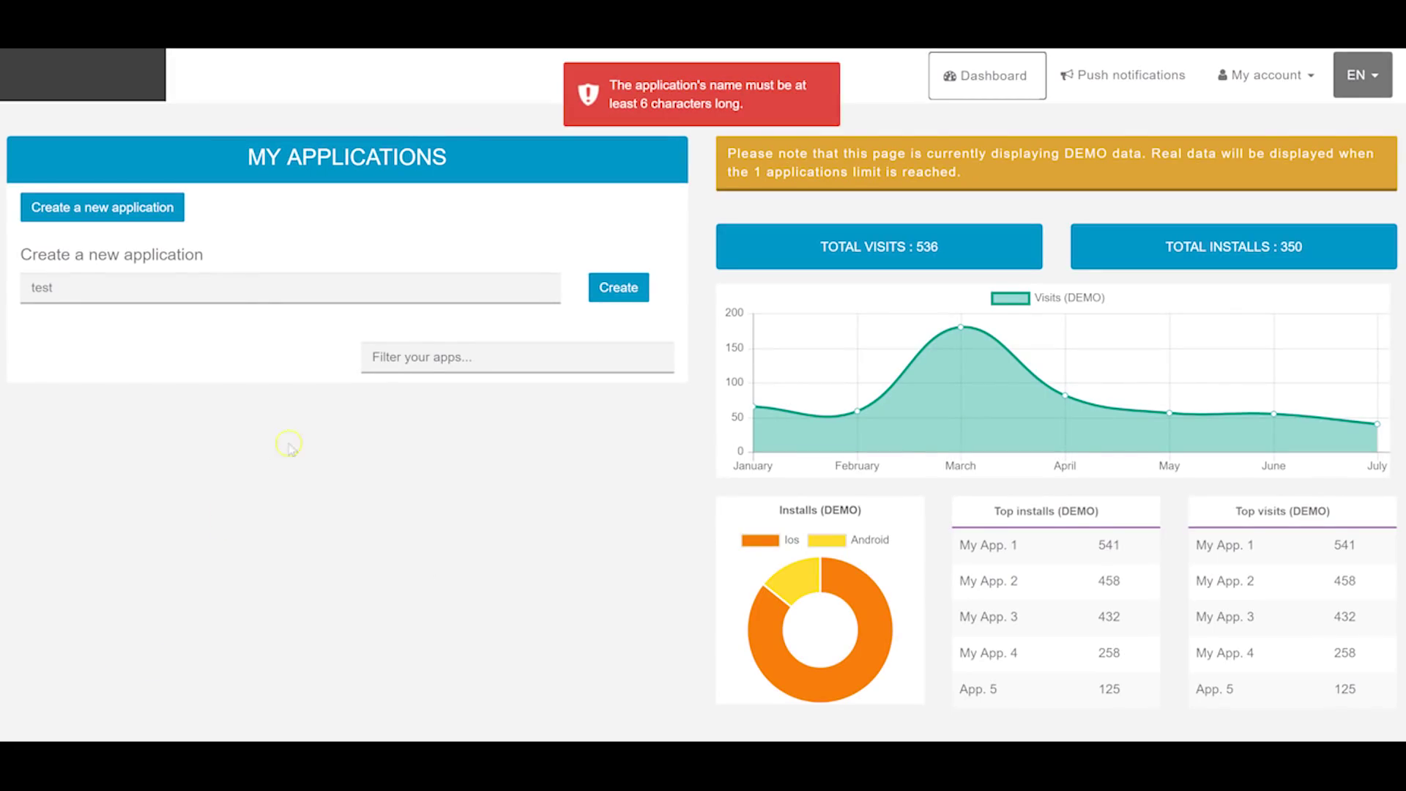
left_click(76, 294)
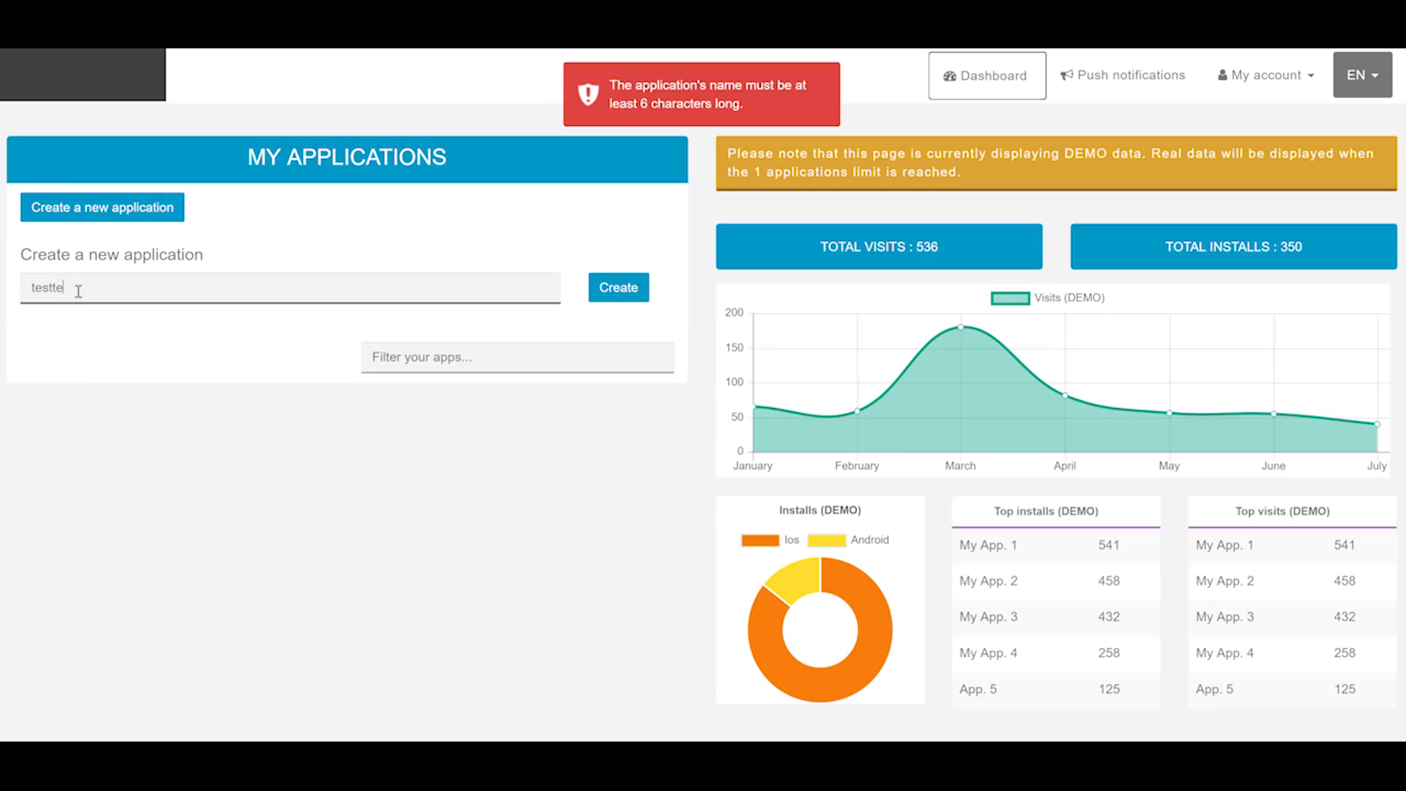
left_click(615, 290)
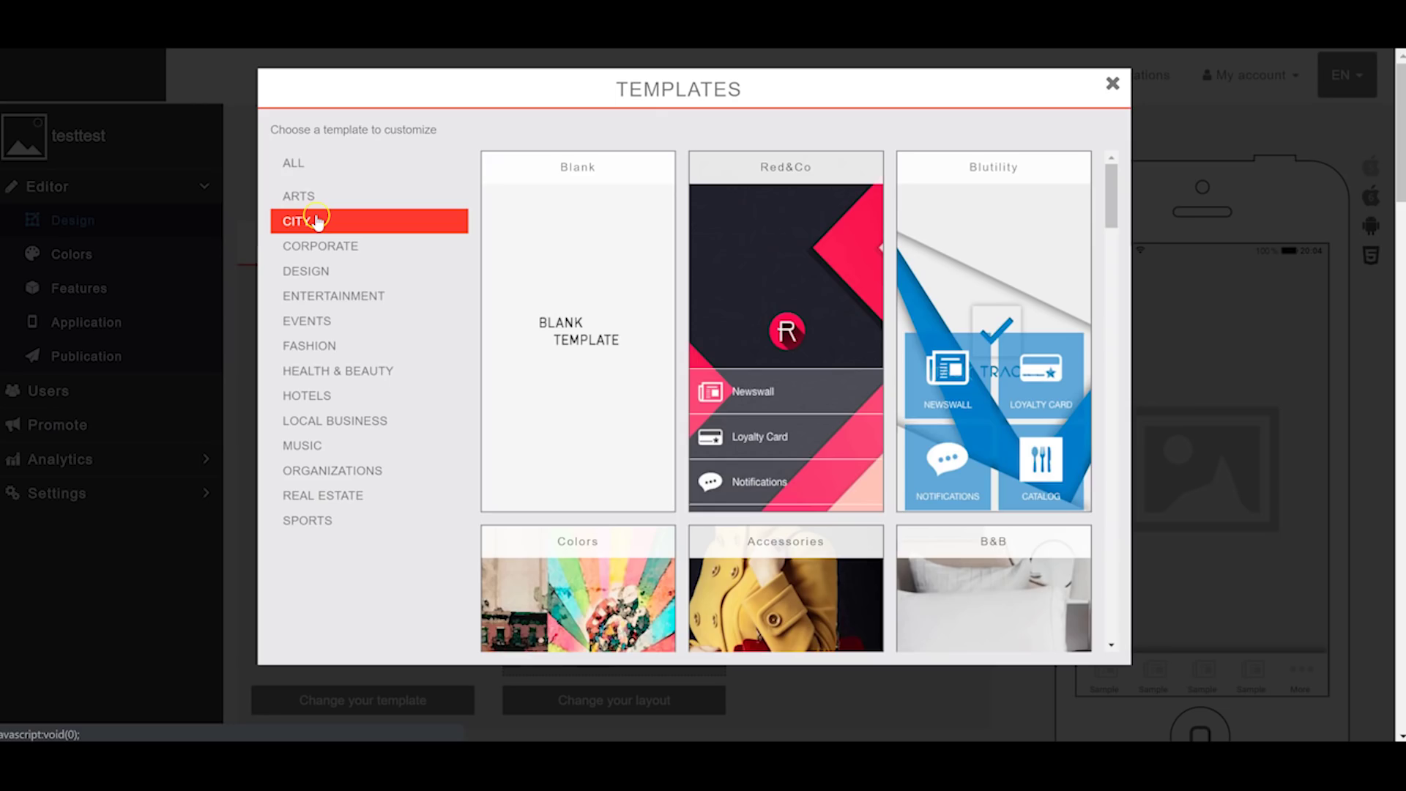
Step: Apply the Task Tracker template, confirm replacing colours and background, and allow file storage
scroll(843, 350, "up", 4)
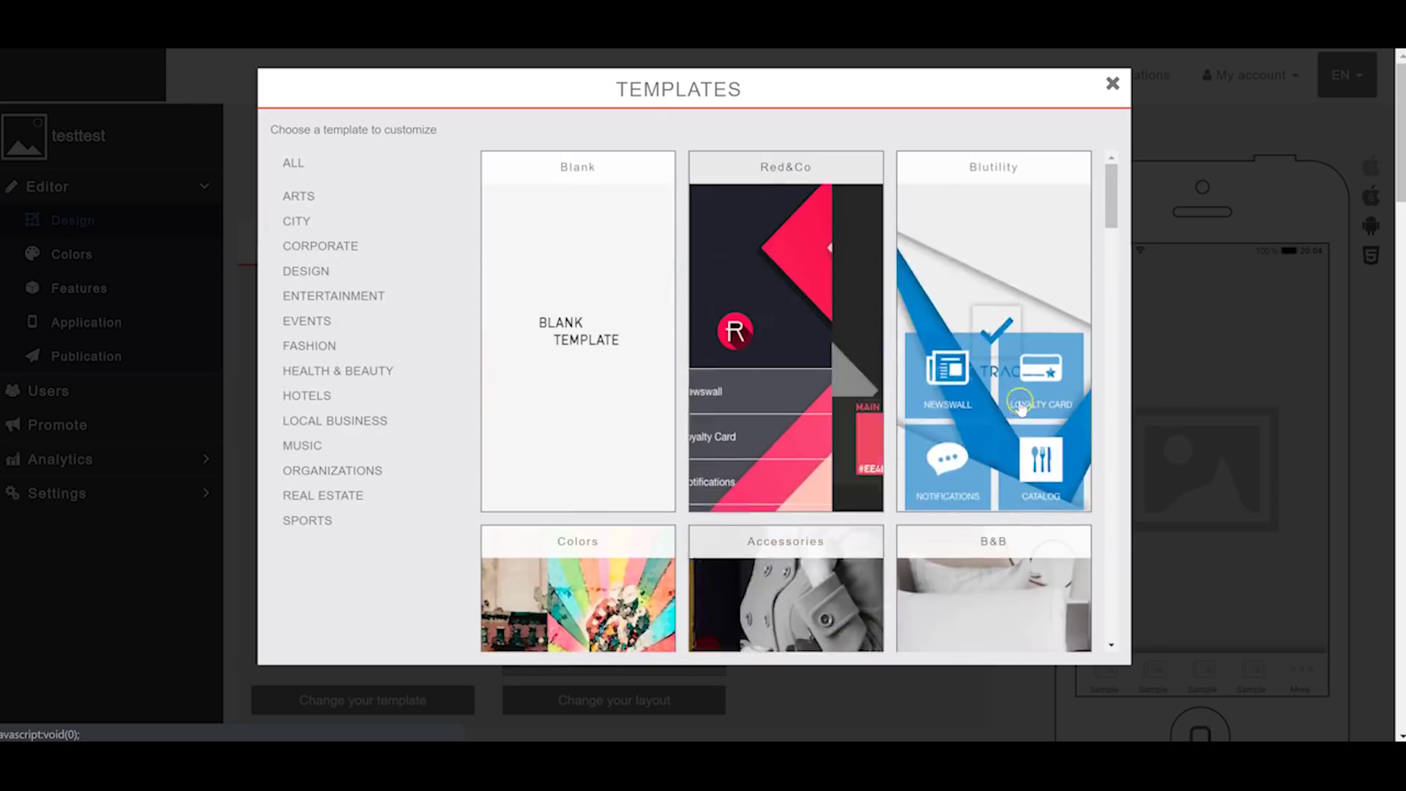
left_click(813, 187)
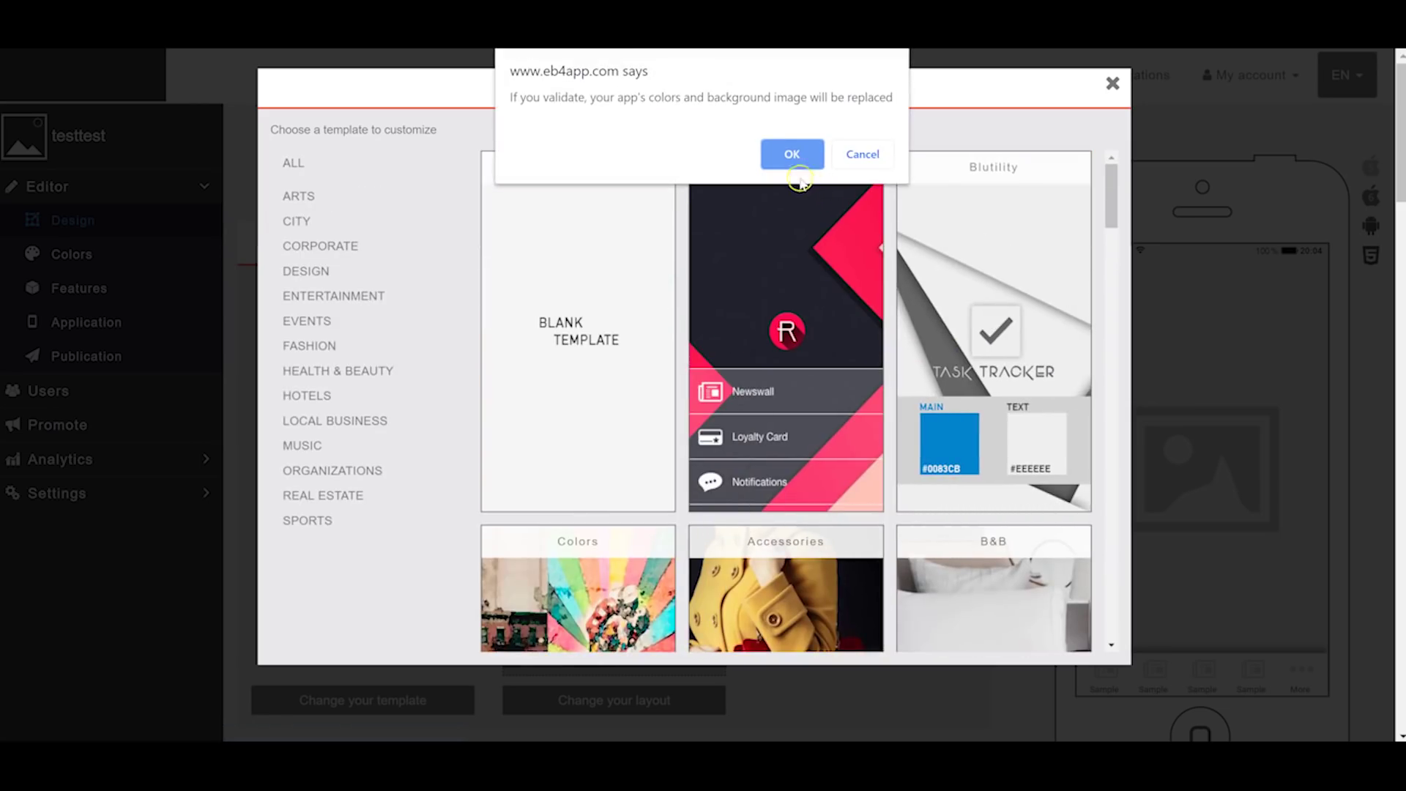
left_click(793, 153)
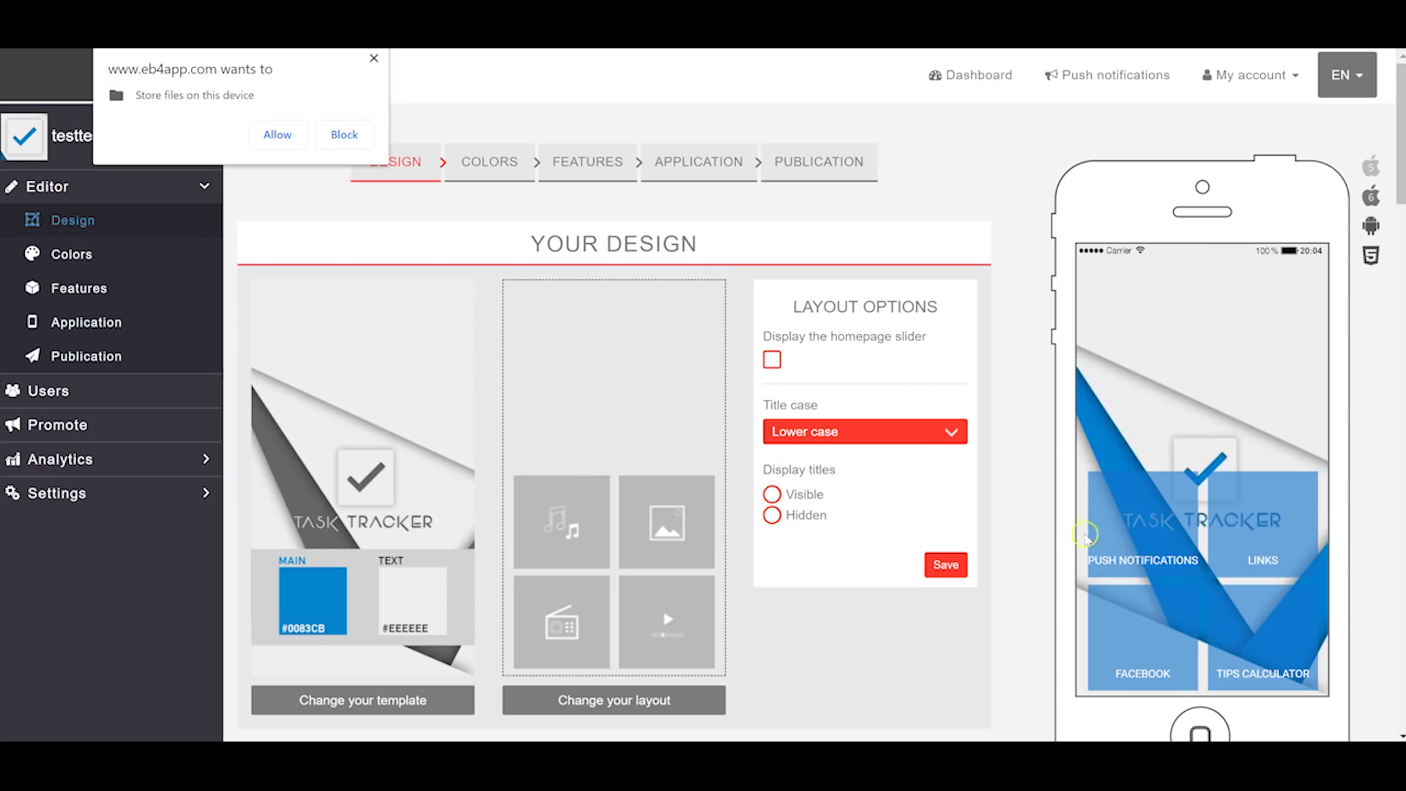
scroll(1198, 441, "down", 3)
scroll(799, 340, "up", 1)
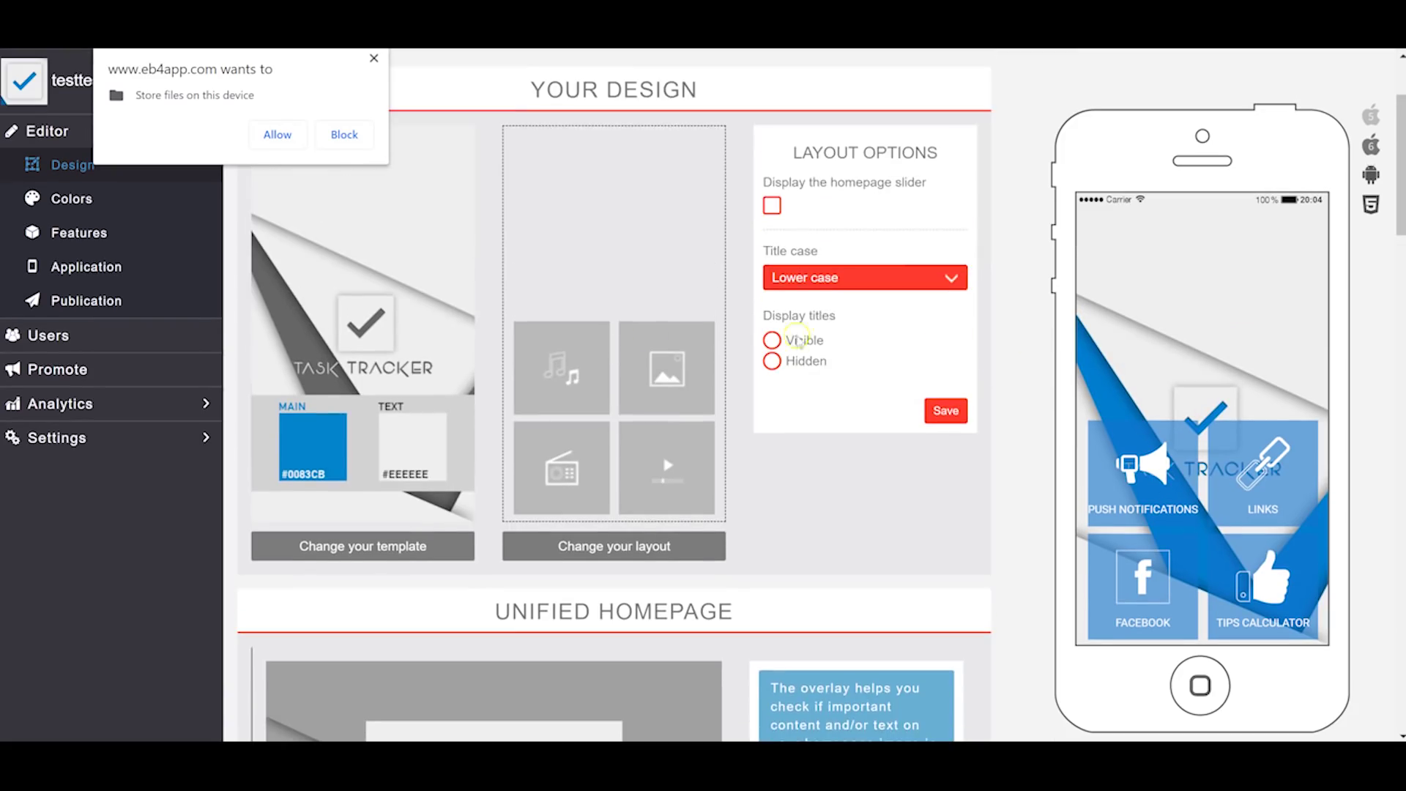
scroll(587, 325, "down", 7)
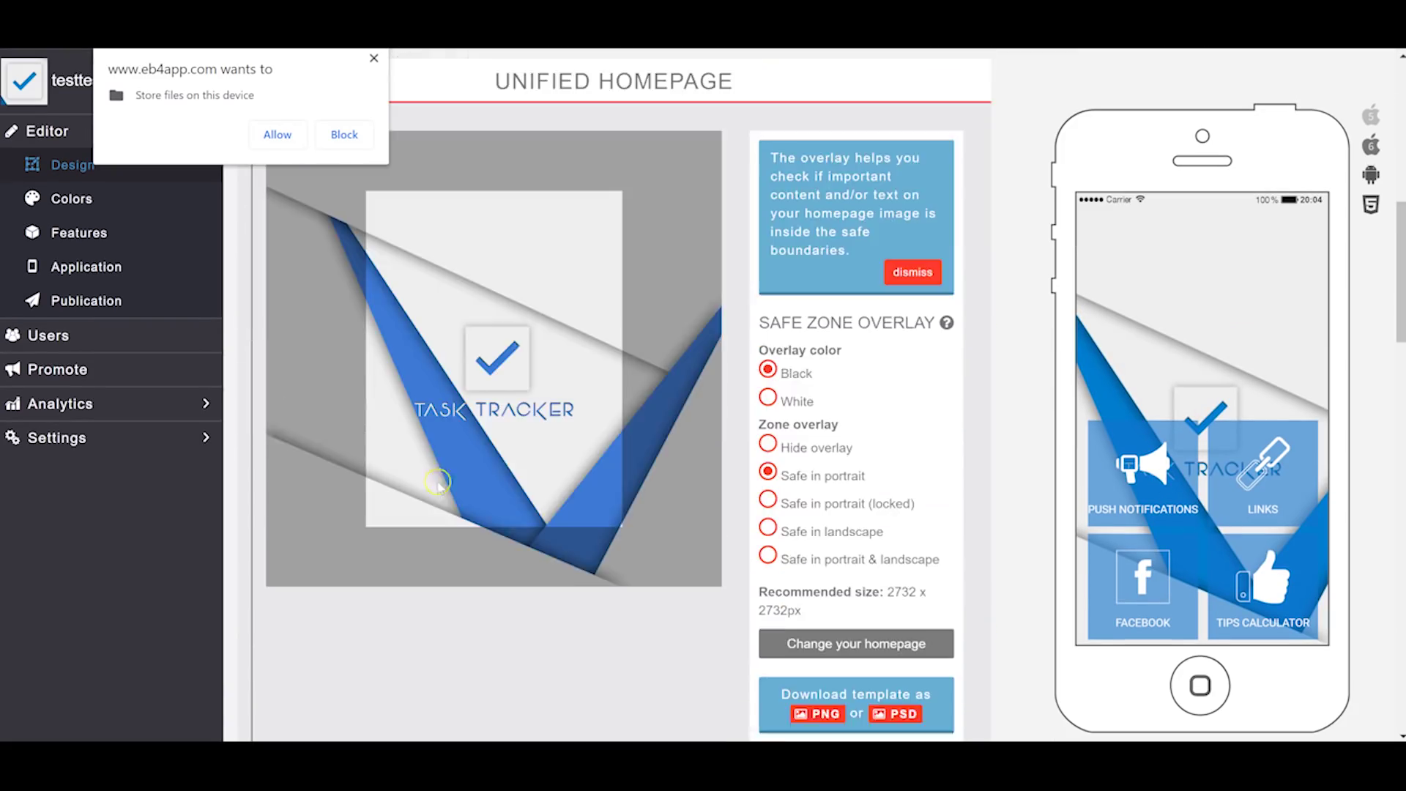
scroll(480, 386, "down", 15)
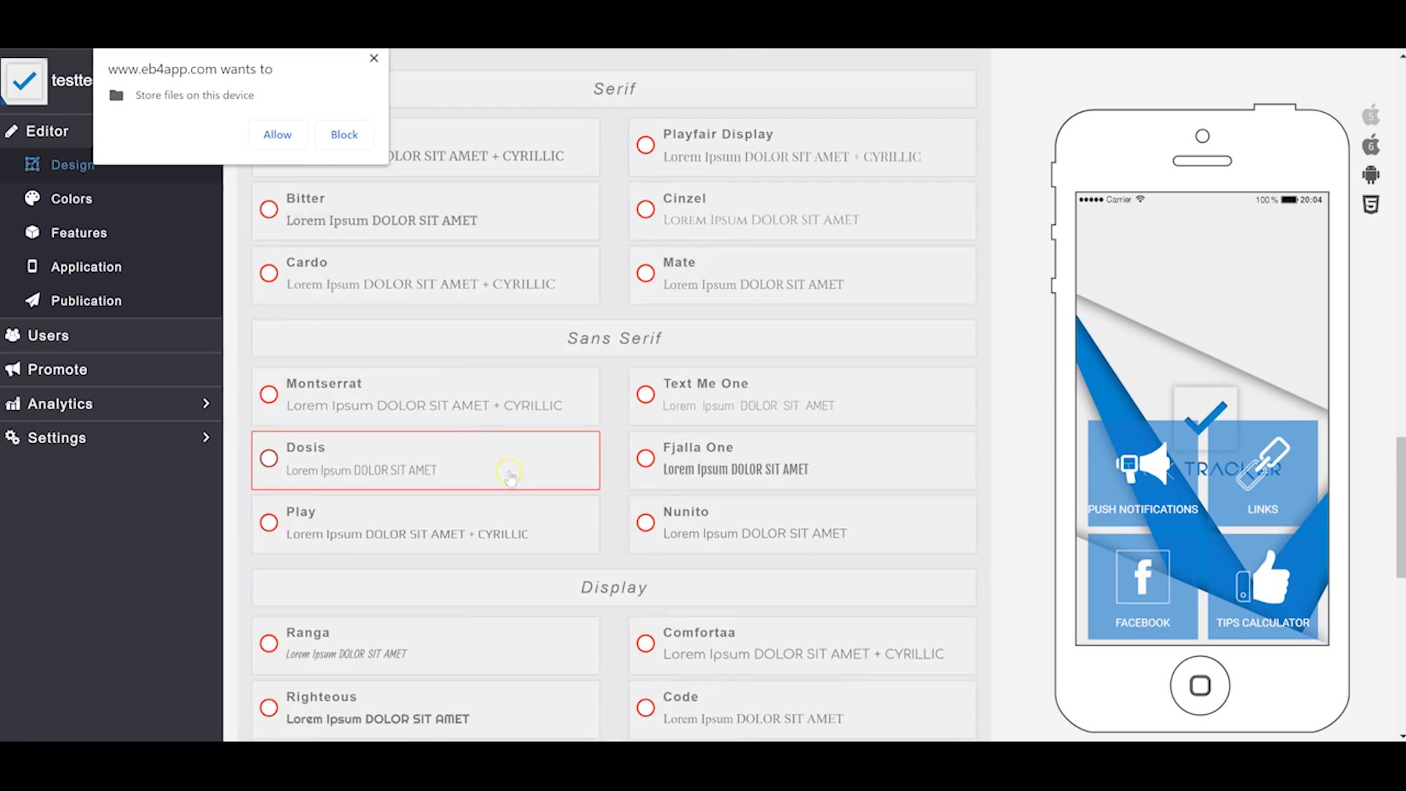
scroll(465, 471, "up", 20)
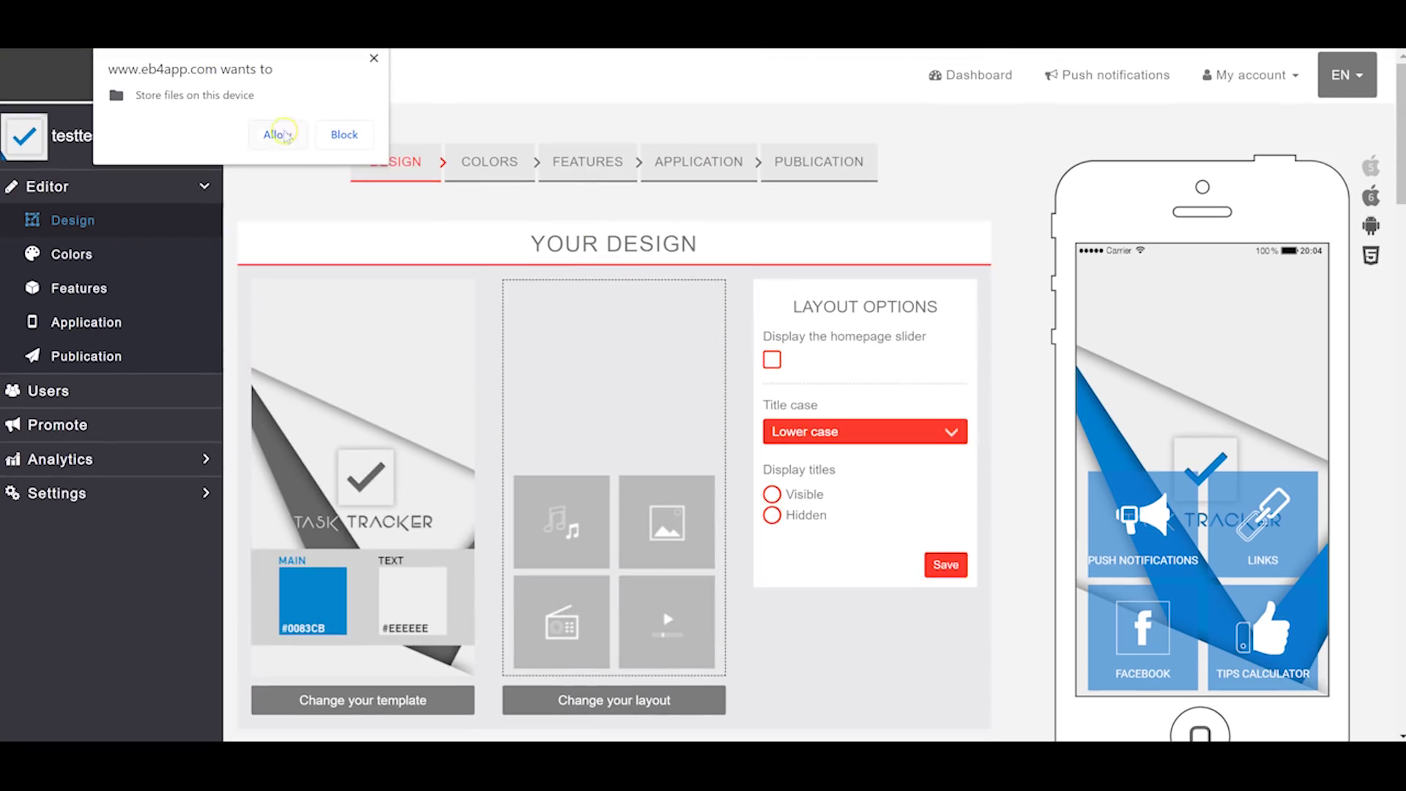
left_click(275, 135)
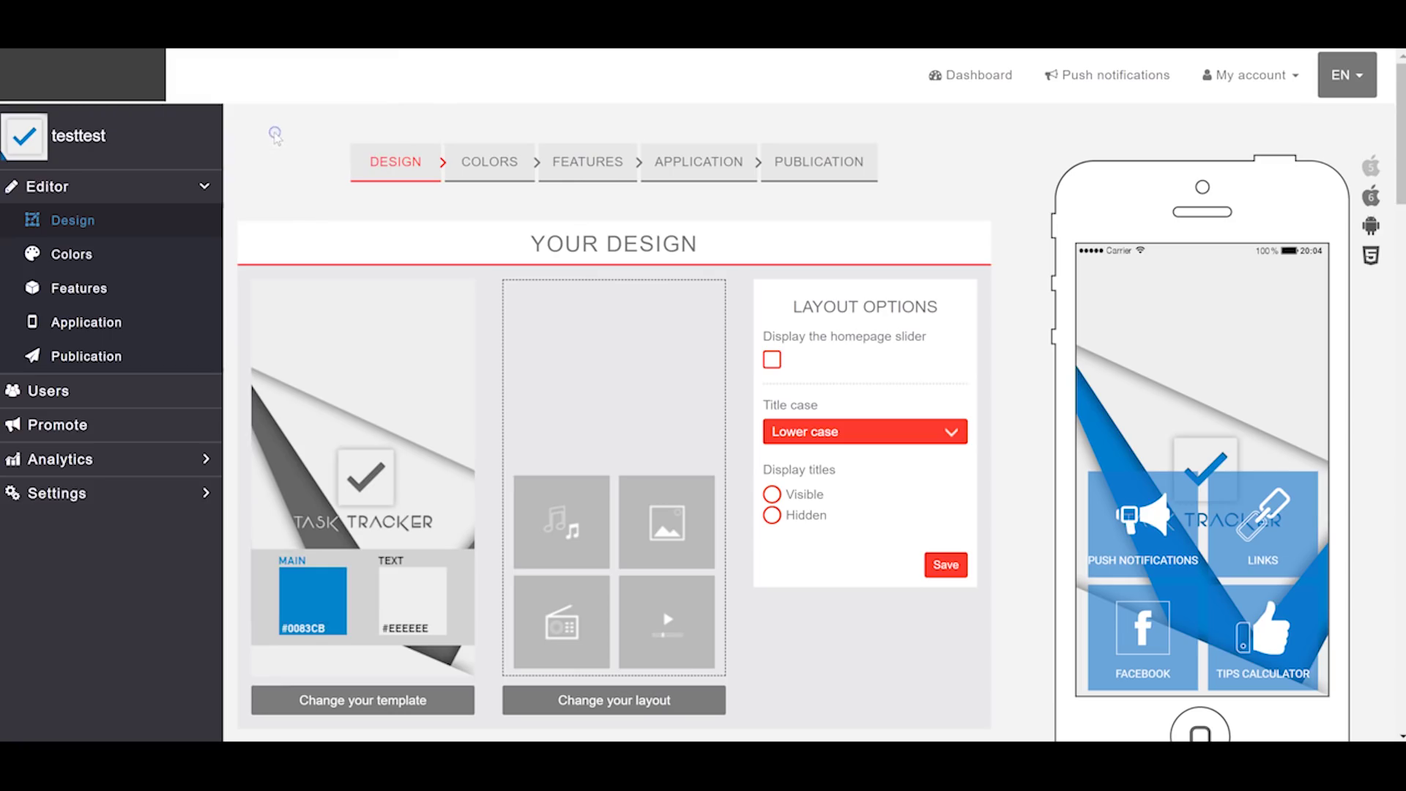
left_click(486, 162)
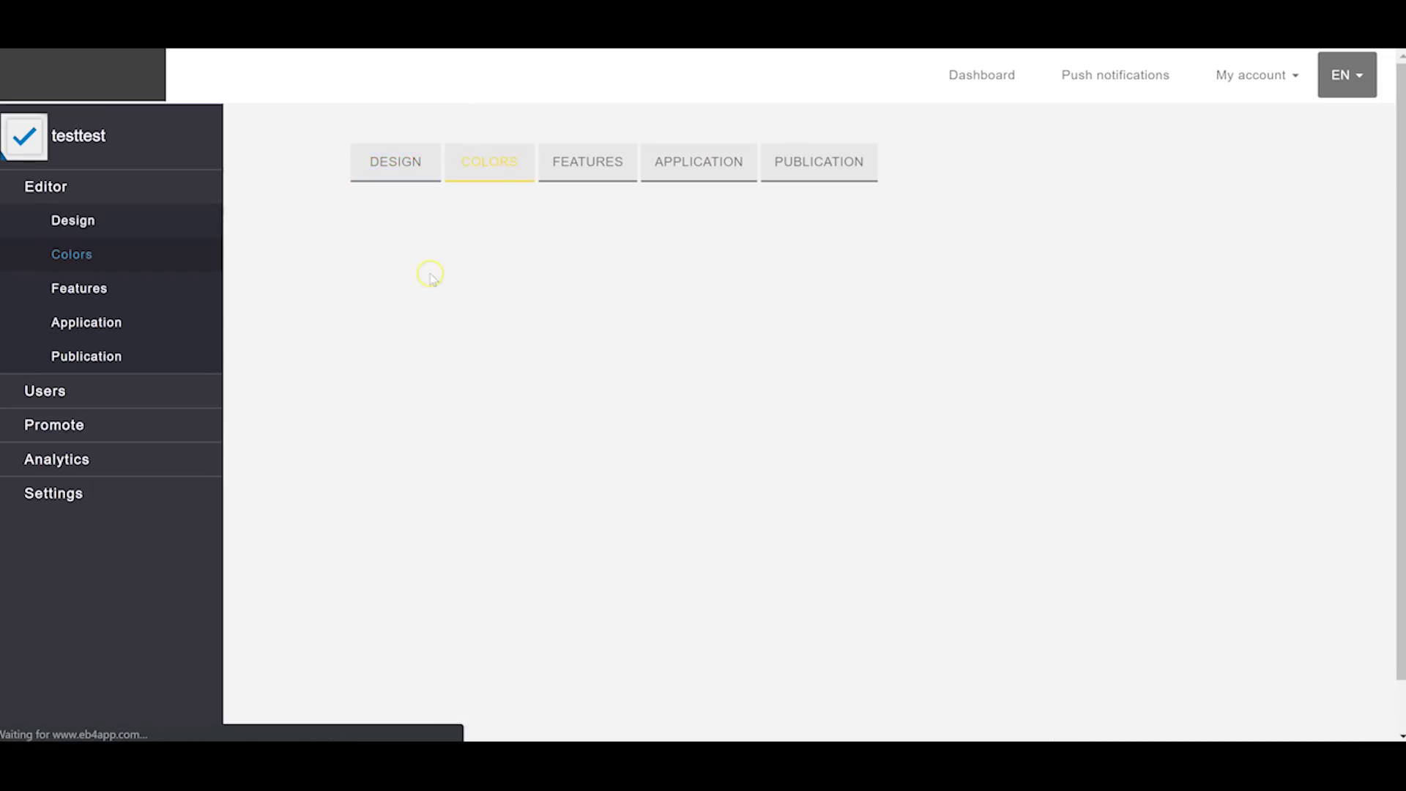
Step: Review the testtest app's header, homepage, list, card and button colour panels
scroll(559, 382, "down", 20)
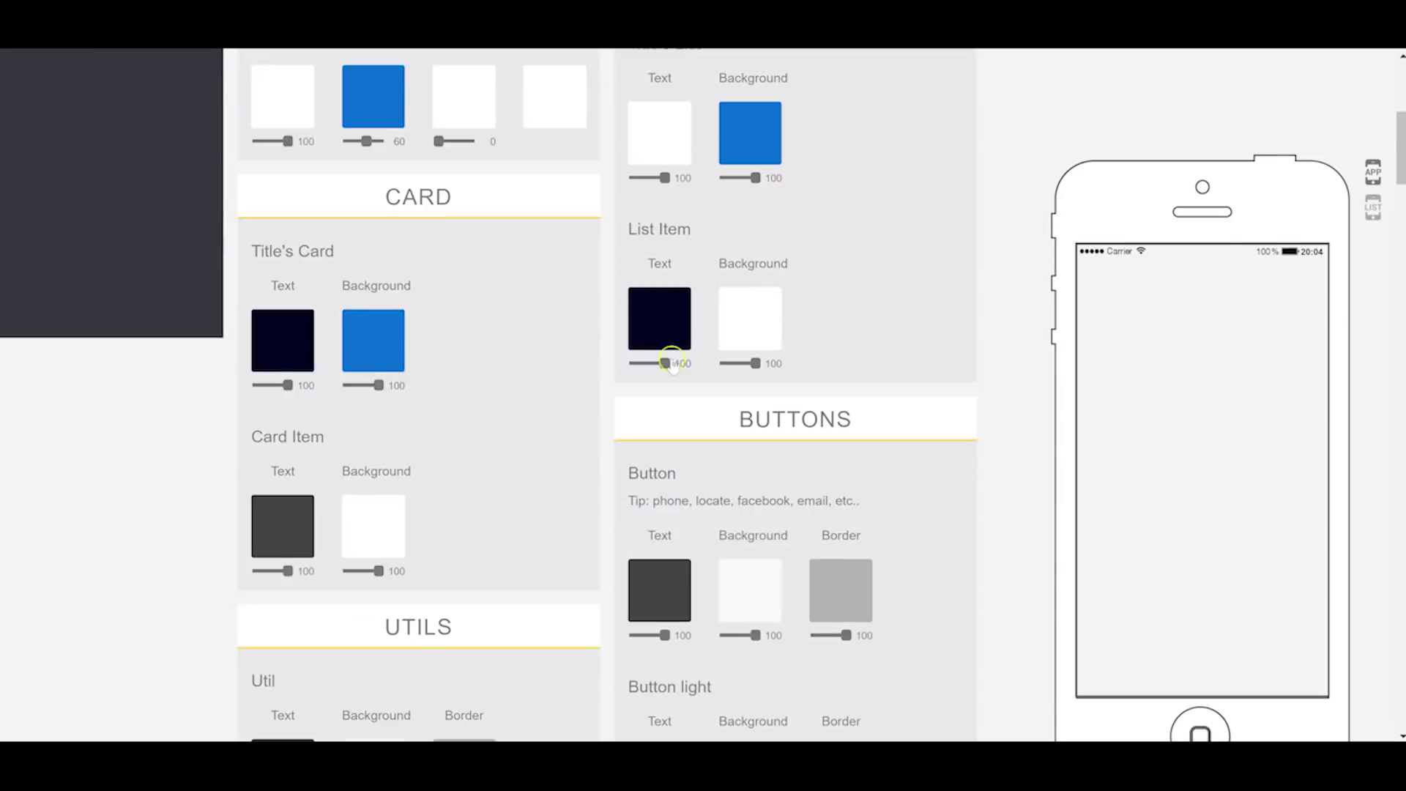
scroll(723, 416, "up", 20)
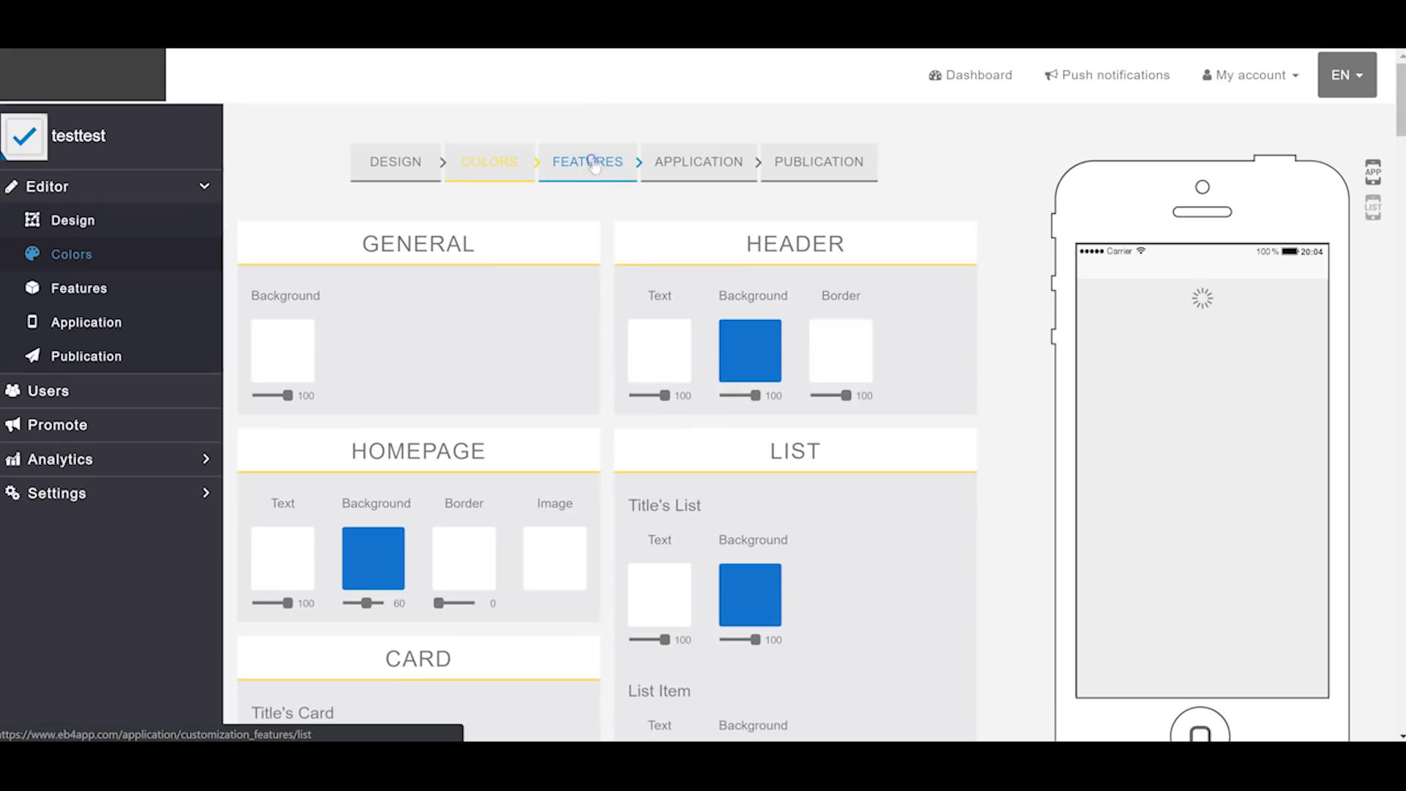
left_click(636, 152)
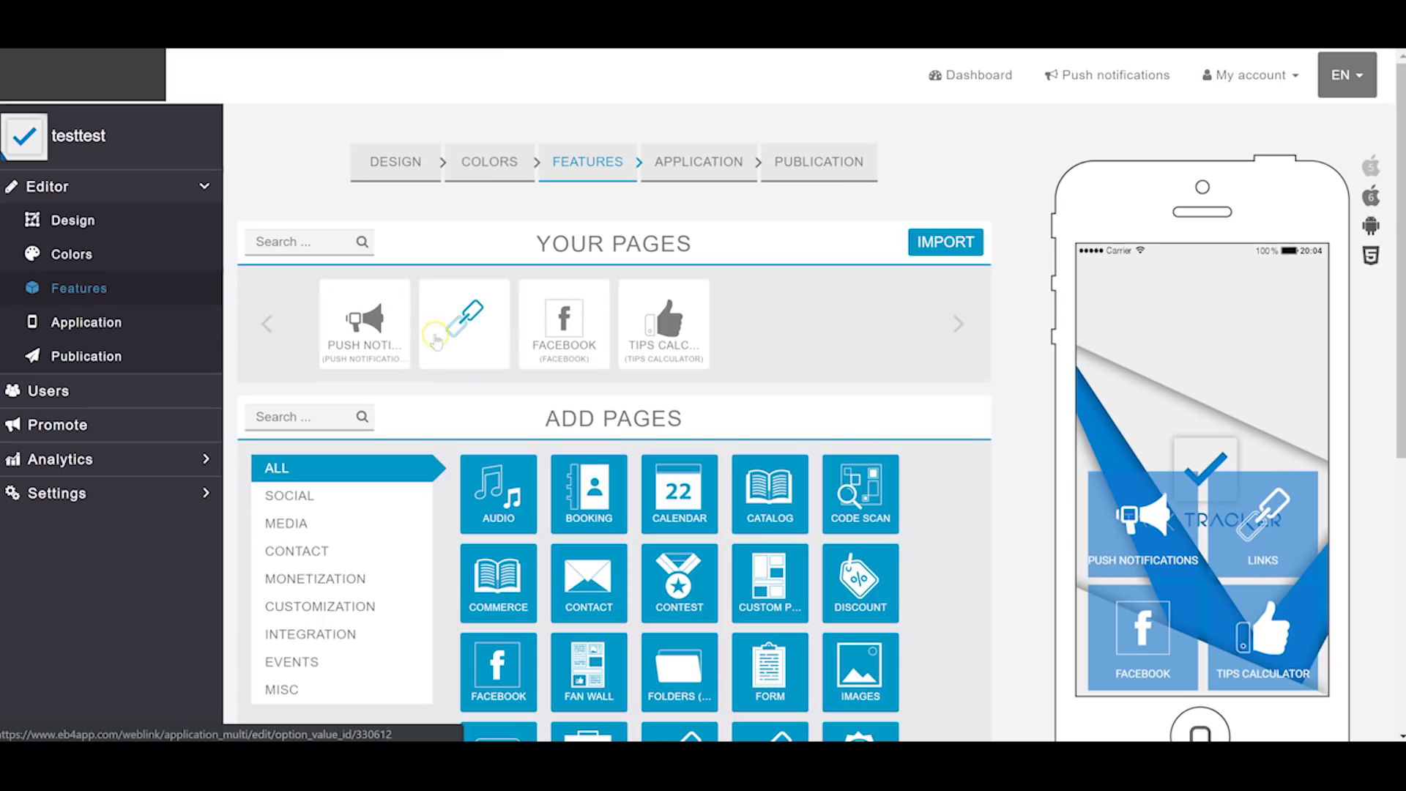
Step: Scroll through the testtest app's four pages and the ADD PAGES tile grid
scroll(597, 380, "down", 2)
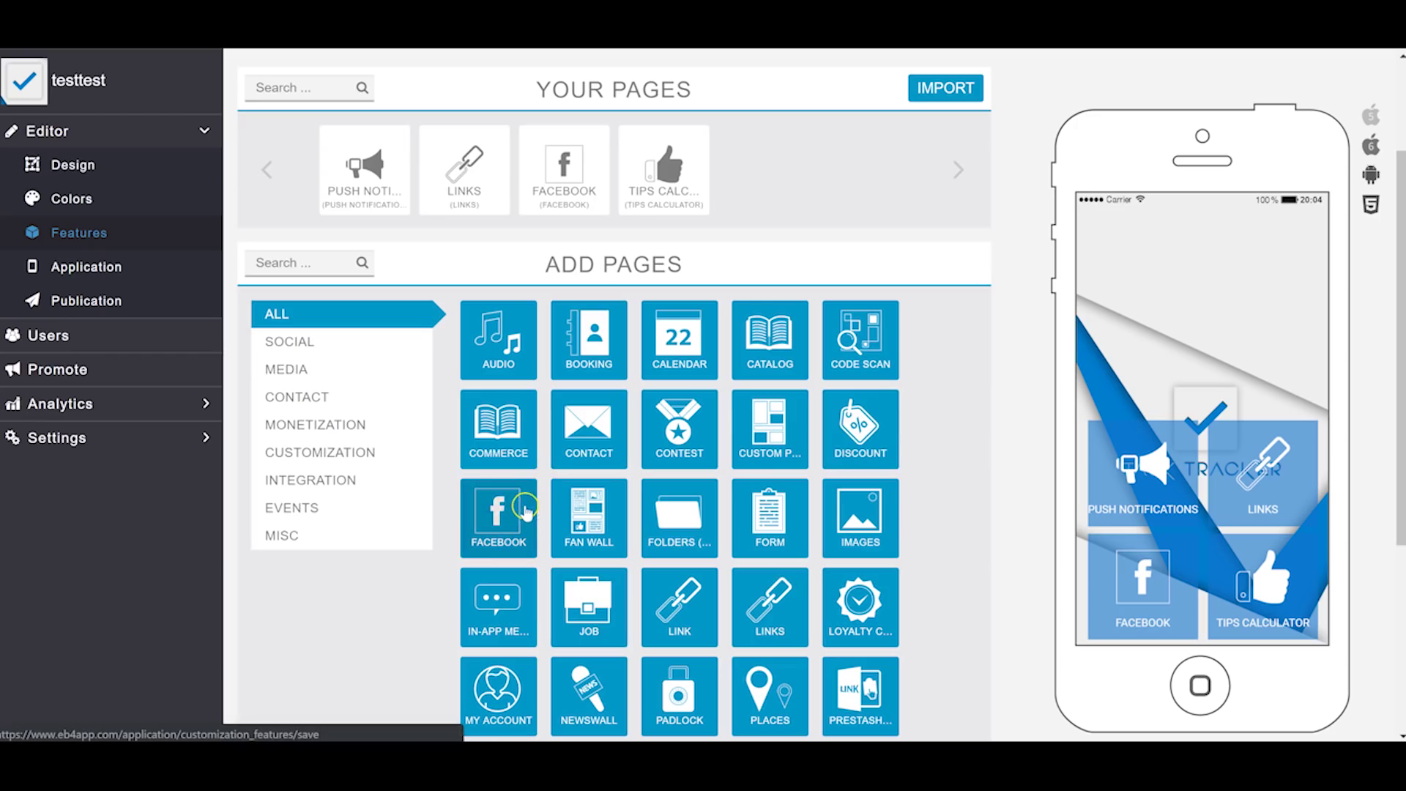
scroll(524, 511, "down", 2)
scroll(644, 417, "down", 2)
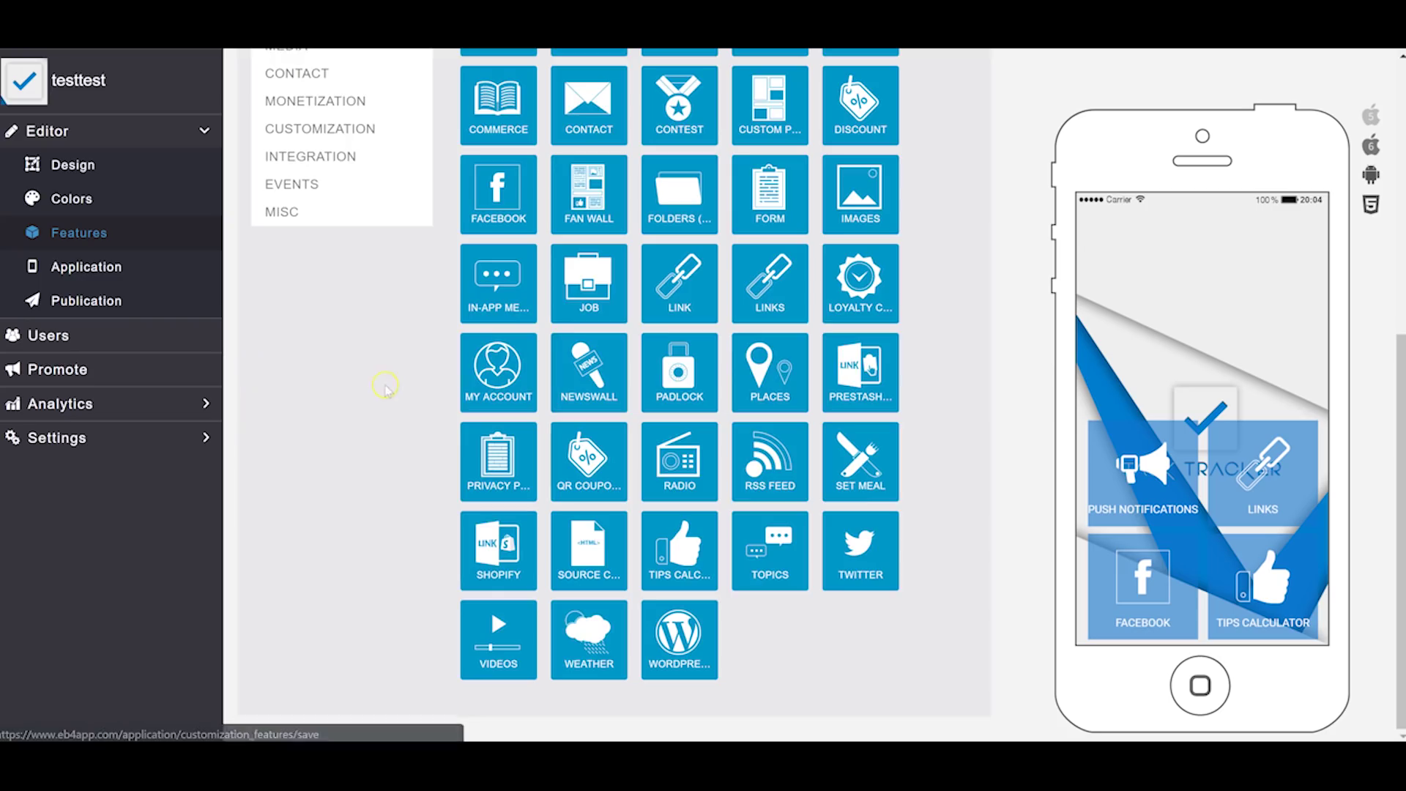
scroll(385, 377, "up", 7)
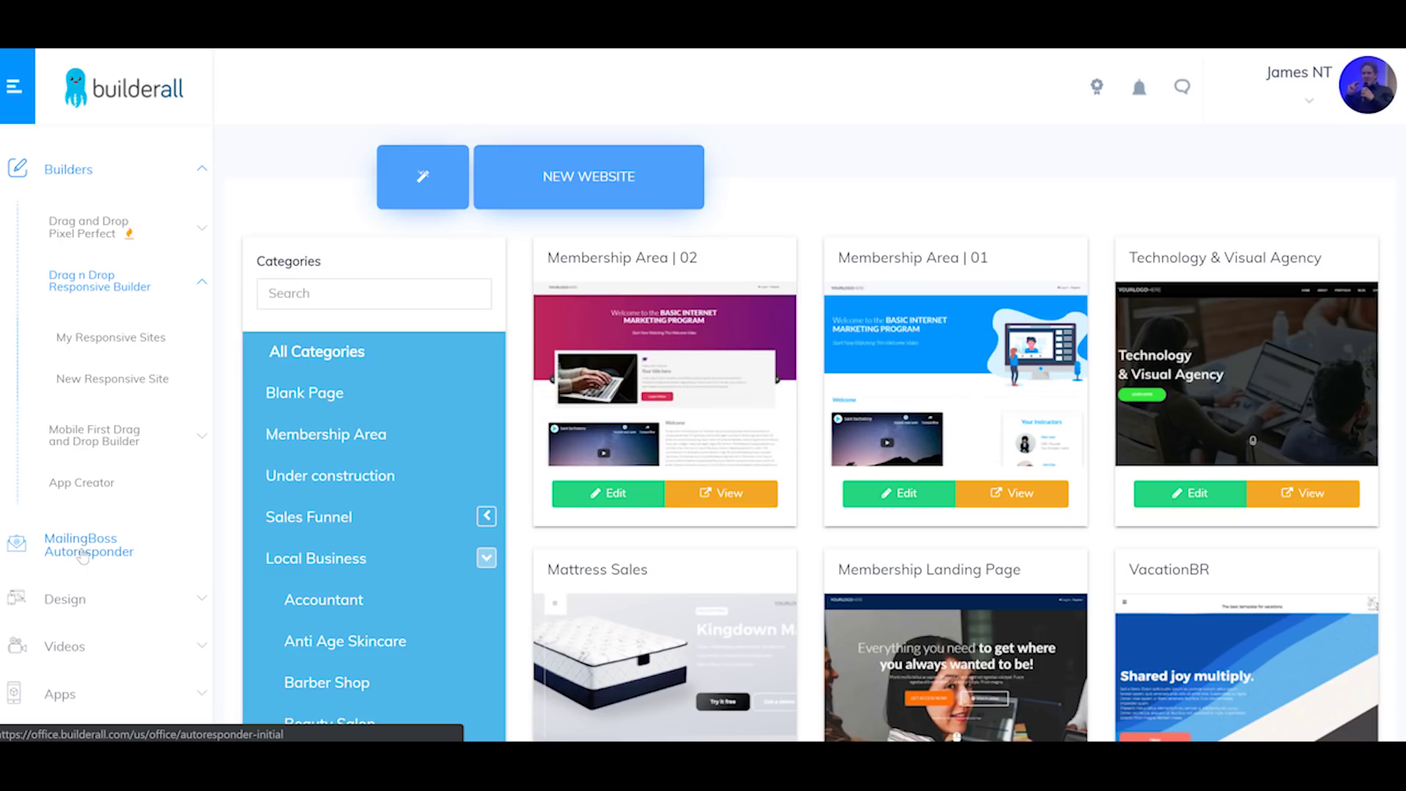
Step: Open MailingBoss Autoresponder from the sidebar and enter the MailingBoss dashboard
left_click(83, 553)
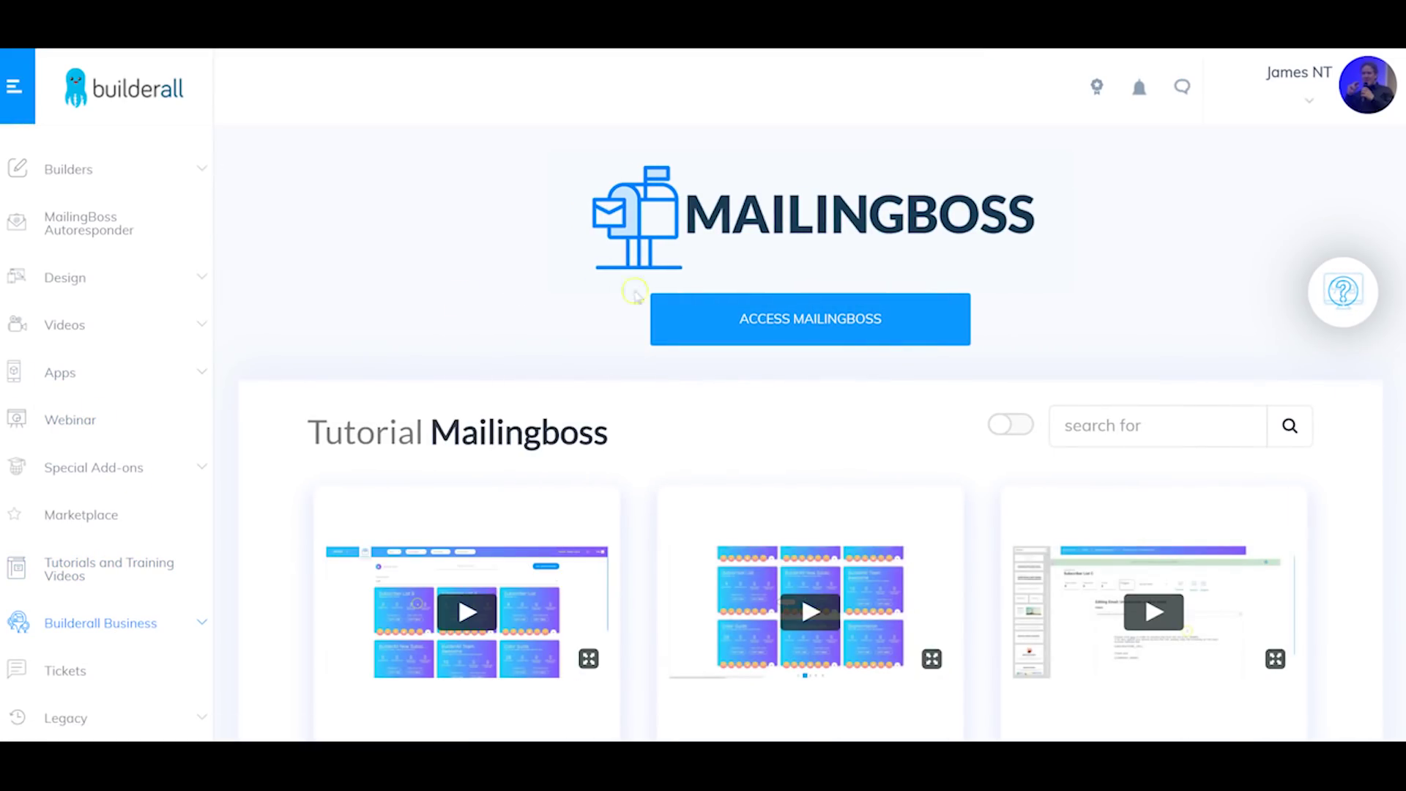
left_click(781, 319)
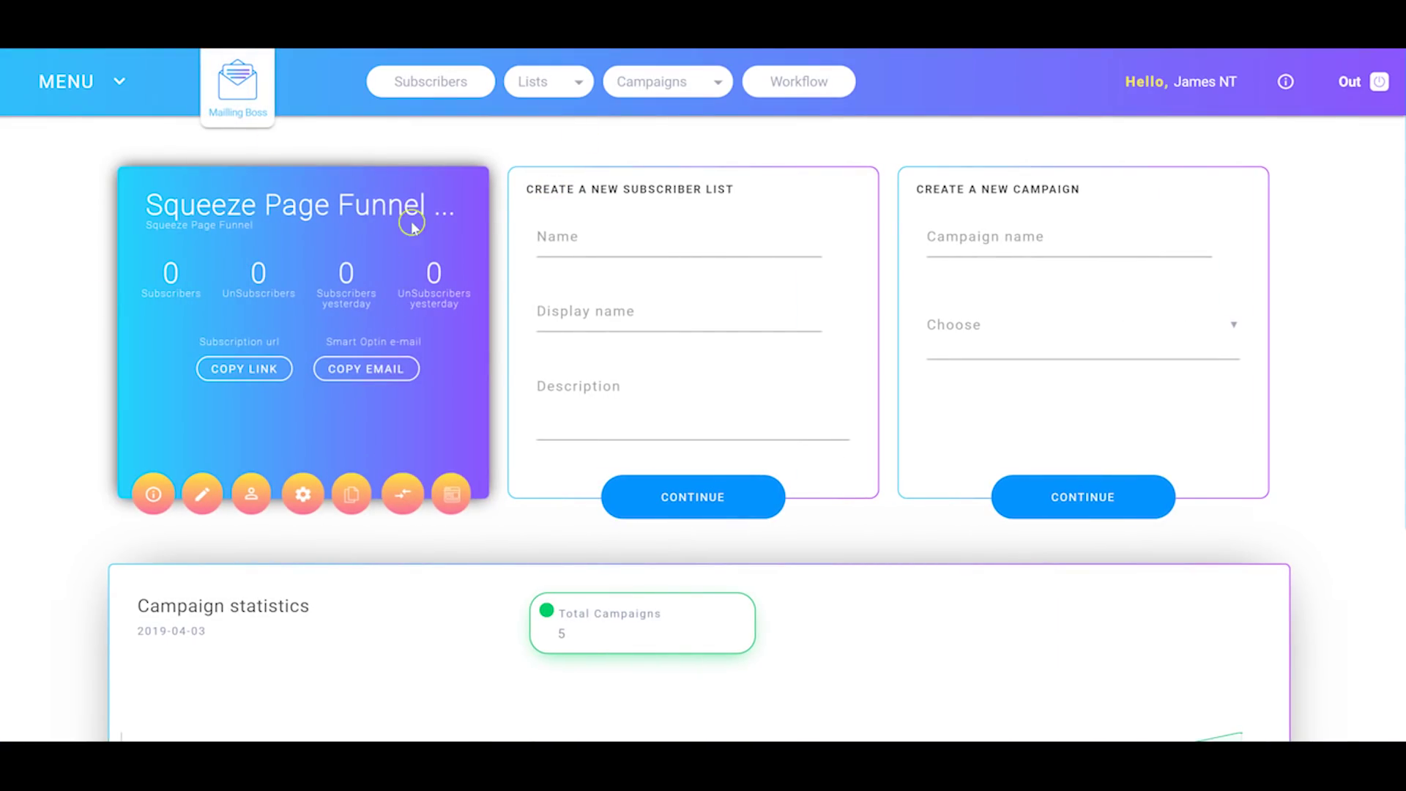
Step: Go to the Lists > Tools page through the navigation menu
left_click(120, 85)
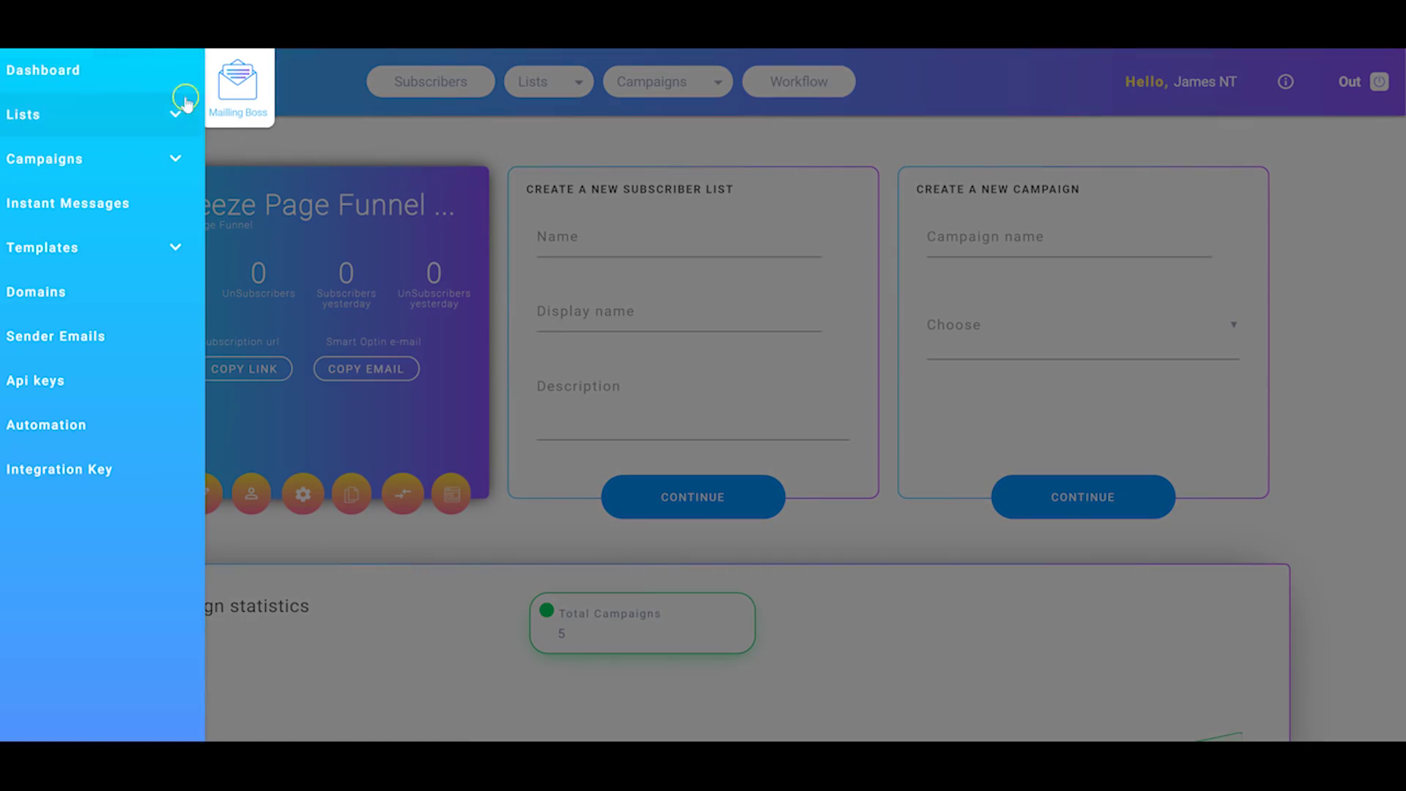
left_click(185, 101)
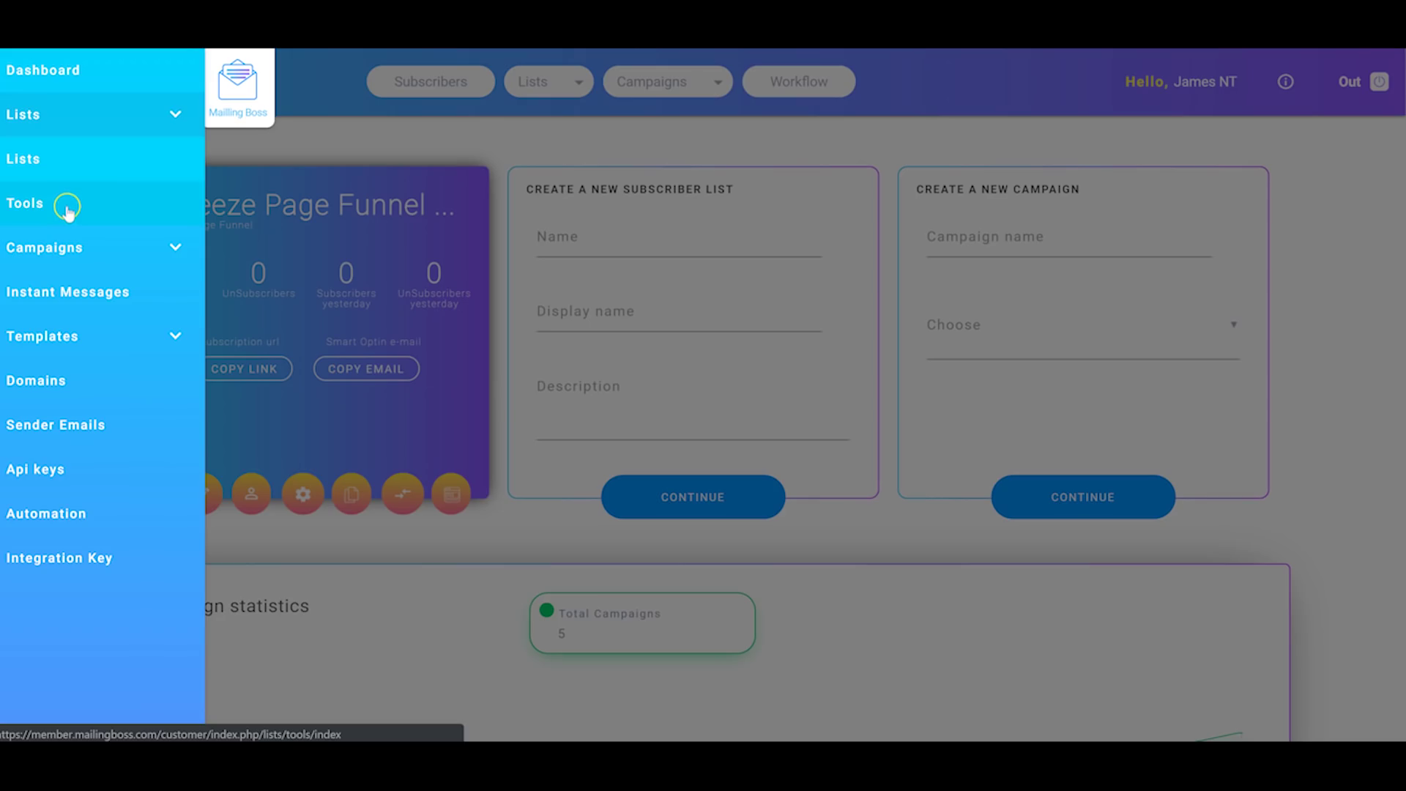
left_click(68, 210)
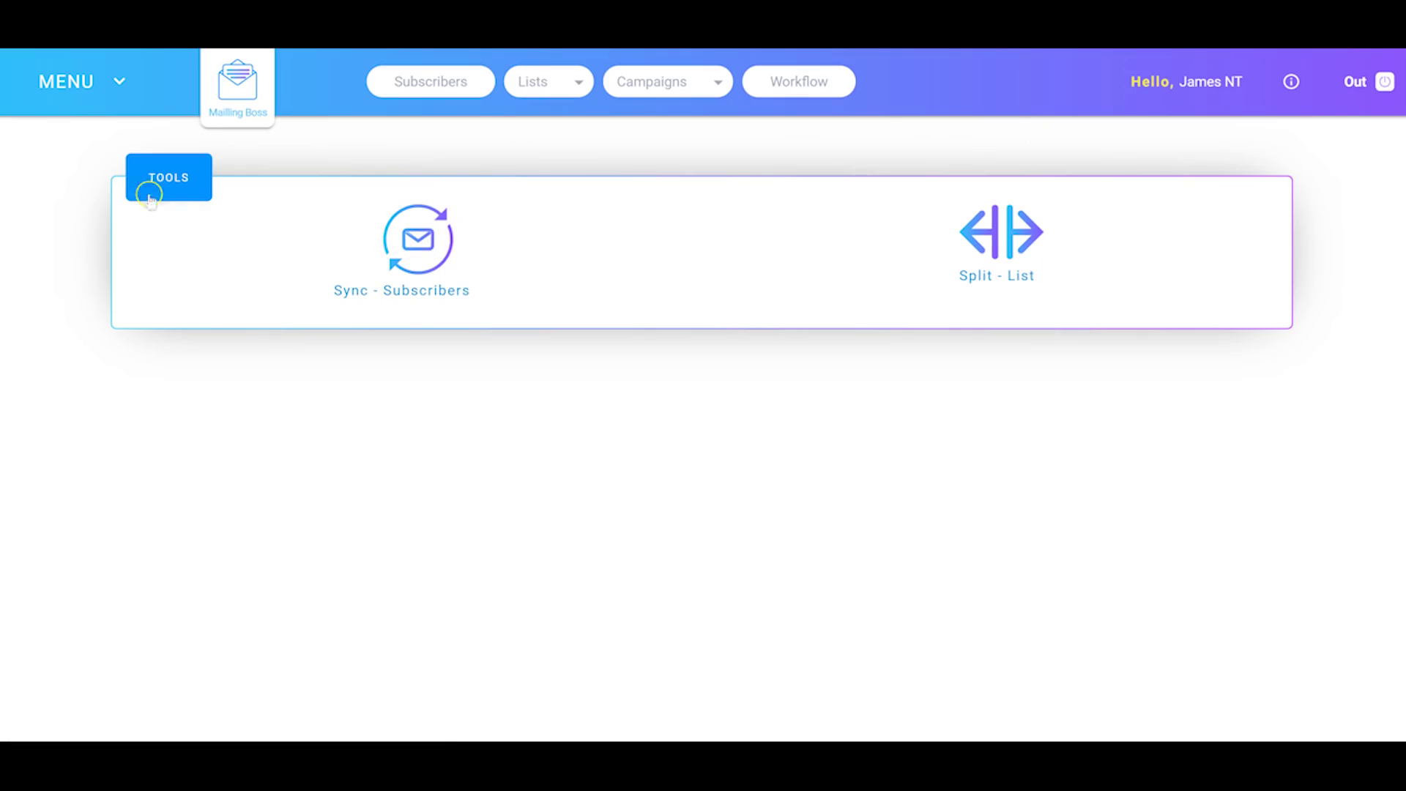
Step: Open Campaigns > Instant Messages (Beta), which has no messages yet
left_click(119, 89)
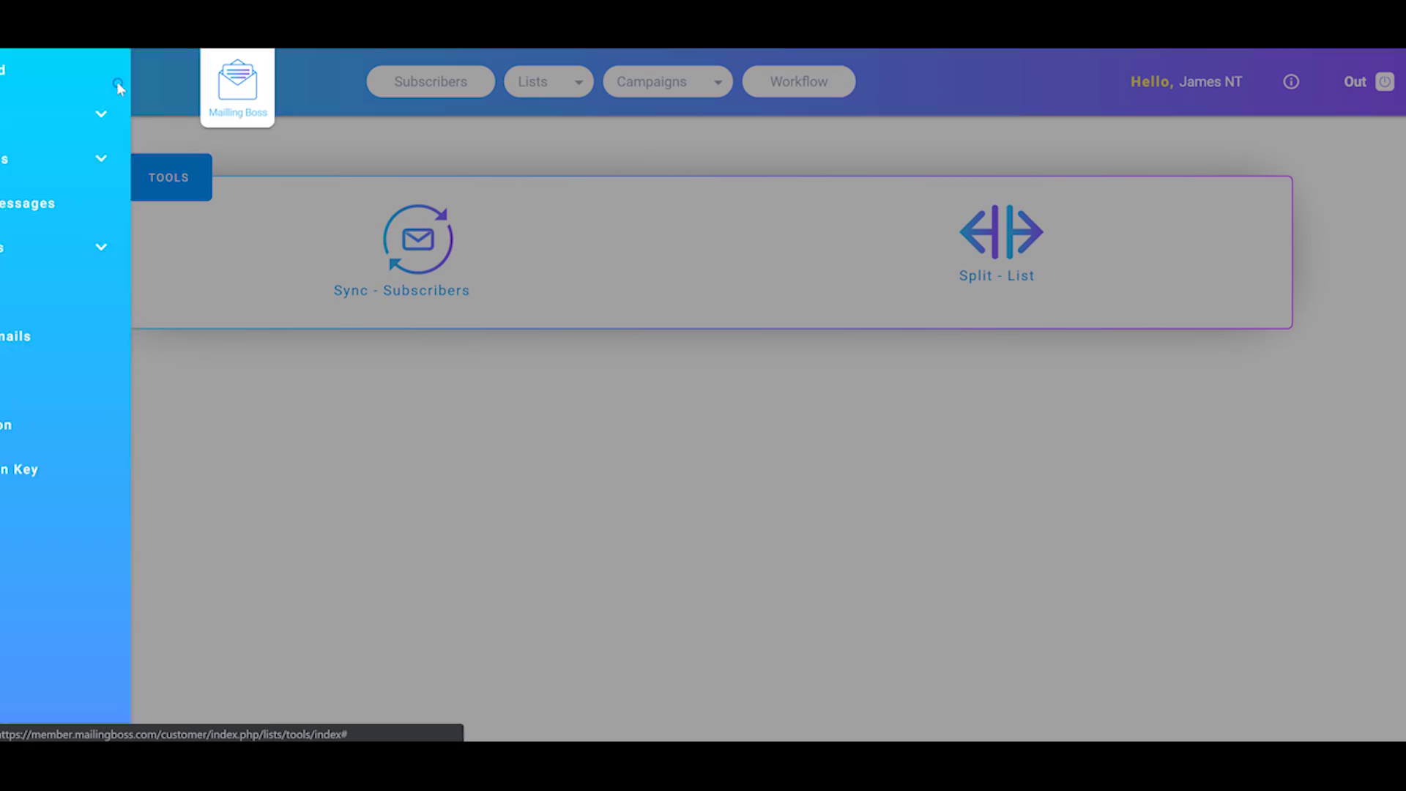
left_click(171, 156)
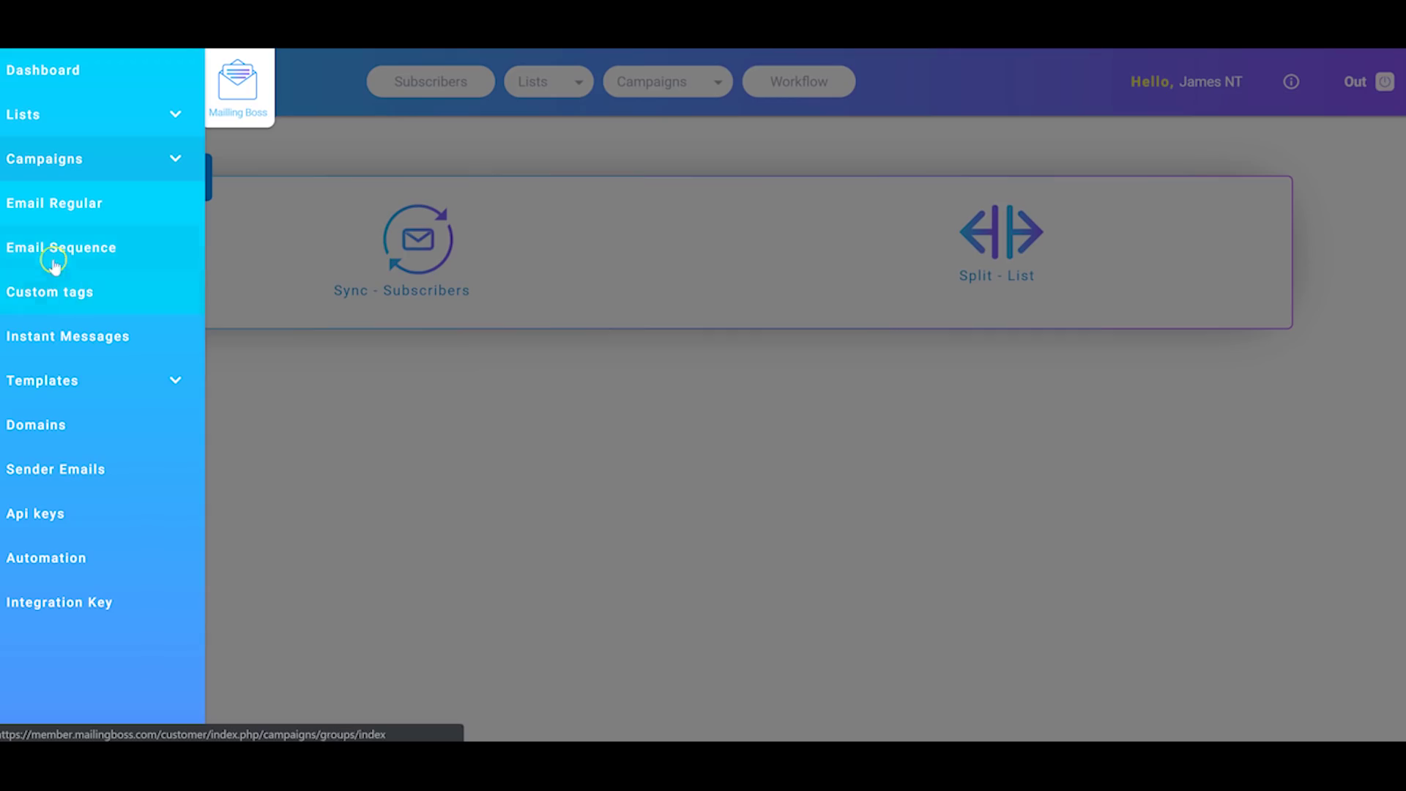
left_click(83, 339)
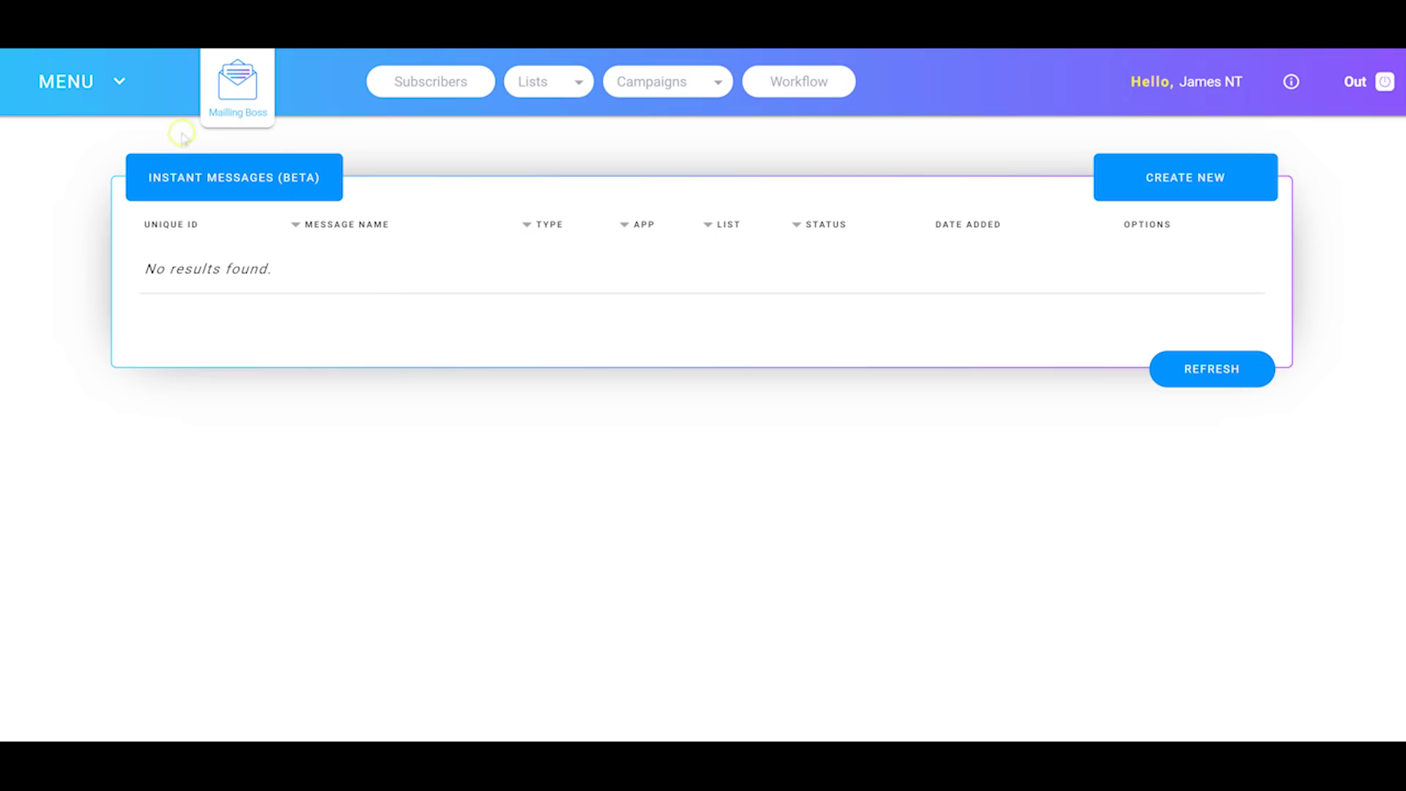
left_click(135, 83)
Step: Open the email templates gallery under Templates in the navigation menu
left_click(313, 245)
left_click(113, 82)
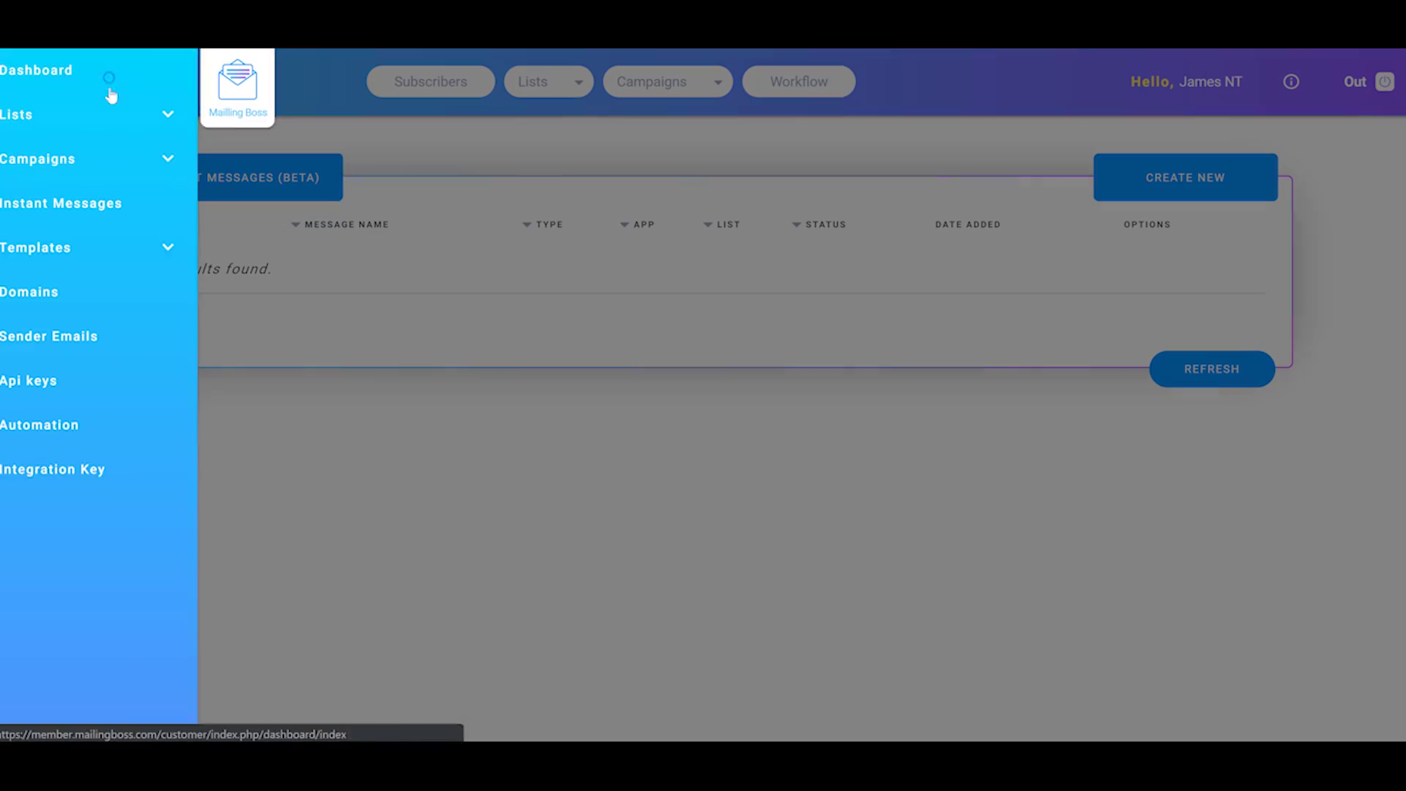
left_click(164, 256)
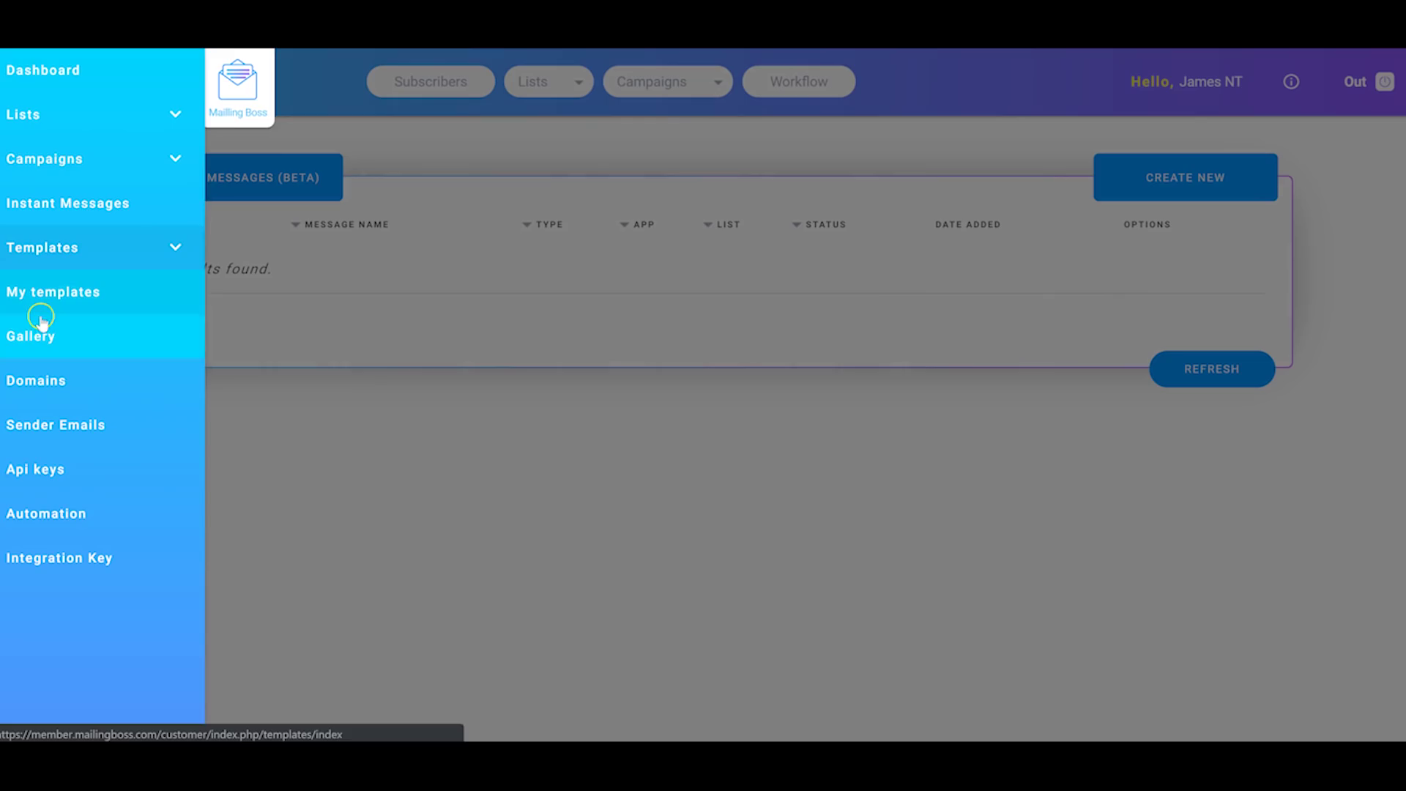
left_click(36, 337)
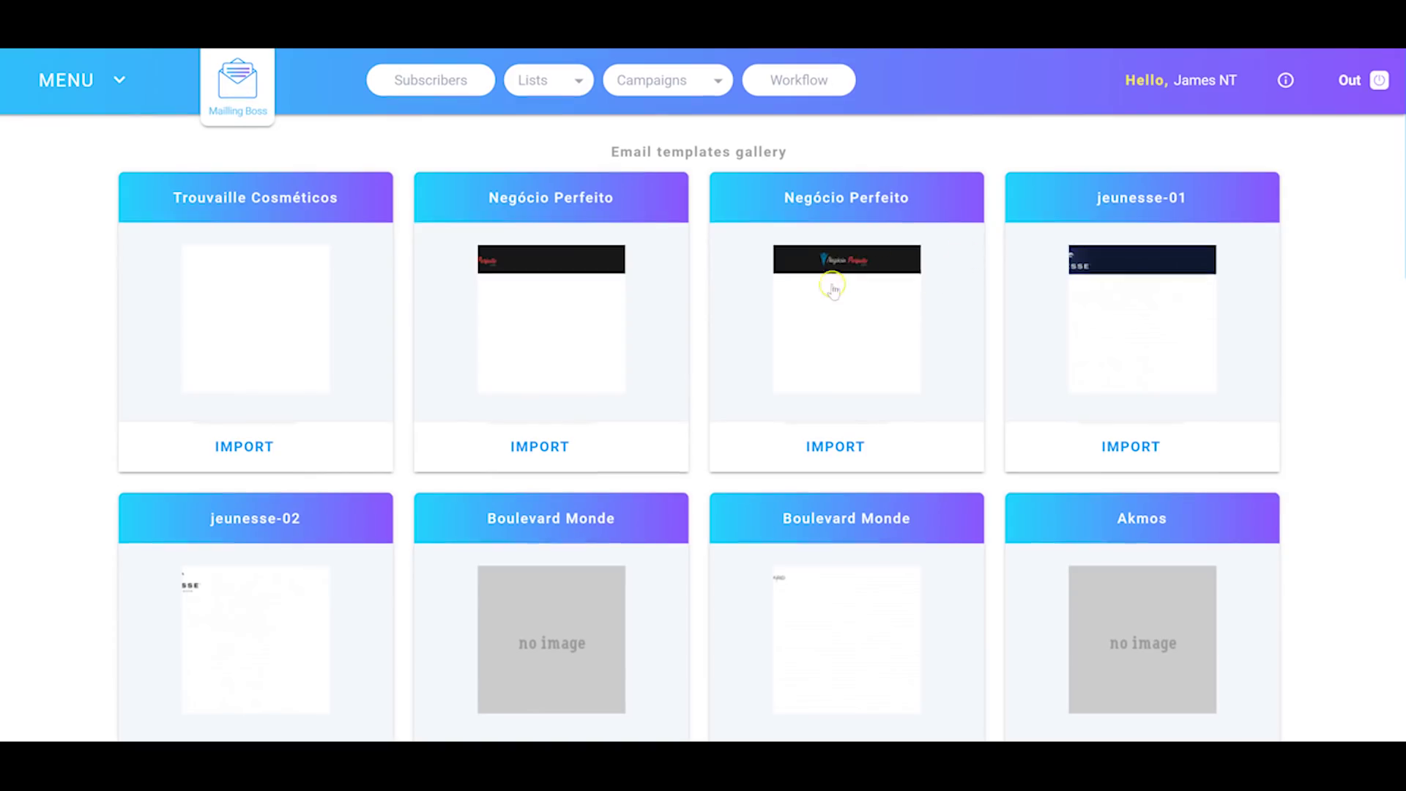
Step: Browse the template gallery, then open Domains showing 7daybuilderchallenge.com verified
scroll(895, 283, "down", 15)
scroll(847, 329, "up", 3)
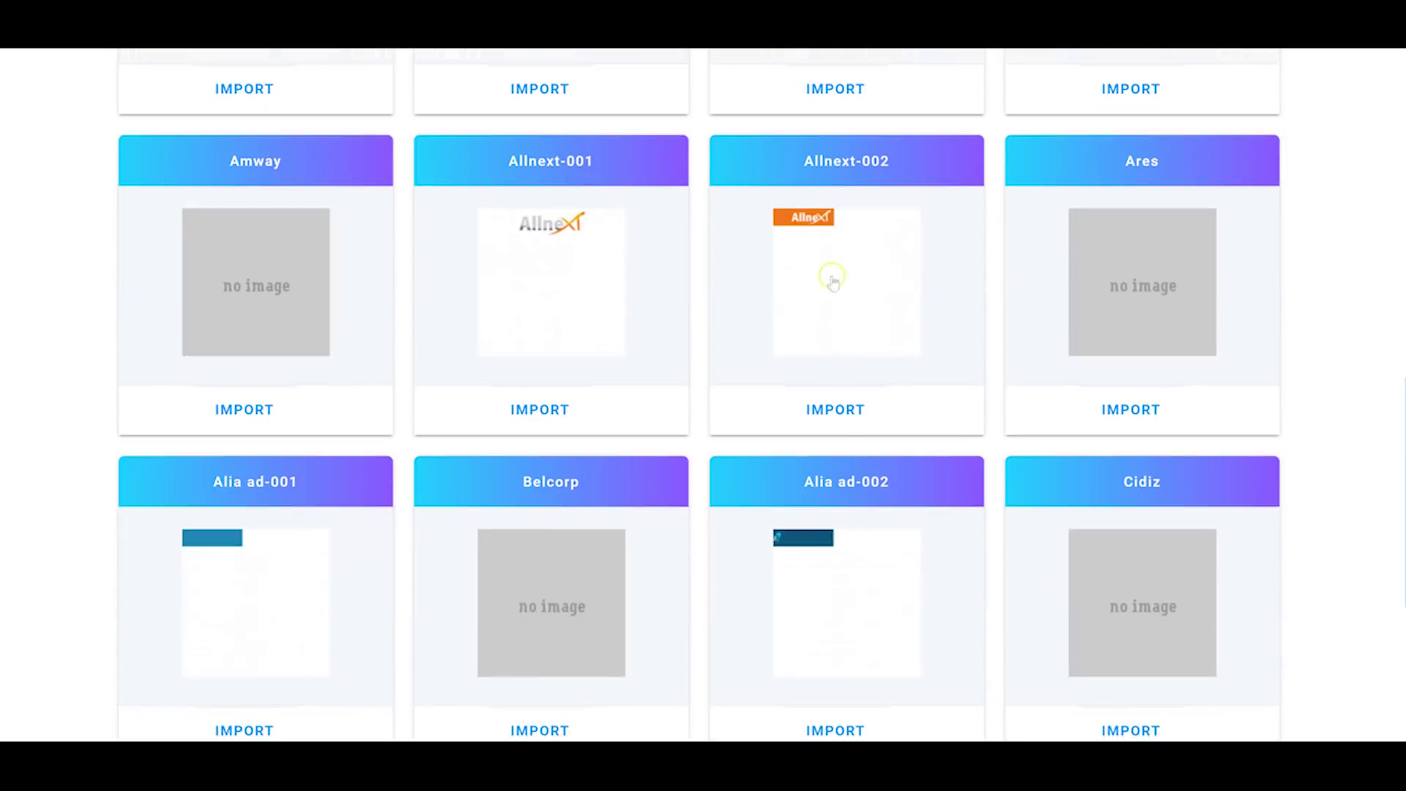
scroll(833, 276, "down", 5)
scroll(520, 405, "up", 3)
scroll(461, 335, "down", 3)
scroll(864, 586, "up", 15)
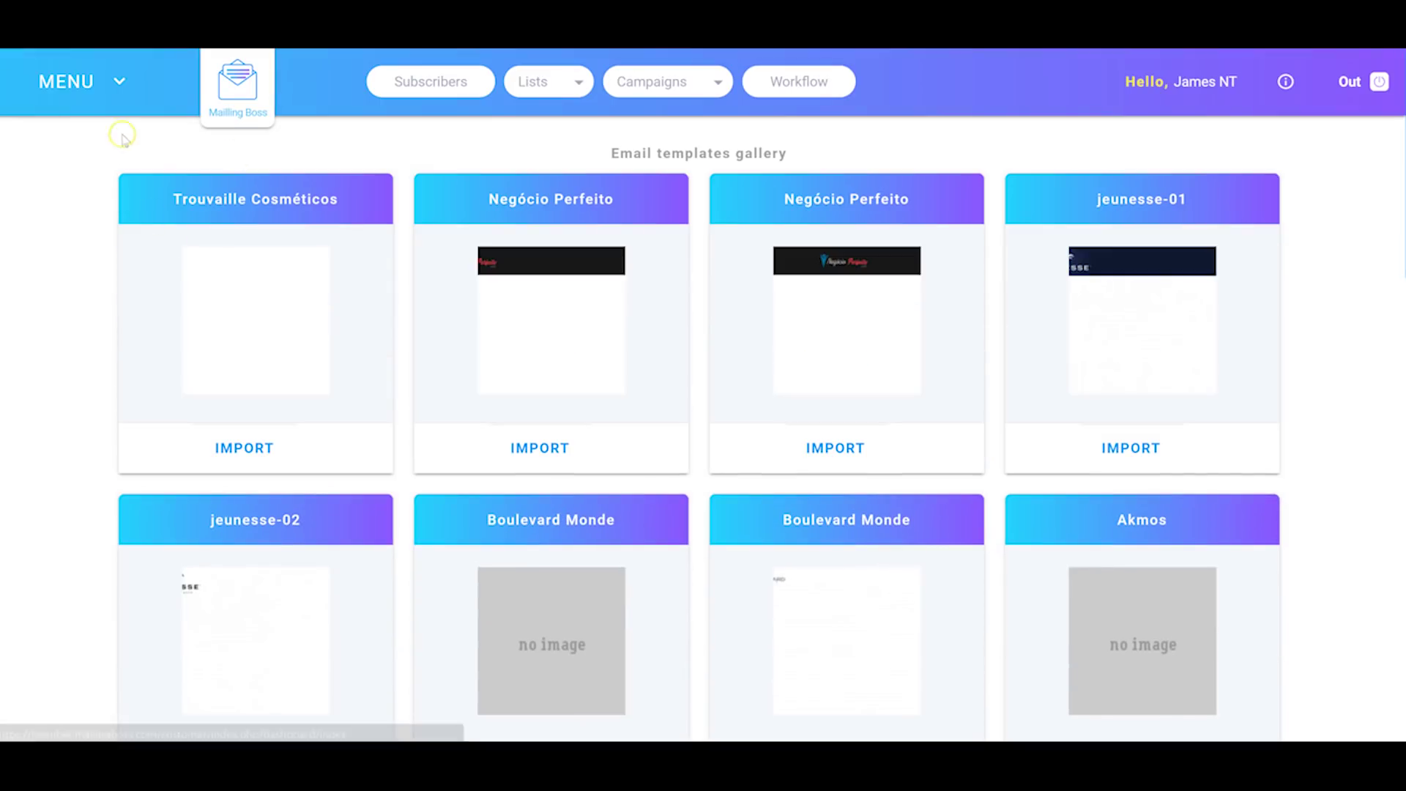
left_click(119, 86)
left_click(57, 297)
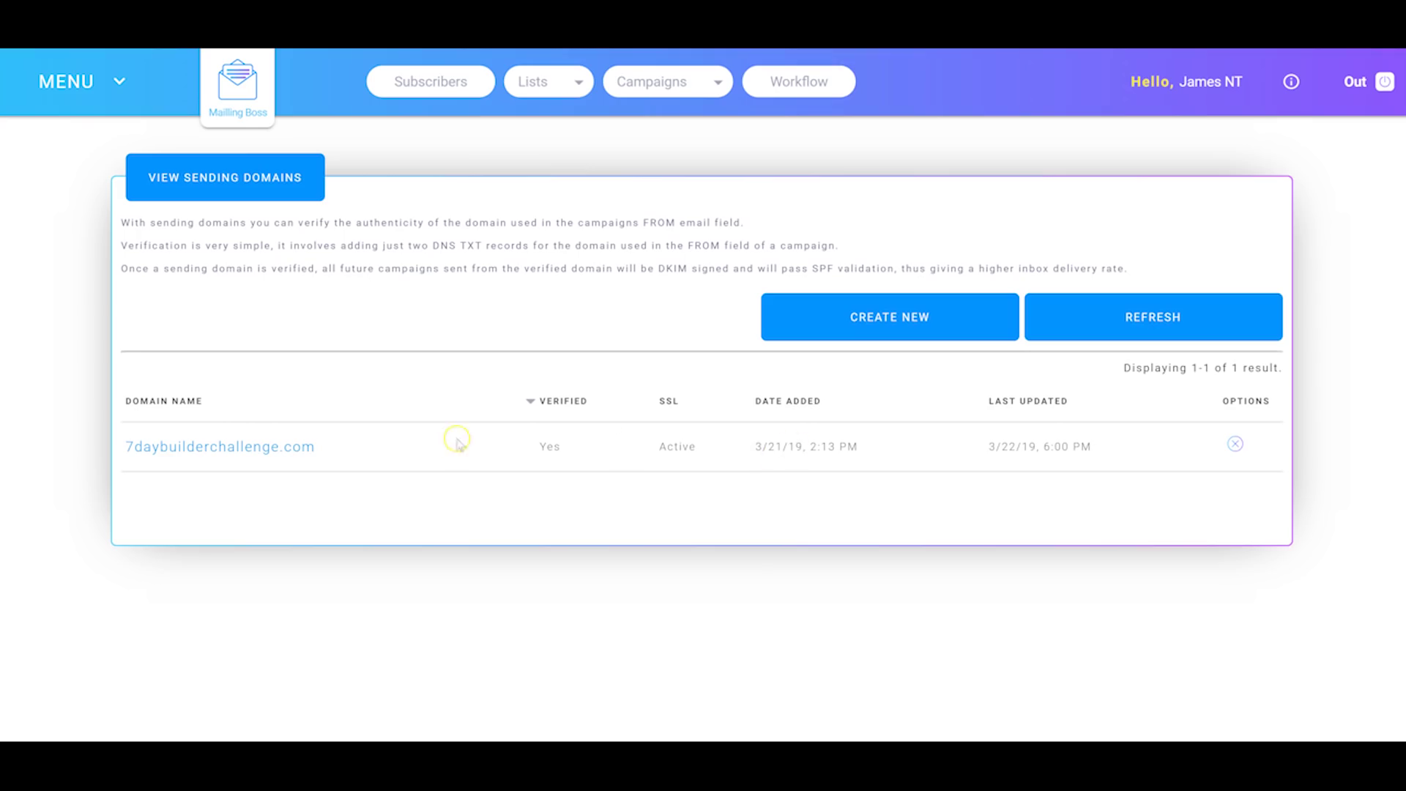
Step: Review 7daybuilderchallenge.com's DKIM and CNAME DNS records, then open the empty Sender Emails page
left_click(277, 447)
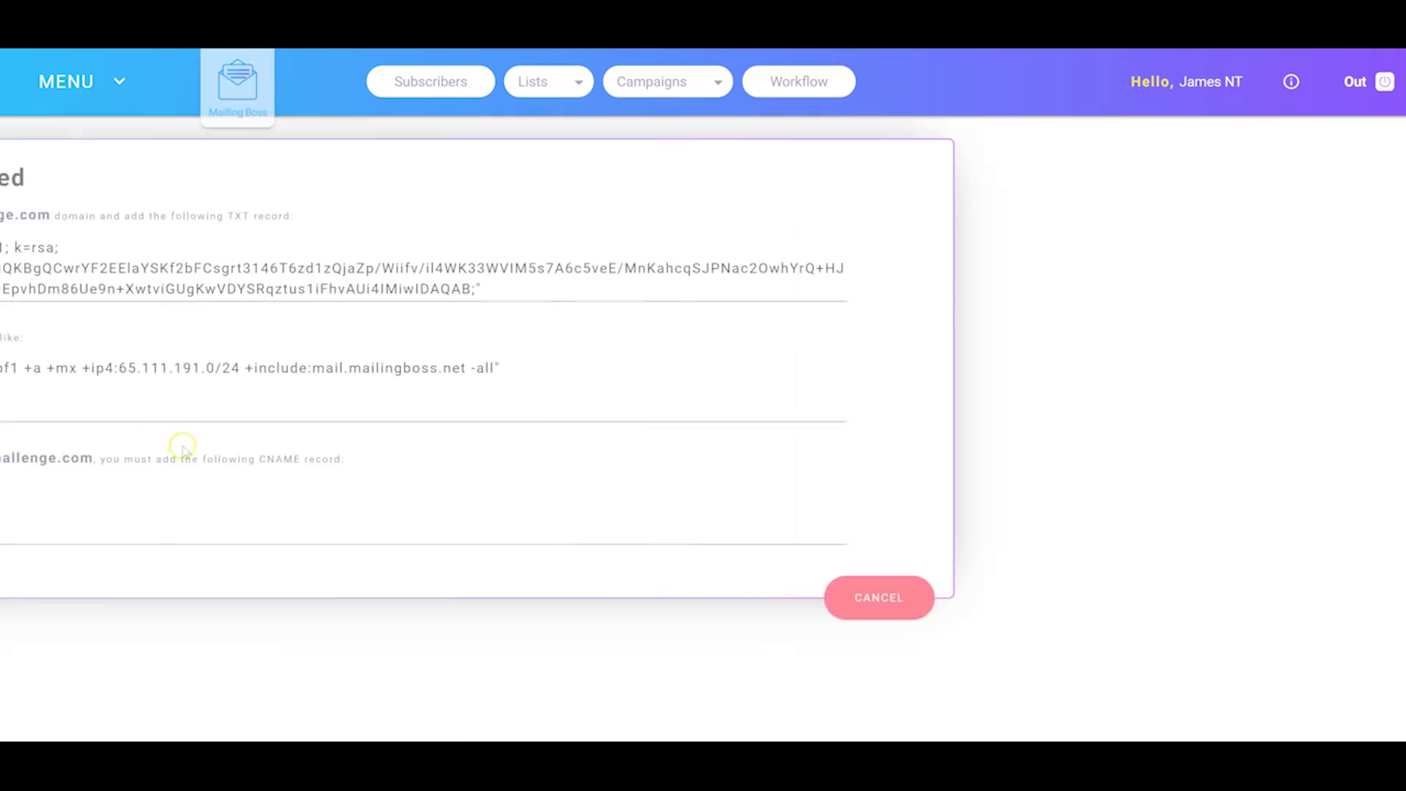
left_click_drag(198, 268, 265, 289)
left_click_drag(314, 490, 346, 497)
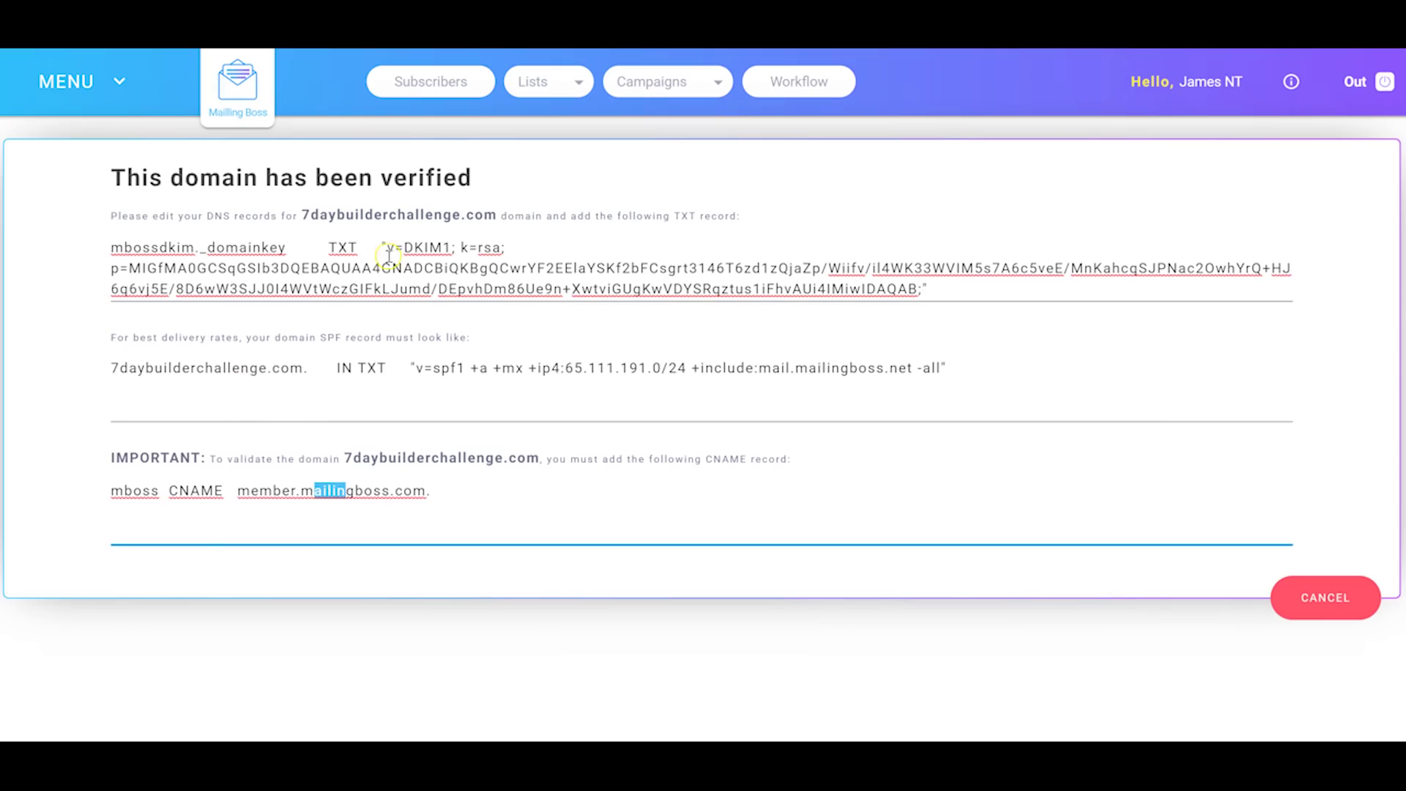
left_click(98, 81)
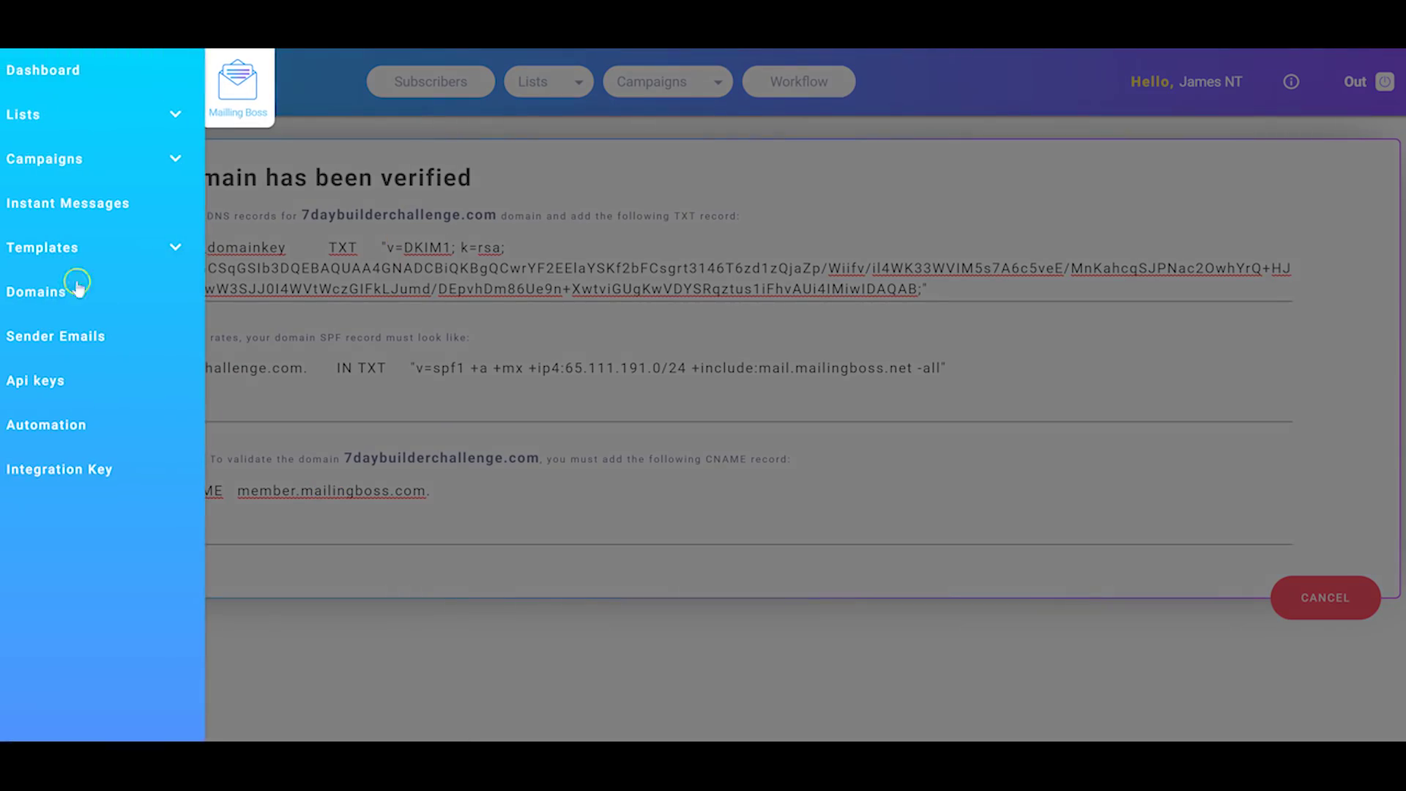
left_click(58, 336)
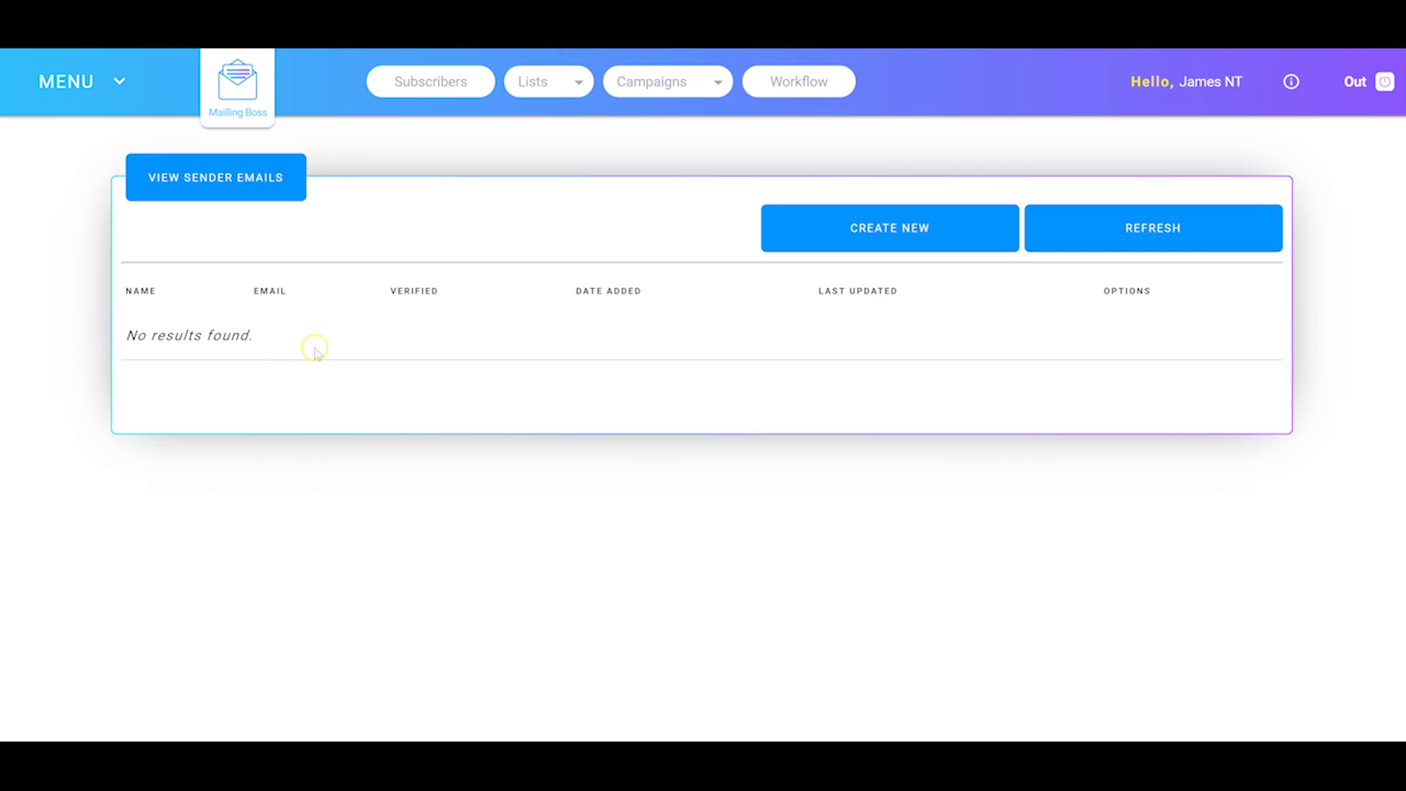
Step: Slide open the side navigation over the empty sender emails page
left_click(116, 82)
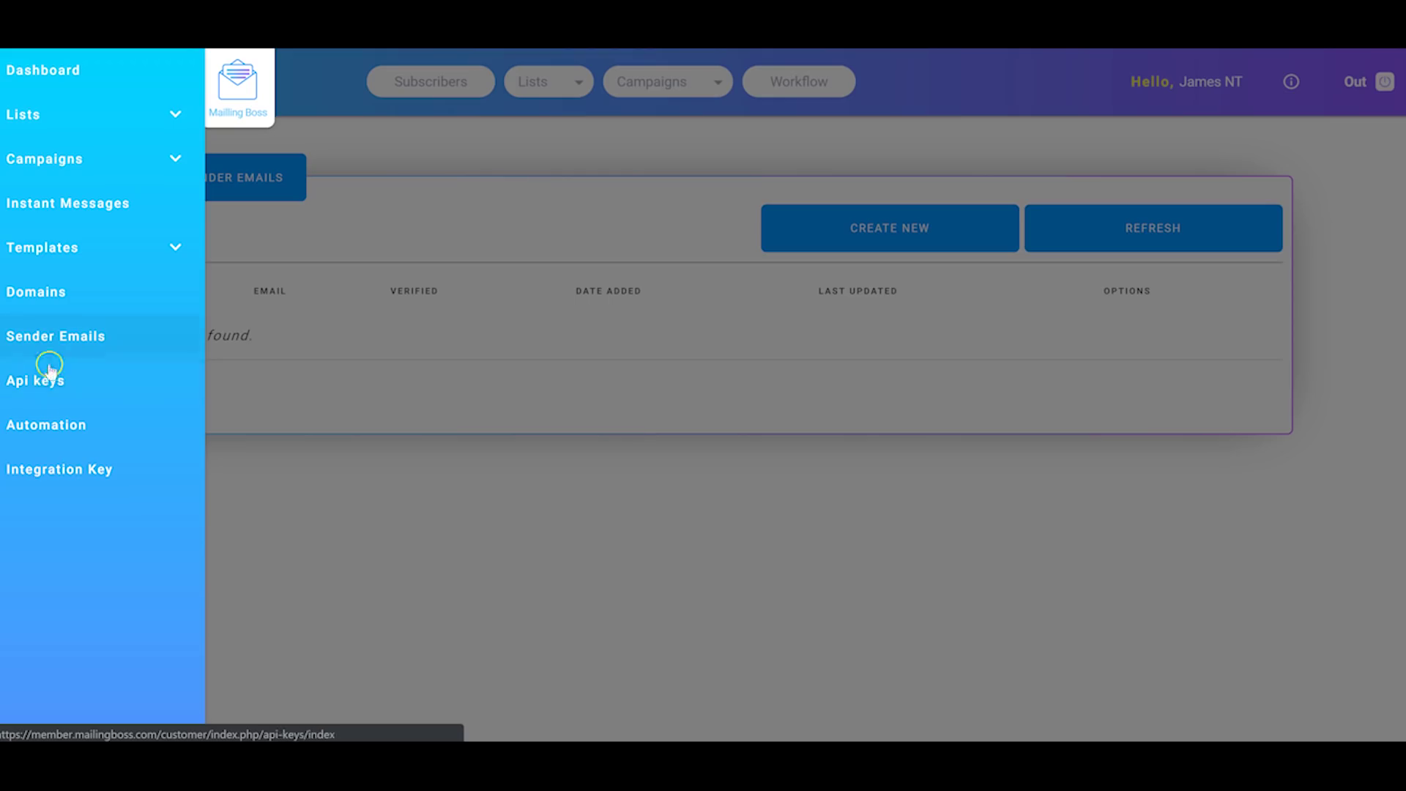
Step: Look over a new automation rule's trigger and action choices, then return to the one-rule list
left_click(44, 428)
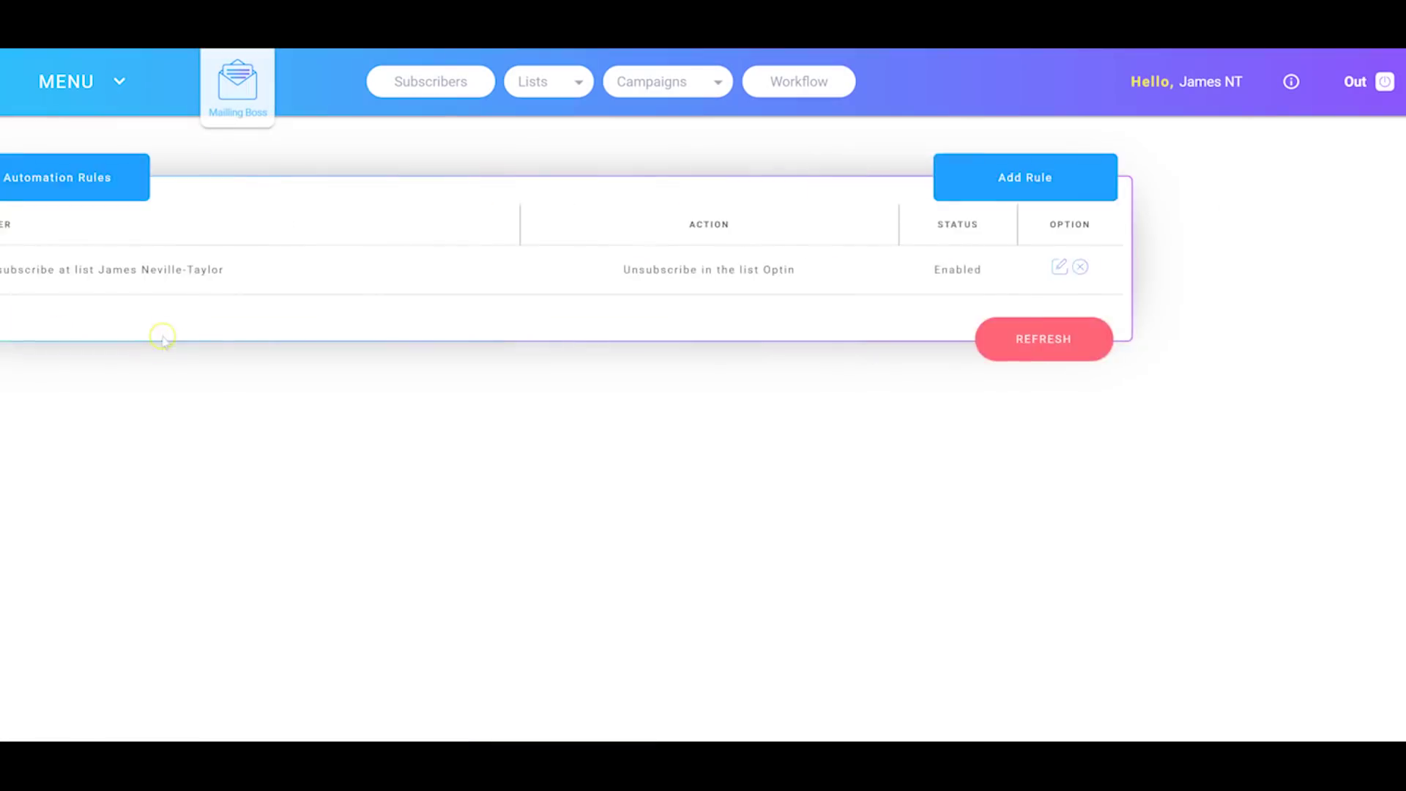
left_click(1195, 180)
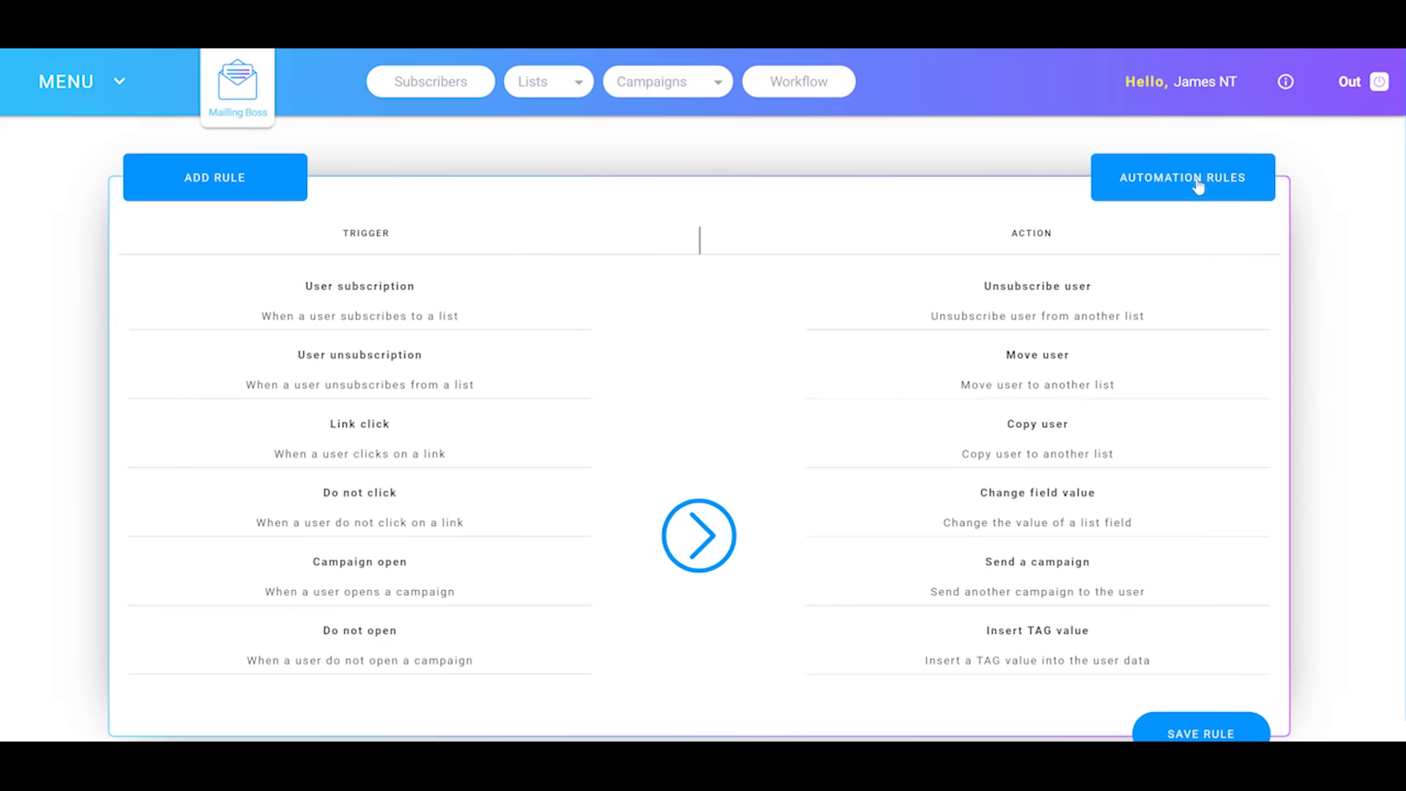
left_click(383, 309)
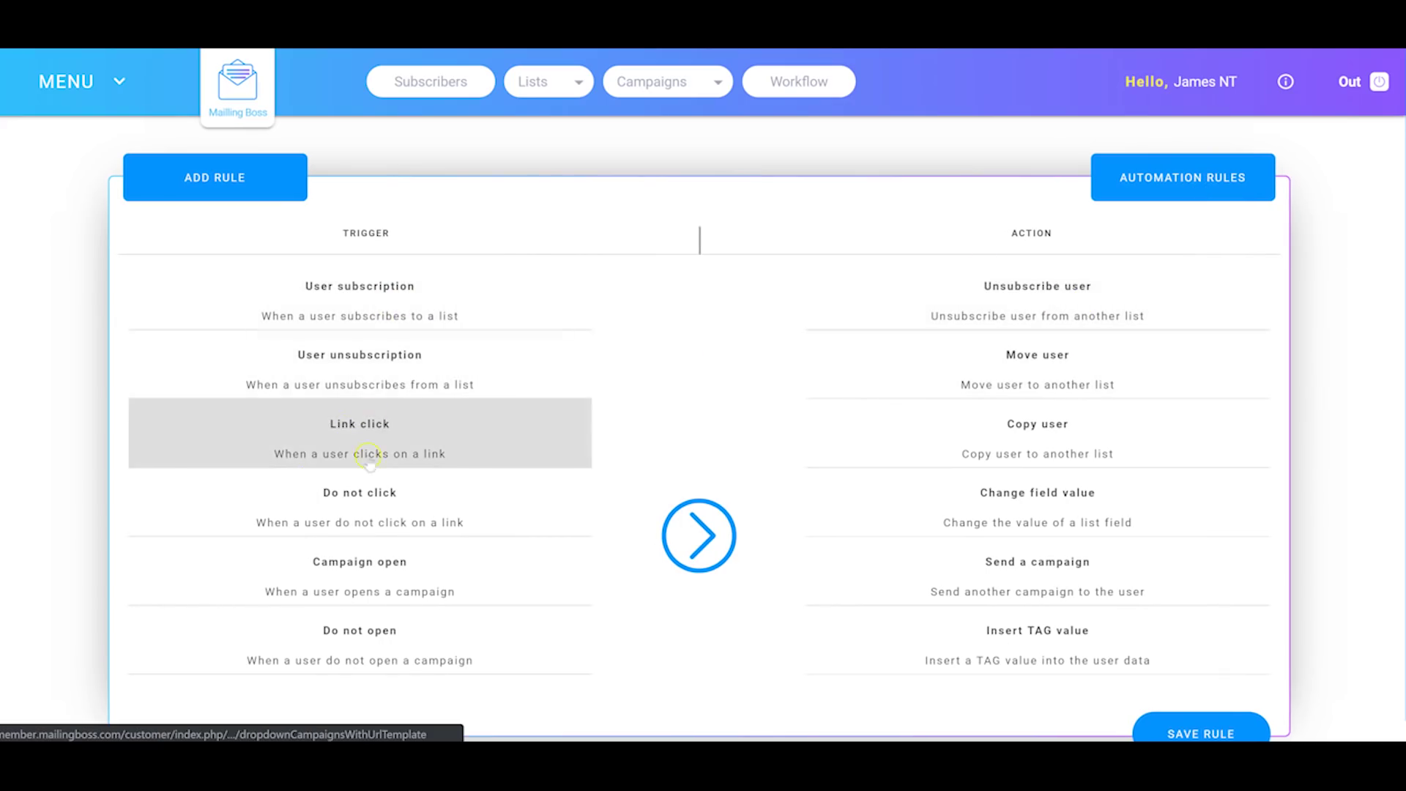
scroll(372, 423, "down", 1)
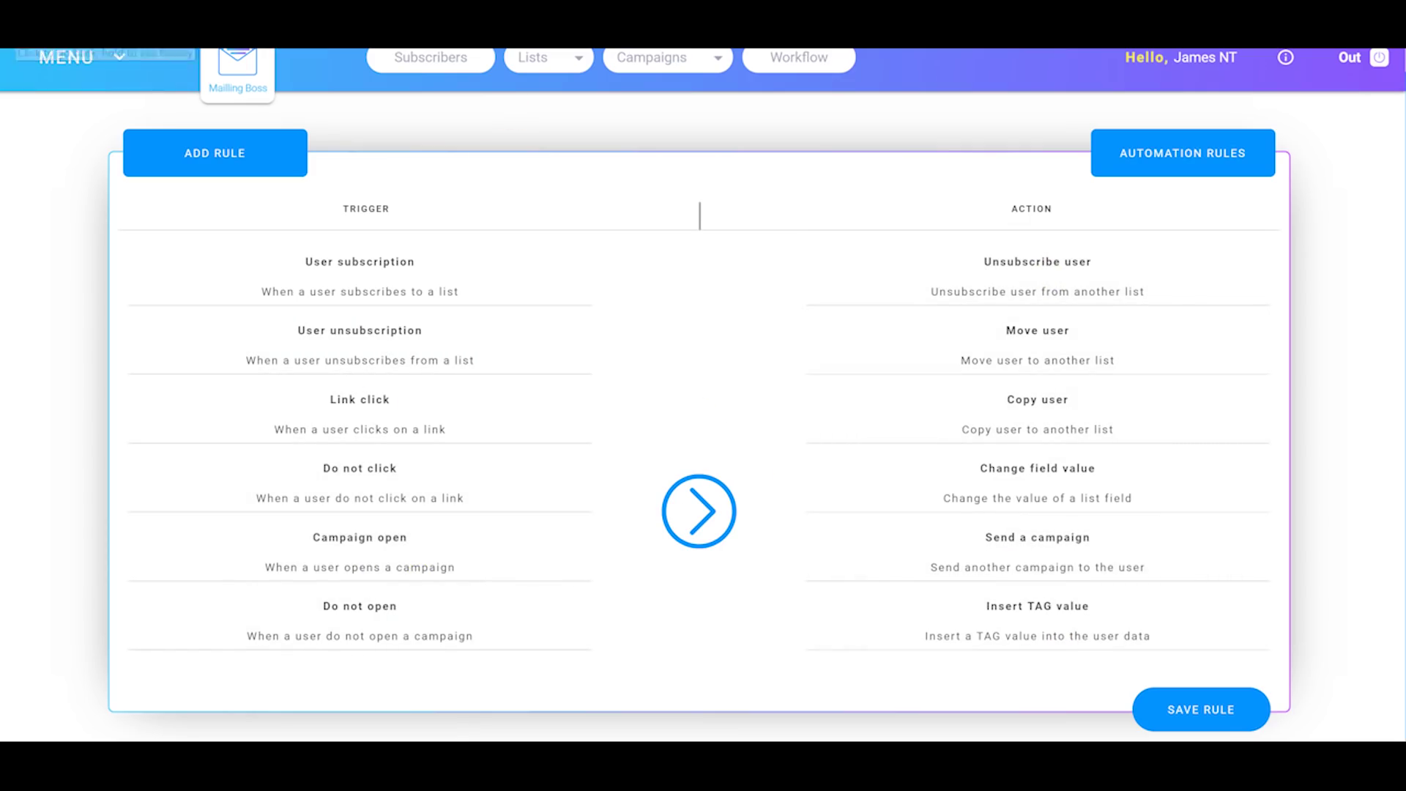
left_click(105, 82)
left_click(110, 77)
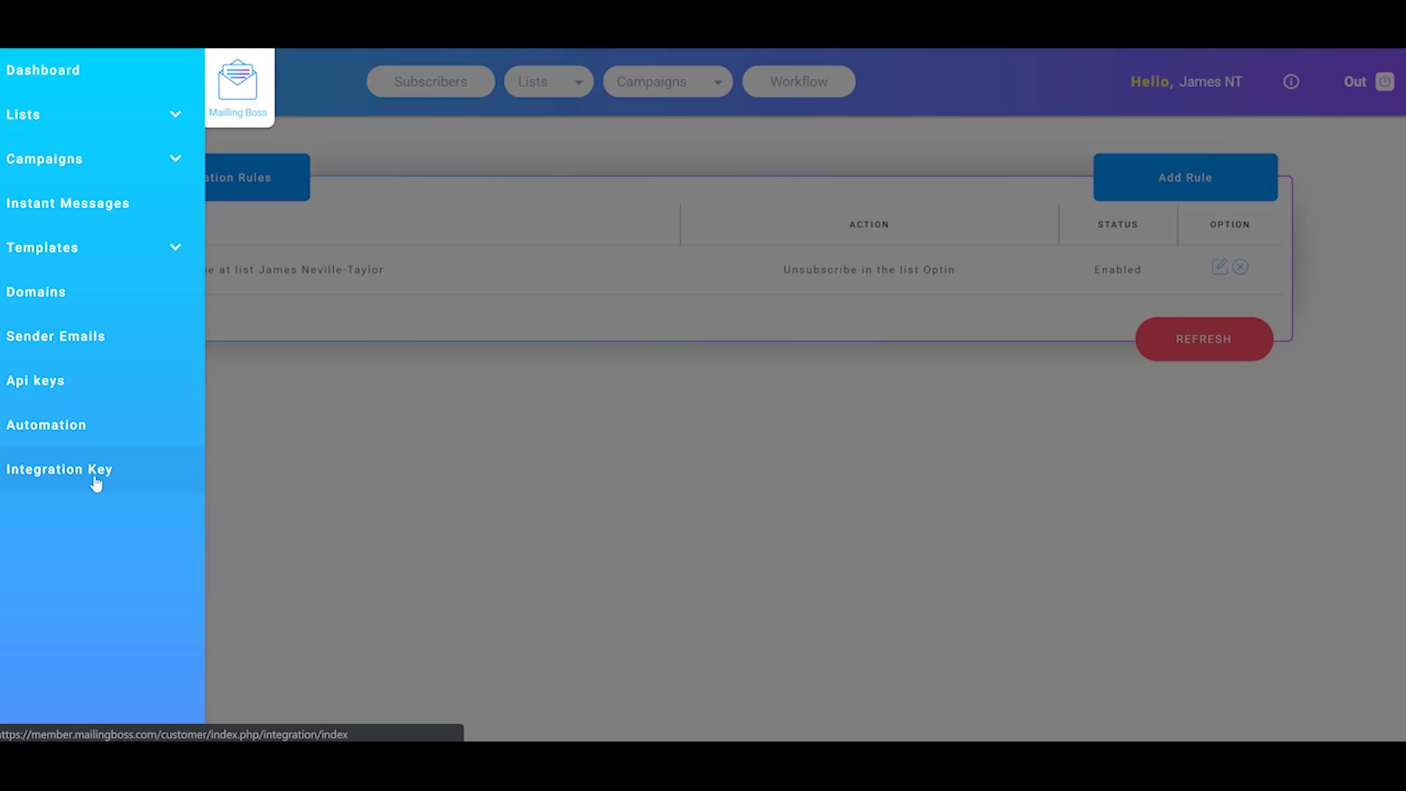
Step: Visit the dashboard and all-subscribers page, then open Lists showing four 0-subscriber list cards
left_click(333, 371)
left_click(235, 97)
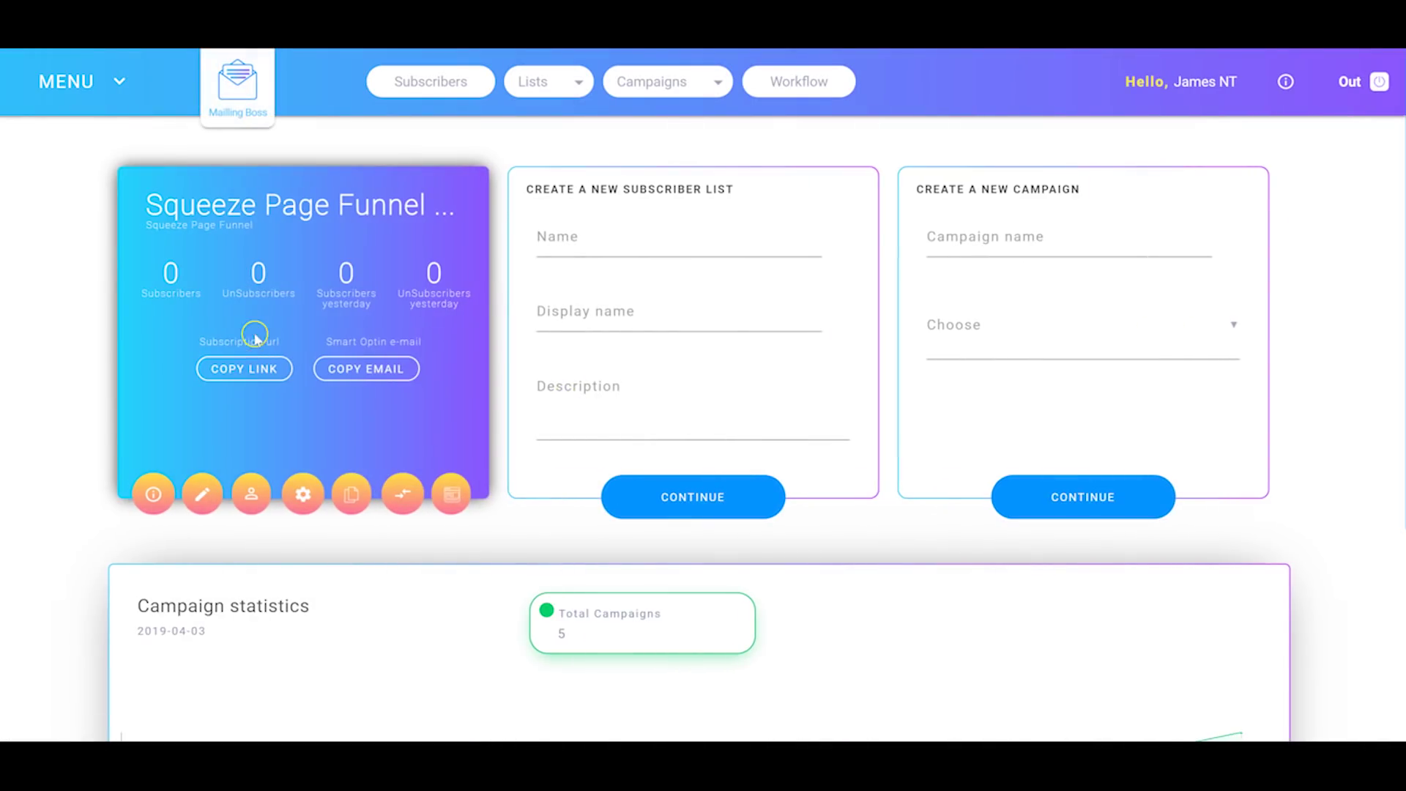
left_click(445, 85)
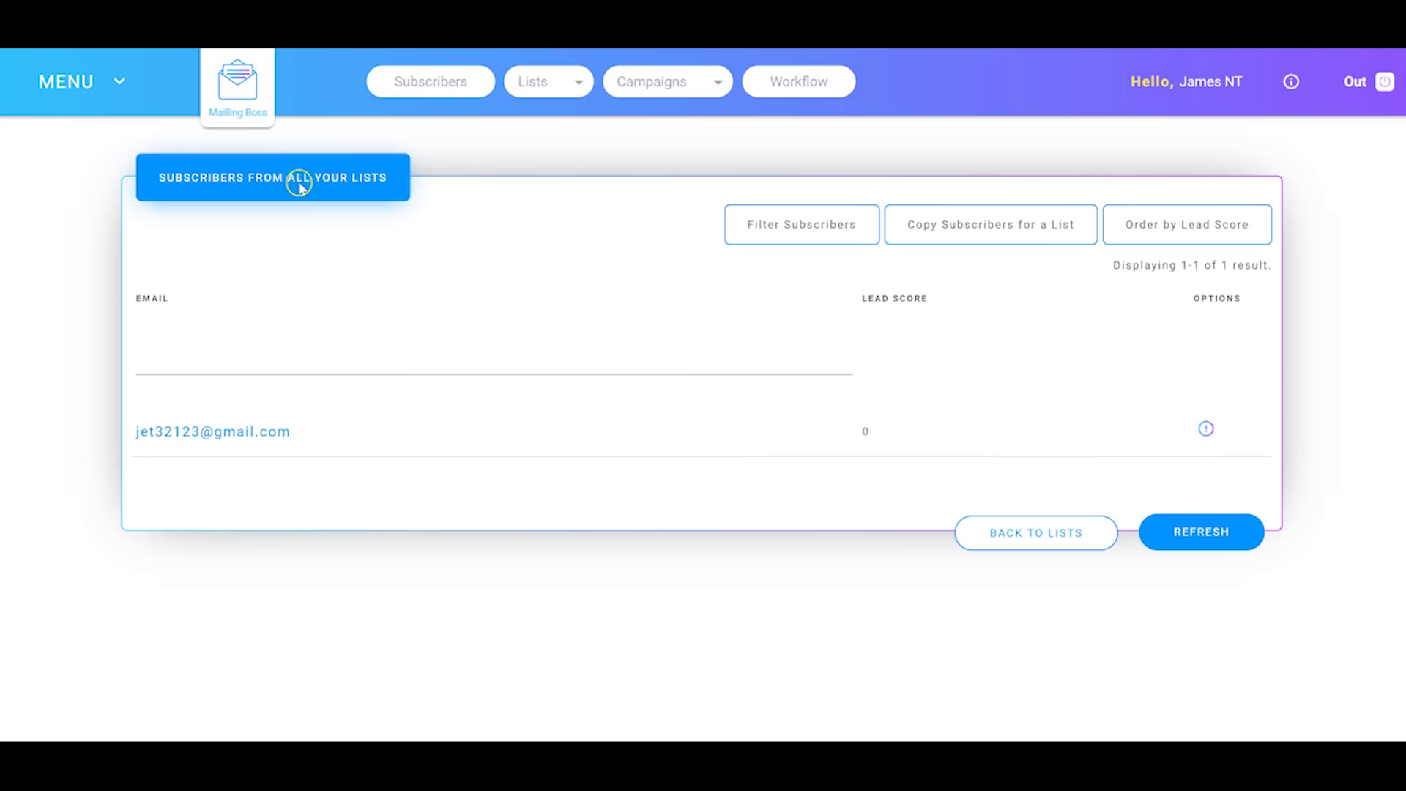
left_click(552, 82)
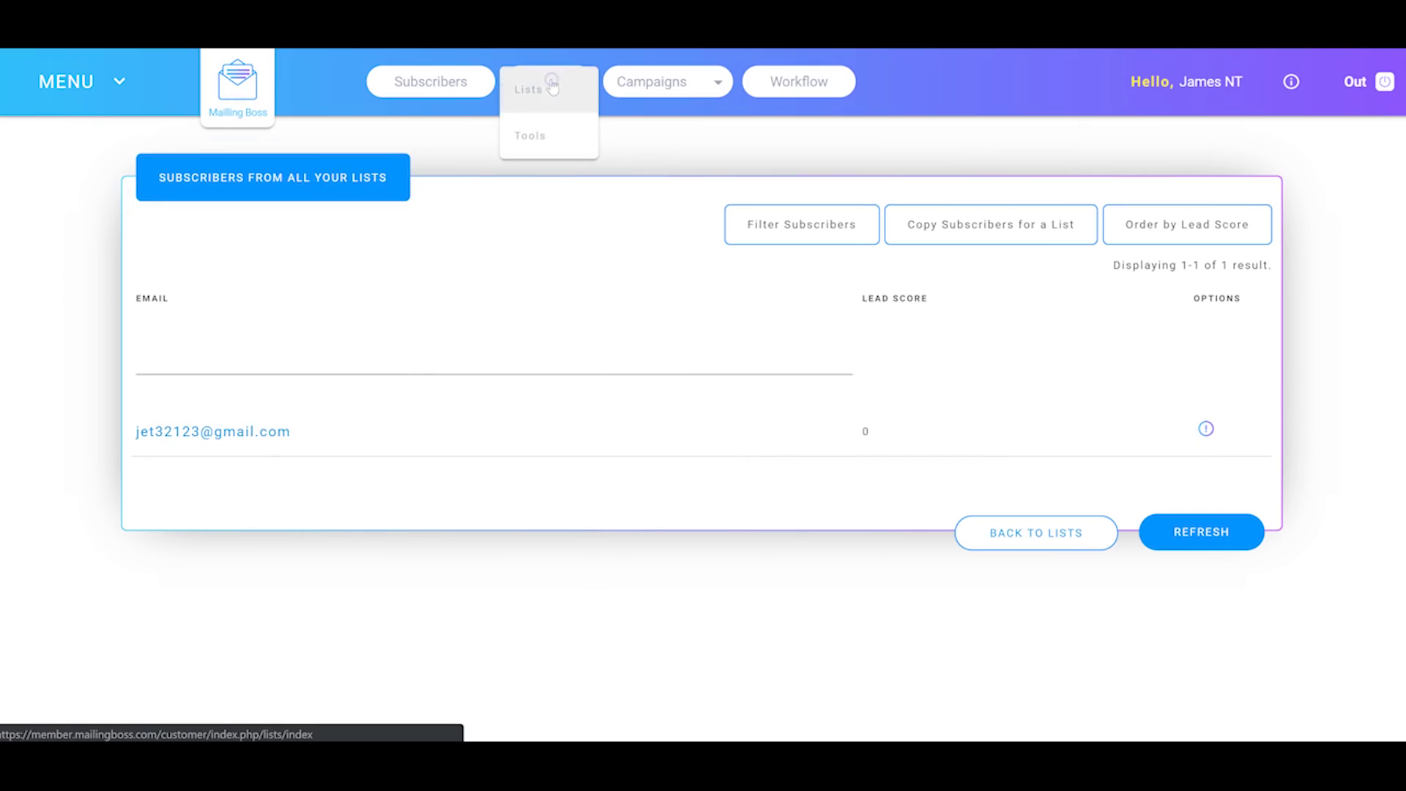
left_click(529, 91)
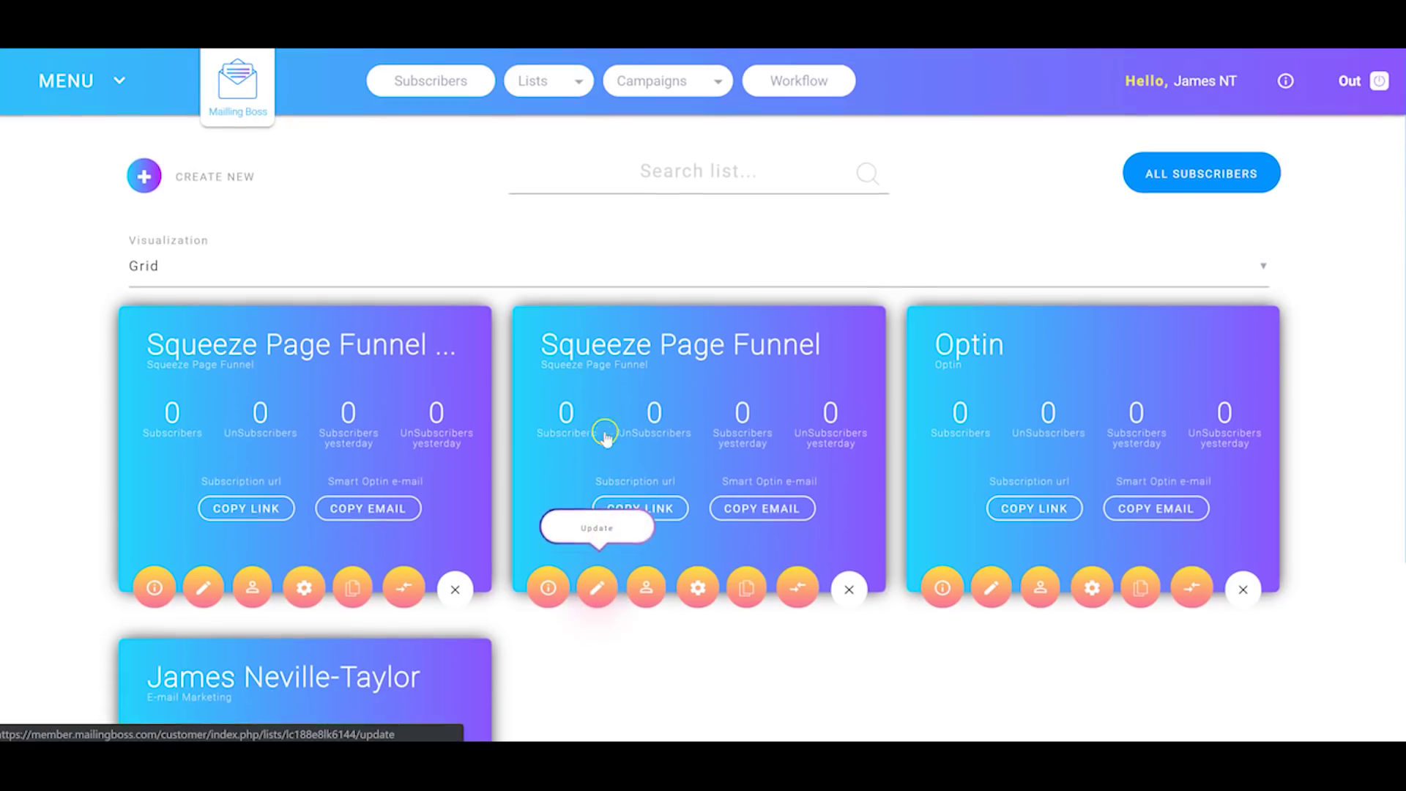
left_click(561, 91)
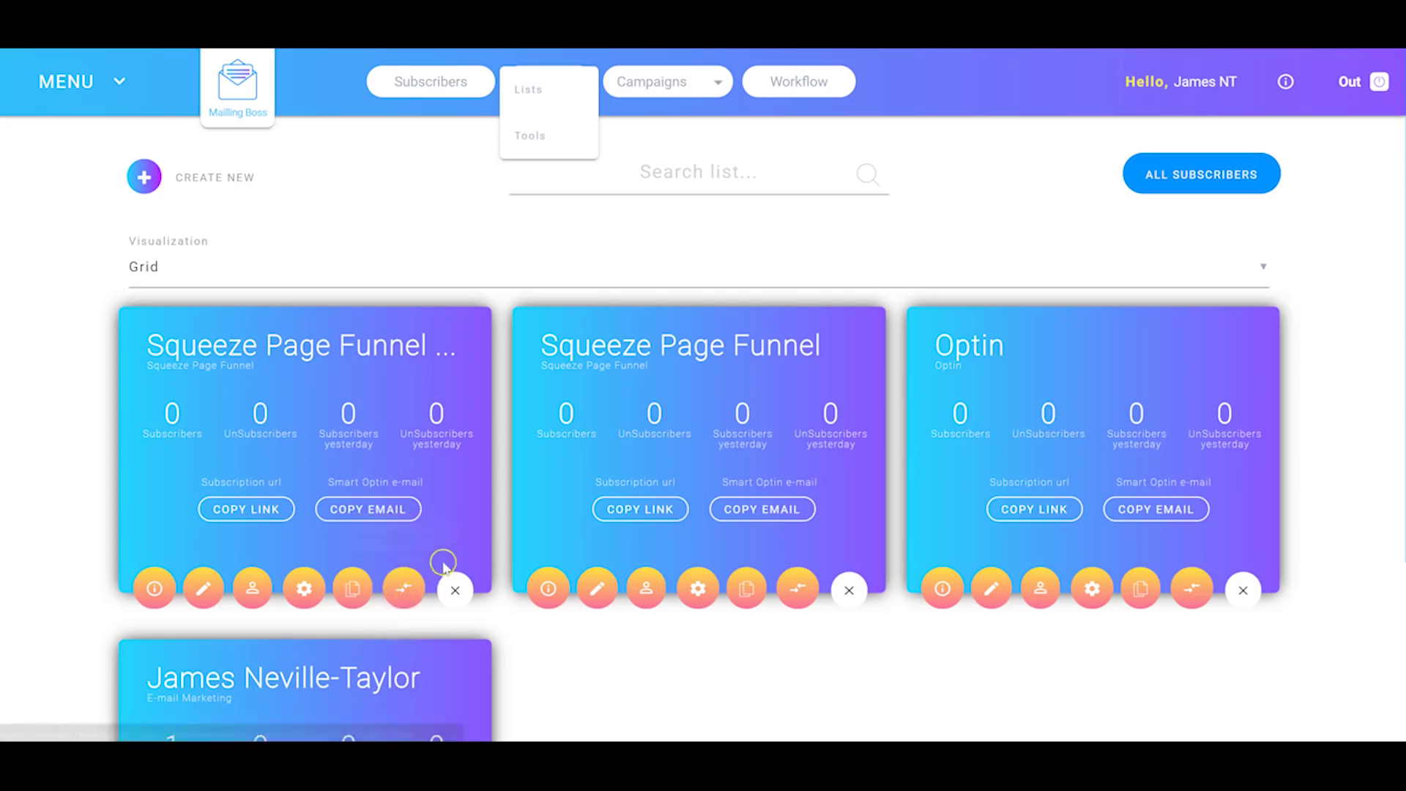
Step: Edit the First E-mail regular campaign, saving its details and setup to reach the Template step
left_click(702, 82)
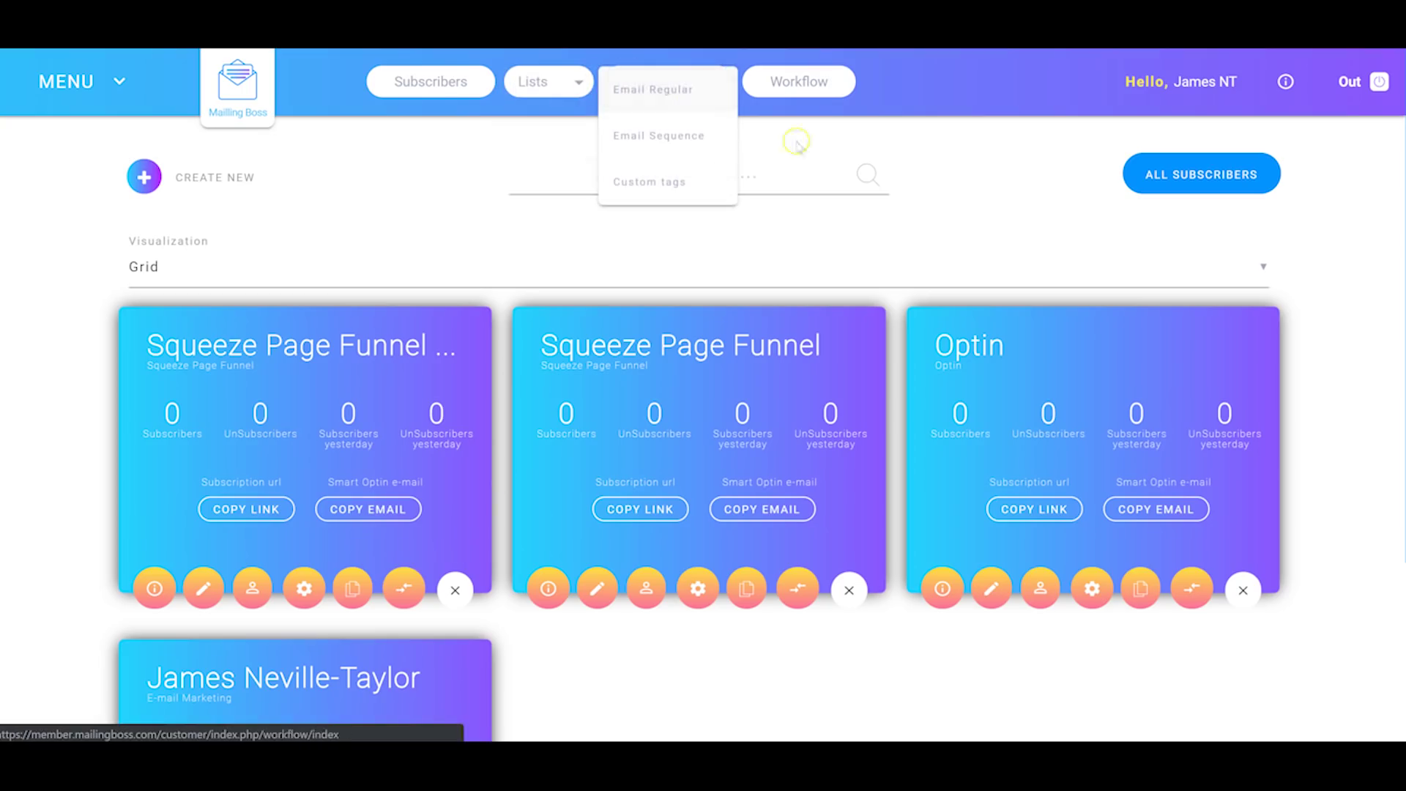
left_click(652, 93)
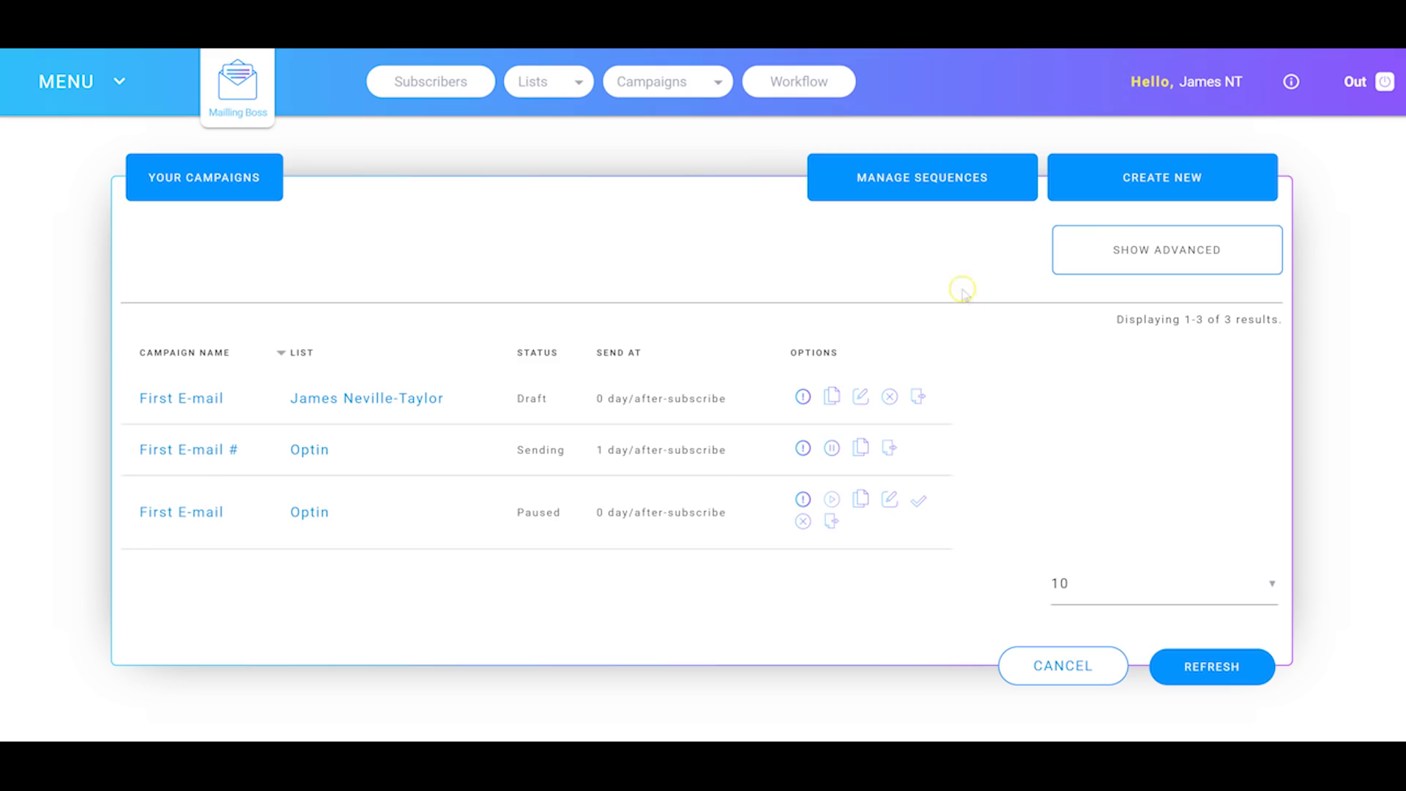
left_click(859, 400)
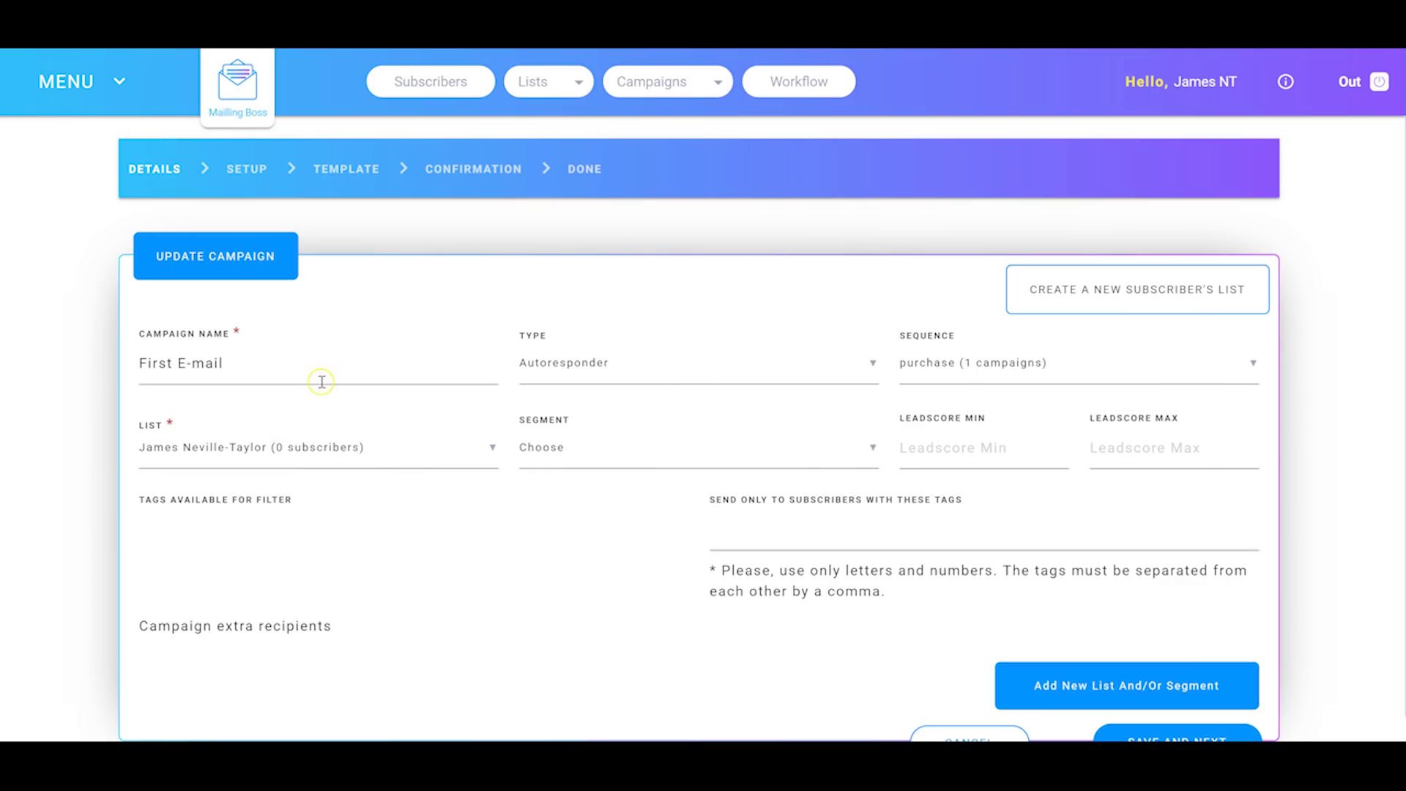
left_click(573, 362)
scroll(695, 457, "down", 1)
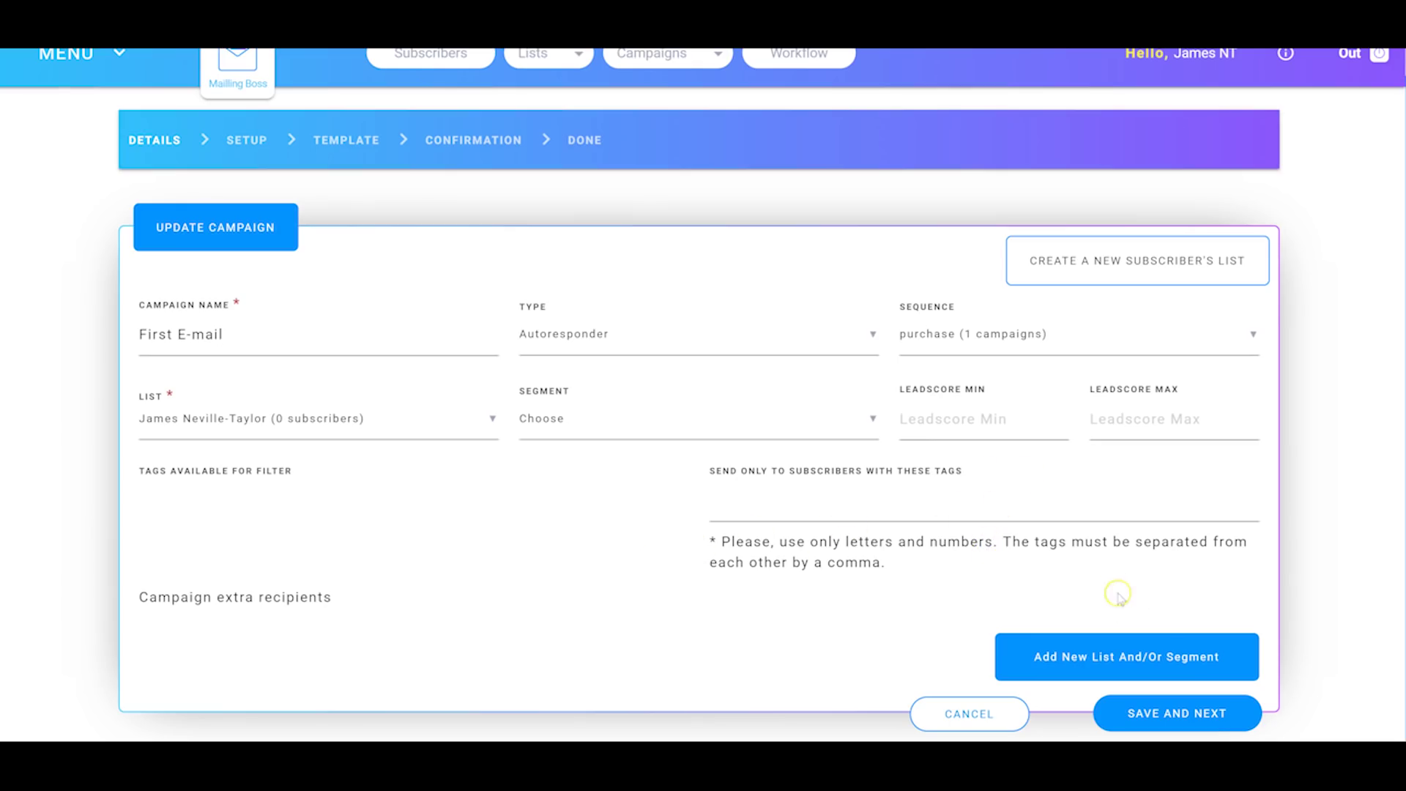
left_click(1157, 721)
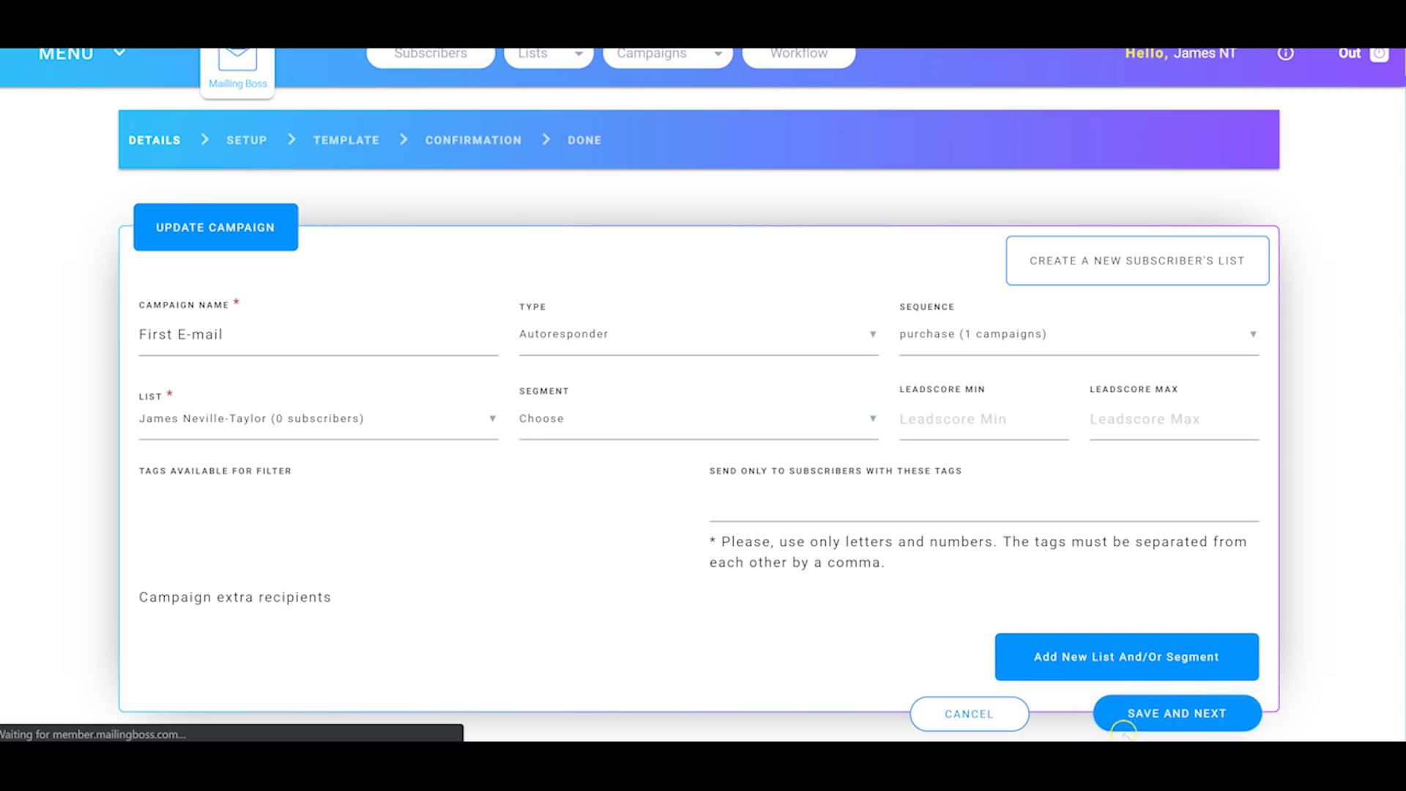
left_click(1218, 706)
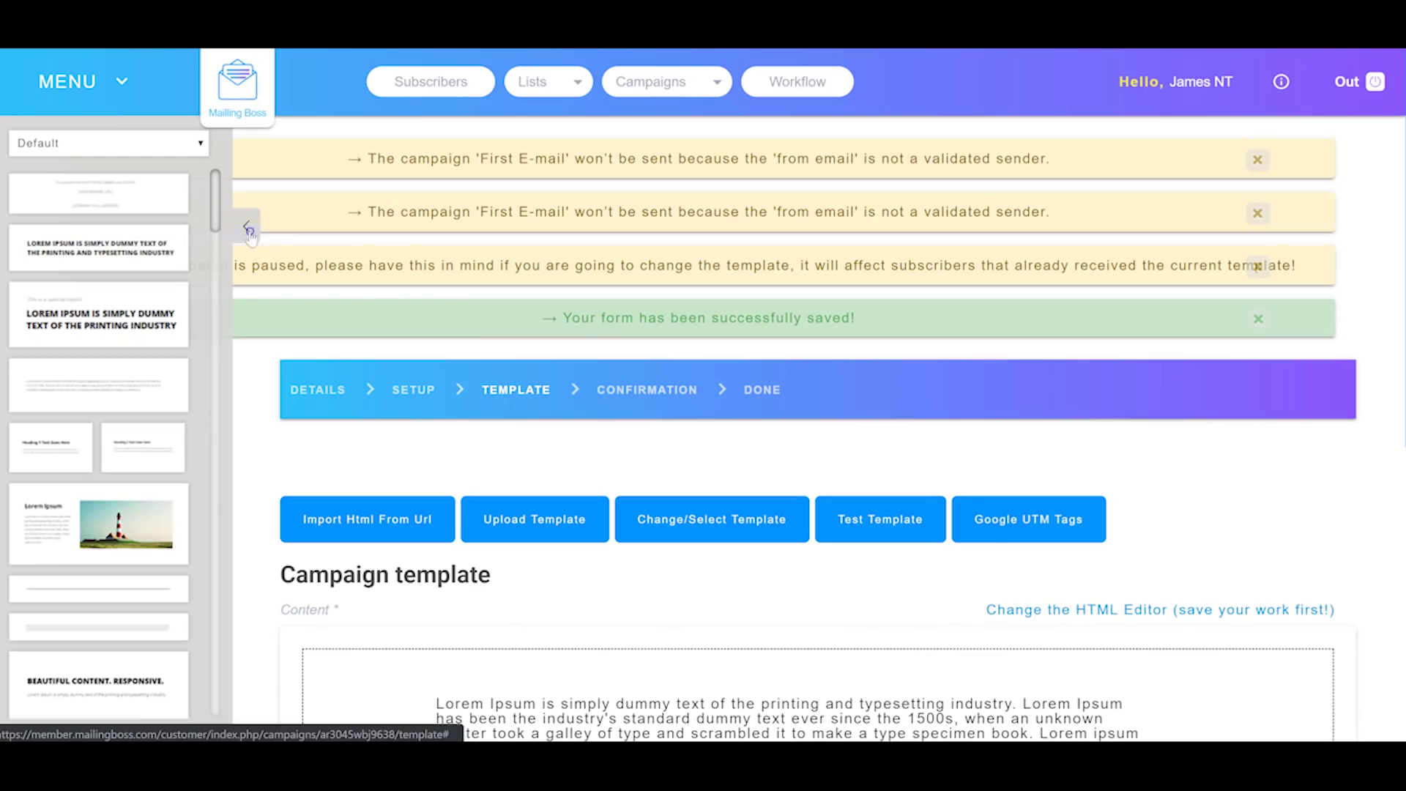
Step: Leave the Lorem Ipsum template unchanged, check the Auto Funnel Tags, and save to reach confirmation
left_click(11, 227)
scroll(155, 491, "down", 8)
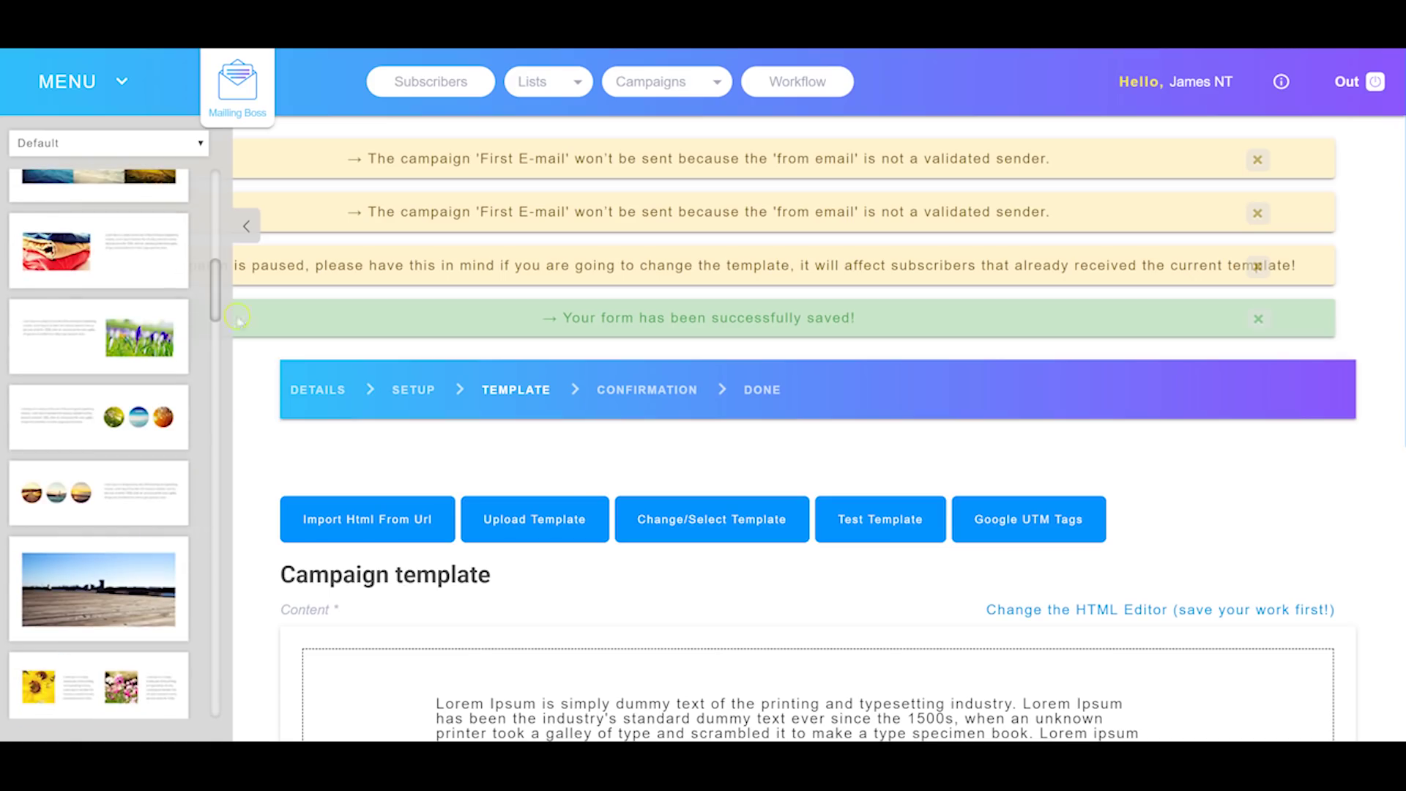
left_click(168, 146)
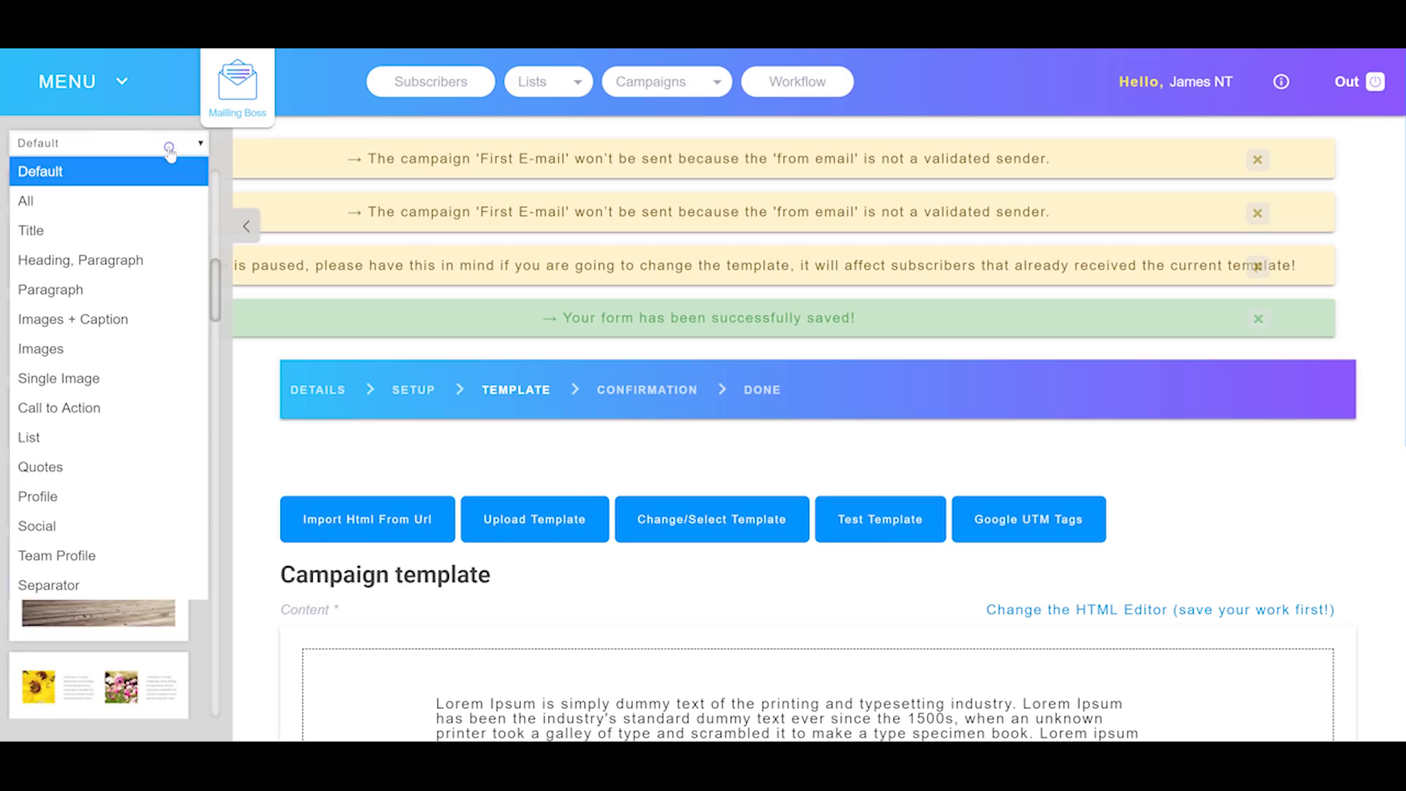
left_click(247, 225)
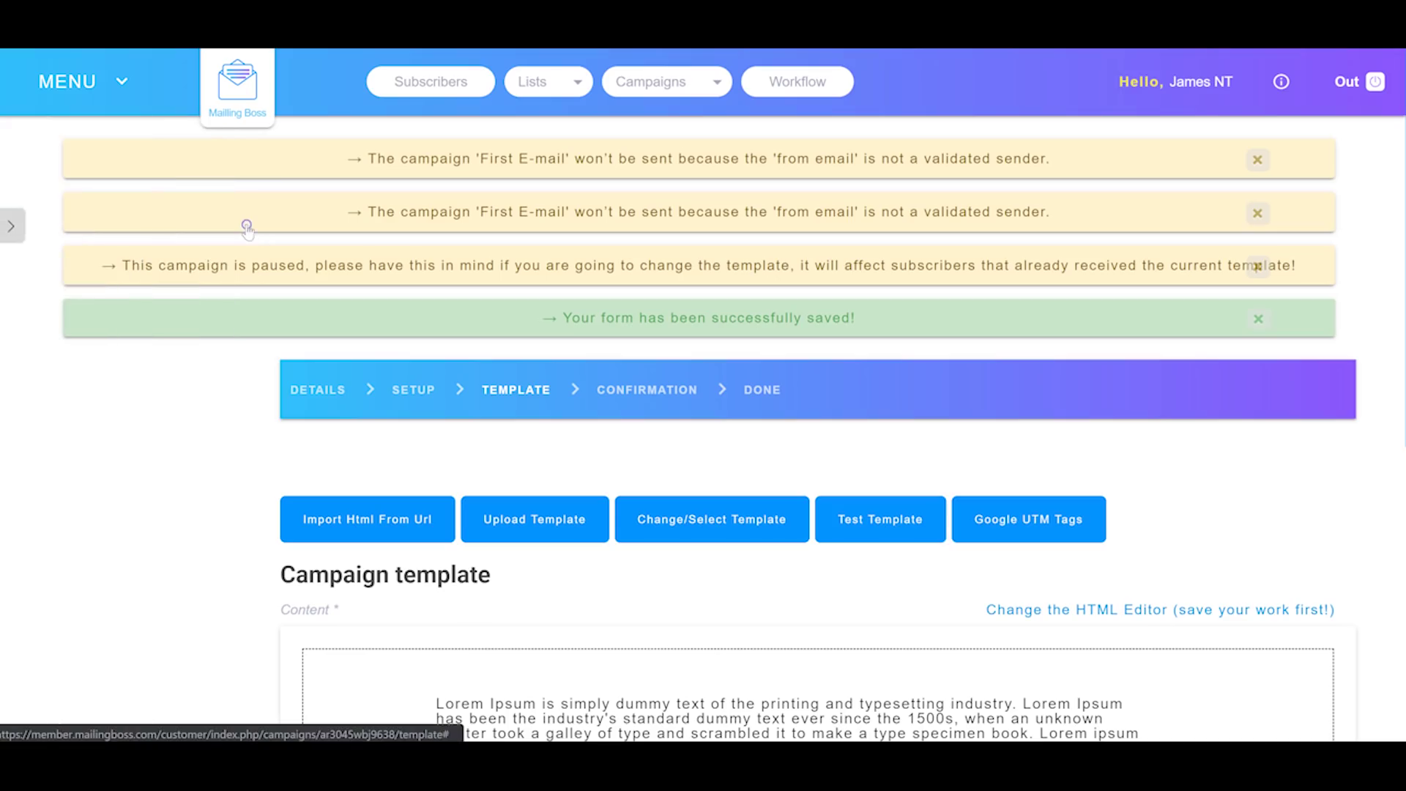
scroll(382, 408, "down", 6)
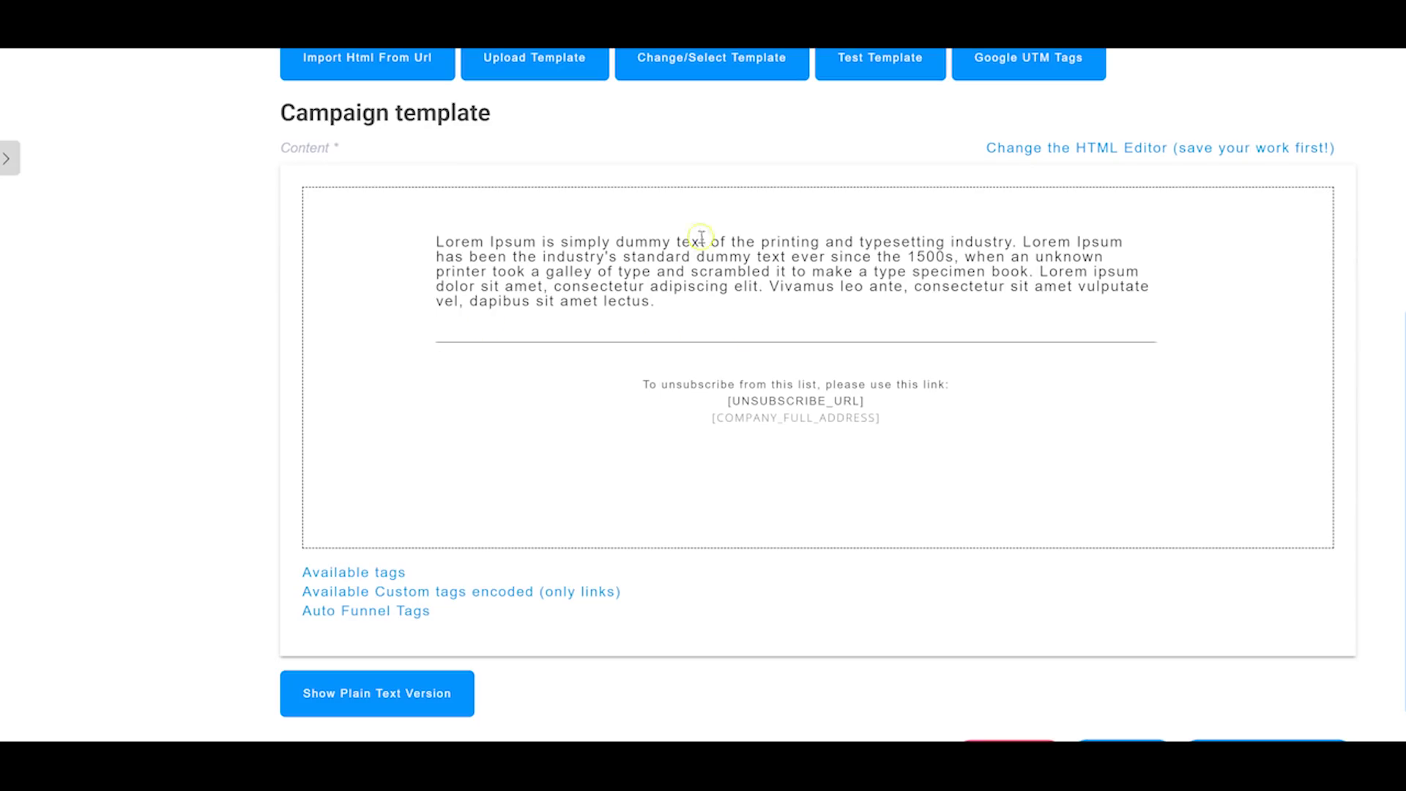
scroll(688, 247, "down", 1)
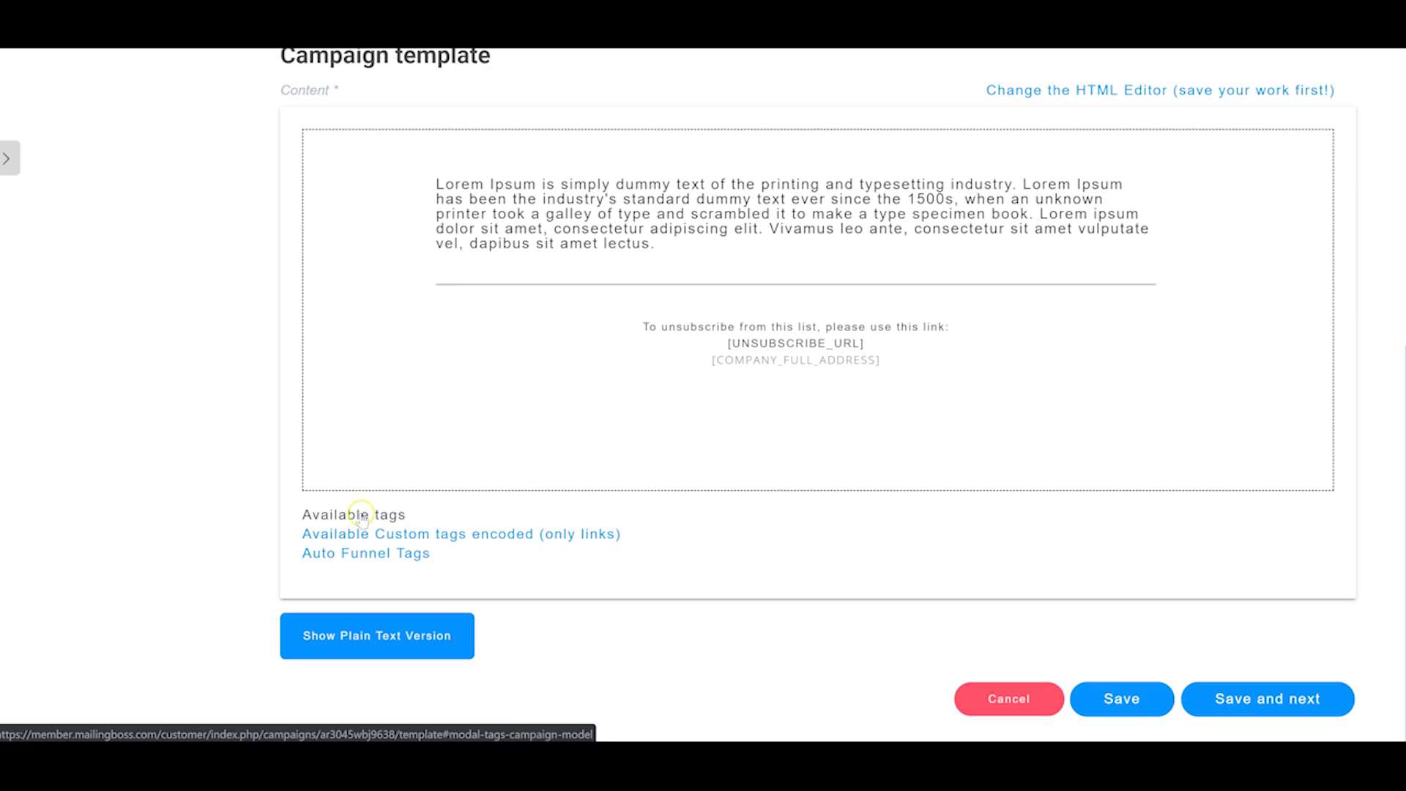
left_click(362, 556)
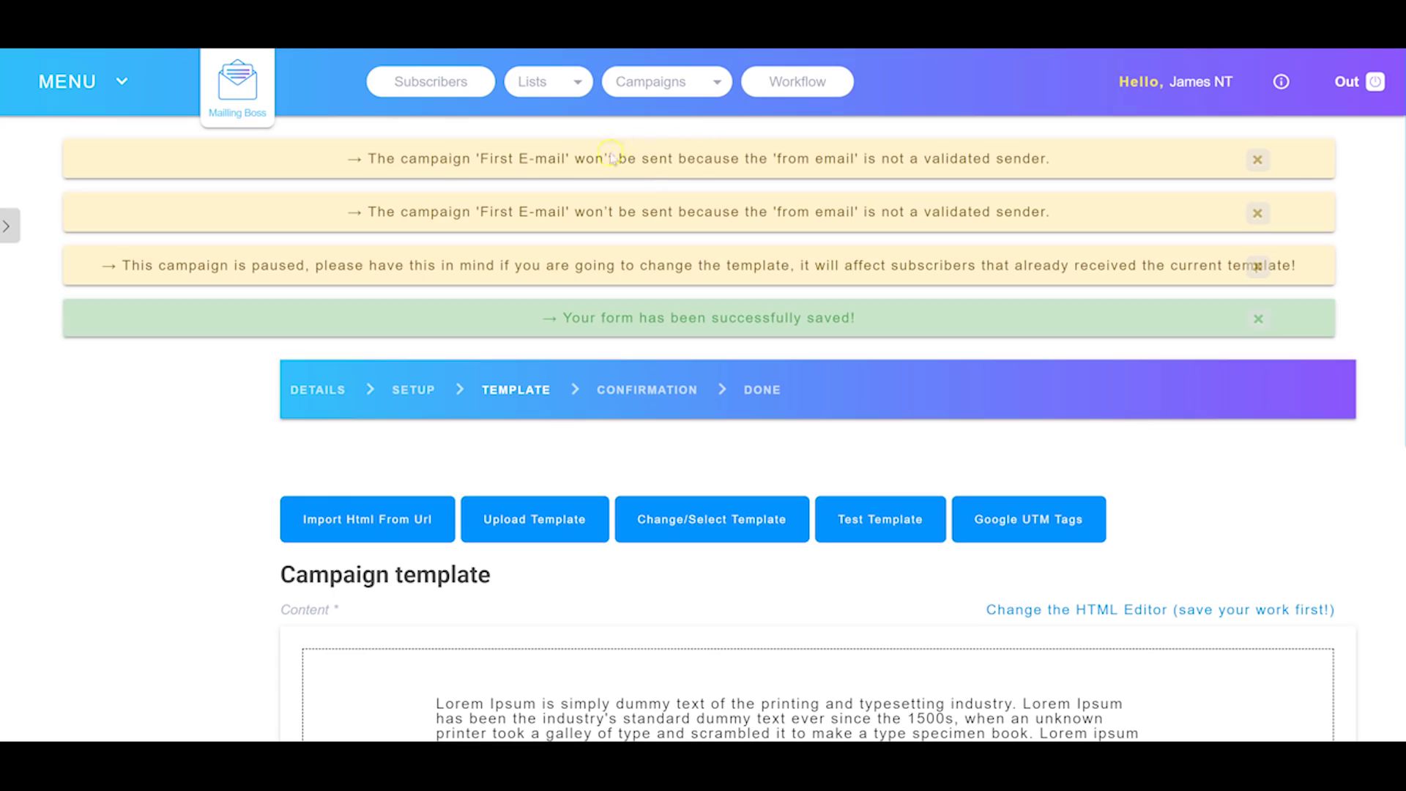
scroll(612, 158, "down", 7)
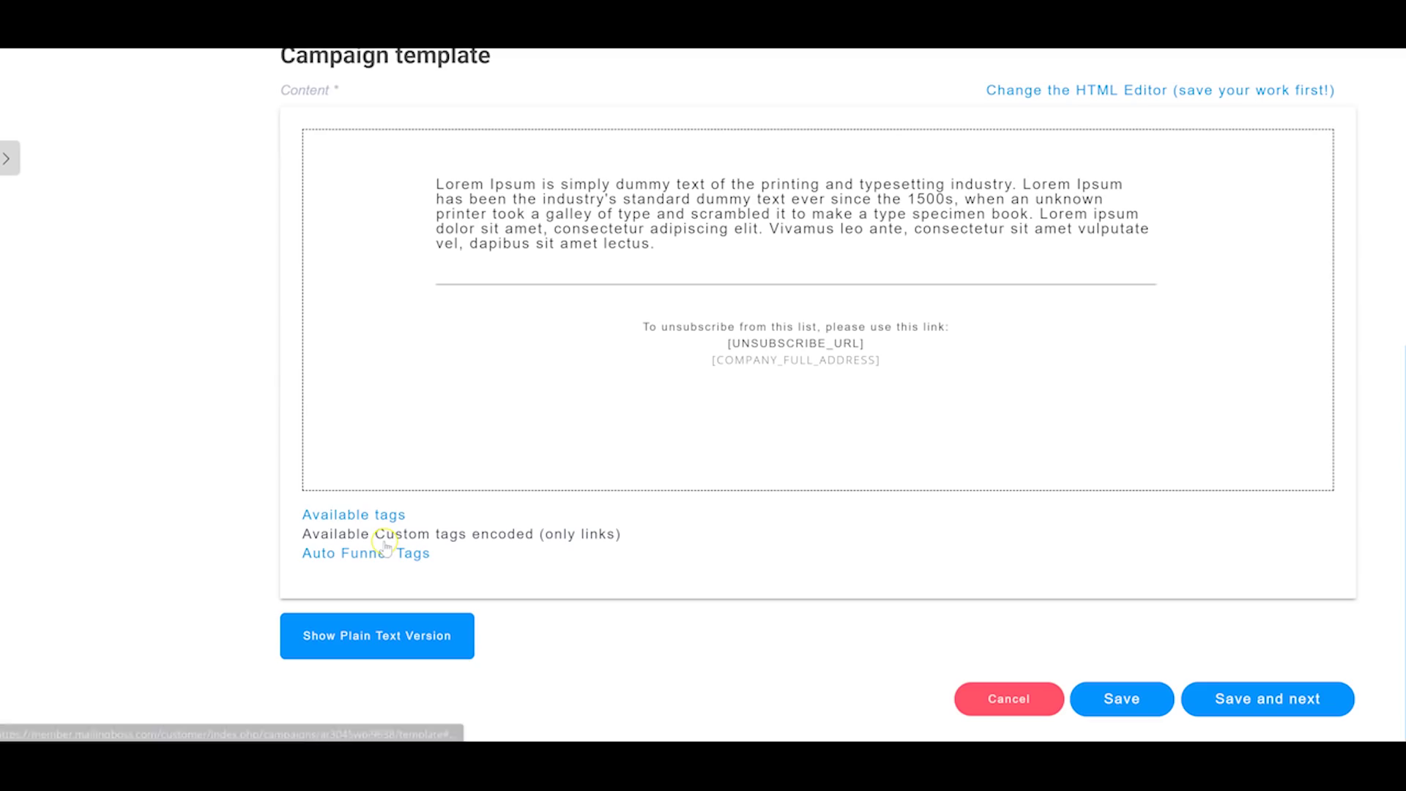
left_click(1172, 701)
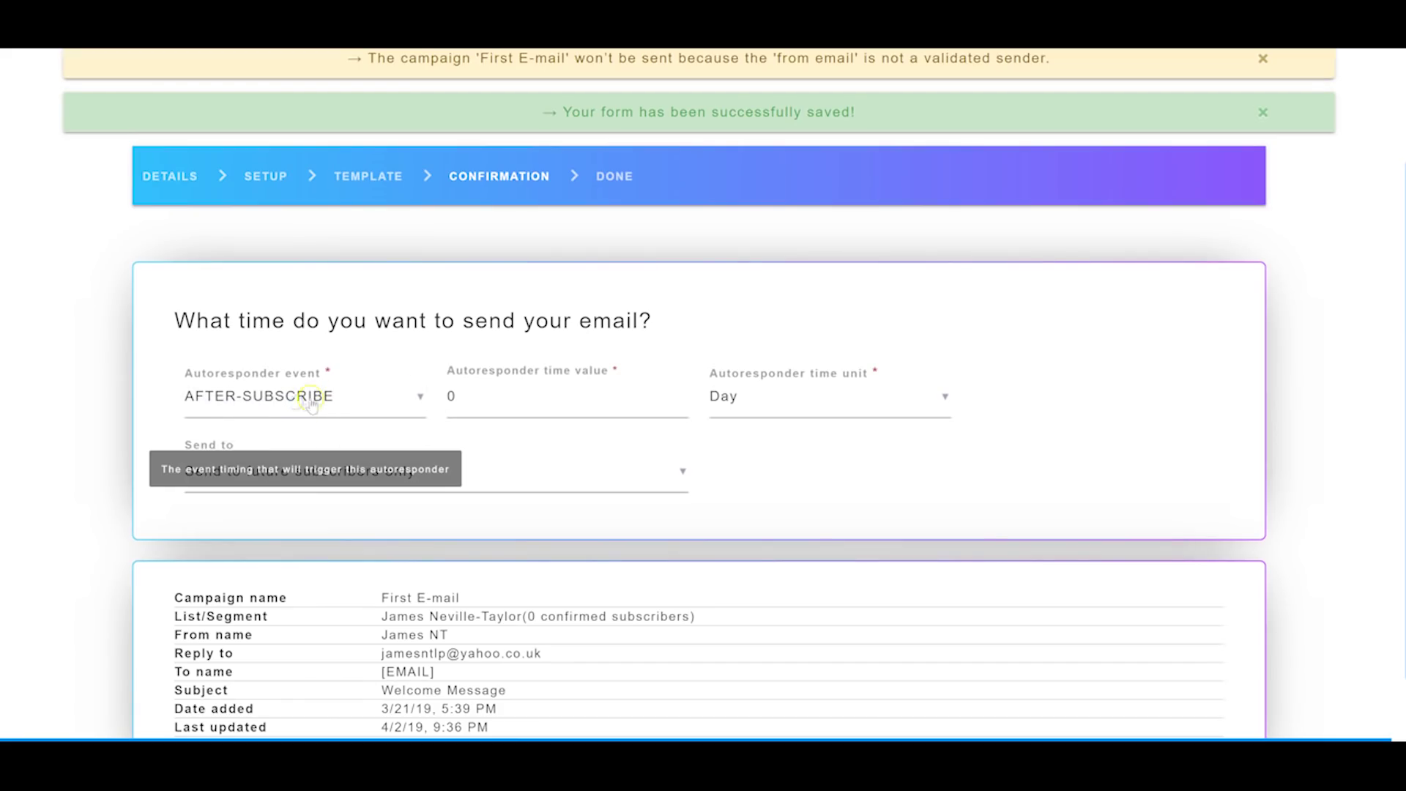
Step: Keep the autoresponder trigger as AFTER-SUBSCRIBE with a 0-day delay
scroll(225, 411, "down", 1)
left_click(295, 313)
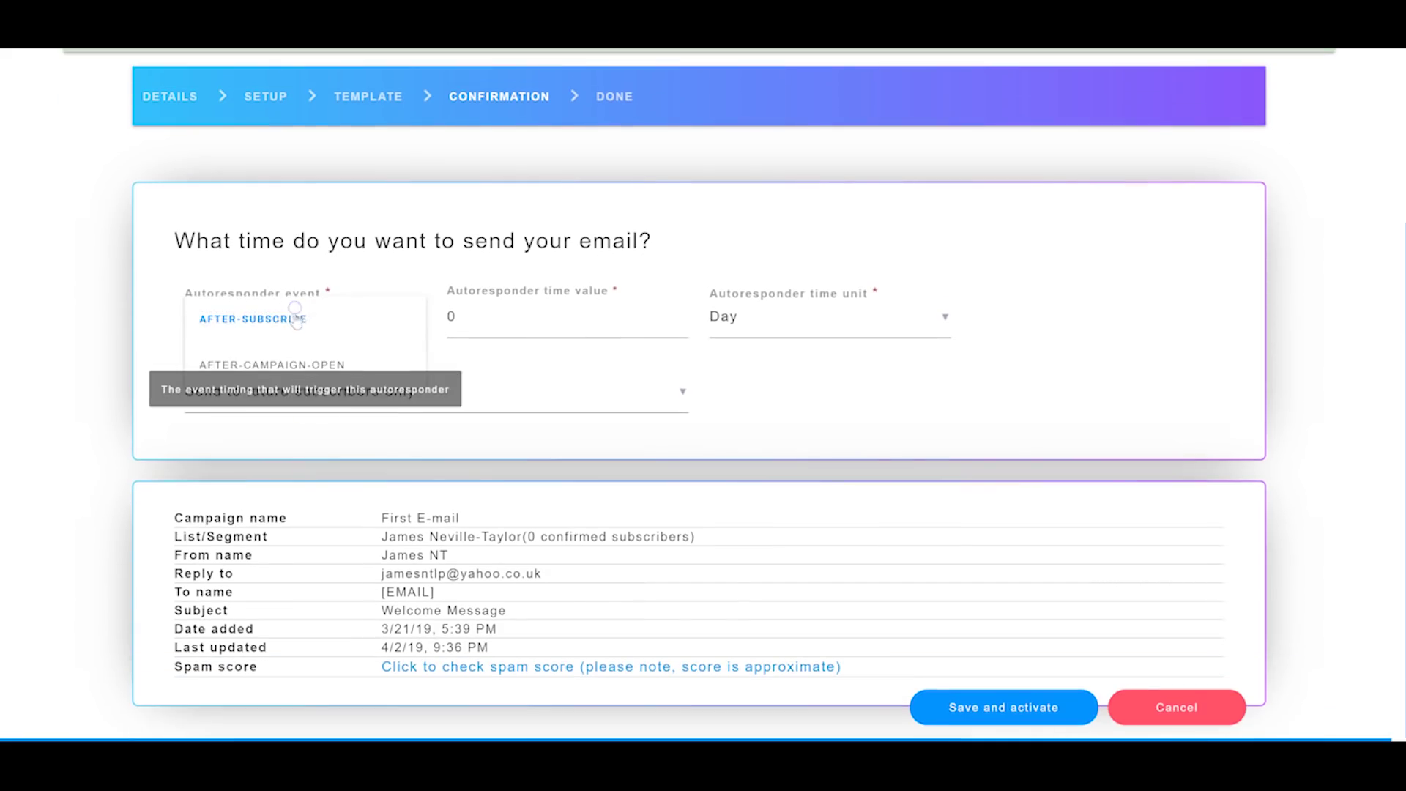
left_click(302, 319)
left_click(584, 329)
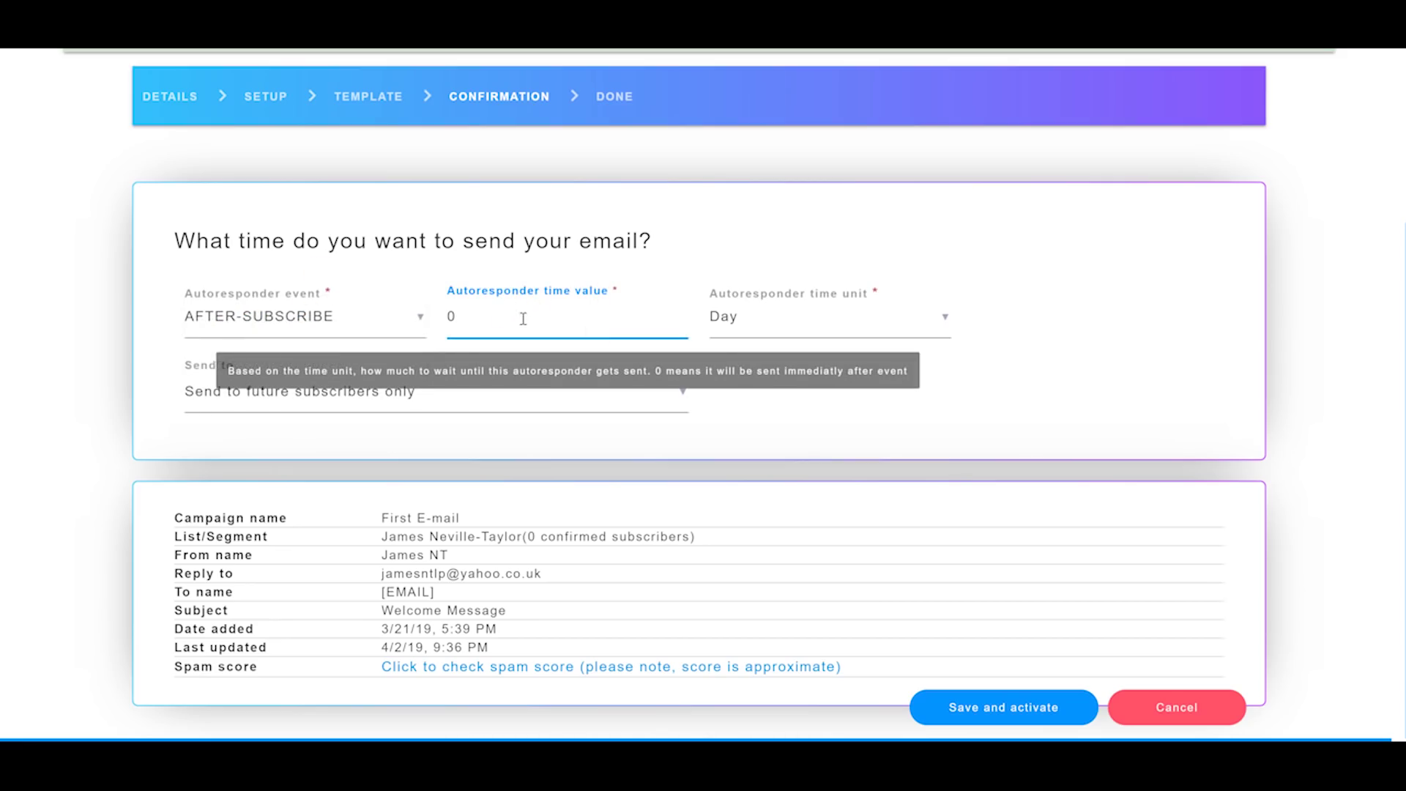
left_click(732, 316)
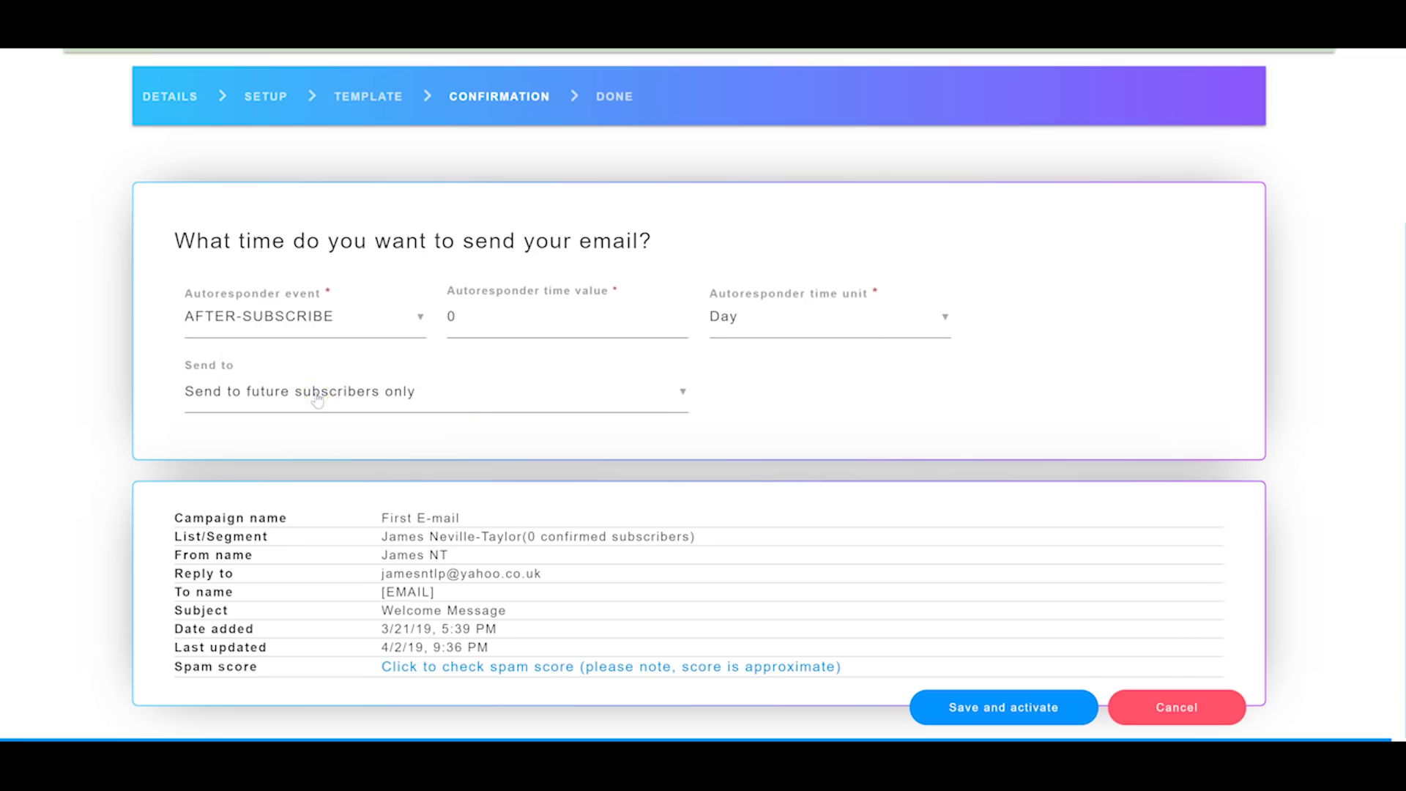
Step: Send to future subscribers only, save the campaign, then open and close the main menu
left_click(350, 396)
left_click(354, 441)
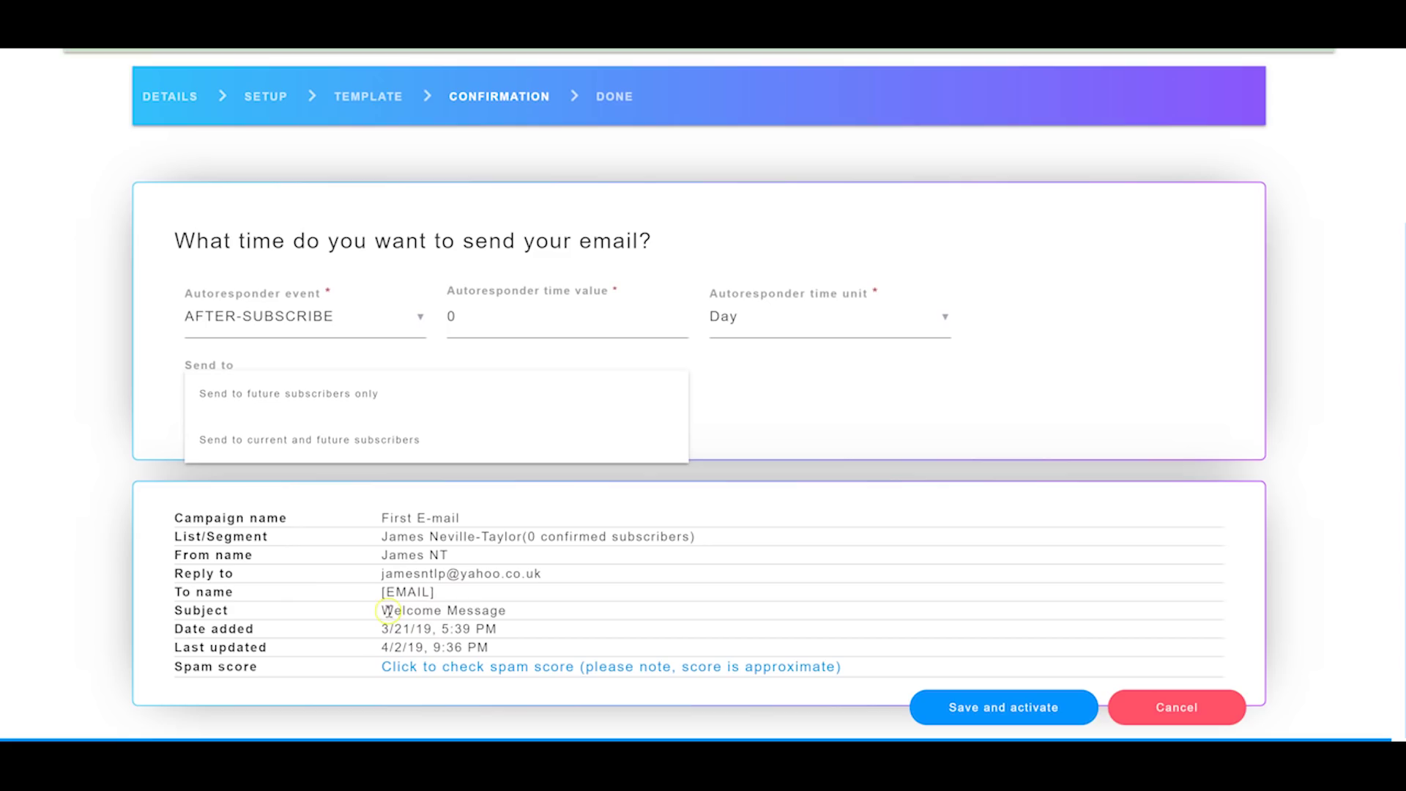
left_click(463, 574)
left_click_drag(463, 574, 498, 574)
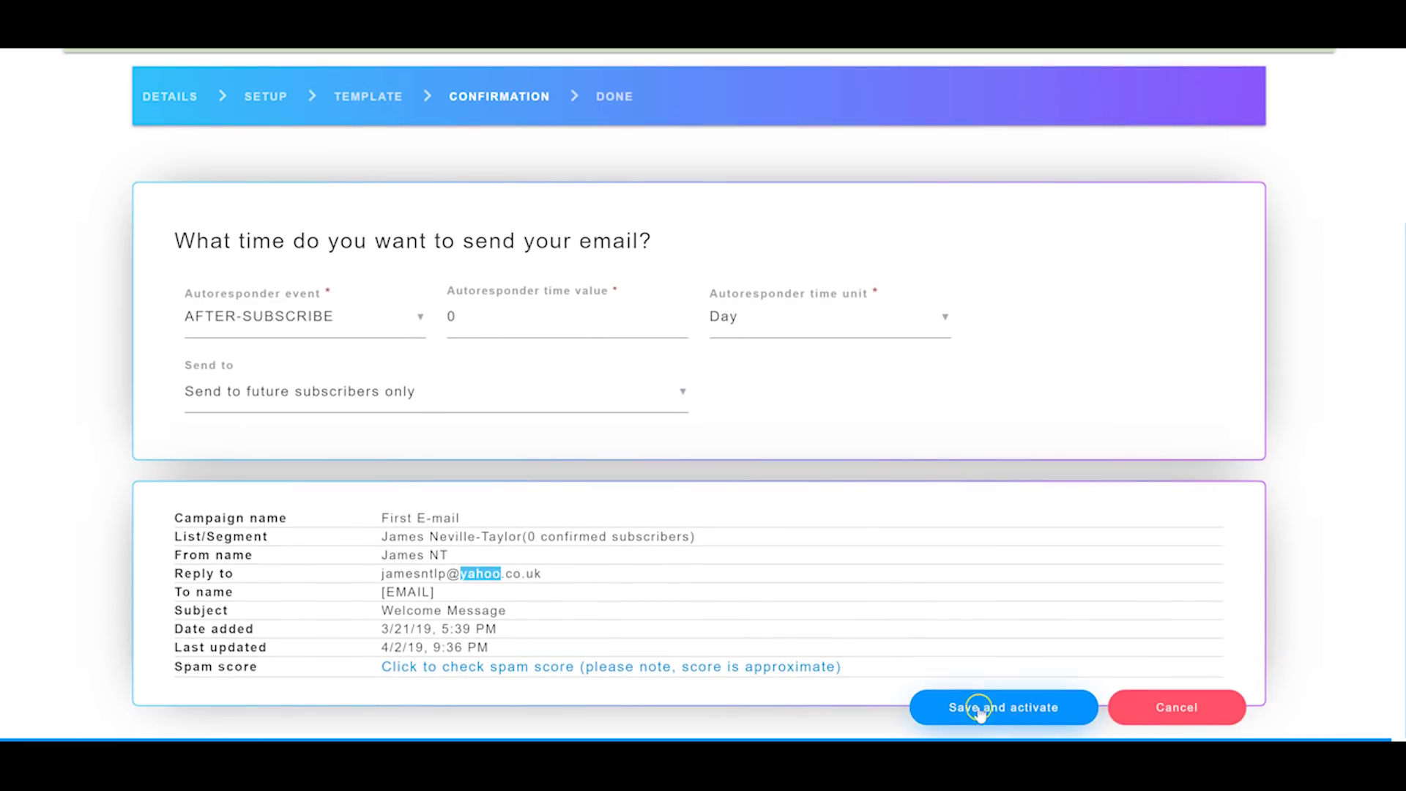
left_click(985, 706)
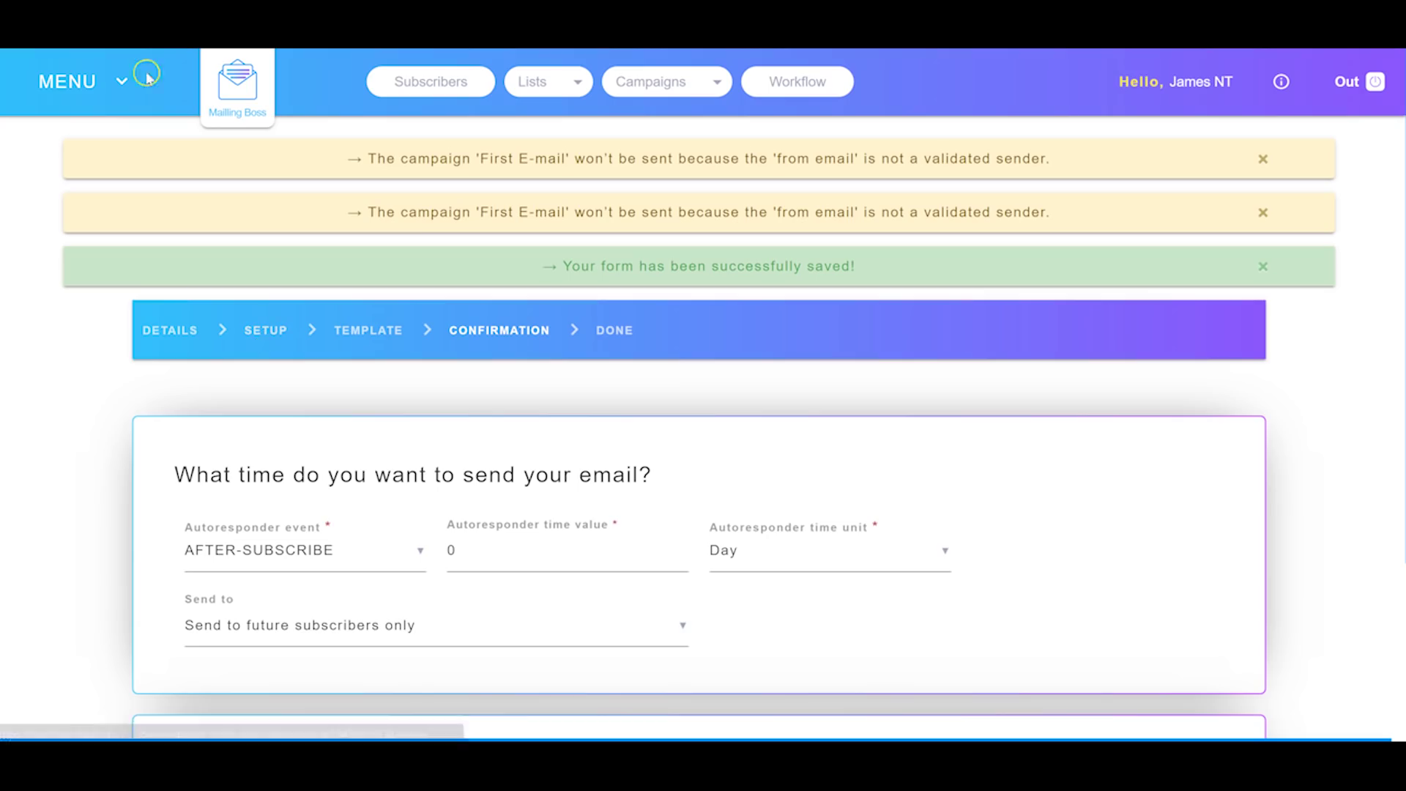
left_click(117, 82)
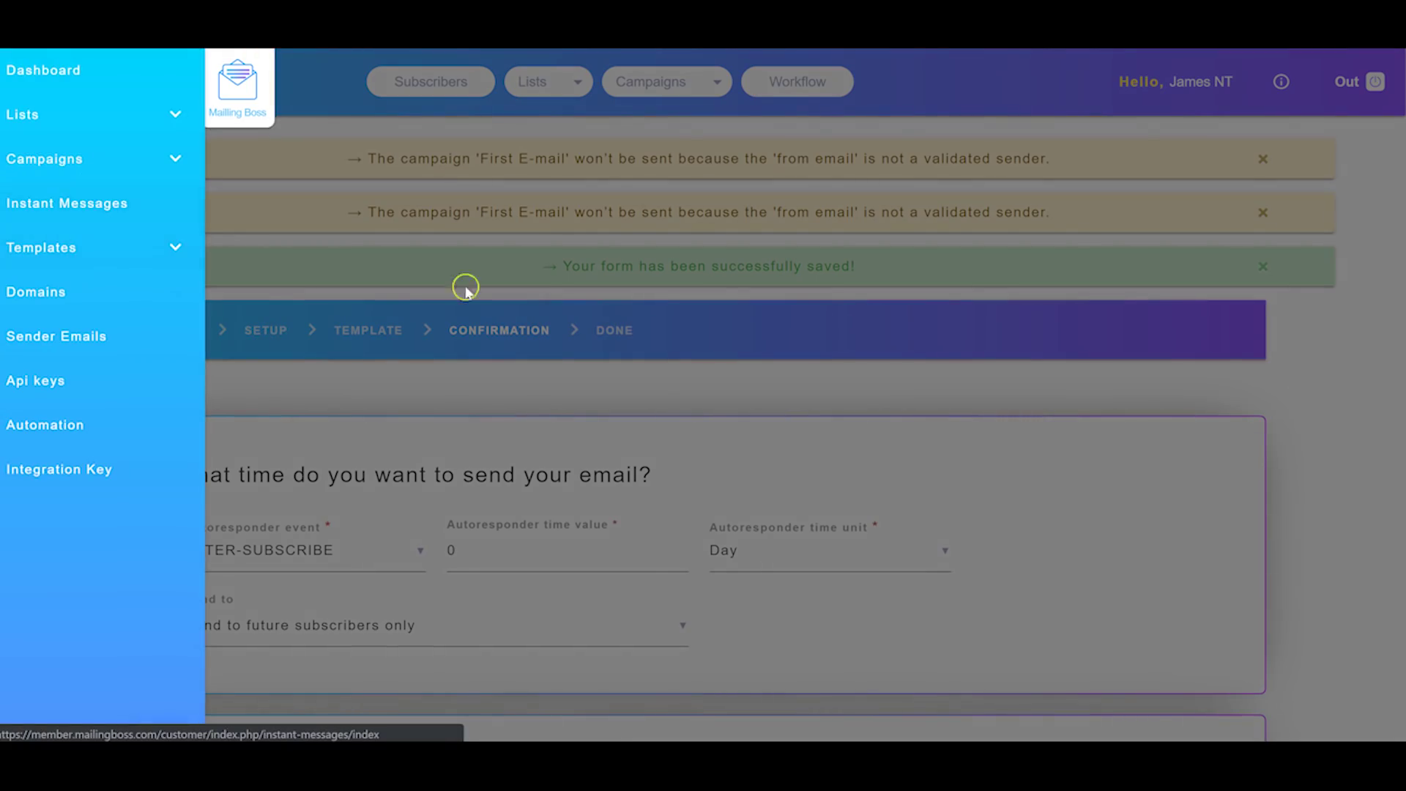
left_click(575, 383)
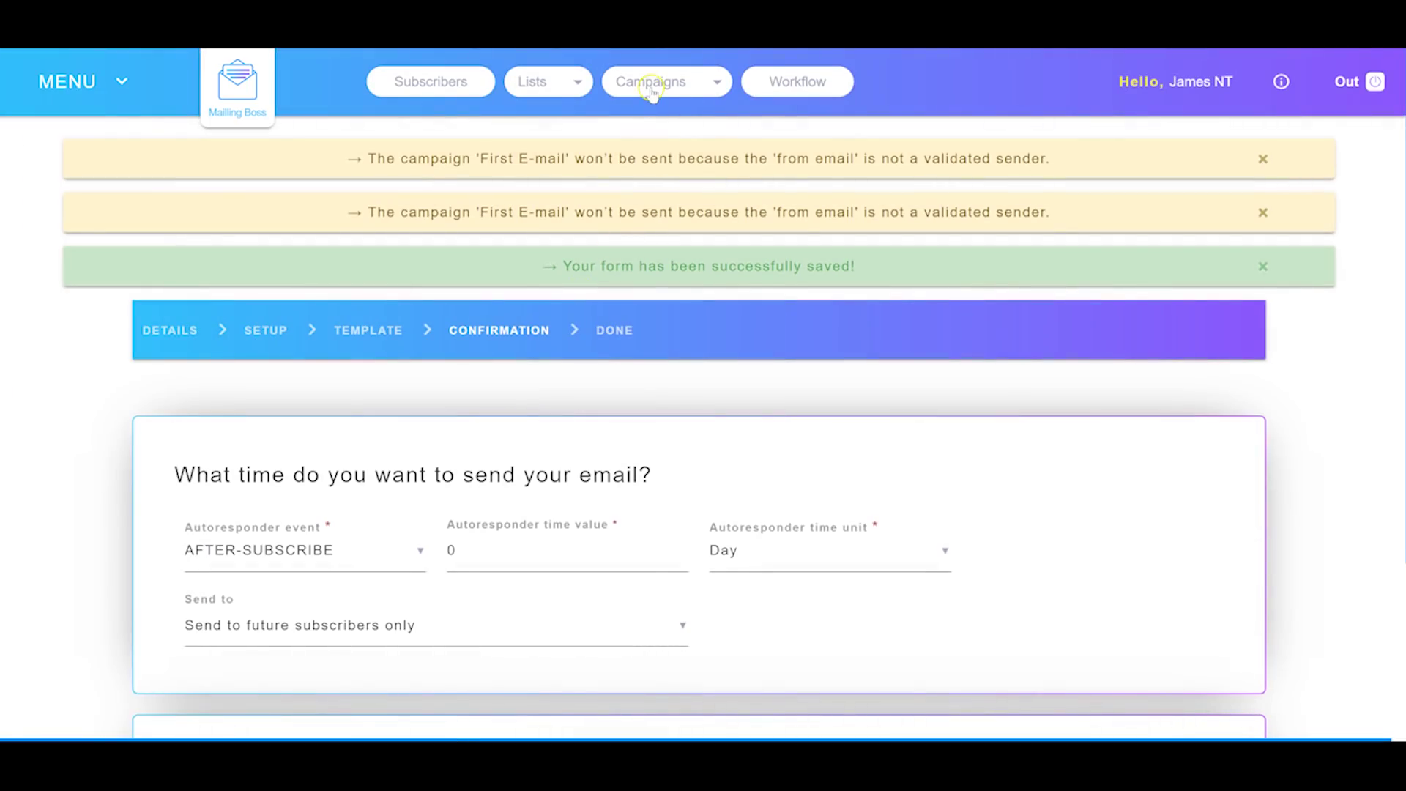
Step: Add a List node to a new workflow using the Squeeze Page Funnel copy_2 list
left_click(805, 86)
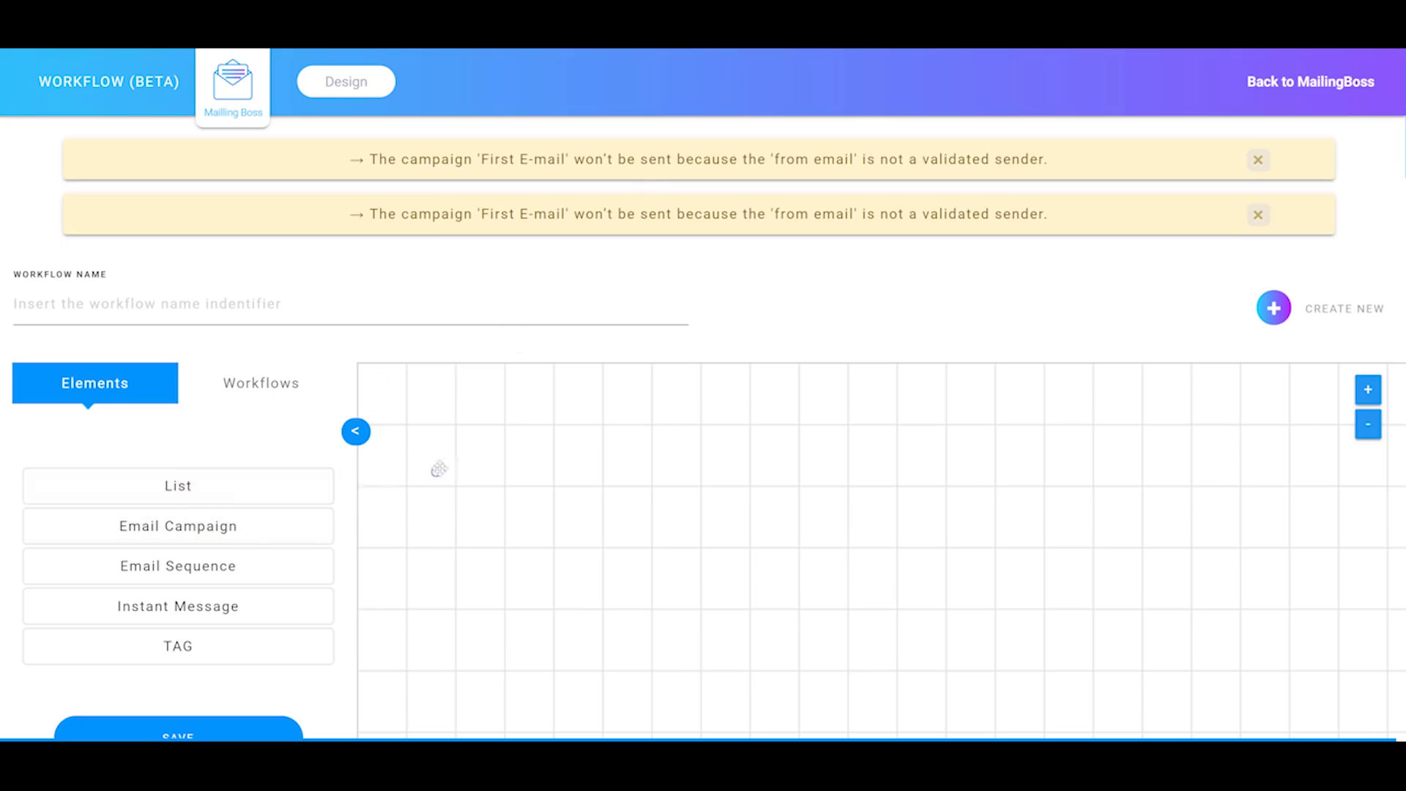
left_click_drag(220, 496, 513, 481)
left_click_drag(651, 490, 663, 510)
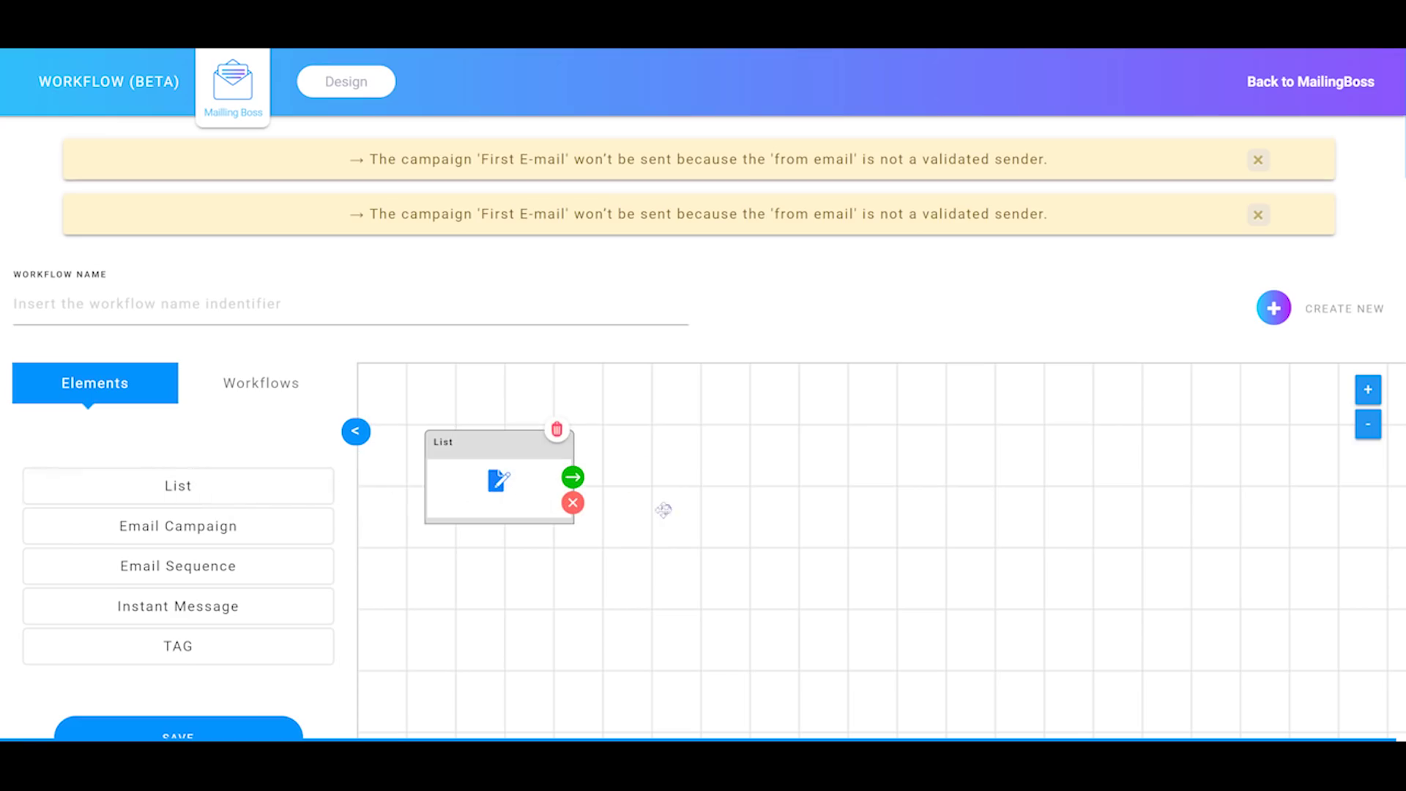
left_click(503, 487)
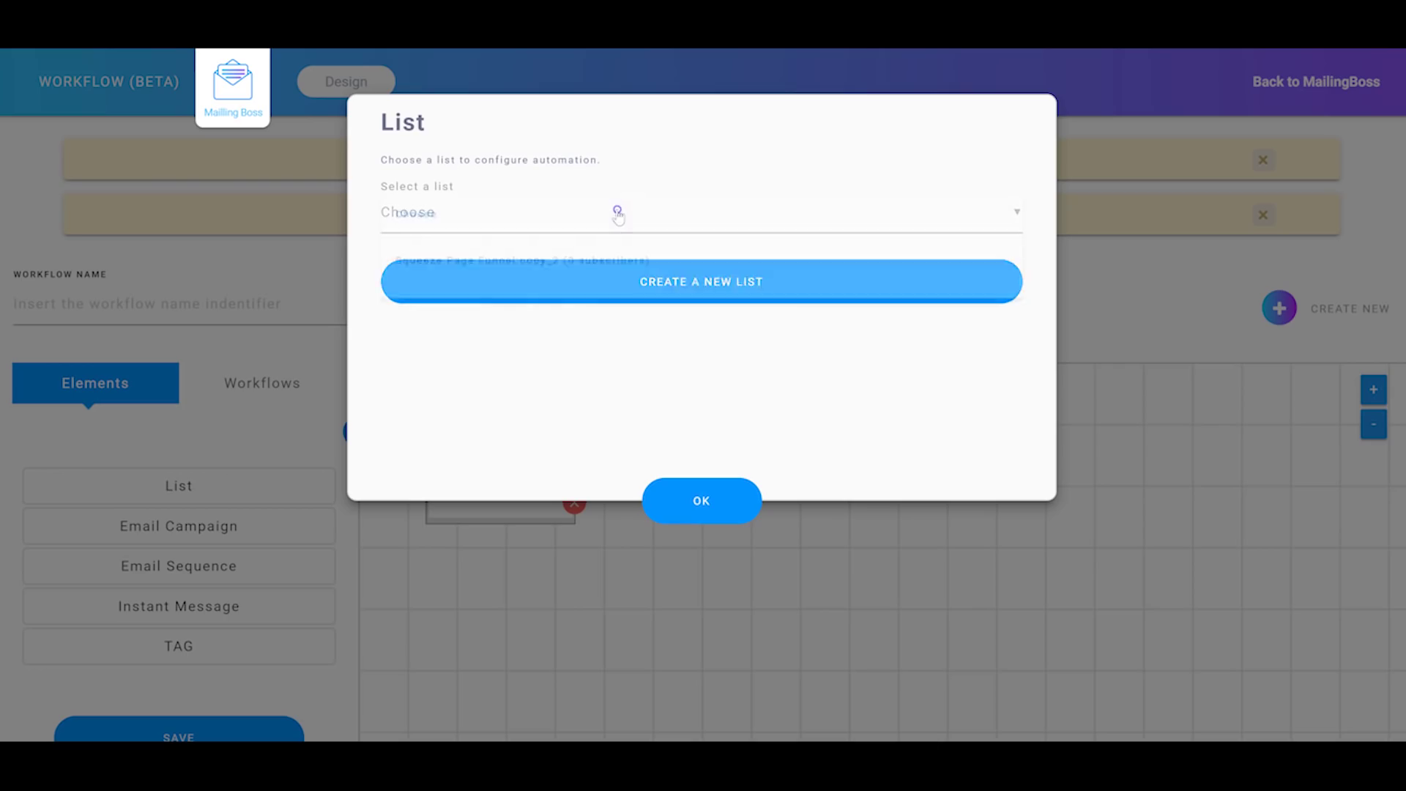
left_click(575, 219)
left_click(567, 268)
left_click(691, 498)
Step: Add an Email Campaign node beside the List node, then return to the MailingBoss dashboard
left_click_drag(585, 482, 729, 460)
left_click_drag(173, 536, 735, 515)
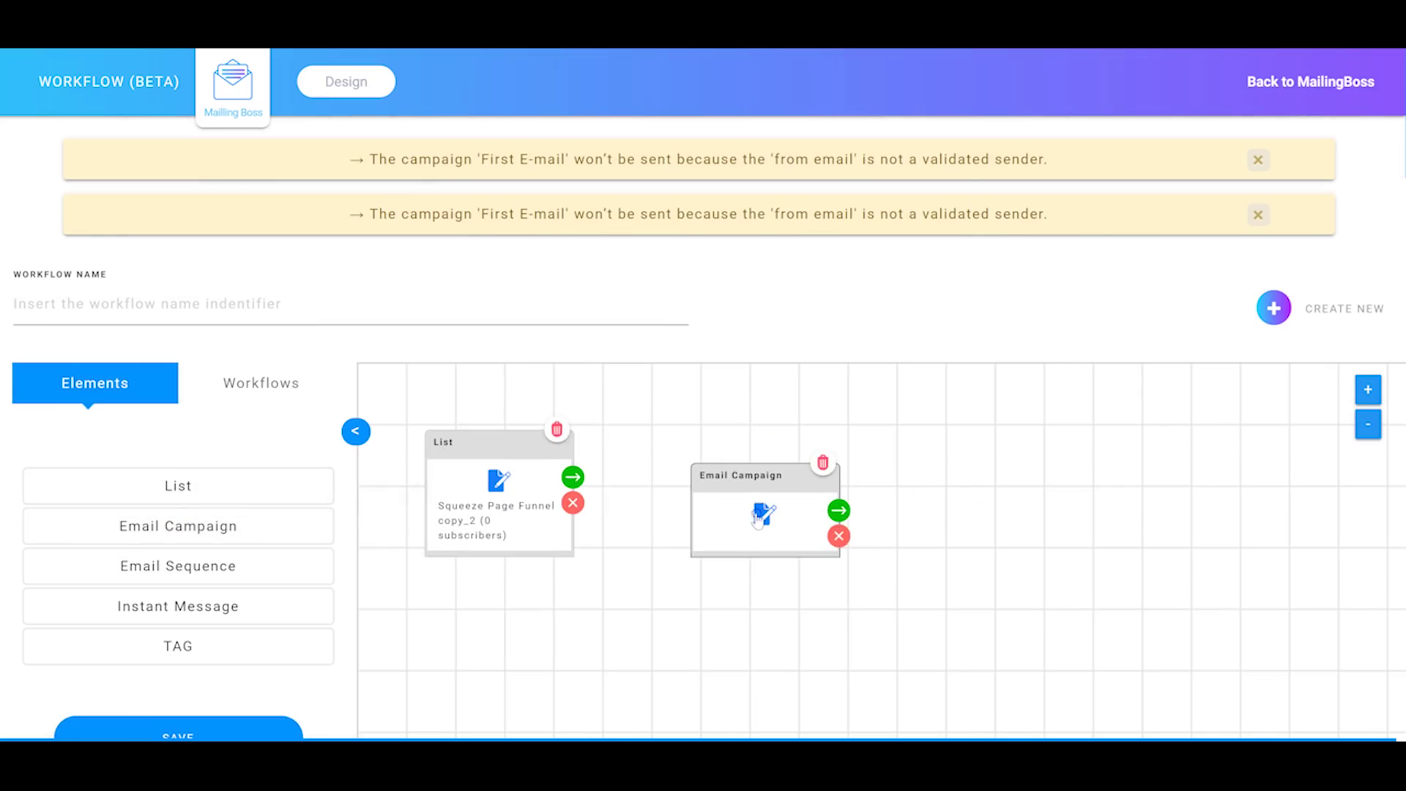
left_click(760, 517)
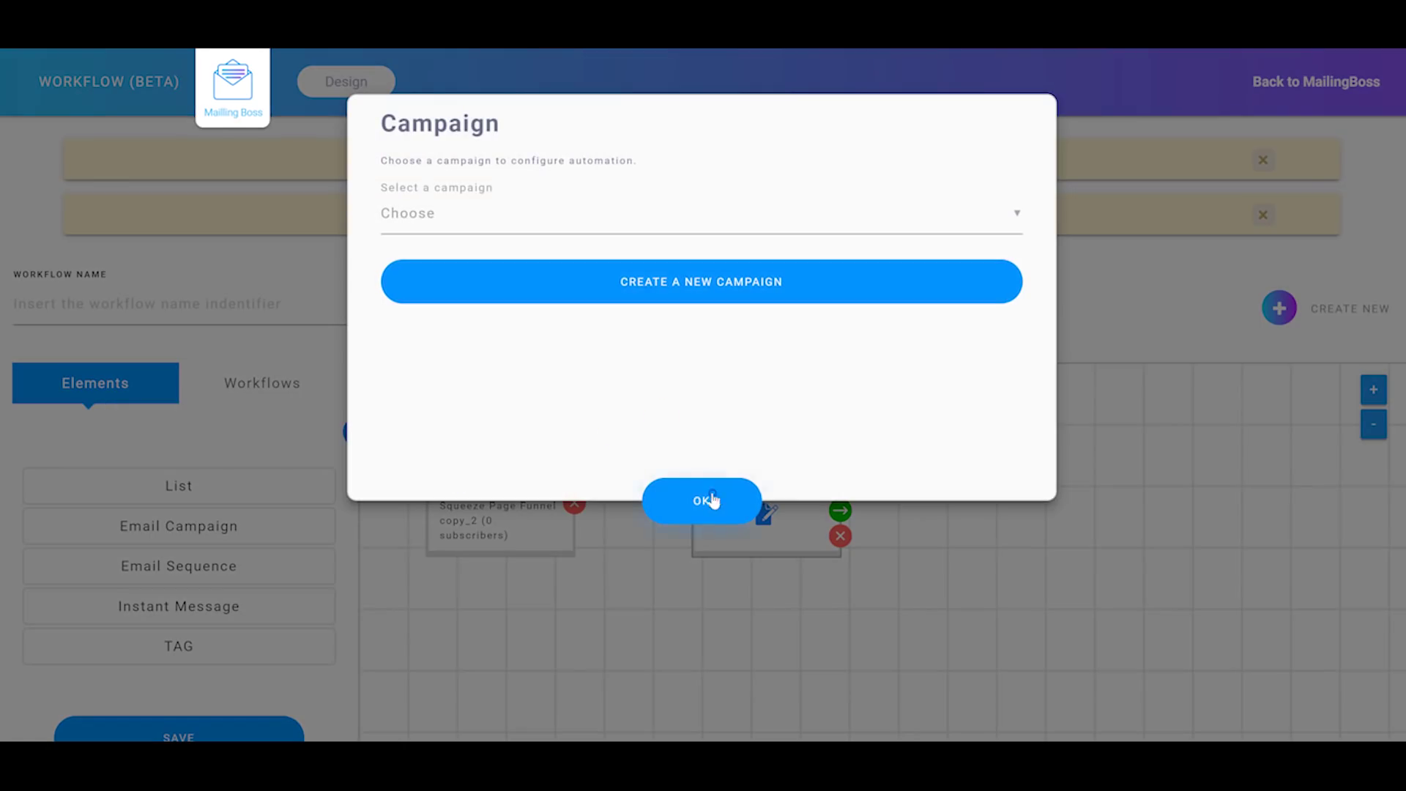
left_click(712, 500)
scroll(190, 623, "down", 2)
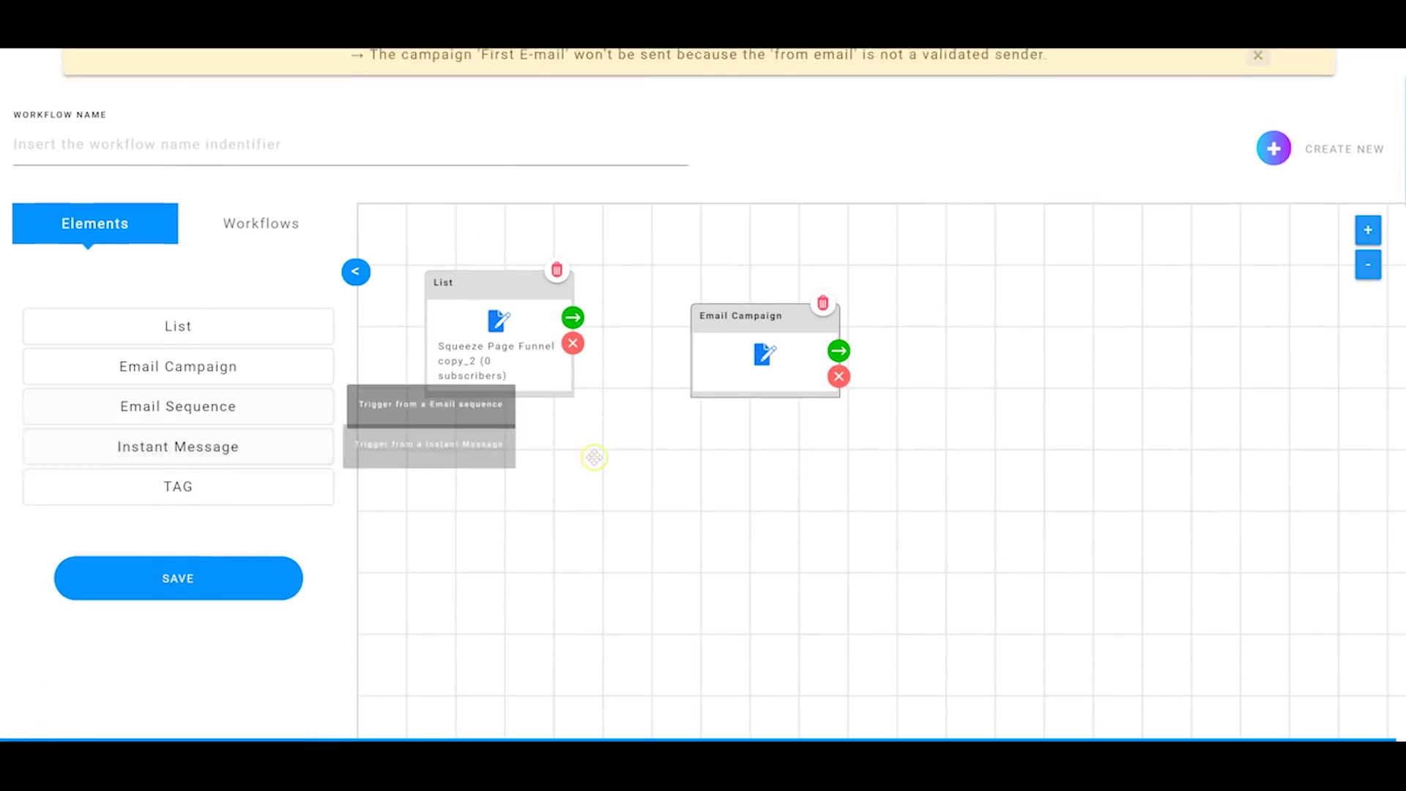
scroll(986, 417, "down", 4)
scroll(986, 418, "up", 6)
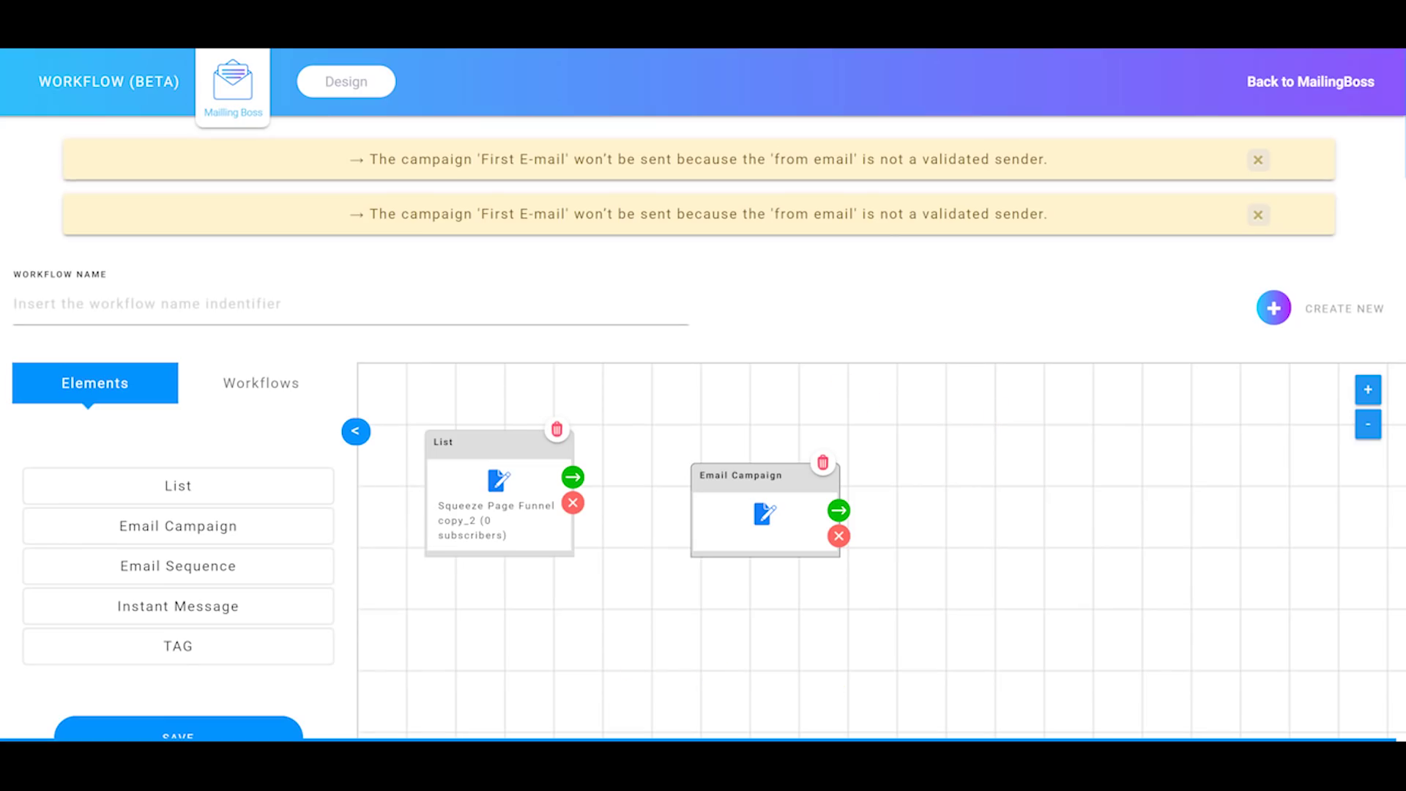
mouse_move(745, 755)
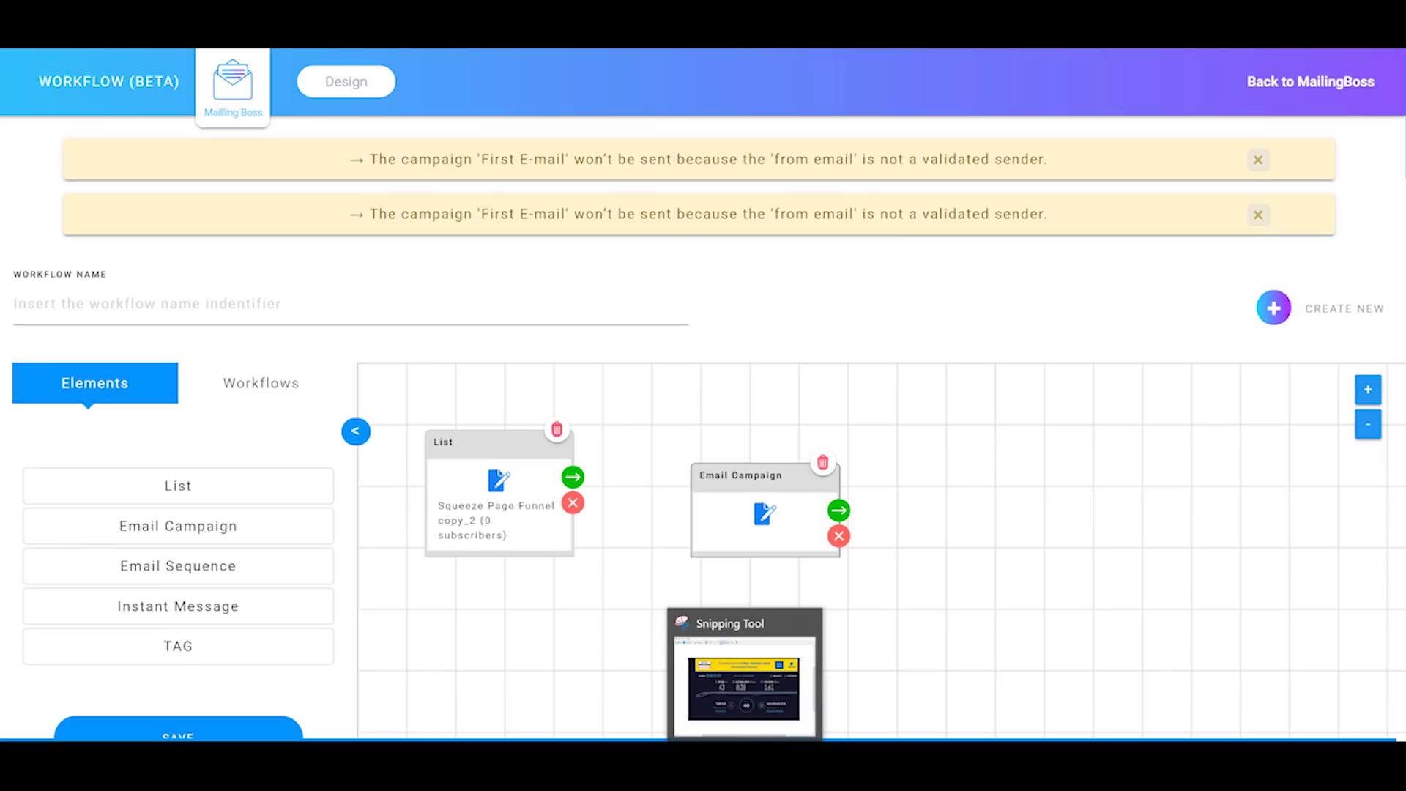
left_click(233, 86)
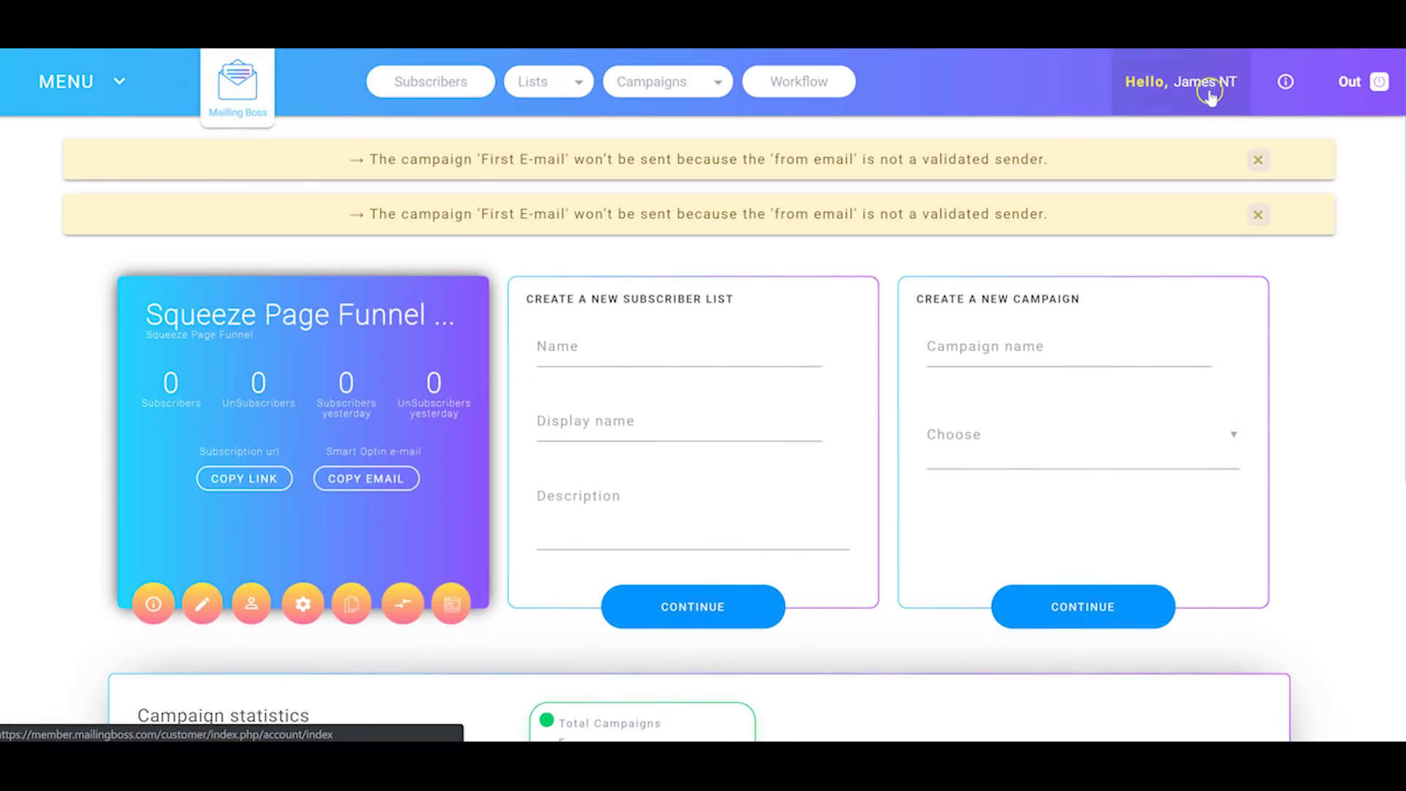
Step: Check the account usage summary, then review the profile page's timezone, language and lead scores
left_click(1224, 82)
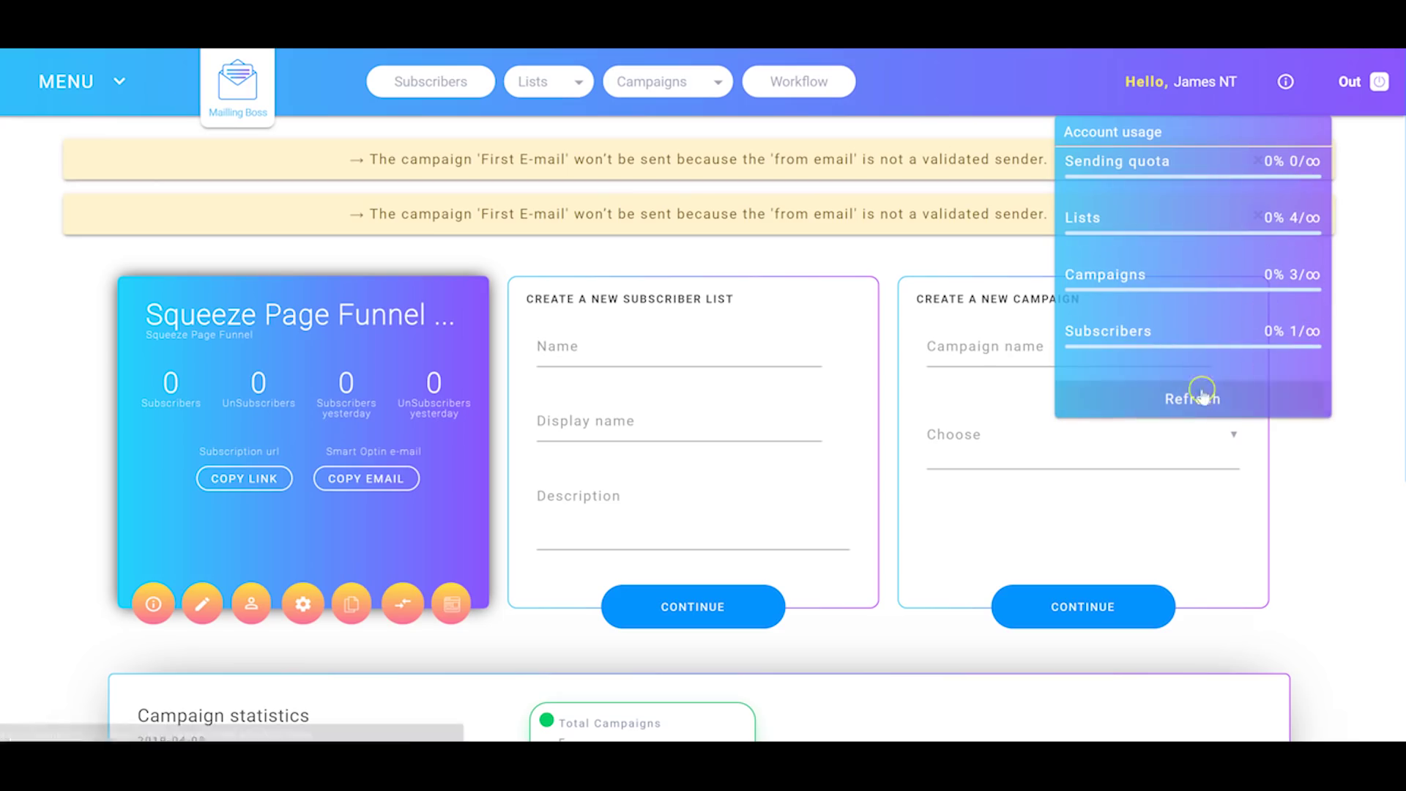
left_click(1212, 79)
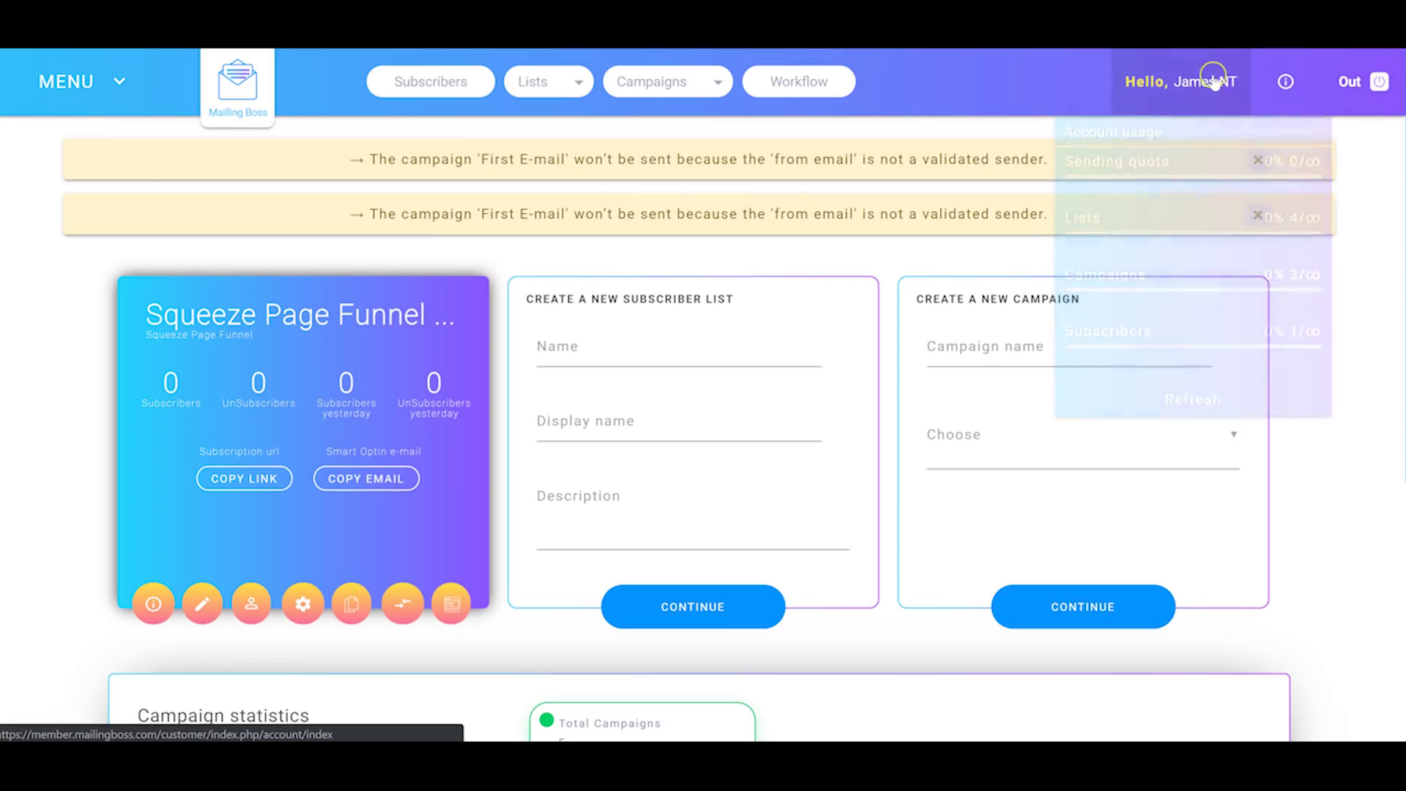
scroll(1219, 82, "down", 1)
scroll(1201, 82, "up", 1)
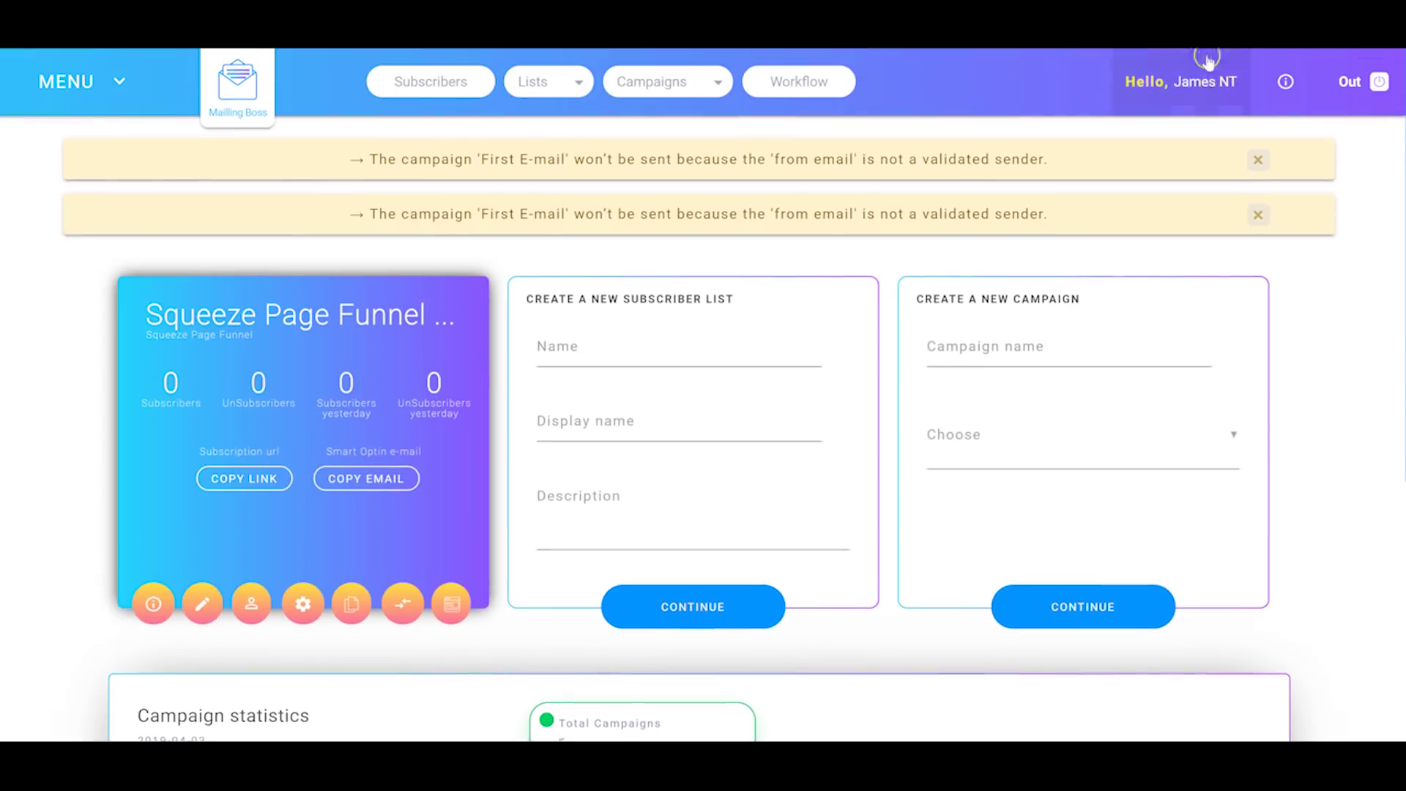
left_click(1196, 82)
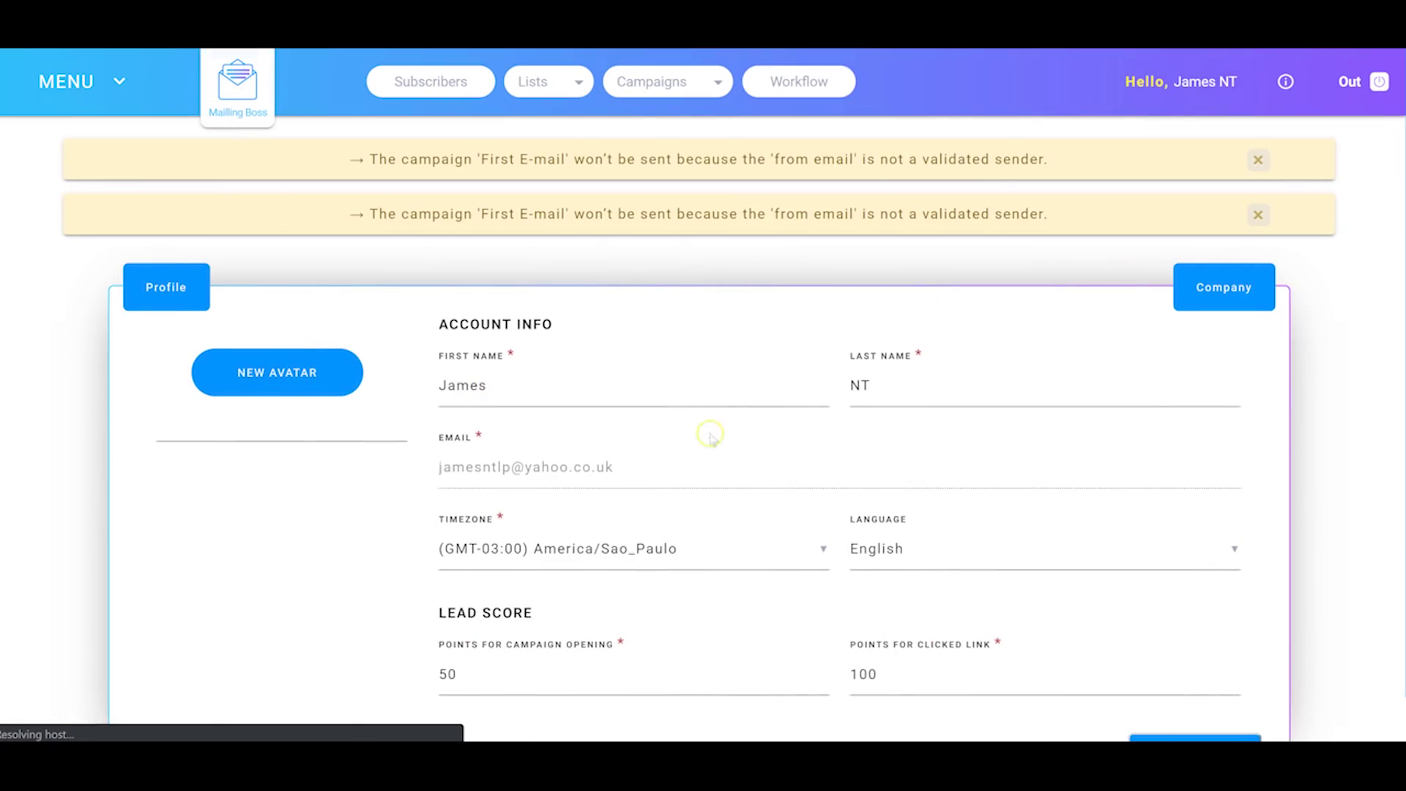
scroll(663, 446, "down", 1)
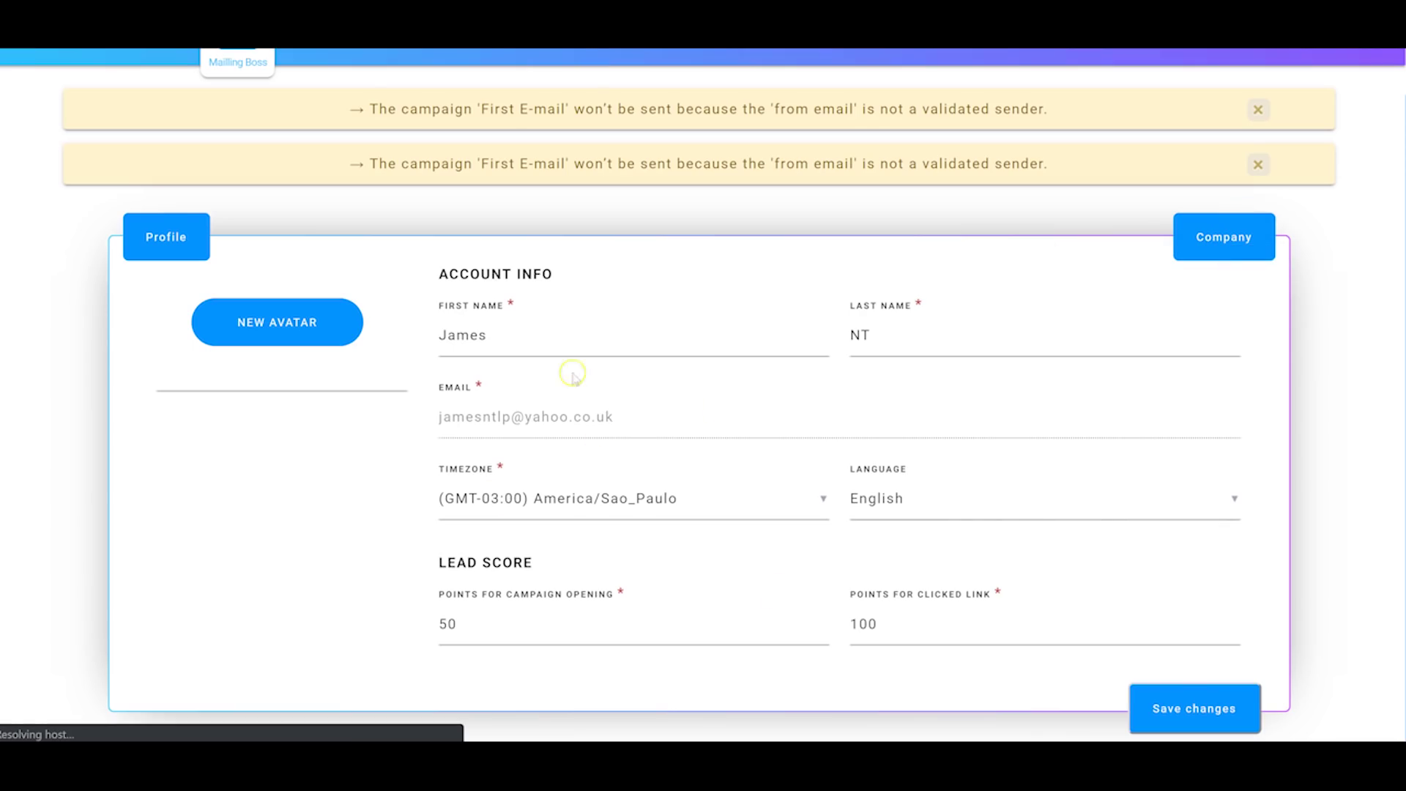
scroll(573, 375, "up", 1)
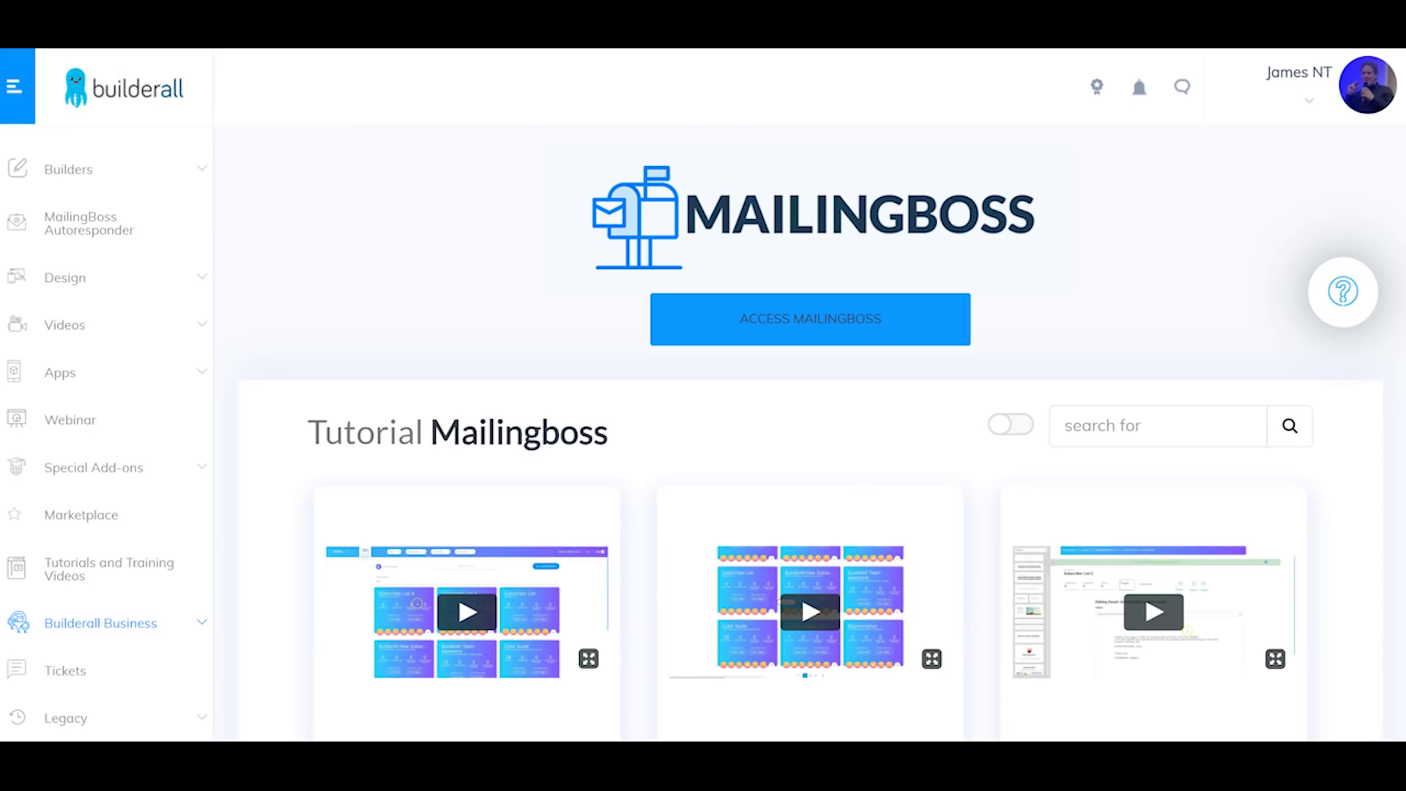
Step: Open Design Studio under Design and browse the New & Popular Mockups gallery
left_click(193, 279)
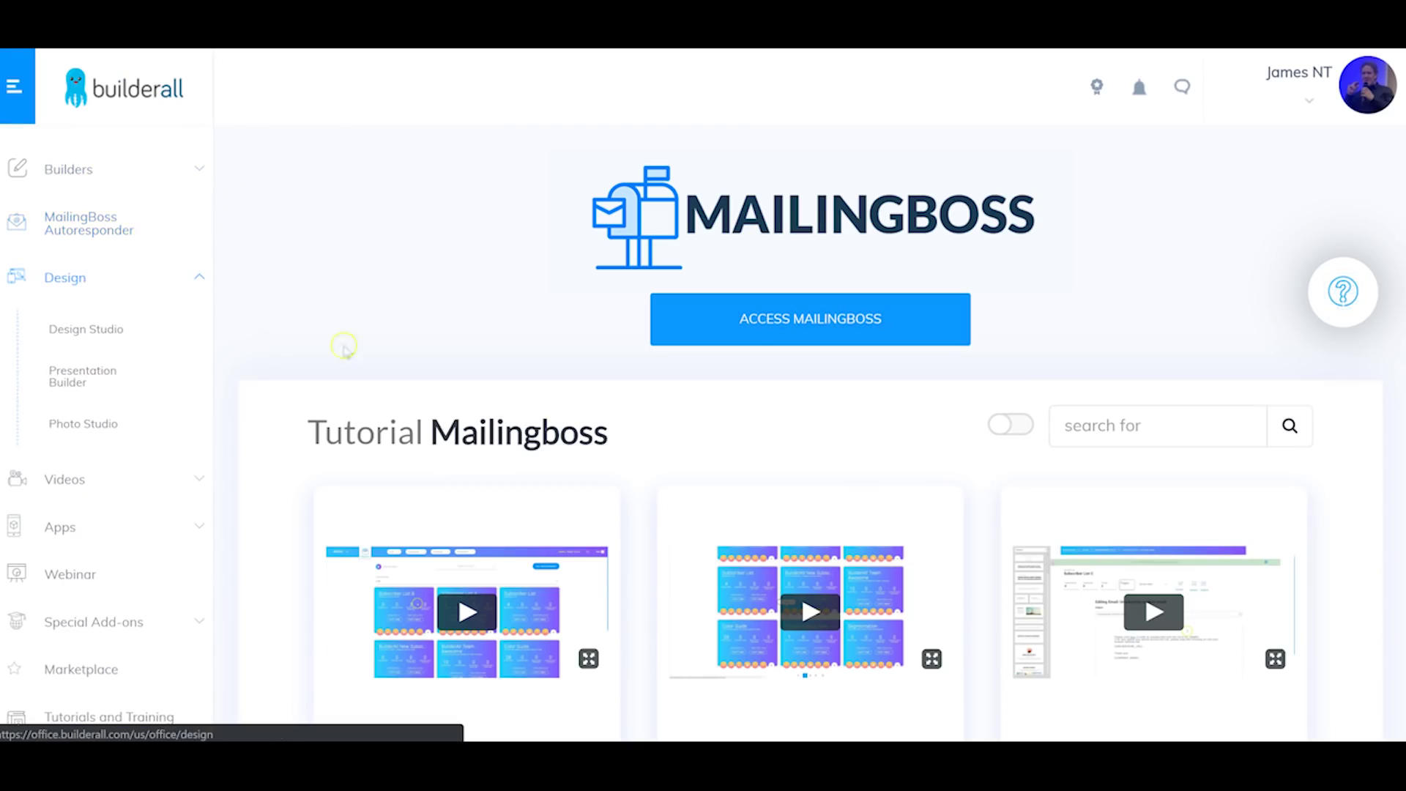
left_click(107, 331)
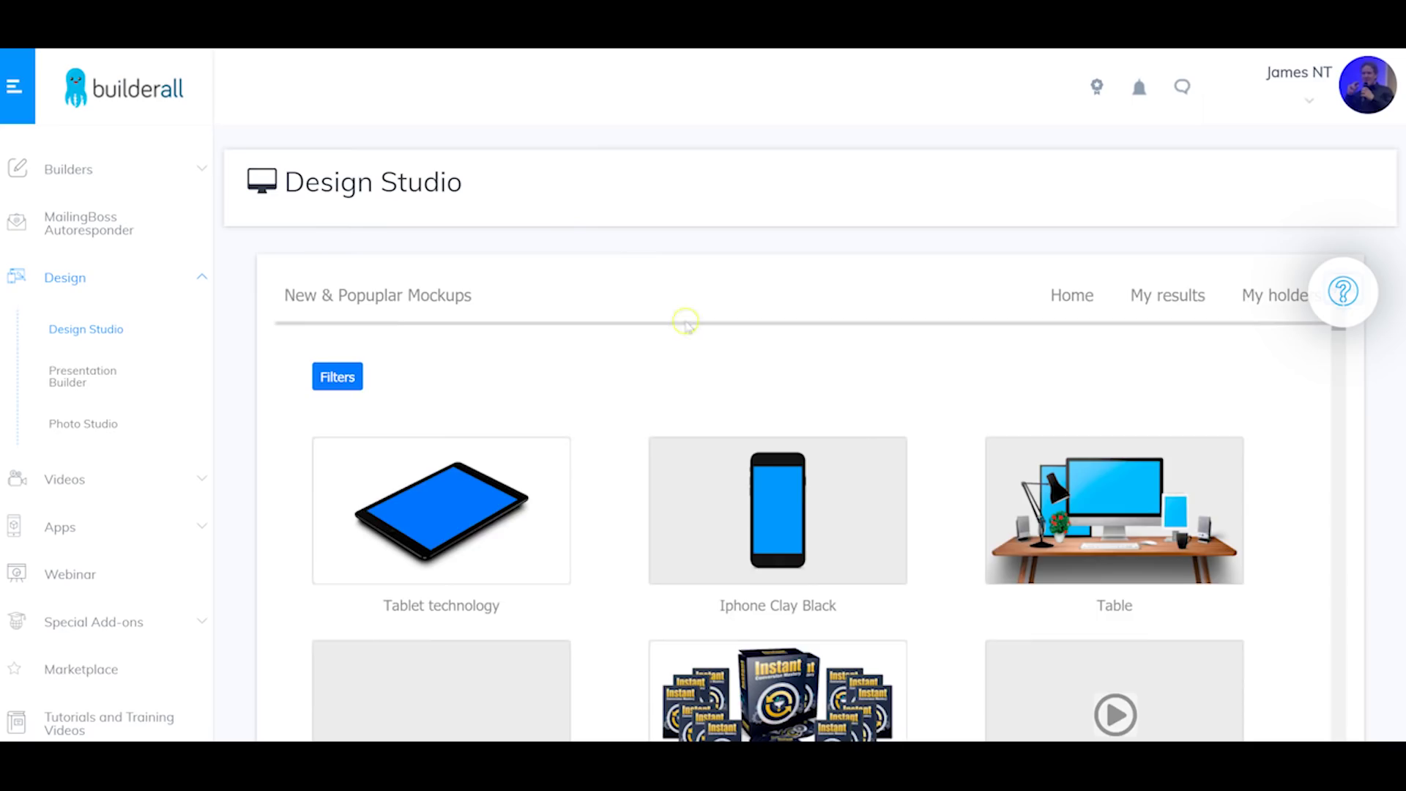
scroll(766, 411, "down", 4)
scroll(448, 425, "up", 3)
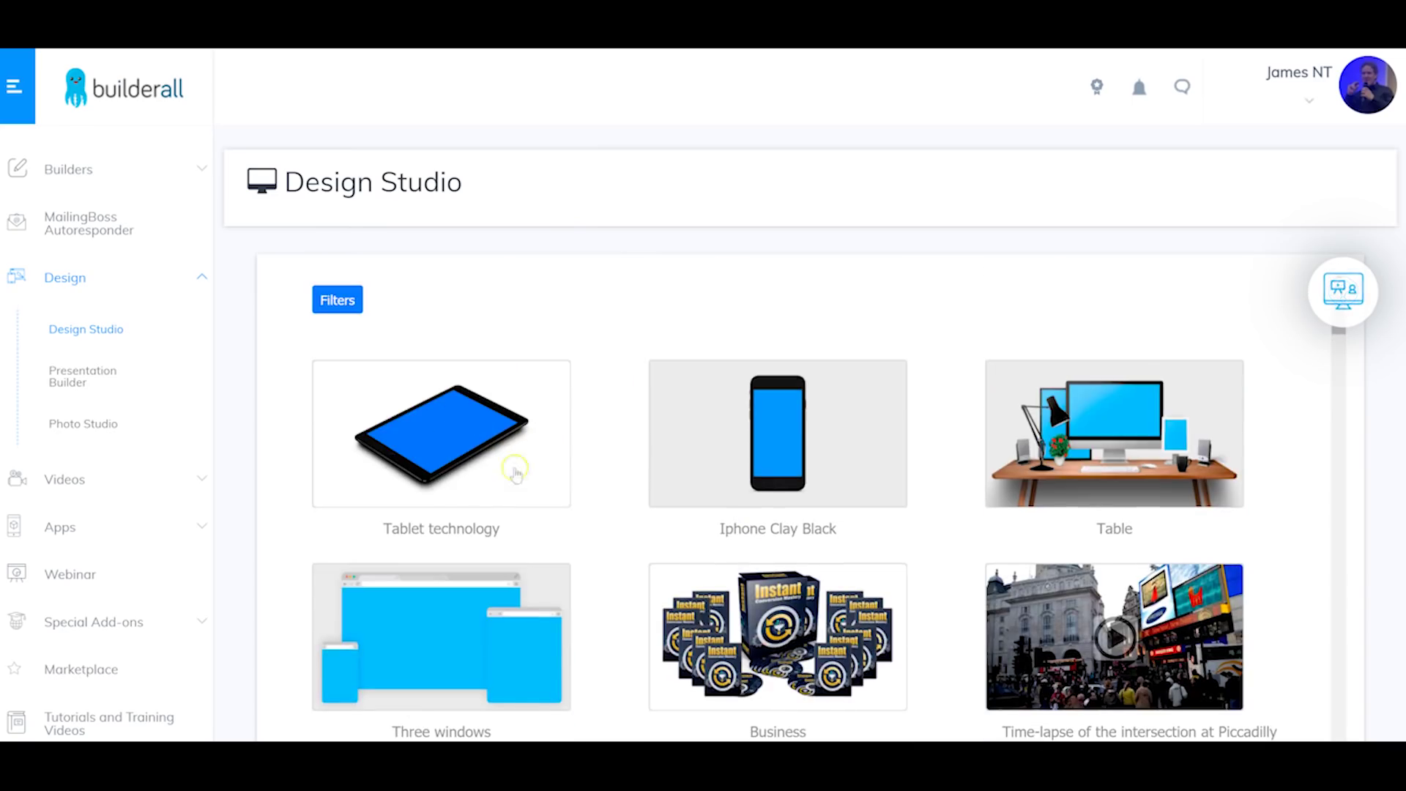
scroll(1142, 418, "down", 3)
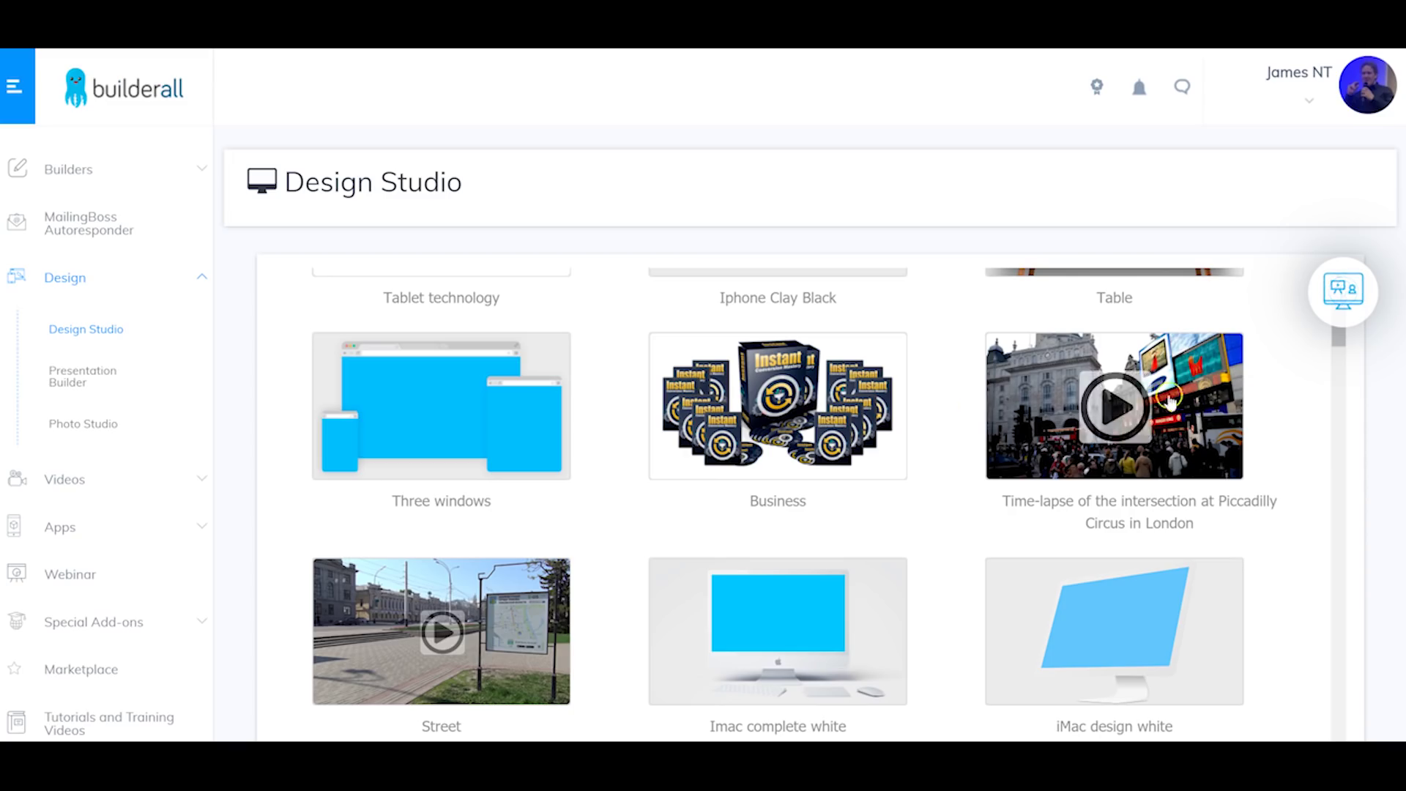
scroll(615, 526, "down", 10)
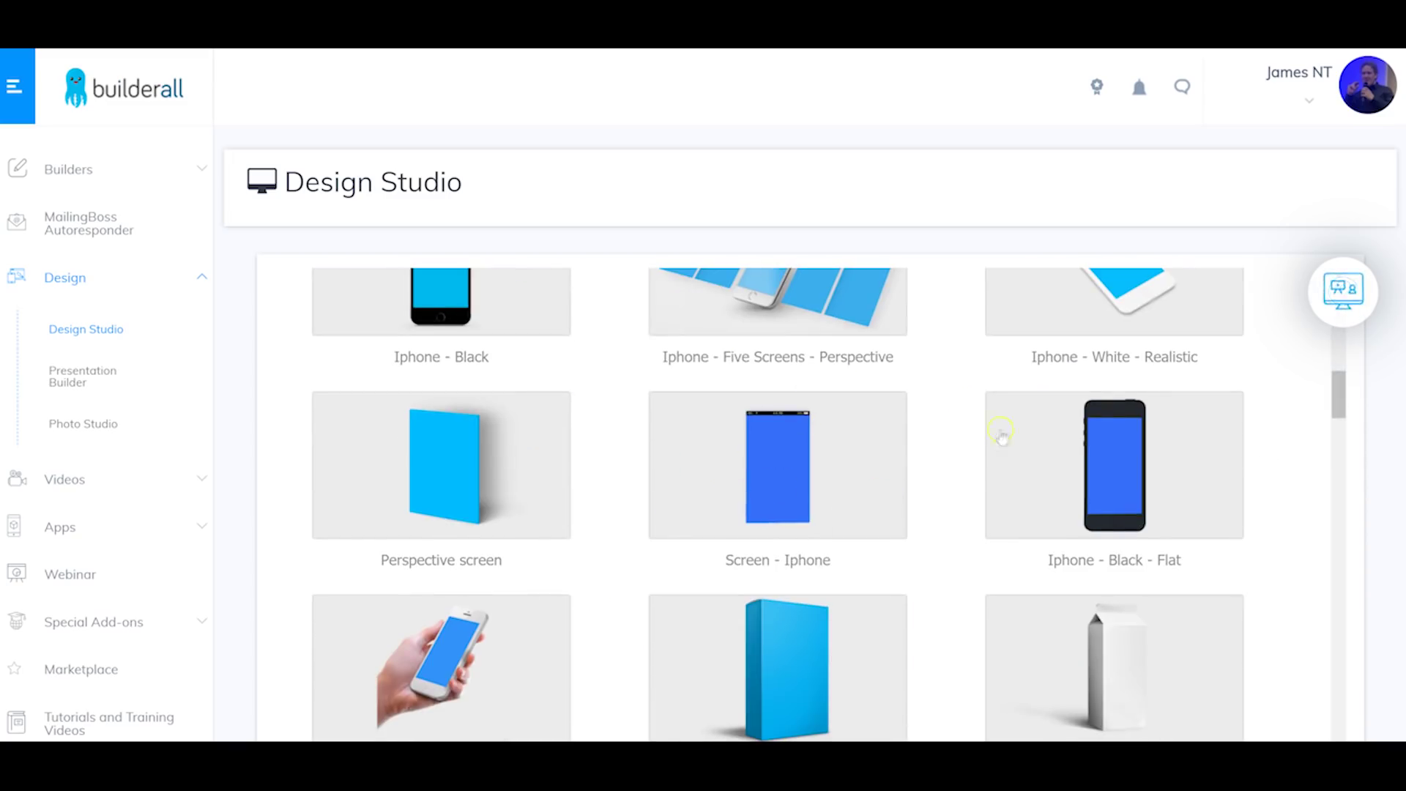
scroll(885, 456, "down", 4)
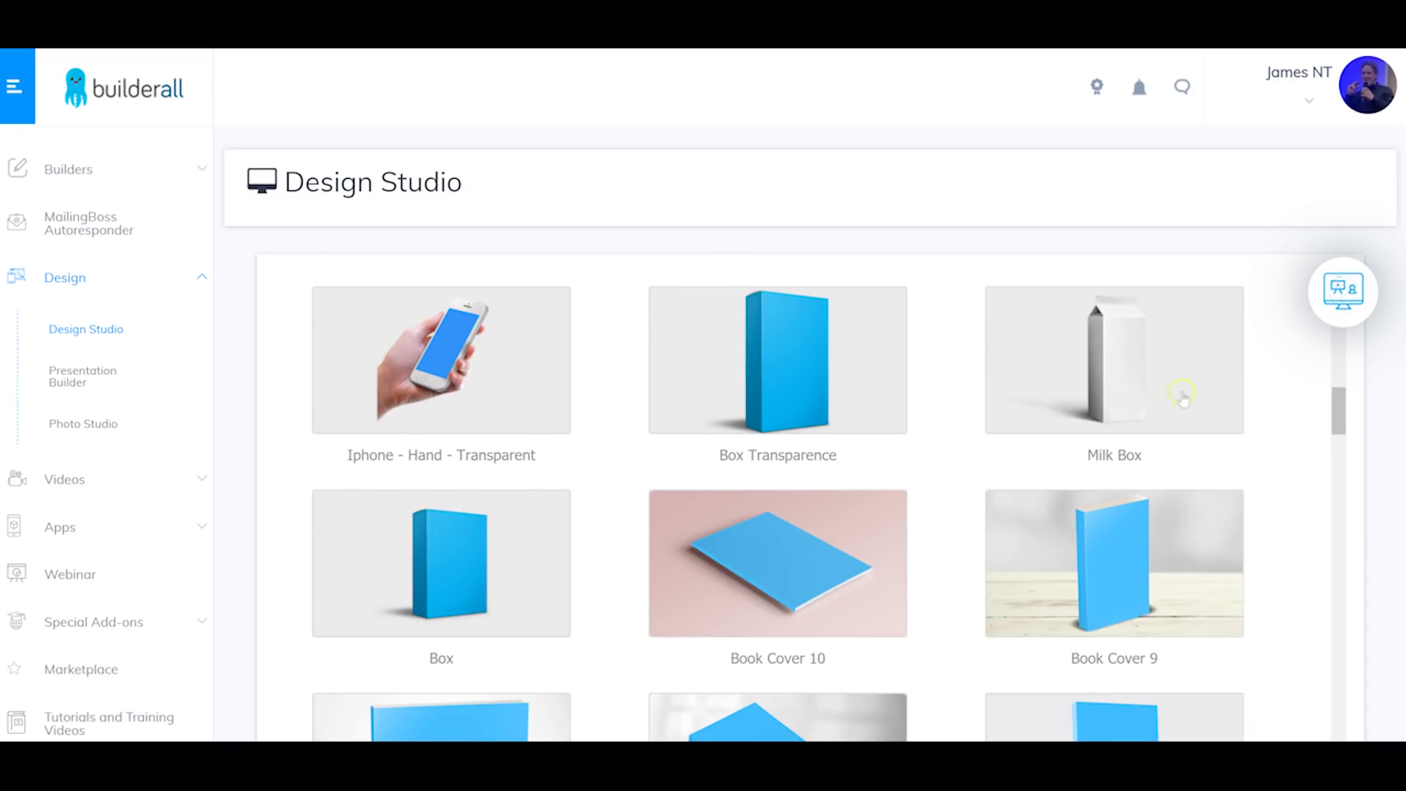
scroll(677, 471, "down", 12)
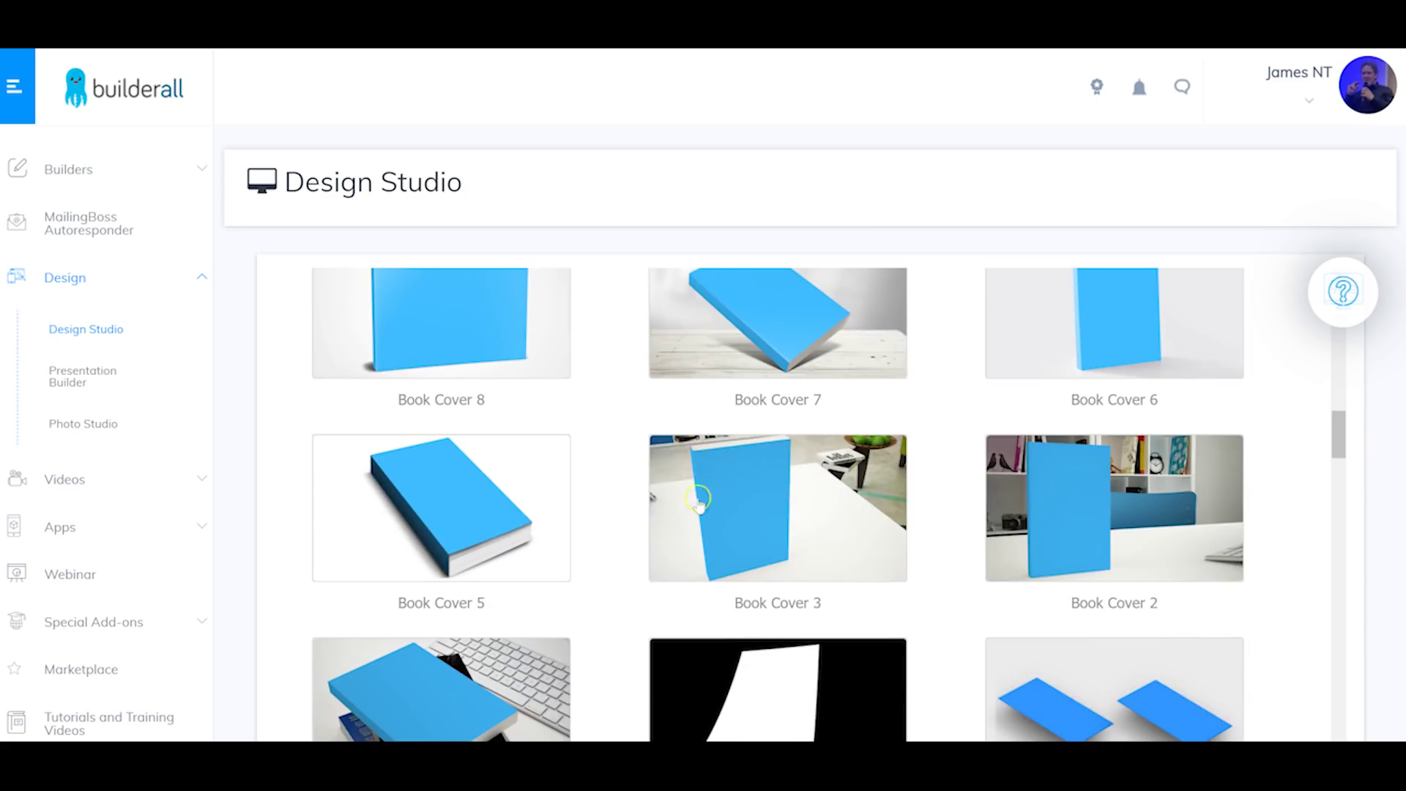
scroll(980, 537, "down", 20)
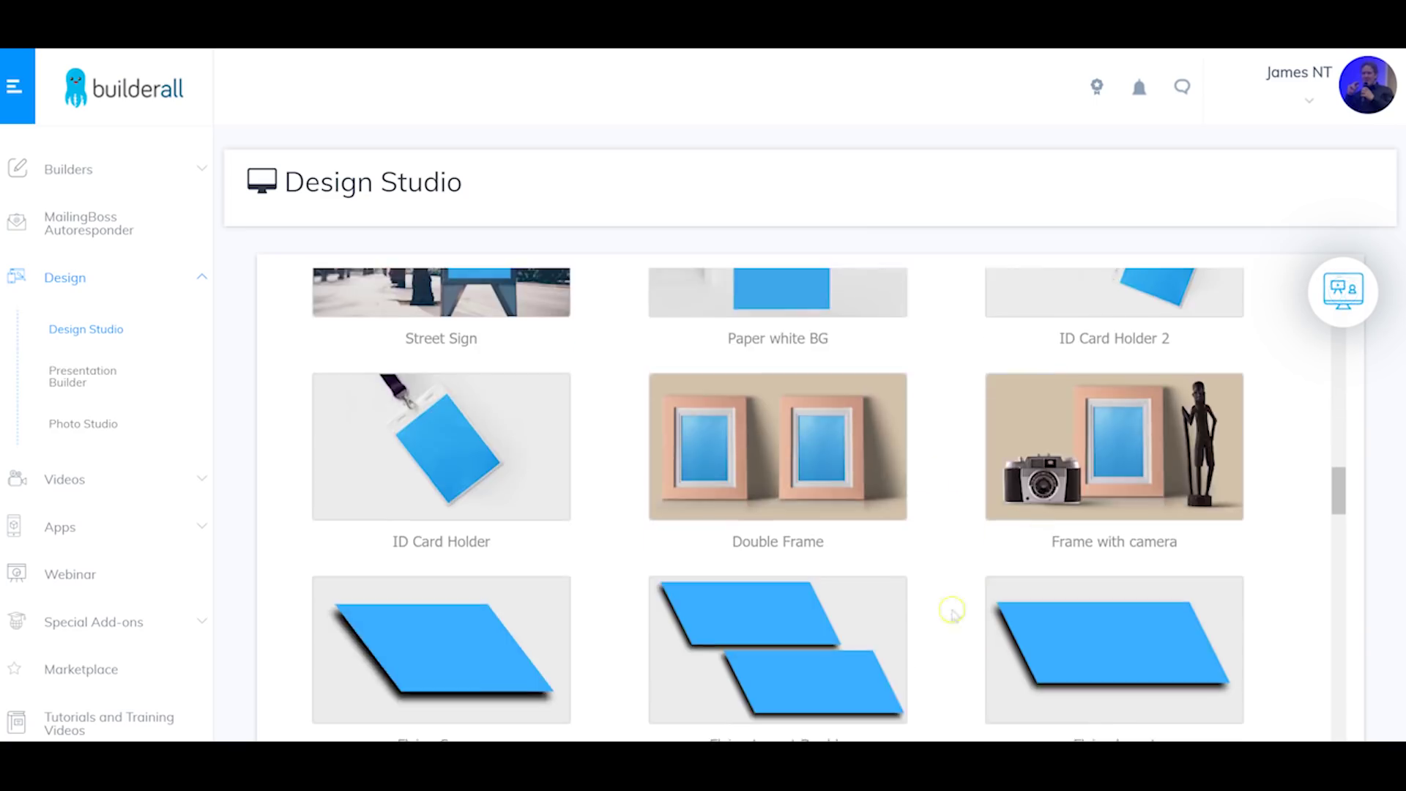
scroll(608, 489, "down", 17)
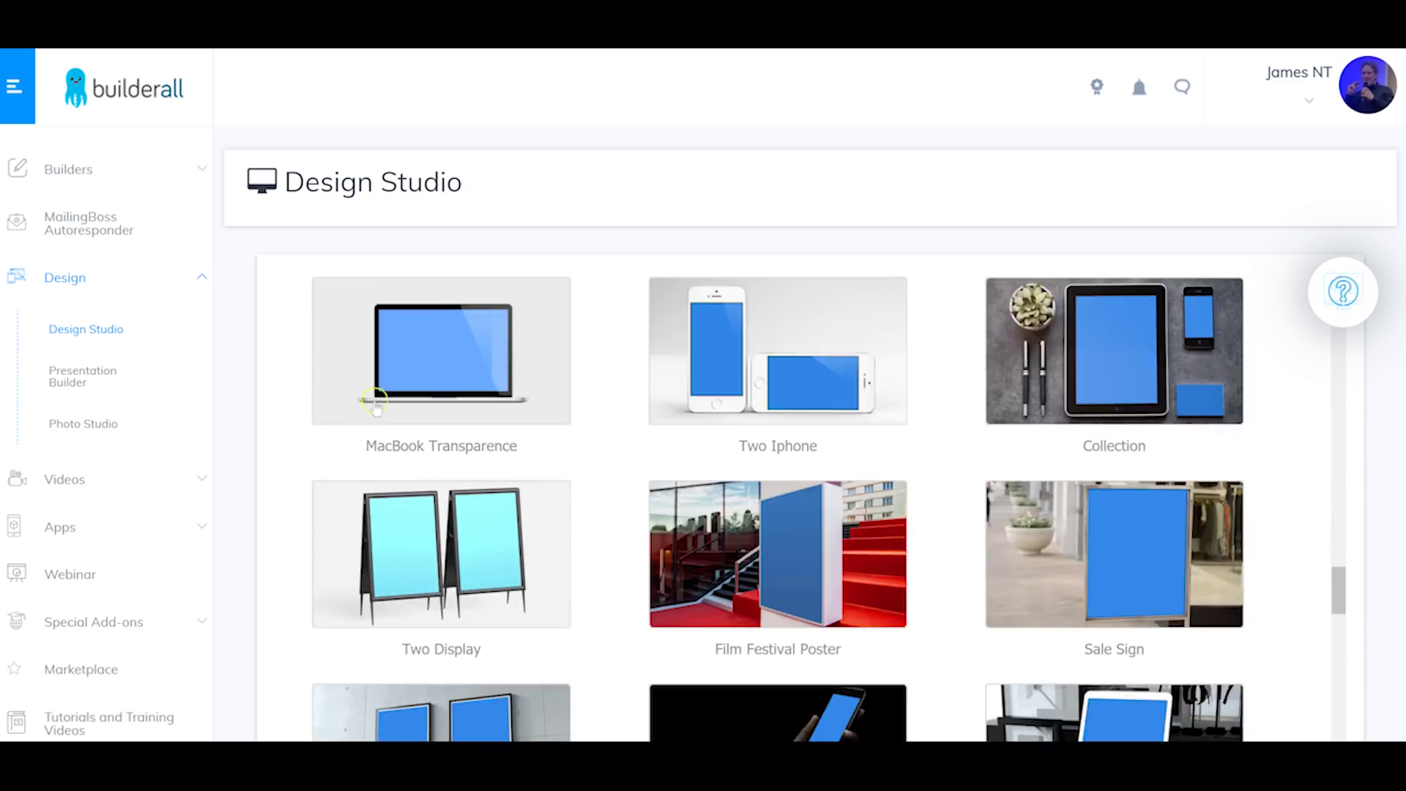
scroll(675, 538, "down", 6)
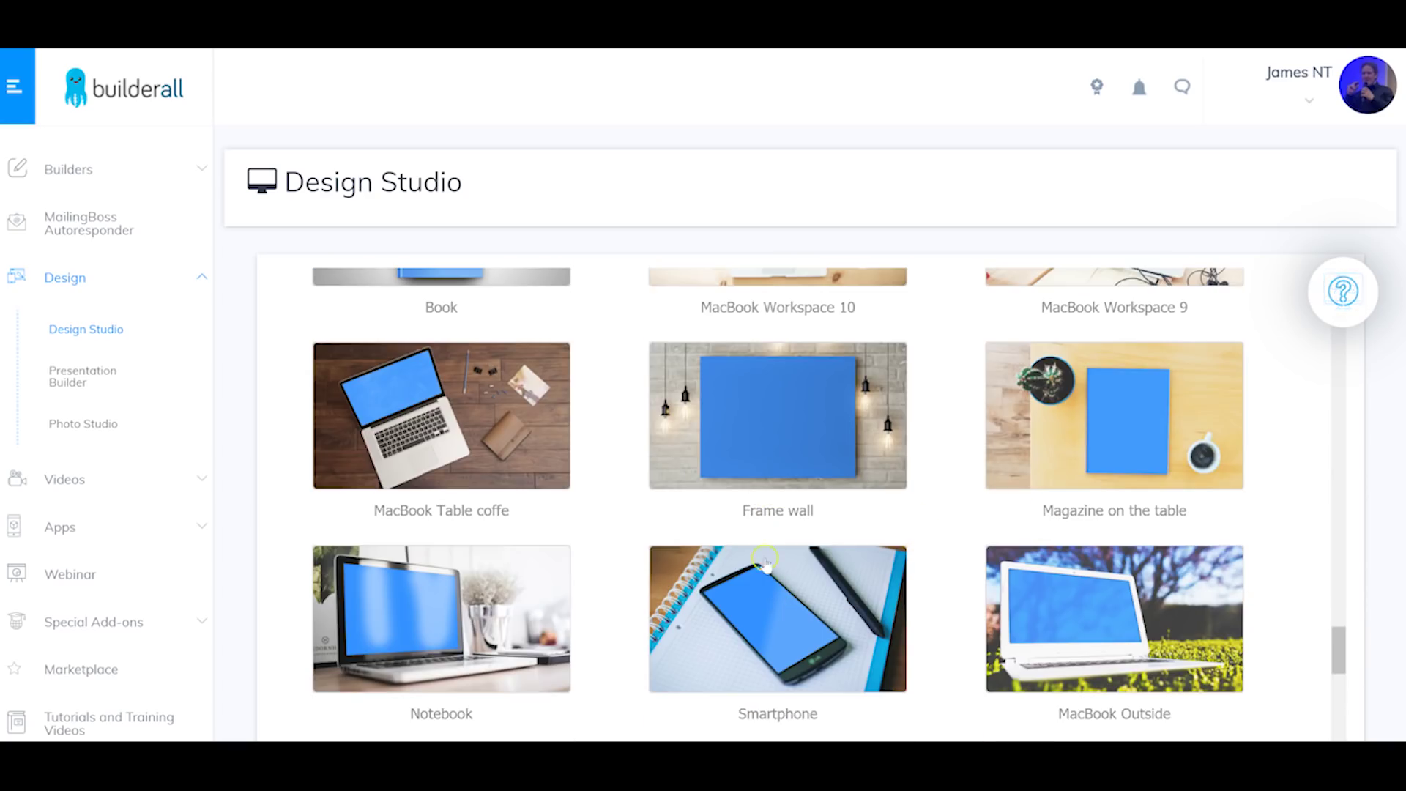
scroll(739, 562, "down", 4)
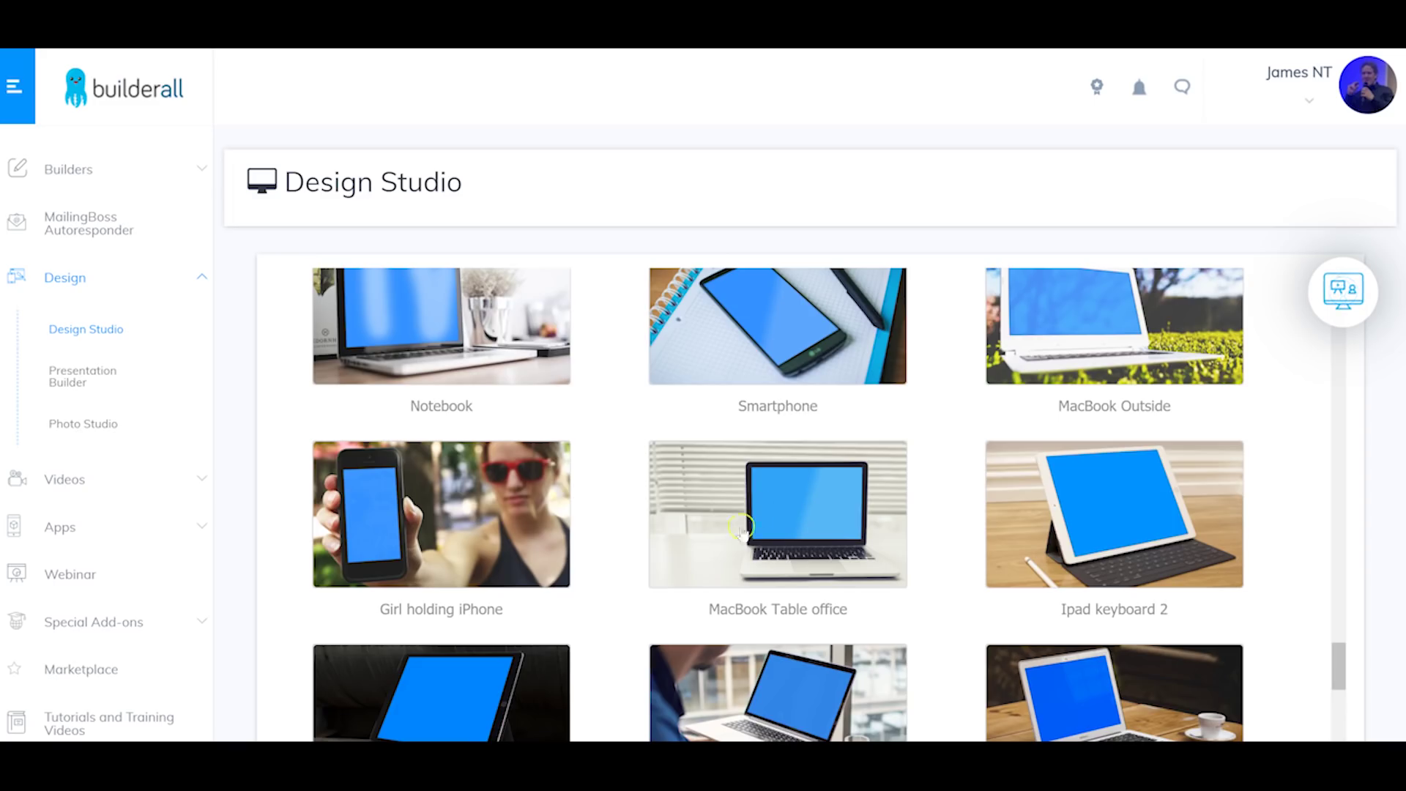
scroll(741, 529, "down", 20)
scroll(873, 540, "up", 20)
scroll(971, 440, "up", 20)
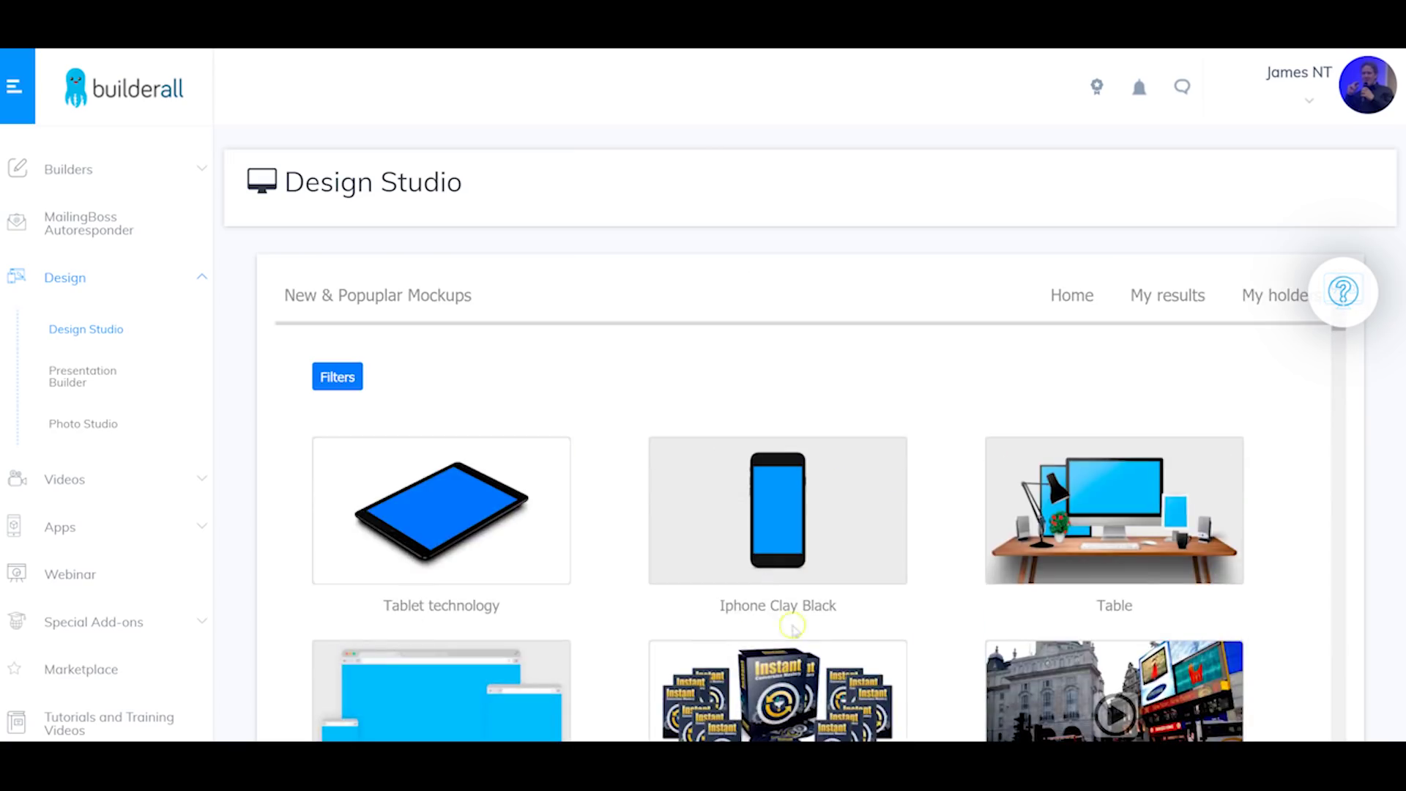
scroll(793, 628, "down", 4)
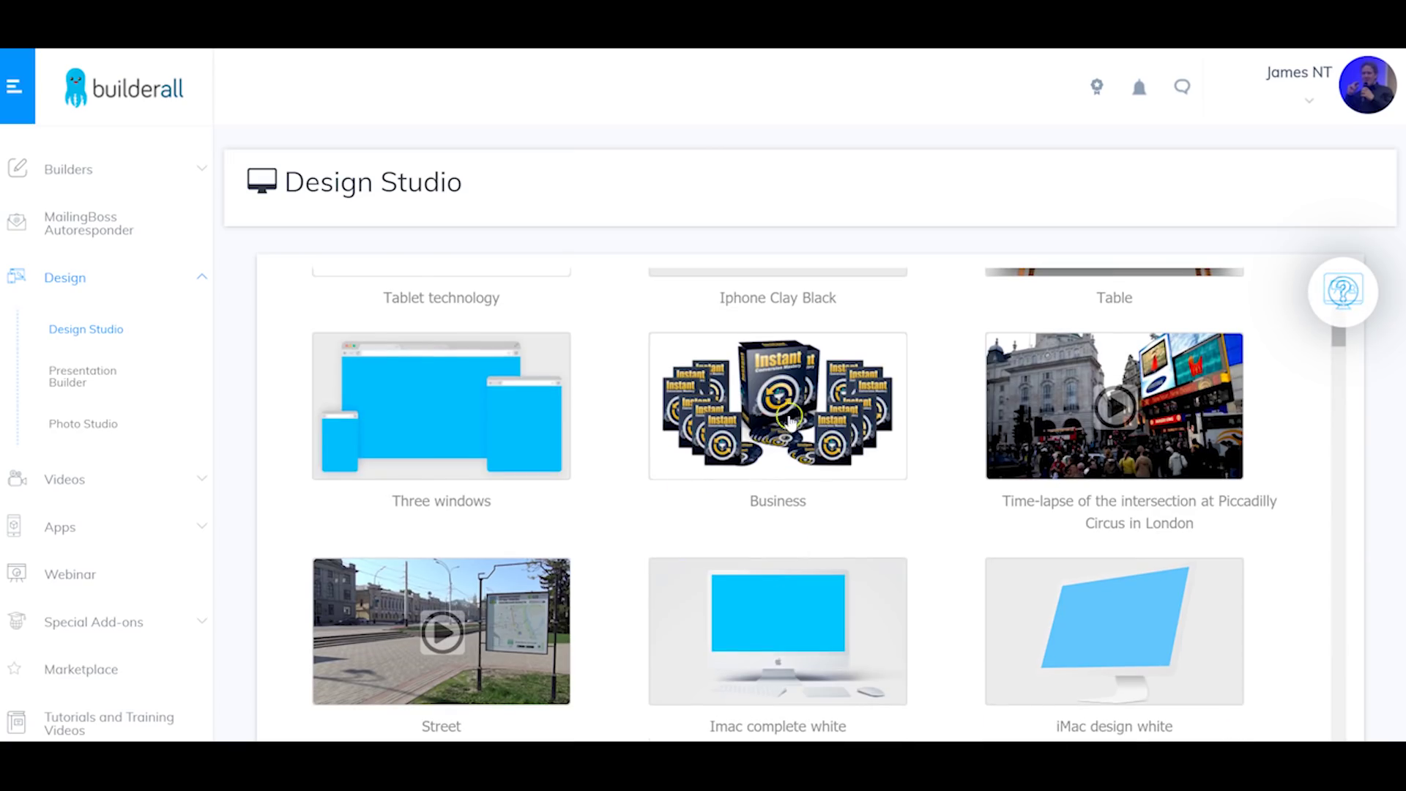
scroll(708, 424, "down", 1)
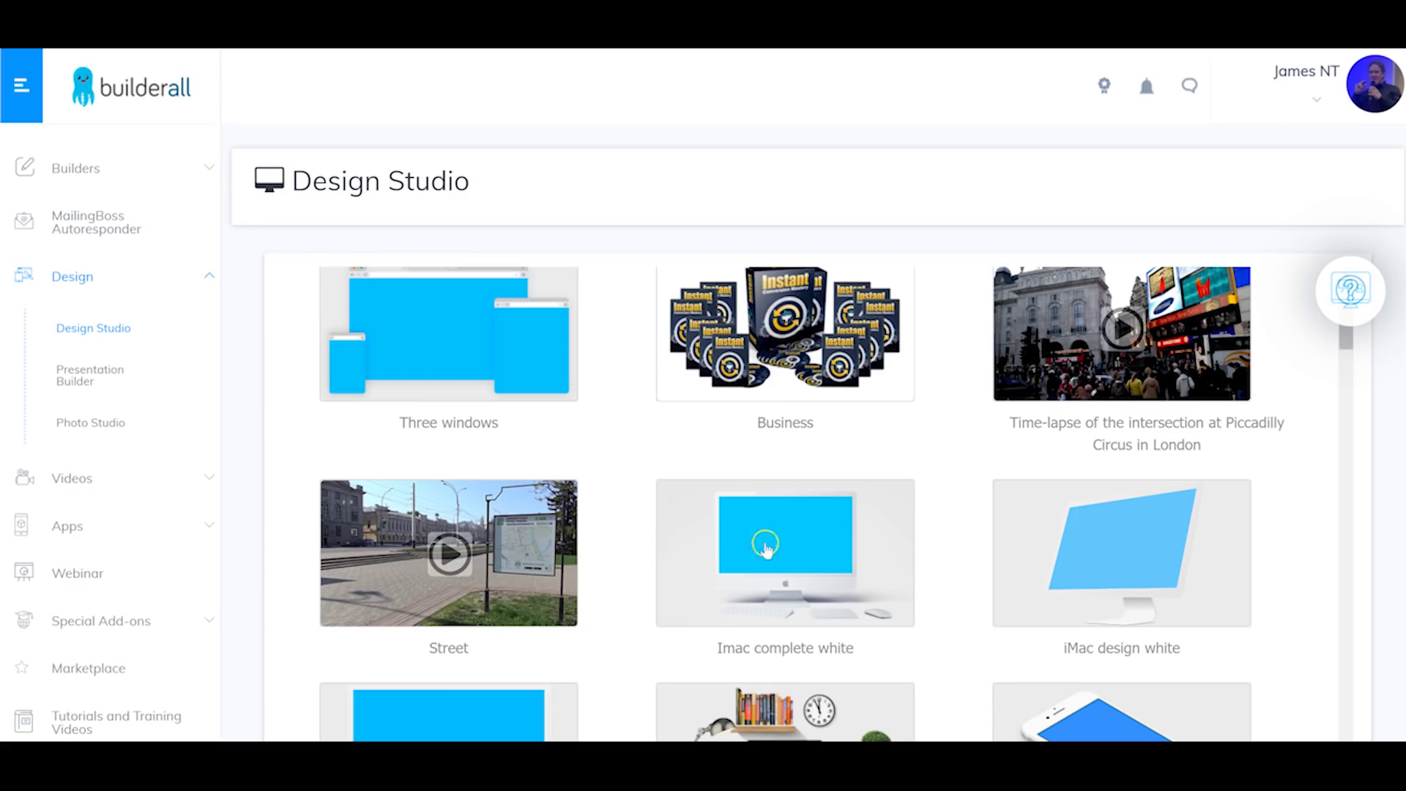
Step: Open the 'Imac complete white' mockup and bring up the media picker for its screen
left_click(782, 551)
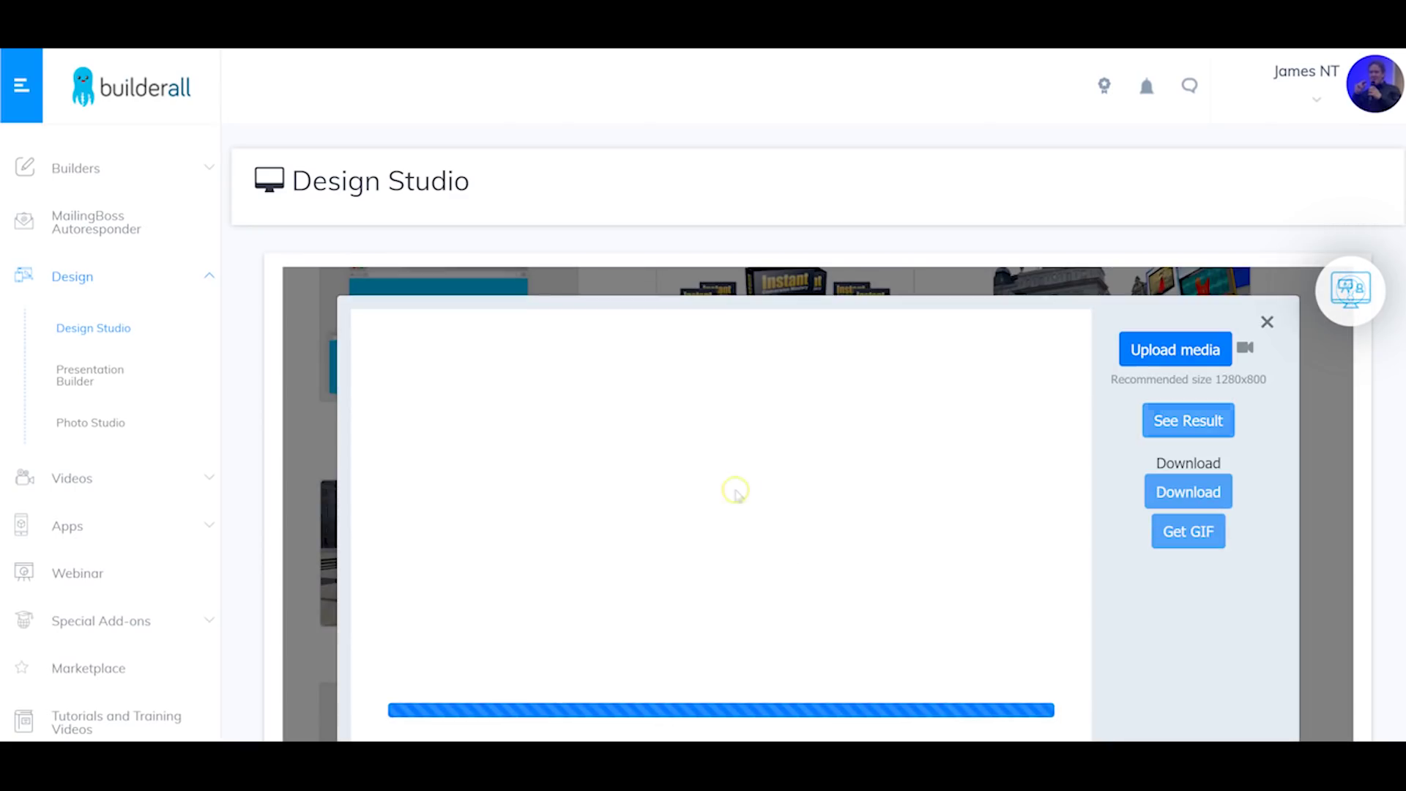
scroll(776, 565, "down", 5)
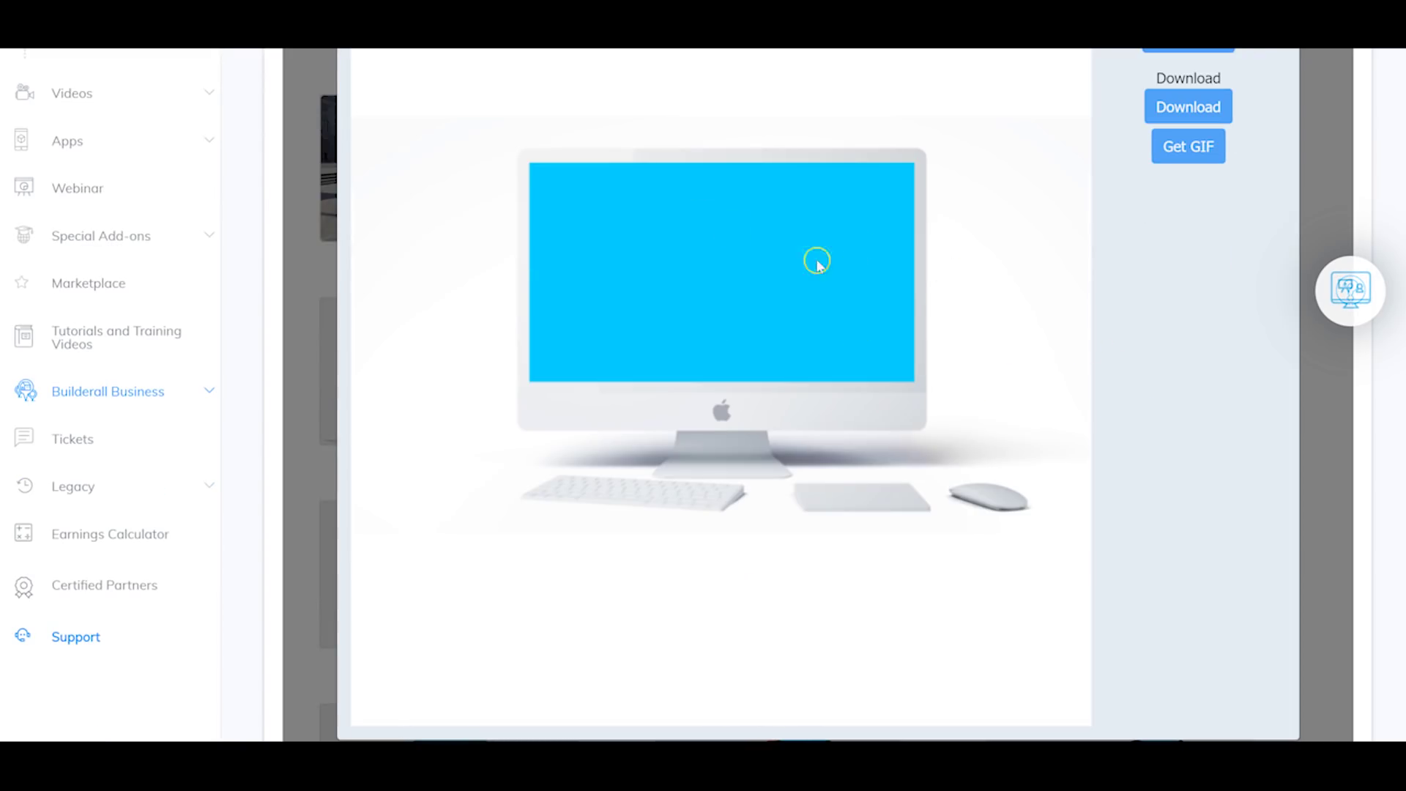
scroll(1023, 393, "up", 5)
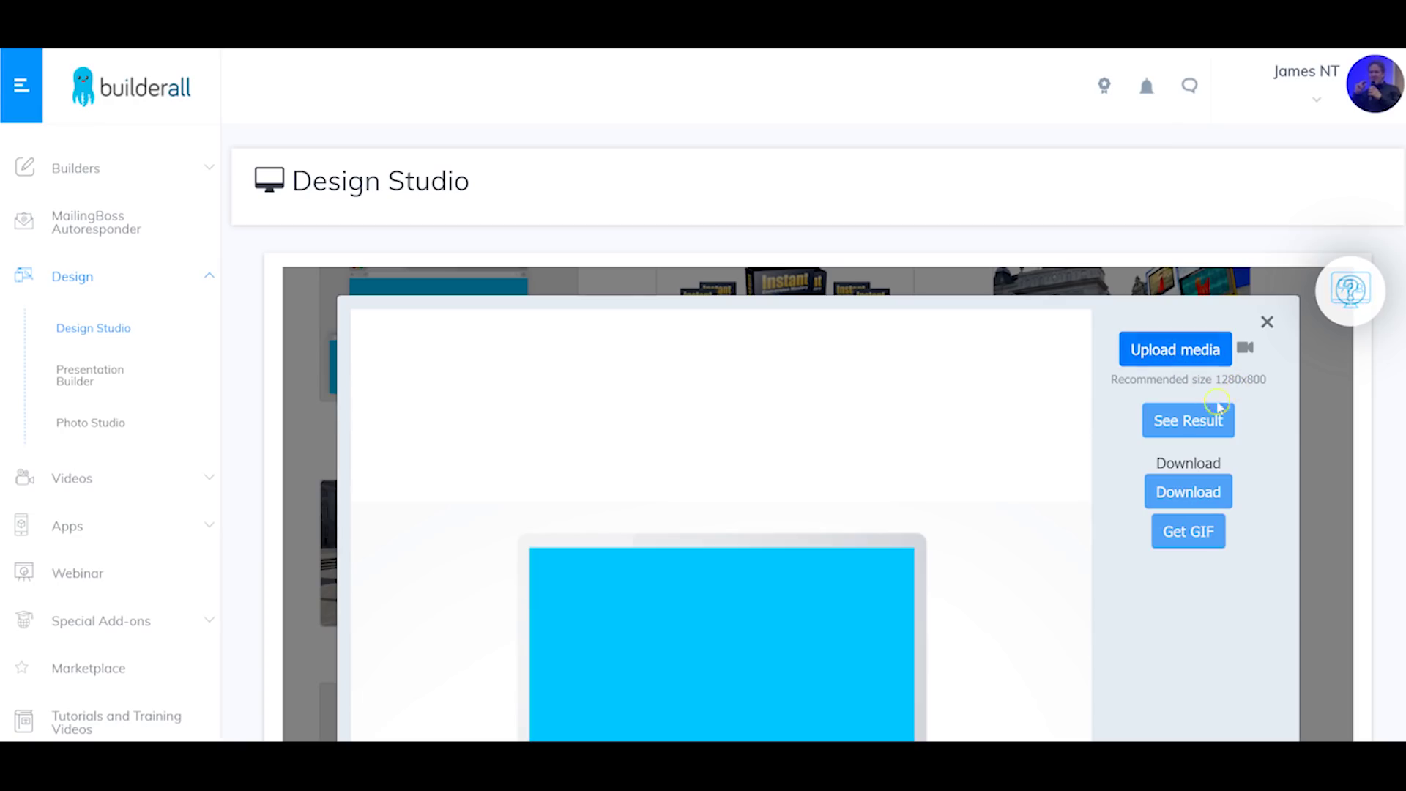
scroll(1159, 371, "down", 3)
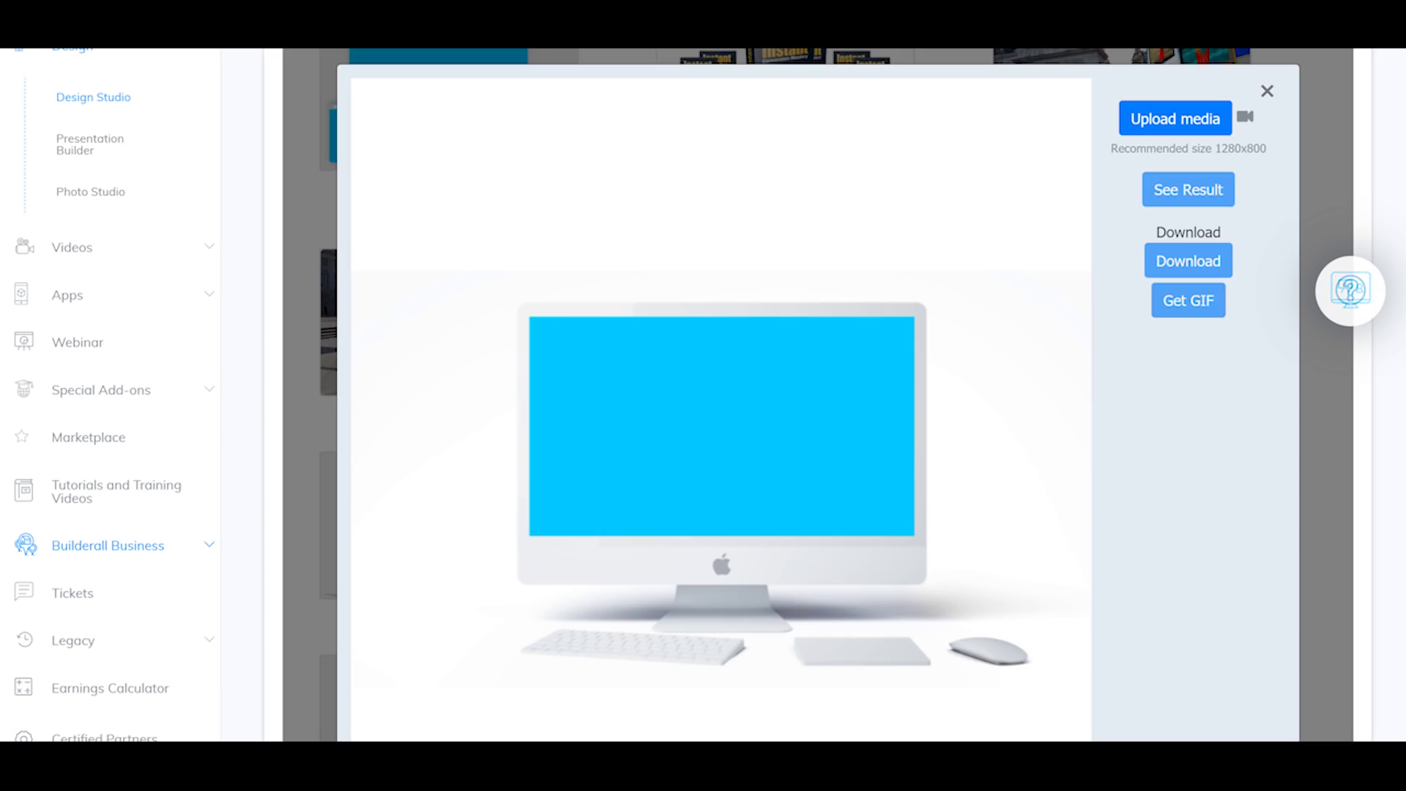
left_click(1145, 119)
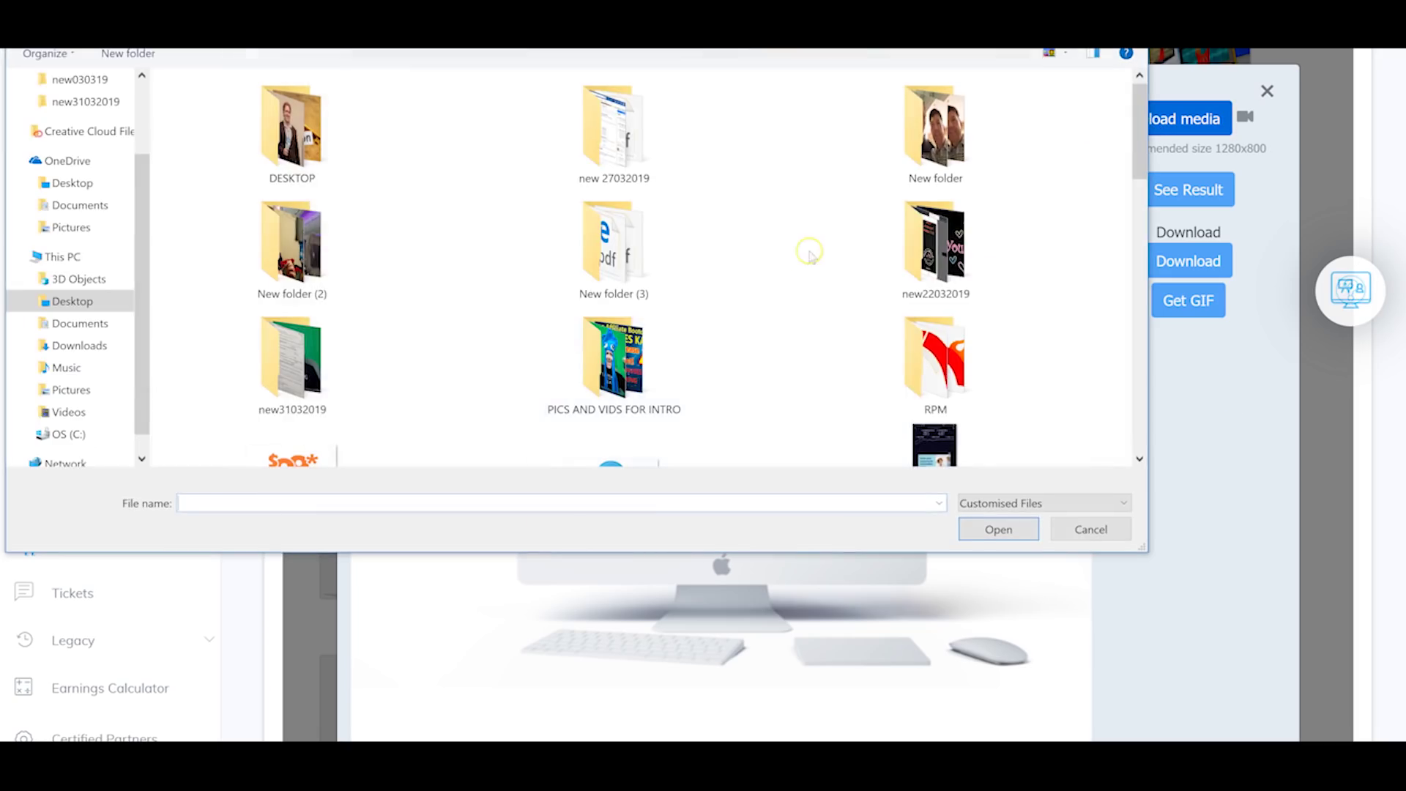
Step: Load the octopus image onto the iMac screen, nudge it into place, and confirm with Done!
double_click(614, 265)
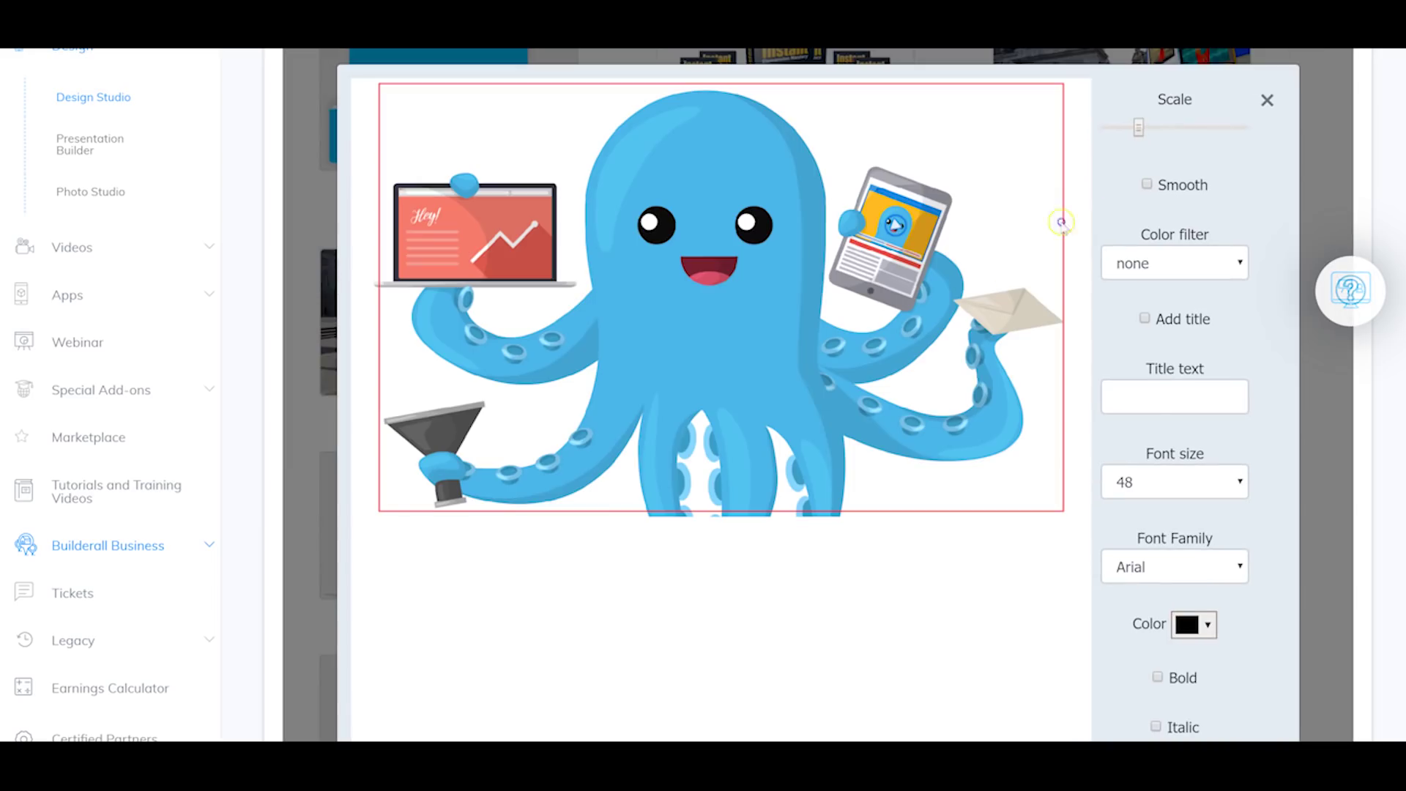
scroll(734, 276, "down", 2)
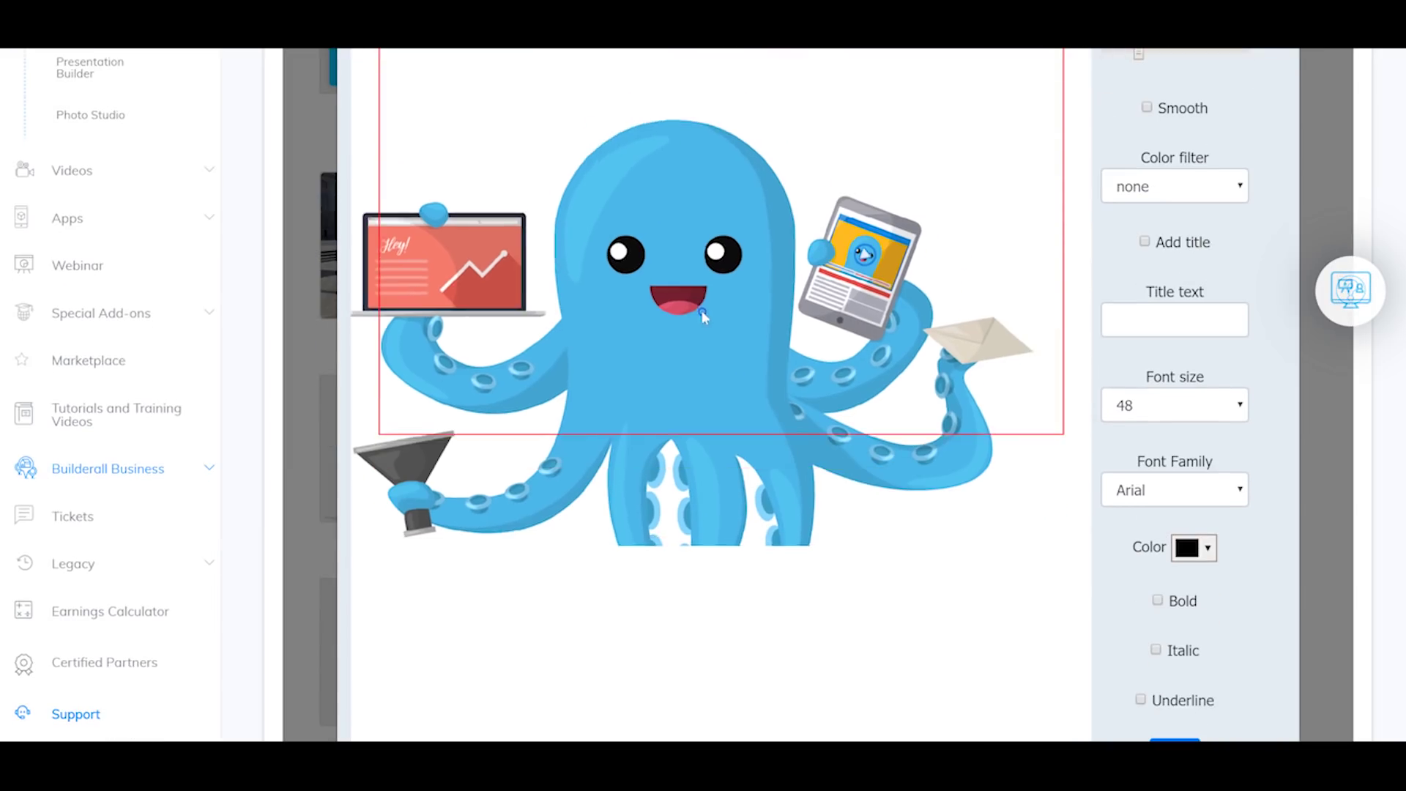
scroll(761, 219, "up", 5)
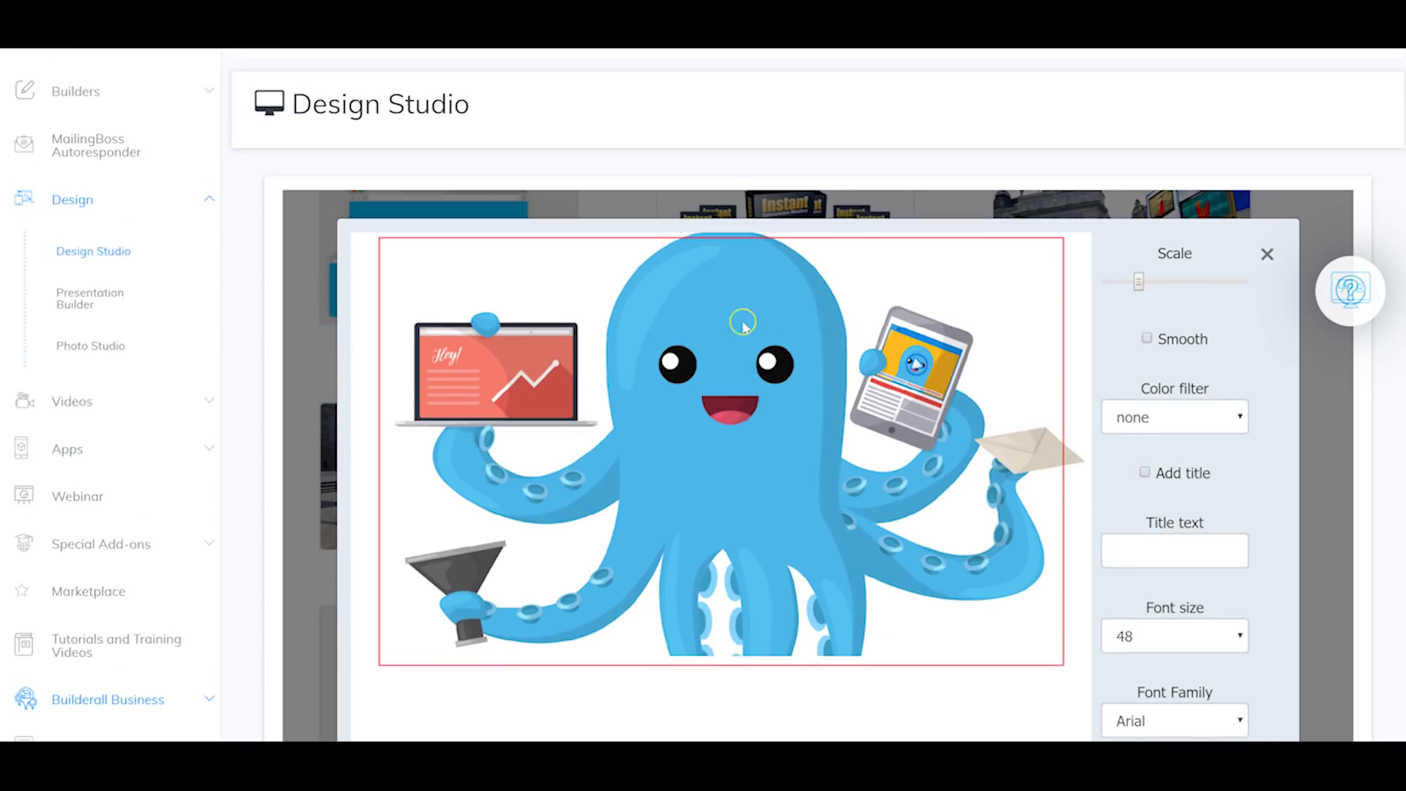
left_click(818, 210)
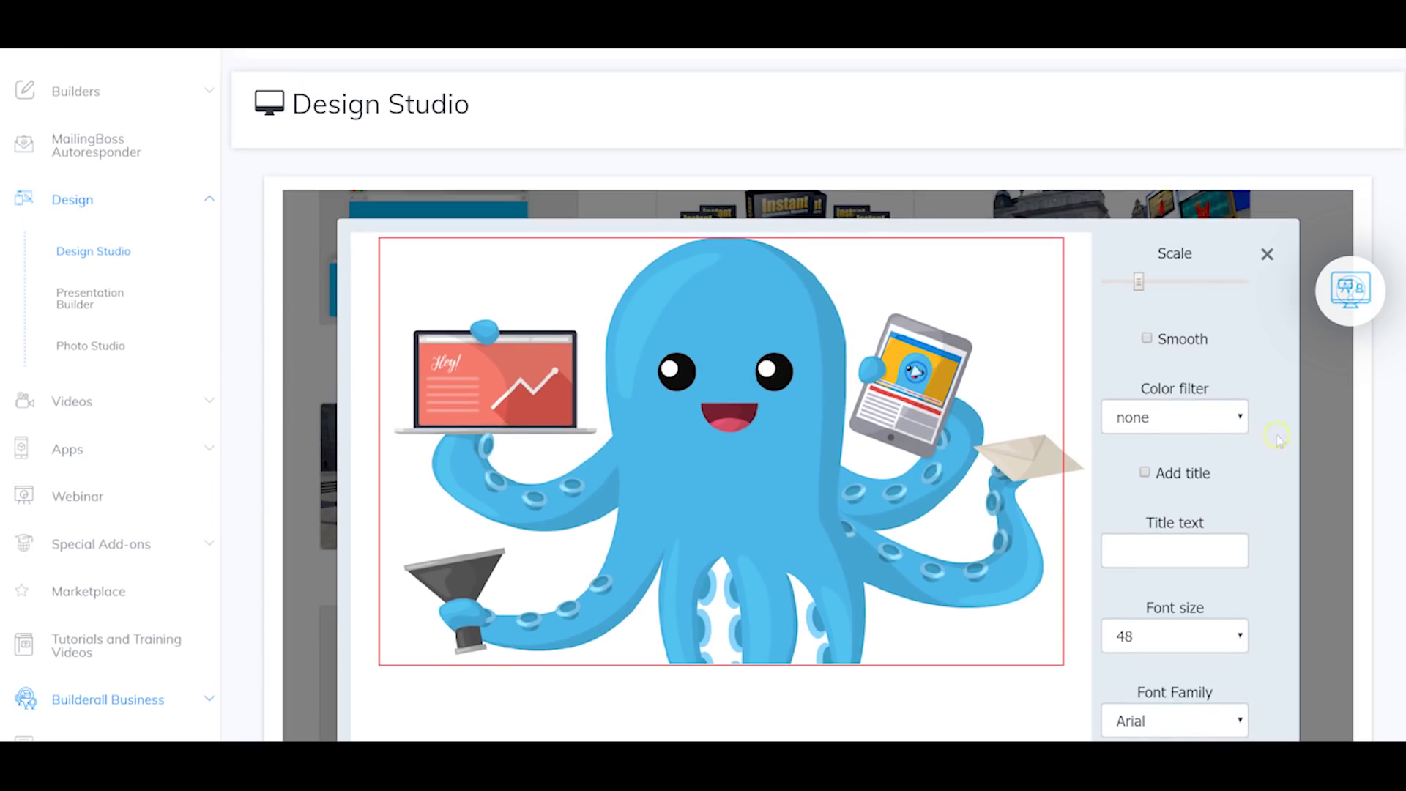
scroll(1170, 322, "down", 5)
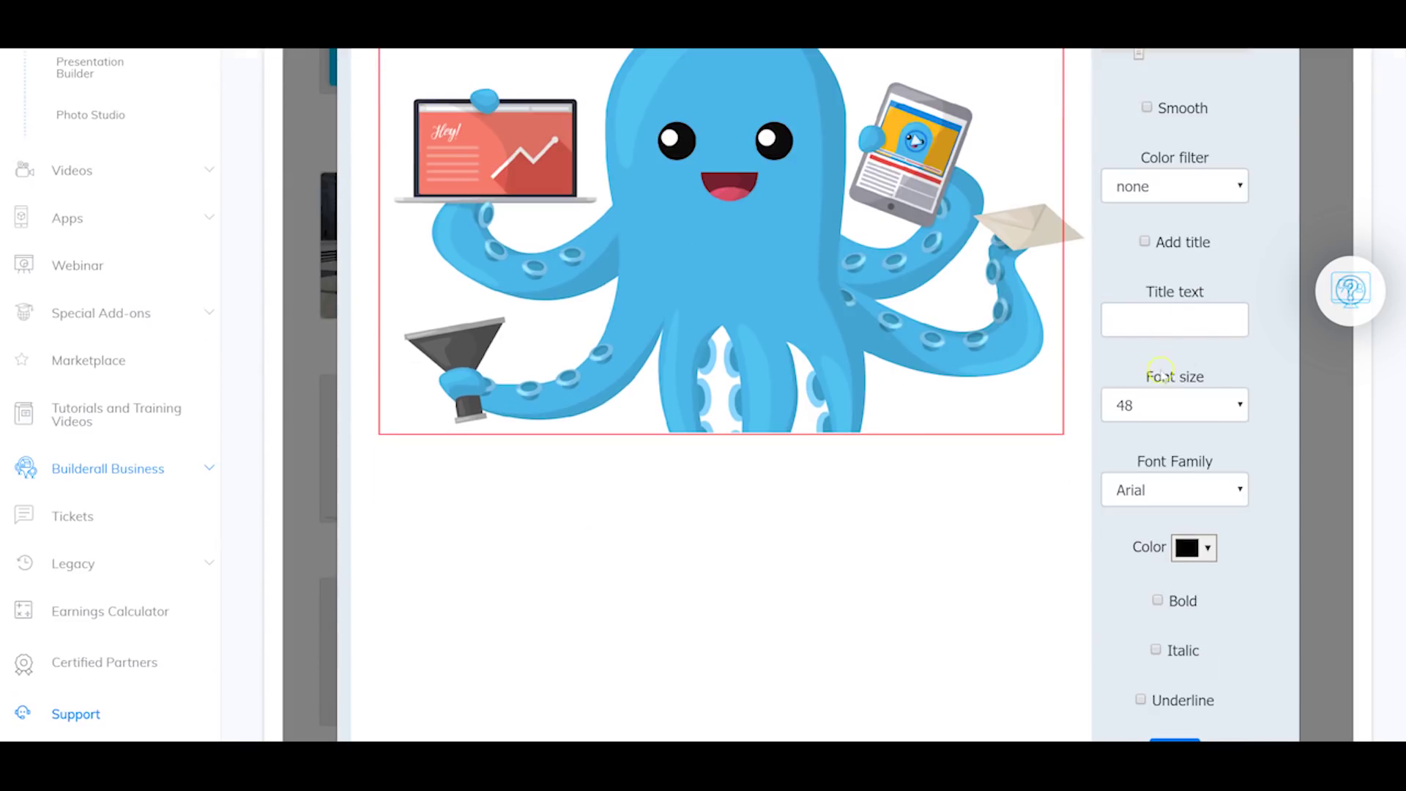
scroll(1161, 369, "down", 3)
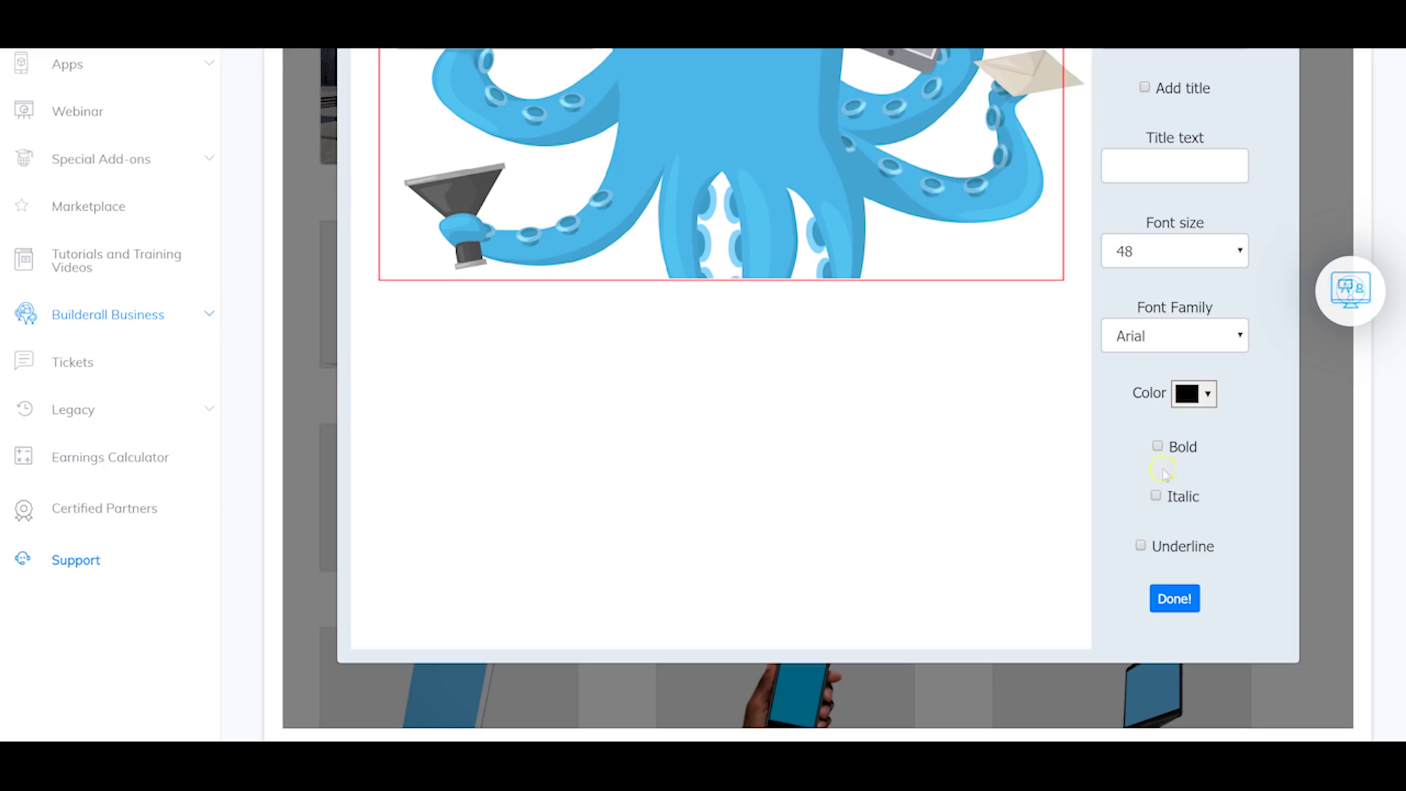
left_click(1180, 600)
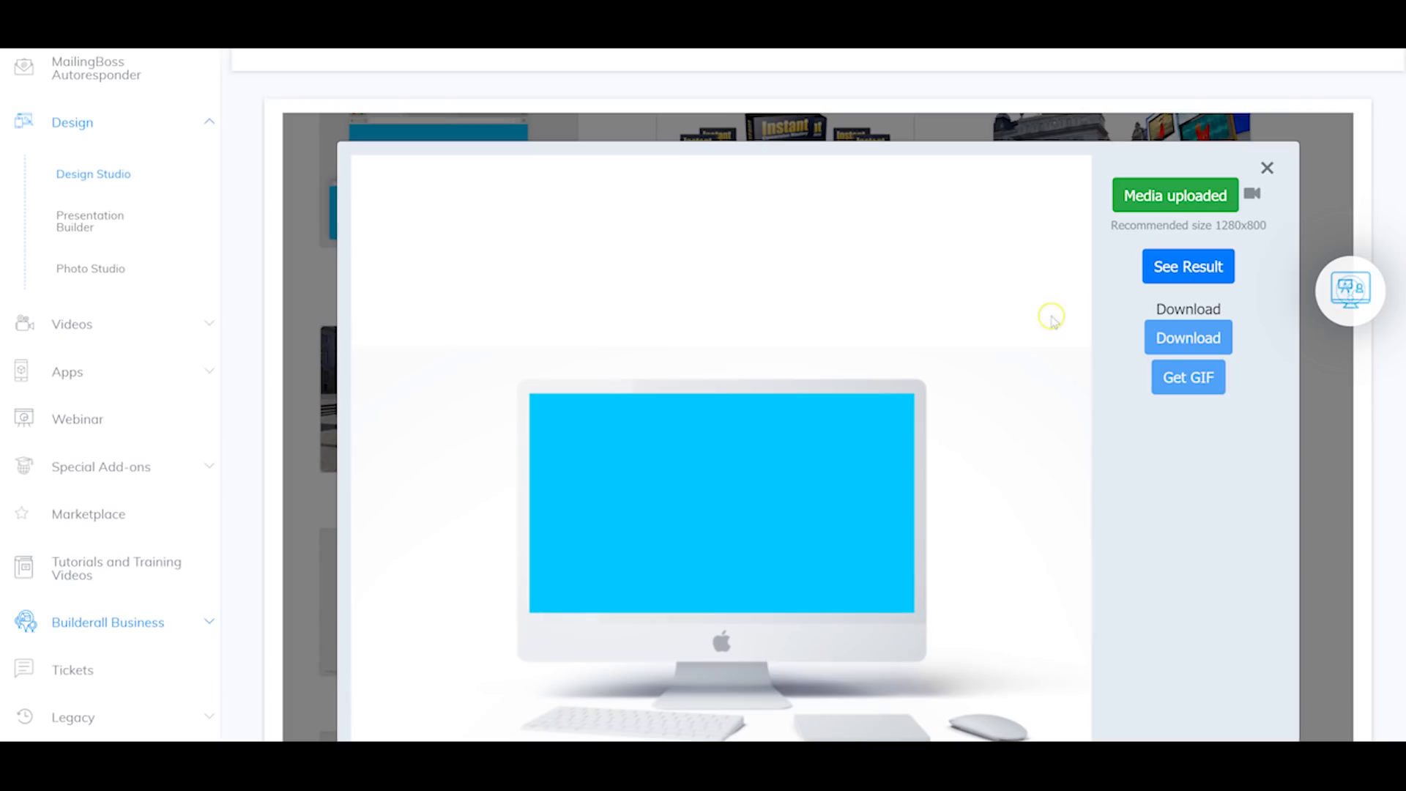
Step: Render the iMac mockup with the octopus and keep 2040x1130 as the download size
left_click(1180, 271)
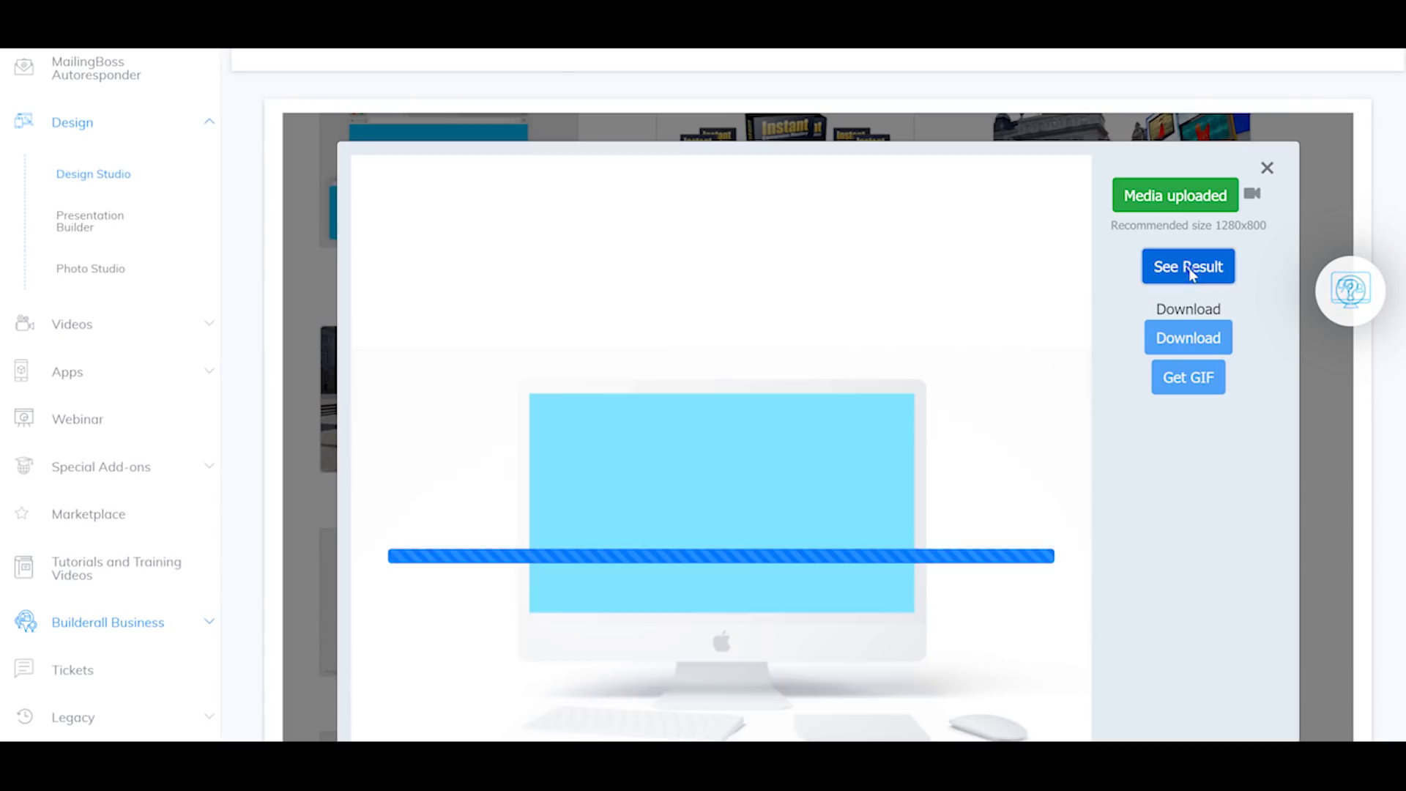
scroll(740, 389, "down", 2)
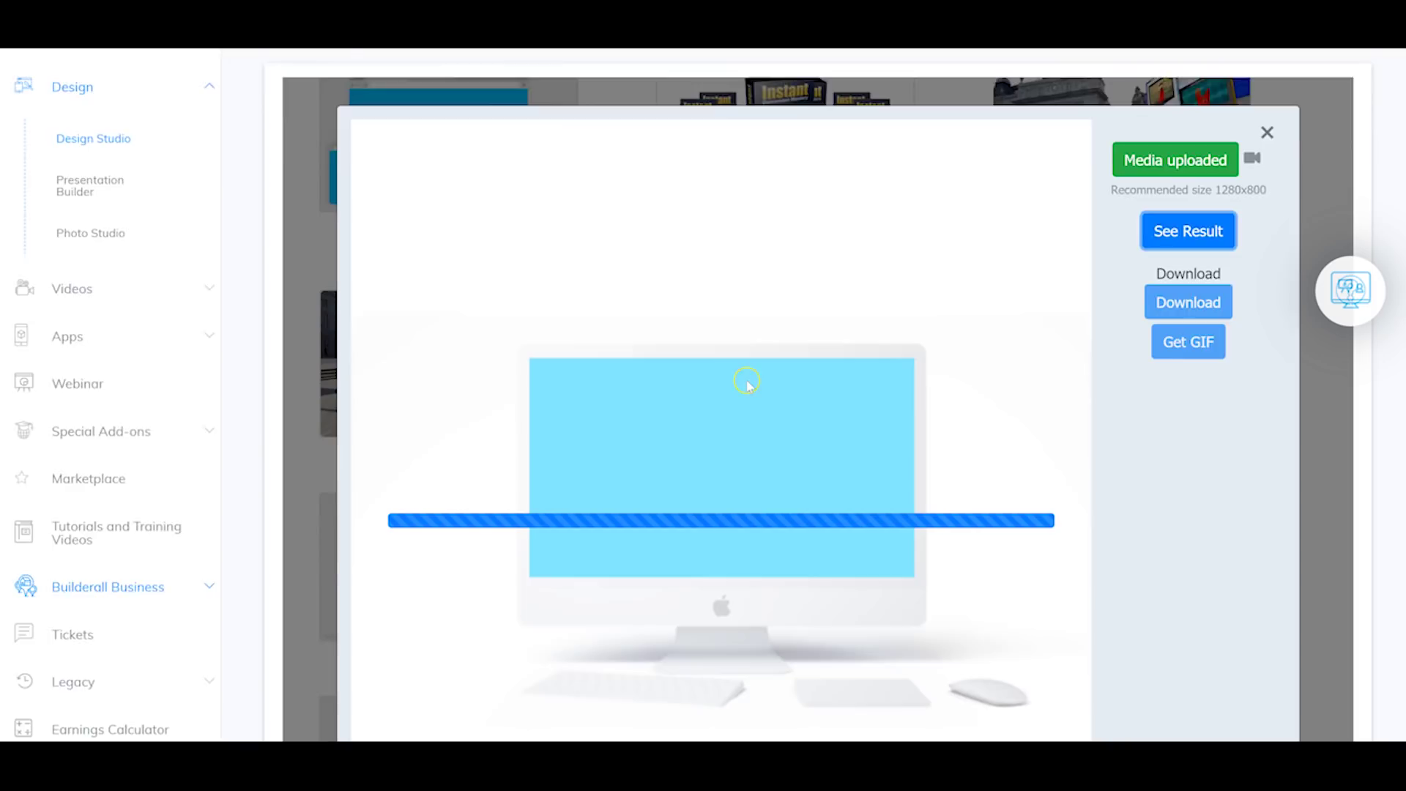
scroll(1124, 398, "up", 1)
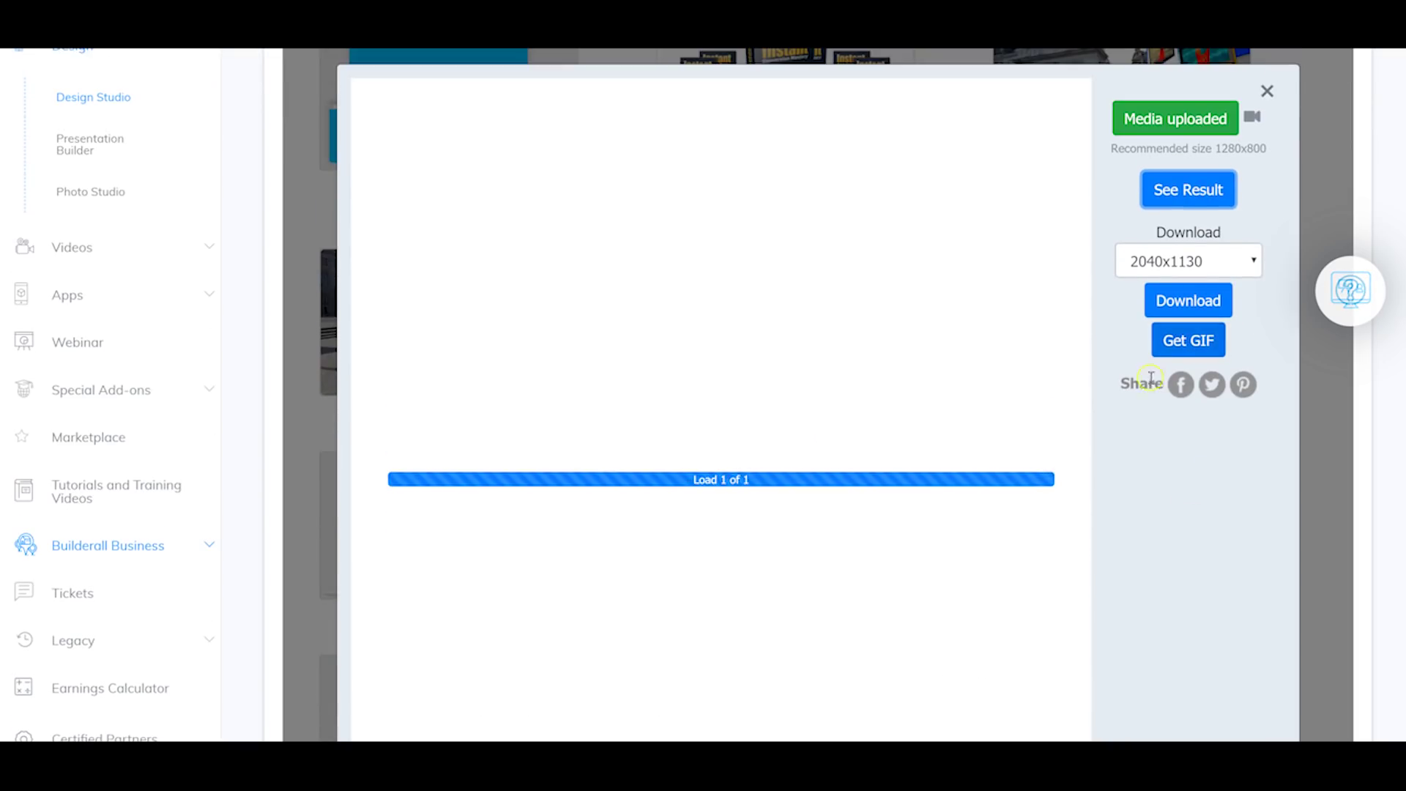
scroll(1017, 355, "up", 1)
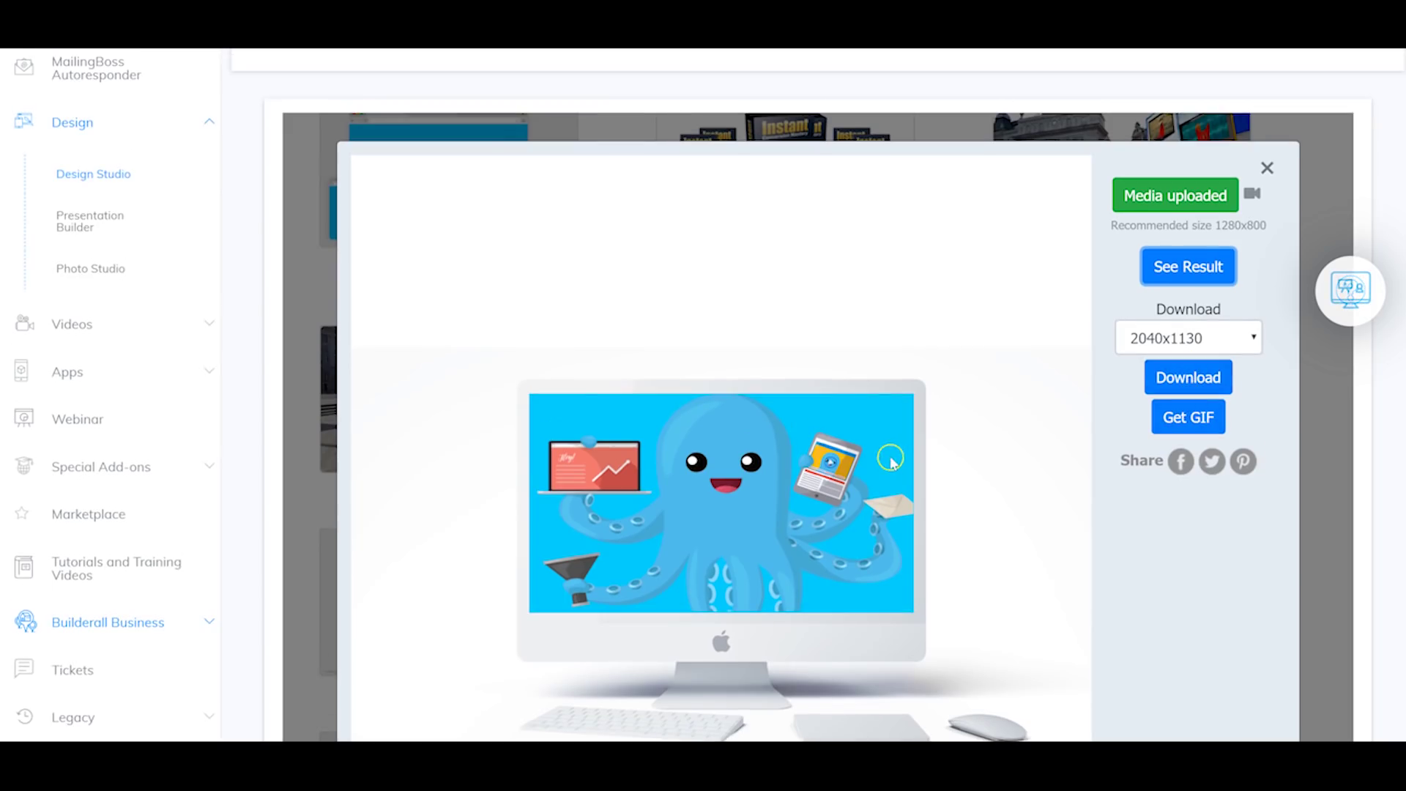
scroll(724, 485, "down", 1)
scroll(715, 296, "down", 1)
scroll(705, 549, "up", 4)
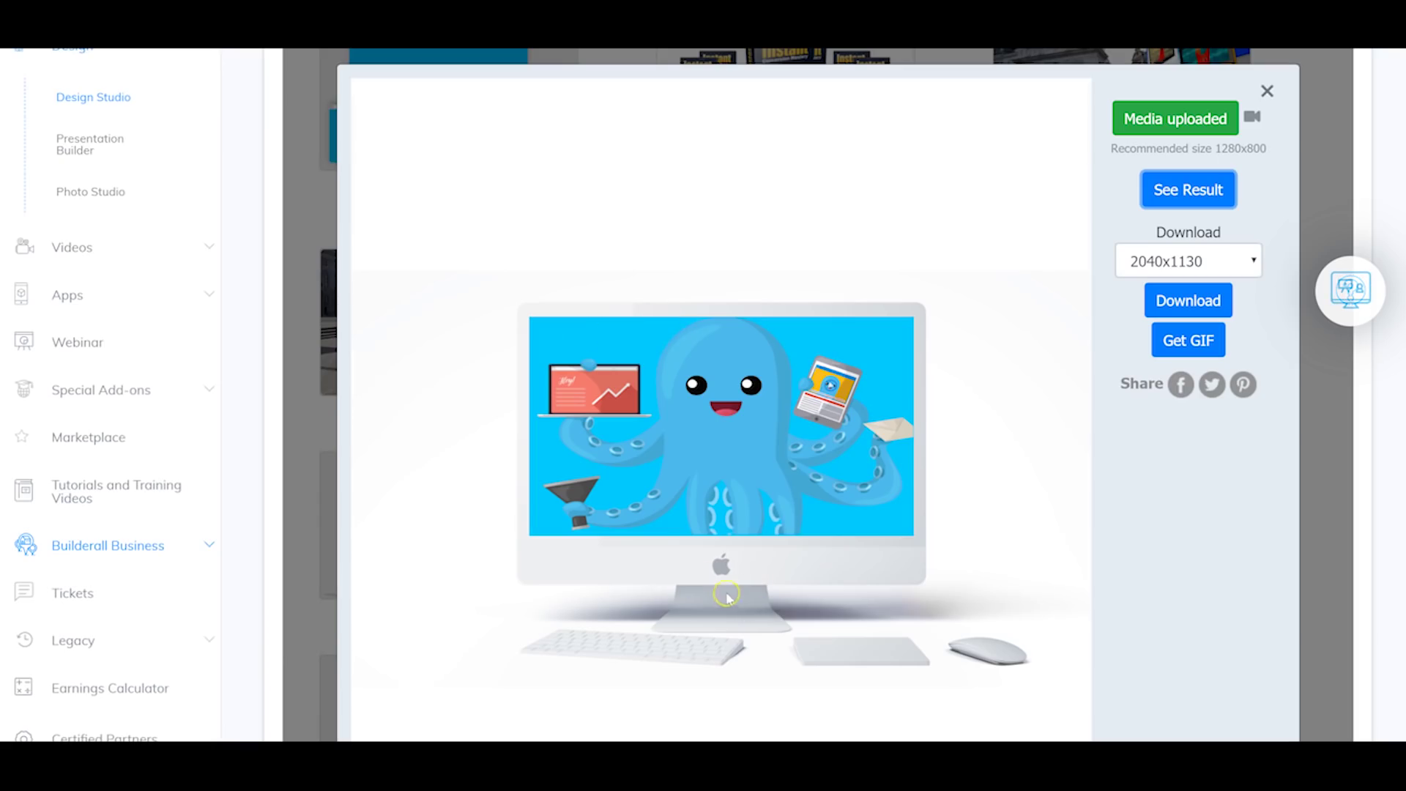
left_click(1212, 260)
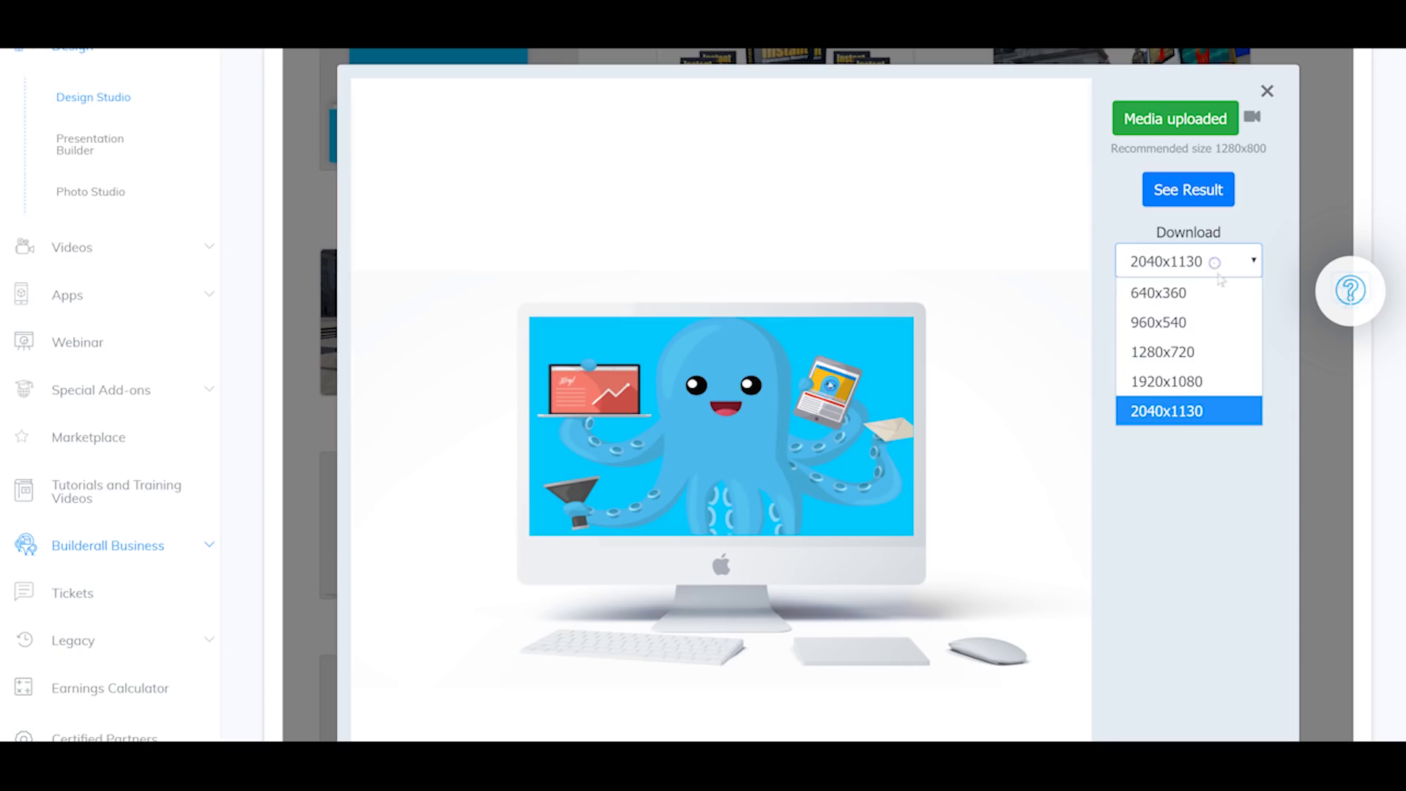
left_click(1165, 410)
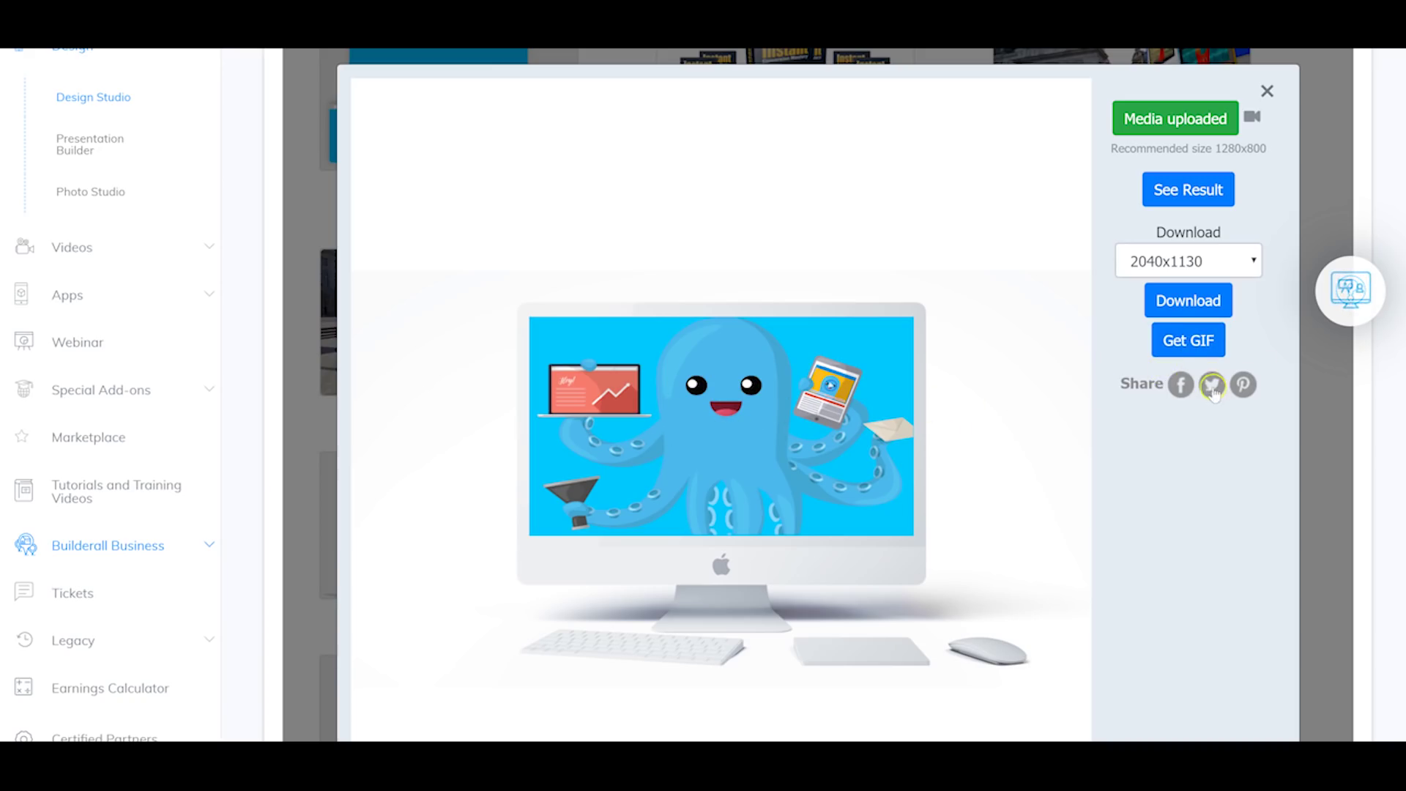
scroll(1172, 395, "down", 3)
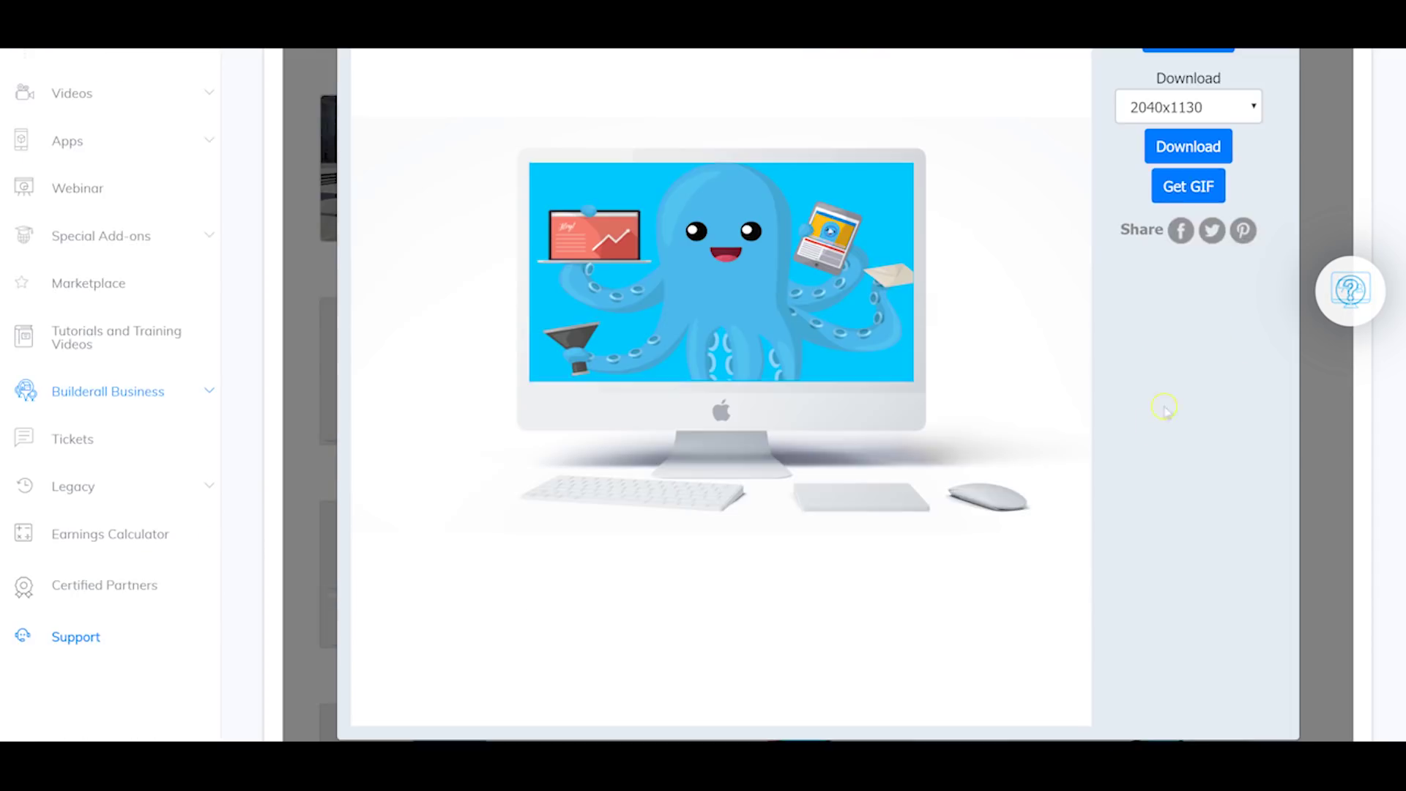
scroll(1187, 524, "up", 6)
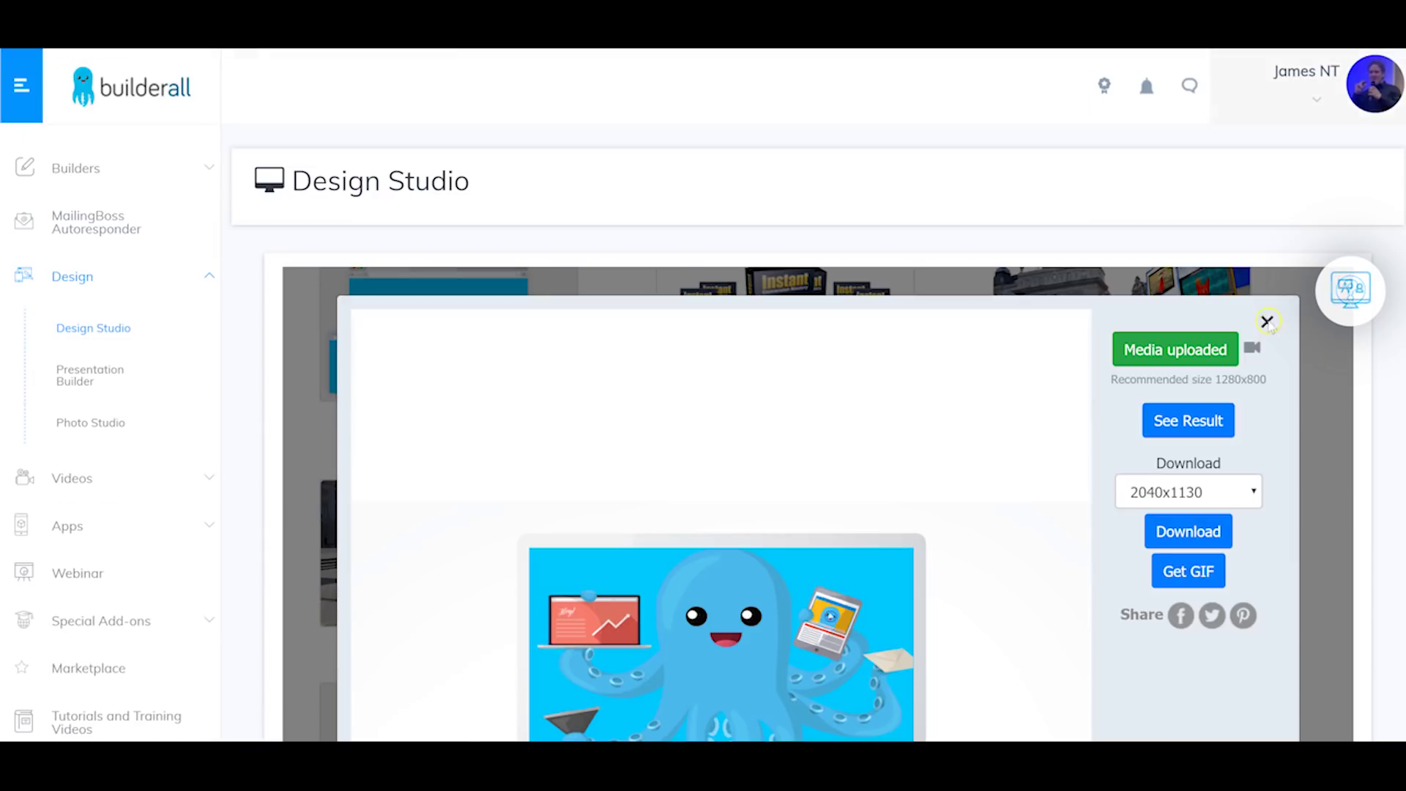
Step: Close the iMac result, then open the Business product-box mockup and render its preview
left_click(1267, 323)
left_click(780, 332)
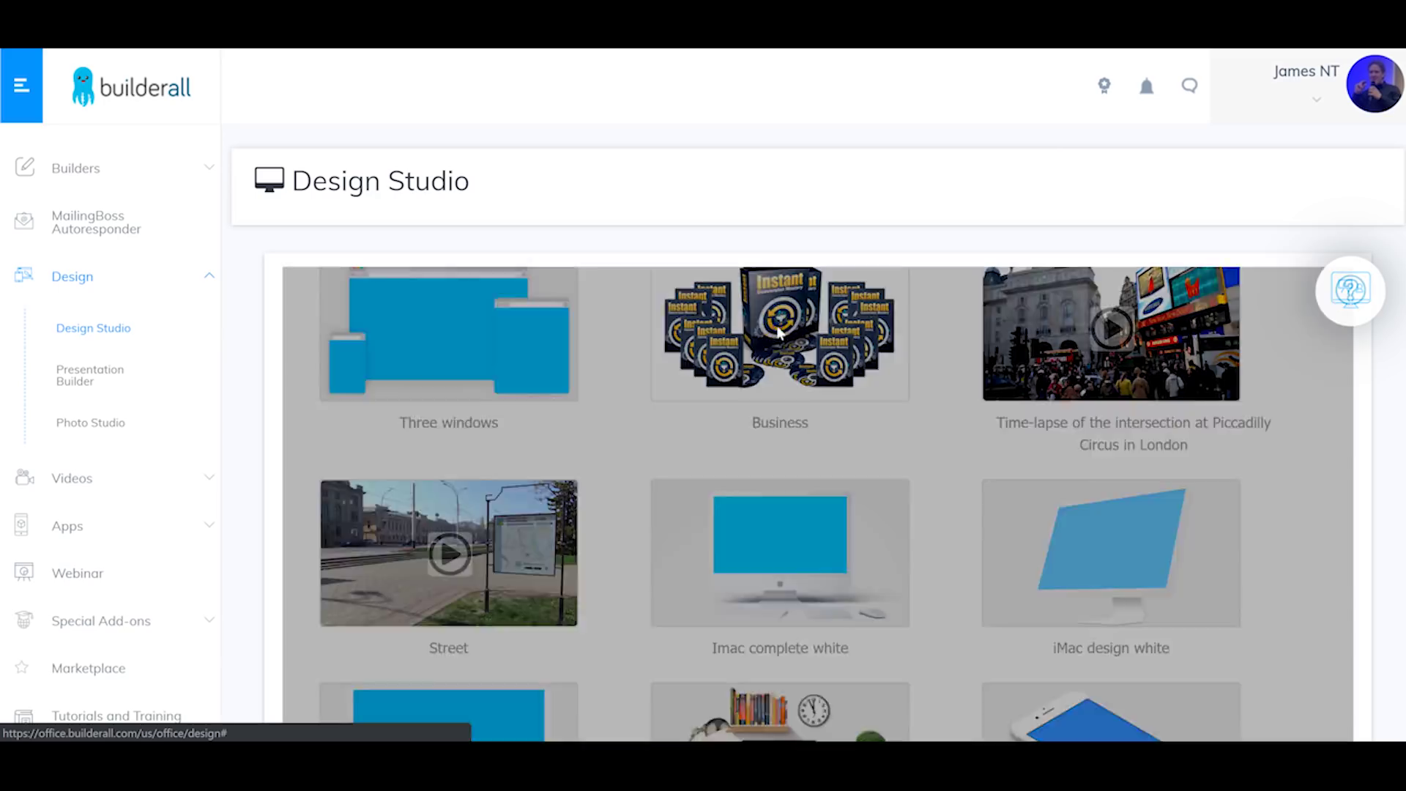
scroll(1145, 433, "down", 3)
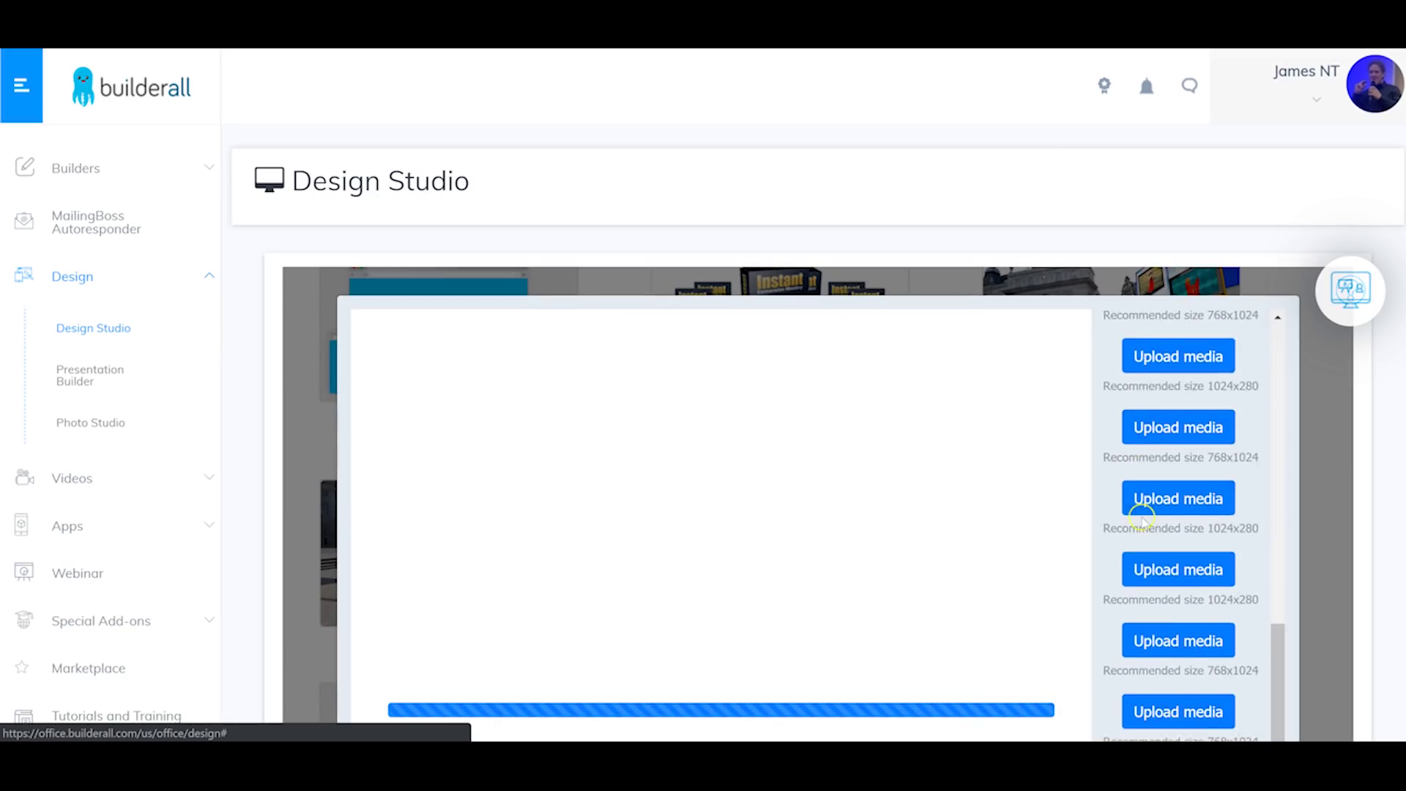
scroll(1143, 516, "down", 3)
scroll(1209, 502, "down", 4)
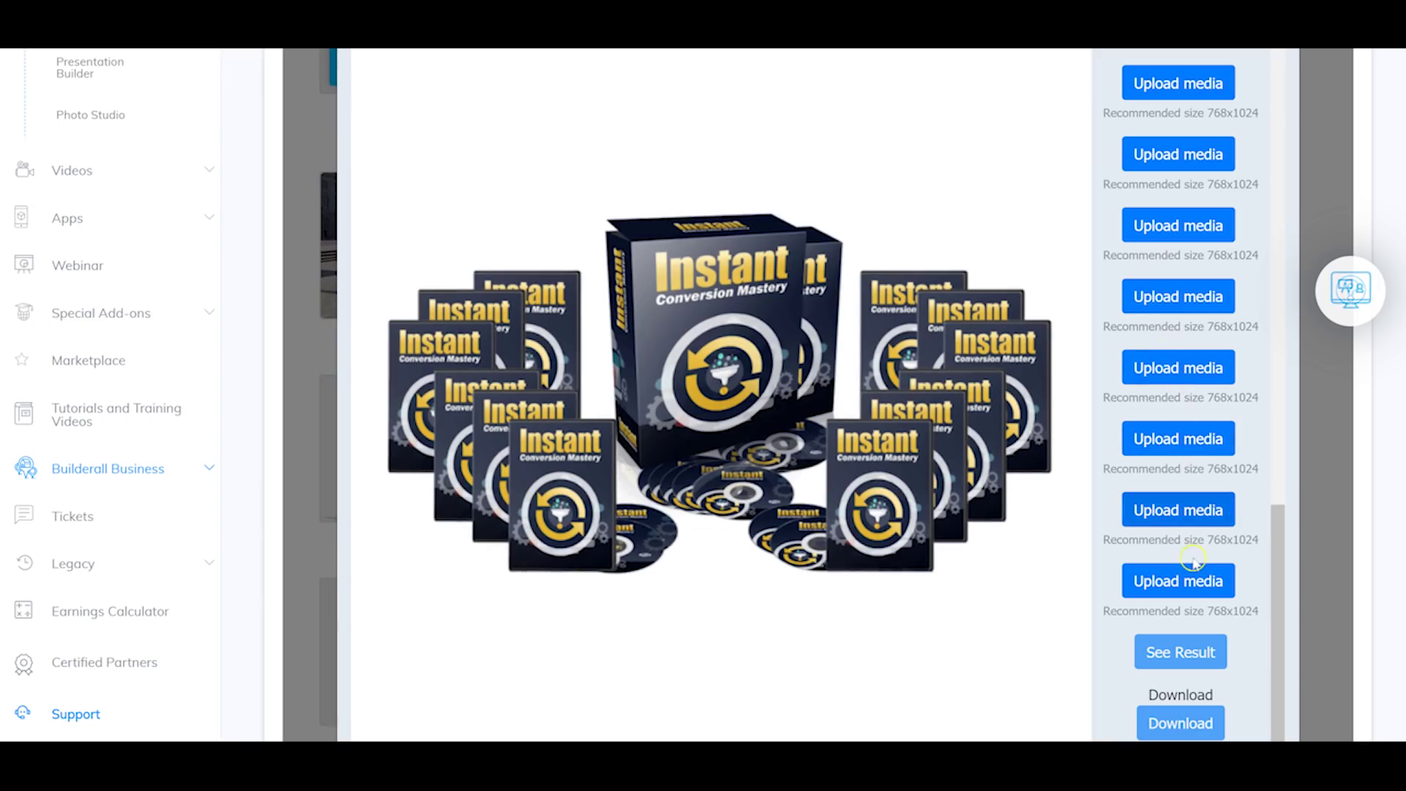
scroll(1192, 561, "down", 3)
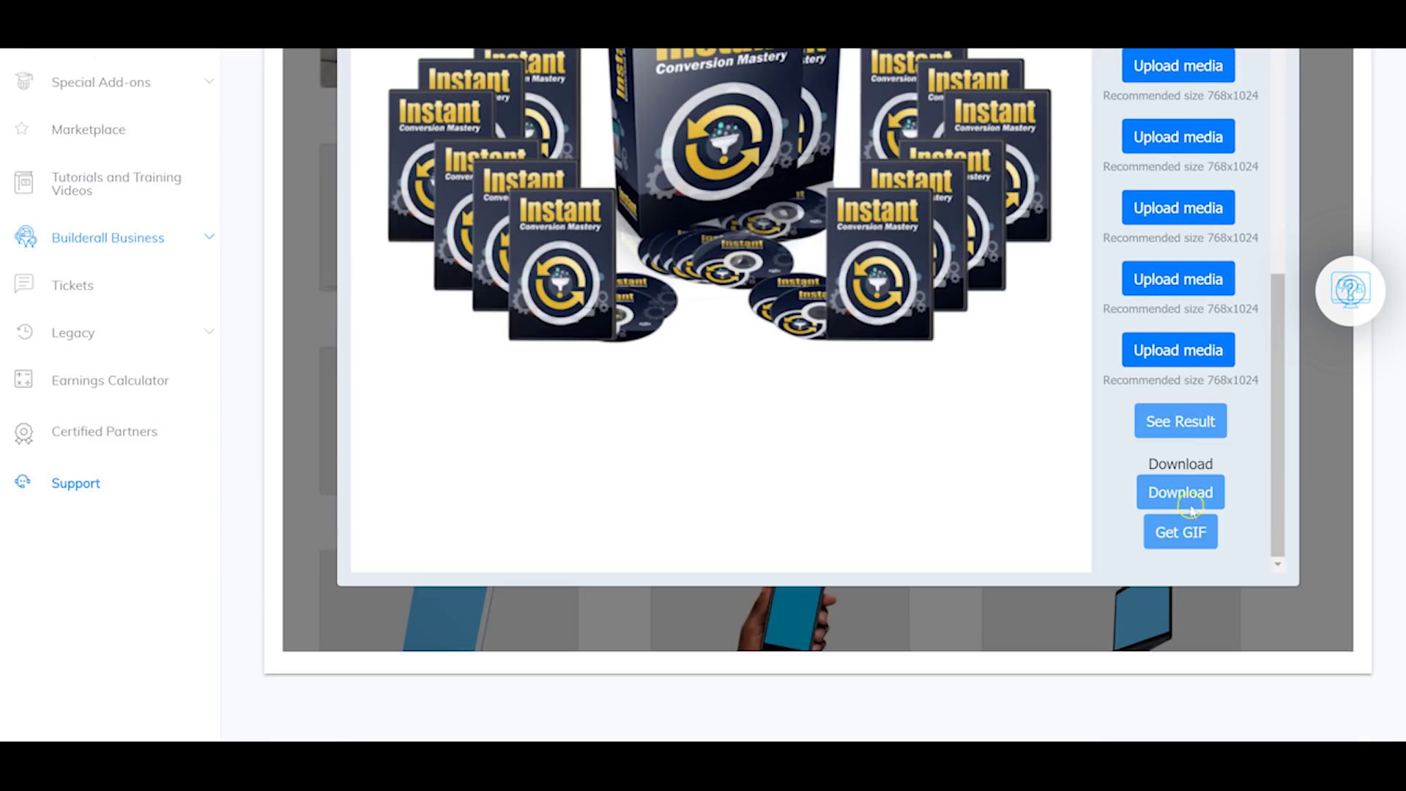
left_click(1183, 423)
scroll(1183, 366, "up", 5)
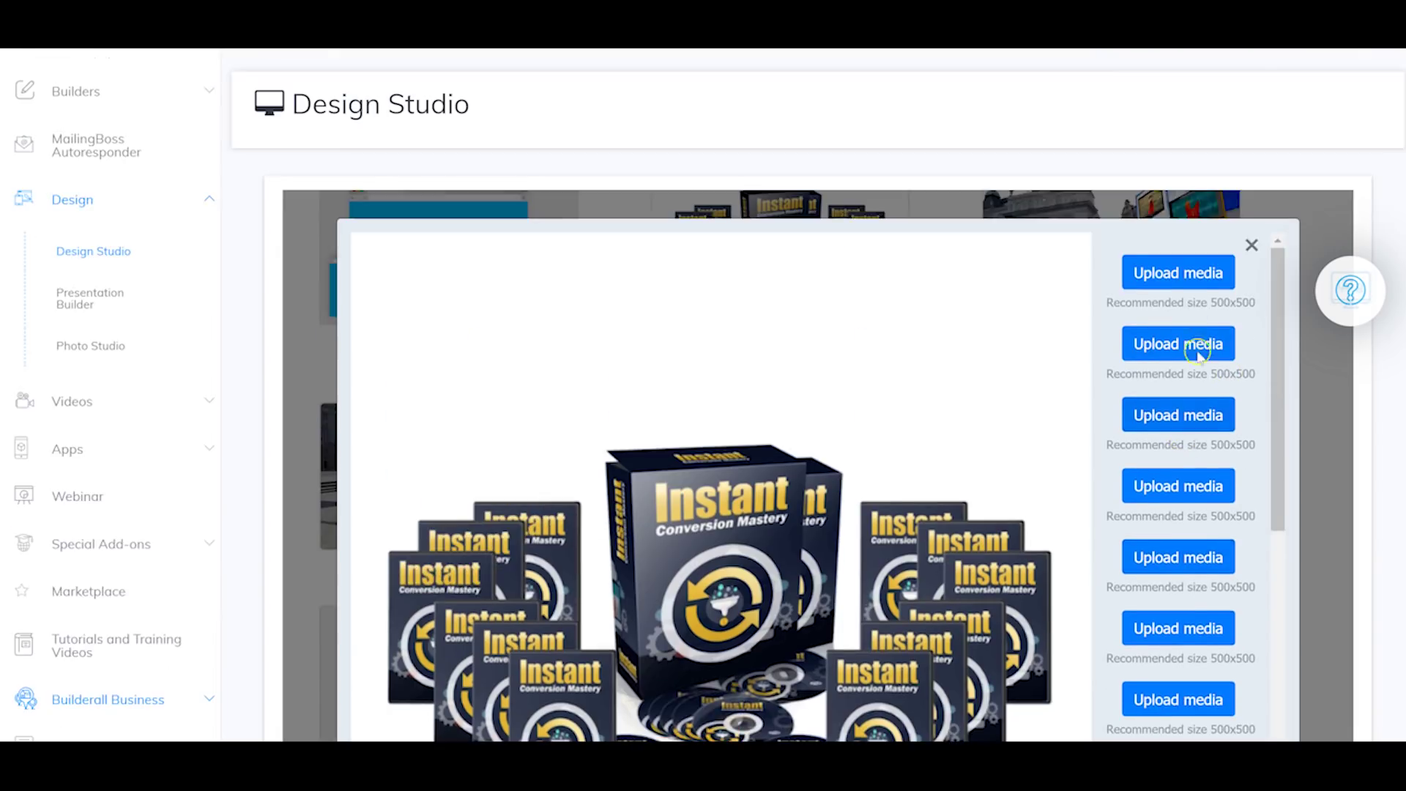
scroll(1198, 353, "up", 1)
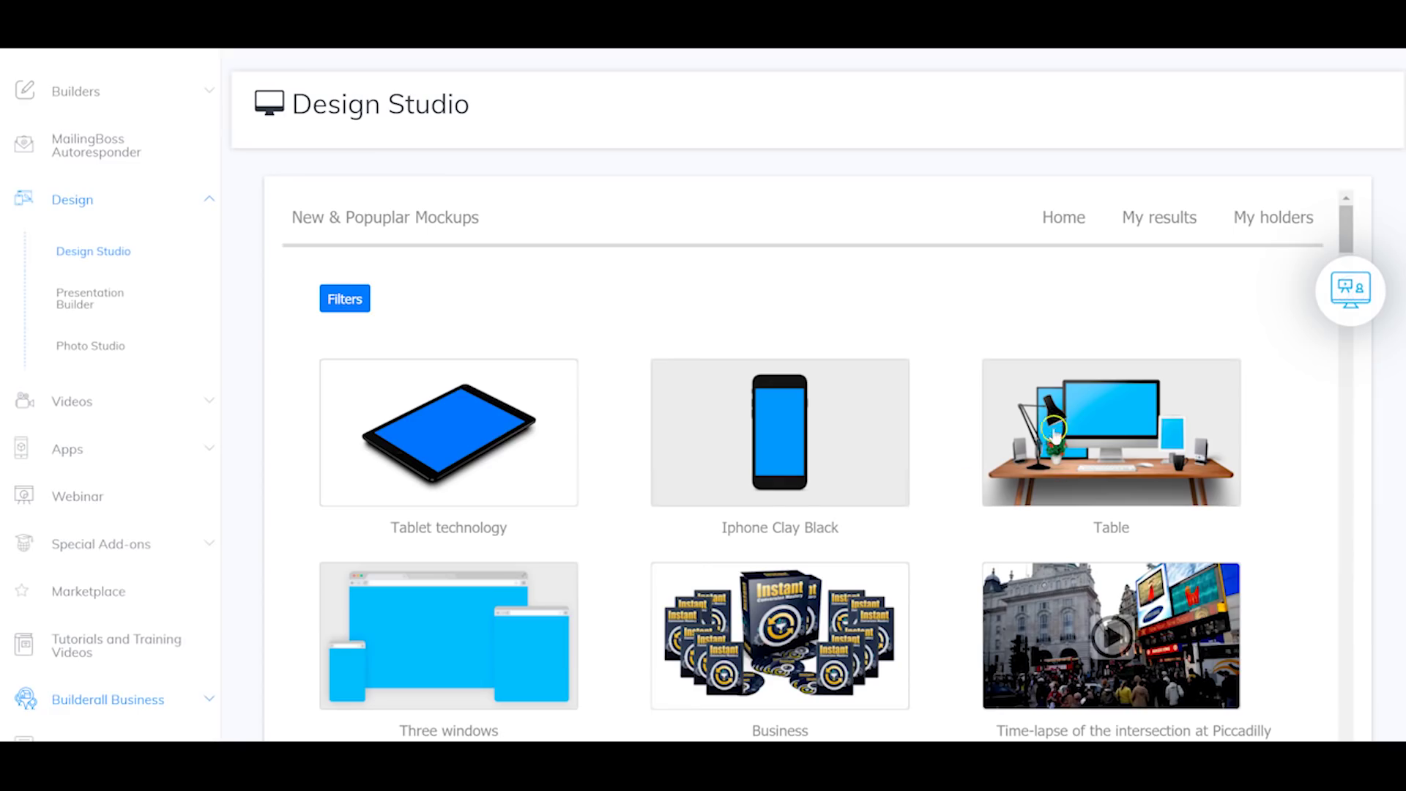
scroll(1047, 439, "up", 1)
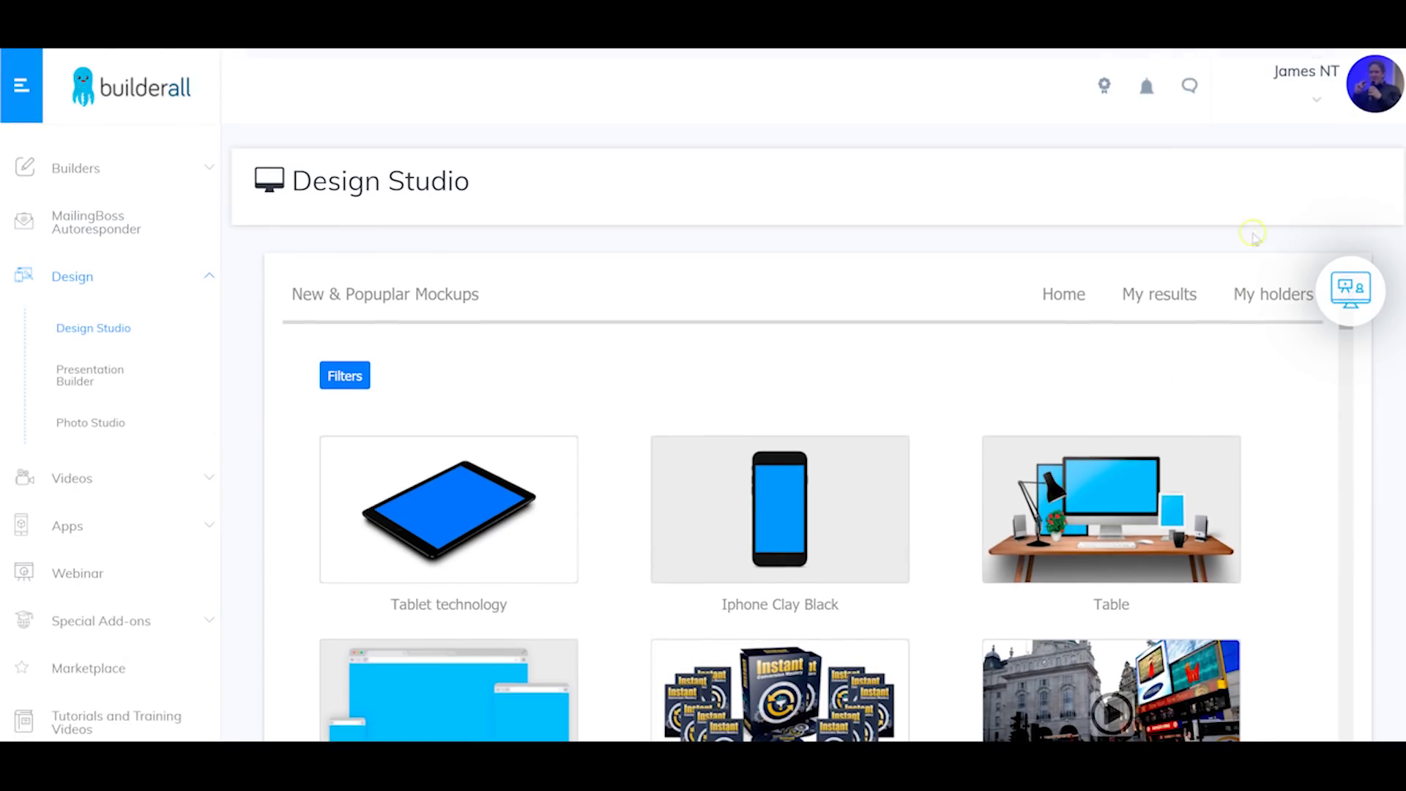
Step: From My holders, create a new holder using the image 377574.png
left_click(1260, 300)
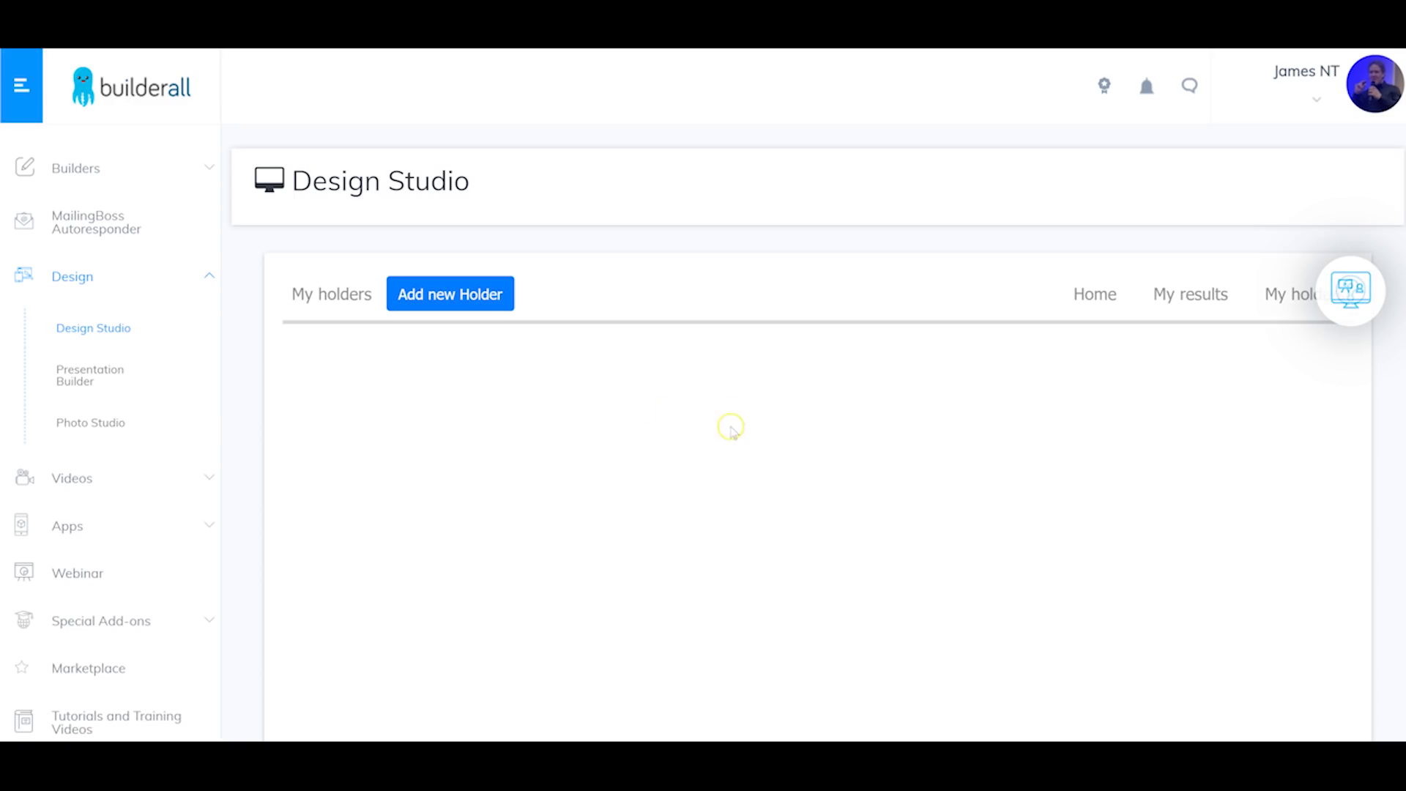
scroll(476, 326, "down", 2)
left_click(482, 150)
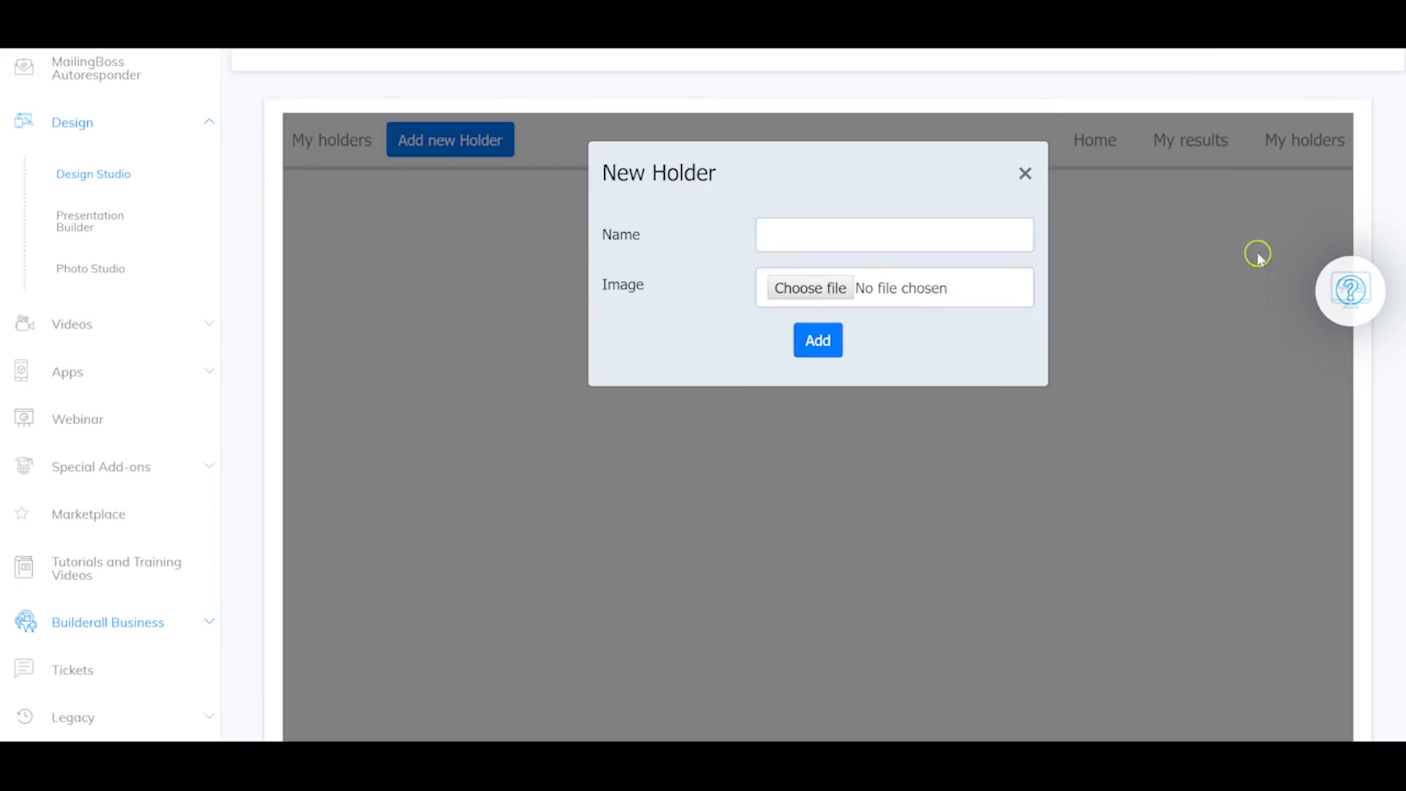
scroll(820, 224, "up", 1)
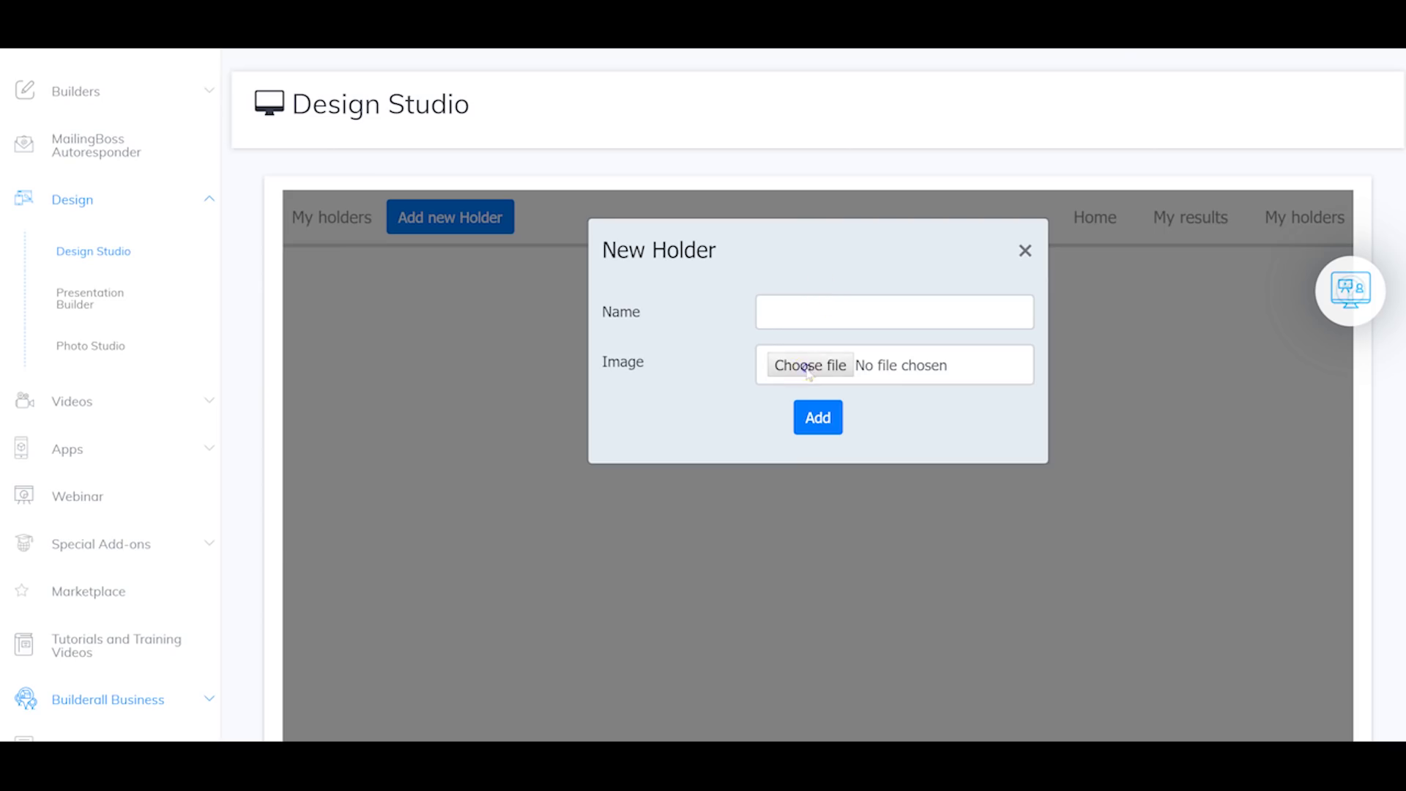
left_click(807, 369)
scroll(771, 296, "down", 3)
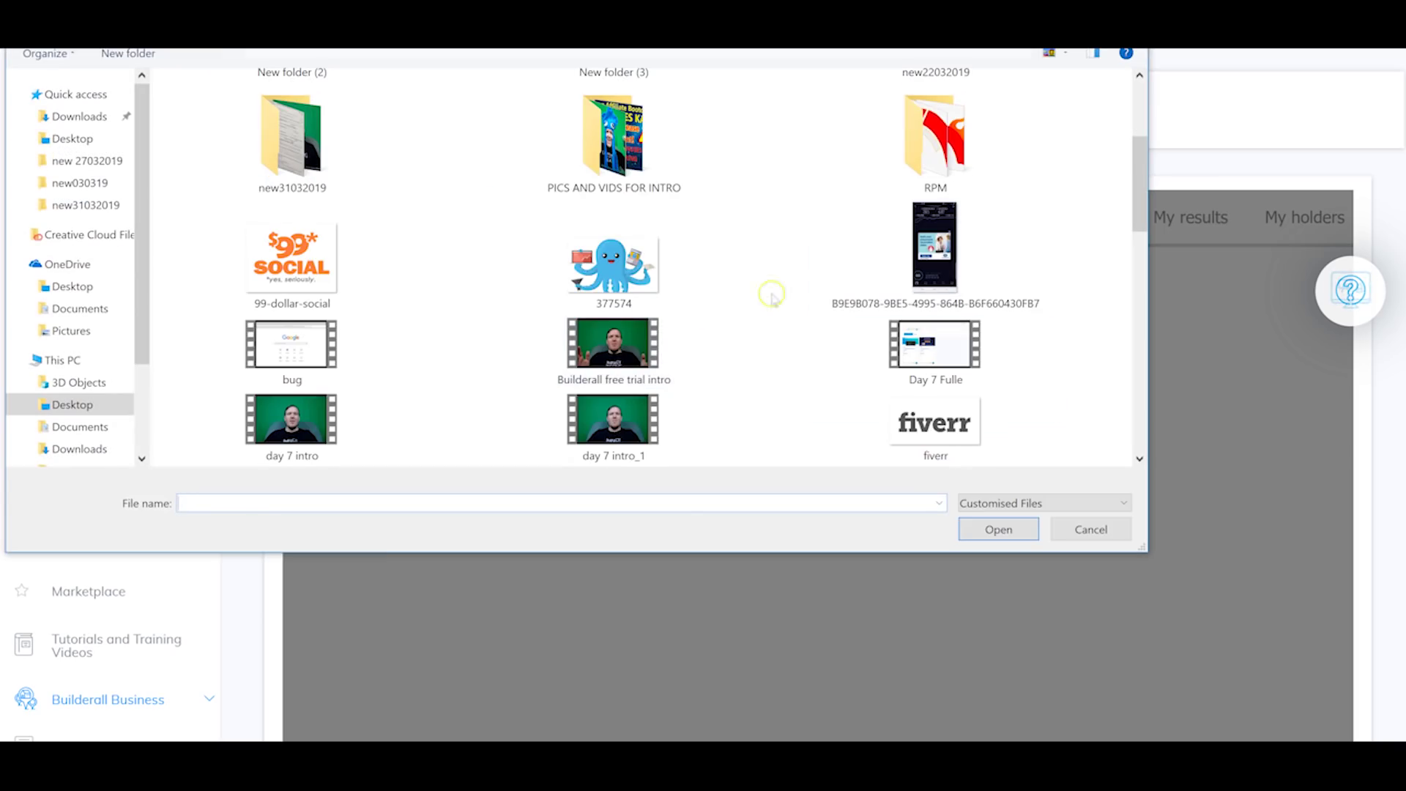
double_click(647, 273)
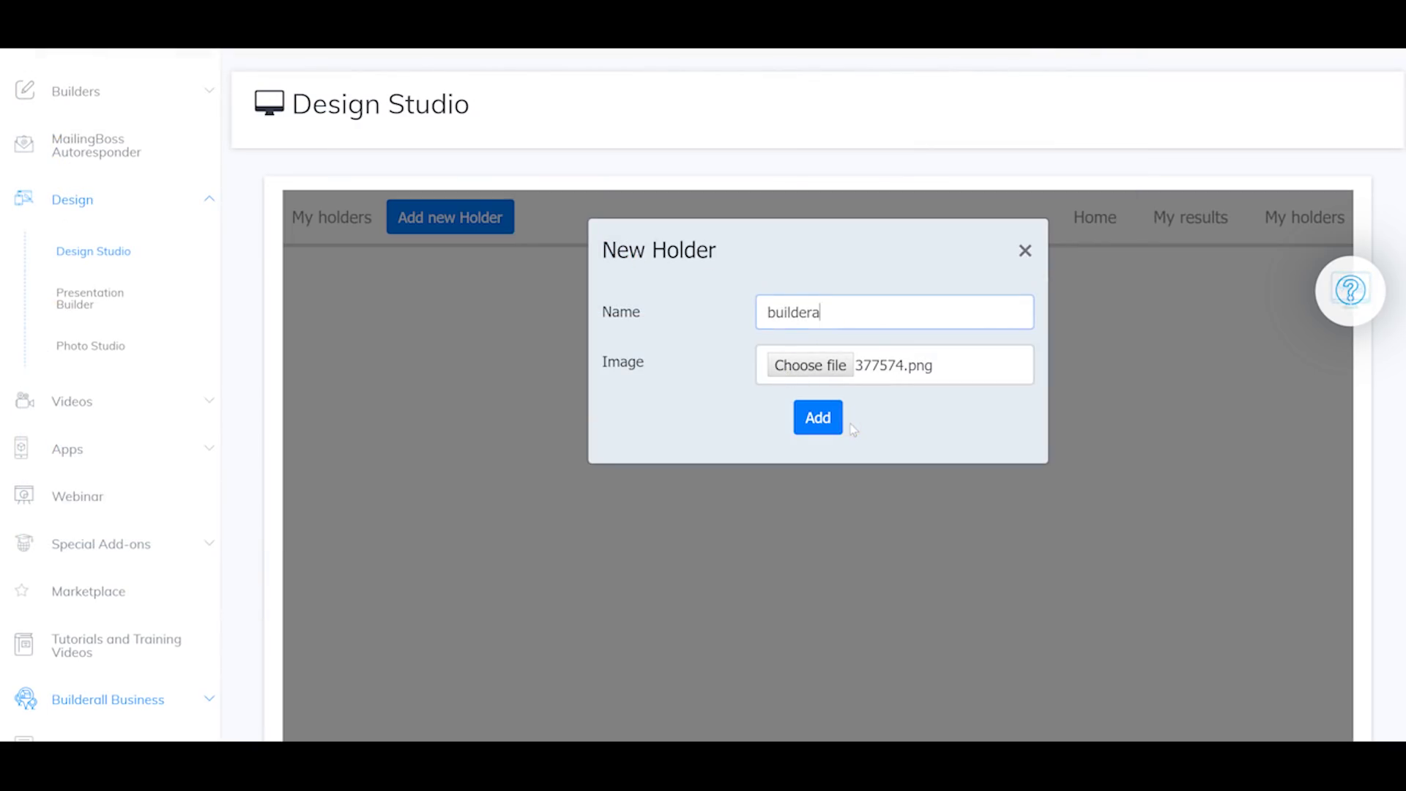
left_click(818, 416)
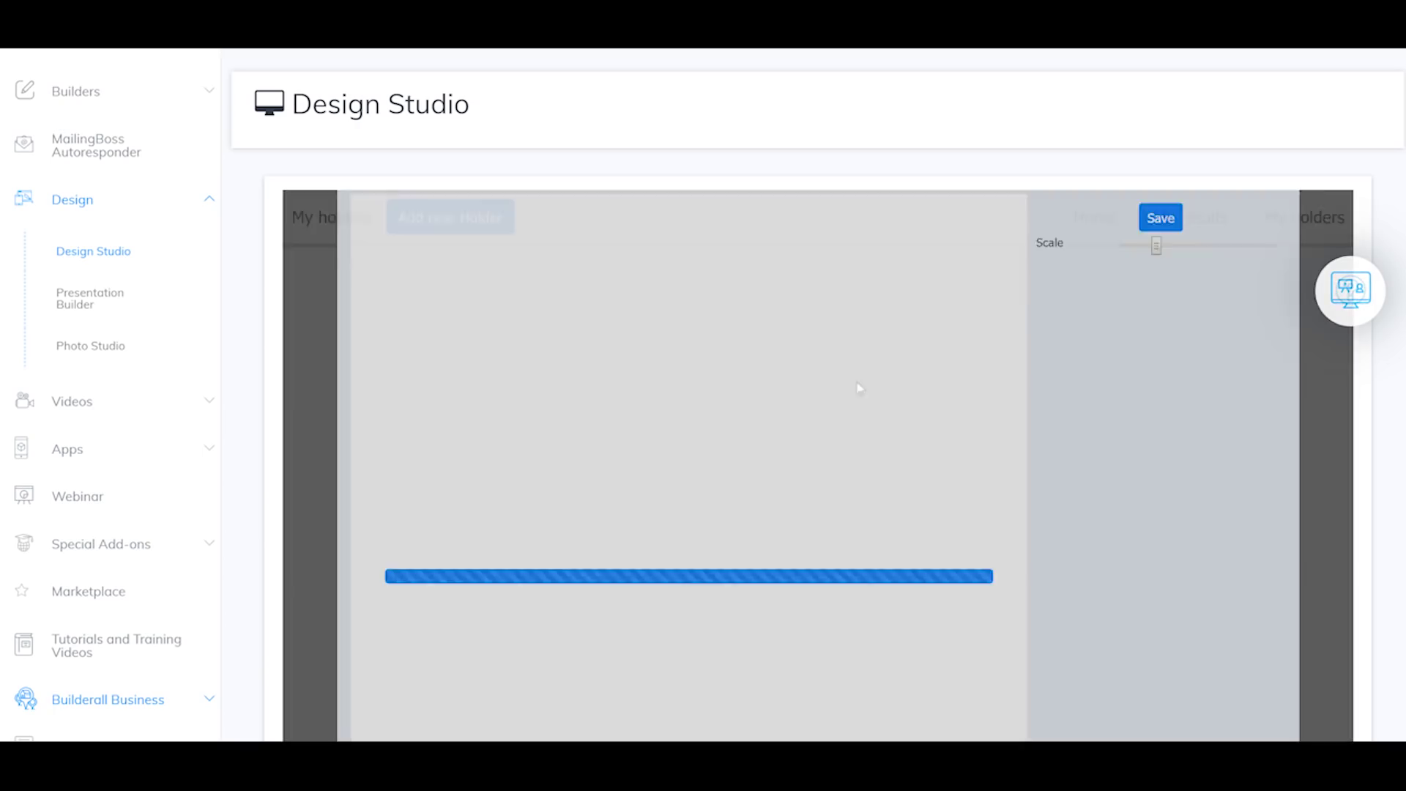
Step: Add a border to the holder, drag its top-right corner to 300x192, and close the editor
scroll(840, 331, "down", 1)
scroll(840, 331, "down", 3)
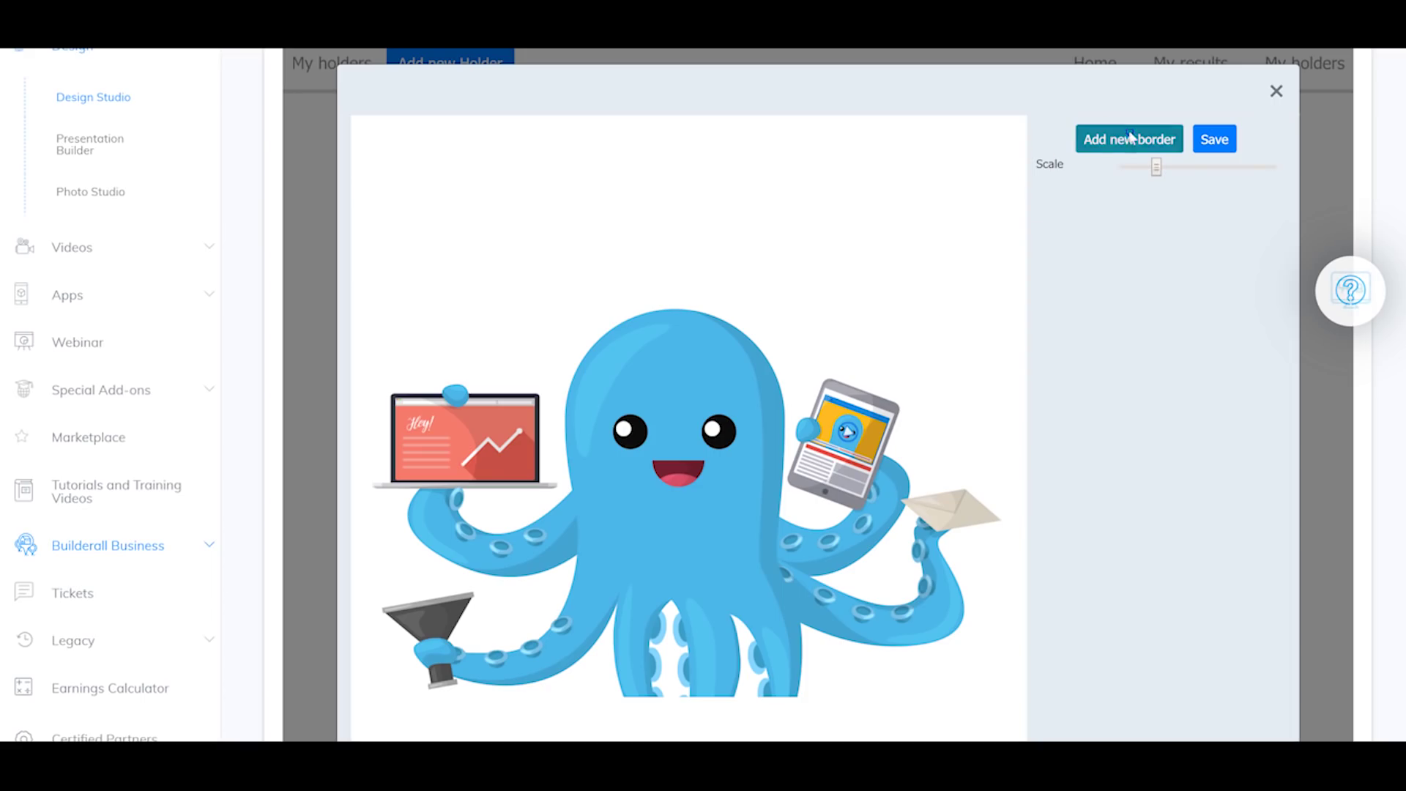
left_click(1102, 141)
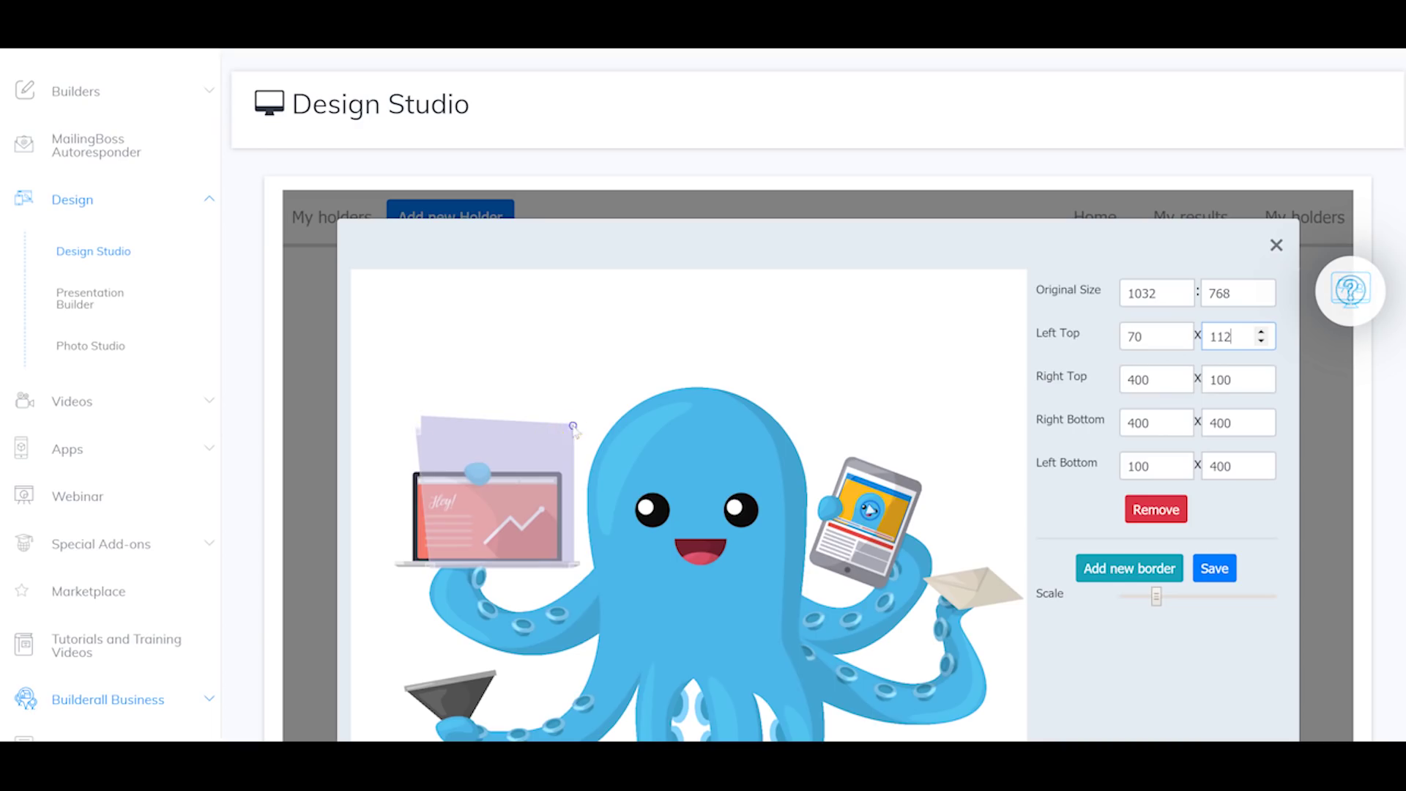
left_click_drag(560, 440, 528, 471)
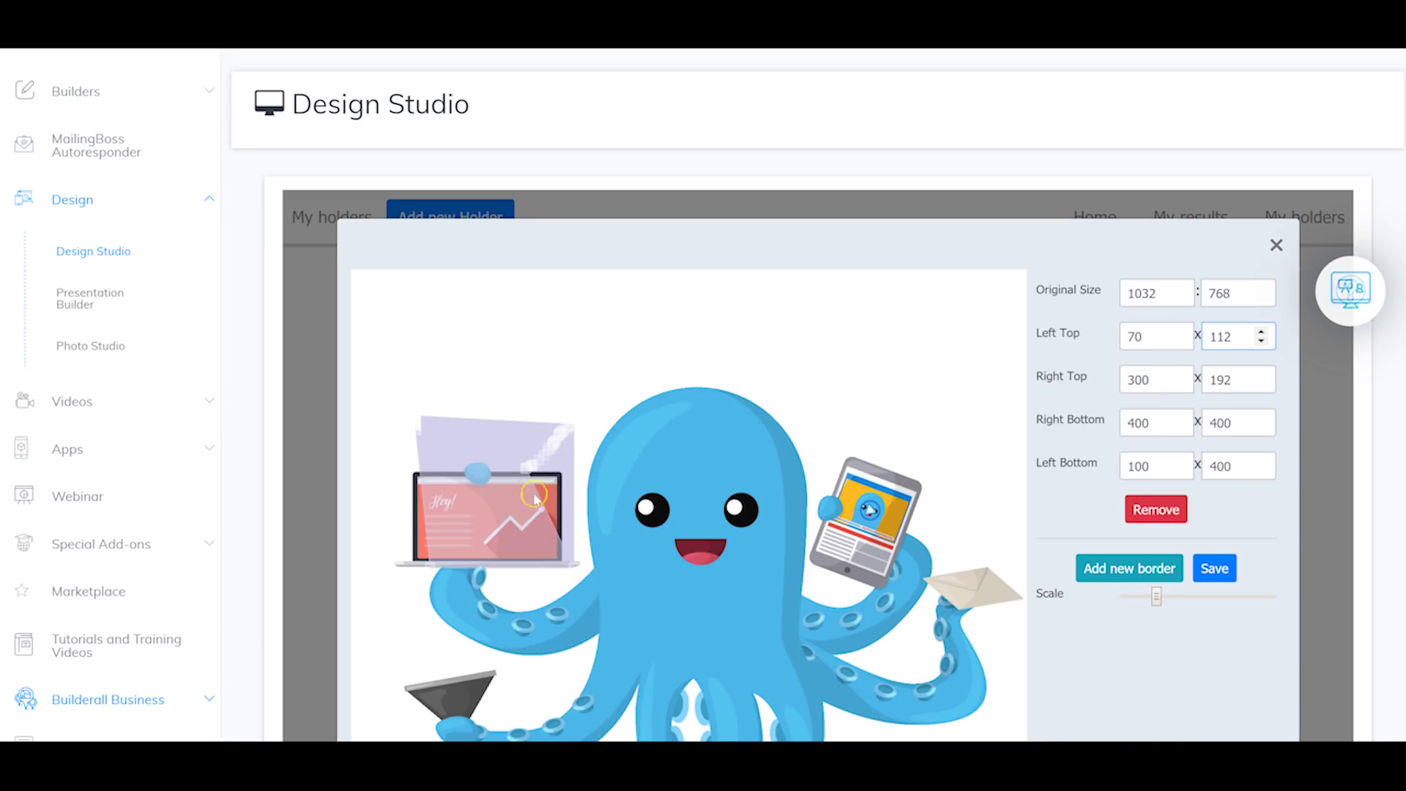
left_click(1277, 245)
scroll(660, 201, "up", 2)
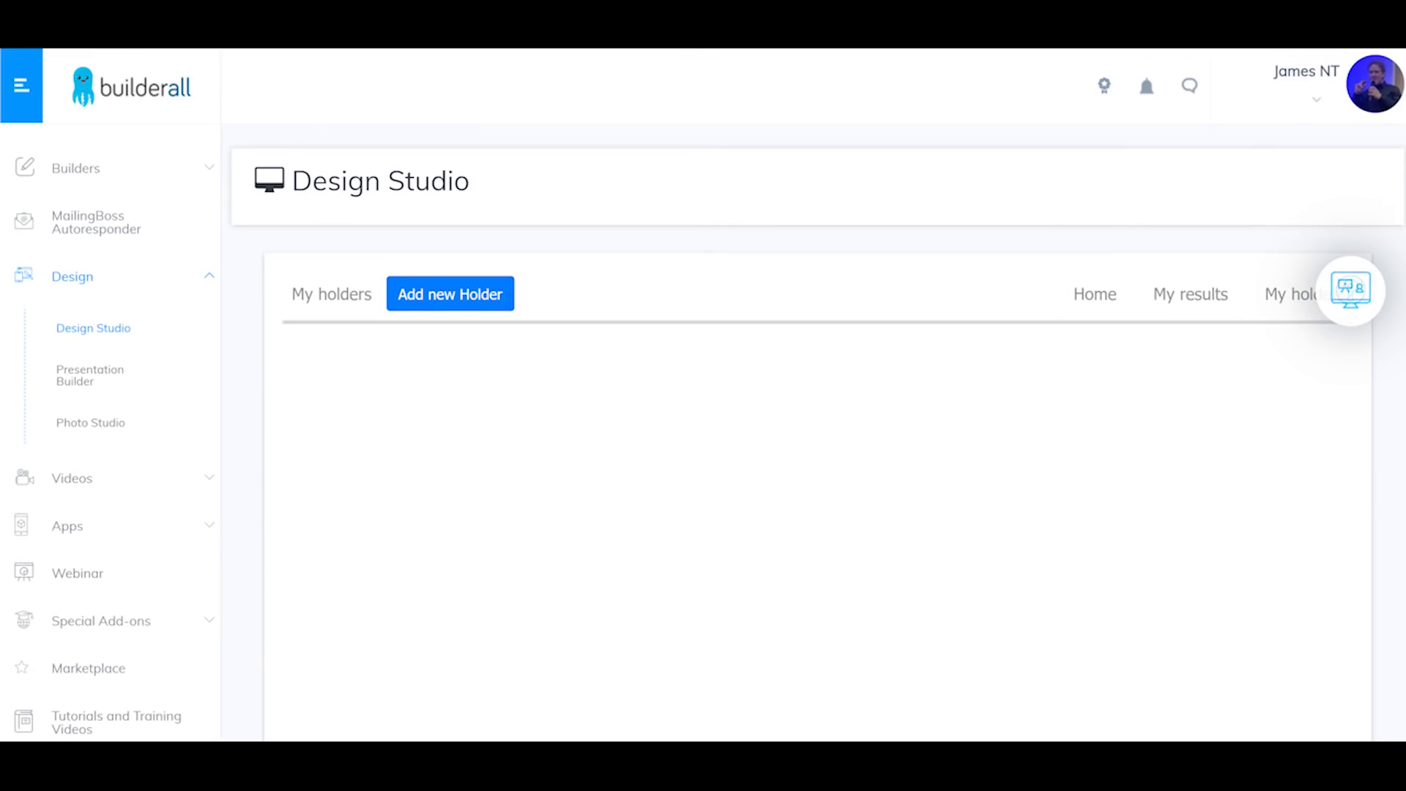
Step: View the Presentation Builder, then move to the Photo Studio Home page with its empty folders
left_click(83, 379)
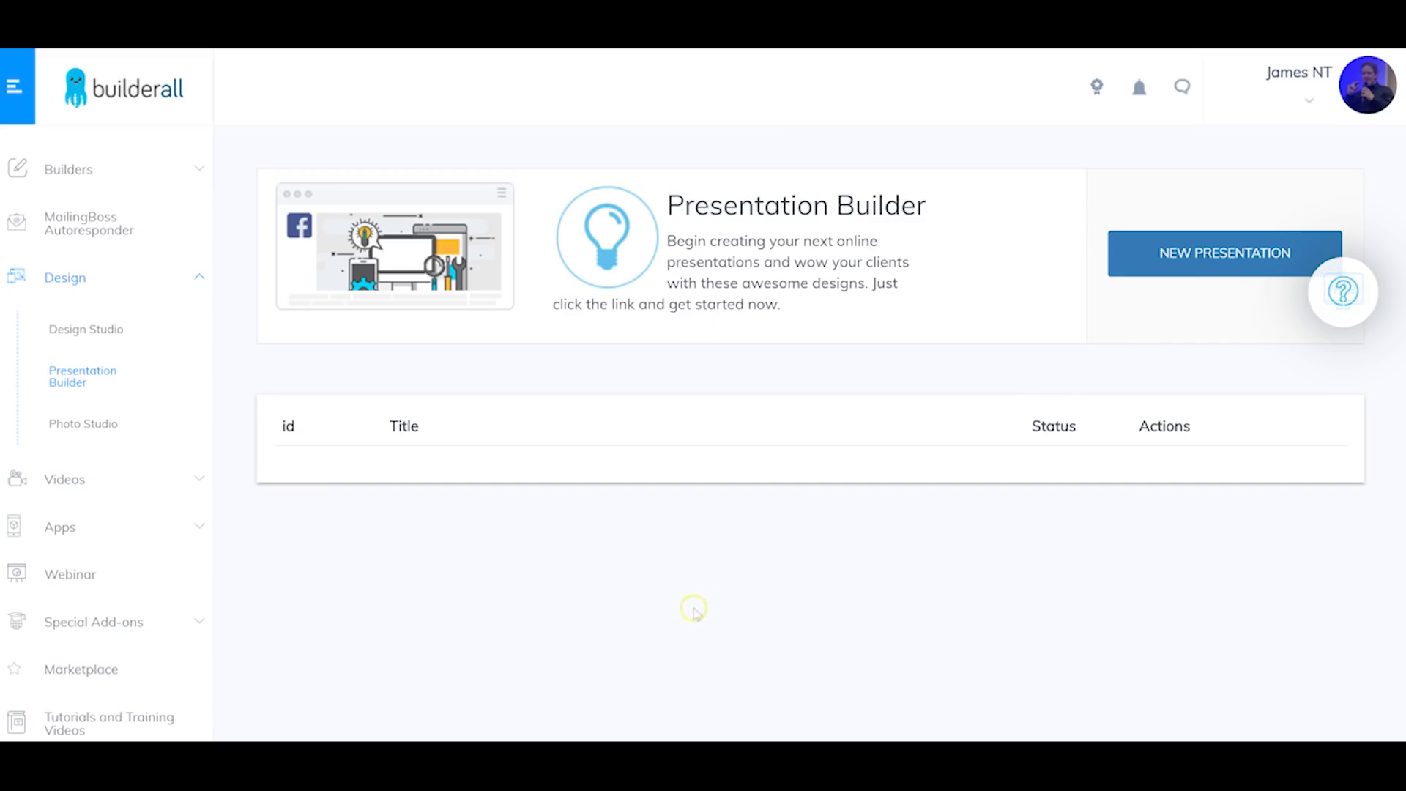
left_click(81, 425)
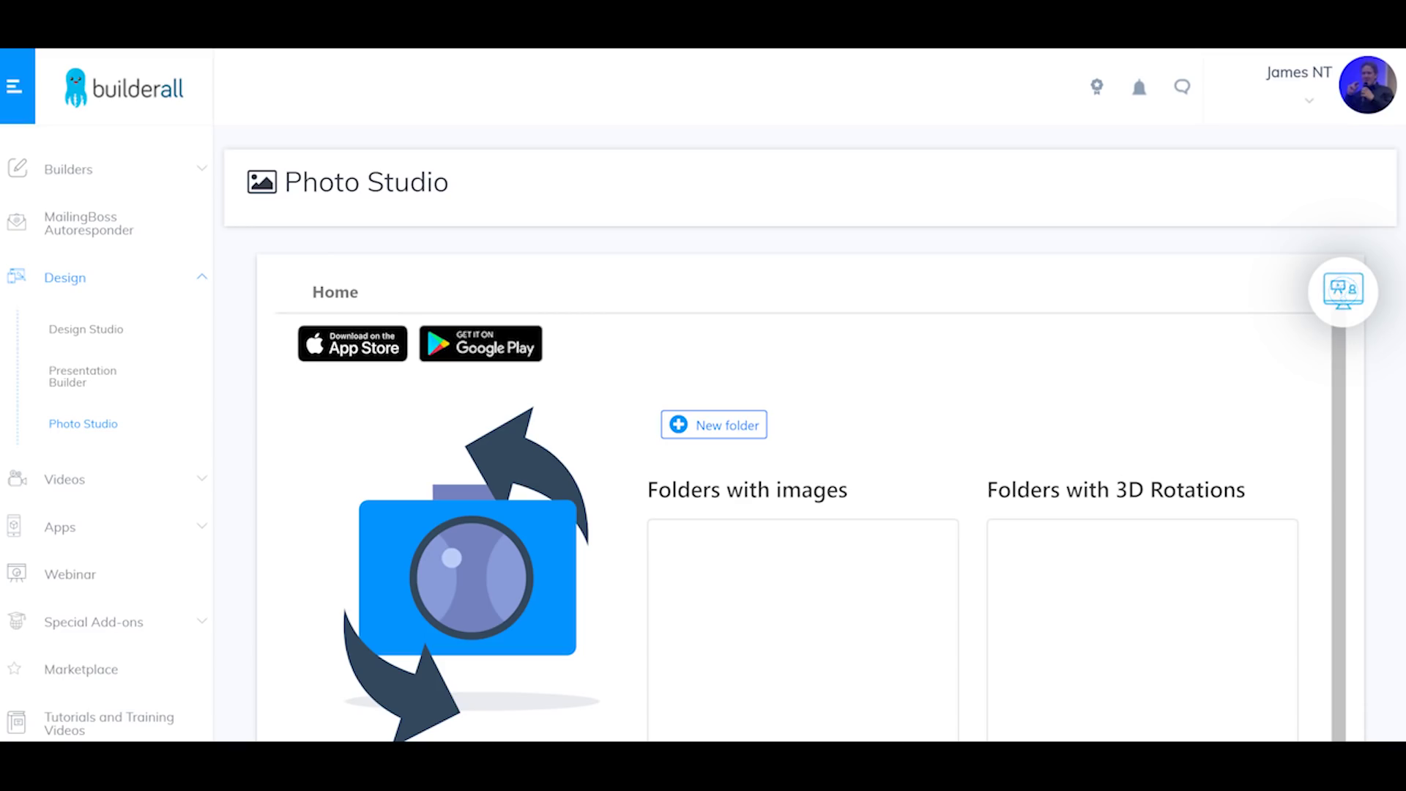
Step: Expand the Videos tools and launch Animated videos to reach its My Projects list
scroll(898, 524, "down", 2)
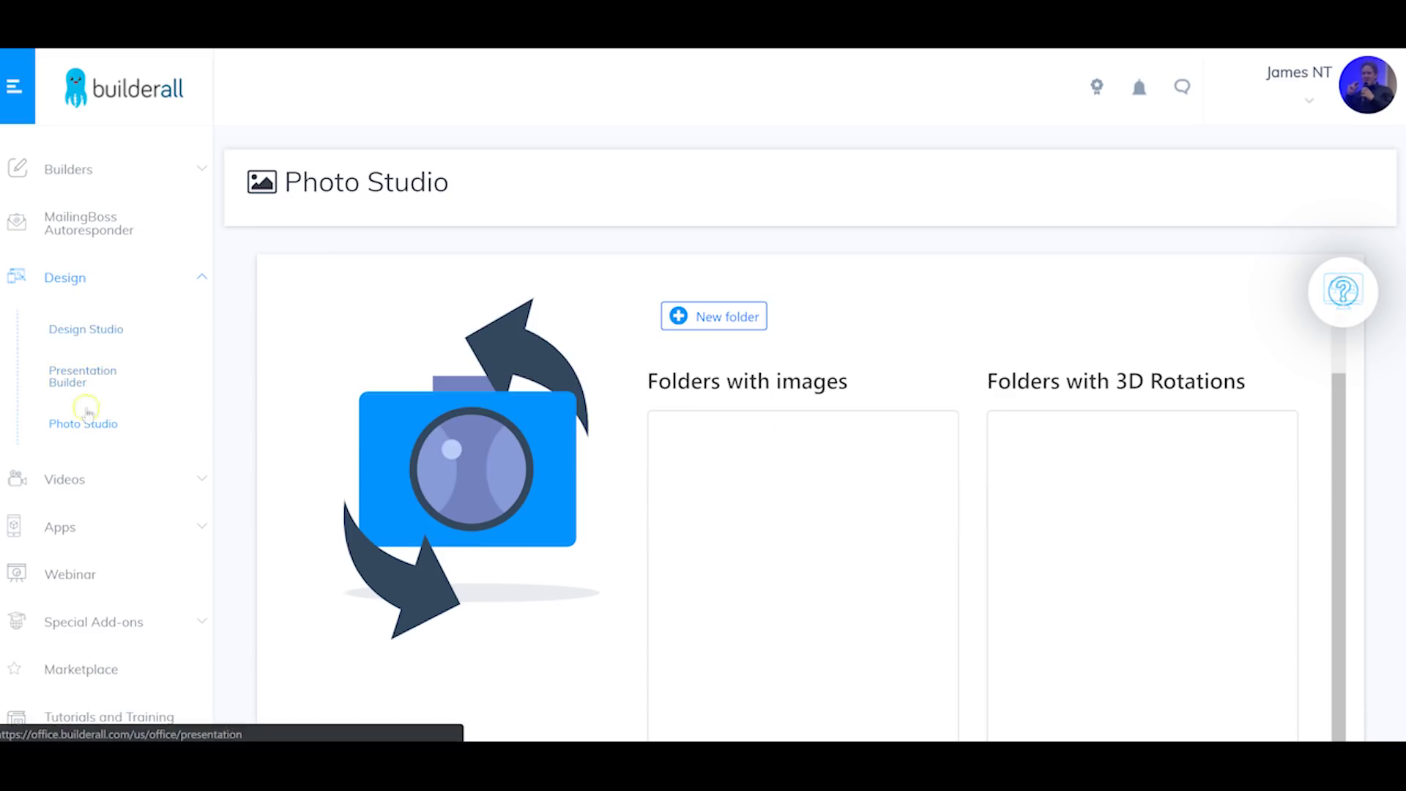
left_click(182, 473)
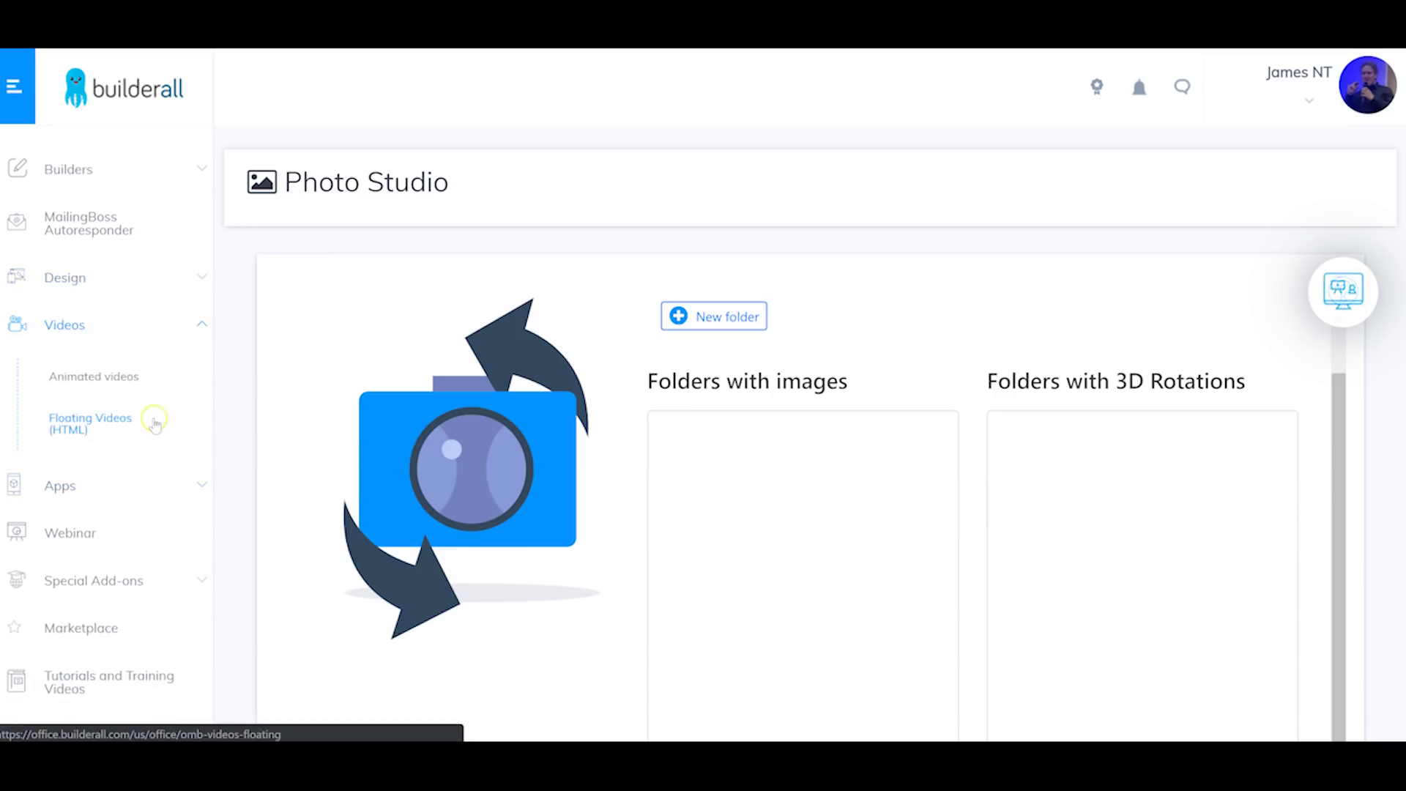
left_click(107, 377)
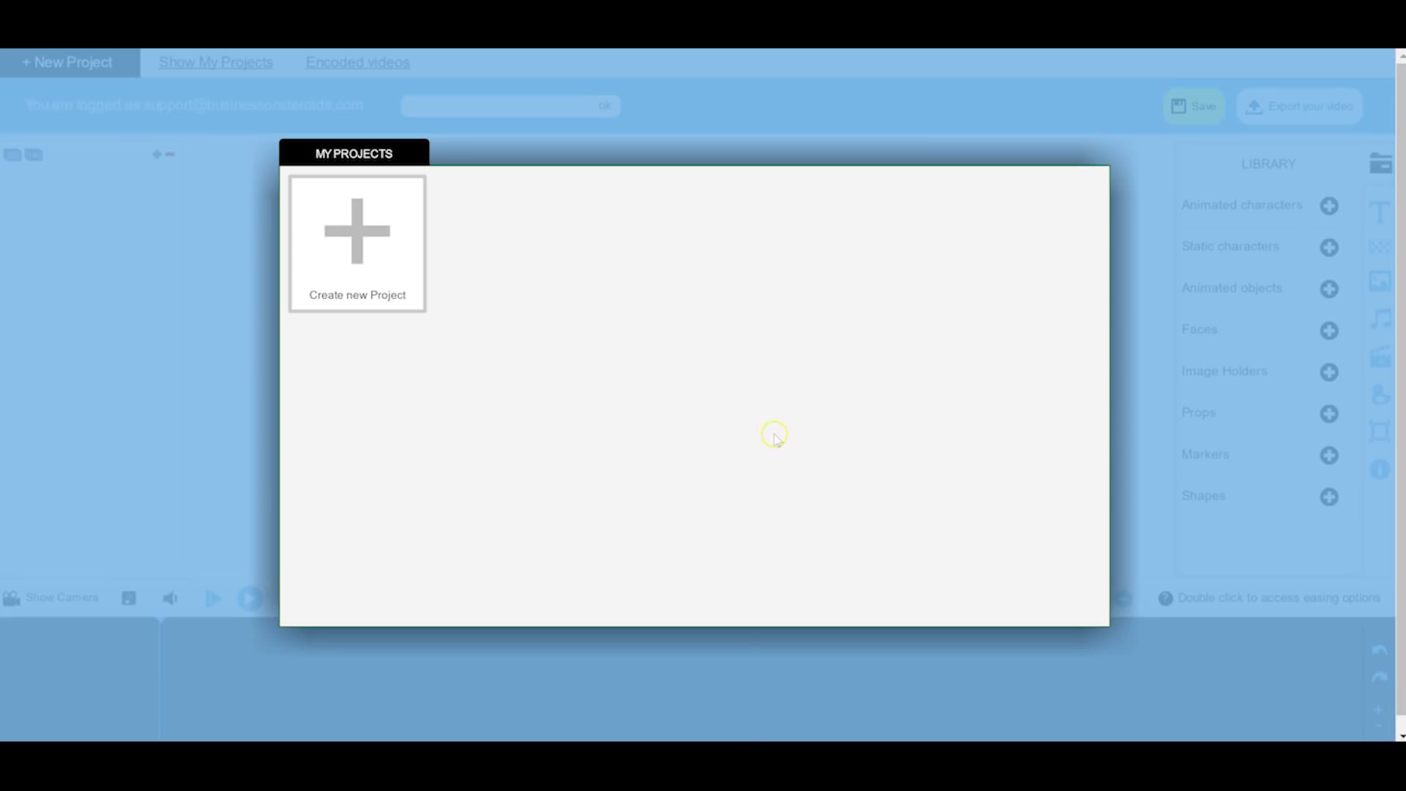
Step: Create a new animation project named 'new' and open it in the editor
left_click(359, 252)
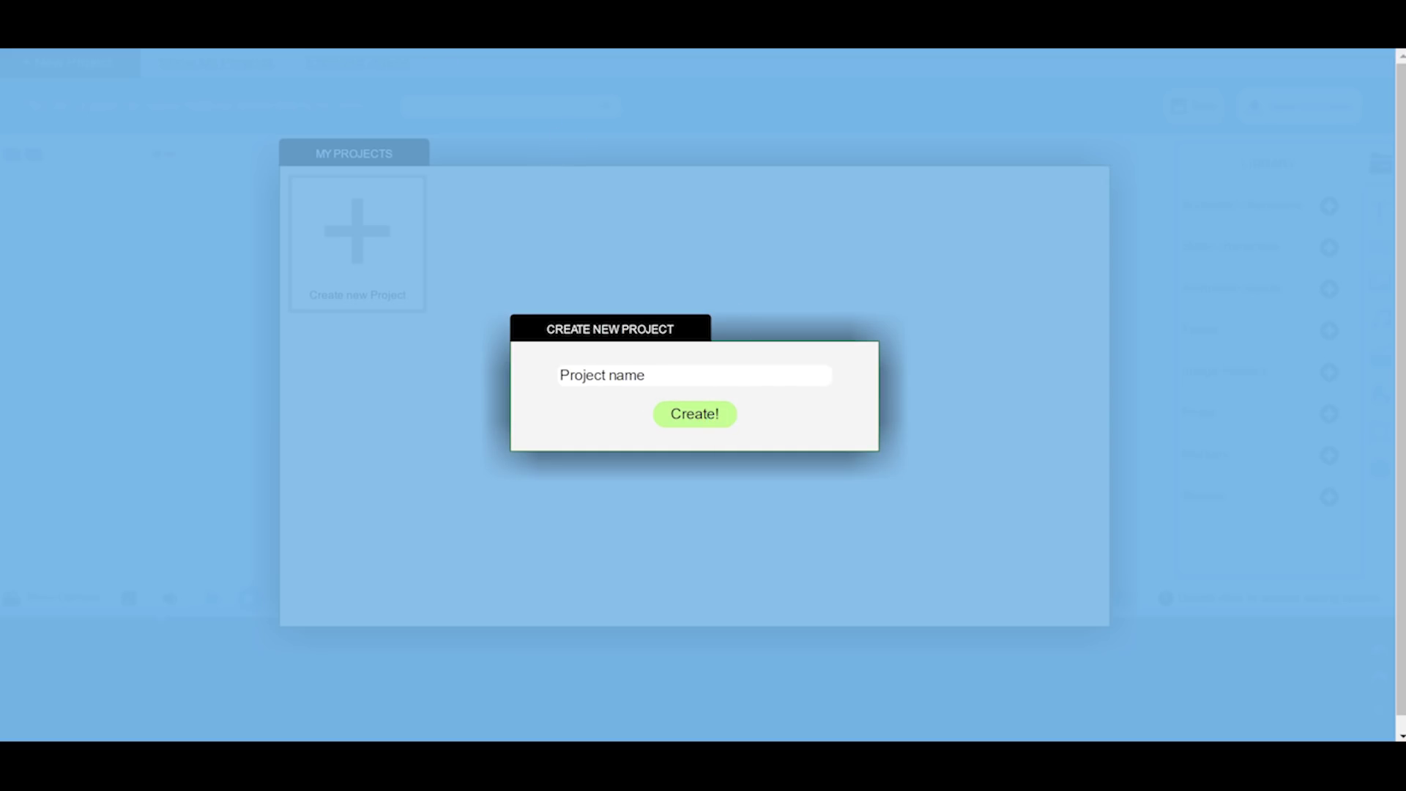
left_click(673, 381)
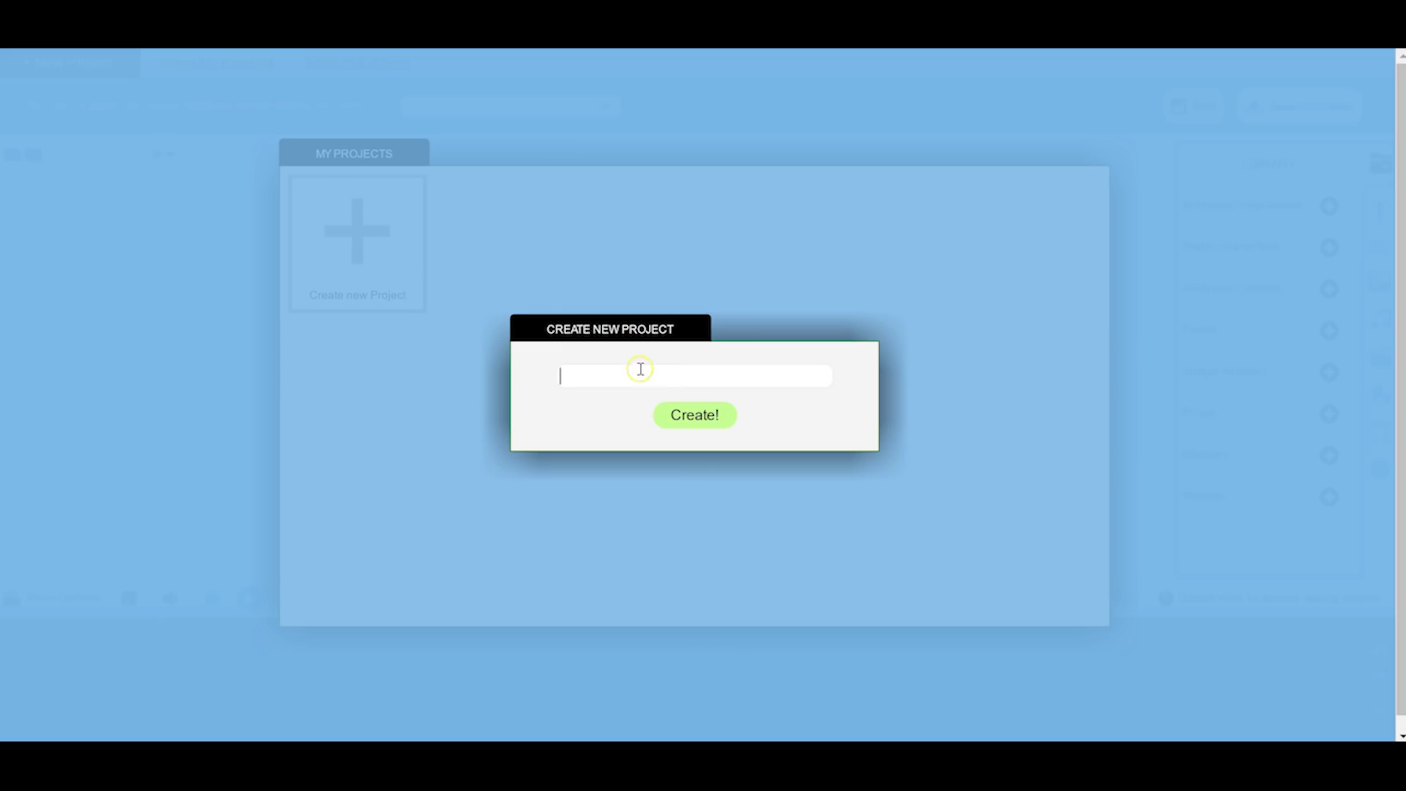
type("new")
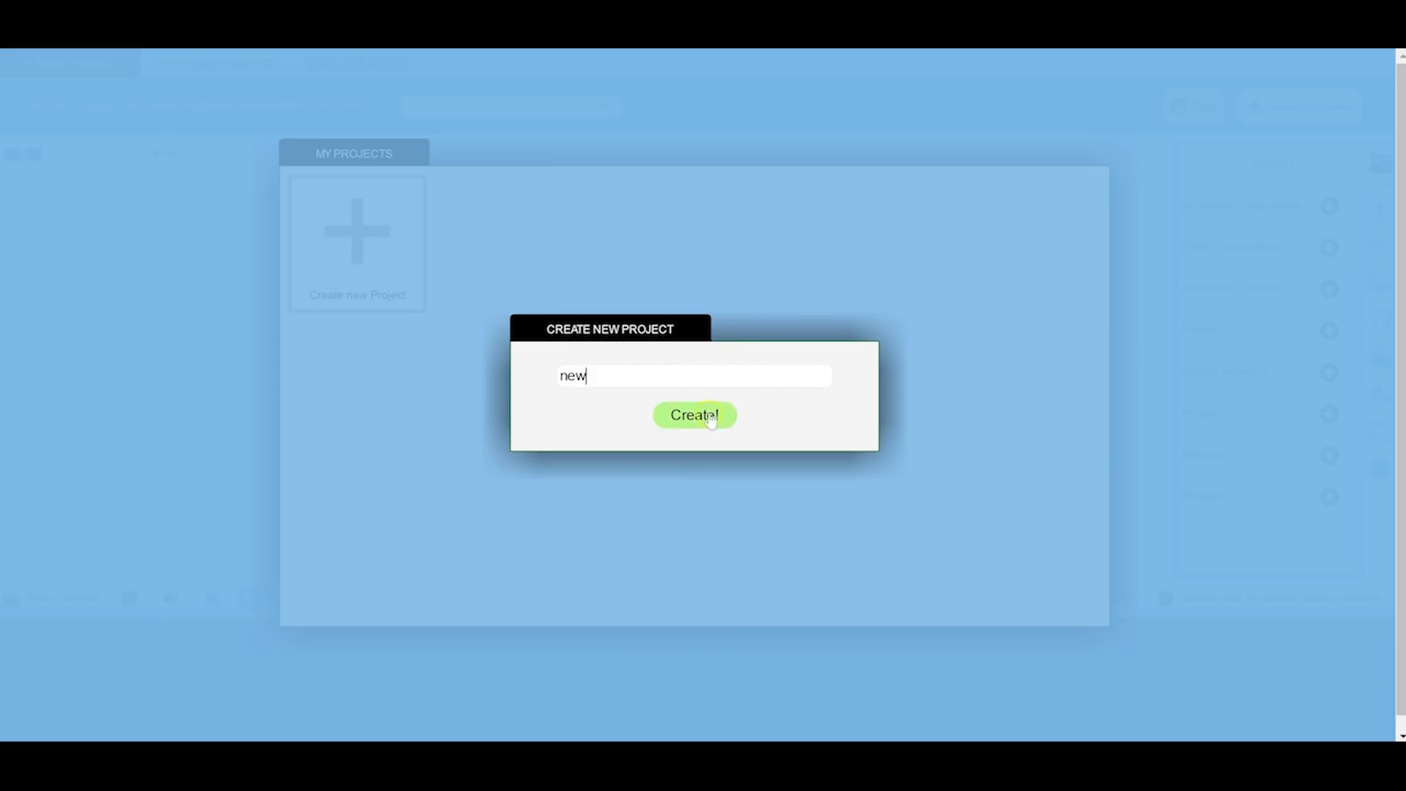
left_click(722, 427)
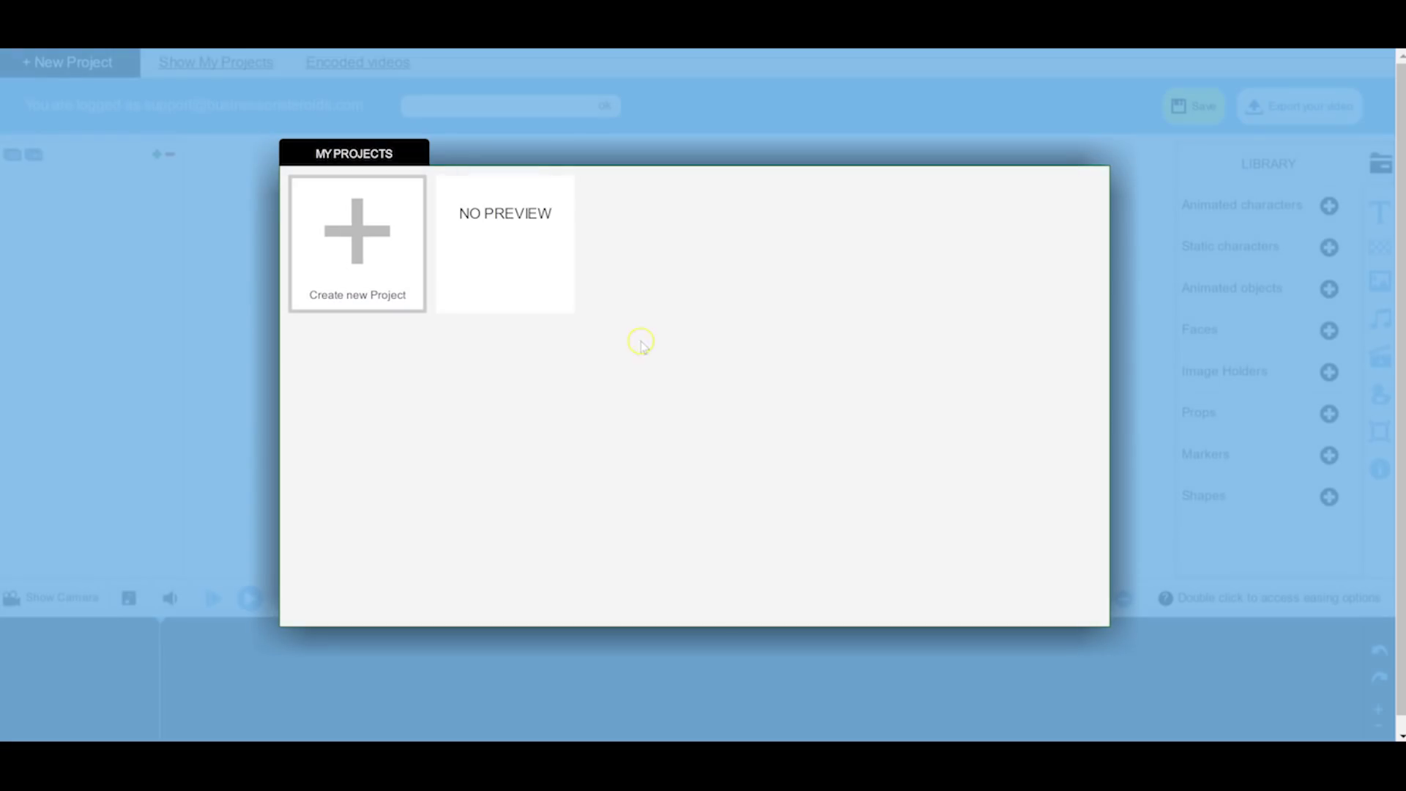
left_click(558, 217)
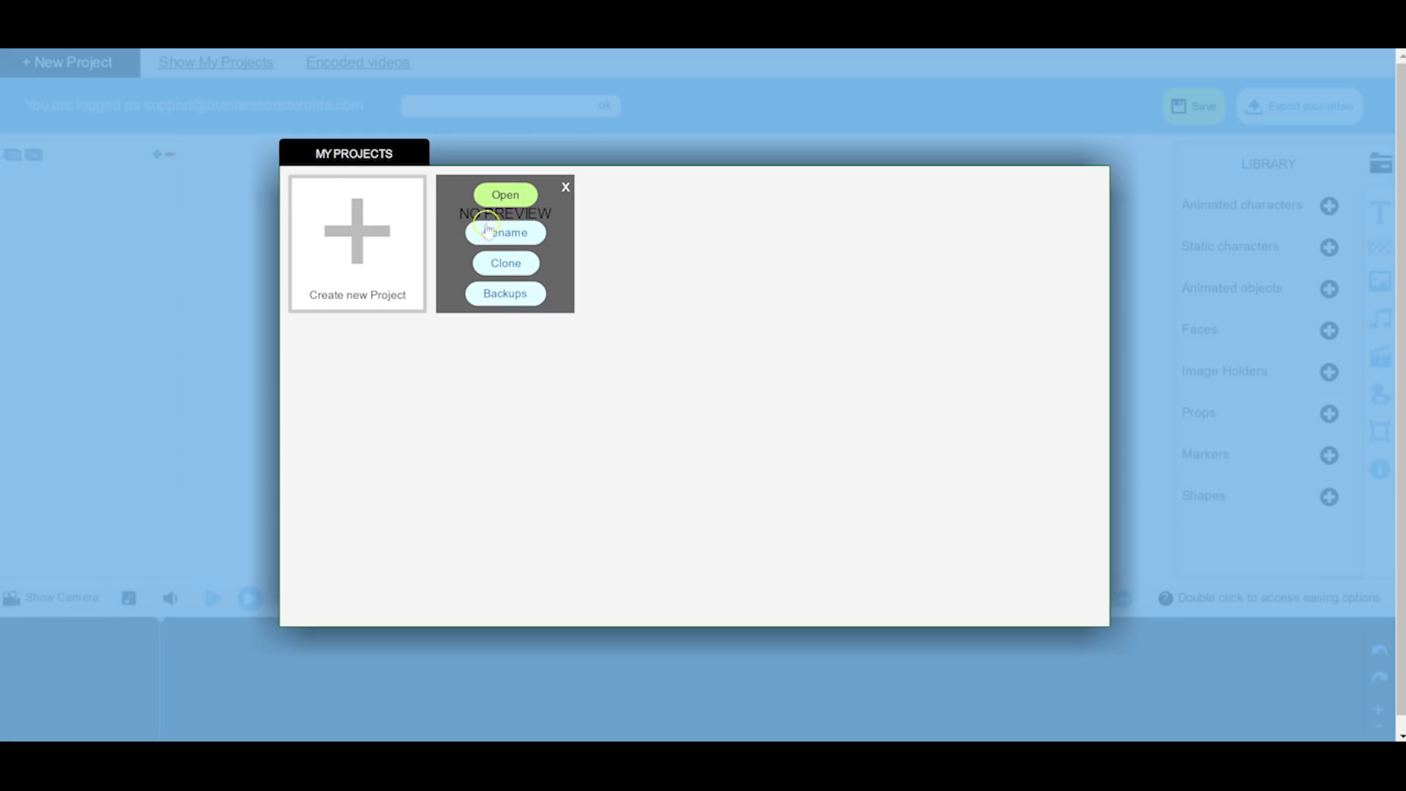
left_click(493, 195)
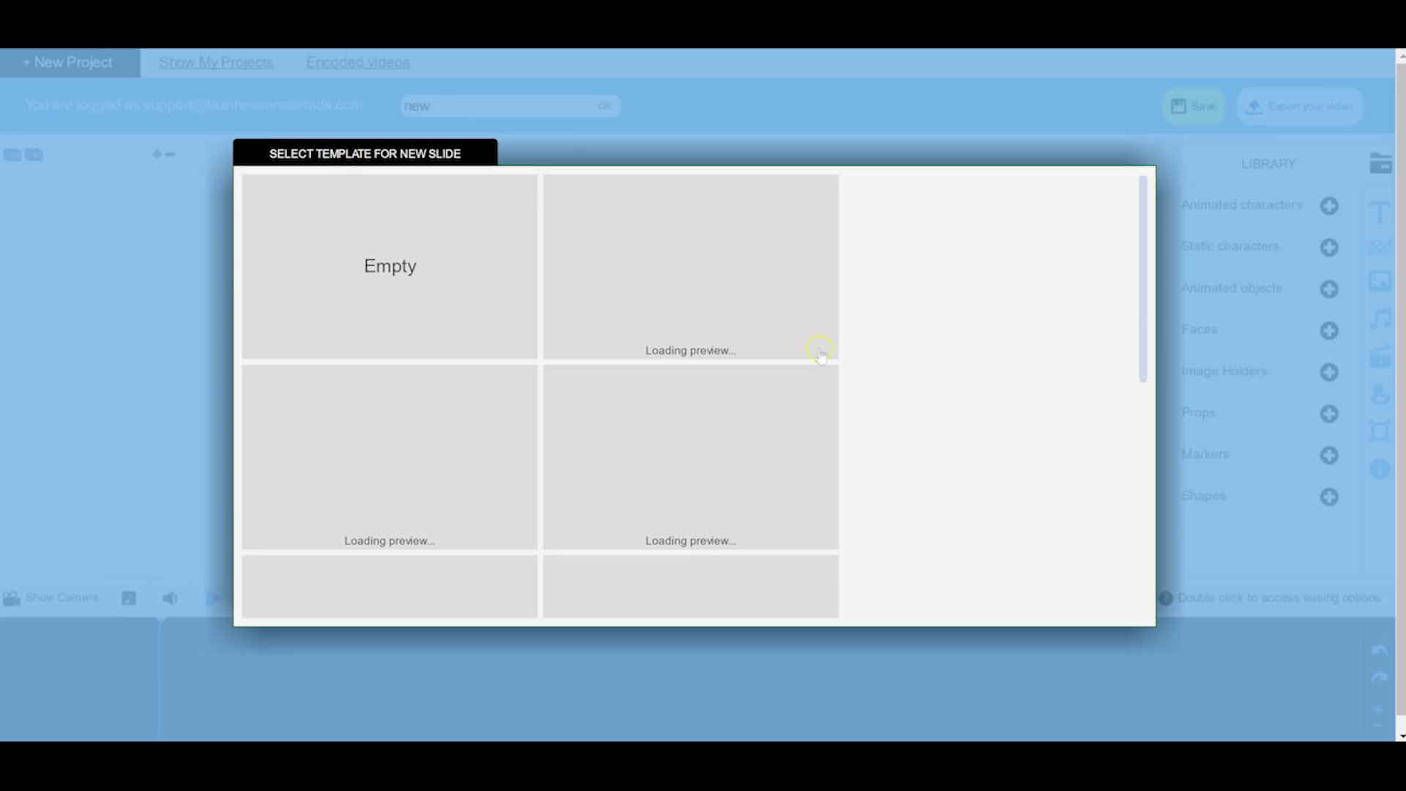
Step: Choose the TV template for the project's new slides
scroll(602, 278, "down", 5)
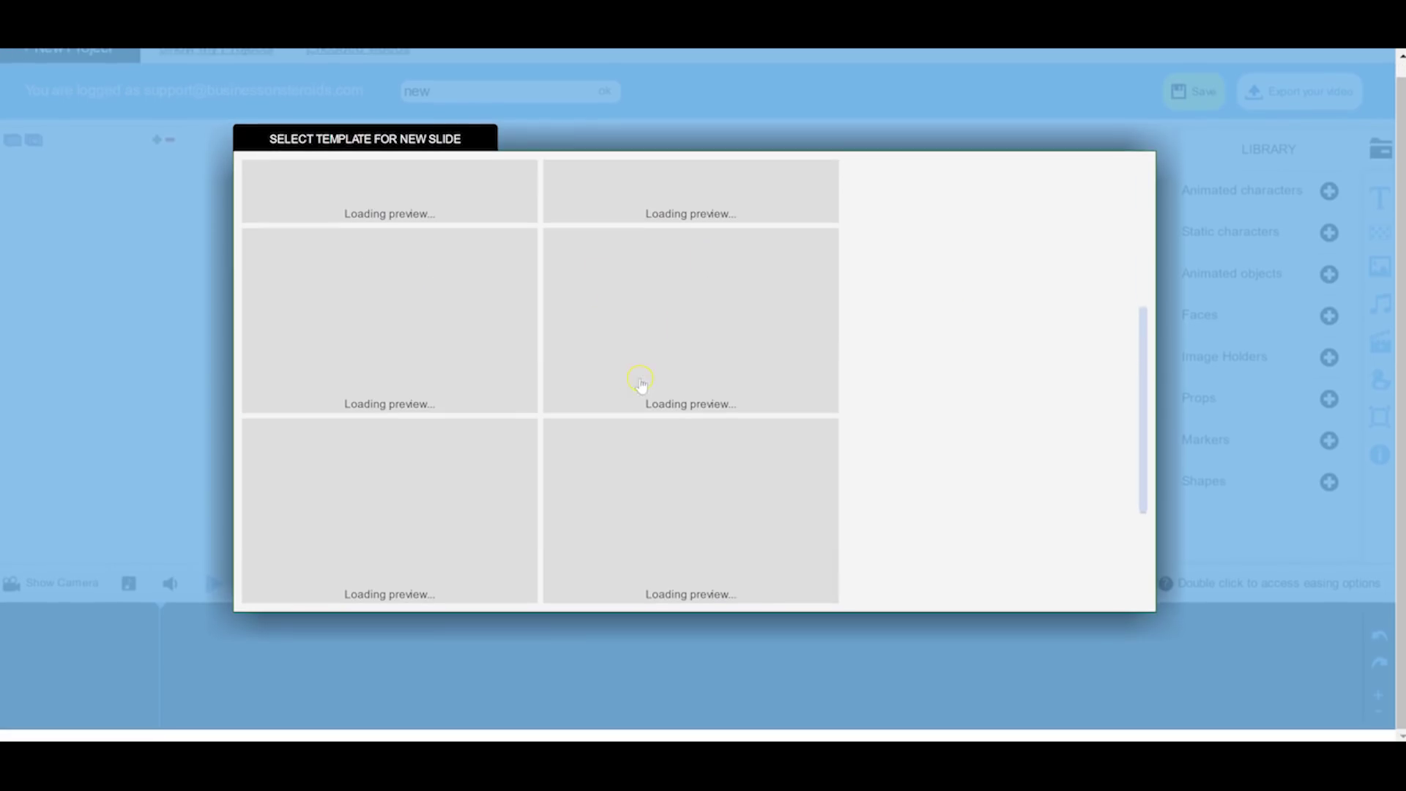
scroll(623, 381, "down", 3)
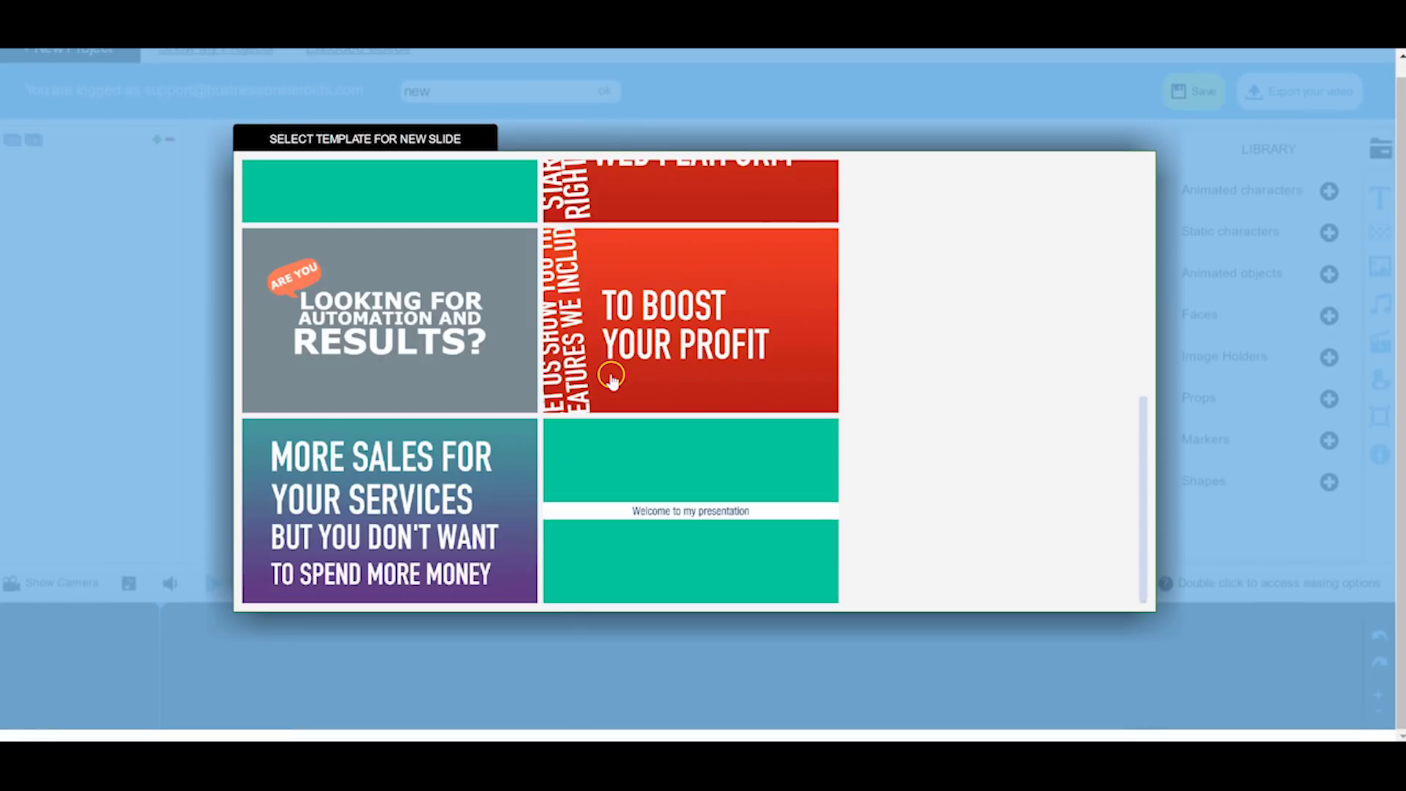
scroll(611, 377, "up", 10)
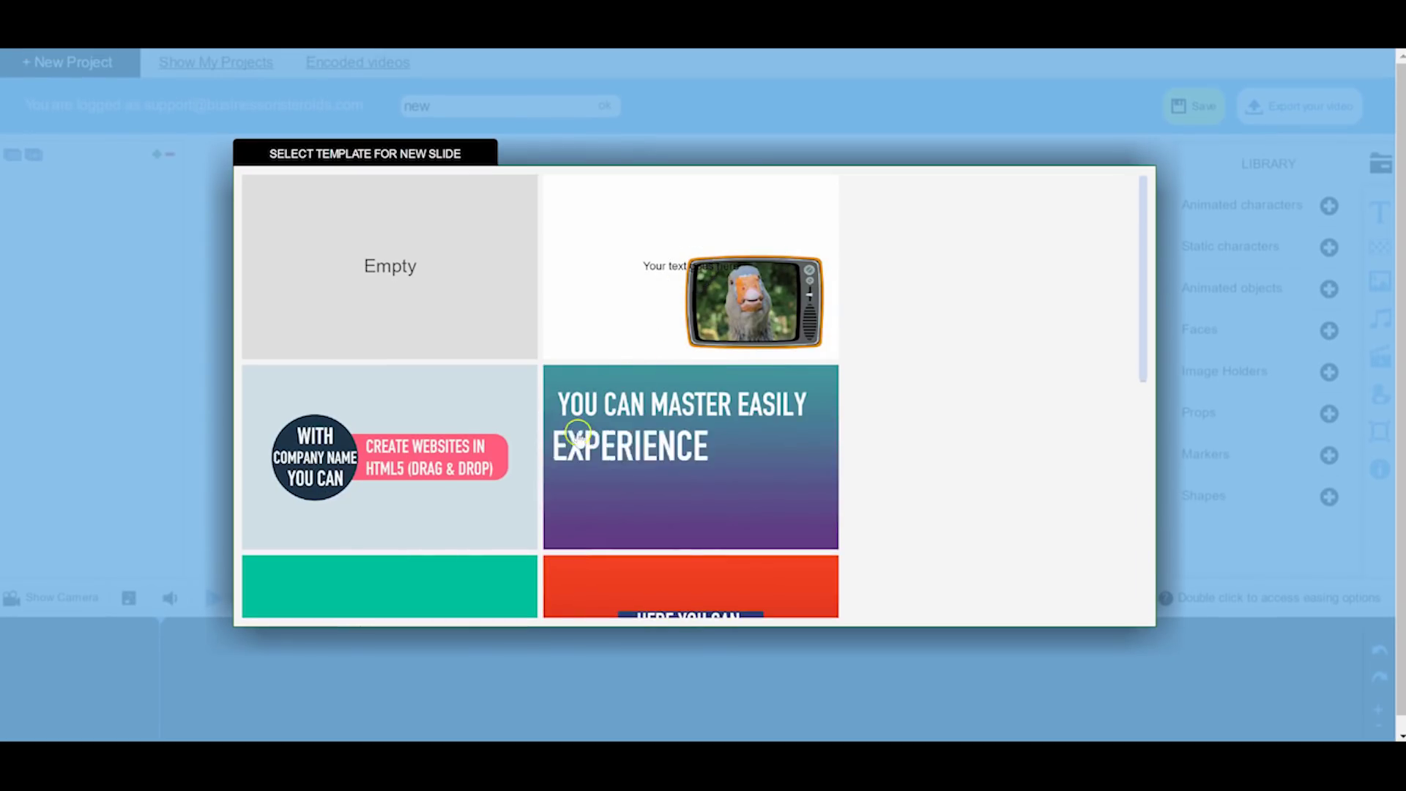
left_click(677, 181)
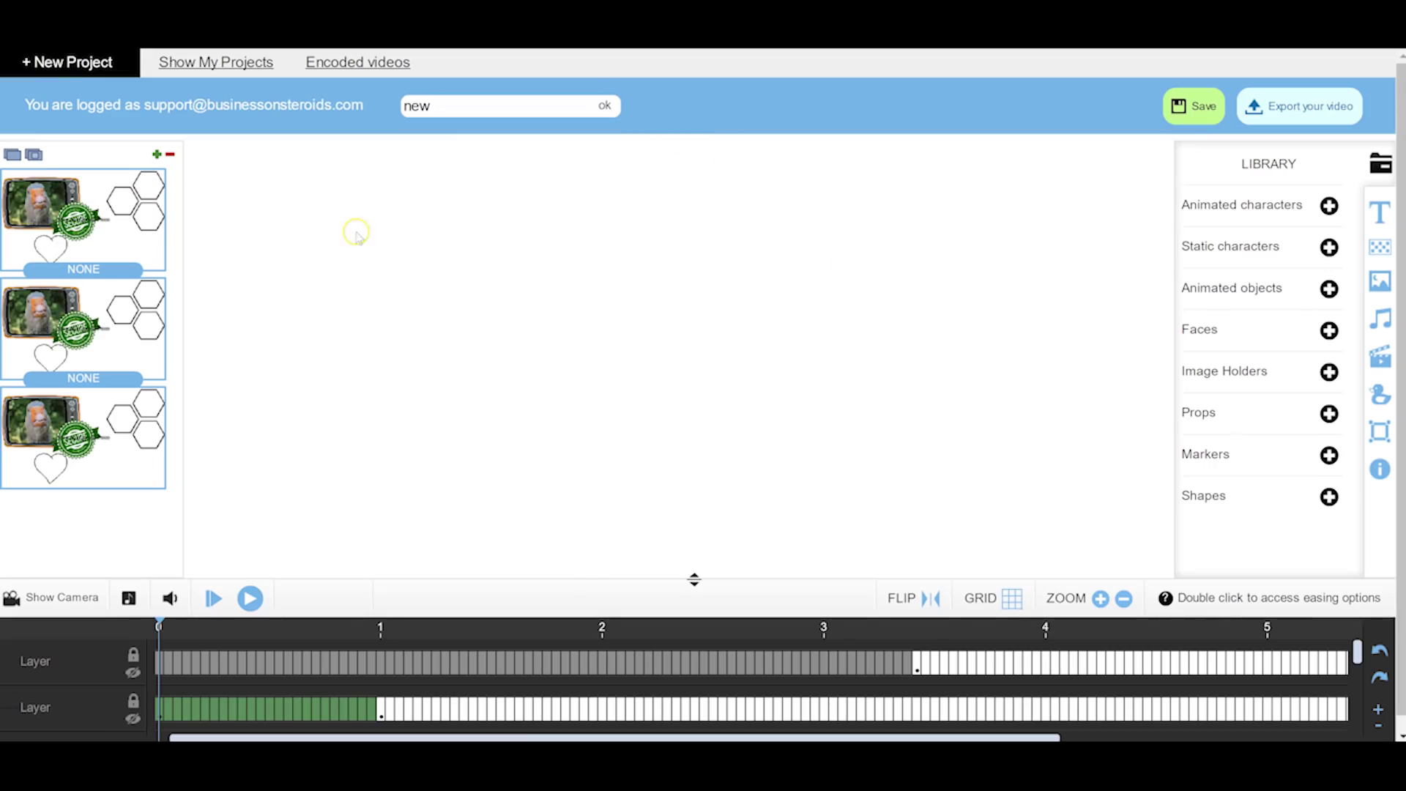
Step: Browse the Animated characters and Animated objects libraries, then return to the Photo Studio window
left_click(1328, 206)
left_click(1322, 261)
left_click(1330, 288)
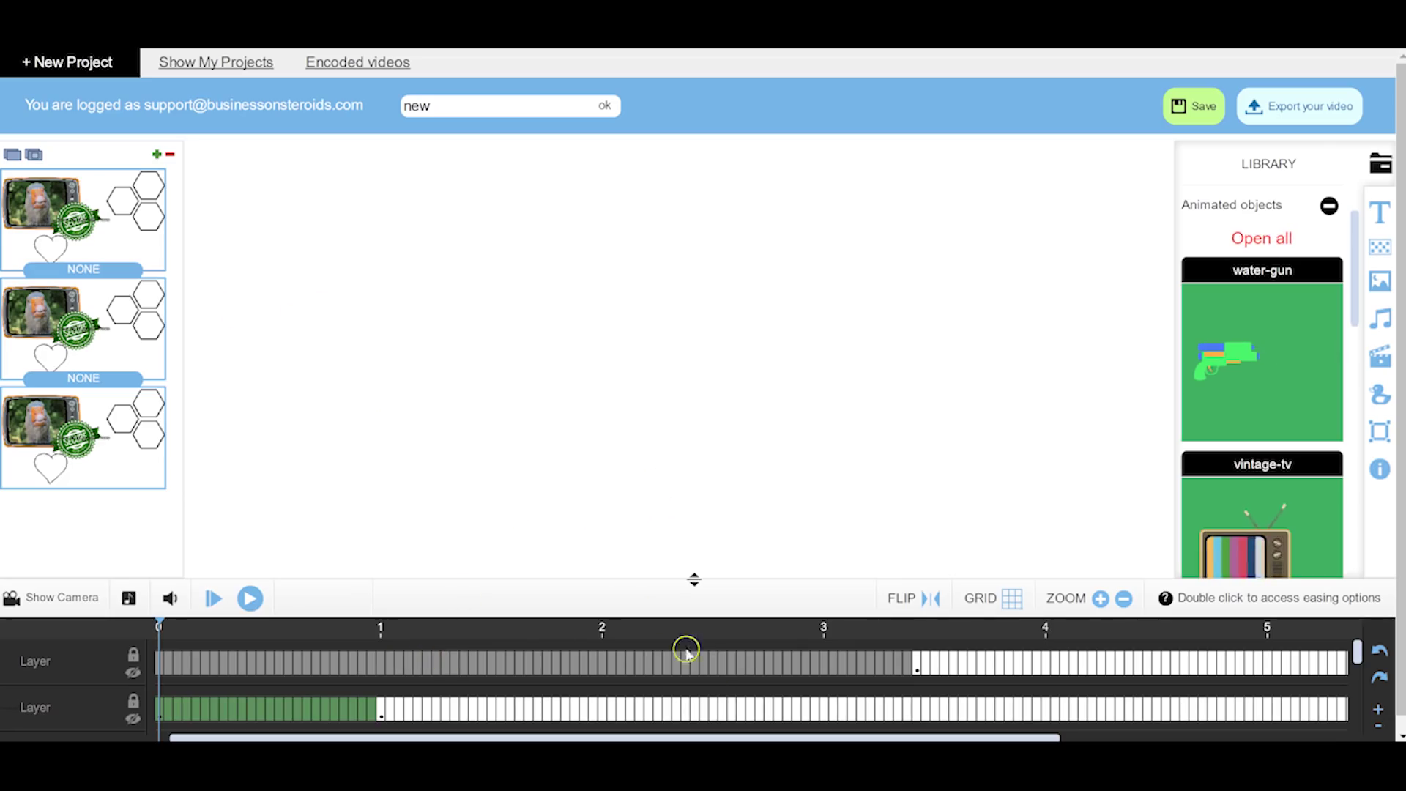
mouse_move(790, 768)
left_click(889, 689)
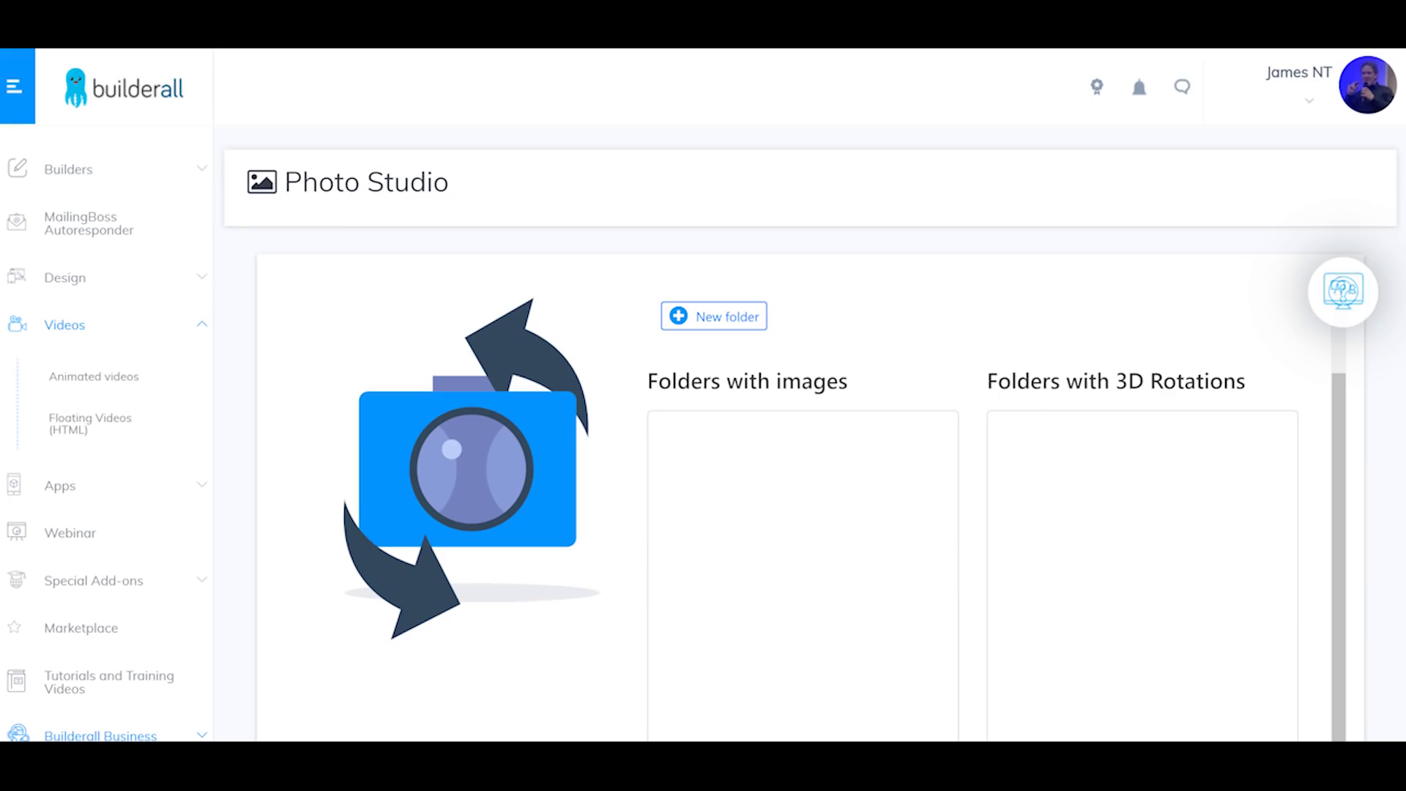
Step: Switch from Photo Studio to the Floating Videos (HTML) page under Videos
left_click(88, 423)
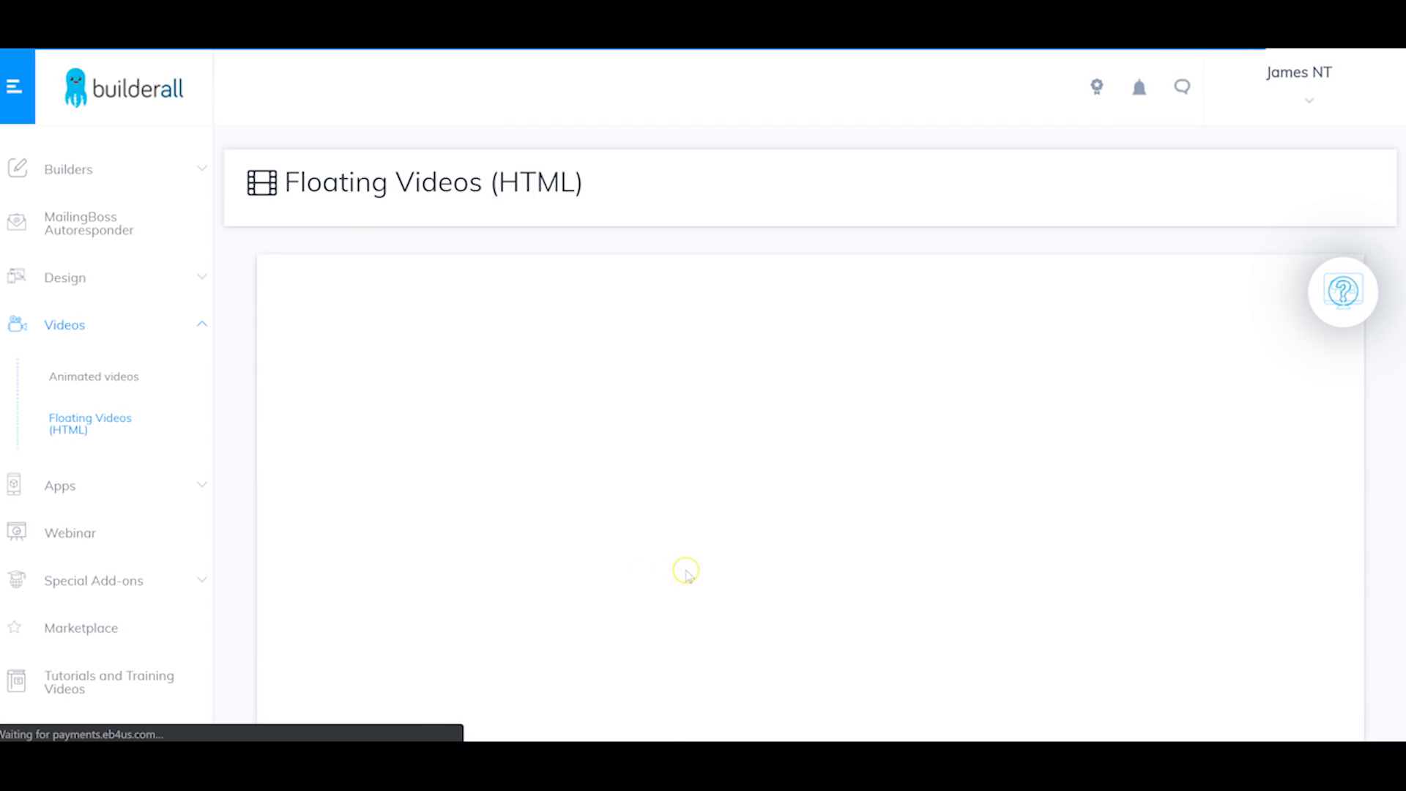
scroll(686, 571, "down", 1)
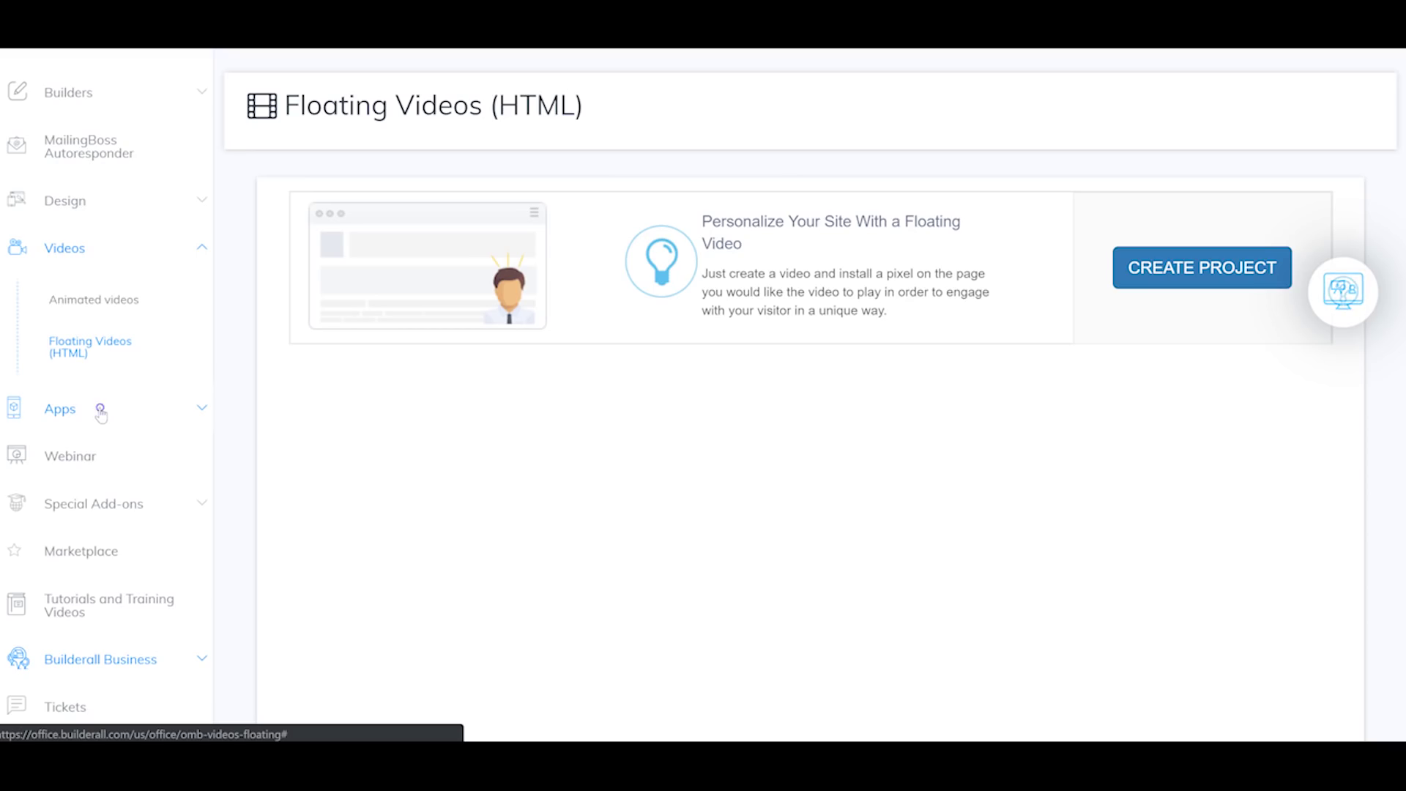
Step: Expand the Apps list, look through its items, and launch Browser Notifications
left_click(100, 410)
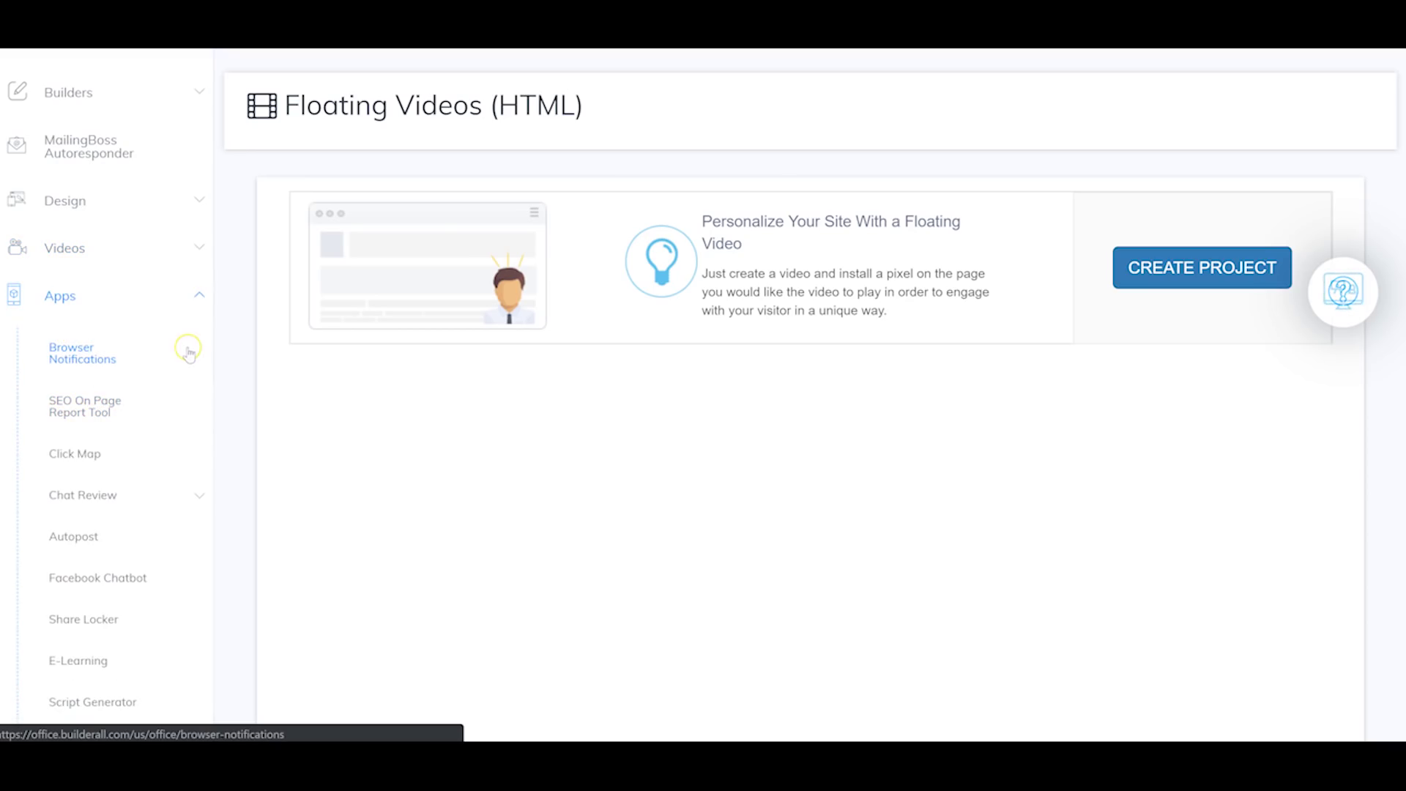
scroll(189, 355, "down", 5)
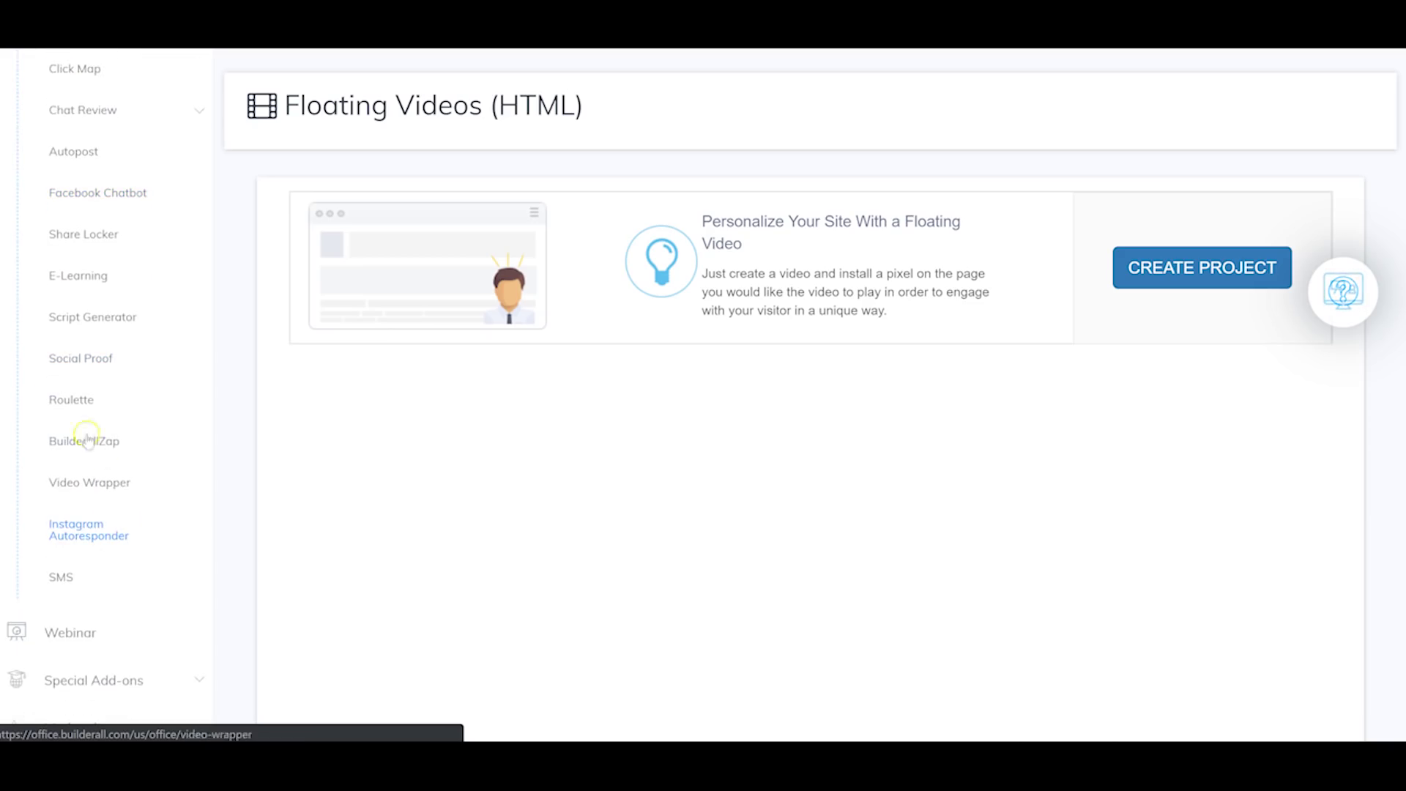
scroll(71, 377, "up", 3)
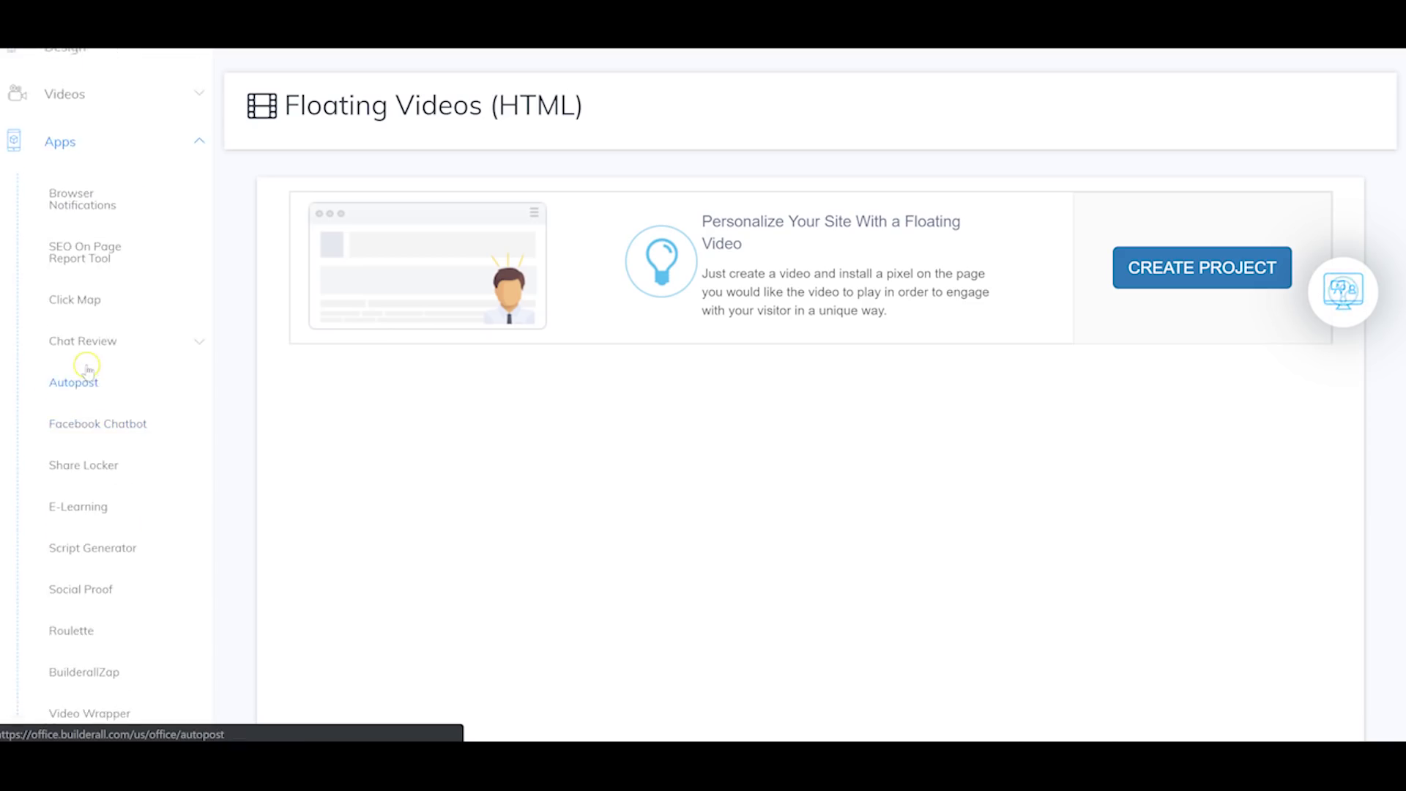
left_click(76, 207)
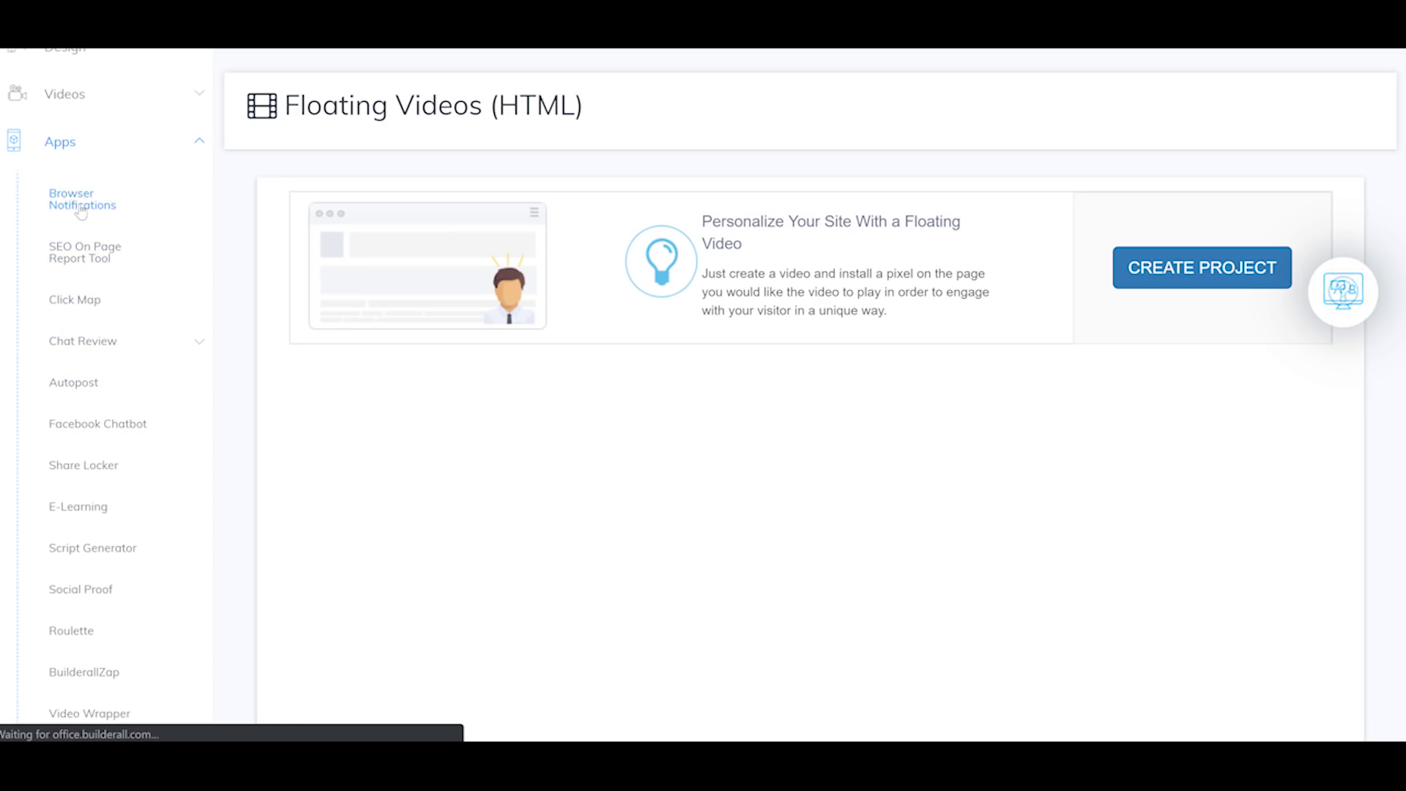
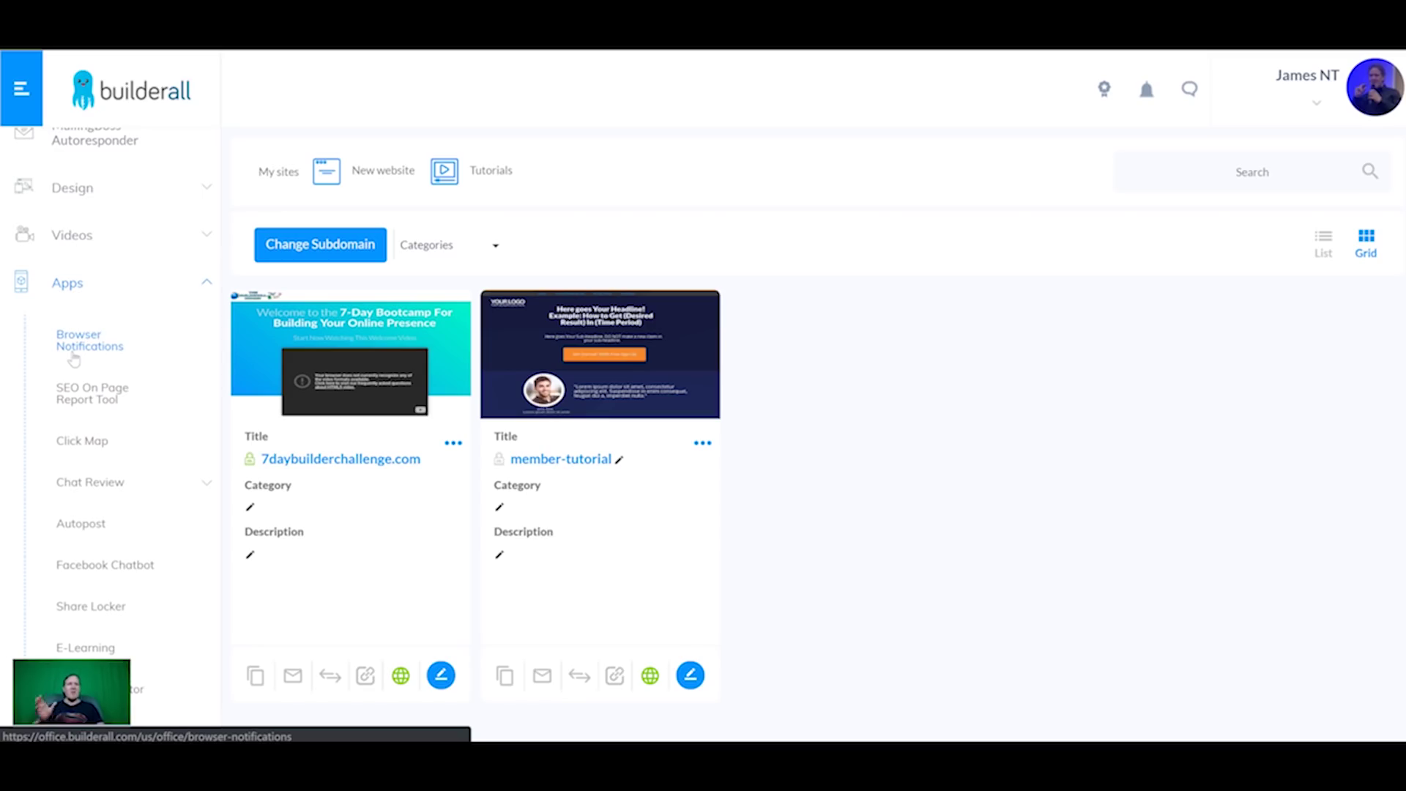
Step: Create a browser-notification campaign named 'Notifications' with the member-tutorial page as its website URL
left_click(96, 338)
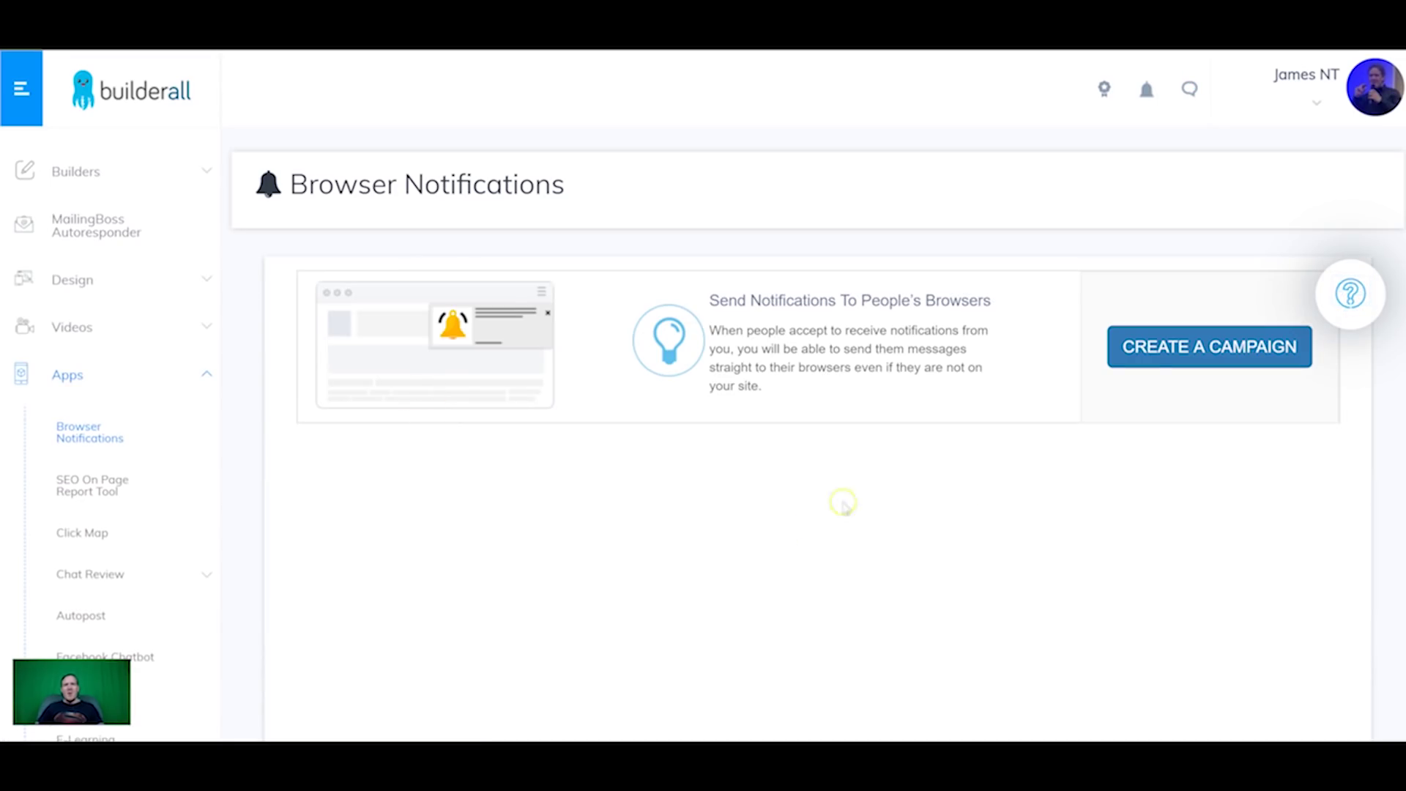
left_click(1172, 367)
left_click(804, 376)
type("Notifications")
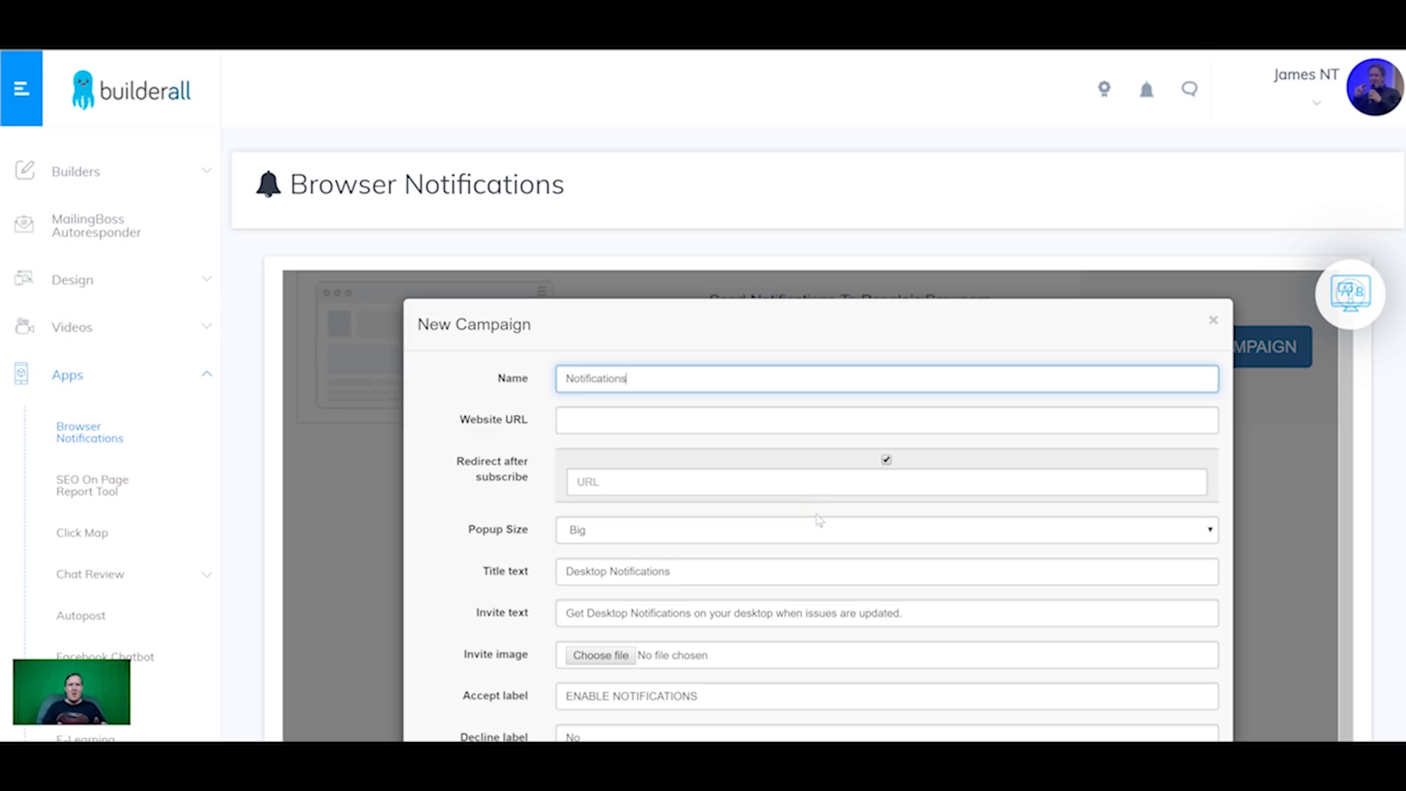
key("Tab")
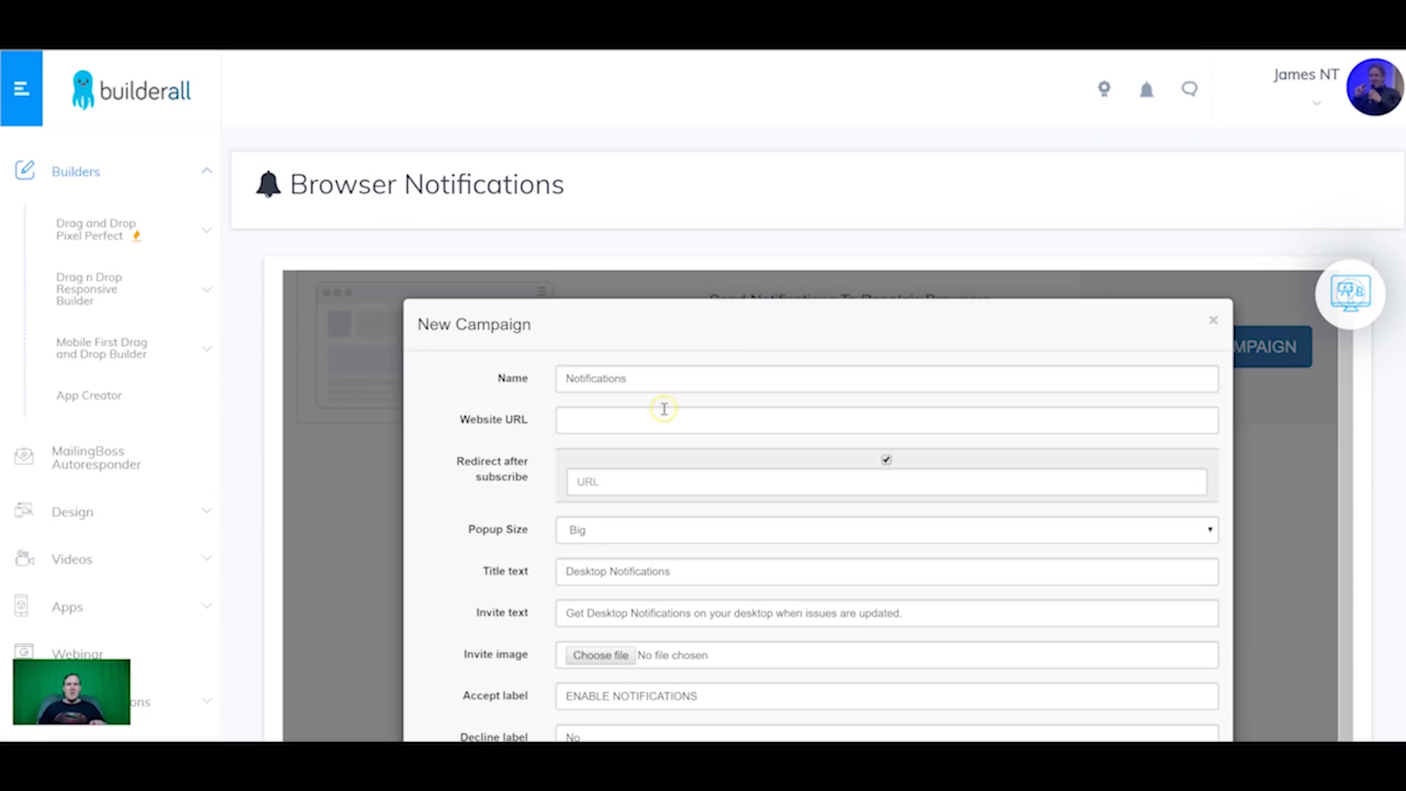
left_click(664, 415)
type("https://sales-19.builderall.net/member-tutorial")
left_click(642, 471)
left_click(649, 485)
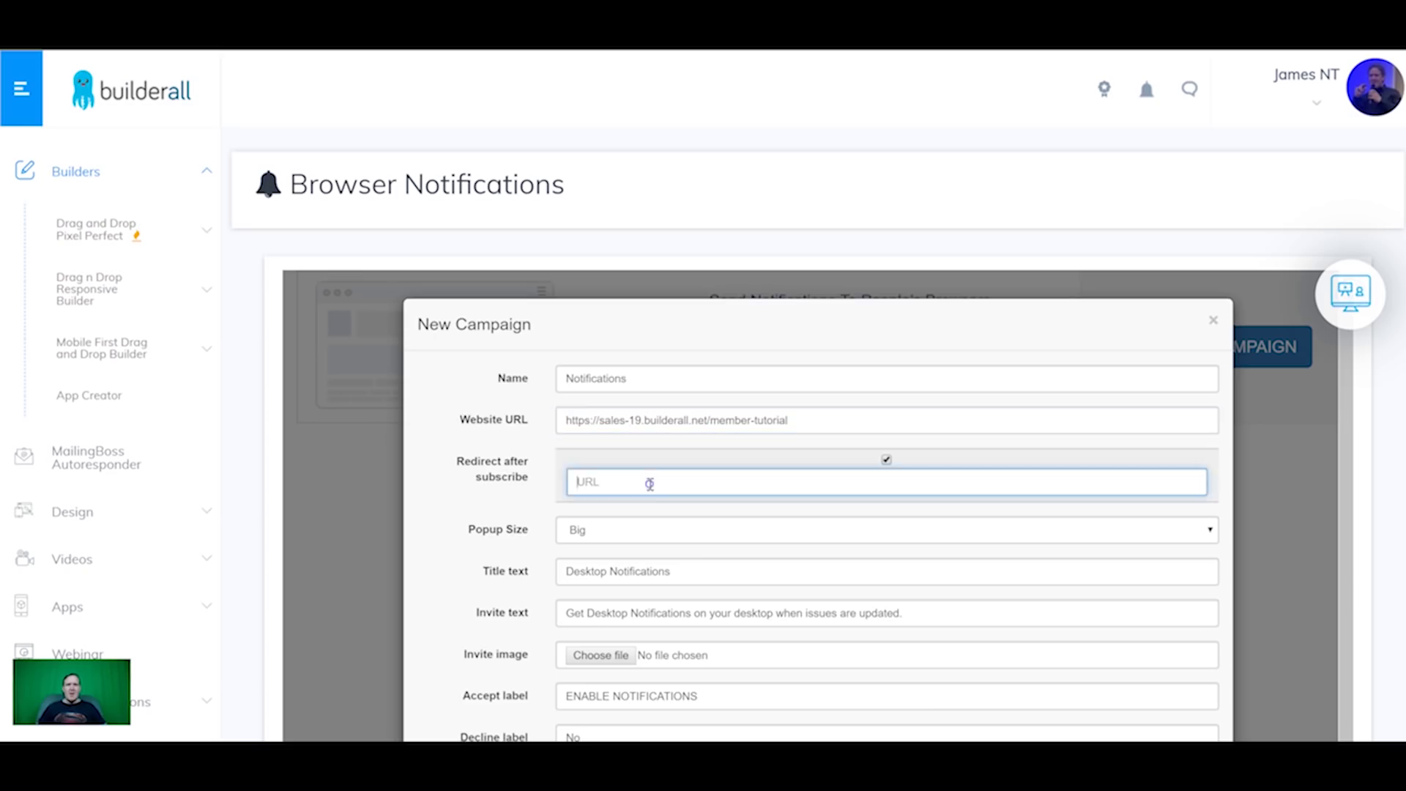
Step: Set the 377574.png octopus invite image, save the campaign, and show its embed code
scroll(645, 480, "down", 1)
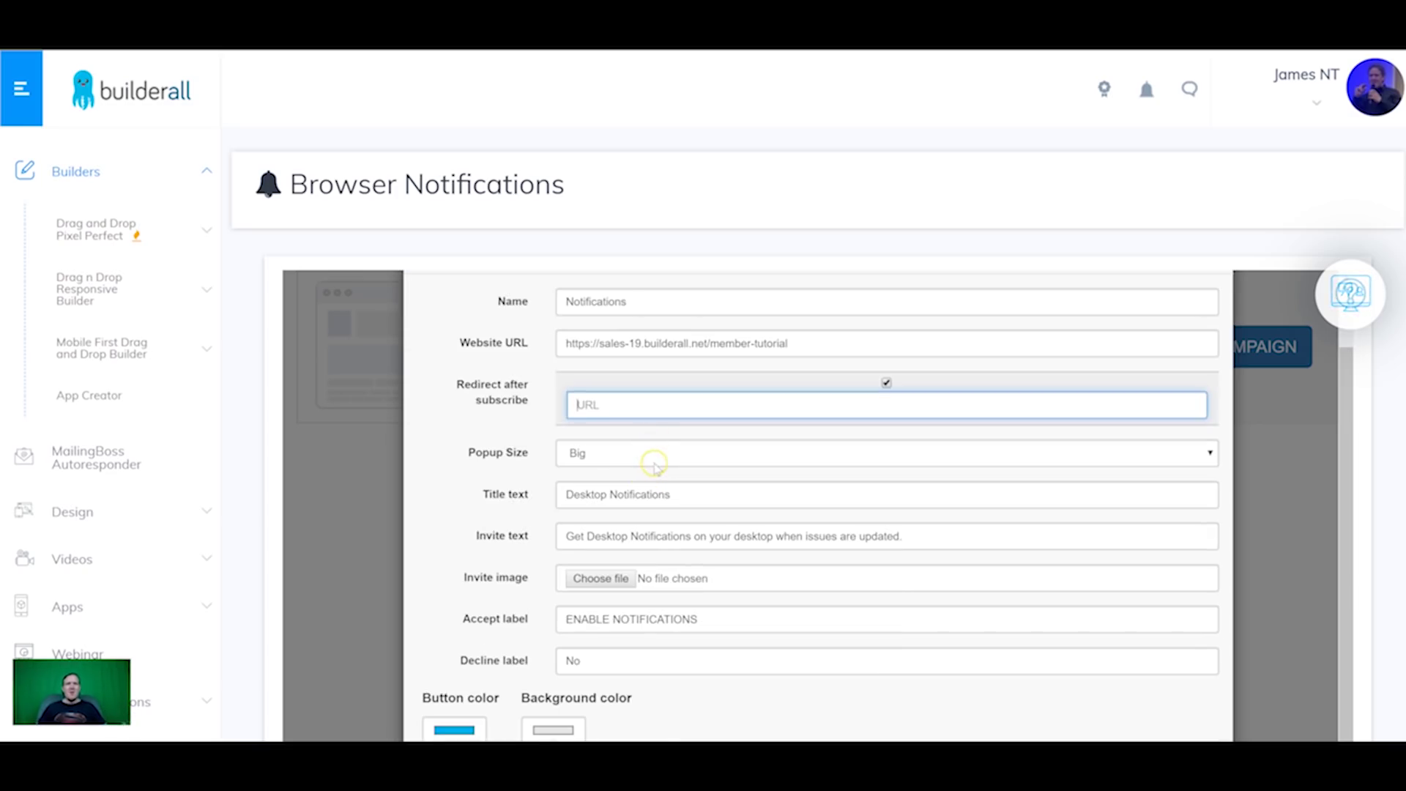
scroll(586, 456, "down", 1)
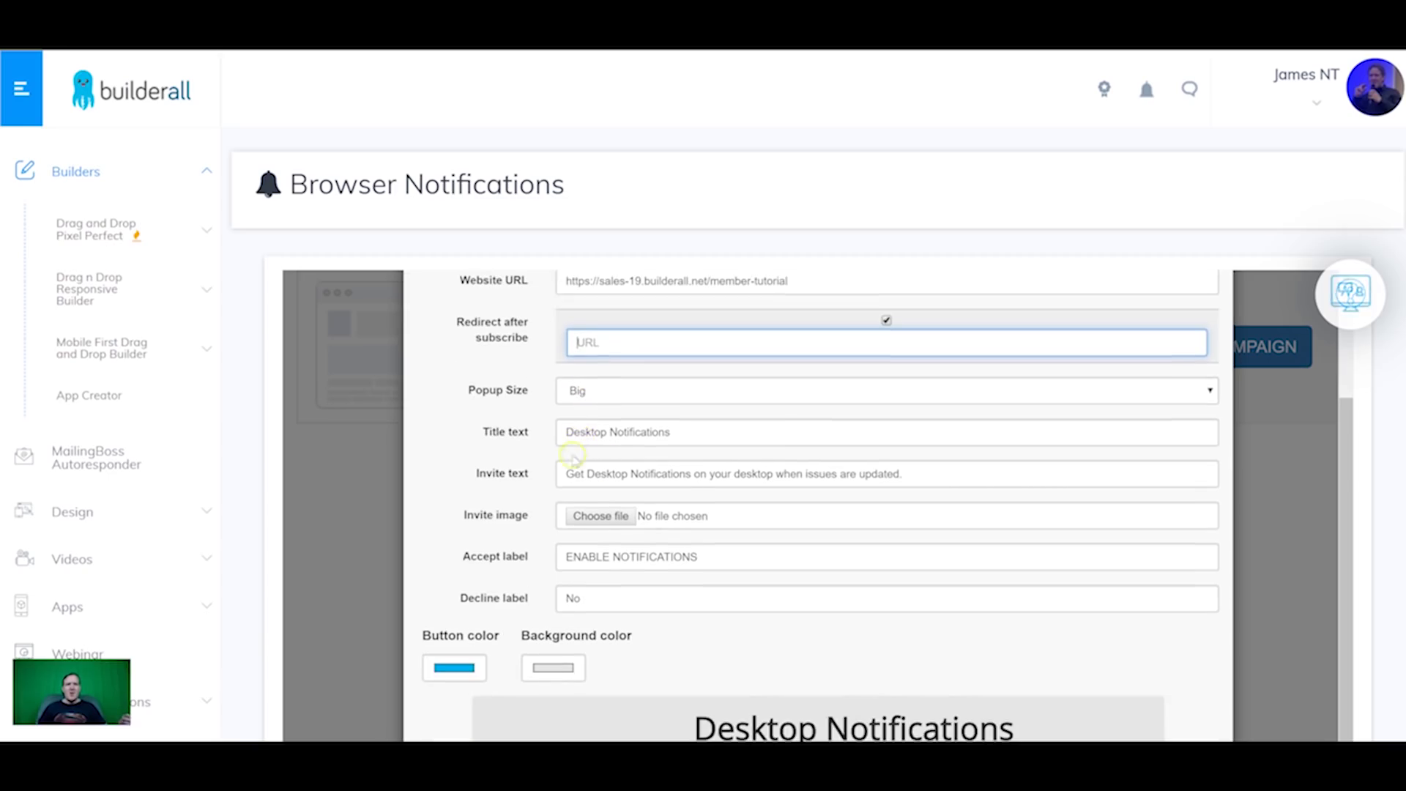
scroll(618, 432, "down", 1)
scroll(631, 395, "down", 2)
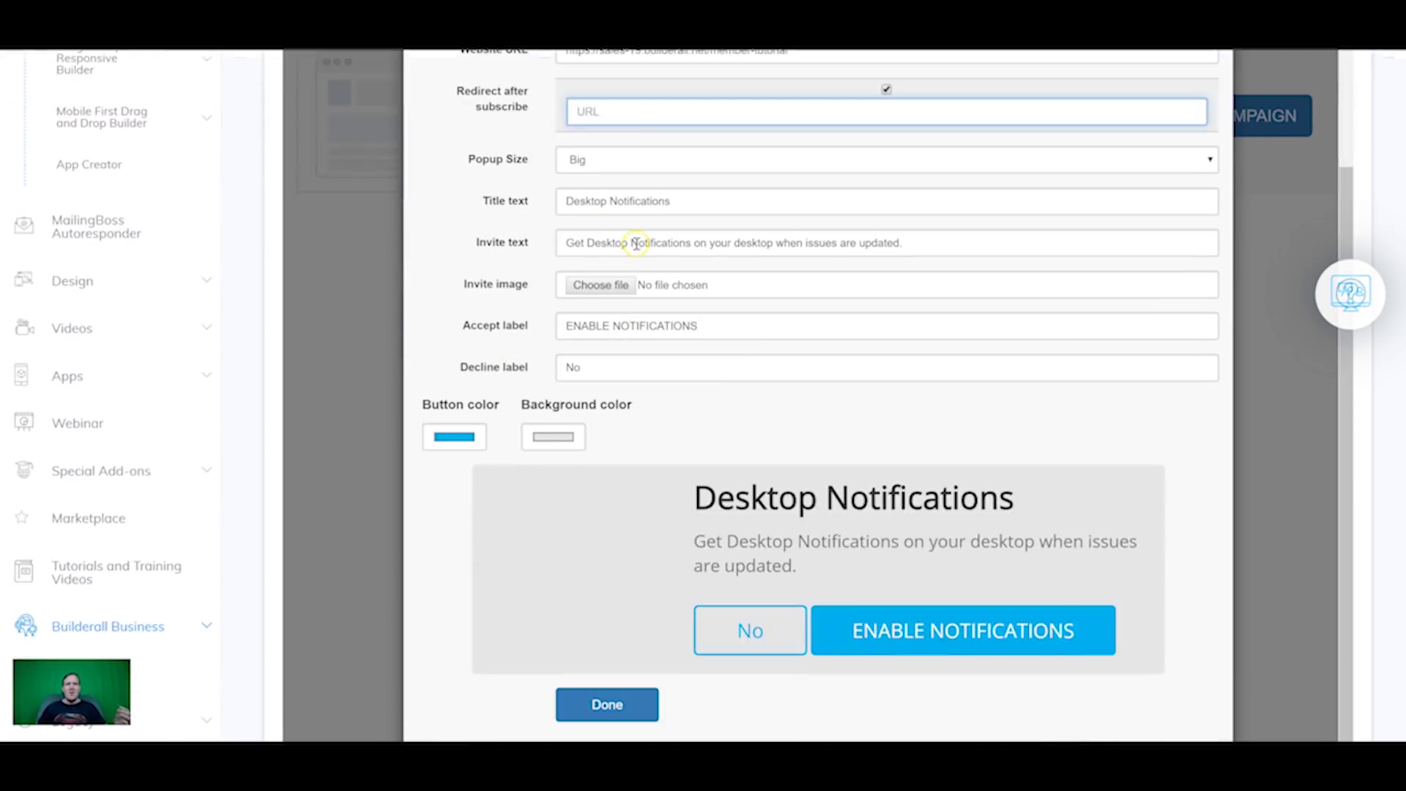
left_click(602, 285)
double_click(668, 388)
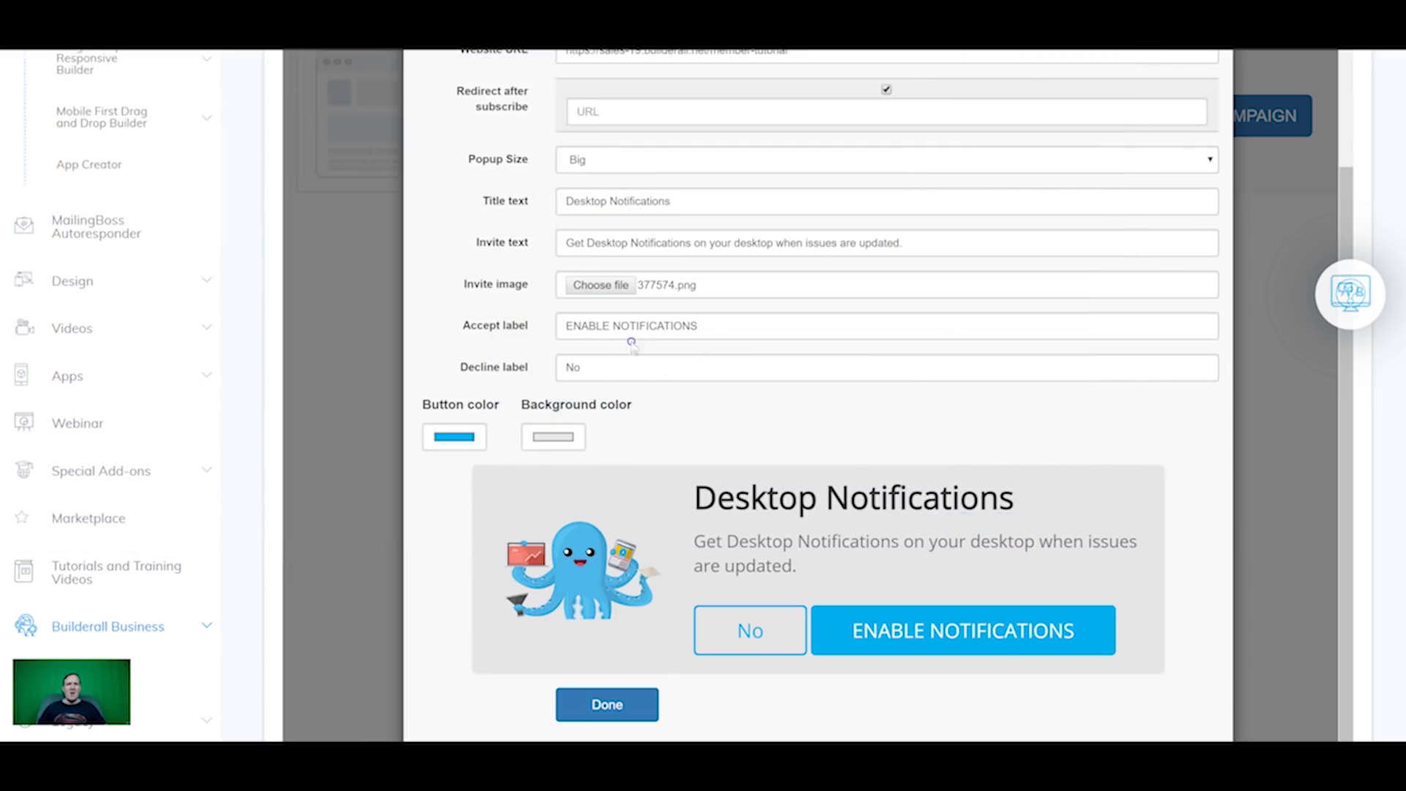
scroll(608, 368, "down", 3)
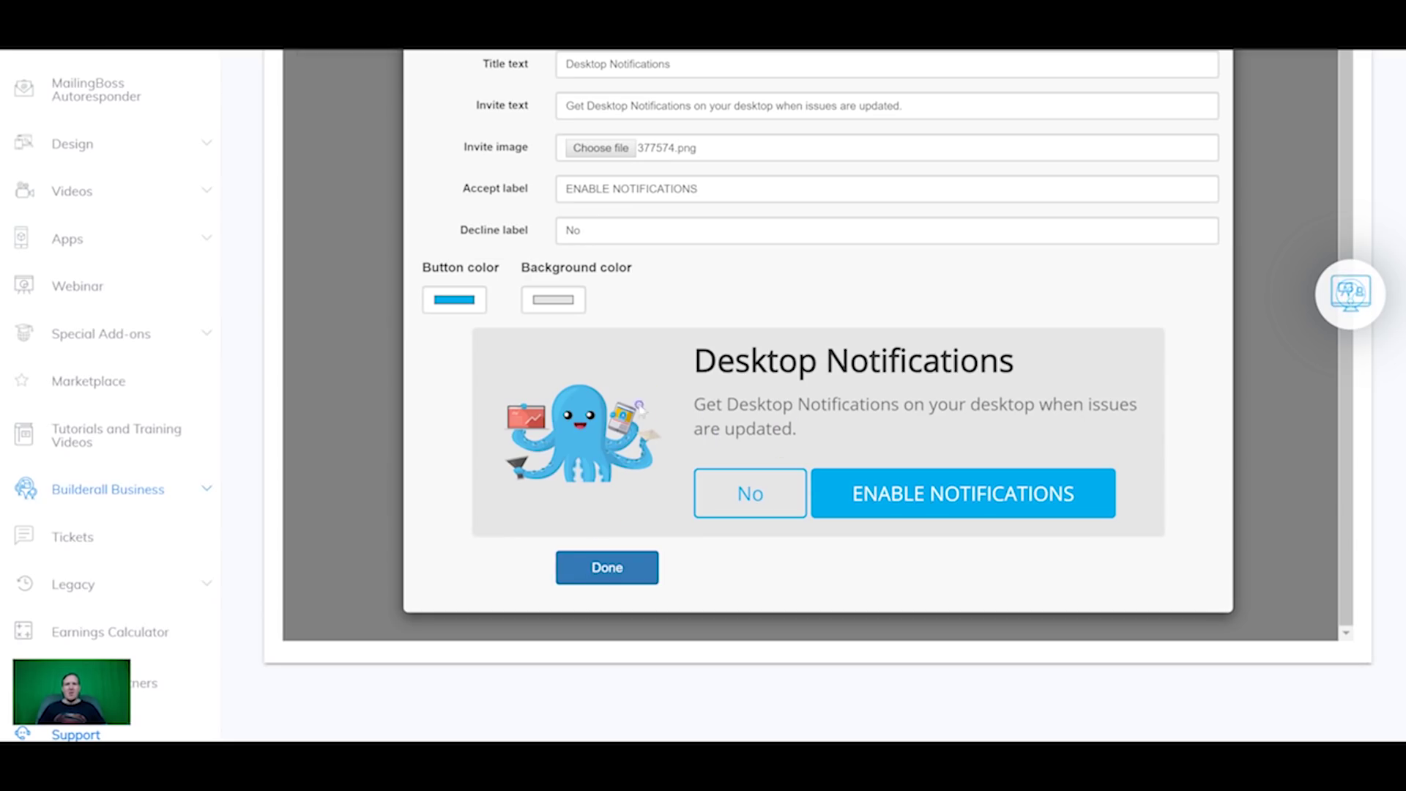
left_click(627, 569)
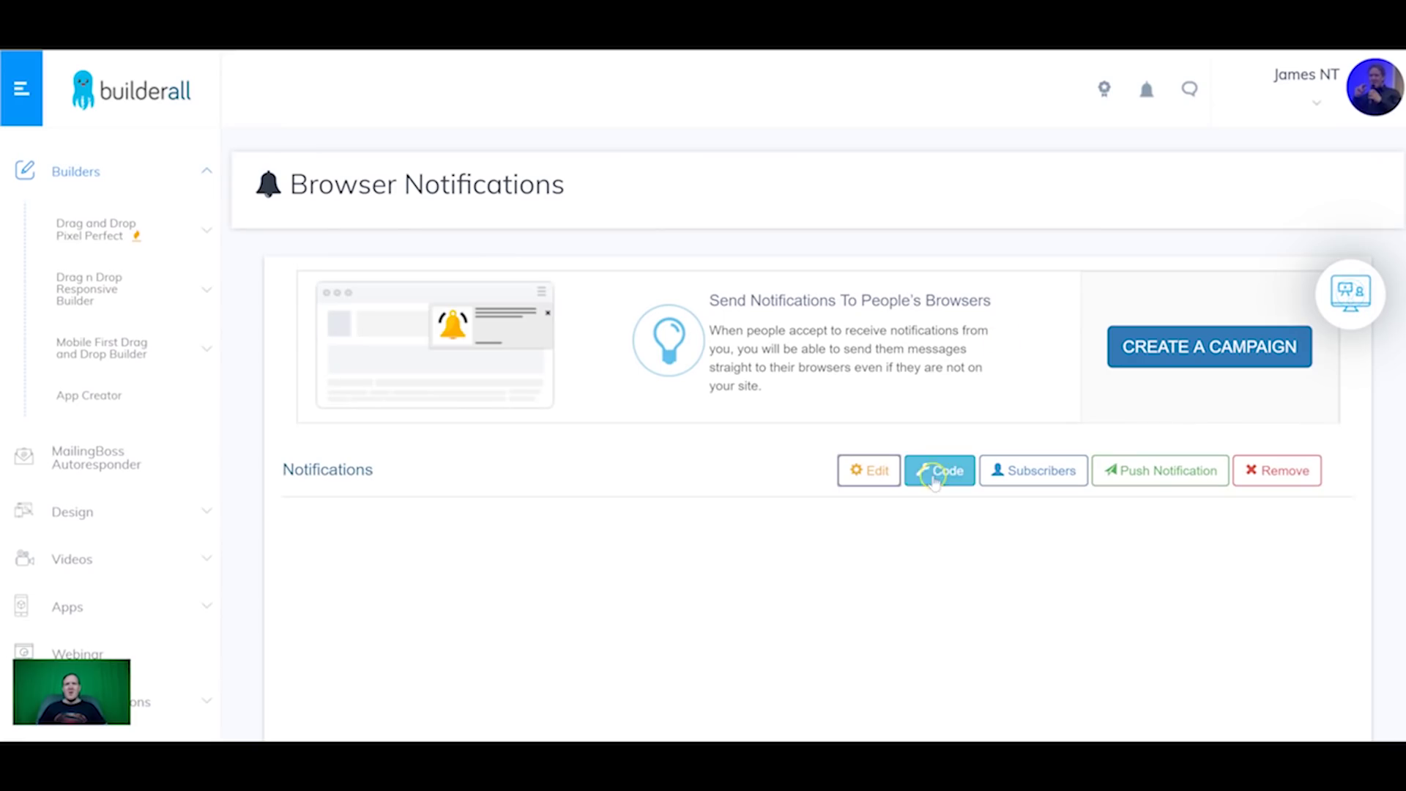
left_click(934, 478)
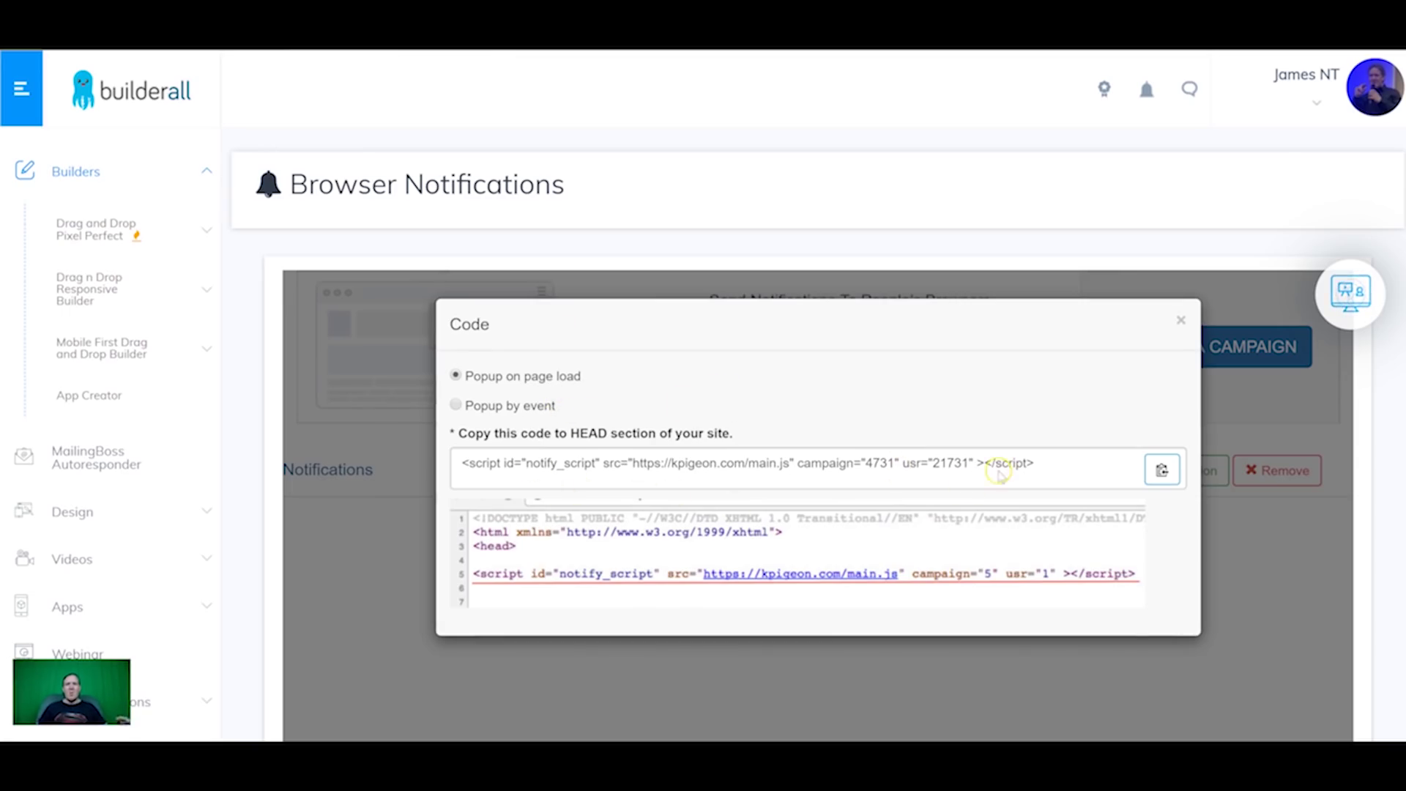
Step: Copy the HEAD script into the Home 1 page's Page Head Scripts and save the site
left_click_drag(649, 482, 448, 463)
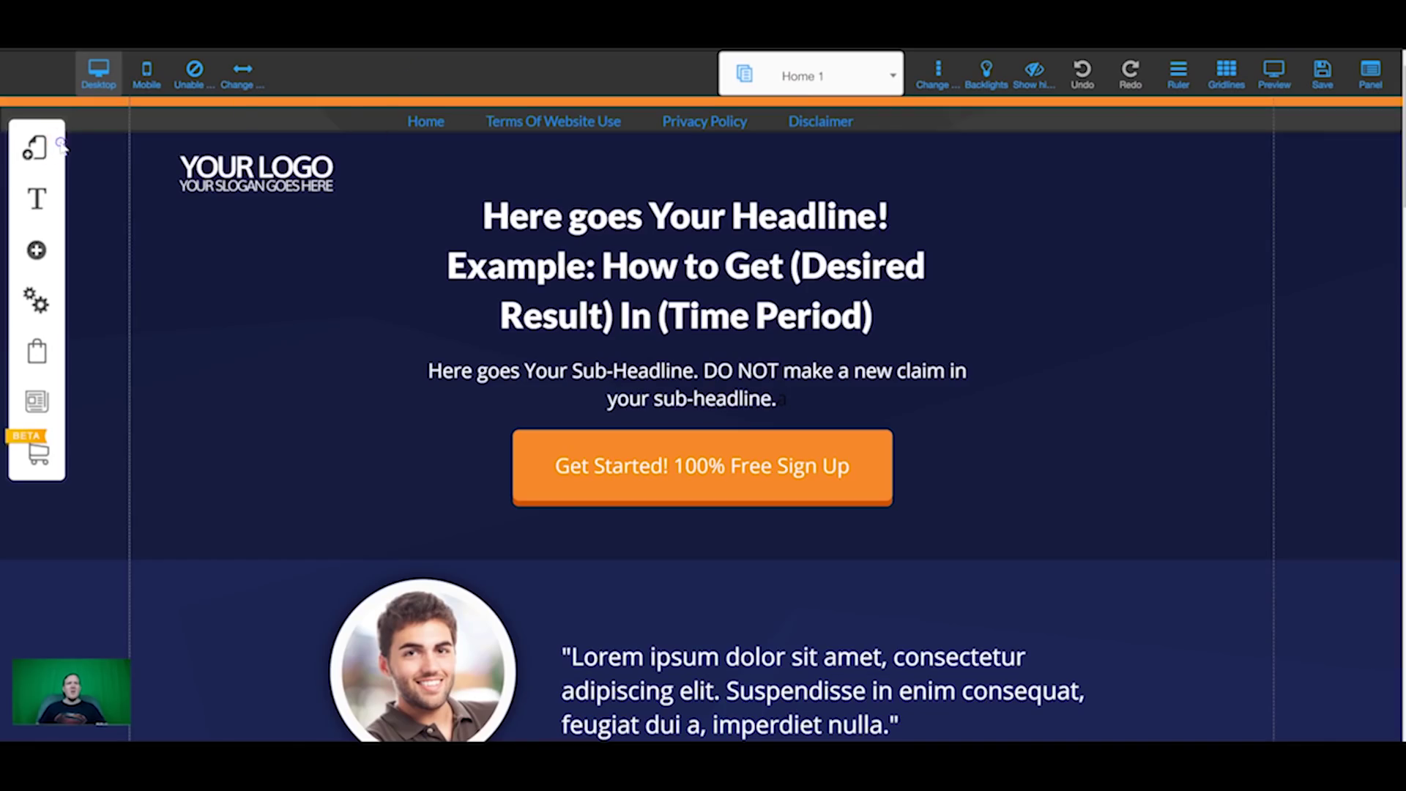
left_click(60, 146)
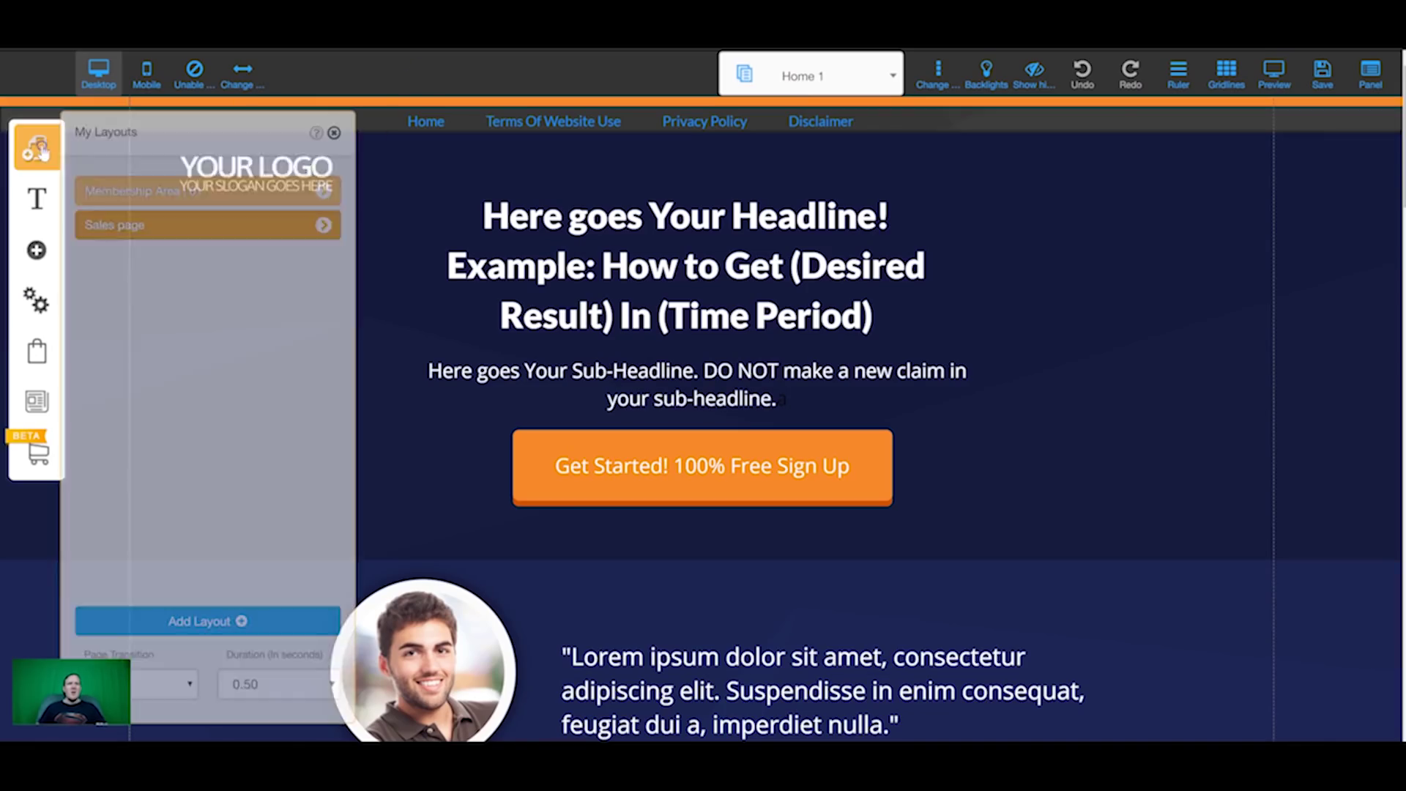
left_click(323, 226)
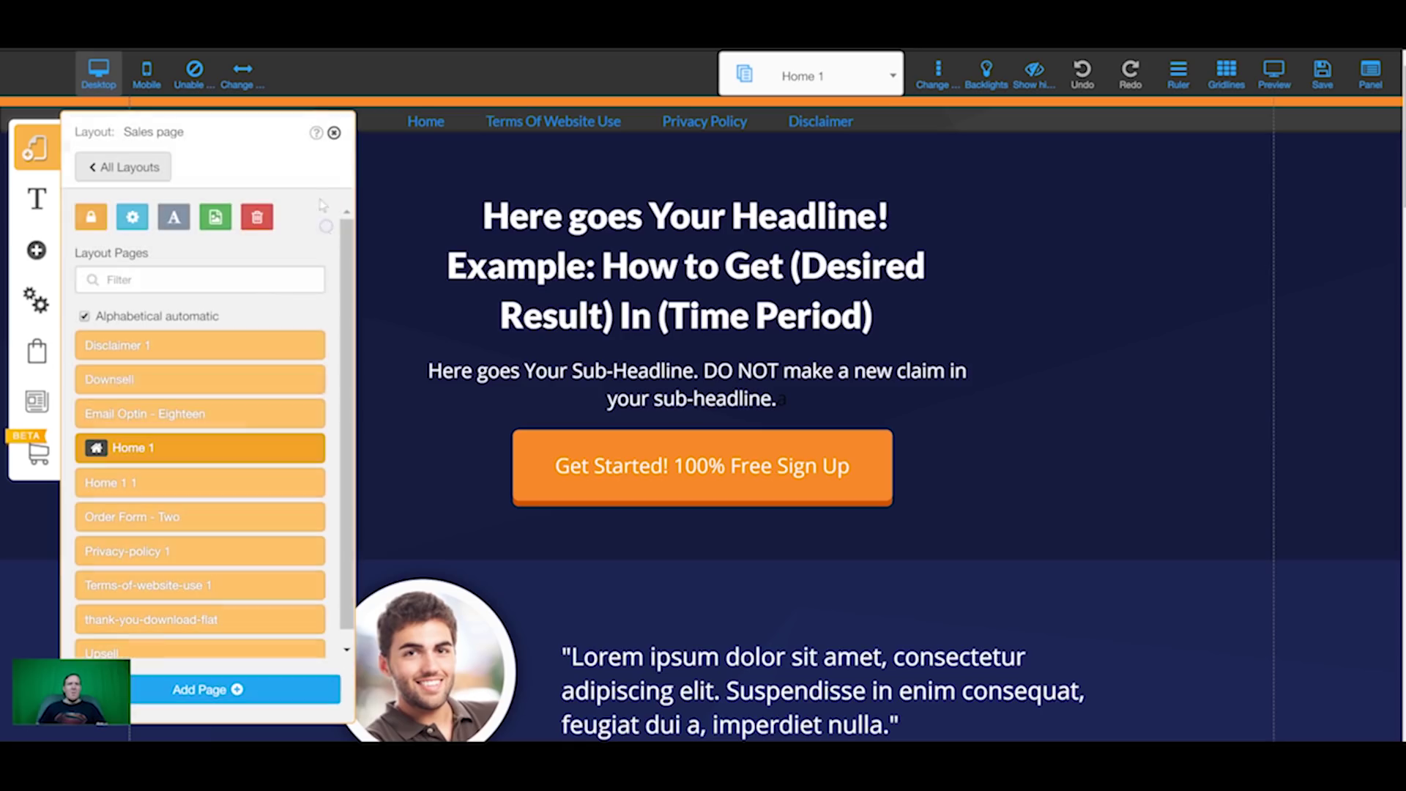
left_click(309, 449)
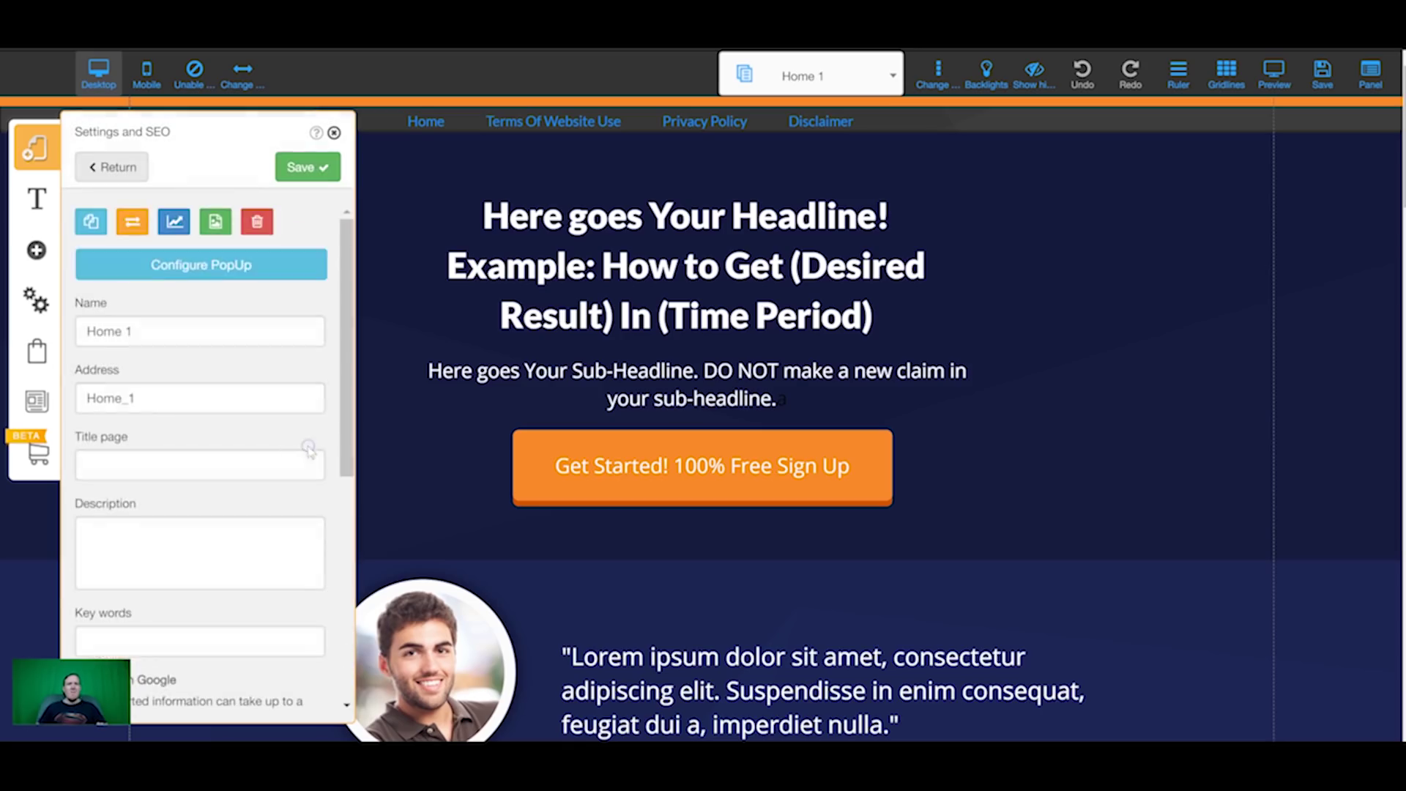
scroll(220, 477, "down", 5)
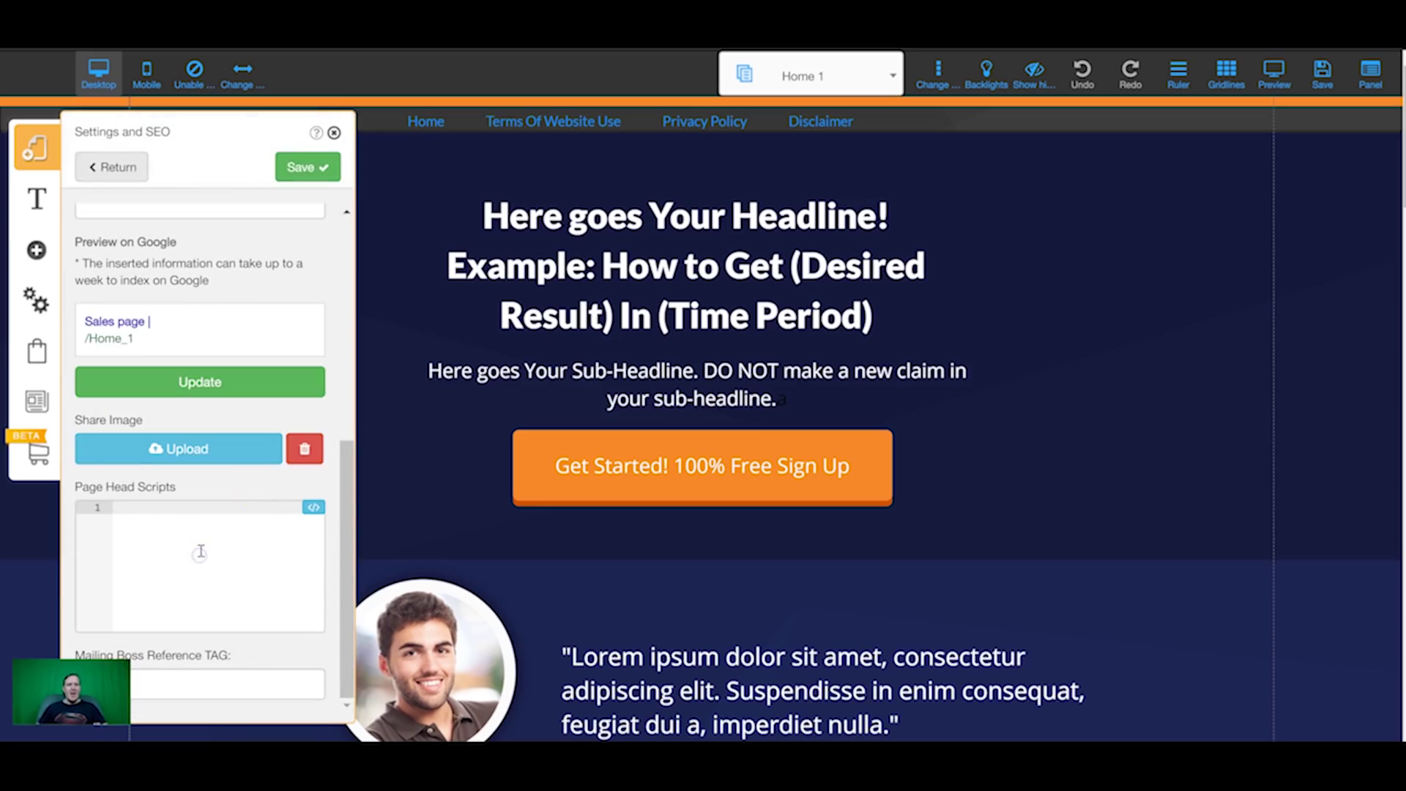
key("ctrl+v")
left_click(308, 167)
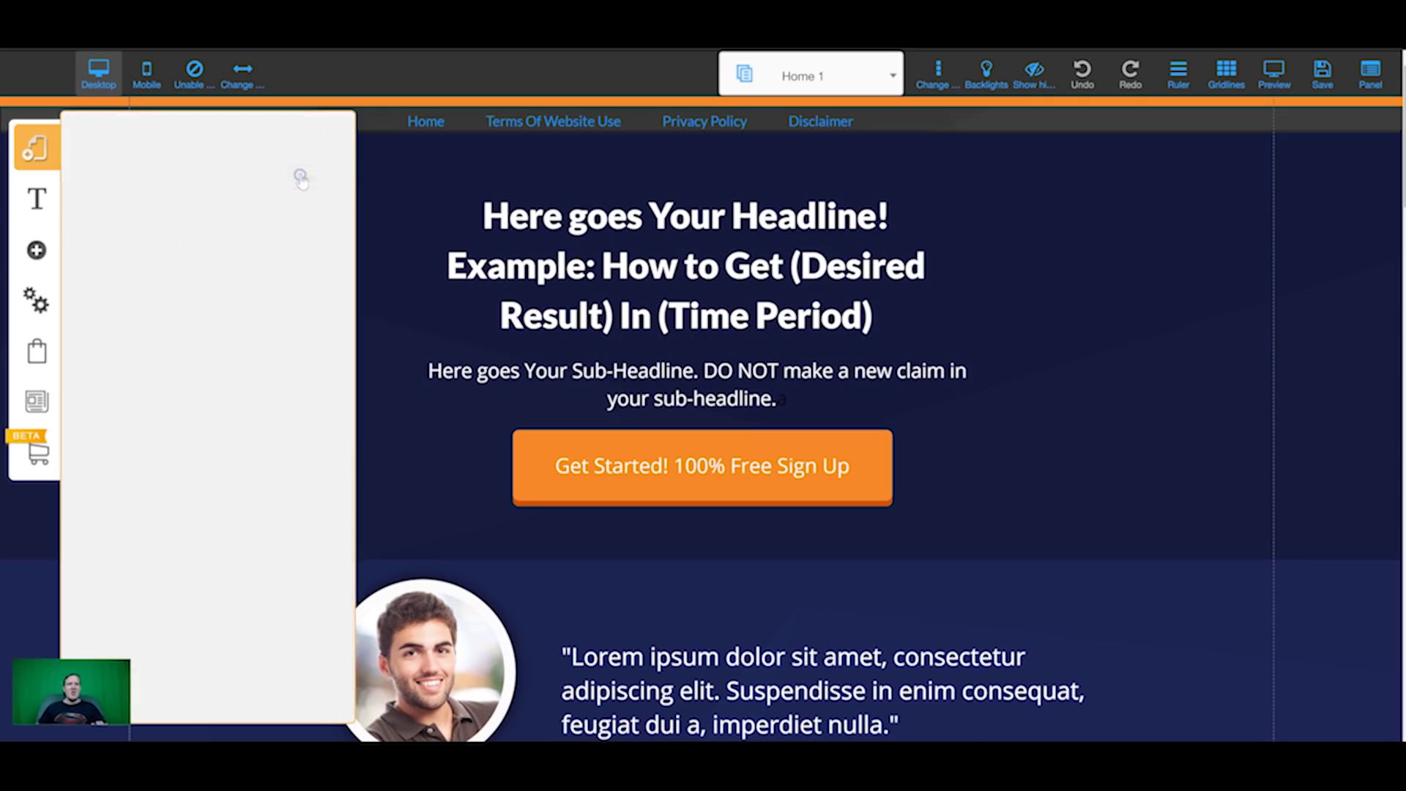
left_click(334, 134)
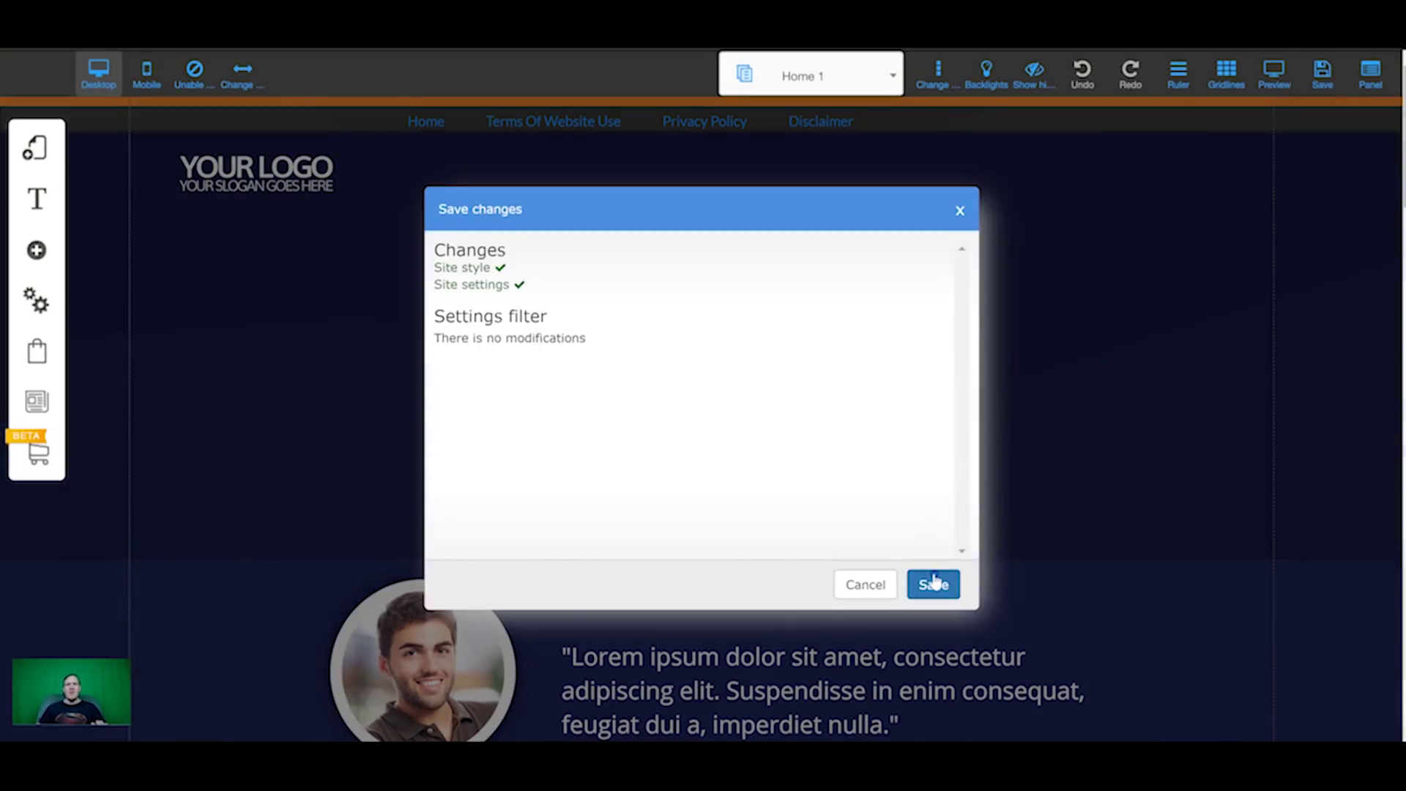
left_click(932, 584)
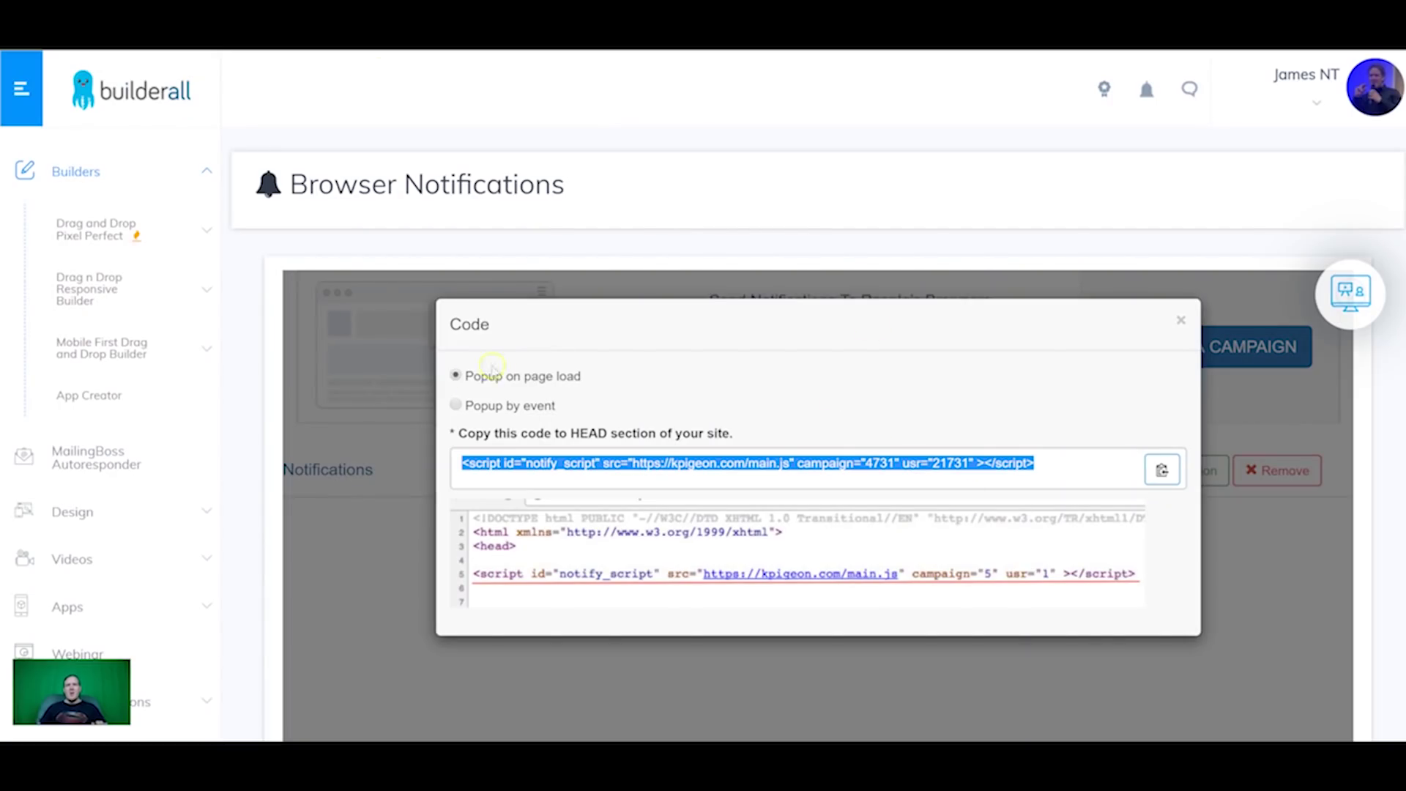
Step: Switch the embed code to 'Popup by event' and copy the popup trigger function
left_click(457, 405)
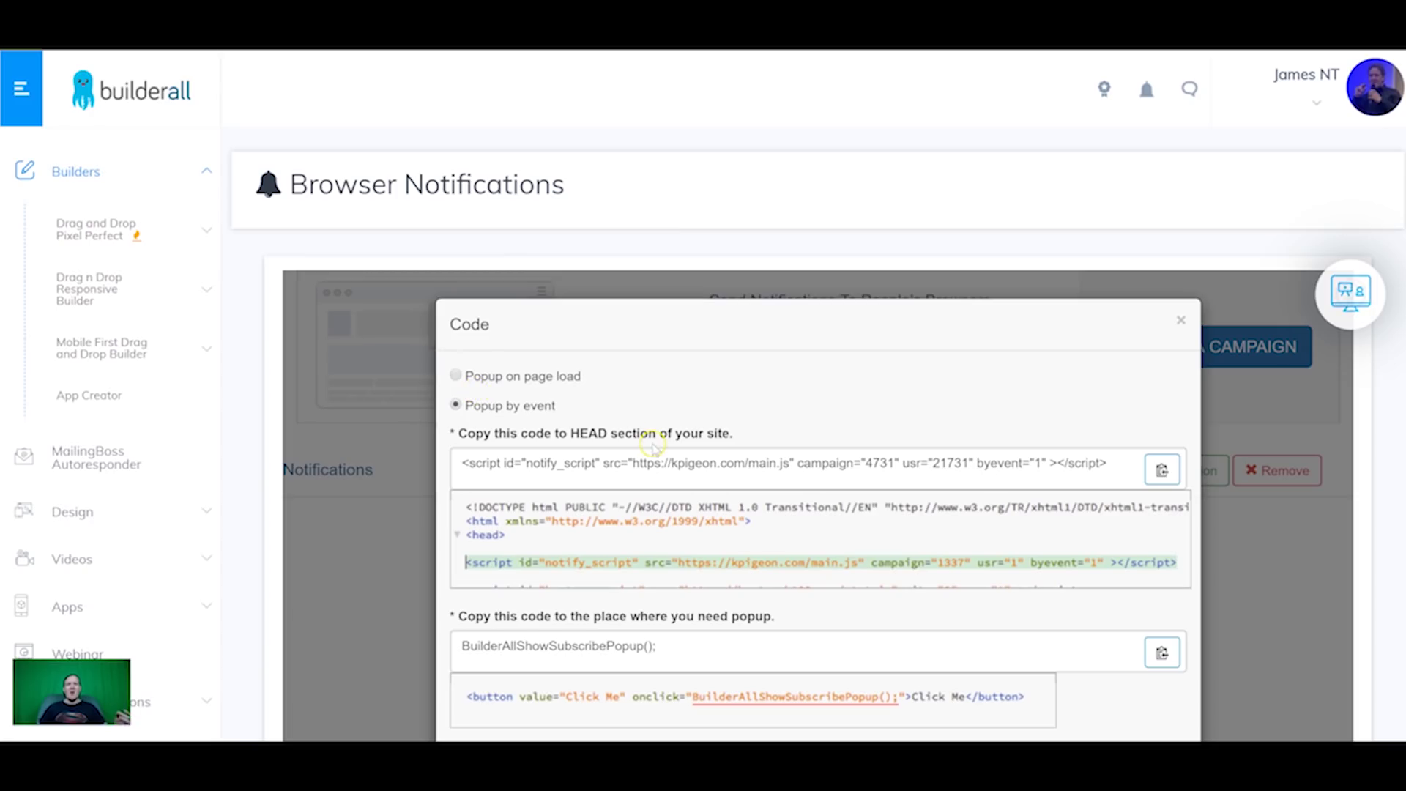
scroll(608, 363, "down", 2)
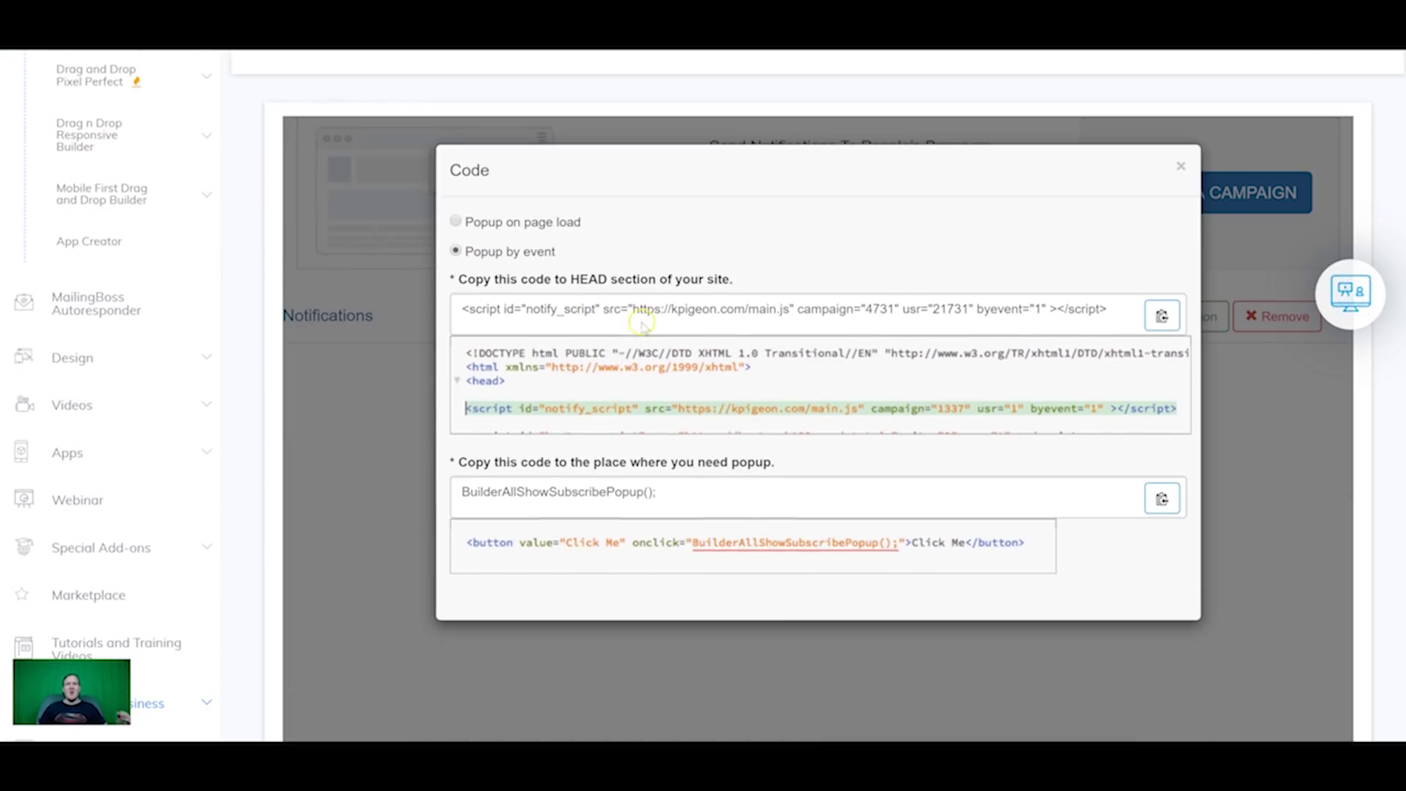
scroll(652, 517, "down", 1)
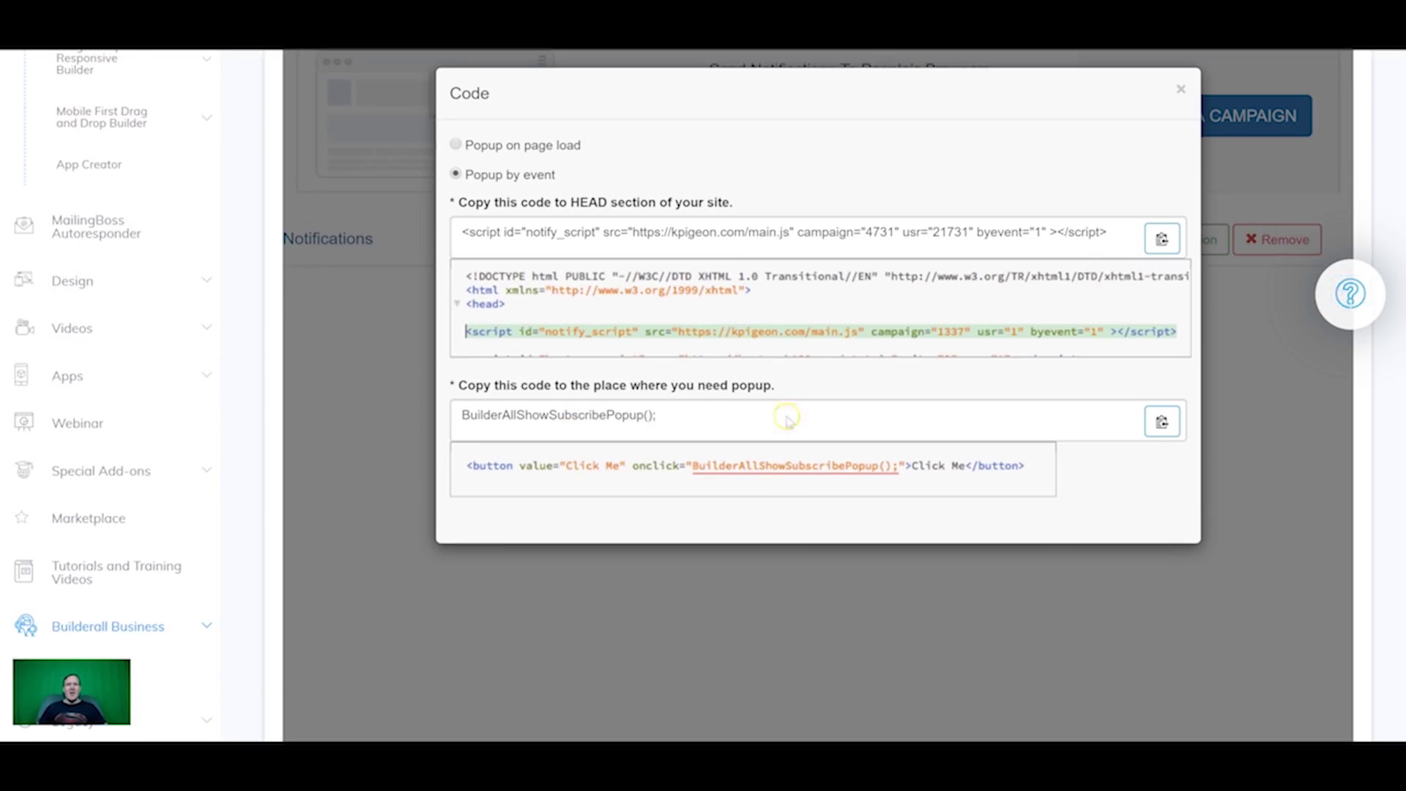
left_click_drag(657, 416, 445, 416)
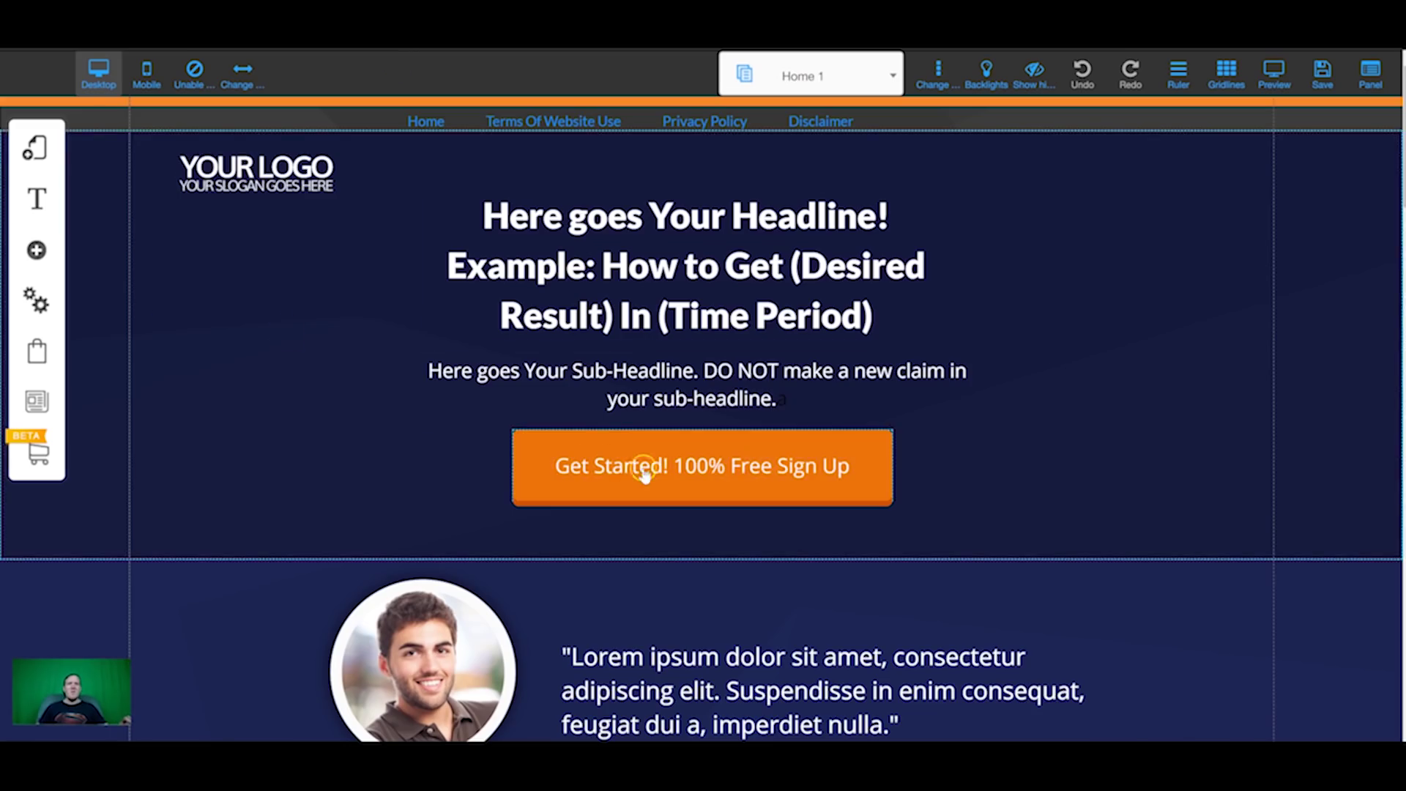
left_click(644, 469)
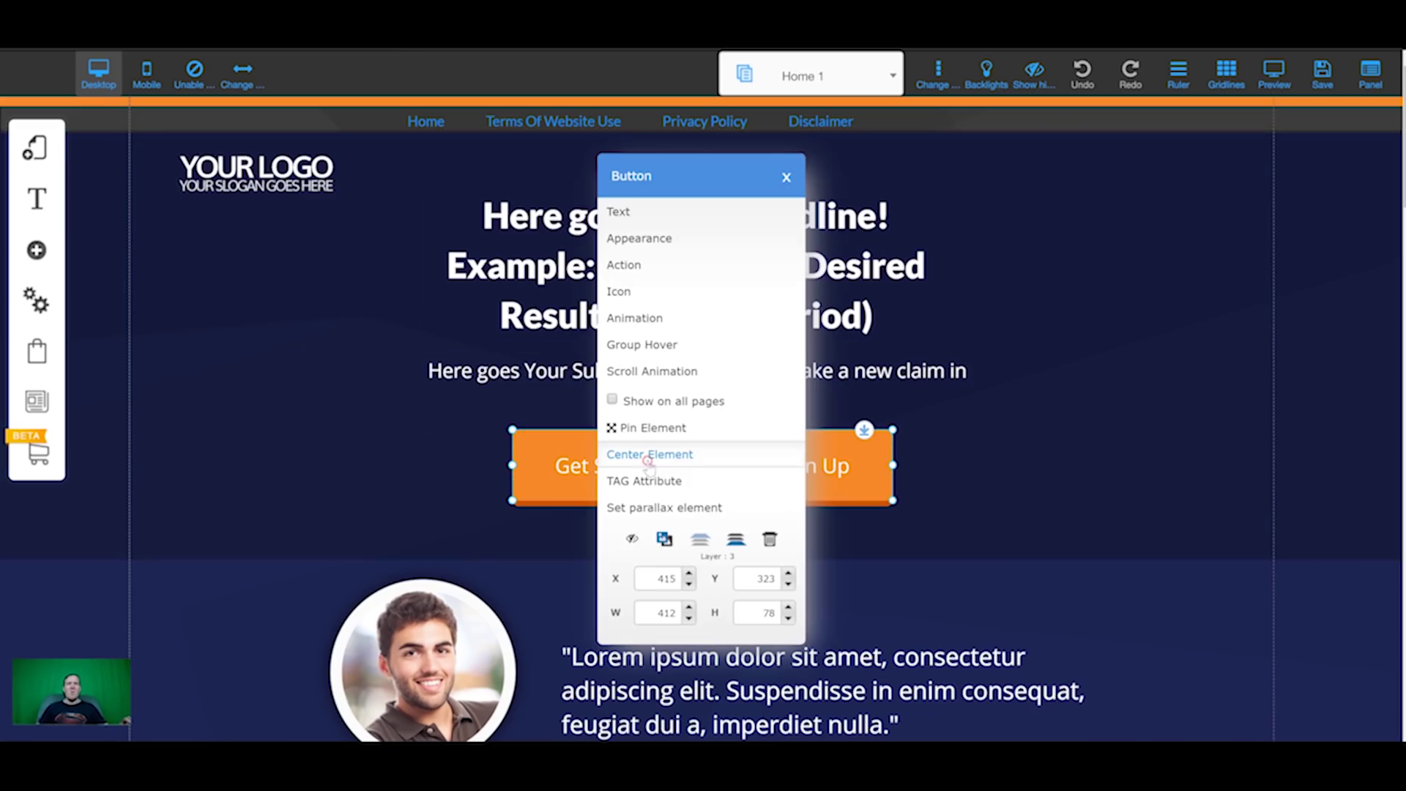
Step: Set the Get Started button's link type to Push Notifications, then view the campaign's subscriber statistics (all 0)
left_click(634, 268)
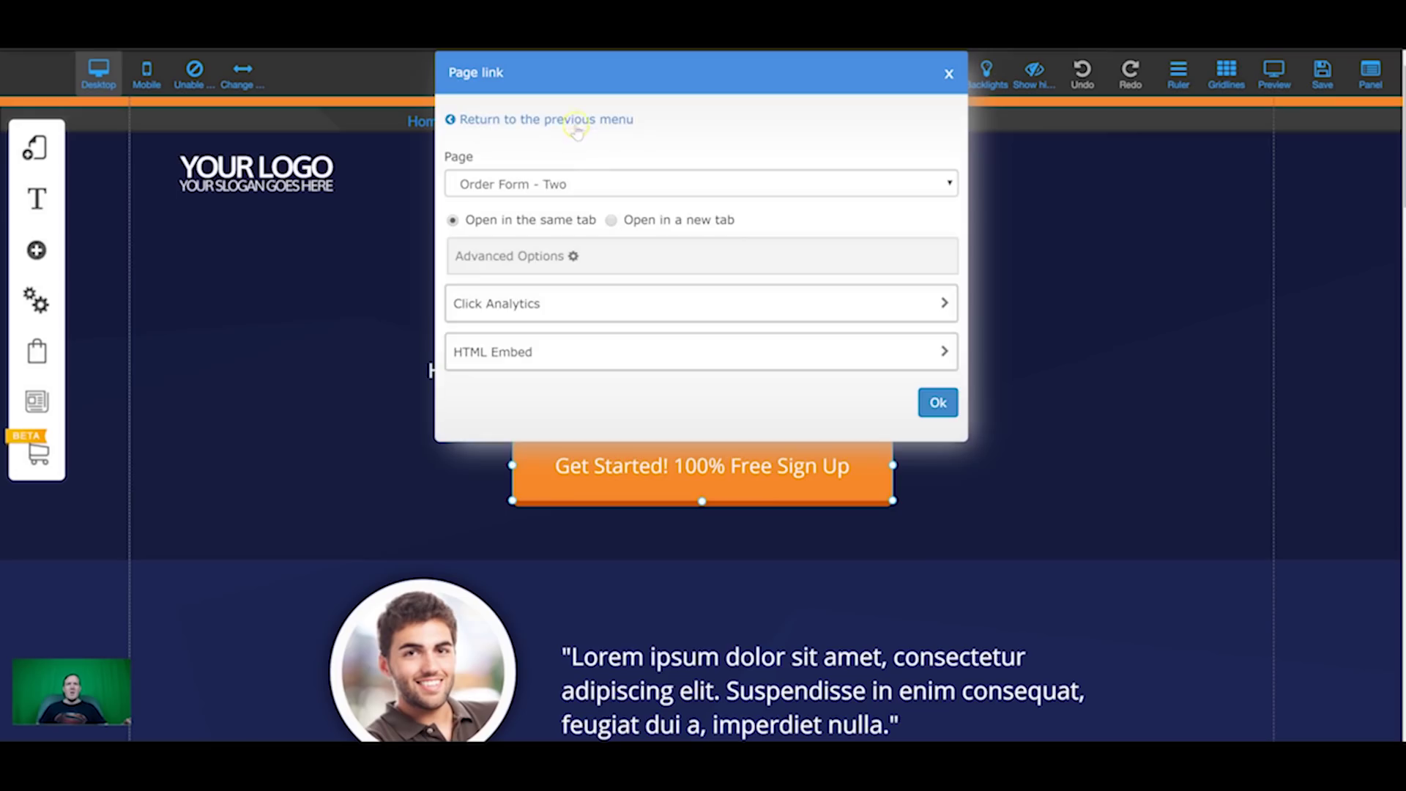
left_click(575, 121)
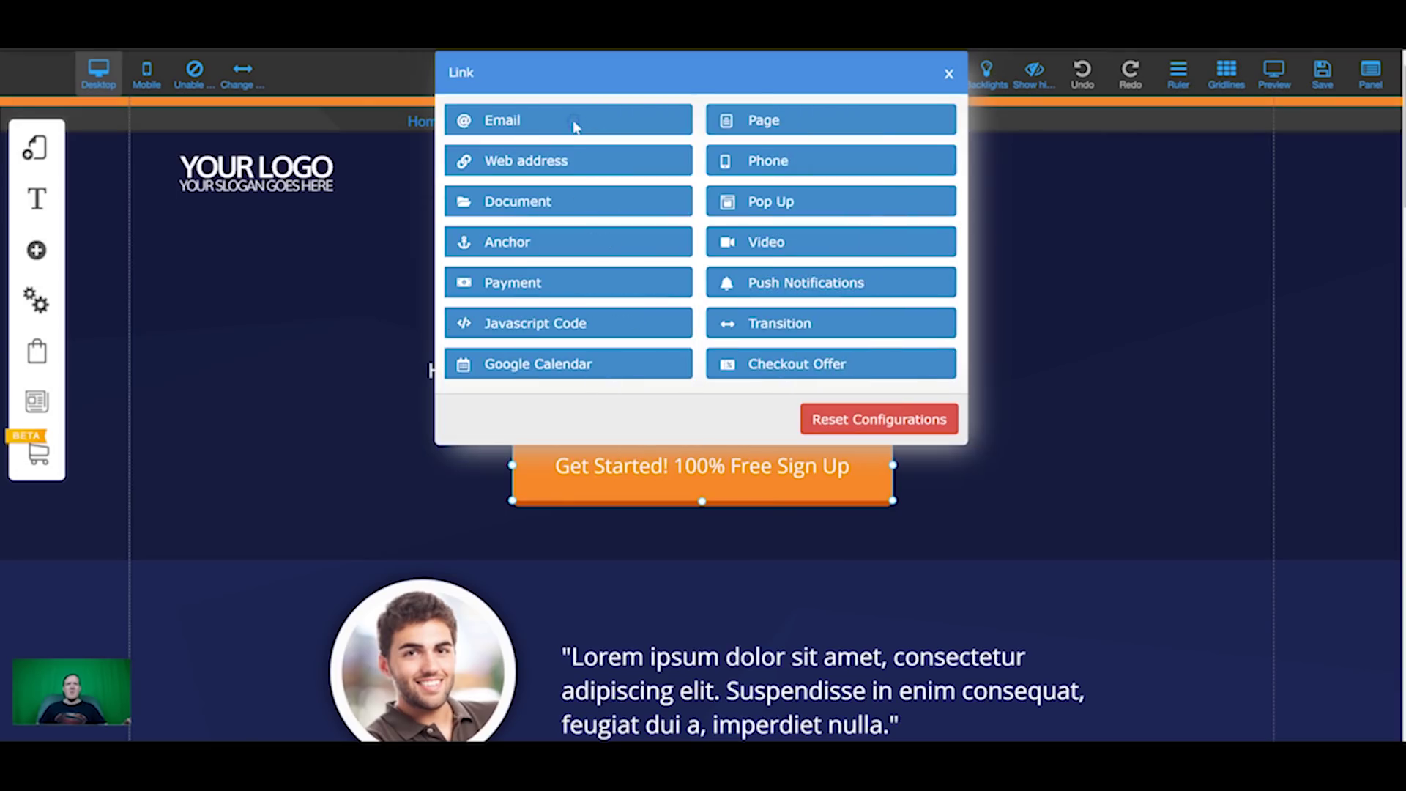
left_click(672, 239)
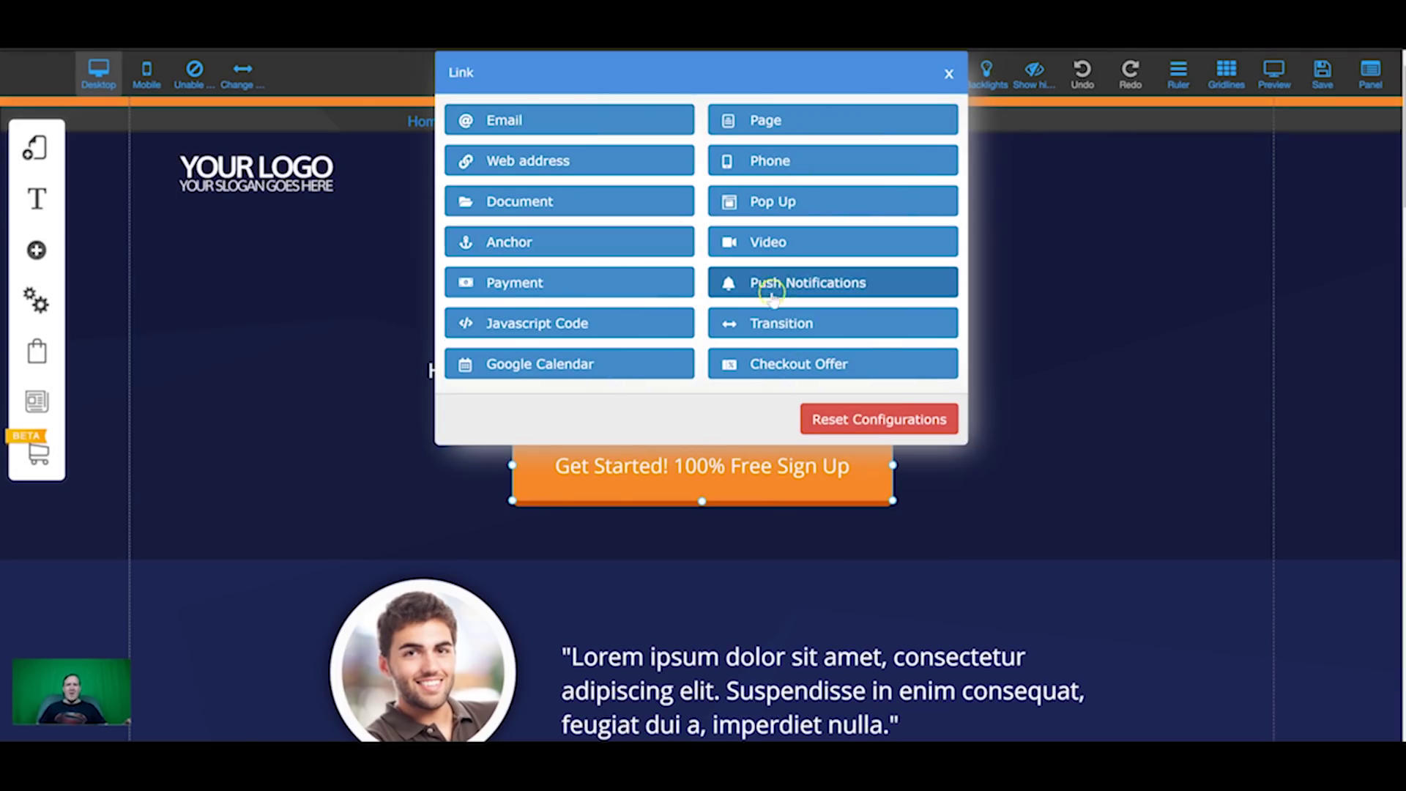
left_click(769, 282)
left_click(543, 244)
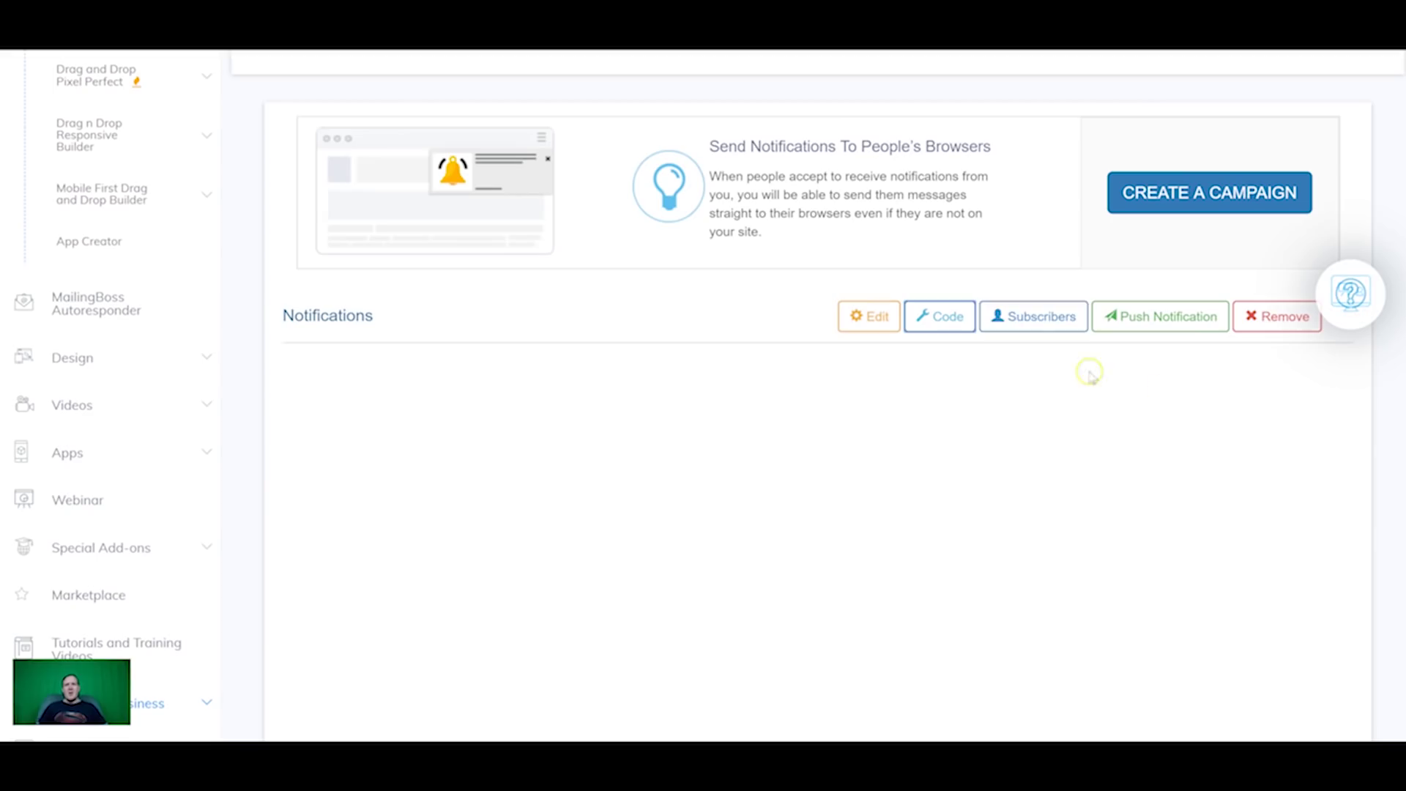
left_click(1036, 319)
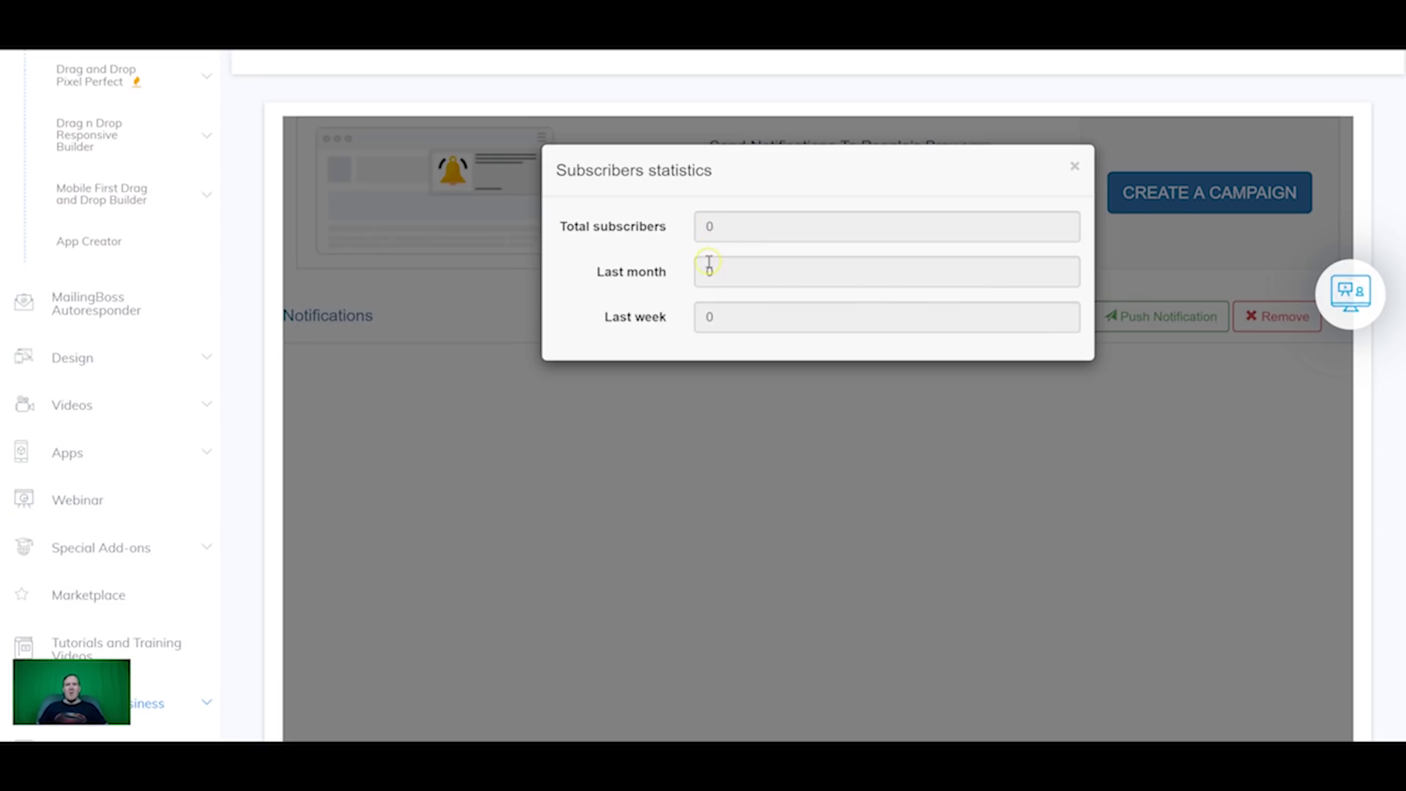
Step: Close the statistics and push composer windows, then open the live member-tutorial site from My sites
left_click(1074, 166)
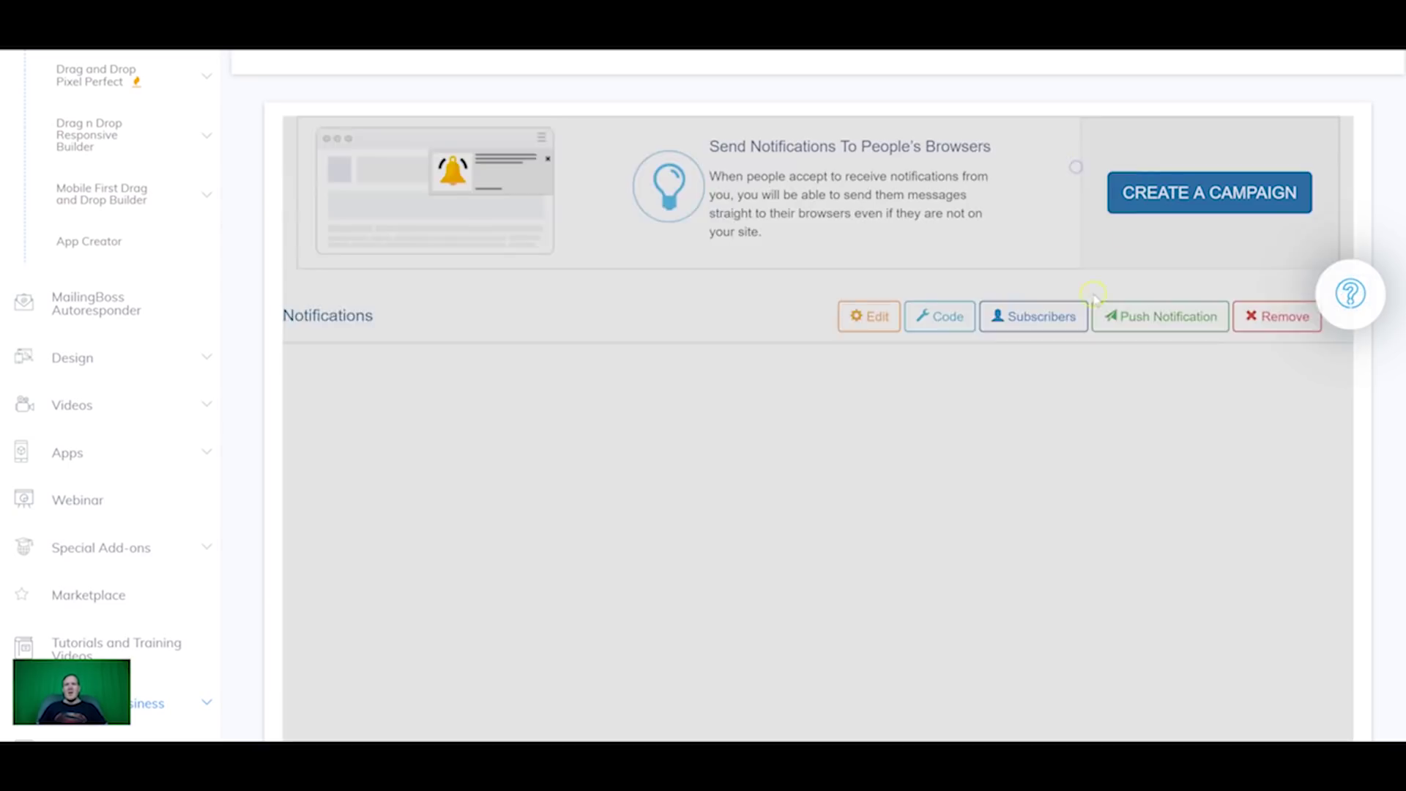
left_click(1148, 316)
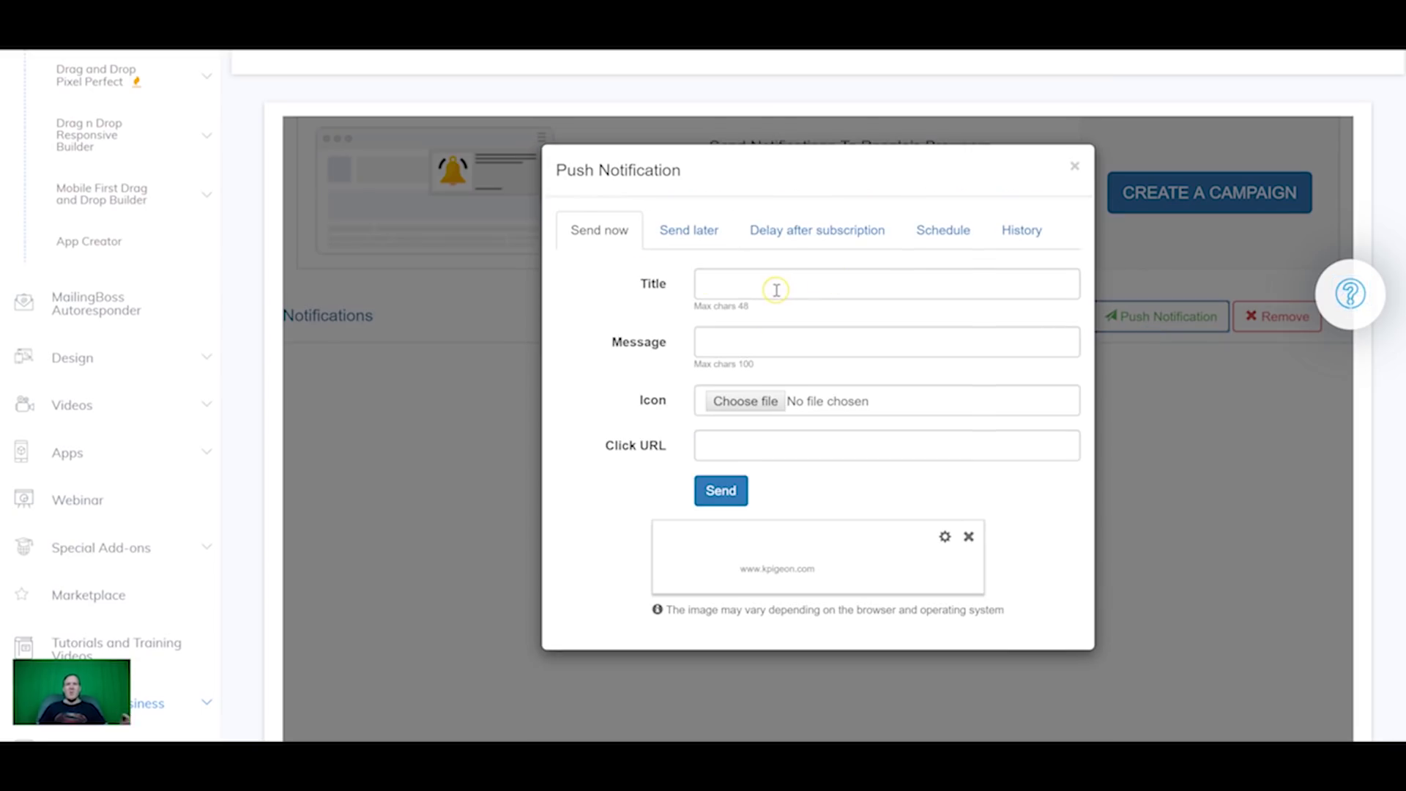
left_click(1074, 167)
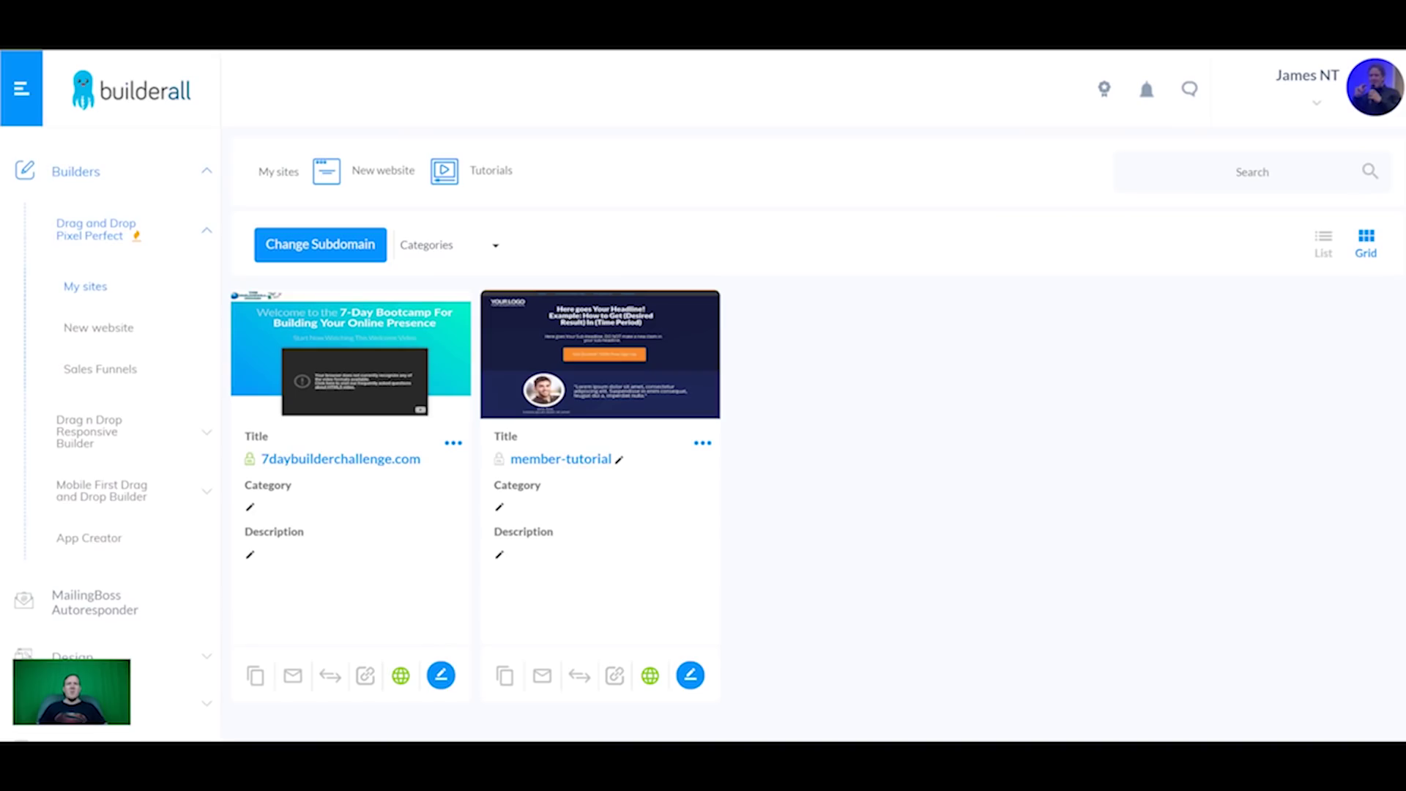
left_click(581, 460)
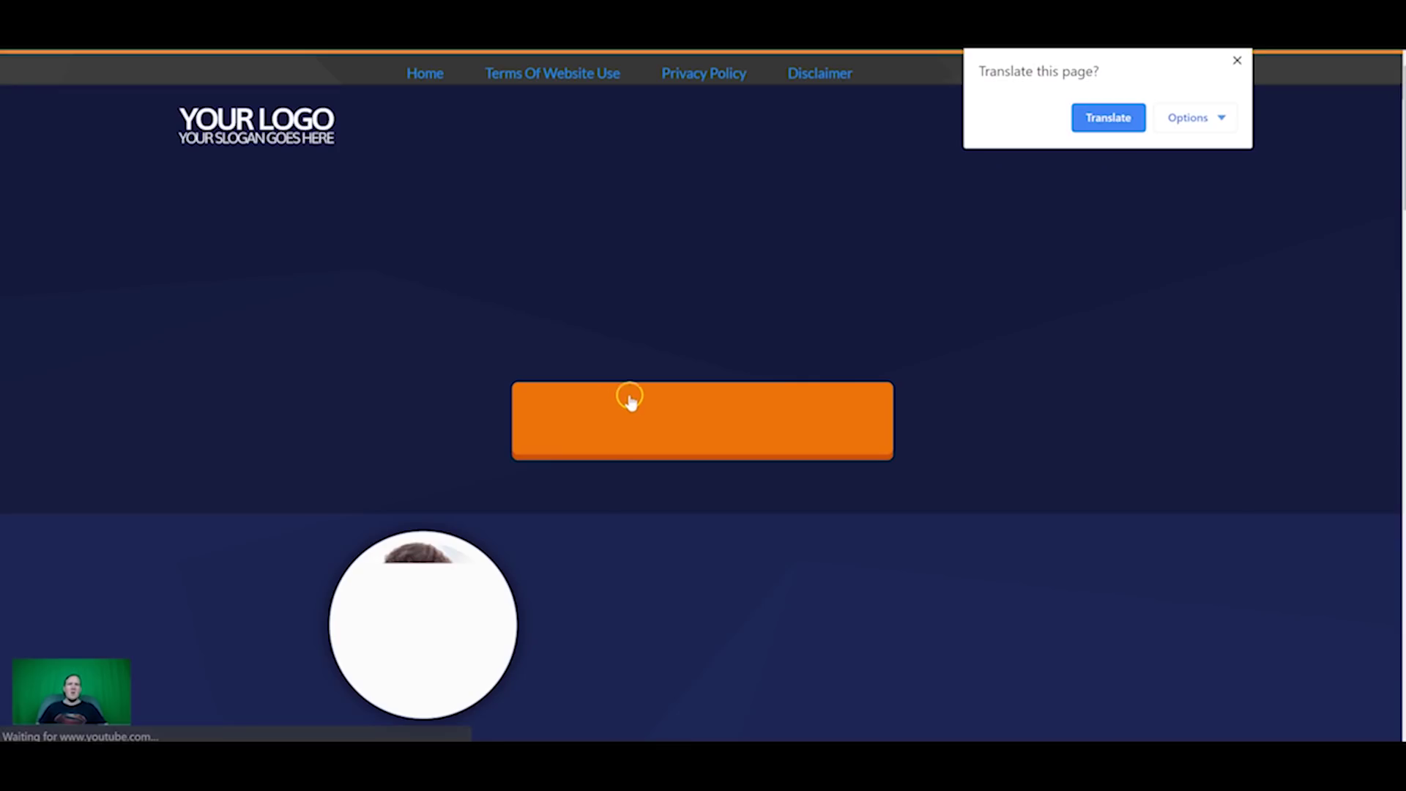
Step: Allow desktop notifications on the live page, close the Messenger popup, and select the word 'Headline'
left_click(1237, 60)
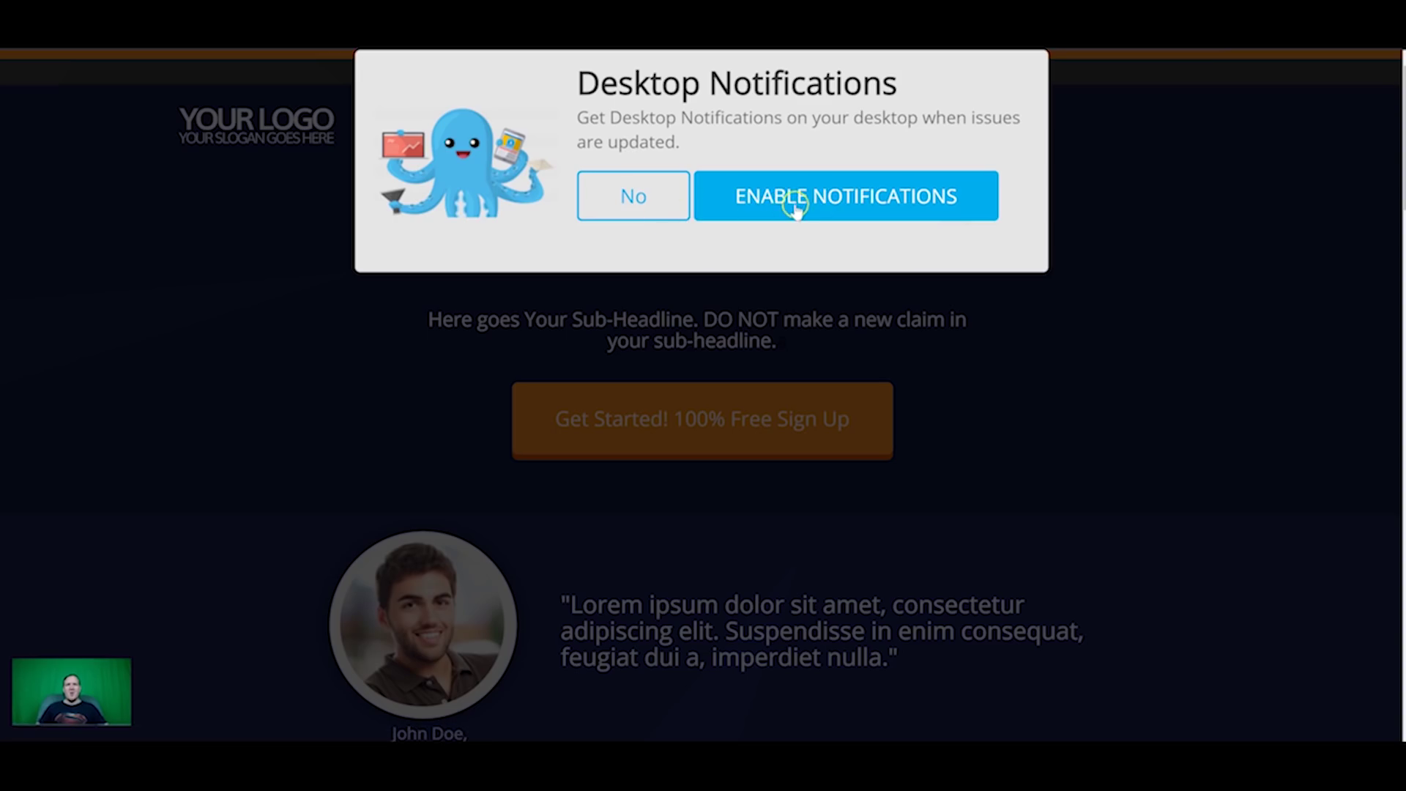
left_click(824, 202)
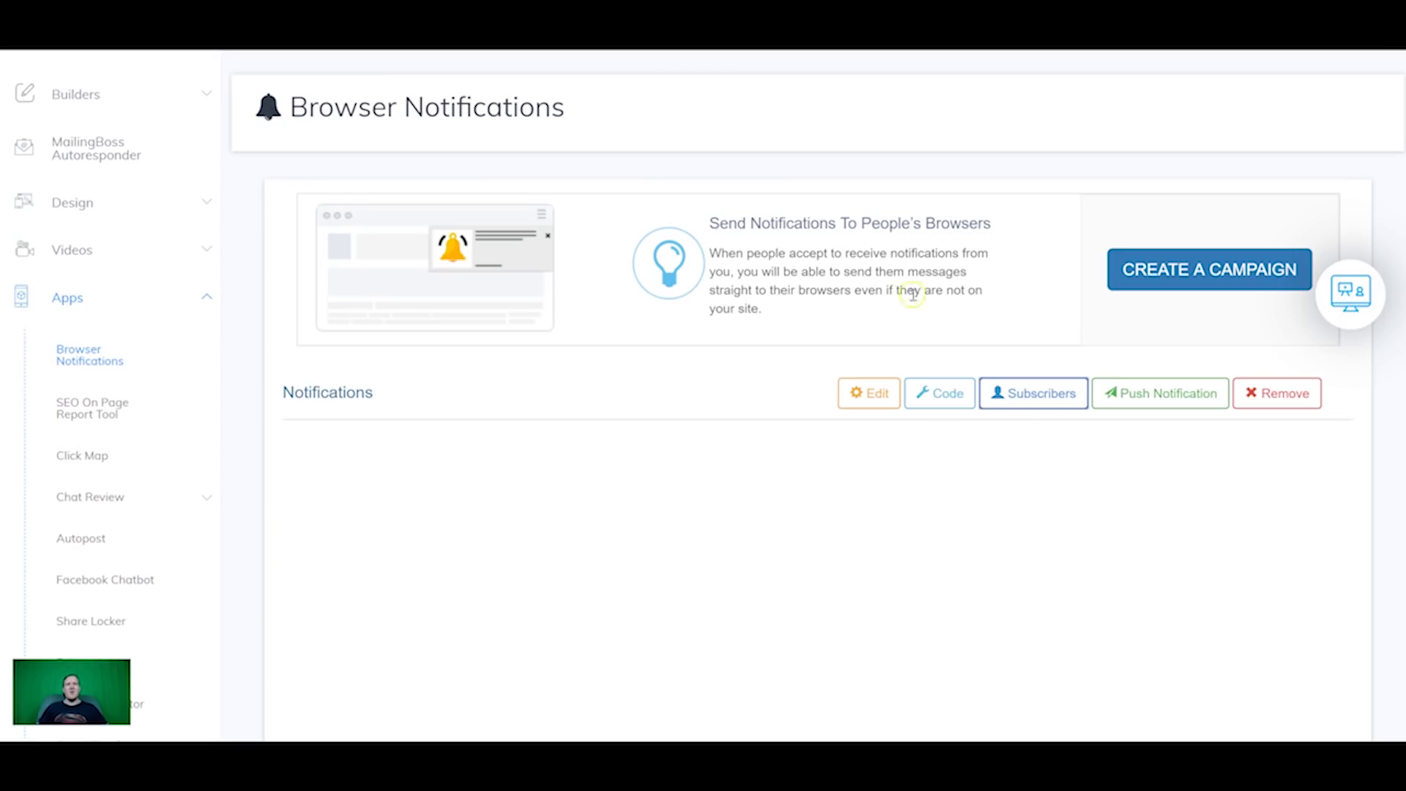
left_click(1161, 395)
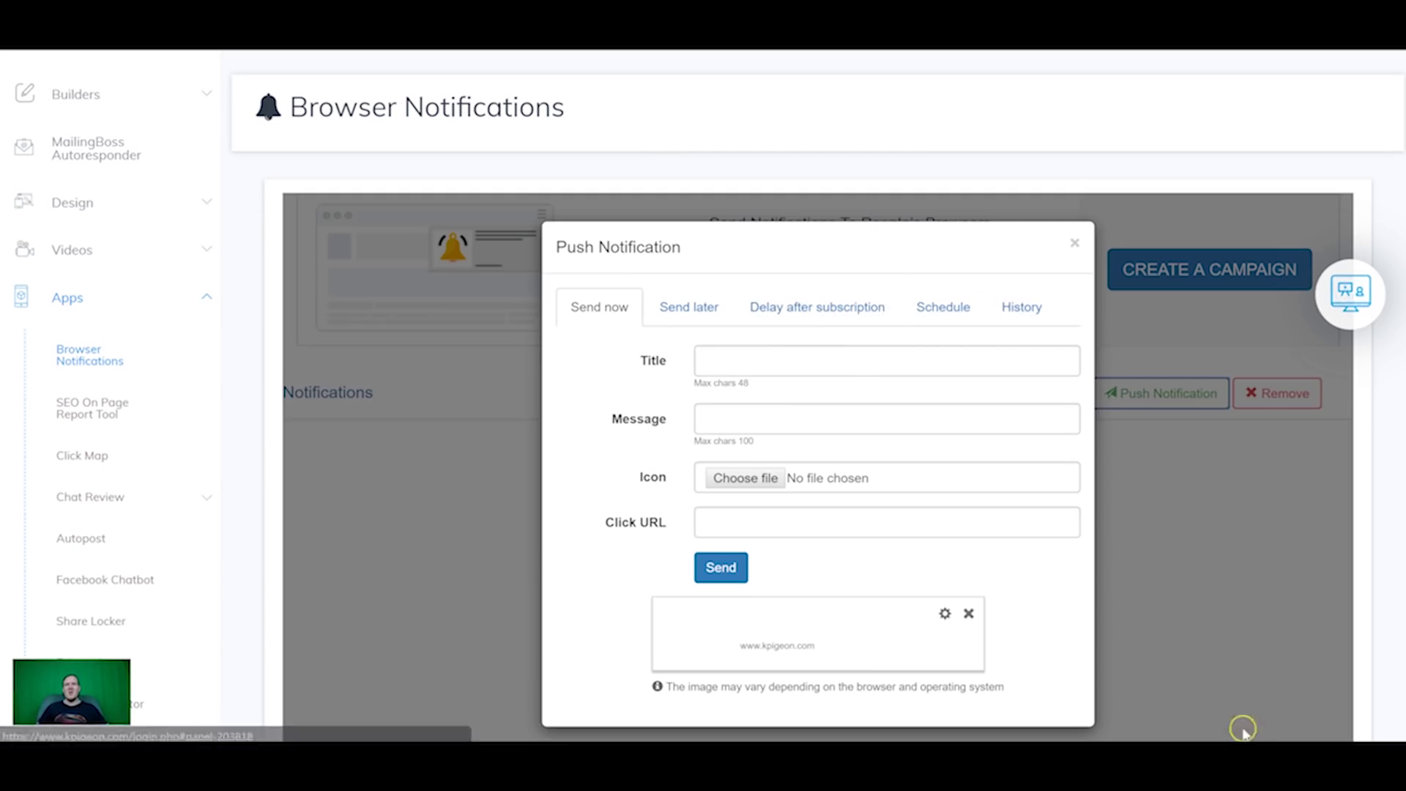
left_click(1074, 242)
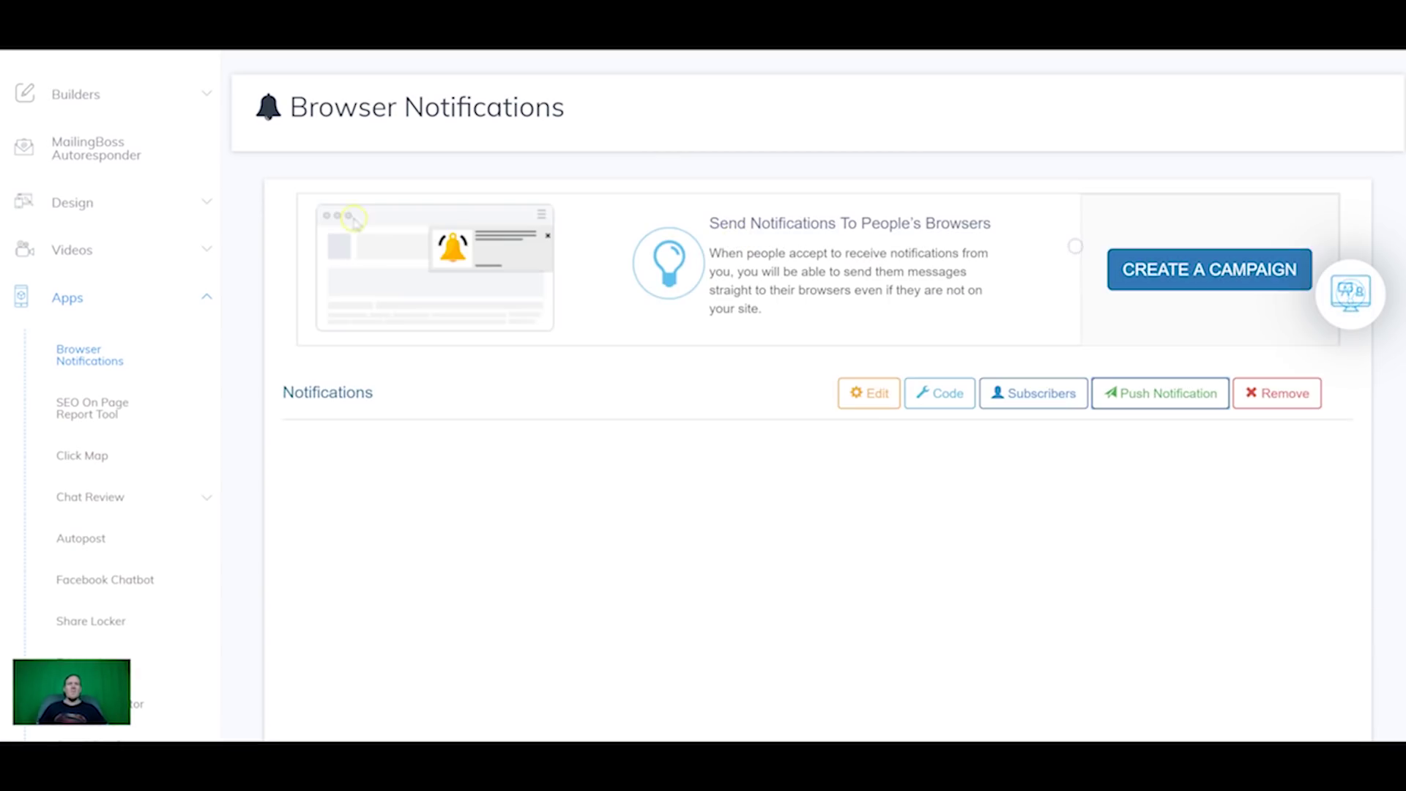
left_click(97, 414)
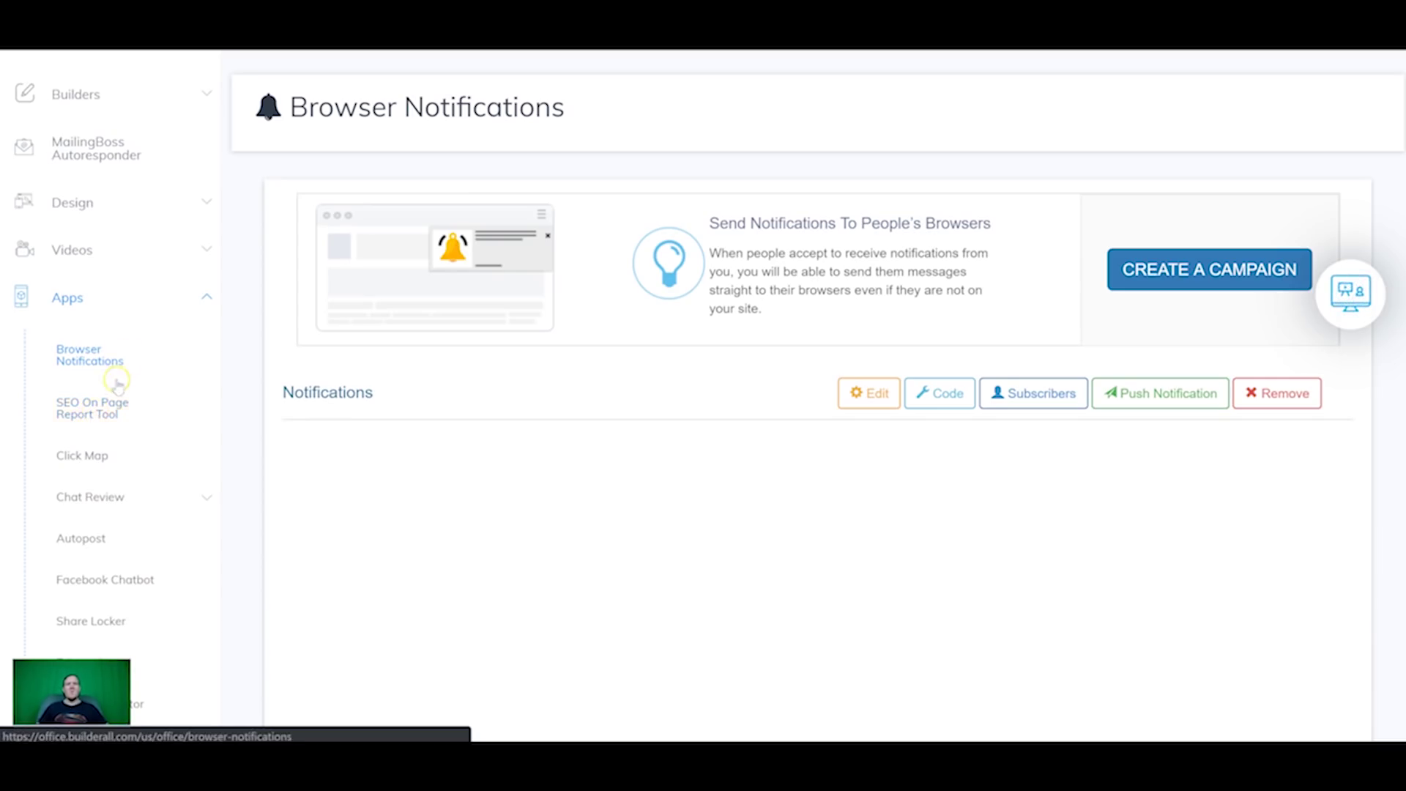
left_click(115, 380)
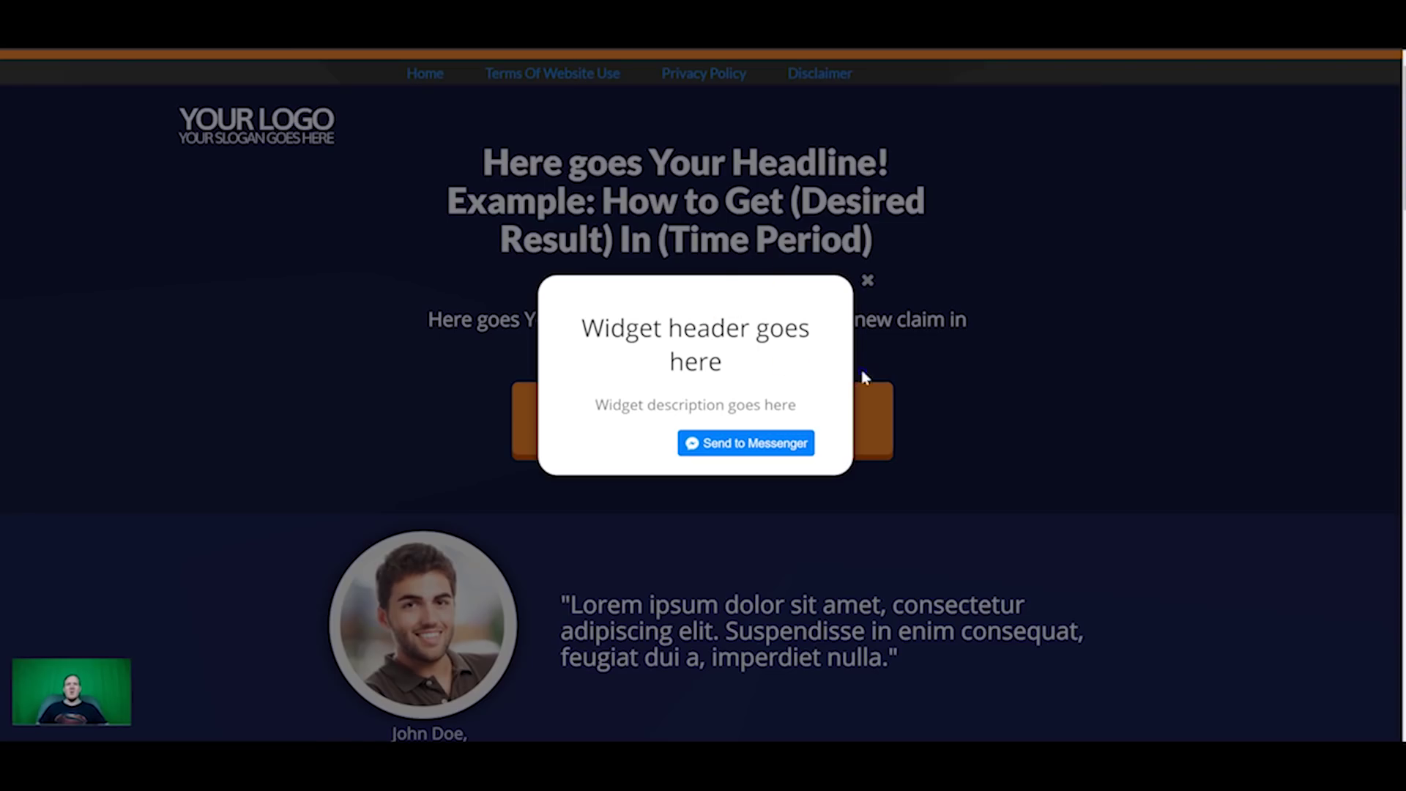
left_click(901, 553)
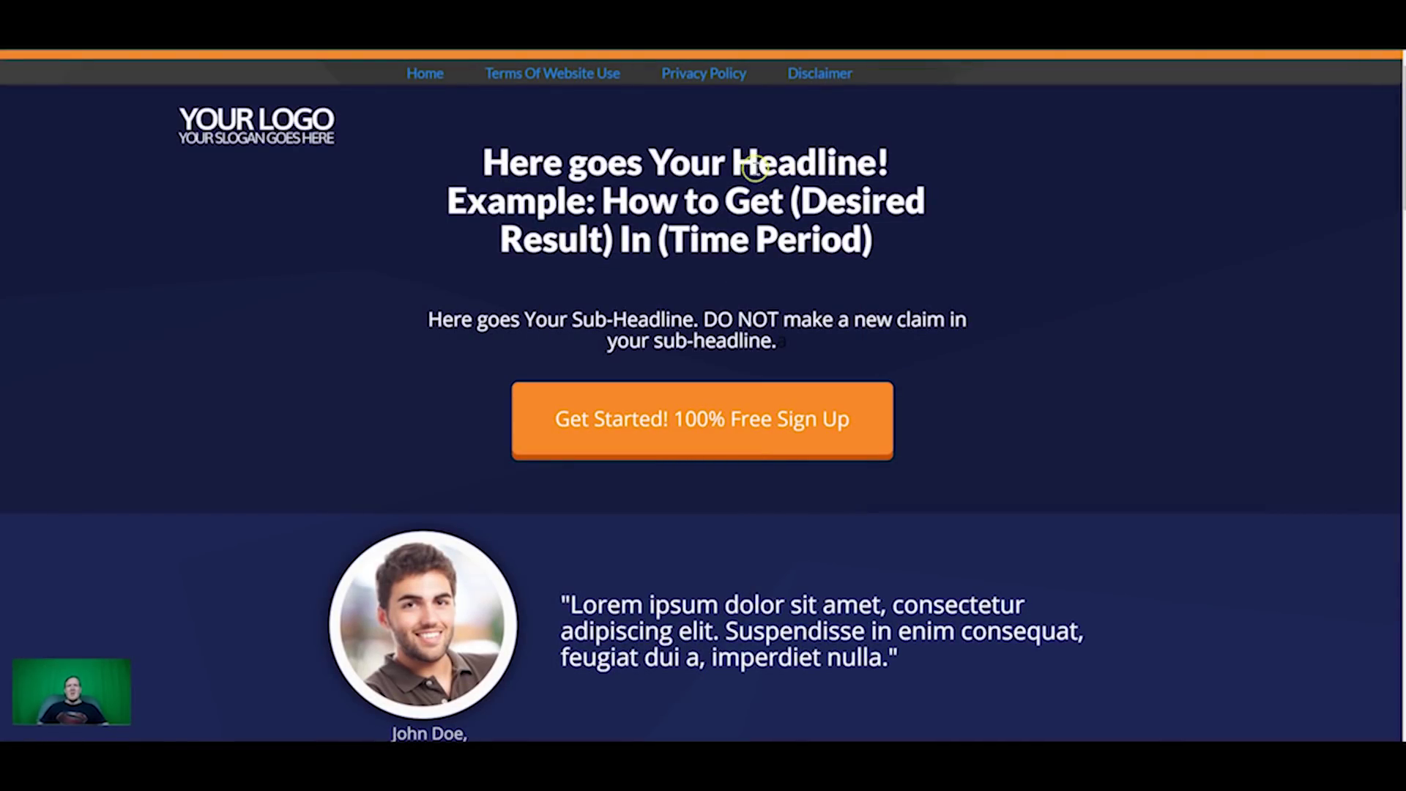
left_click_drag(737, 162, 878, 158)
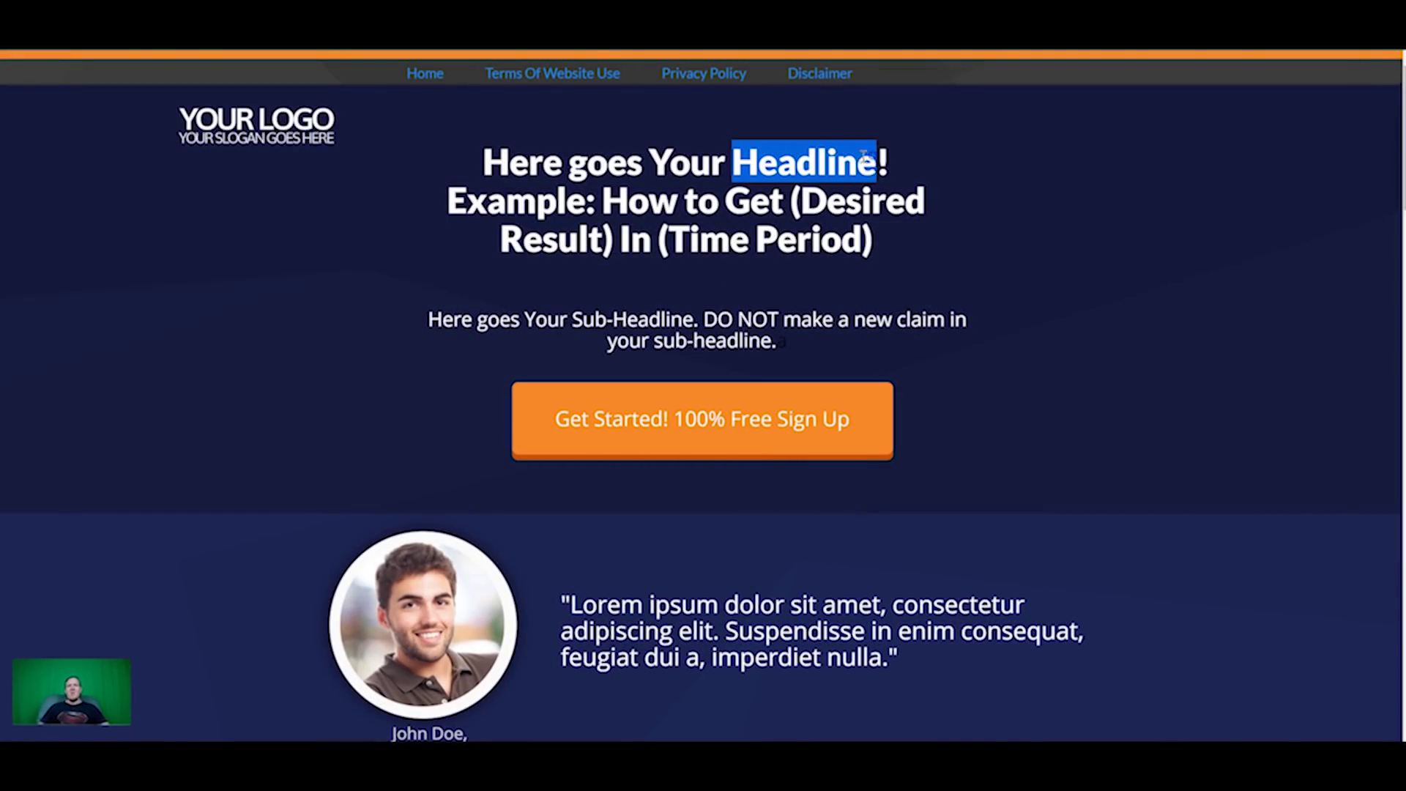
right_click(863, 156)
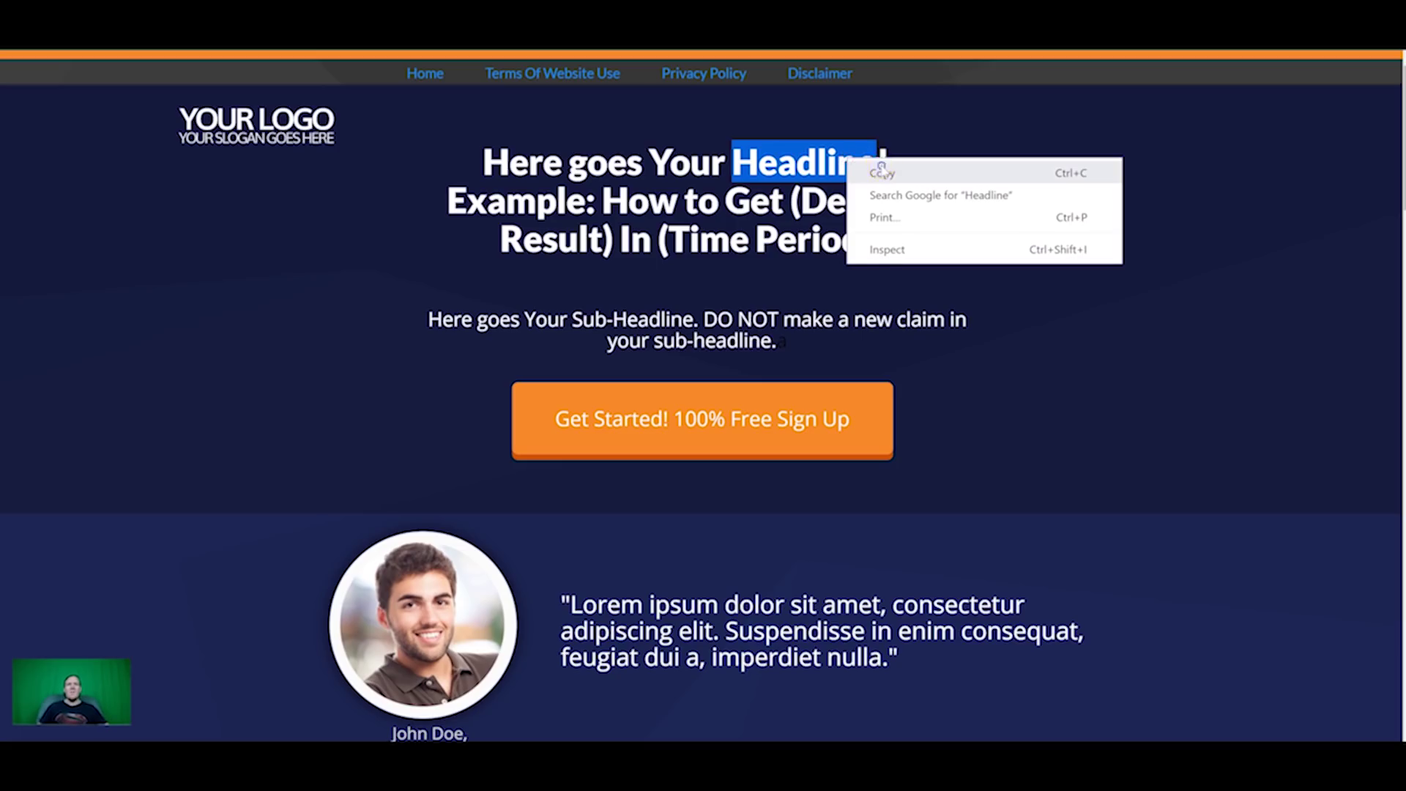
Step: Run the SEO On Page report with keyword 'Headline' and the member-tutorial page URL
left_click(881, 173)
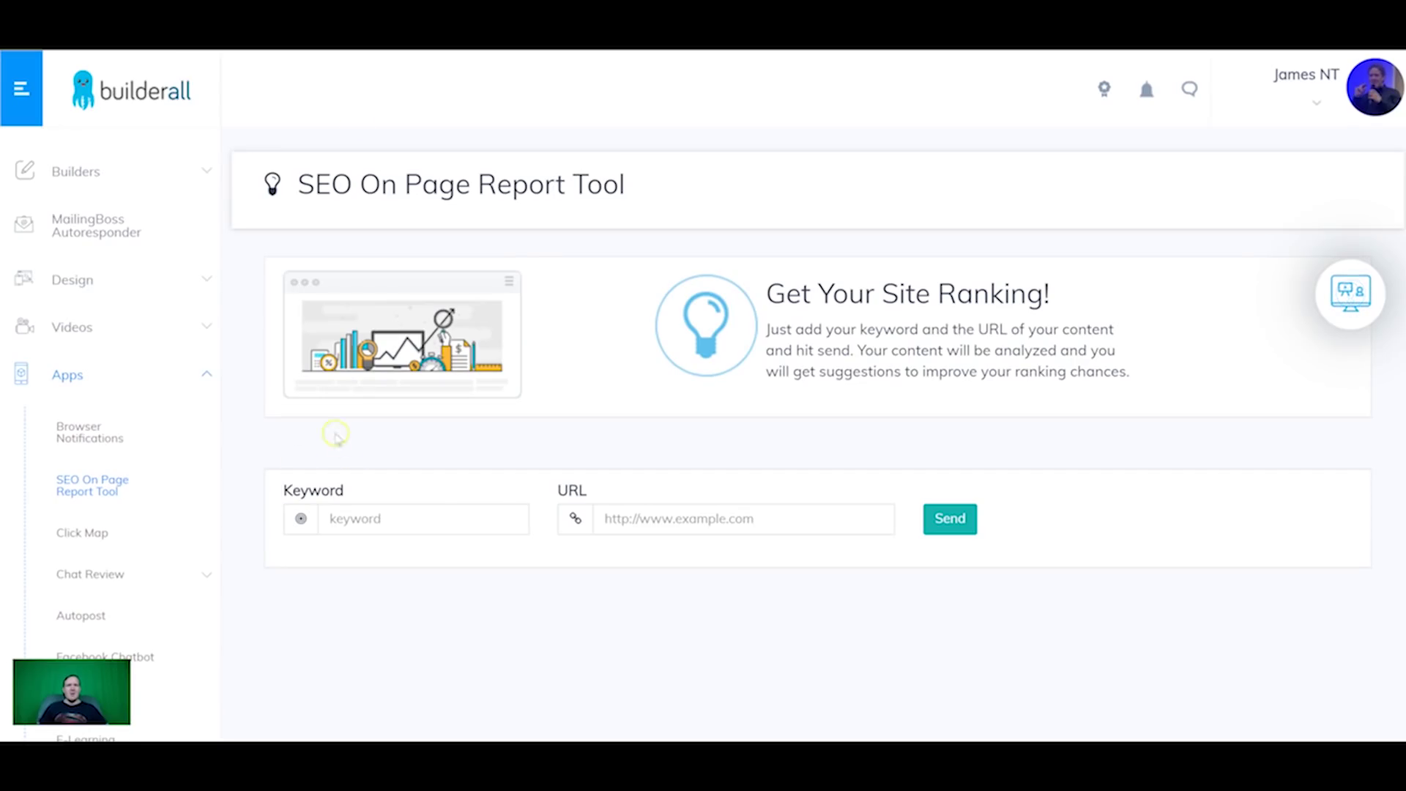
left_click(386, 517)
key("ctrl+v")
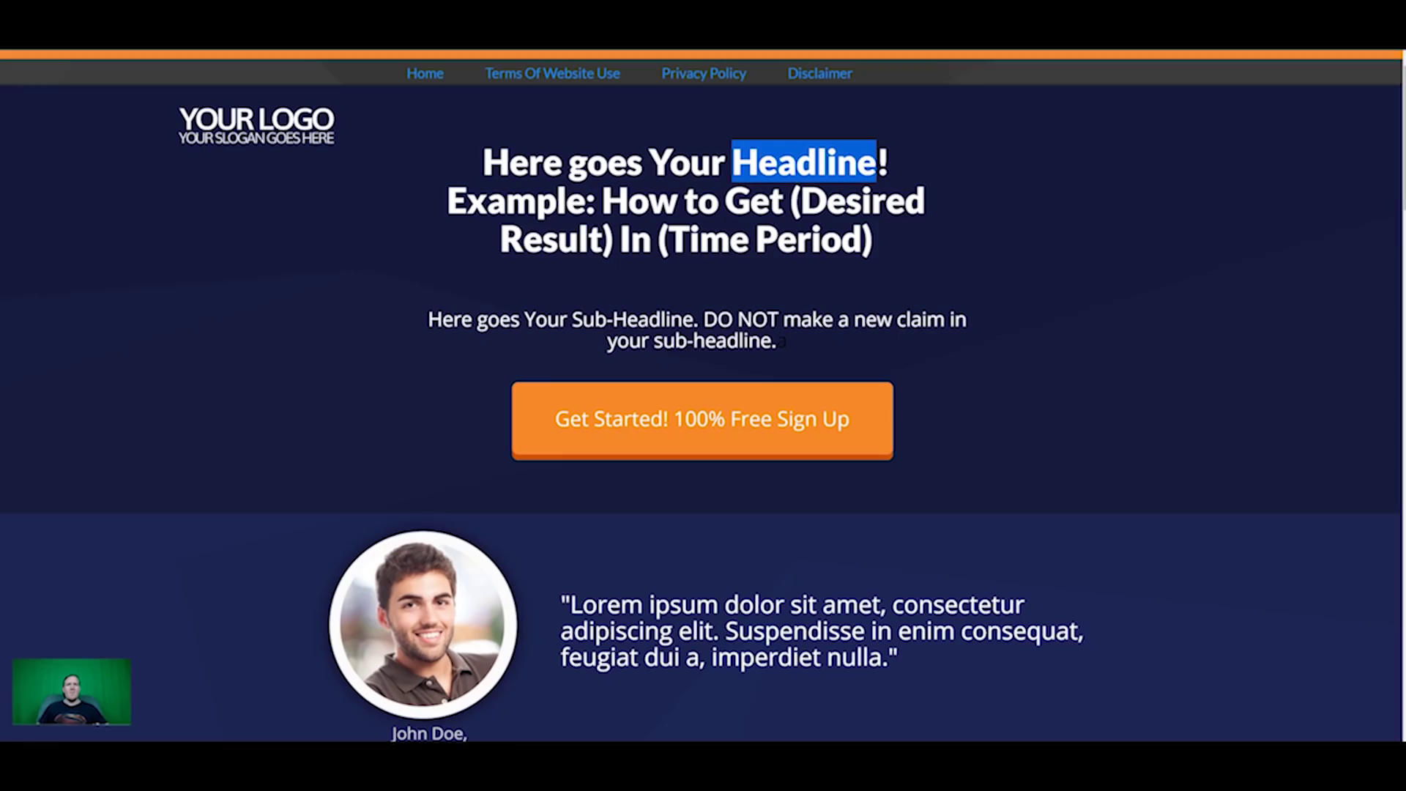
key("alt+Tab")
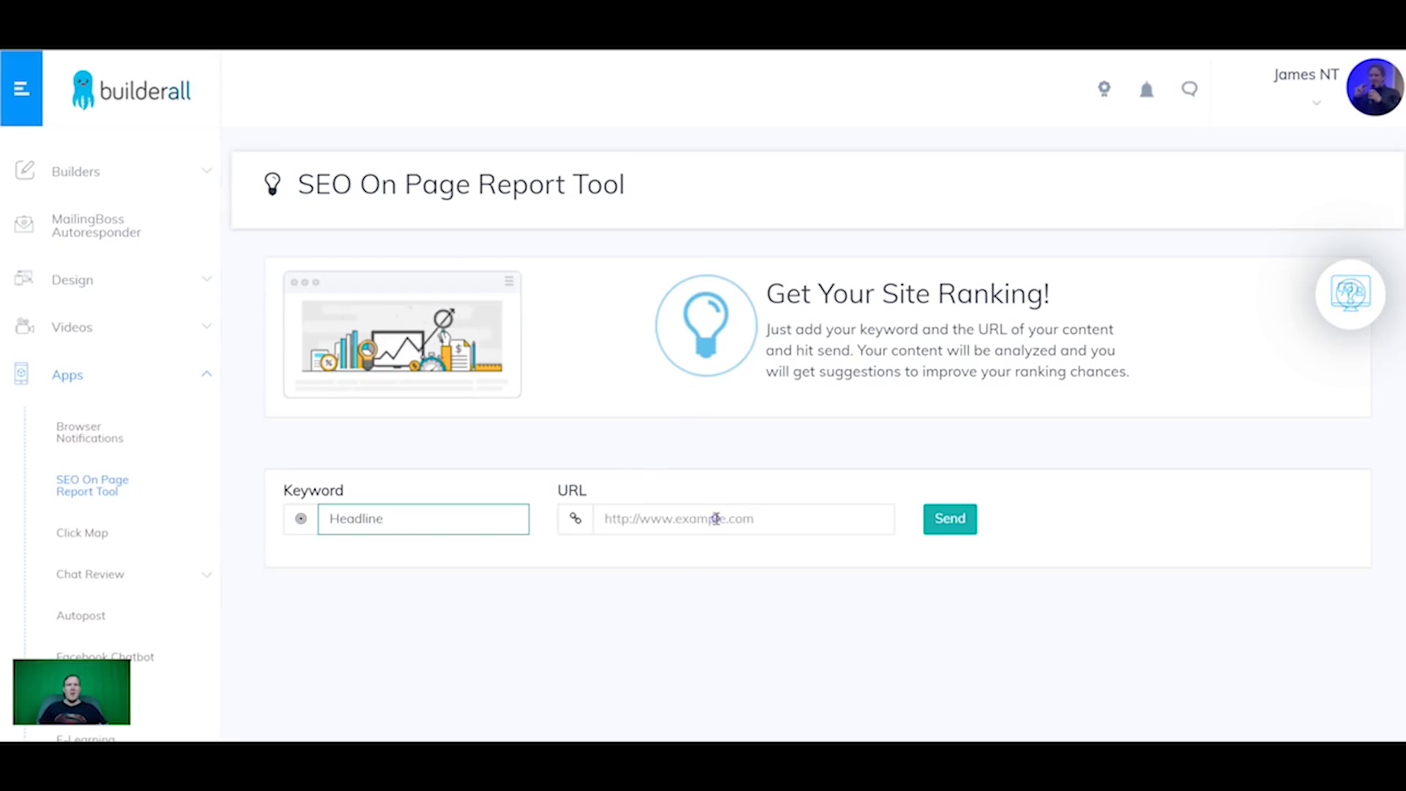
left_click(715, 516)
key("ctrl+v")
left_click(959, 518)
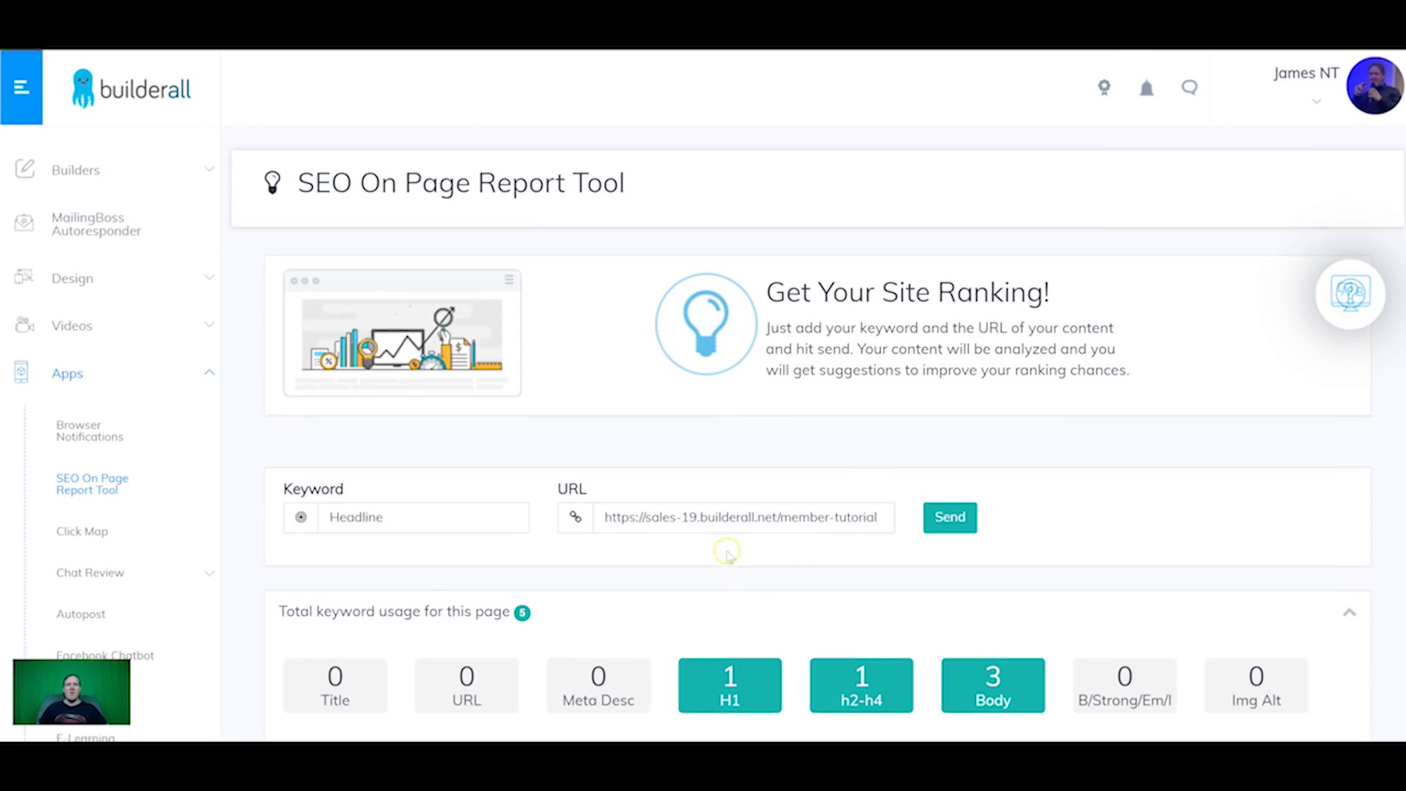
Step: Review the D-grade results, expanding Critical Factors, Accessible to Engines and Appropriate Keyword Usage details
scroll(725, 553, "down", 2)
scroll(617, 592, "down", 3)
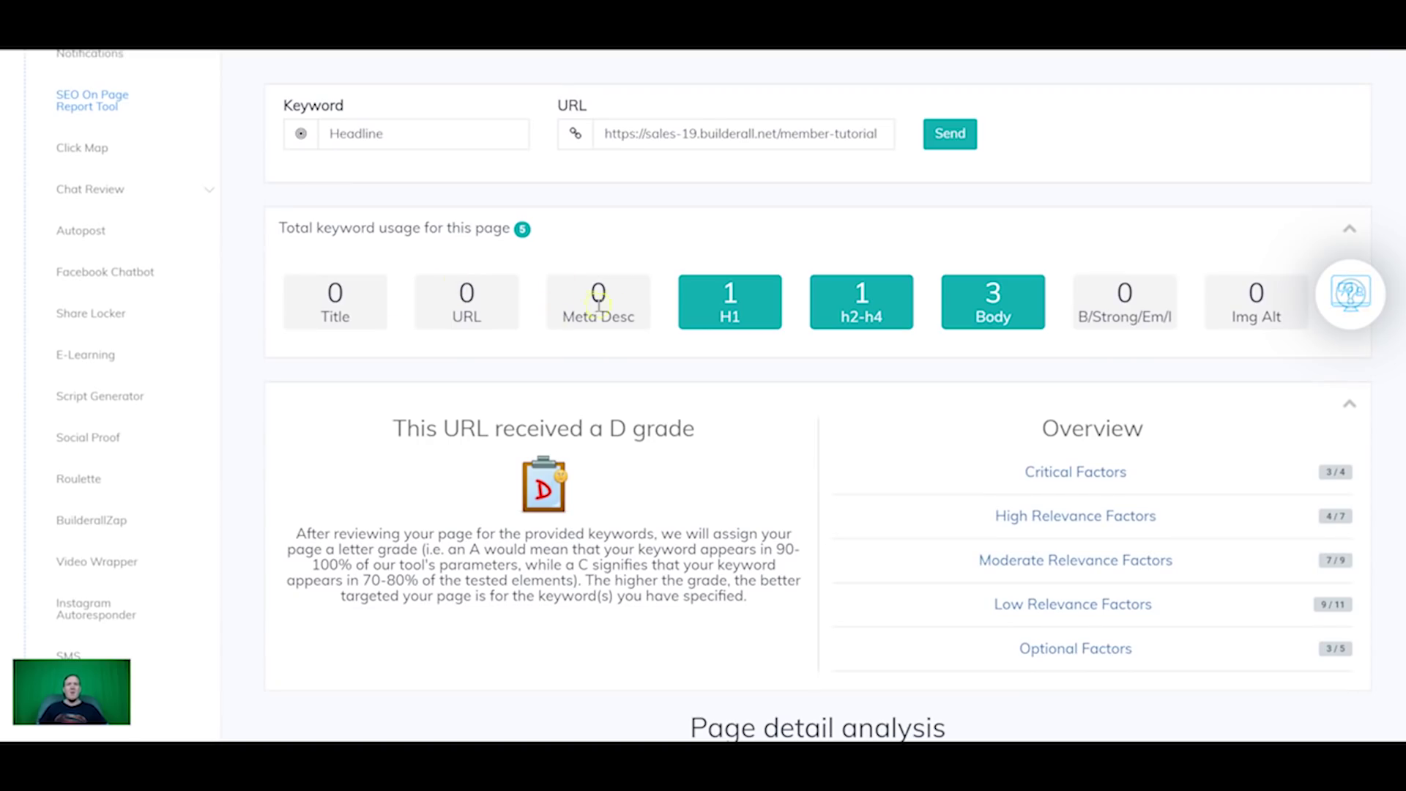
scroll(608, 312, "down", 1)
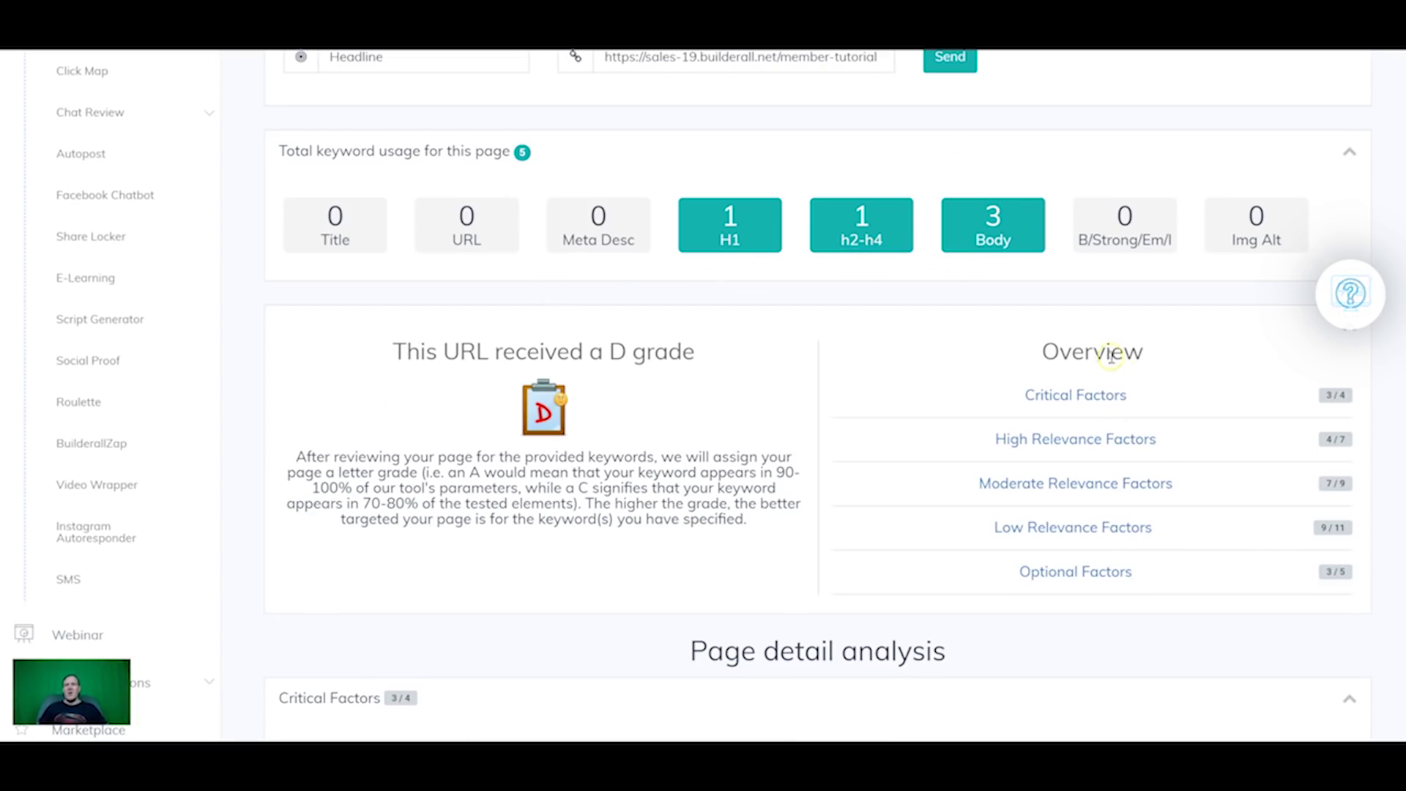
scroll(1142, 372, "up", 1)
scroll(1146, 382, "down", 1)
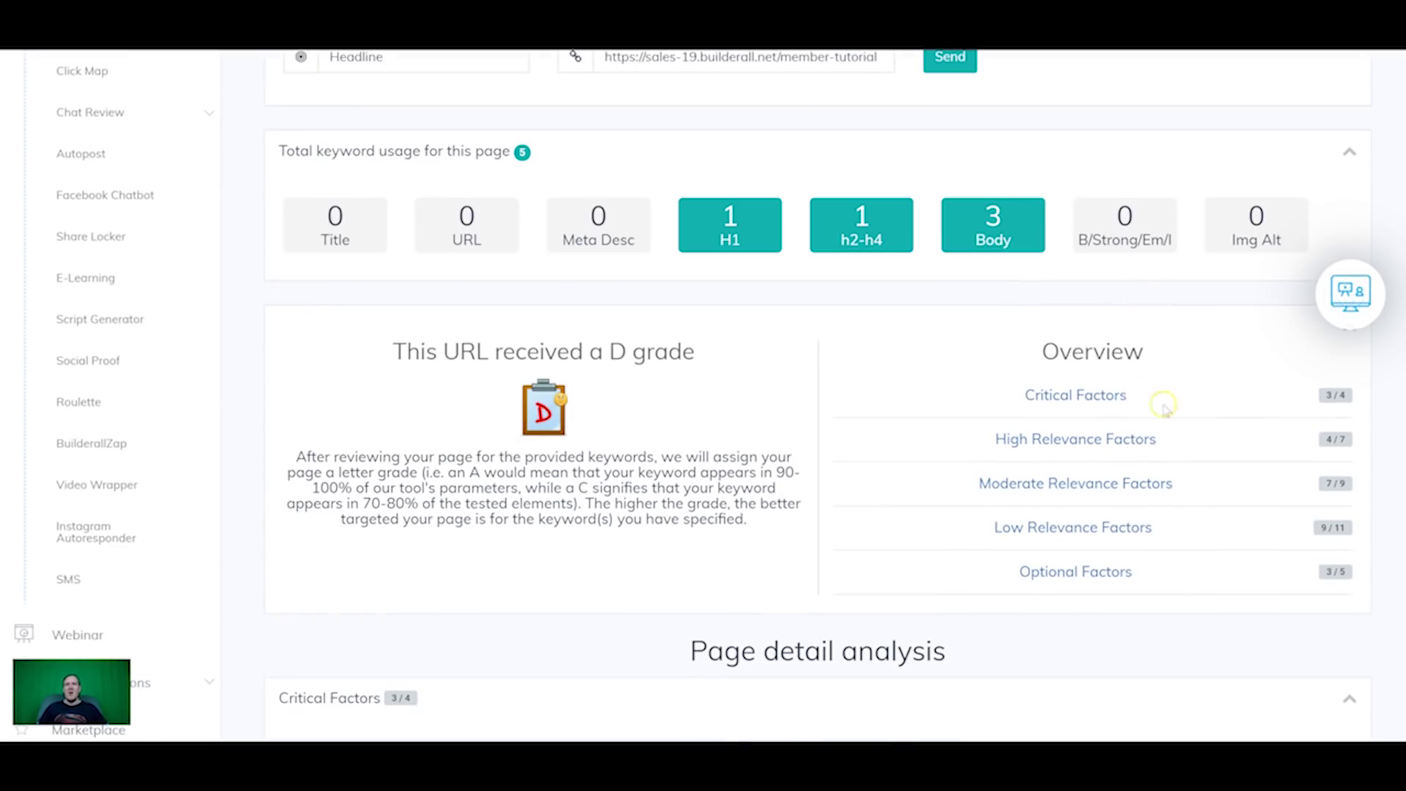
left_click(1090, 399)
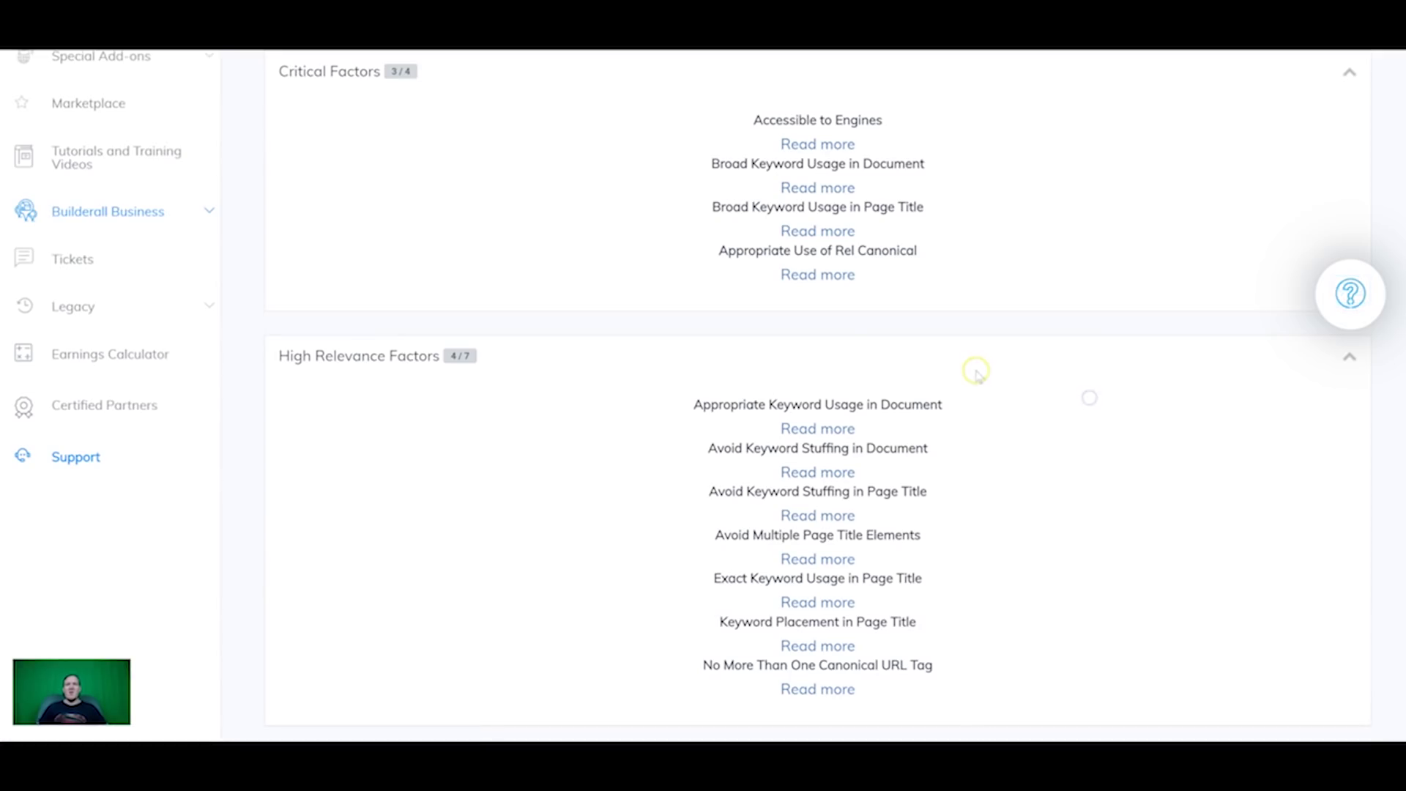
left_click(818, 141)
scroll(818, 520, "down", 1)
left_click(829, 540)
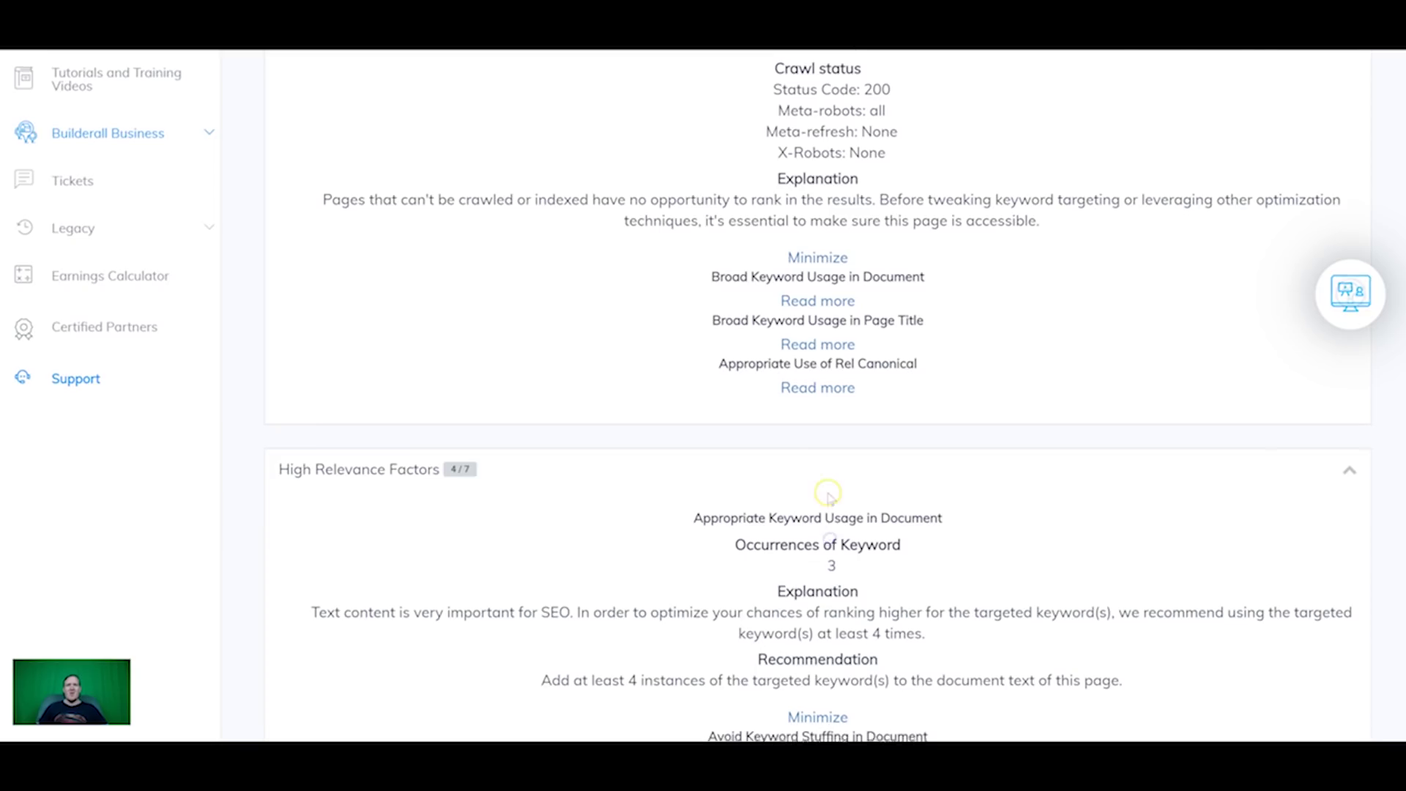
scroll(829, 498, "down", 4)
scroll(832, 443, "up", 2)
scroll(788, 460, "up", 1)
scroll(794, 503, "down", 1)
scroll(371, 487, "up", 3)
scroll(817, 484, "down", 15)
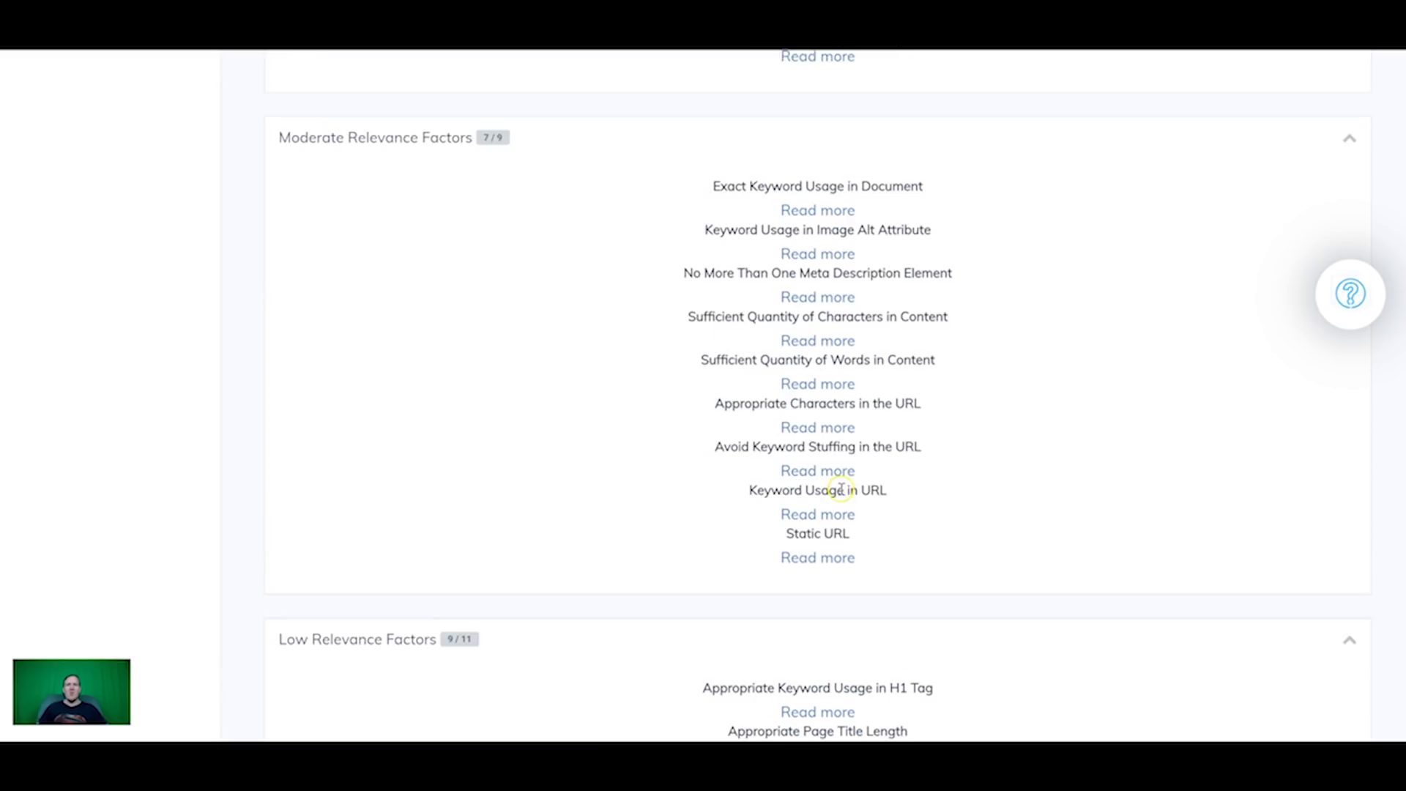
scroll(863, 534, "up", 20)
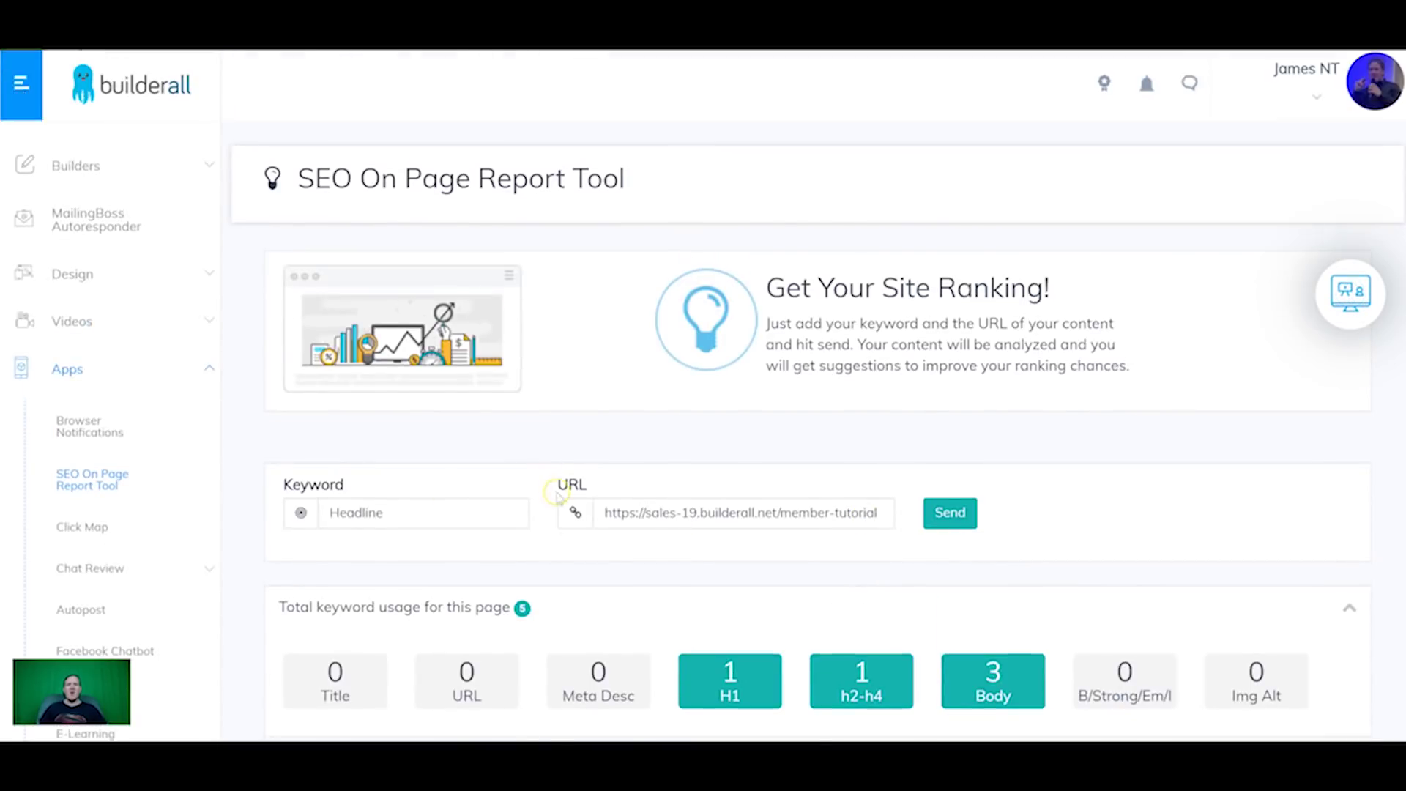
scroll(776, 542, "down", 5)
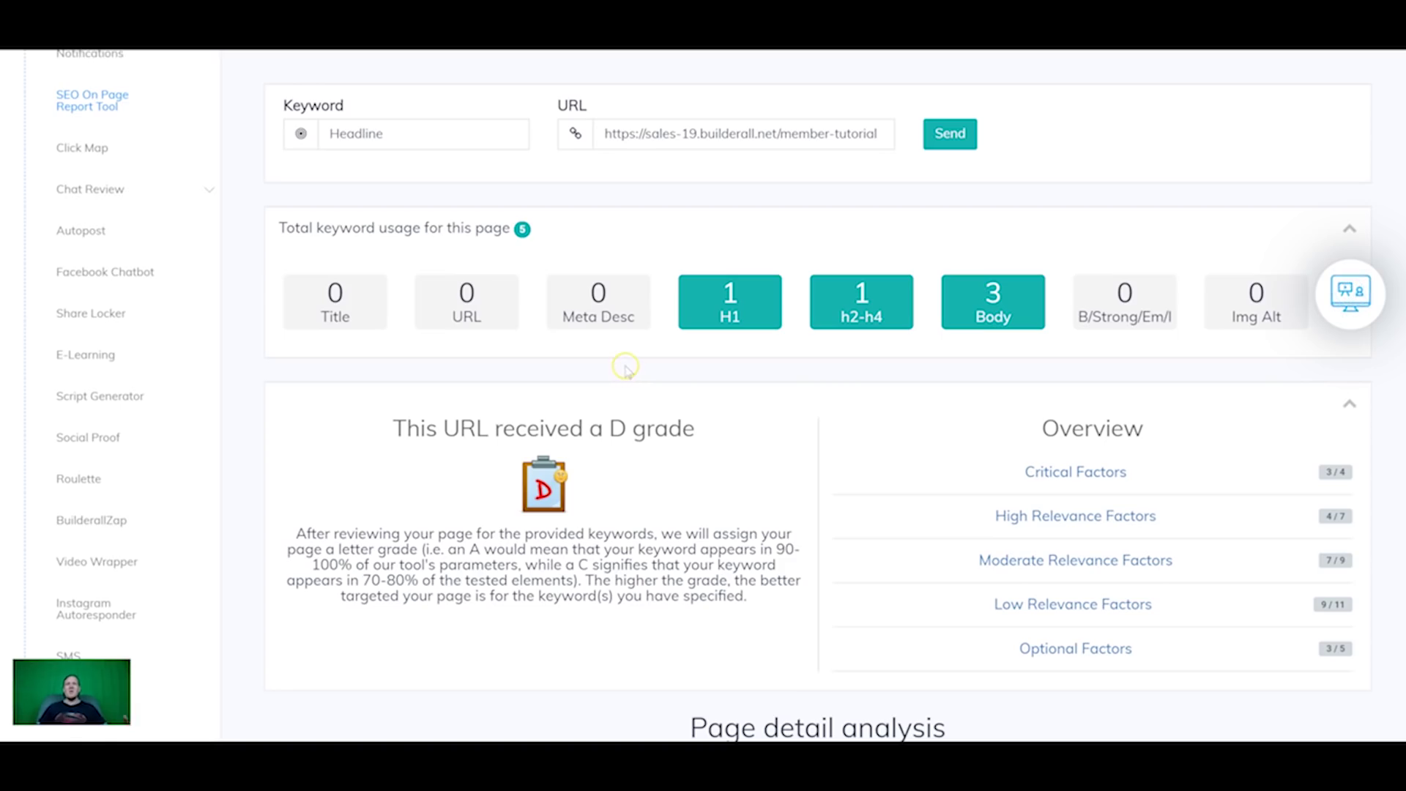
scroll(596, 425, "up", 5)
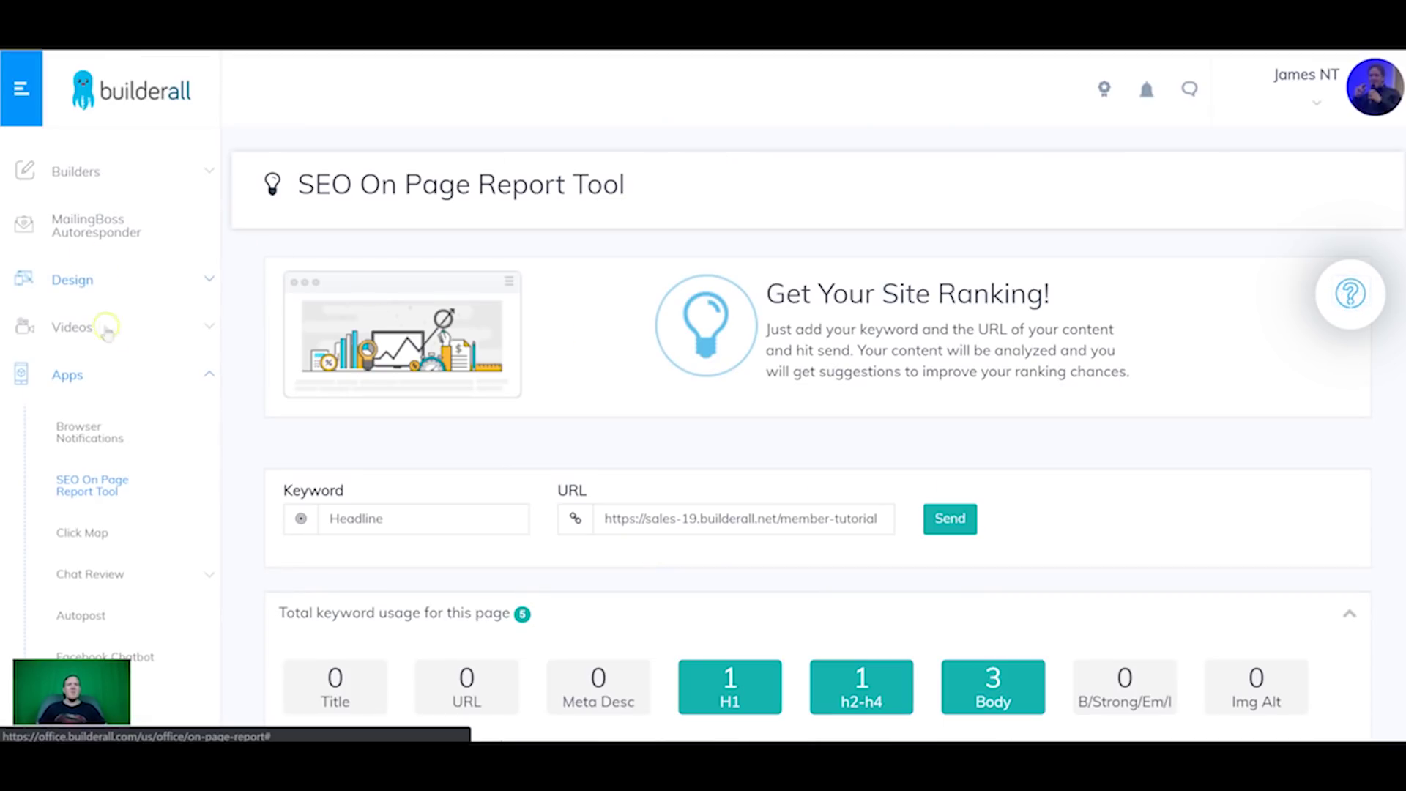
scroll(110, 439, "down", 1)
Step: Add a Click Map website named 'test map' for the member-tutorial page URL, stretched by width
left_click(84, 457)
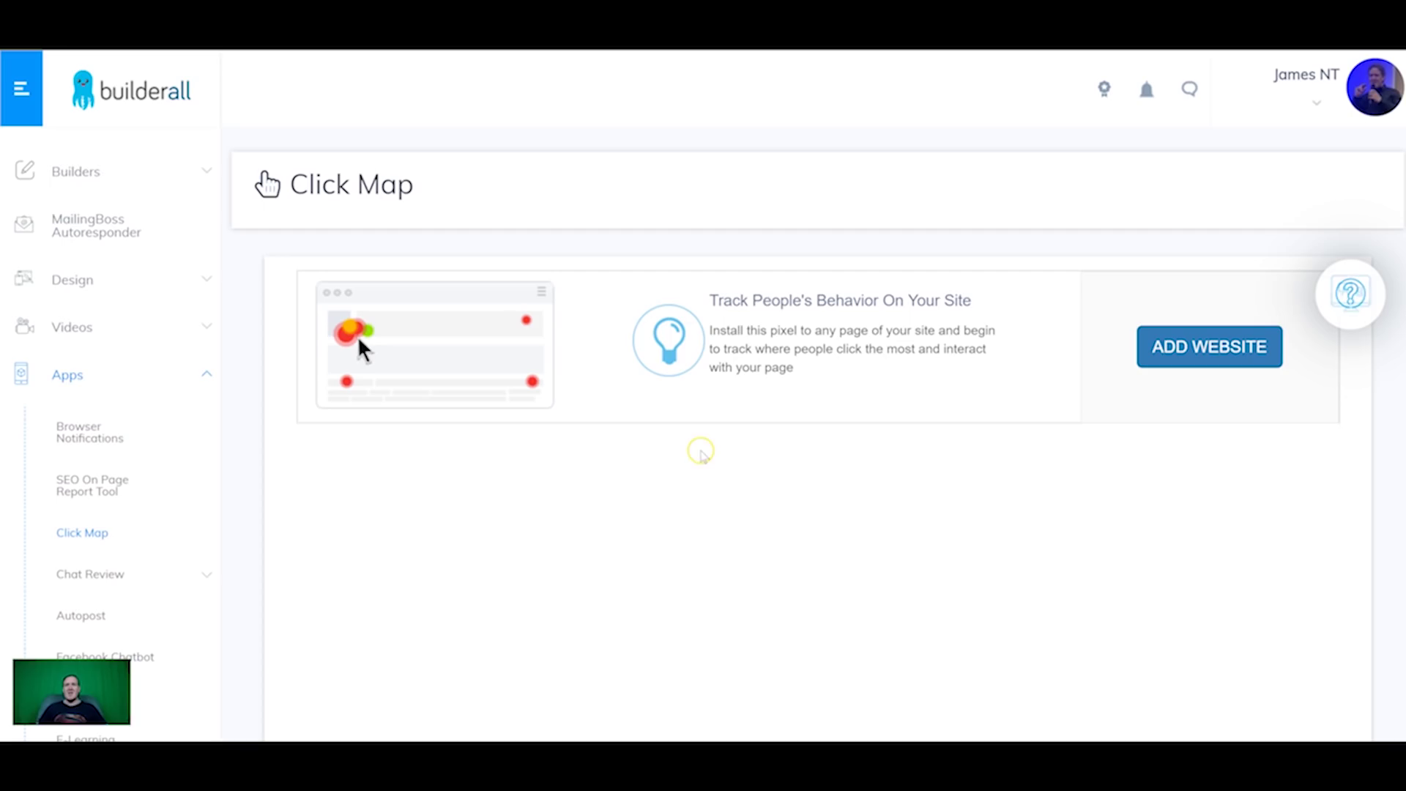
left_click(1209, 351)
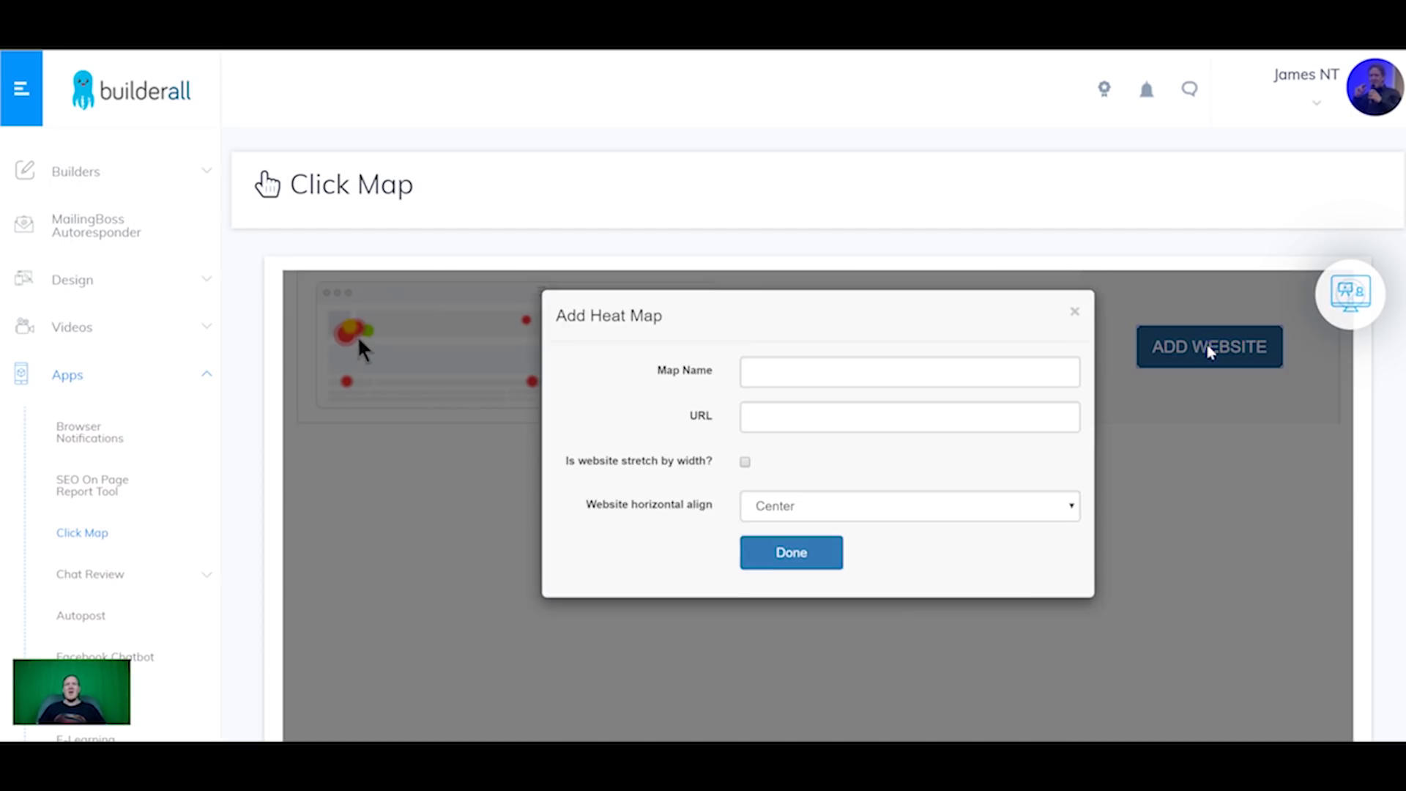
left_click(813, 386)
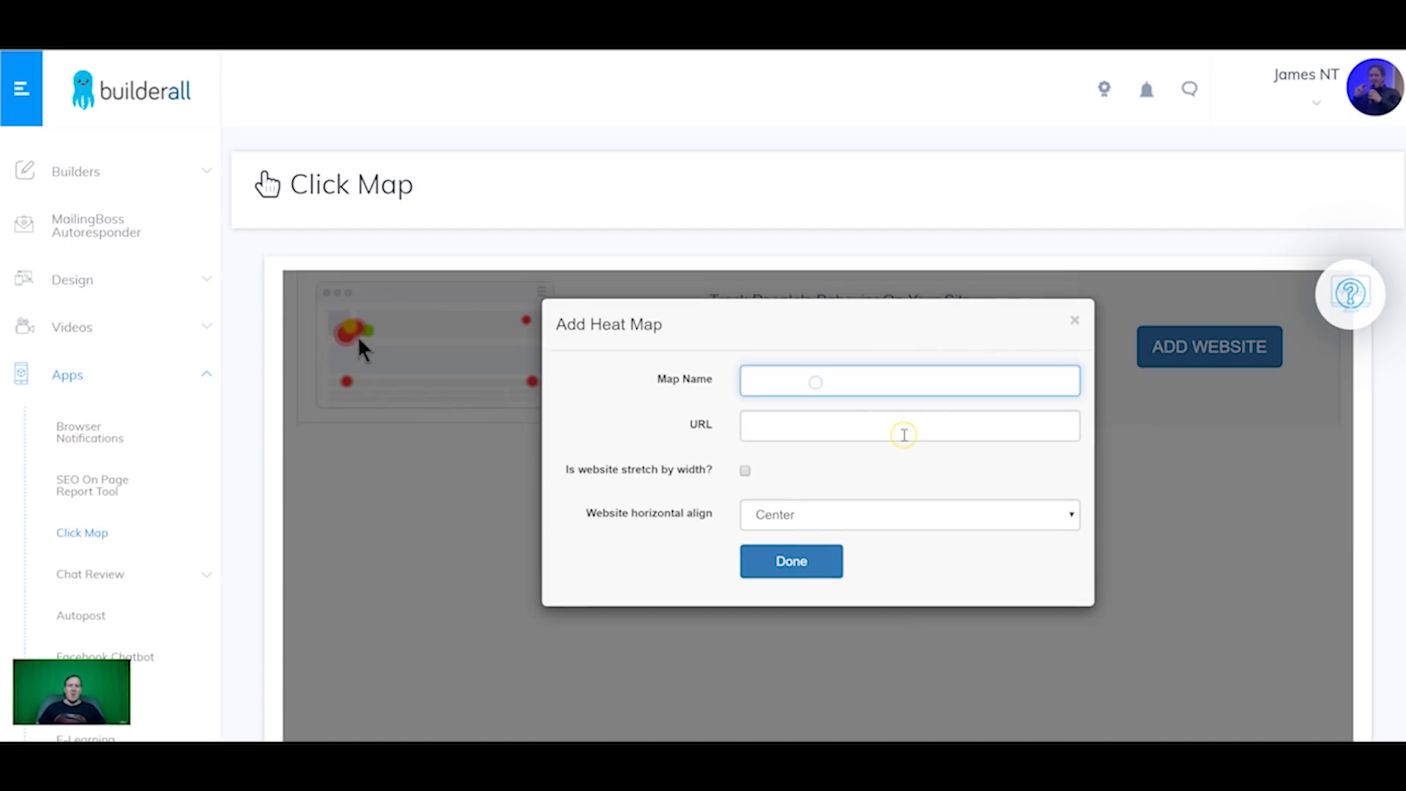
type("test map")
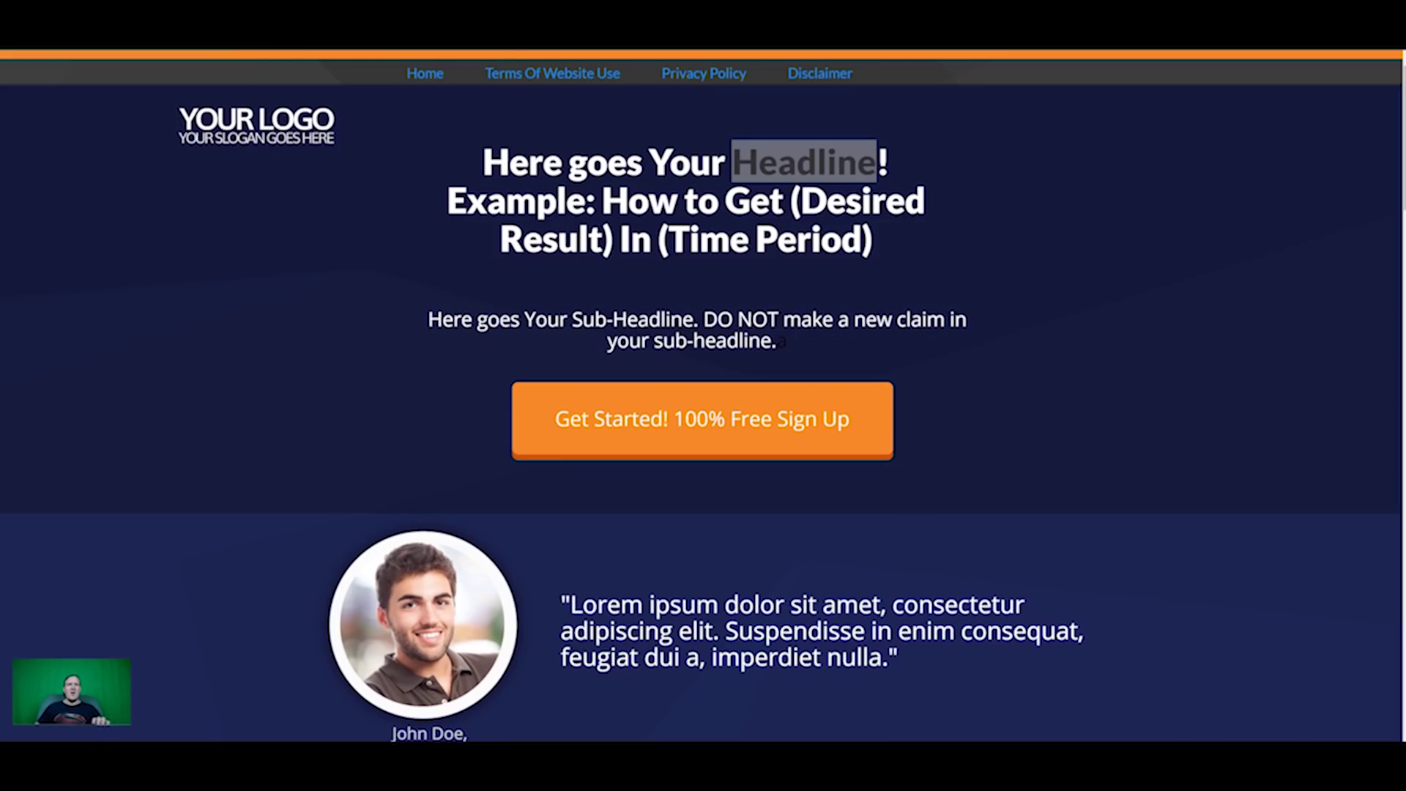
right_click(282, 49)
left_click(315, 159)
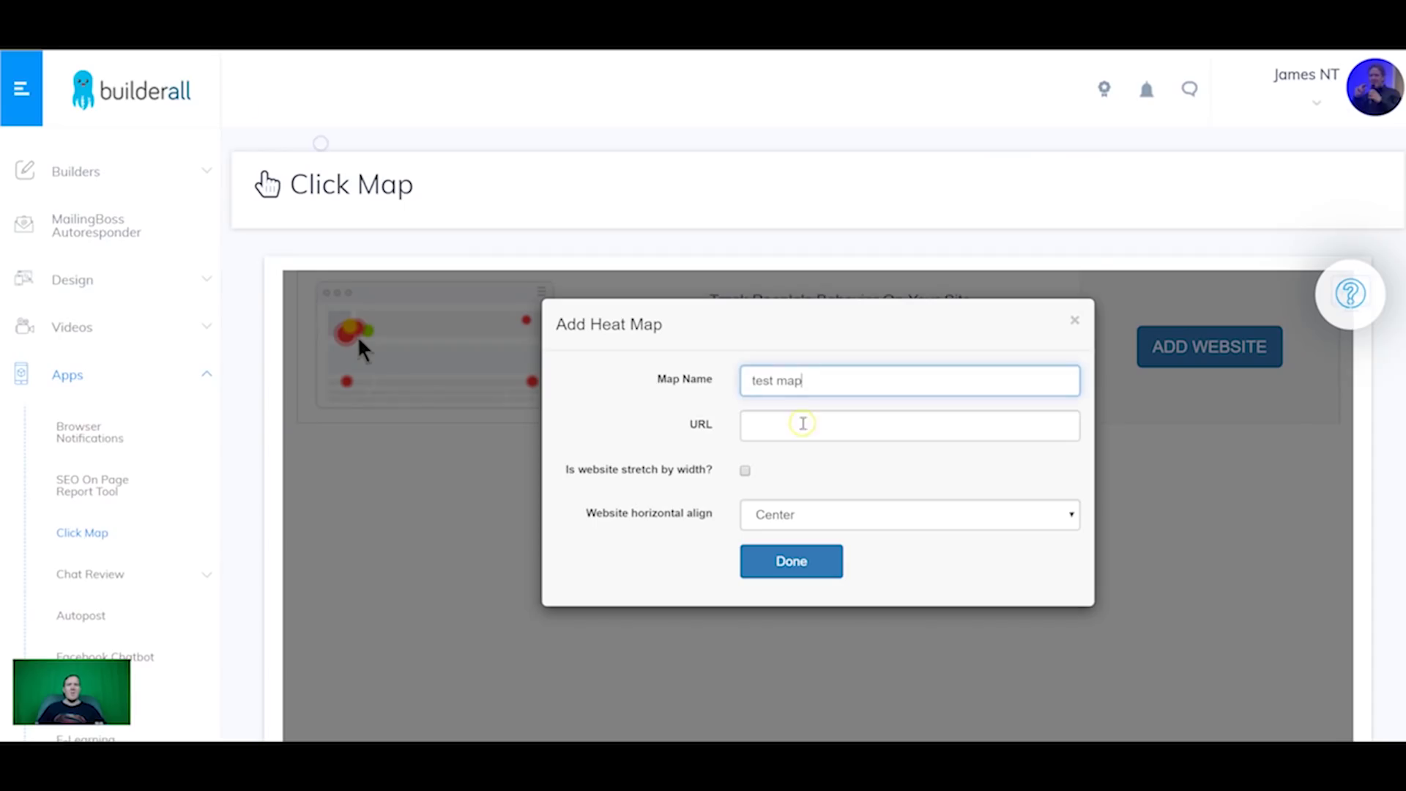
left_click(807, 427)
type("https://sales-19.builderall.net/member-tutorial")
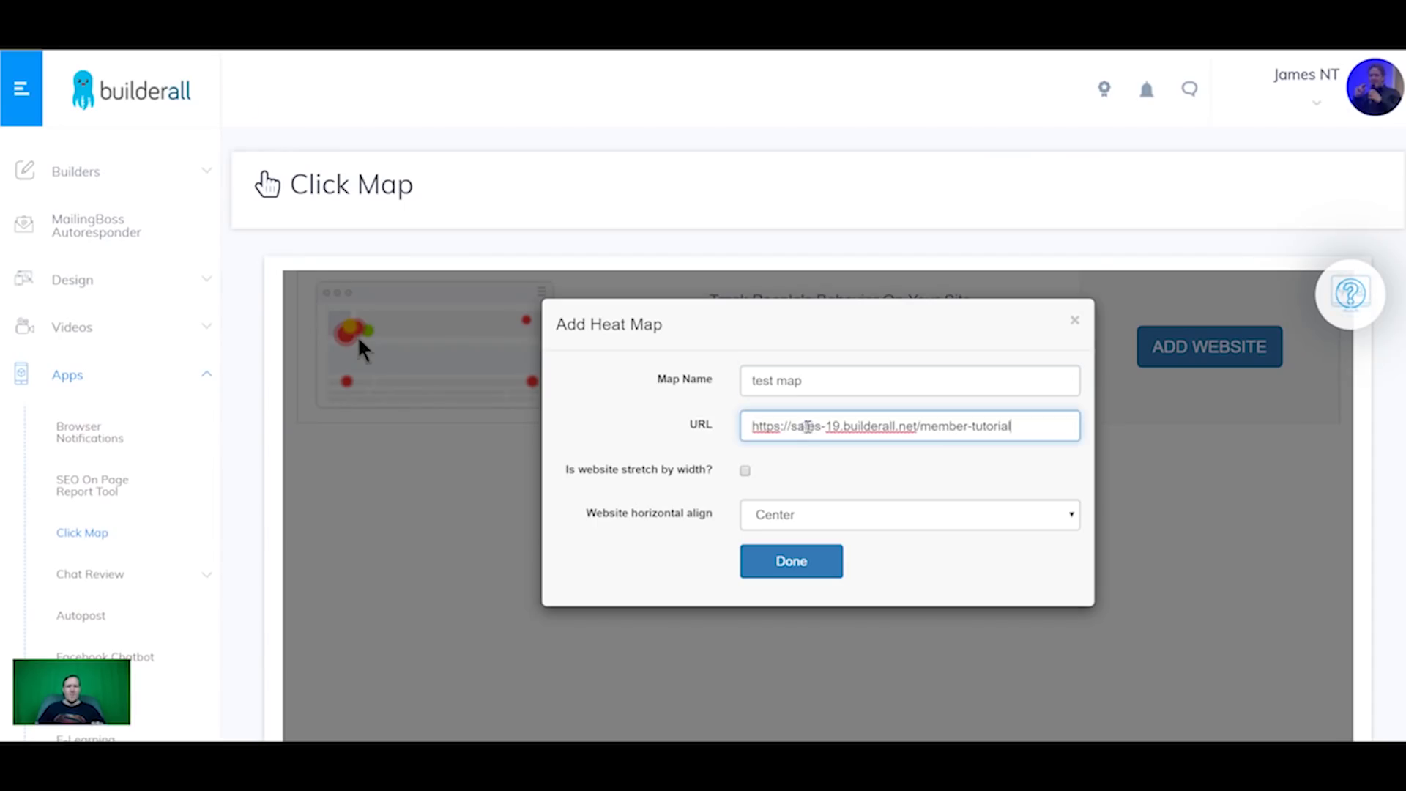
left_click(745, 470)
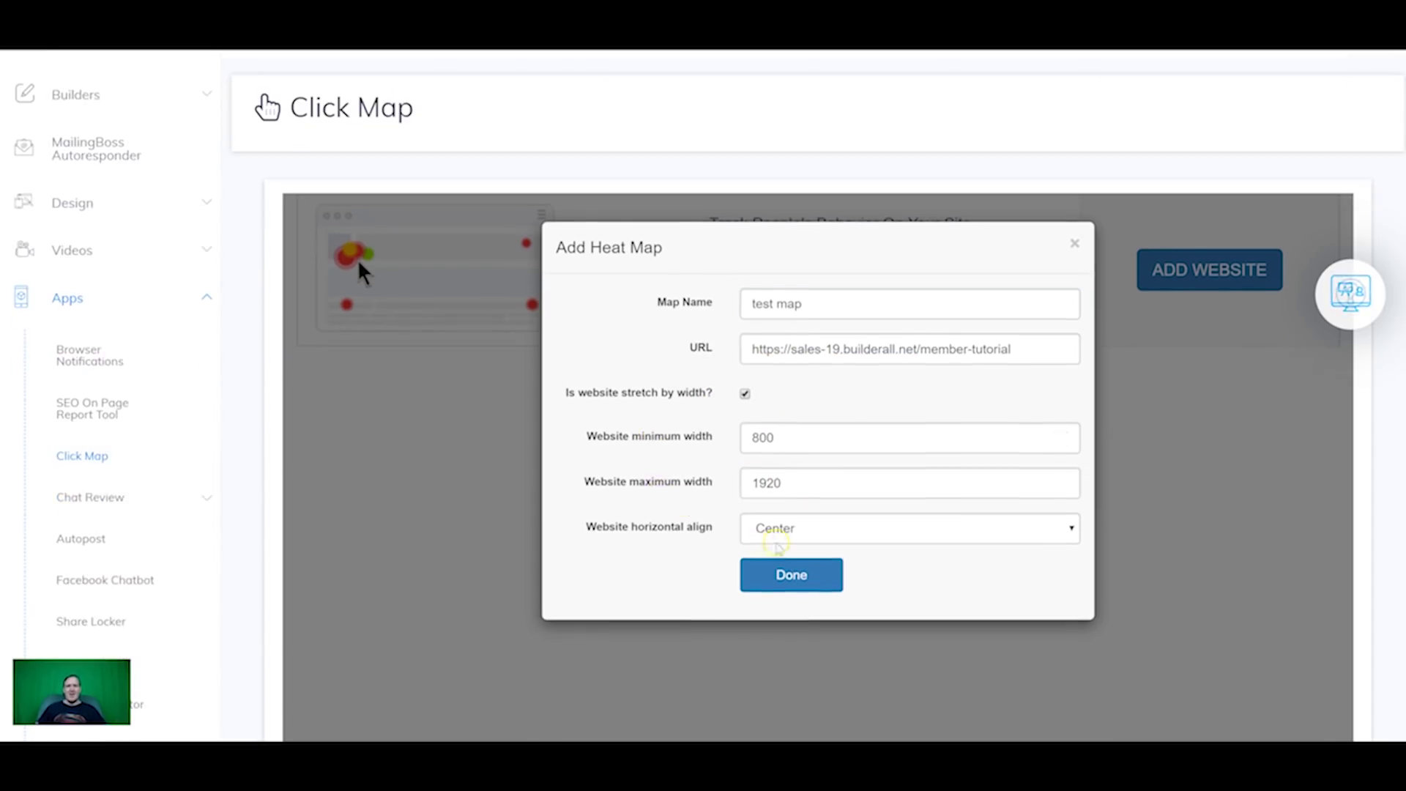
left_click(791, 651)
Step: Copy the test map tracking script
left_click(1182, 388)
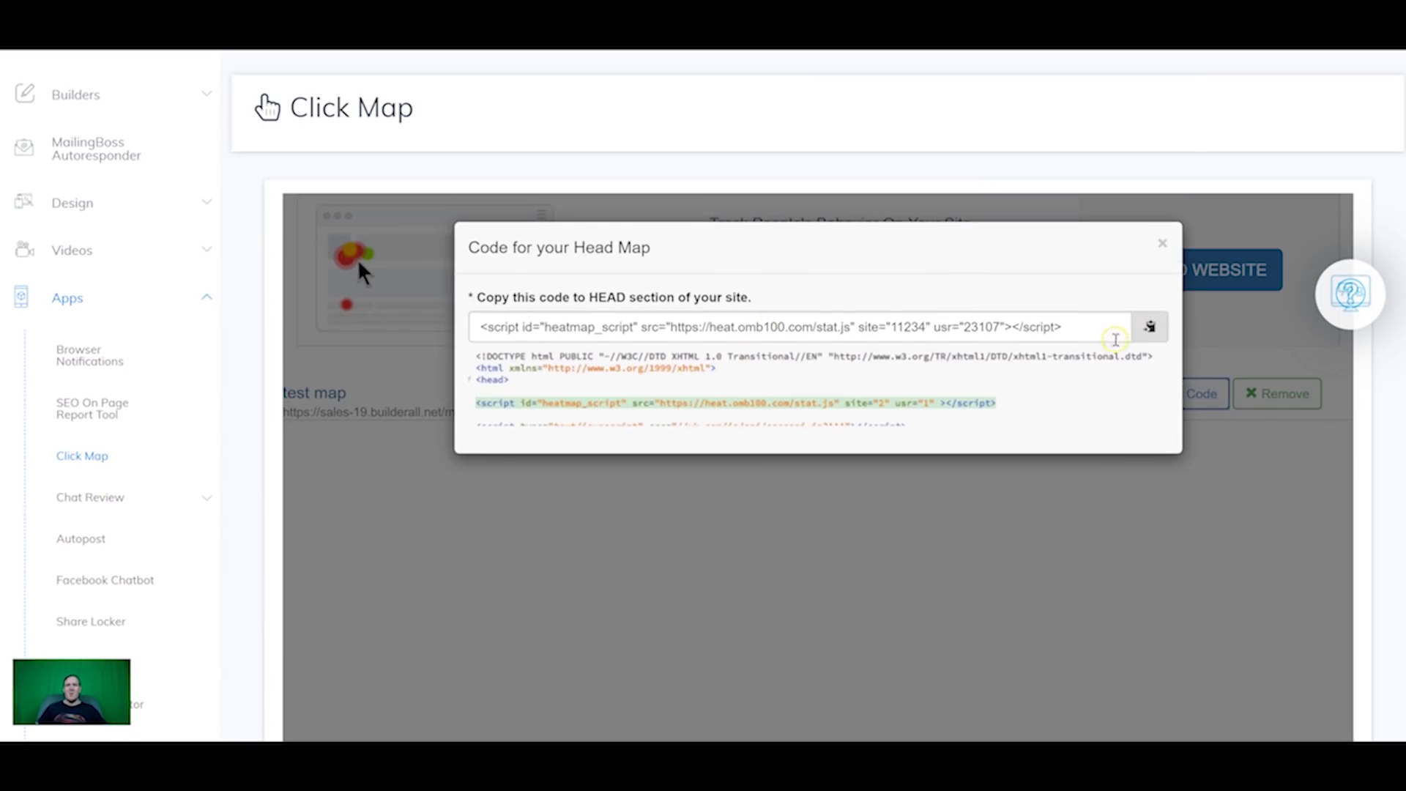
left_click(1149, 327)
right_click(1048, 330)
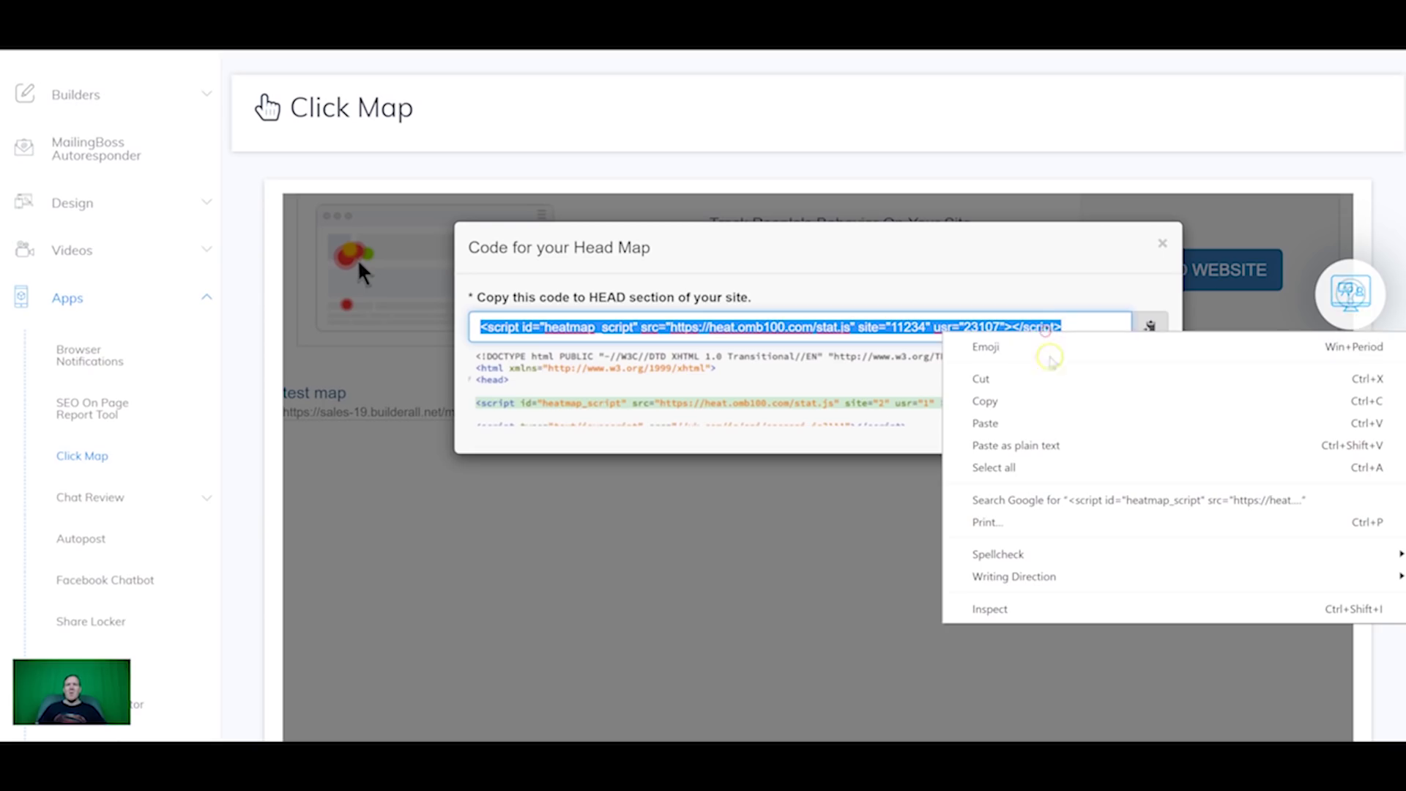
left_click(1031, 399)
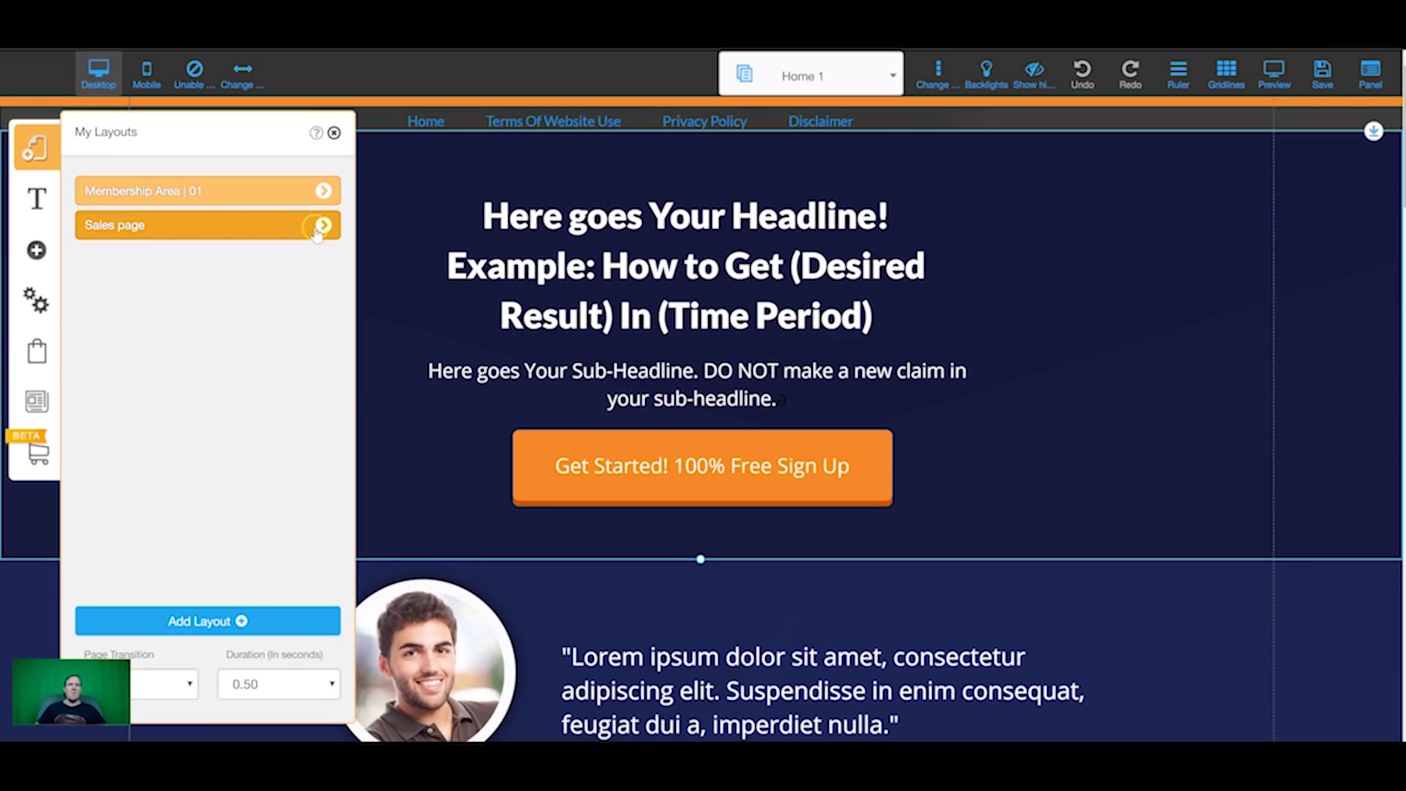
Step: Paste the click map script on a new line in Home 1's Page Head Scripts and save the site
left_click(323, 226)
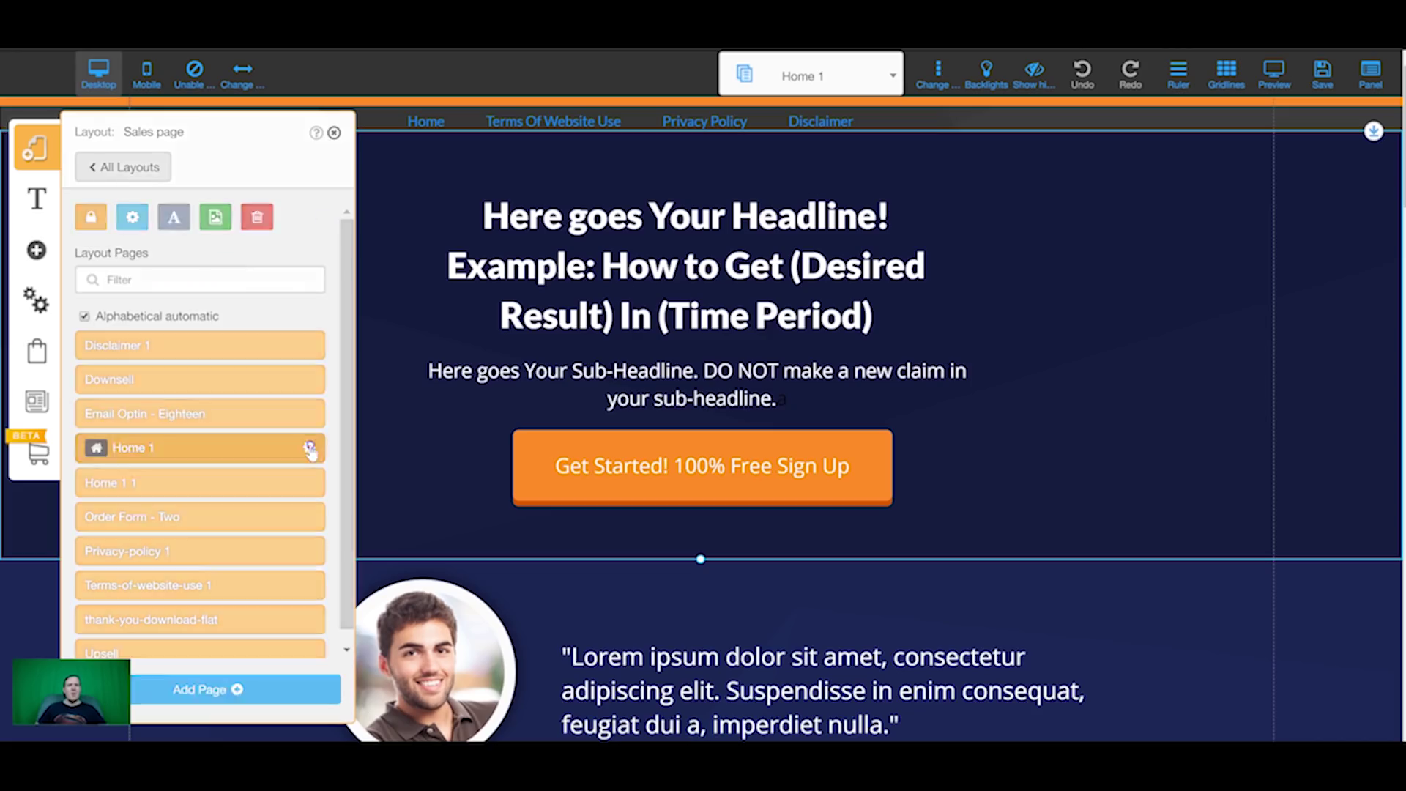
left_click(311, 448)
left_click(241, 524)
key("ctrl+v")
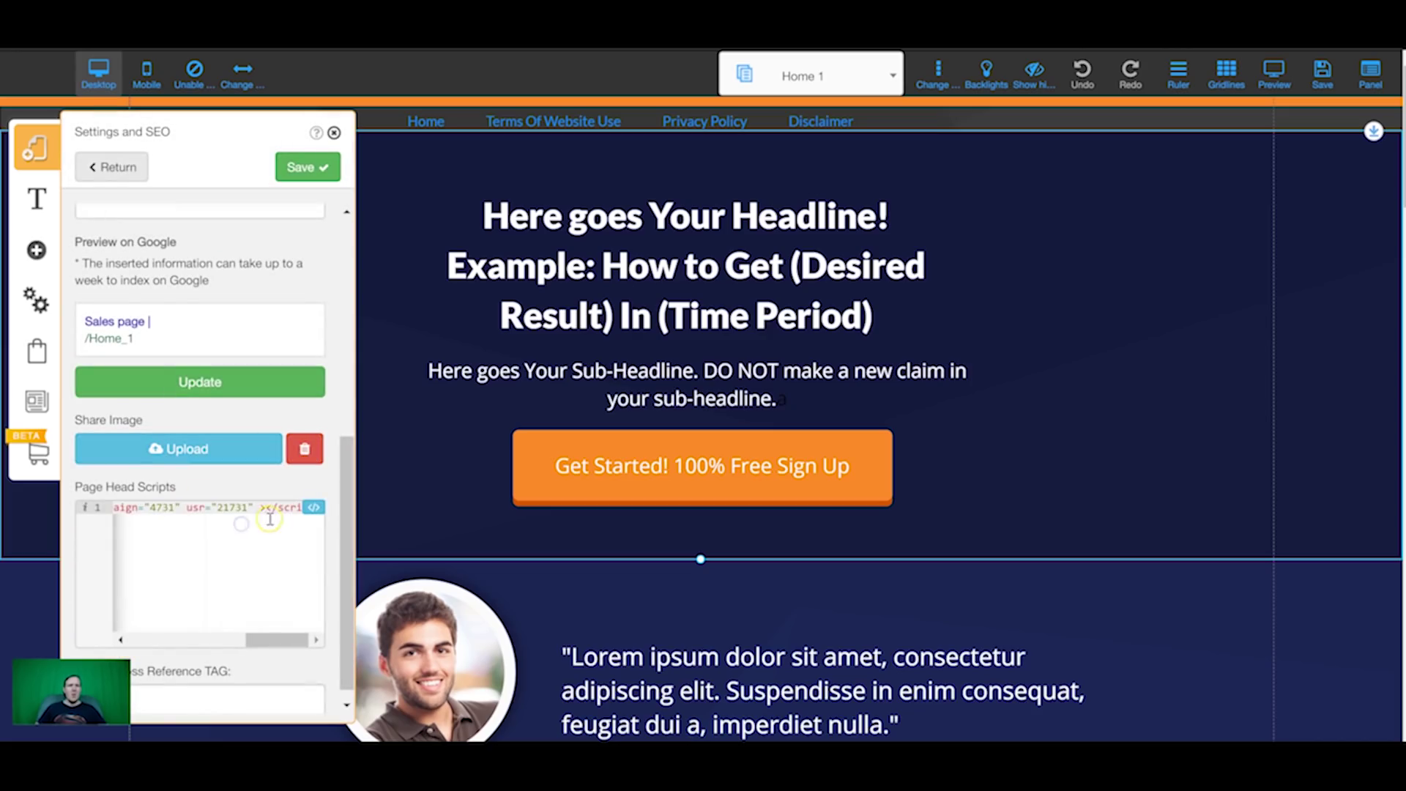
key("Return")
key("Return")
key("ctrl+v")
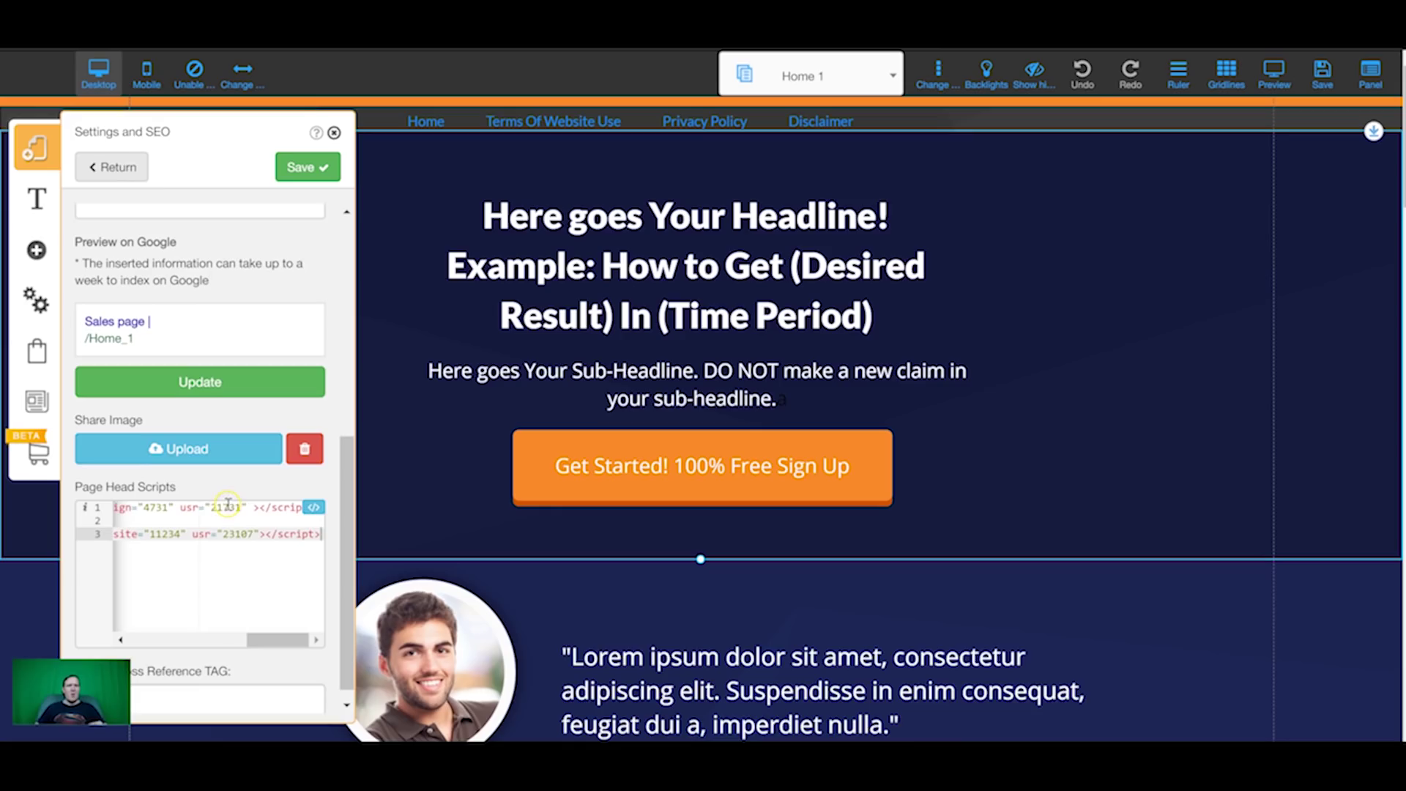
scroll(253, 439, "down", 1)
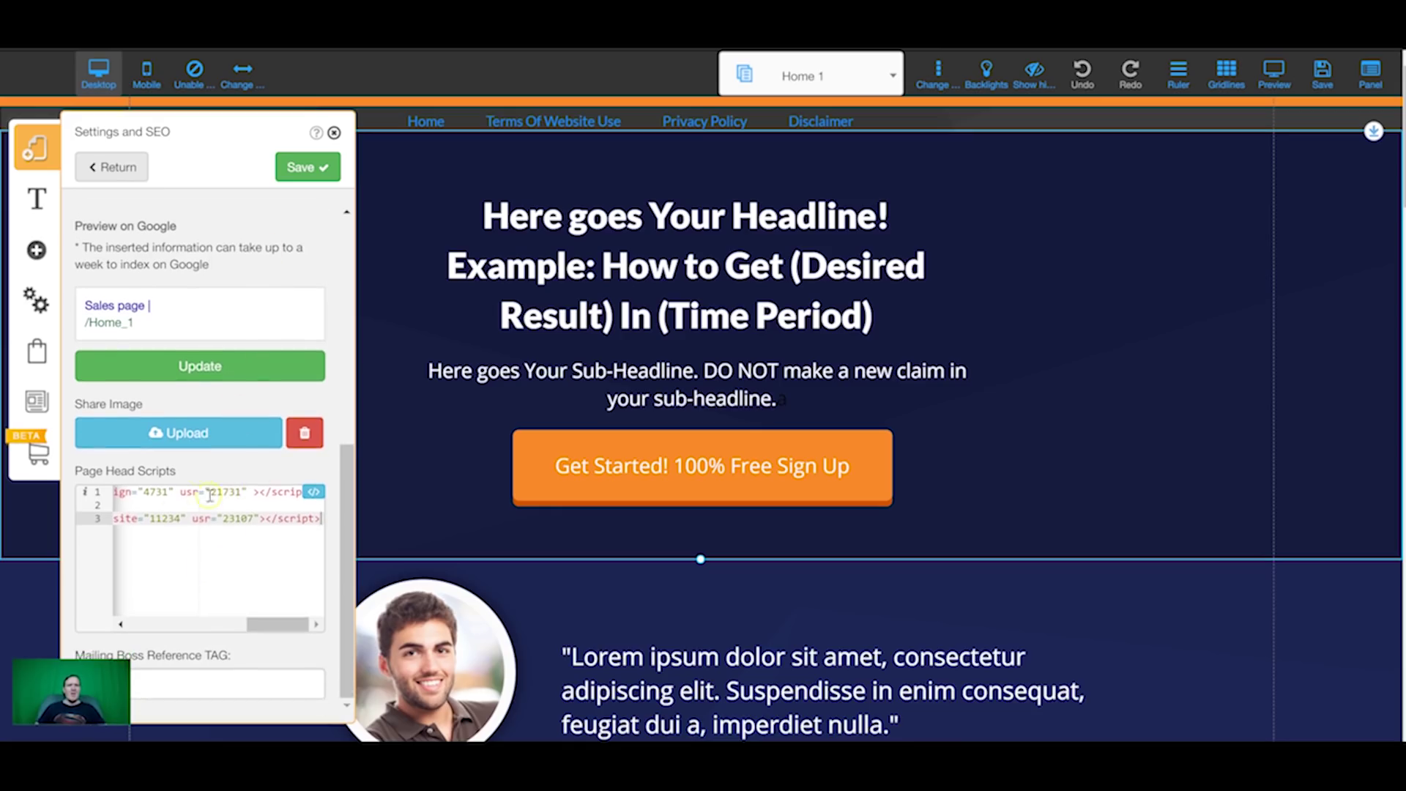
scroll(211, 496, "up", 2)
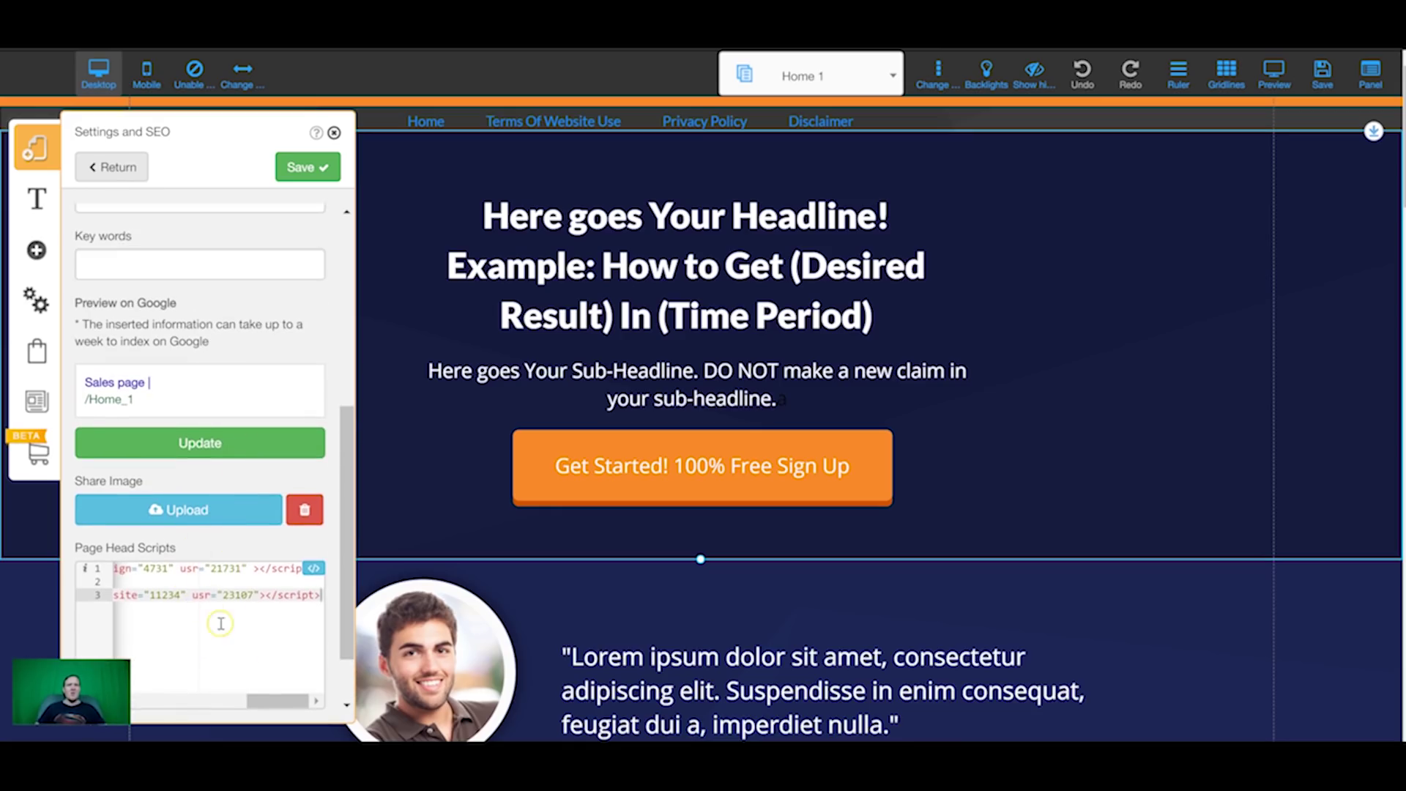
left_click(306, 167)
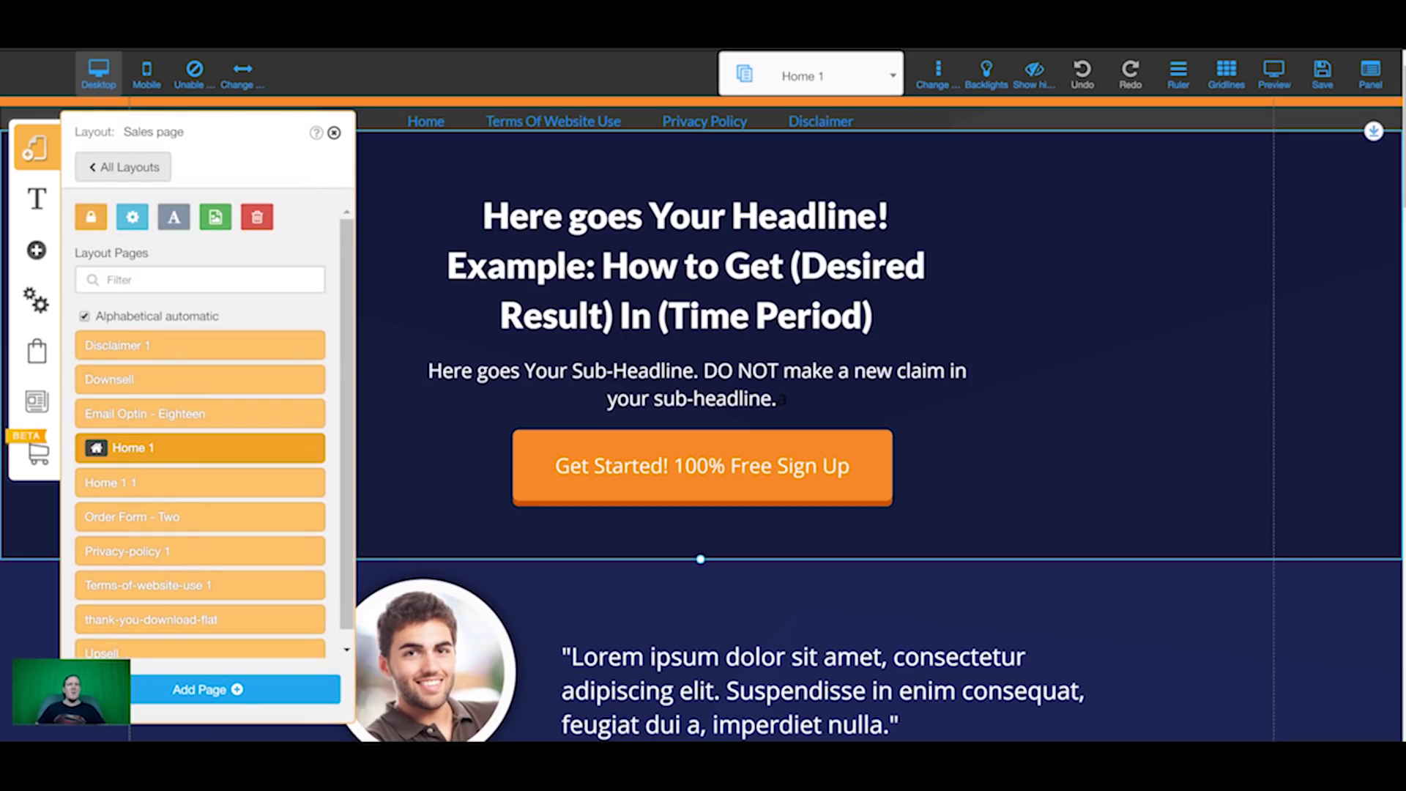
left_click(1322, 70)
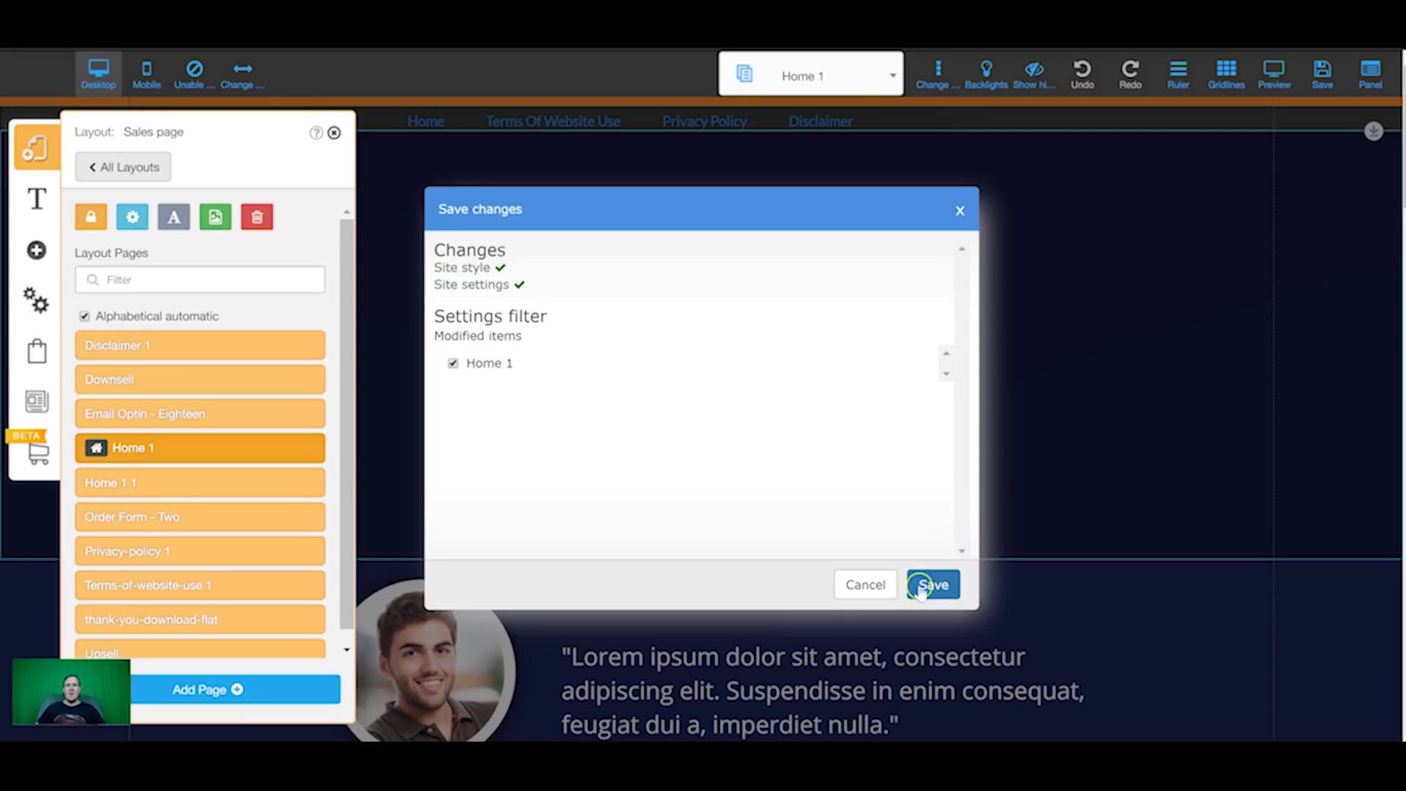
left_click(922, 586)
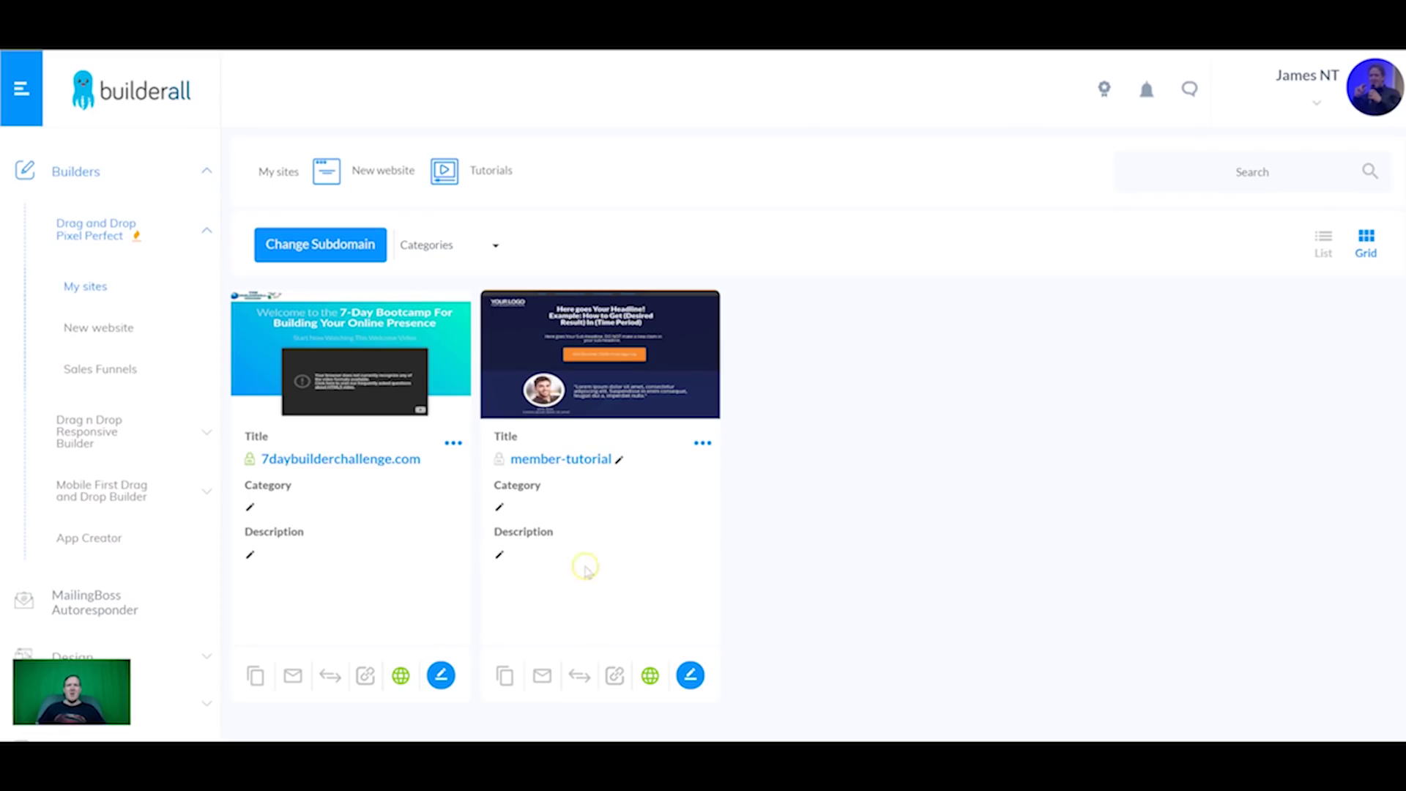
Step: Open the live member-tutorial site, allow notifications, and follow the Get Started link
left_click(579, 458)
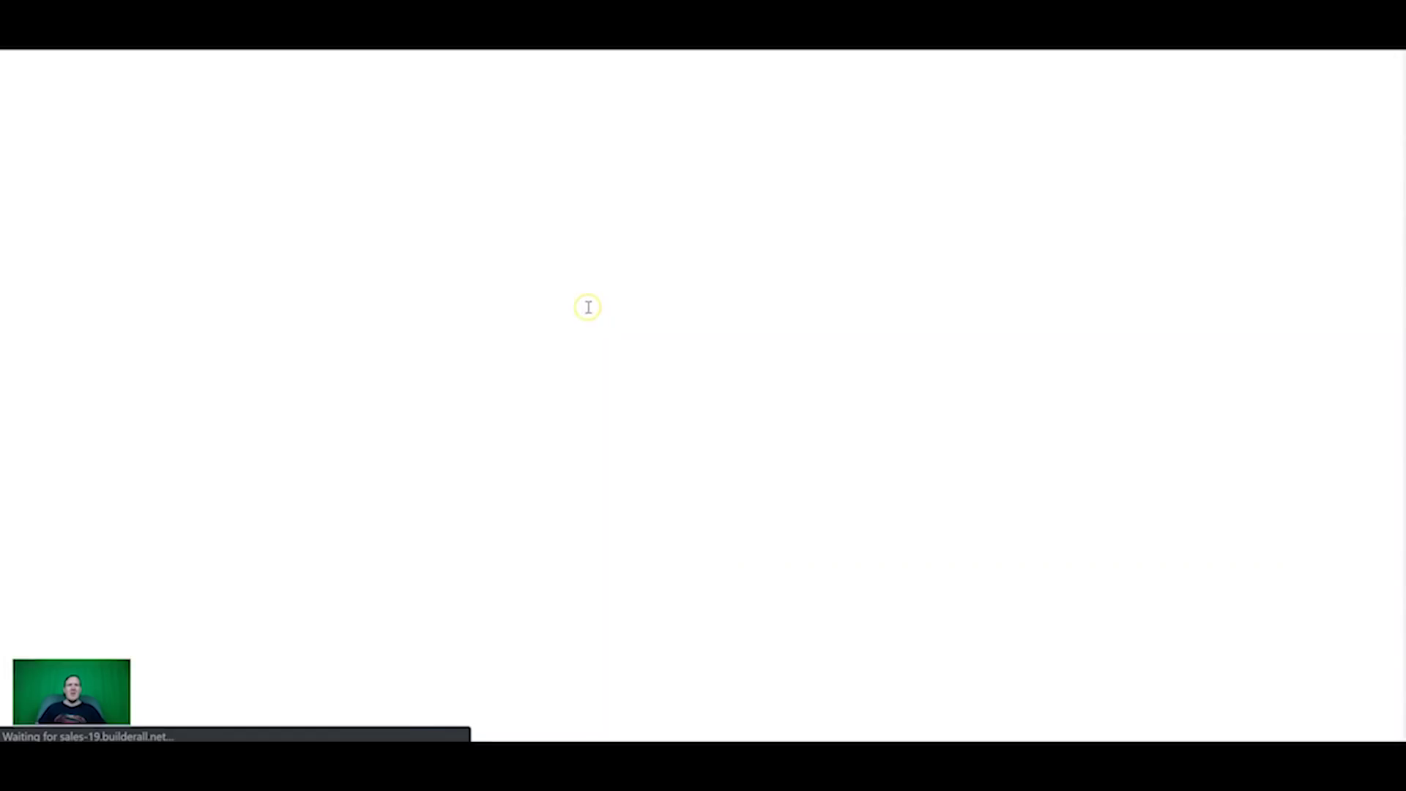
left_click(1233, 60)
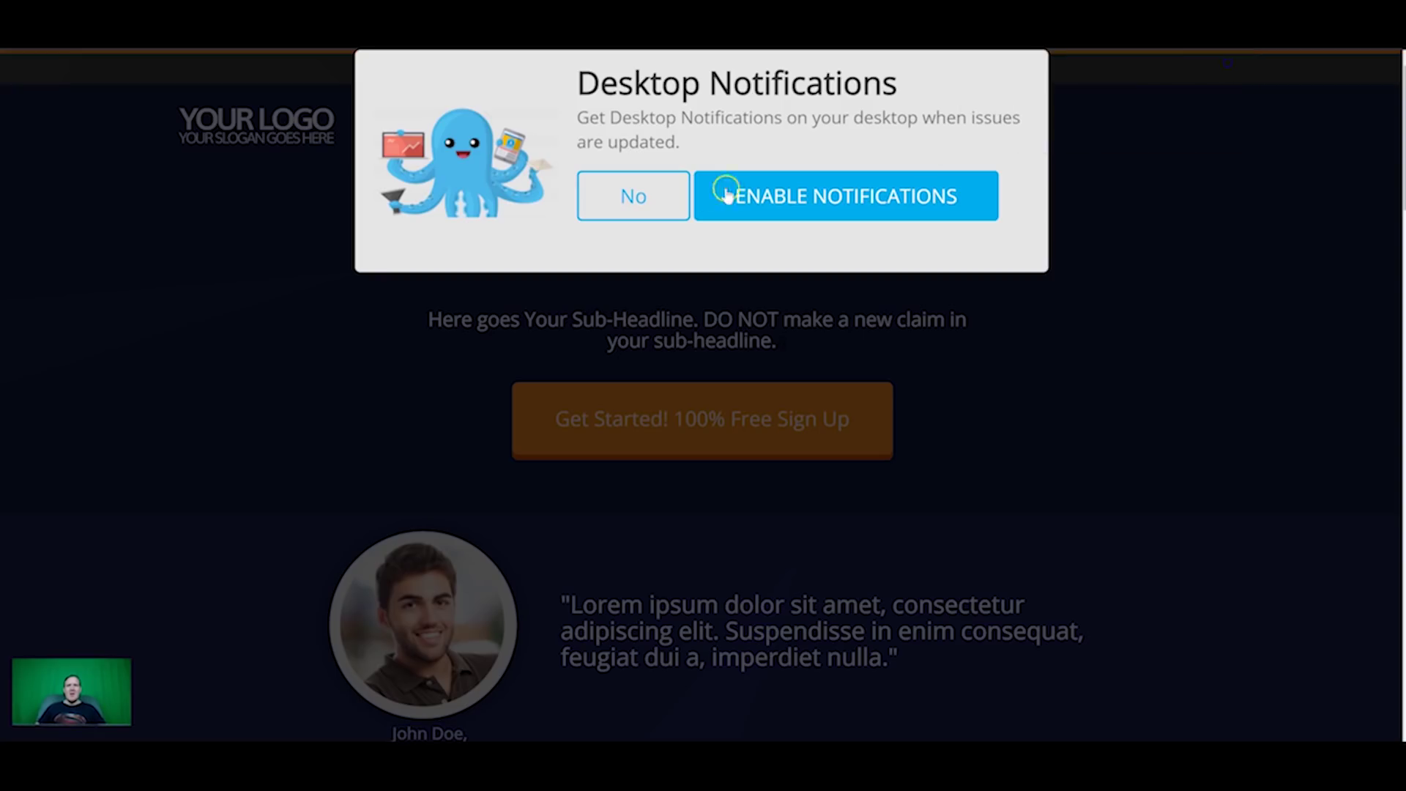
left_click(727, 194)
scroll(665, 220, "down", 3)
left_click(678, 191)
Step: Play the embedded video and decline the desktop notifications prompt
scroll(685, 271, "down", 1)
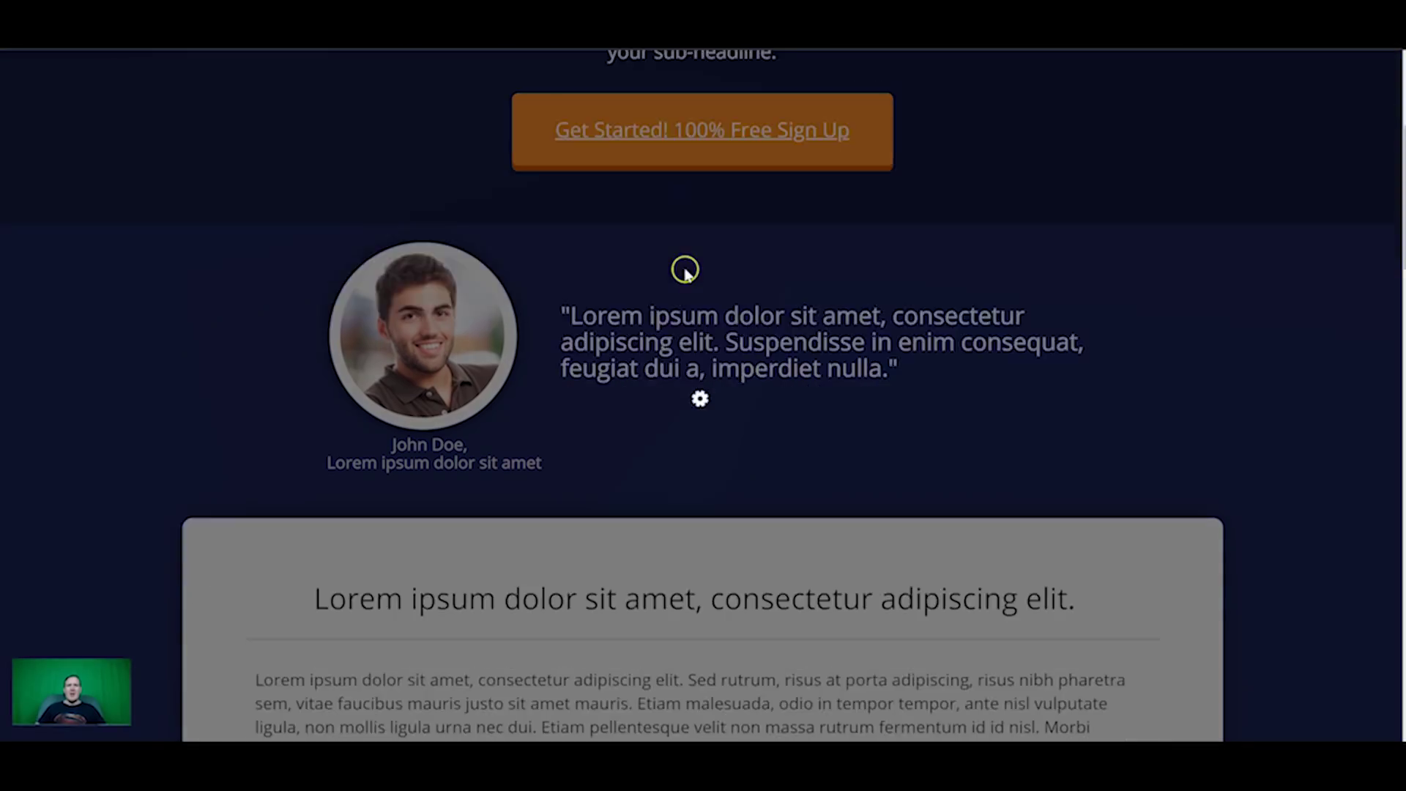
scroll(659, 260, "up", 5)
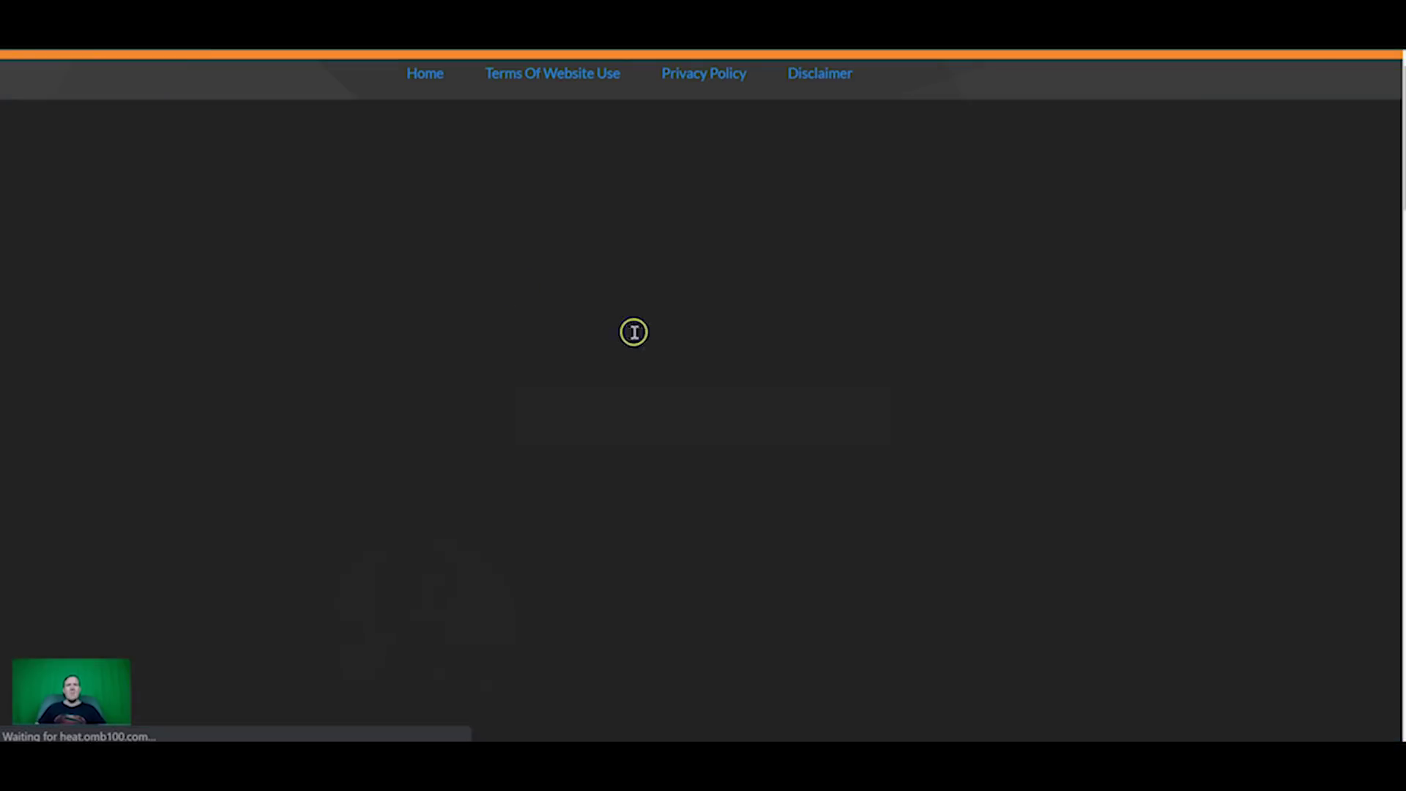
scroll(1098, 282, "down", 10)
left_click(703, 358)
scroll(571, 418, "down", 7)
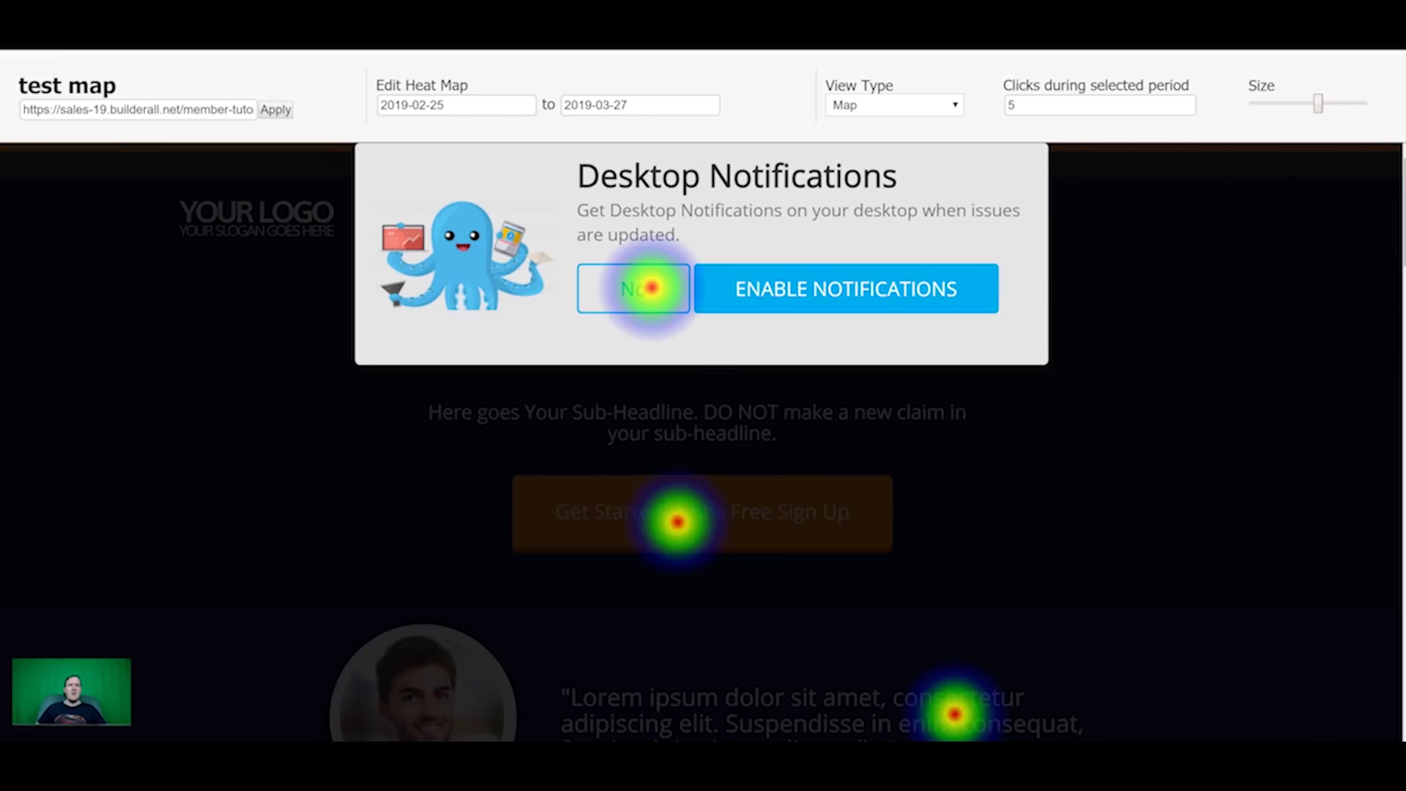
scroll(719, 461, "down", 8)
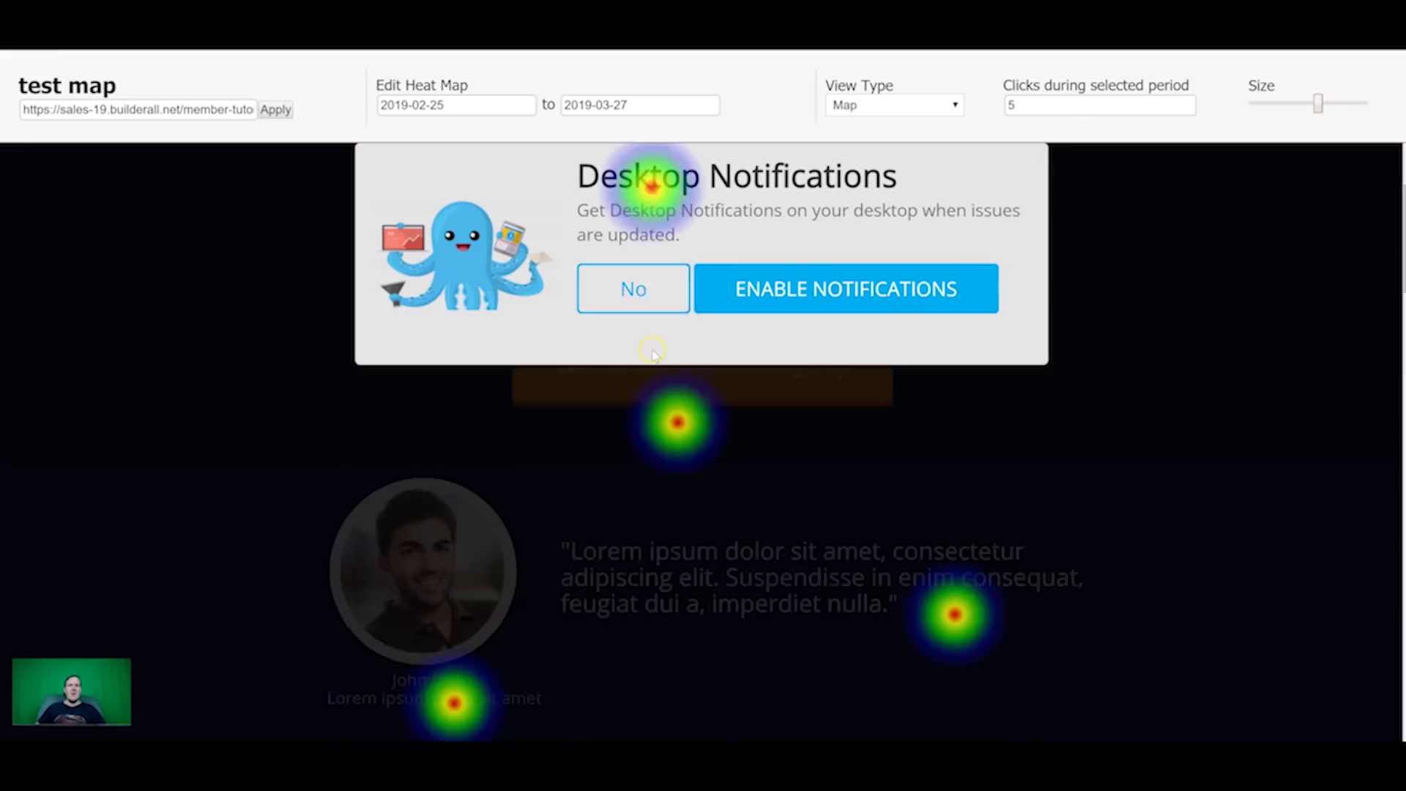
scroll(796, 501, "down", 6)
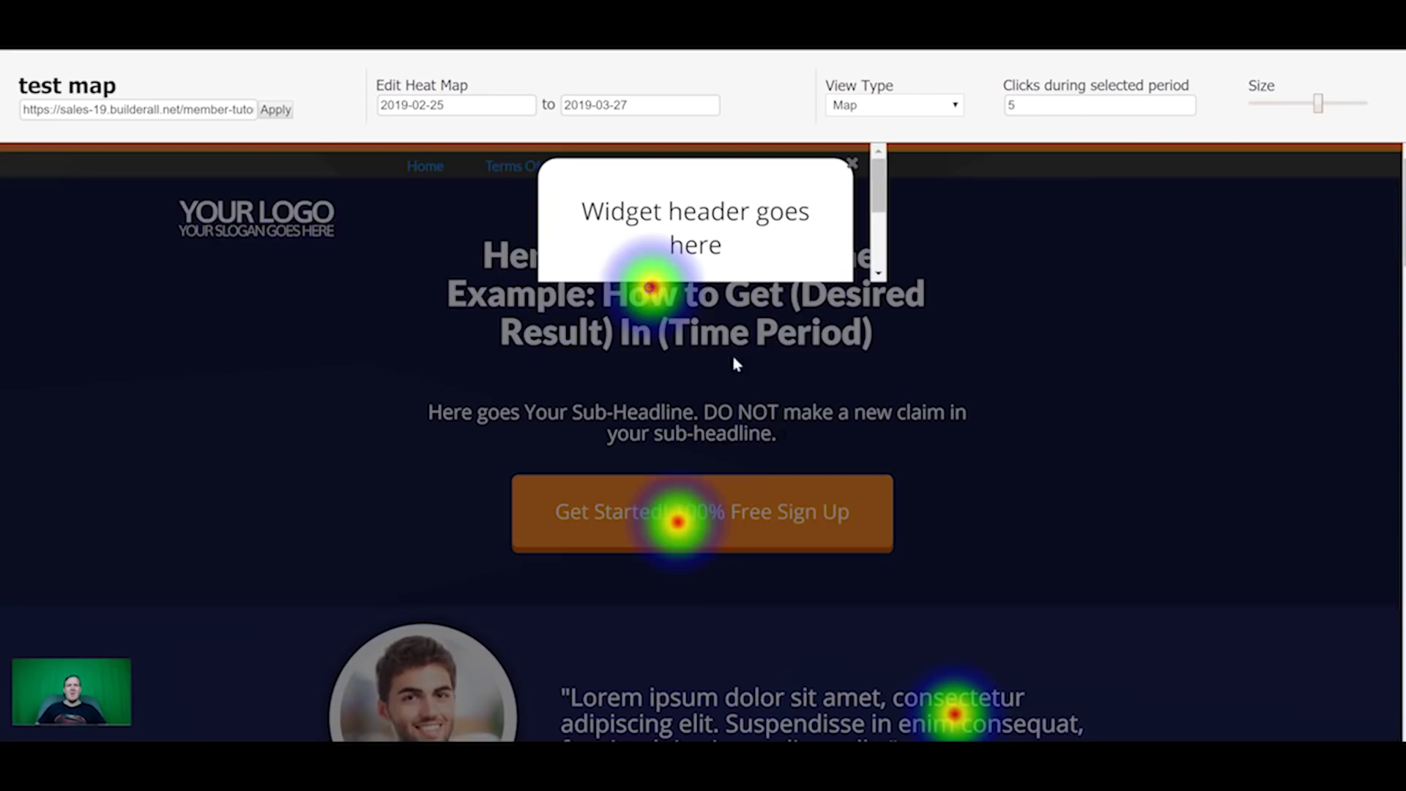
left_click(657, 297)
scroll(687, 500, "down", 10)
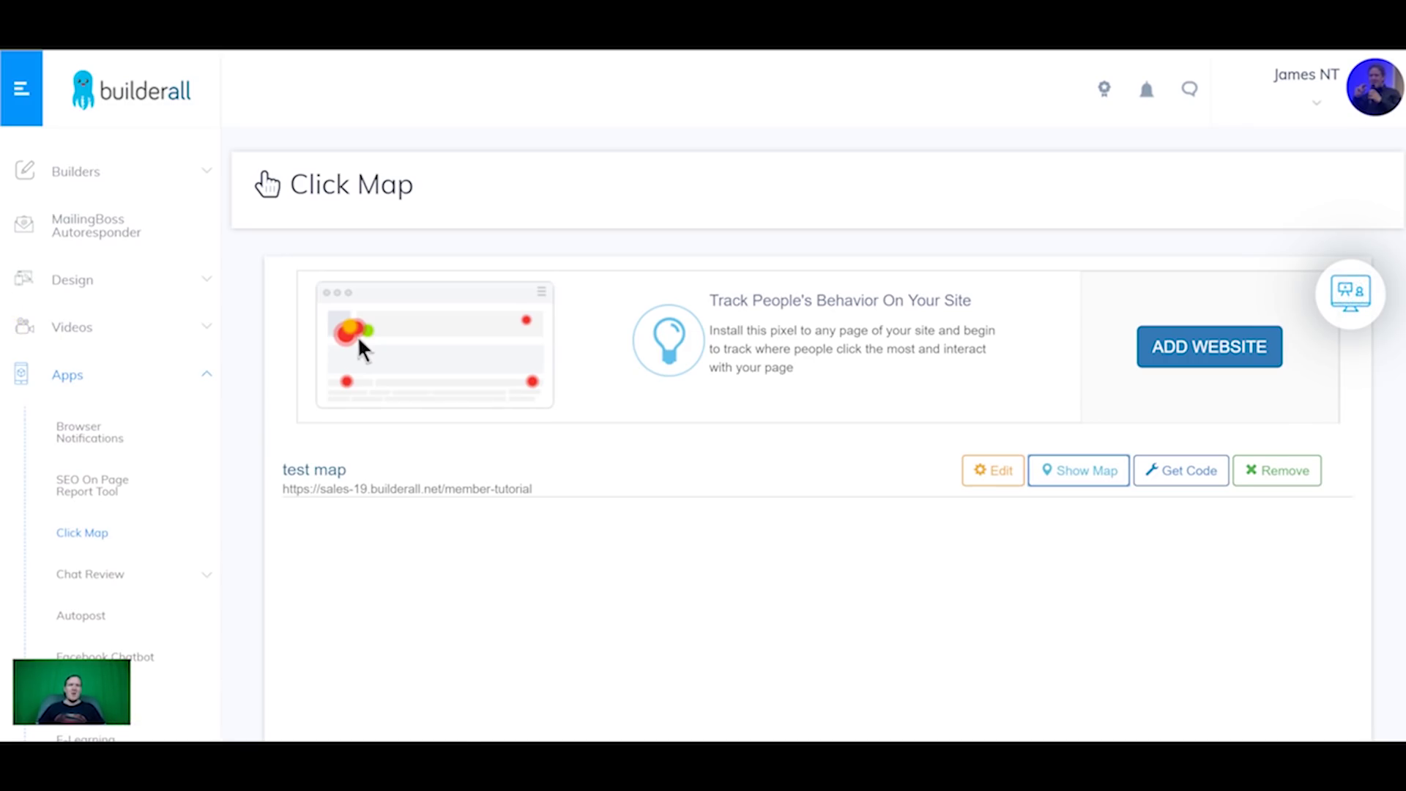
Step: Open Chat Review > My site reviews and begin a new review's name
scroll(124, 491, "down", 1)
left_click(109, 506)
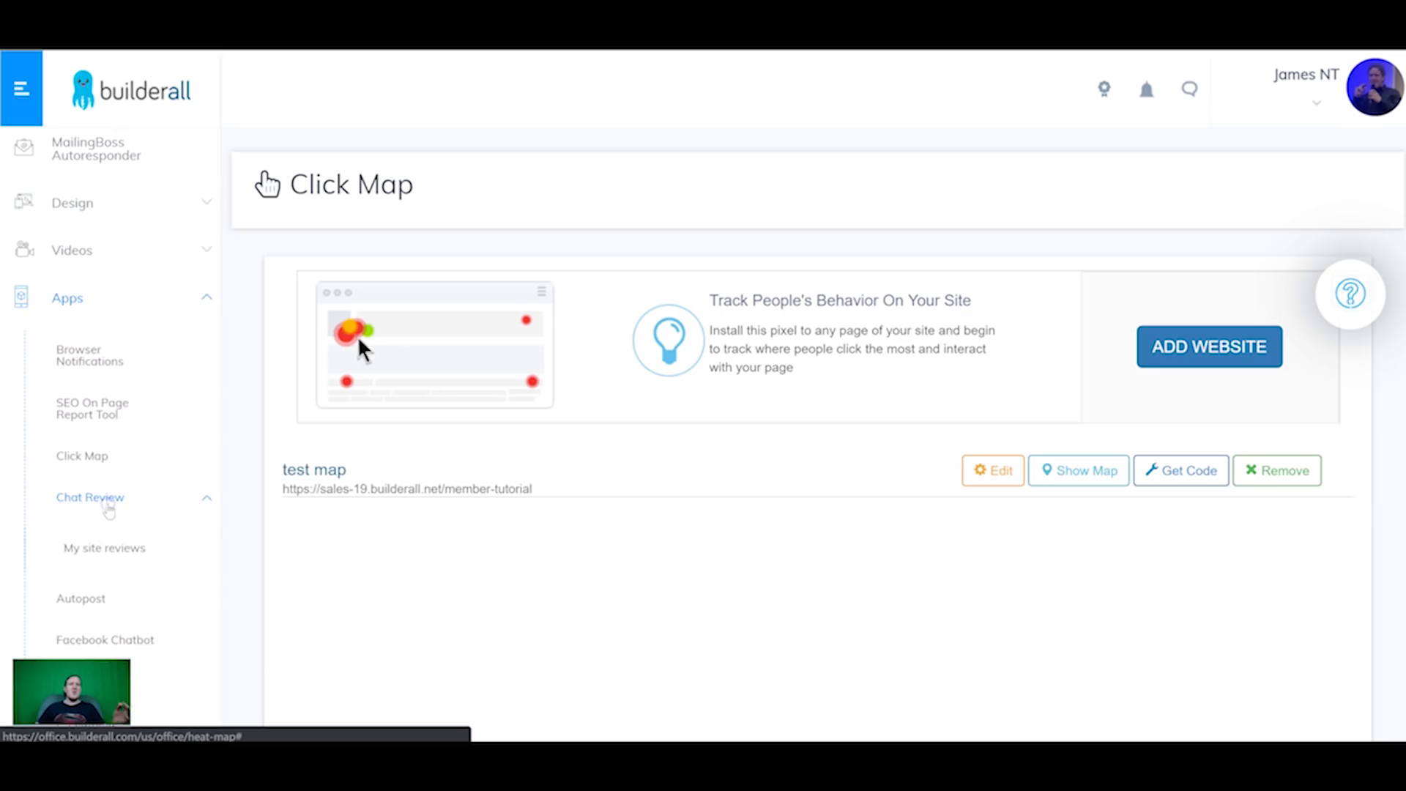
scroll(110, 511, "down", 1)
left_click(89, 461)
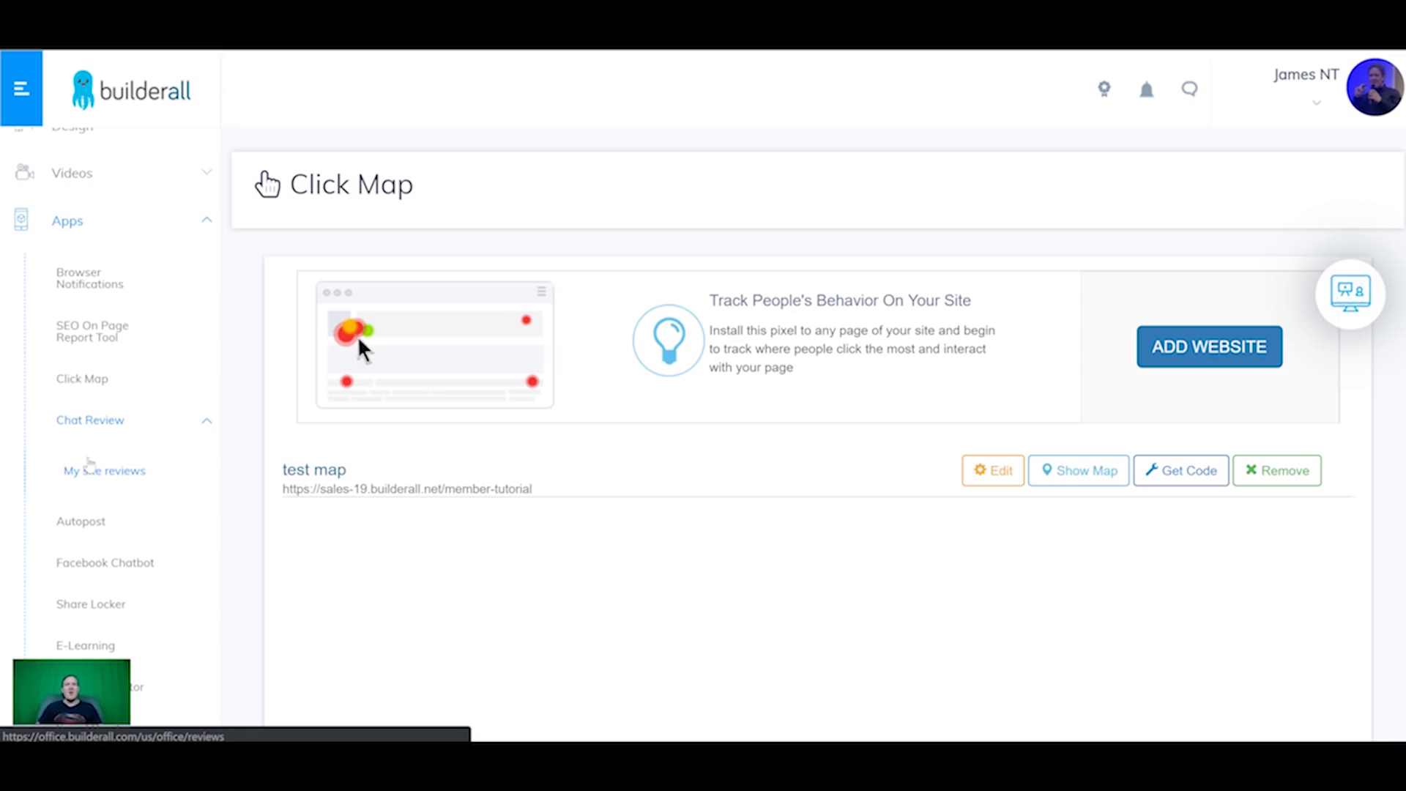
left_click(111, 471)
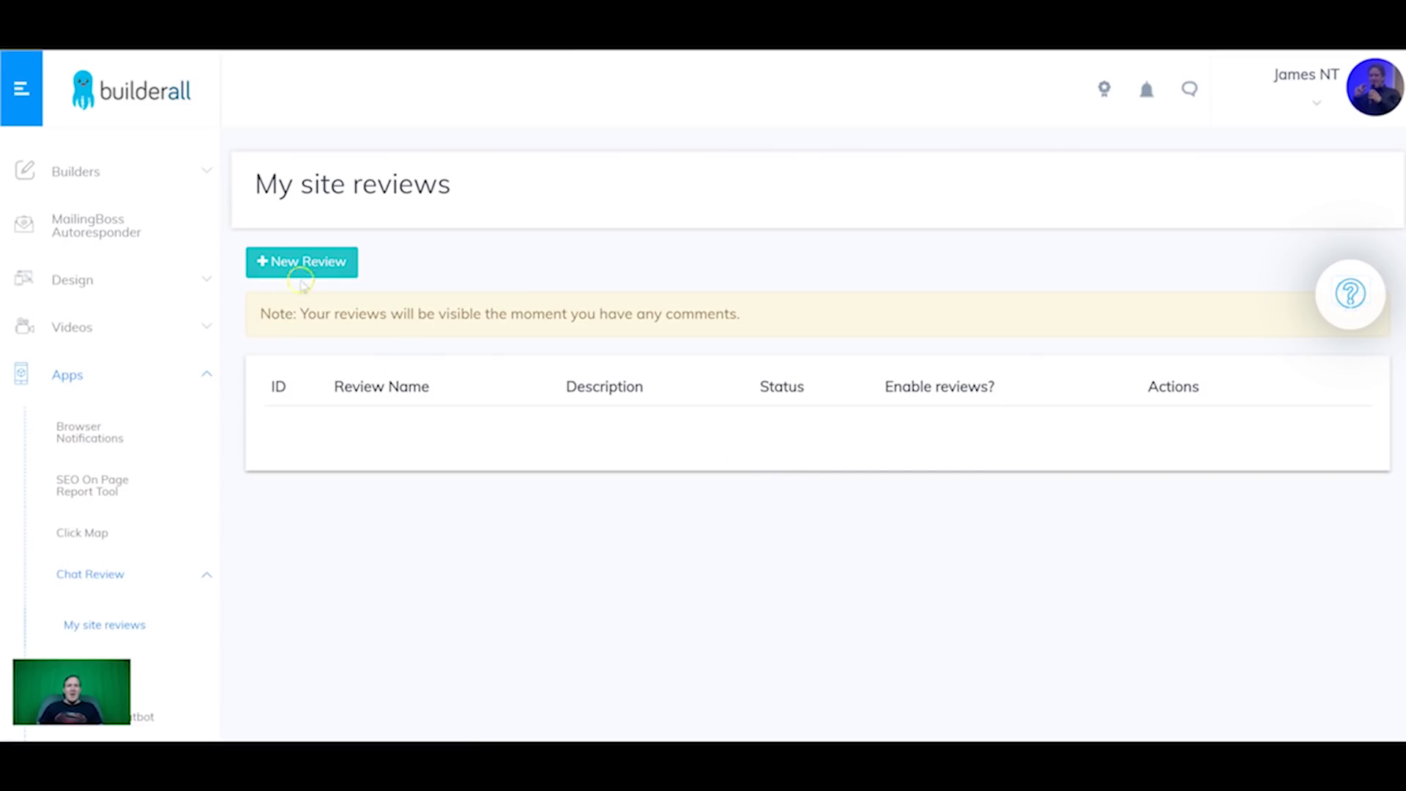
left_click(308, 263)
left_click(553, 282)
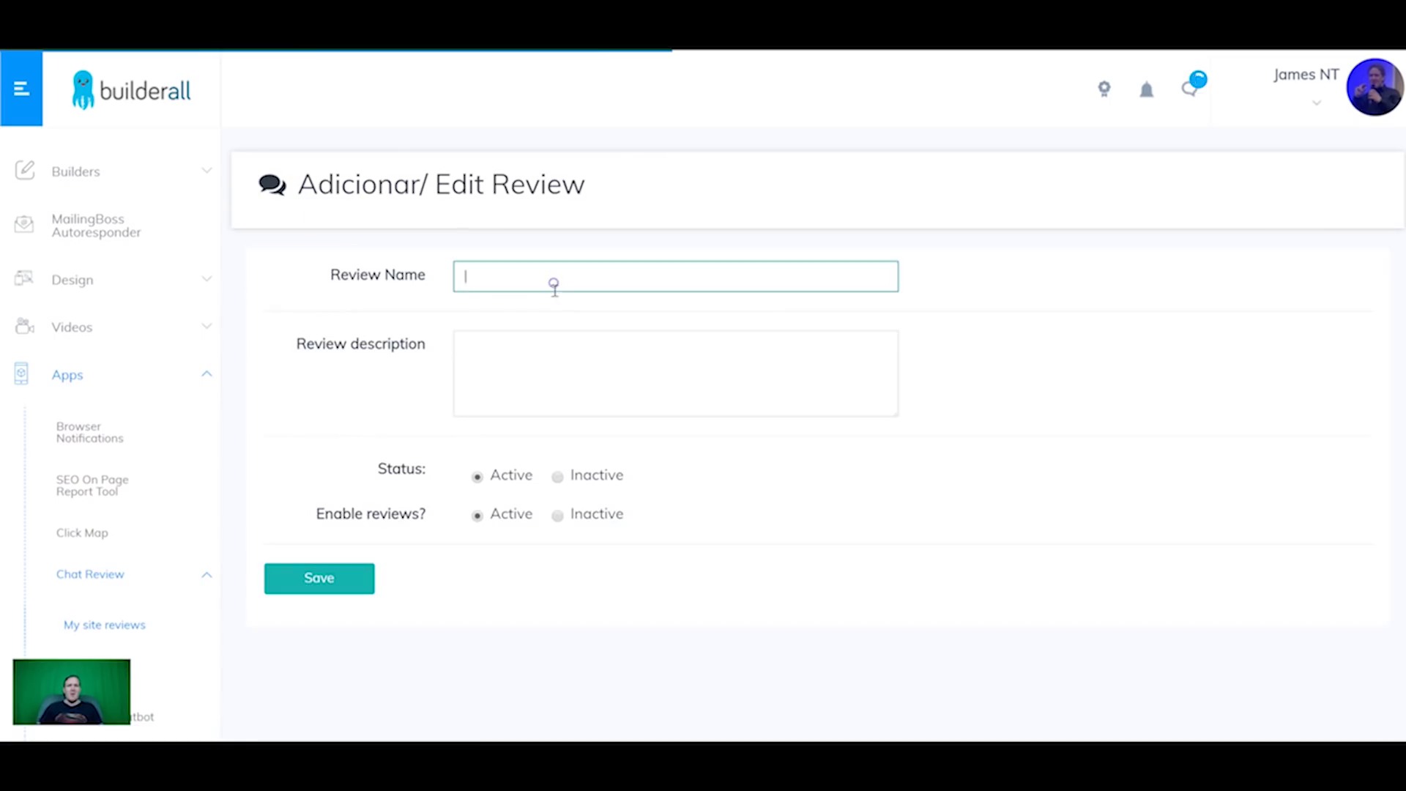
Step: Give 'Test review' a description of over 80 characters by pasting the phrase repeatedly, then save it
left_click(543, 347)
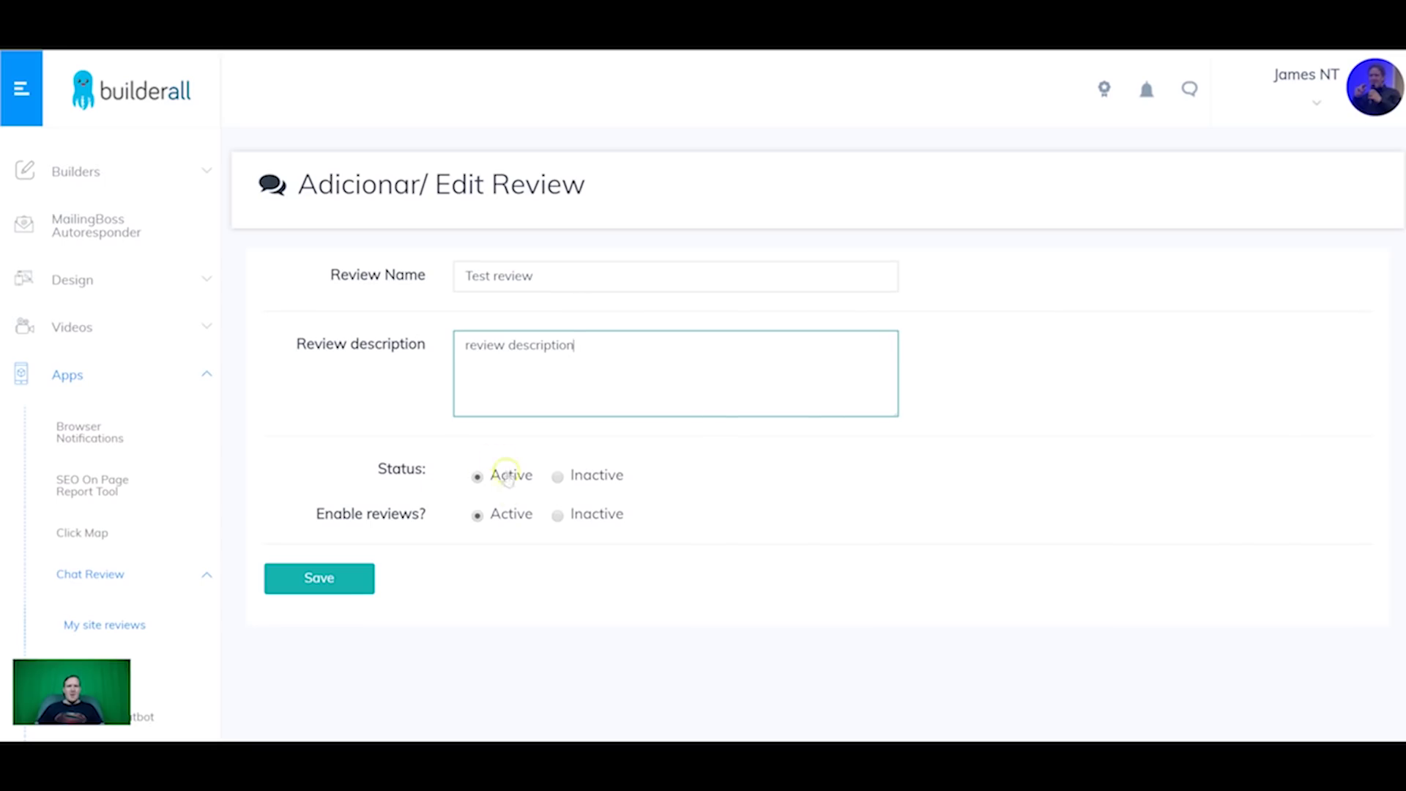
left_click(359, 575)
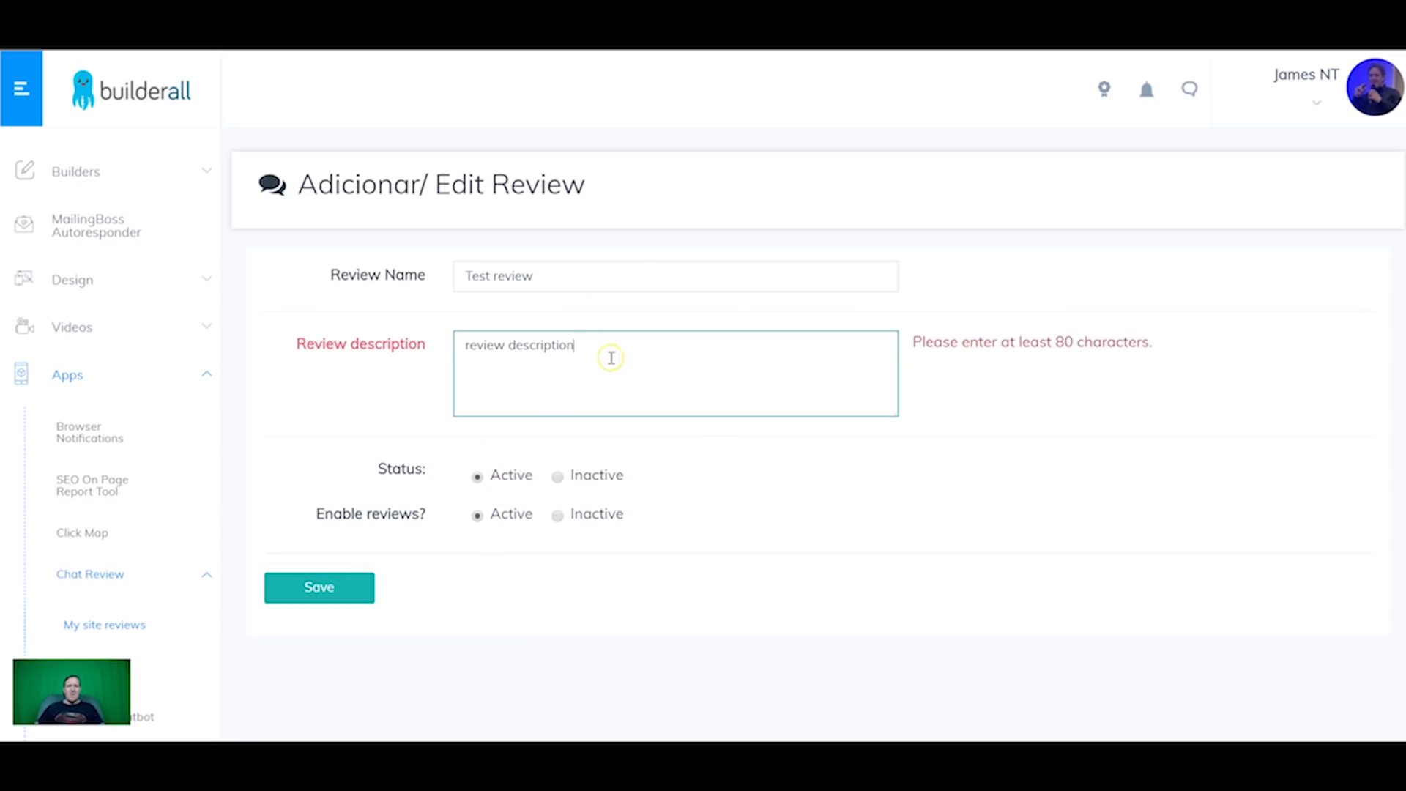
left_click_drag(596, 349, 251, 305)
key("BackSpace")
key("ctrl+v")
key("ctrl+v")
key("ctrl+v")
key("ctrl+v")
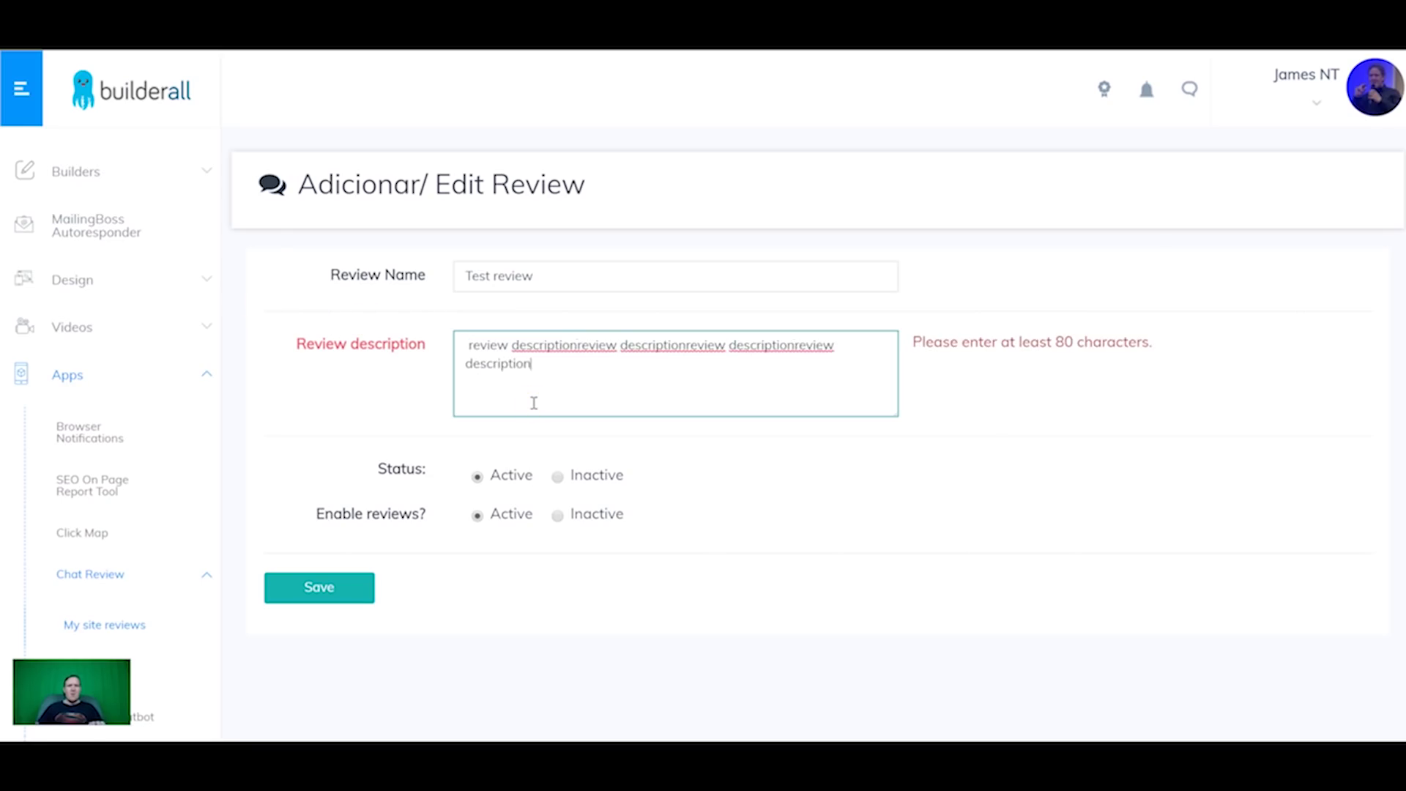
key("ctrl+v")
key("ctrl+v")
left_click(284, 591)
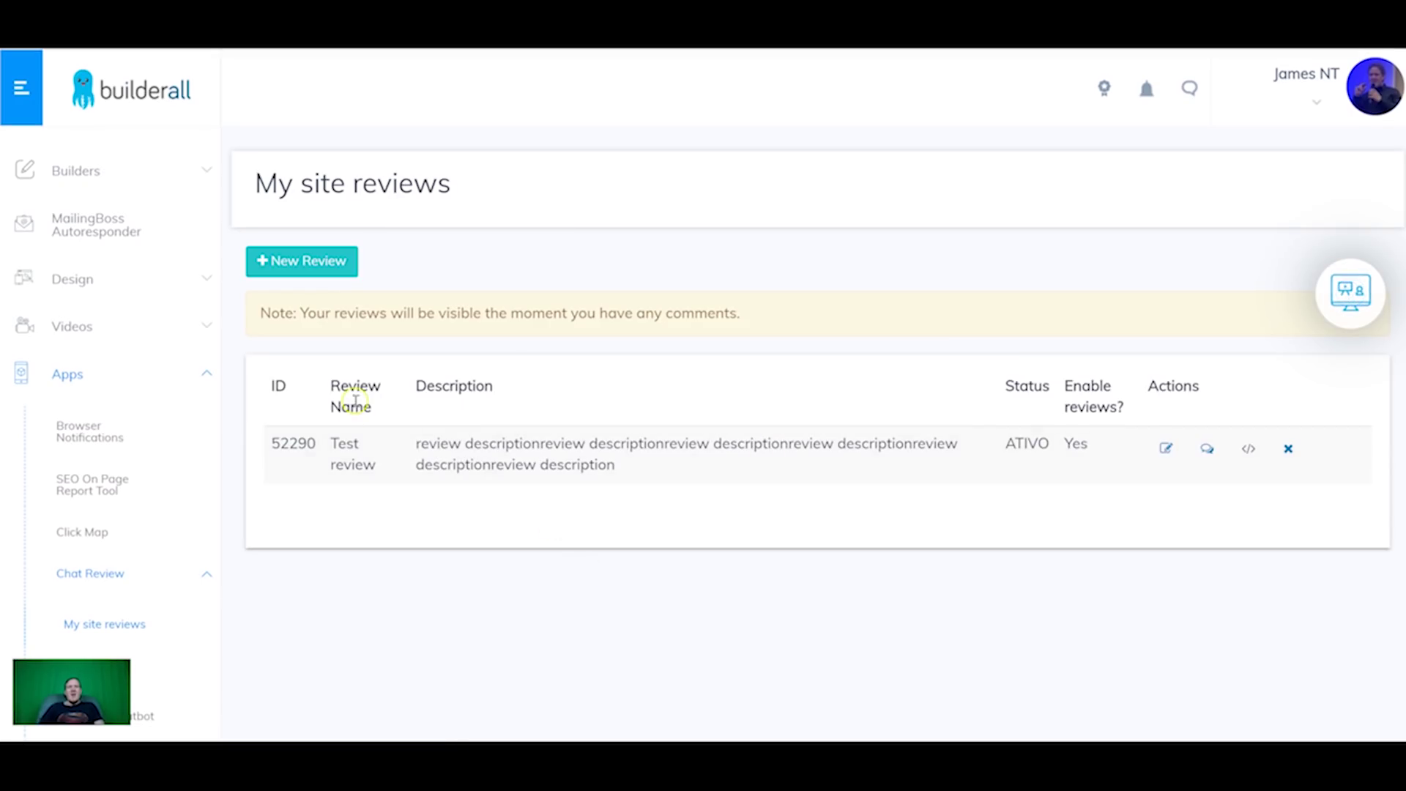
Step: Copy the new review's ID 52290
double_click(300, 439)
right_click(286, 448)
left_click(306, 457)
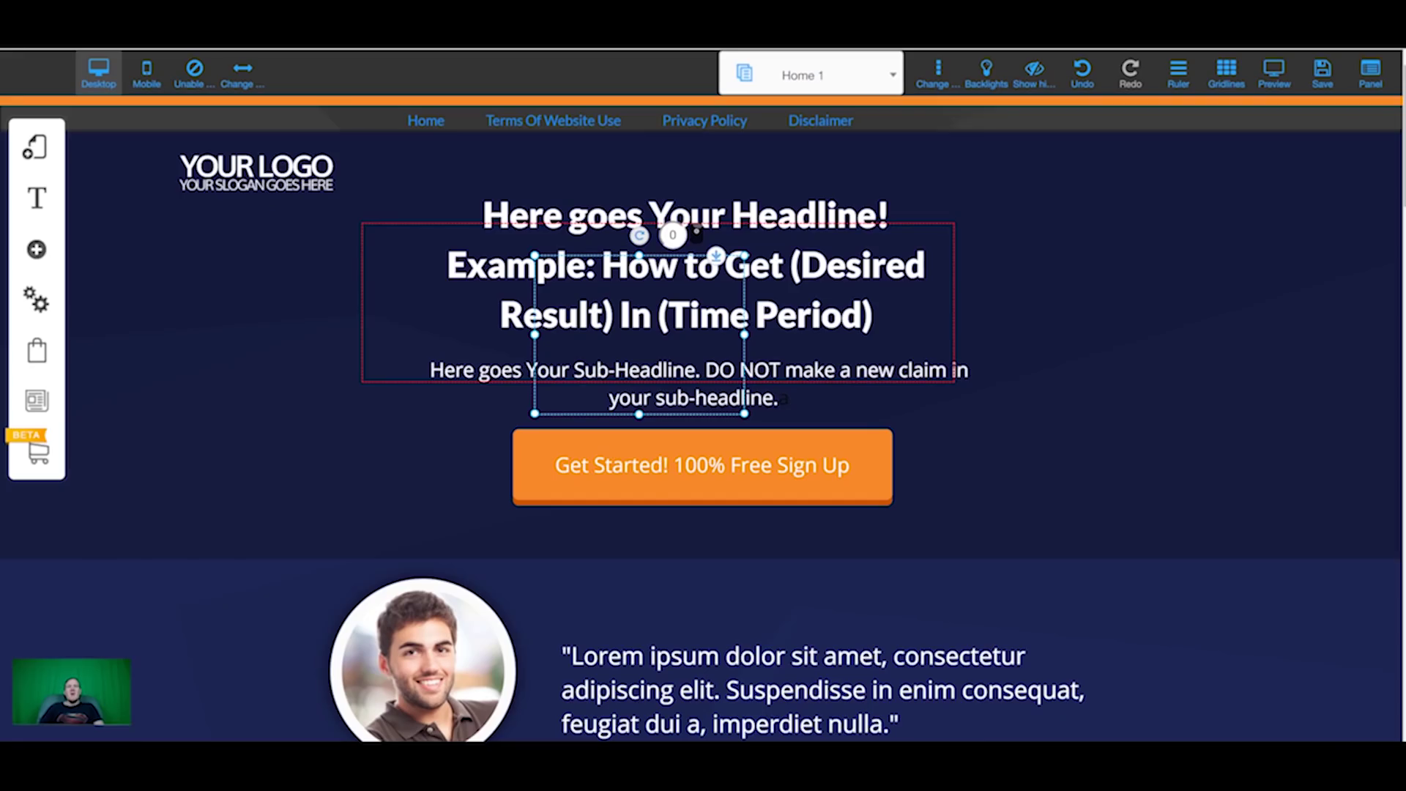
Step: Add a Review app element to the page below the Get Started button
left_click(38, 249)
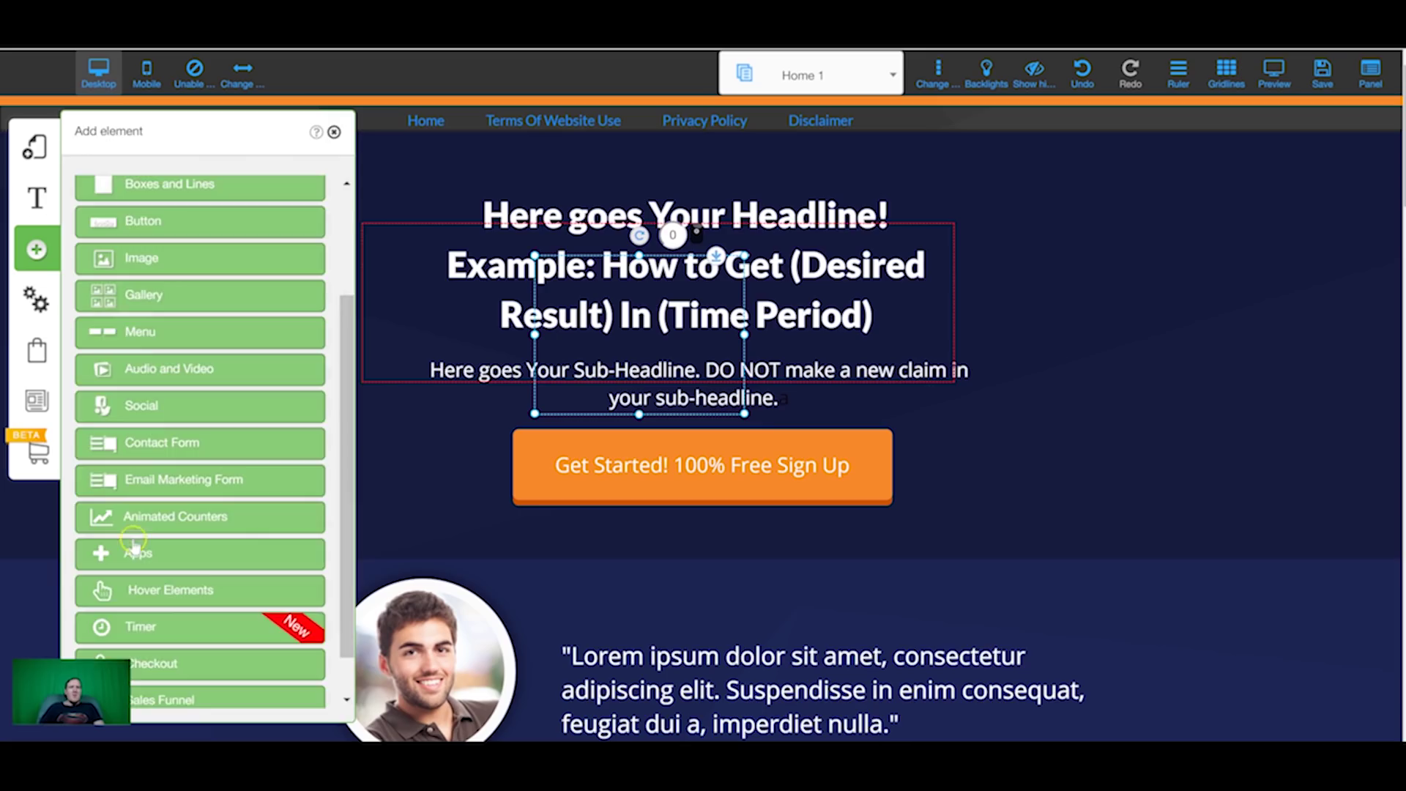
left_click(136, 553)
scroll(160, 521, "down", 10)
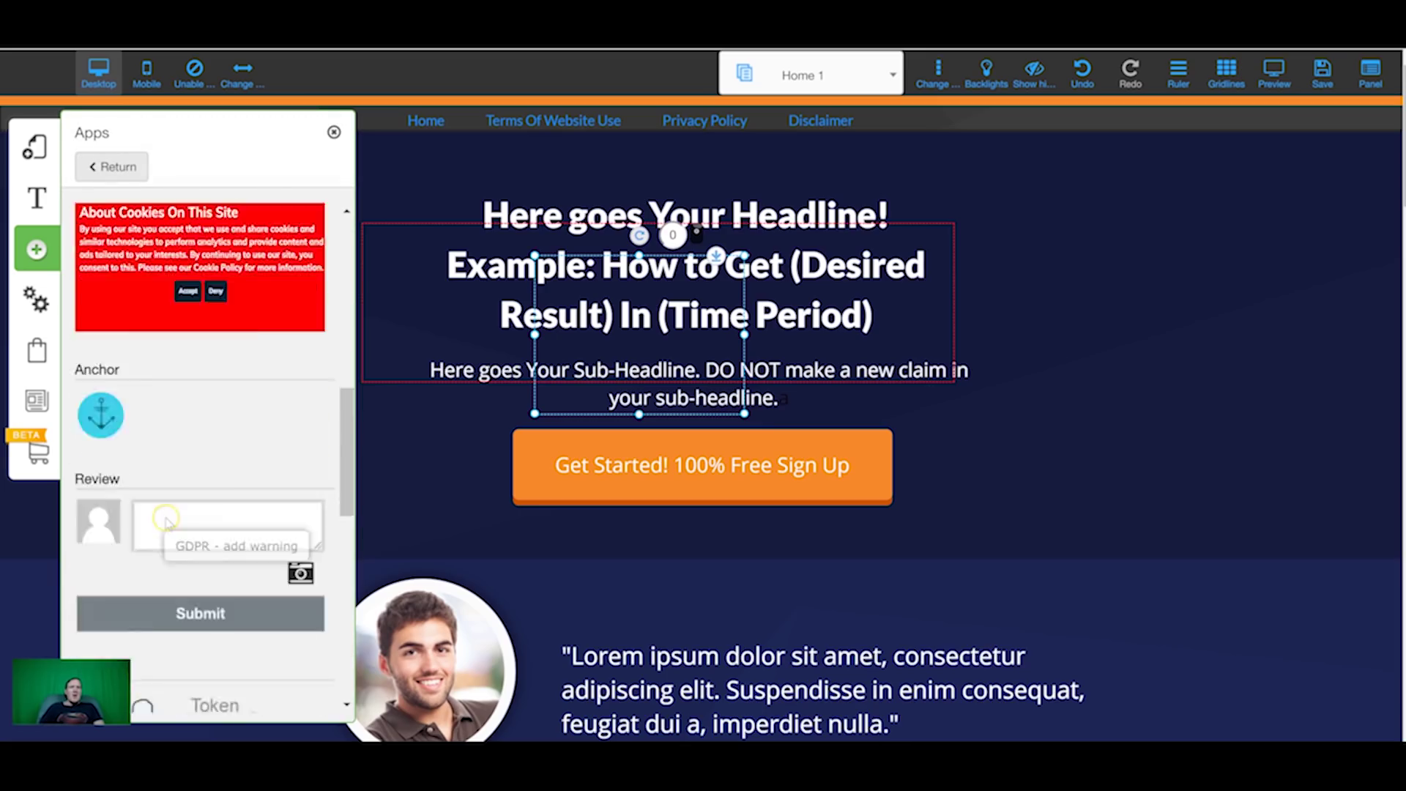
left_click_drag(160, 432, 926, 525)
left_click(753, 539)
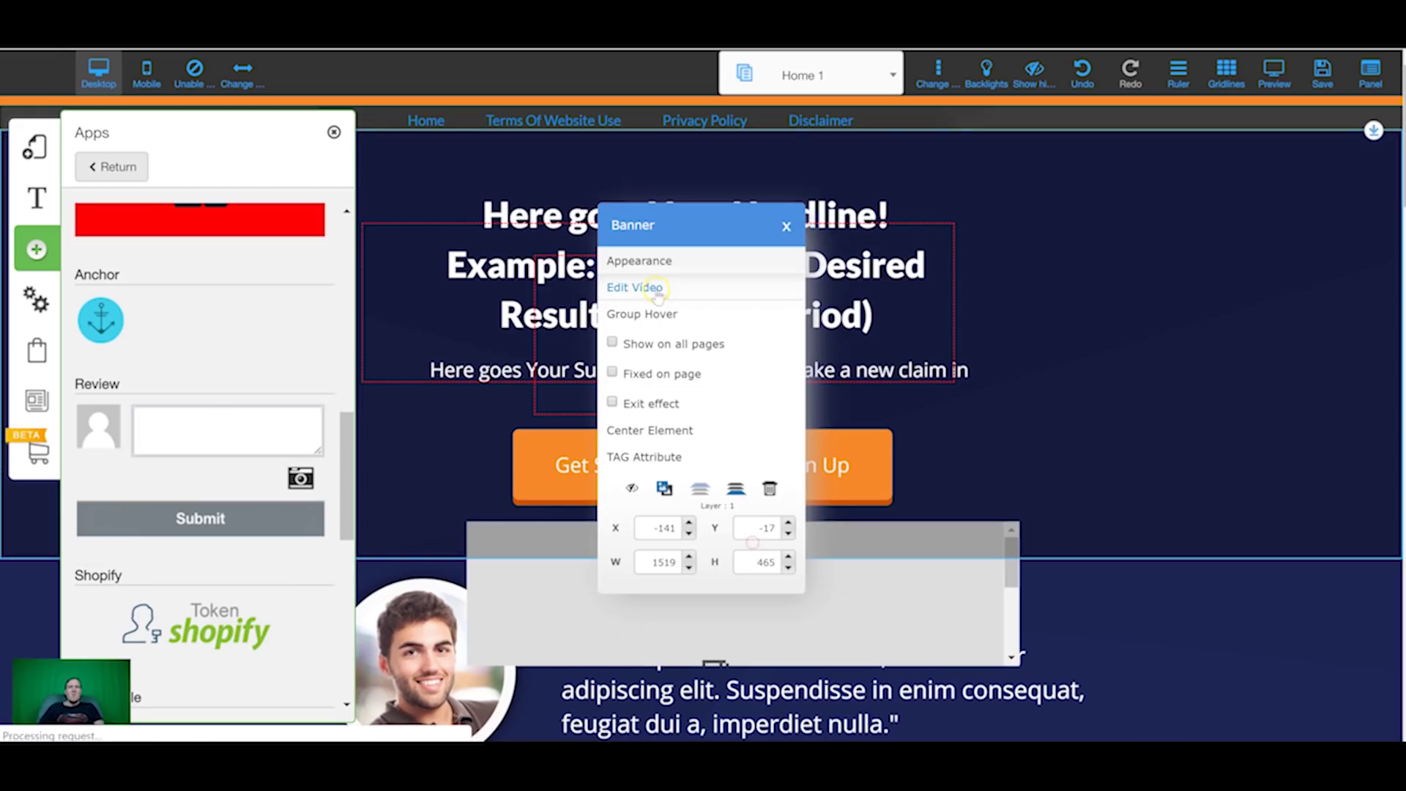
left_click_drag(677, 590, 673, 636)
scroll(659, 557, "down", 3)
Step: Set the review widget to review ID 52290 with English language and confirm
left_click(655, 482)
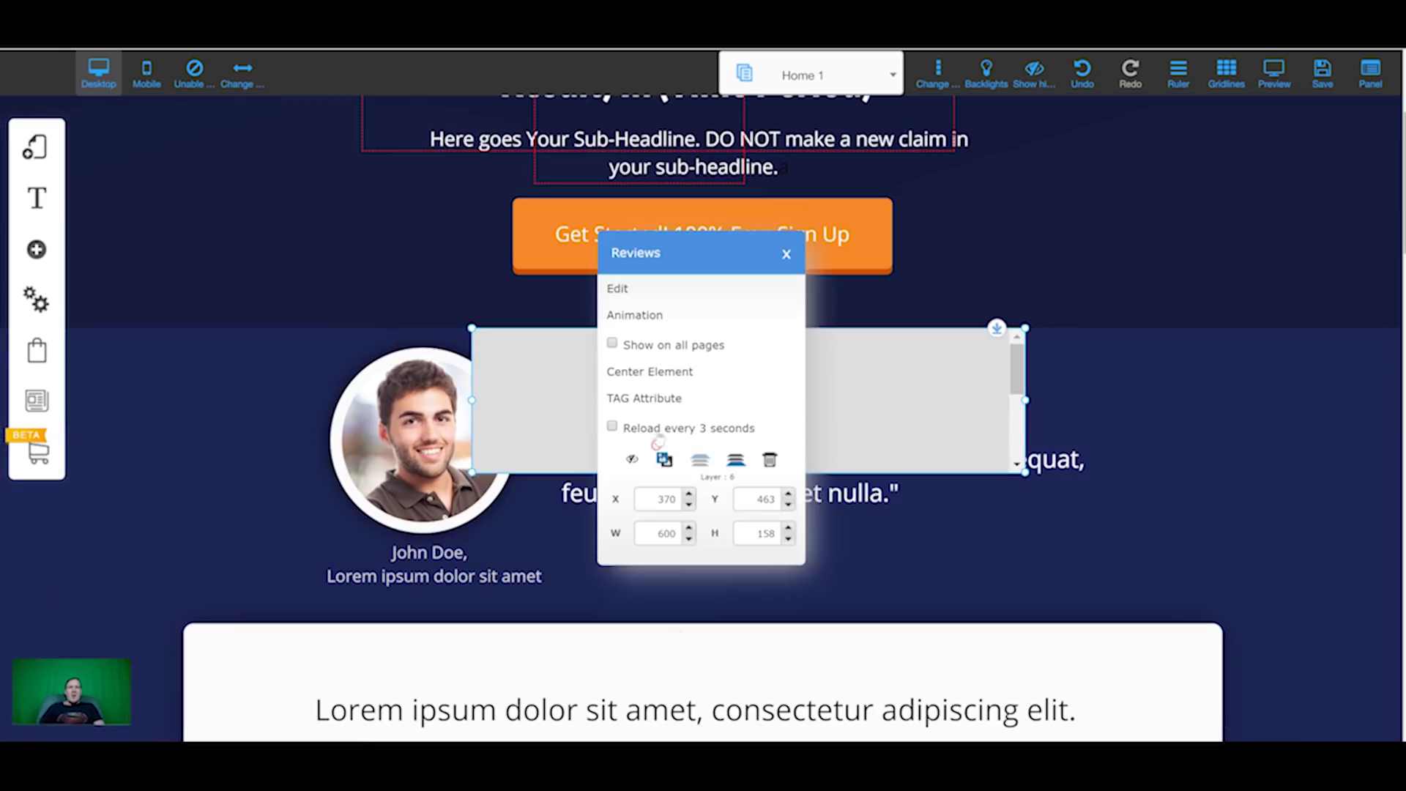
left_click(624, 292)
double_click(625, 364)
key("ctrl+v")
left_click(701, 291)
left_click(654, 336)
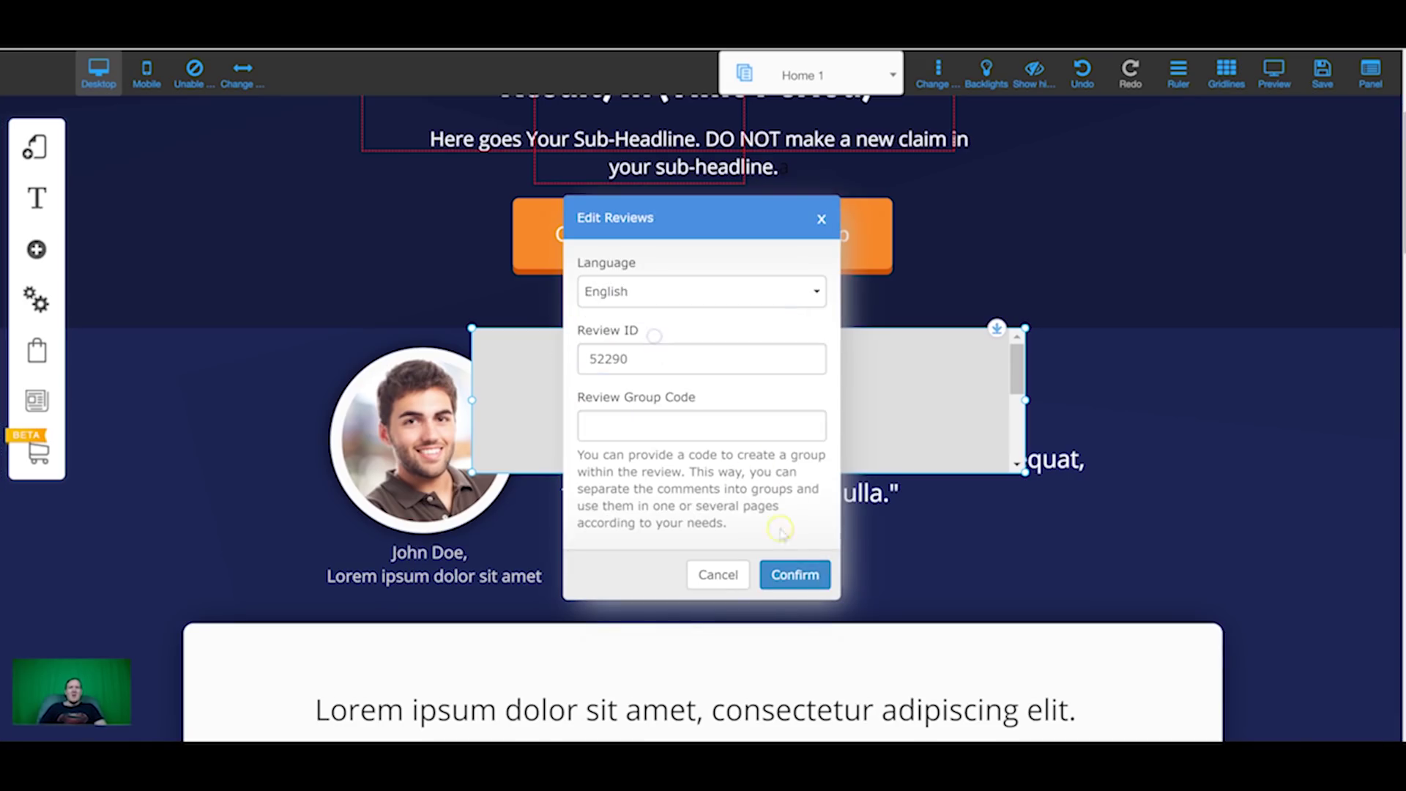
left_click(791, 574)
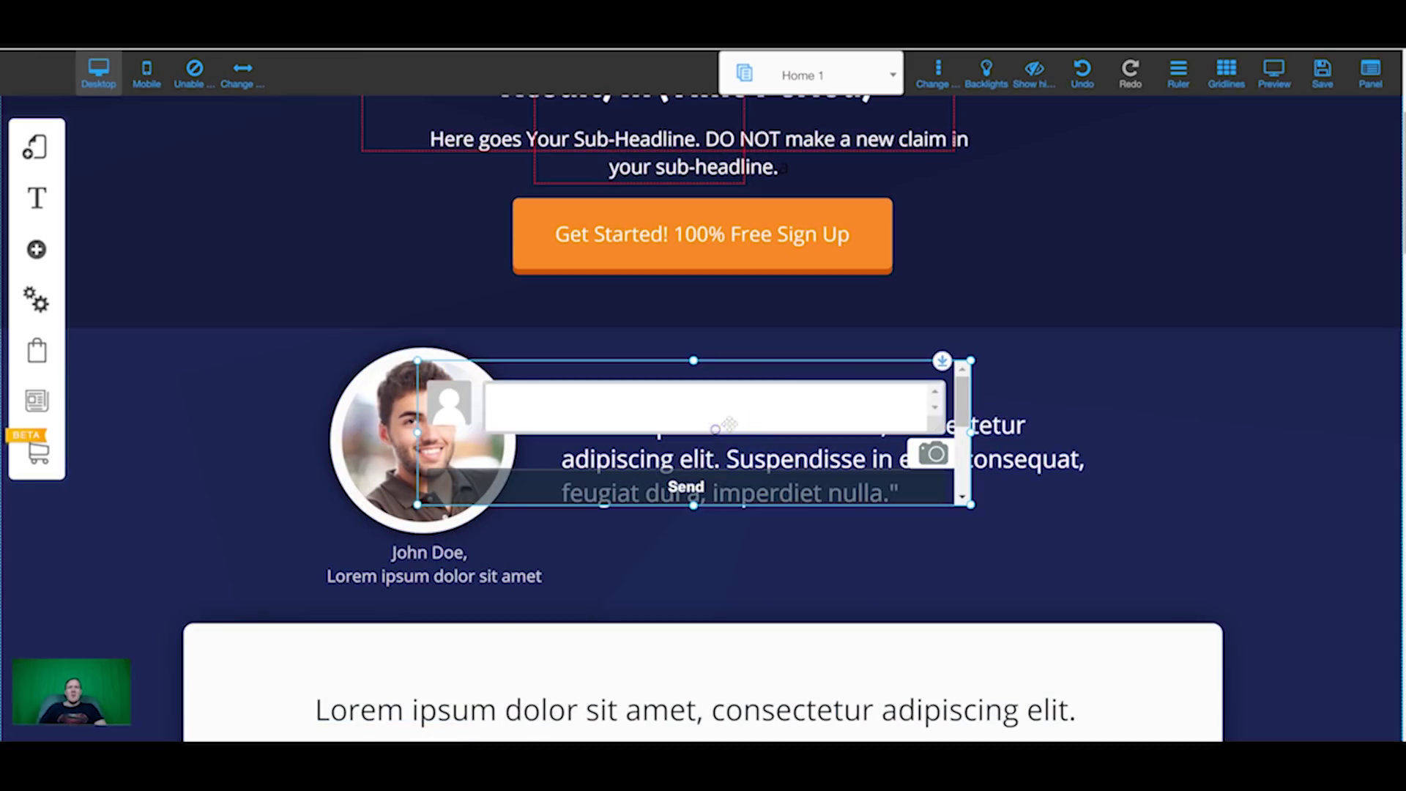
Step: Make the chat widget taller, move it over the testimonial section and widen it across
left_click_drag(695, 506, 709, 616)
left_click_drag(767, 478, 940, 459)
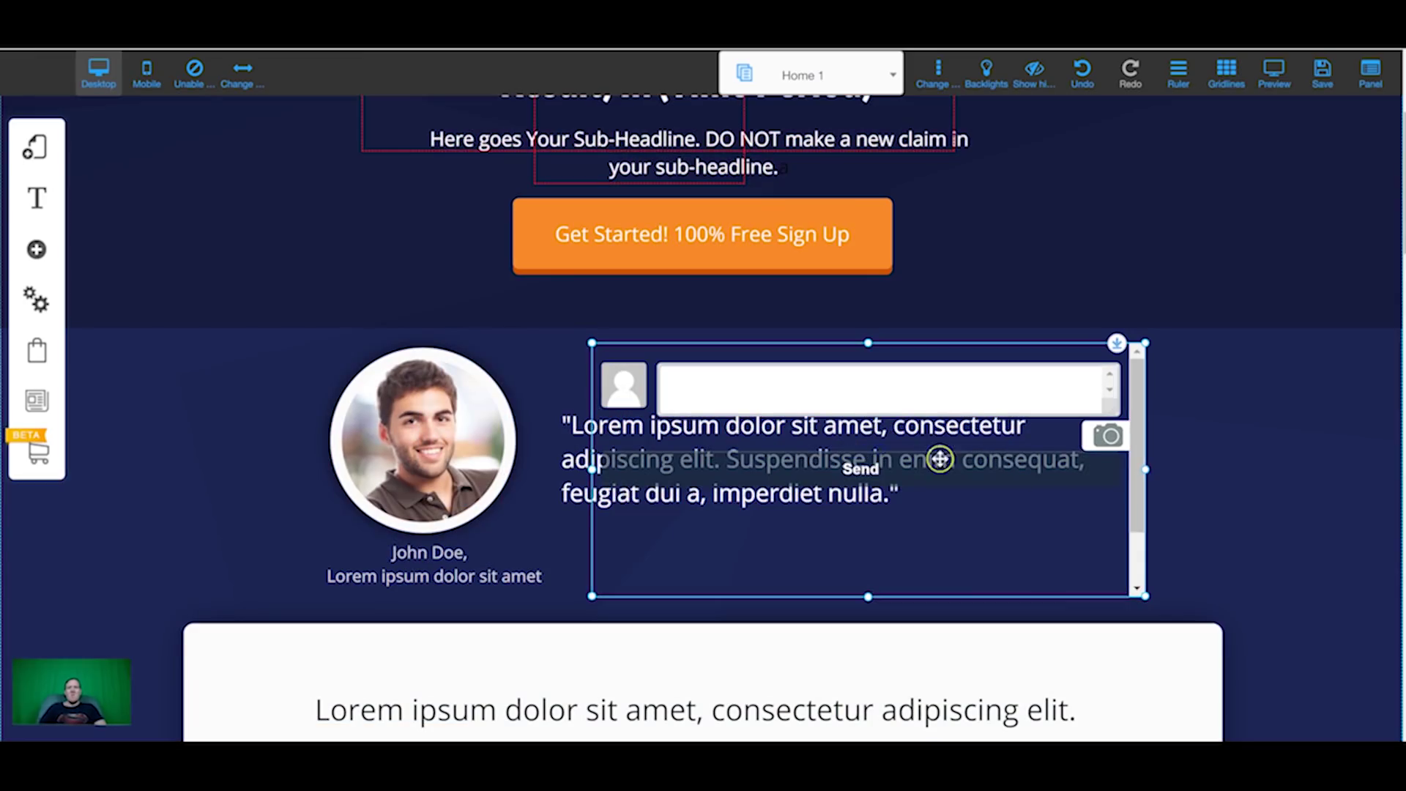
left_click_drag(842, 455, 594, 449)
left_click_drag(915, 595, 1257, 587)
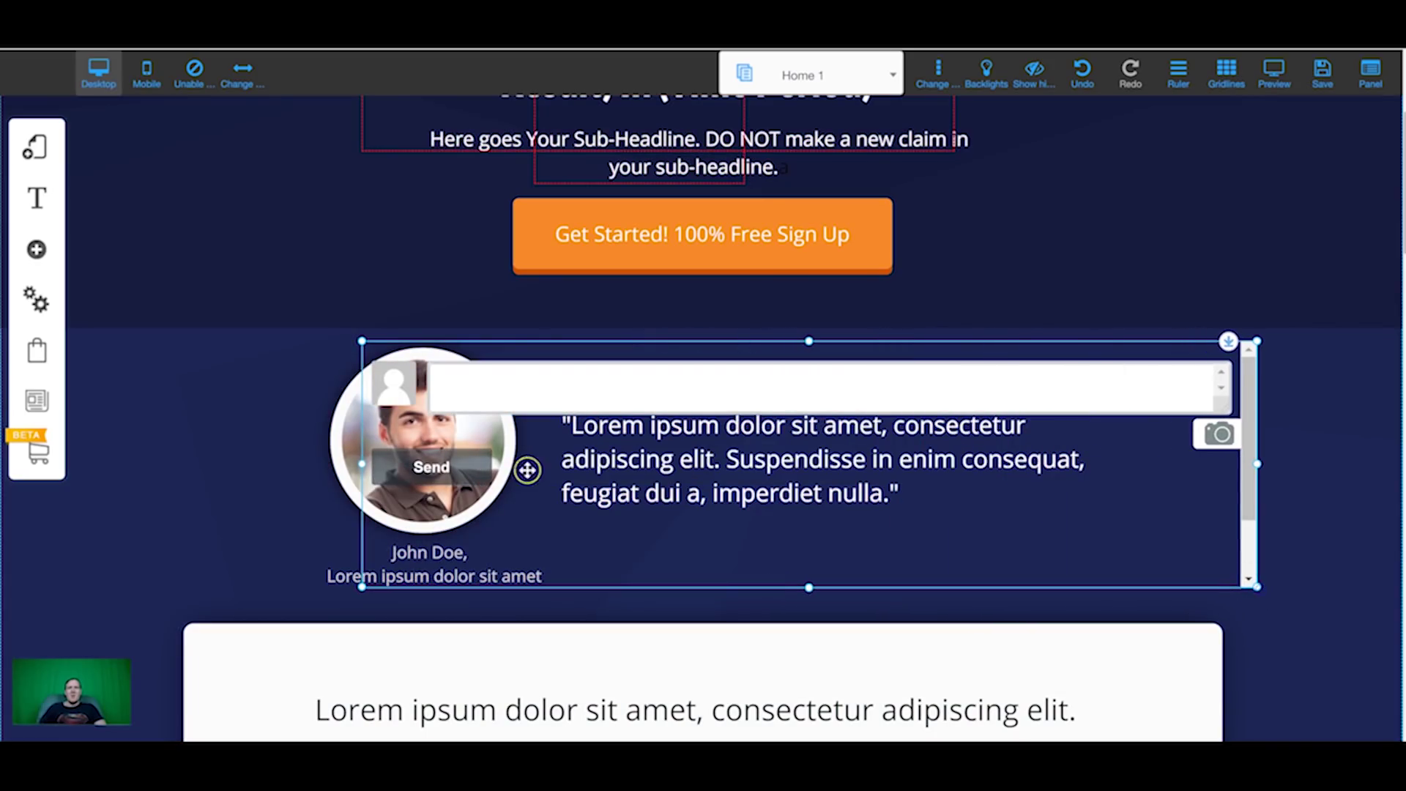
Step: Preview the Home 1 page as visitors see it
left_click(1273, 68)
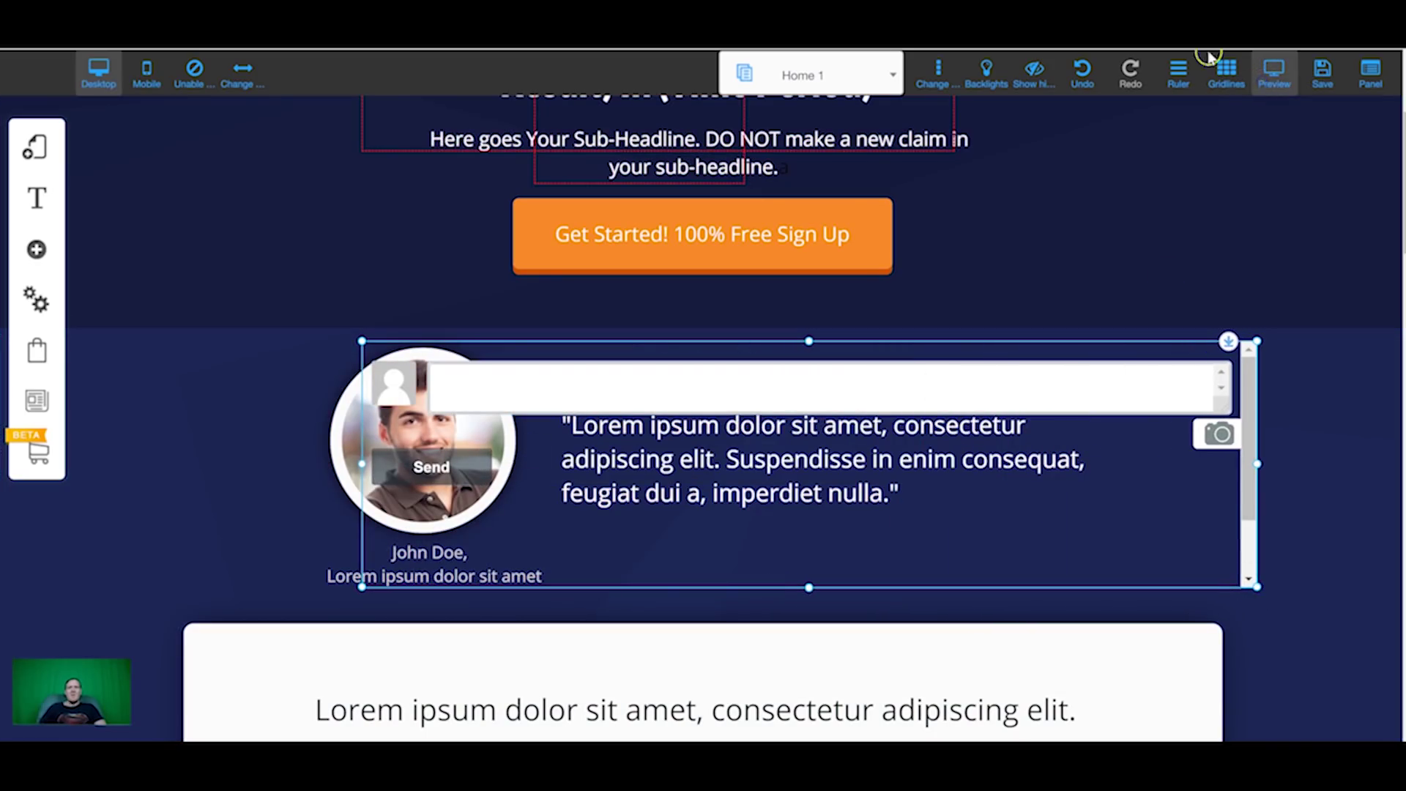
scroll(421, 399, "down", 7)
scroll(649, 379, "up", 2)
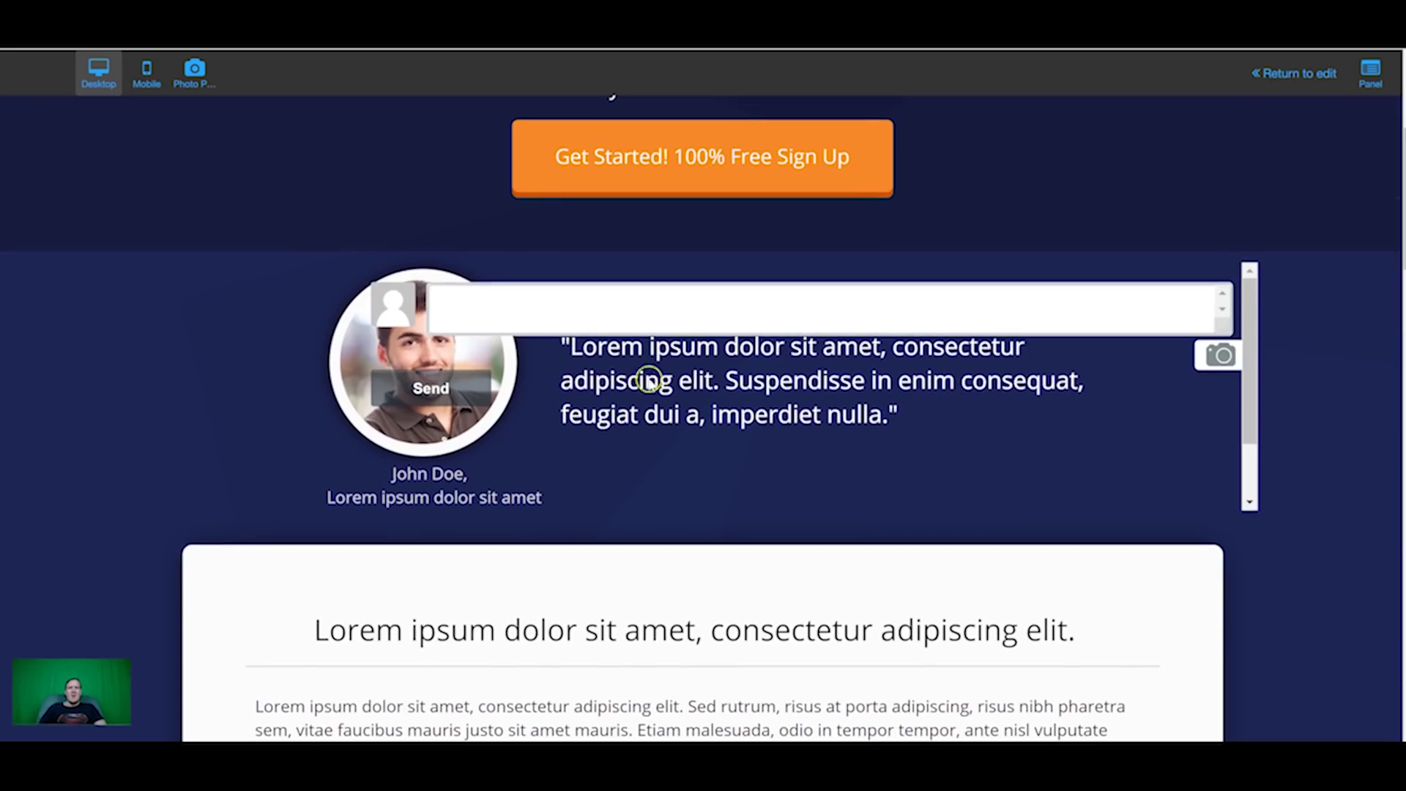
Step: Fill the widget's phone field with a saved number and dismiss the popup
scroll(744, 345, "down", 7)
scroll(640, 418, "up", 6)
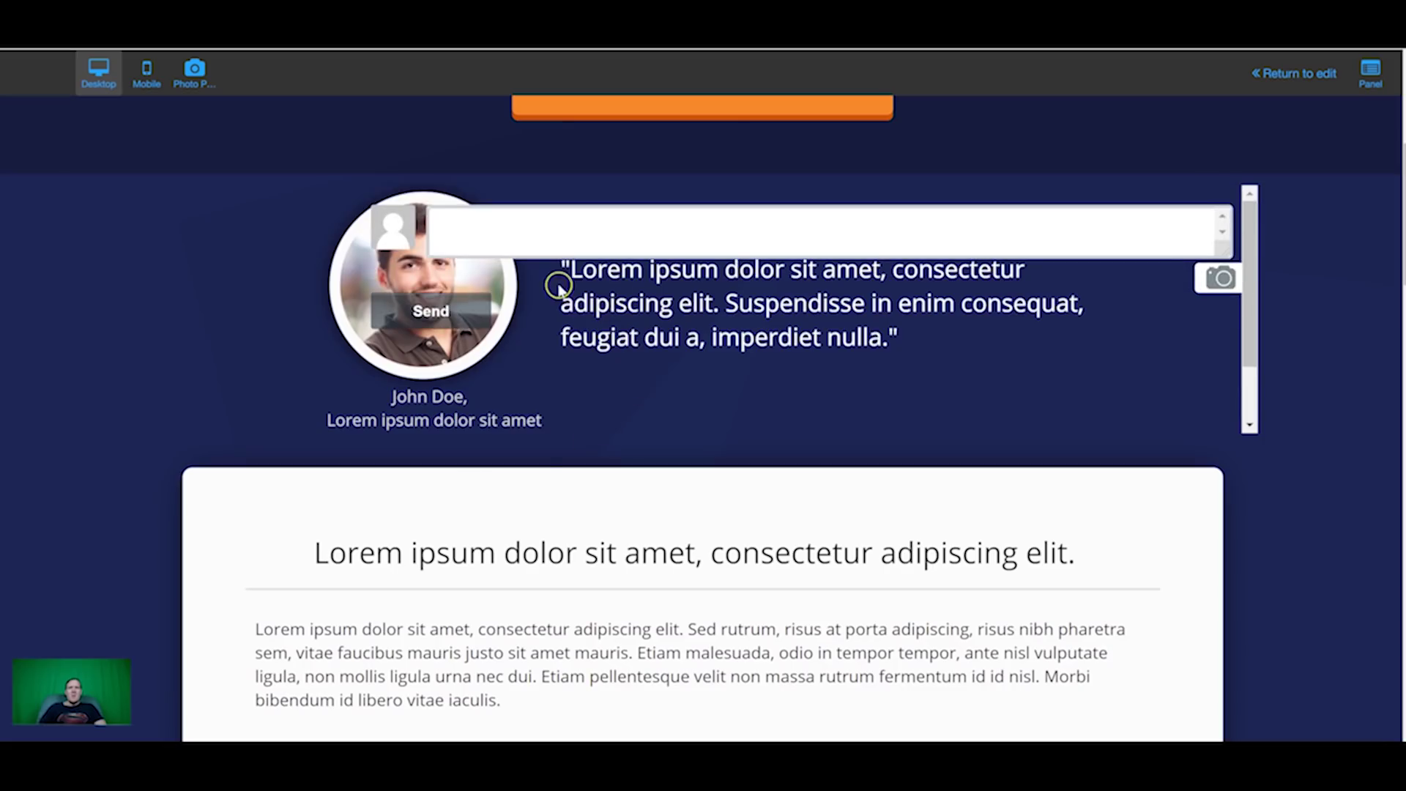
left_click(564, 243)
left_click(487, 280)
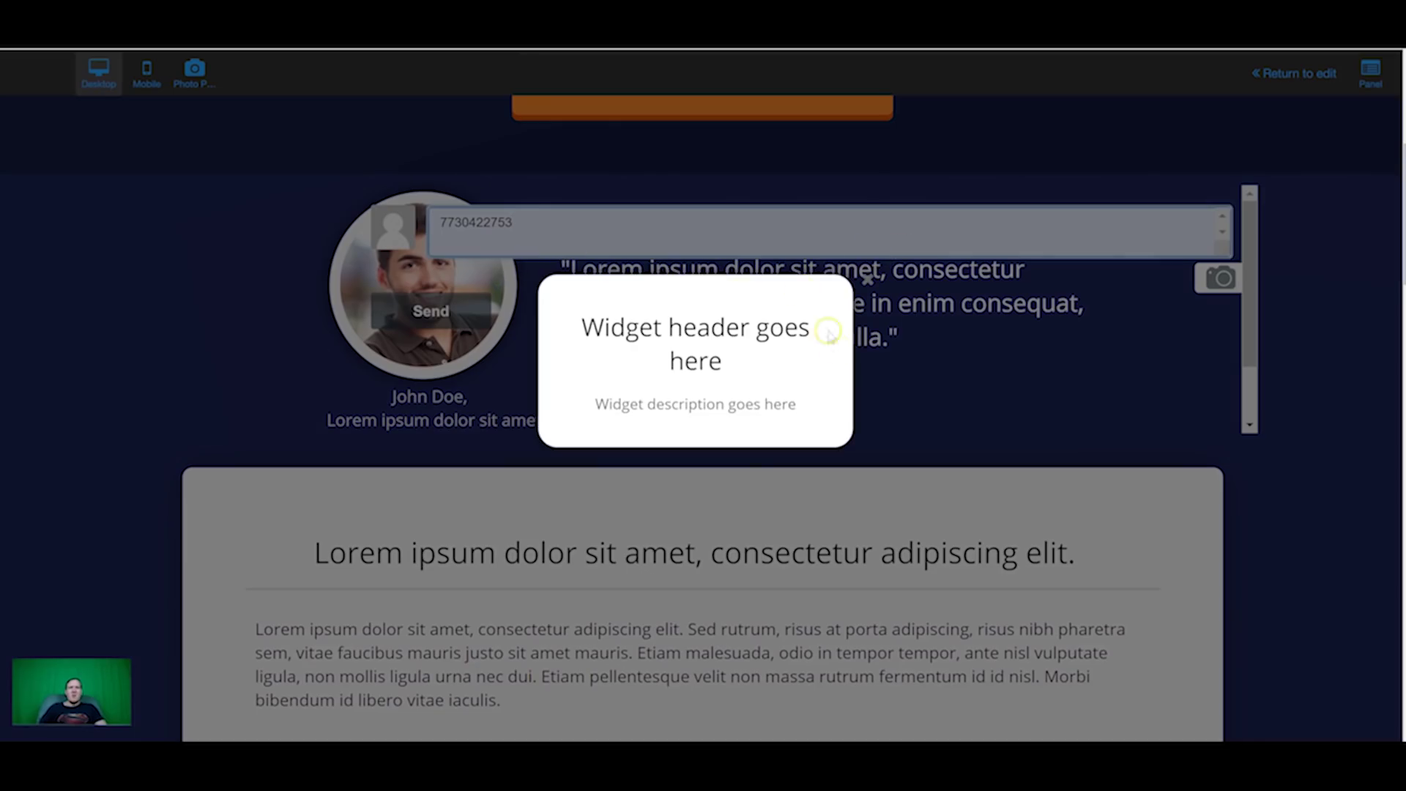
left_click(926, 349)
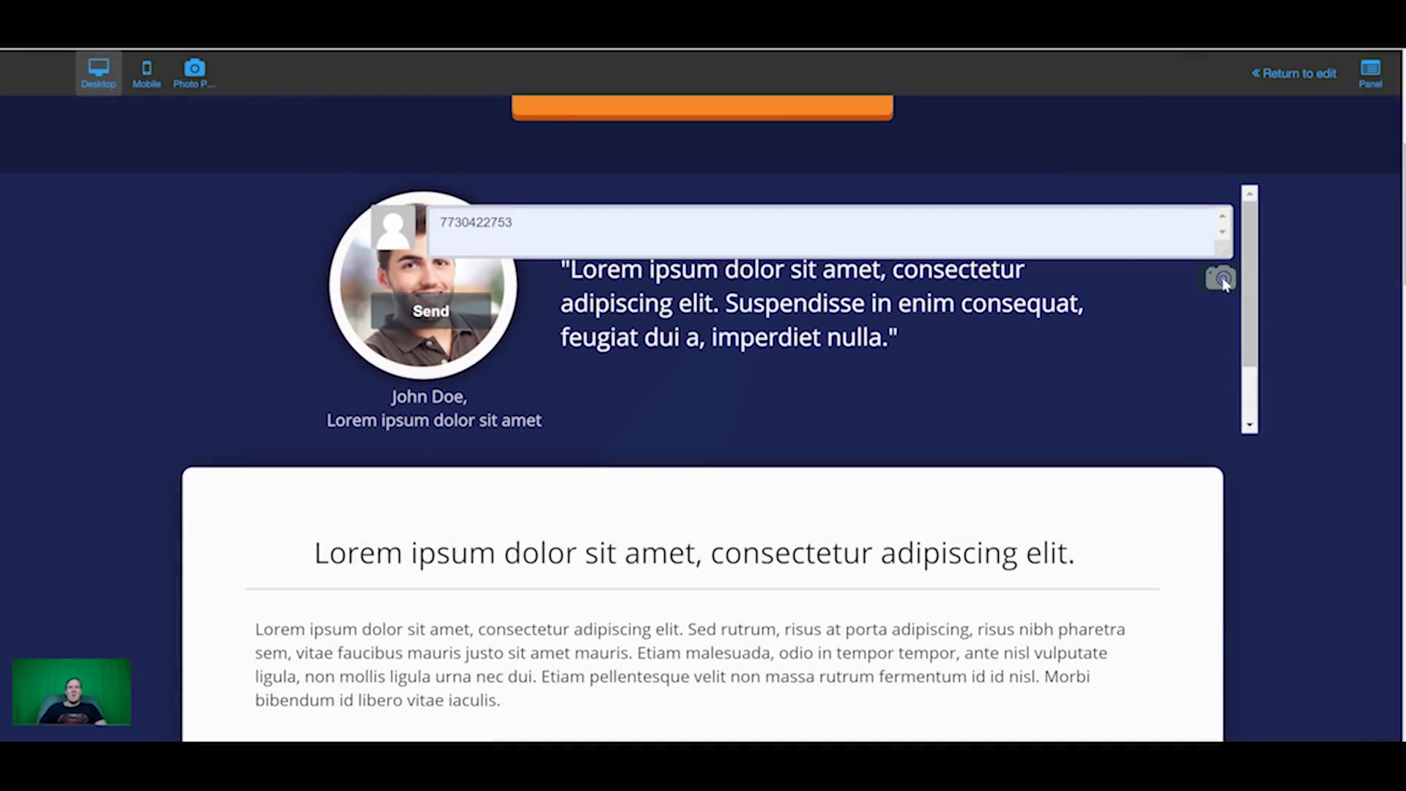
Step: Attach the image 377574.png to a chat message, send it, and dismiss the login prompt
left_click(1221, 282)
double_click(292, 358)
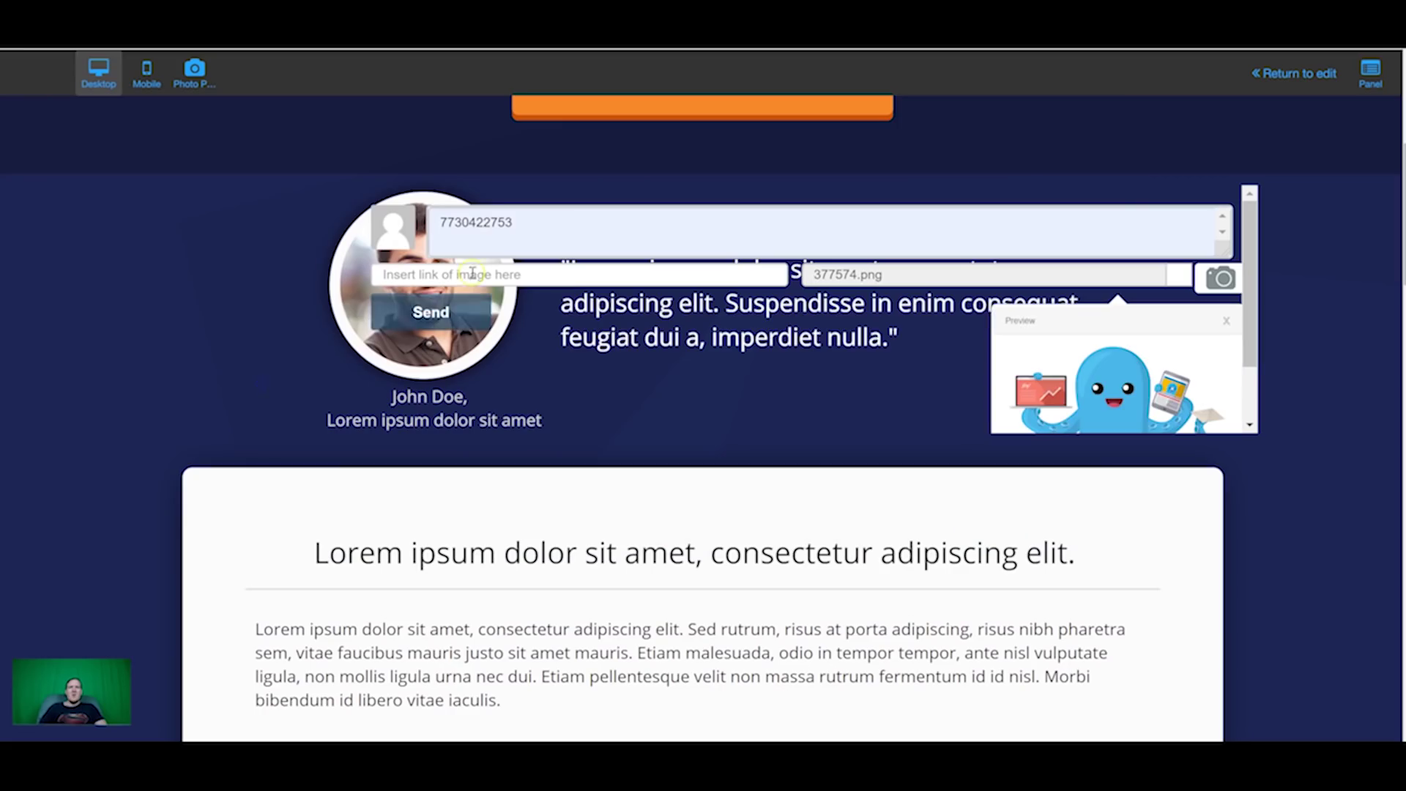
left_click(432, 312)
left_click(613, 309)
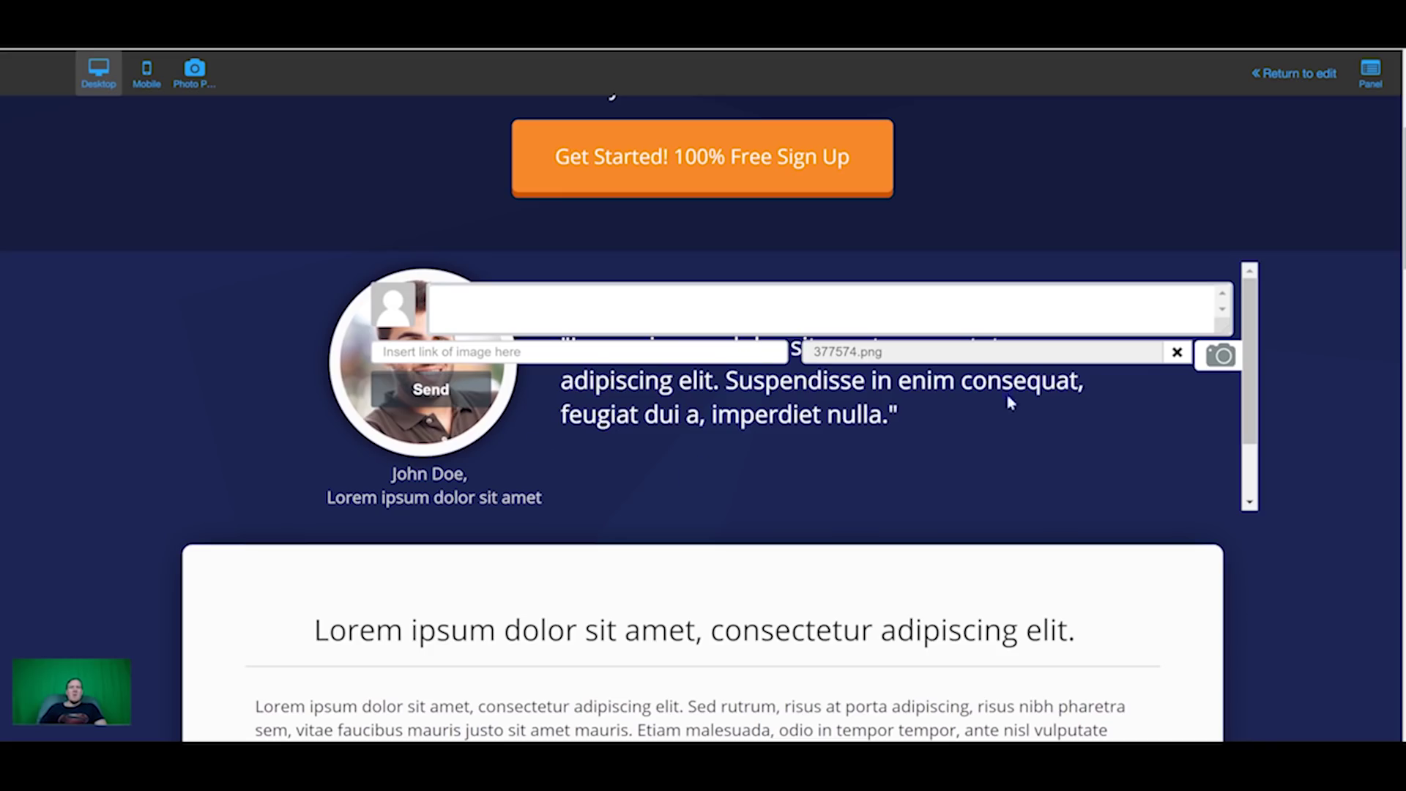
scroll(602, 344, "up", 1)
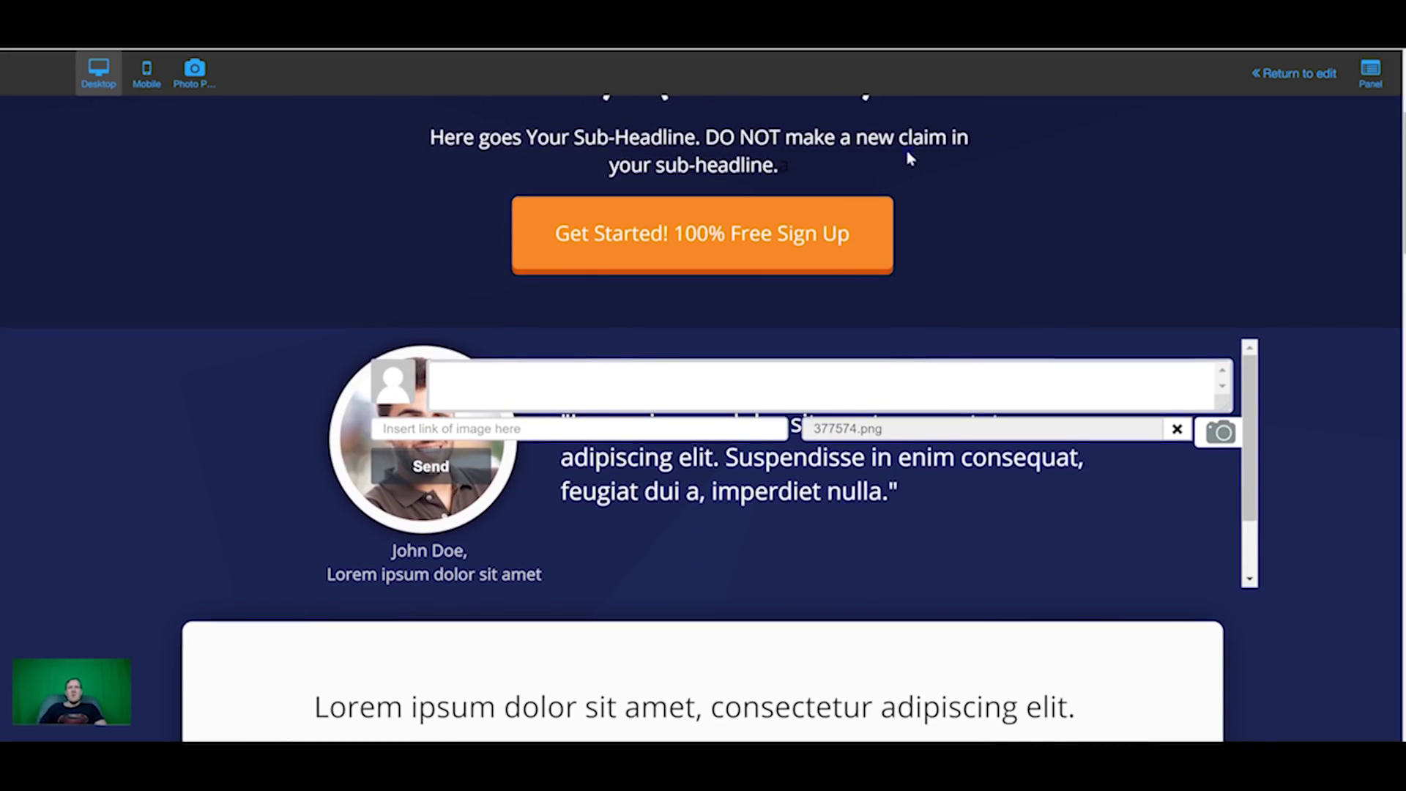
scroll(908, 157, "up", 1)
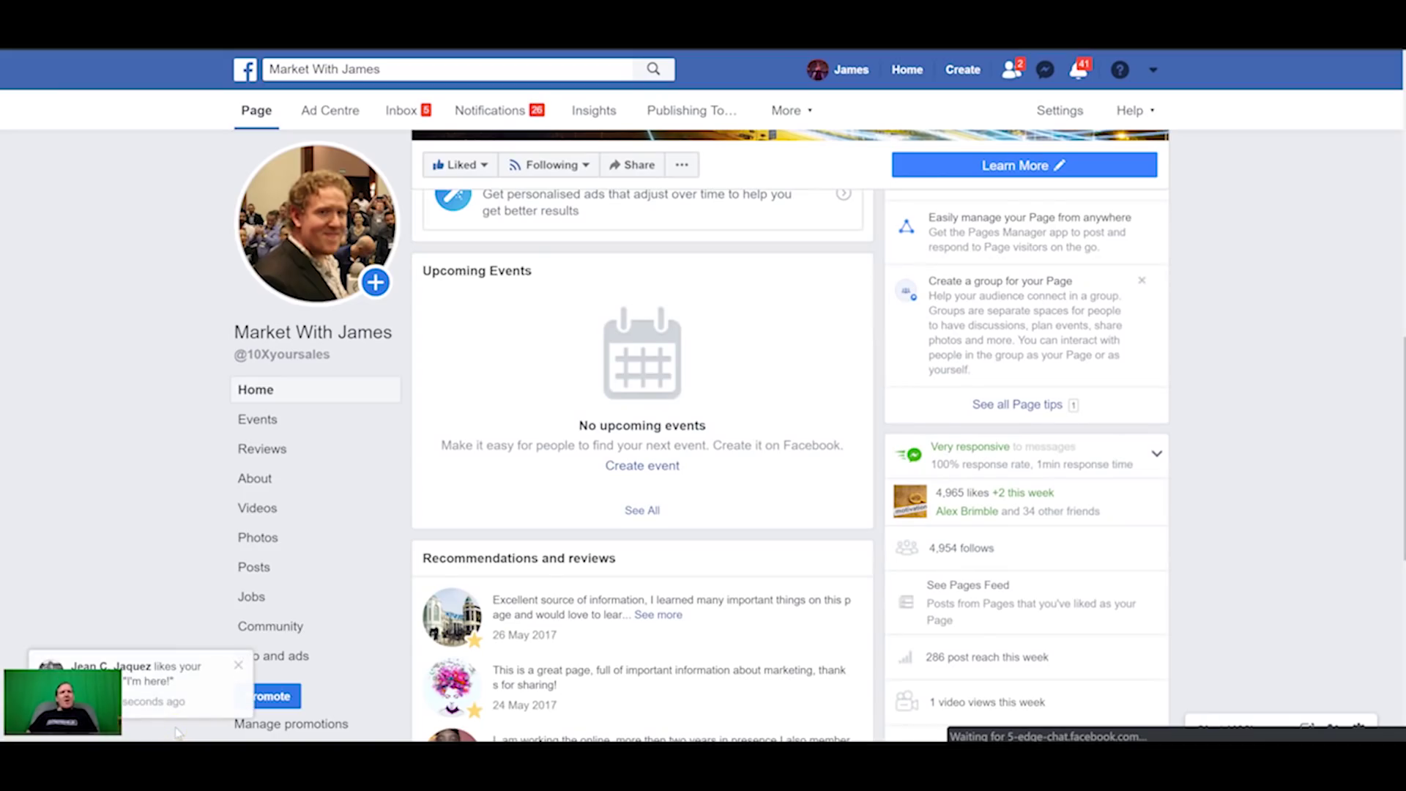
Step: Start creating a new Facebook Community or public figure Page
scroll(178, 732, "up", 1)
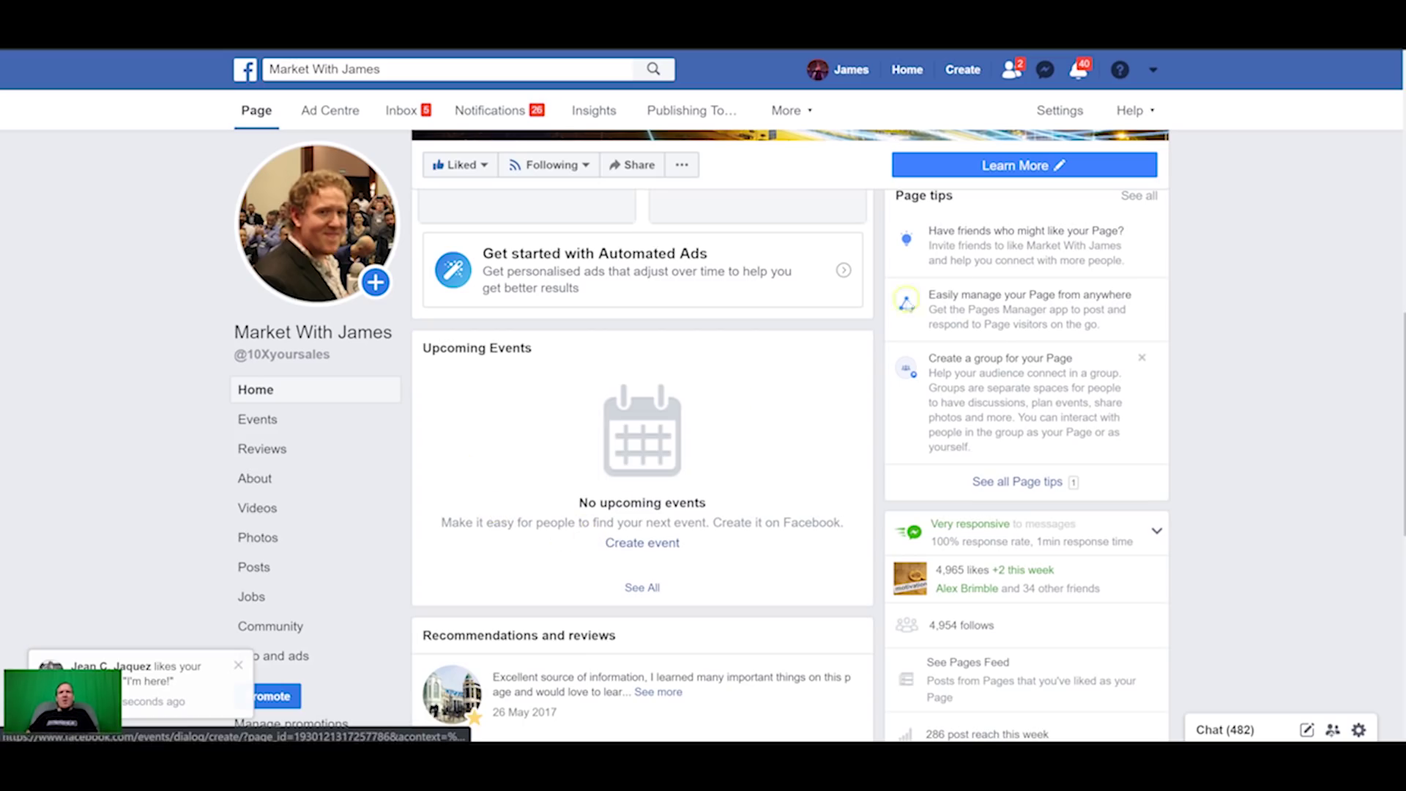
left_click(960, 75)
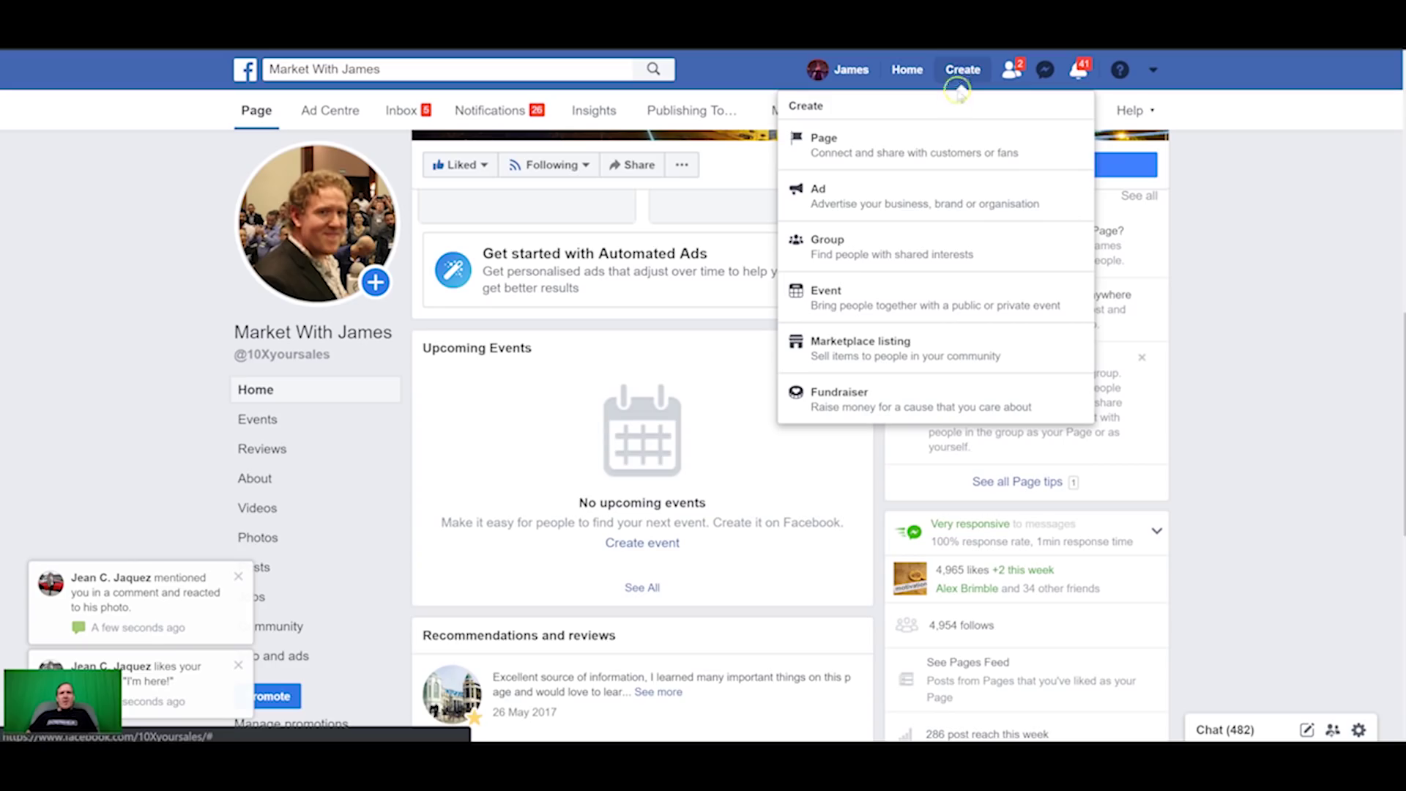
left_click(892, 144)
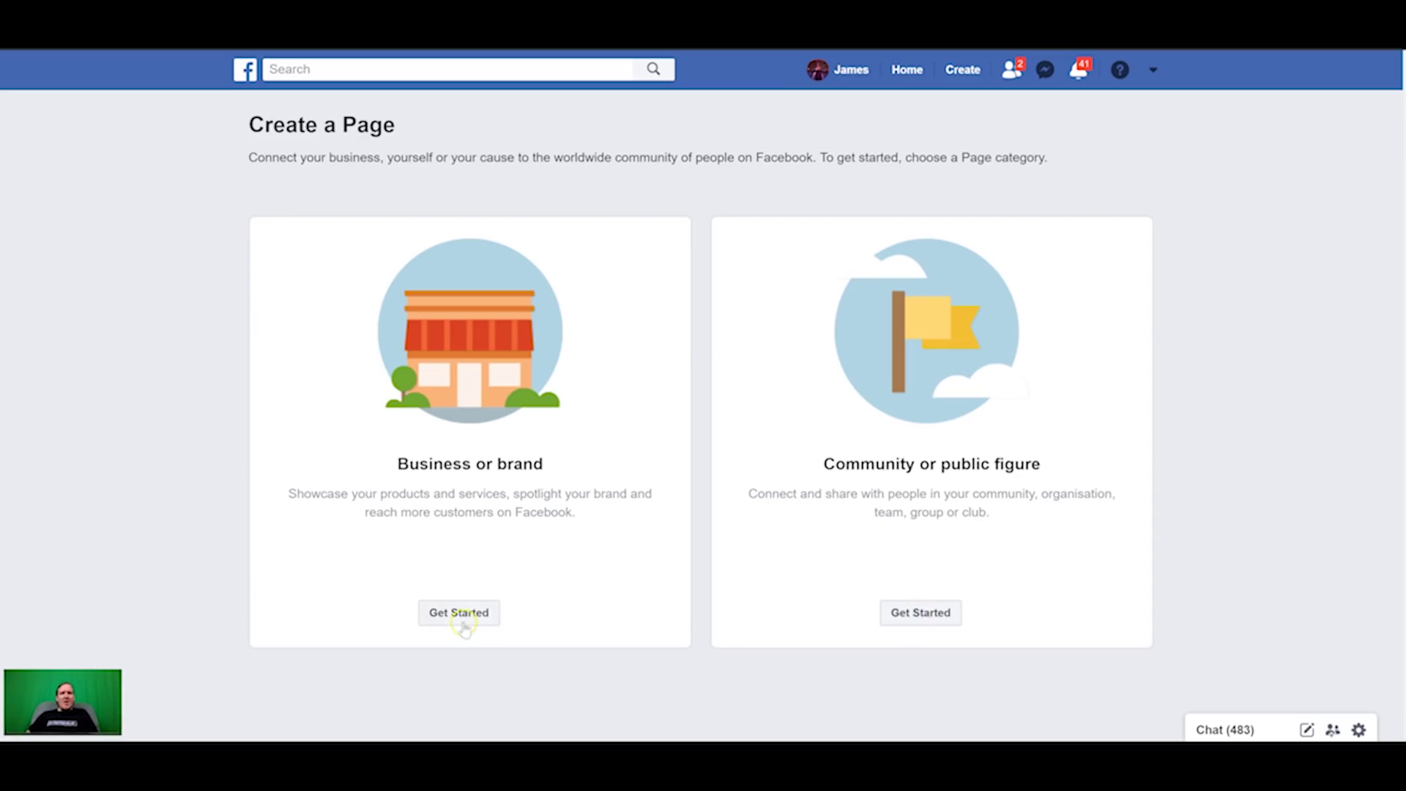
left_click(924, 614)
Step: Enter the page name, choose the Entrepreneur category, and continue
left_click(818, 337)
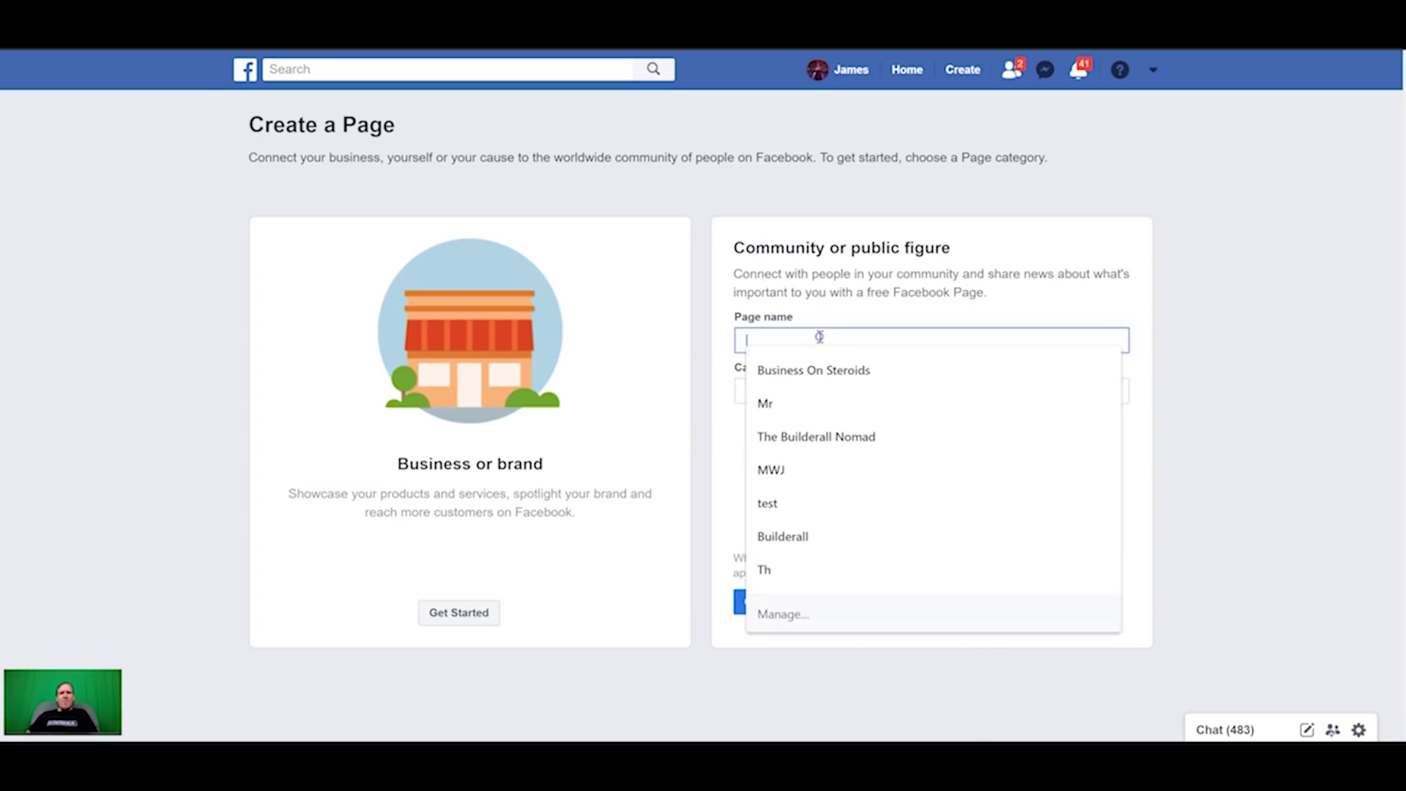
type("James N-T")
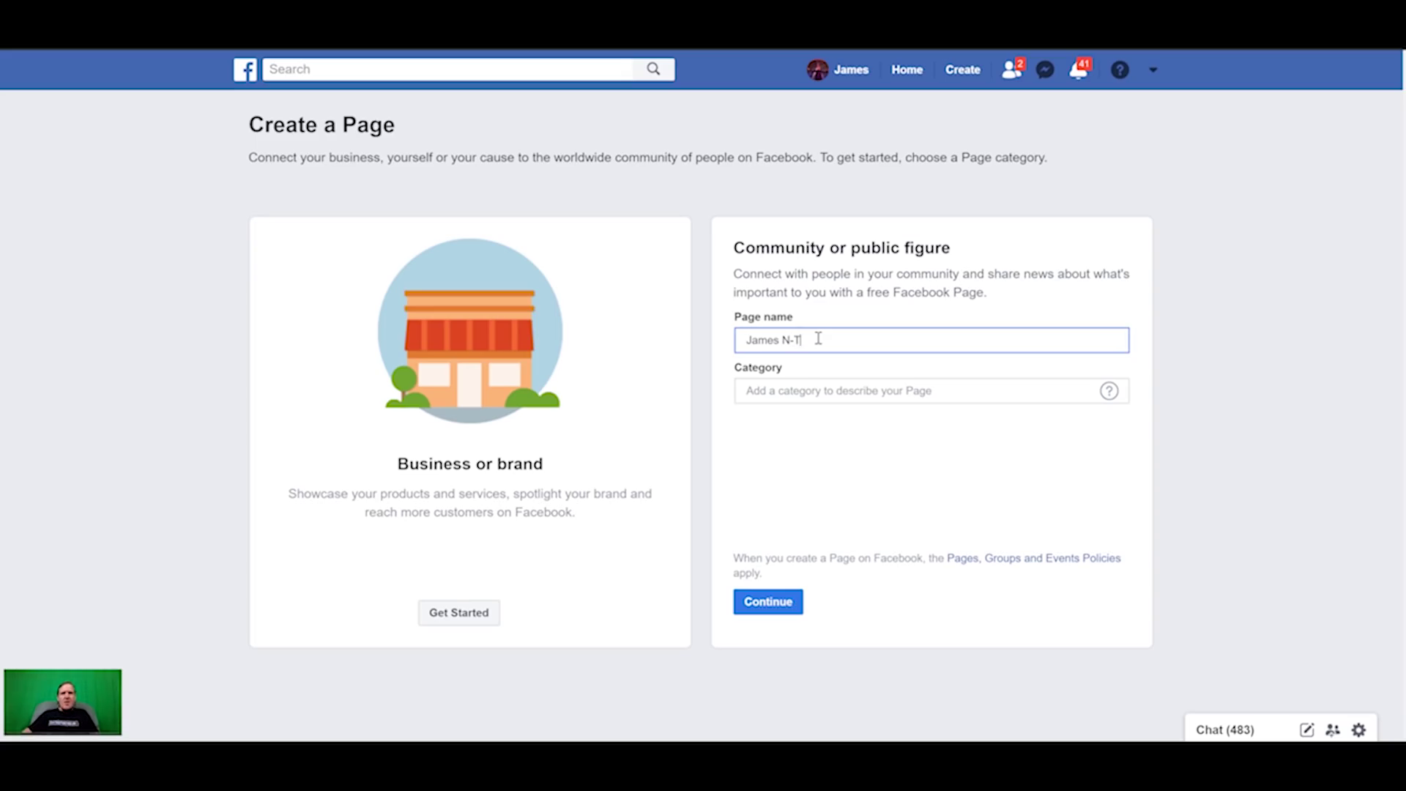
left_click(834, 388)
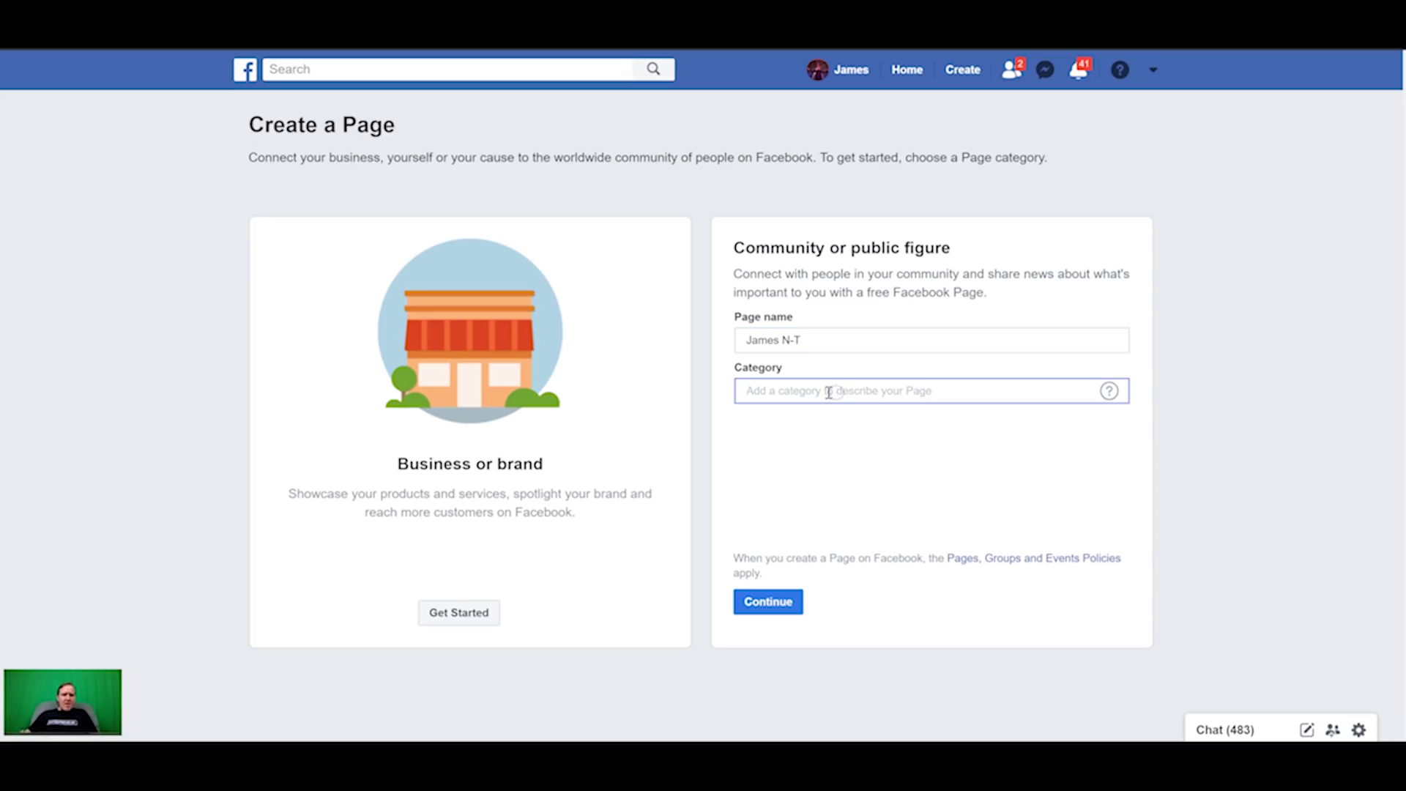
type("Entrep")
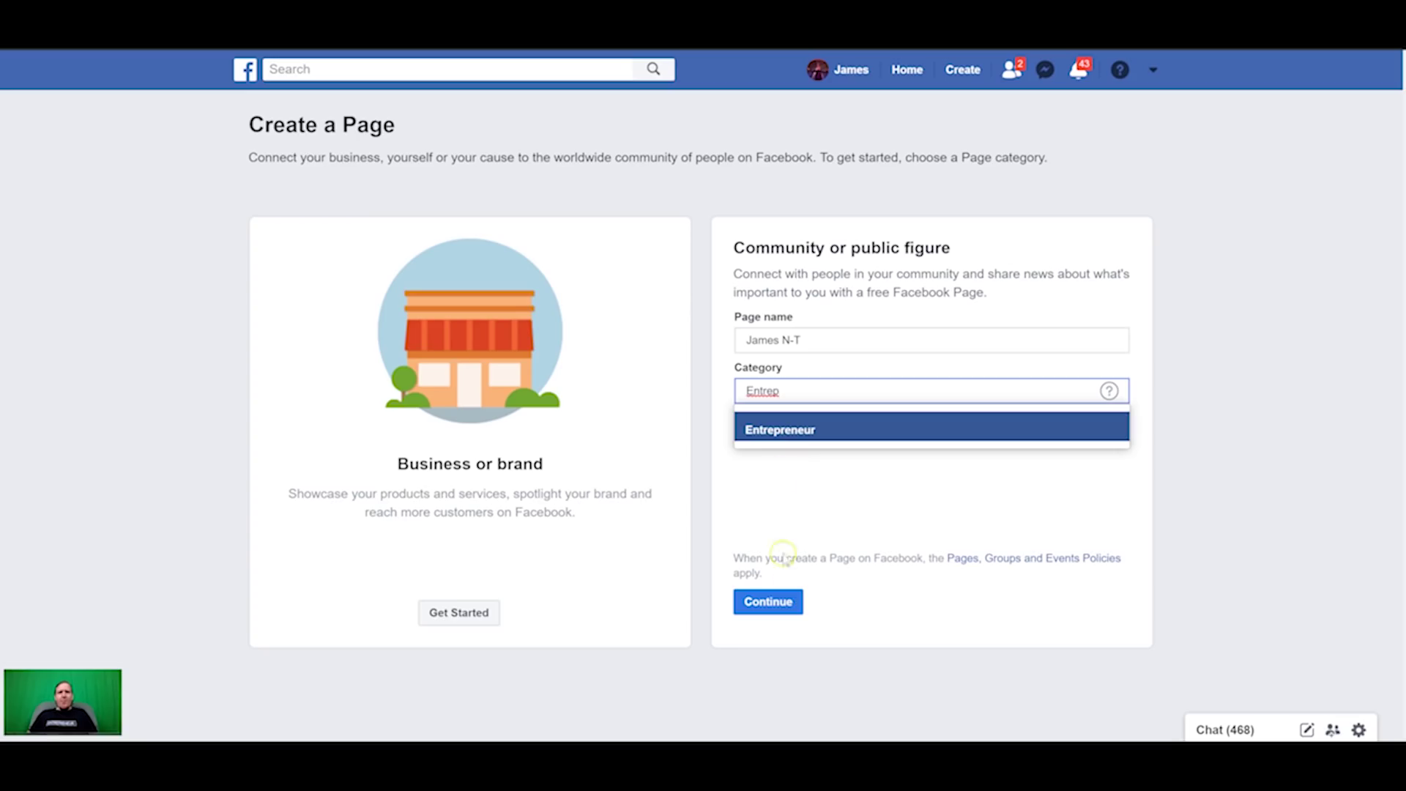
left_click(792, 432)
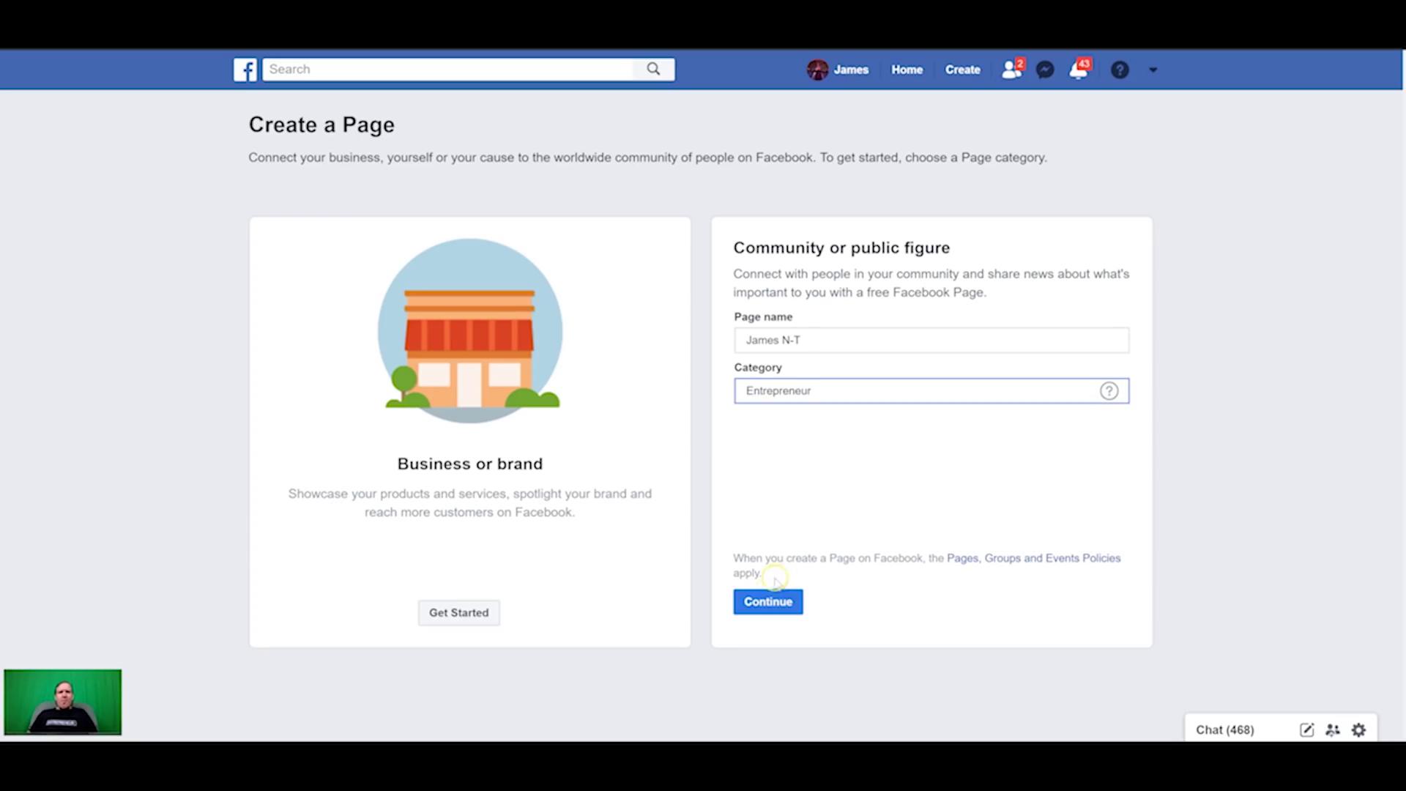
left_click(769, 602)
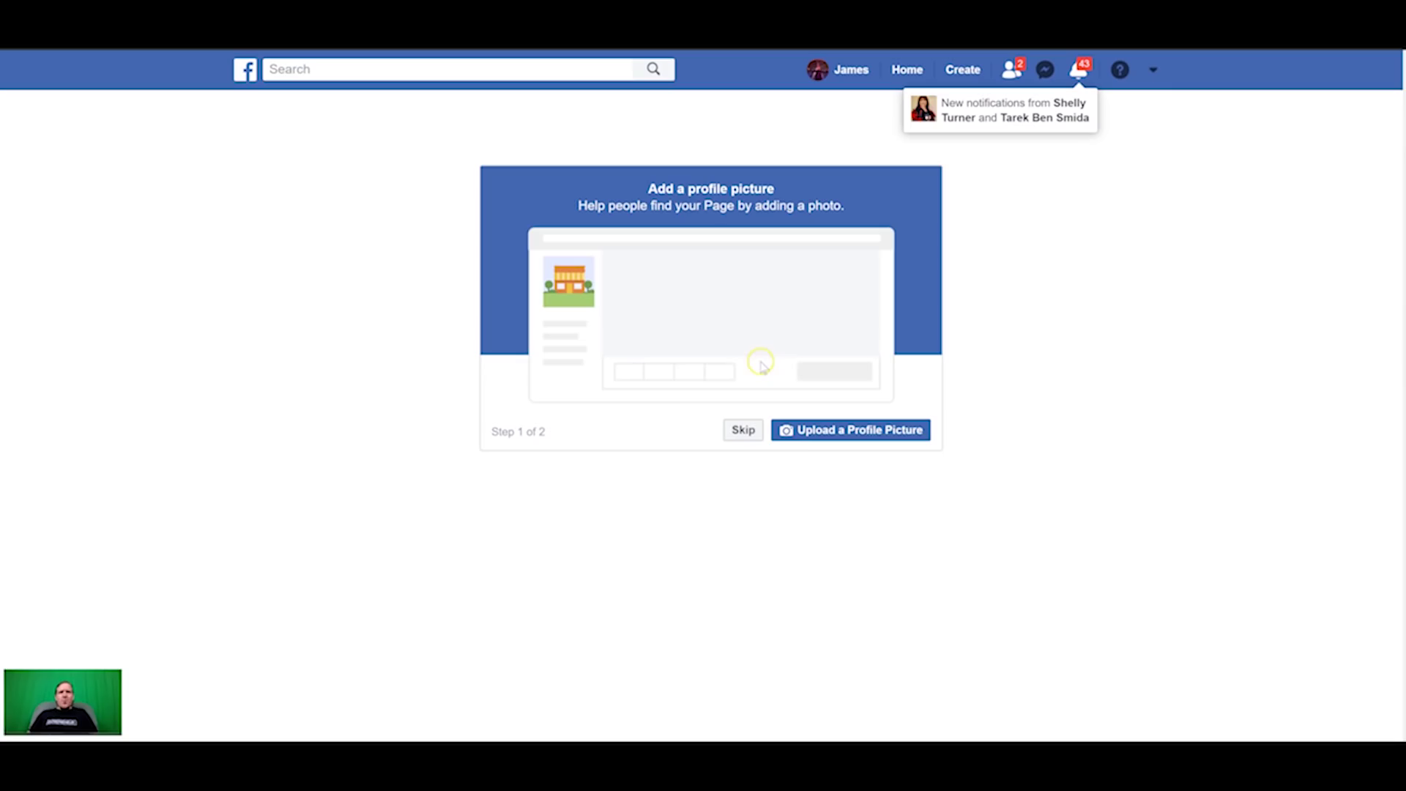
Step: Skip the profile picture and cover photo steps
left_click(743, 433)
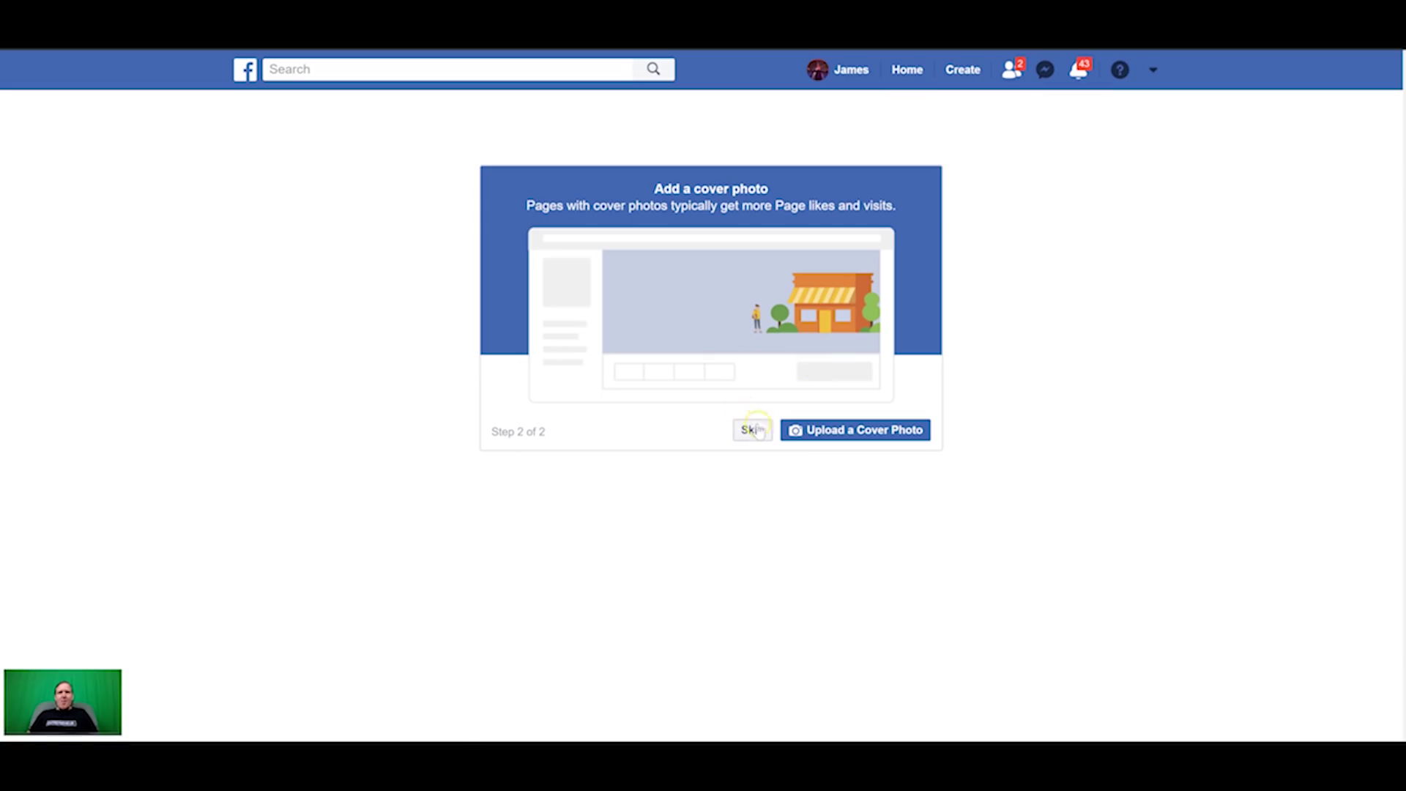
left_click(754, 432)
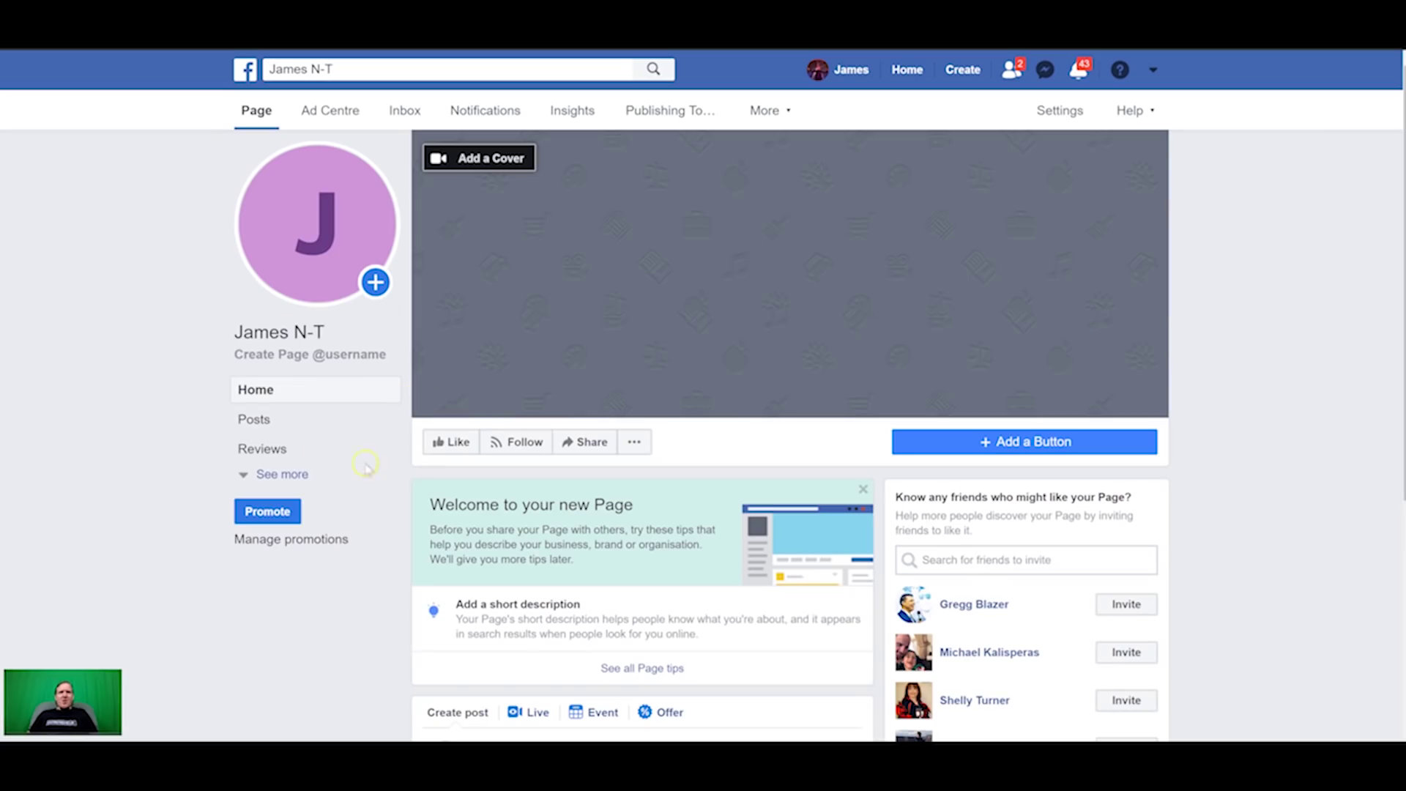
left_click(366, 207)
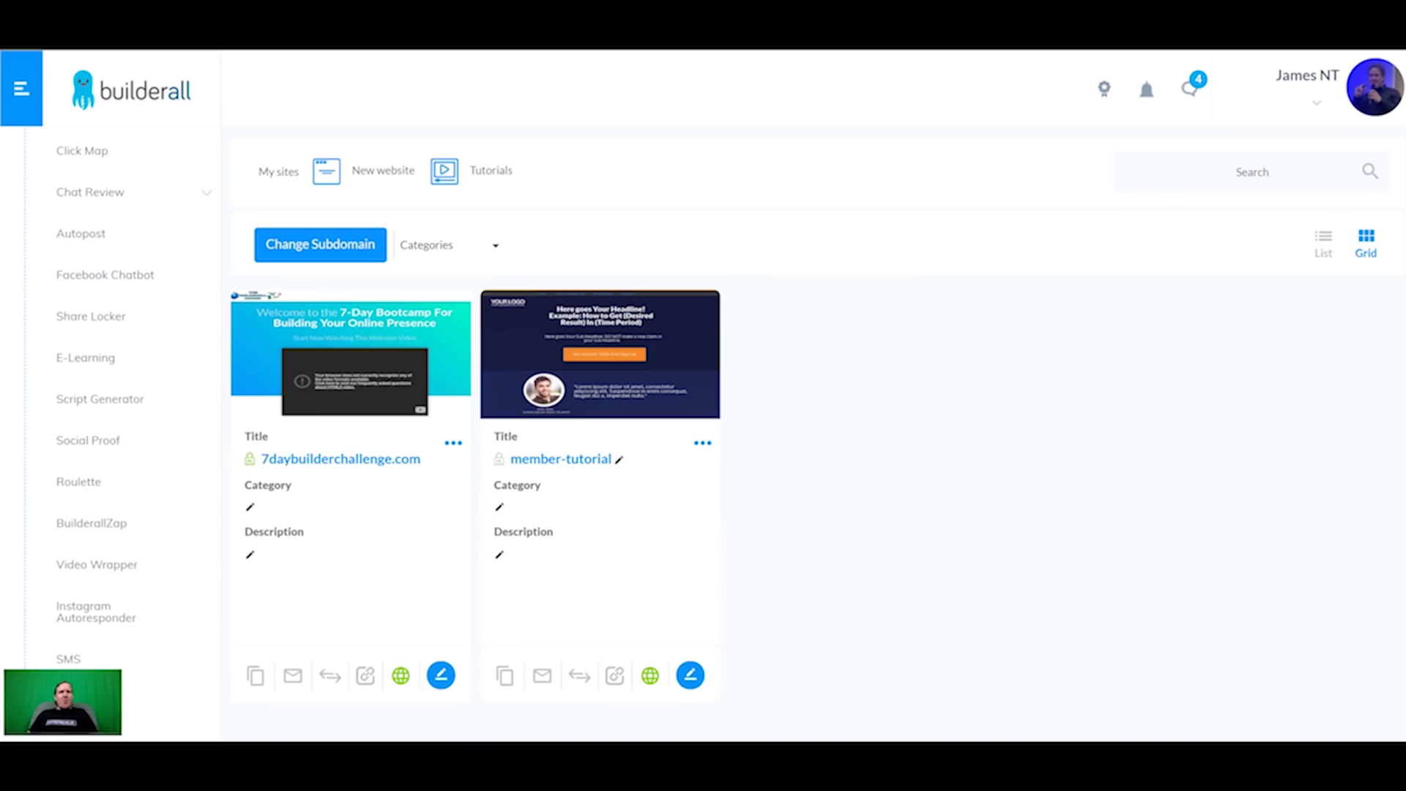
Step: Link the Facebook account to Facebook Chatbot, approving the page permissions
left_click(100, 273)
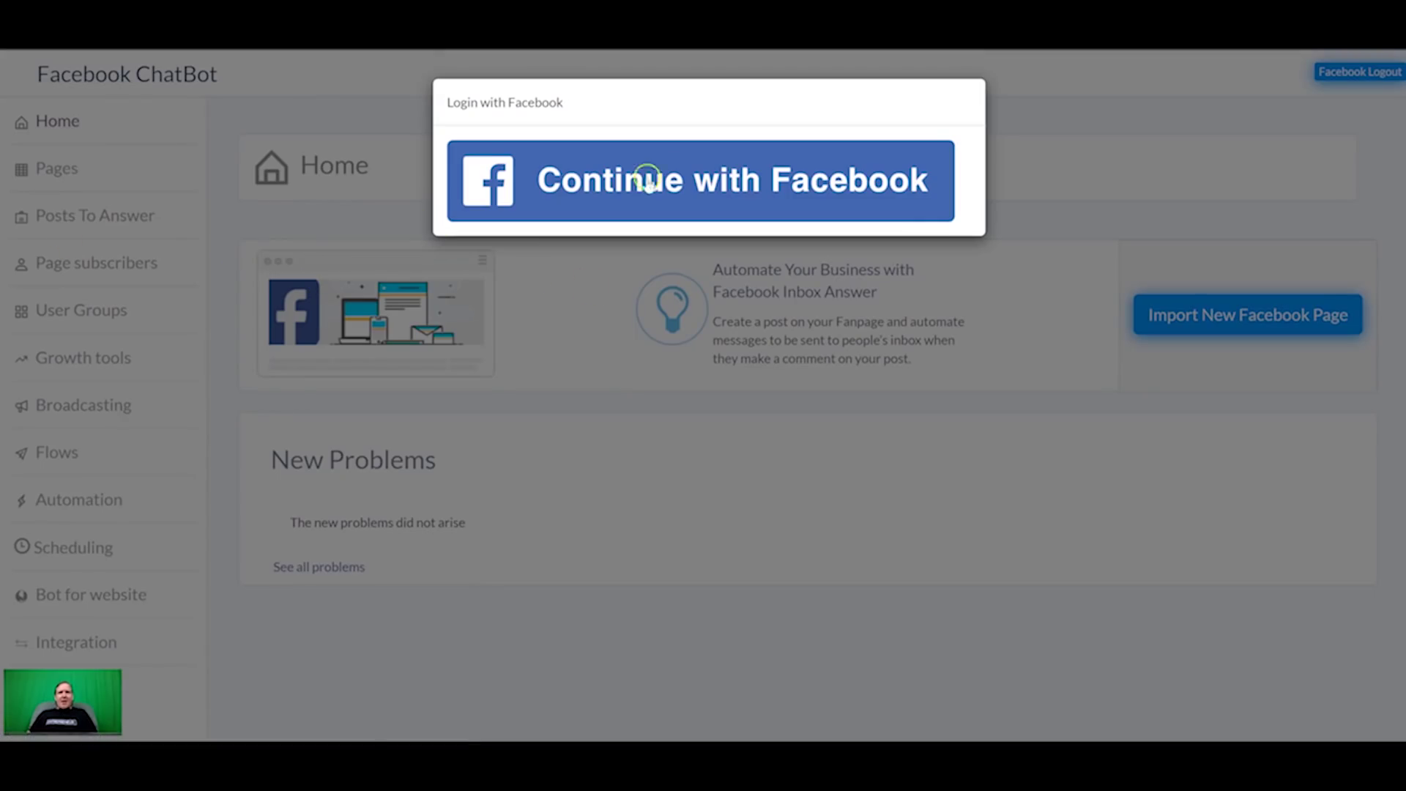
left_click(661, 200)
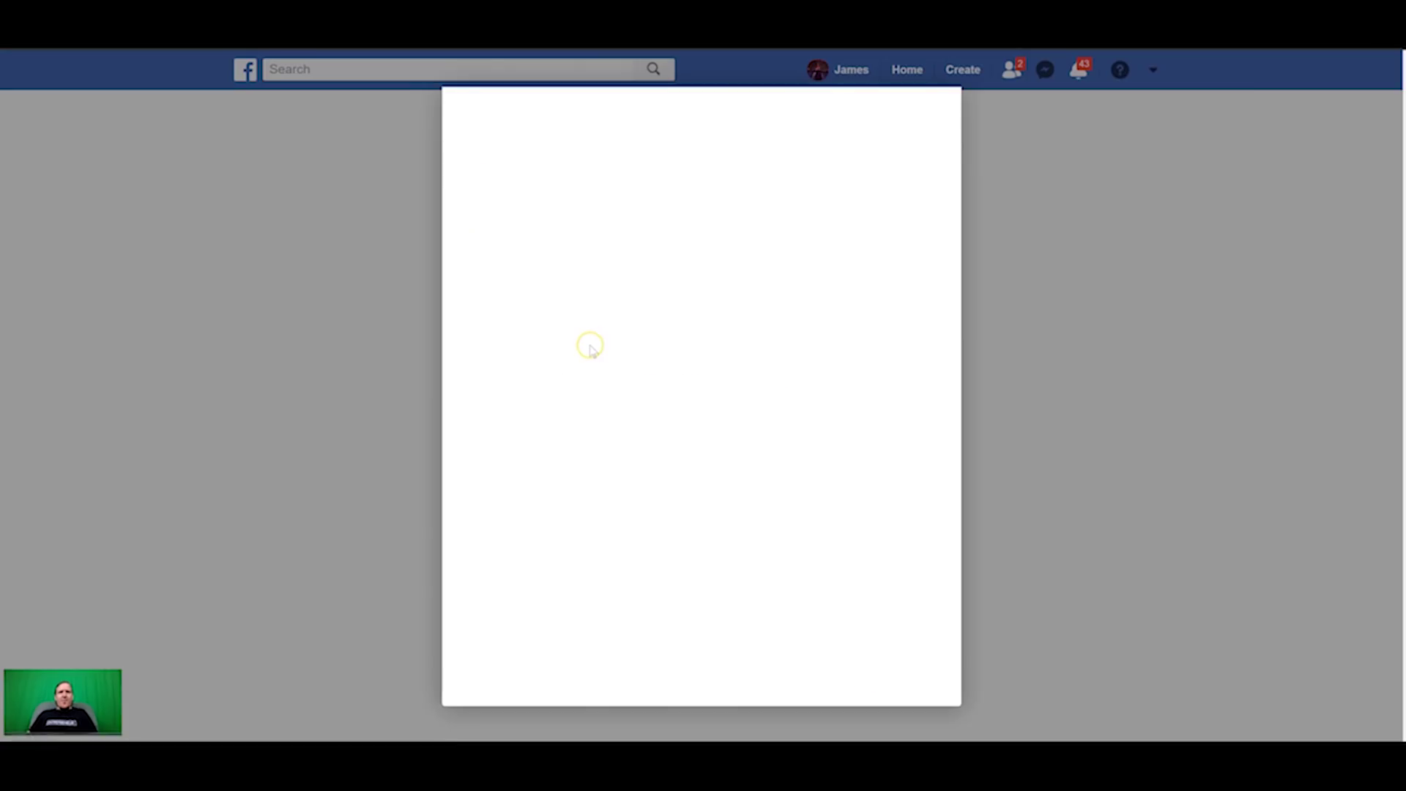
left_click(798, 320)
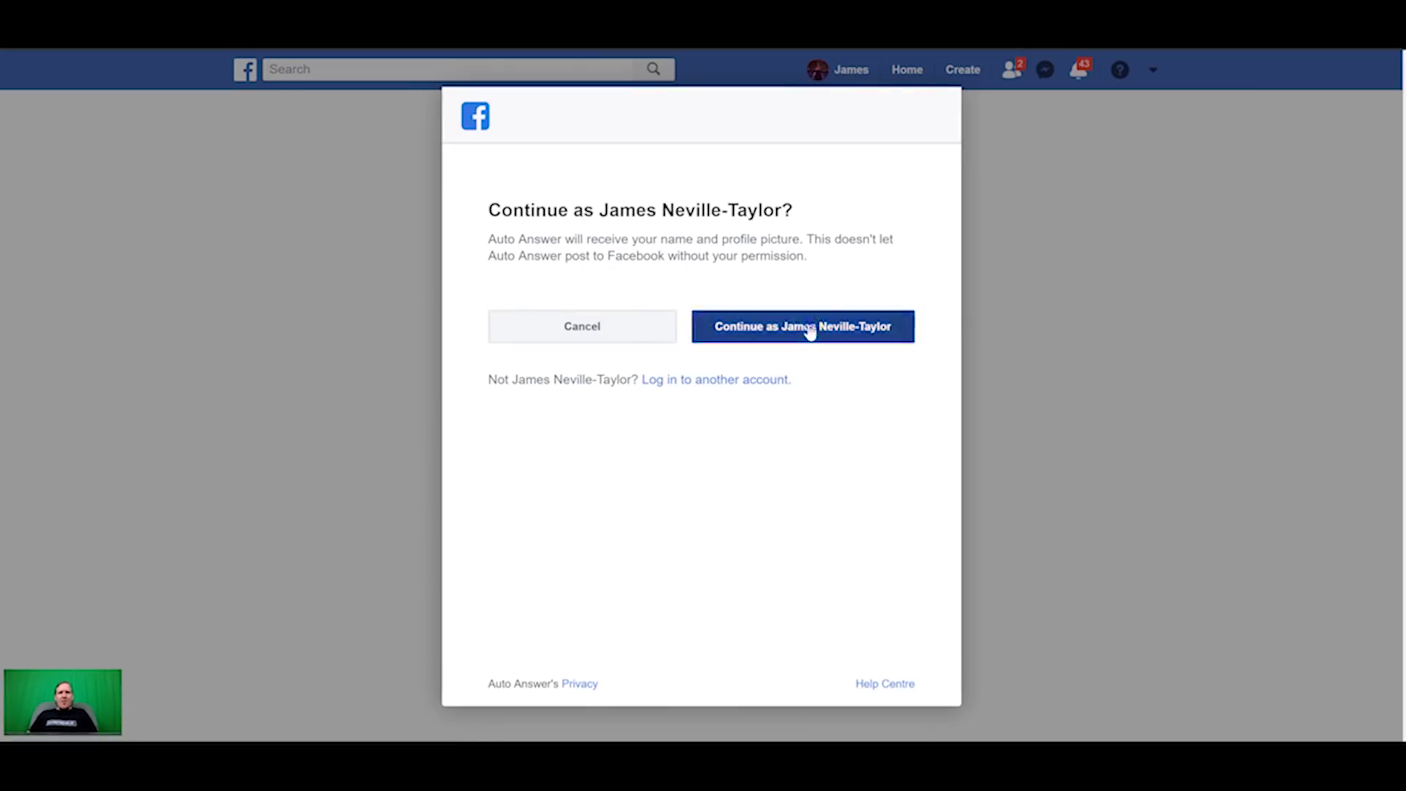
left_click(864, 634)
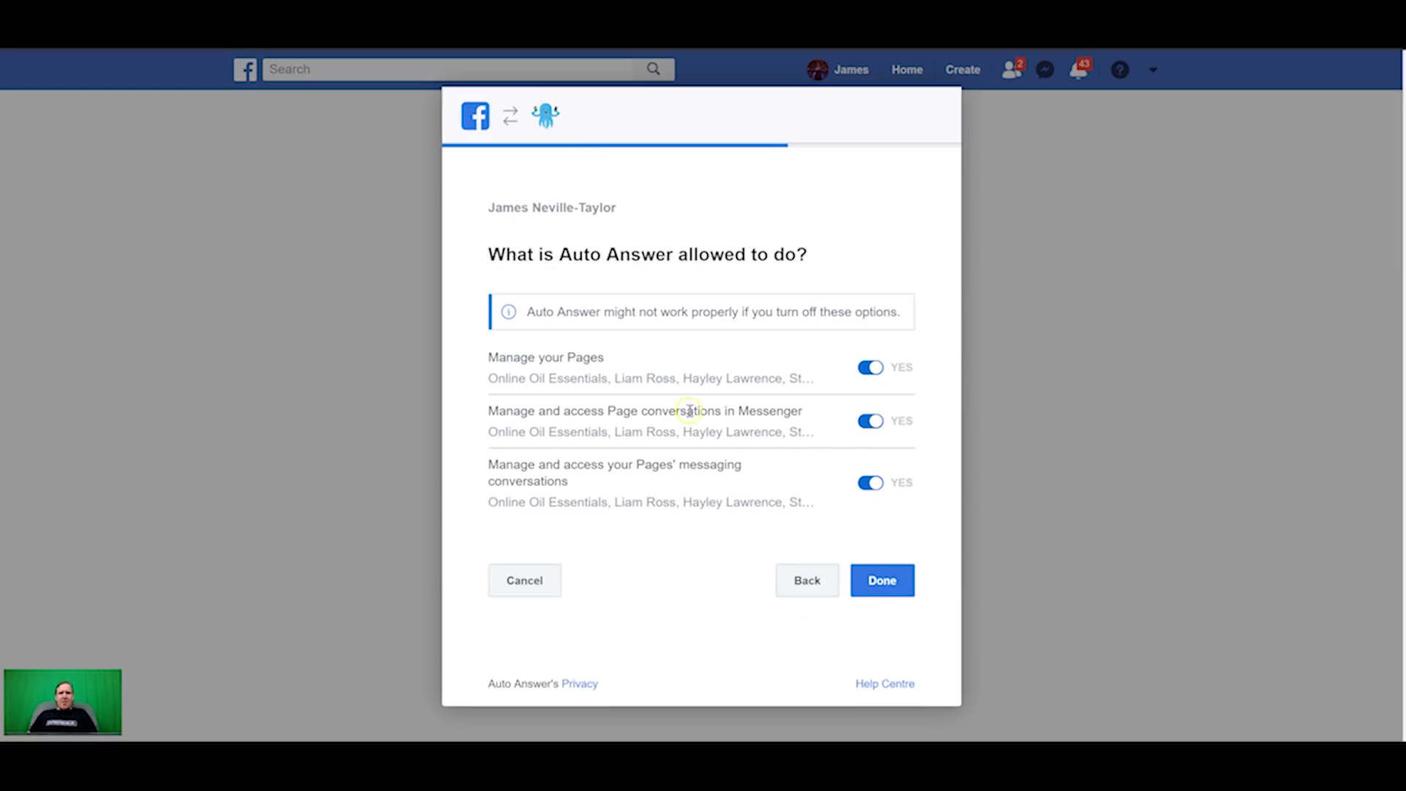
left_click(882, 578)
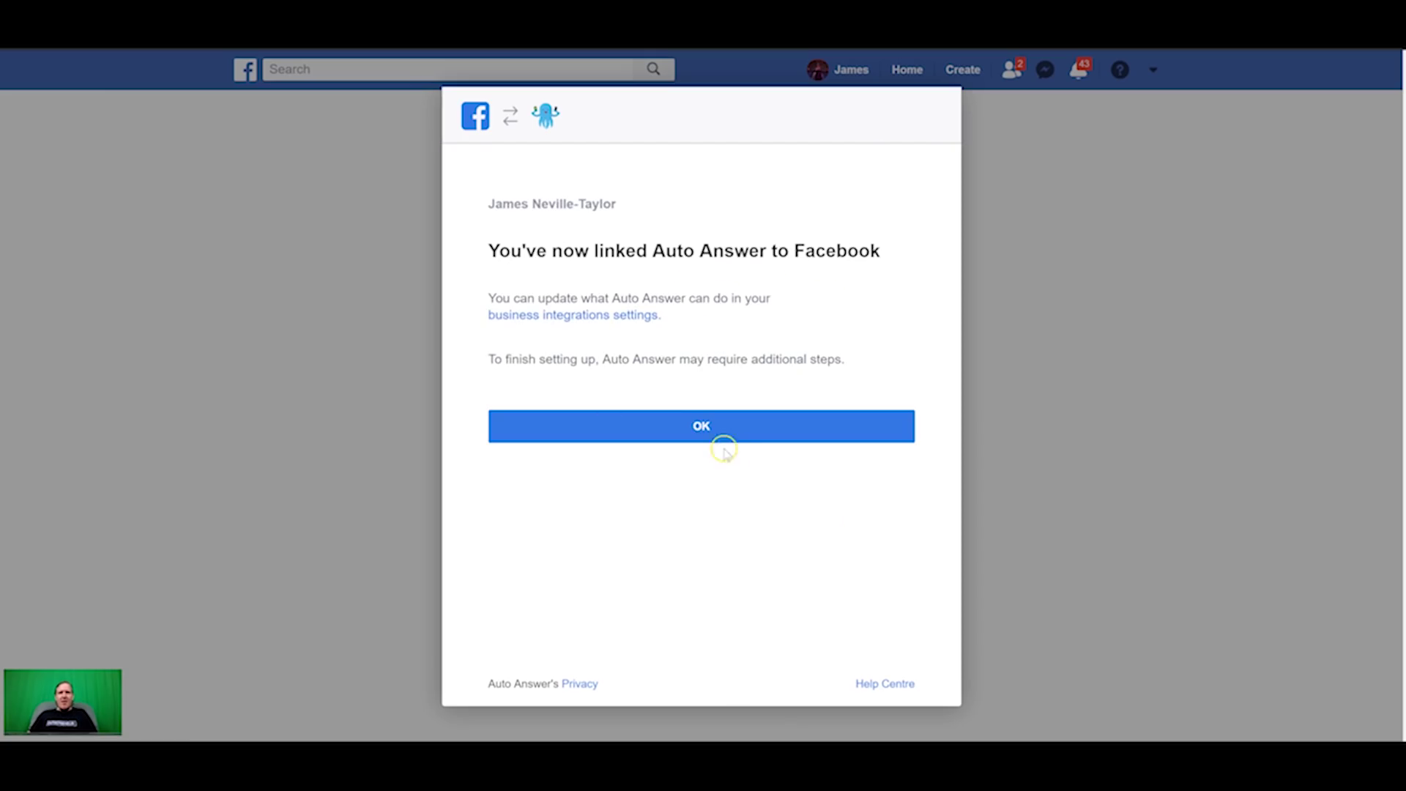
left_click(704, 432)
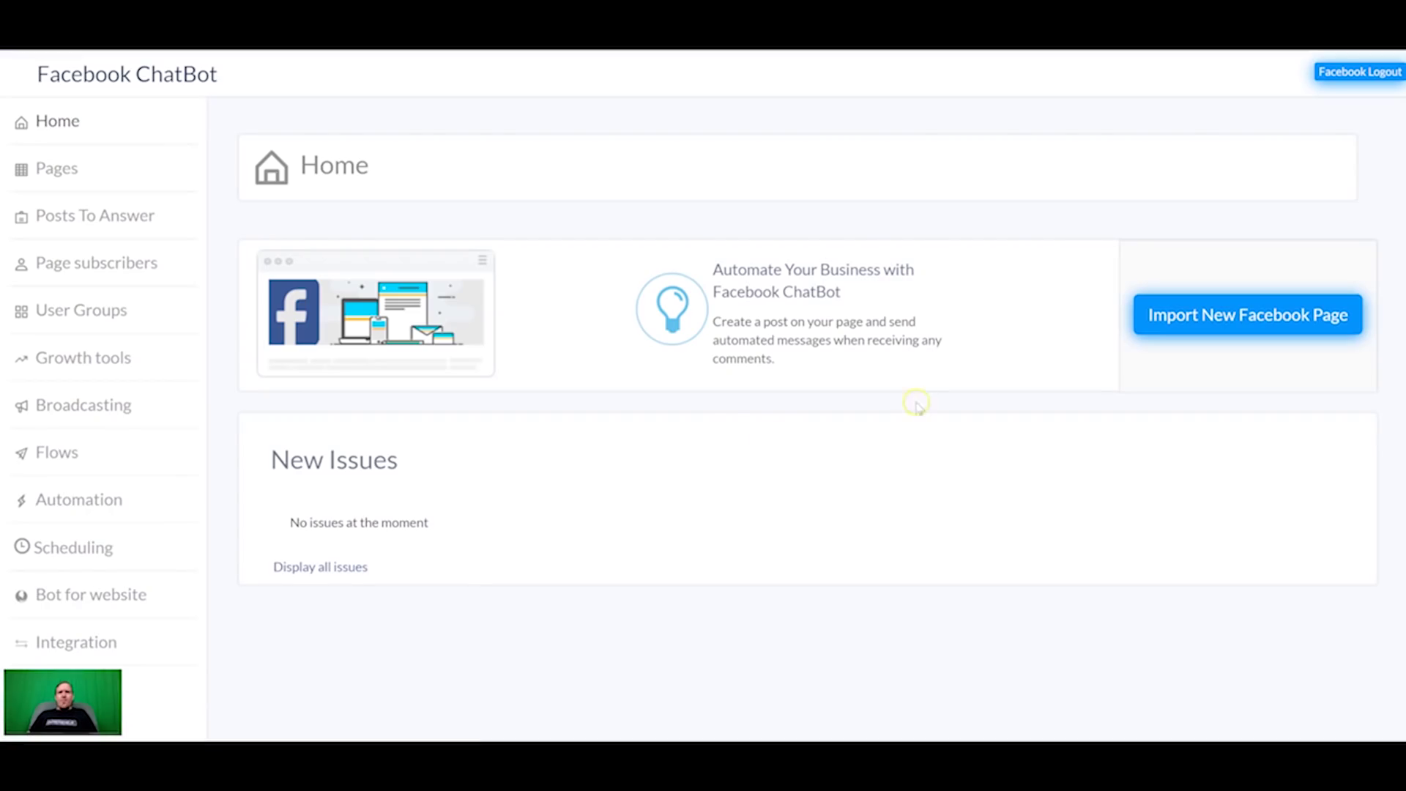
Step: Import the newly created Facebook page into the chatbot and view the Flows list
left_click(1240, 313)
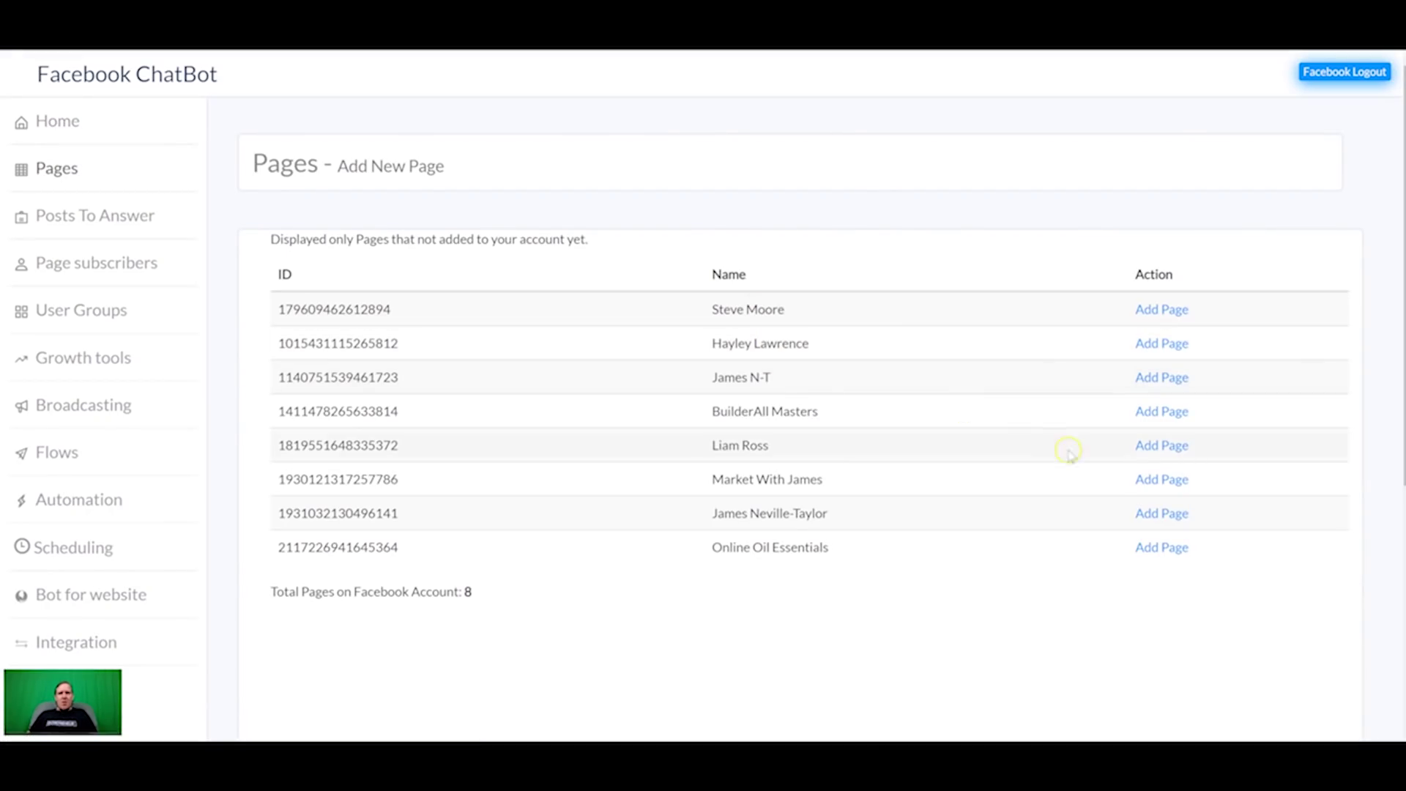
left_click(1155, 379)
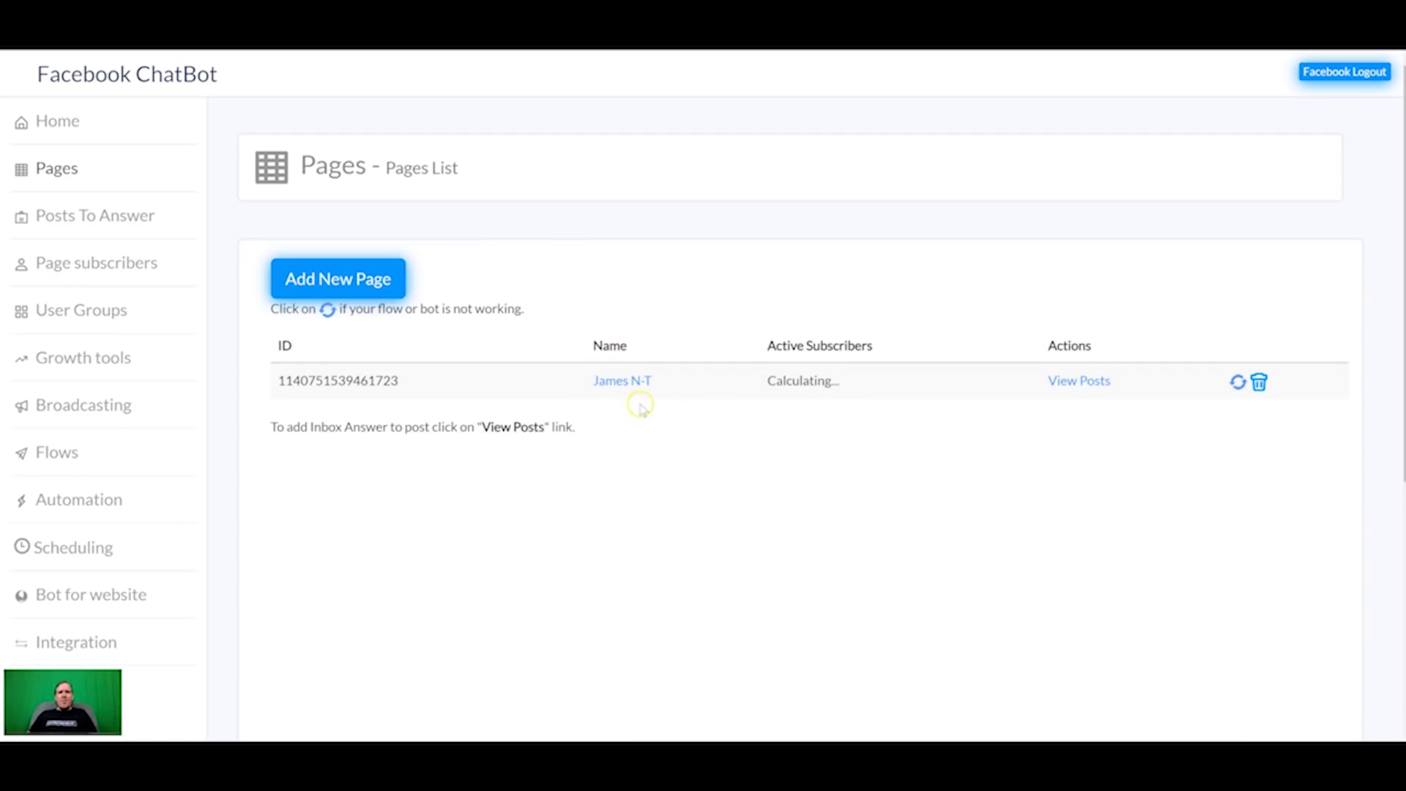
left_click(56, 453)
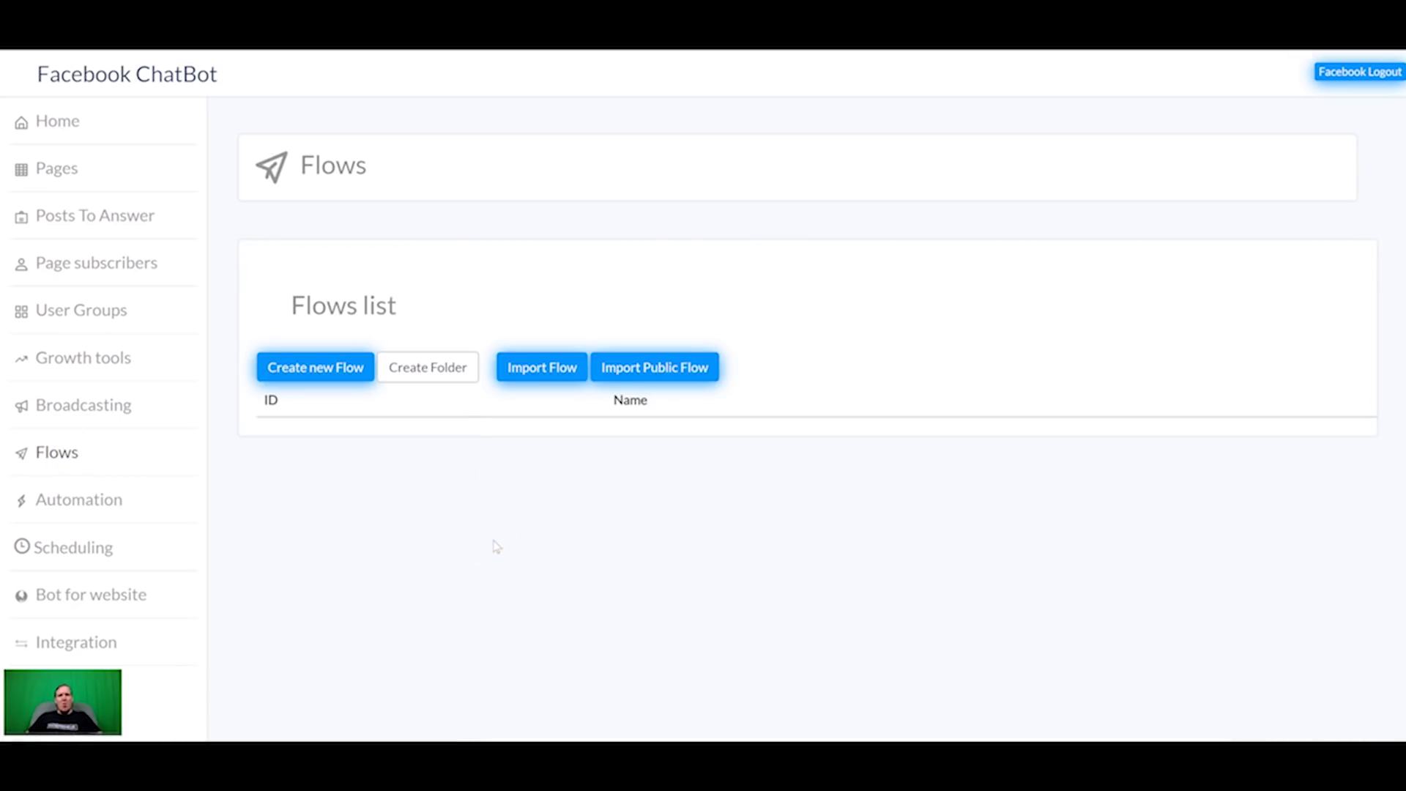
Step: Import the public flow 'Builderall Lead Generation Bot' from Import Public Flow
left_click(665, 373)
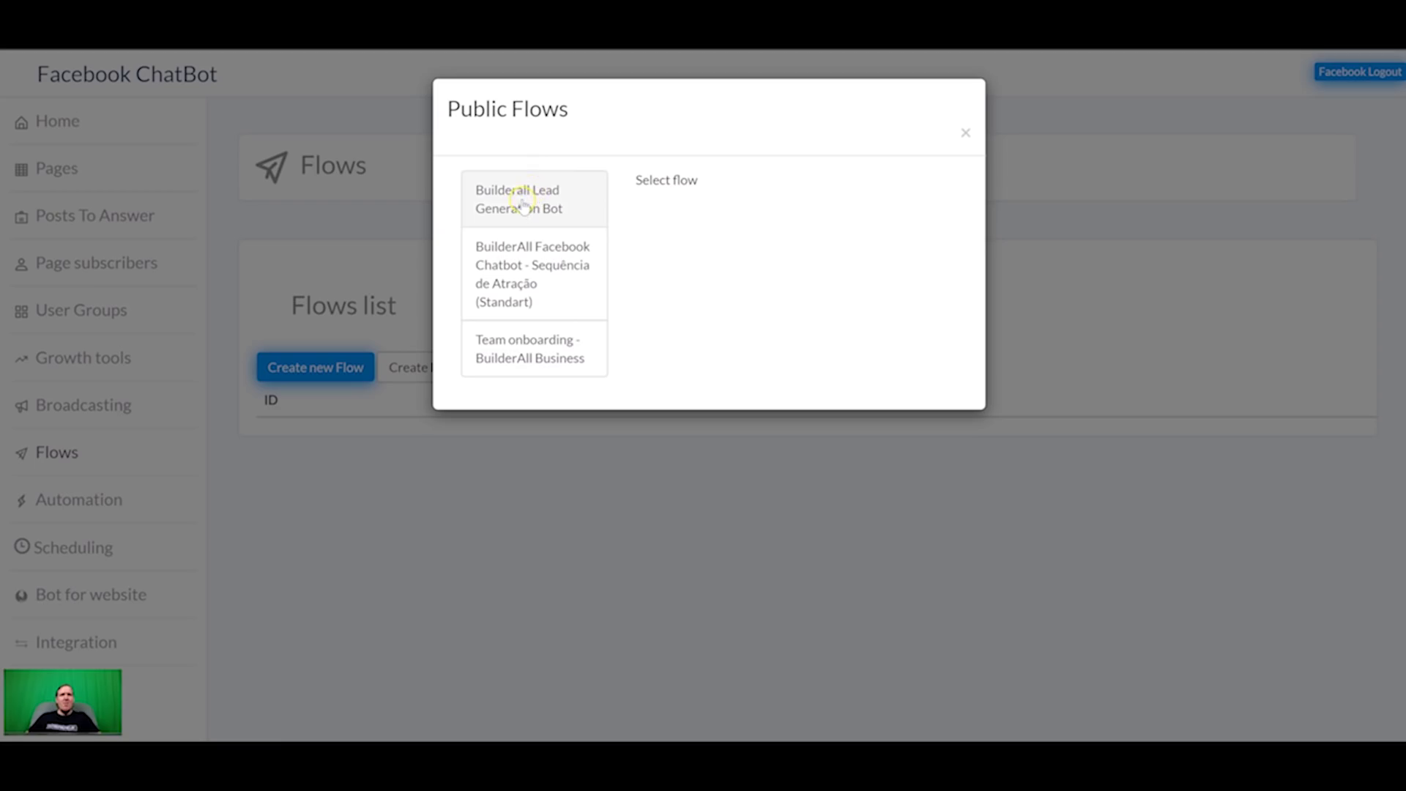
left_click(525, 202)
left_click(696, 258)
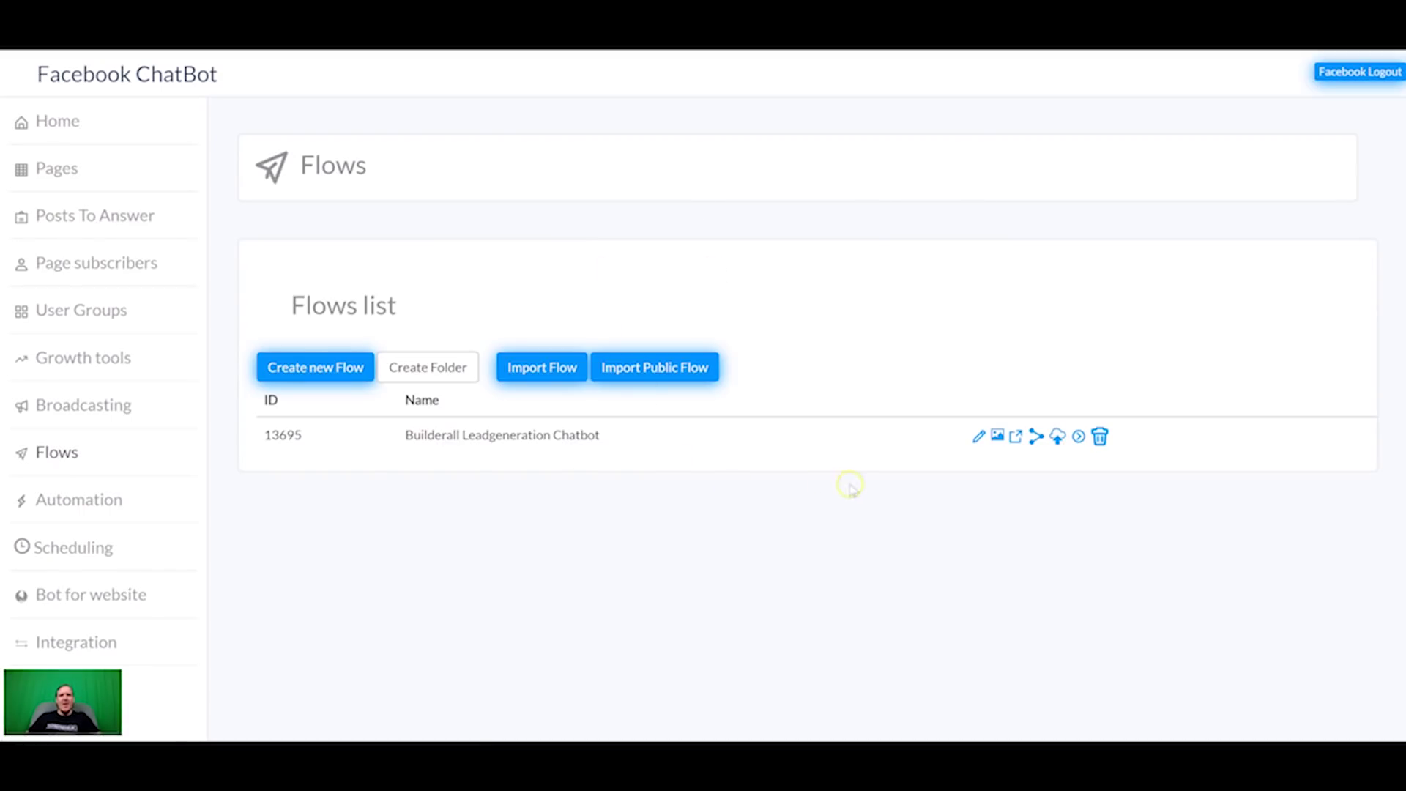
Step: Open the Builderall Leadgeneration Chatbot flow for editing and select its 7 Day Free Trial step
left_click(997, 436)
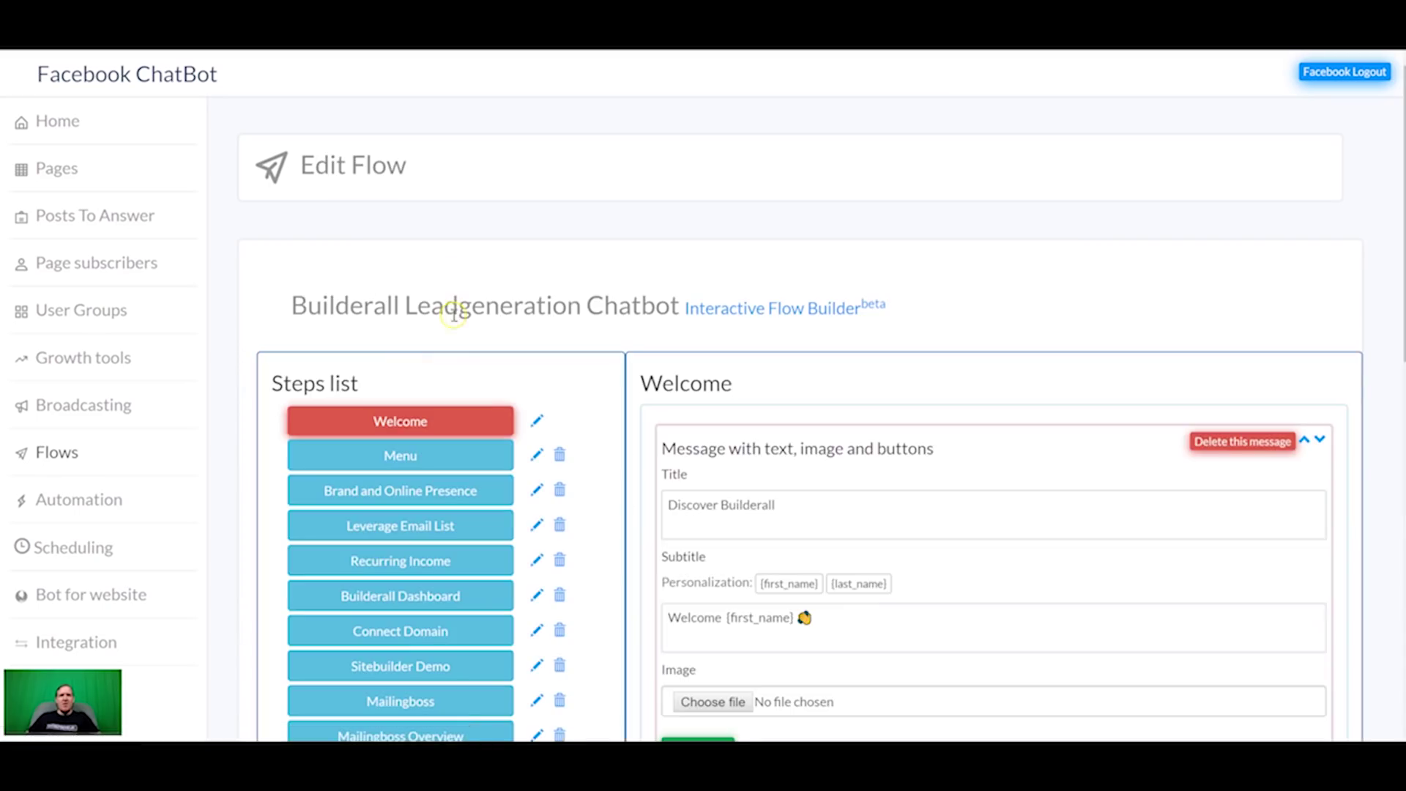
scroll(412, 445, "down", 7)
scroll(414, 344, "up", 3)
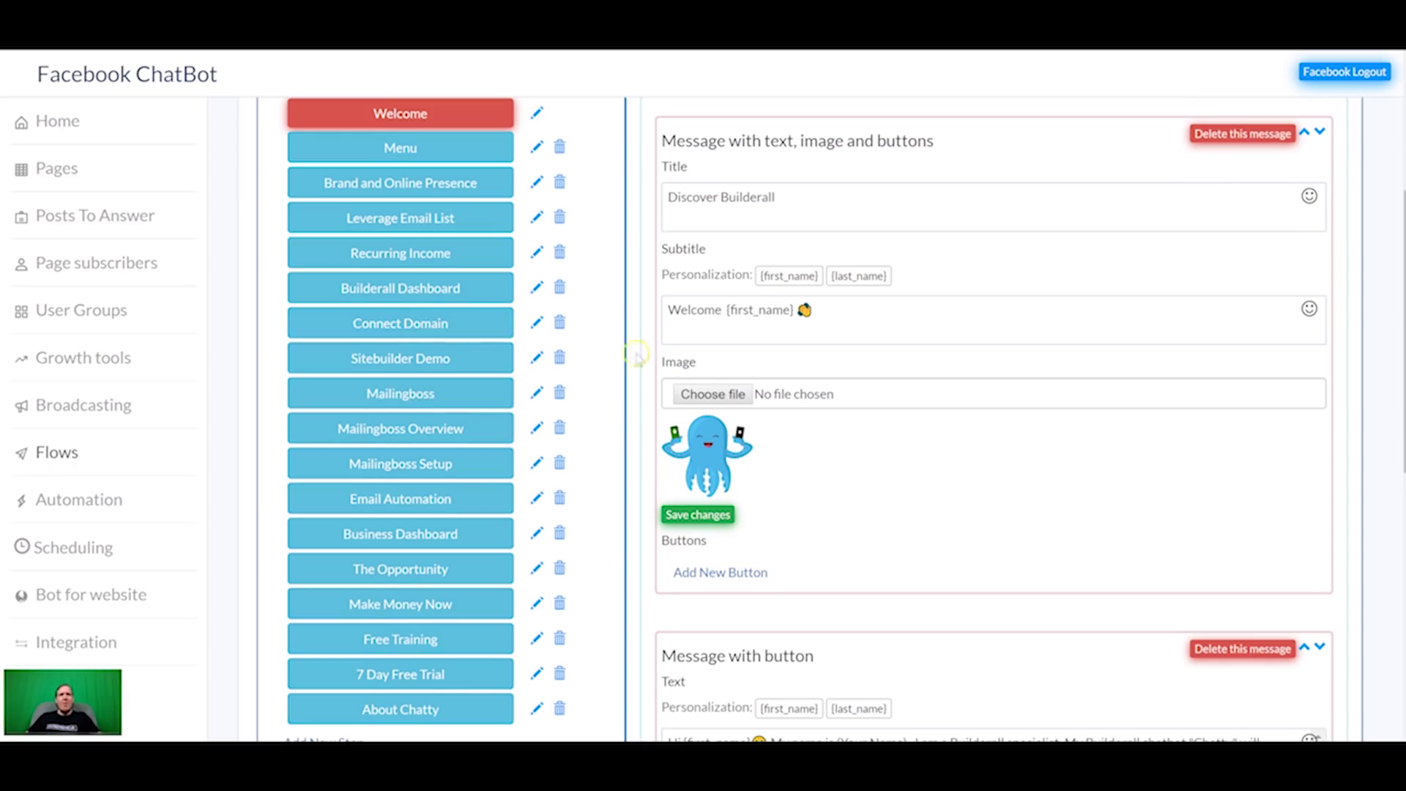
scroll(505, 318, "up", 3)
scroll(401, 597, "down", 5)
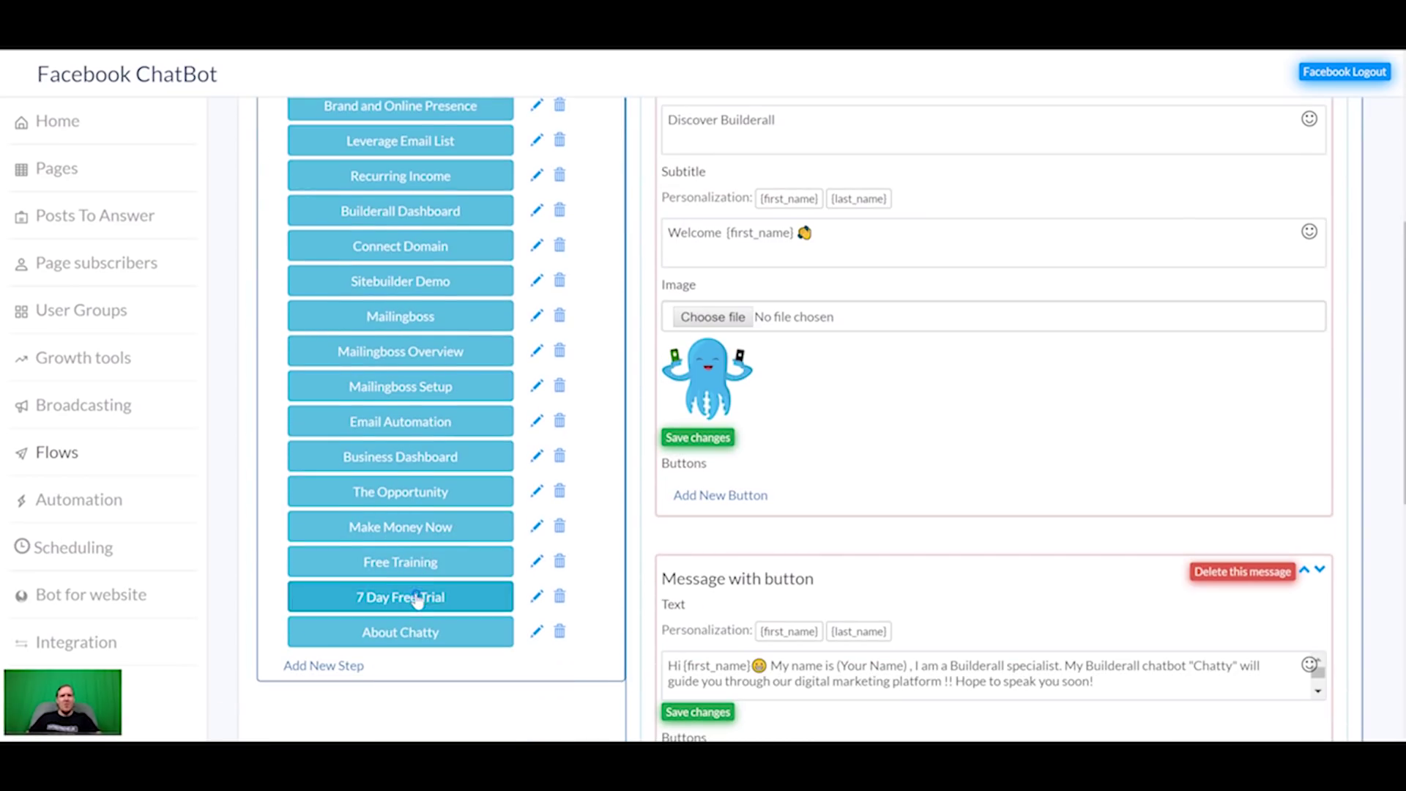
left_click(416, 598)
scroll(802, 535, "down", 1)
scroll(798, 512, "up", 4)
scroll(797, 494, "down", 6)
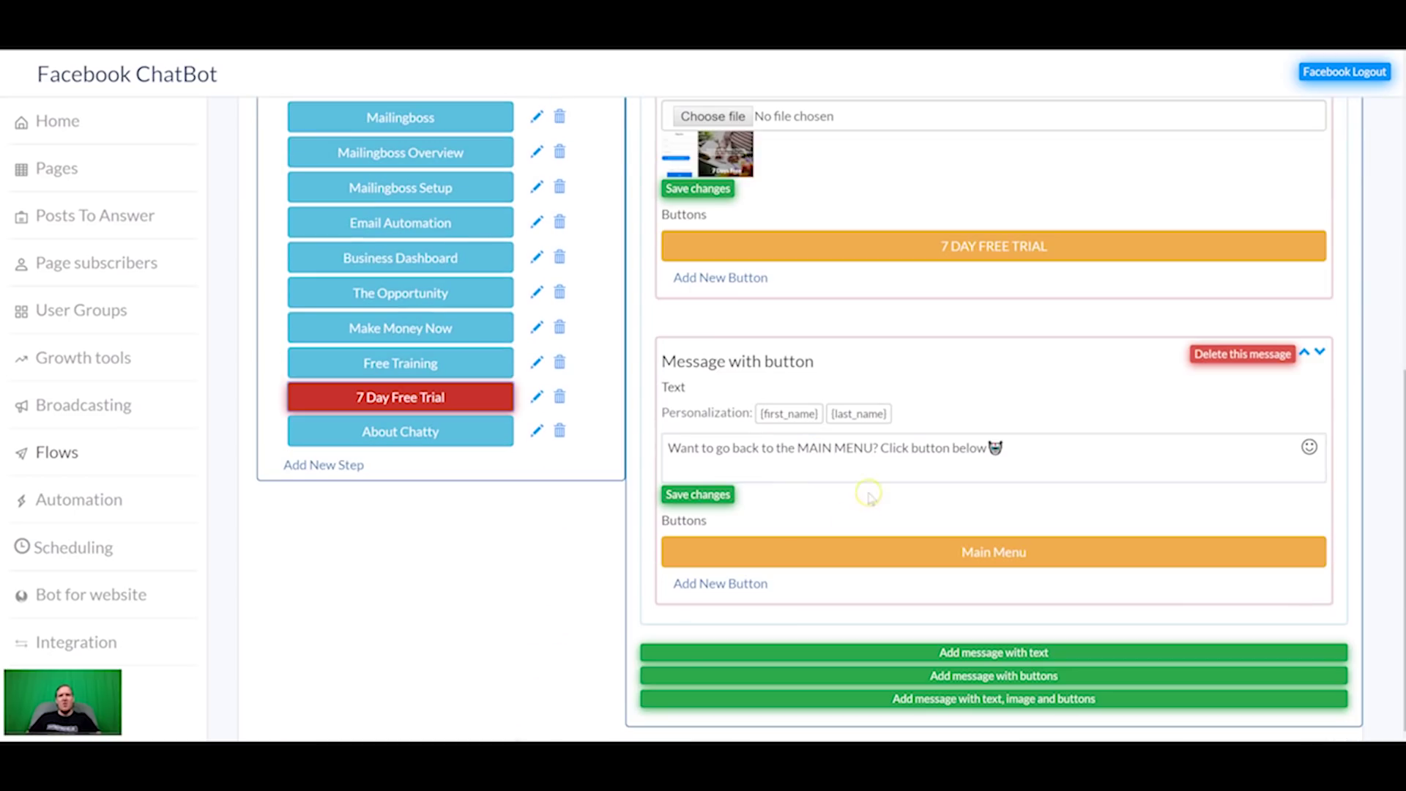
Step: Inspect the 7 DAY FREE TRIAL button's placeholder affiliate link, closing it without changes
left_click(921, 245)
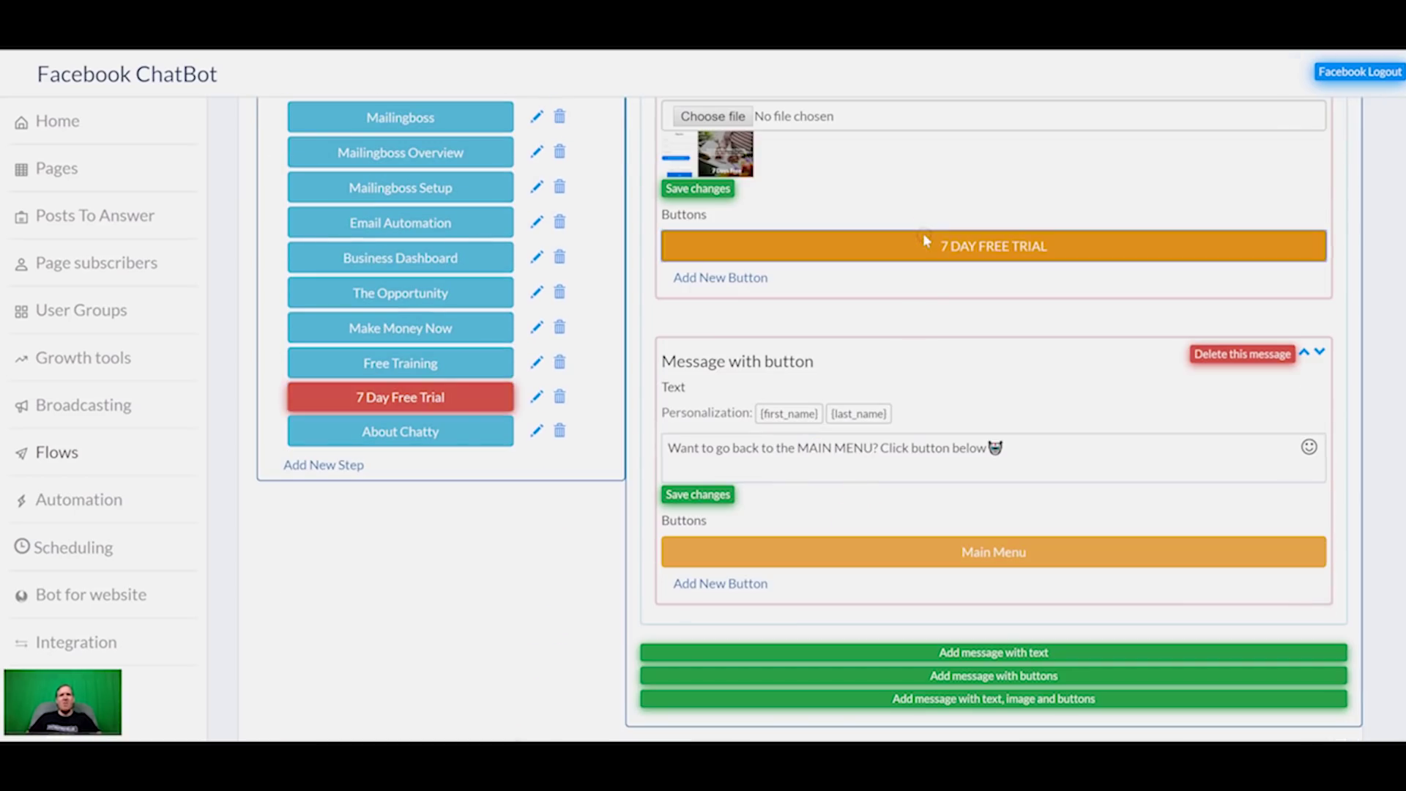
left_click_drag(571, 360, 402, 359)
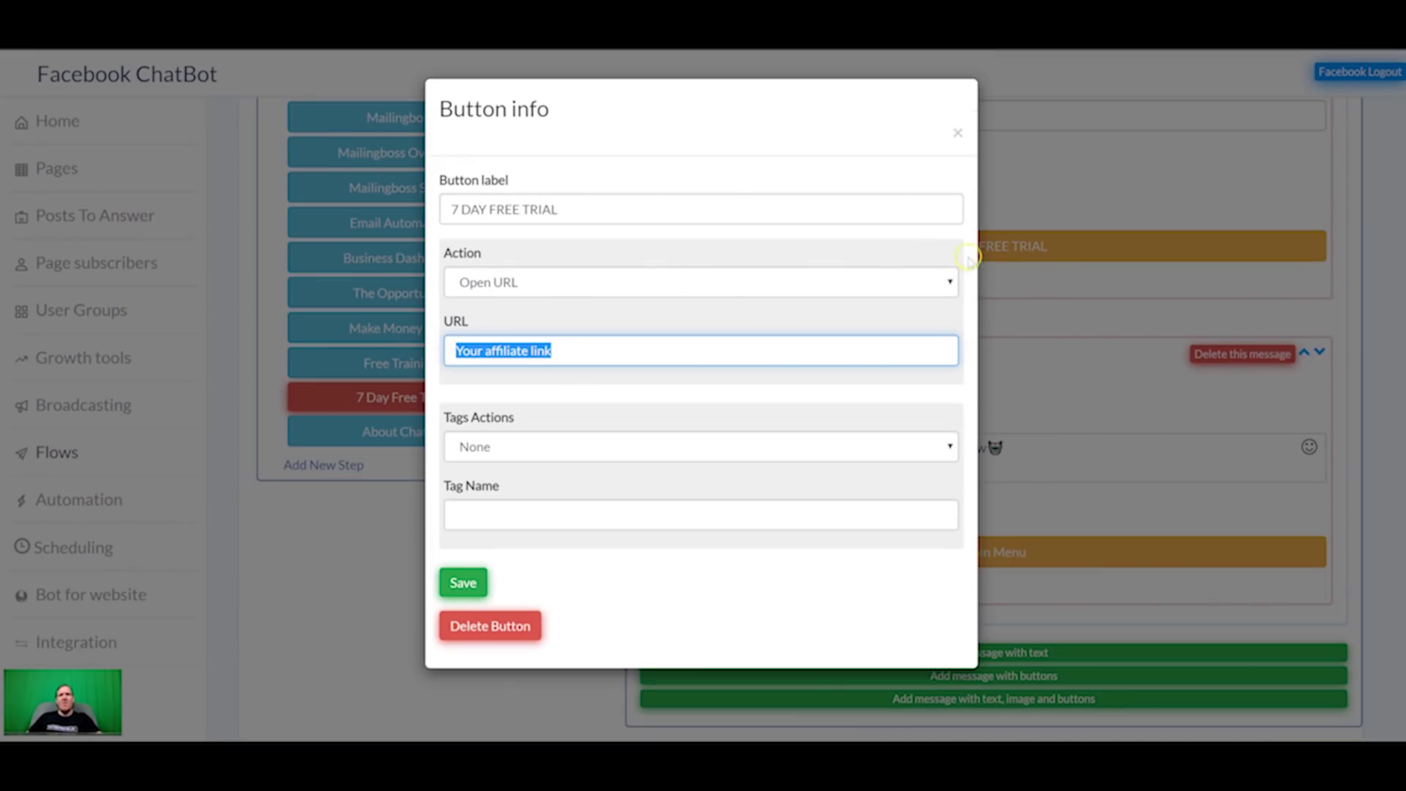
left_click(958, 132)
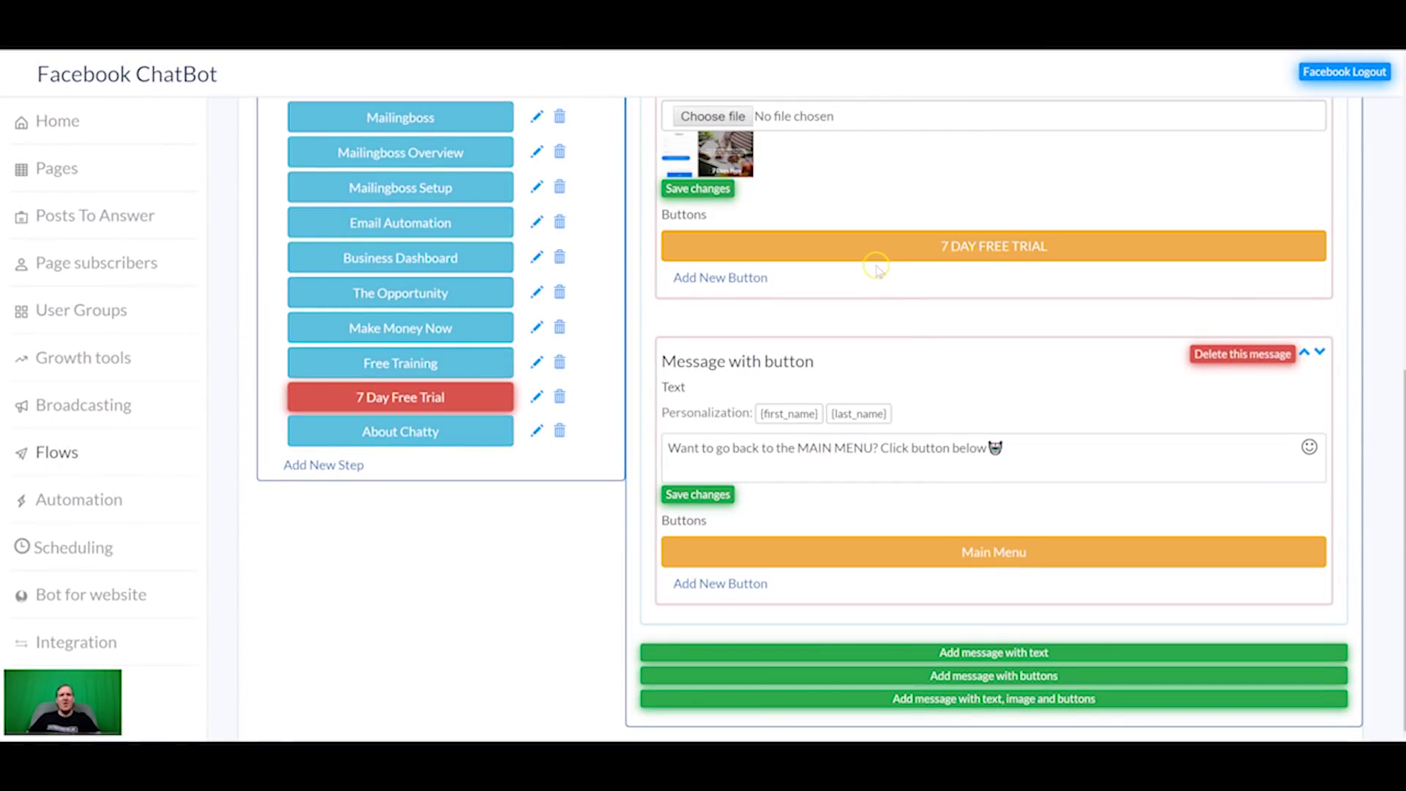
scroll(806, 300, "up", 3)
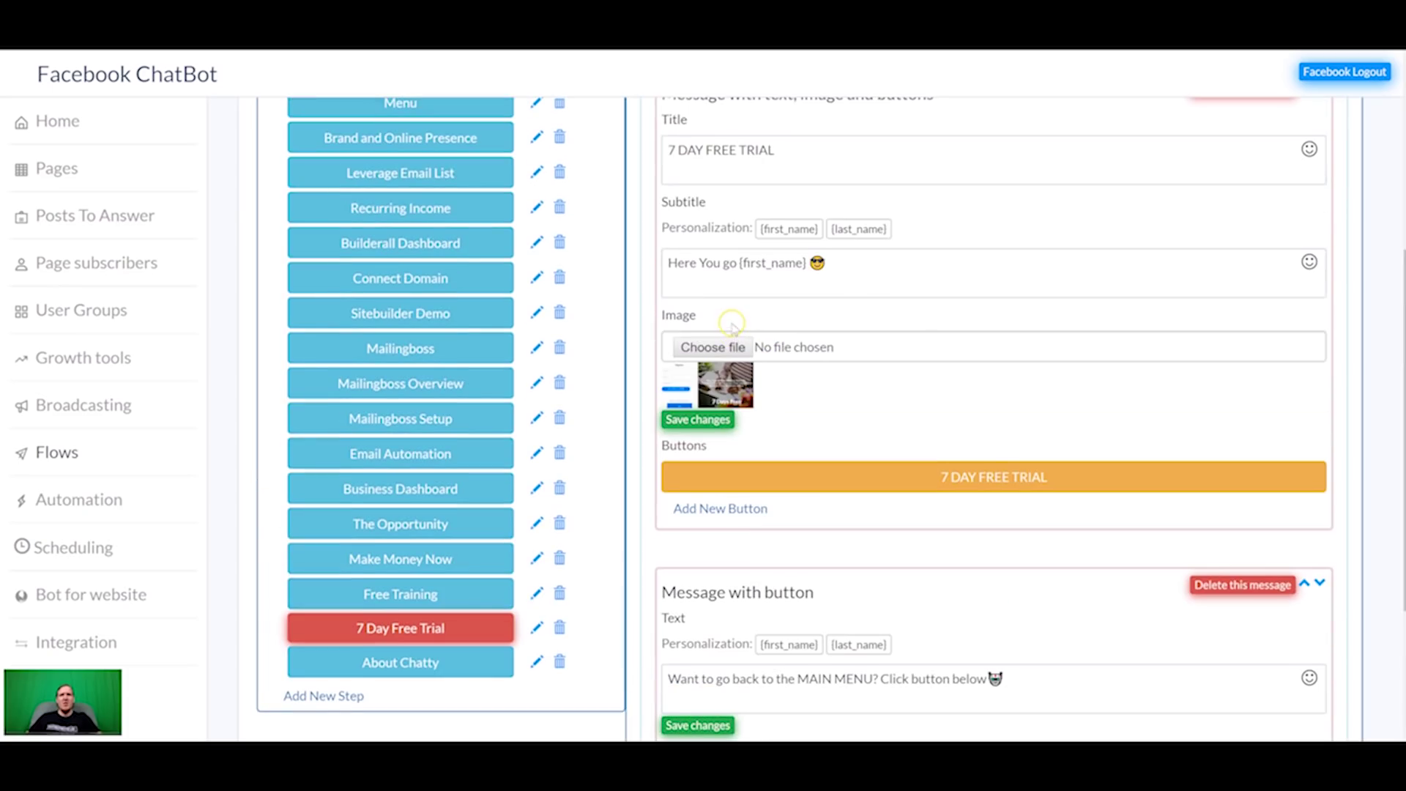
scroll(976, 341, "up", 5)
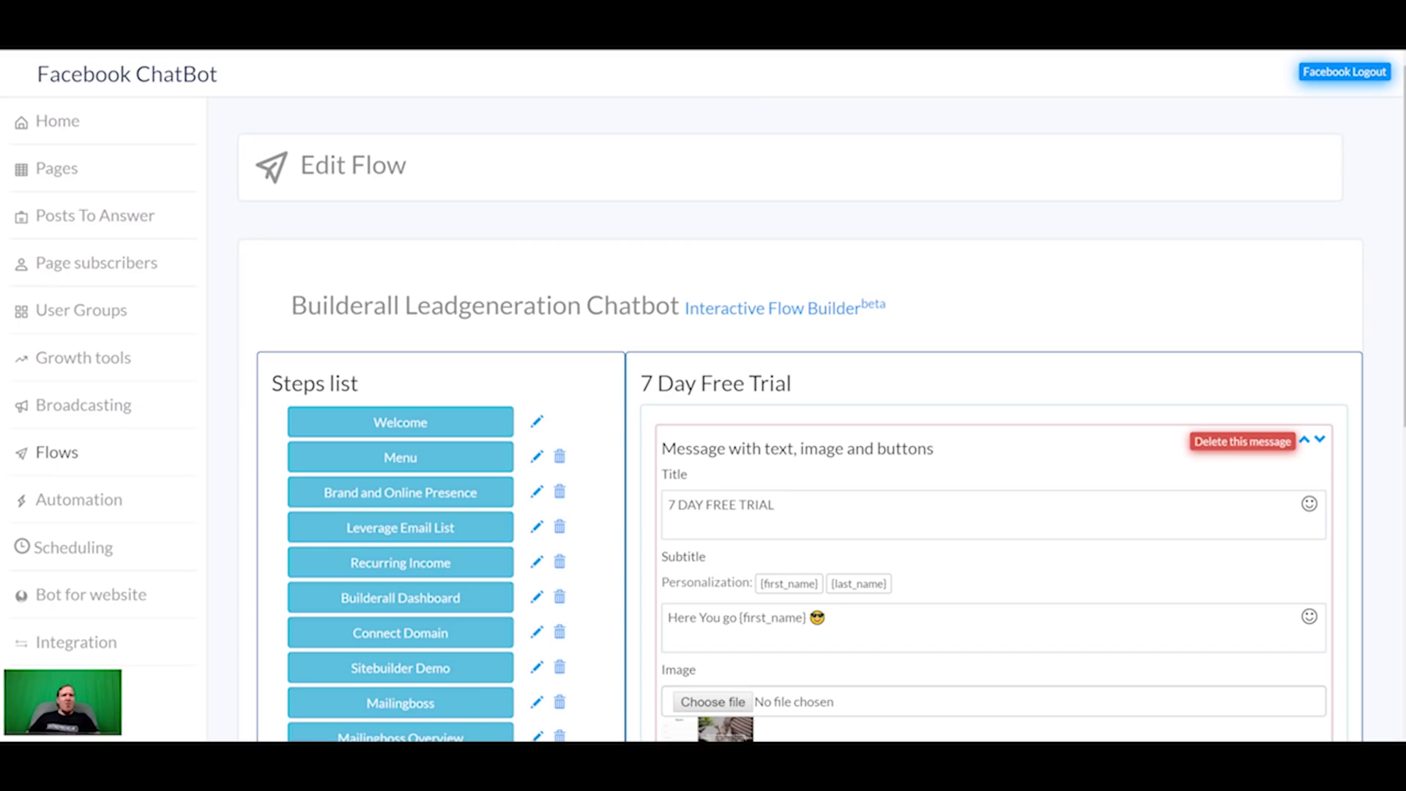
left_click(82, 359)
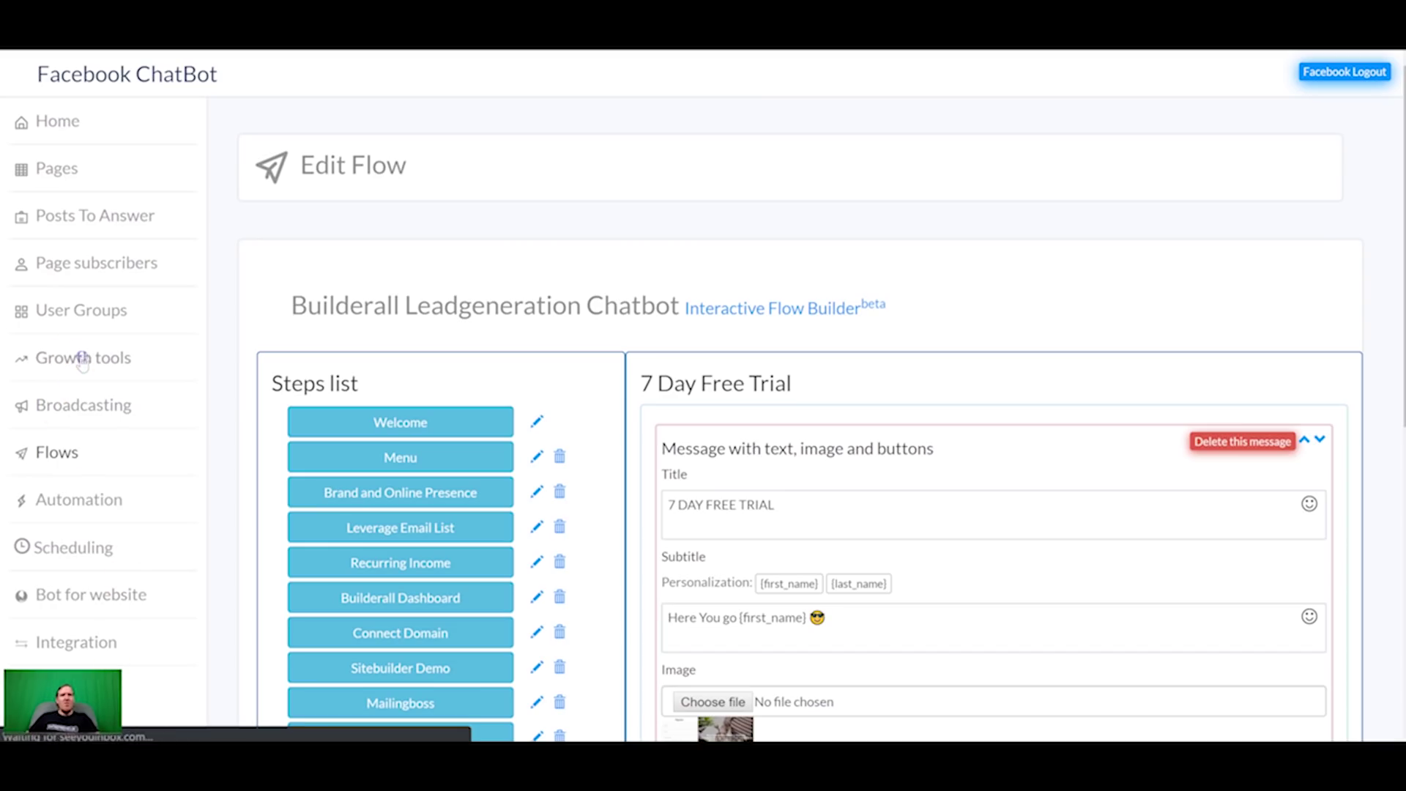
Step: Create a Popup growth tool named pop, then return to the Builderall dashboard
left_click(311, 286)
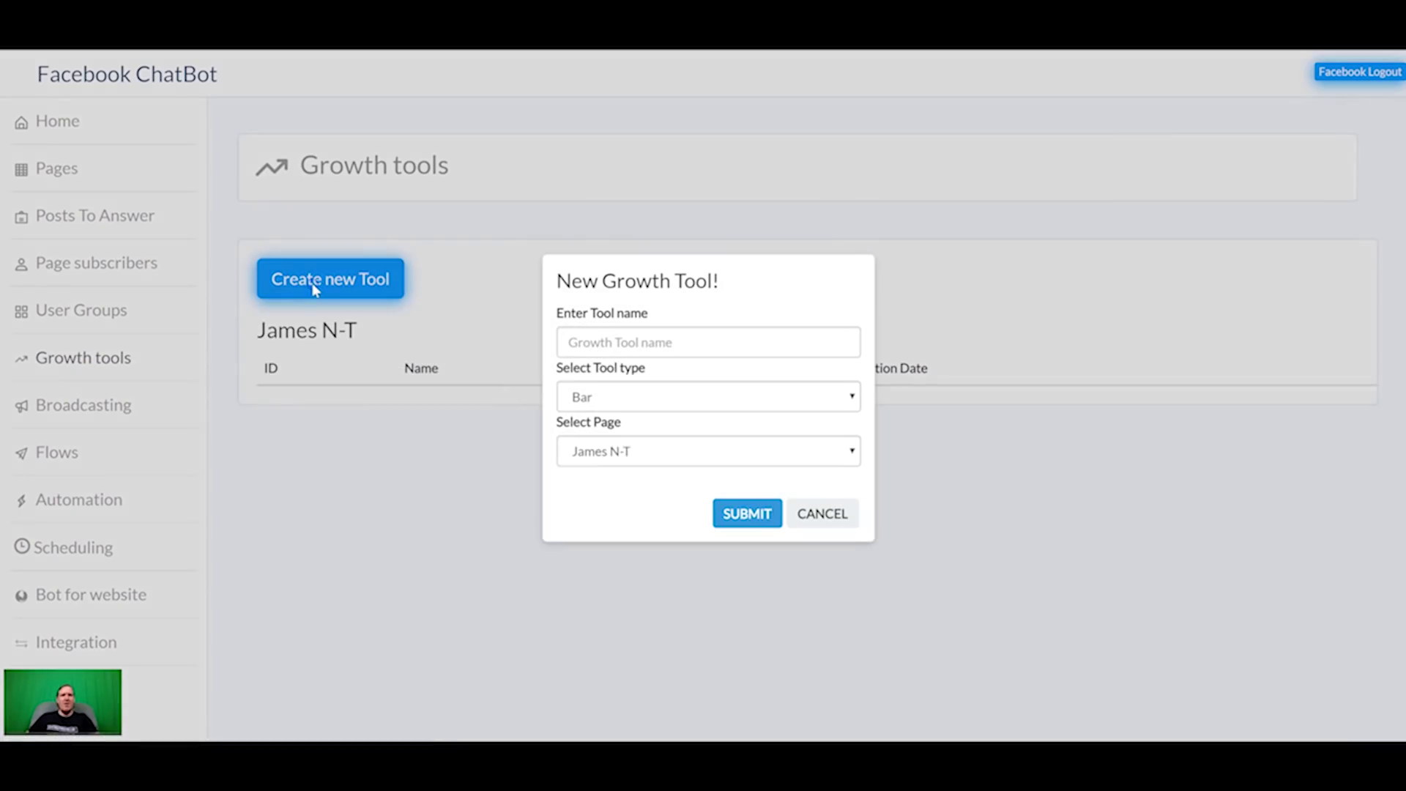
left_click(727, 398)
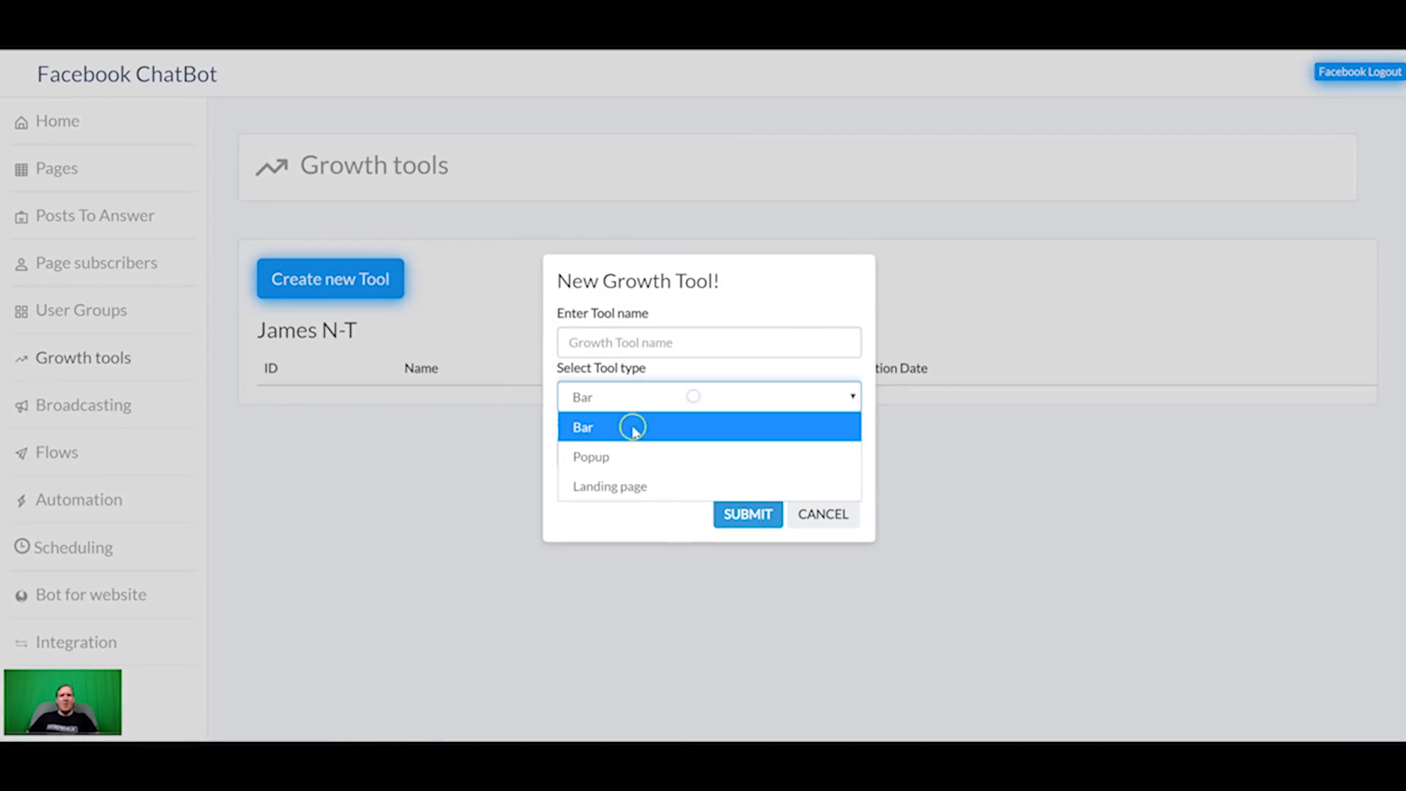
left_click(631, 455)
left_click(683, 344)
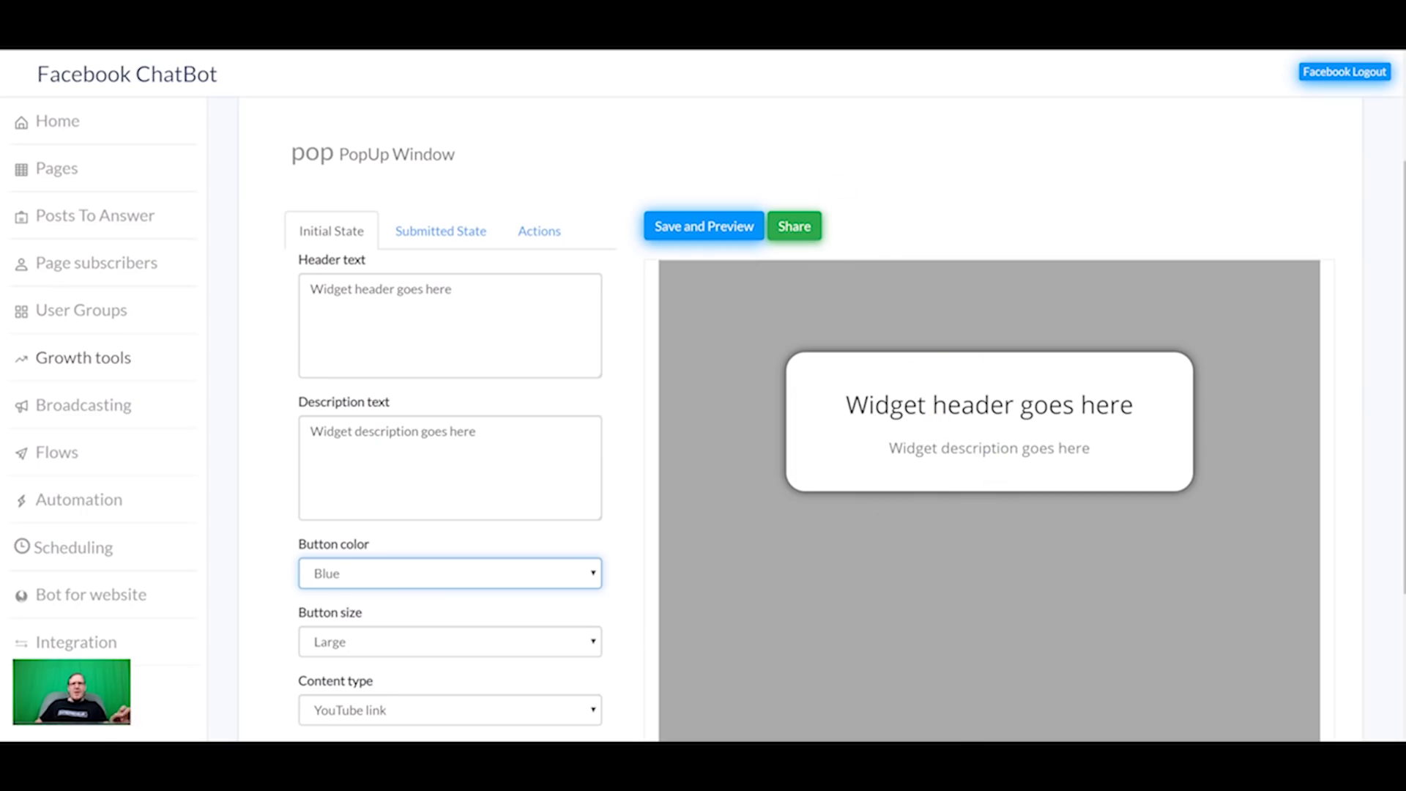
left_click(748, 701)
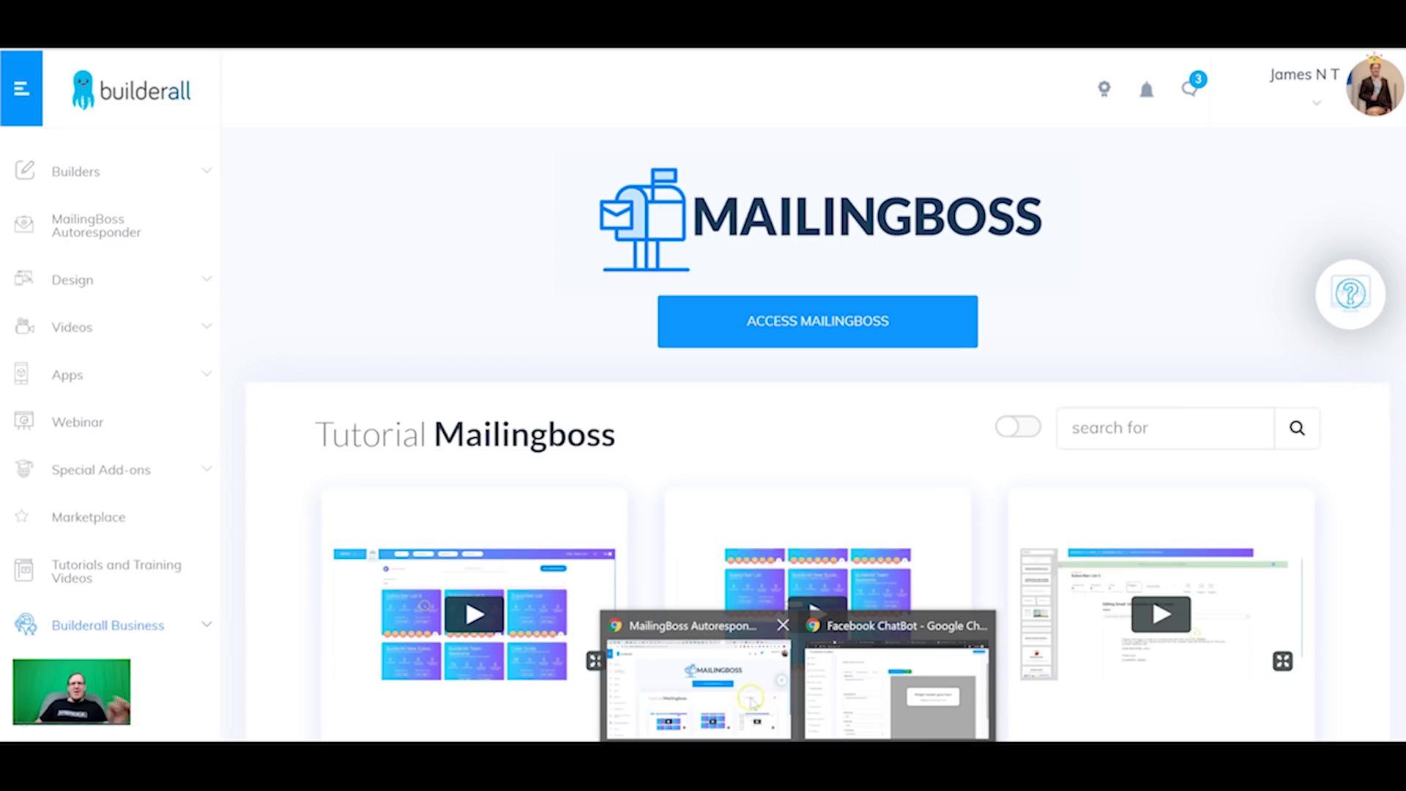
Step: Go to the Growth tools section of the Facebook Chatbot app
left_click(154, 384)
scroll(83, 457, "down", 5)
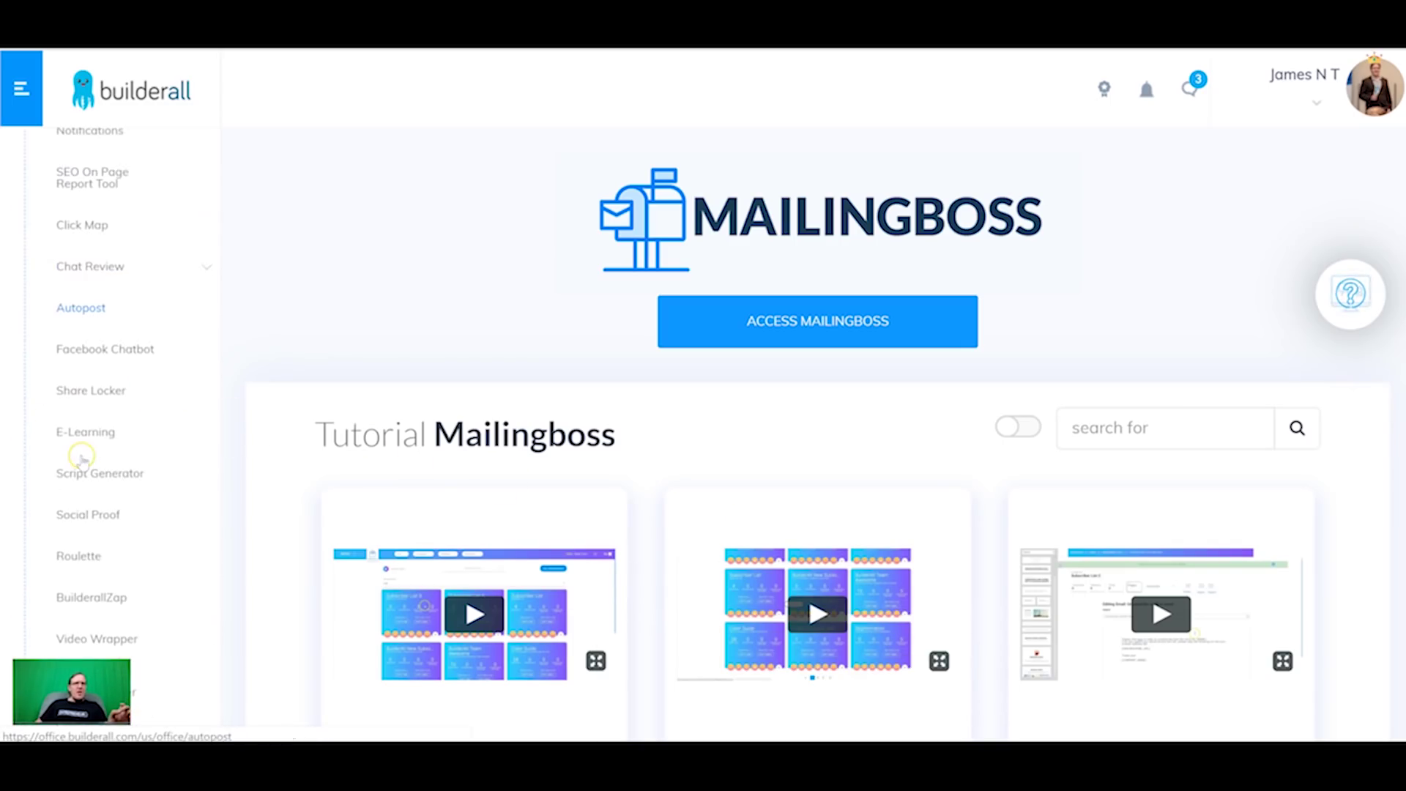
left_click(125, 353)
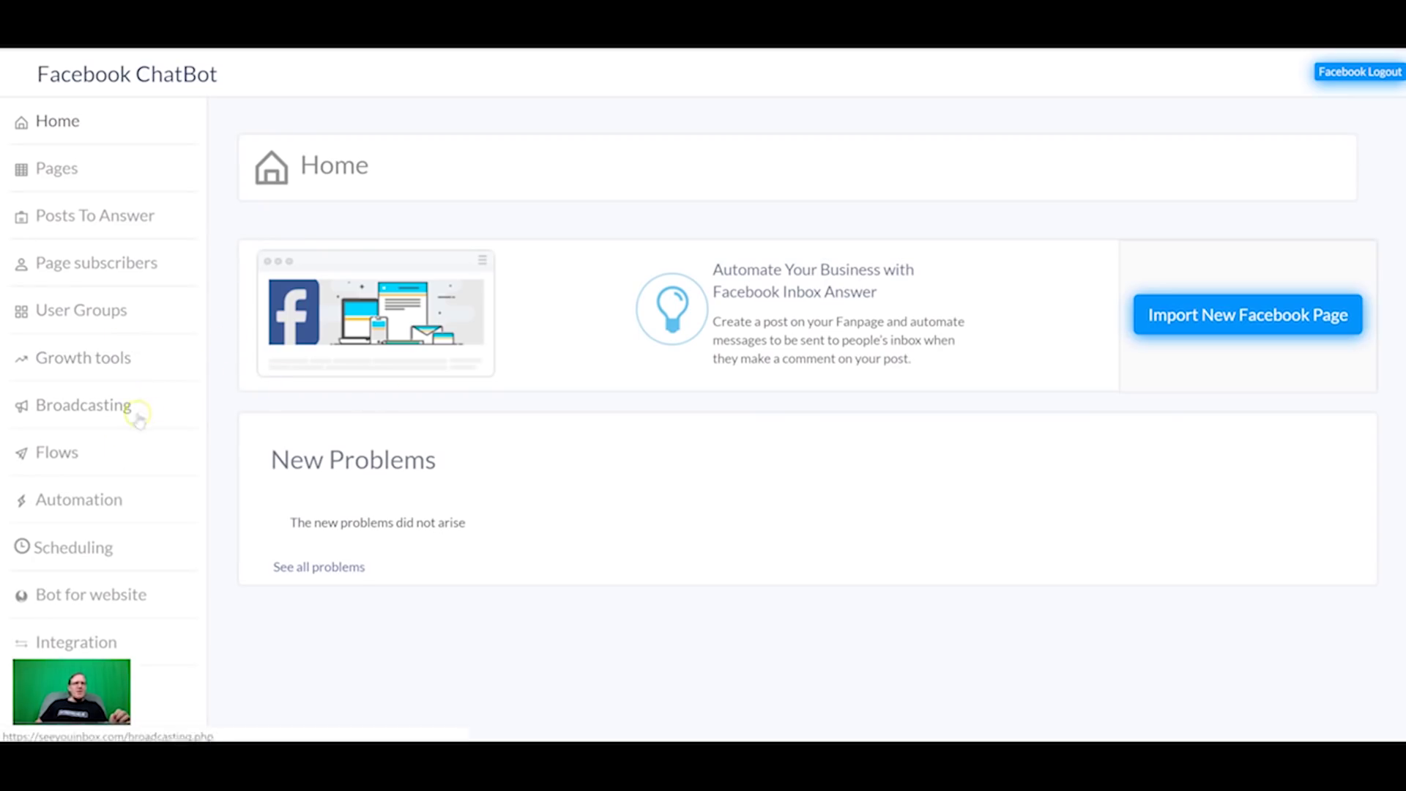
left_click(82, 360)
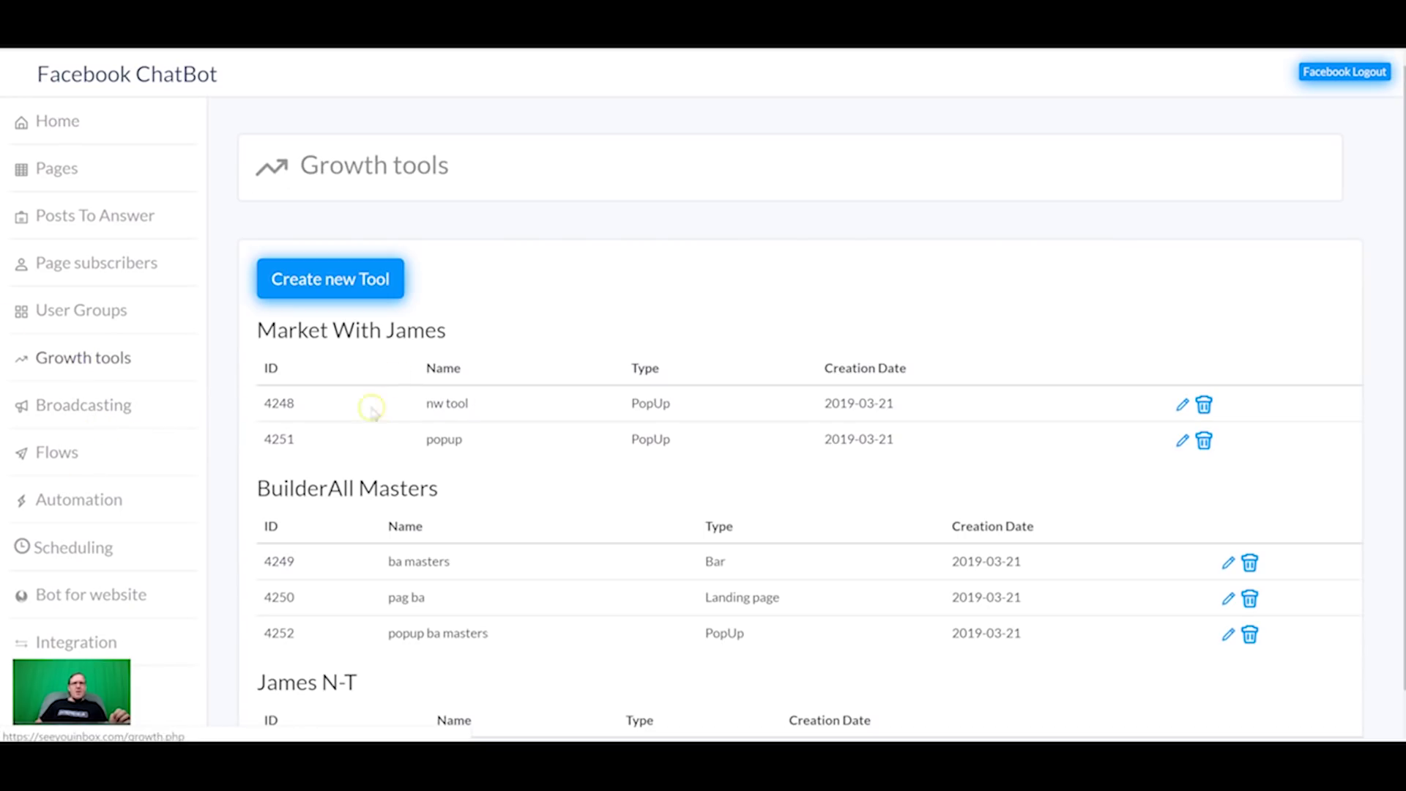
Step: Create a Popup growth tool named 'test' for the Facebook page
left_click(346, 277)
left_click(659, 343)
type("test")
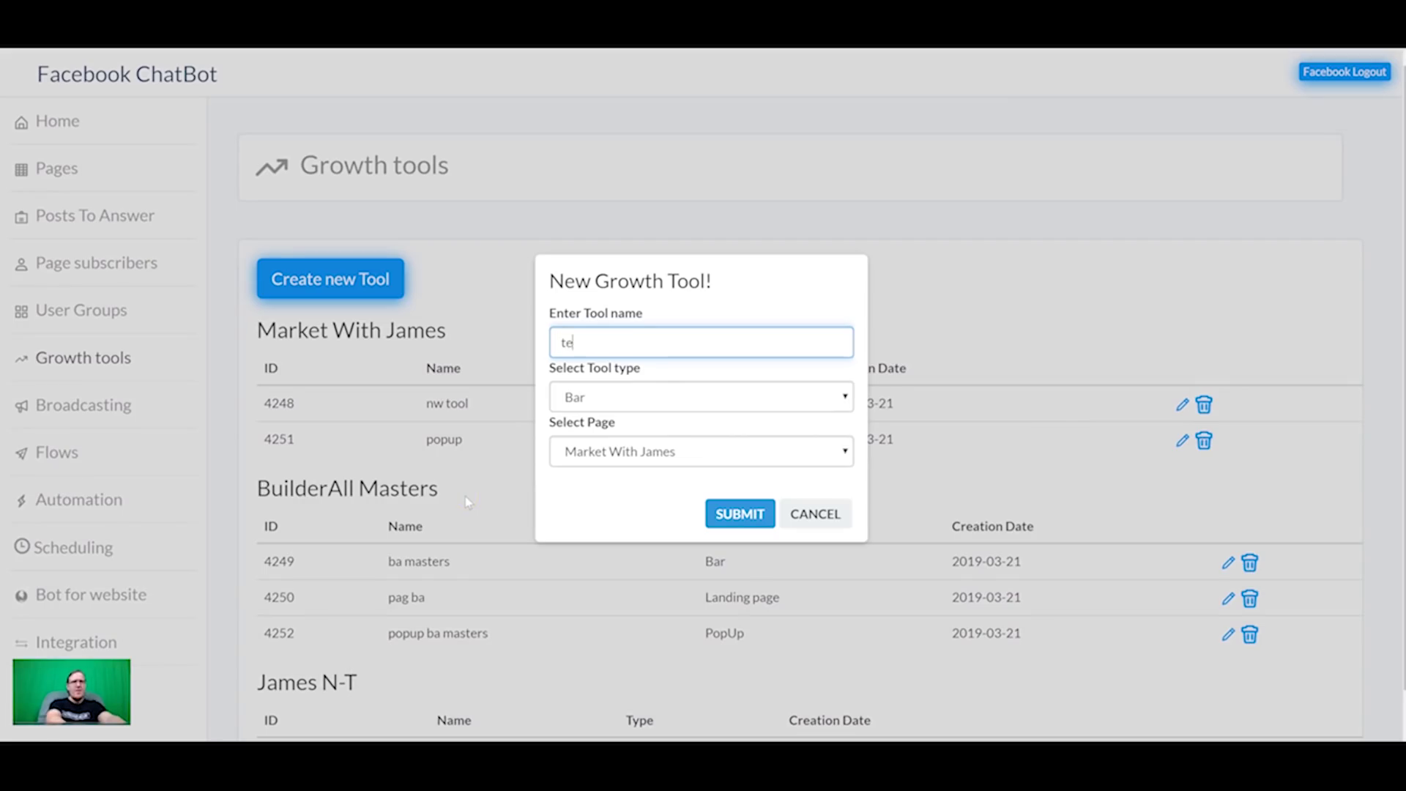
left_click(650, 395)
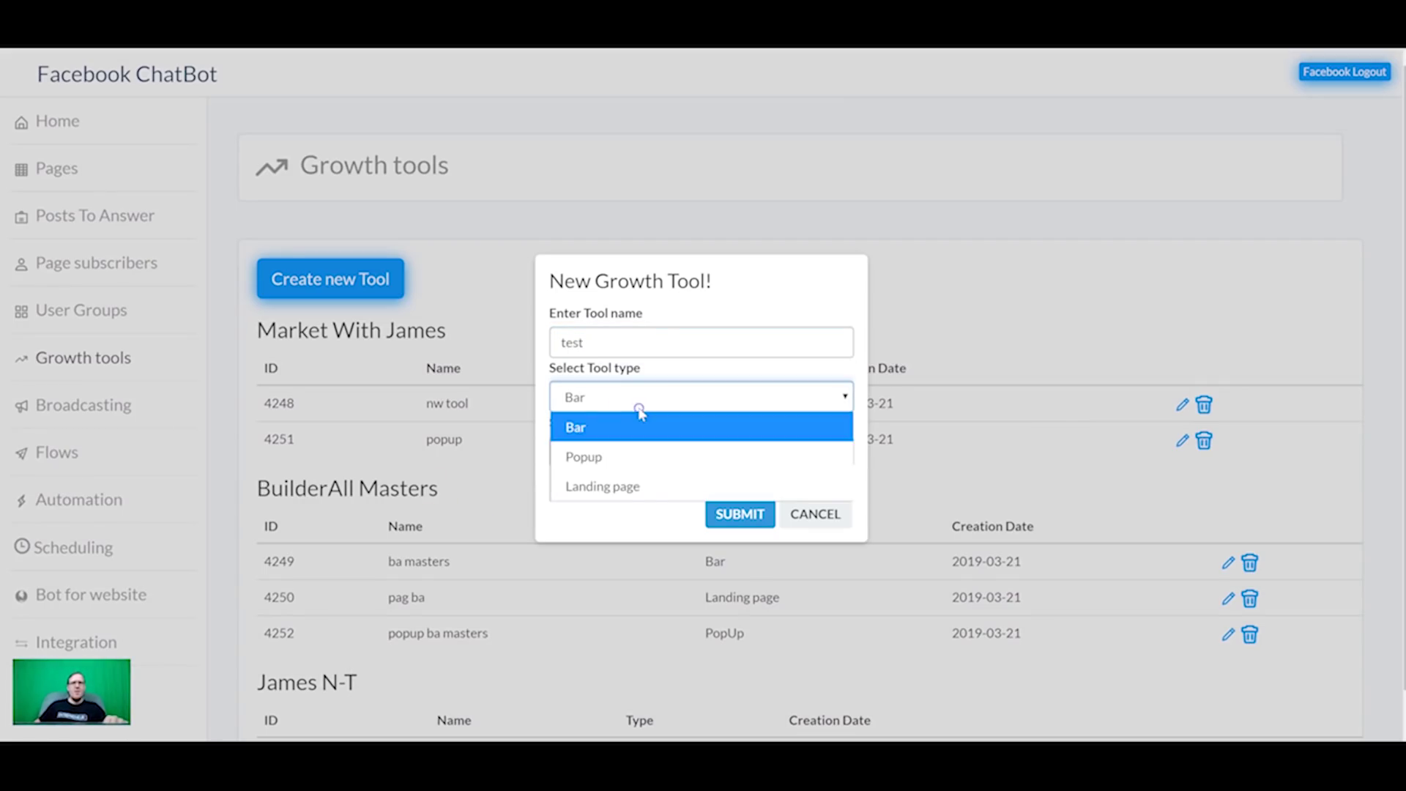
left_click(644, 453)
left_click(744, 454)
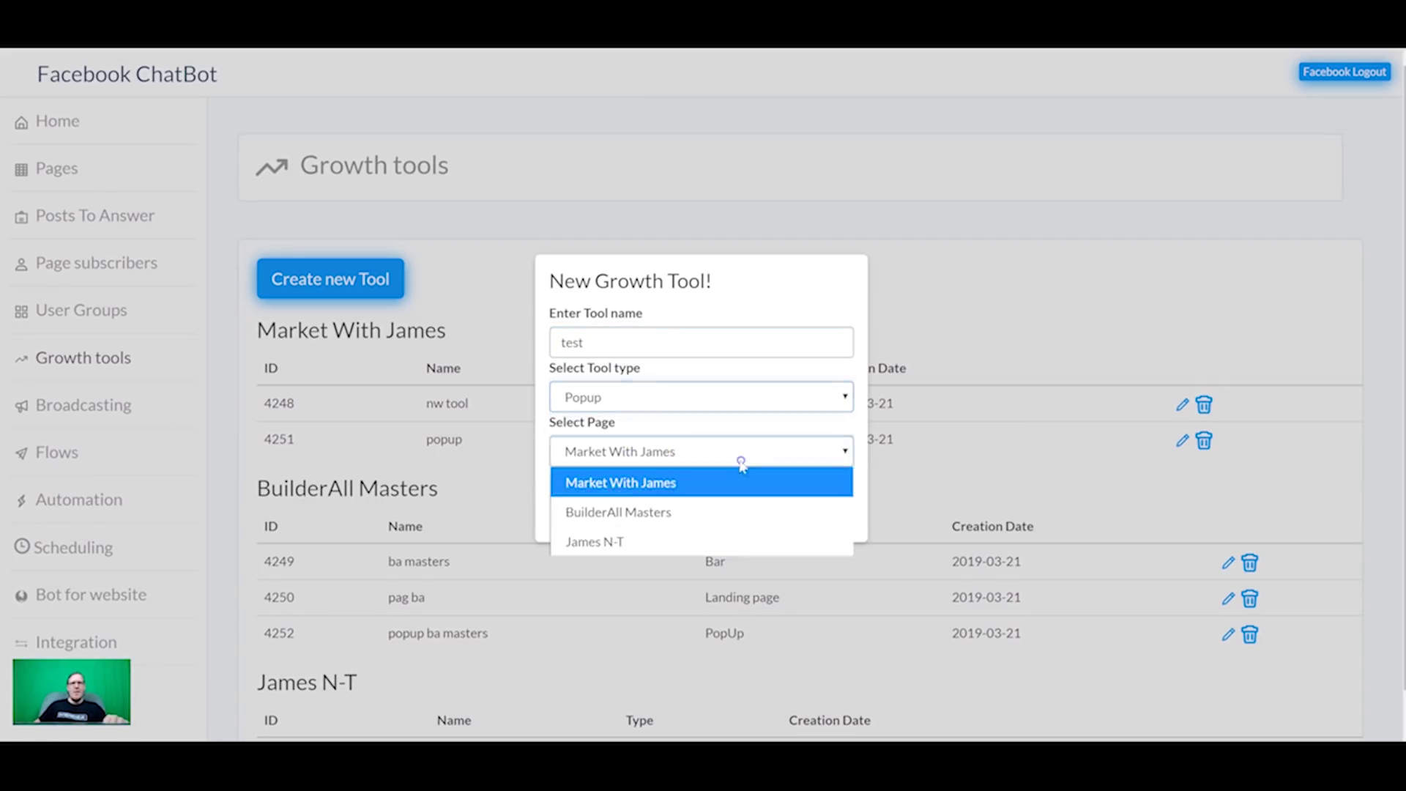
left_click(643, 540)
left_click(752, 519)
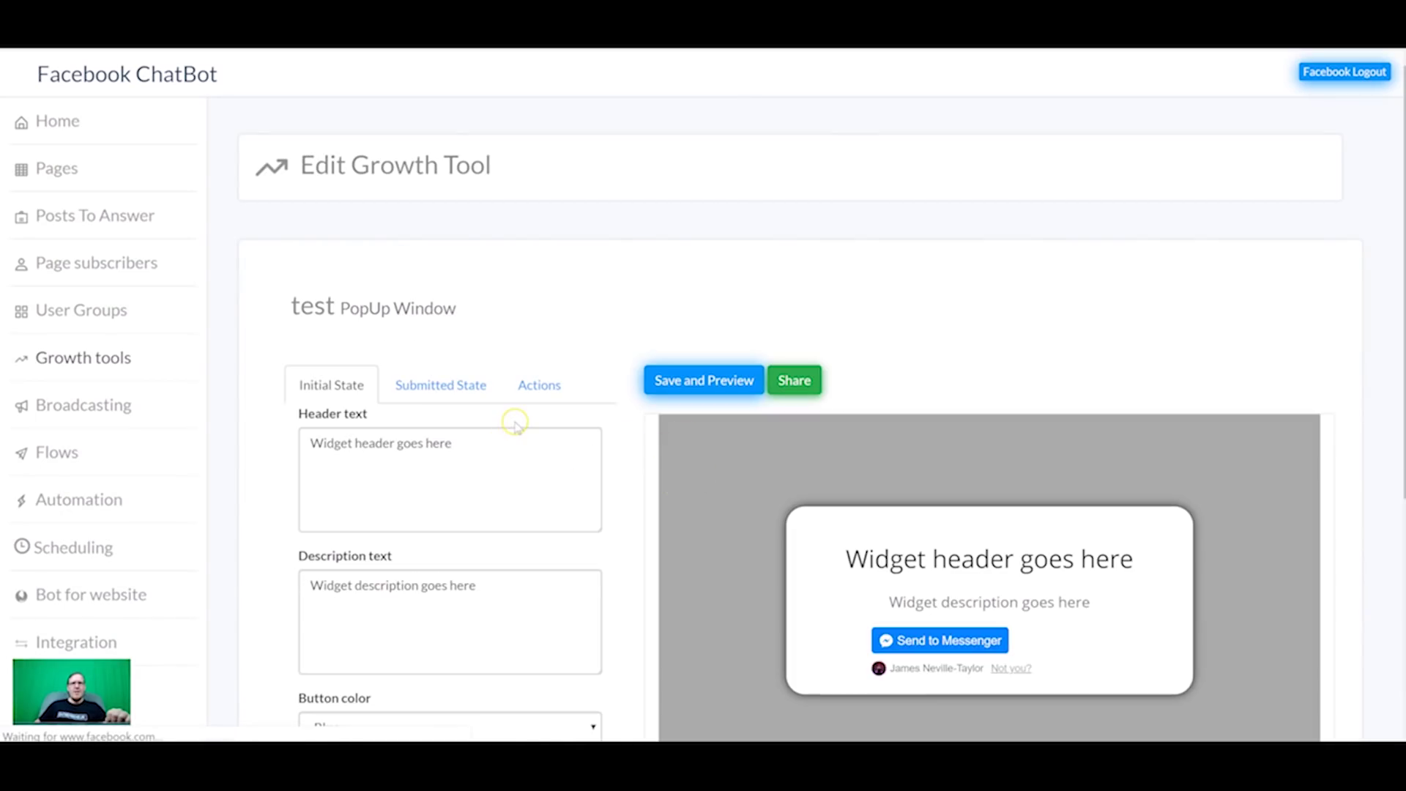
Step: Set the popup's Messenger button color to White and save to refresh the preview
scroll(511, 421, "down", 2)
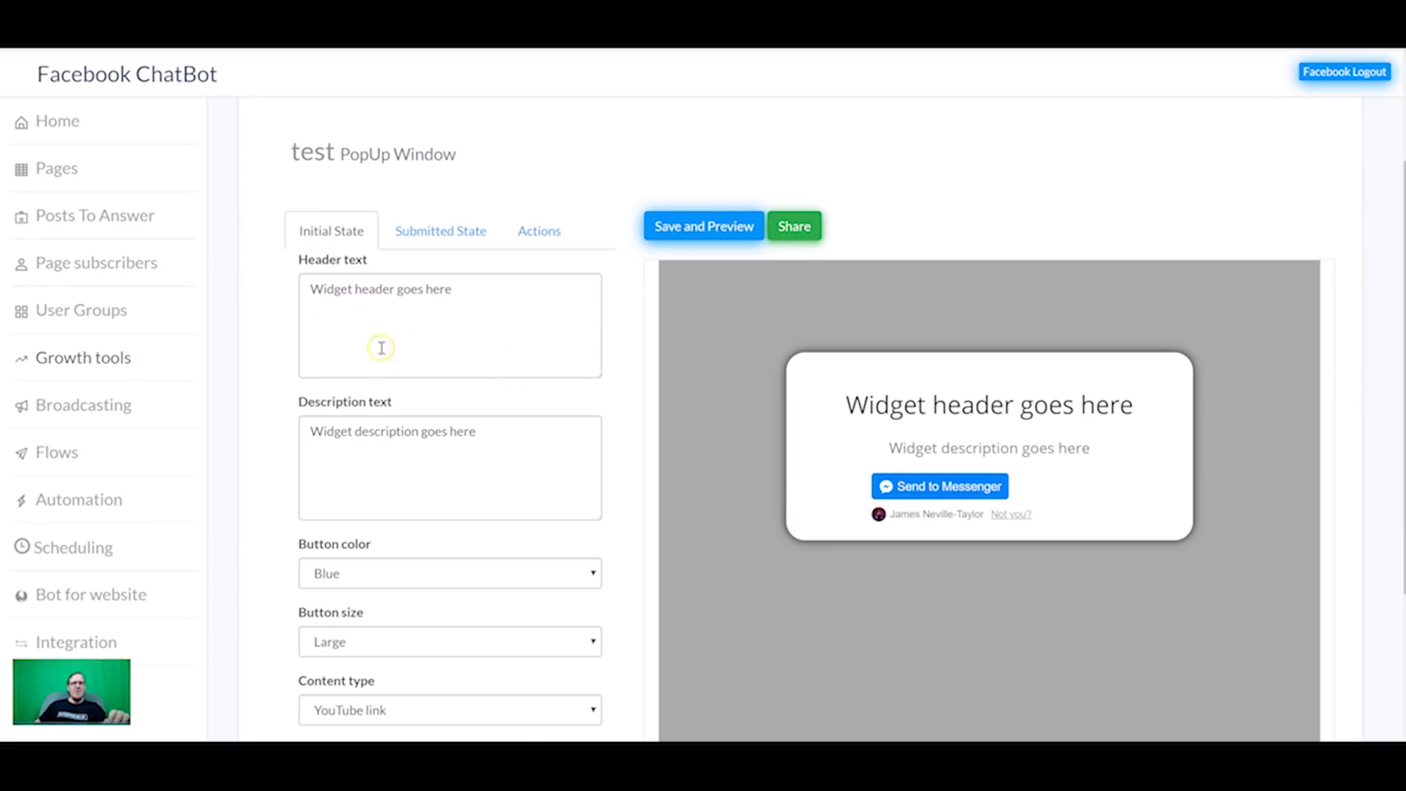
scroll(432, 333, "down", 3)
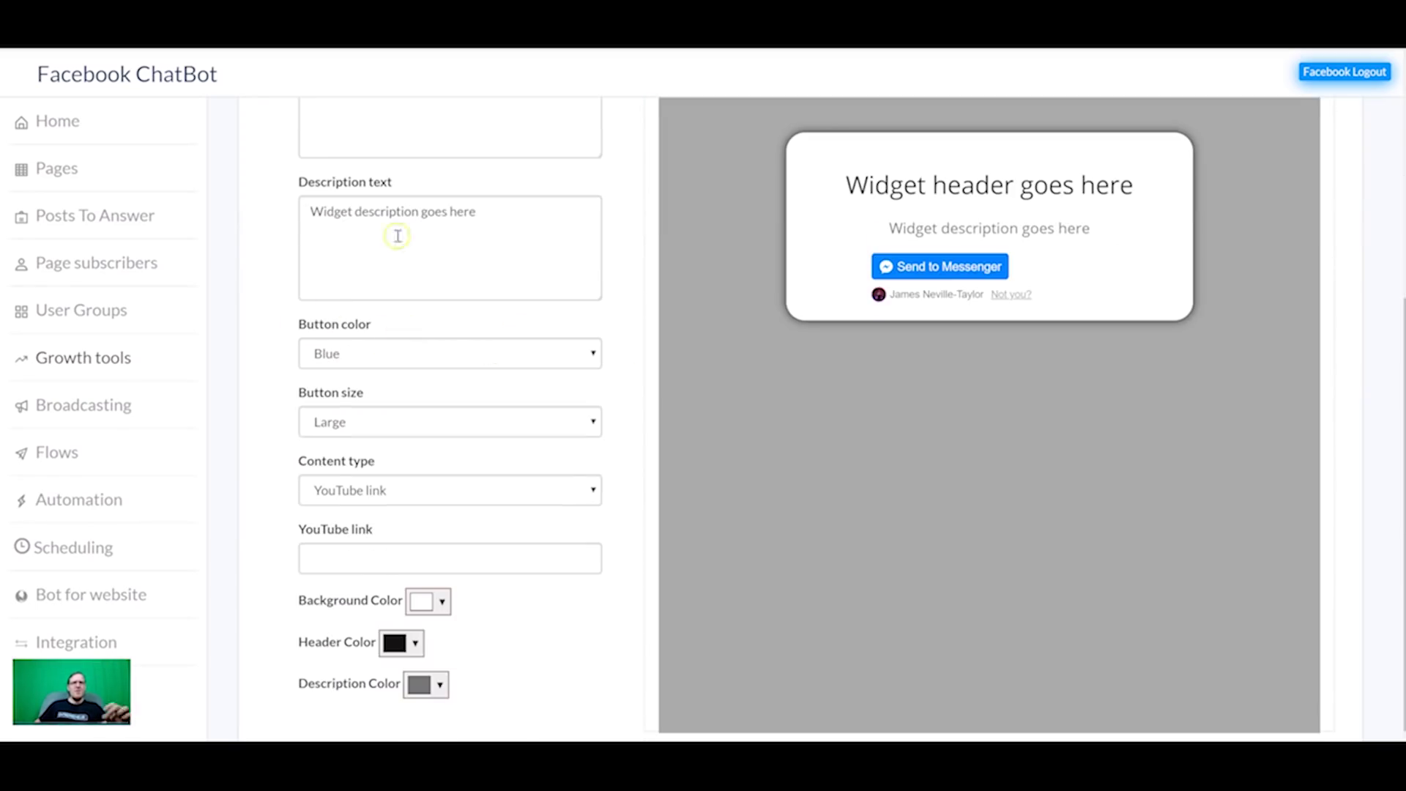
left_click(466, 354)
left_click(400, 408)
scroll(513, 359, "up", 5)
left_click(693, 316)
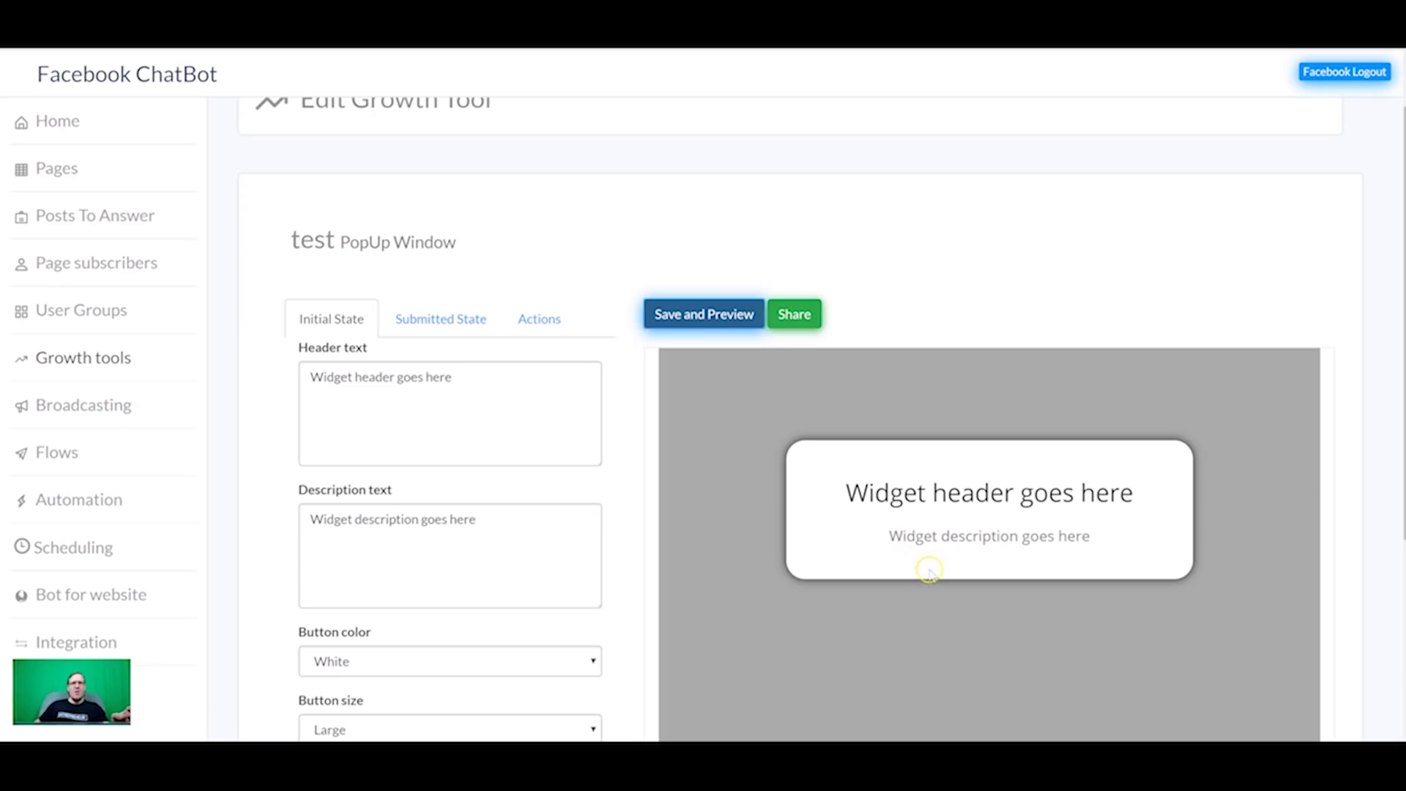
Step: Set the Messenger button back to Blue and save again
scroll(440, 571, "down", 2)
left_click(488, 508)
left_click(451, 538)
left_click(703, 162)
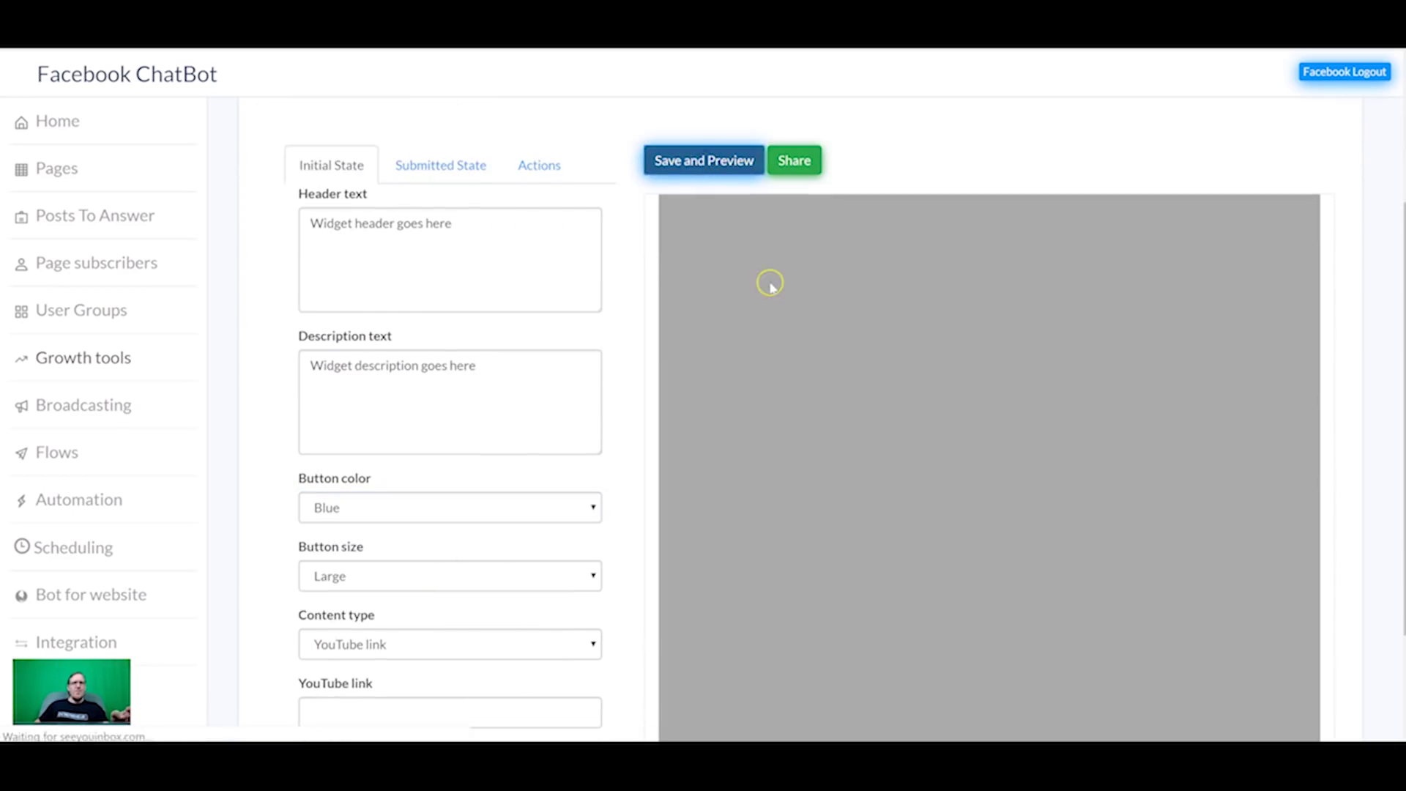
Step: Show the test popup's Submitted State settings
scroll(586, 282, "down", 2)
scroll(396, 586, "up", 4)
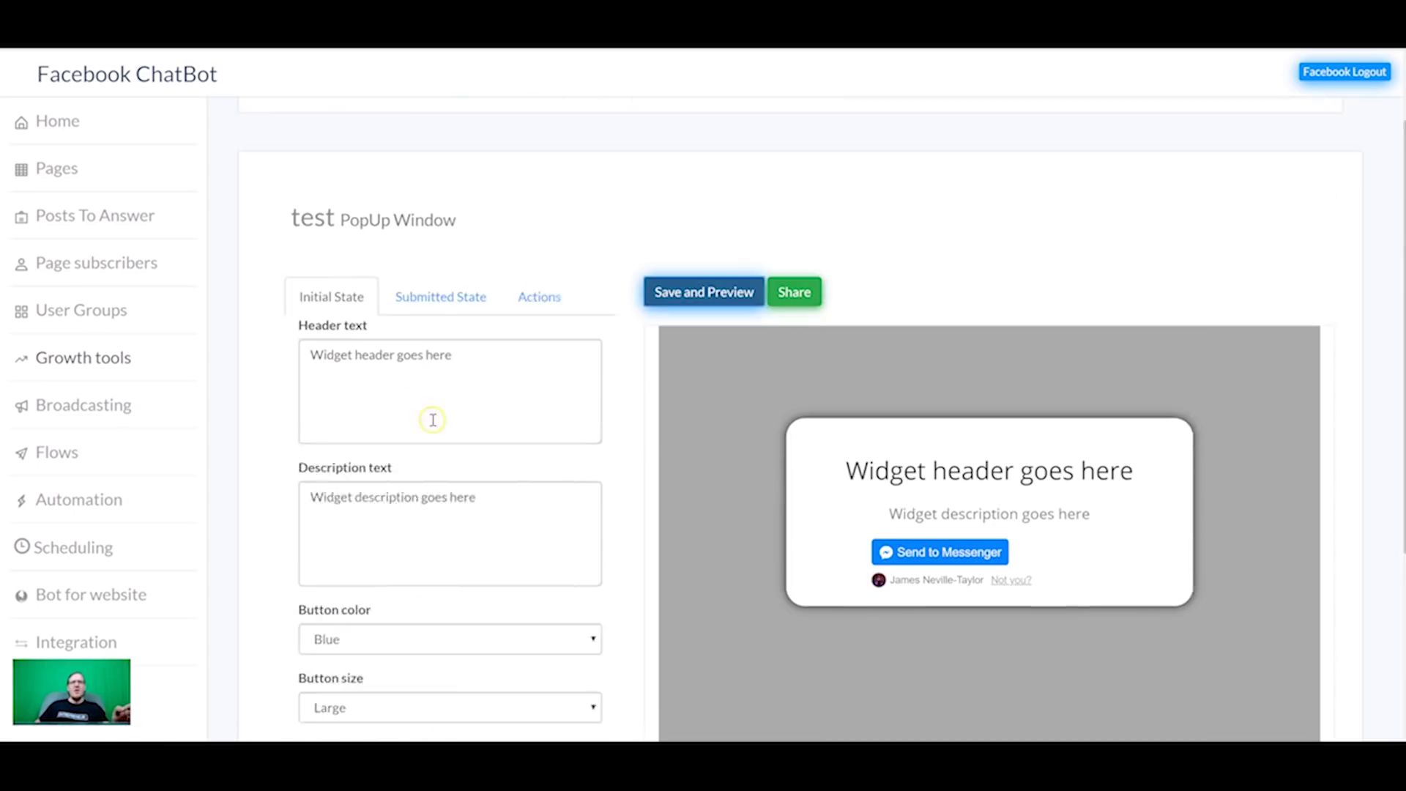
left_click(441, 320)
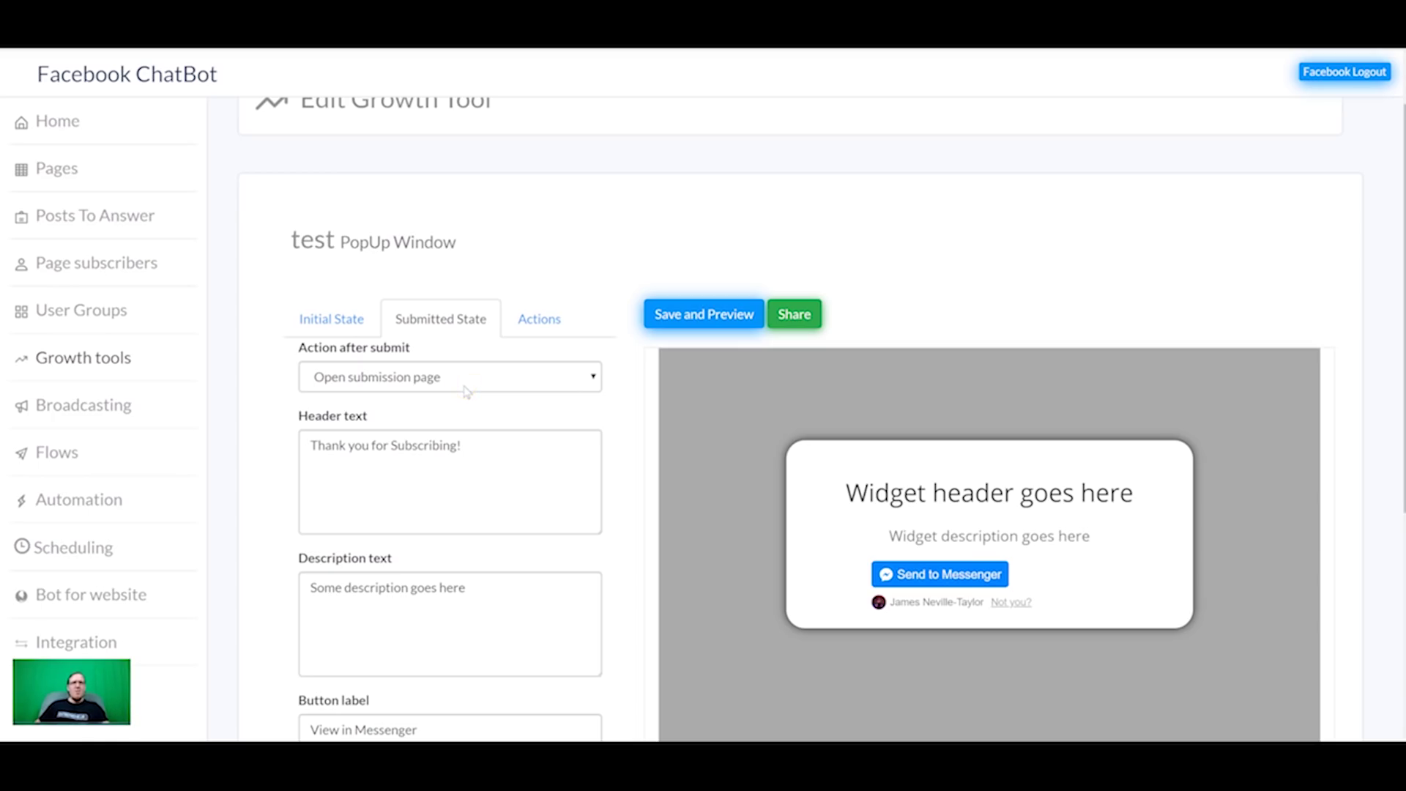
Step: In Actions, set Start Flow to Builderall Leadgeneration Chatbot, with no subscriber group and Tags Actions None
scroll(454, 427, "down", 5)
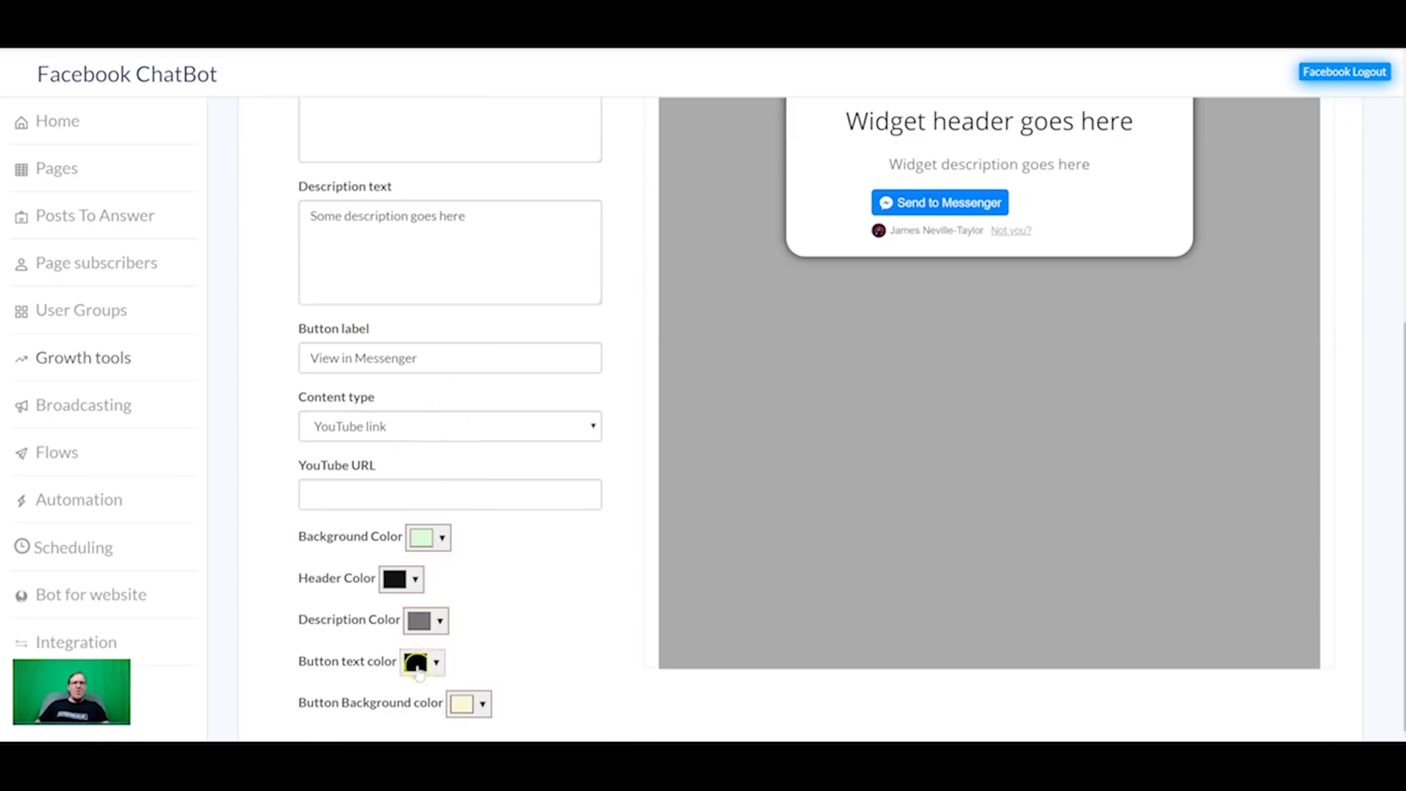
scroll(484, 600, "up", 5)
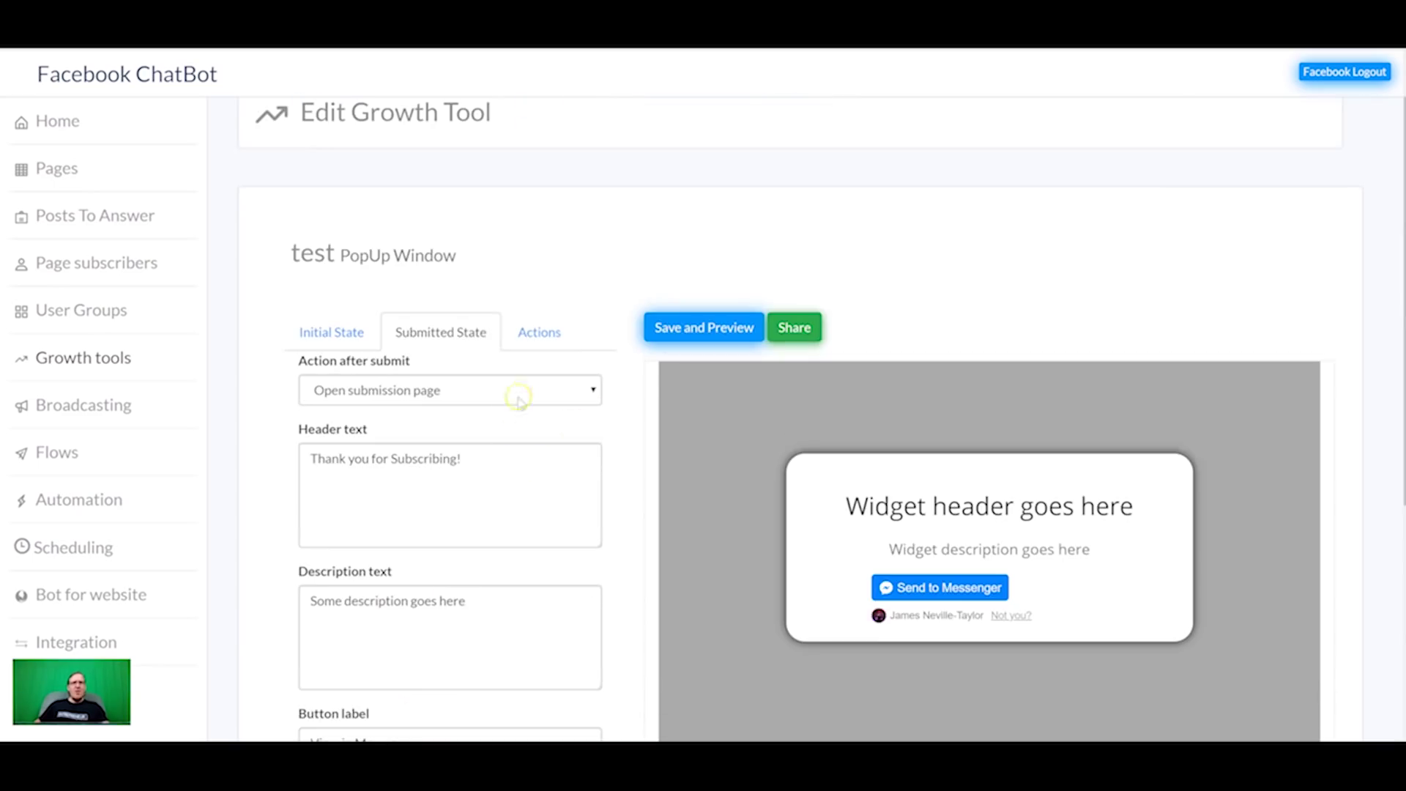
left_click(539, 331)
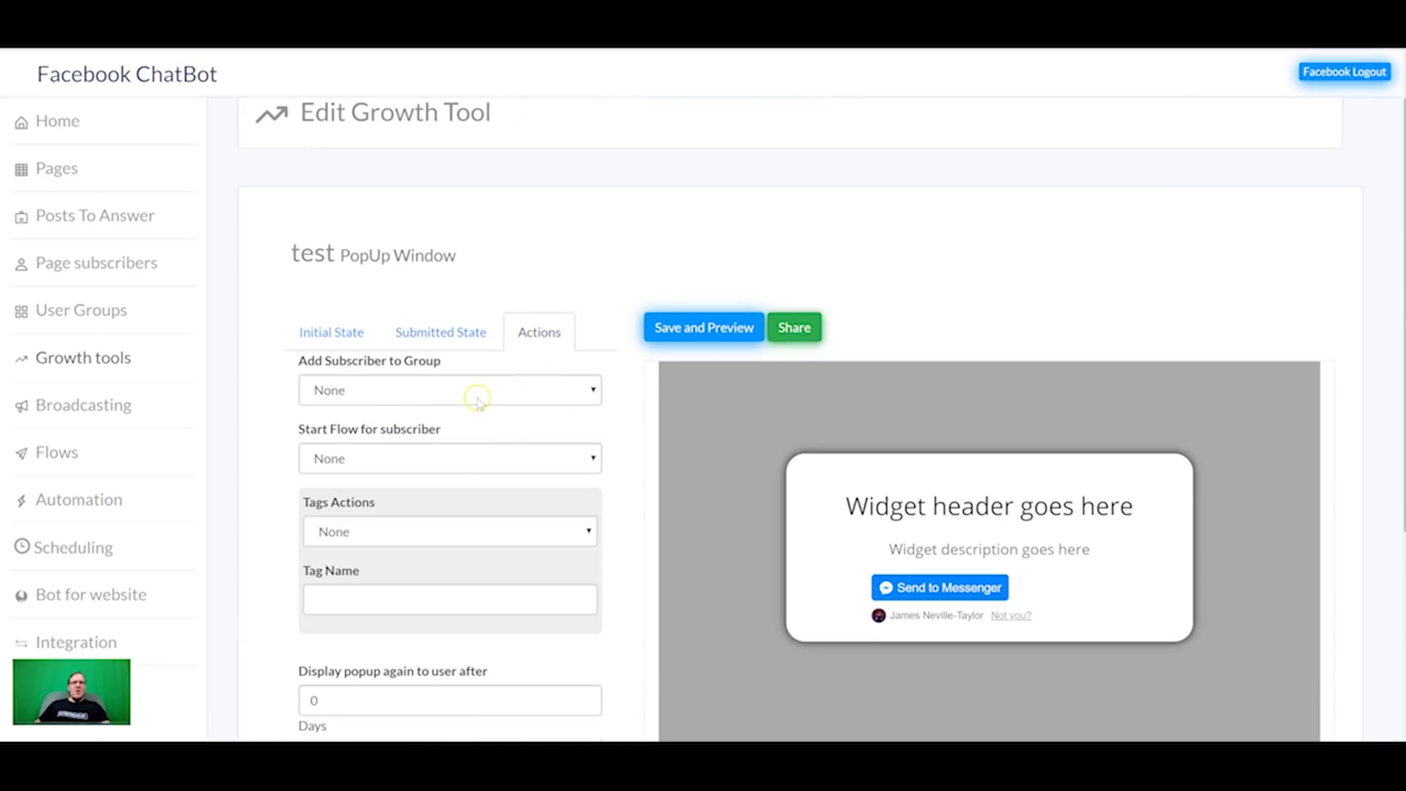
left_click(445, 391)
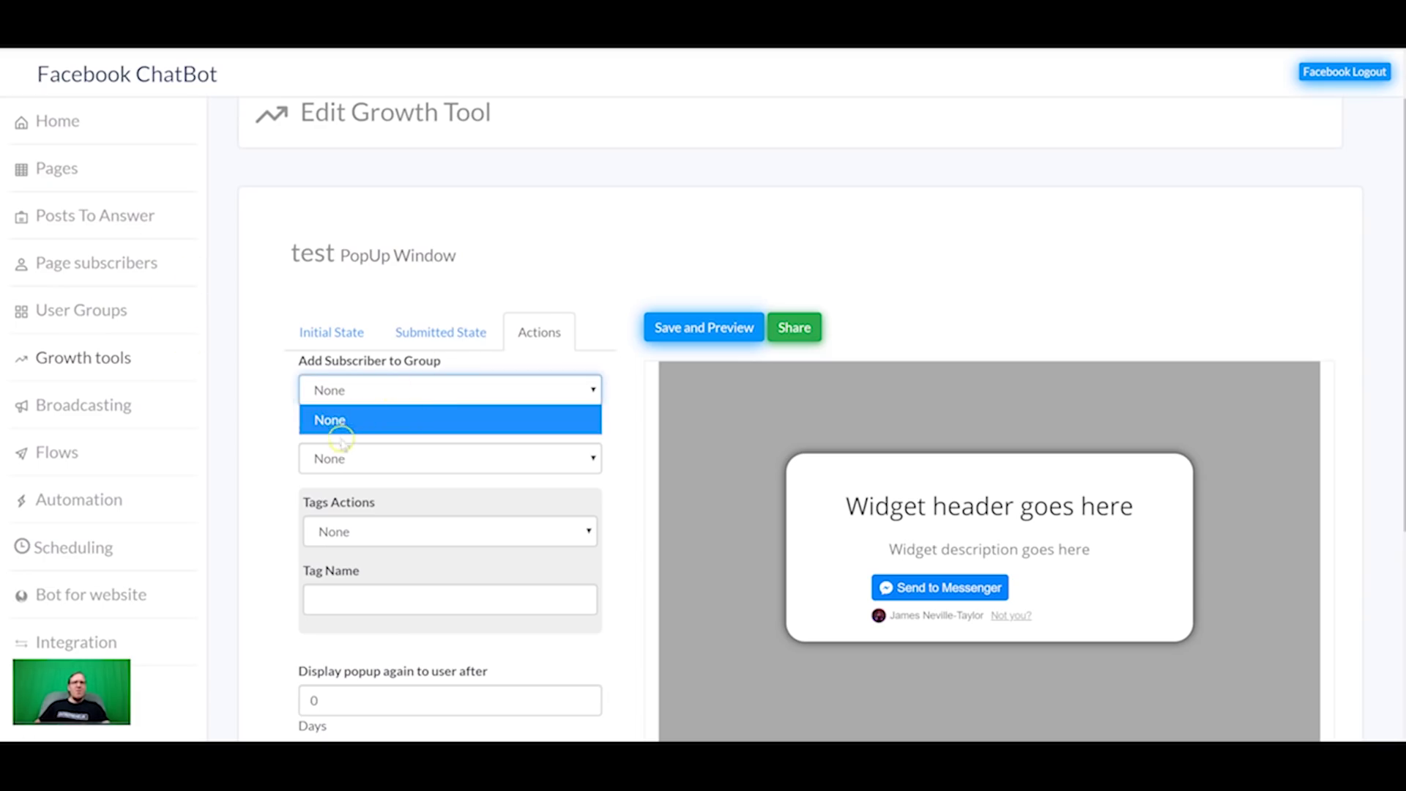
left_click(345, 419)
left_click(349, 454)
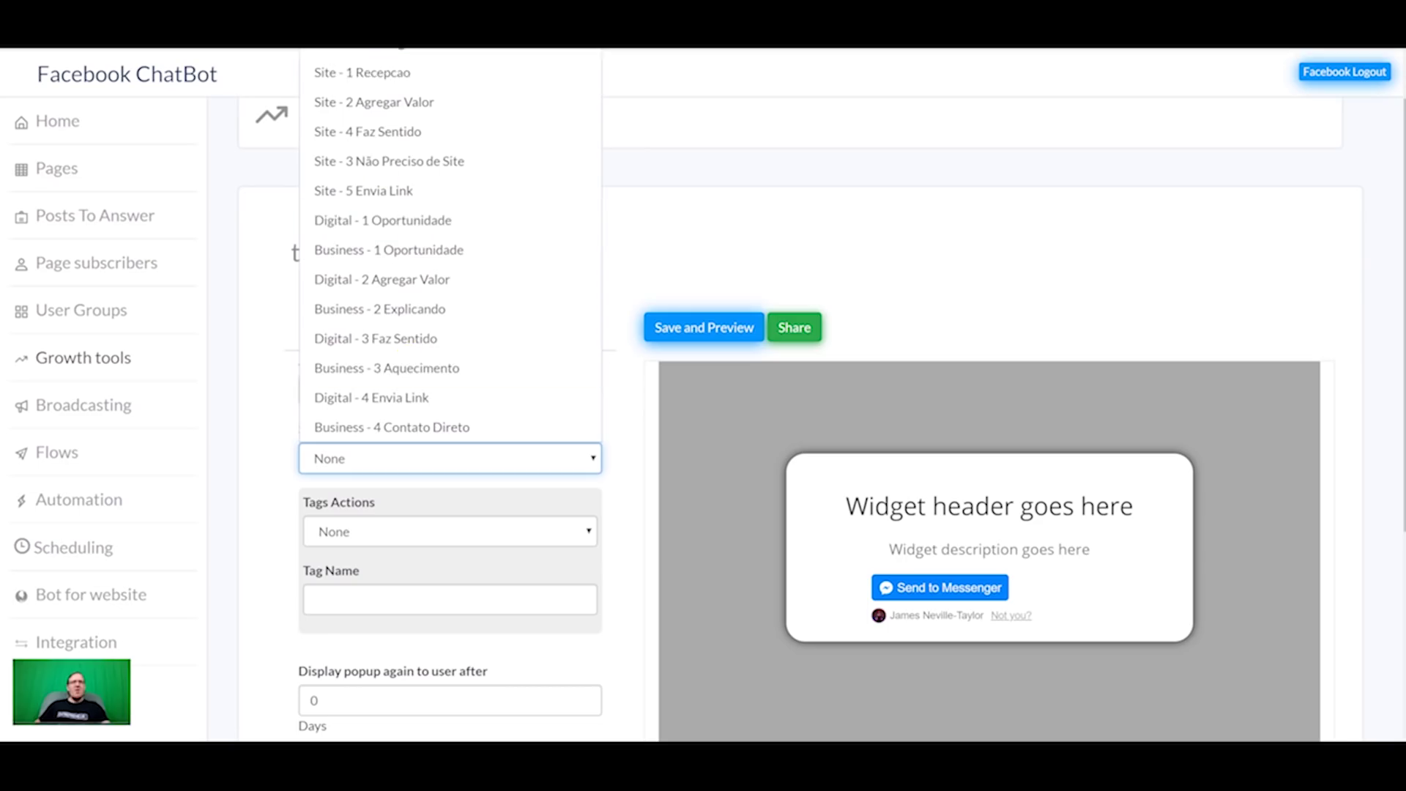
left_click(385, 55)
left_click(435, 452)
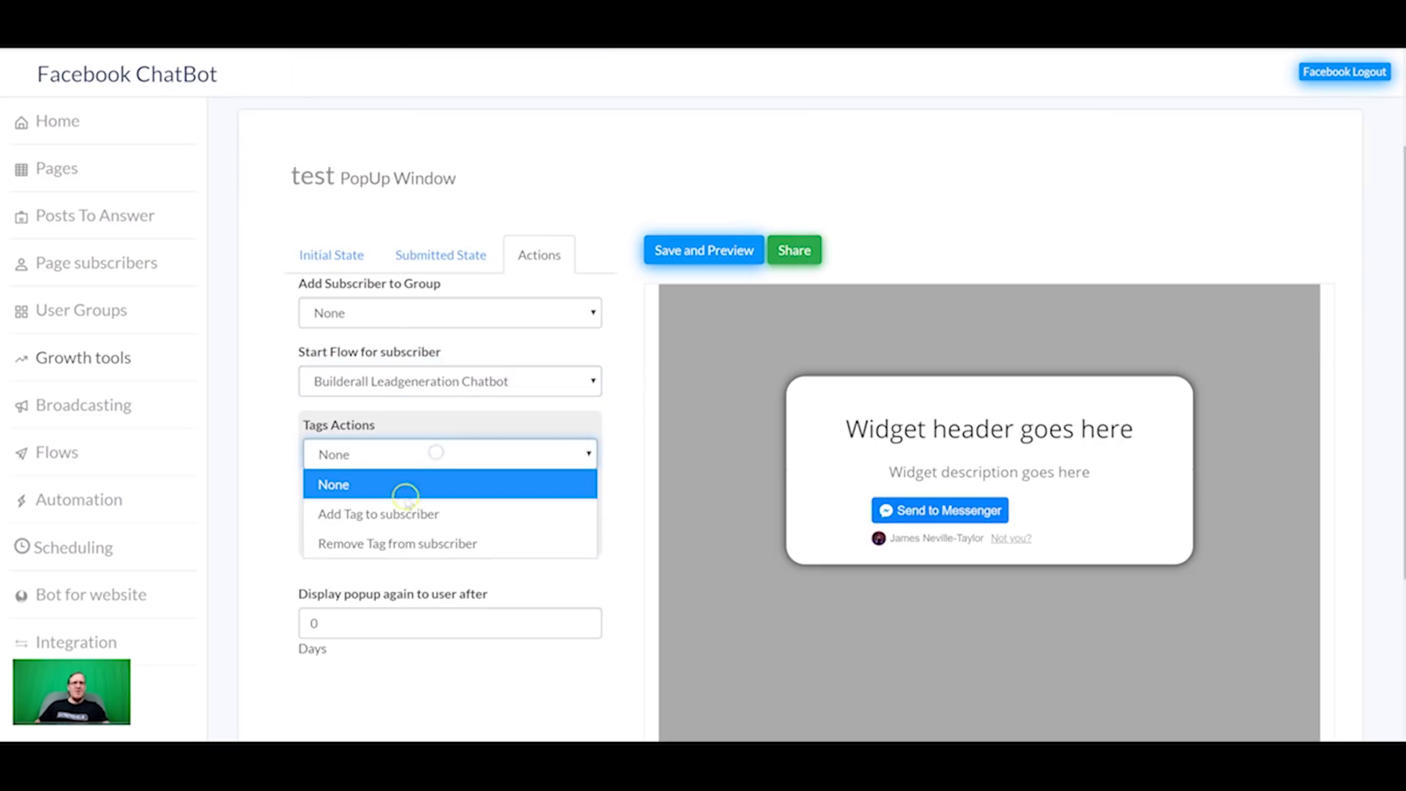
left_click(523, 425)
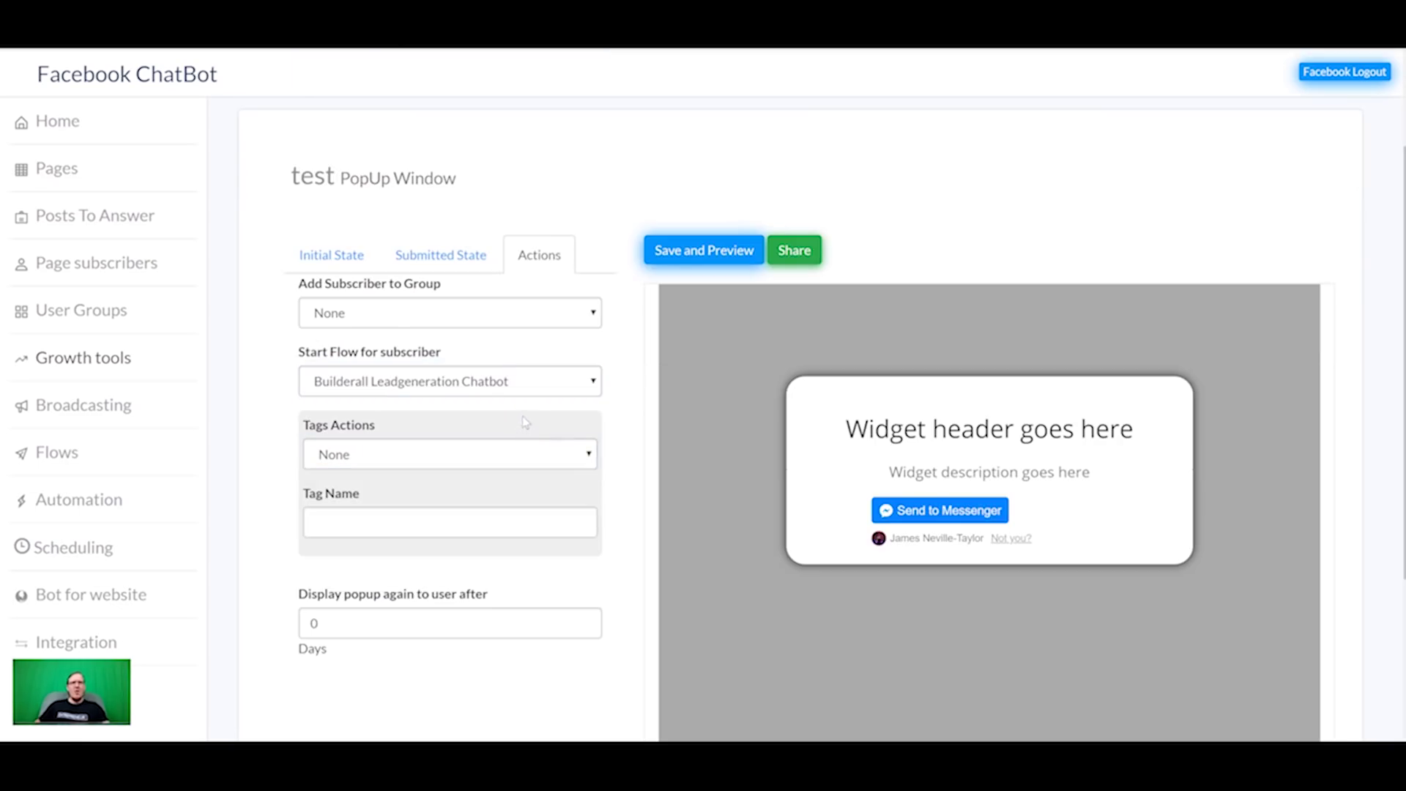
Step: Save and preview the popup, then bring up its Share embed code
left_click(684, 251)
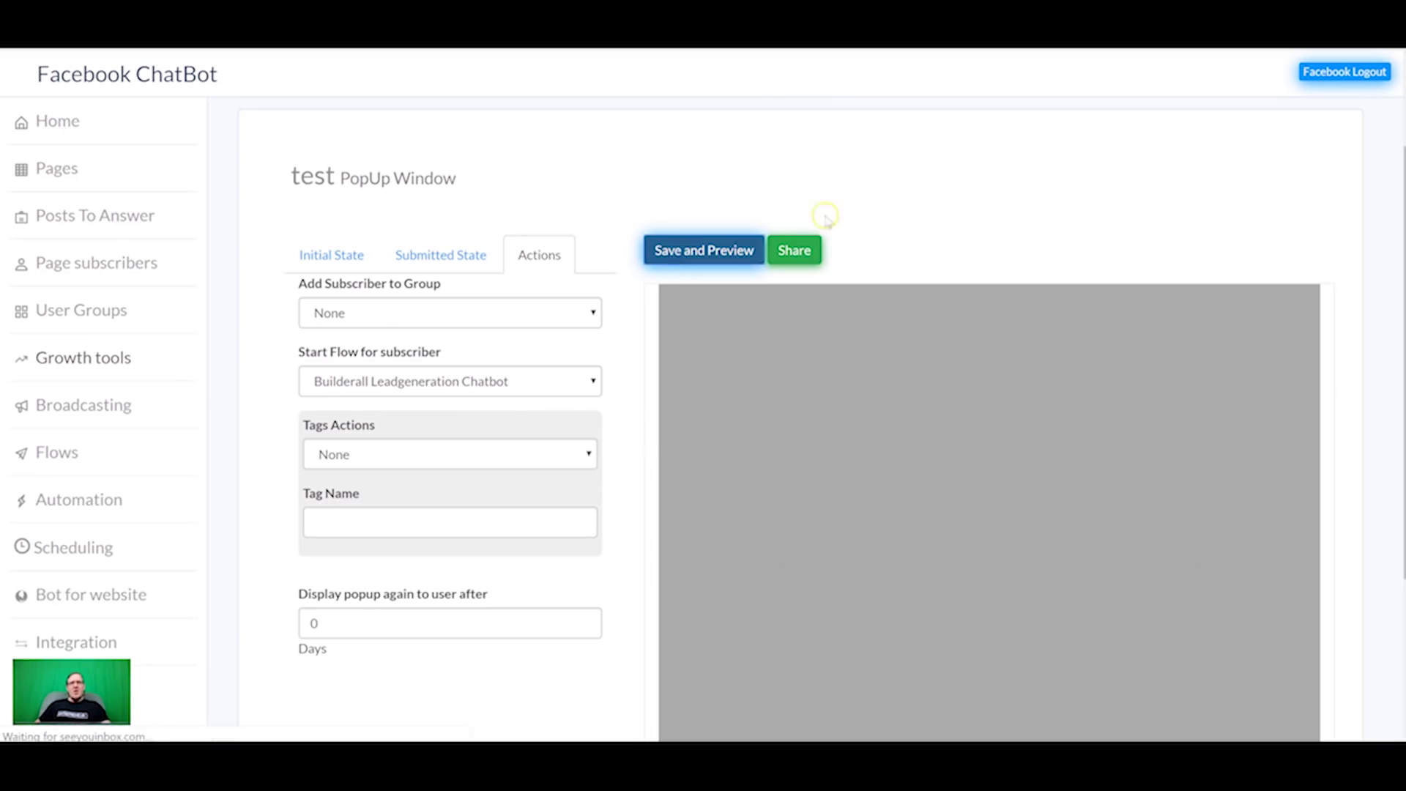
left_click(796, 252)
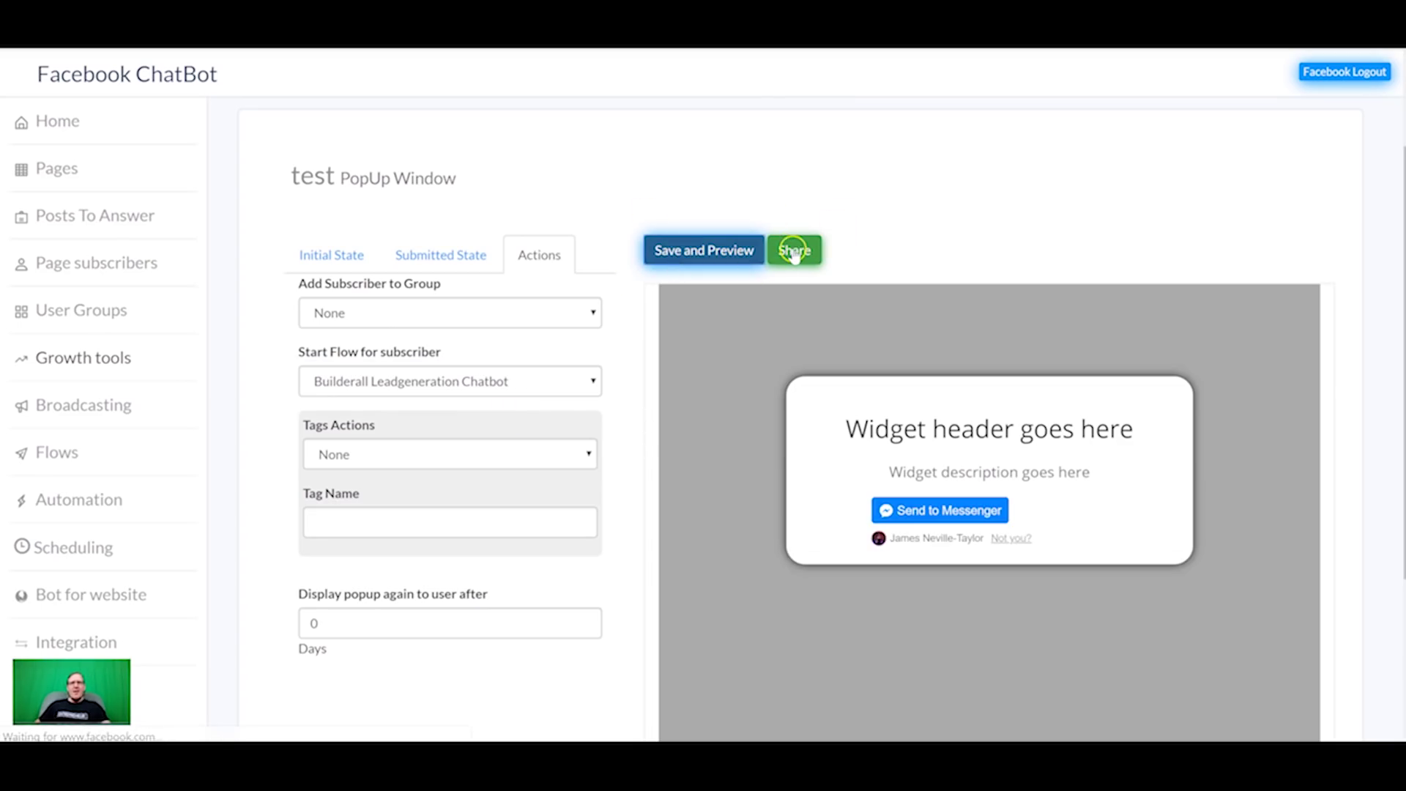
left_click(634, 260)
Step: Select the popup's embed script, then switch windows and open the member-tutorial site in the editor
left_click_drag(674, 221, 422, 187)
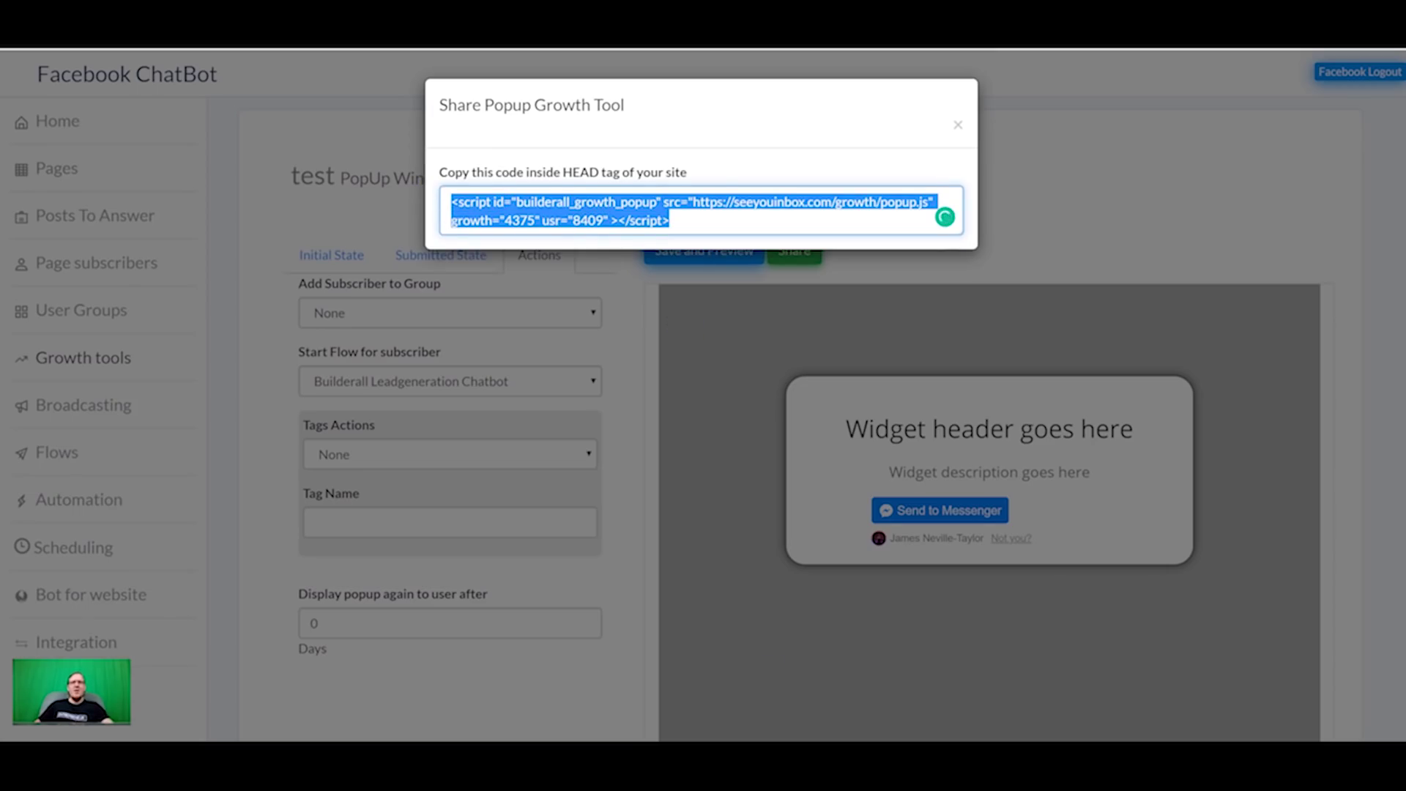
left_click(799, 765)
left_click(850, 700)
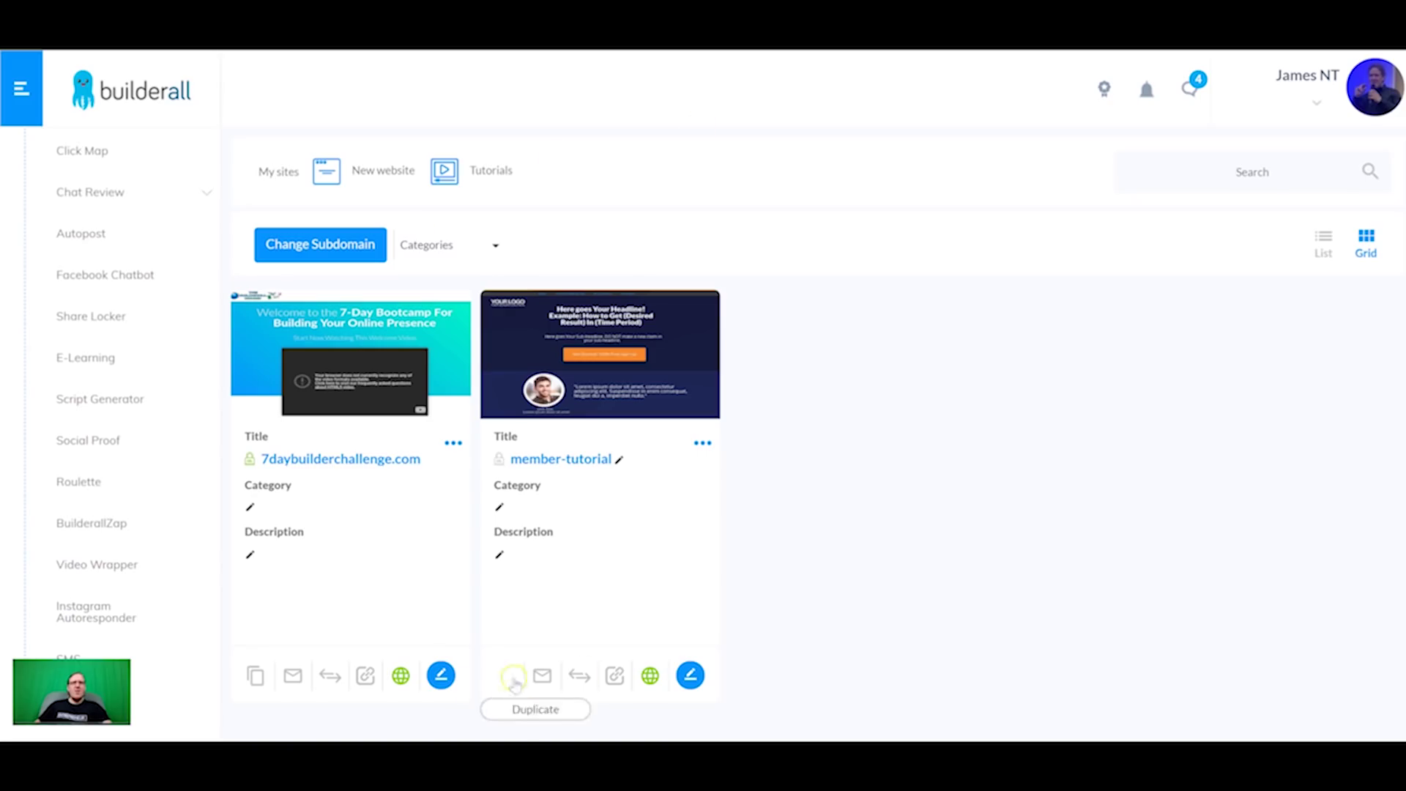
left_click(690, 675)
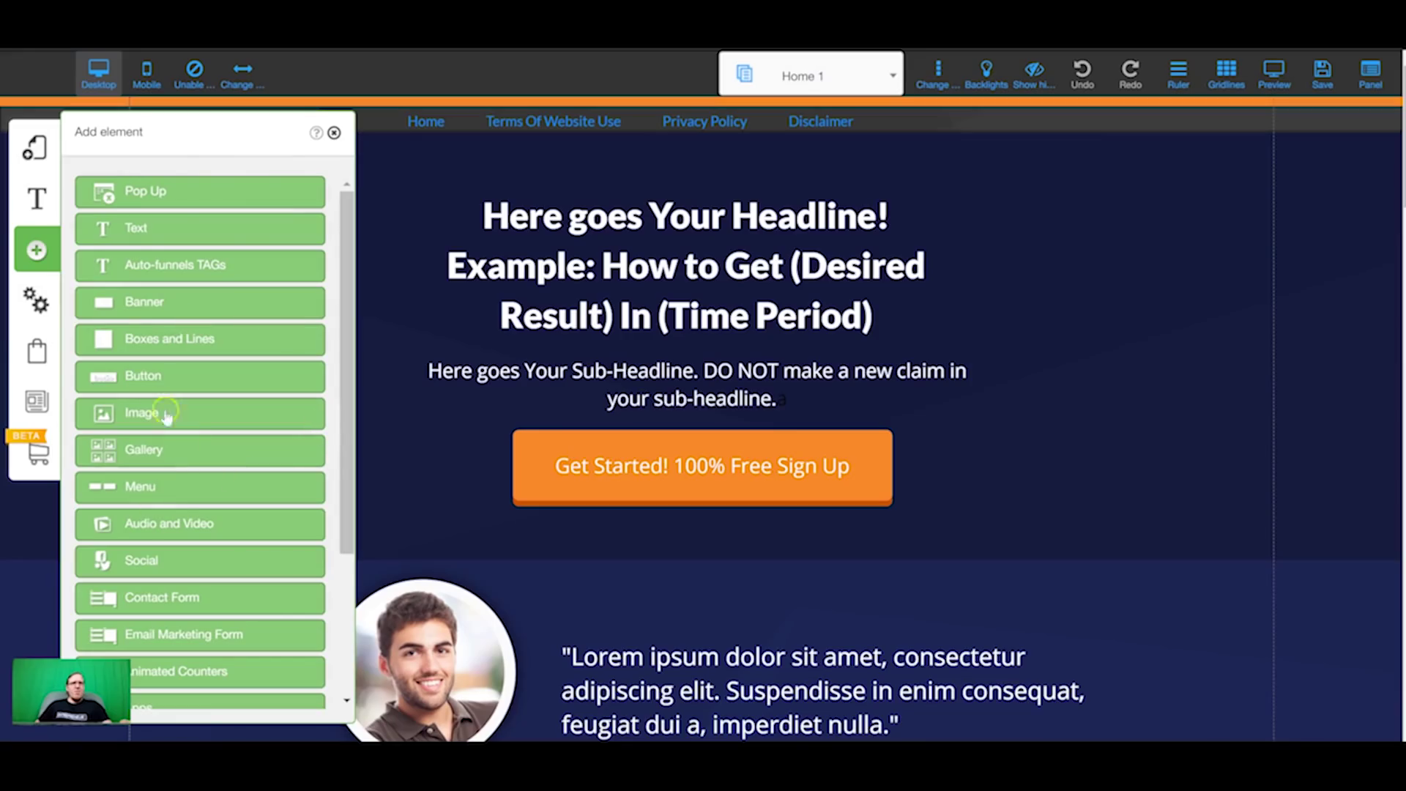
Step: Create a new blank popup titled 'pop'
left_click(150, 190)
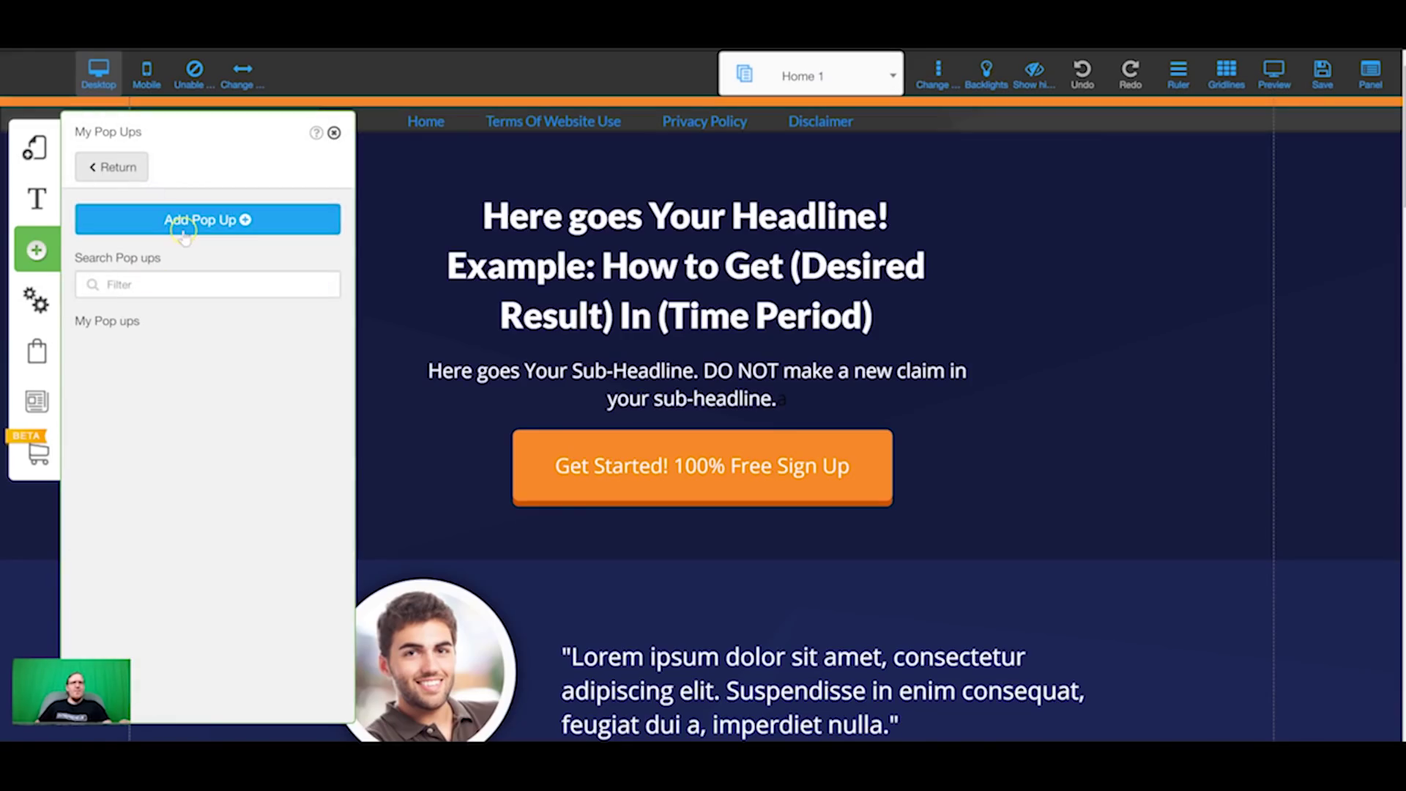
left_click(181, 223)
left_click(402, 638)
type("pop")
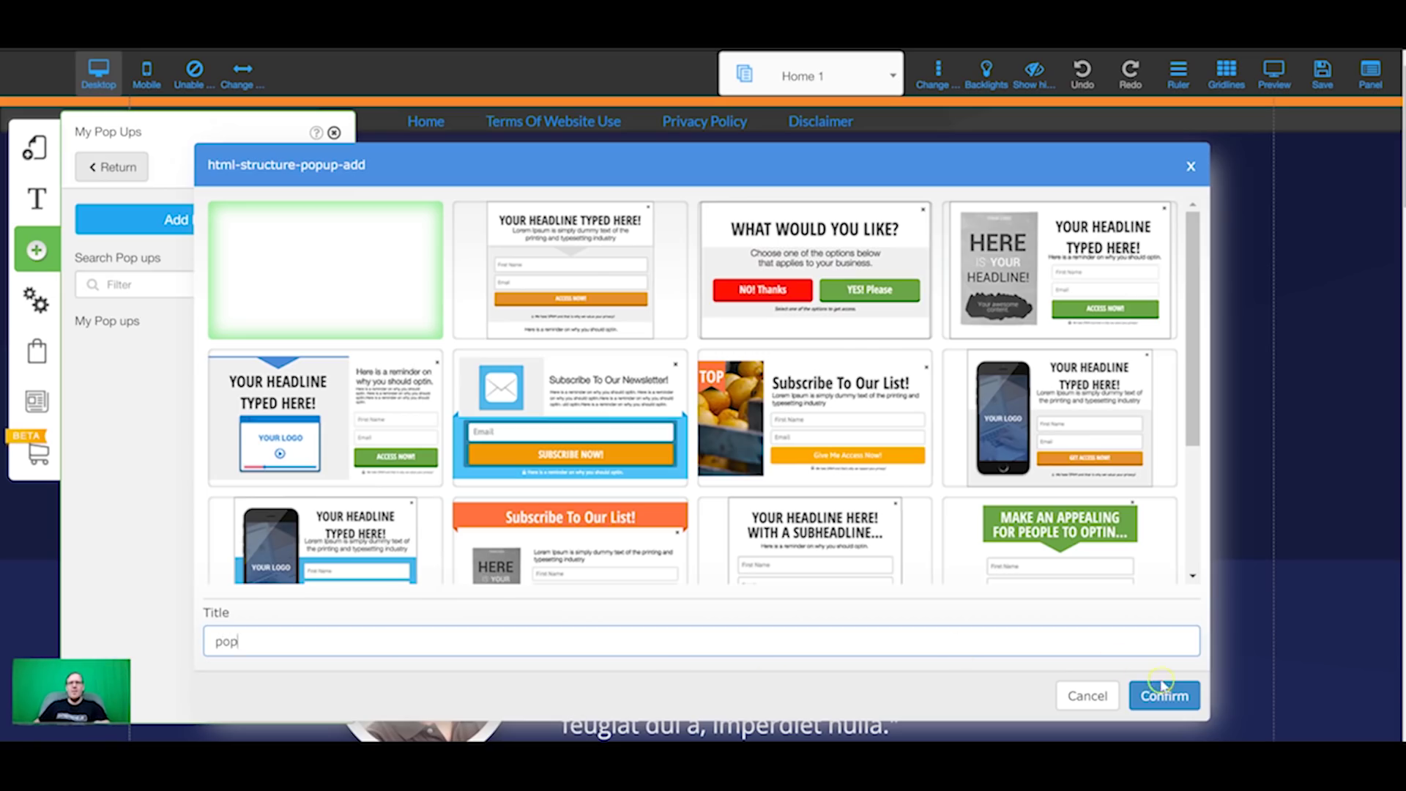
left_click(1163, 686)
Step: Place an Apps HTML element inside the pop popup
left_click(130, 341)
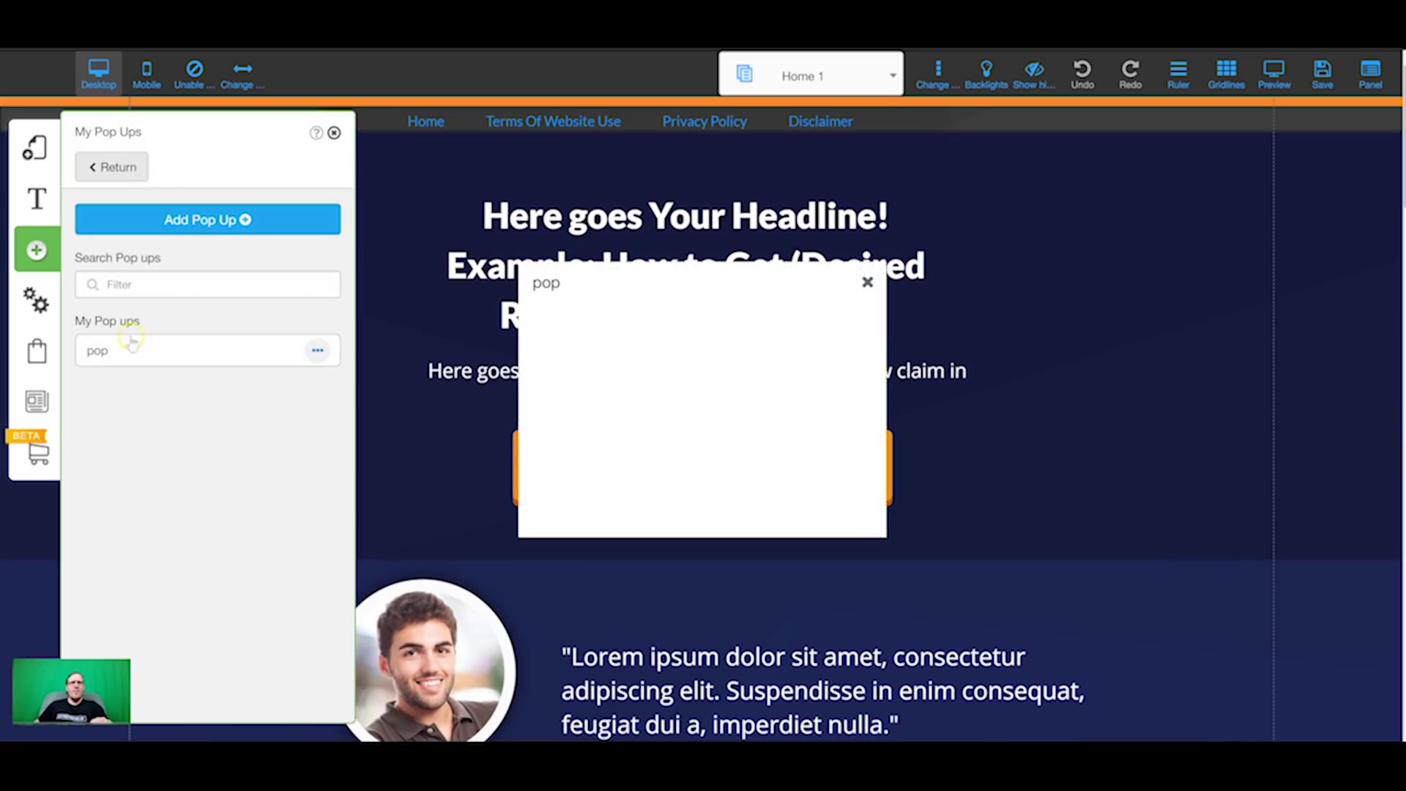
scroll(408, 377, "down", 3)
left_click(33, 253)
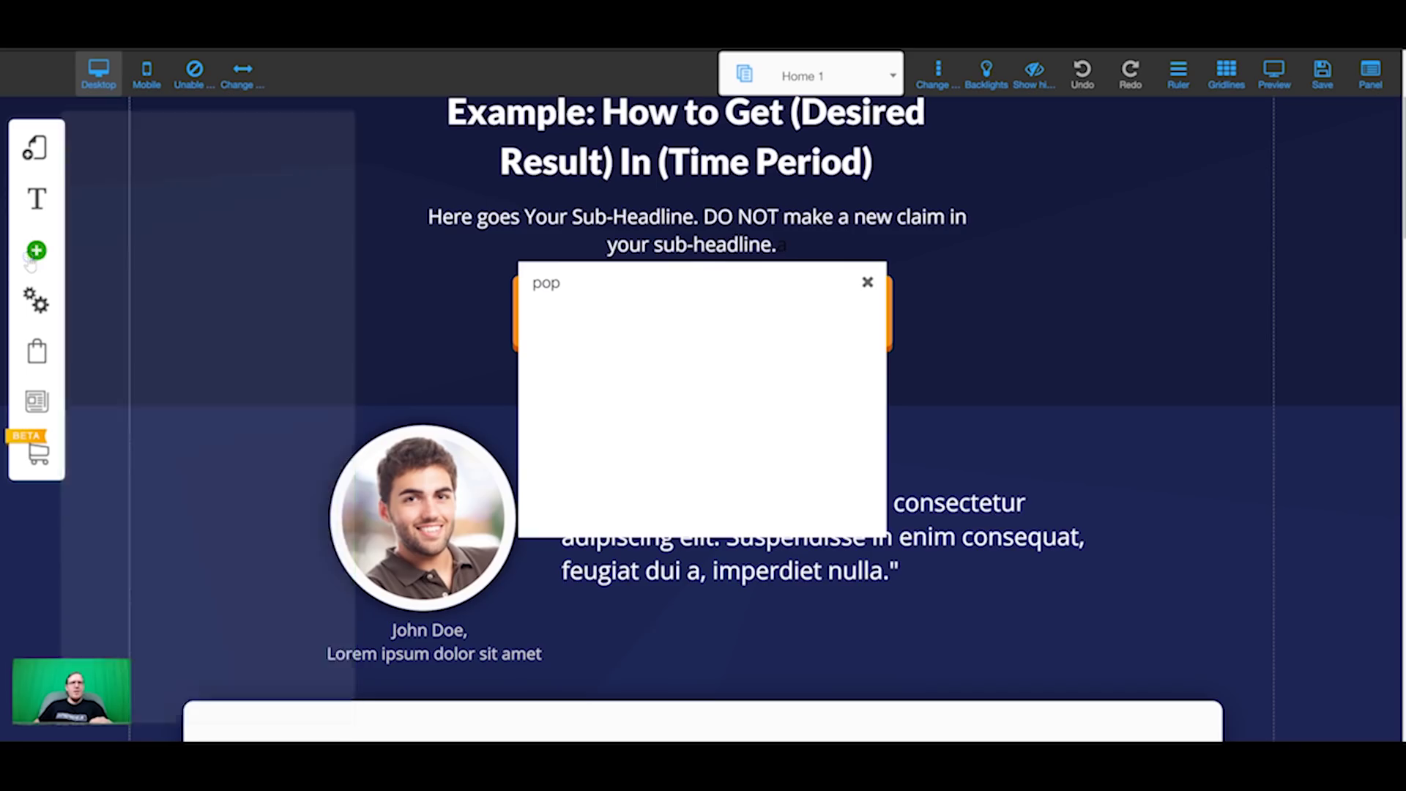
scroll(157, 403, "down", 3)
left_click(170, 551)
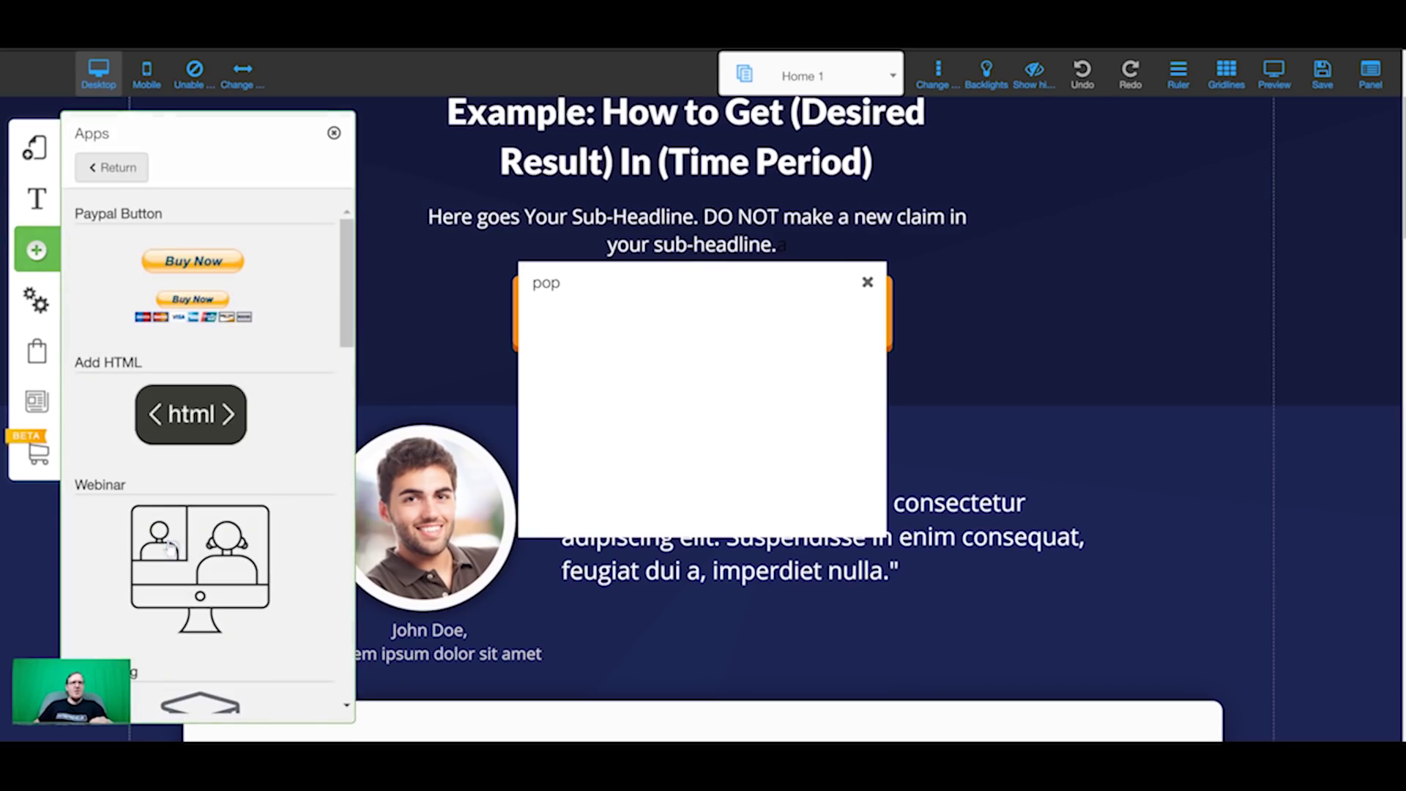
left_click_drag(189, 410, 628, 330)
left_click_drag(663, 155, 641, 396)
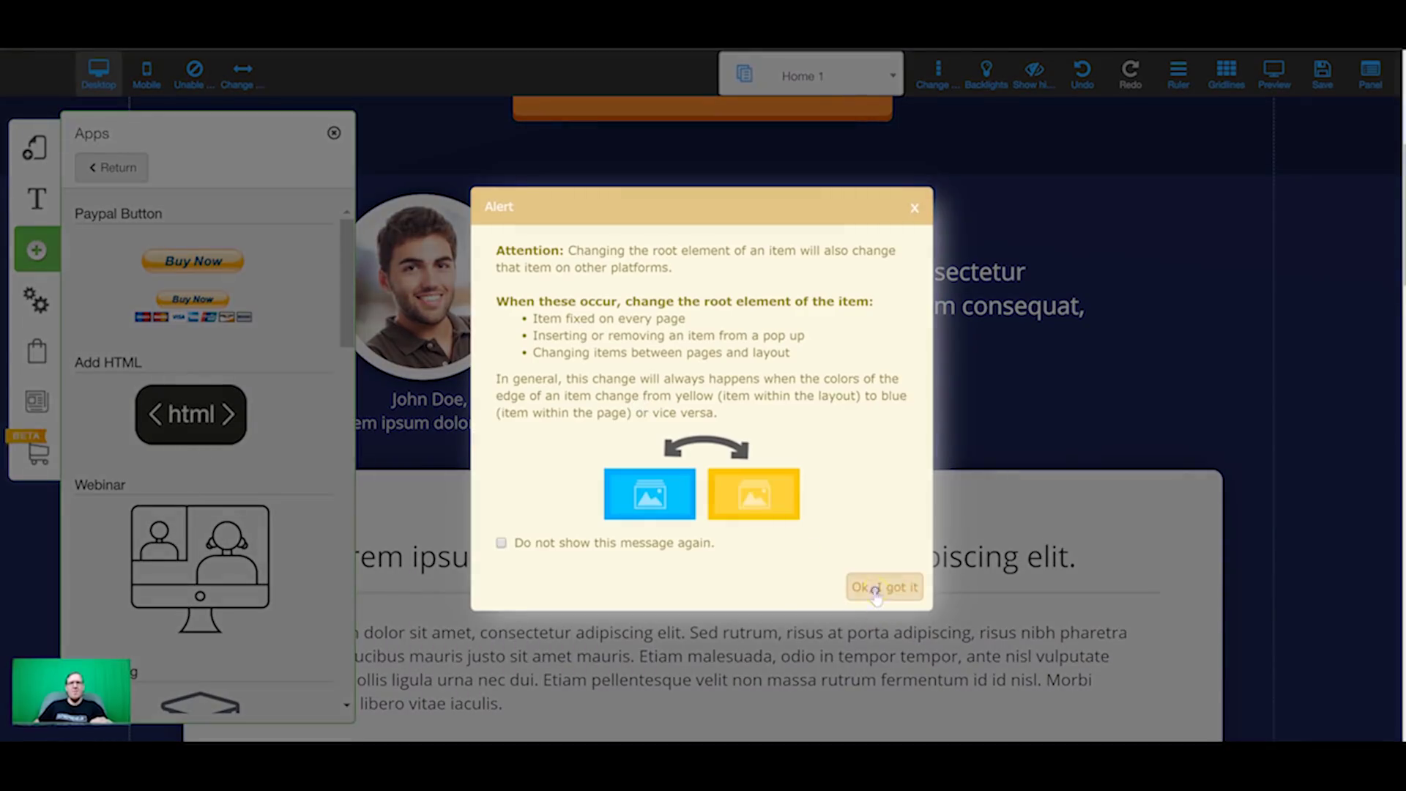
left_click(876, 587)
Step: Replace the HTML element's code with the pasted embed script and confirm it
left_click(684, 361)
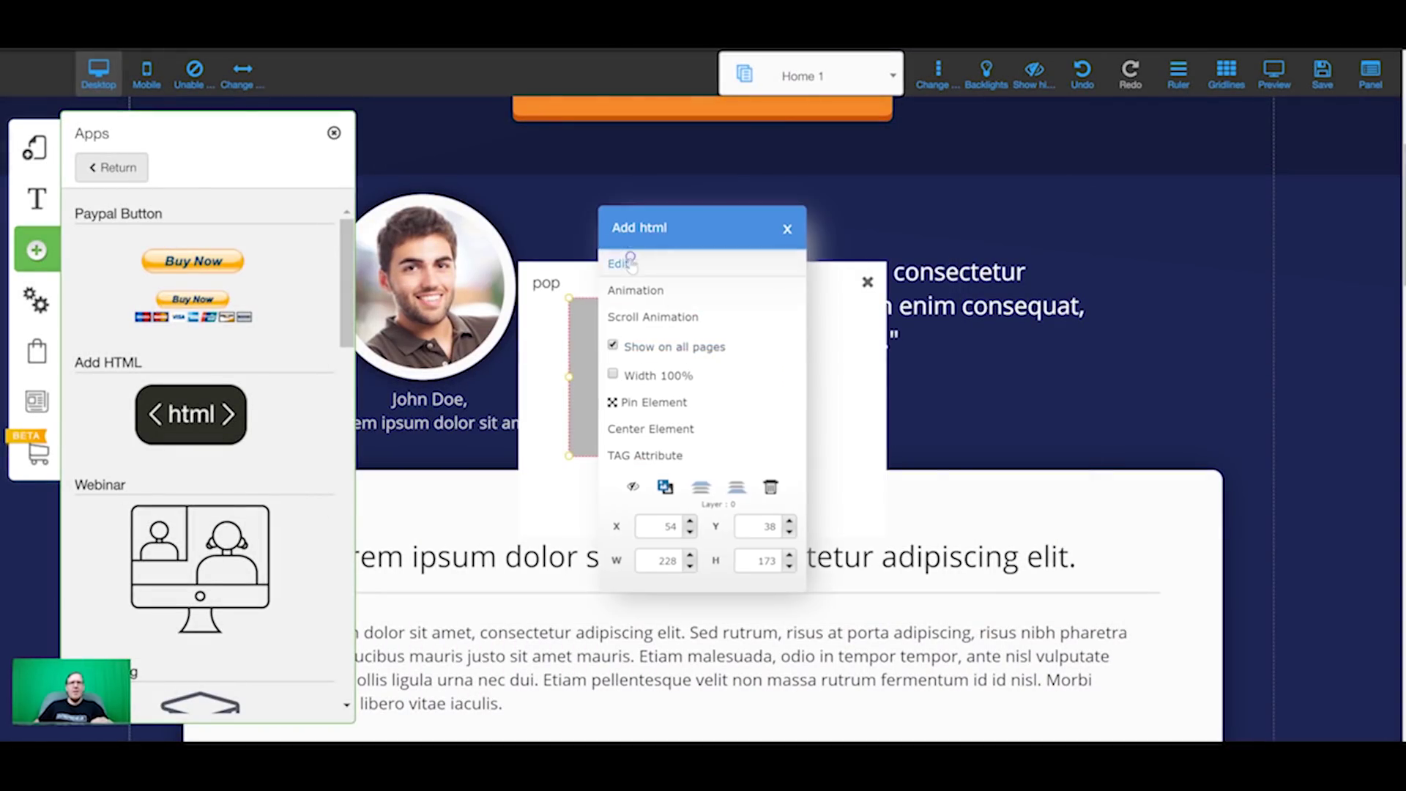
left_click(631, 264)
left_click(528, 378)
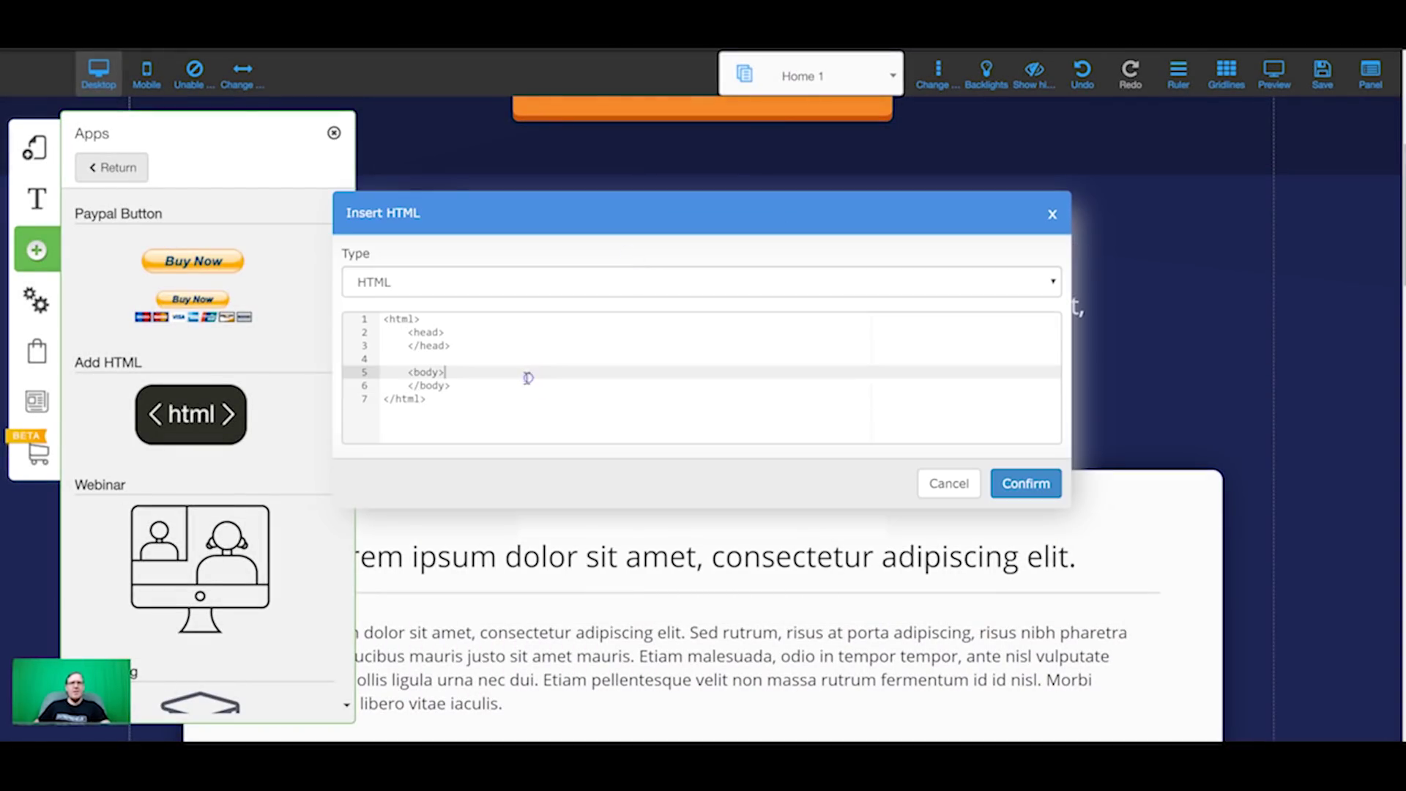
left_click(523, 333)
key("ctrl+a")
key("ctrl+v")
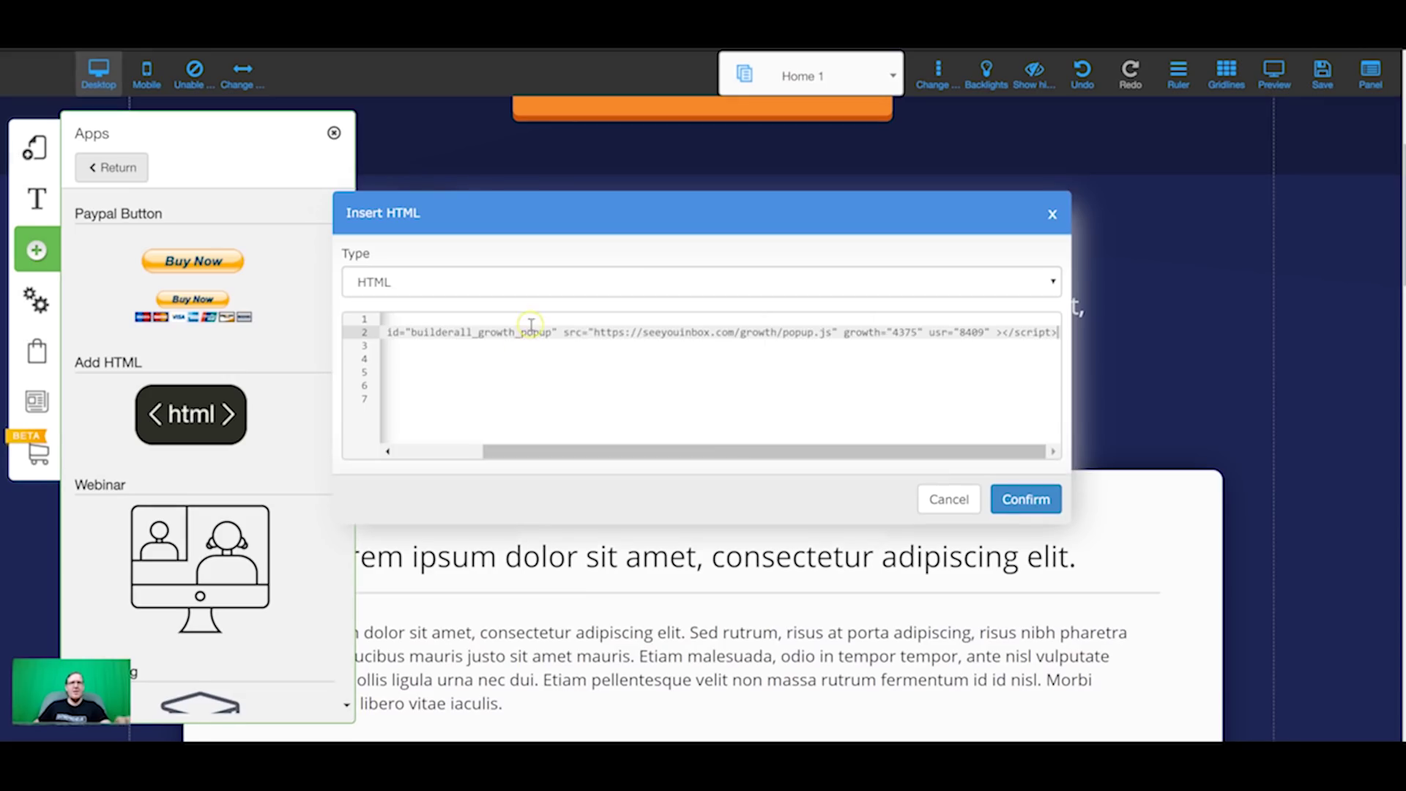
left_click(1026, 484)
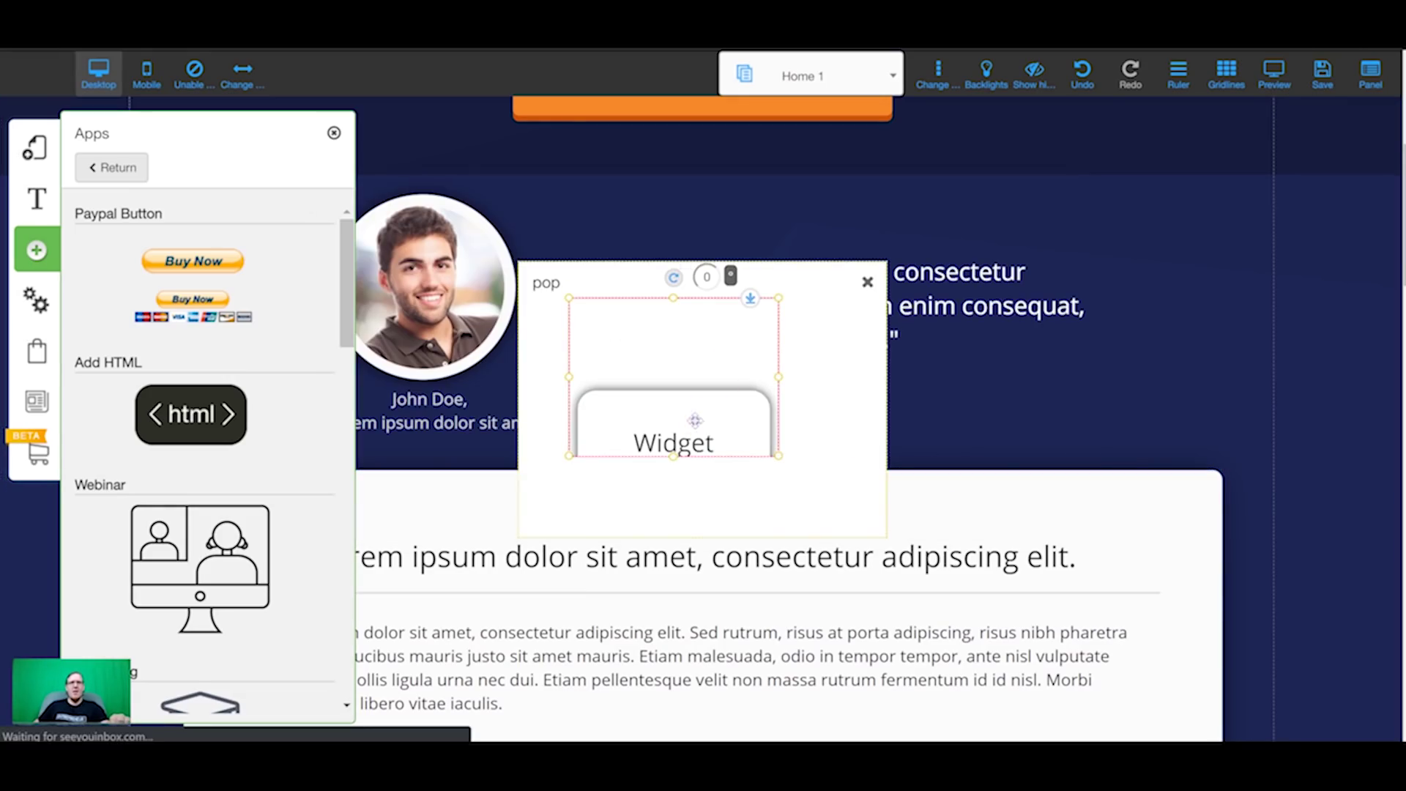
left_click_drag(699, 410, 654, 386)
Step: Enlarge the Messenger widget and position it within the pop popup
left_click_drag(732, 437, 886, 543)
left_click_drag(783, 467, 786, 410)
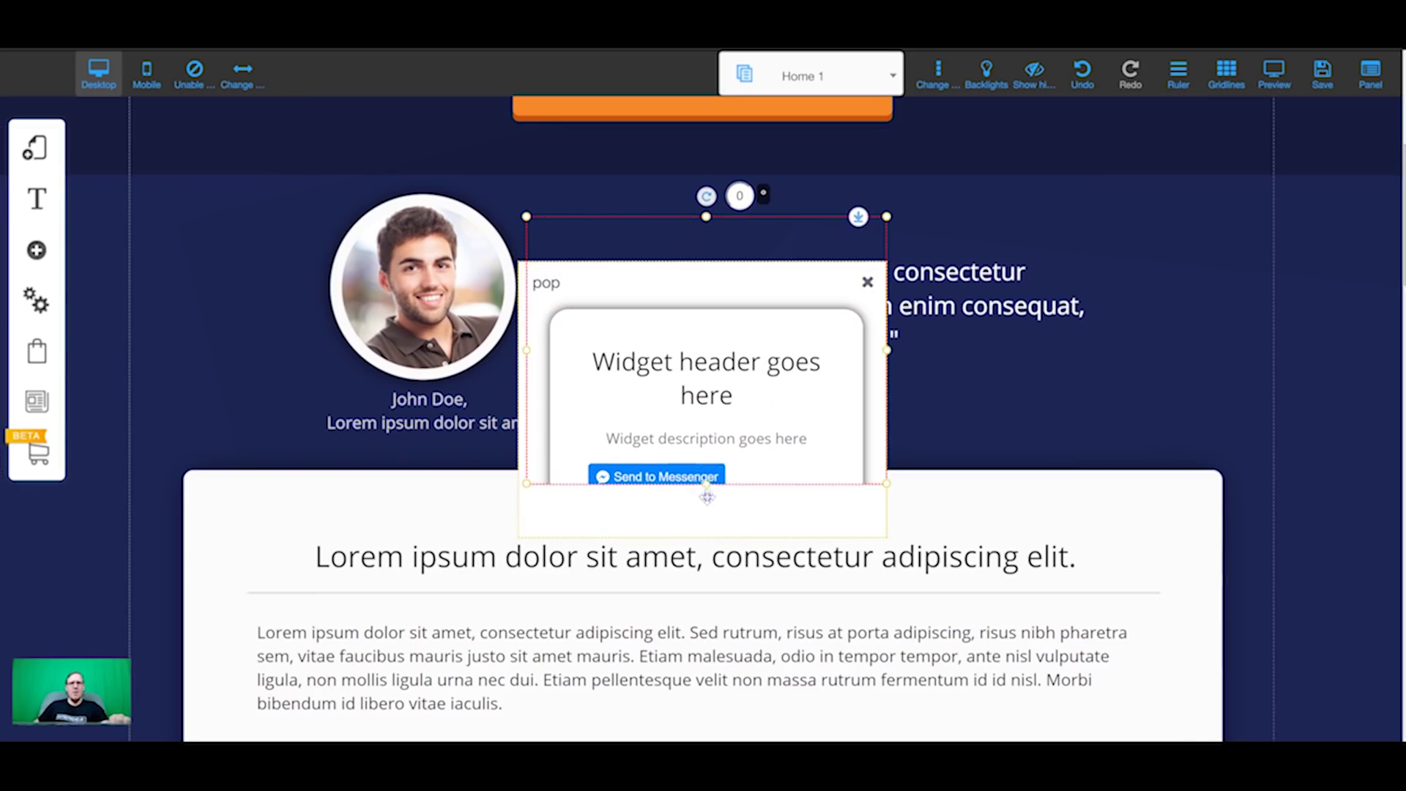
left_click_drag(707, 498, 735, 439)
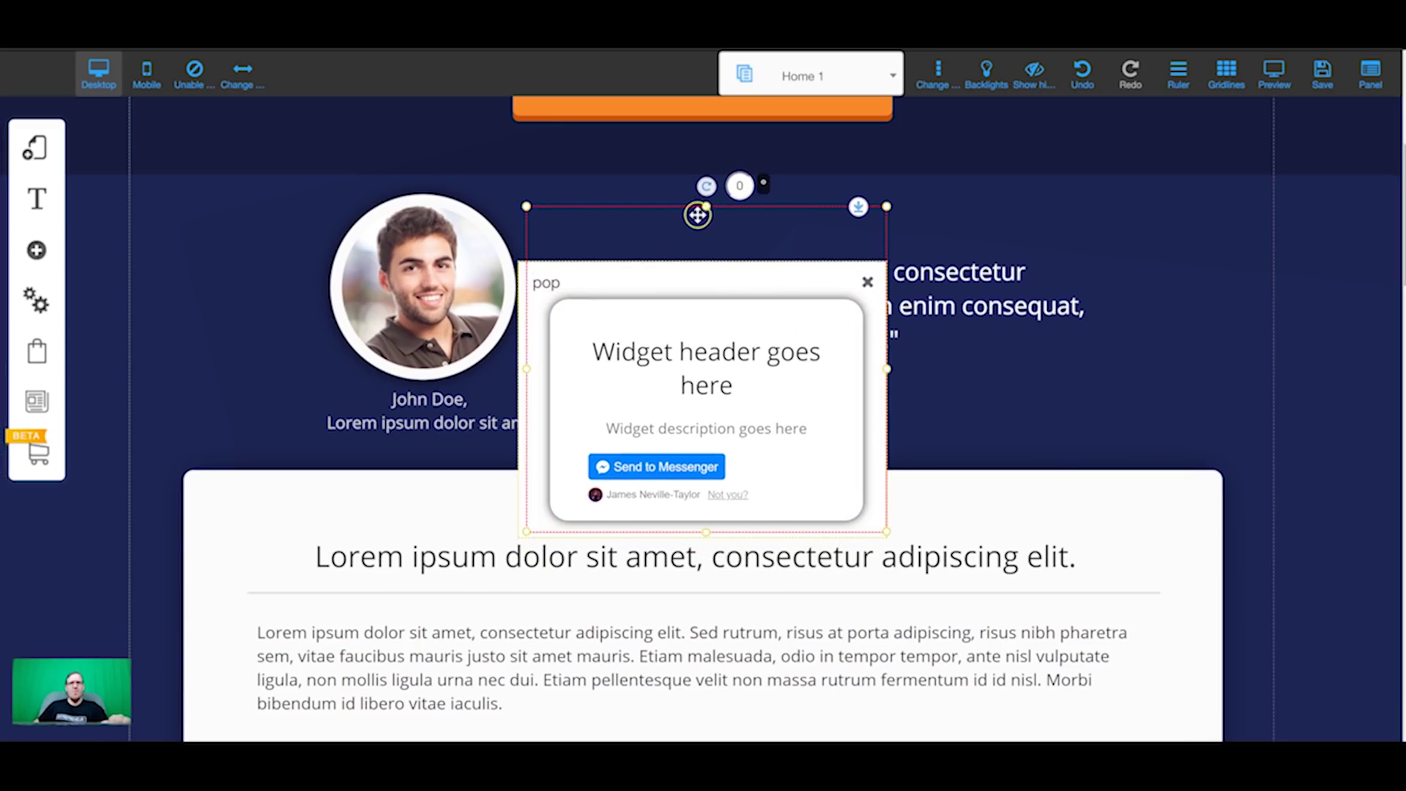
left_click_drag(697, 215, 710, 333)
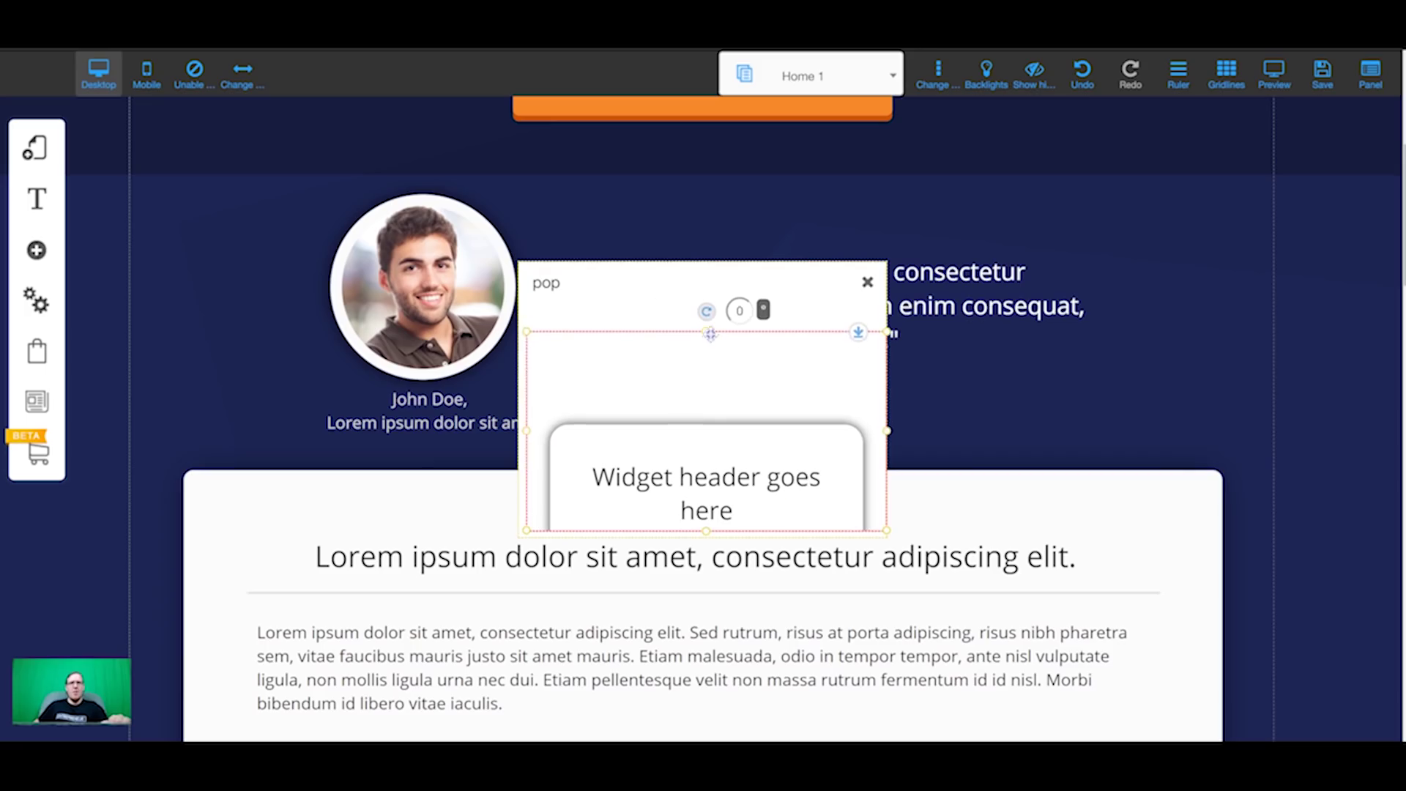
Step: Clear the background colour in the popup's Appearance style settings
left_click(618, 288)
left_click(668, 136)
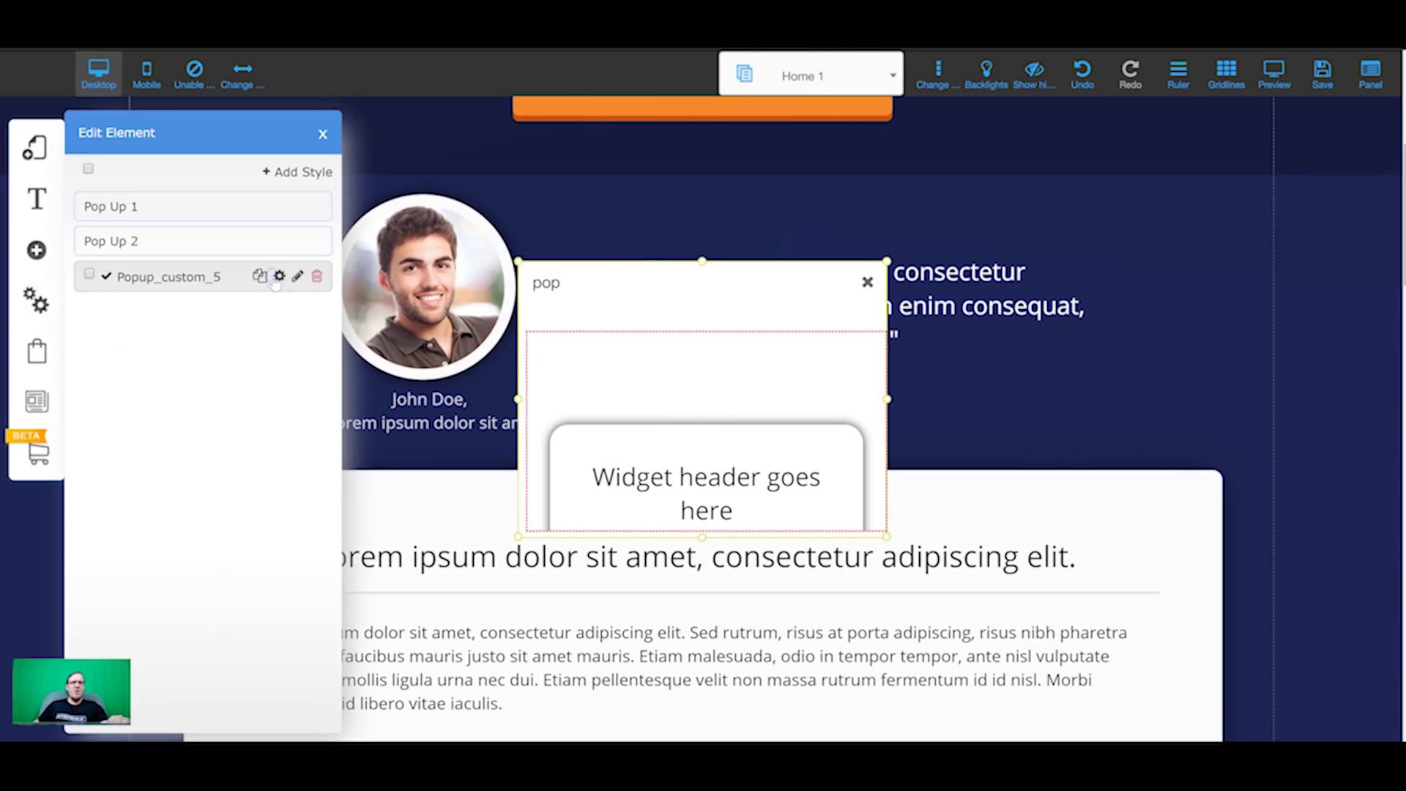
left_click(278, 276)
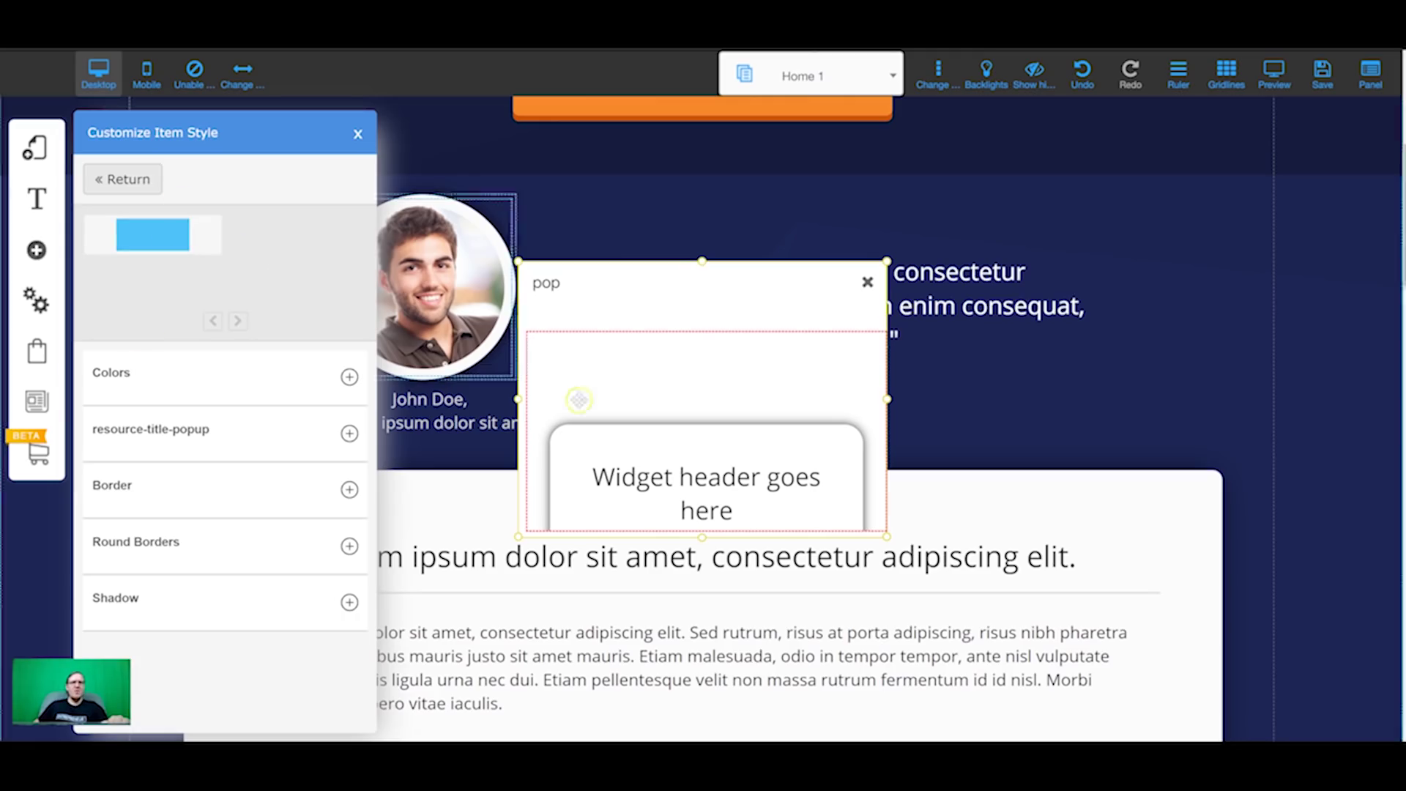
left_click(345, 376)
left_click(331, 434)
left_click(306, 434)
left_click(330, 432)
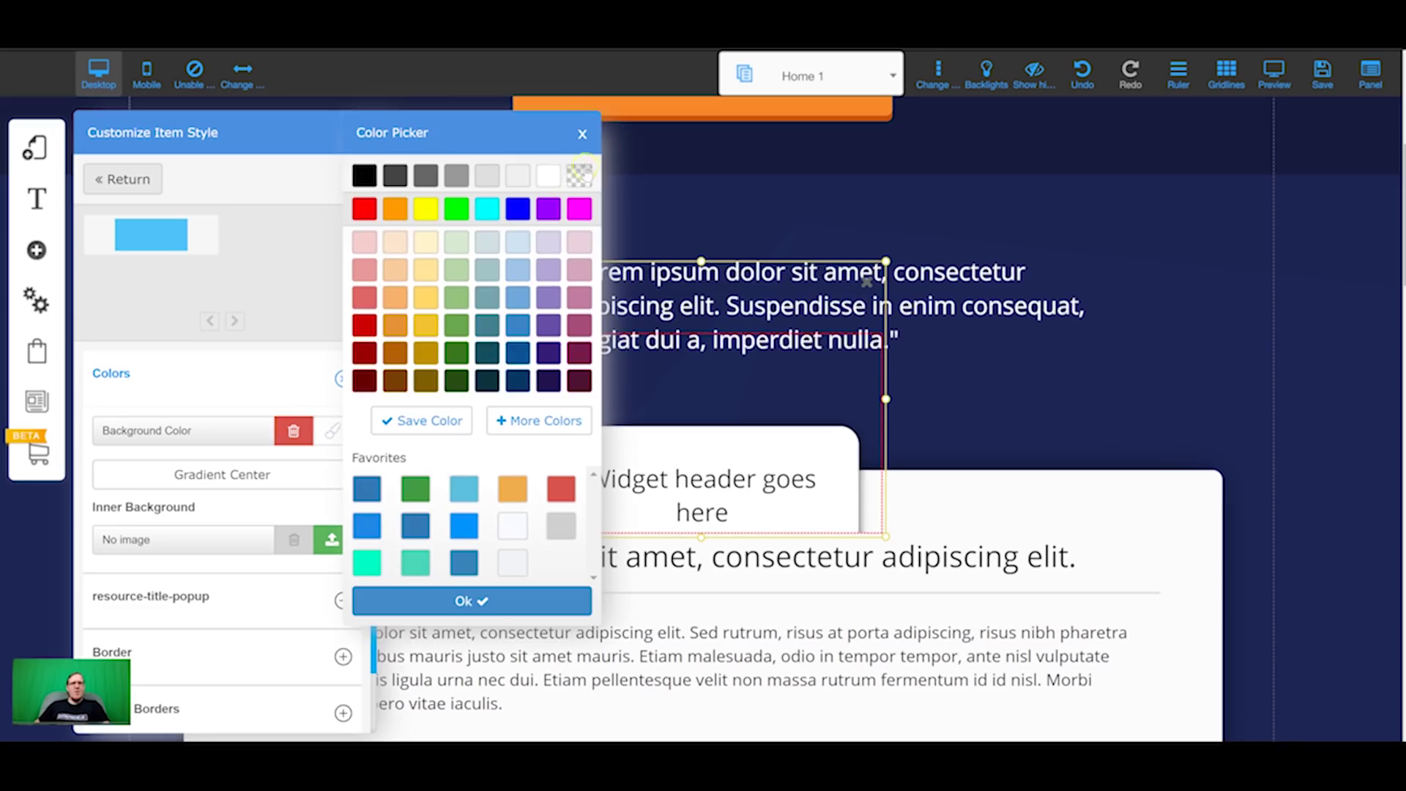
left_click(202, 373)
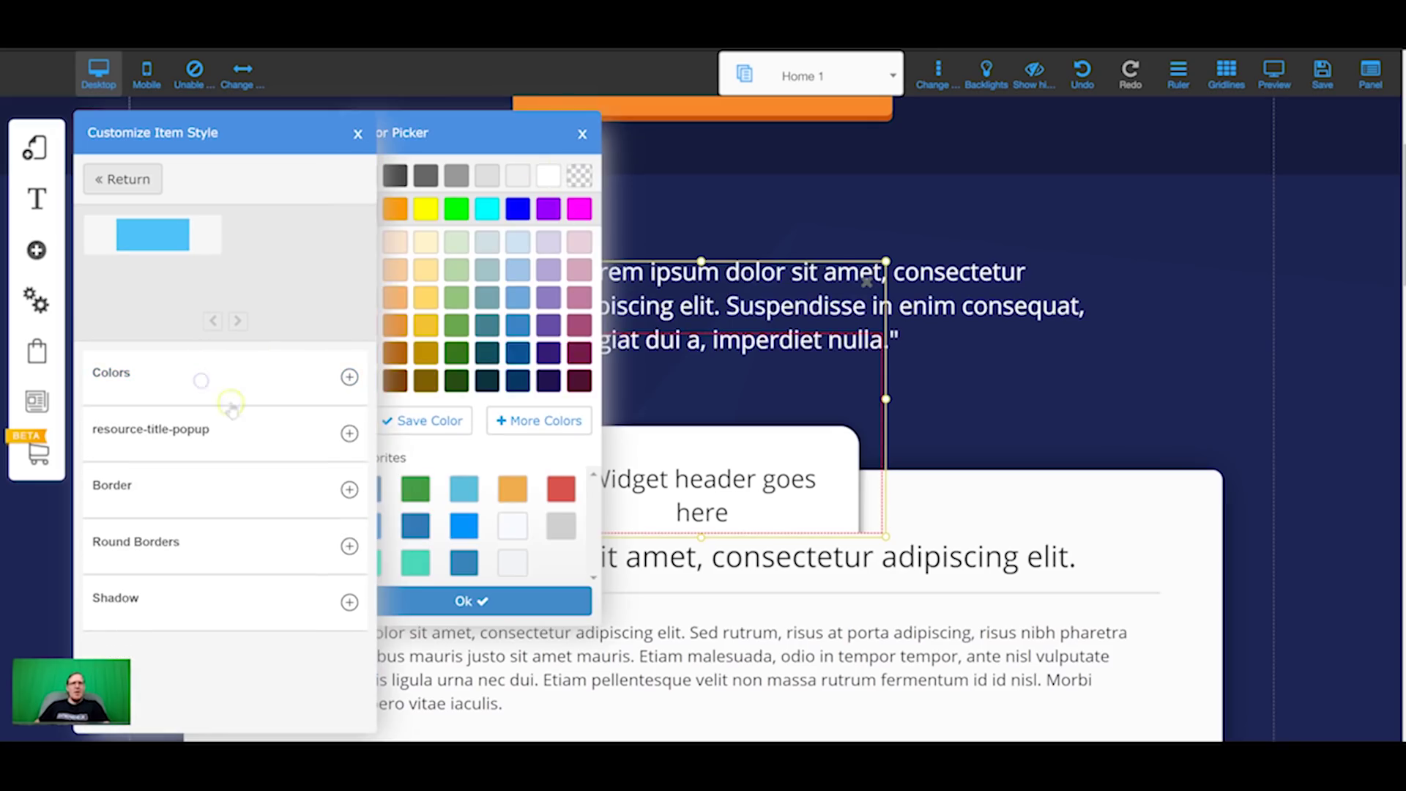
Step: Set the popup's Show Title to Hide and move the widget up over the quote text
left_click(351, 434)
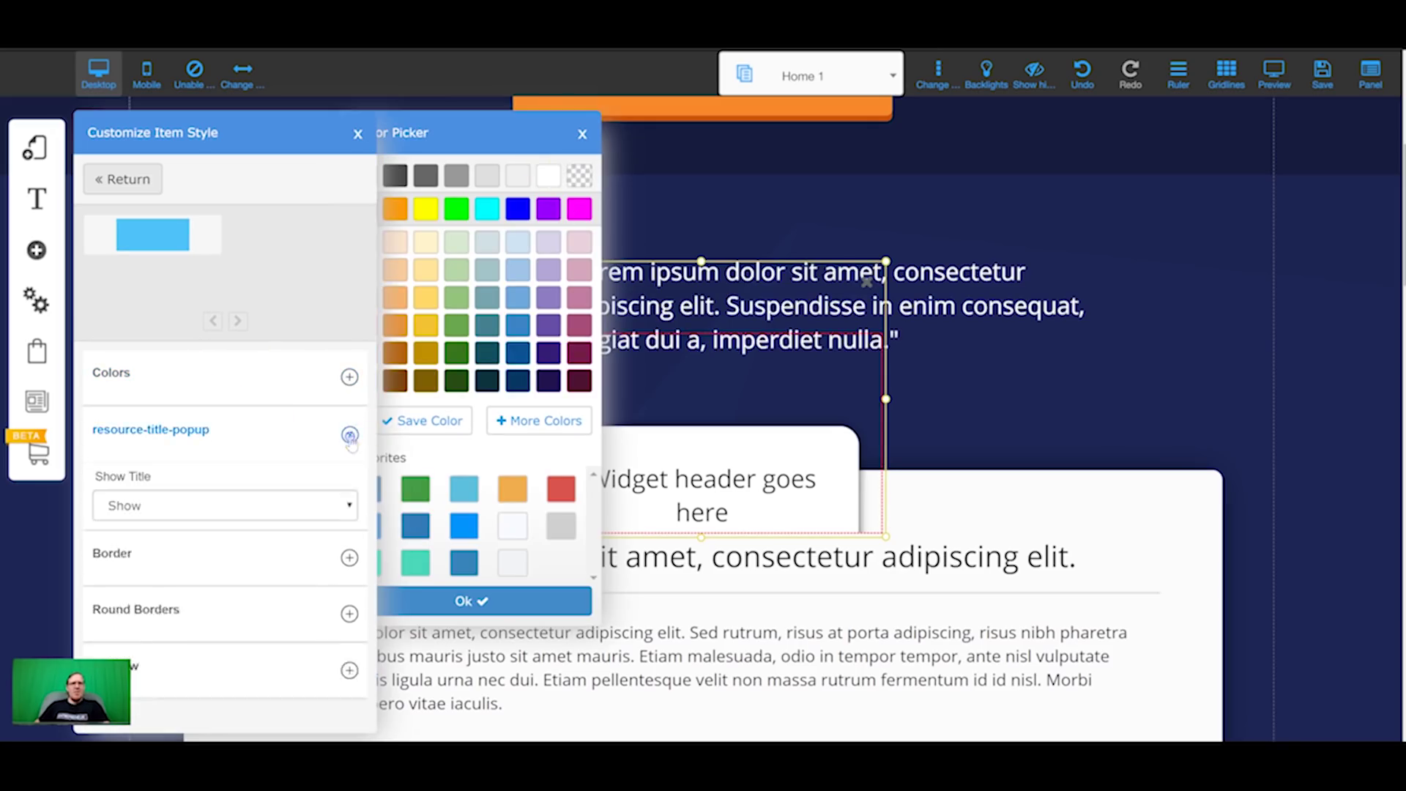
left_click(282, 513)
left_click(220, 568)
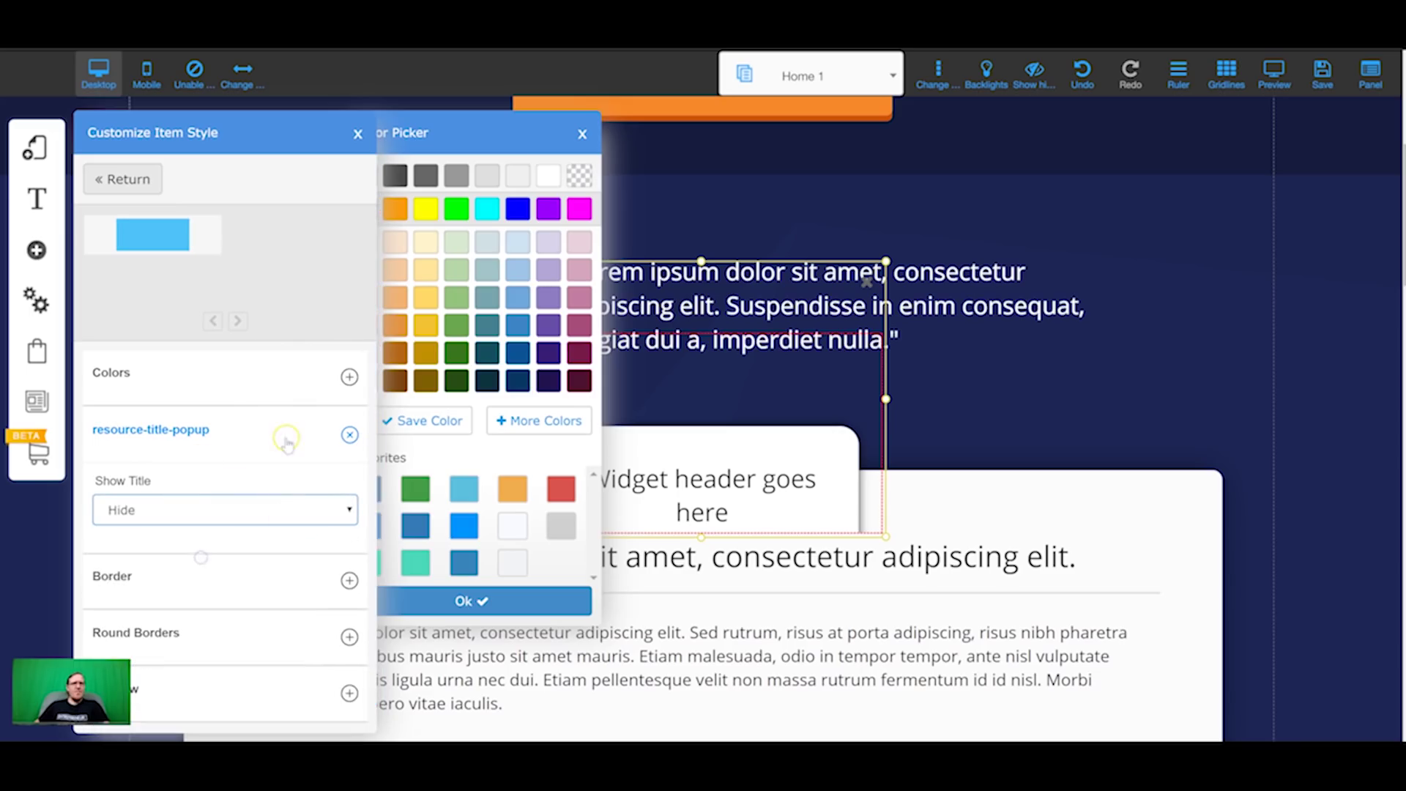
left_click(360, 140)
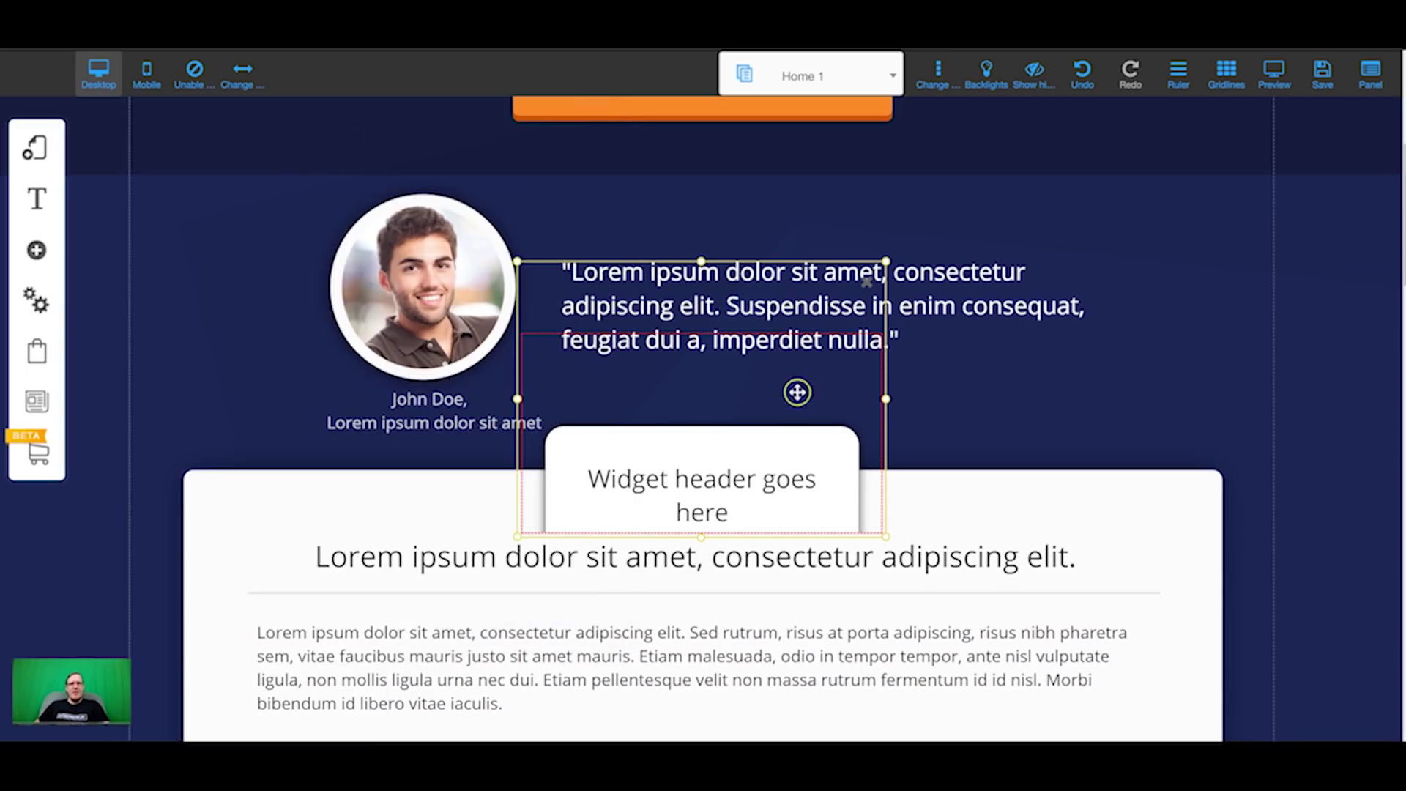
left_click_drag(738, 393, 701, 344)
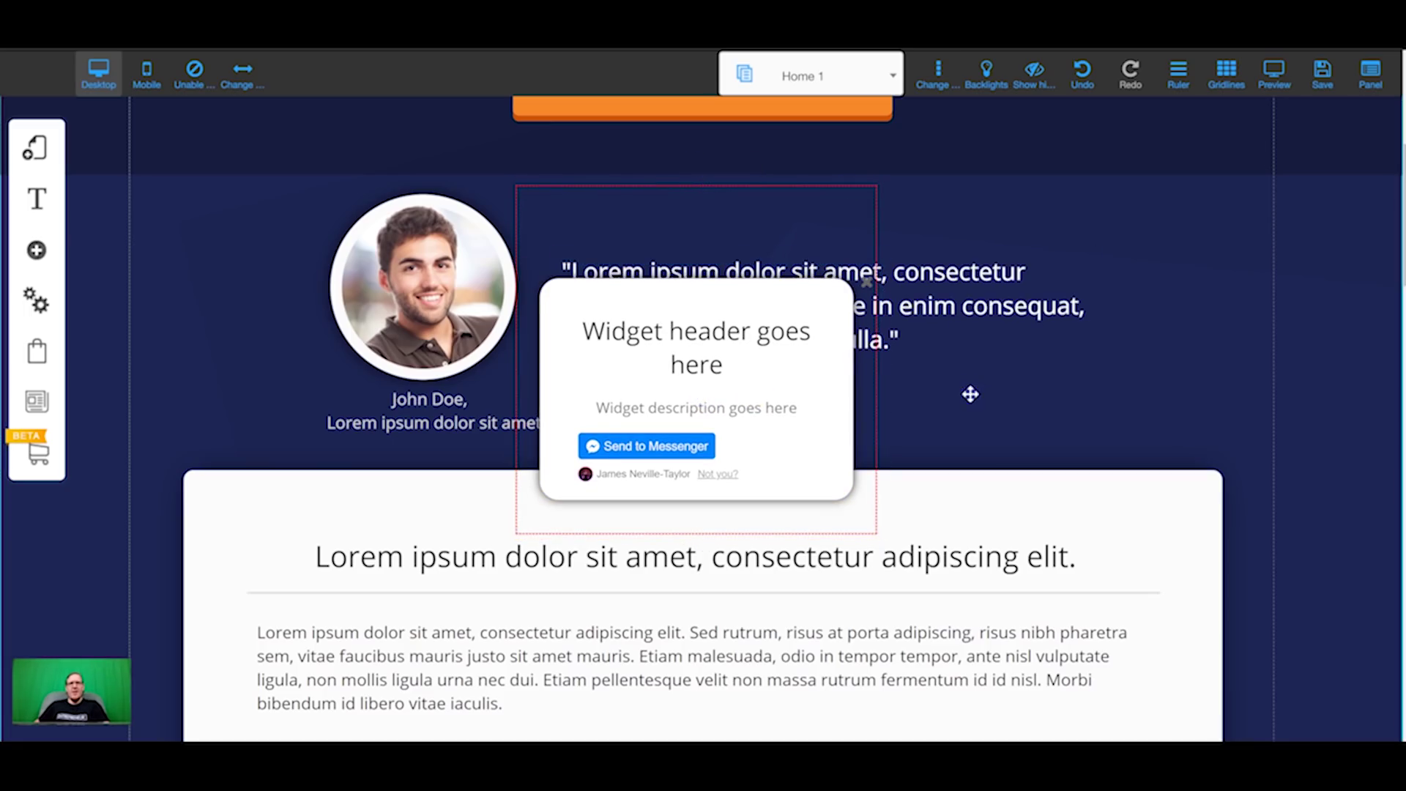
left_click(941, 282)
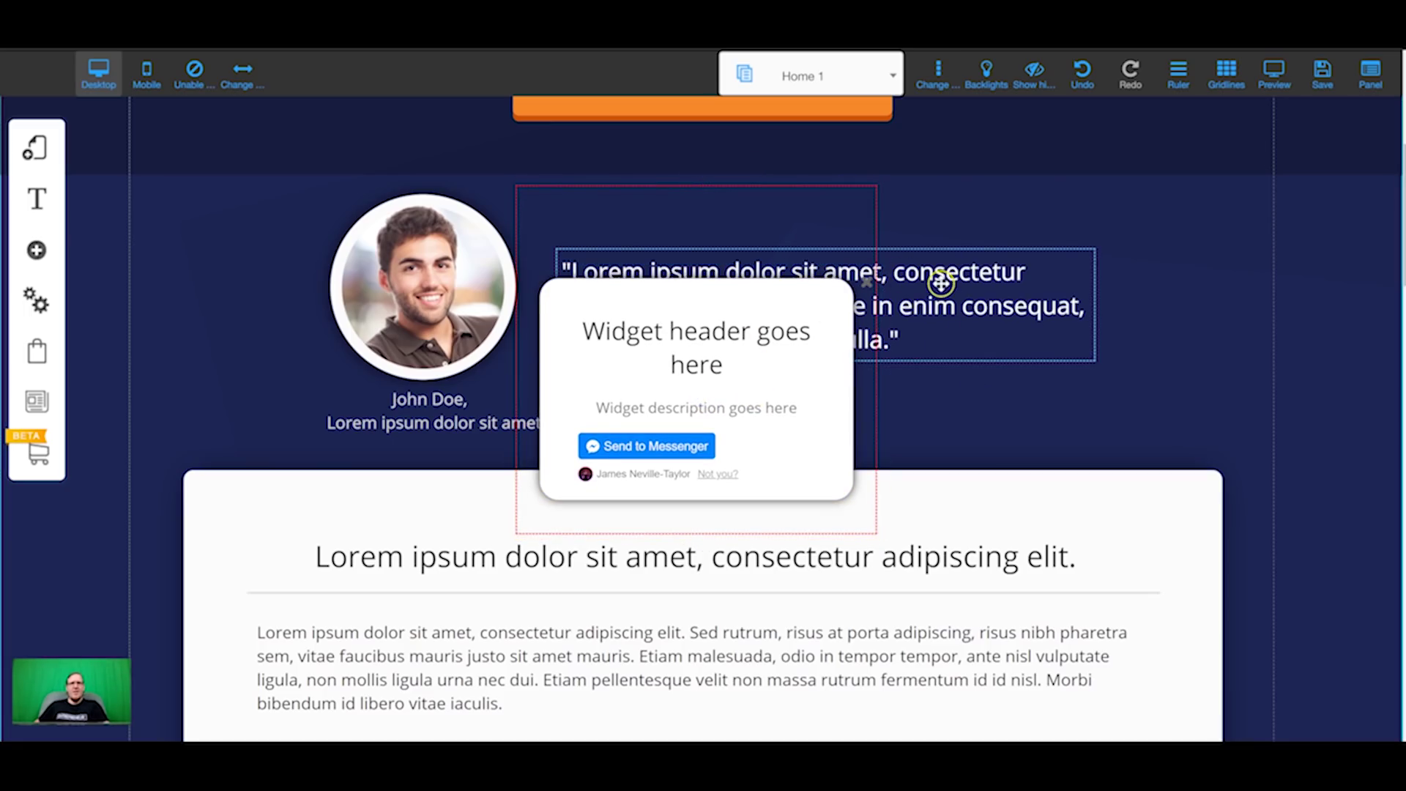
scroll(227, 581, "up", 1)
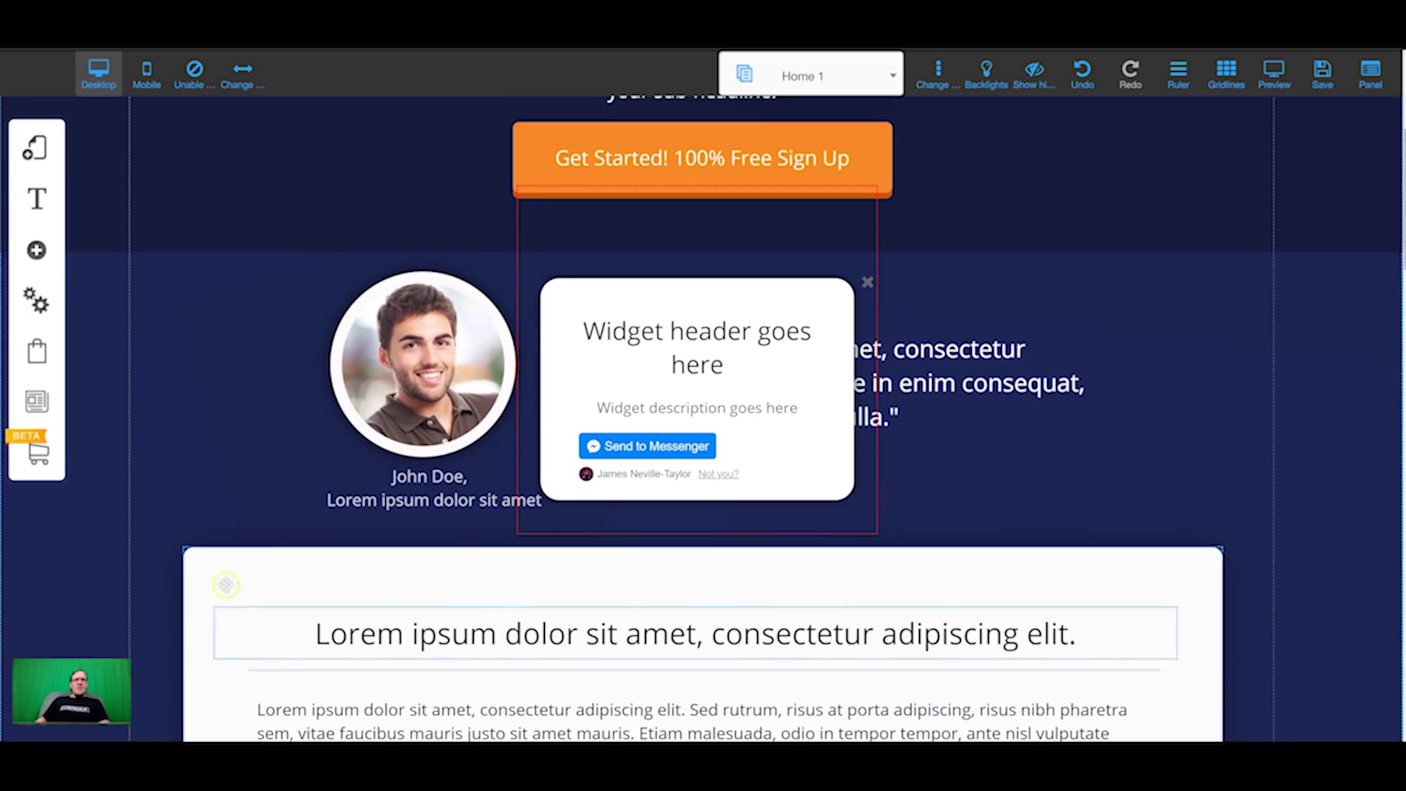
Step: In the Sales page layout, configure Home 1's popup and attach 'pop' for desktop
left_click(34, 157)
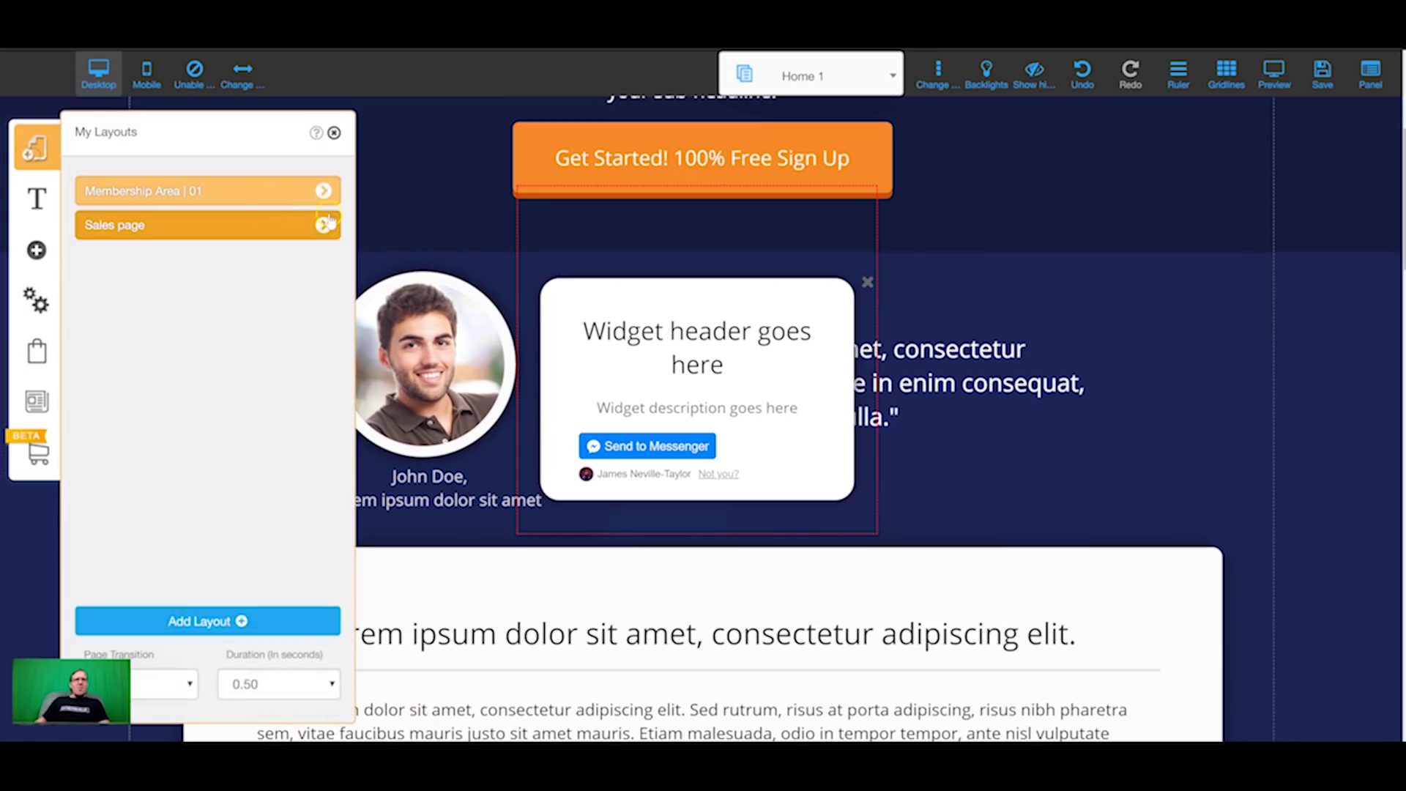
left_click(323, 226)
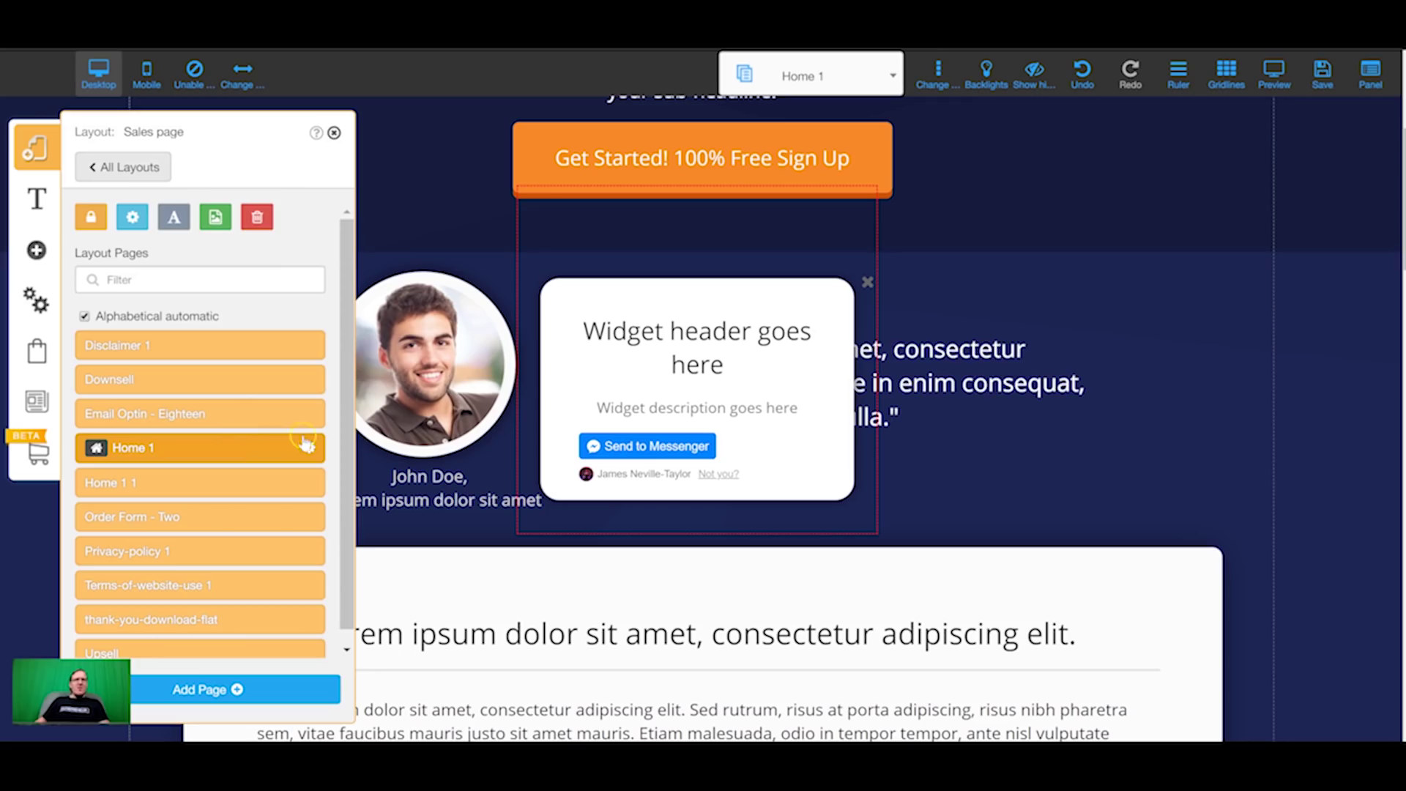
left_click(308, 448)
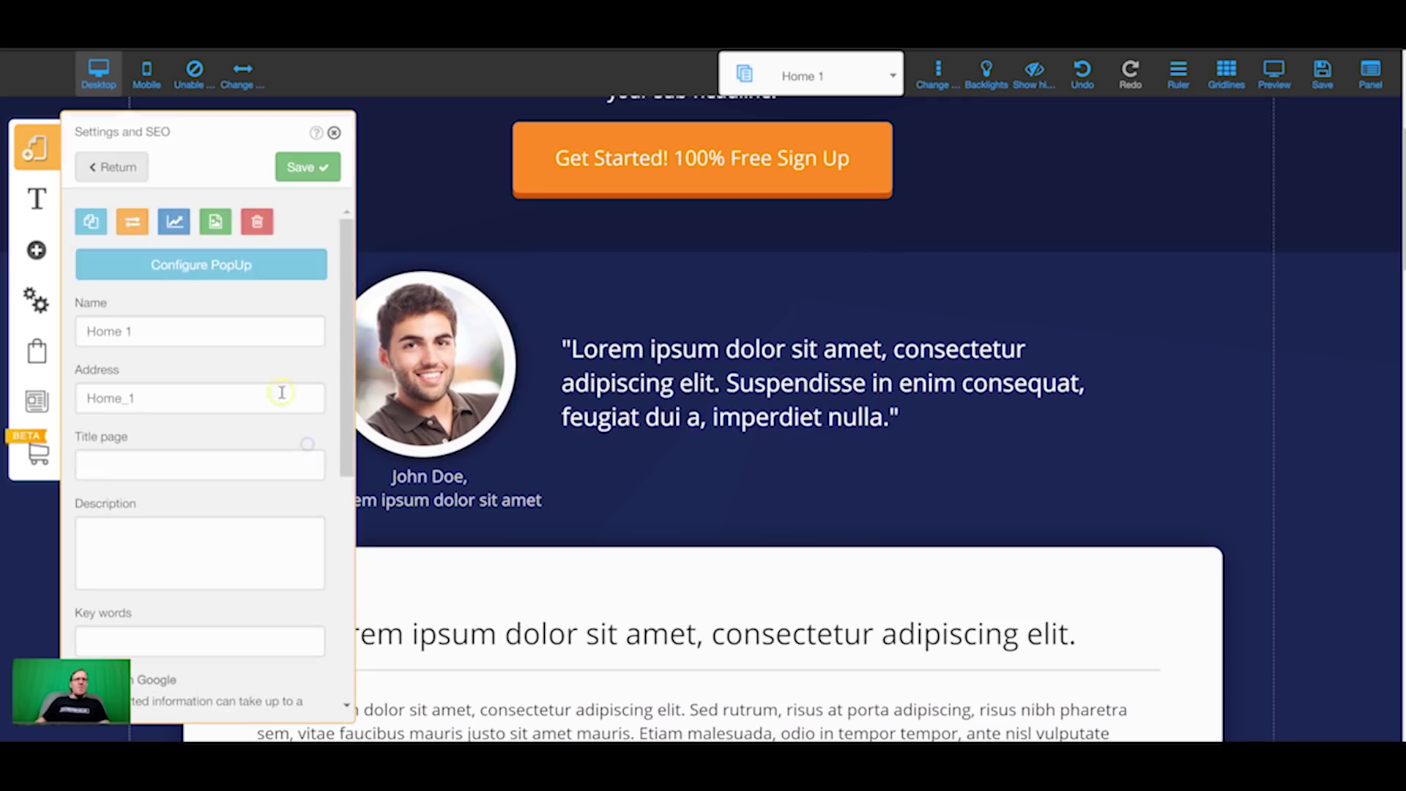
left_click(231, 271)
left_click(482, 381)
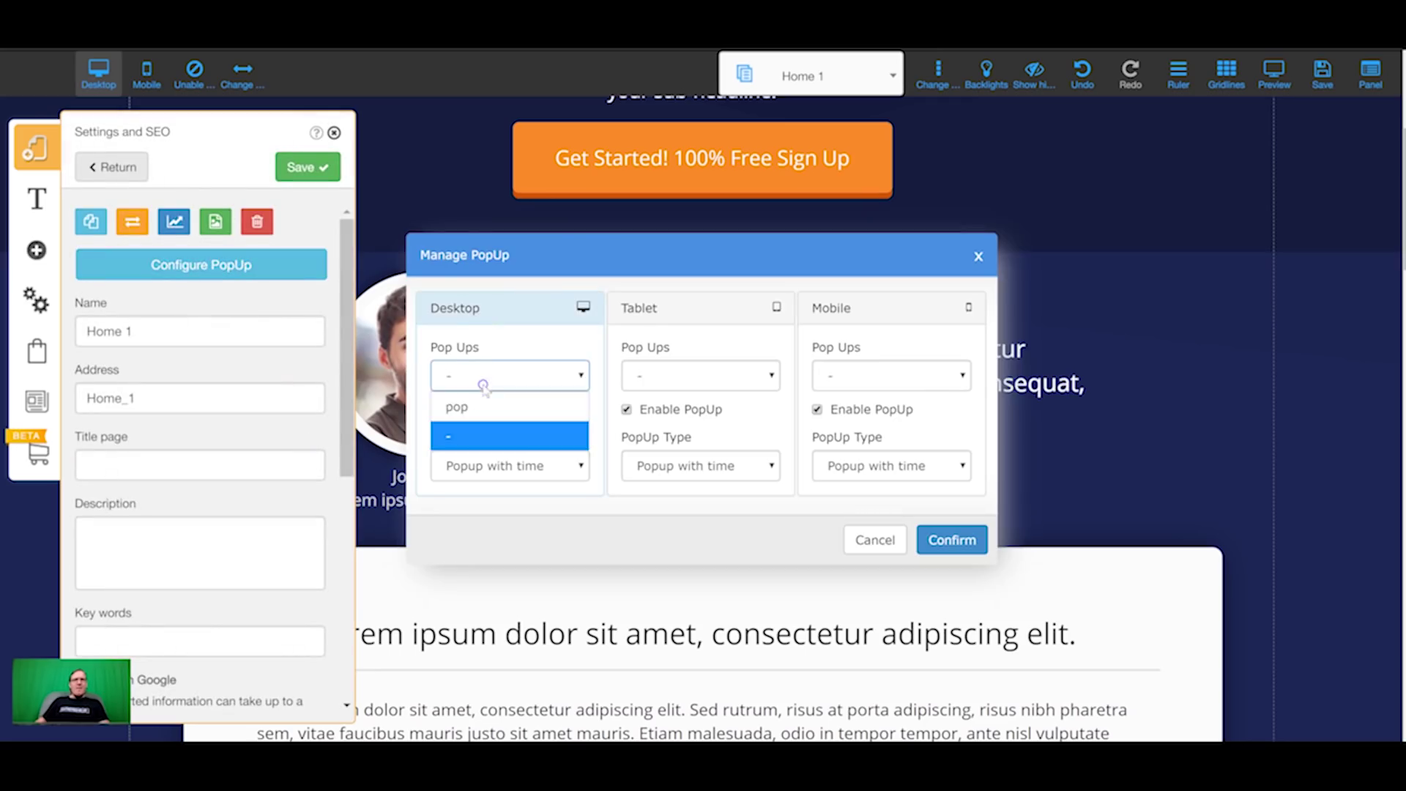
left_click(490, 408)
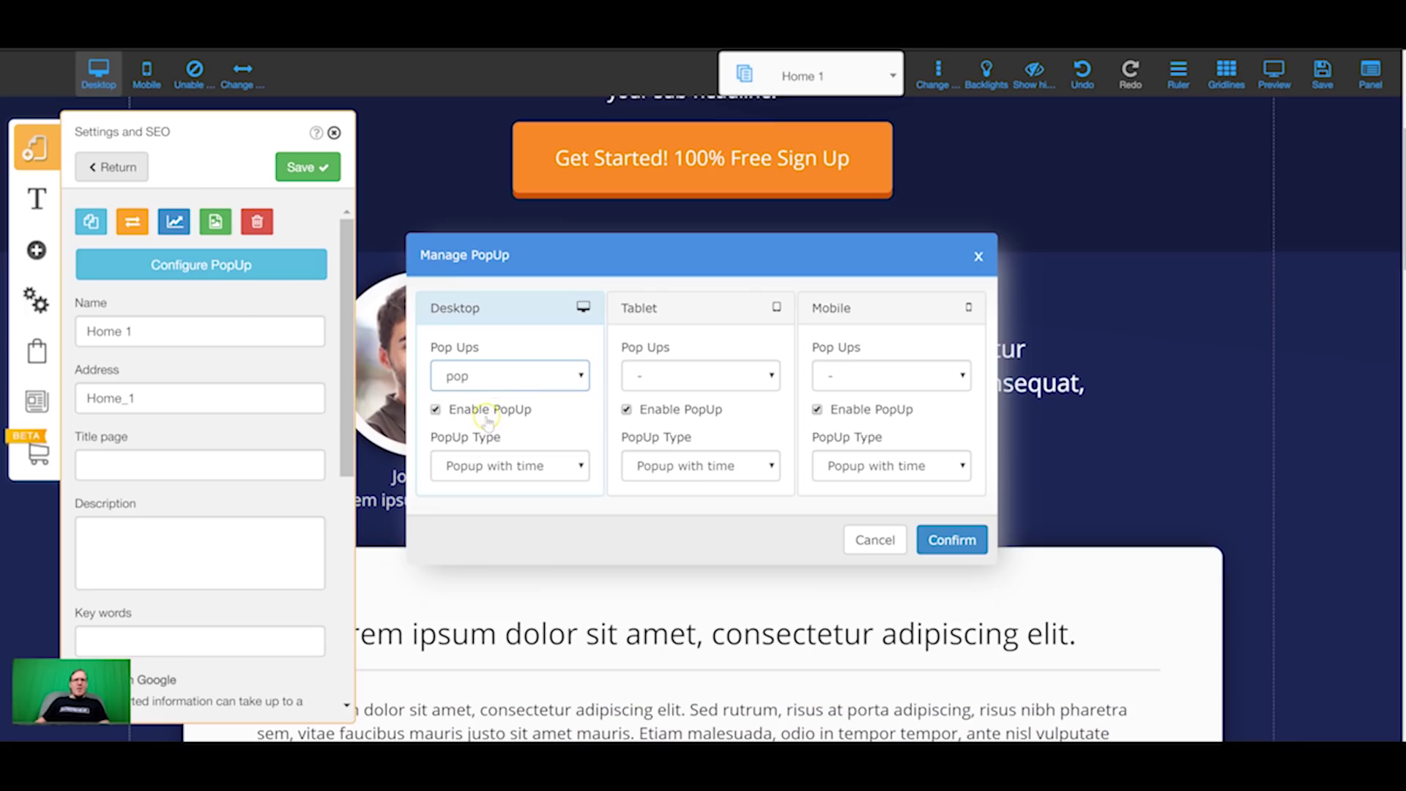
Step: Set the popup type to Popup with time with a 5-second delay and confirm
left_click(483, 462)
left_click(486, 526)
left_click(514, 460)
left_click(512, 496)
left_click(546, 514)
type("5")
left_click(560, 567)
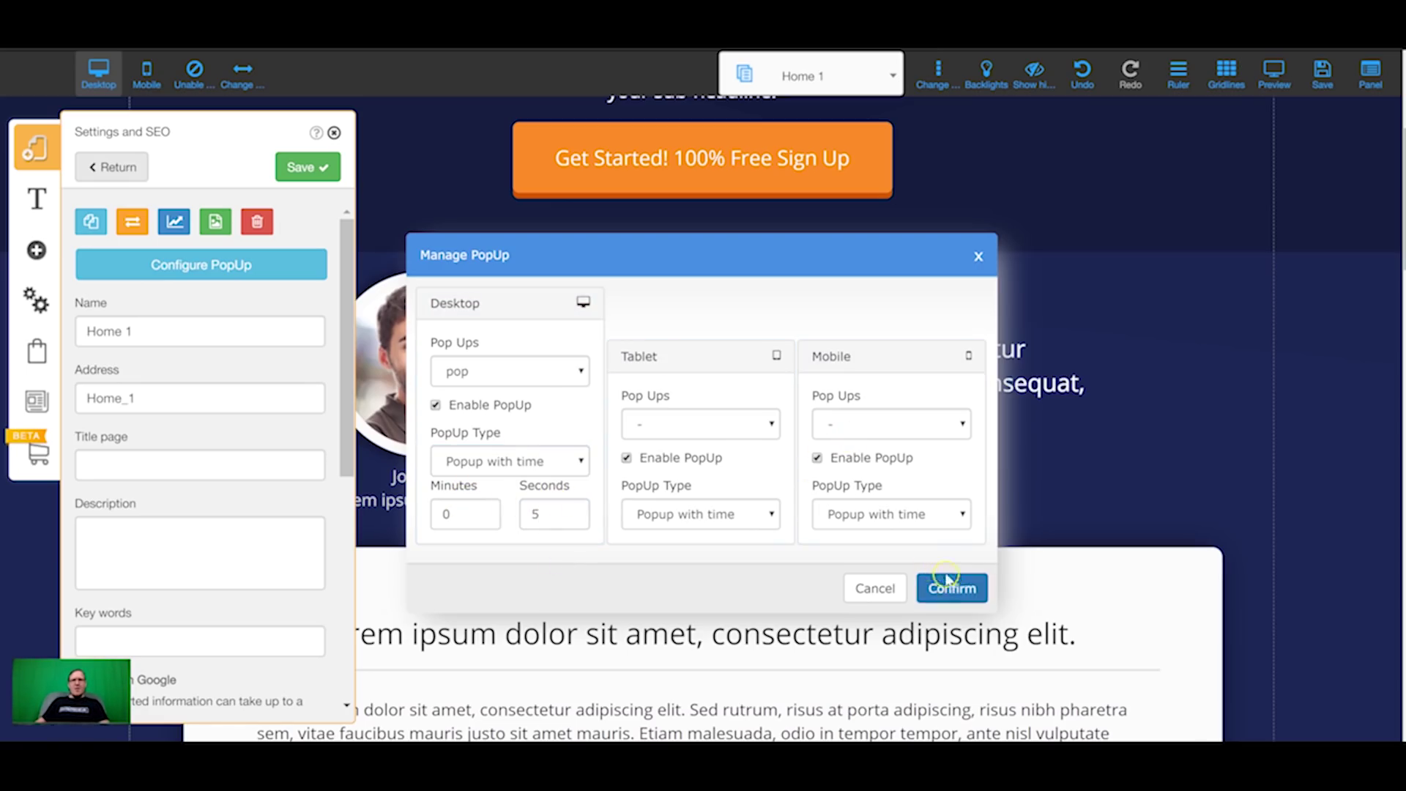
left_click(952, 588)
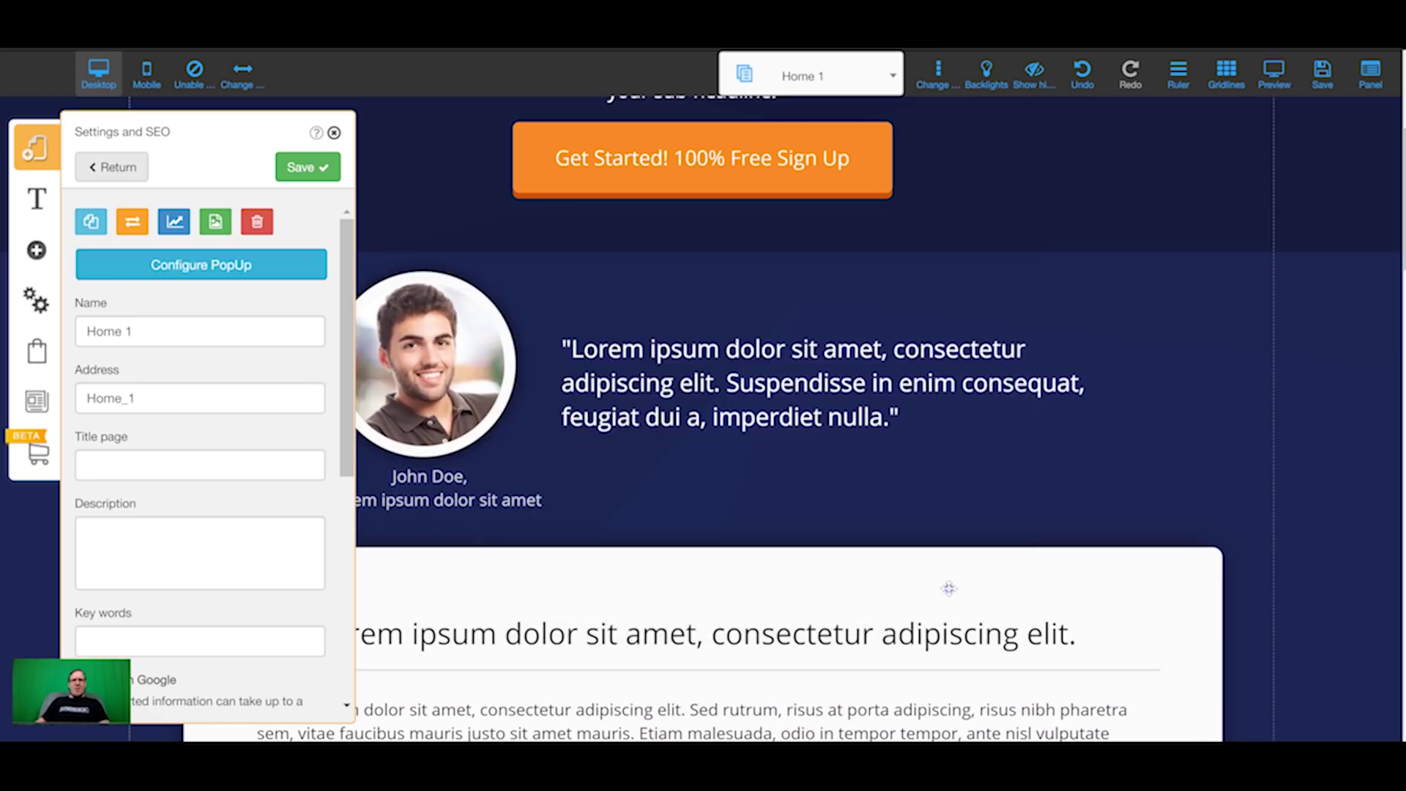
Step: Close the page settings and save the modified Home 1 page
left_click(334, 133)
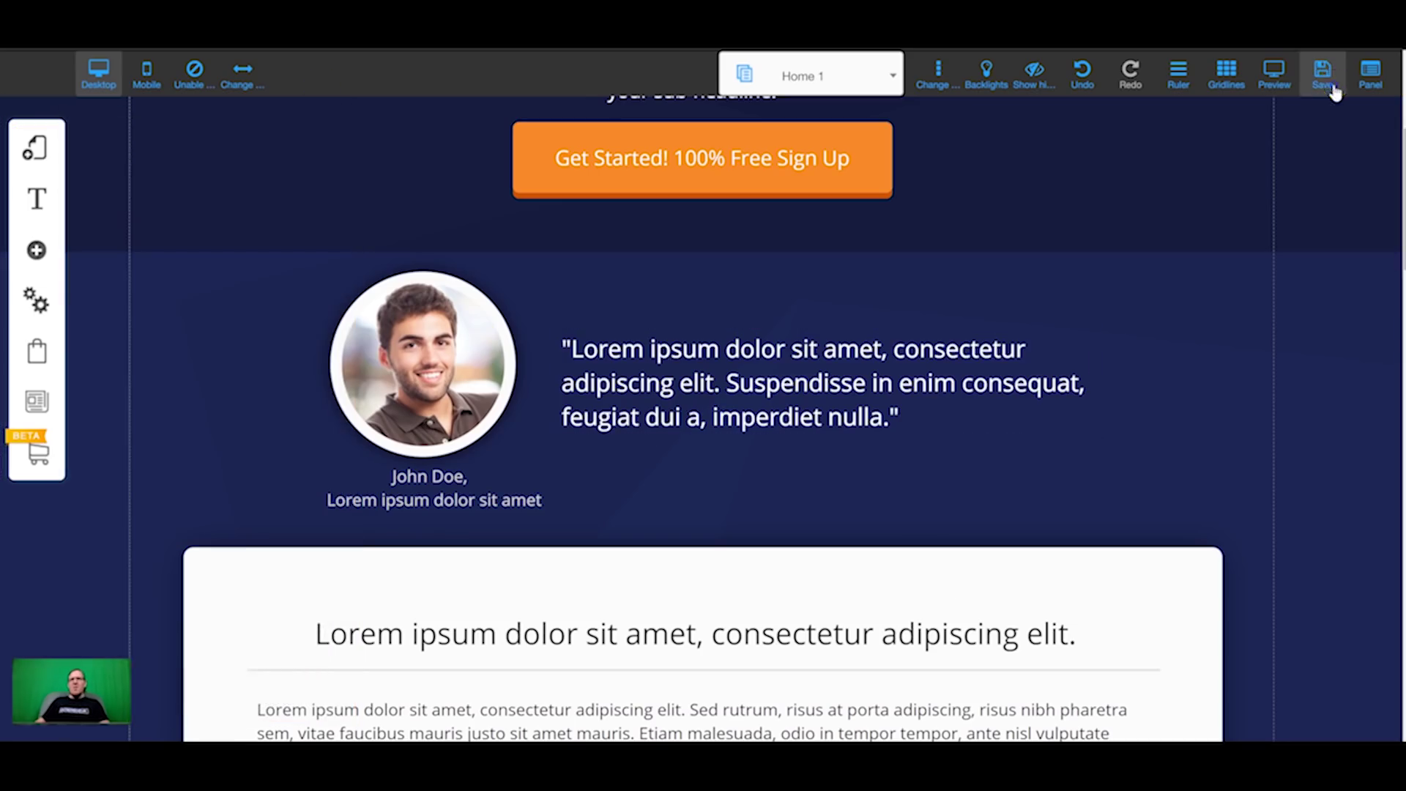
left_click(1323, 73)
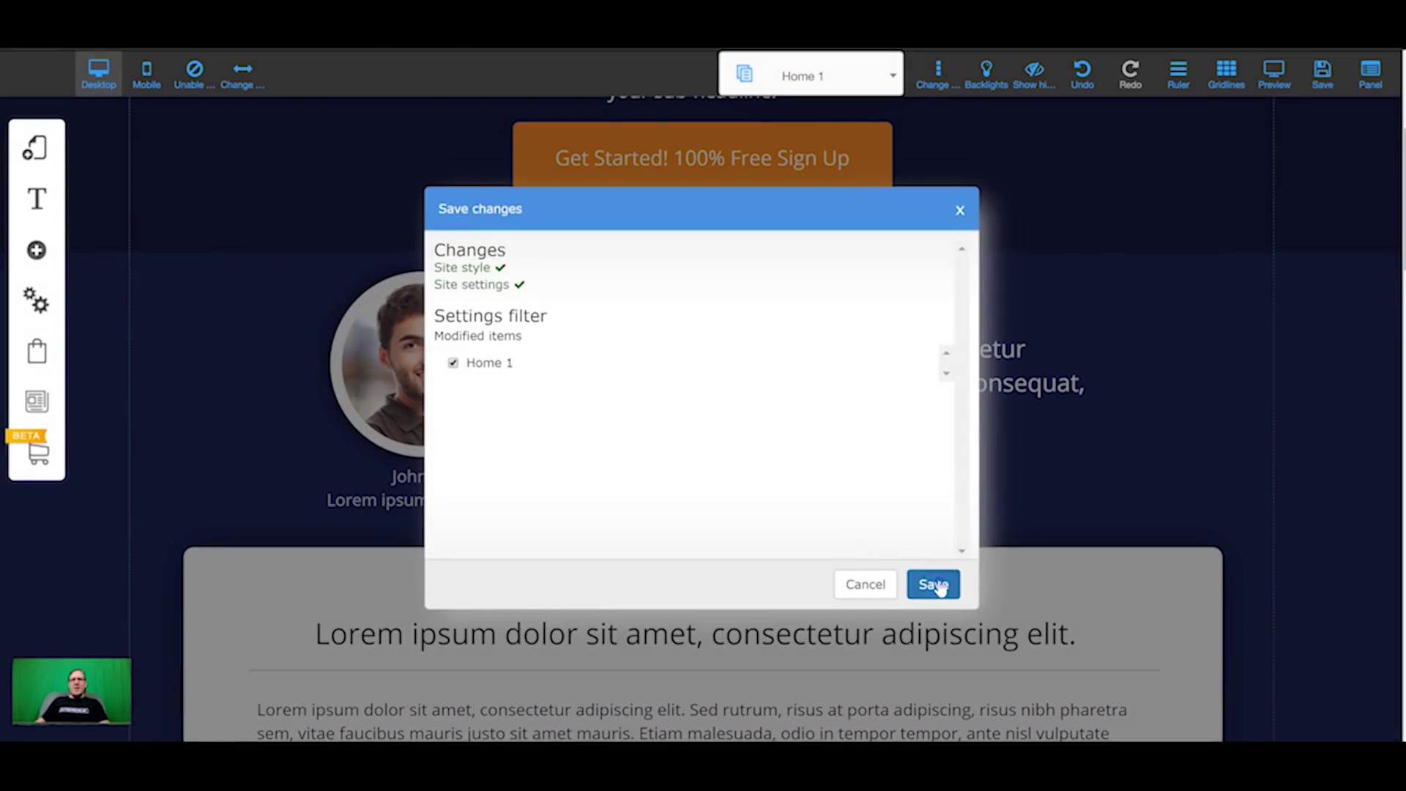
left_click(938, 582)
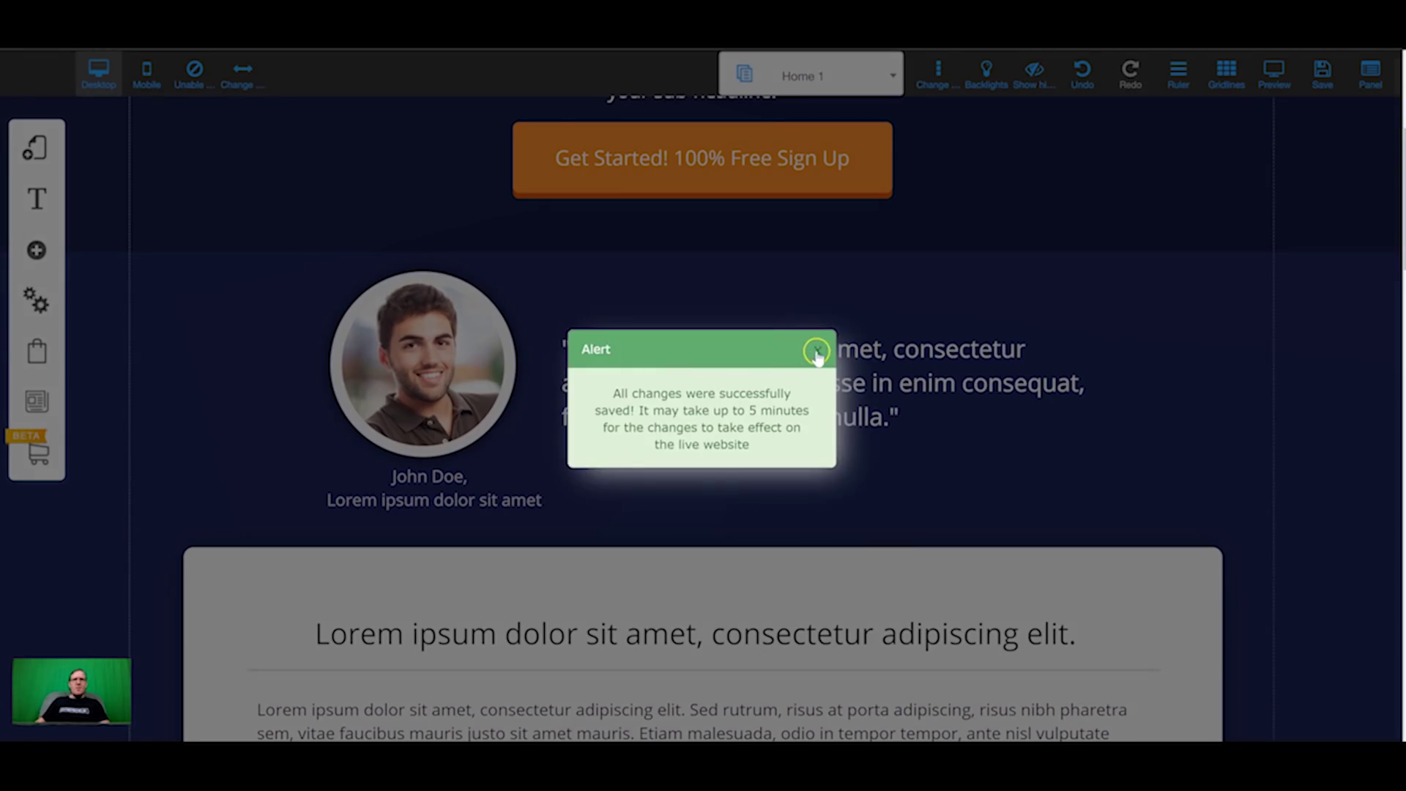
left_click(817, 351)
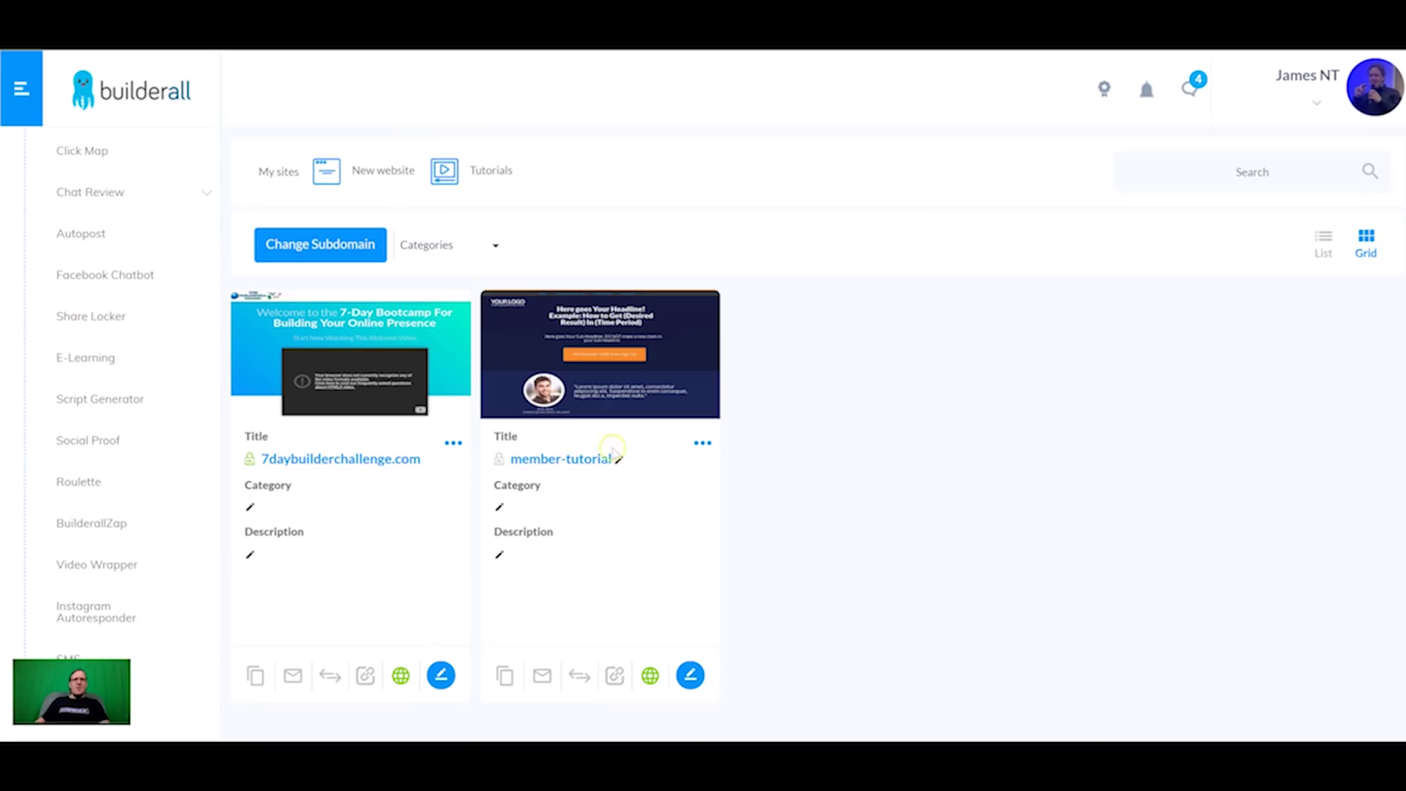
Step: Open the live member-tutorial site and subscribe via Send to Messenger with the signed-in Facebook account
left_click(579, 460)
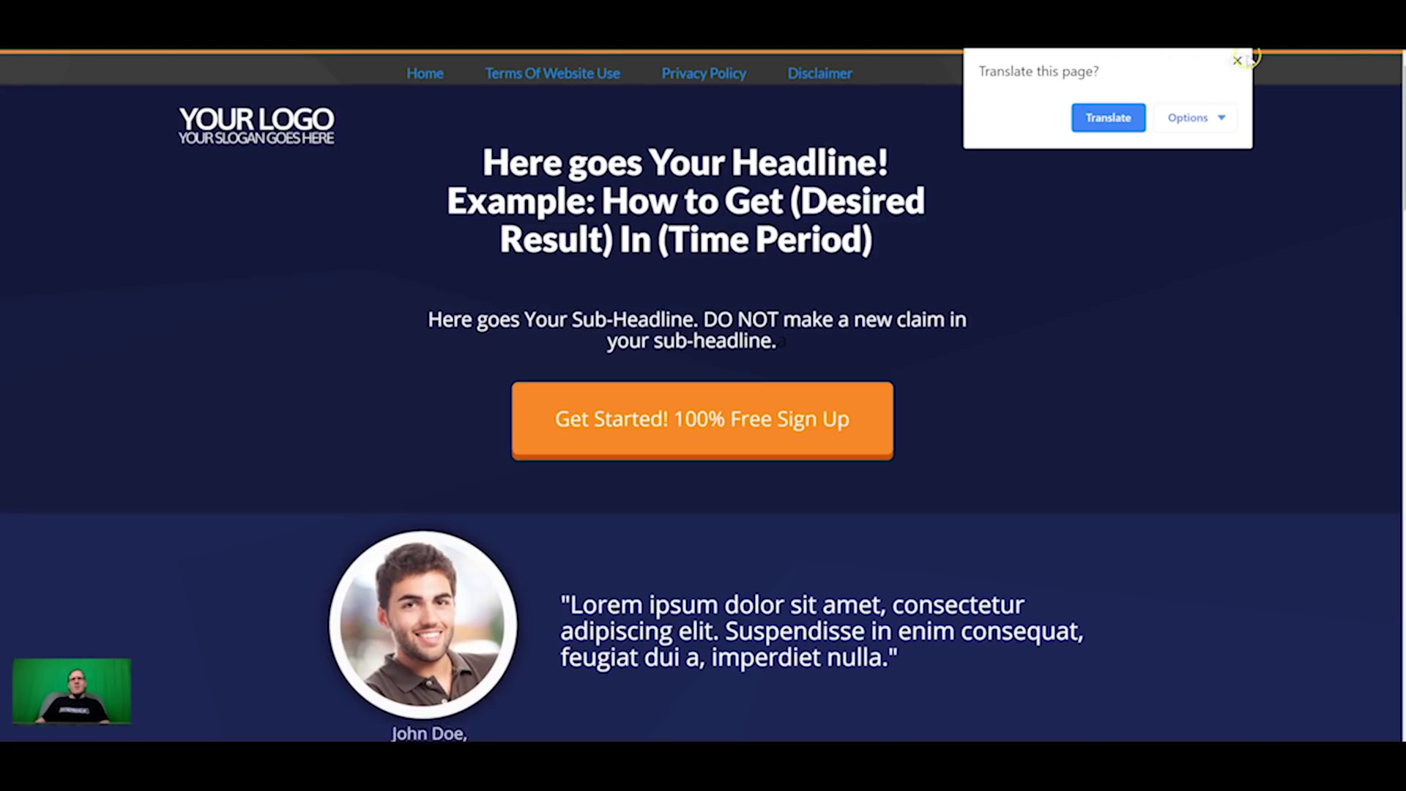
left_click(1238, 61)
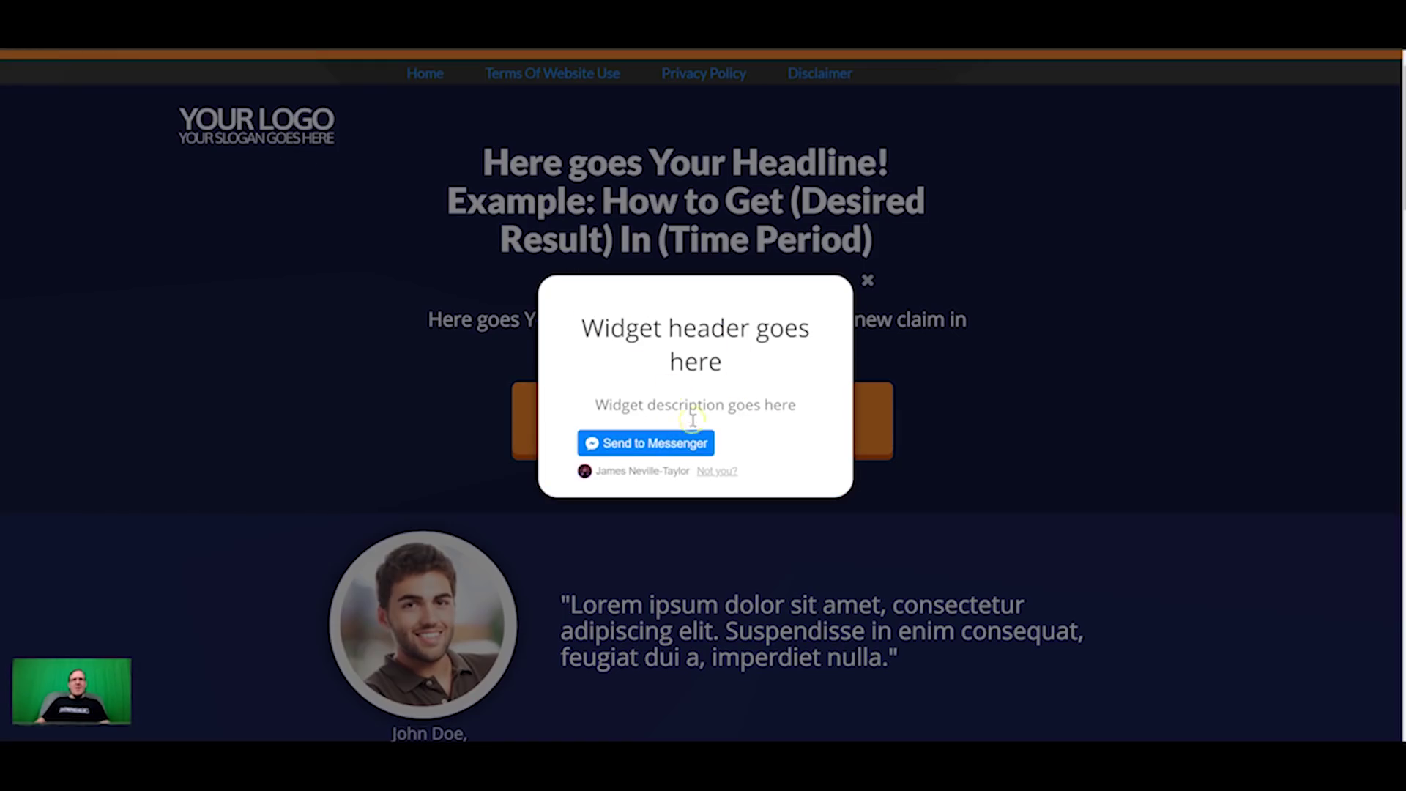
left_click(654, 443)
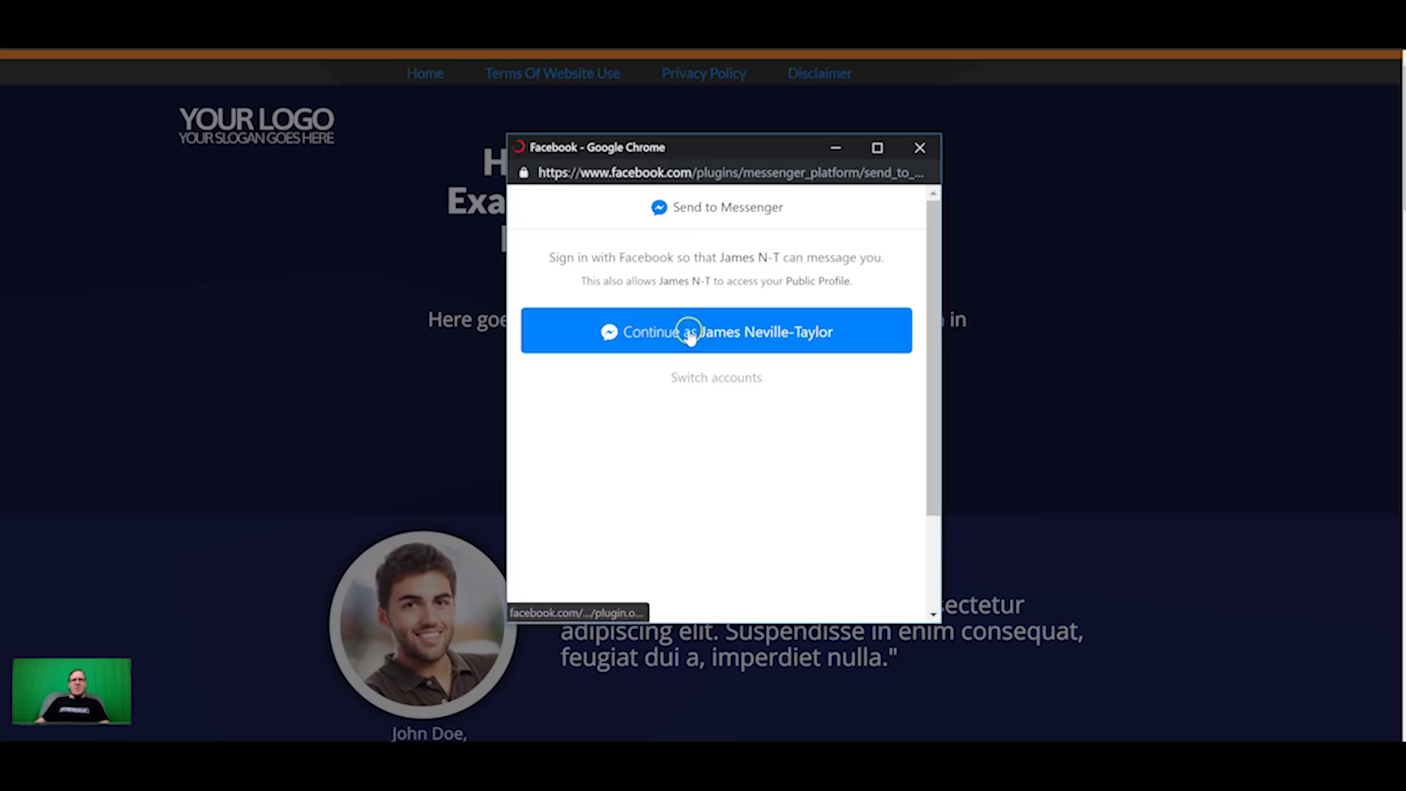
left_click(687, 331)
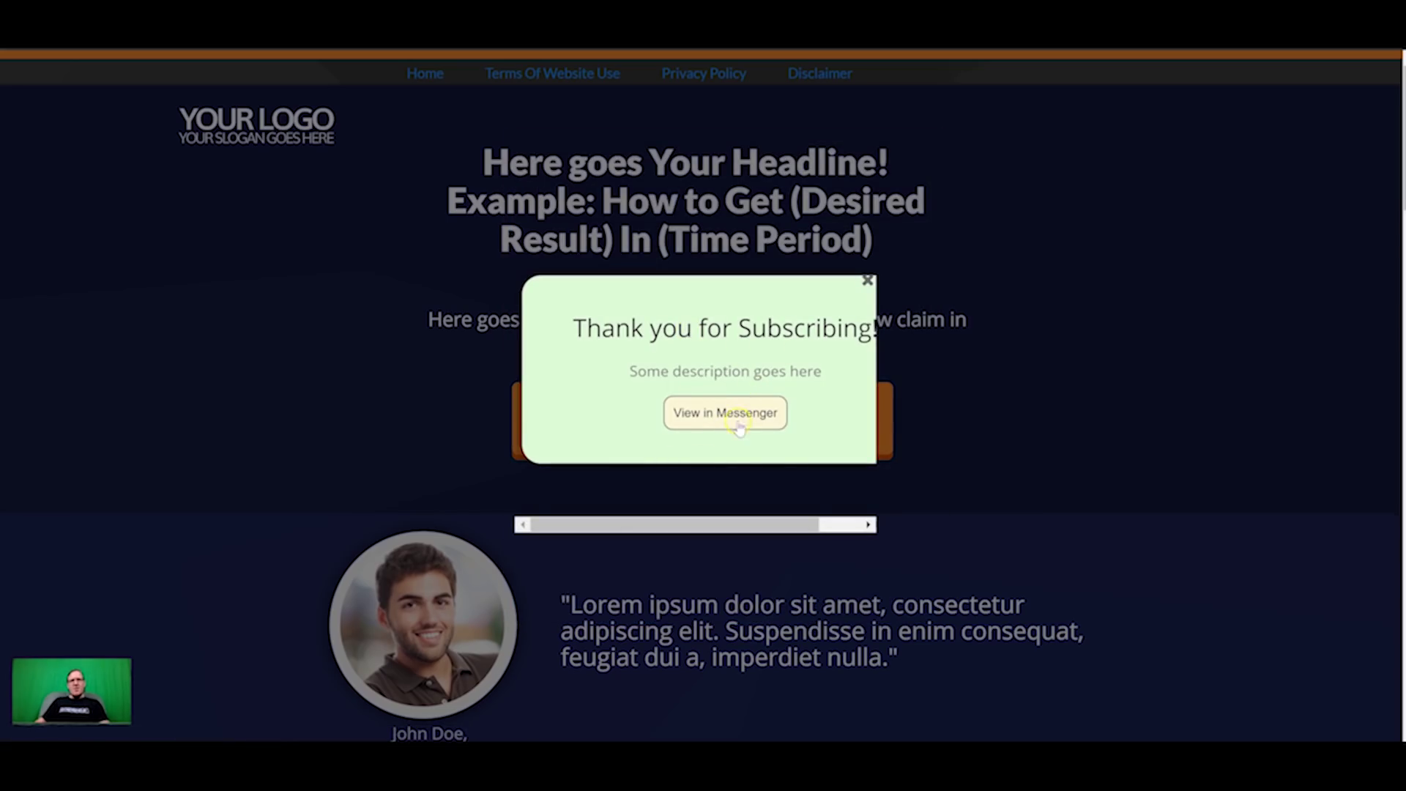
left_click_drag(819, 526, 782, 534)
mouse_move(755, 525)
left_mouse_down()
mouse_move(769, 527)
mouse_move(753, 527)
left_mouse_up()
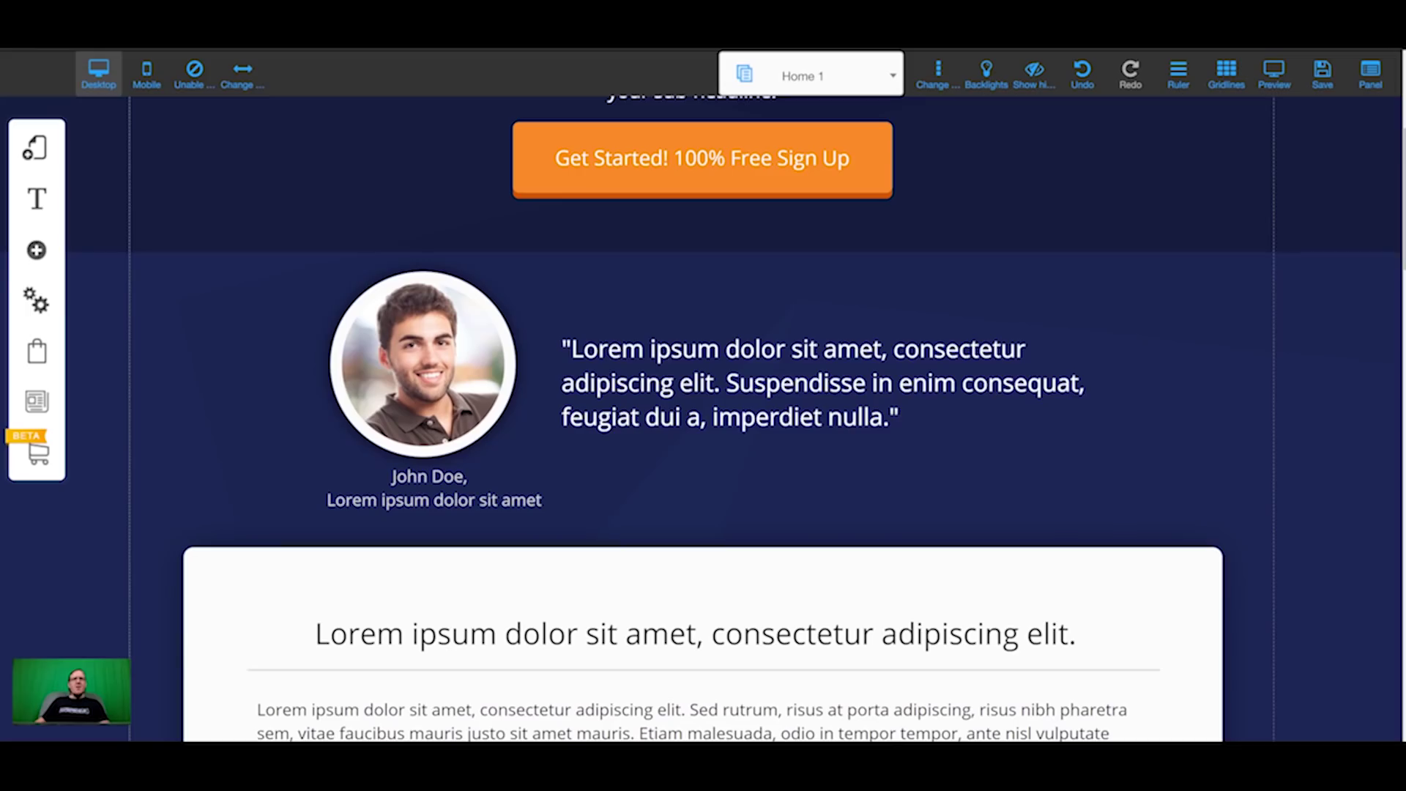
left_click(37, 249)
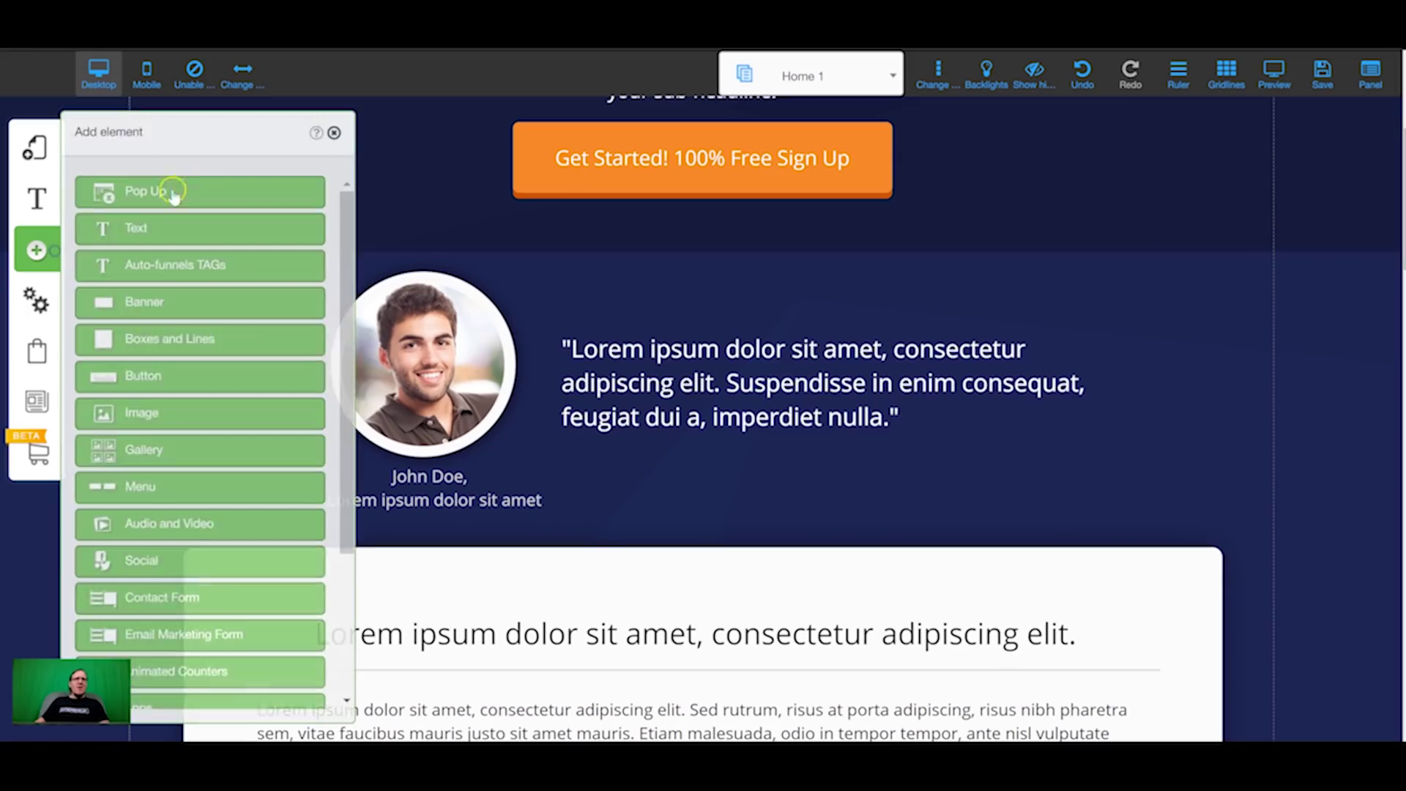
Step: Toggle 'pop' visible on the canvas via Hide/Show and drag its widget wider
left_click(185, 193)
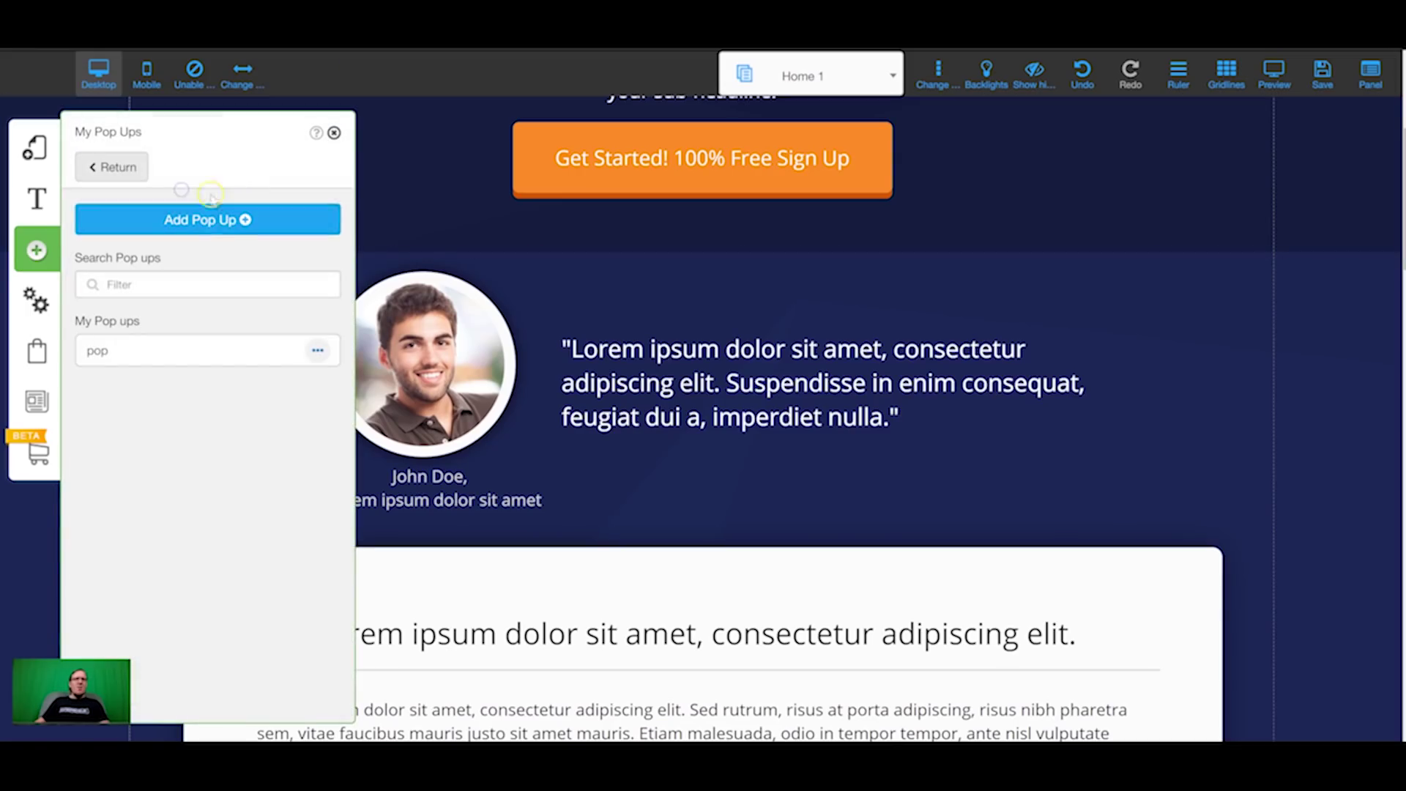
left_click(316, 350)
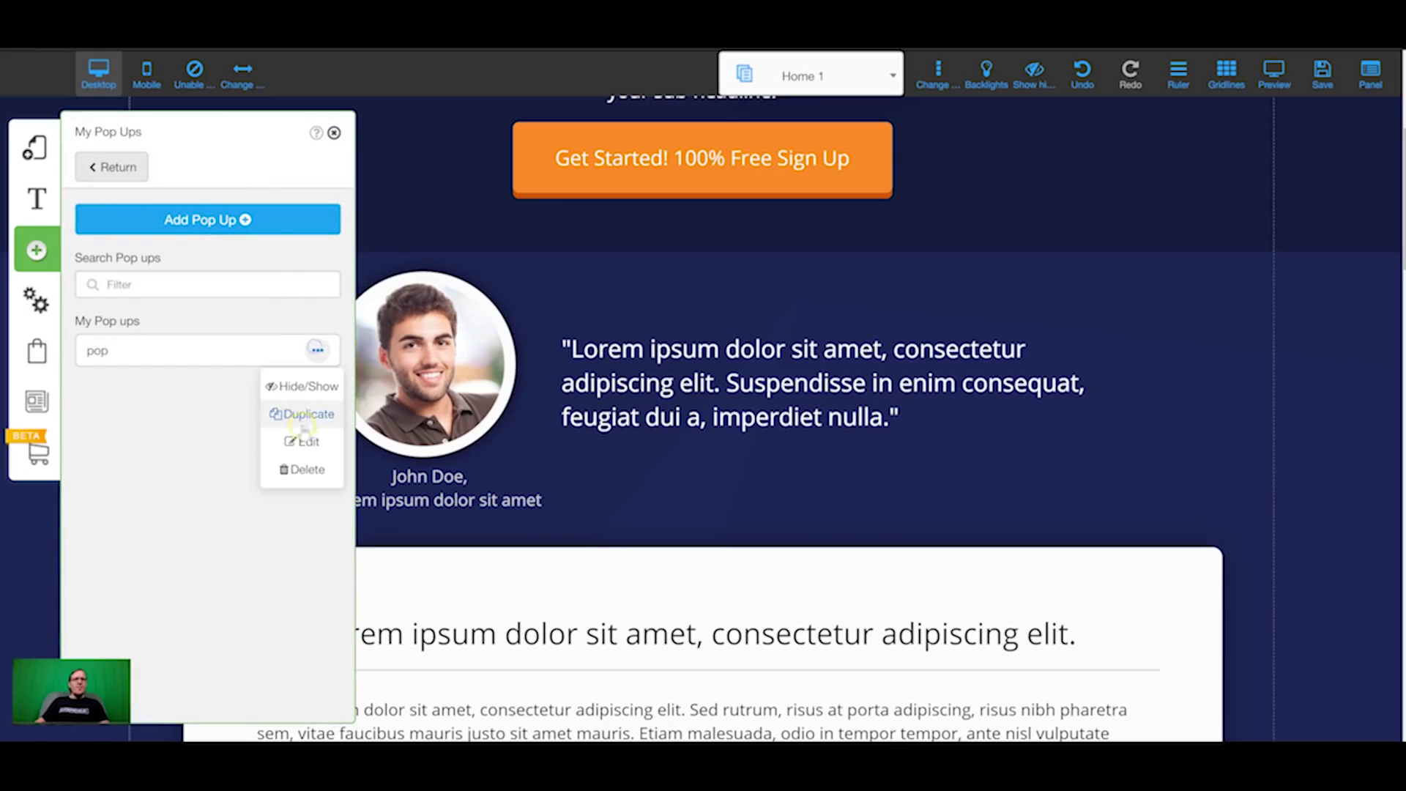
left_click(308, 384)
left_click(317, 350)
left_click(315, 385)
scroll(559, 393, "up", 5)
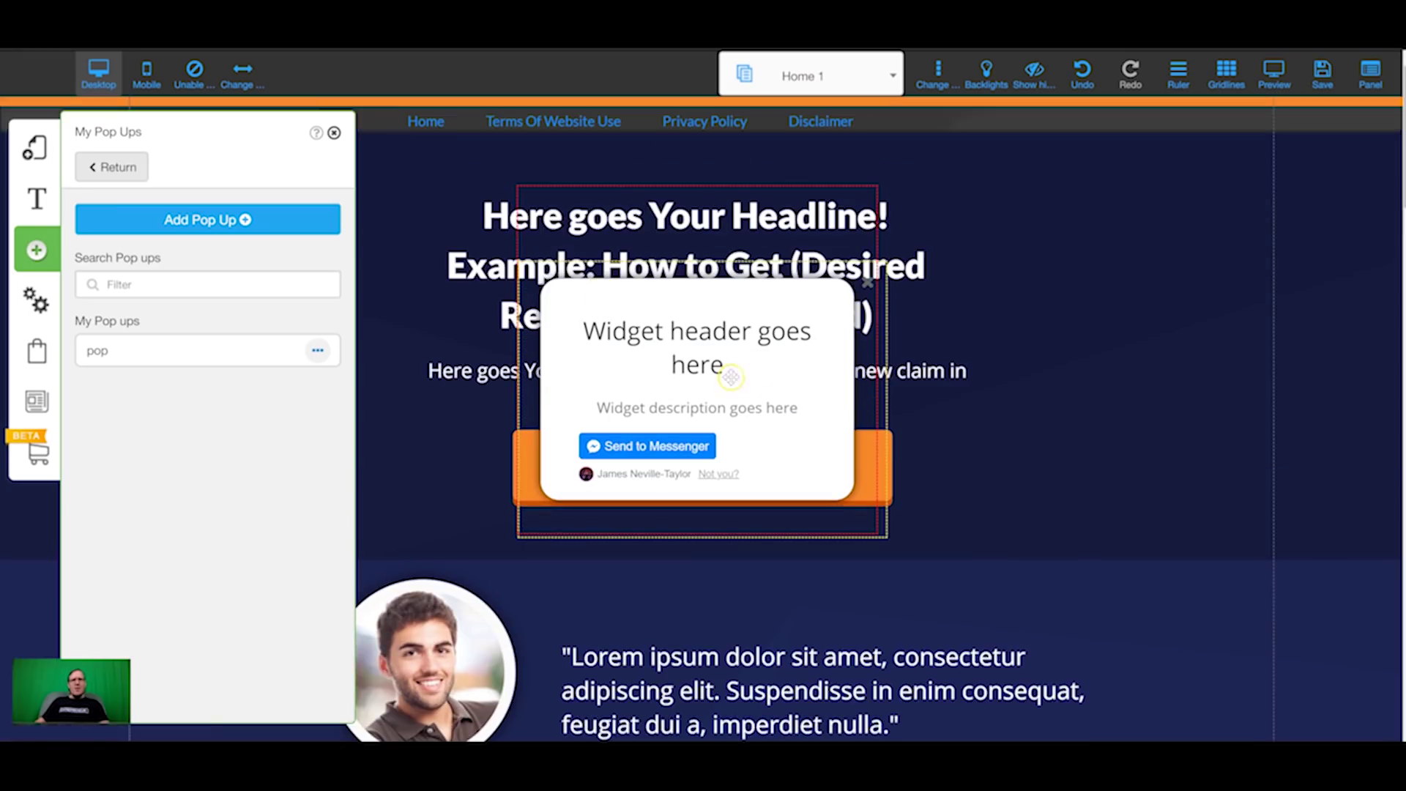
left_click(740, 382)
left_click_drag(880, 357, 993, 368)
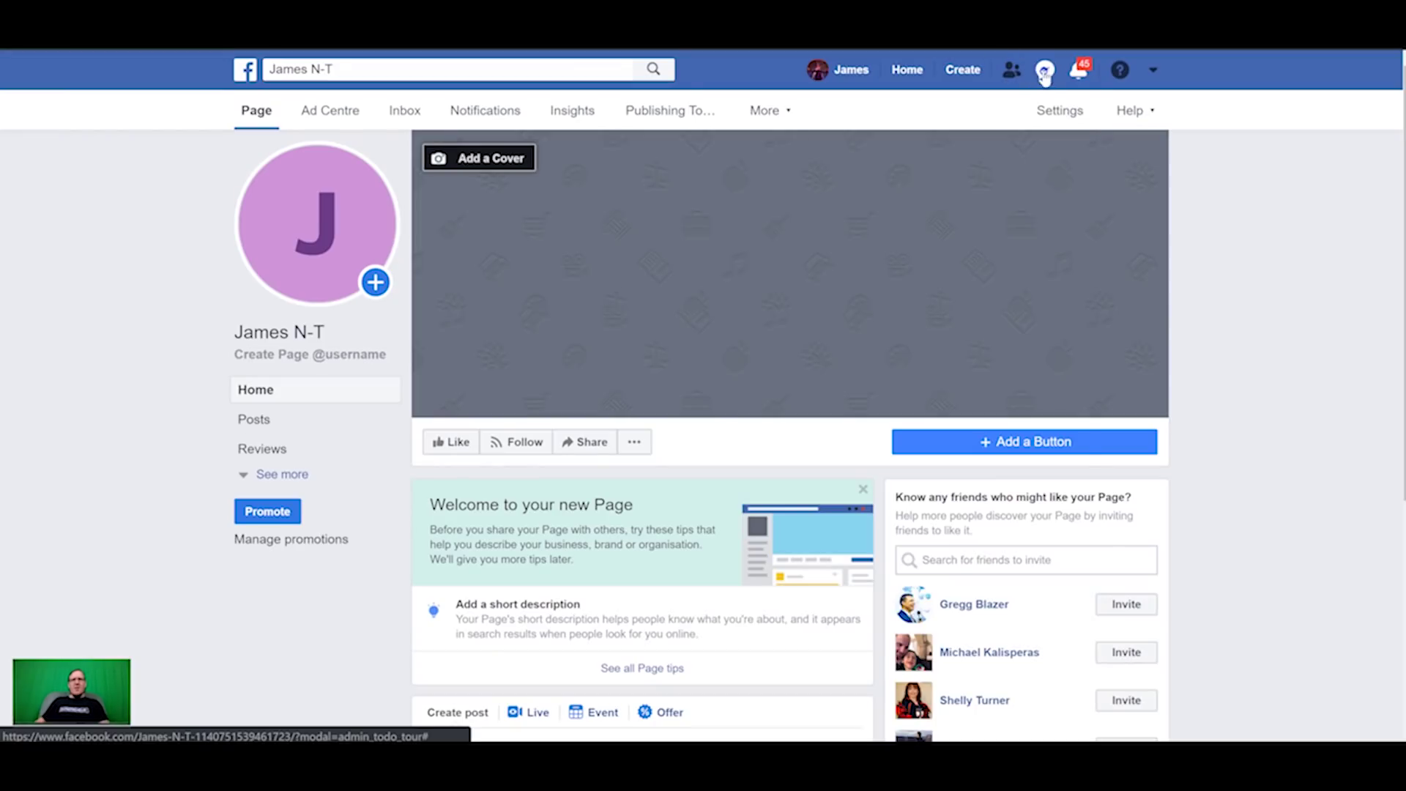
Step: Check the page's Messenger conversation for the Discover Builderall welcome card and Click to proceed options
left_click(1046, 71)
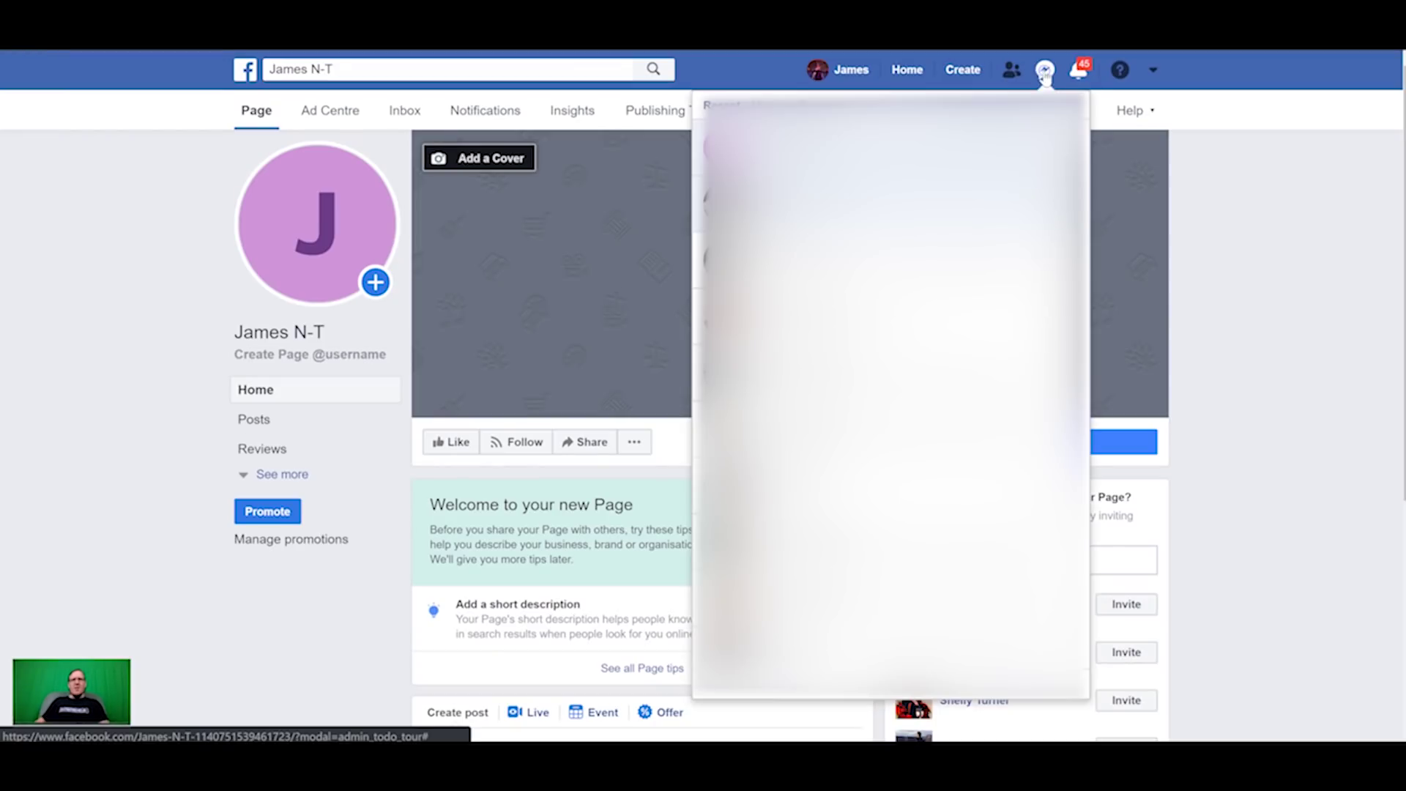
scroll(841, 219, "down", 4)
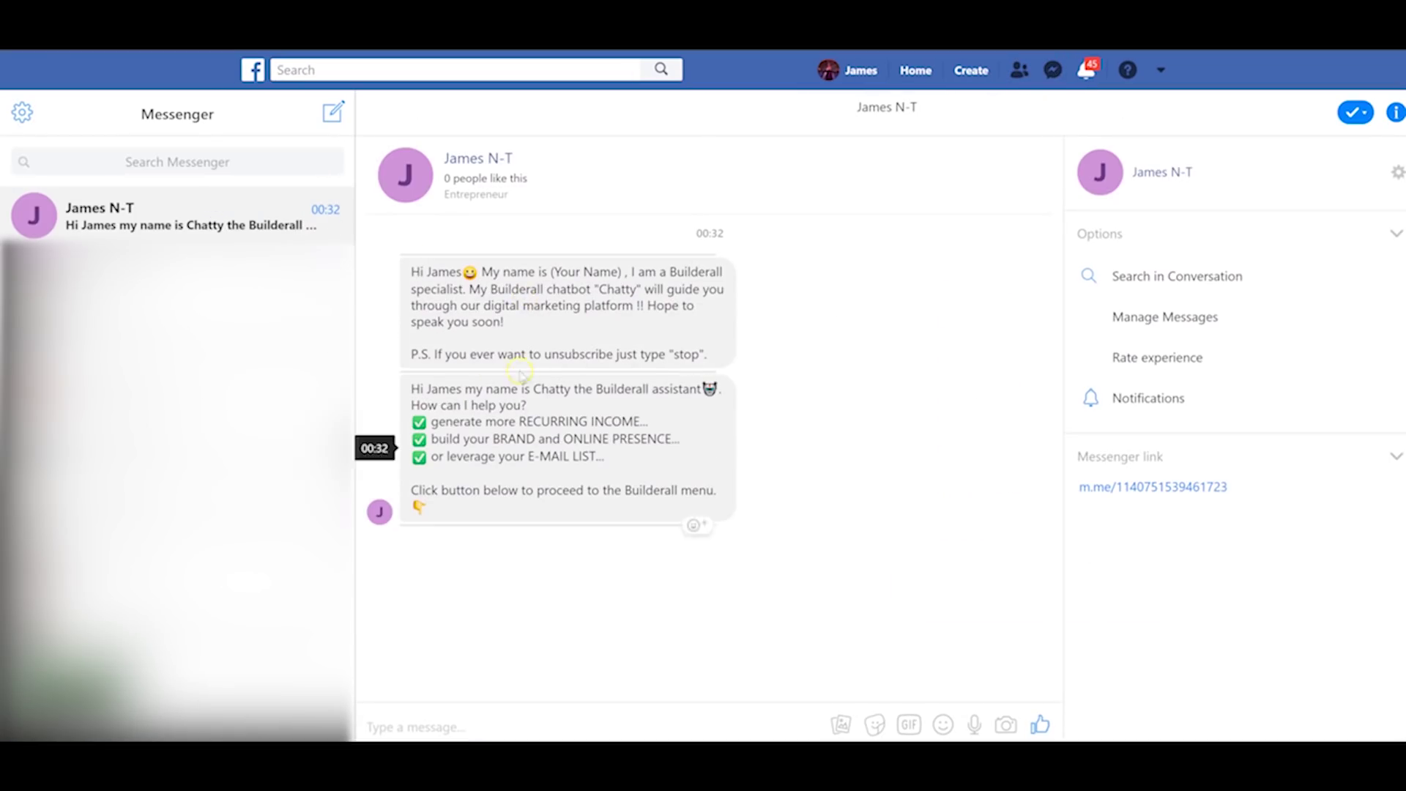
scroll(565, 458, "up", 2)
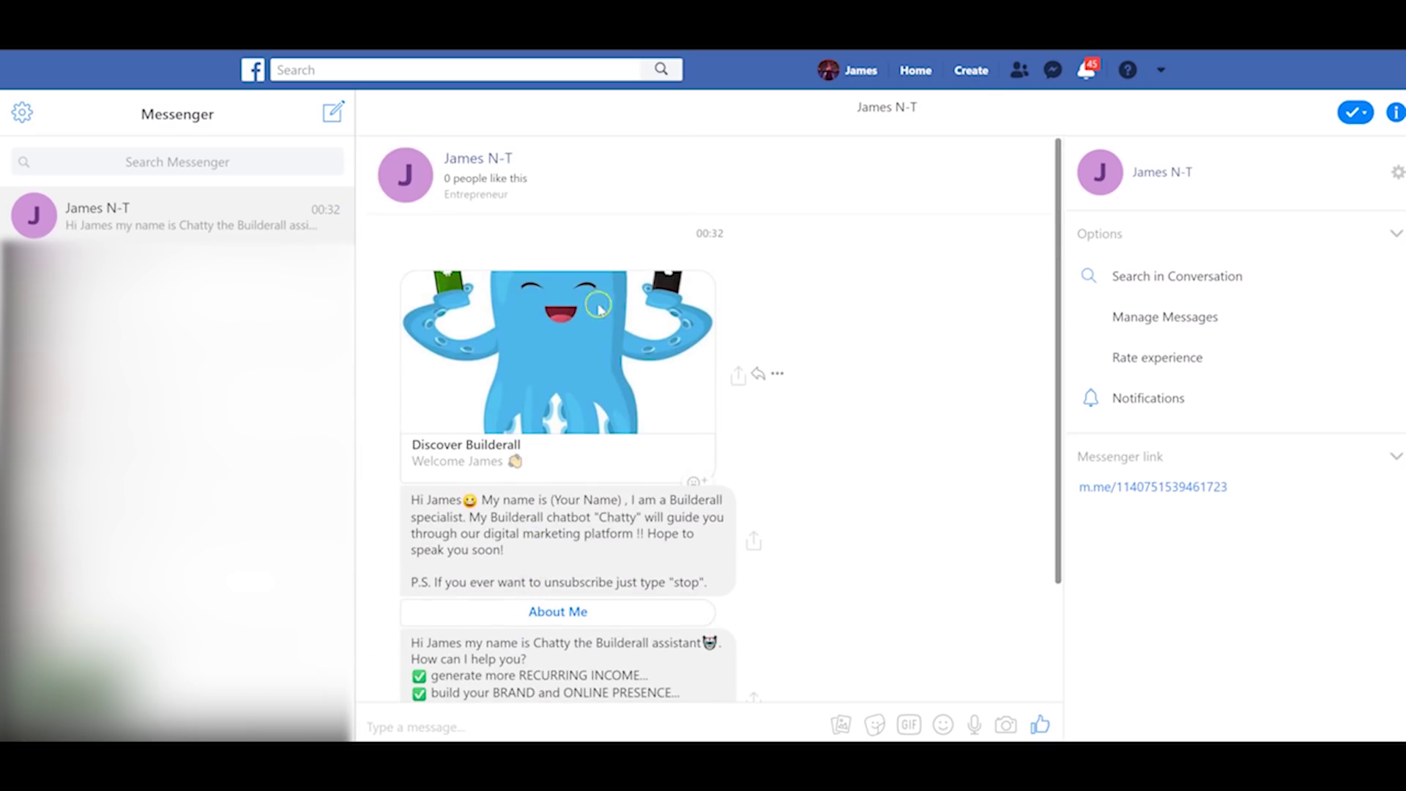
scroll(588, 456, "down", 2)
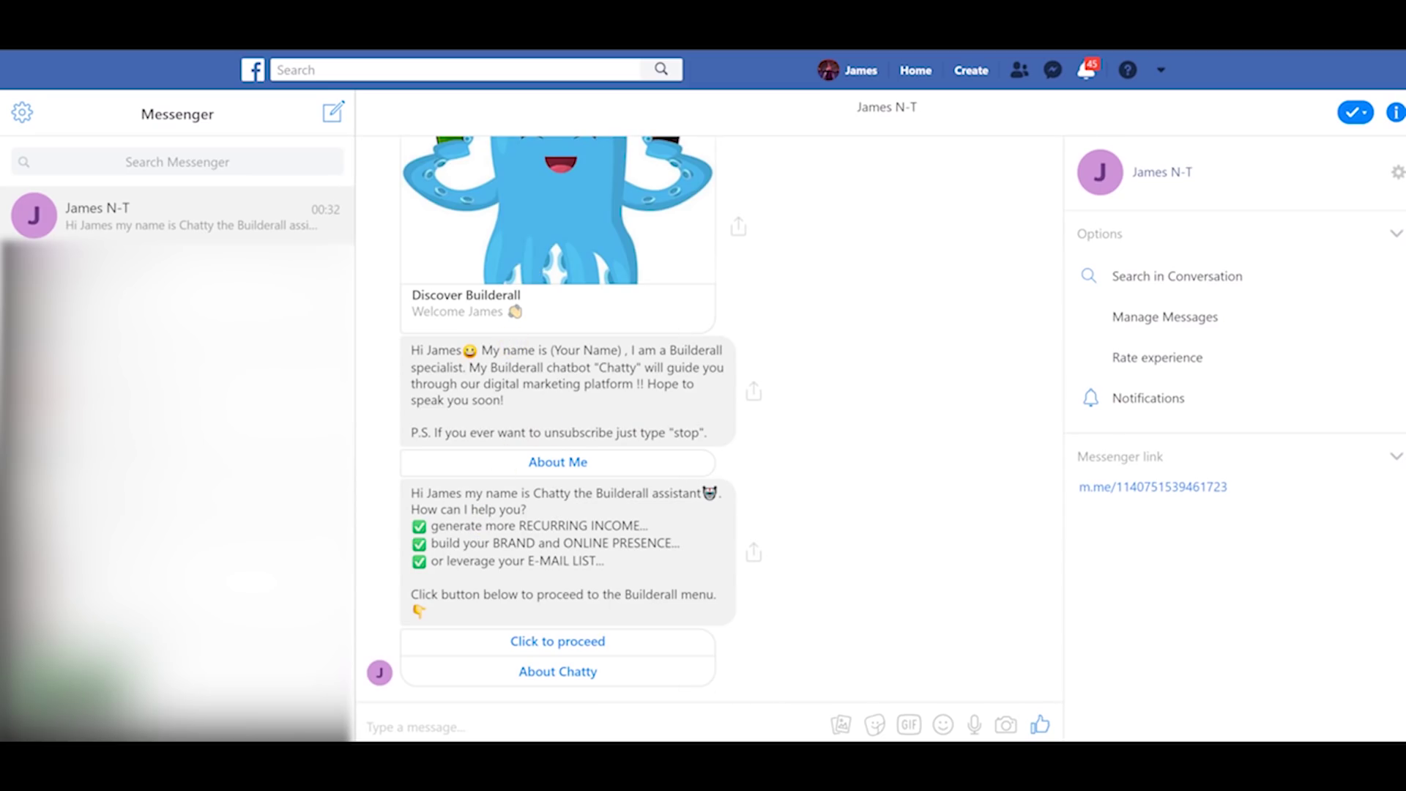
scroll(549, 441, "up", 2)
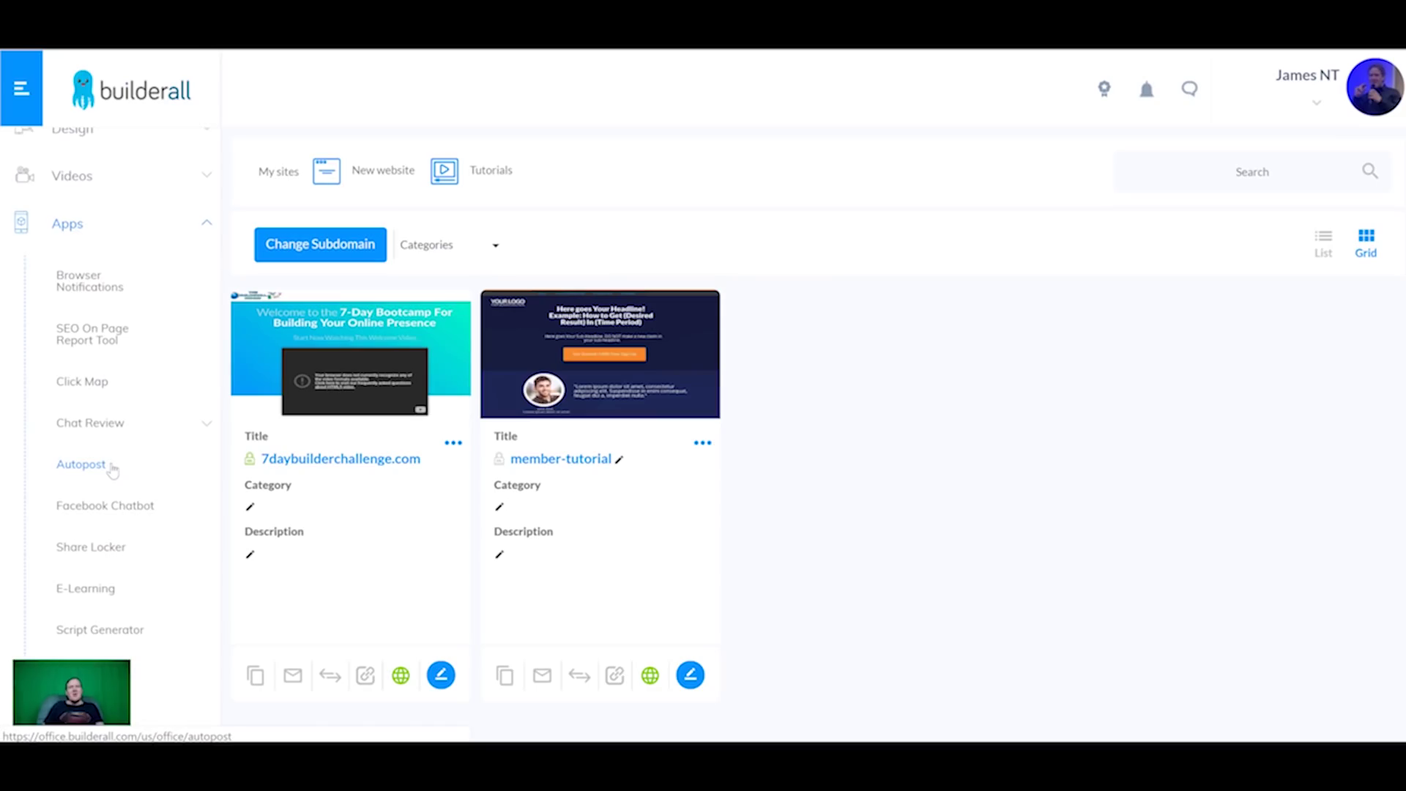
Step: In Autopost's Account Manager, add a new account with Facebook as the account type
left_click(112, 468)
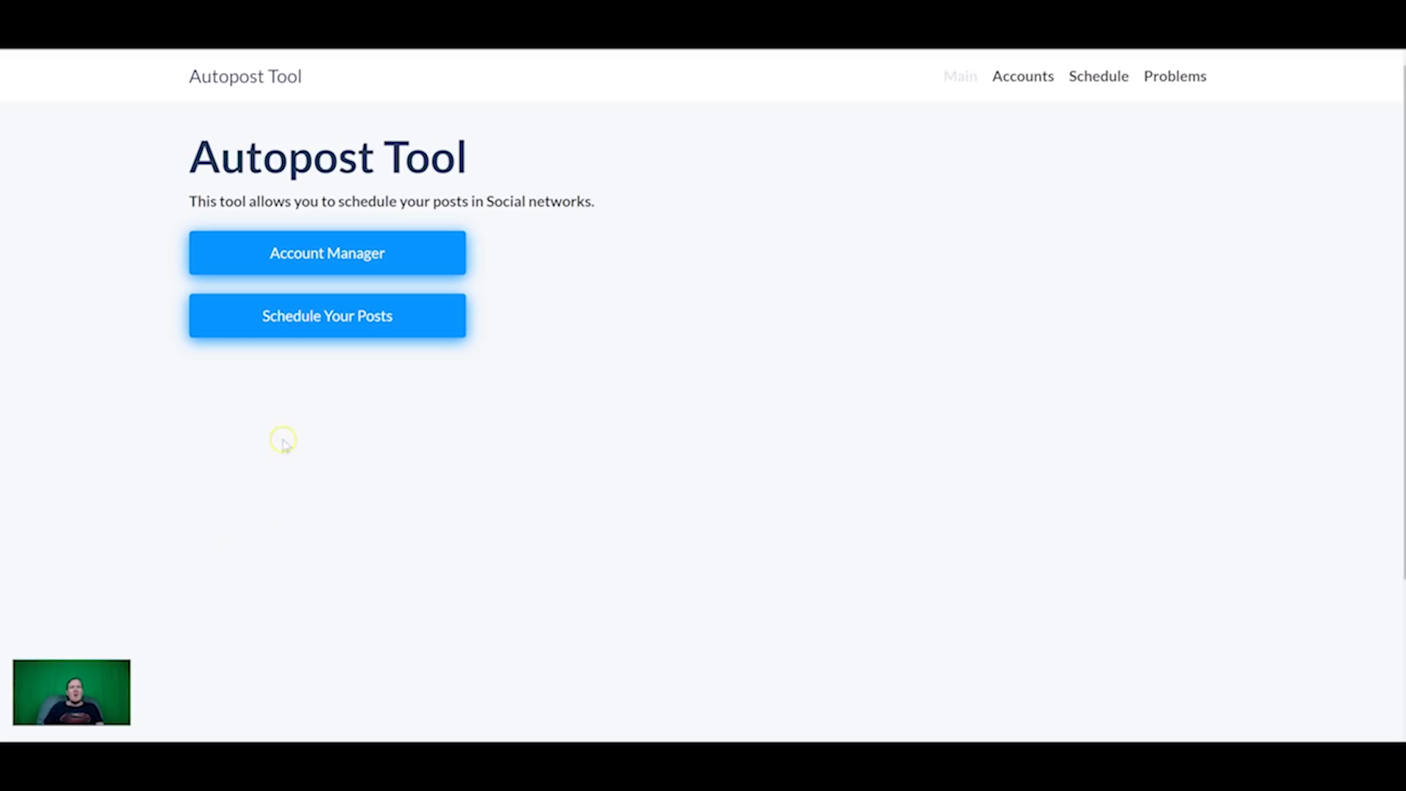
left_click(325, 263)
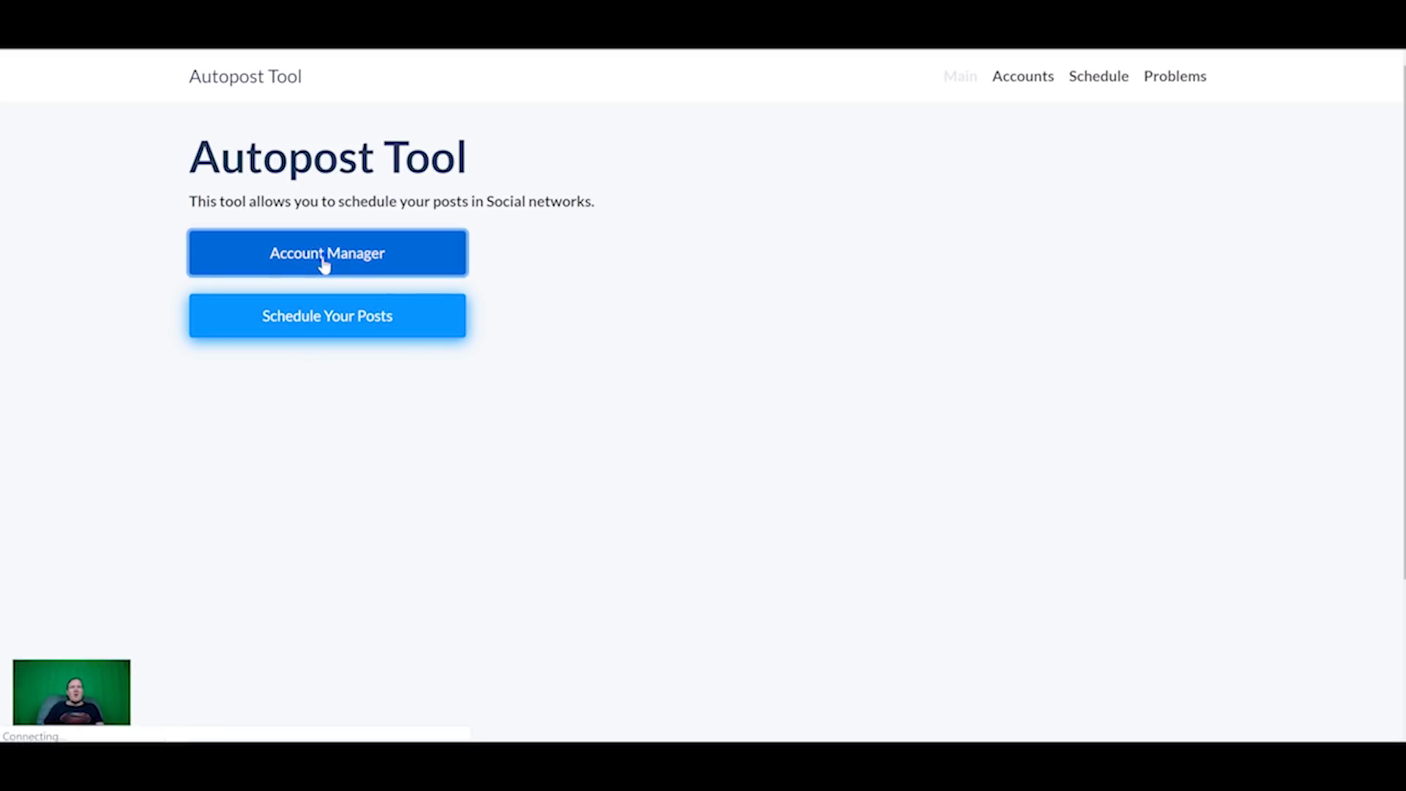
left_click(364, 245)
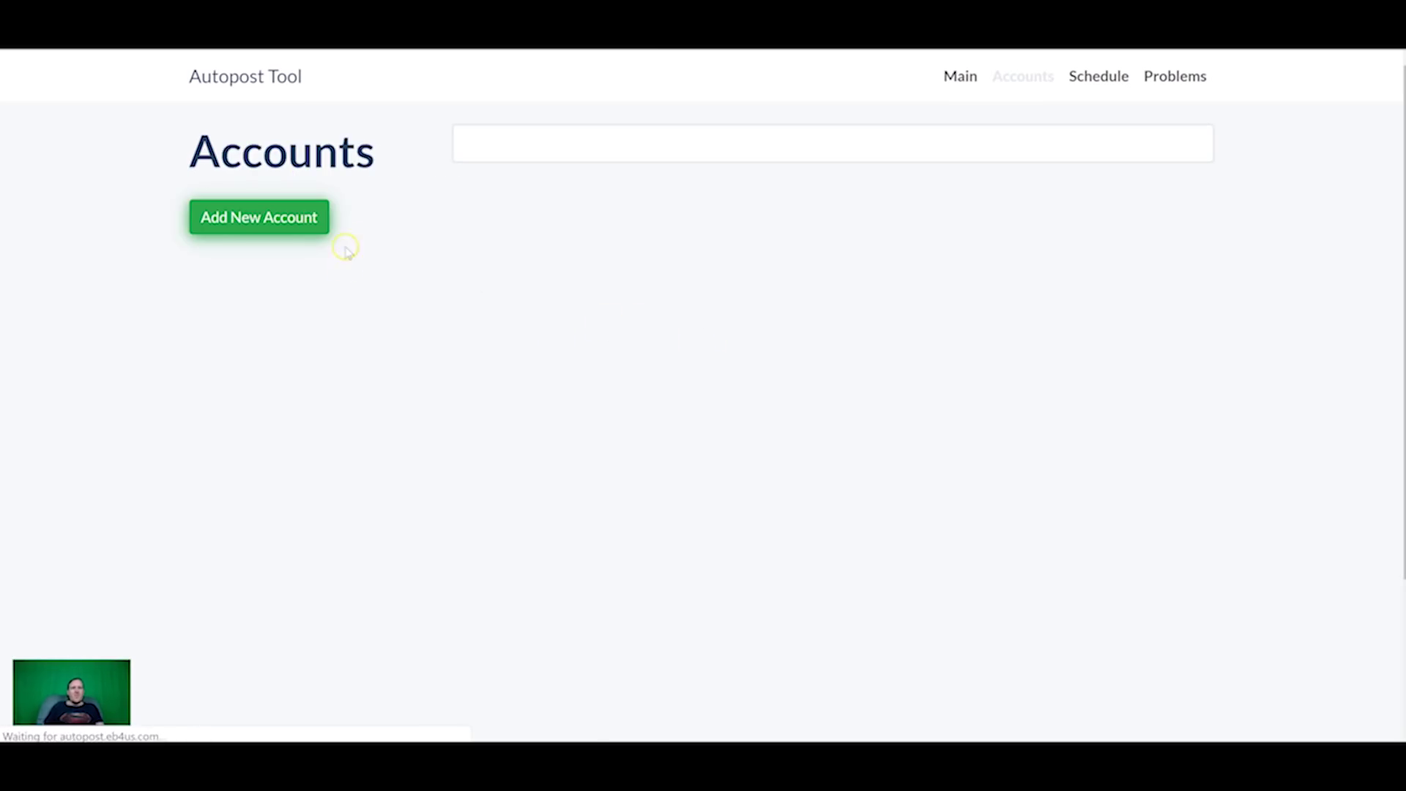
left_click(271, 233)
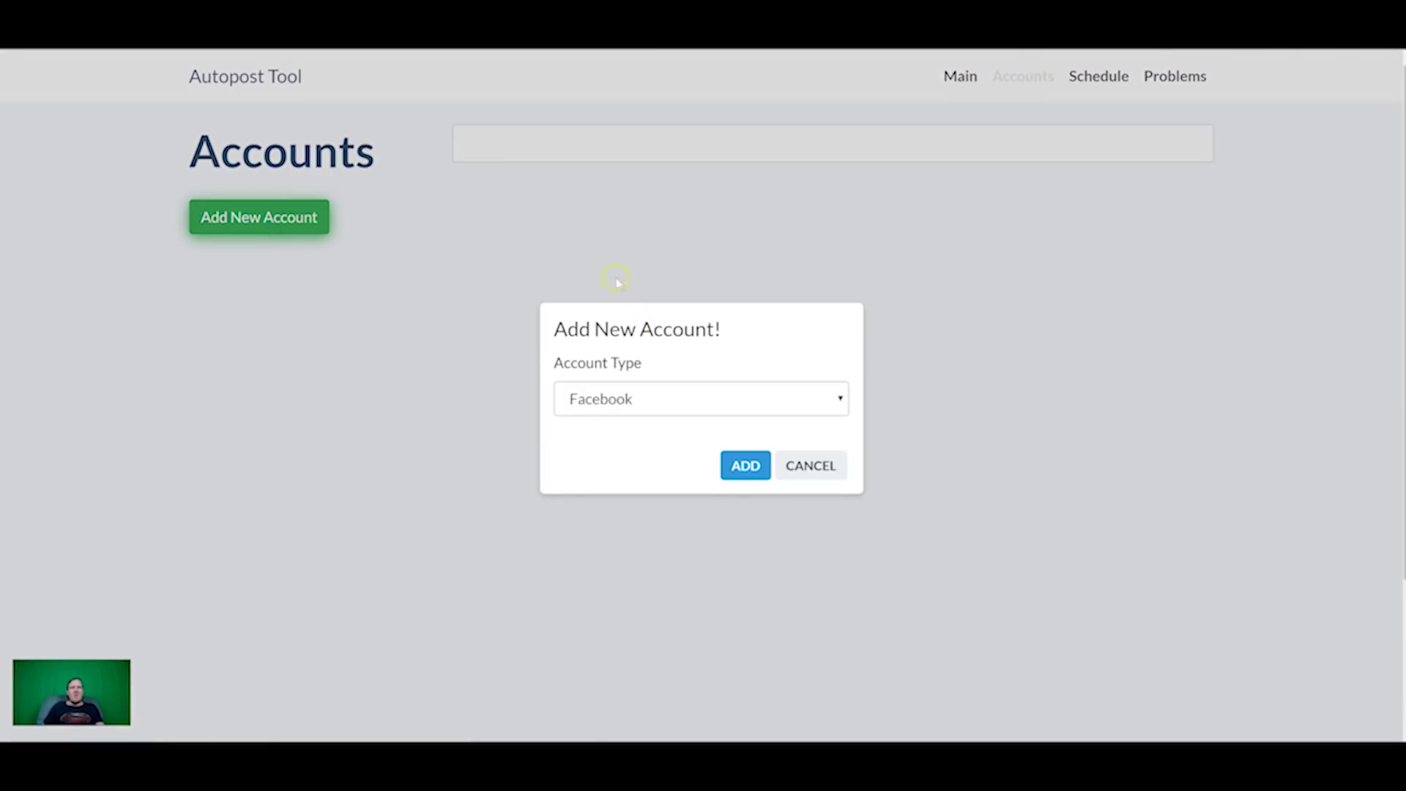
left_click(629, 405)
left_click(631, 403)
left_click(744, 464)
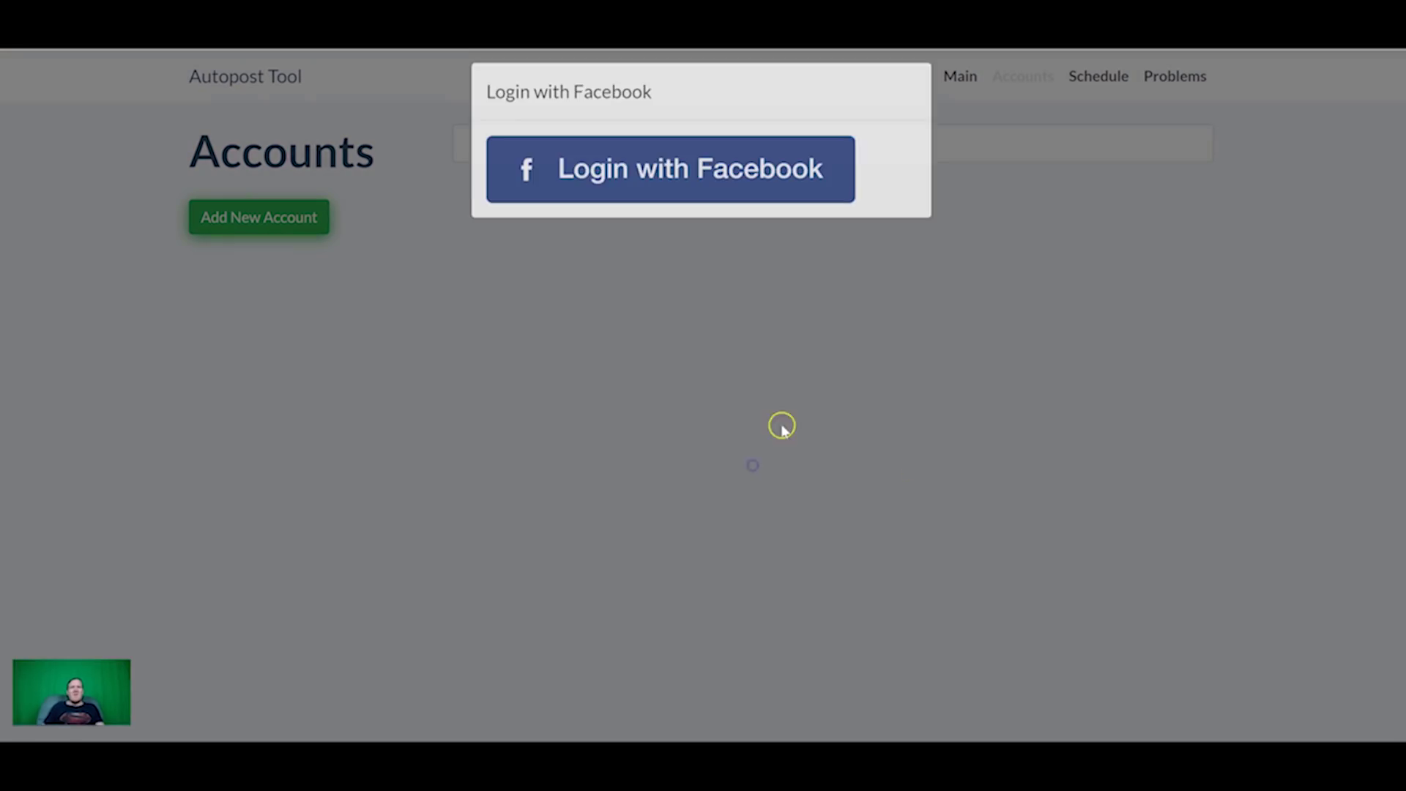
Step: Continue with the current Facebook account, keep all eight Pages and both permissions, and finish linking
left_click(685, 175)
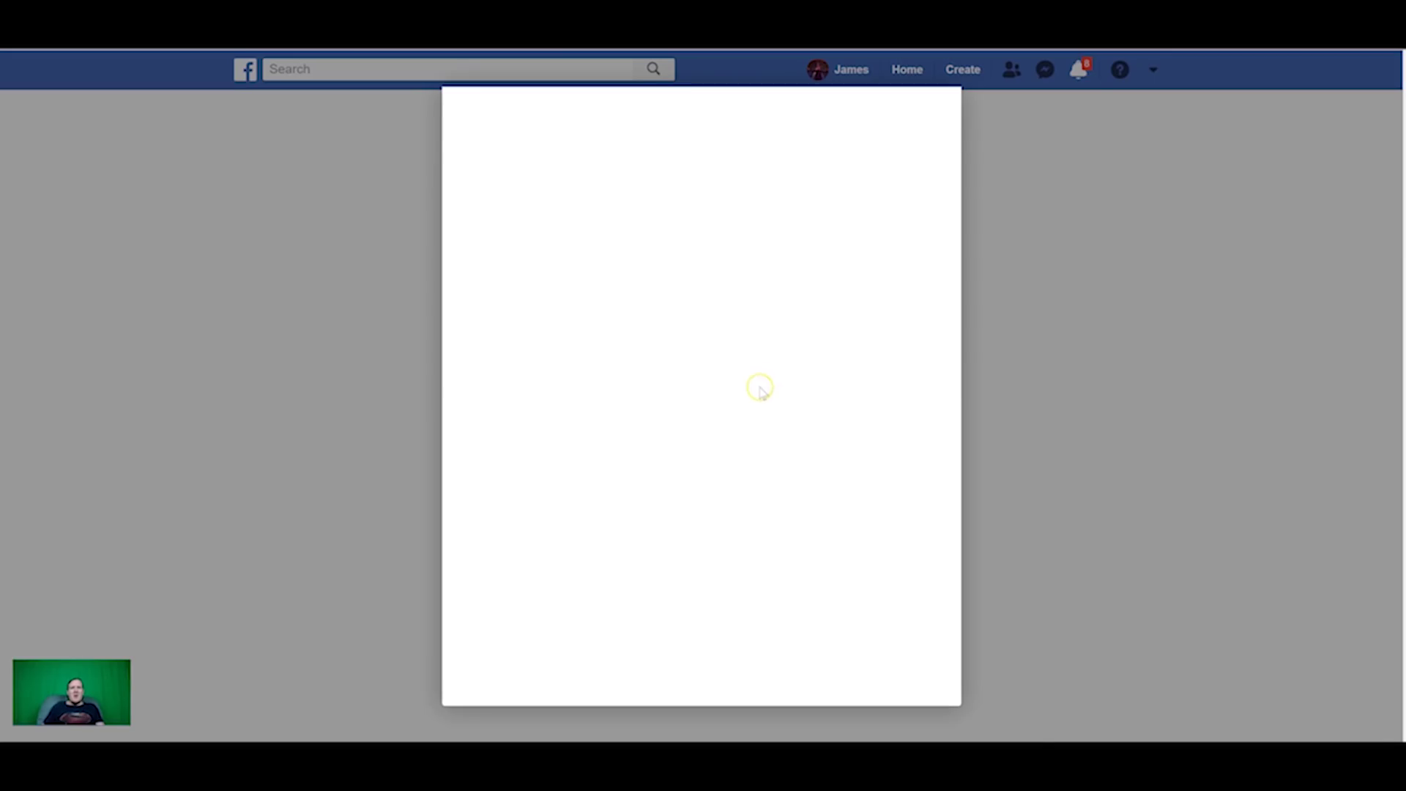
left_click(762, 326)
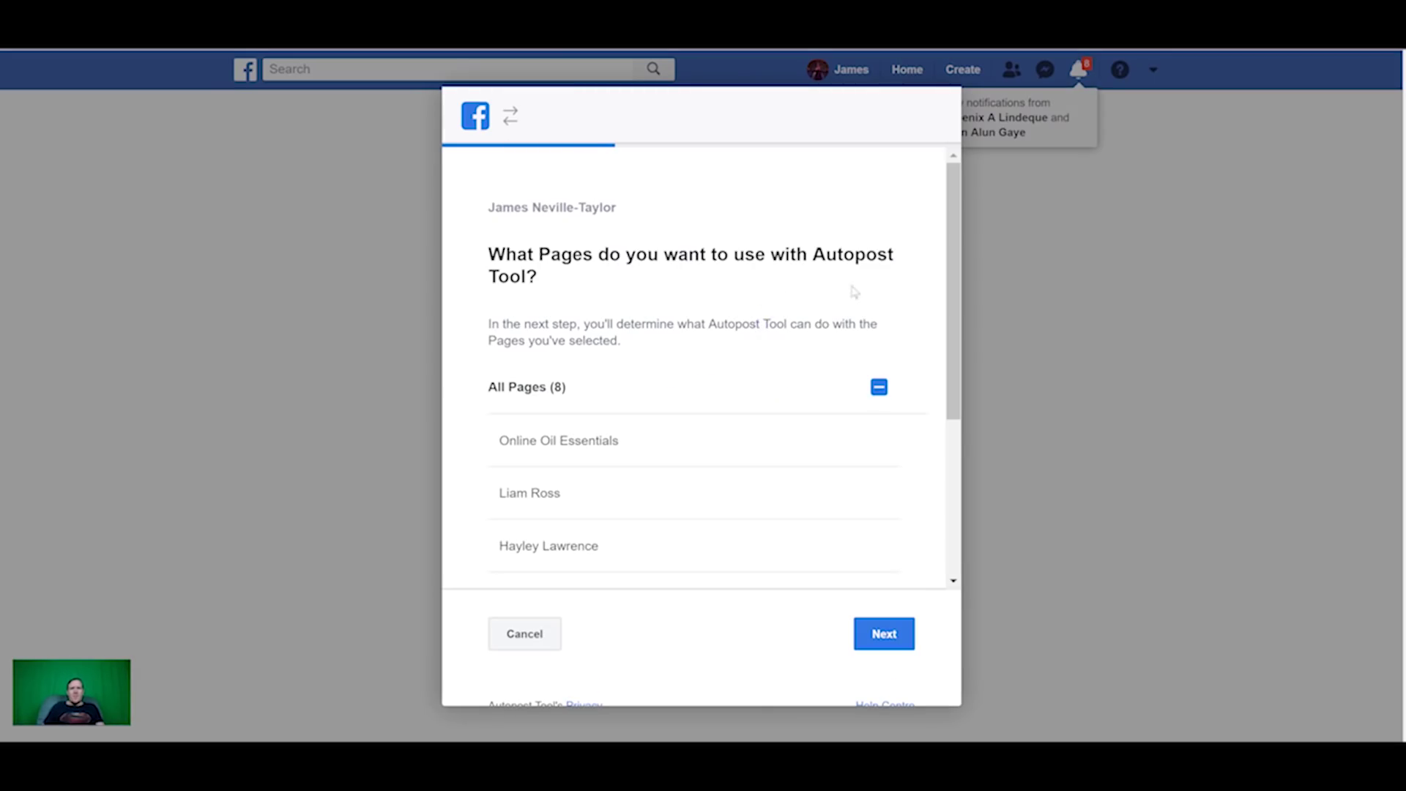
scroll(854, 465, "down", 3)
left_click(869, 621)
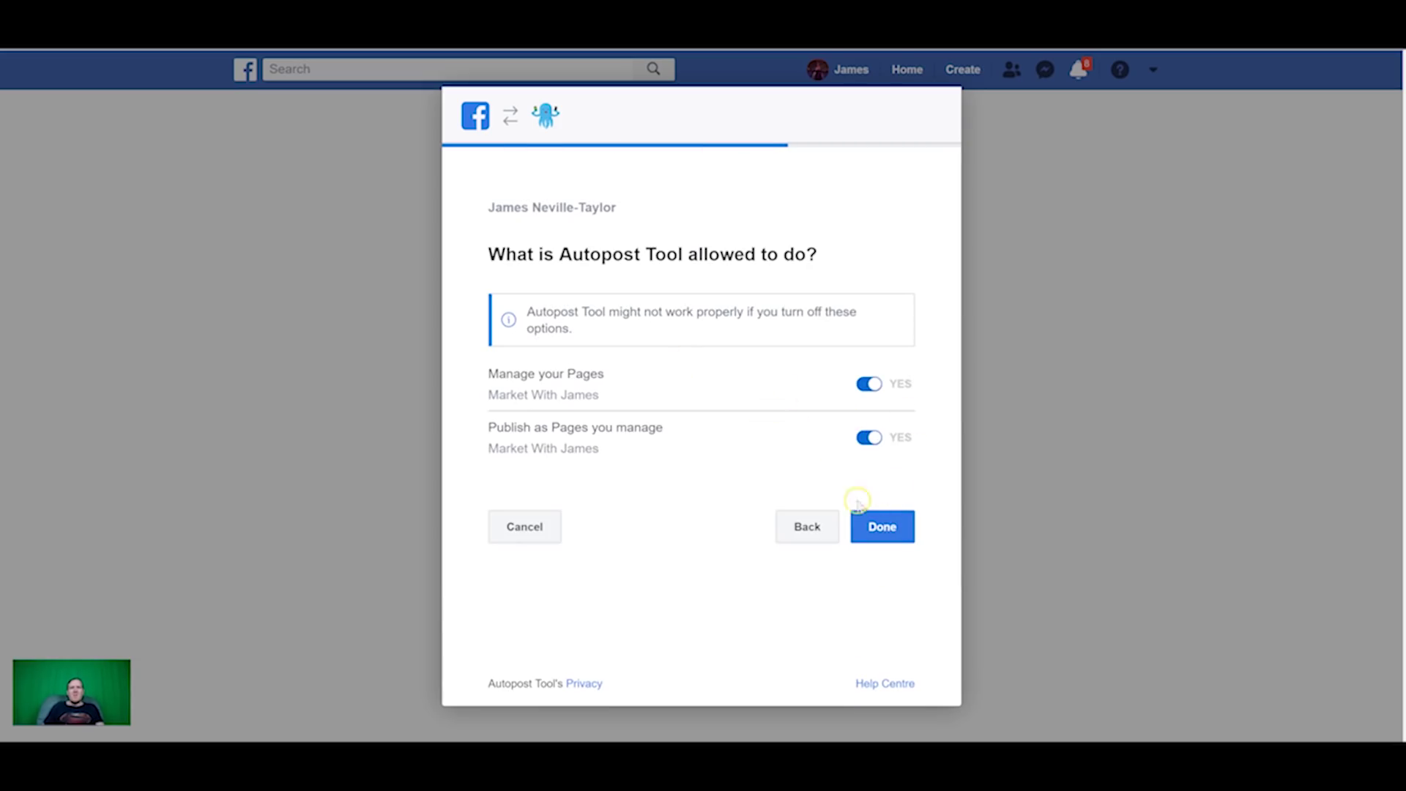
left_click(886, 528)
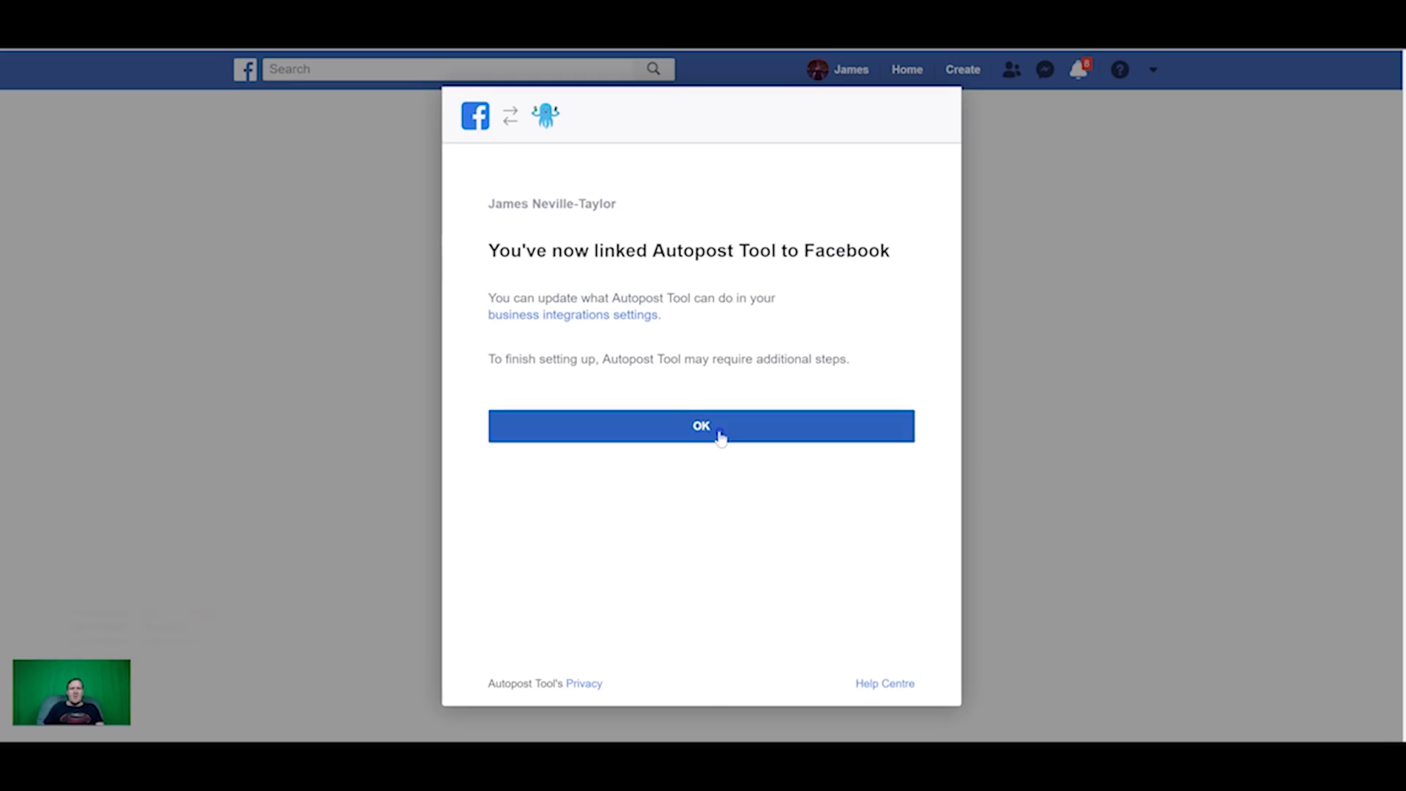
left_click(720, 435)
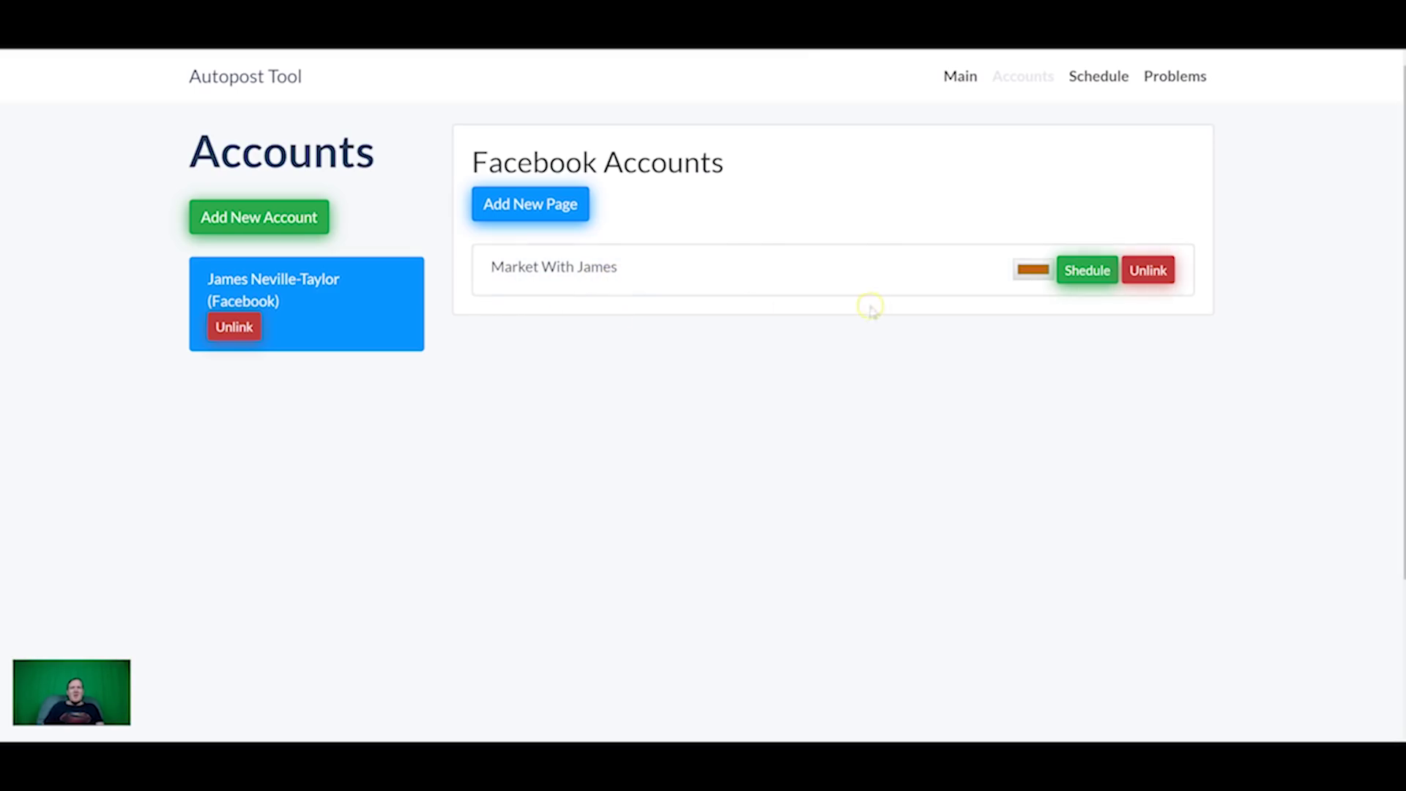
Step: Open the linked Page's posting schedule and add a new rule on 28 March 2019
left_click(1073, 277)
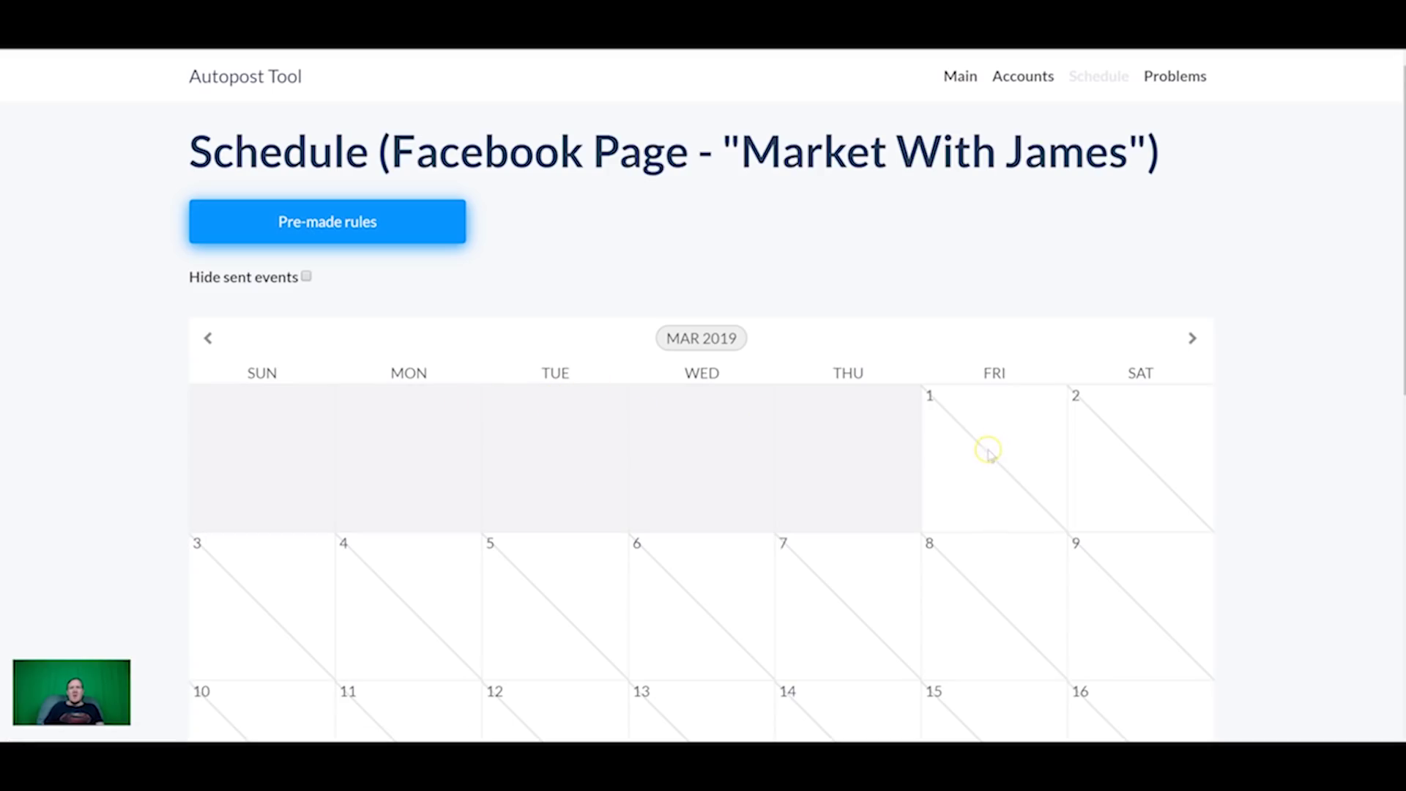
scroll(987, 452, "down", 7)
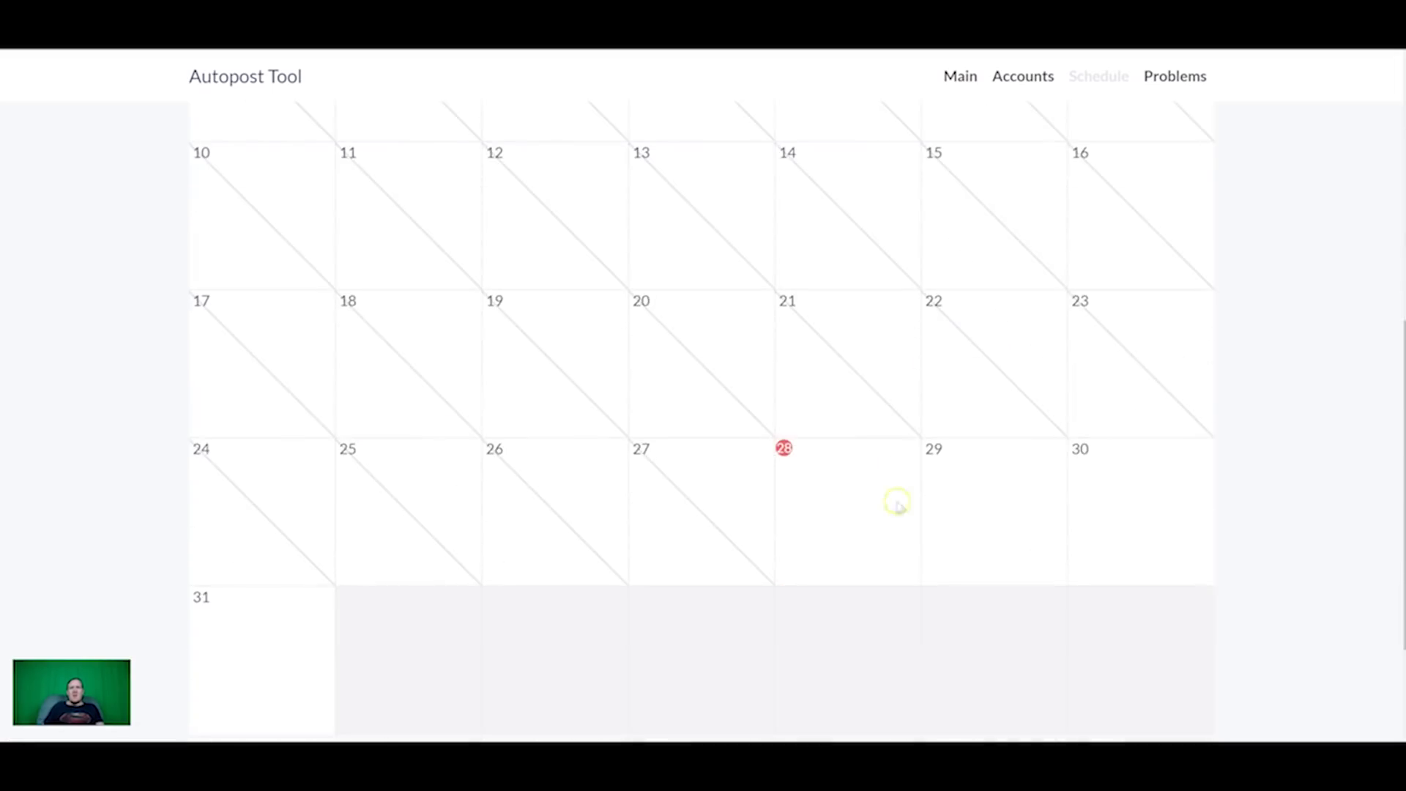
left_click(844, 474)
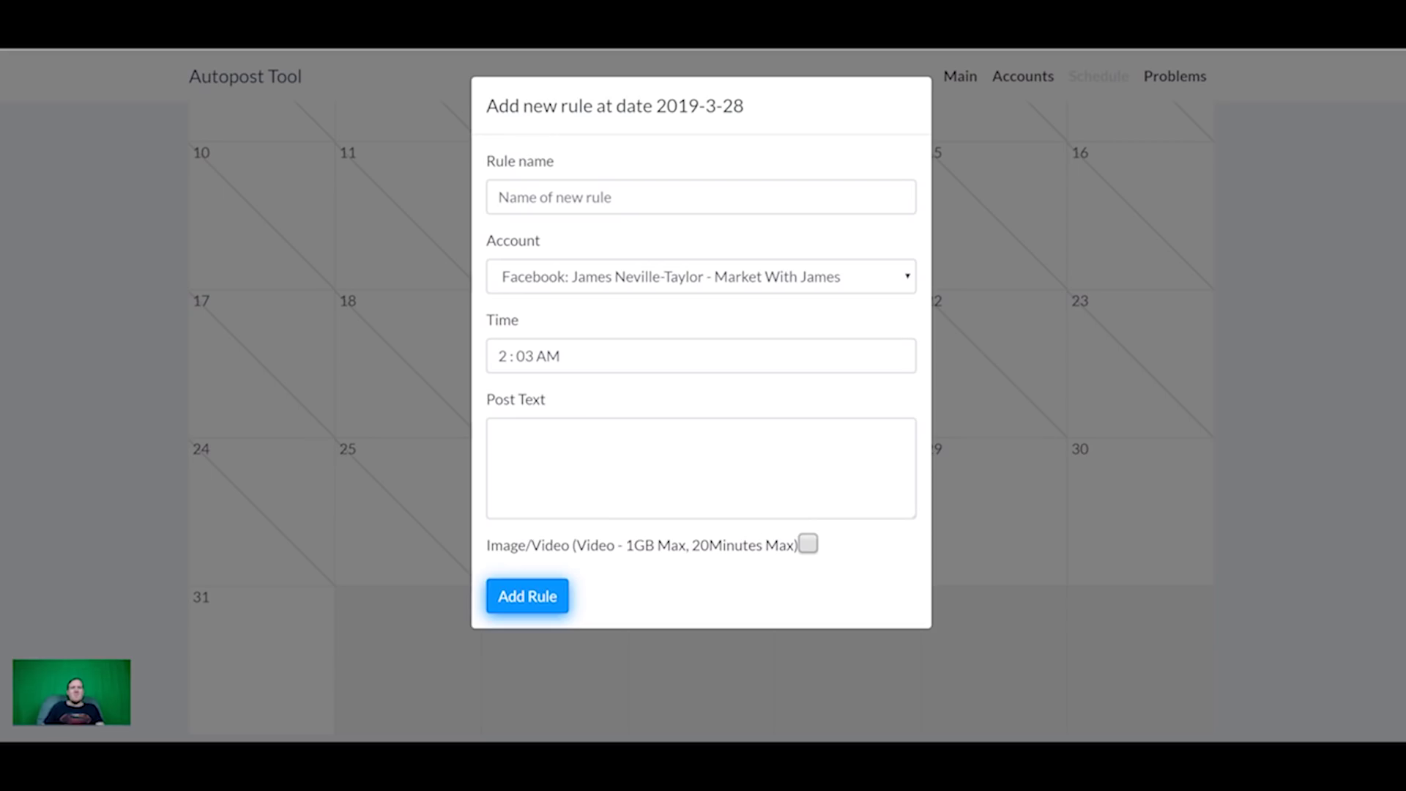
Step: Schedule a post reading 'test' at 2:05 AM on 28 March and add the rule
left_click(532, 358)
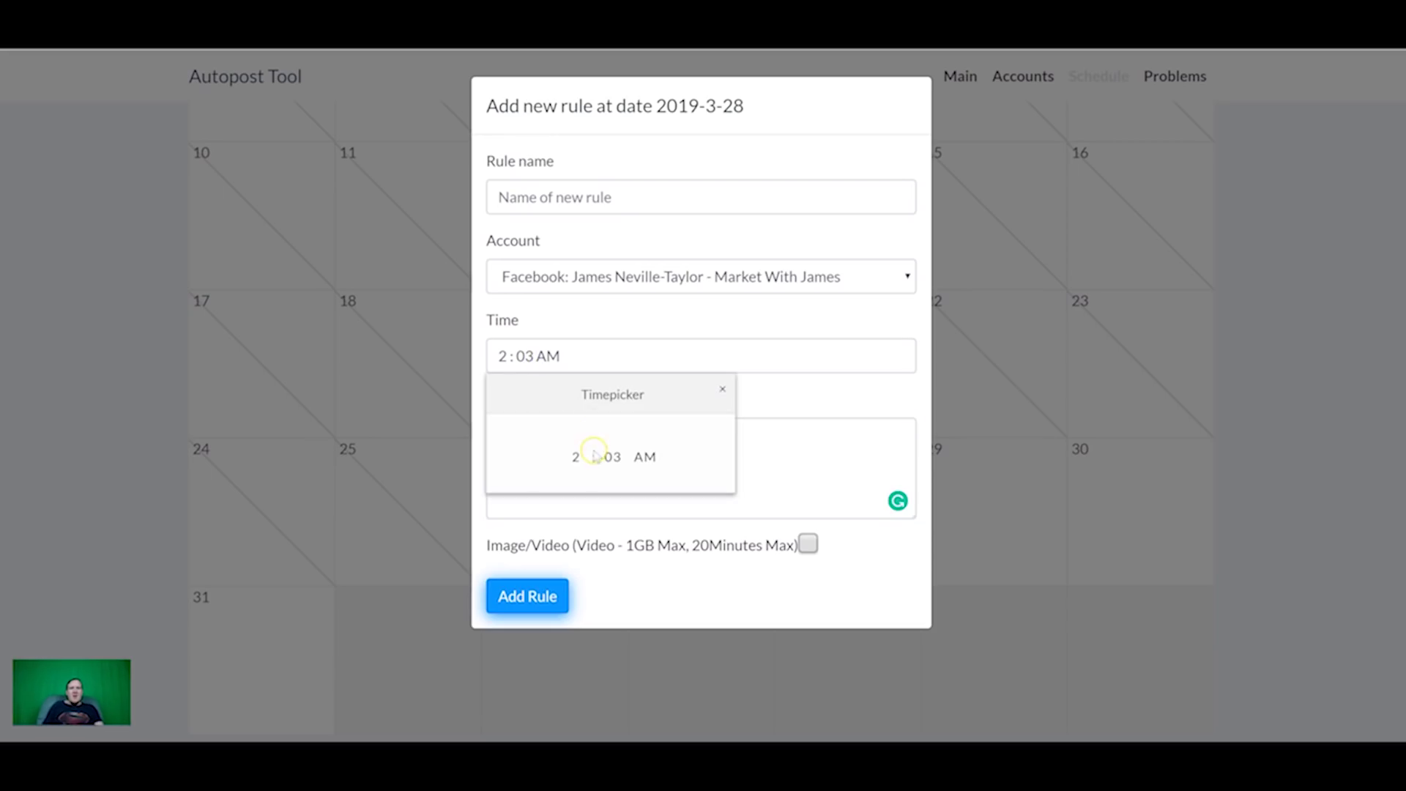
left_click(698, 408)
left_click(723, 390)
left_click(613, 365)
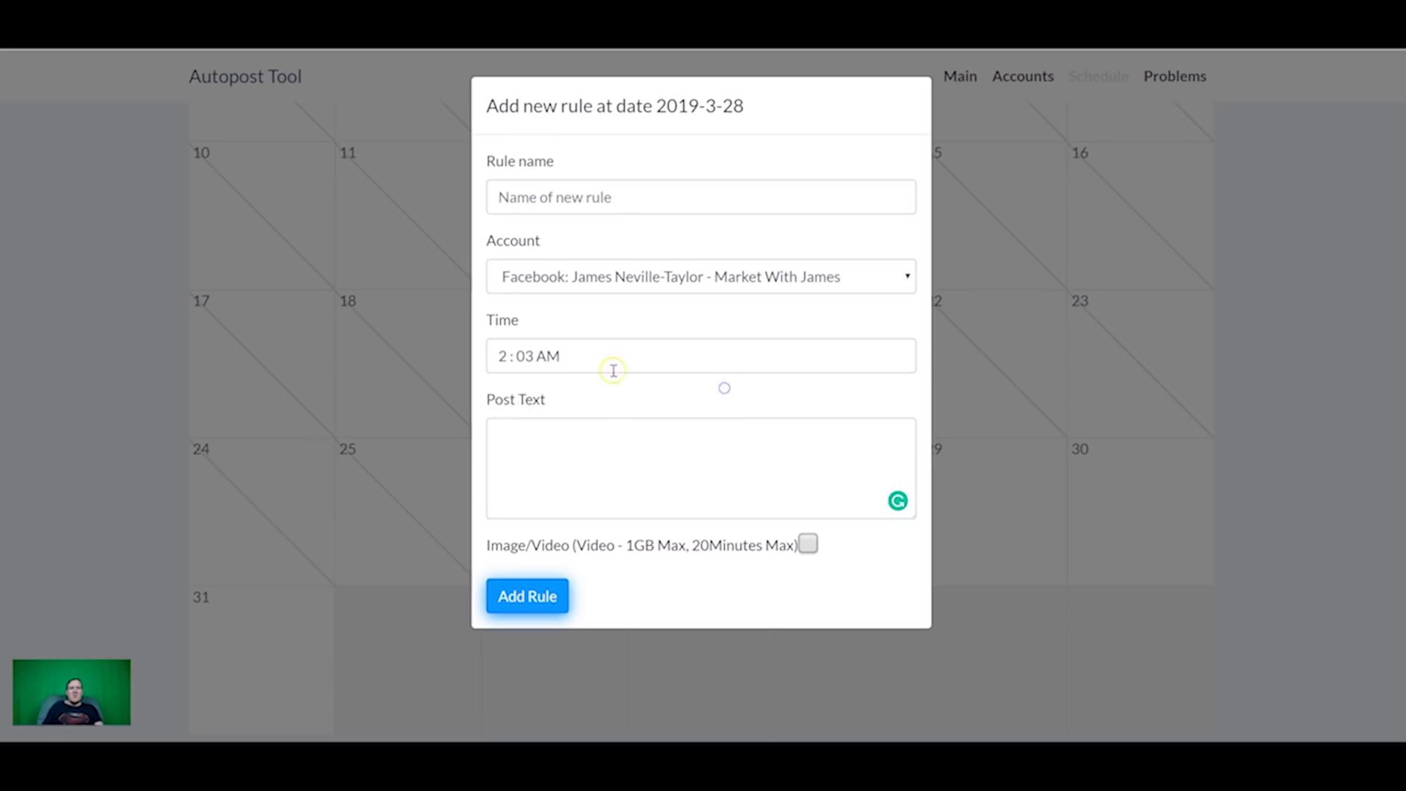
left_click(773, 462)
left_click(728, 460)
type("test")
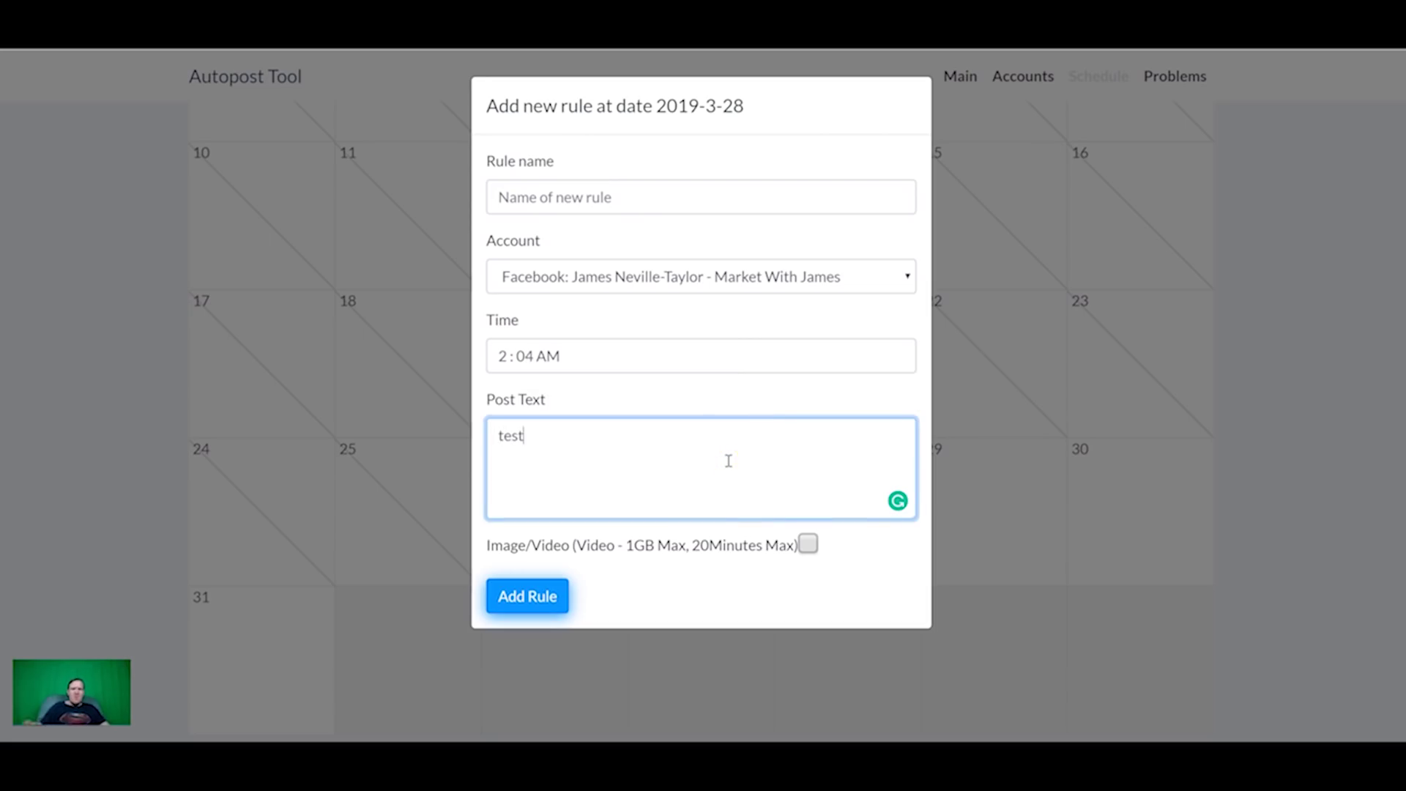
left_click(535, 354)
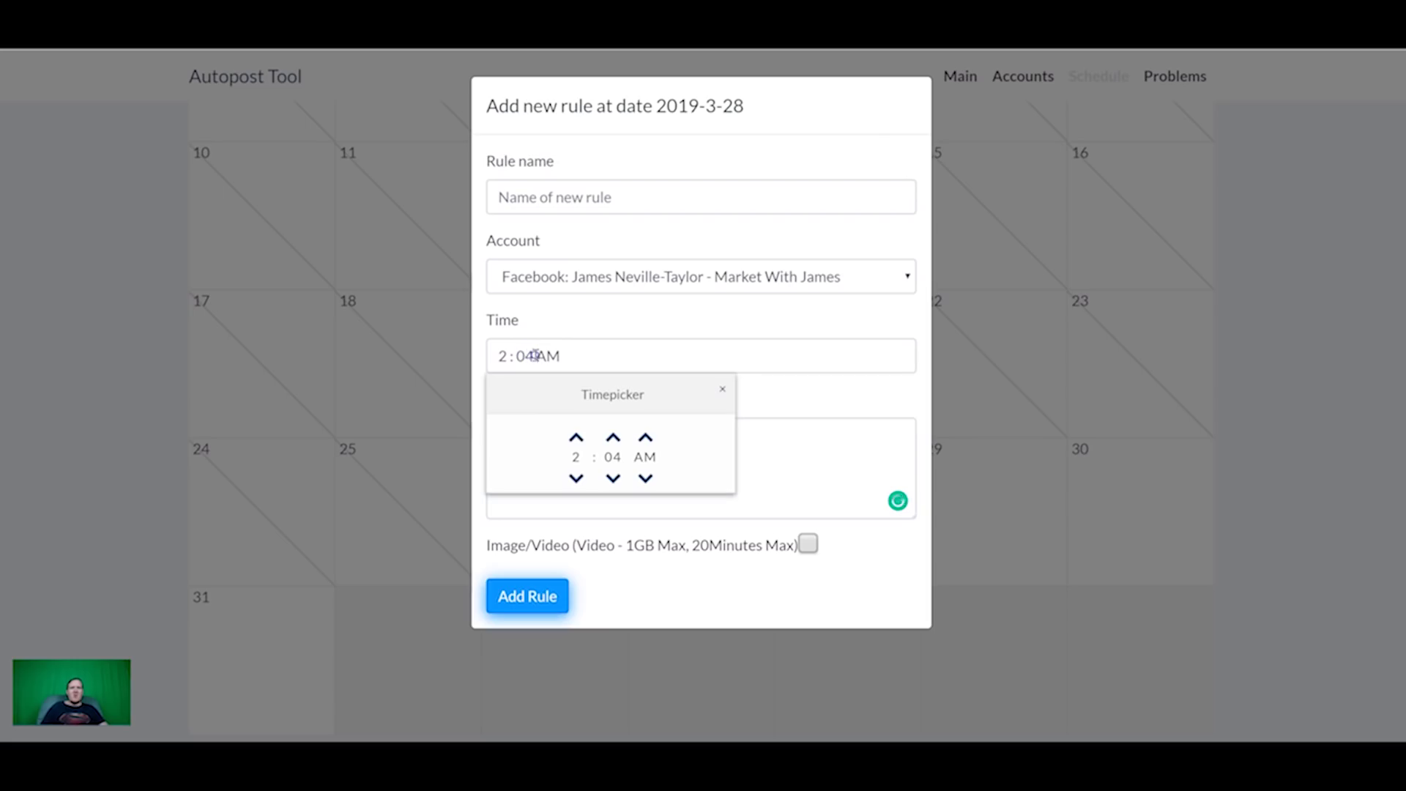
left_click(614, 438)
left_click(766, 443)
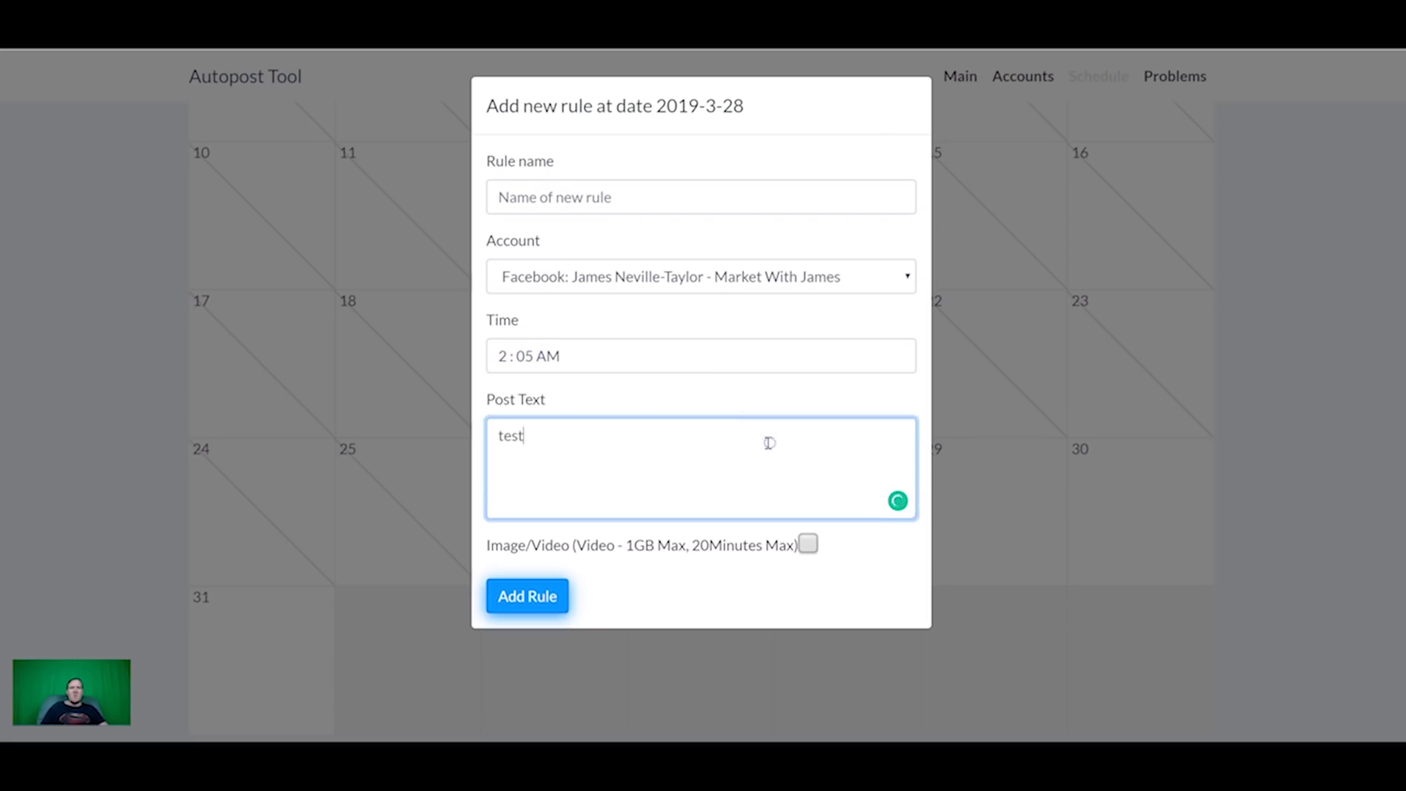
left_click(531, 598)
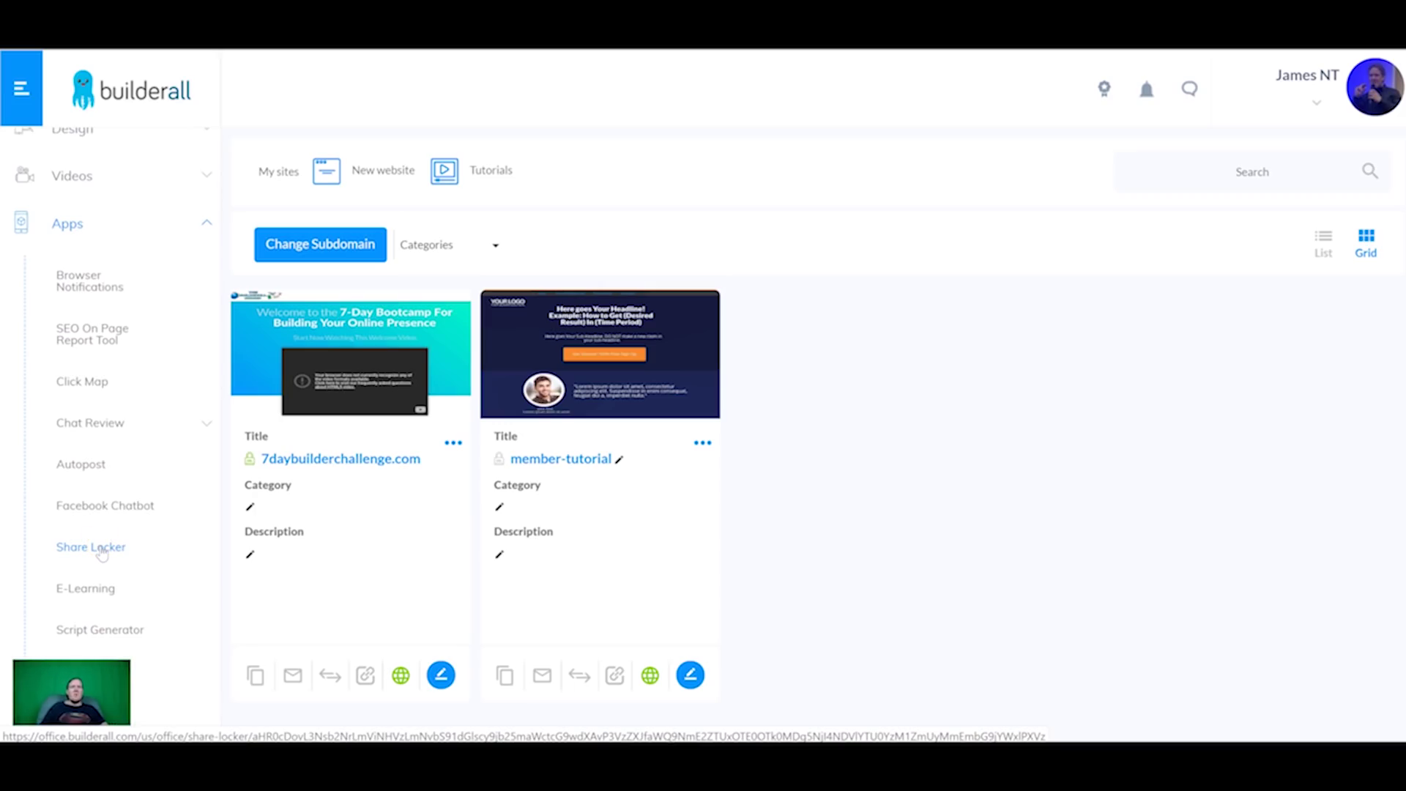
Step: Open Share Locker, choose the Popup Basic layout, and enter the popup title 'Sharelocker'
left_click(101, 549)
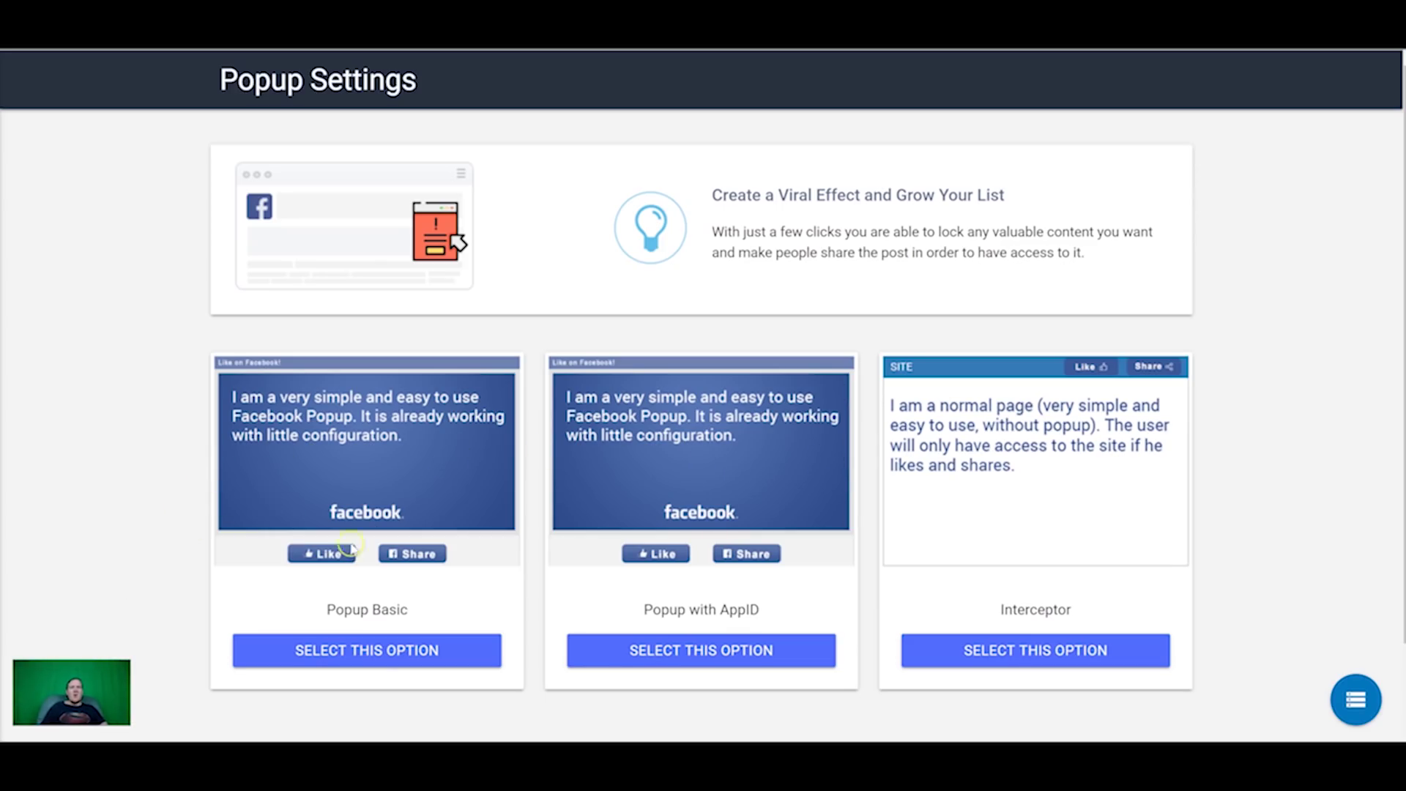
left_click(371, 662)
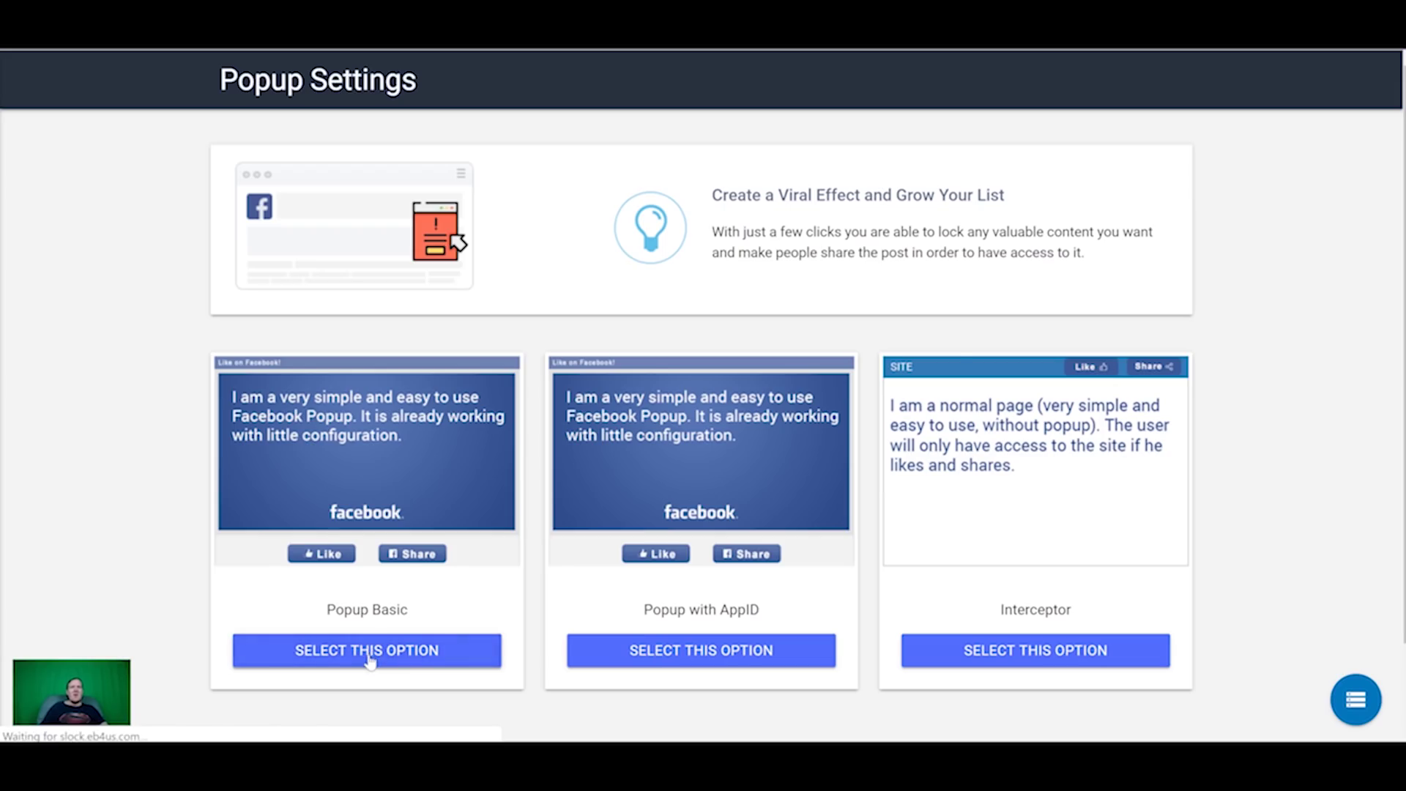
left_click(434, 211)
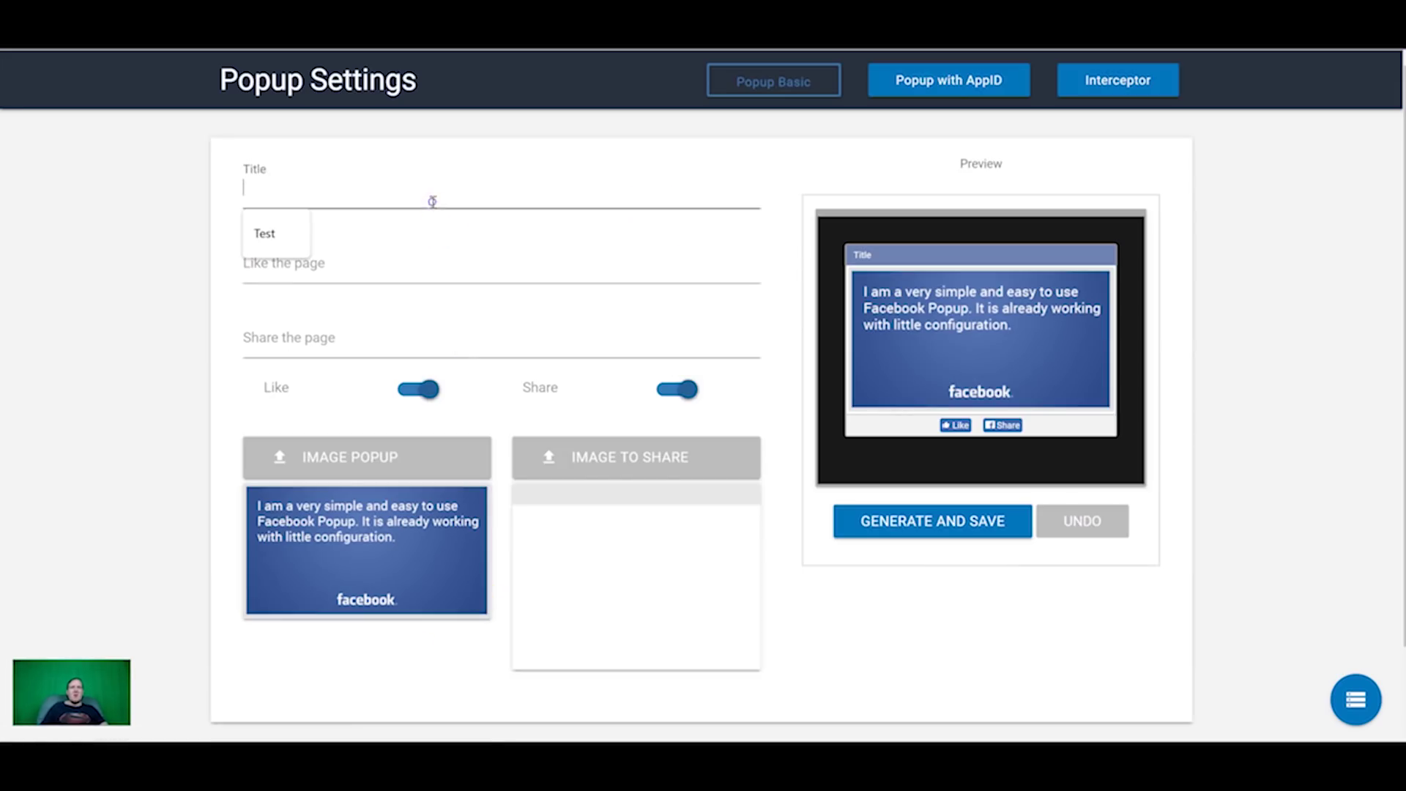
type("Share")
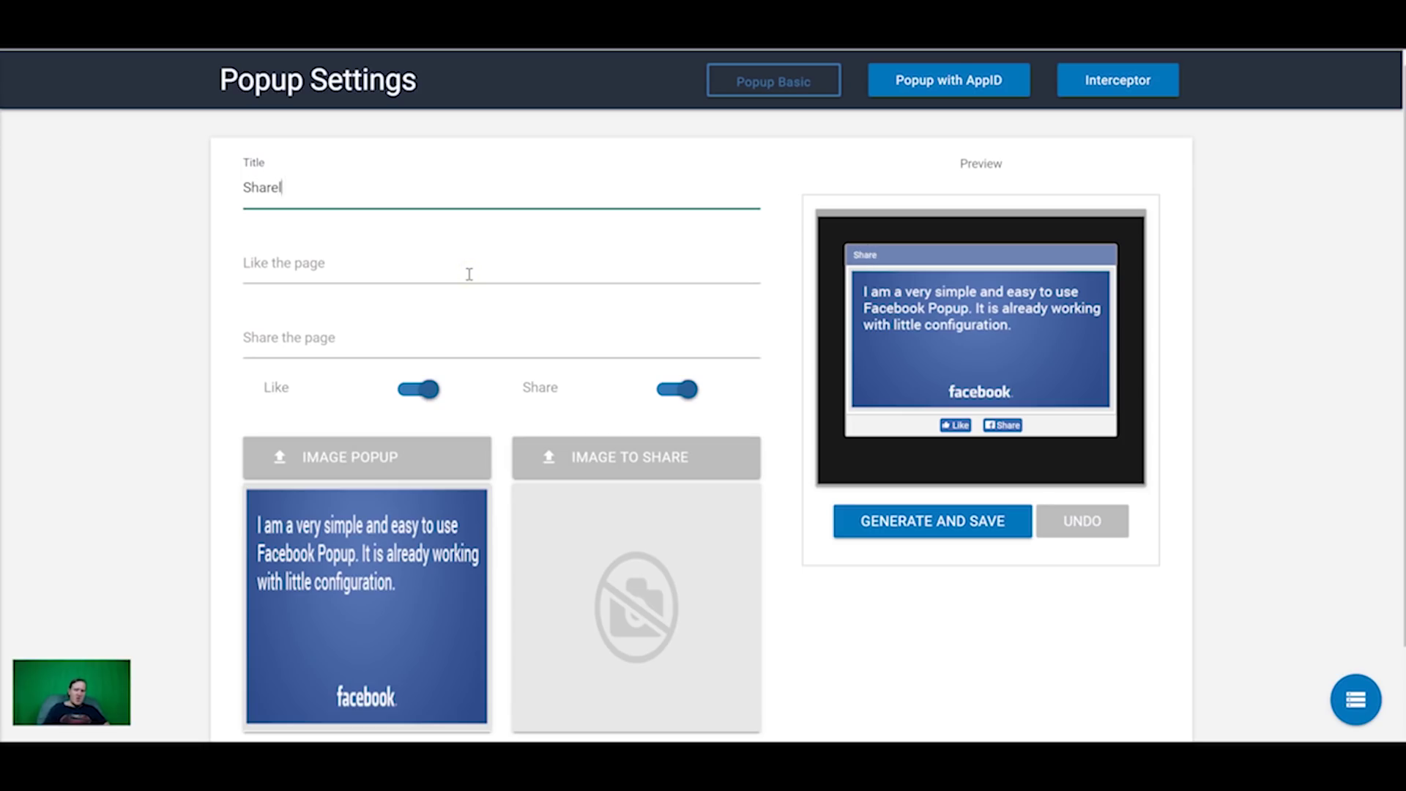
left_click(469, 274)
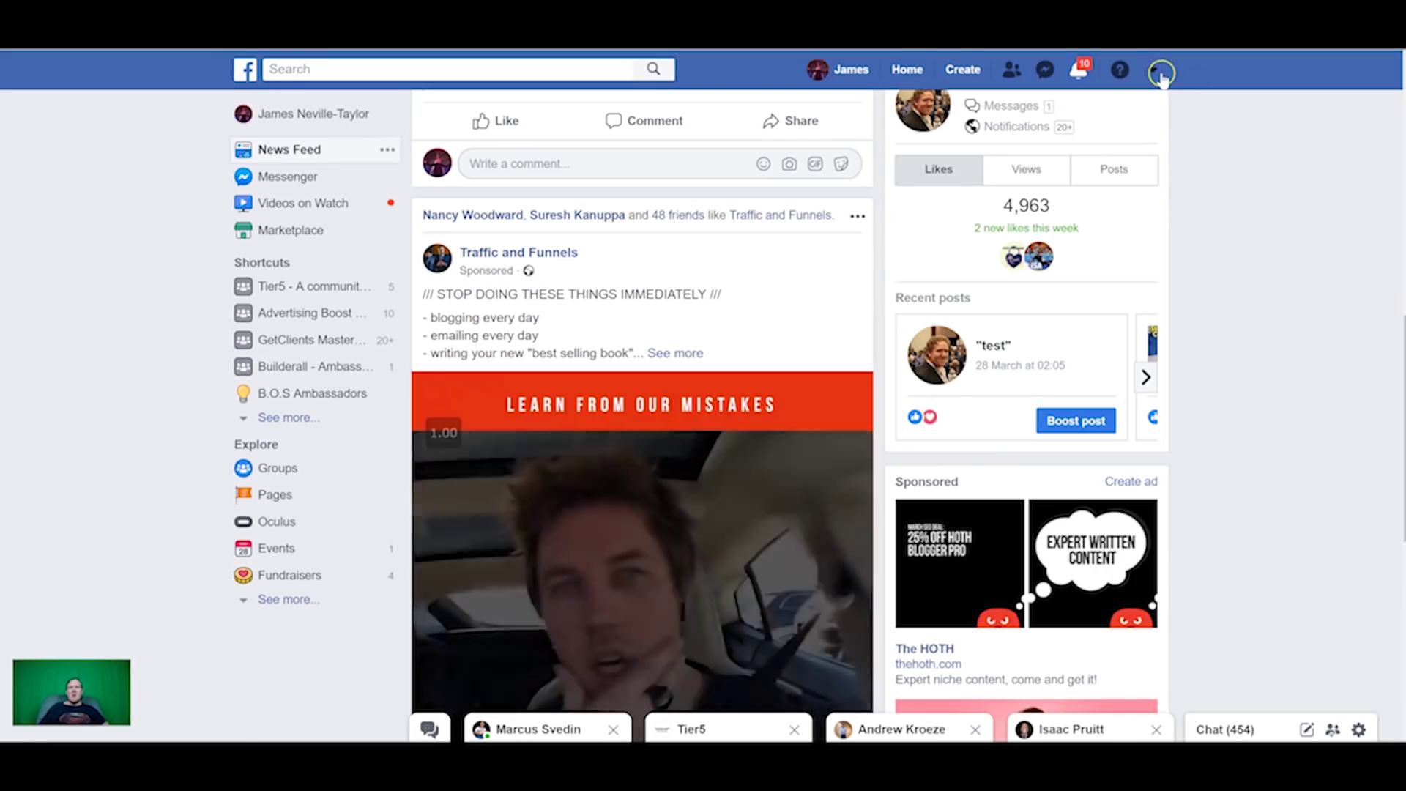
Step: Copy the business Page's Facebook address and paste it into the Like the page field
left_click(1155, 70)
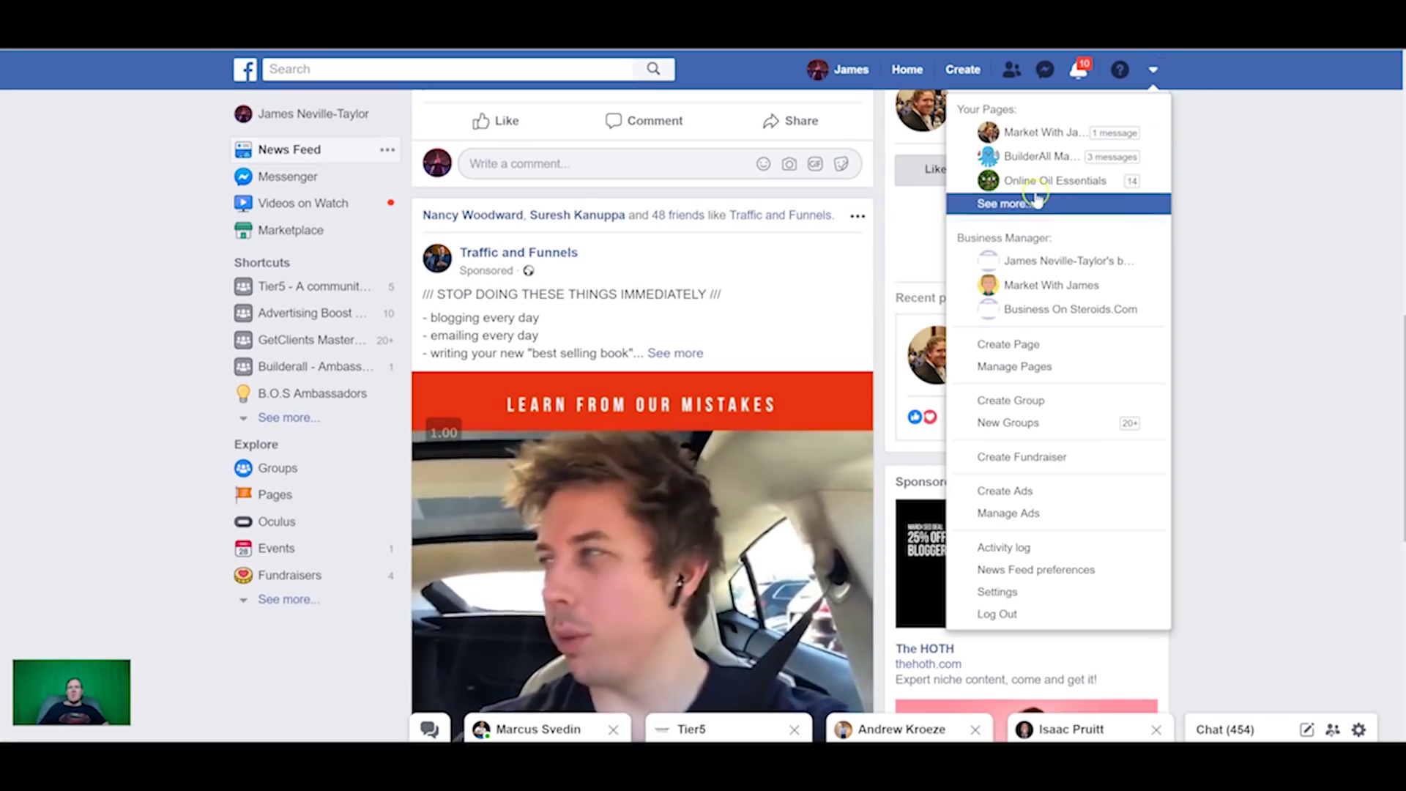
left_click(1038, 133)
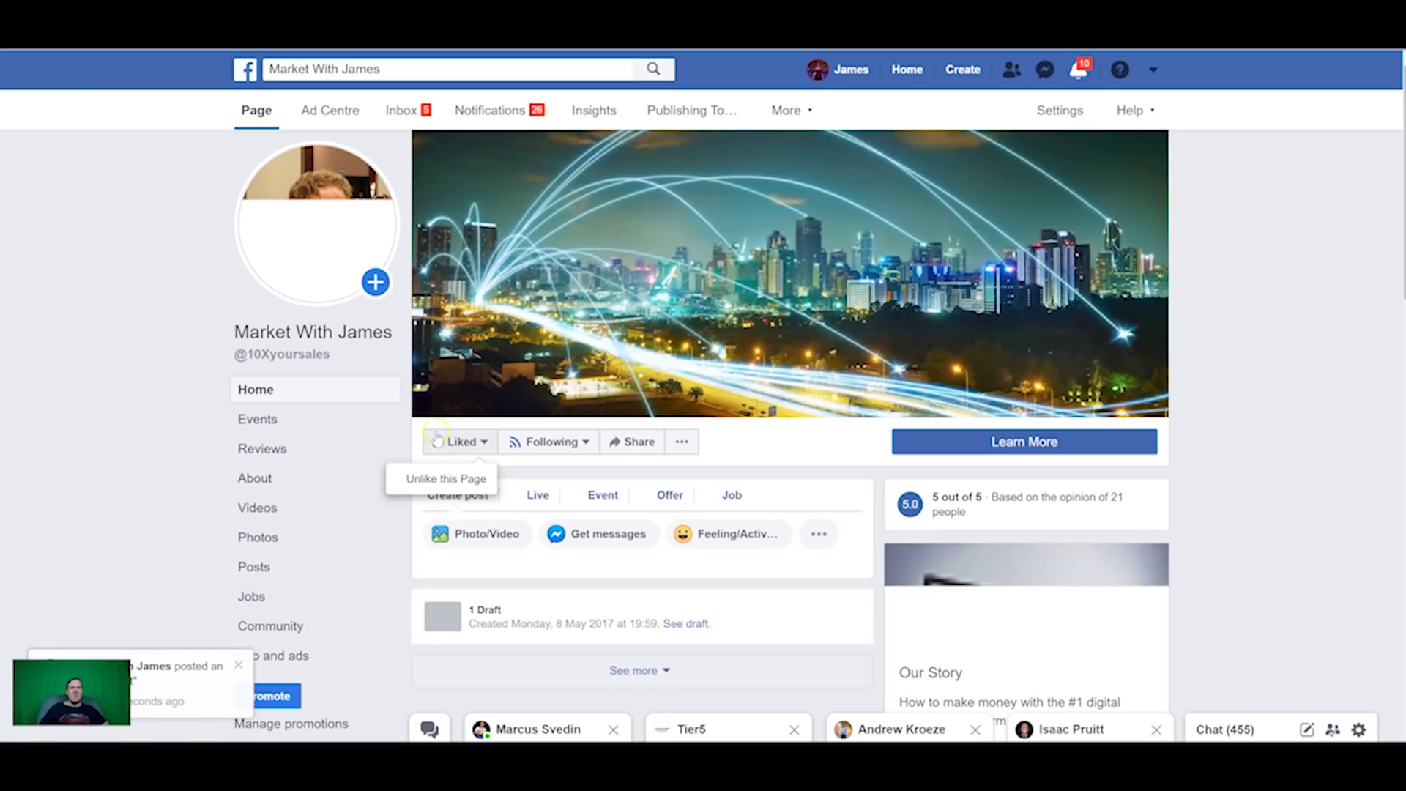
scroll(439, 469, "down", 5)
scroll(468, 474, "up", 5)
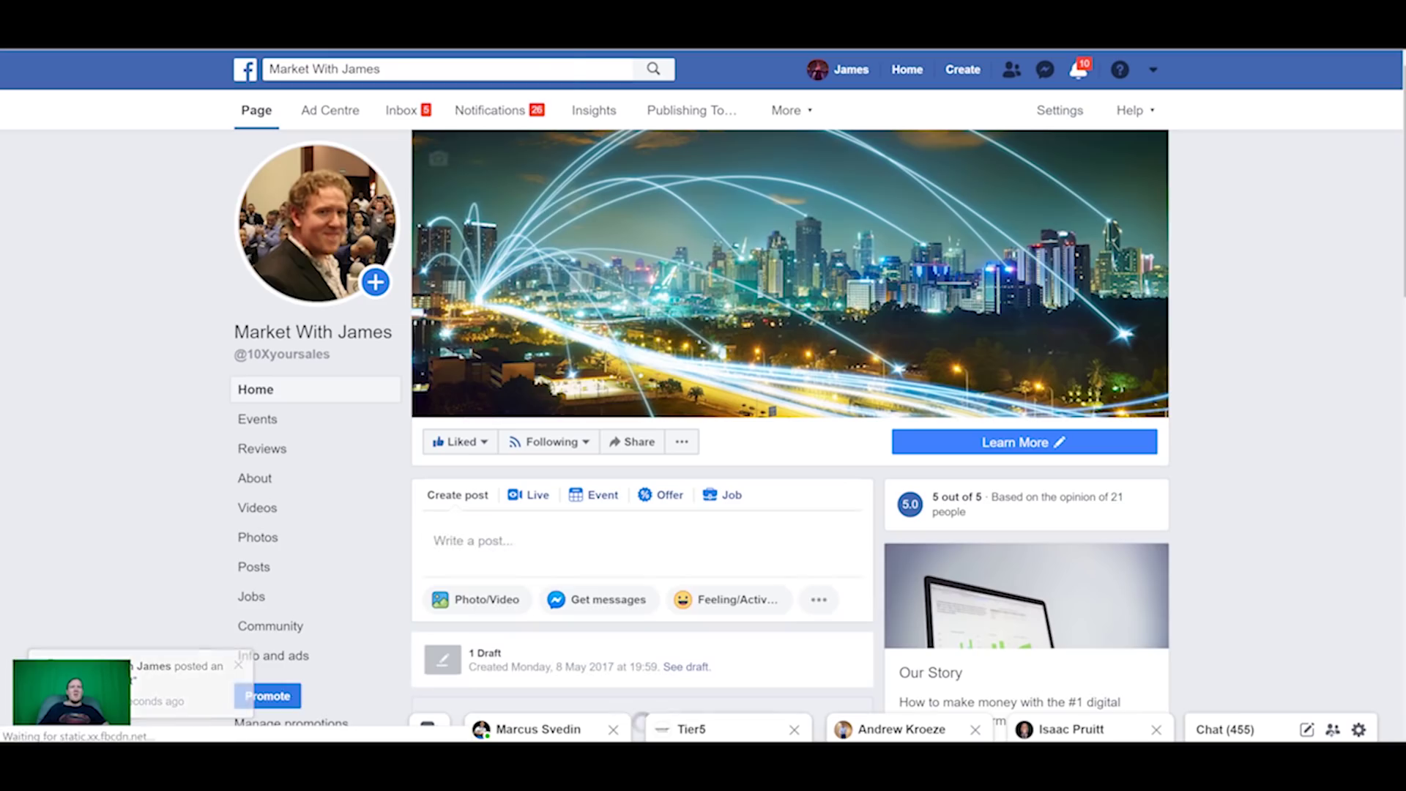
right_click(339, 47)
left_click(417, 126)
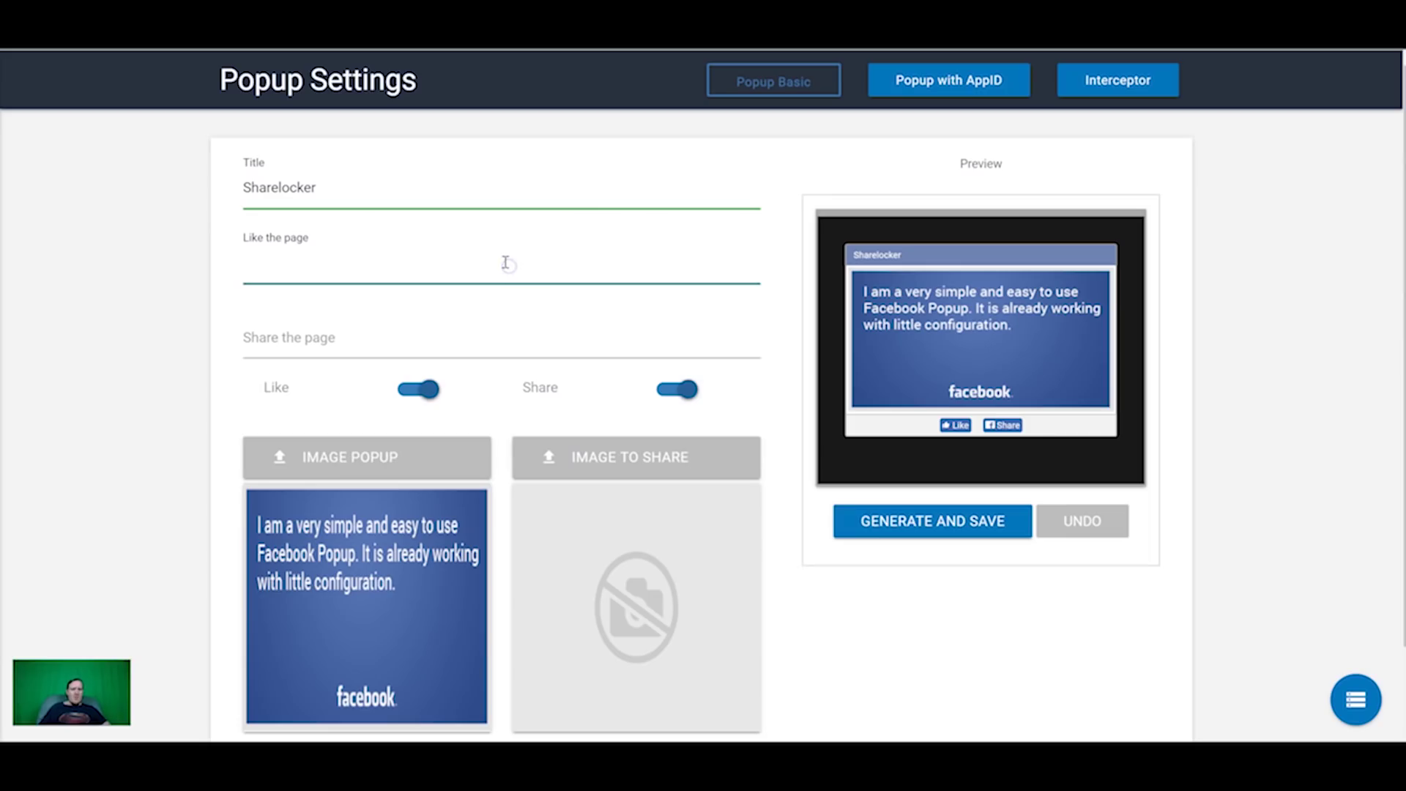
type("https://www.facebook.com/10Xyoursales/")
left_click(397, 340)
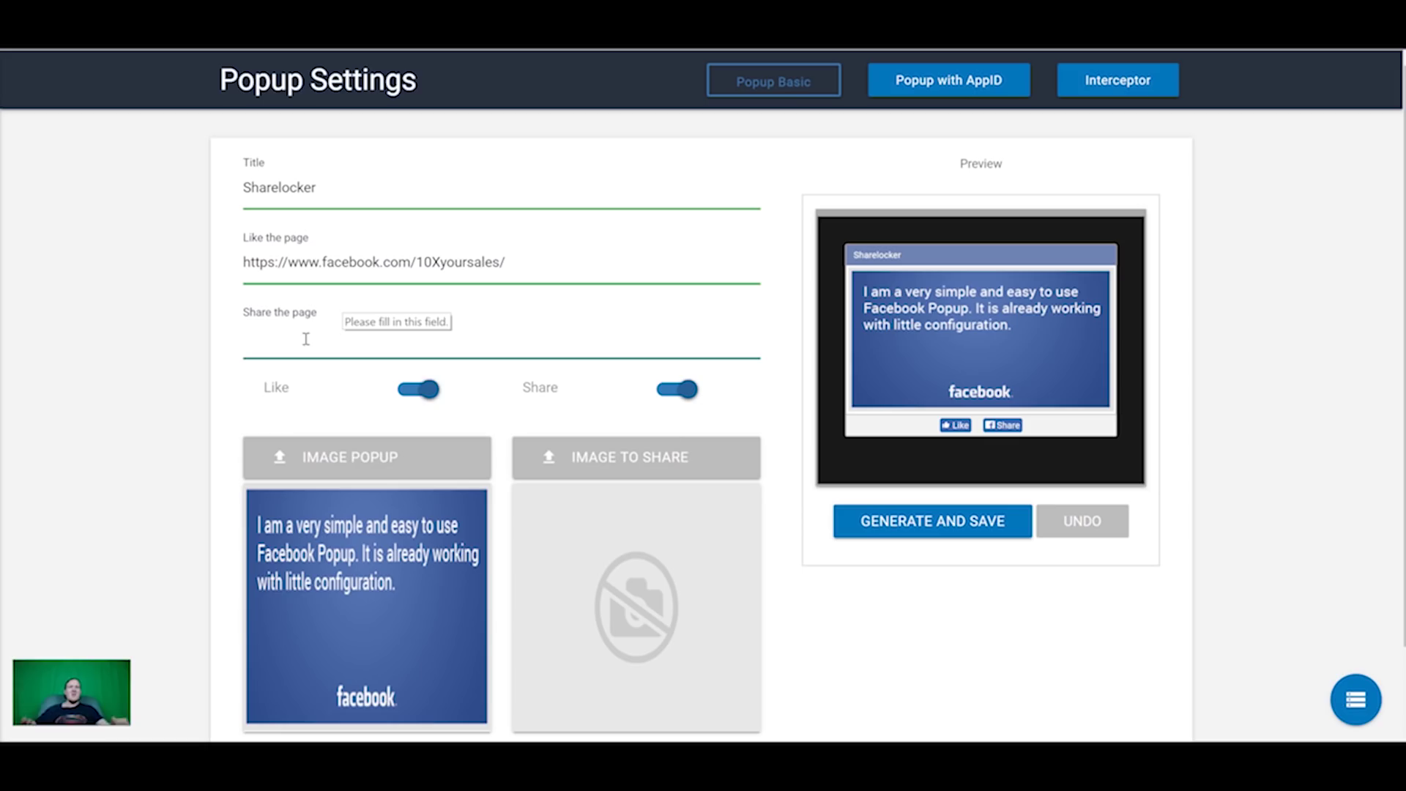
left_click(296, 397)
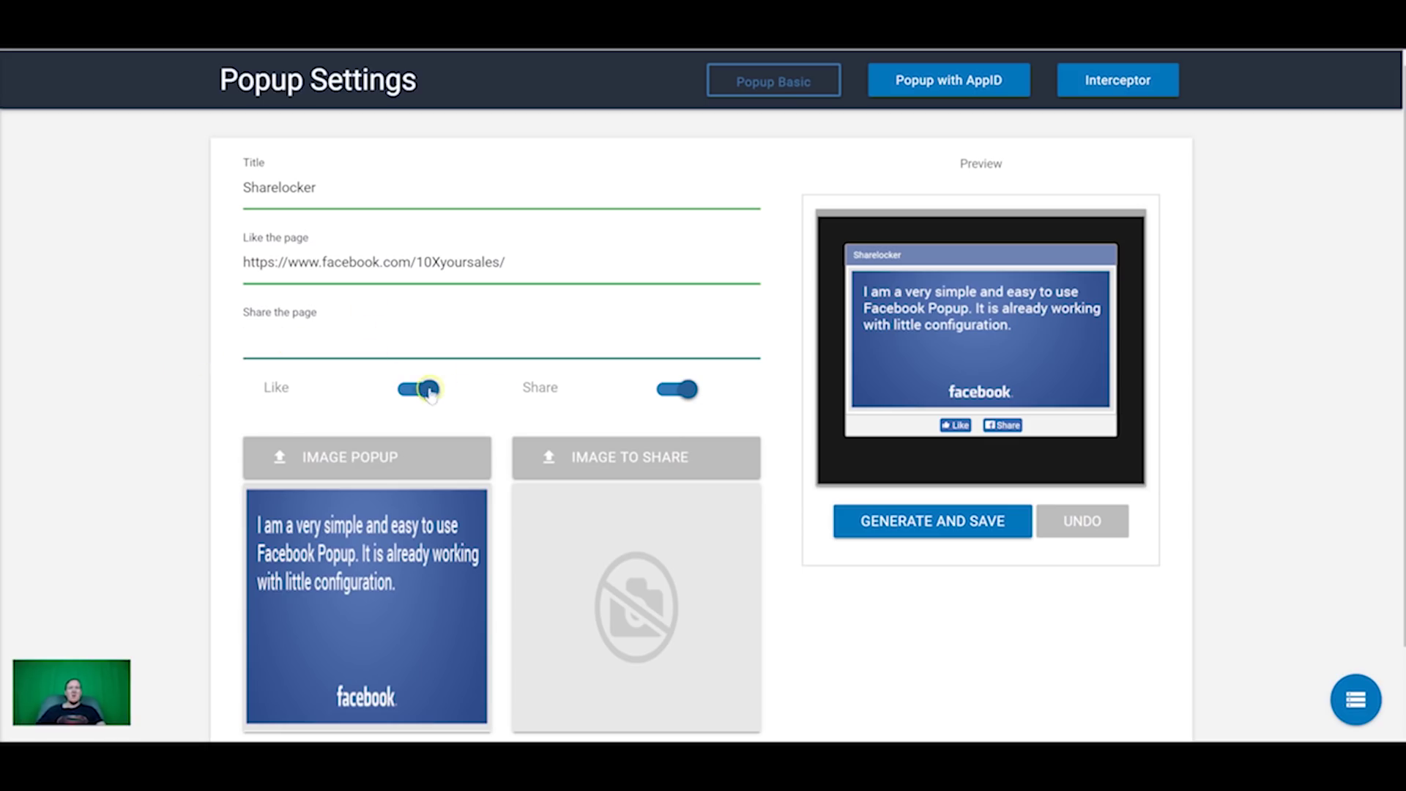
scroll(483, 406, "down", 2)
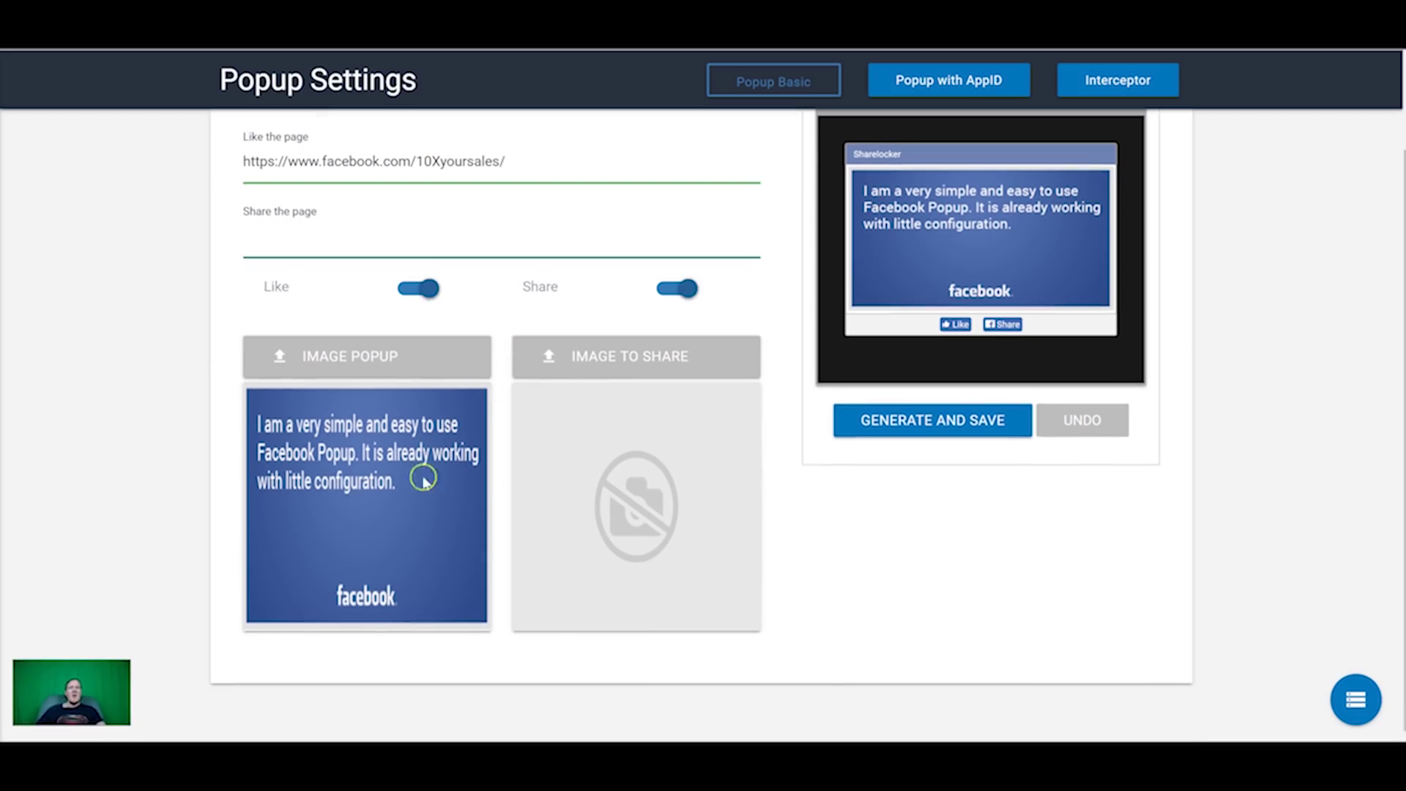
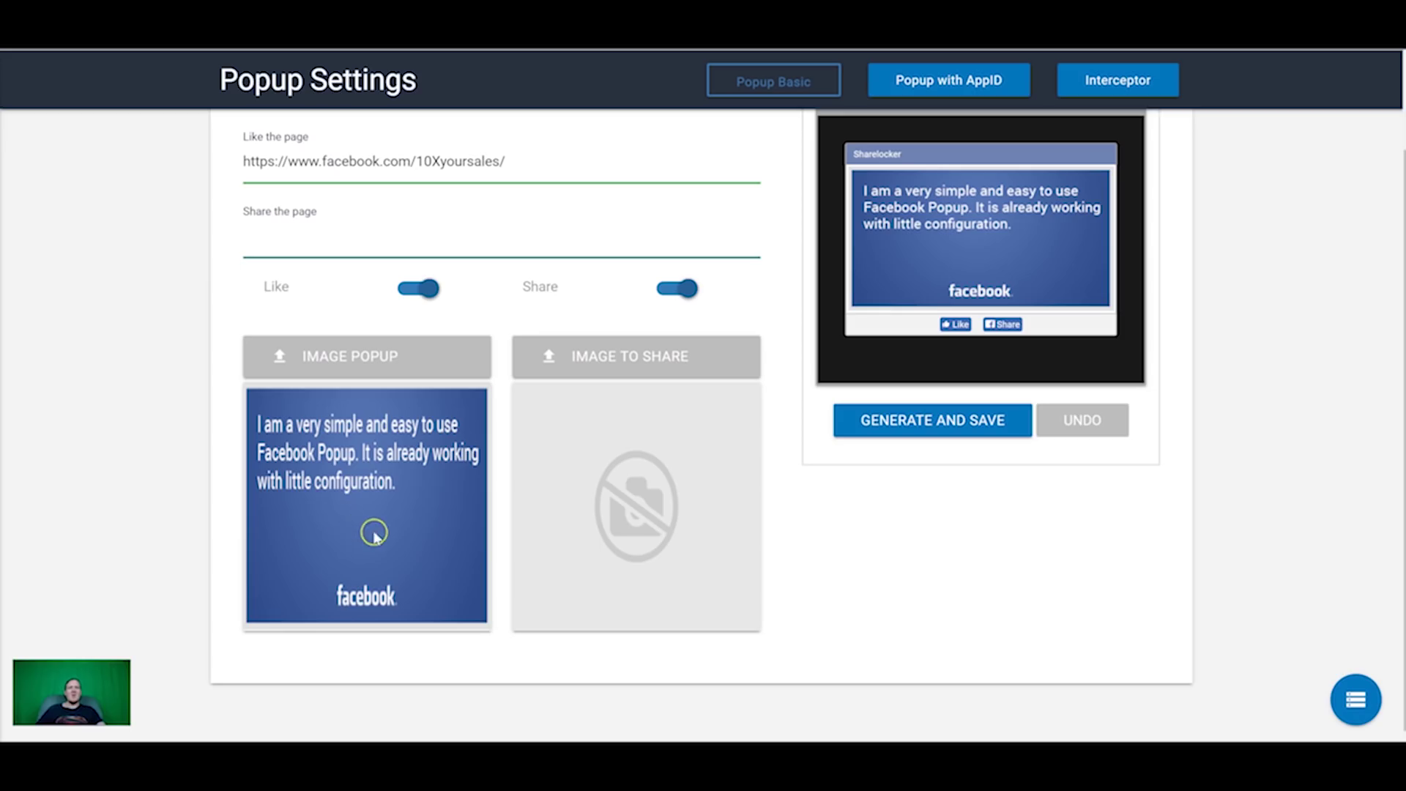
Step: Paste the Facebook page link into the Share the page field
scroll(762, 487, "up", 2)
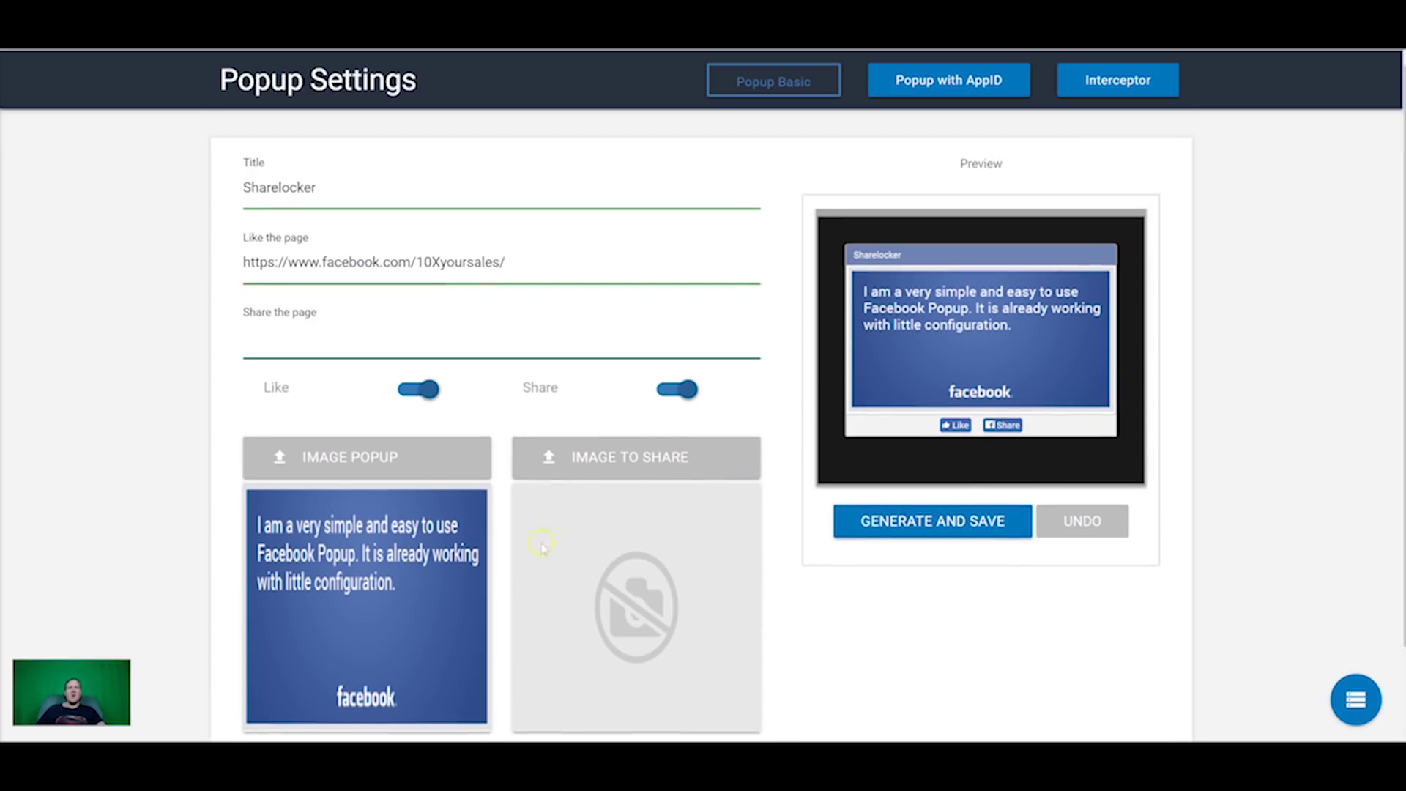
left_click(901, 527)
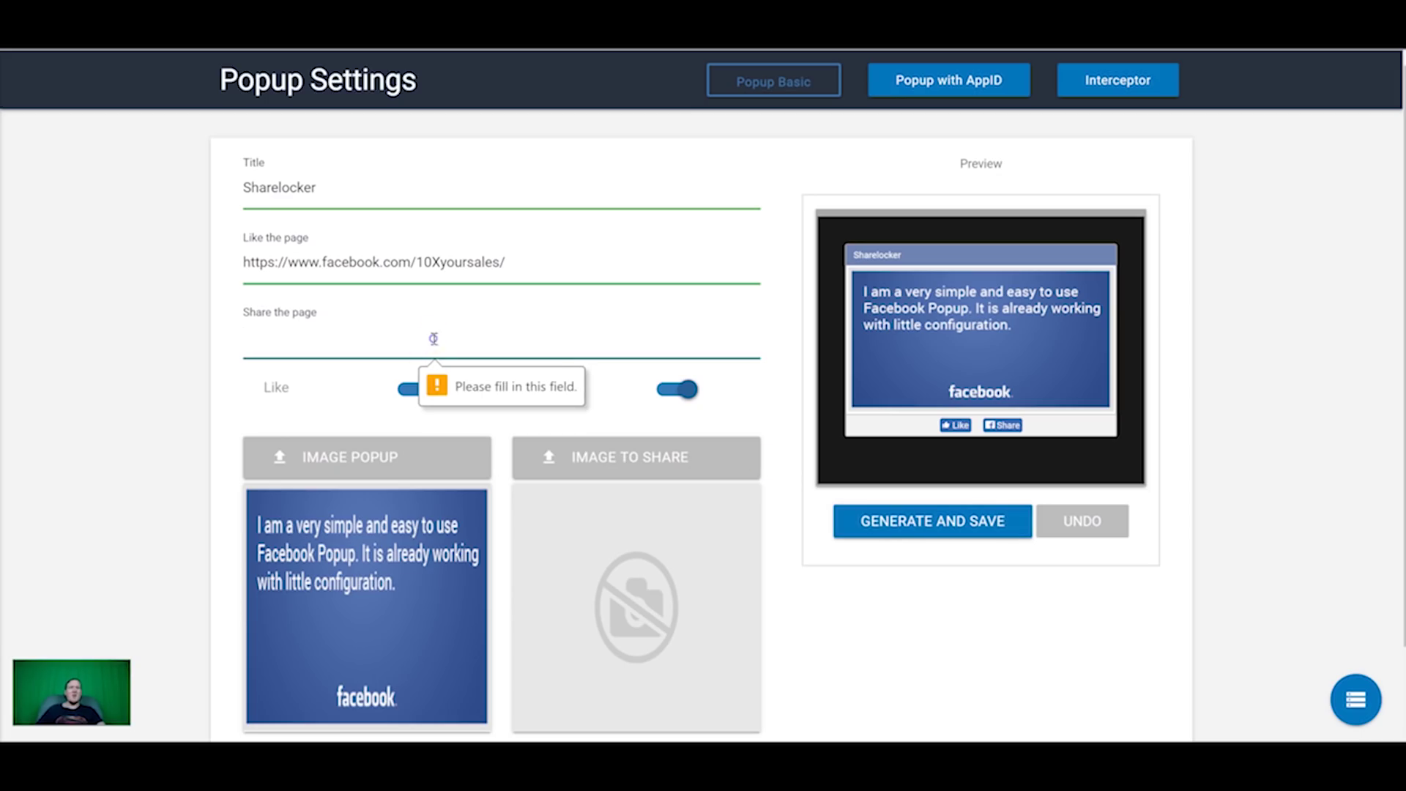
type("https://www.facebook.com/10Xyoursales/")
left_click(923, 523)
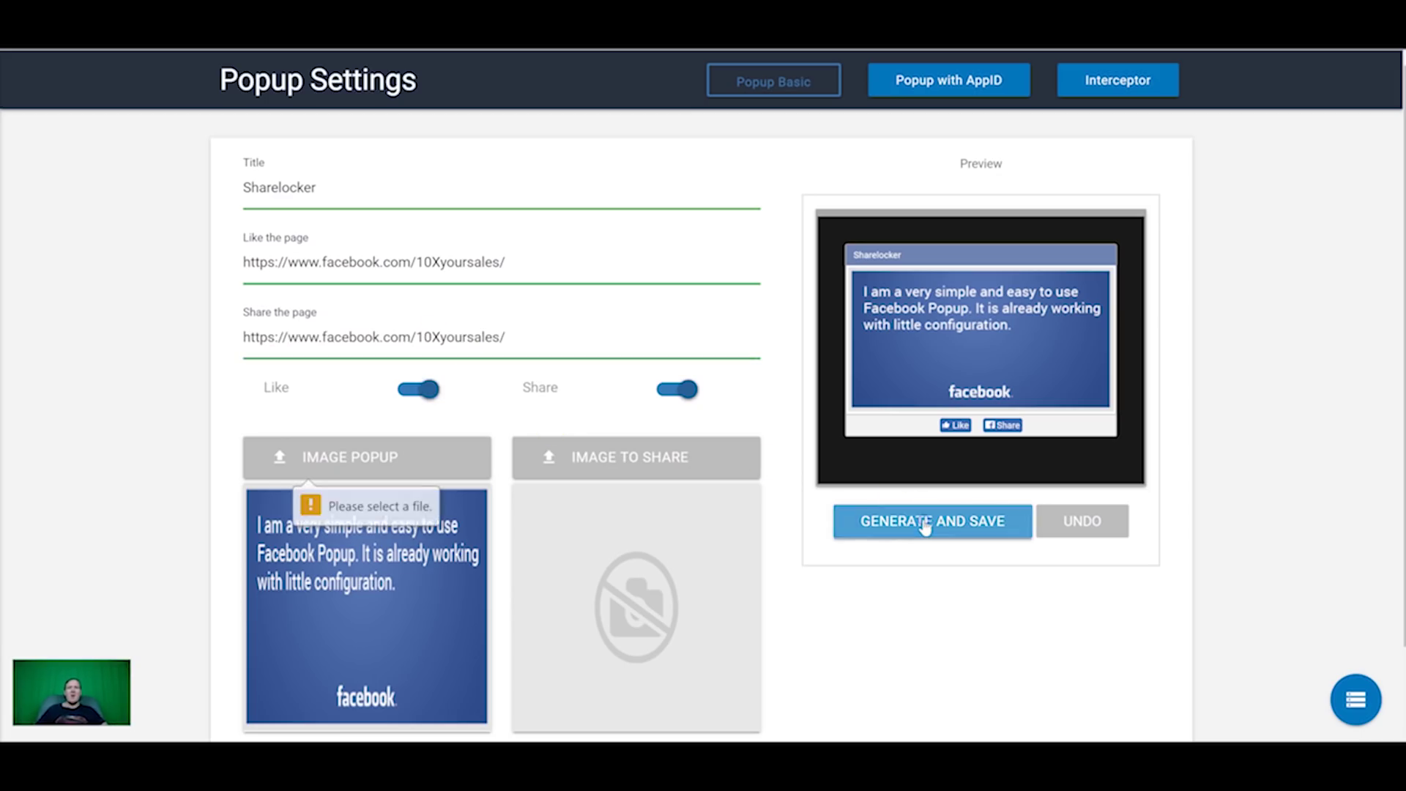
Step: Pick the tropical palm image for the popup and the palm beach image to share, then generate and save the code
left_click(359, 454)
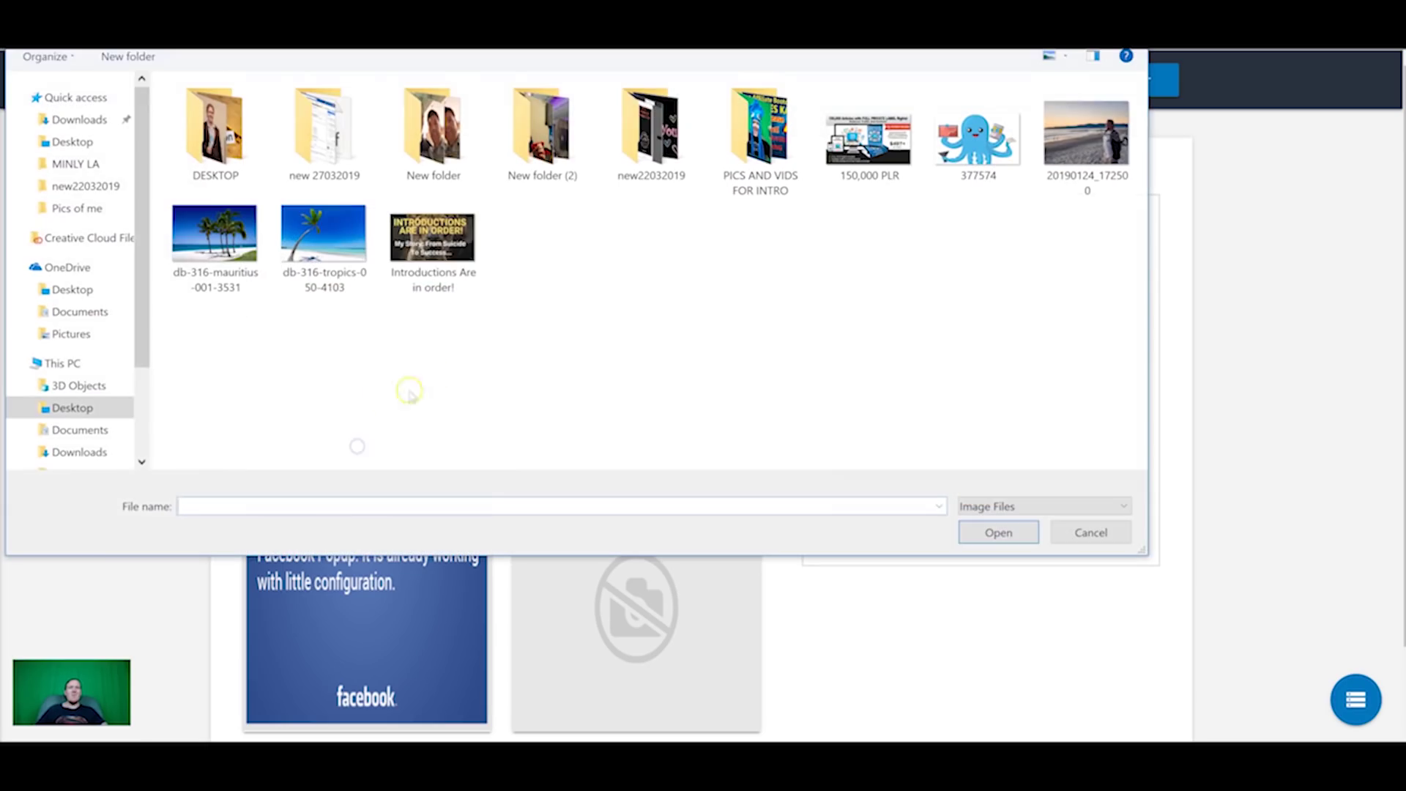
double_click(323, 234)
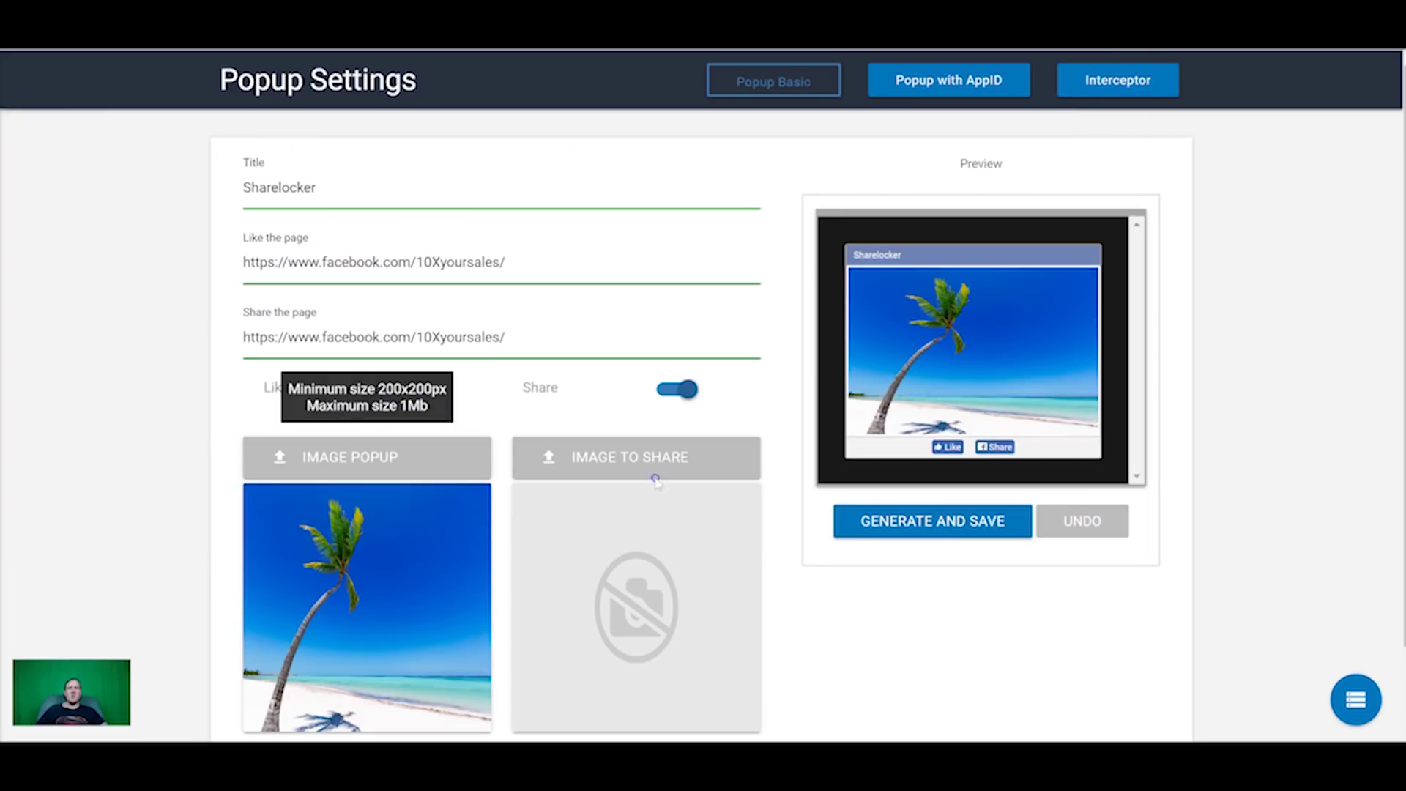
left_click(642, 458)
double_click(229, 242)
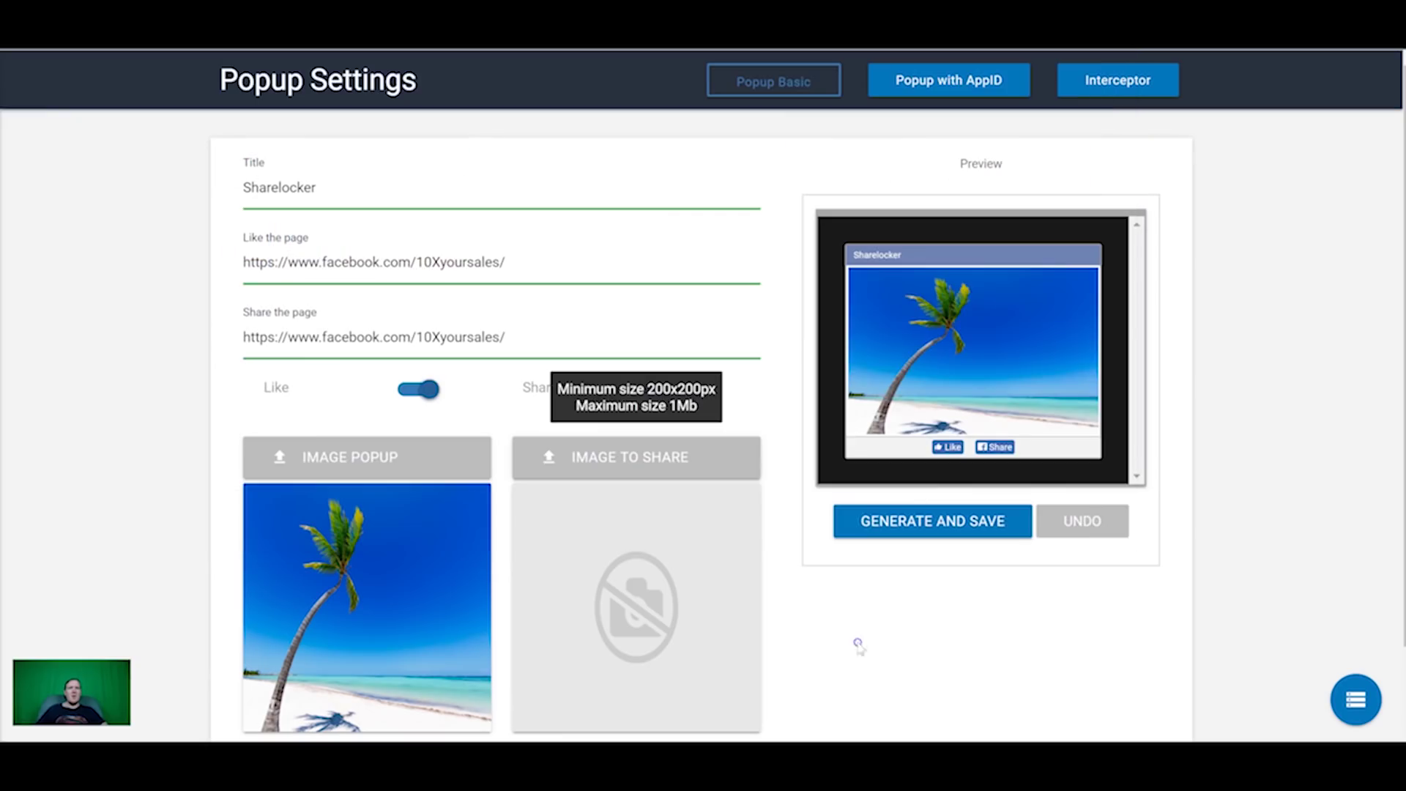
left_click(974, 525)
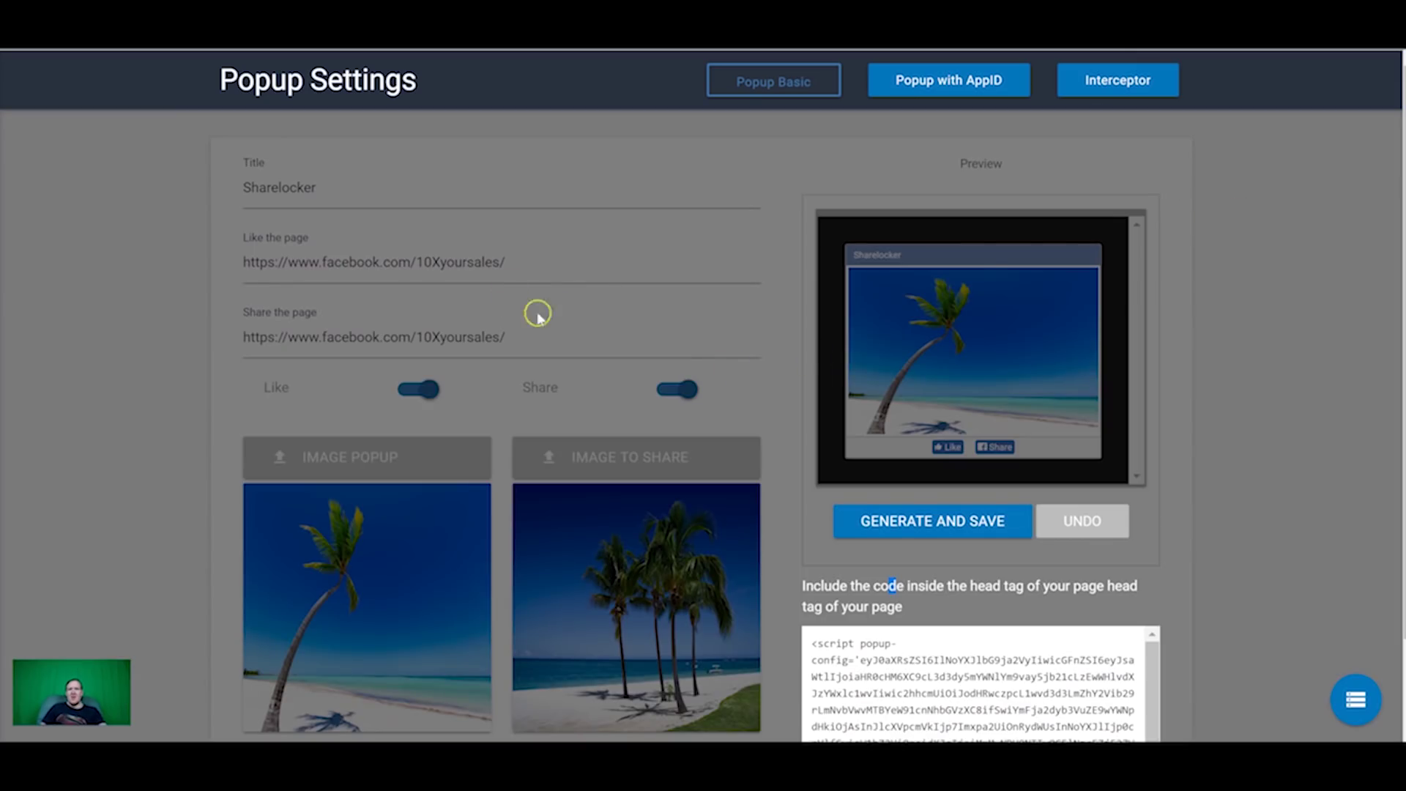
scroll(755, 350, "down", 1)
scroll(754, 350, "down", 1)
Step: Copy the generated script into the Home 1 page's Page Head Scripts and save the page settings
left_click(884, 565)
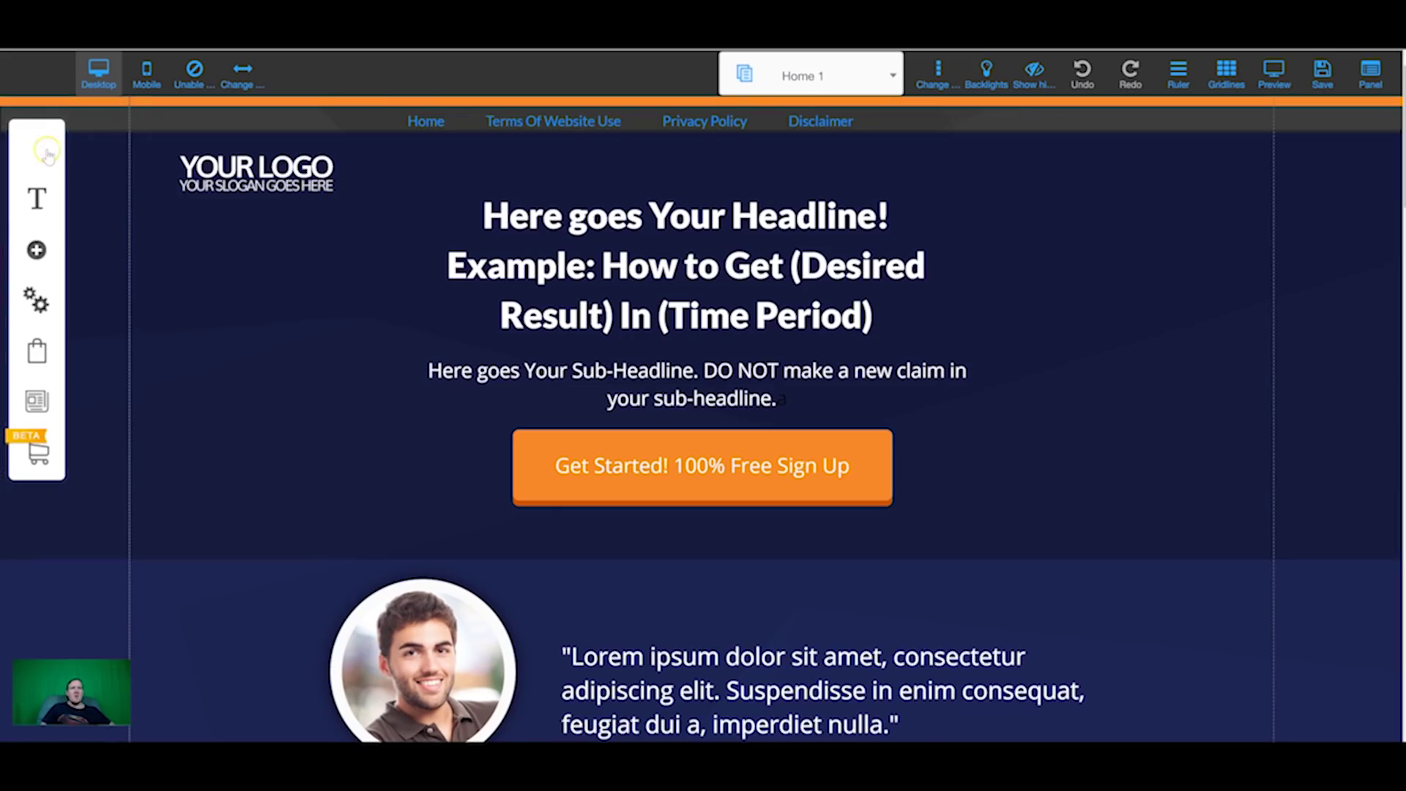
left_click(44, 154)
left_click(323, 225)
left_click(187, 350)
left_click(309, 448)
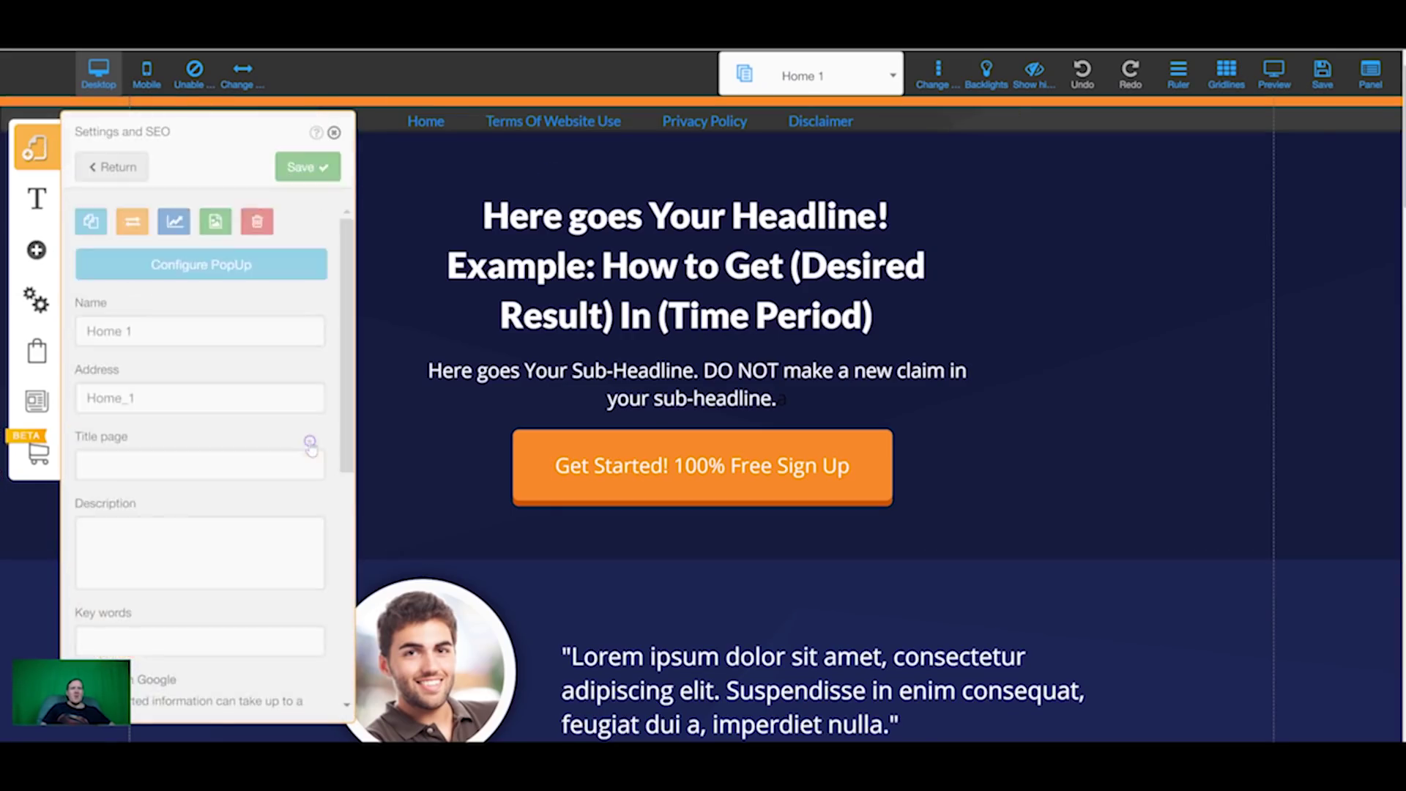
scroll(224, 438, "down", 10)
left_click(236, 540)
key("Return")
key("Return")
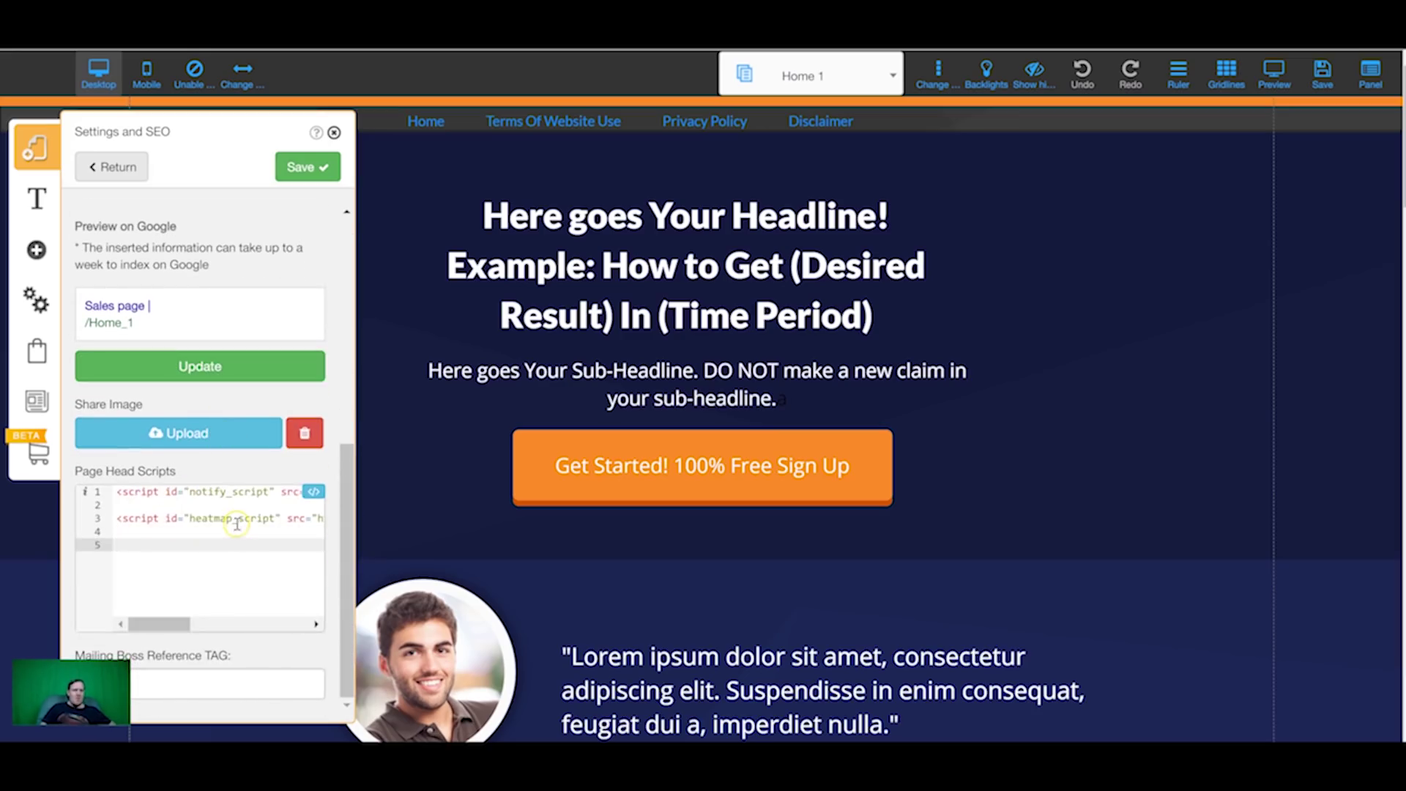
key("ctrl+v")
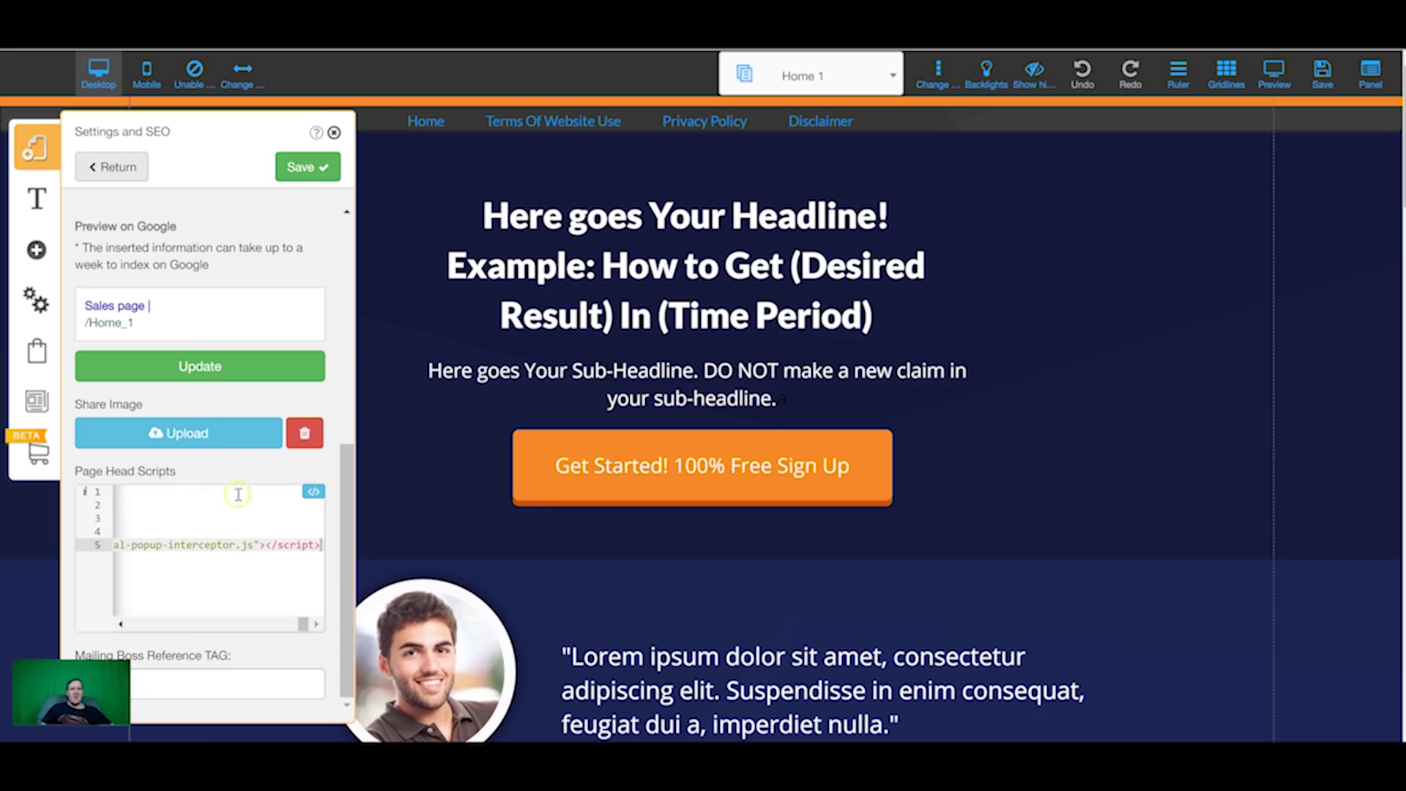
left_click(304, 179)
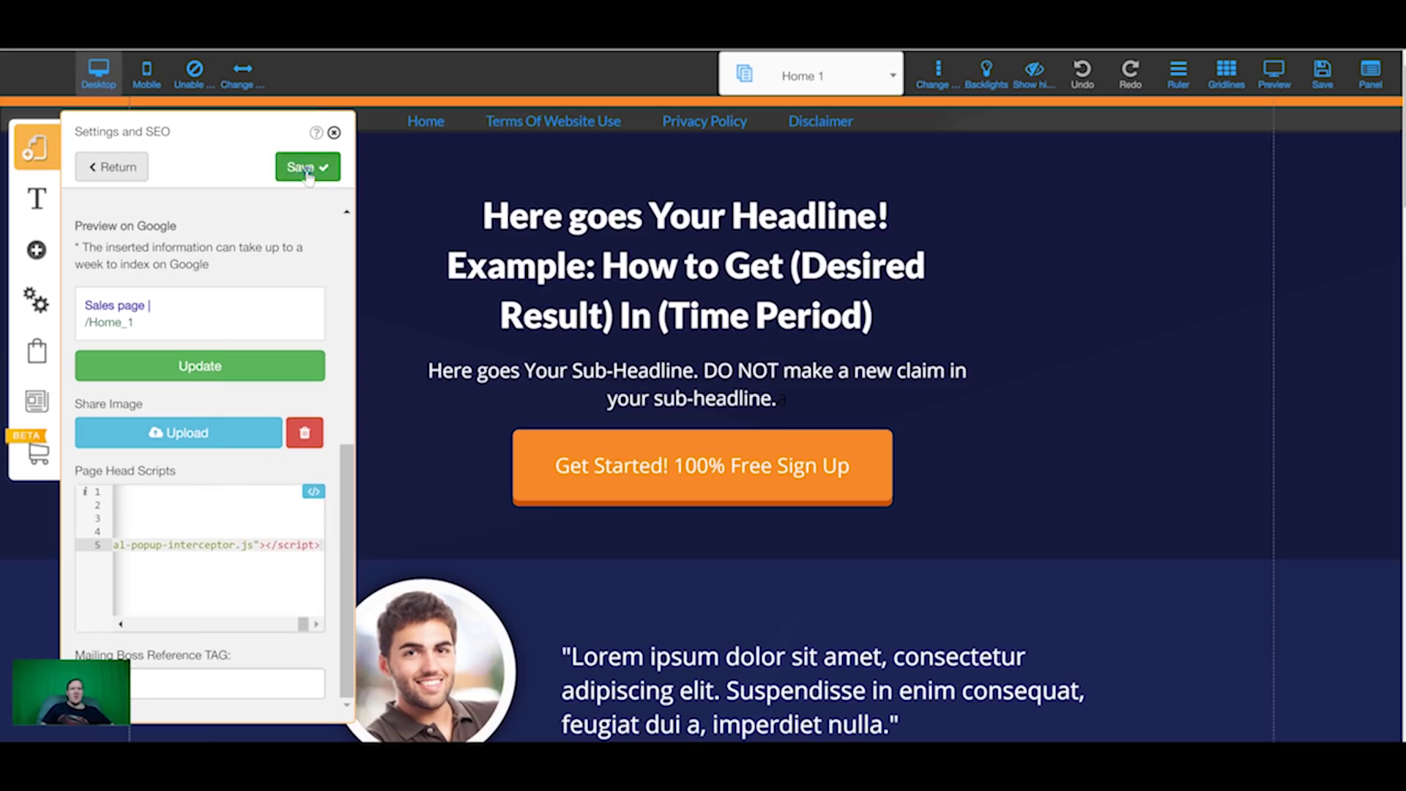
Step: Save the website changes and dismiss the saved alert
left_click(334, 133)
left_click(1322, 70)
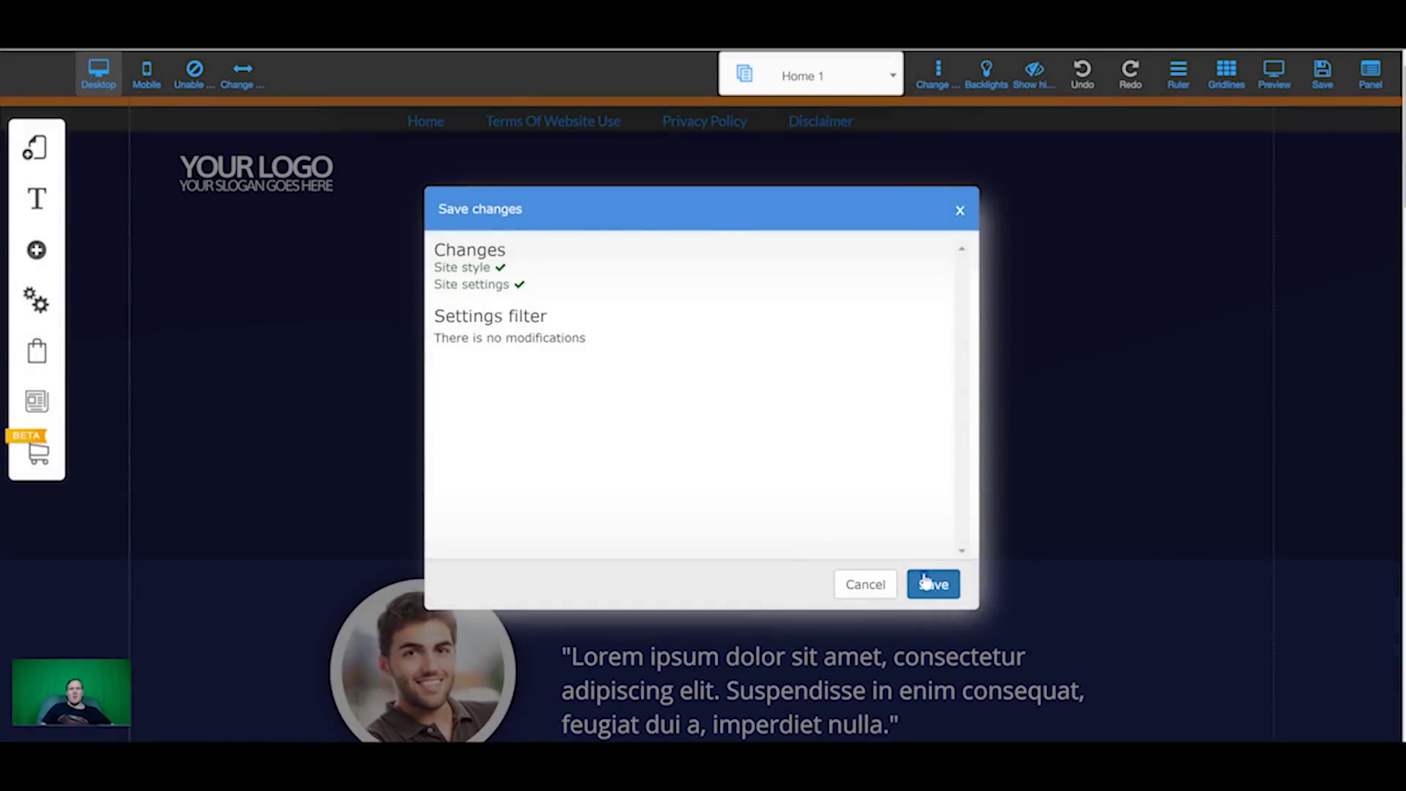
left_click(930, 584)
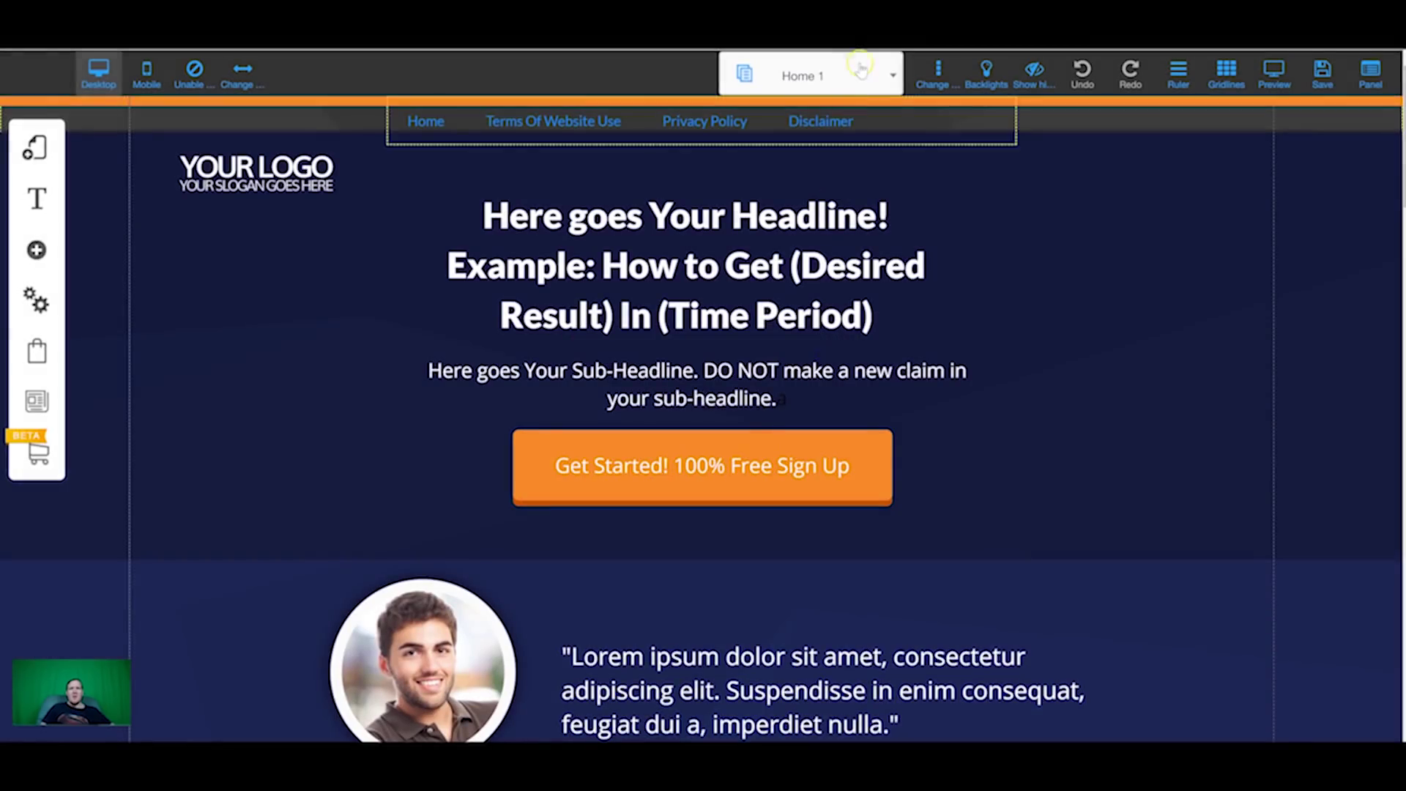
left_click(861, 69)
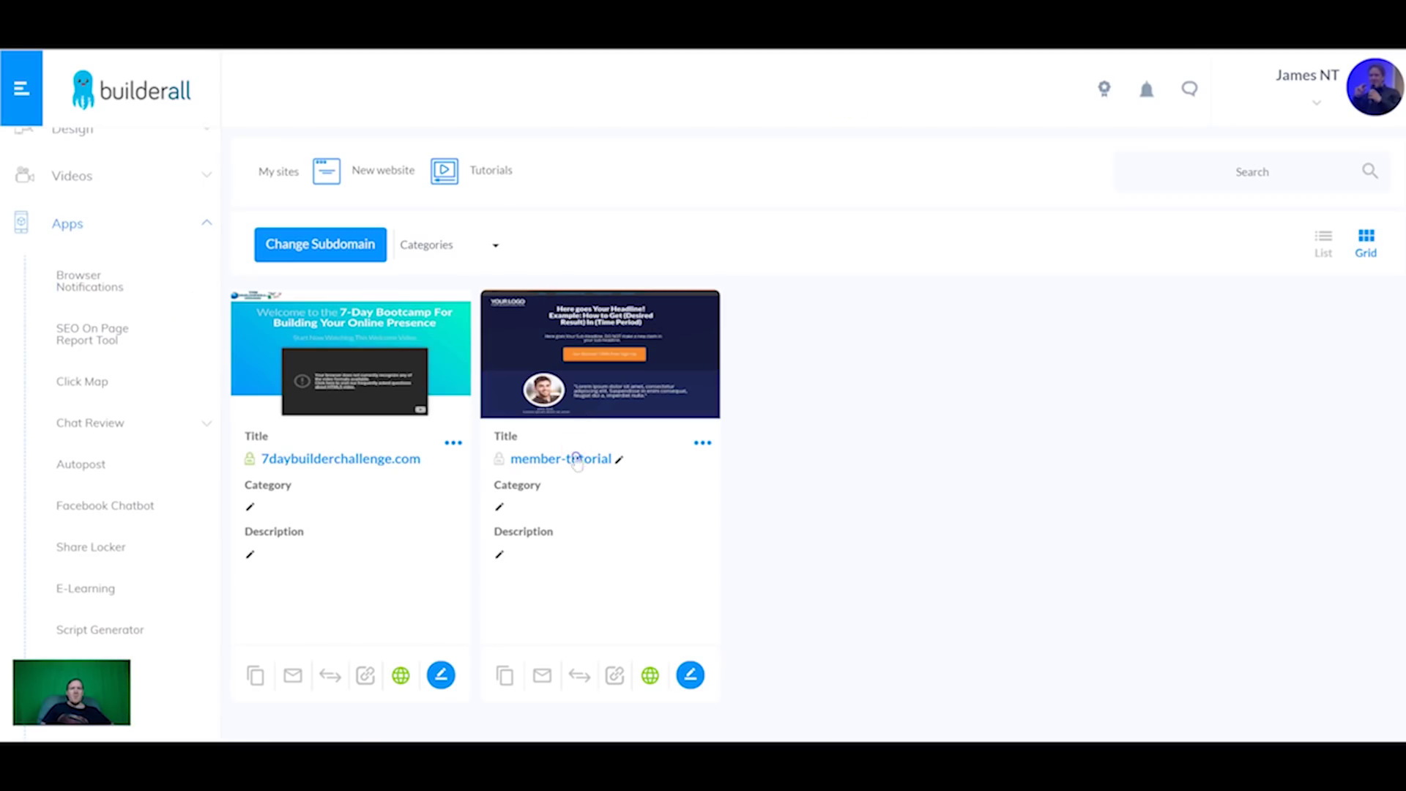
Step: Open the live member-tutorial site and share its page to Facebook through the Sharelocker popup
left_click(576, 459)
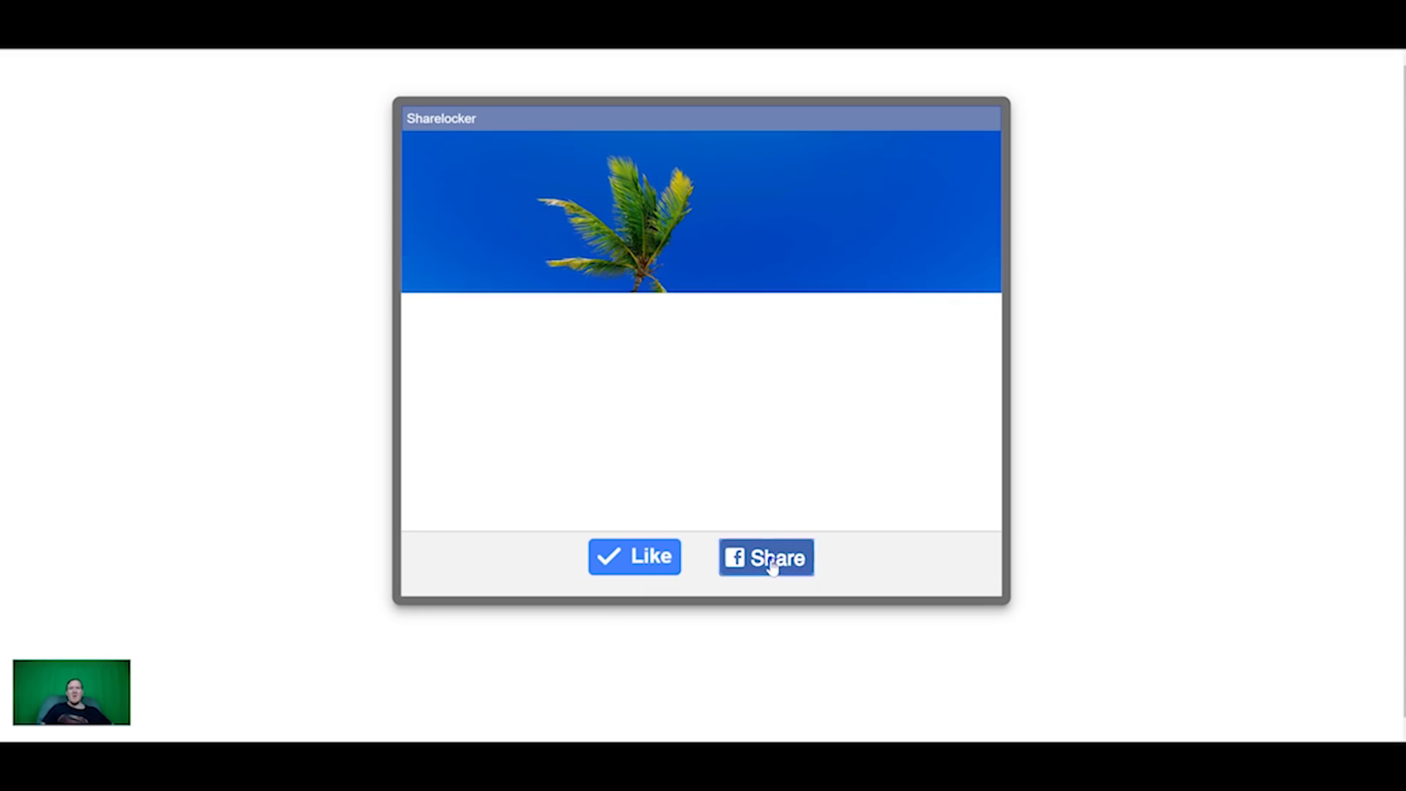
left_click(772, 568)
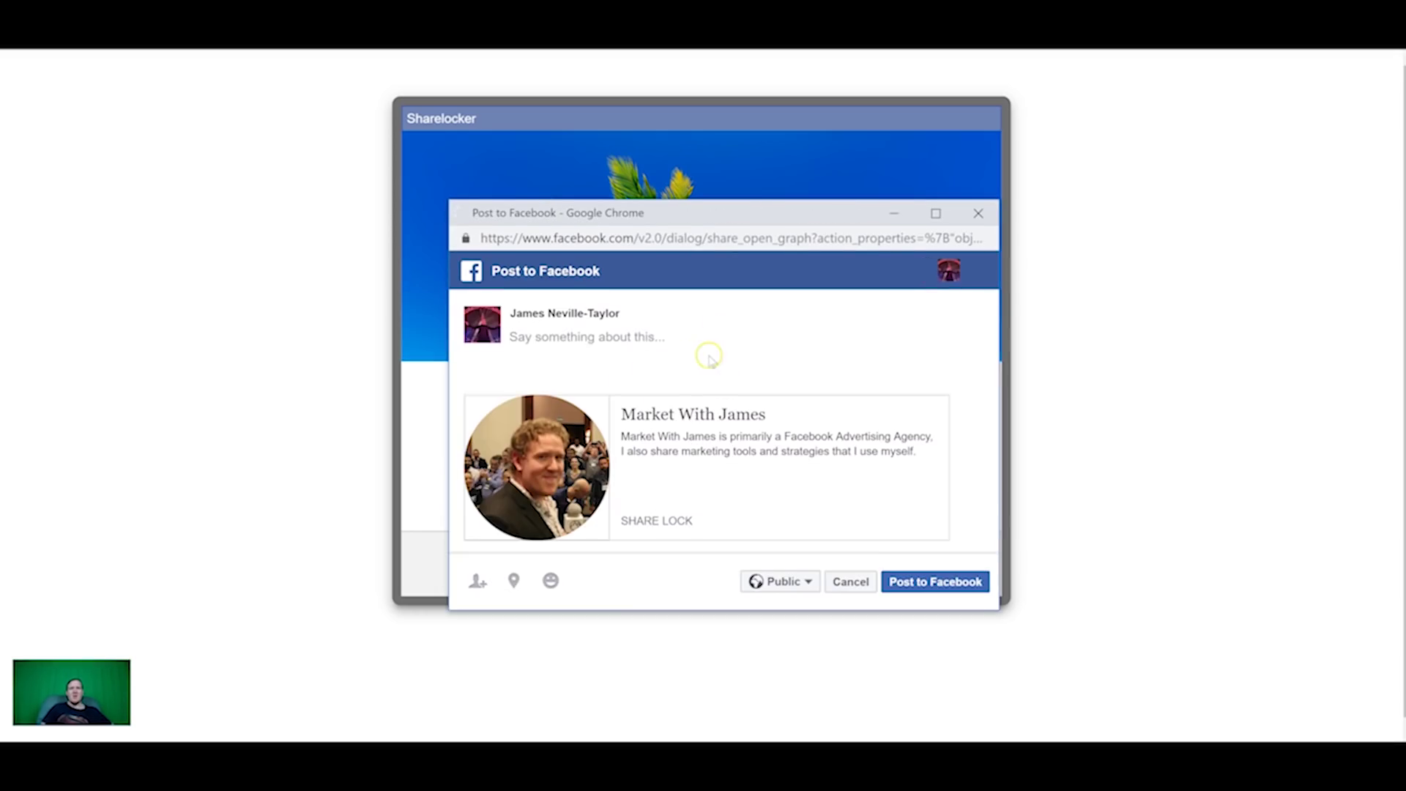
left_click(936, 586)
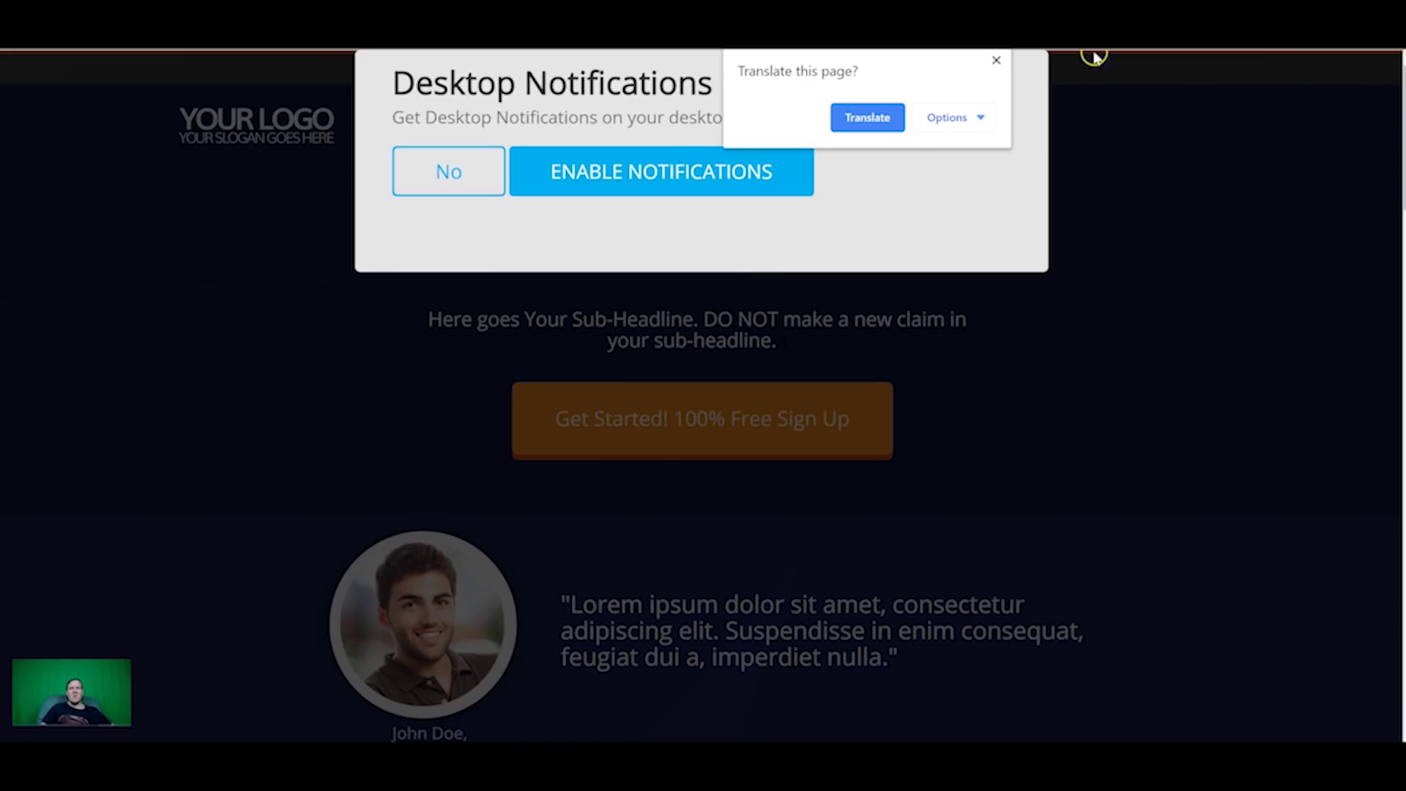
left_click(996, 61)
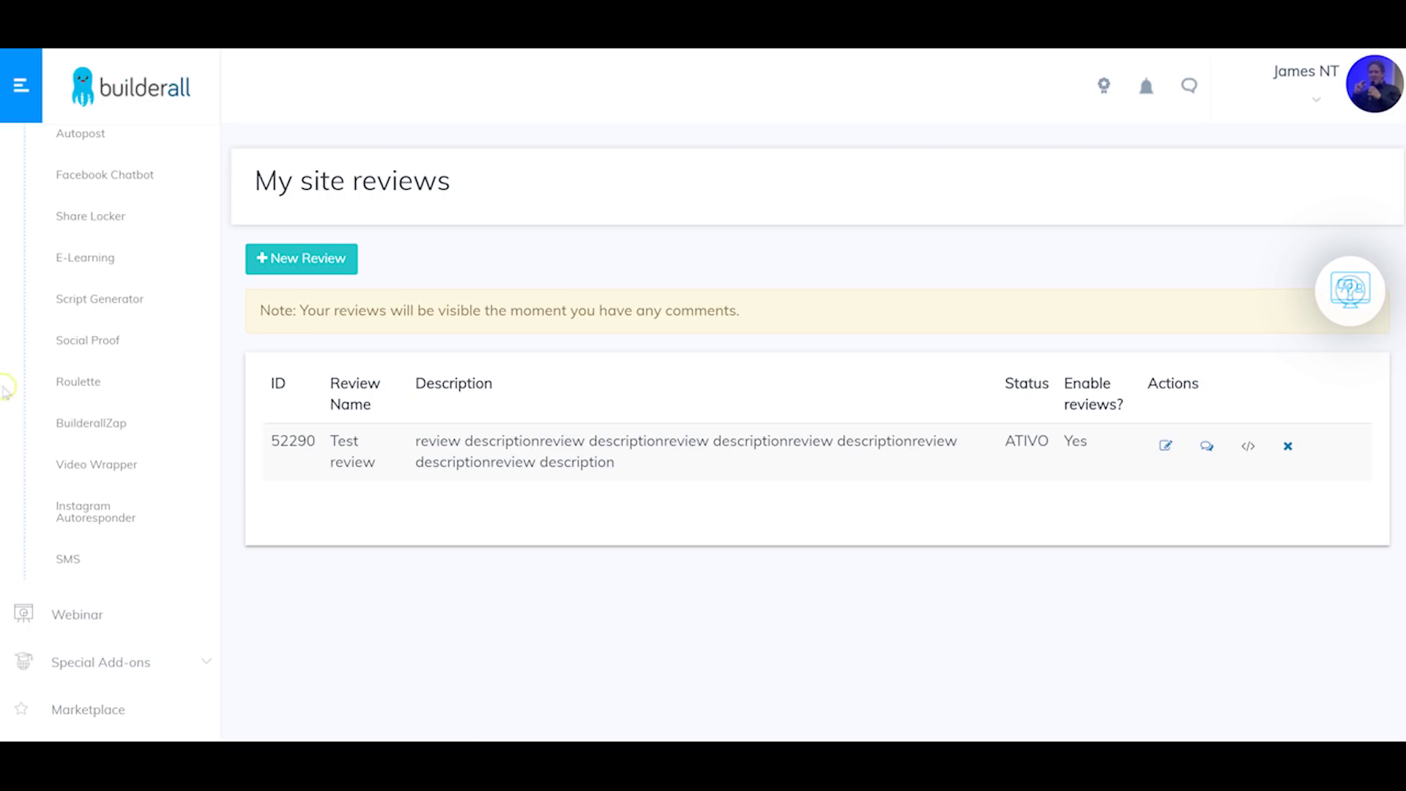
Step: In E-Learning, start a new course and add a course category named 'category'
left_click(85, 260)
left_click(100, 234)
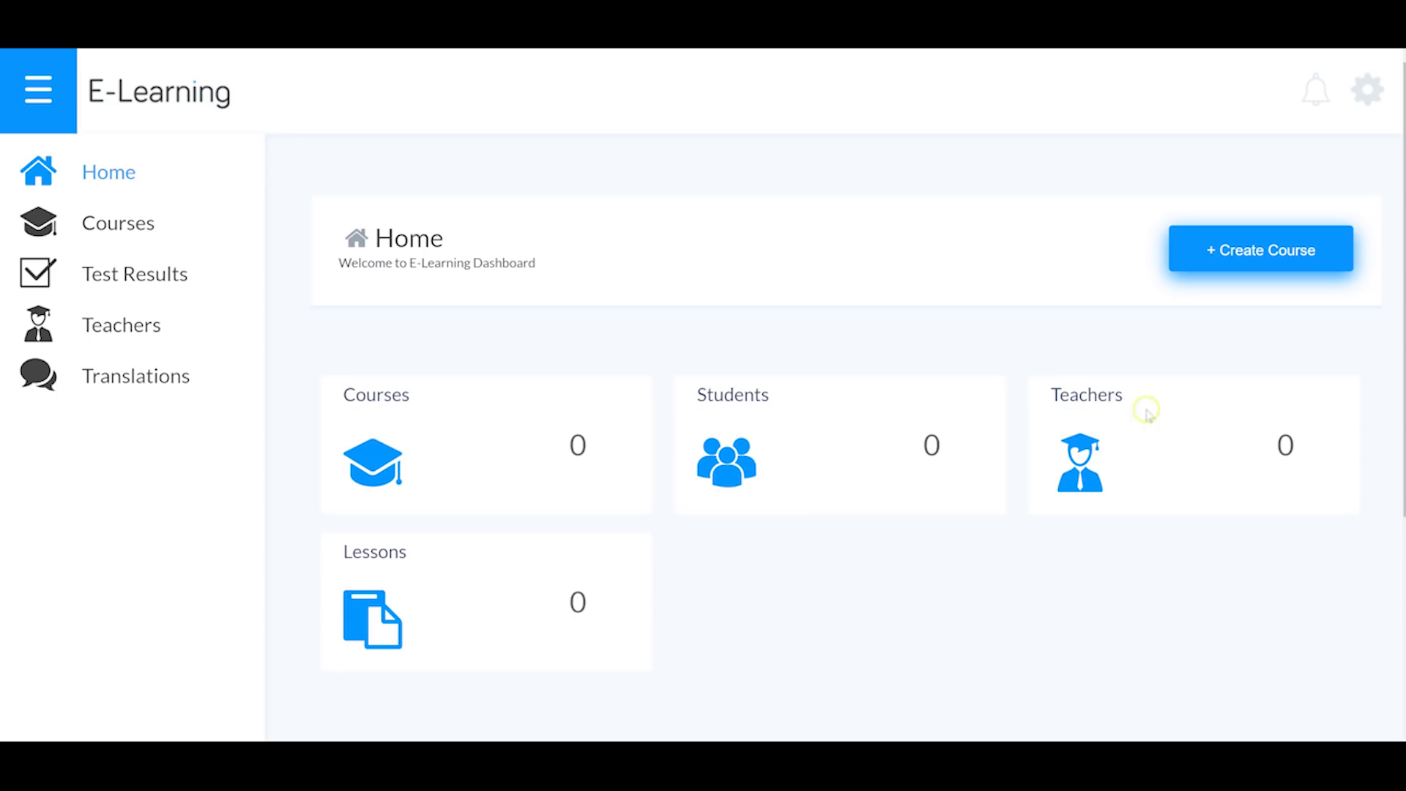
left_click(1235, 252)
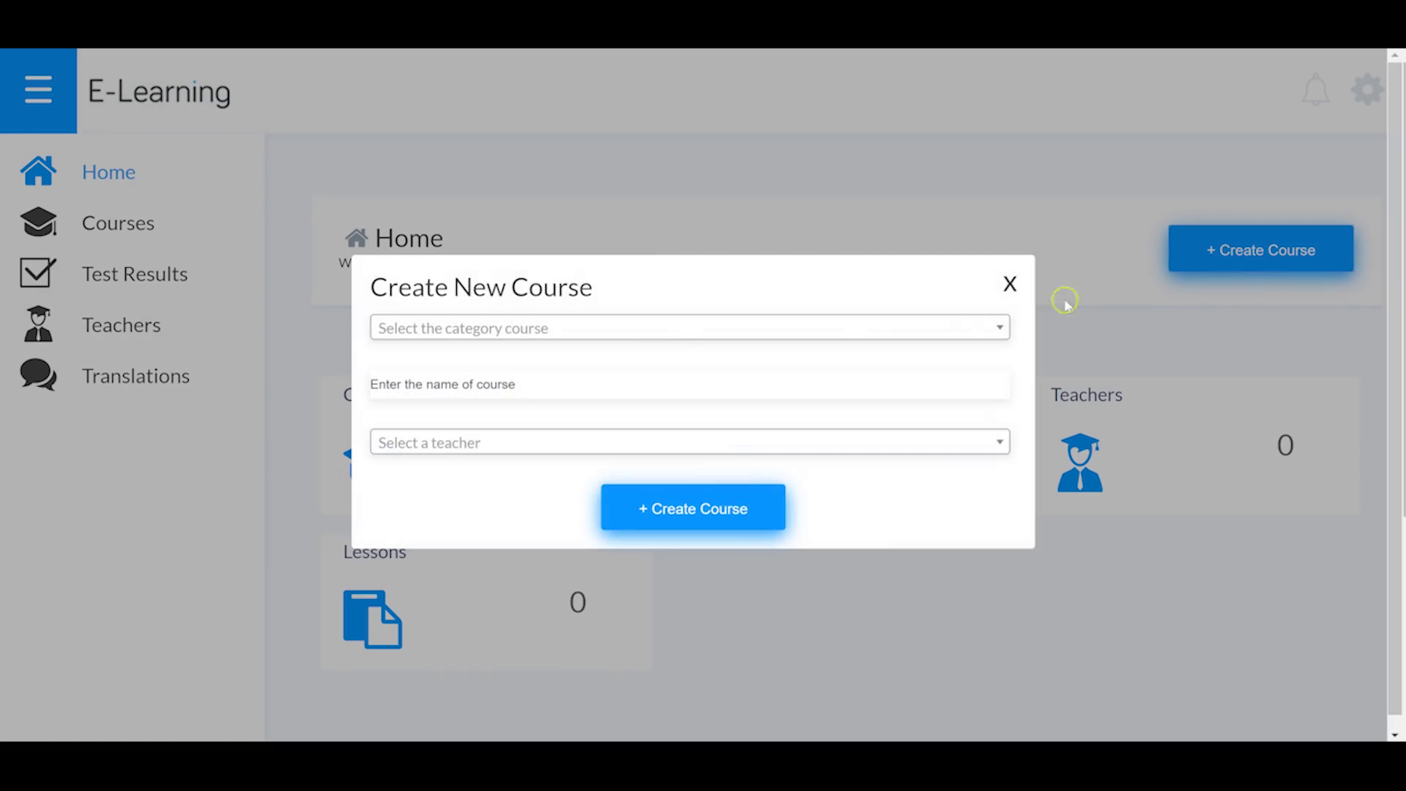
left_click(672, 327)
left_click(678, 393)
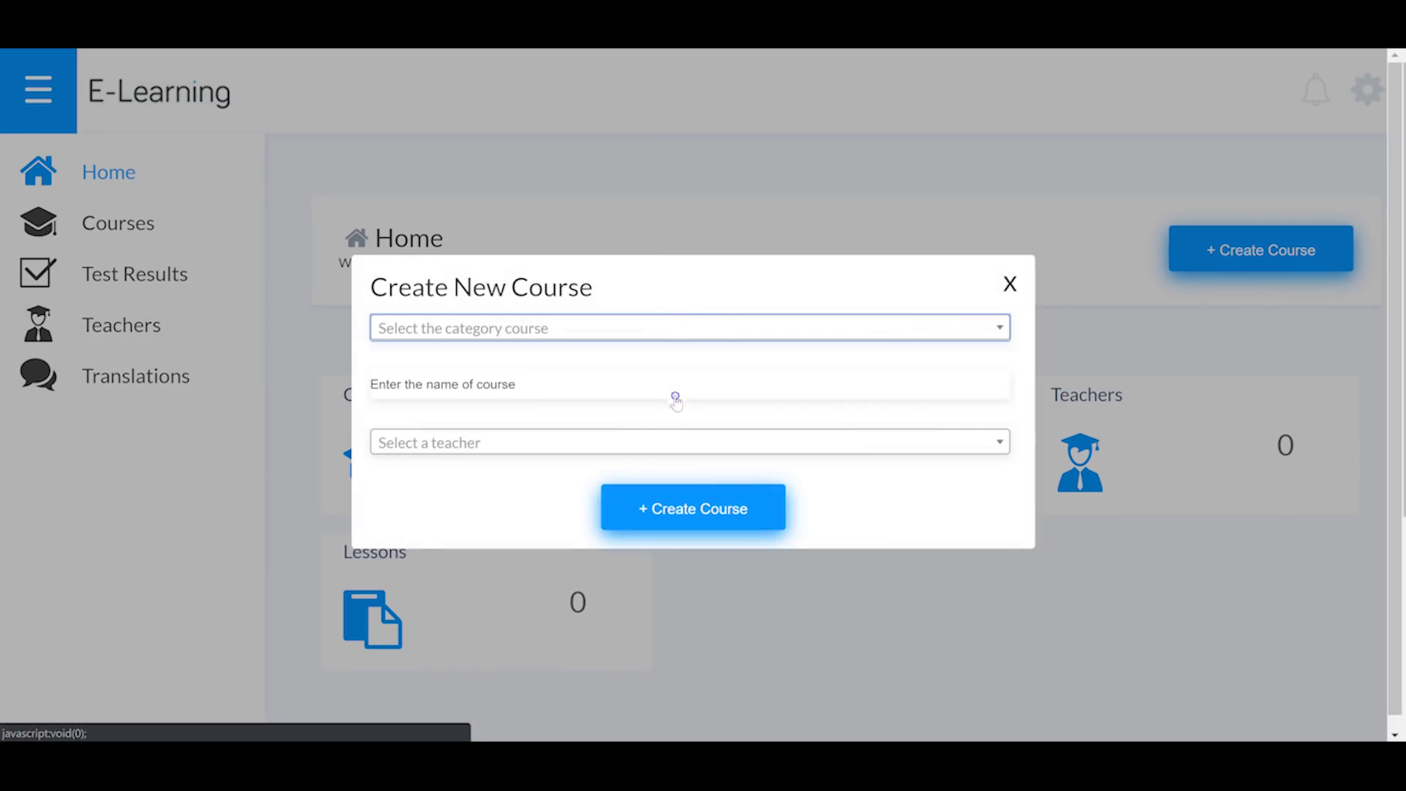
left_click(627, 327)
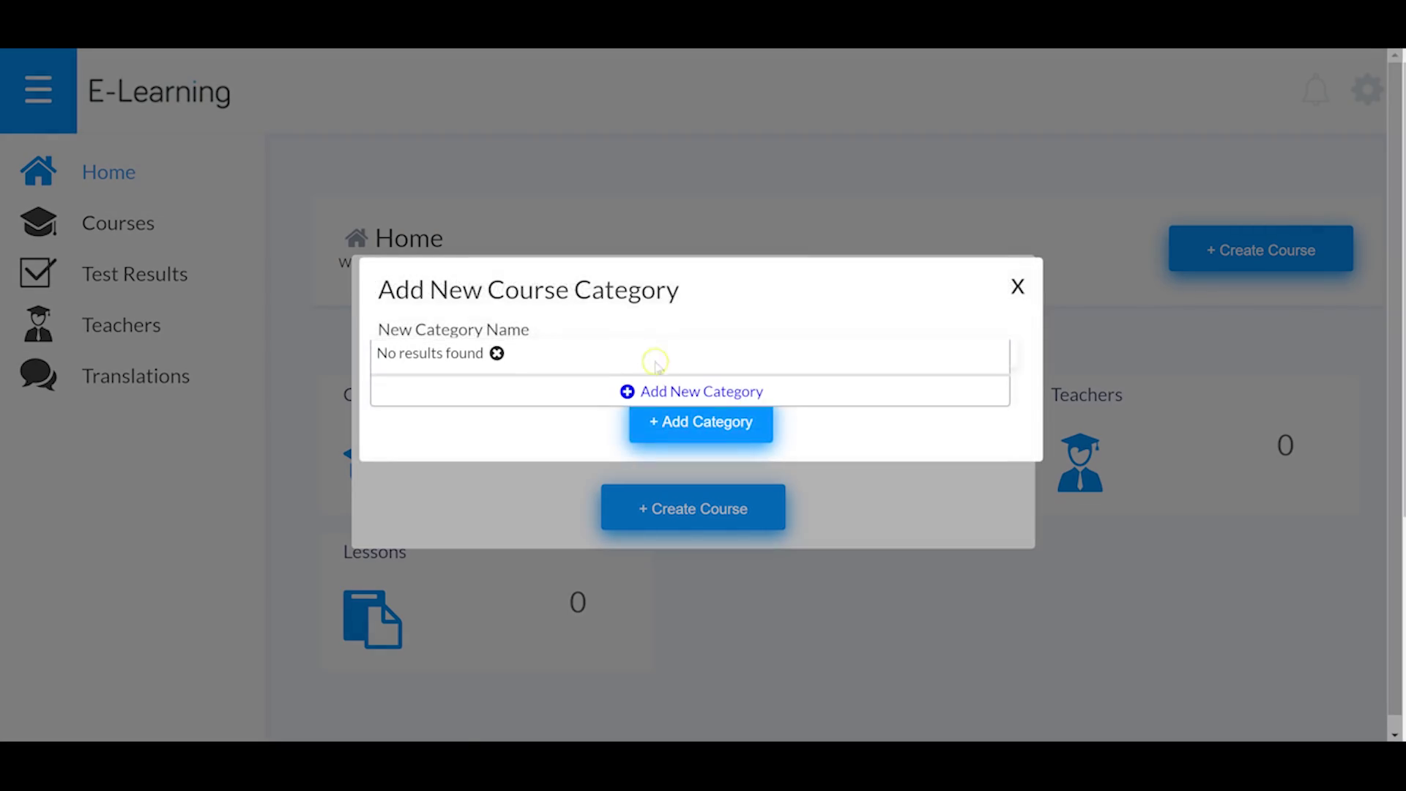
left_click(663, 384)
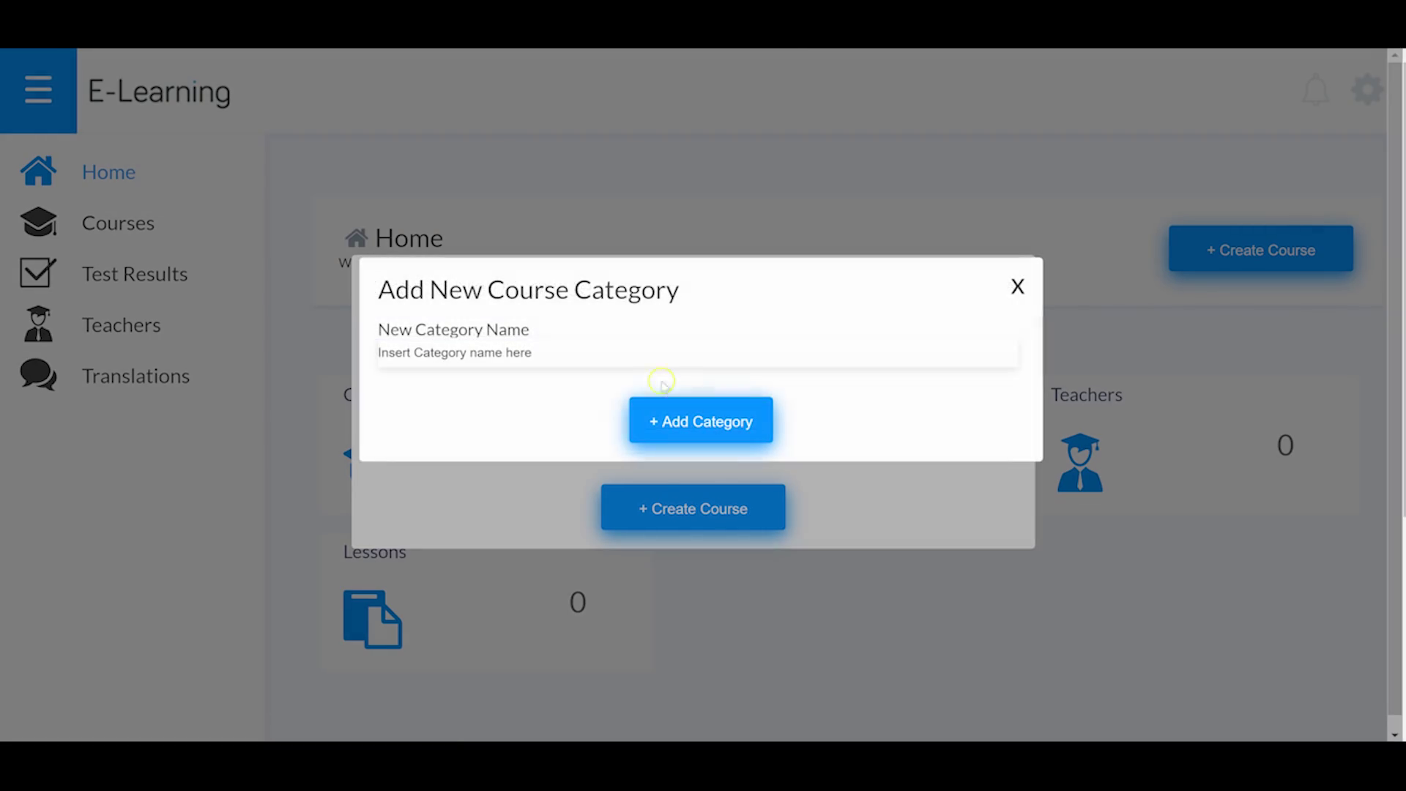
left_click(669, 354)
type("category")
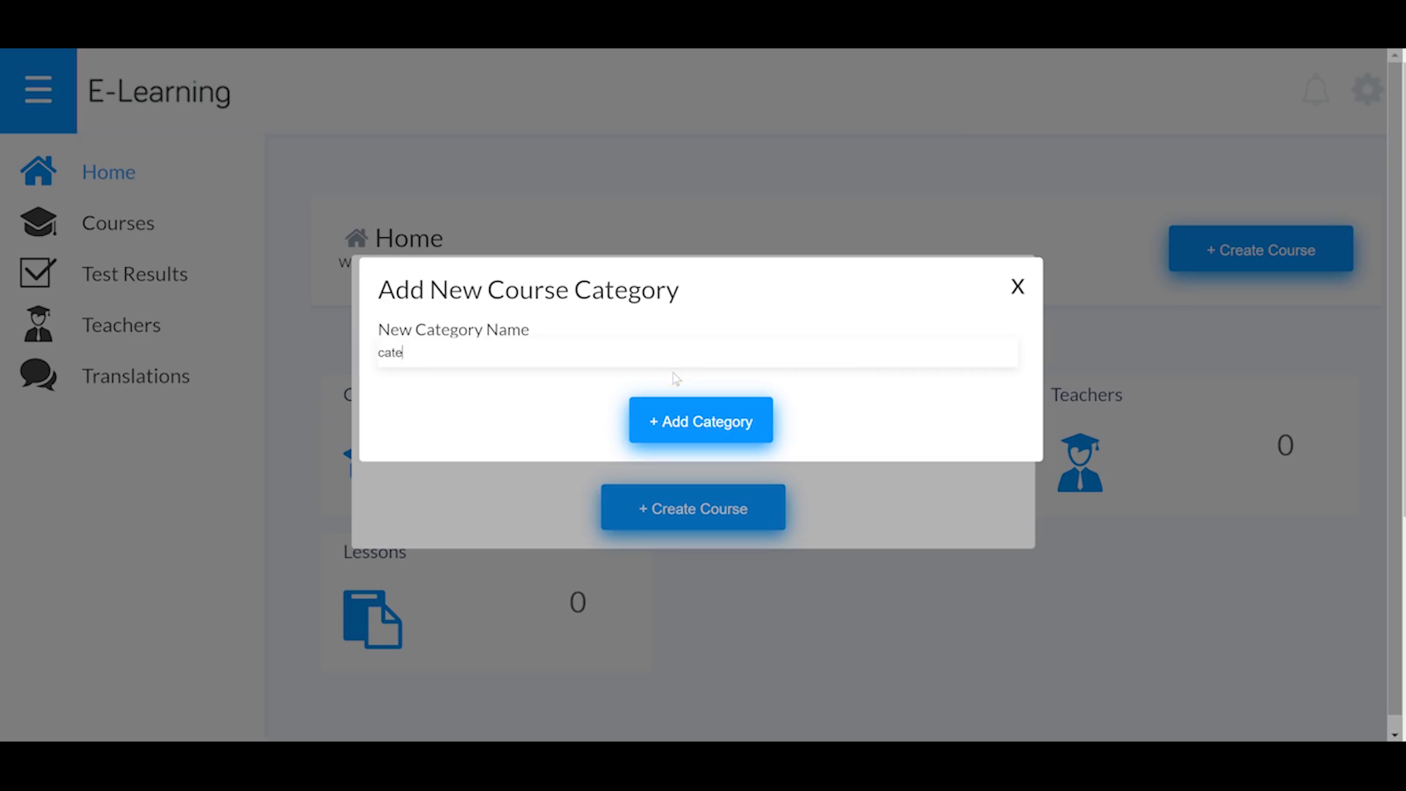
left_click(693, 440)
Step: Choose the 'category' category and add and save a new teacher
left_click(563, 331)
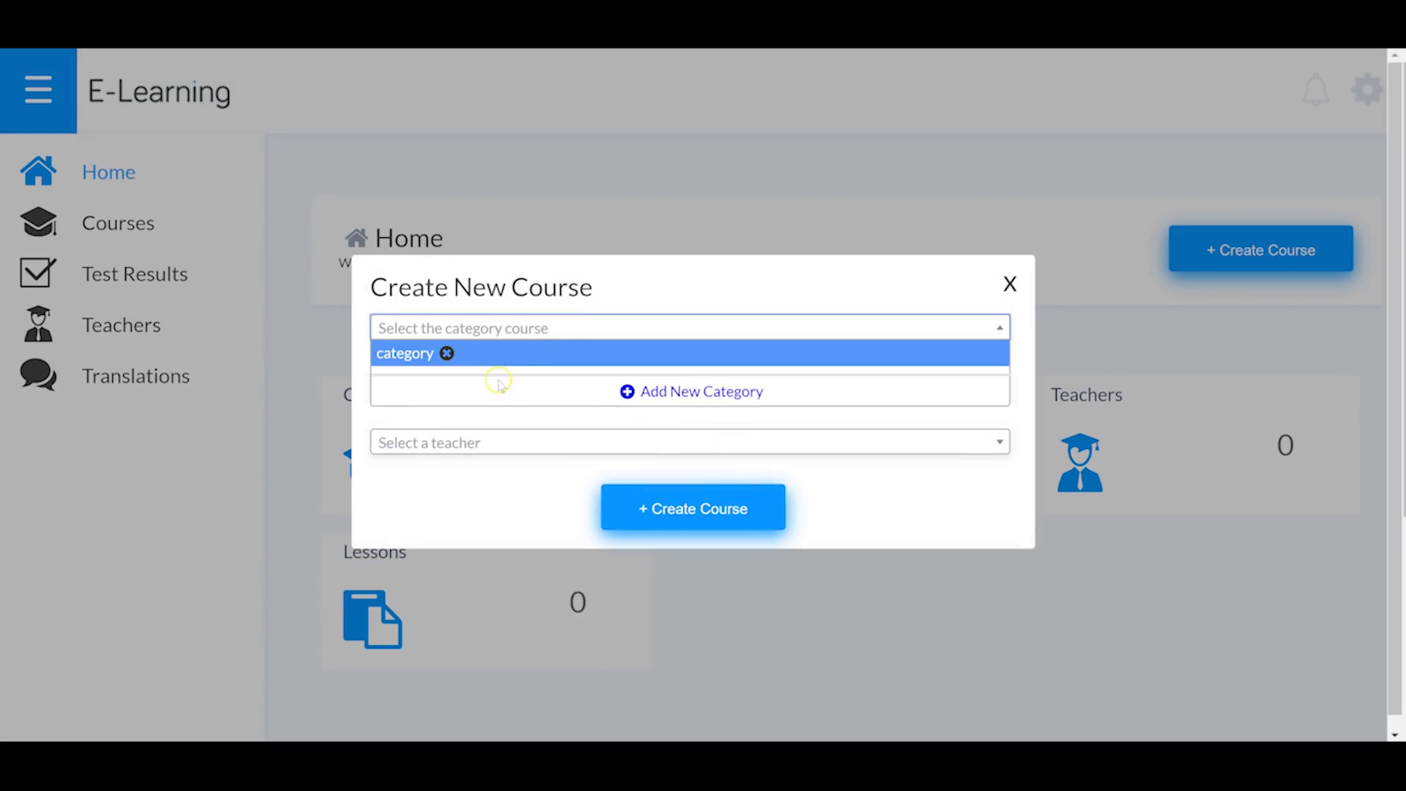
left_click(511, 353)
left_click(533, 447)
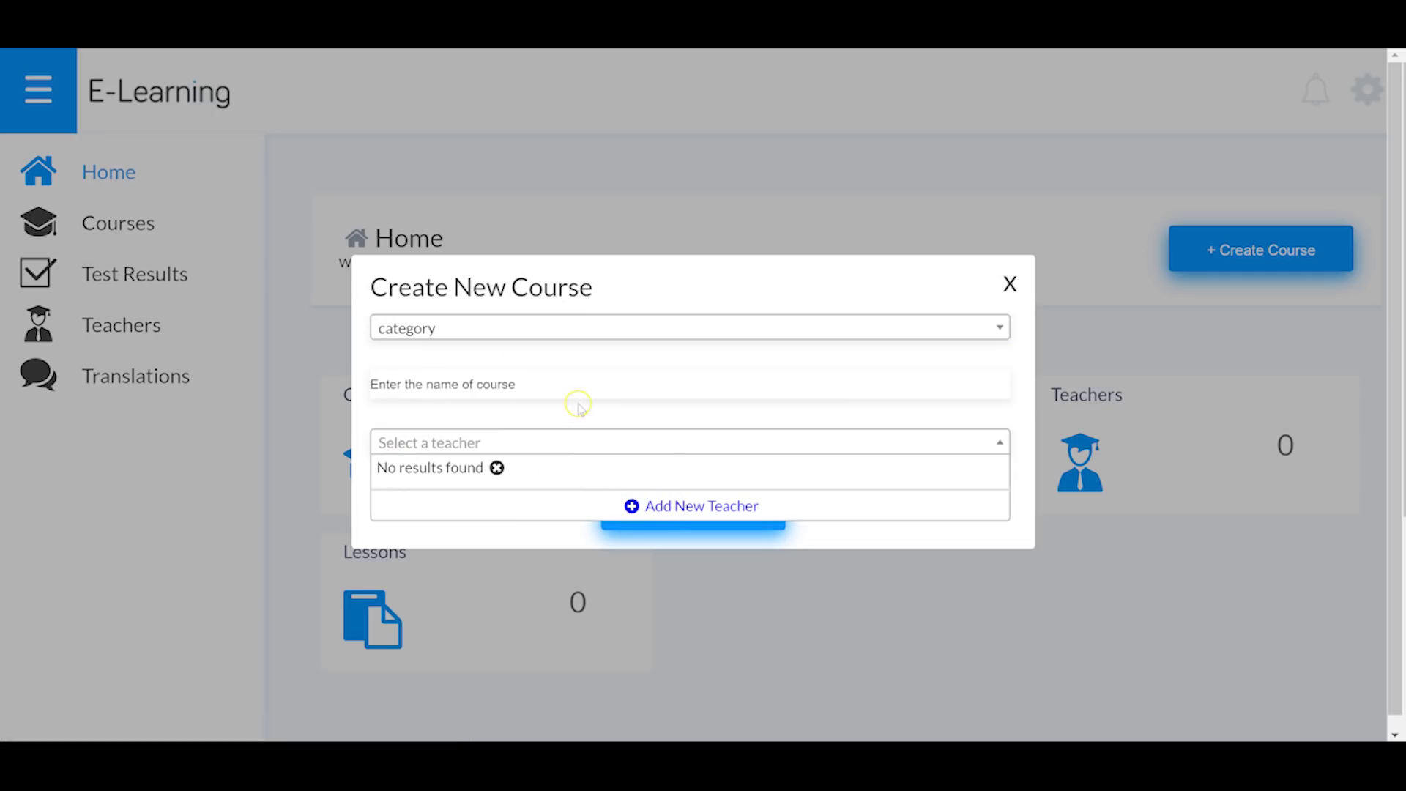
left_click(720, 503)
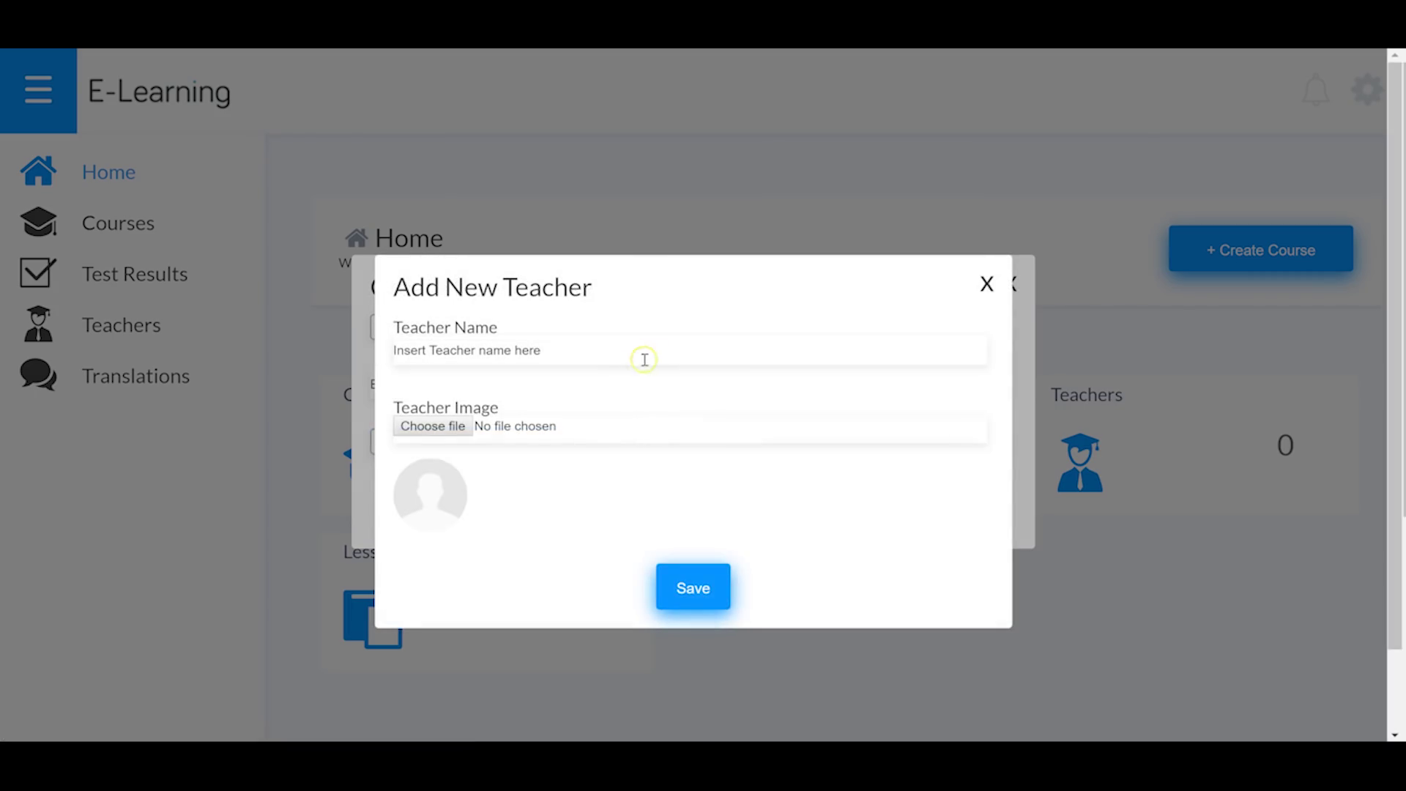
left_click(645, 359)
left_click(580, 388)
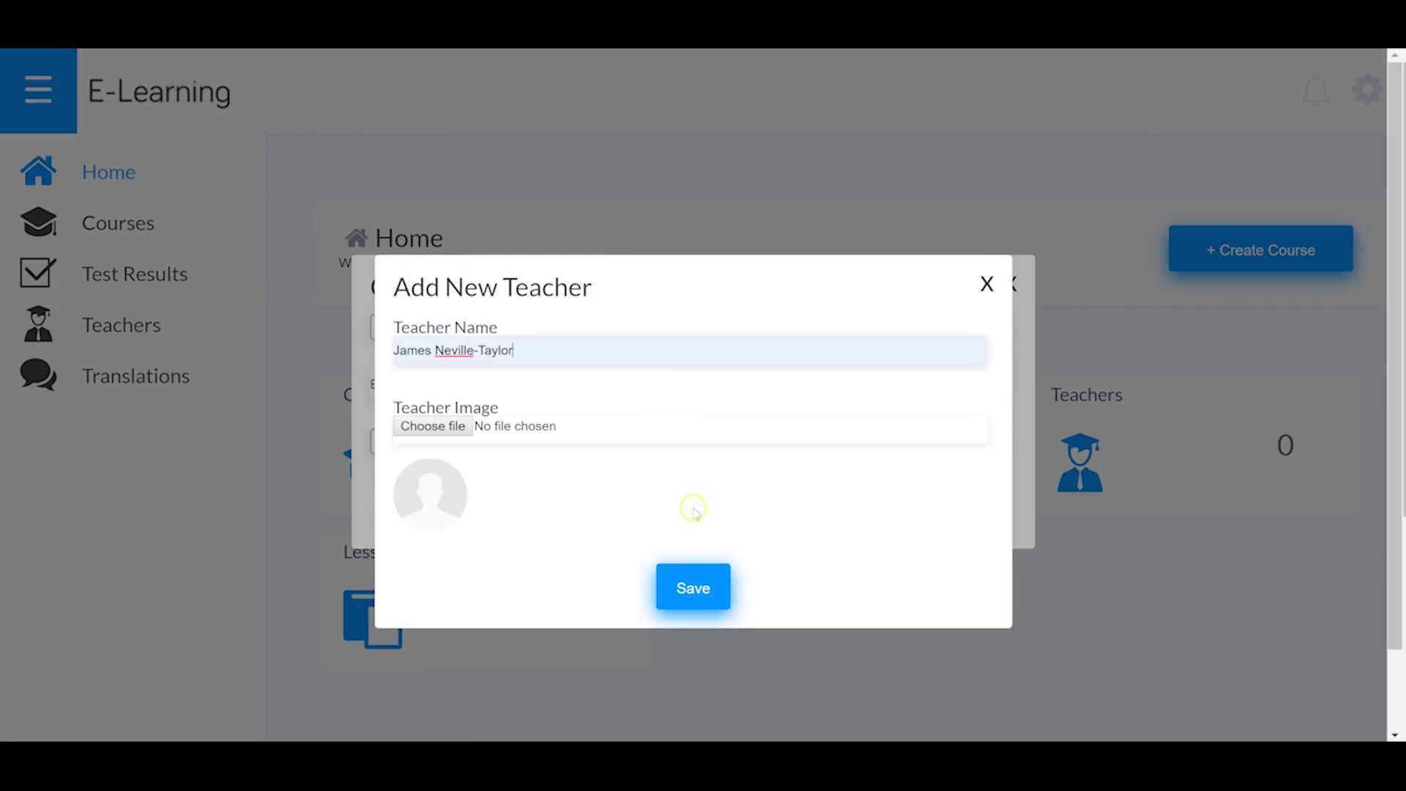
left_click(709, 586)
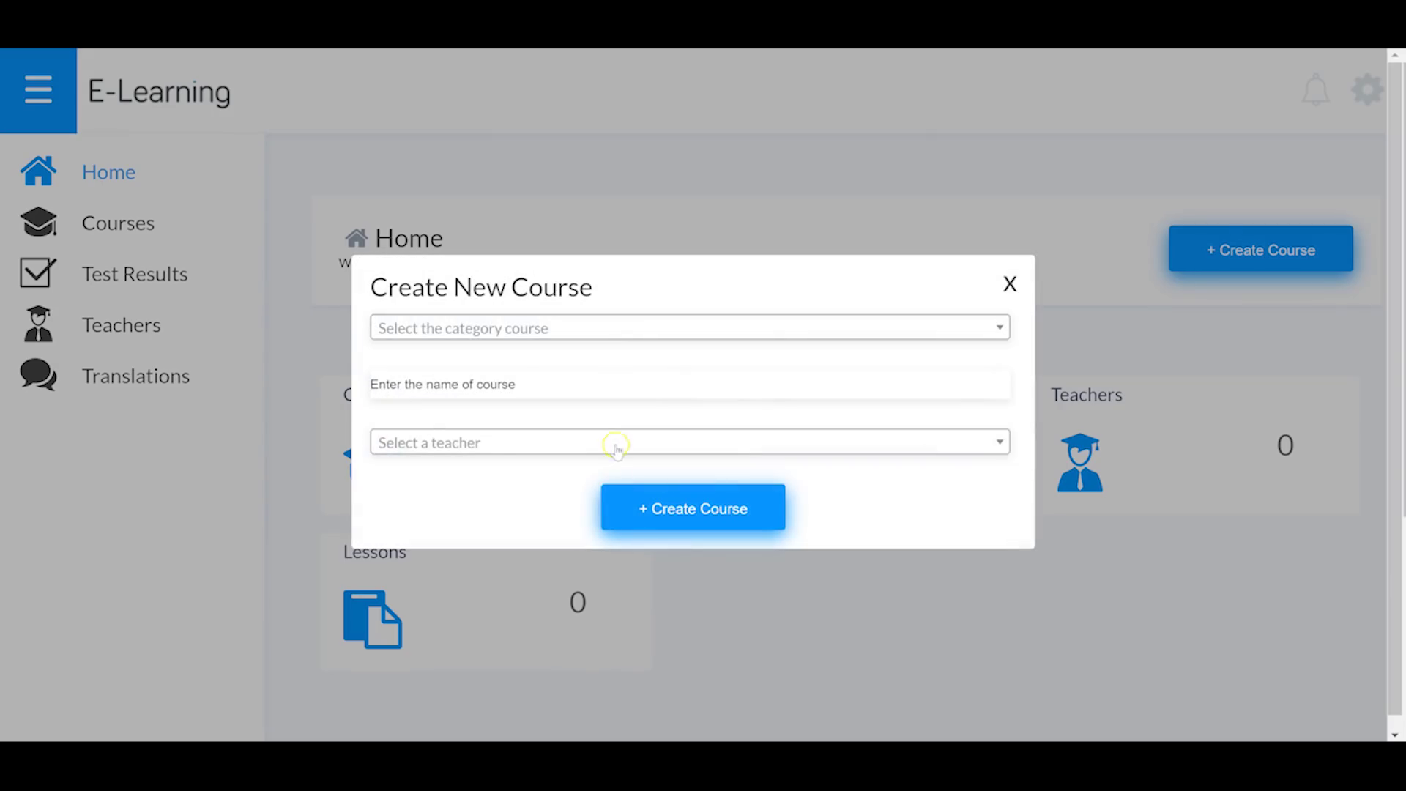
Step: Assign the new teacher and submit the course as 'Course Name'
key("Return")
left_click(489, 382)
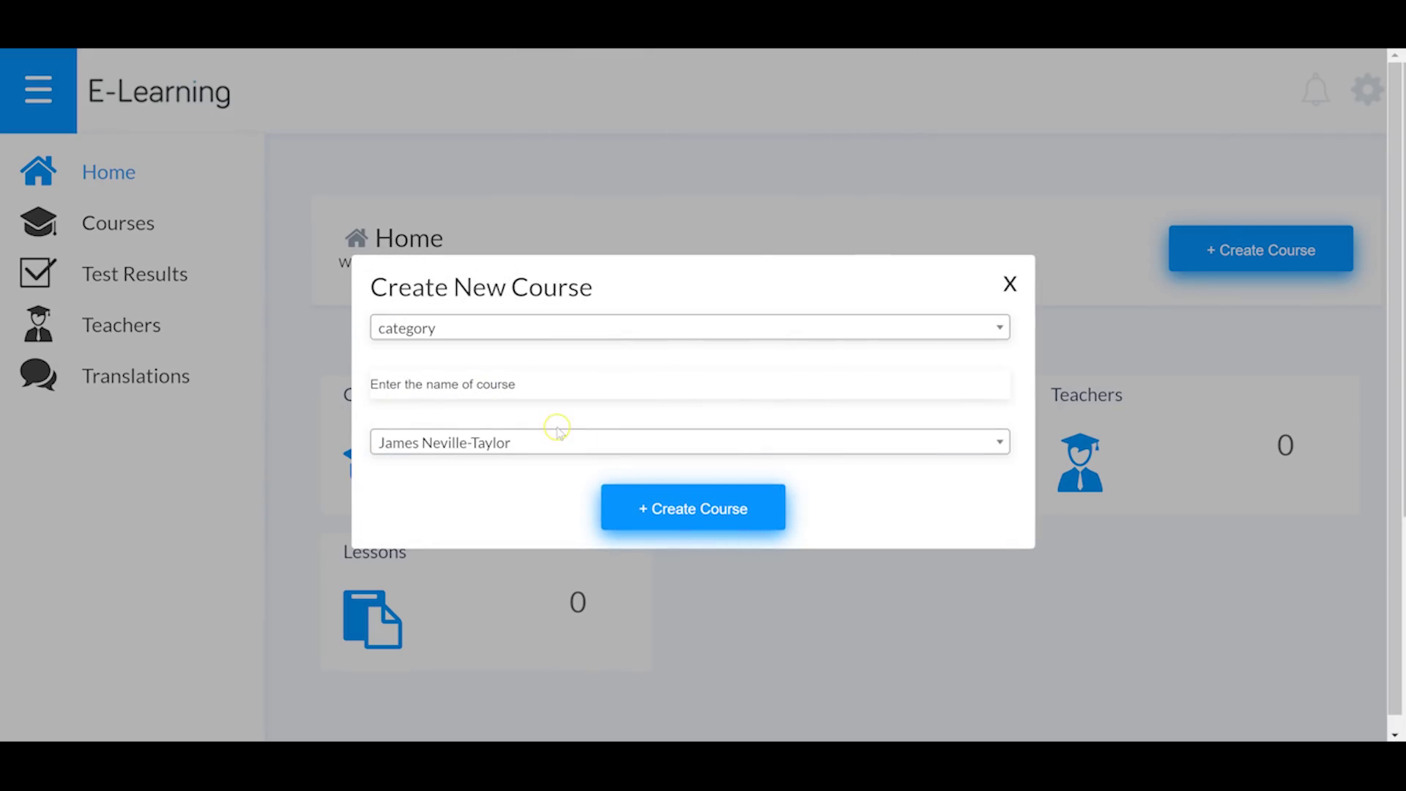
type("Course Name")
key("Return")
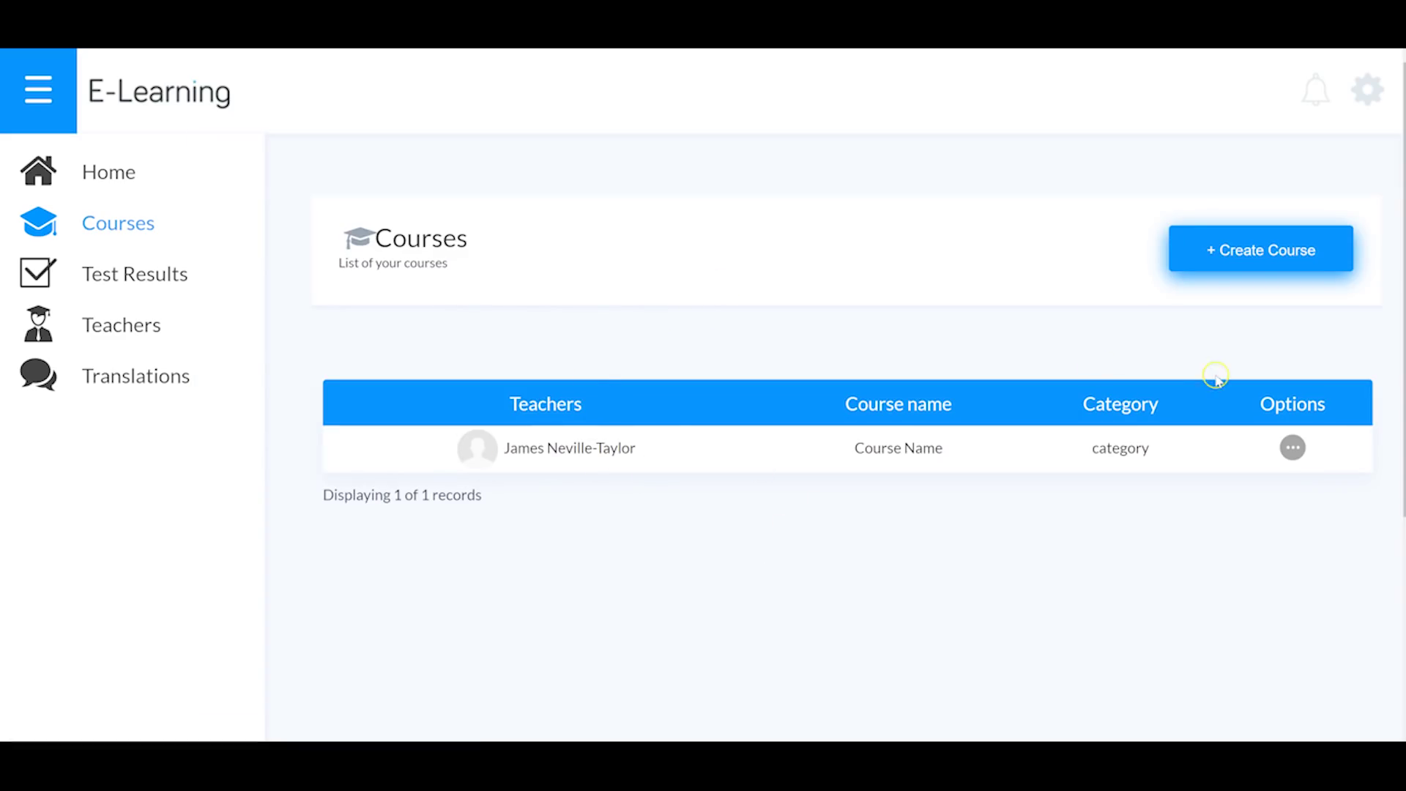
Step: Open Course Name's Edit page and review its Information settings, including the By Percent 75 final test
left_click(1293, 447)
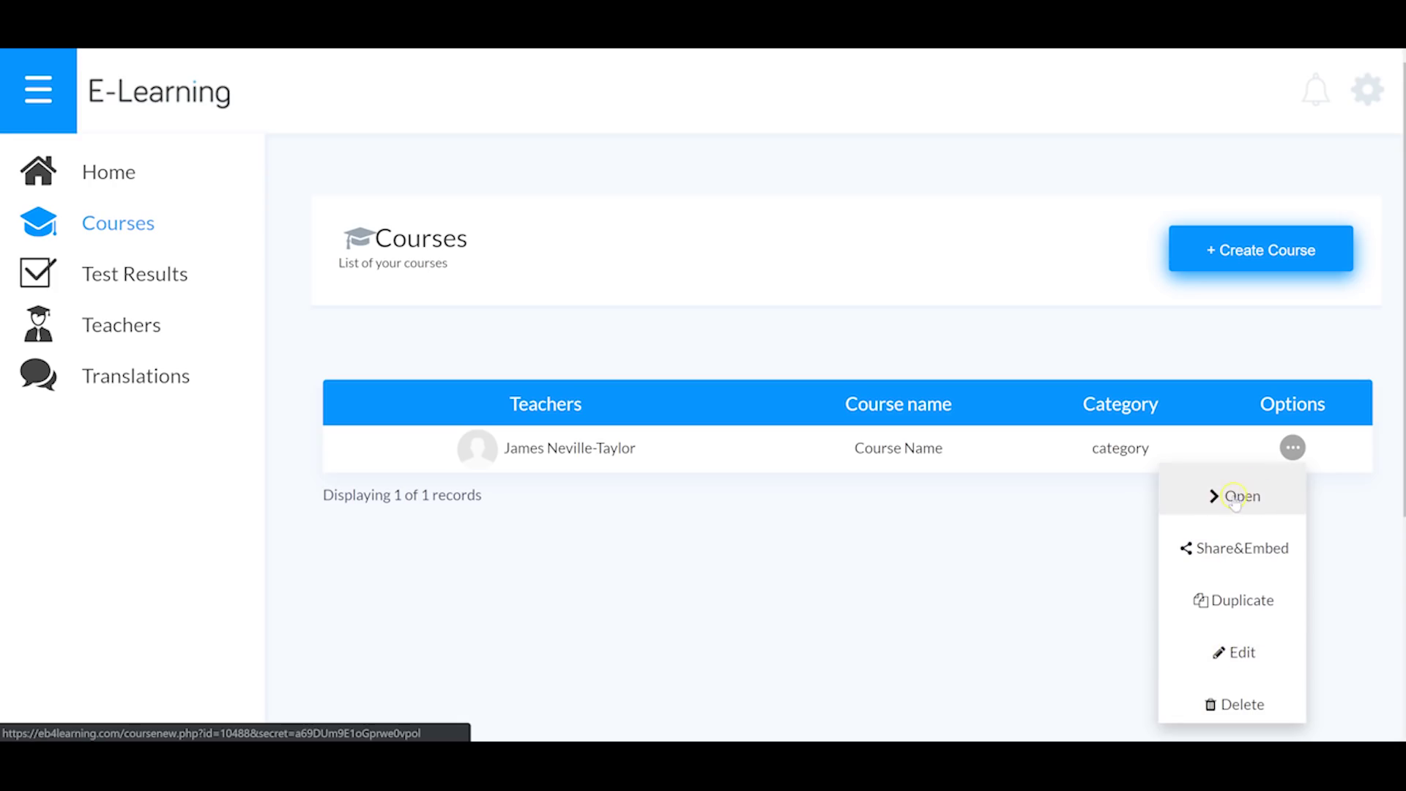
left_click(1238, 652)
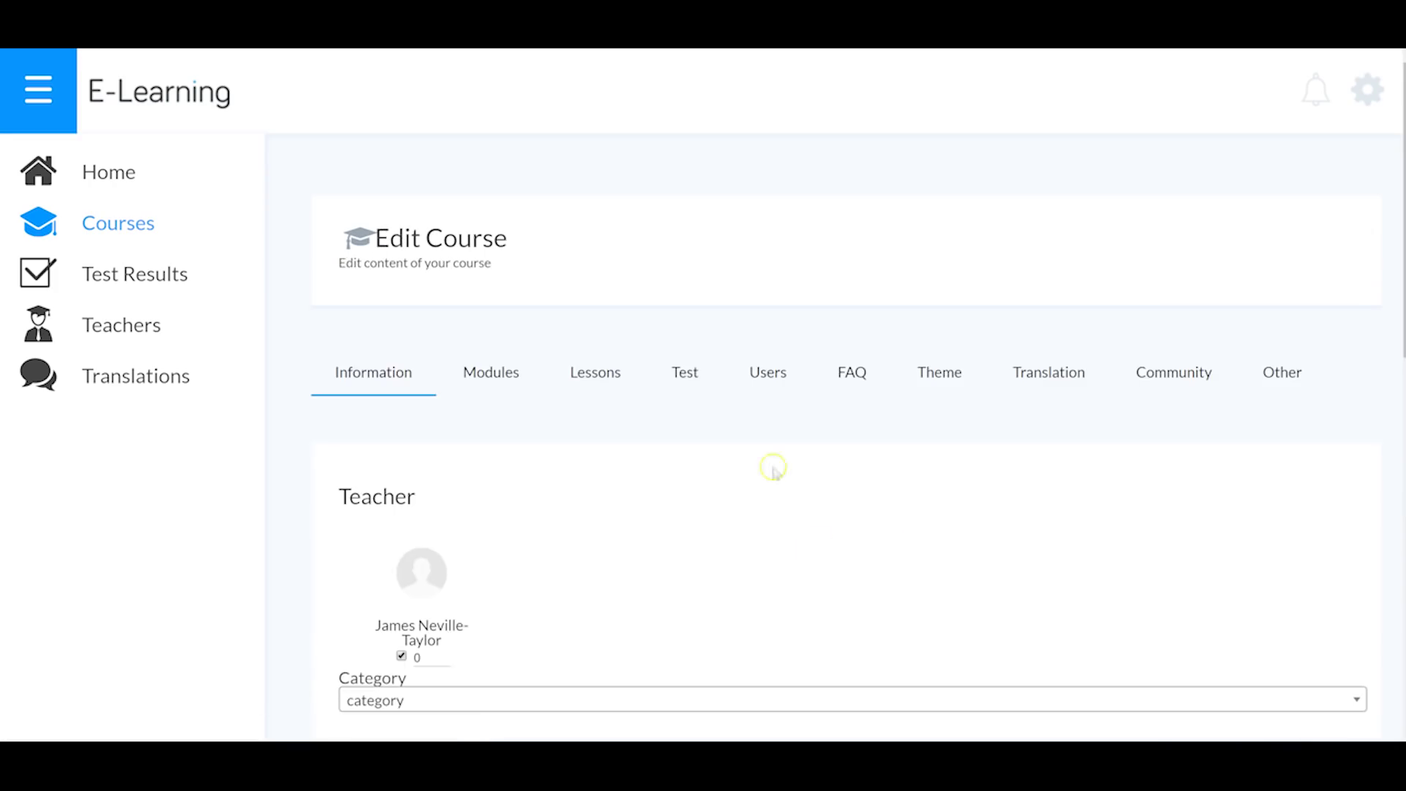
scroll(481, 486, "down", 4)
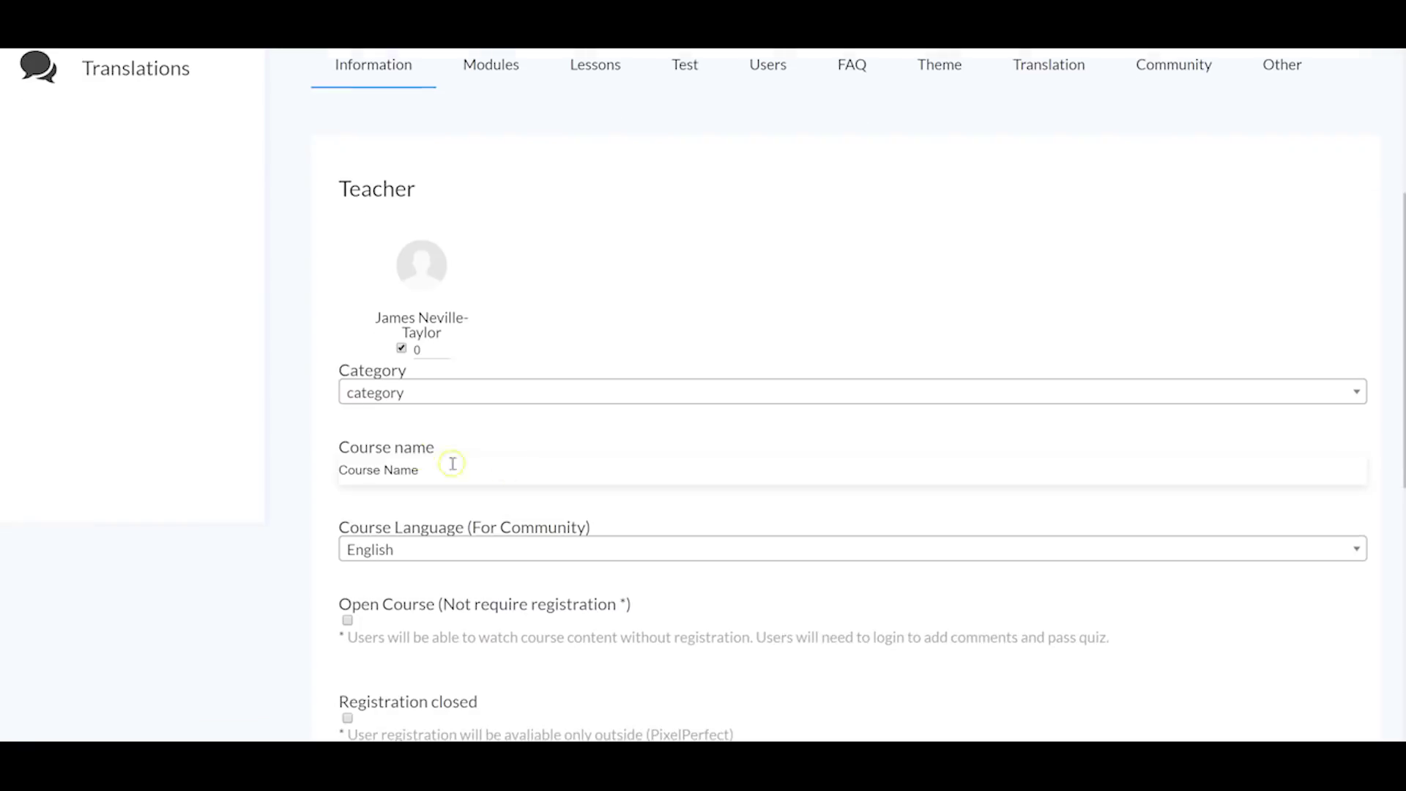
scroll(455, 423, "down", 2)
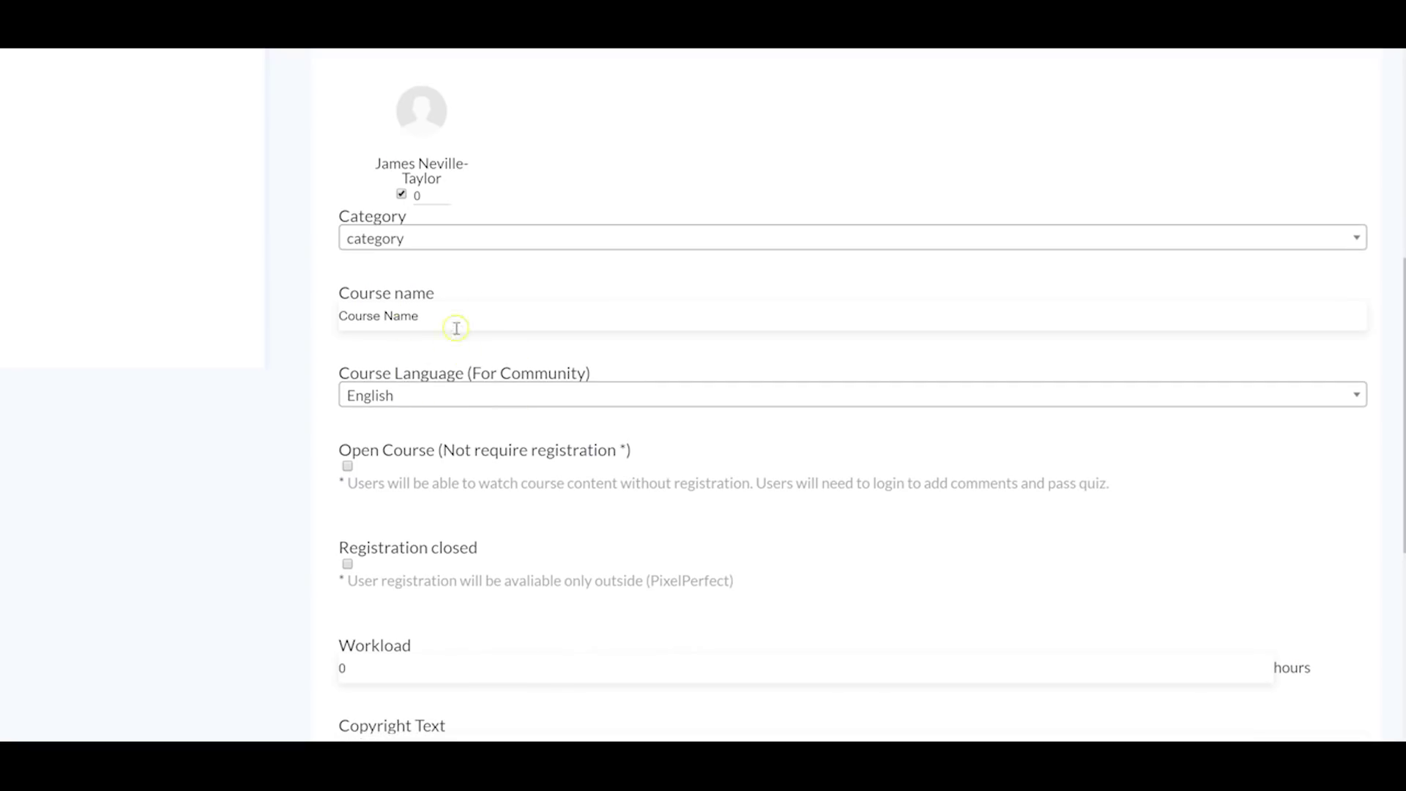
scroll(439, 328, "down", 2)
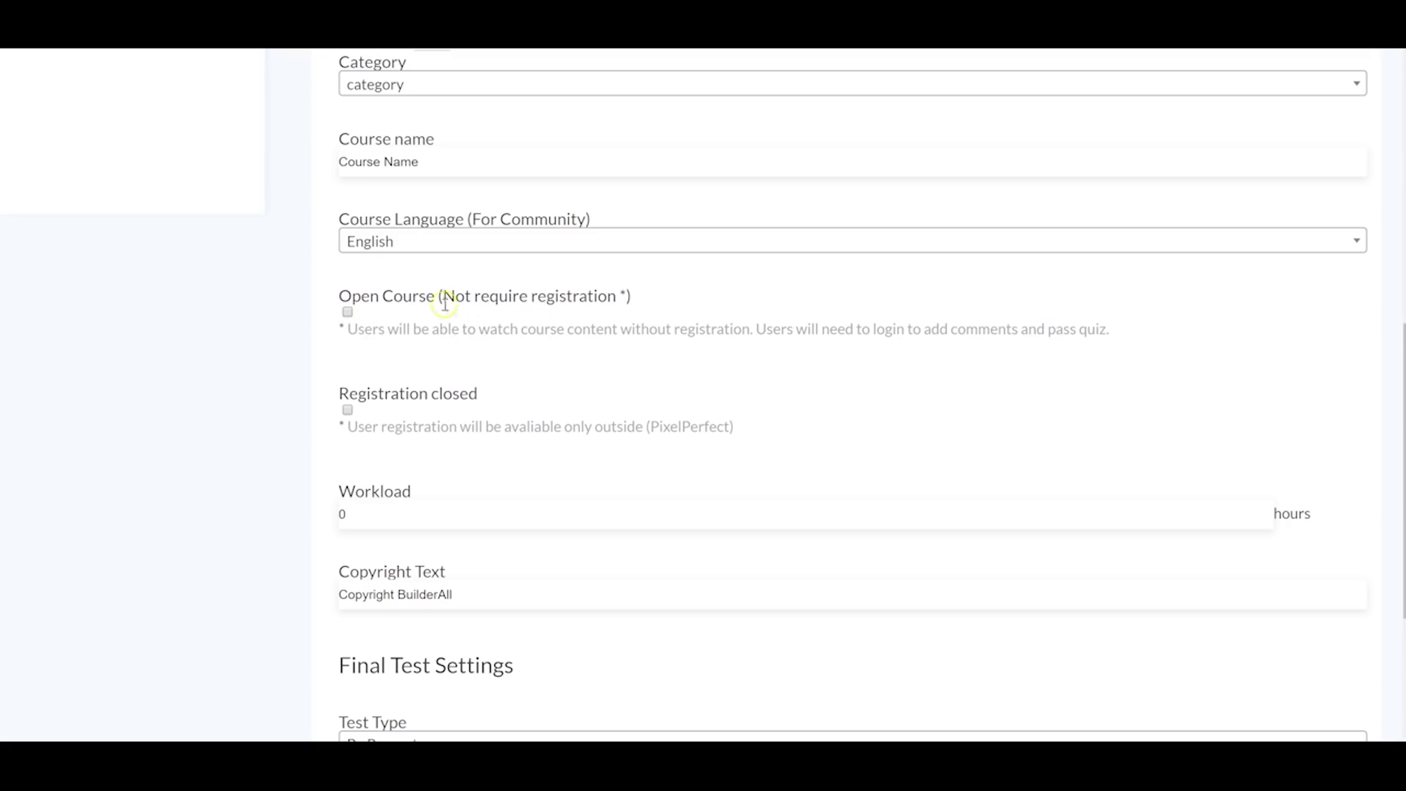
scroll(472, 346, "down", 1)
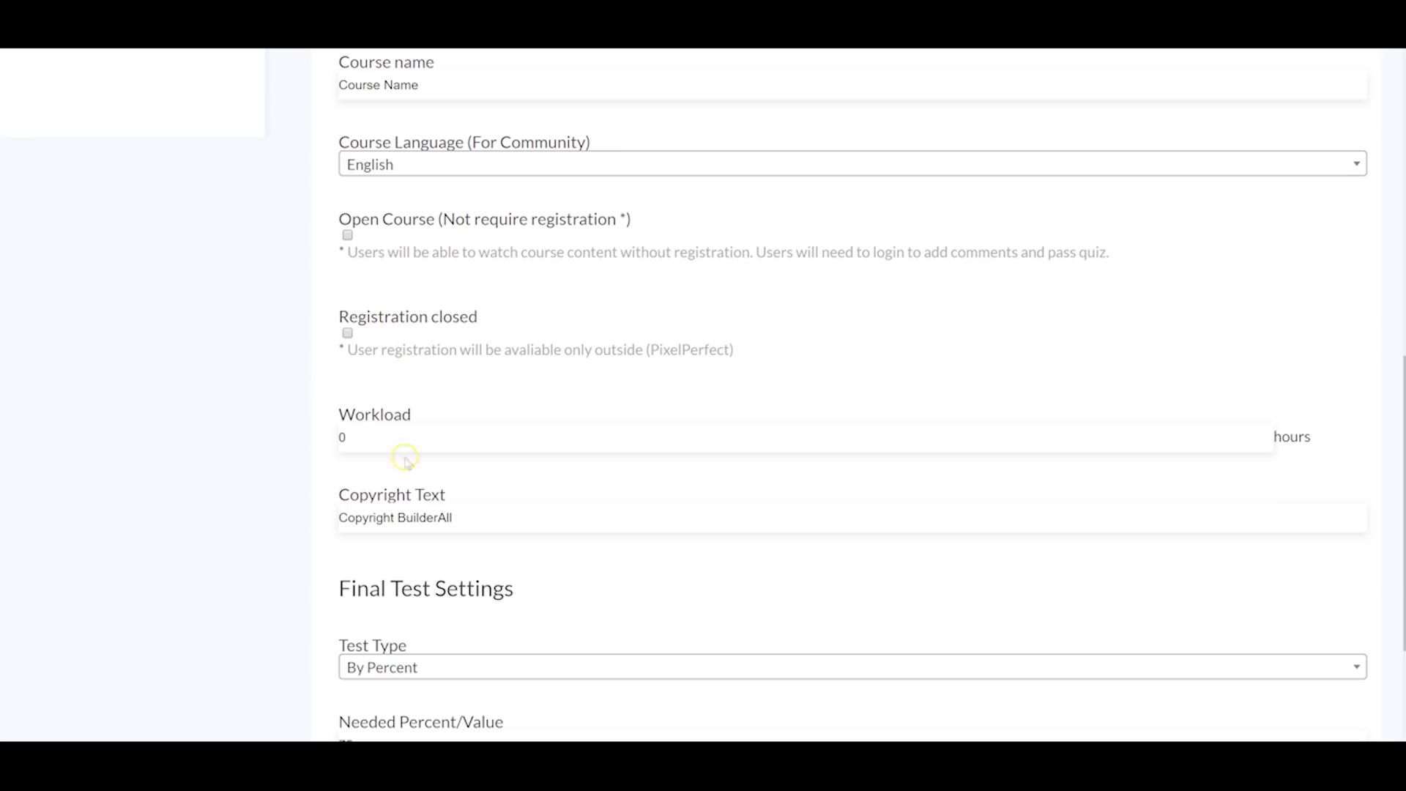
scroll(377, 450, "down", 2)
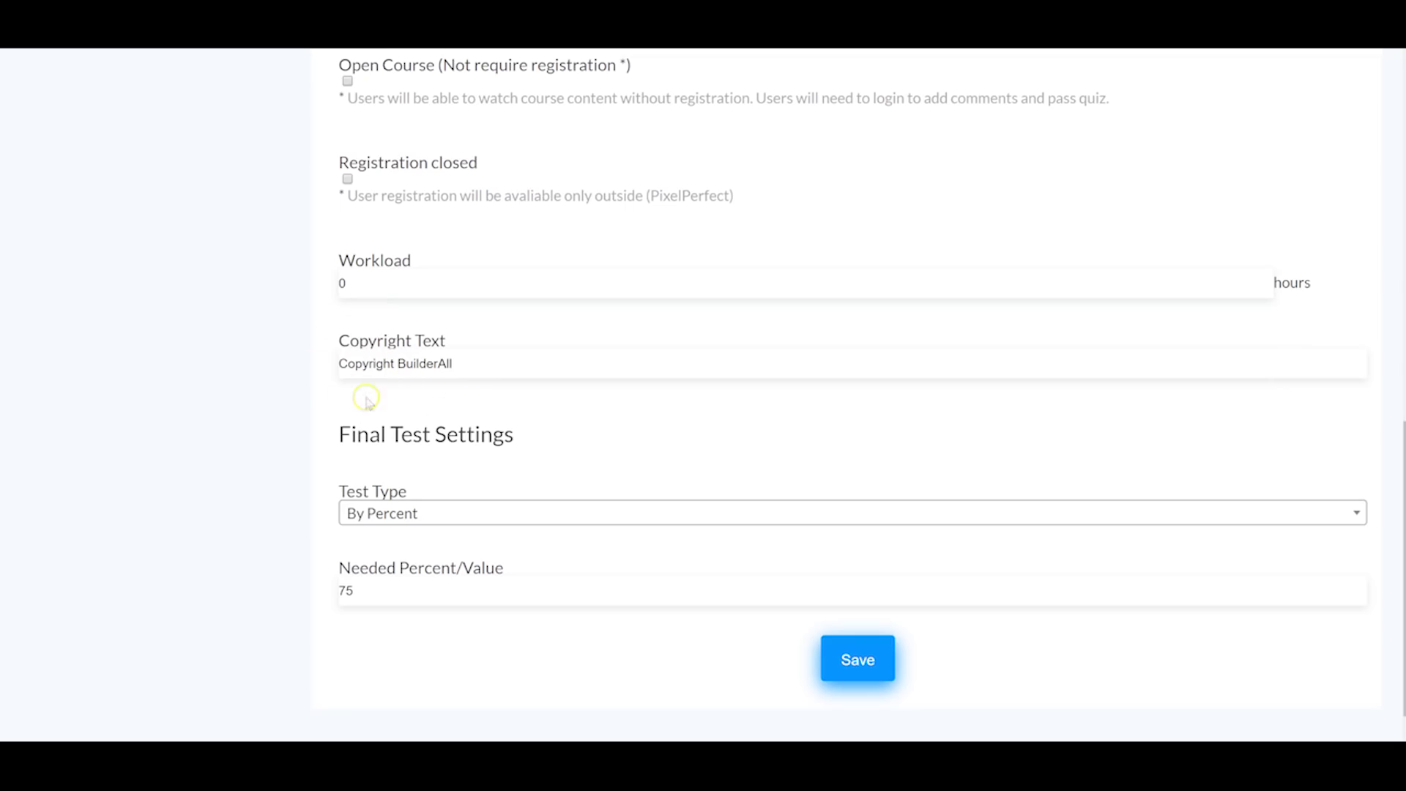
scroll(255, 484, "down", 1)
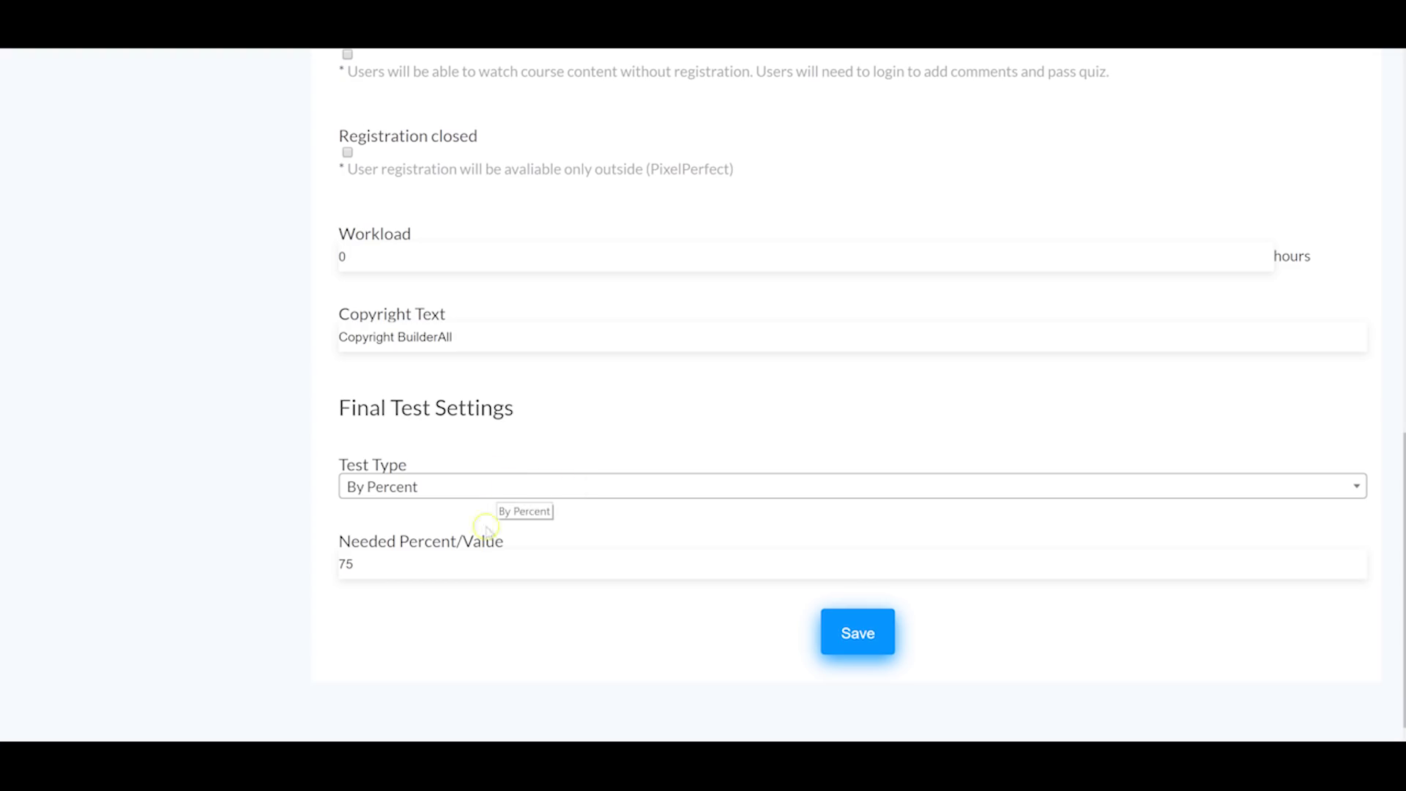
scroll(689, 533, "up", 10)
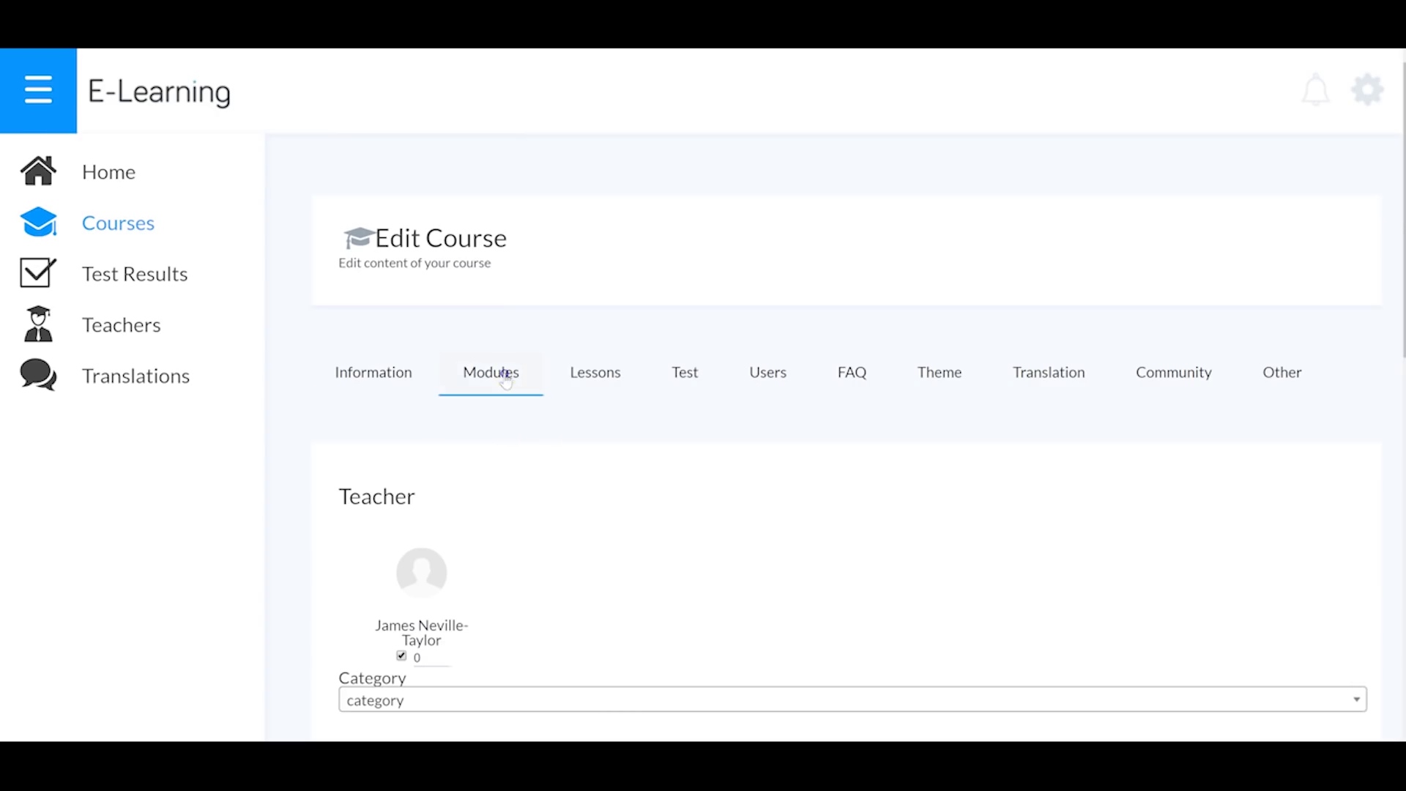
Step: Create a new module on the course's Modules tab
left_click(506, 377)
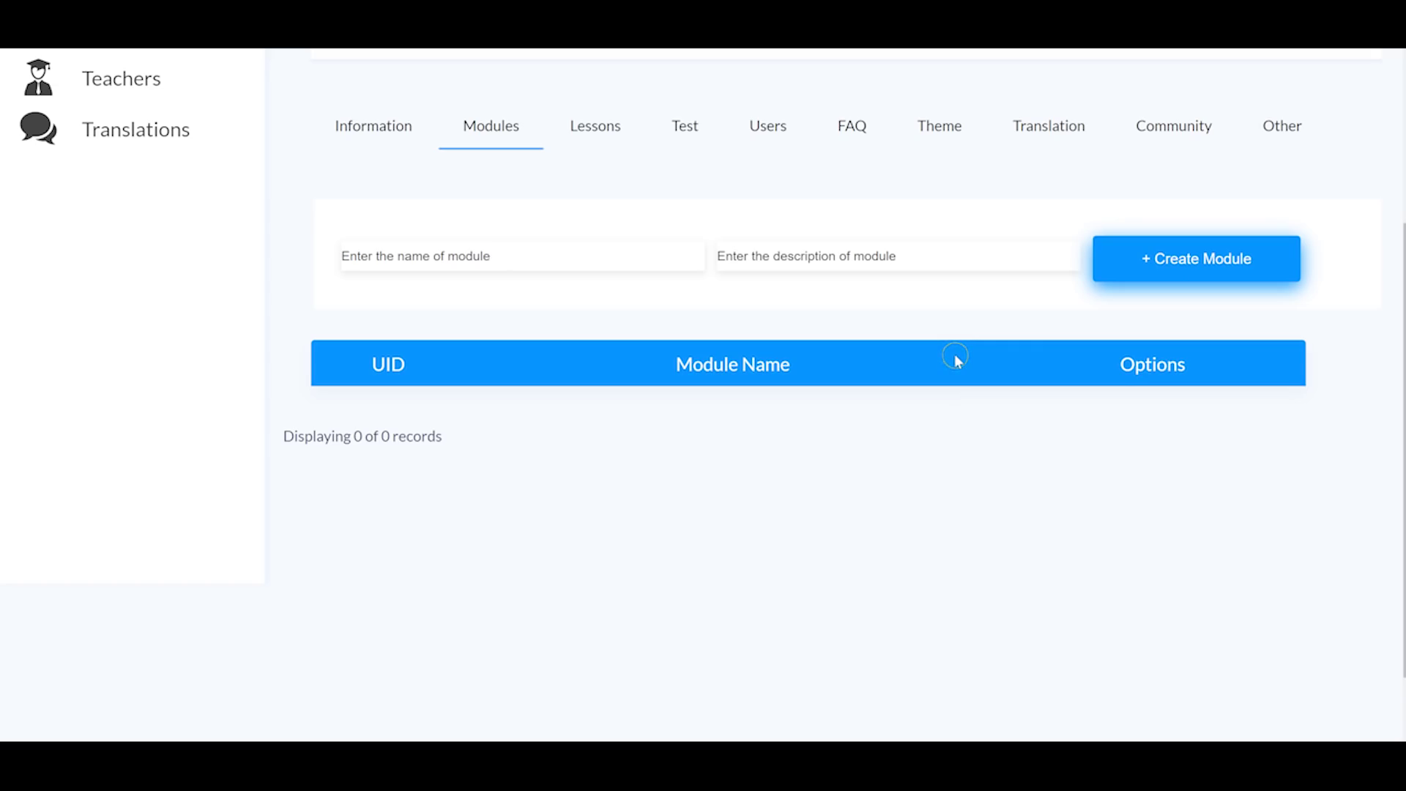
scroll(967, 313, "up", 2)
left_click(1185, 421)
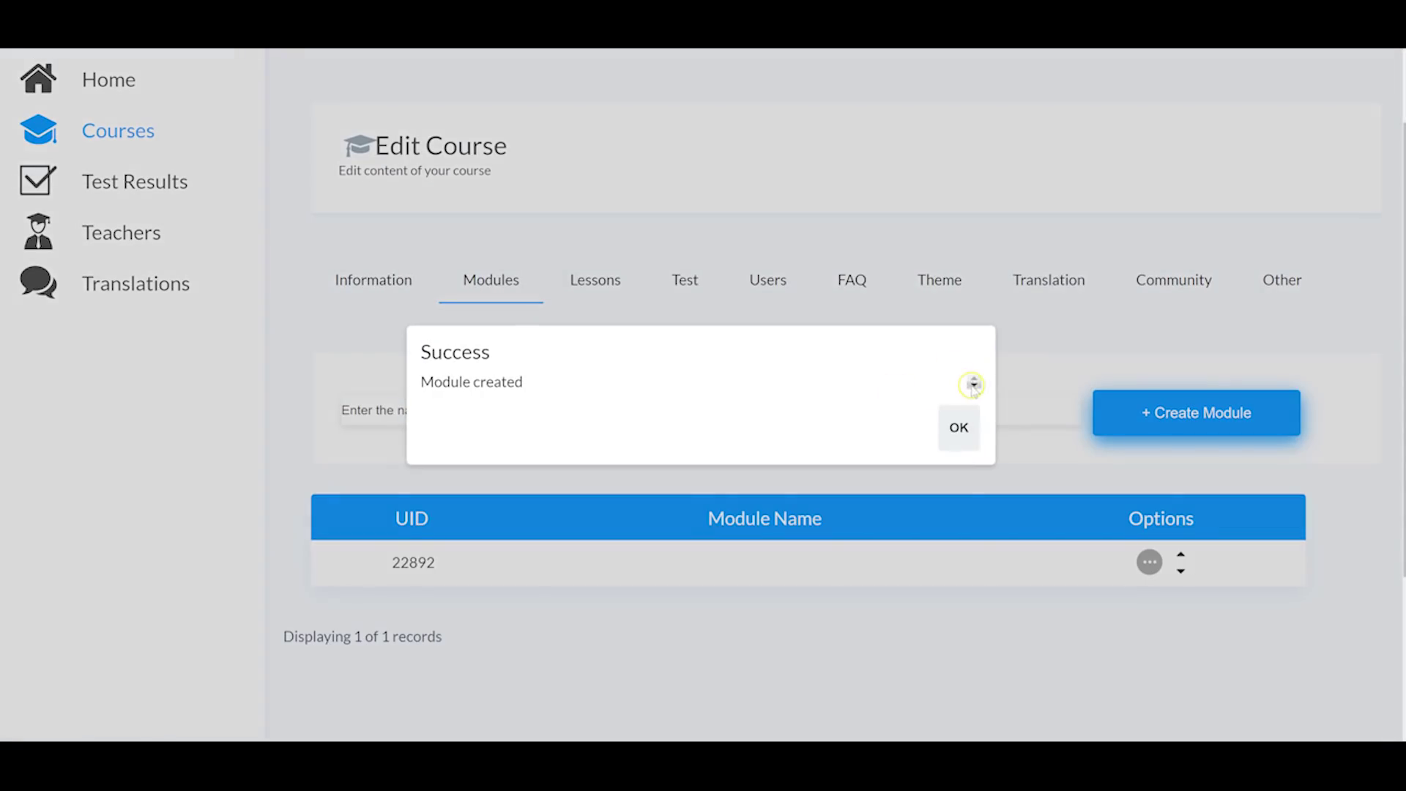
left_click(959, 427)
Step: Rename the module to 'module 1' with test type By Percent, save it, and view the Lessons list
left_click(1149, 561)
left_click(1086, 612)
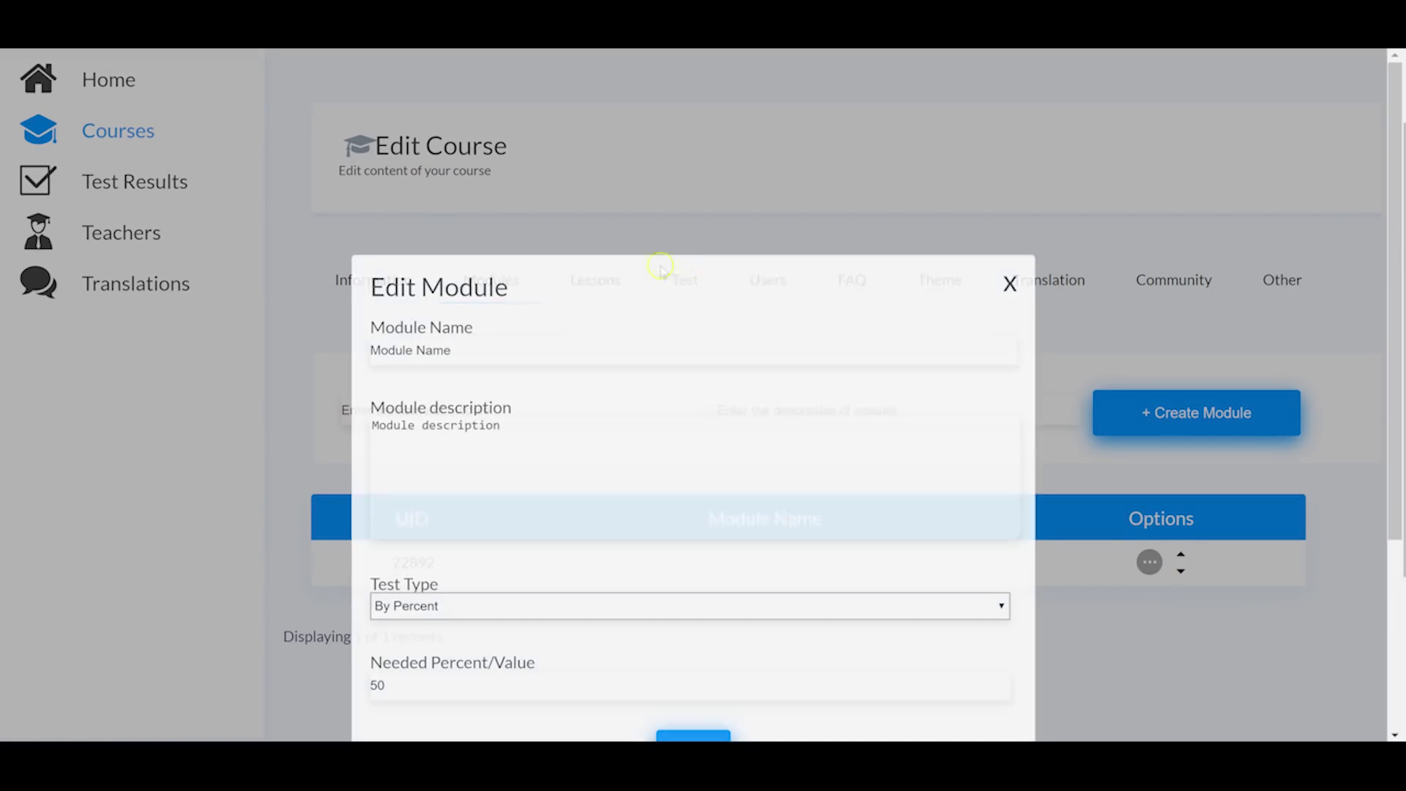
type("module 1")
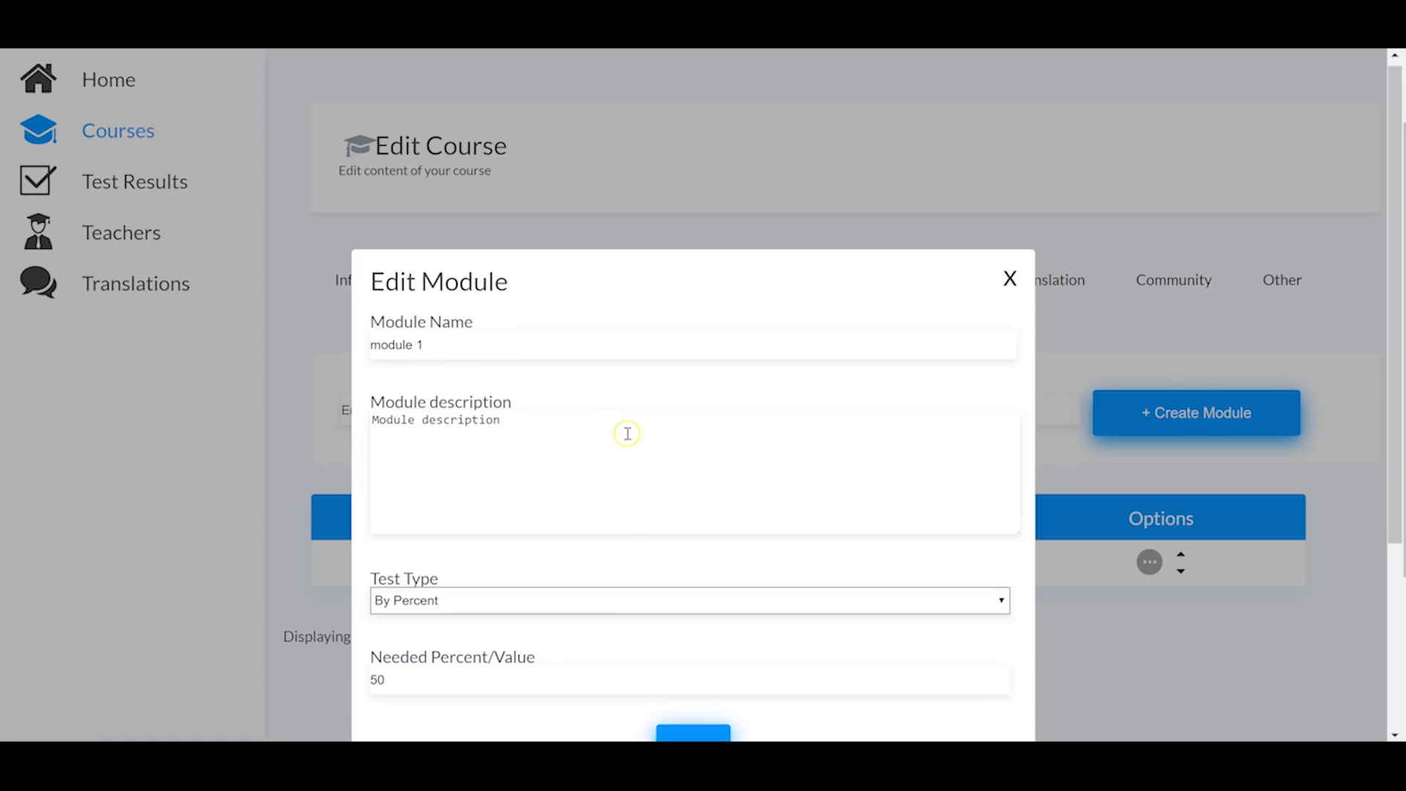
scroll(624, 432, "down", 3)
left_click(430, 386)
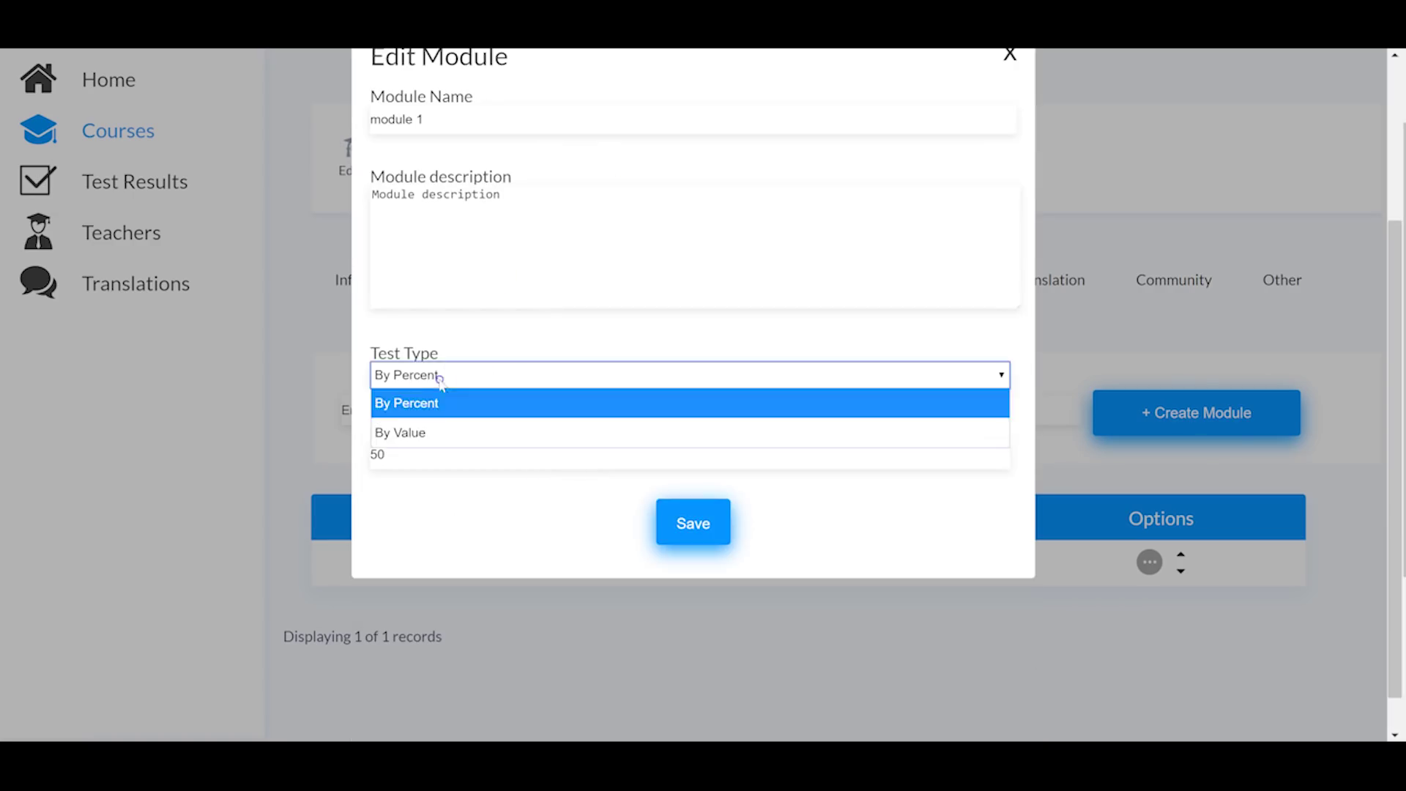
left_click(486, 327)
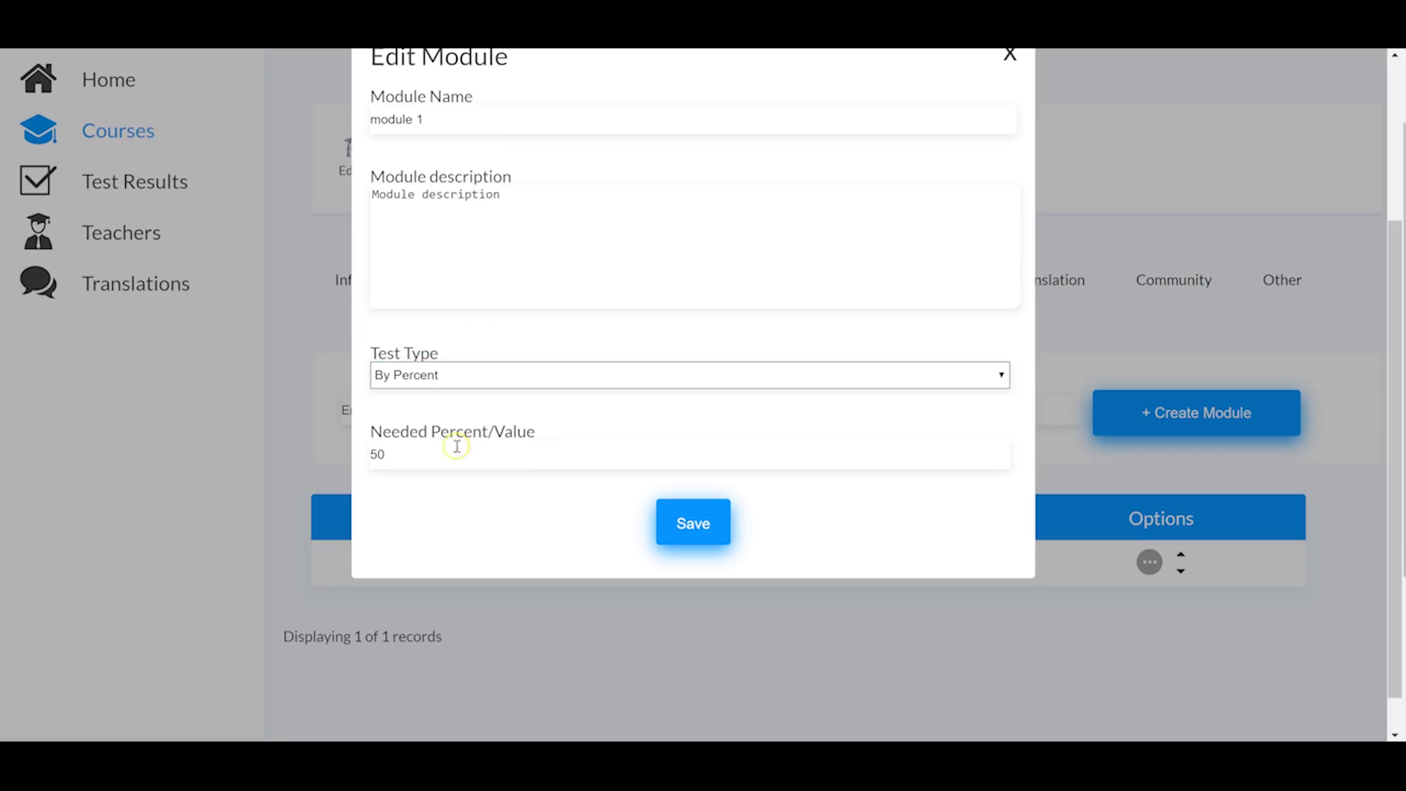
left_click(673, 516)
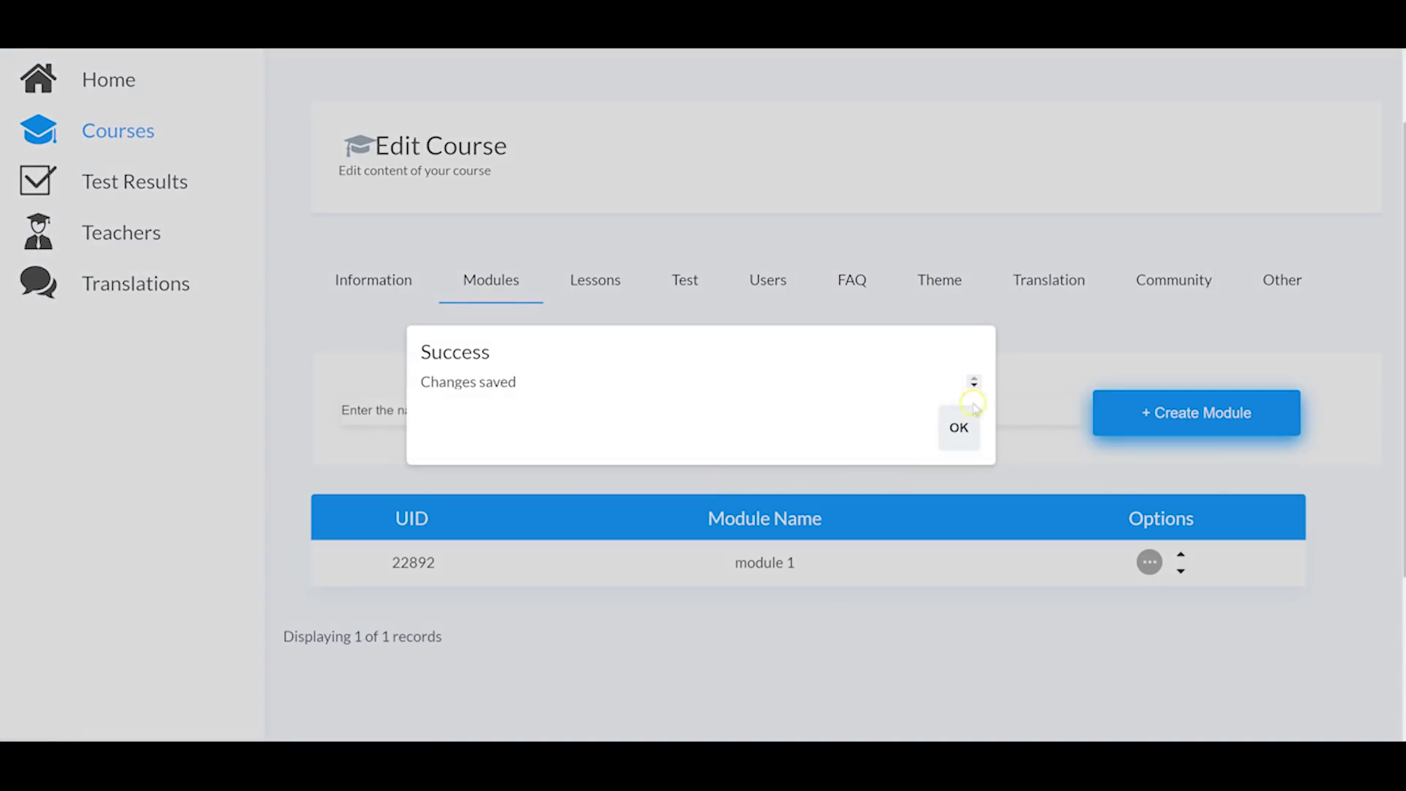
left_click(957, 427)
left_click(590, 293)
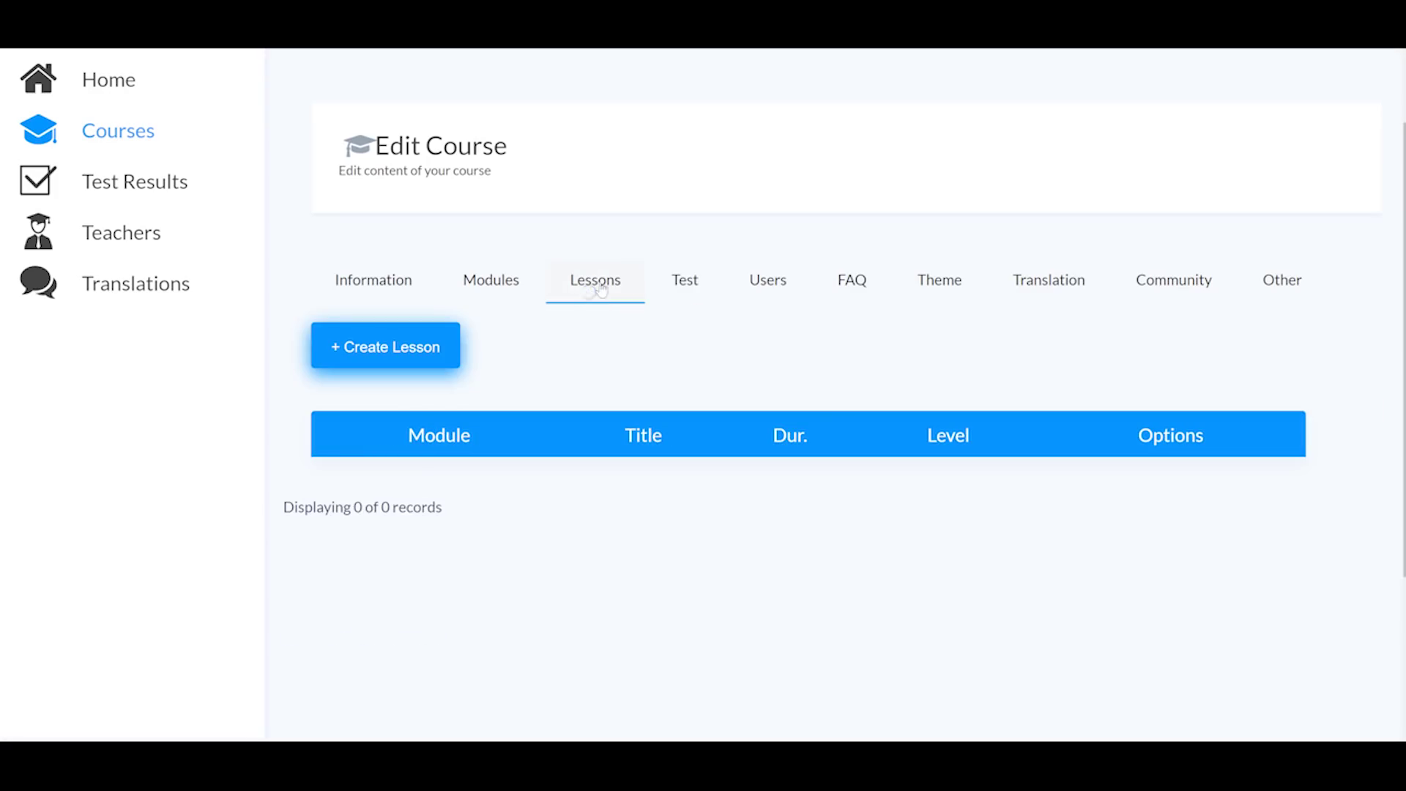
Step: Start a lesson named lesson 1 under module 1 and review video options like computer upload and Amazon S3
left_click(439, 354)
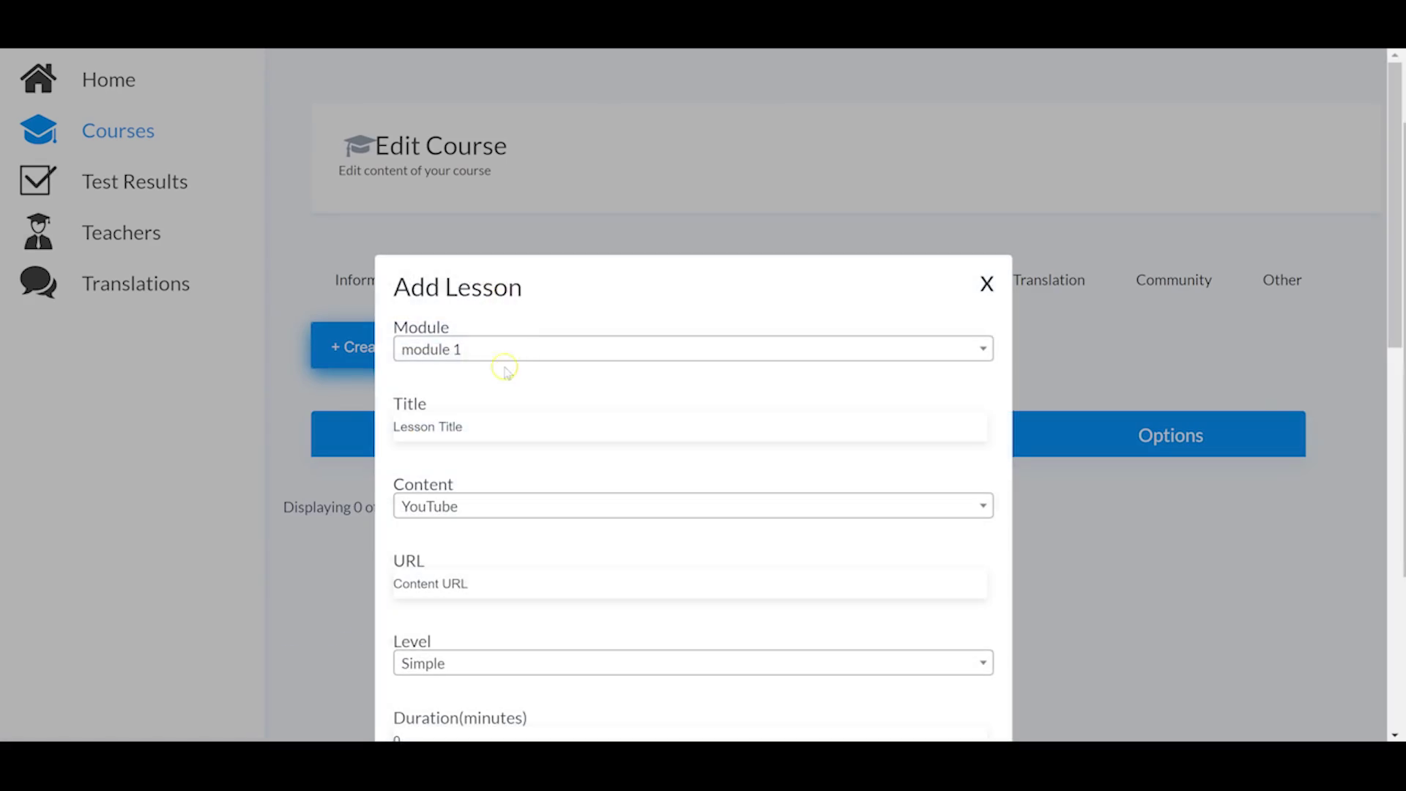
left_click(429, 350)
left_click(504, 415)
type("lesson 1")
scroll(496, 477, "down", 1)
left_click(544, 428)
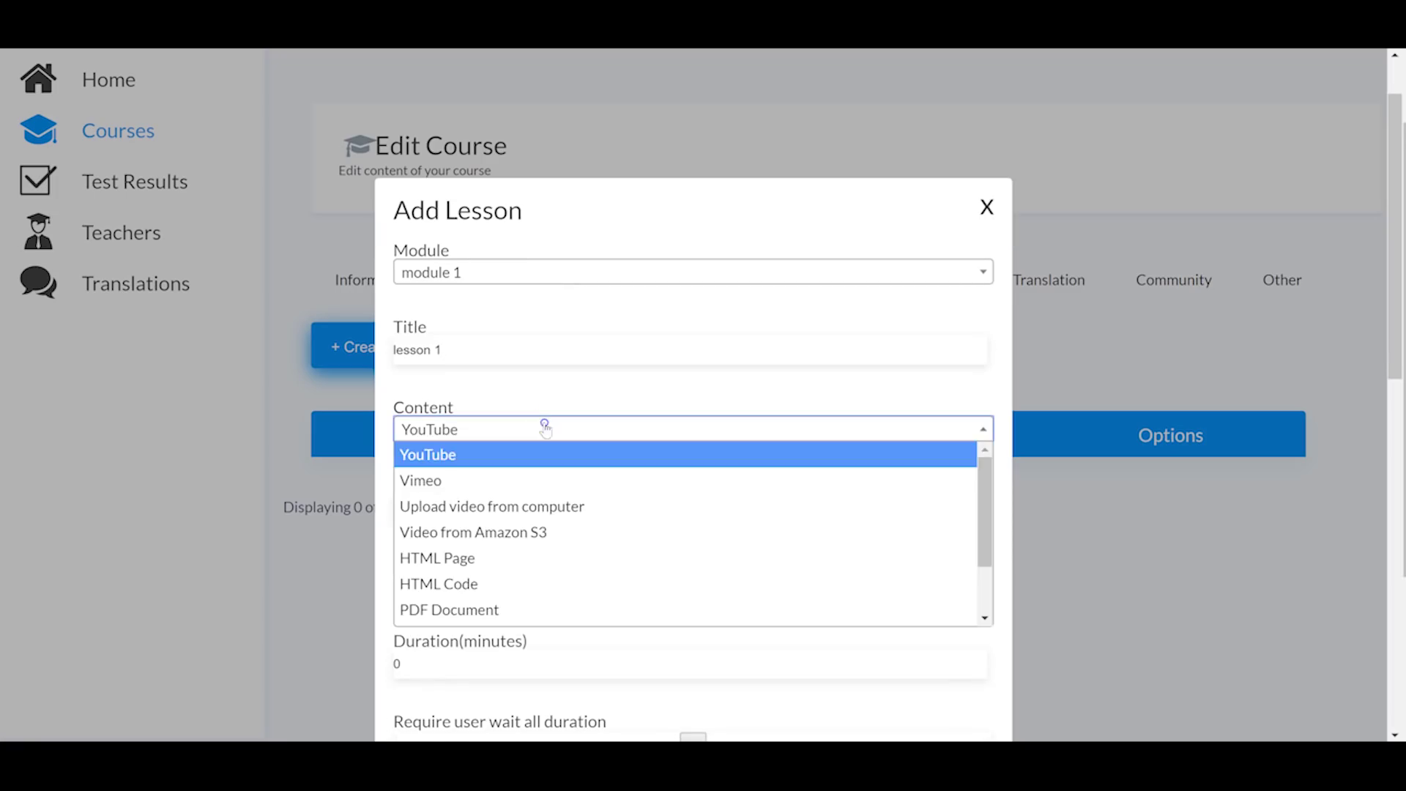
scroll(669, 502, "down", 1)
scroll(550, 508, "up", 1)
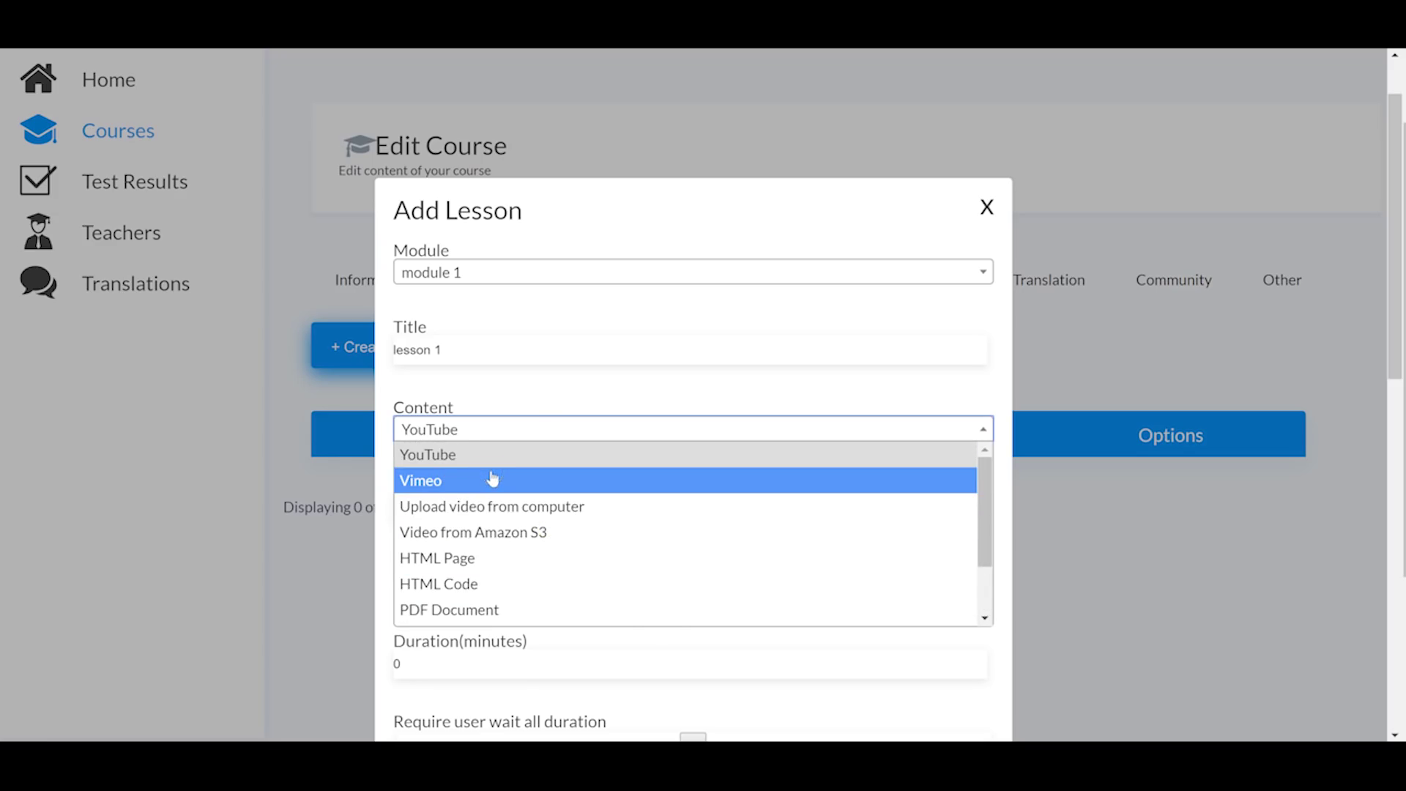
left_click(471, 515)
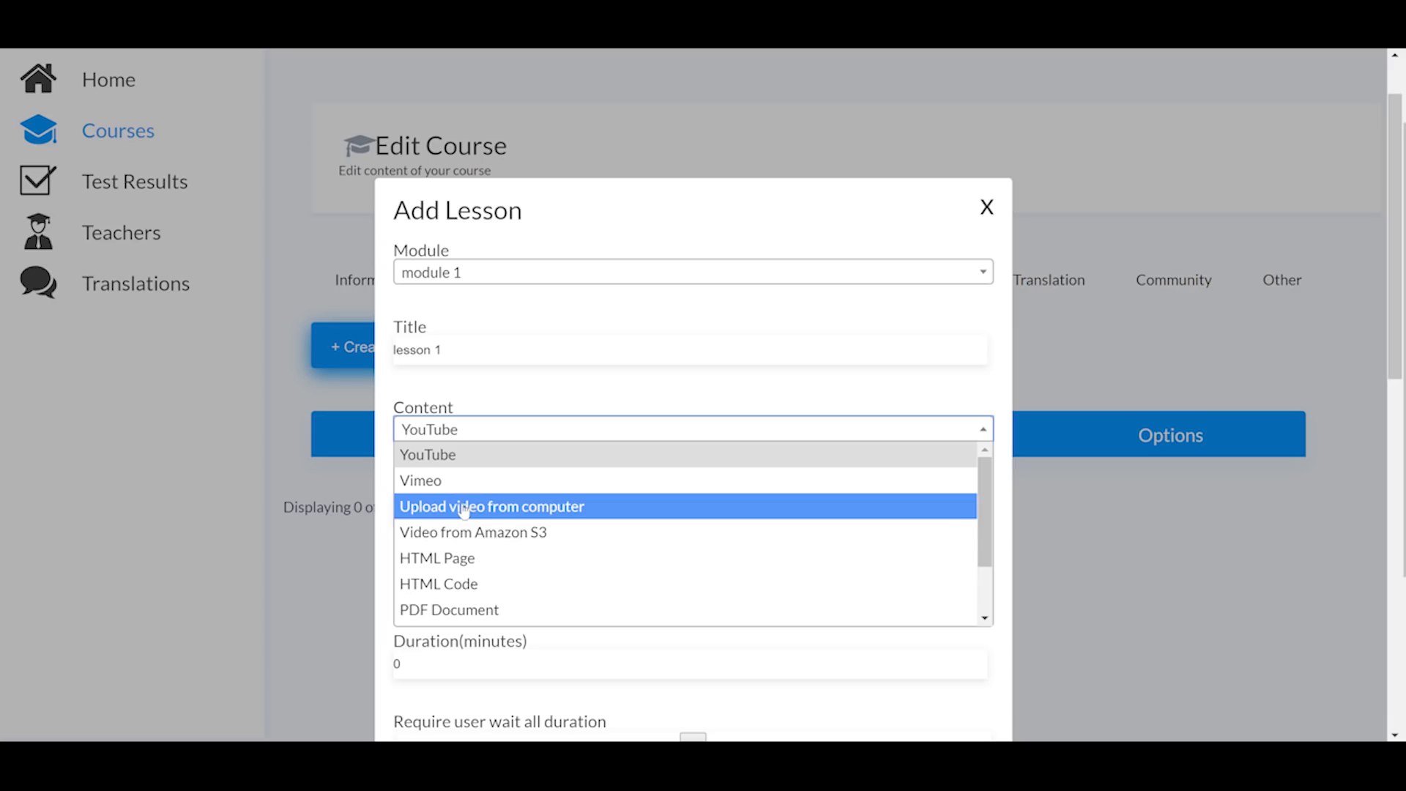
left_click(513, 543)
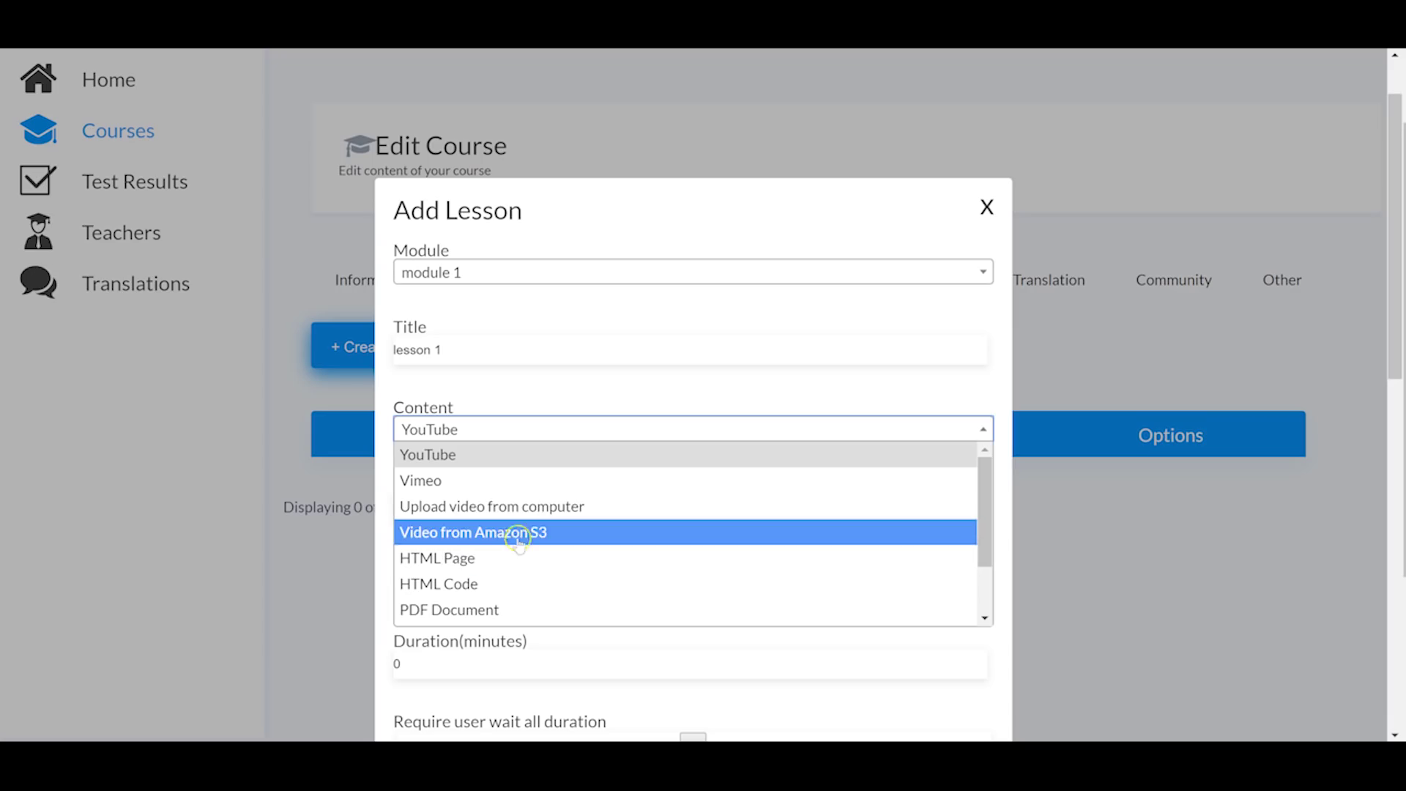
scroll(498, 564, "down", 1)
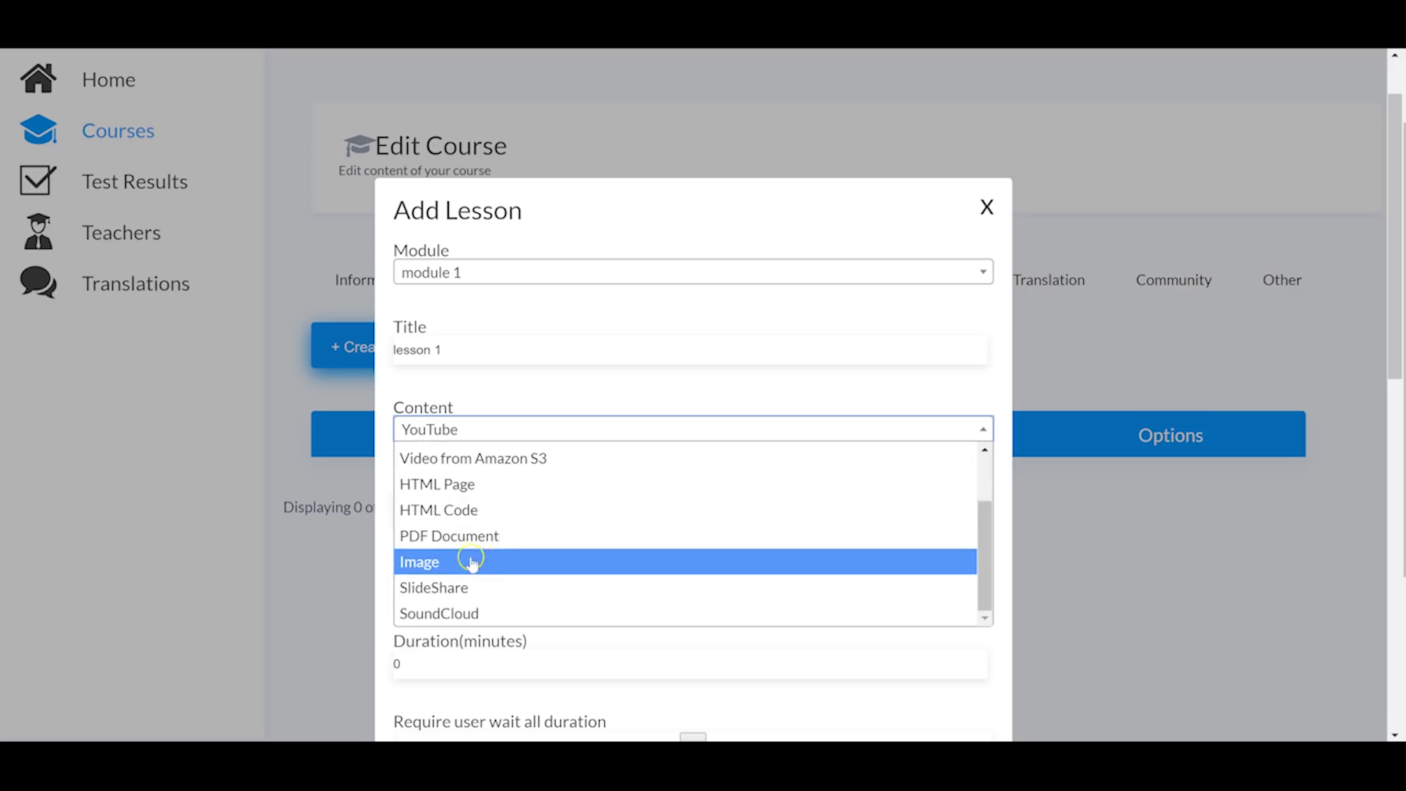
scroll(513, 527, "down", 2)
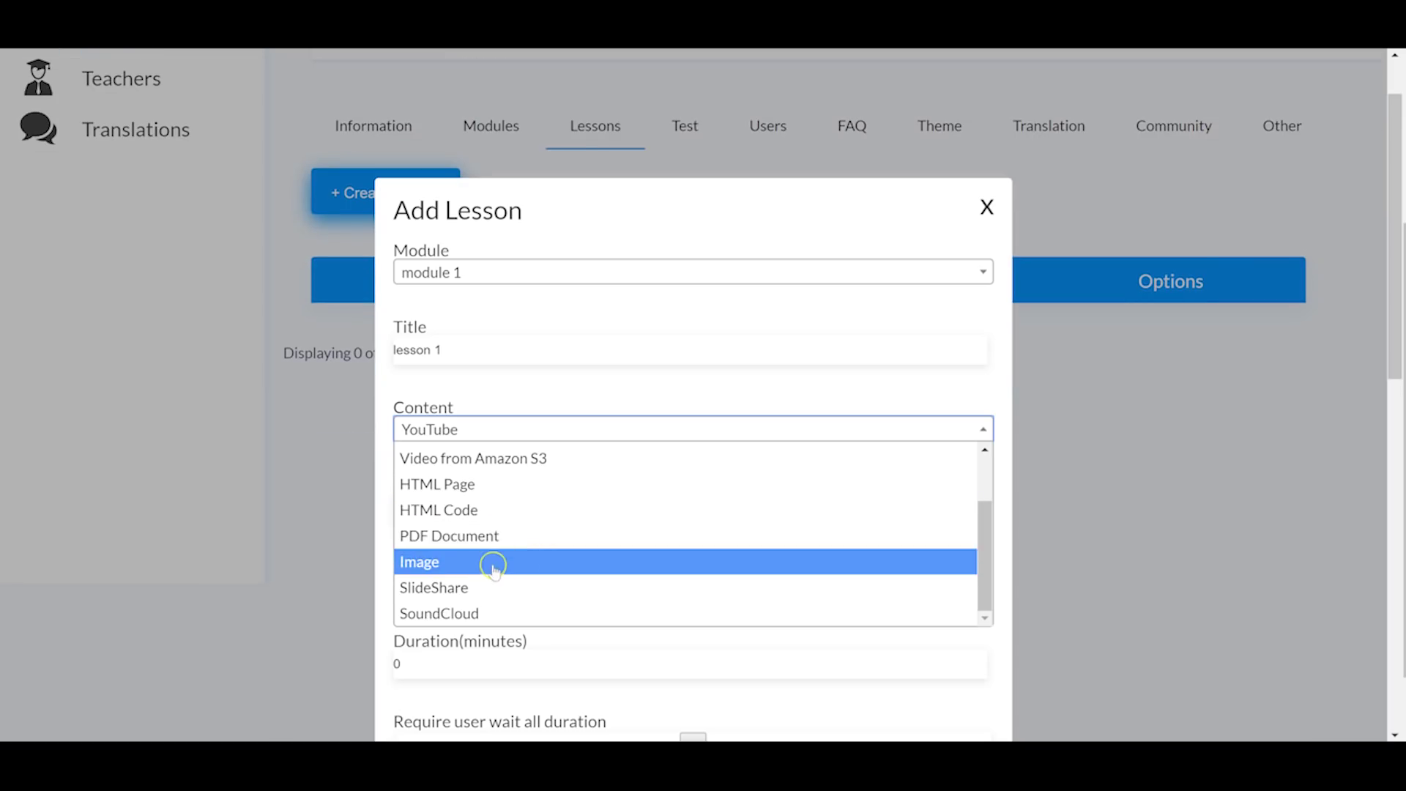
scroll(502, 615, "down", 1)
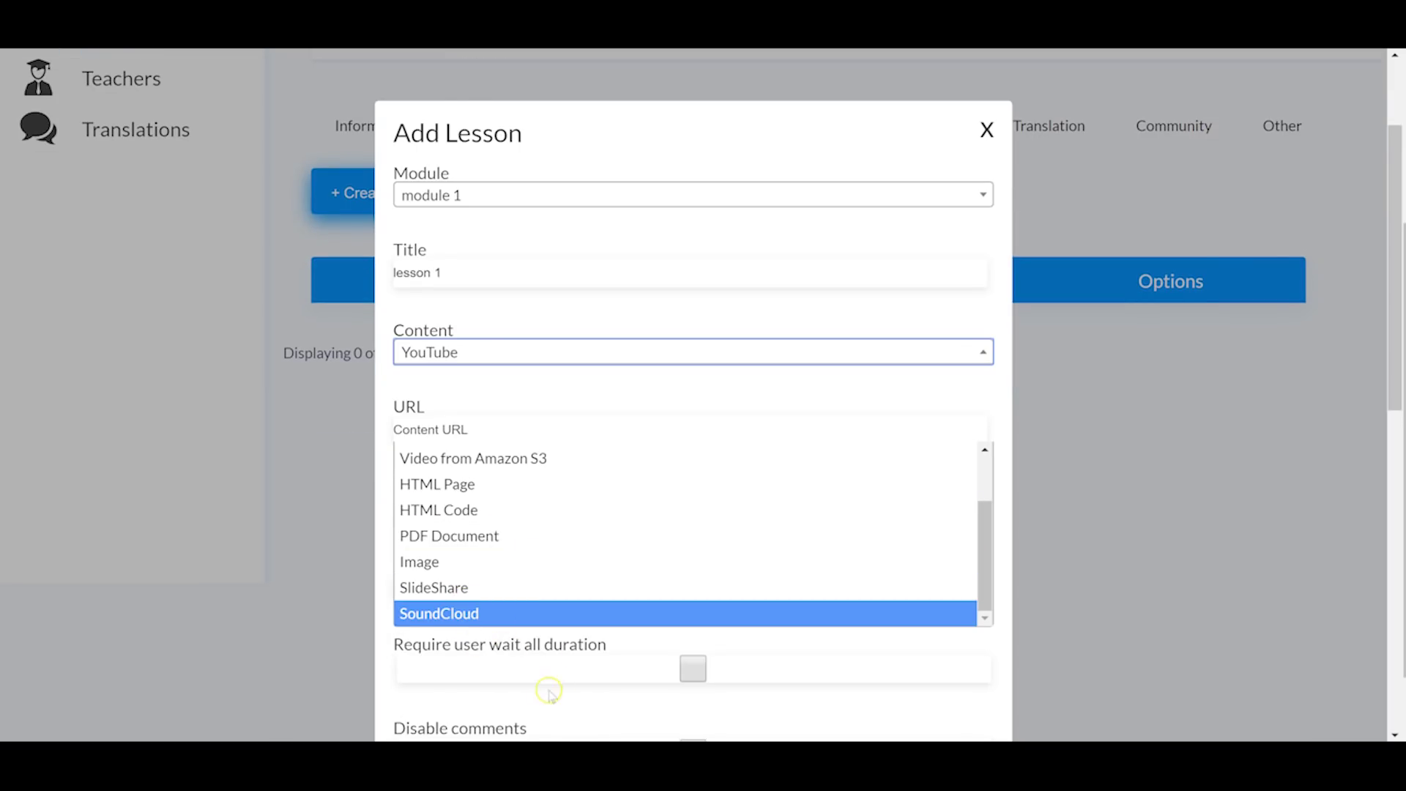
scroll(550, 692, "down", 1)
Step: Set the lesson level to Middle, require the full-duration wait, and save the lesson
left_click(461, 432)
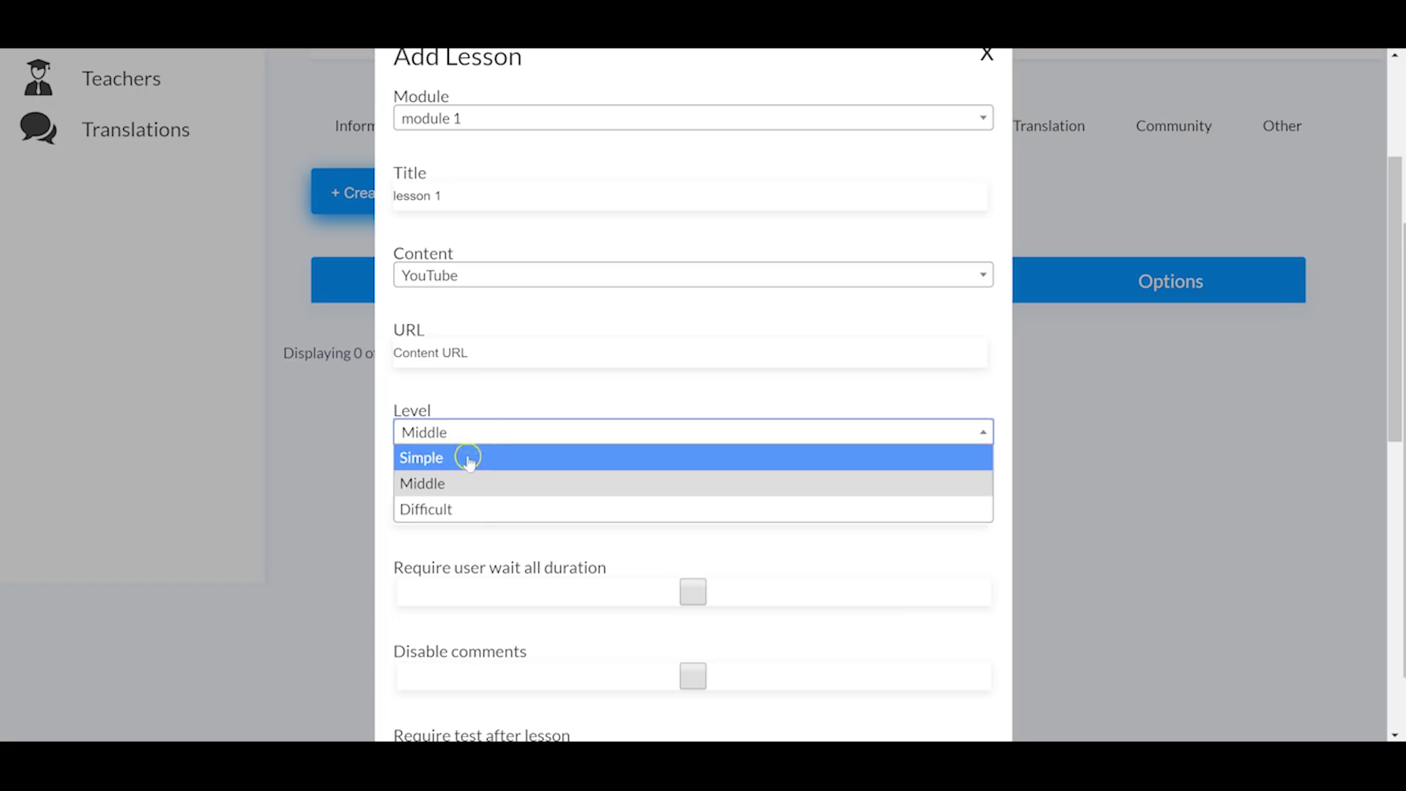
left_click(465, 483)
left_click(403, 510)
left_click_drag(403, 510, 477, 509)
scroll(606, 513, "down", 1)
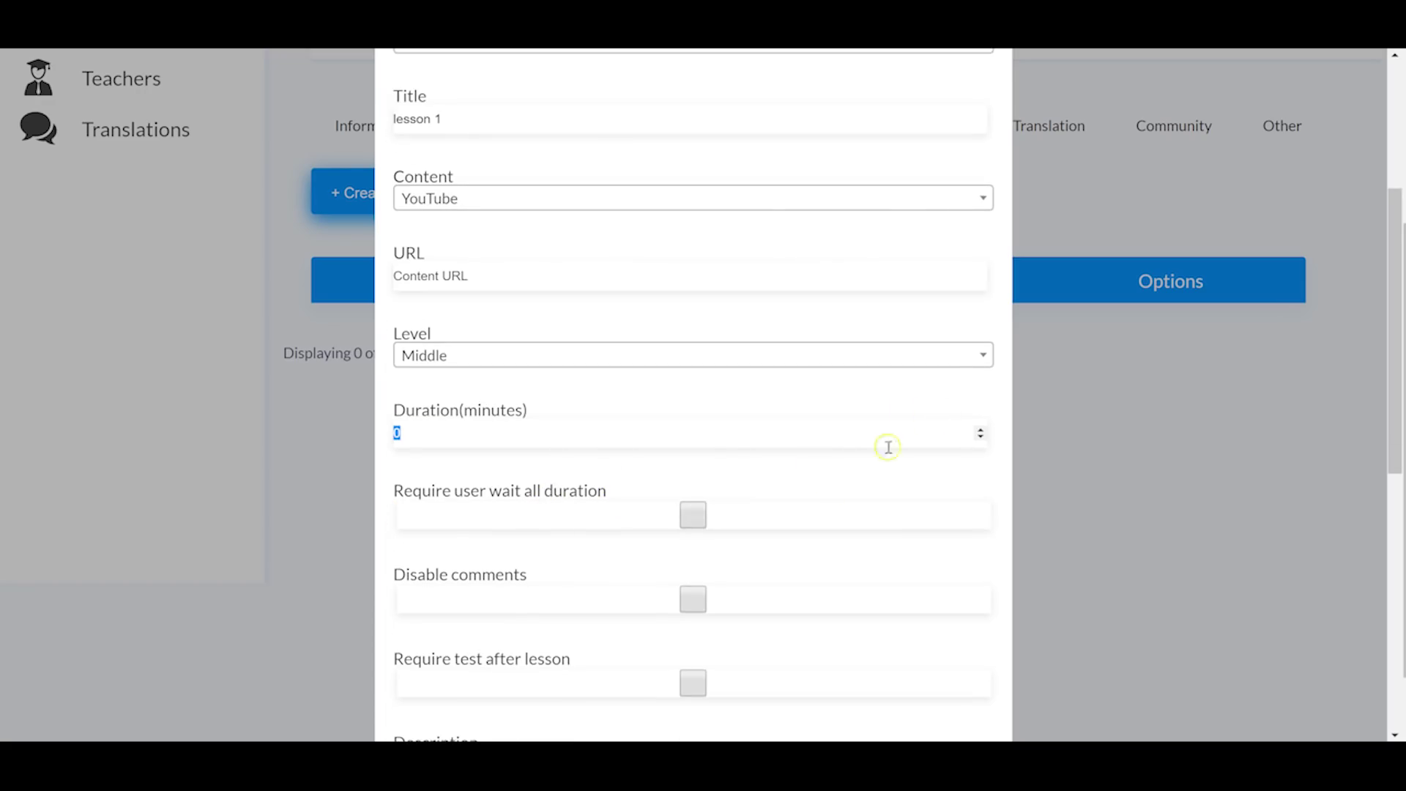
left_click(695, 515)
scroll(588, 304, "down", 2)
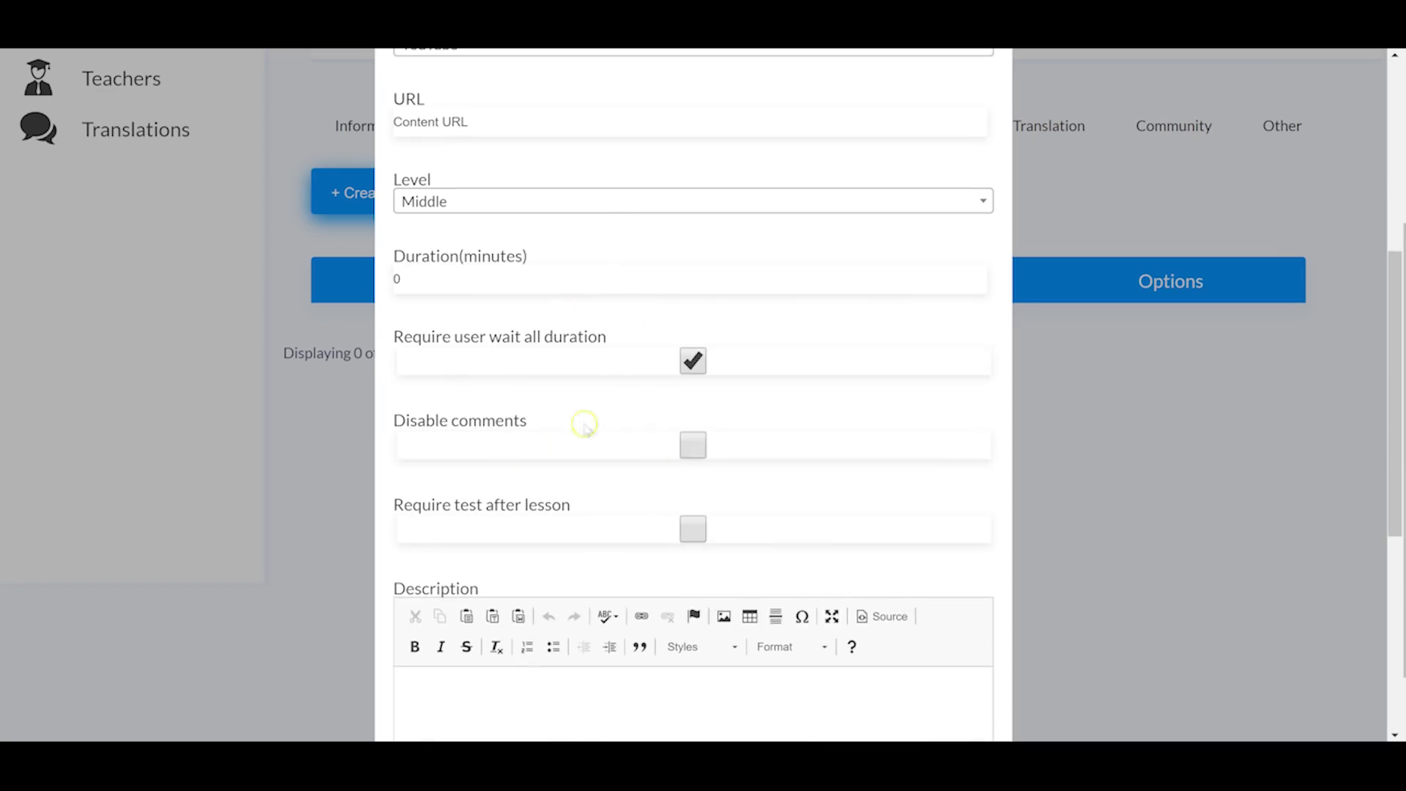
scroll(518, 401, "down", 2)
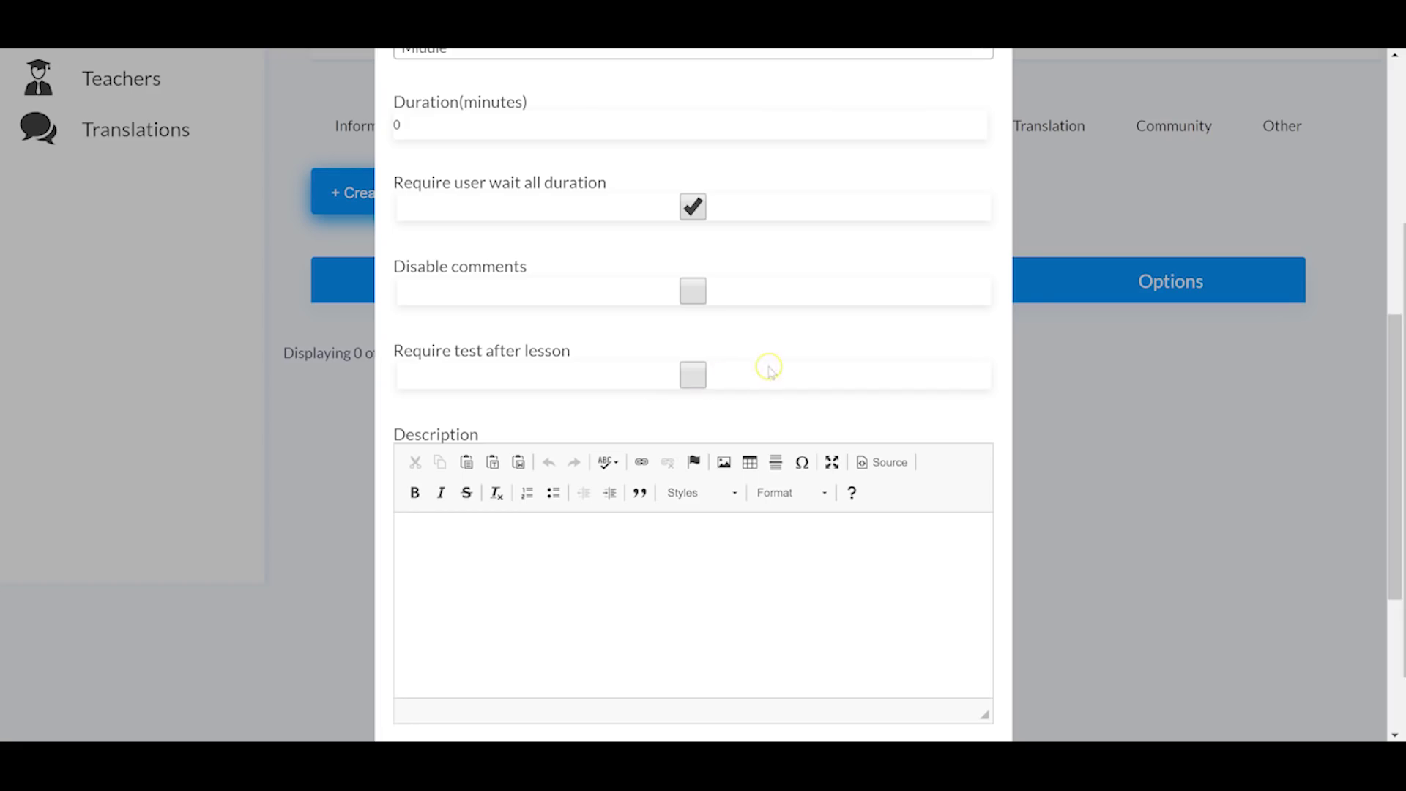
scroll(655, 320, "down", 3)
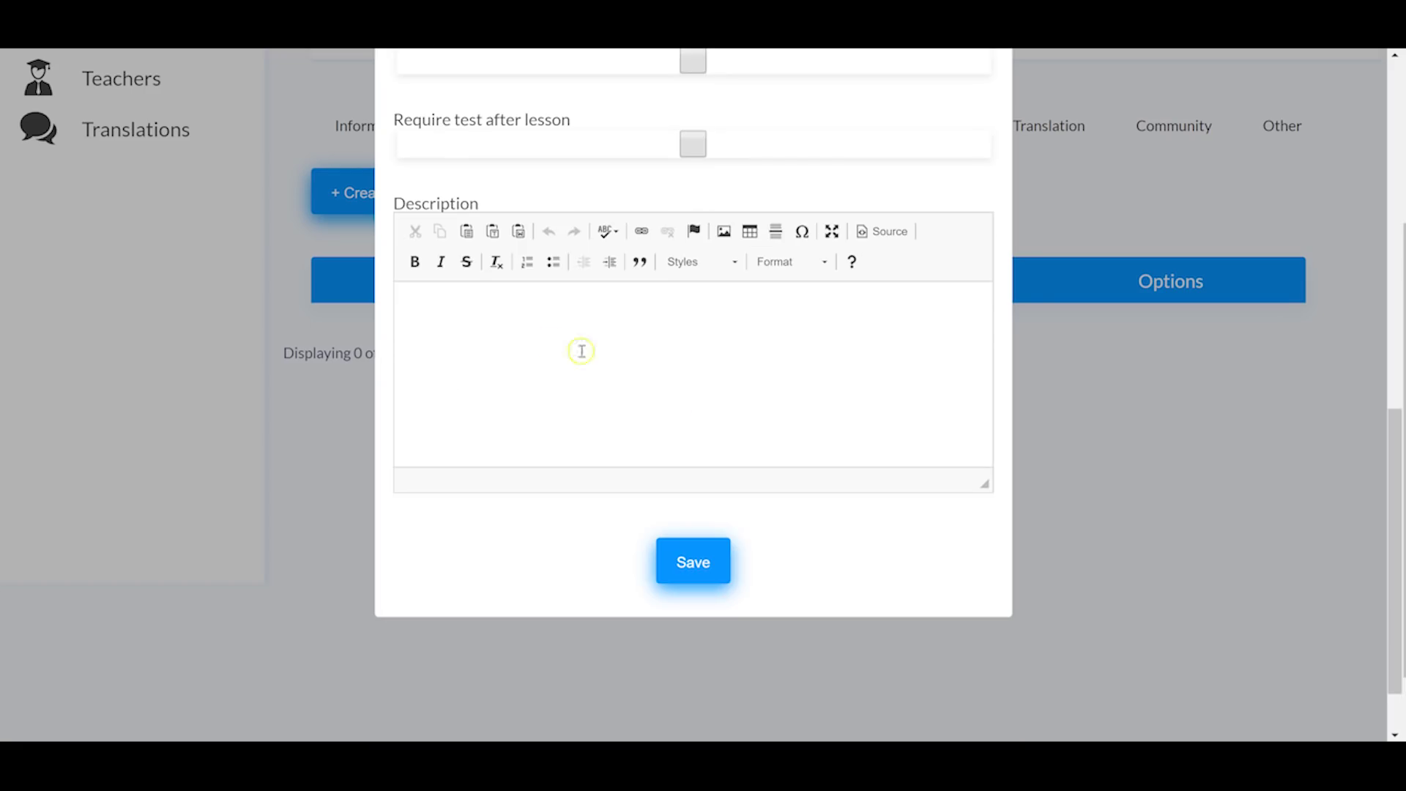
left_click(691, 570)
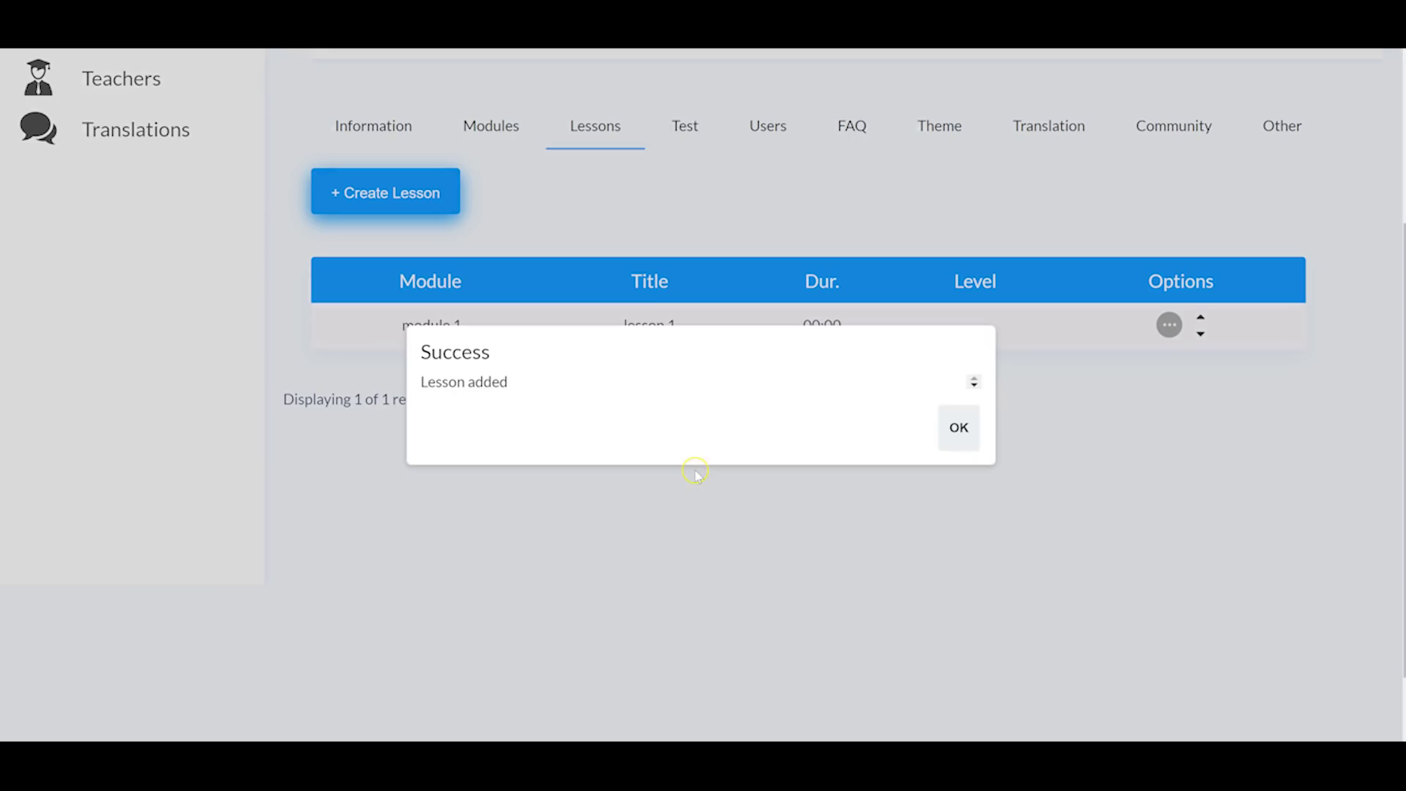
left_click(957, 425)
Step: Browse the course's Test, Users, FAQ and Theme sections, then go back to the Courses list
left_click(692, 348)
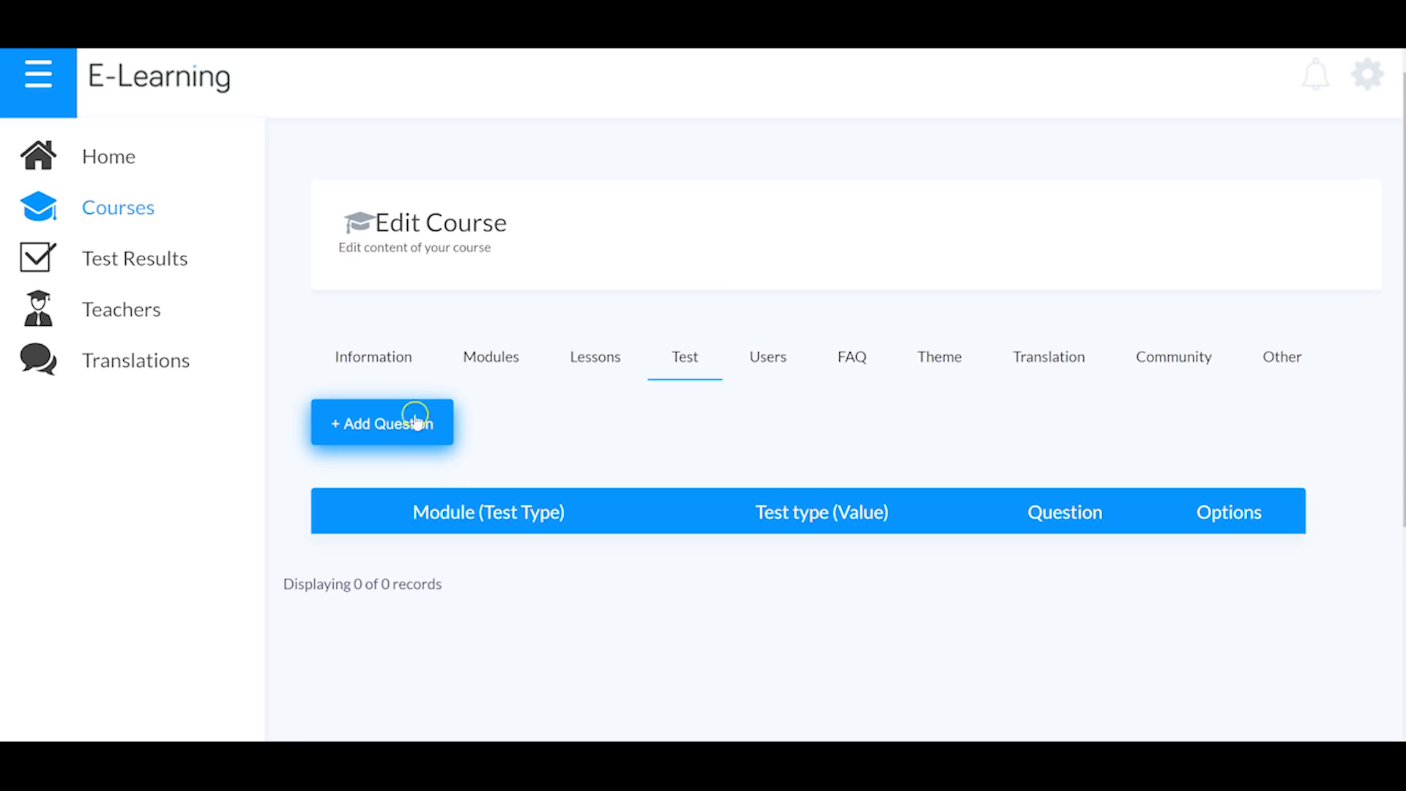
scroll(439, 428, "up", 1)
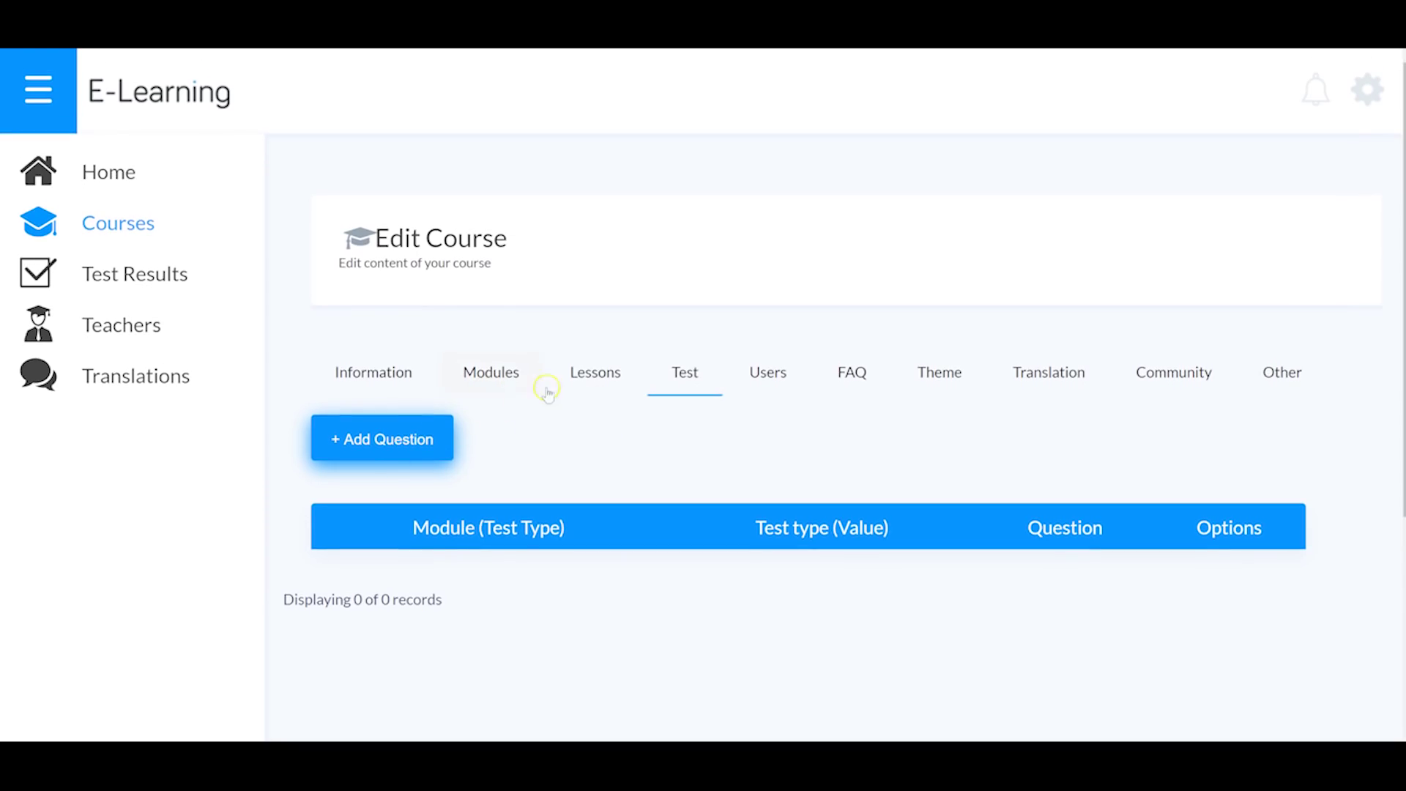
left_click(775, 387)
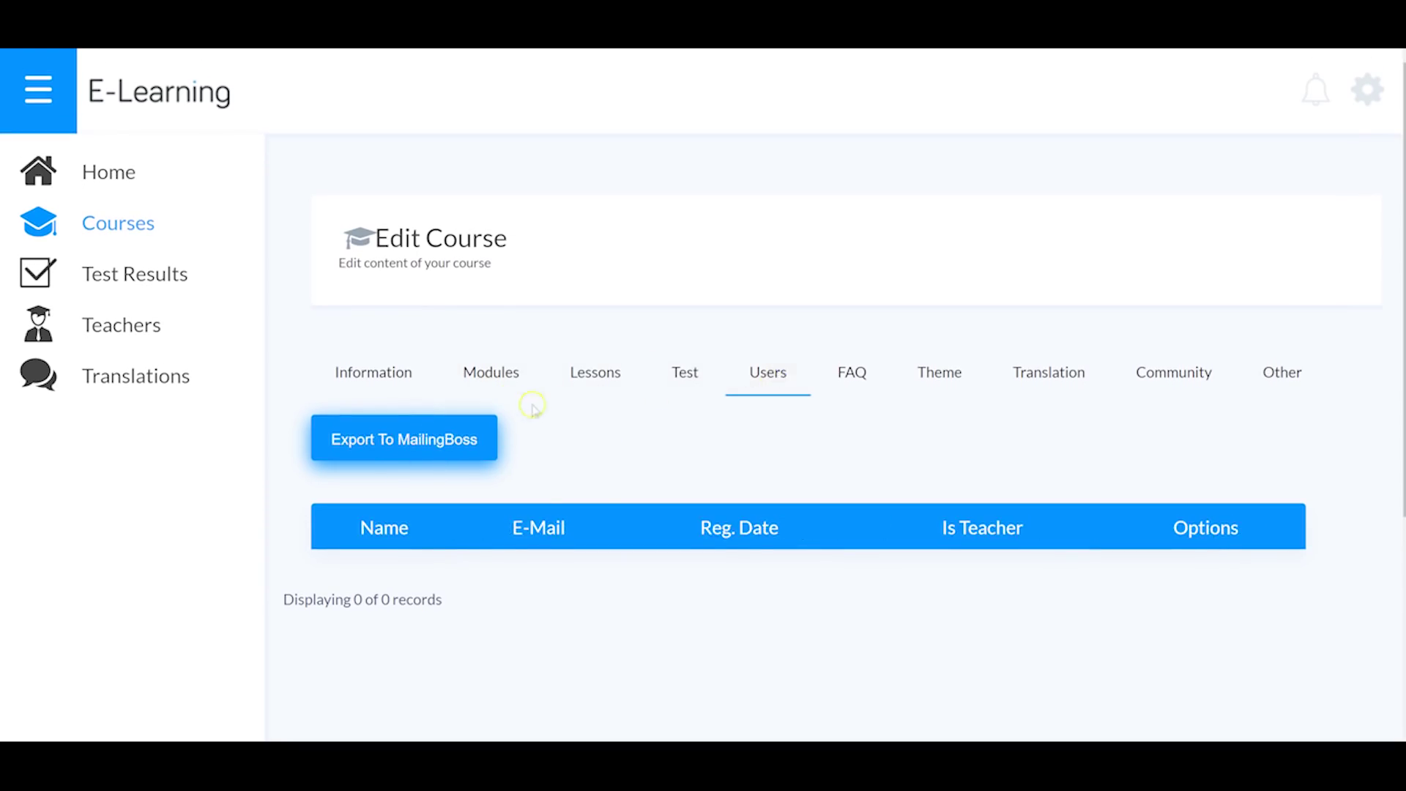
scroll(648, 428, "down", 3)
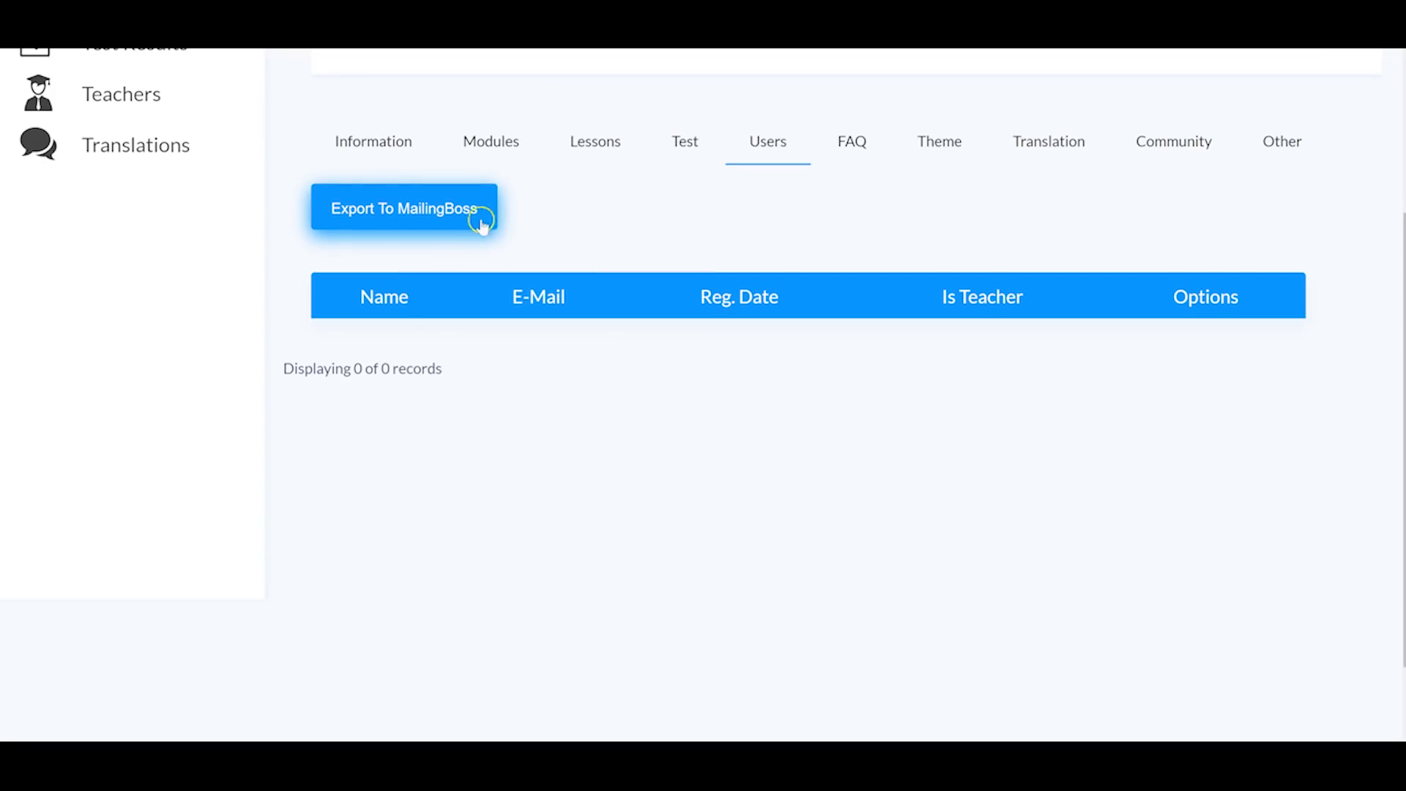
scroll(681, 276, "up", 2)
left_click(856, 295)
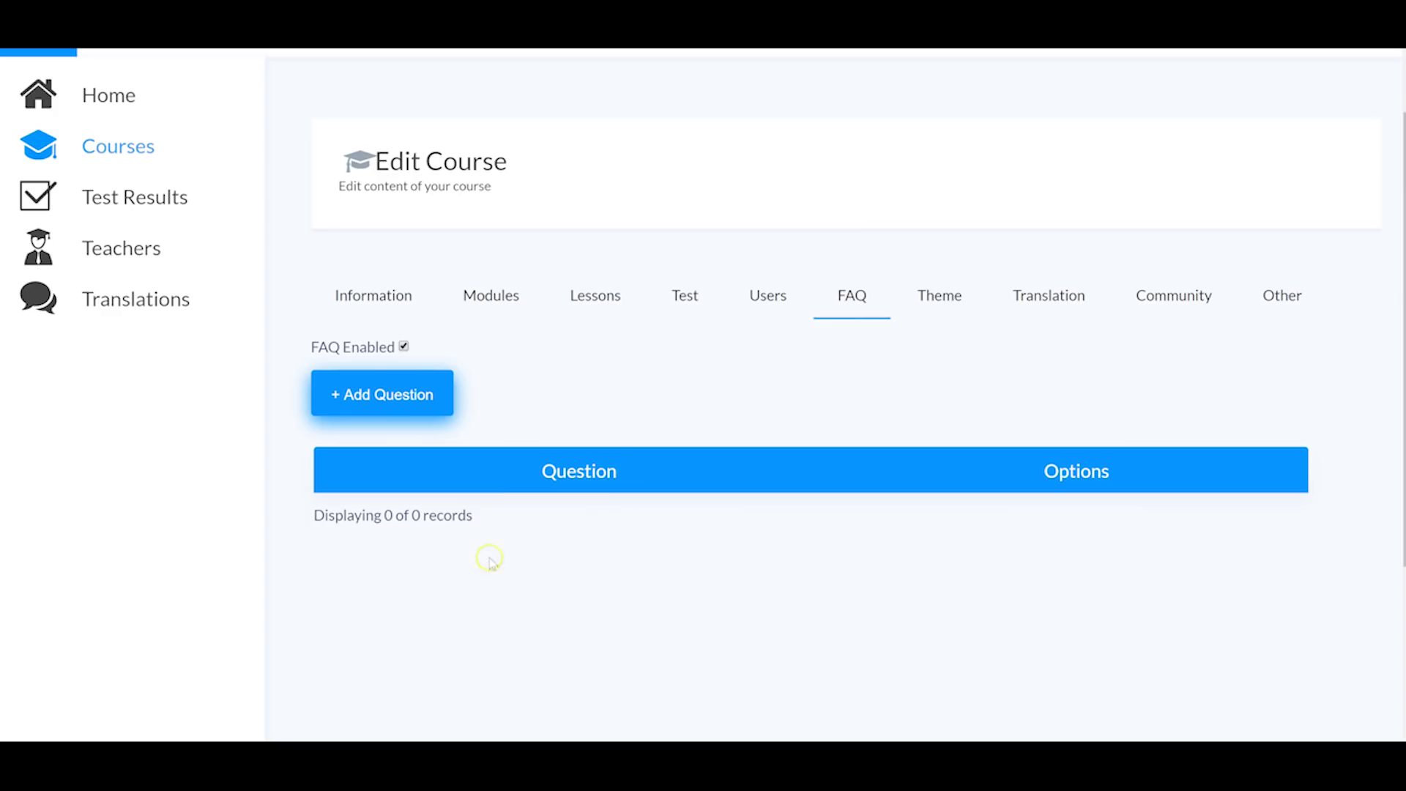
left_click(937, 304)
scroll(585, 373, "down", 4)
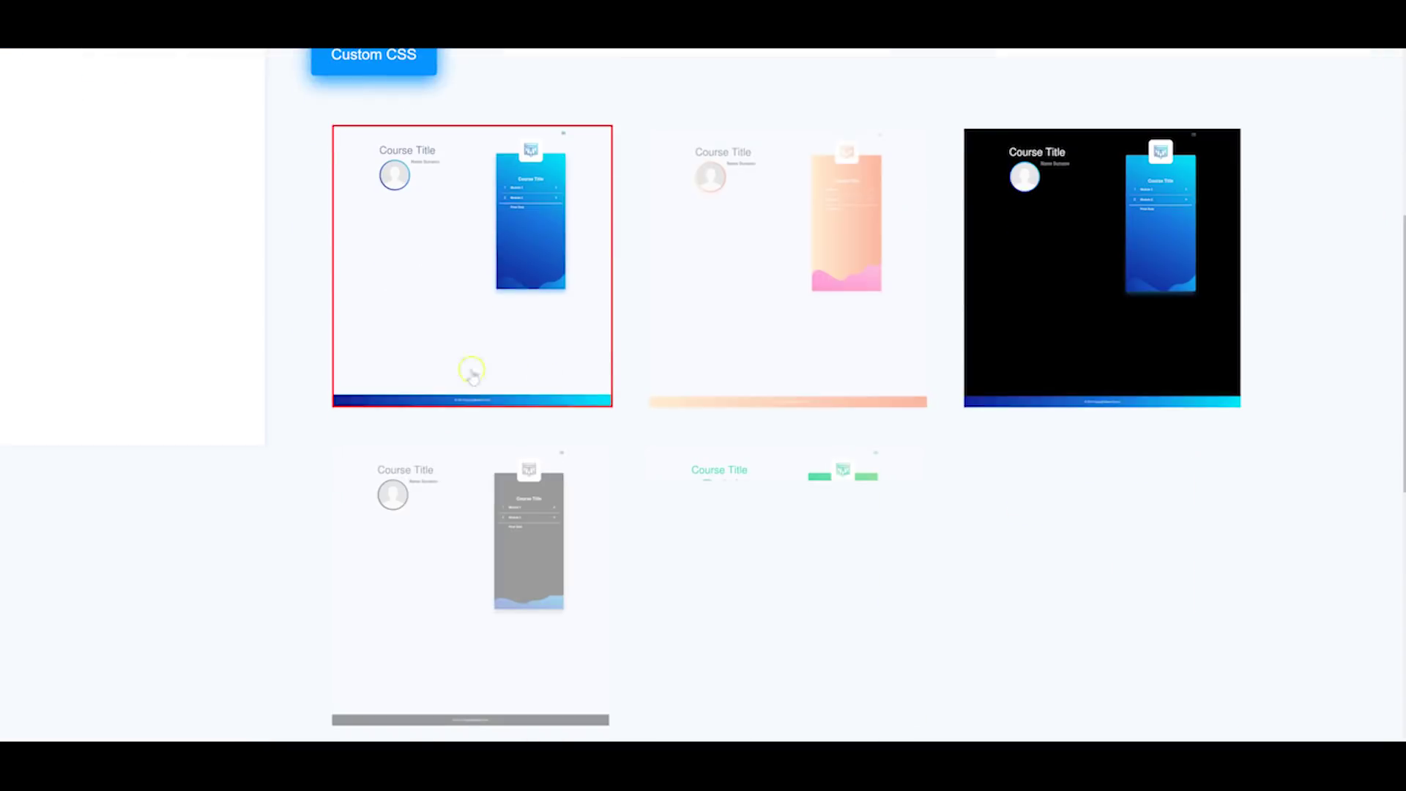
scroll(490, 255, "up", 5)
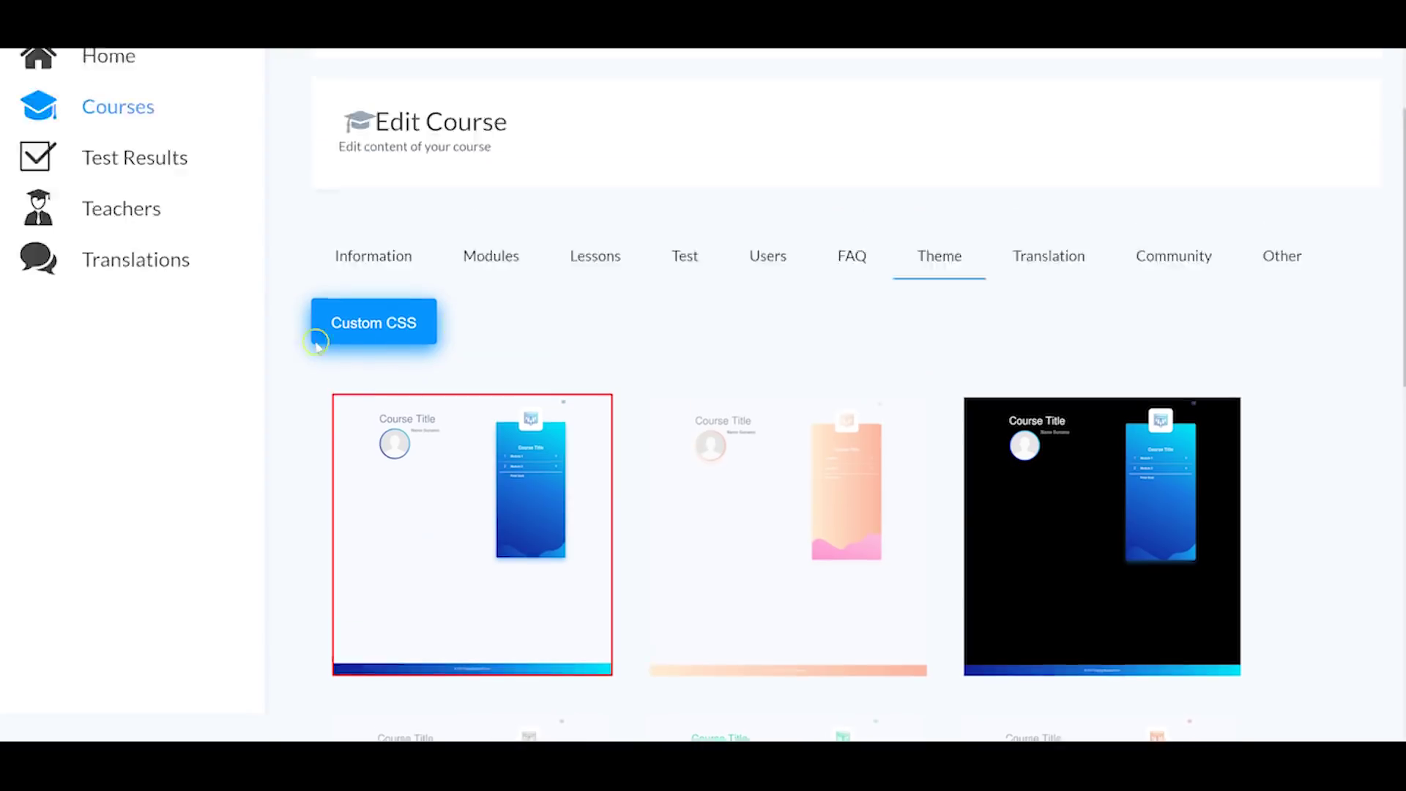
left_click(119, 229)
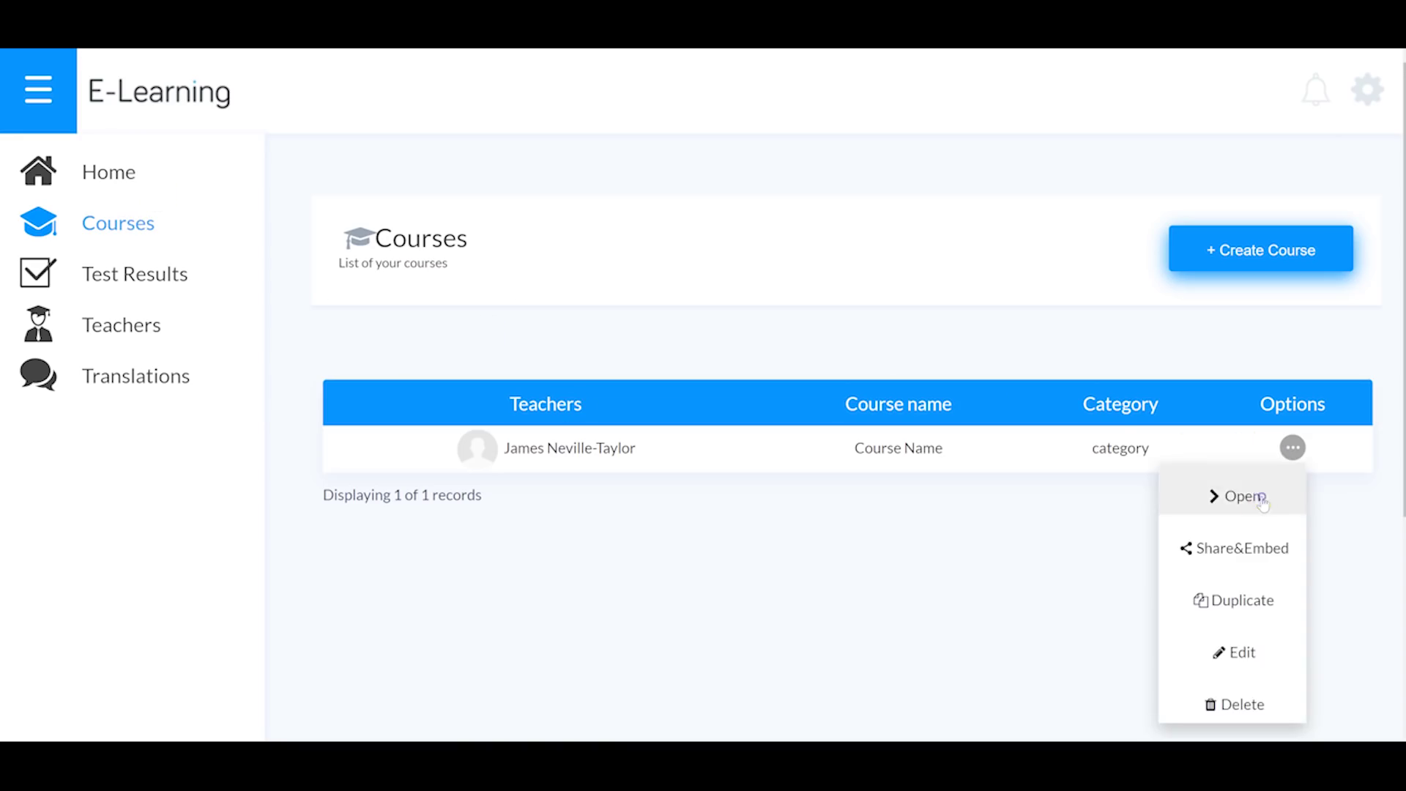
left_click(1243, 494)
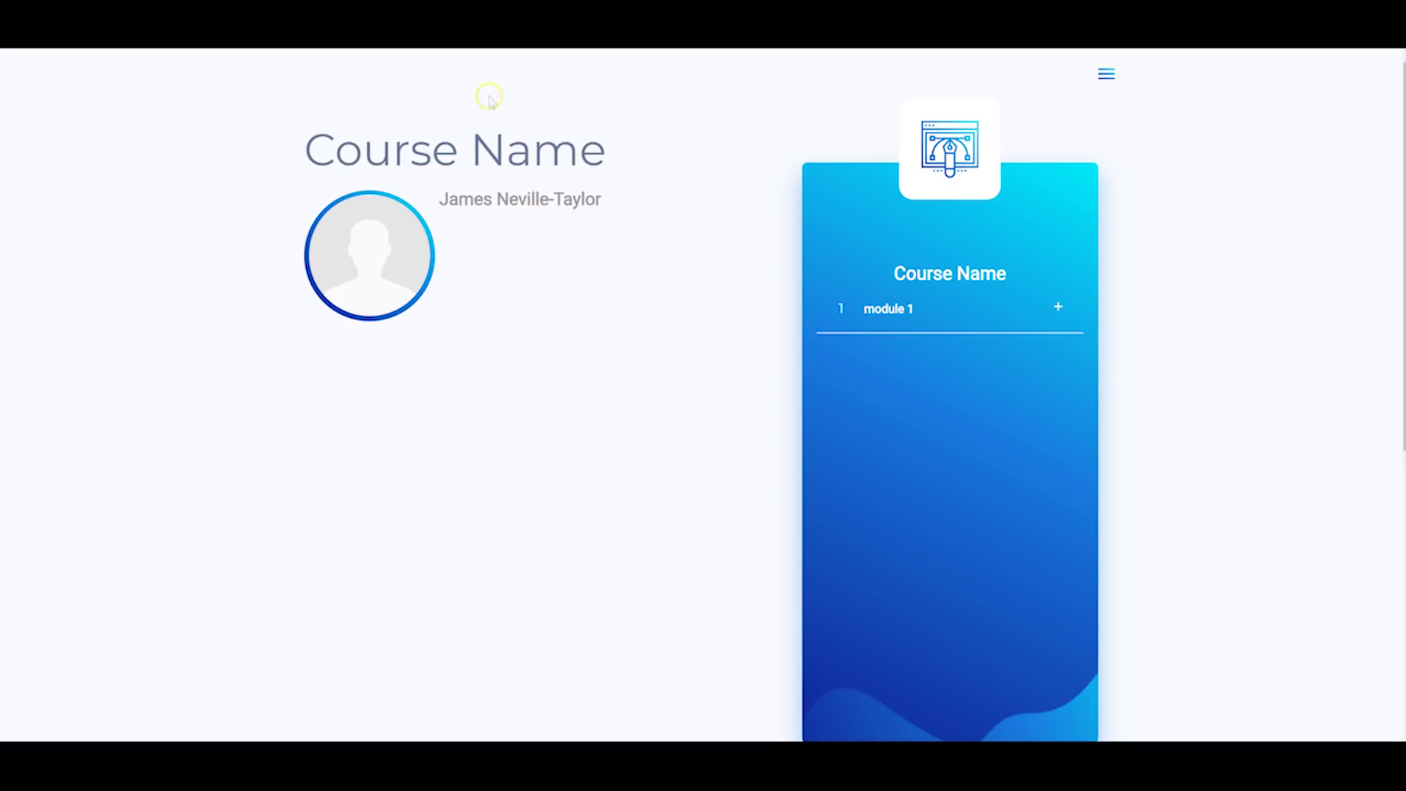
left_click(1107, 76)
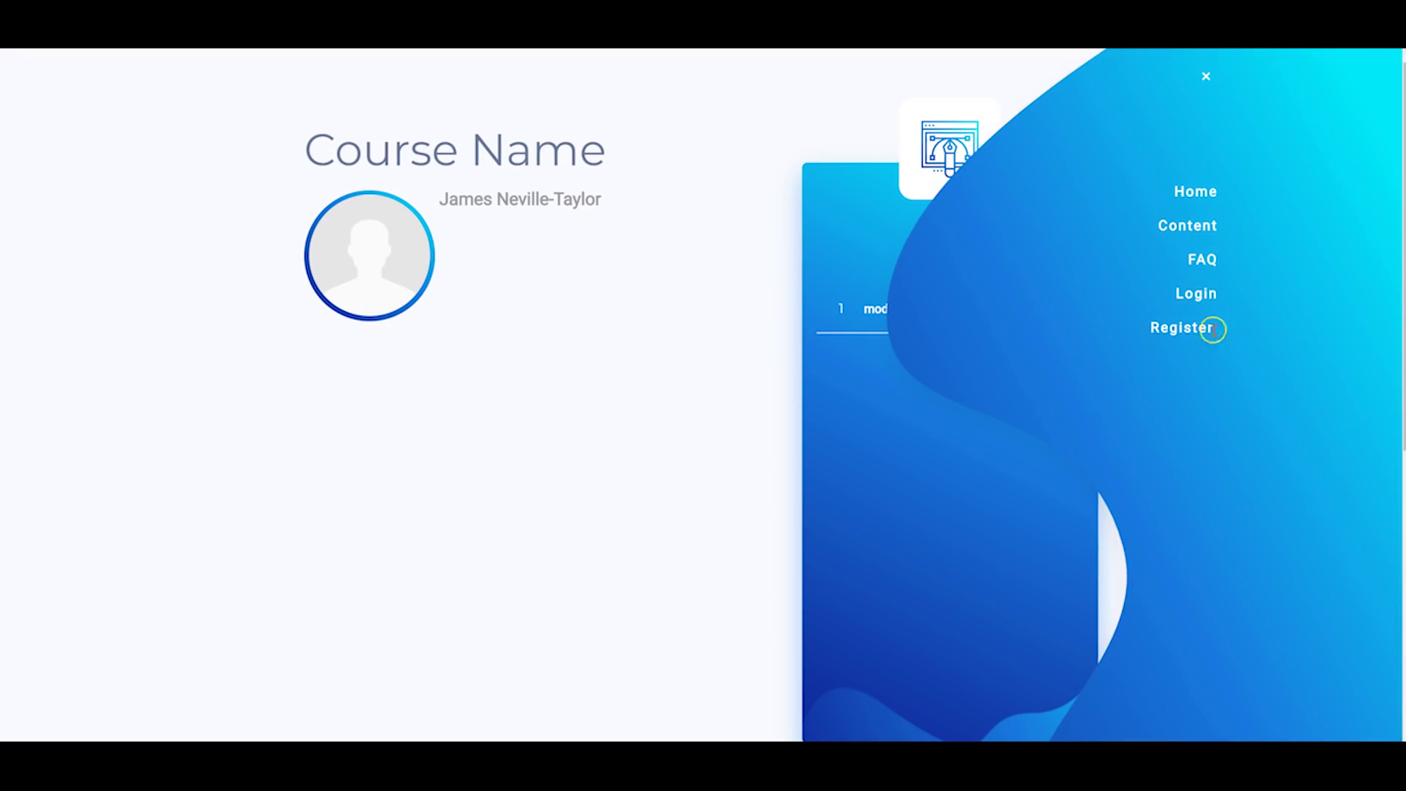
scroll(831, 386, "down", 1)
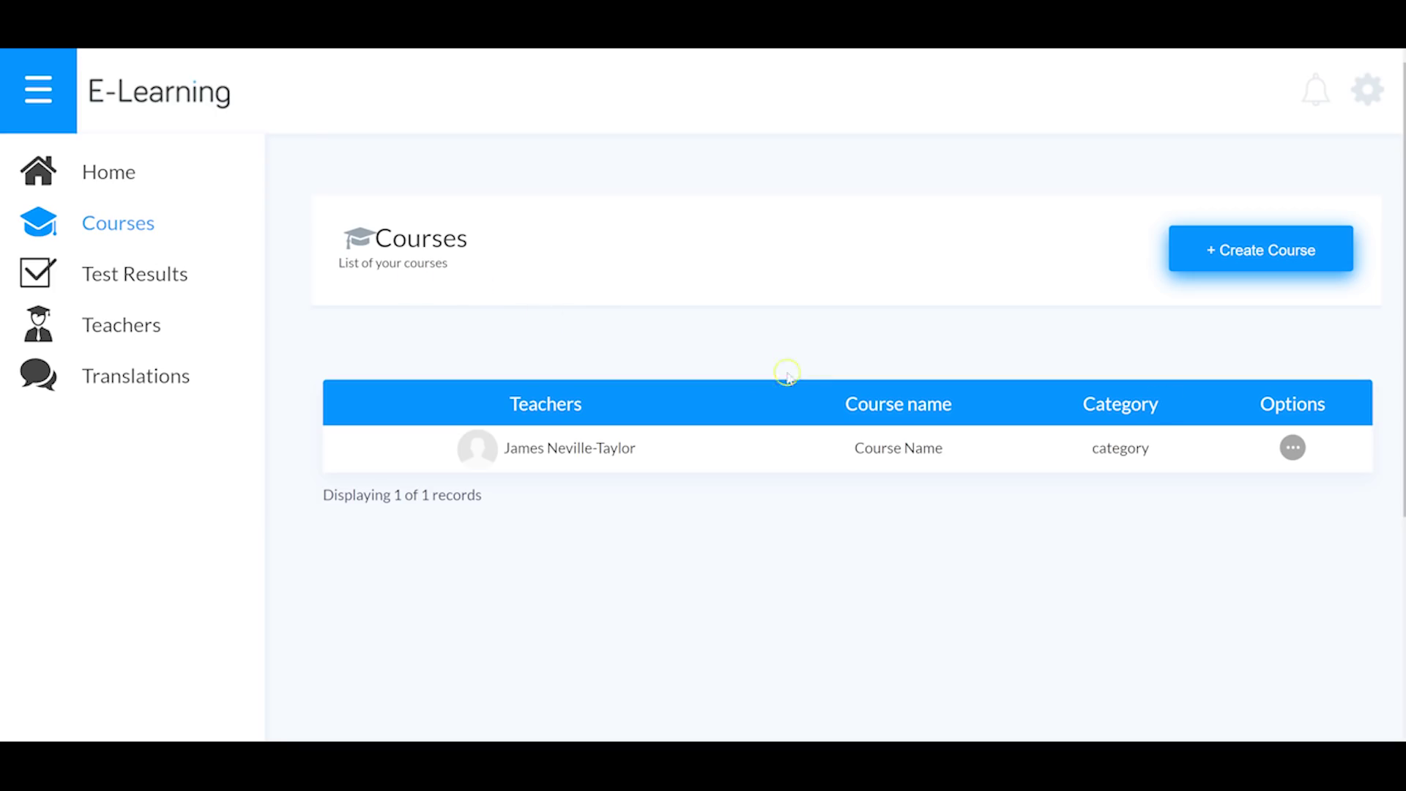
Step: Reopen the course's Edit page and browse the available themes
left_click(1301, 444)
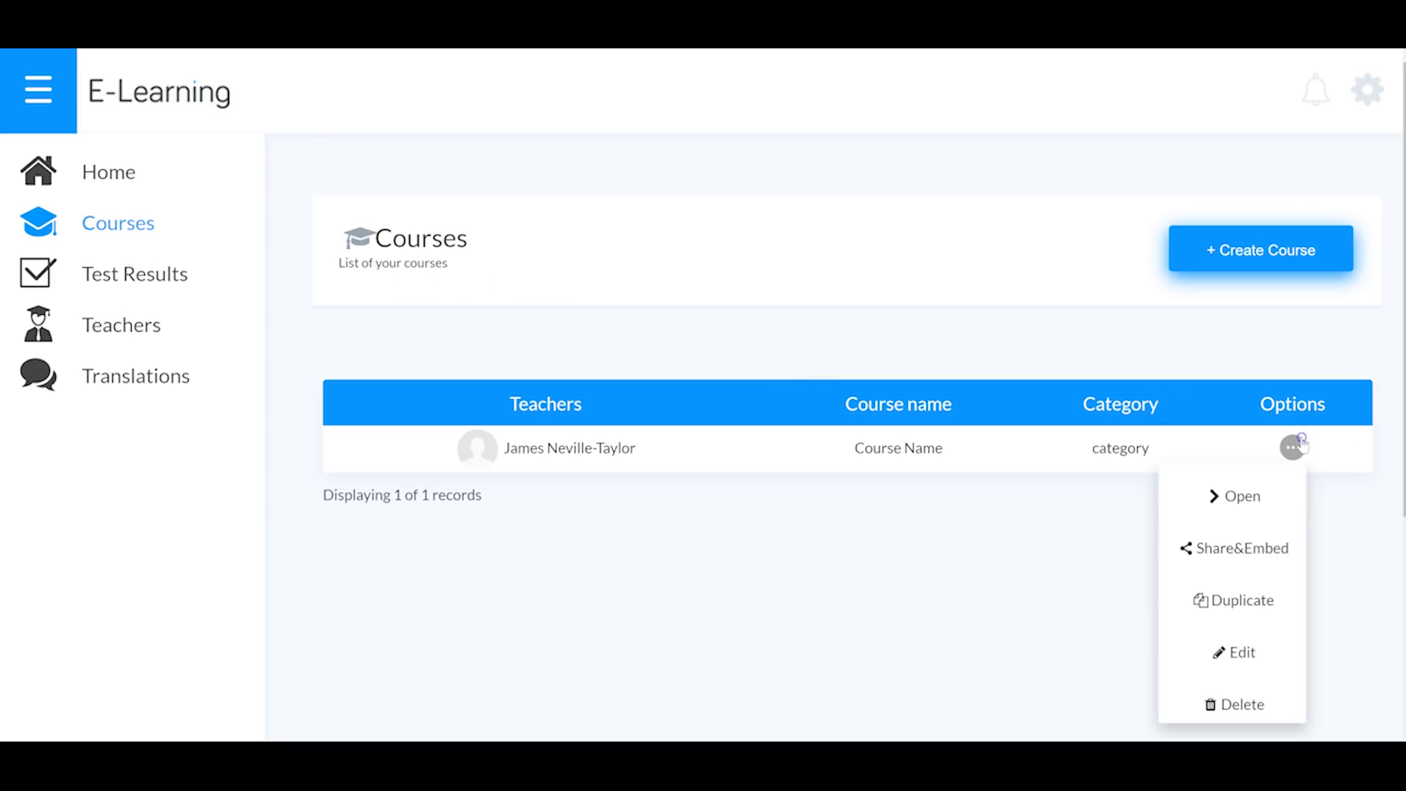
left_click(1243, 651)
left_click(937, 373)
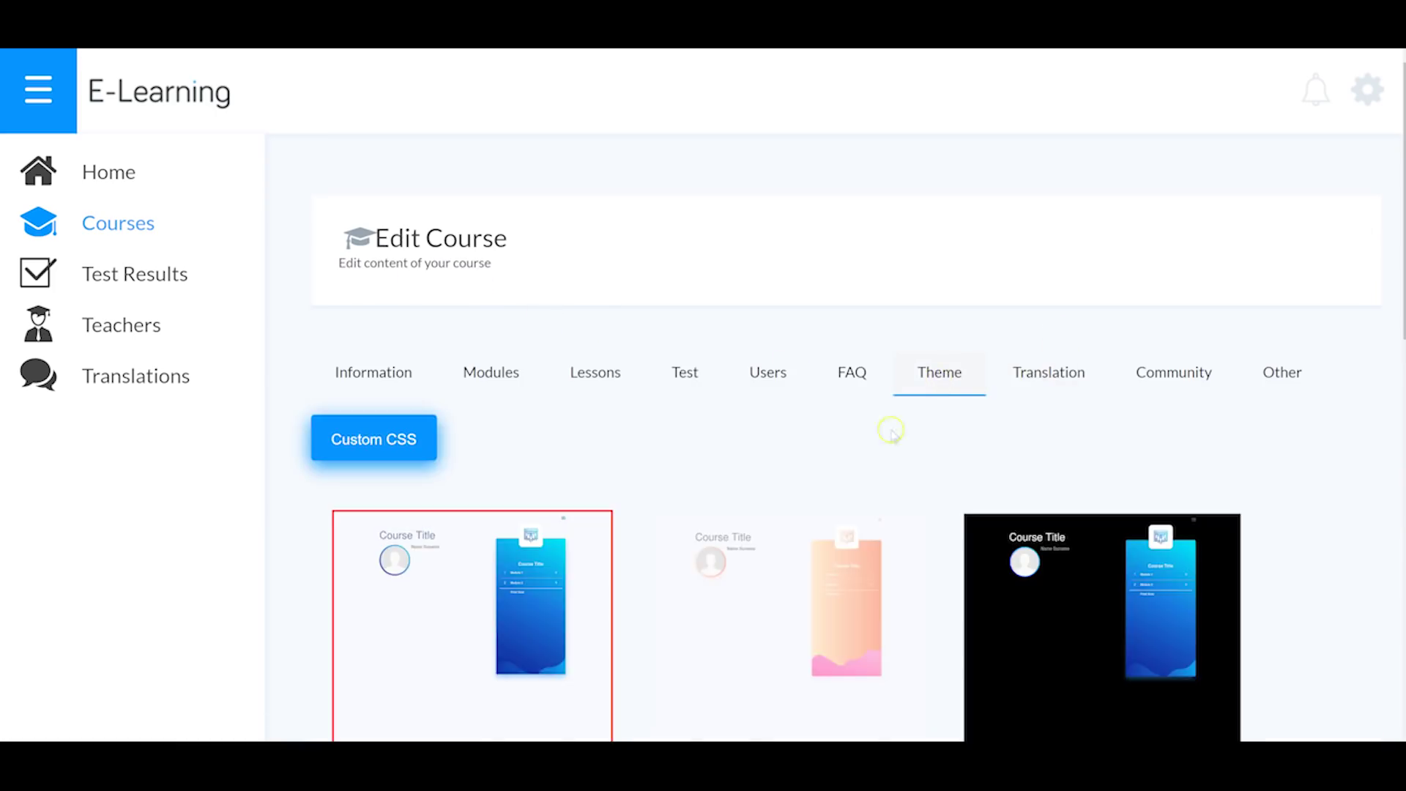
scroll(777, 480, "down", 6)
scroll(848, 391, "down", 6)
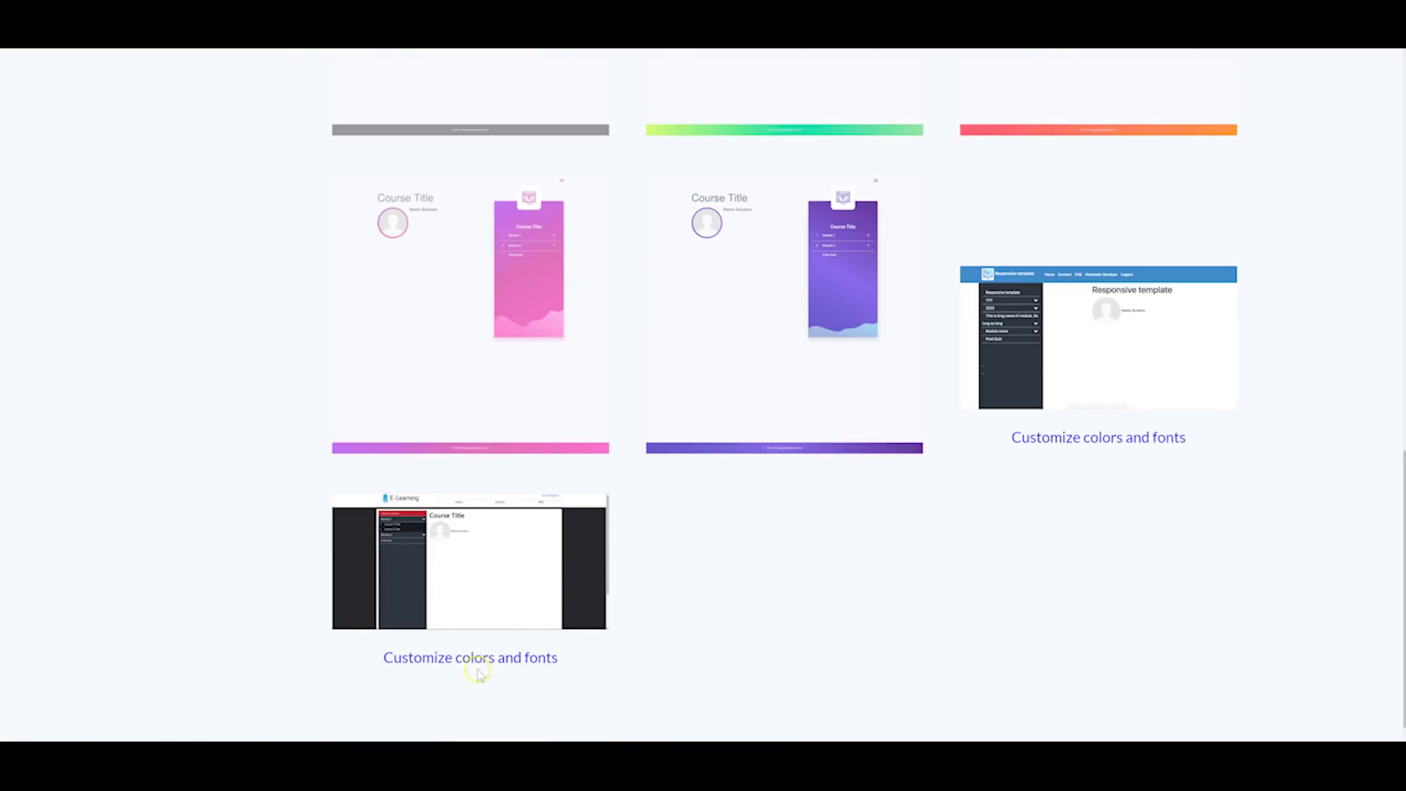
scroll(993, 447, "up", 12)
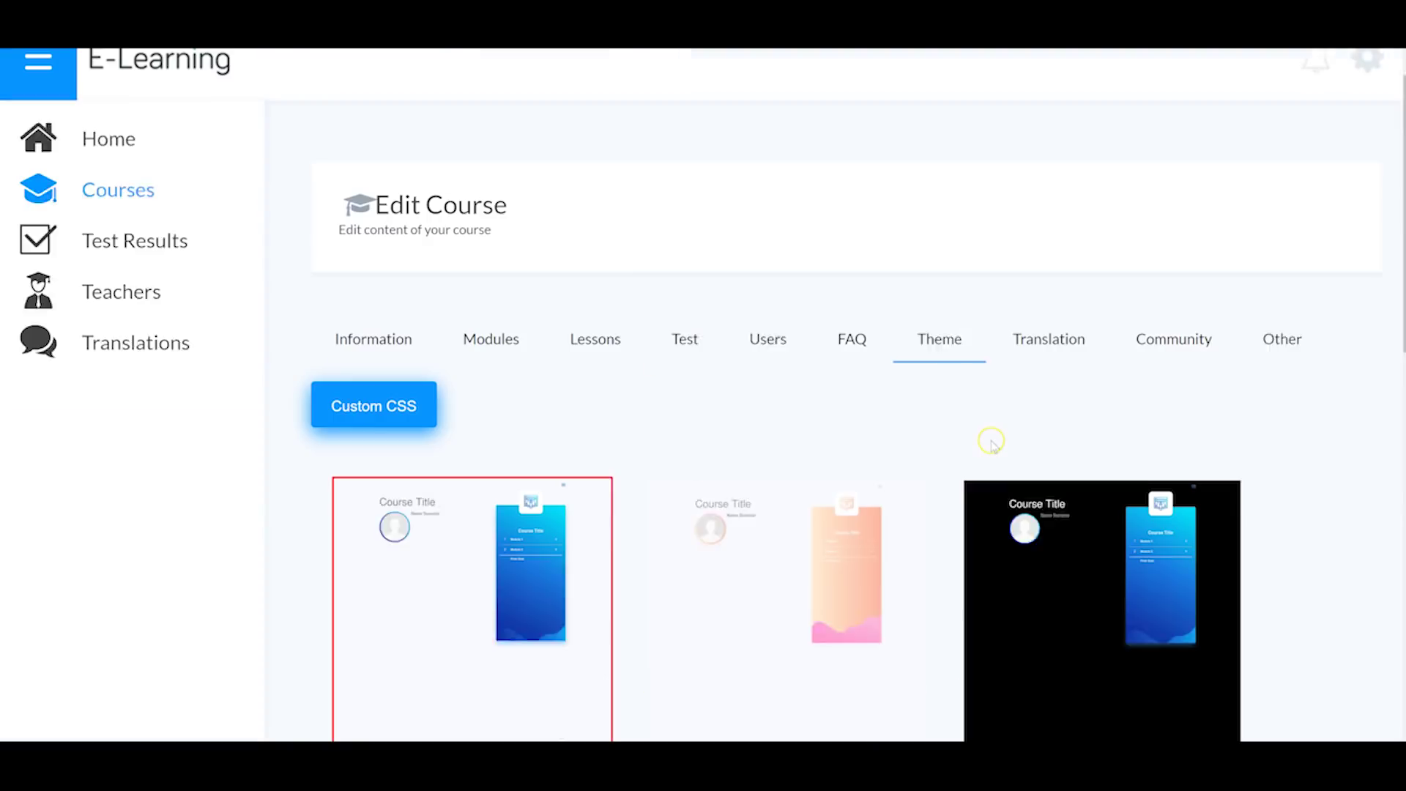
Step: View the Translation languages: English, Español, Portugues and Russian
left_click(1062, 360)
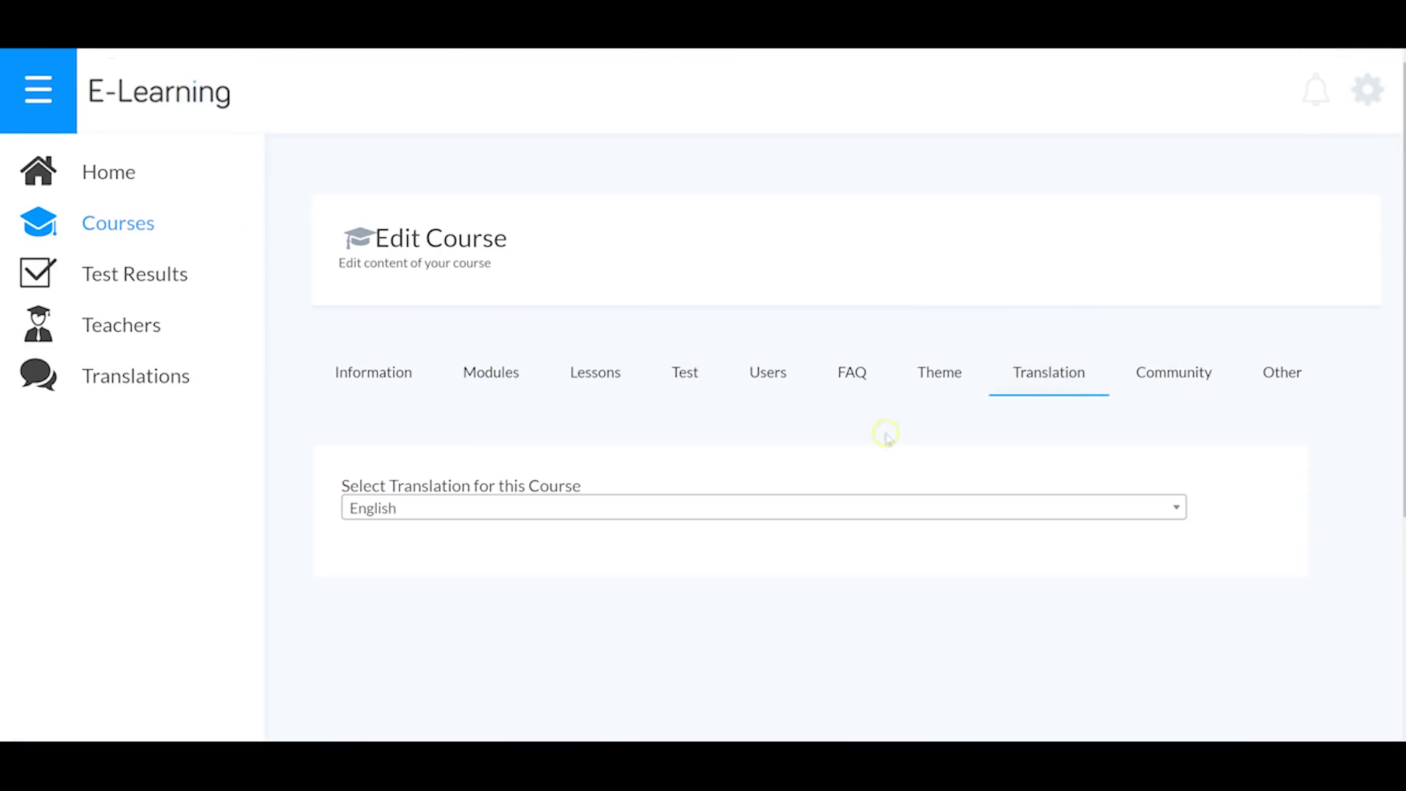
left_click(564, 521)
scroll(568, 520, "down", 1)
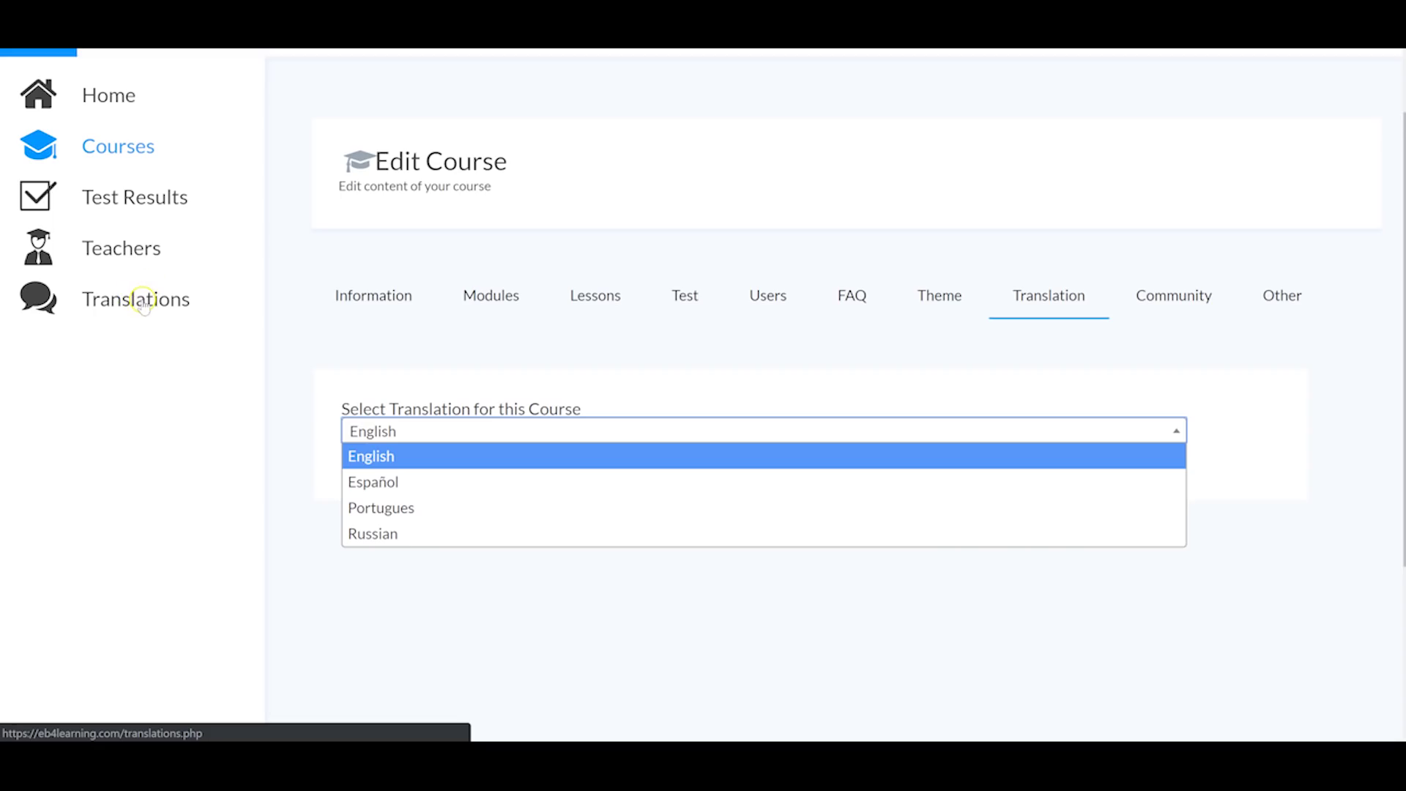
scroll(287, 304, "up", 1)
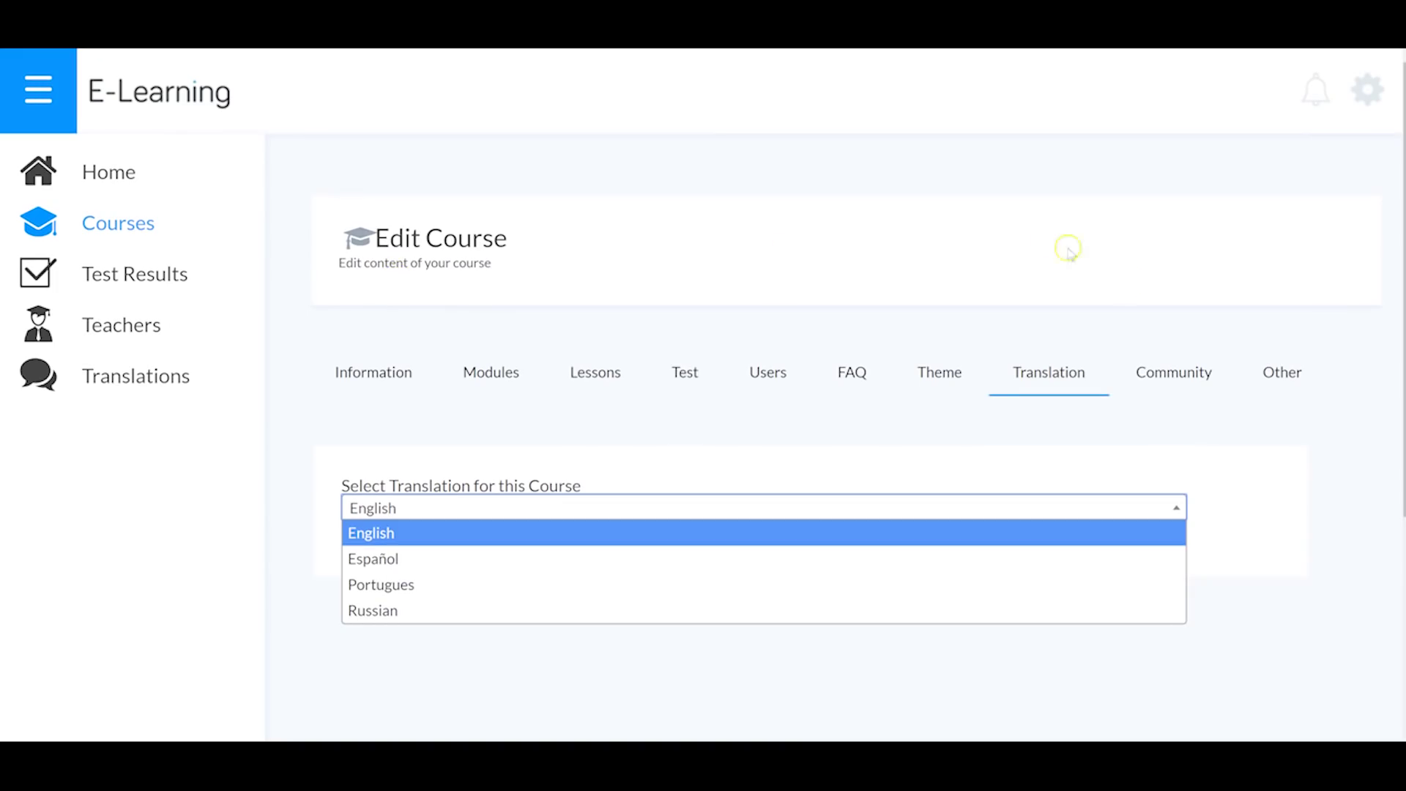
Step: View the Community publishing form and the Other tab's extension code fields for registration and all pages
left_click(1170, 383)
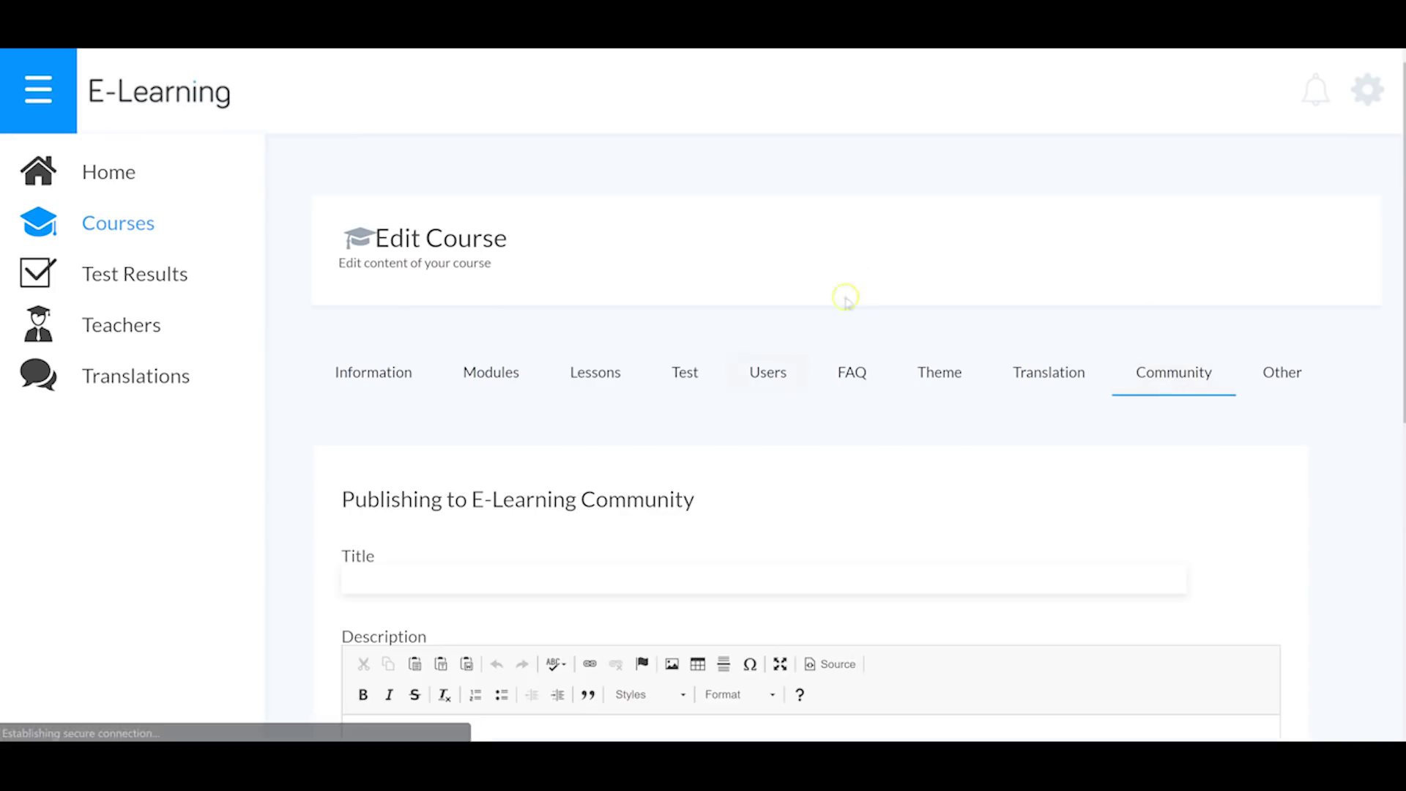
scroll(637, 377, "down", 2)
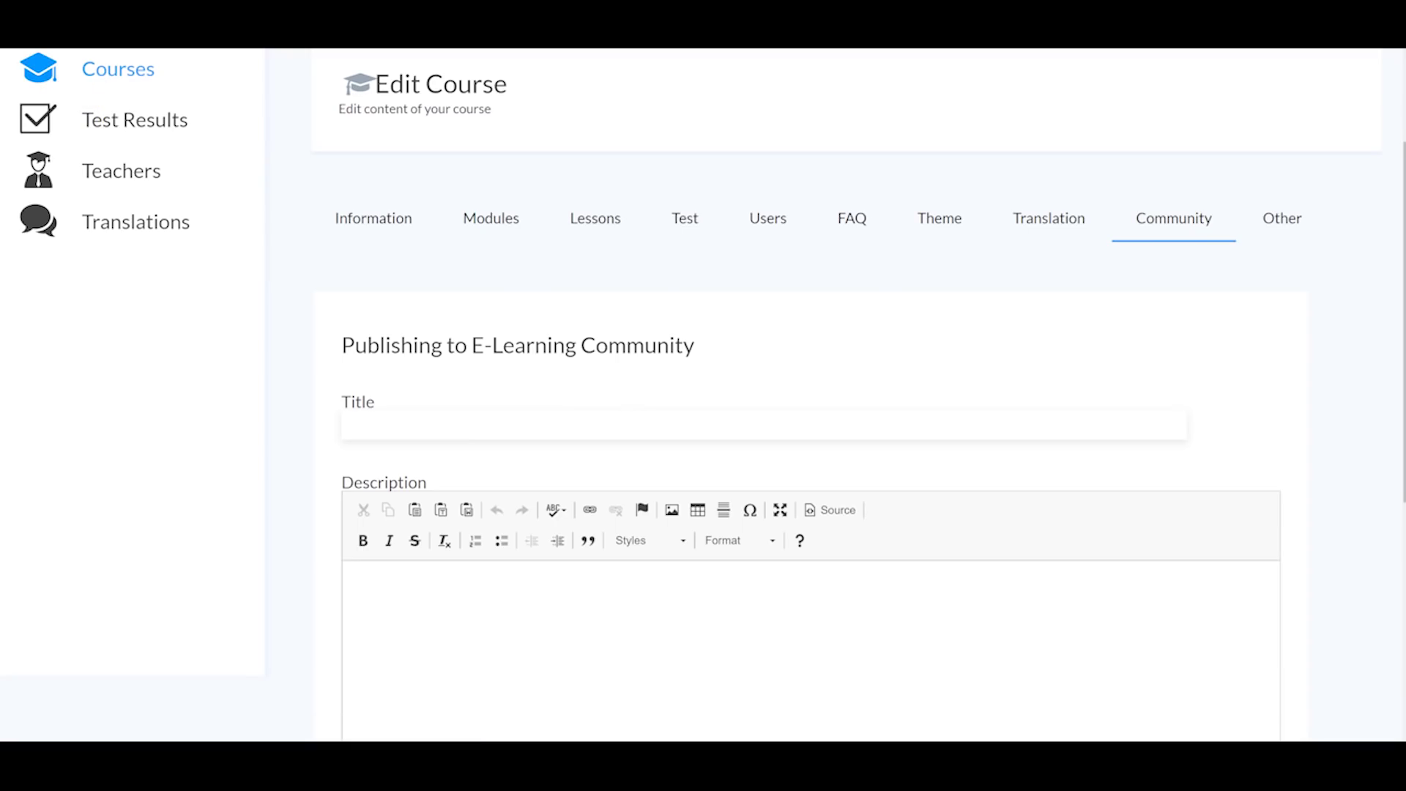
left_click(1285, 223)
scroll(842, 405, "down", 2)
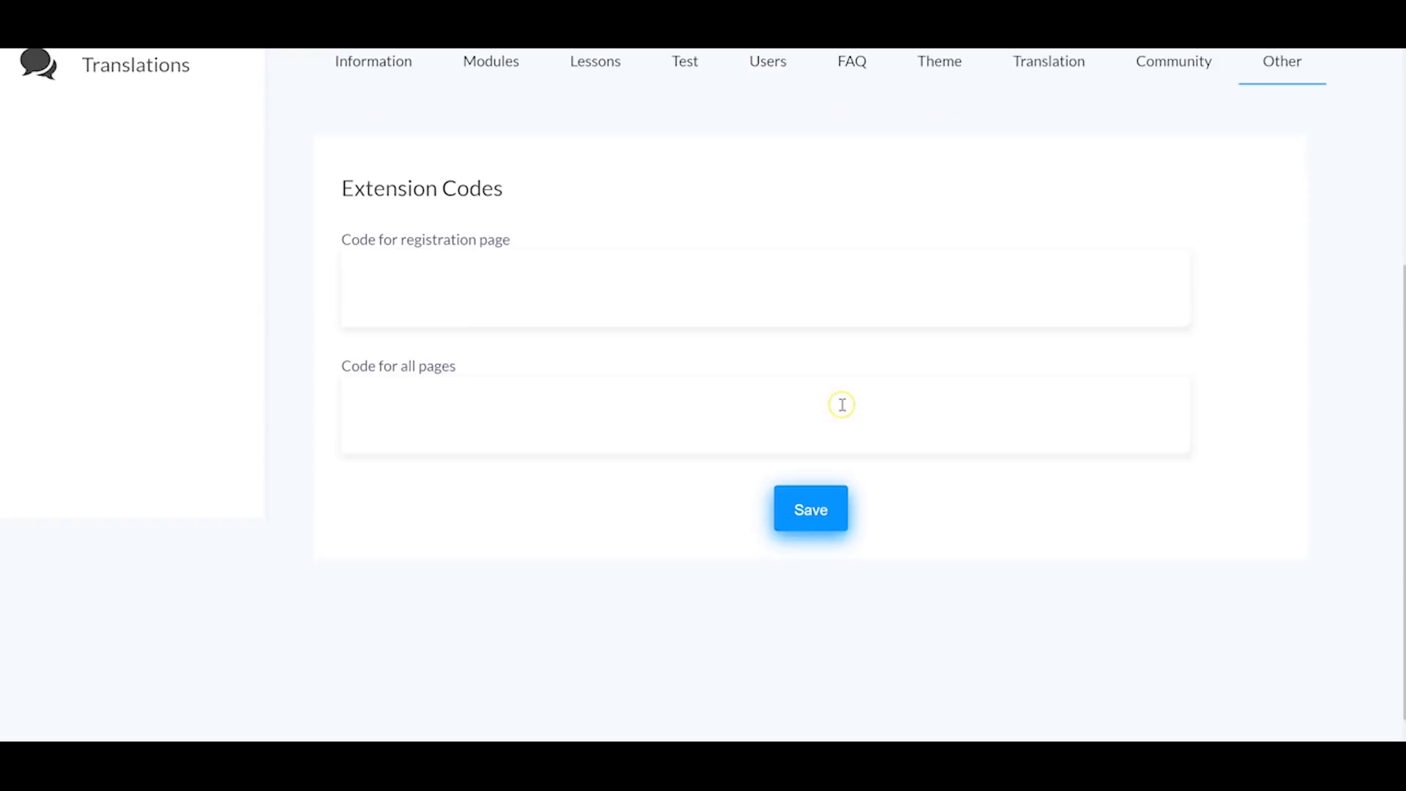
scroll(483, 337, "up", 2)
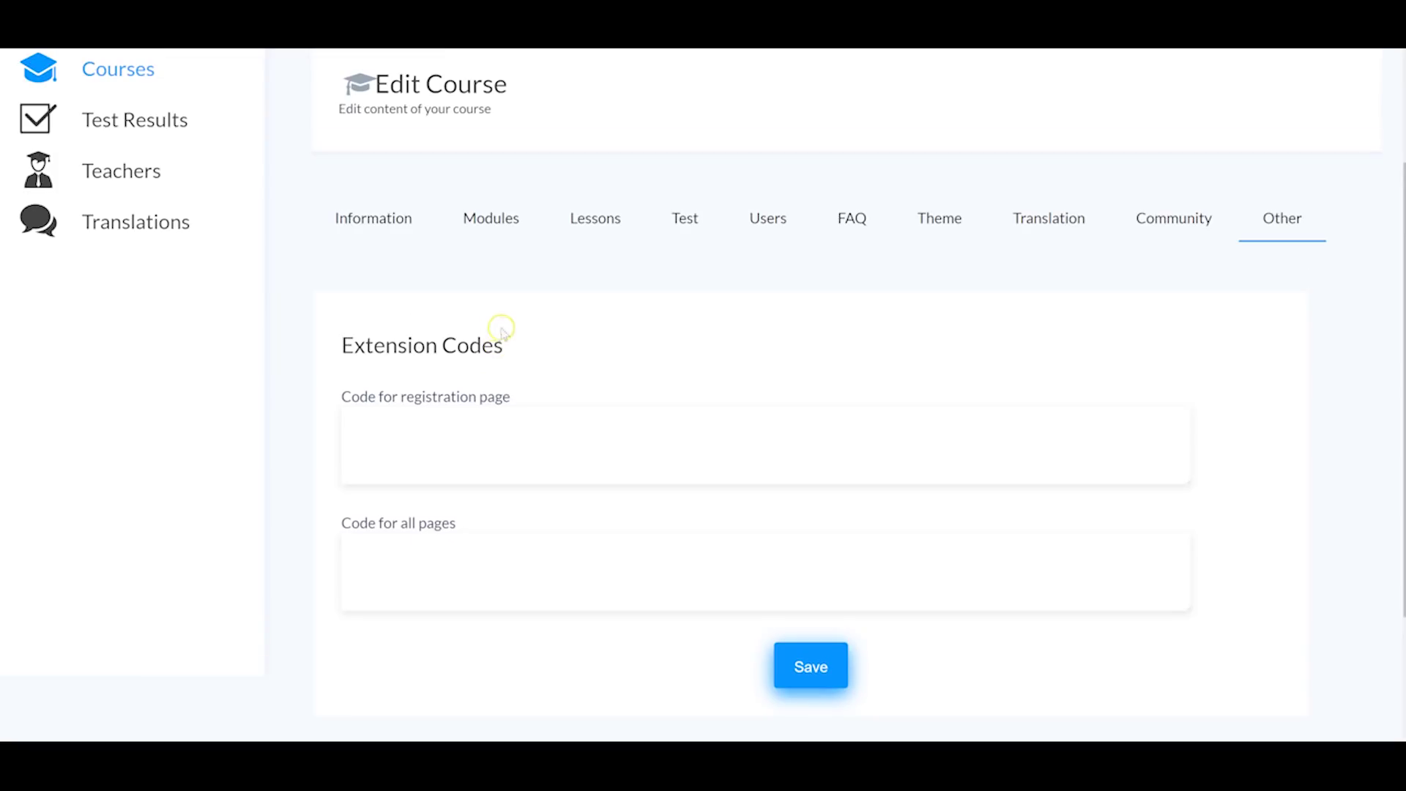
scroll(679, 378, "up", 4)
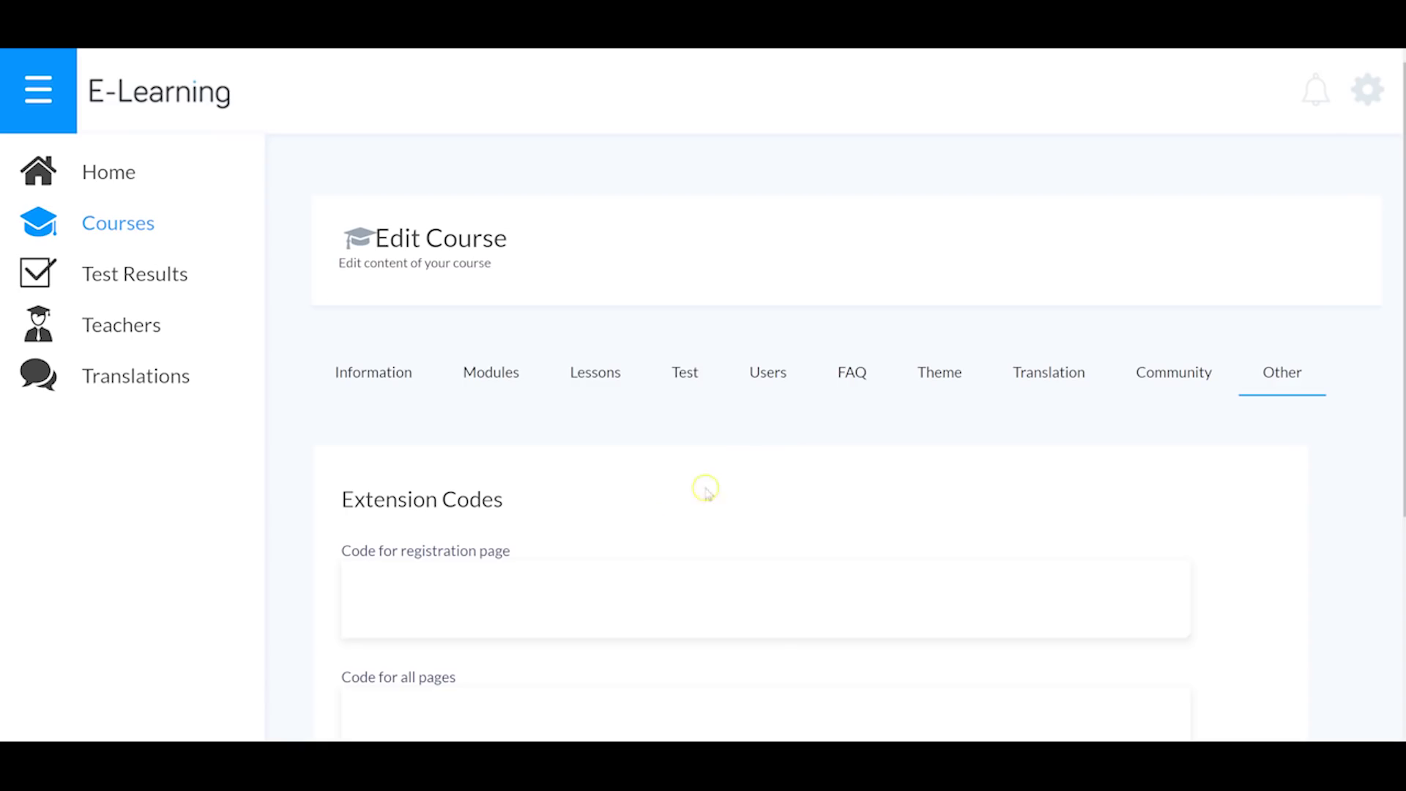
left_click(123, 277)
Step: Open E-Learning's empty Translations list and start a new translation
left_click(108, 328)
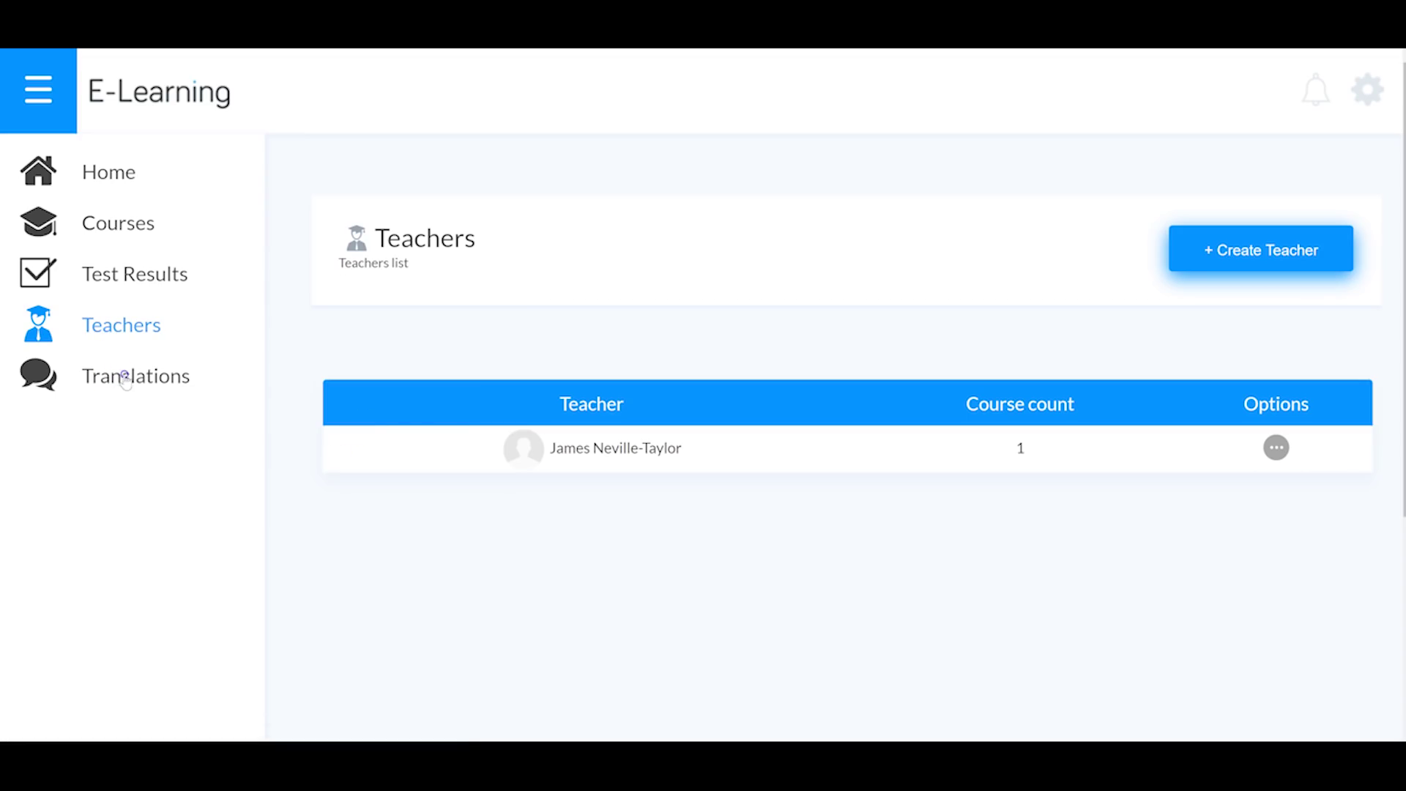
left_click(126, 378)
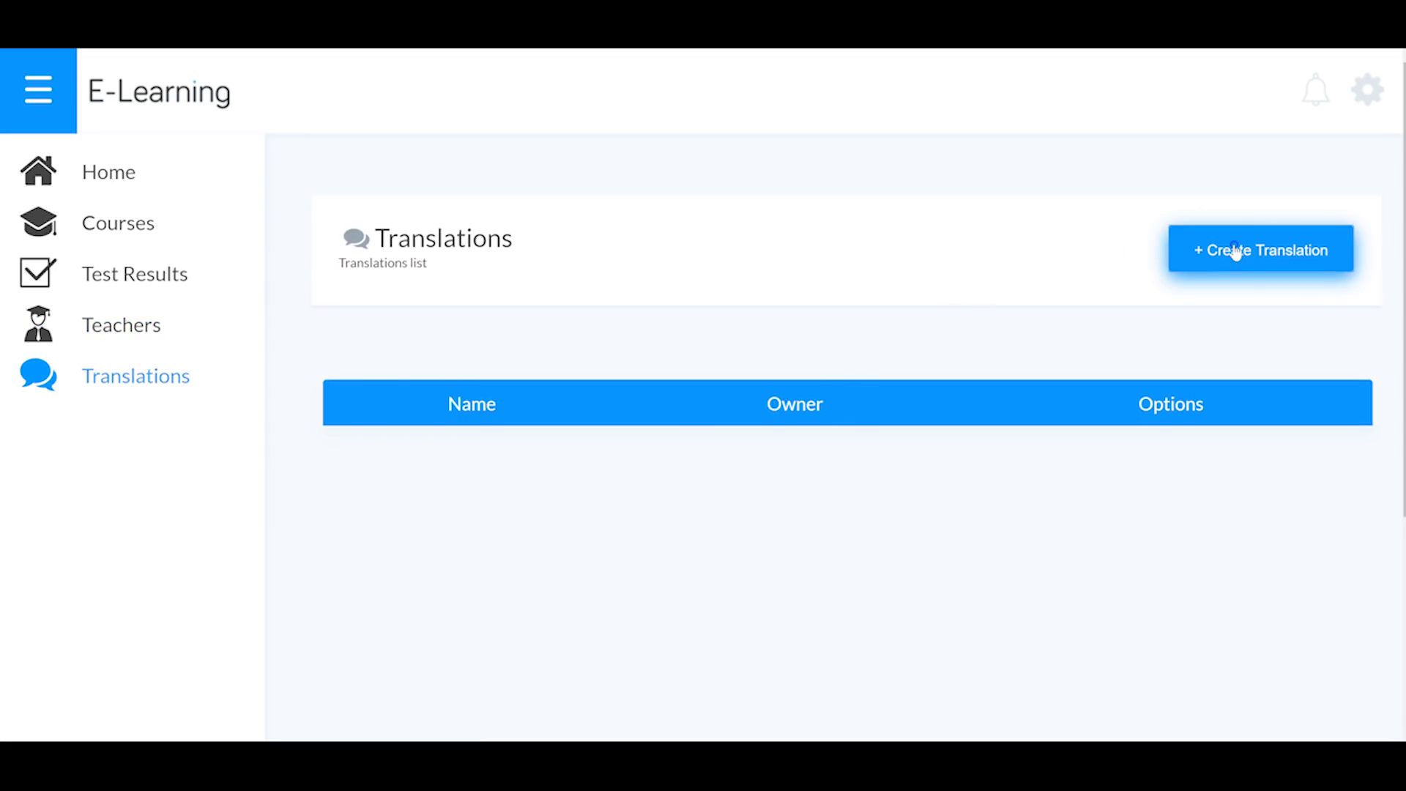
left_click(1235, 251)
Step: Look through the new-translation form's fields, then close it without saving
scroll(637, 396, "down", 3)
left_click_drag(496, 290, 352, 267)
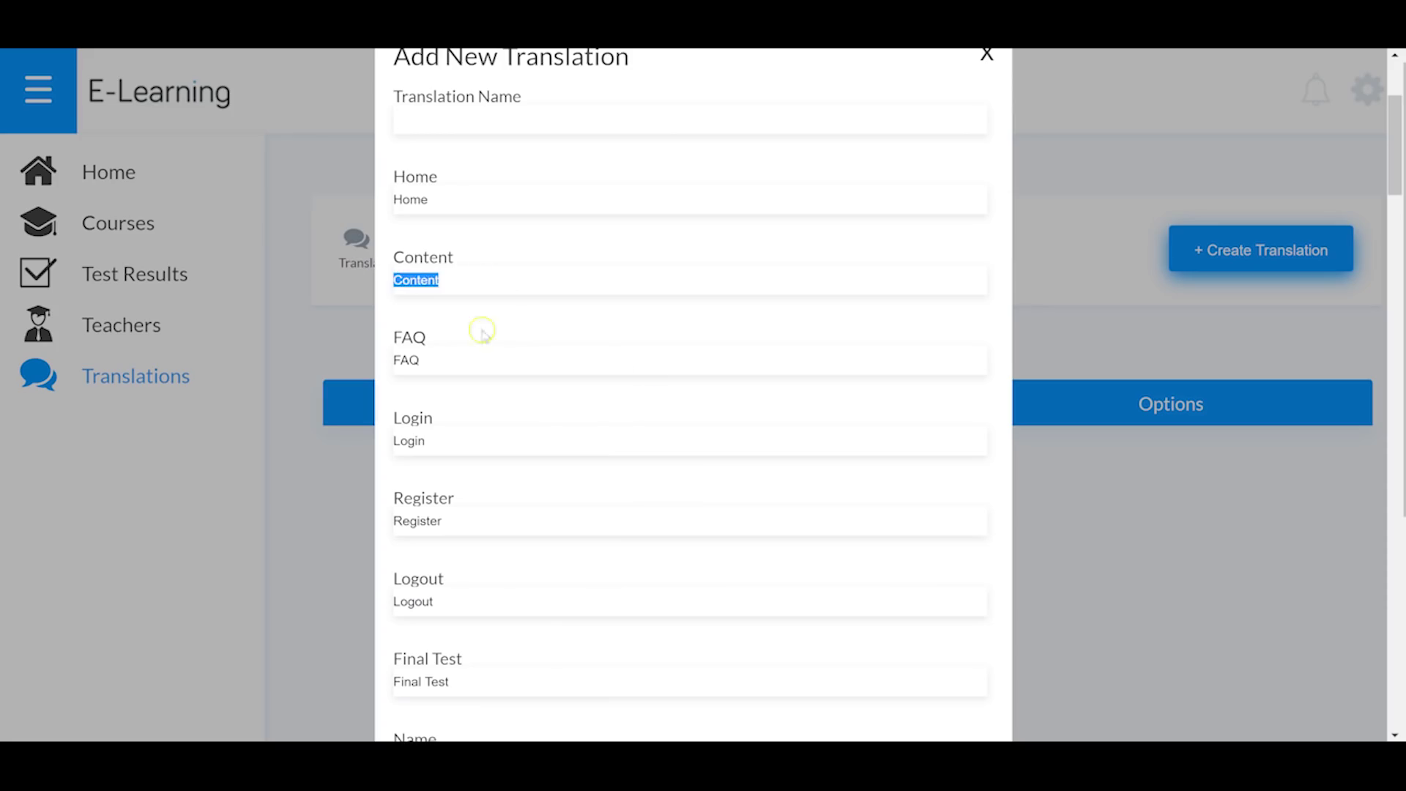
scroll(536, 374, "down", 1)
key("Tab")
key("Tab")
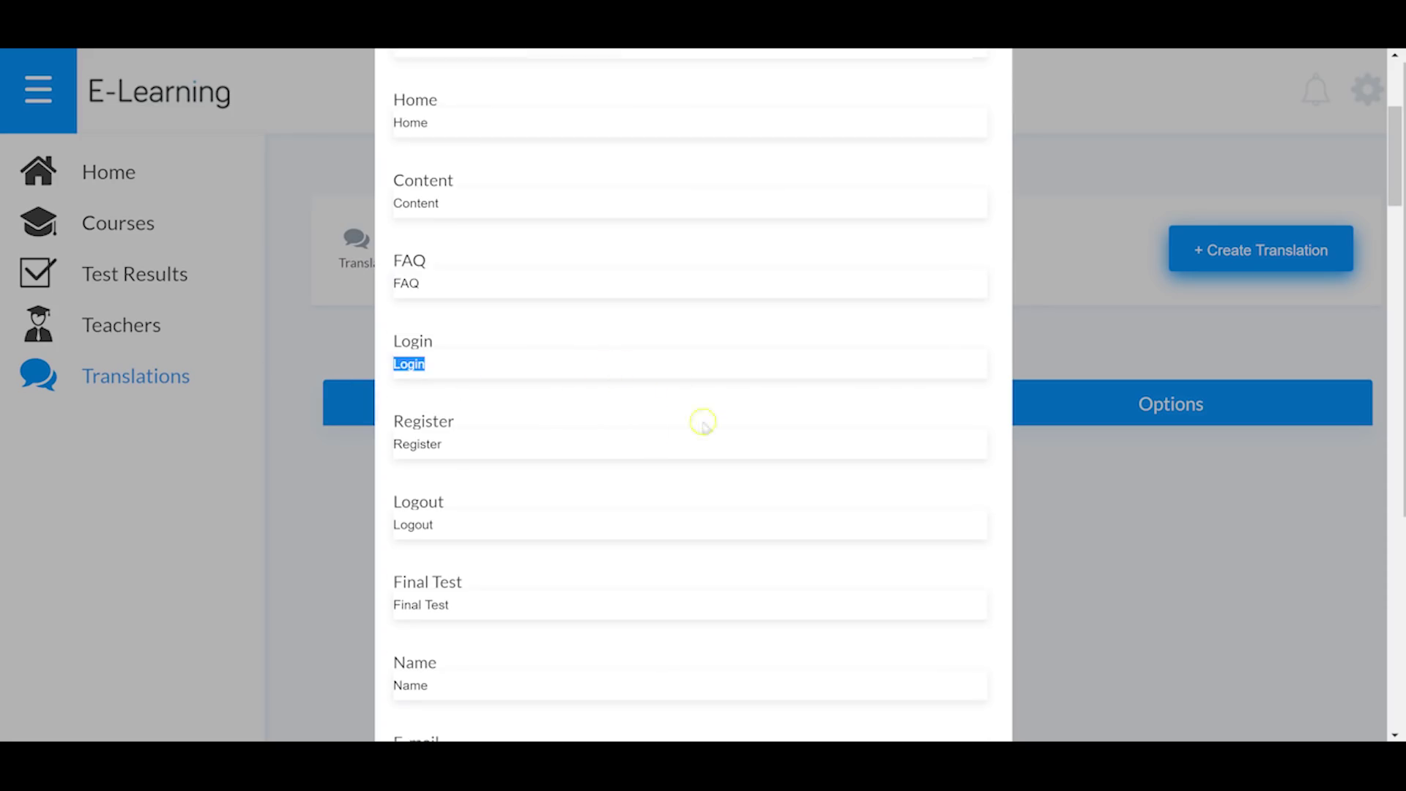
key("Tab")
scroll(647, 367, "down", 1)
scroll(619, 326, "down", 20)
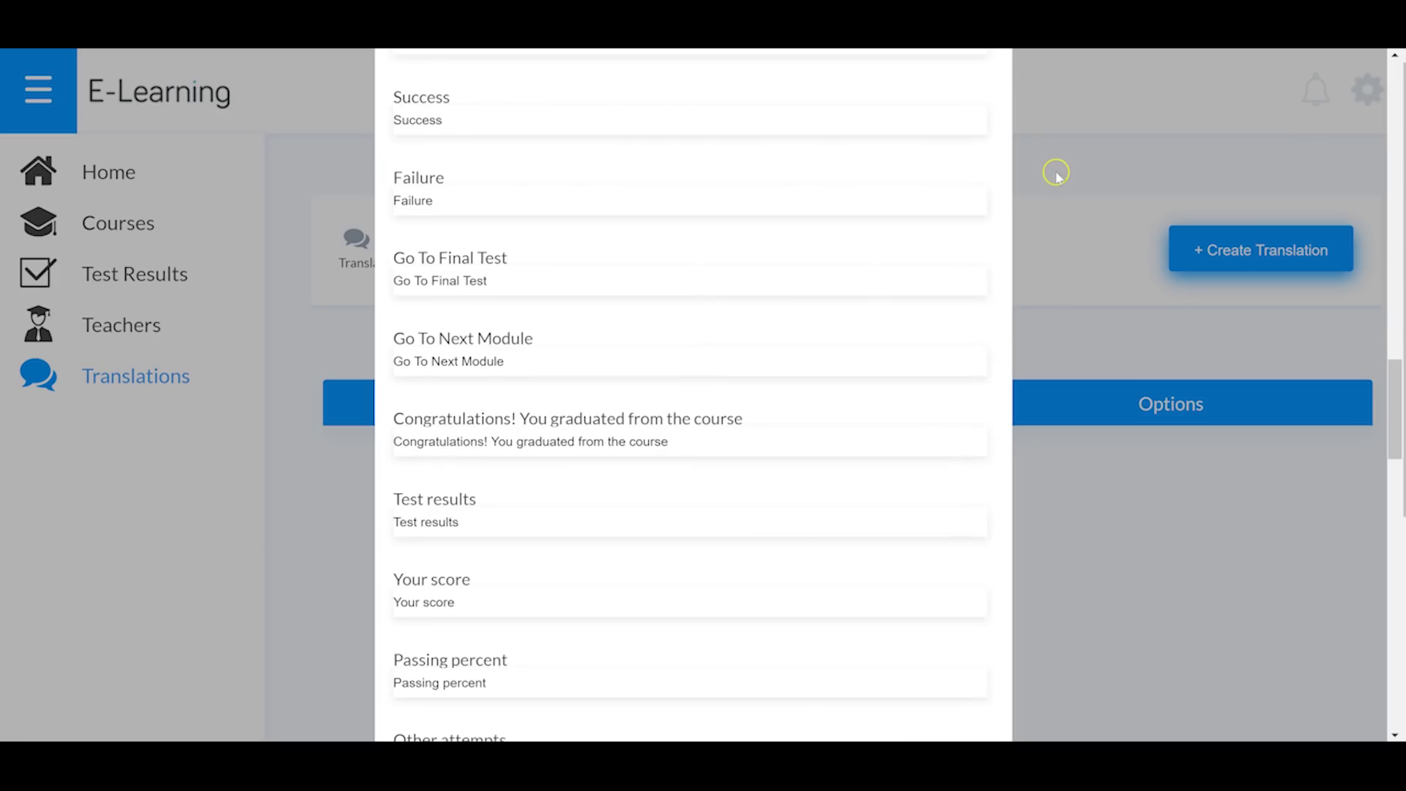
scroll(753, 314, "up", 7)
scroll(692, 228, "up", 7)
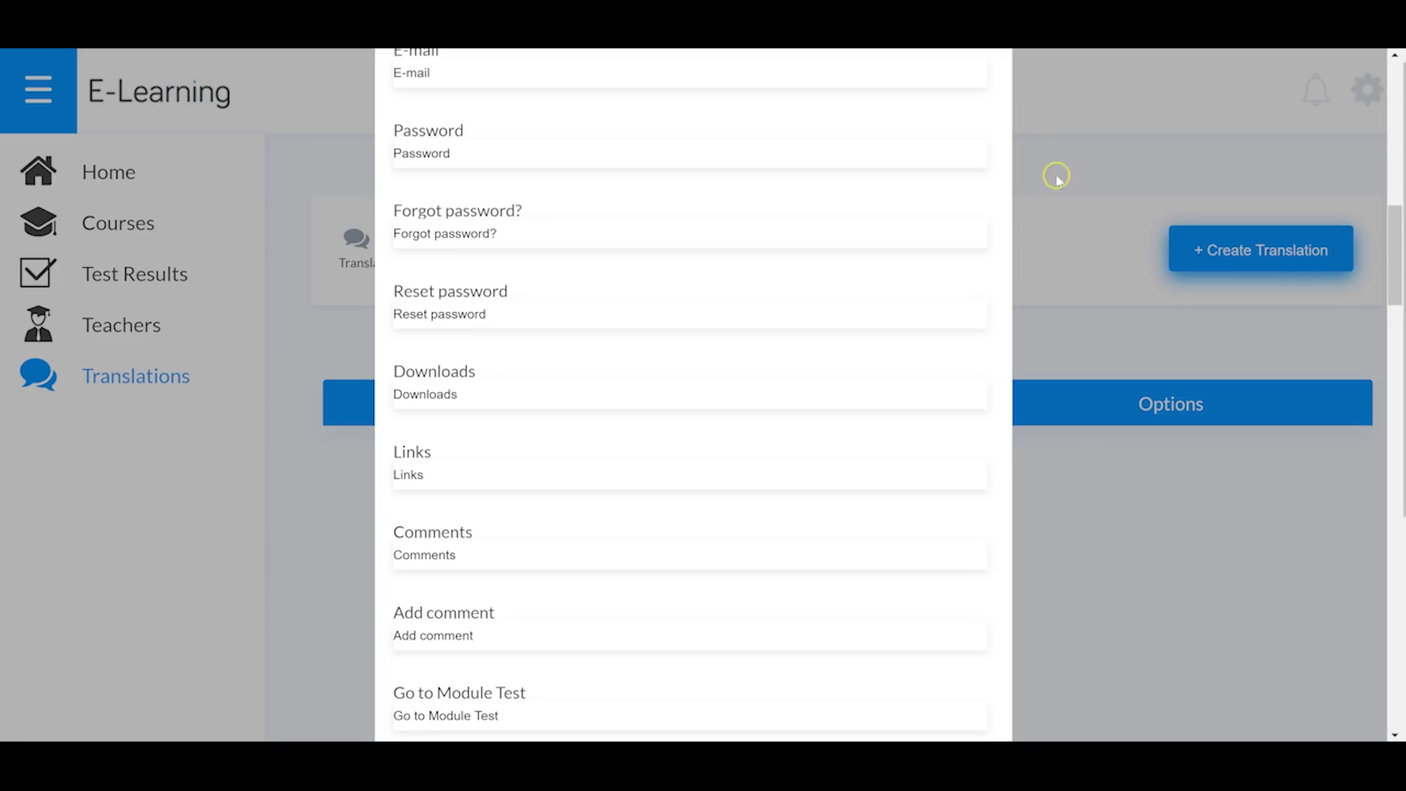
scroll(725, 197, "up", 10)
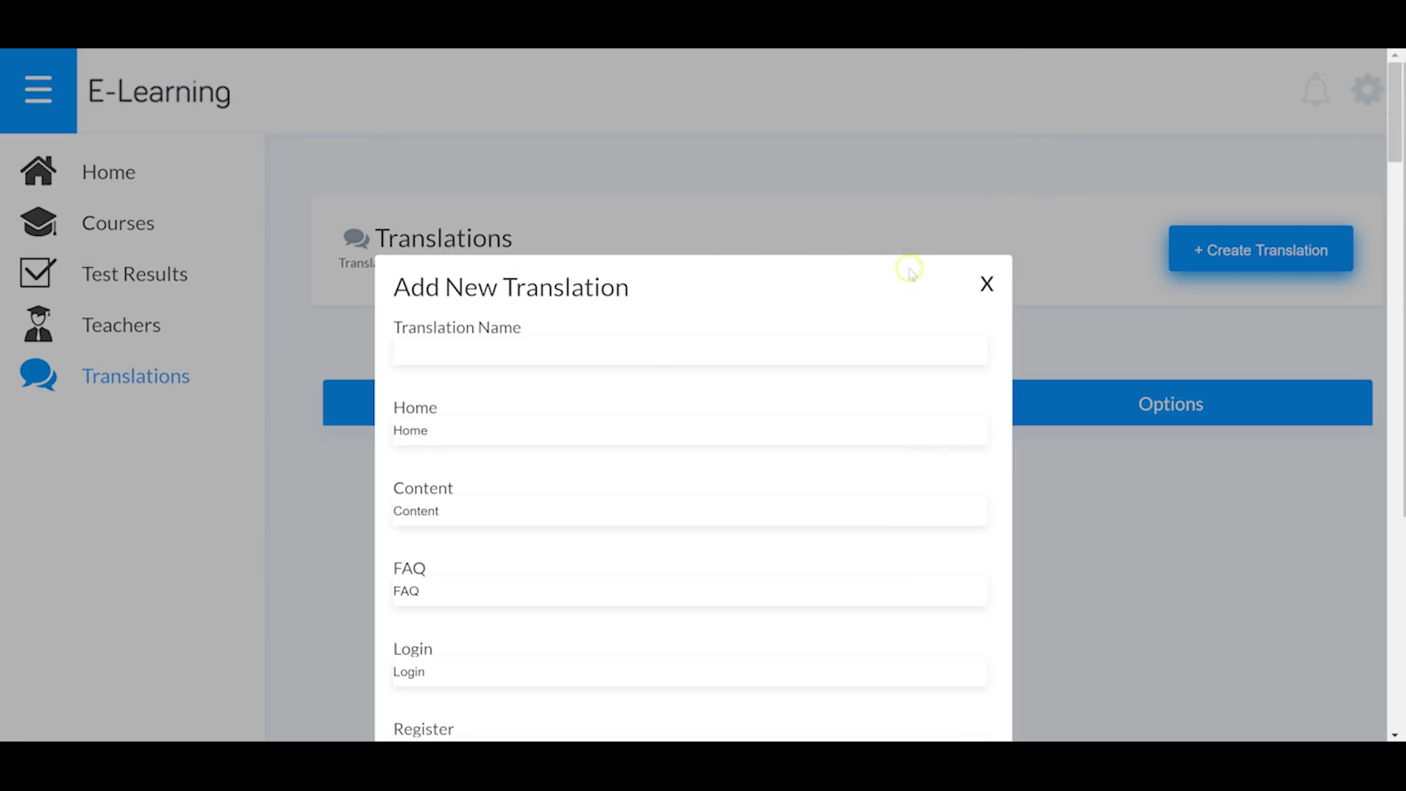
left_click(986, 286)
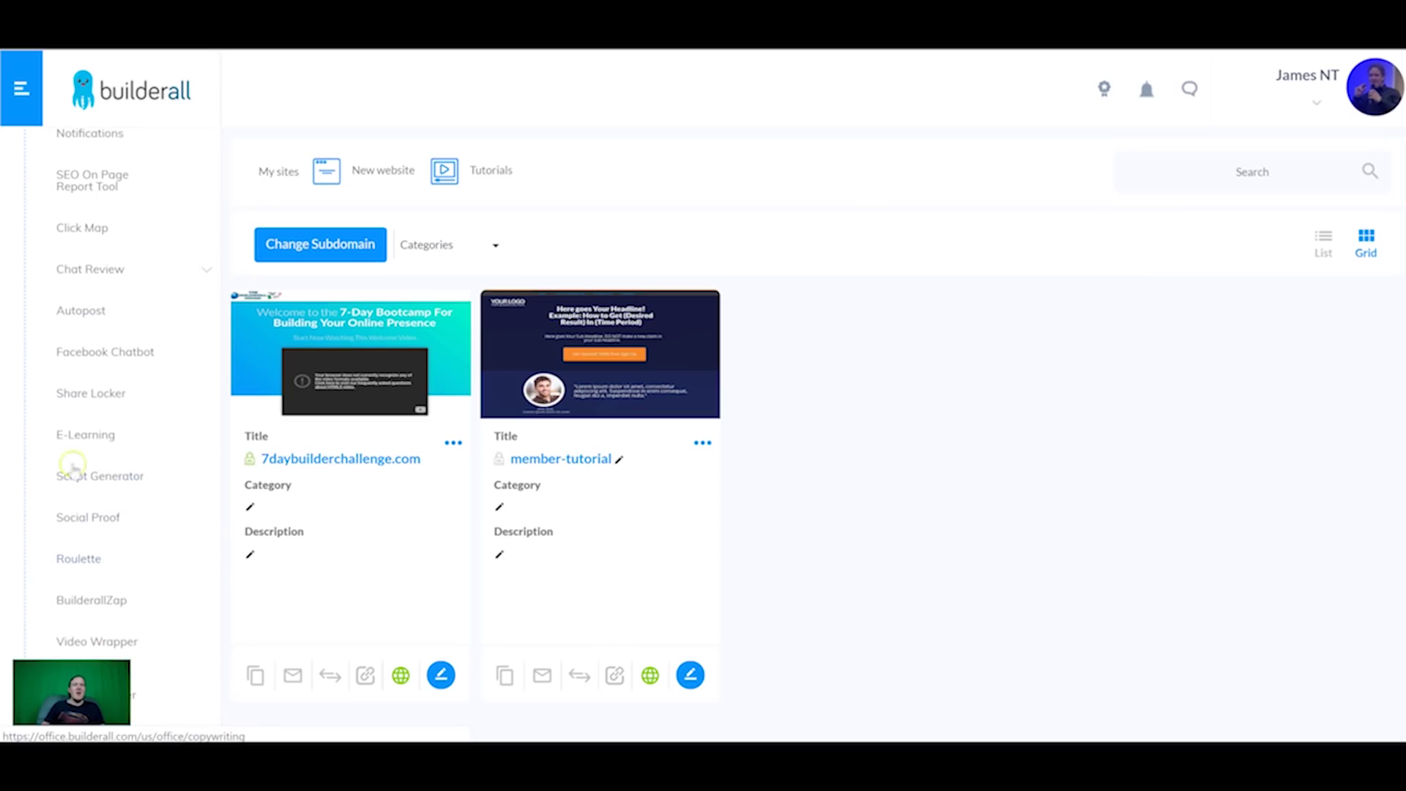
Step: Open Script Generator, browse its training-video Dashboard, and start generating a new script
left_click(108, 478)
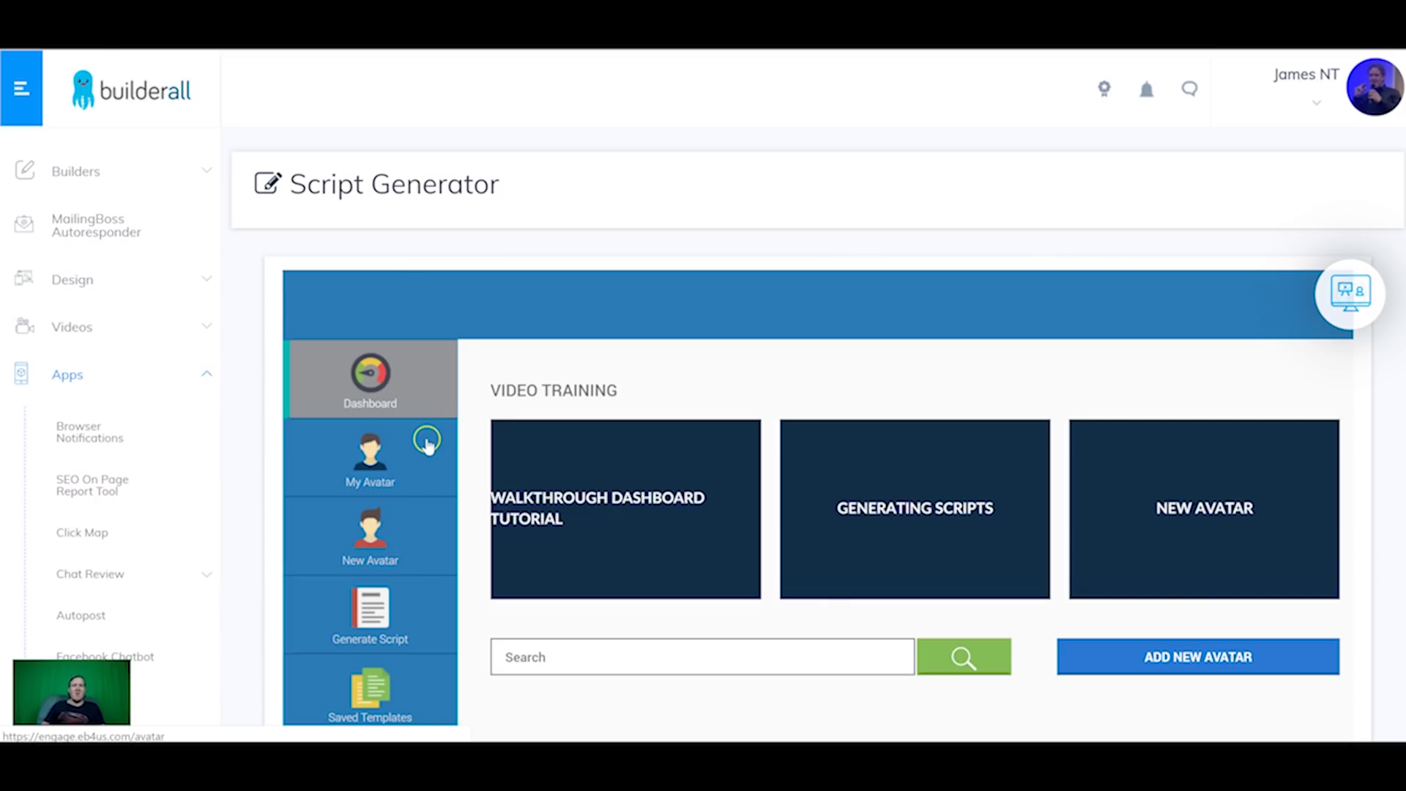
scroll(473, 440, "down", 2)
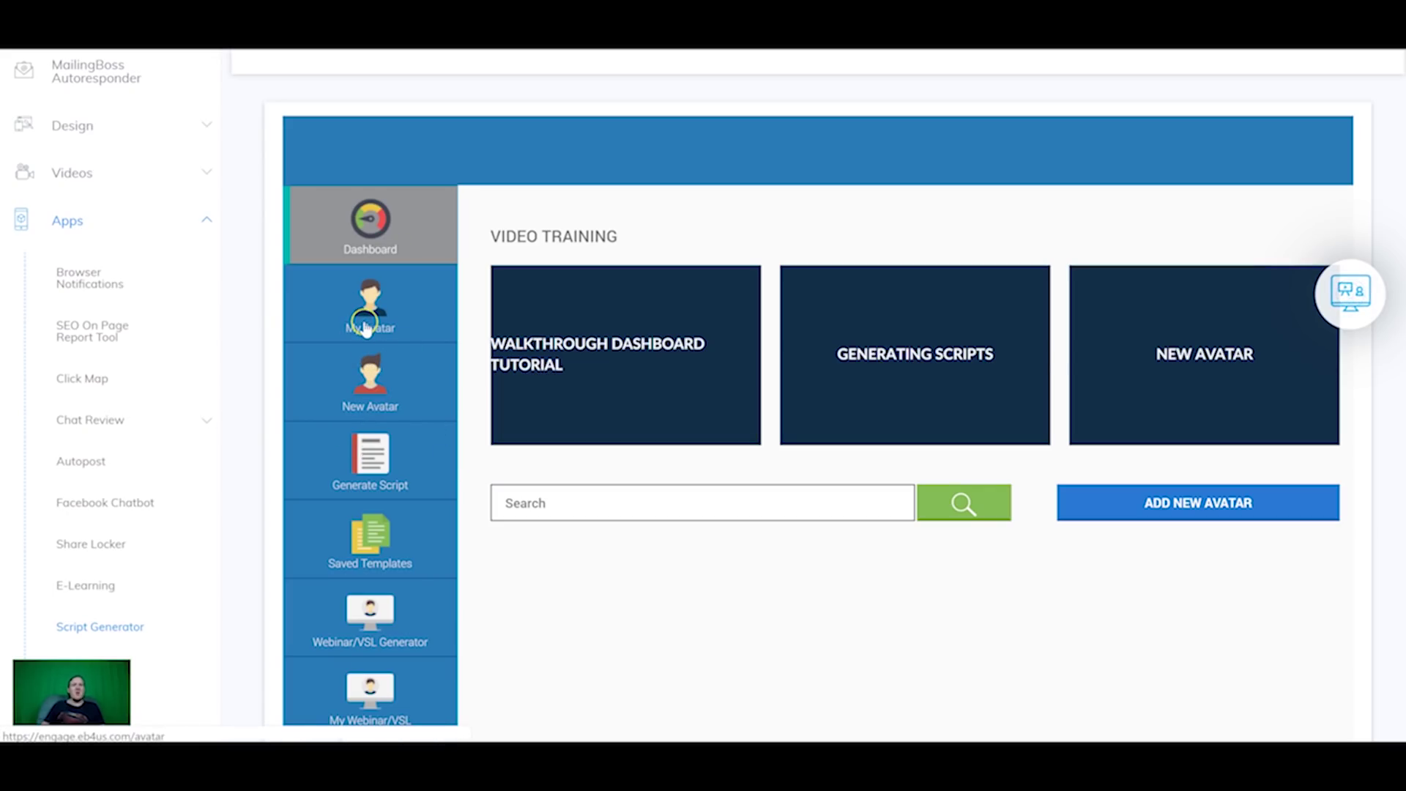
scroll(365, 327, "up", 1)
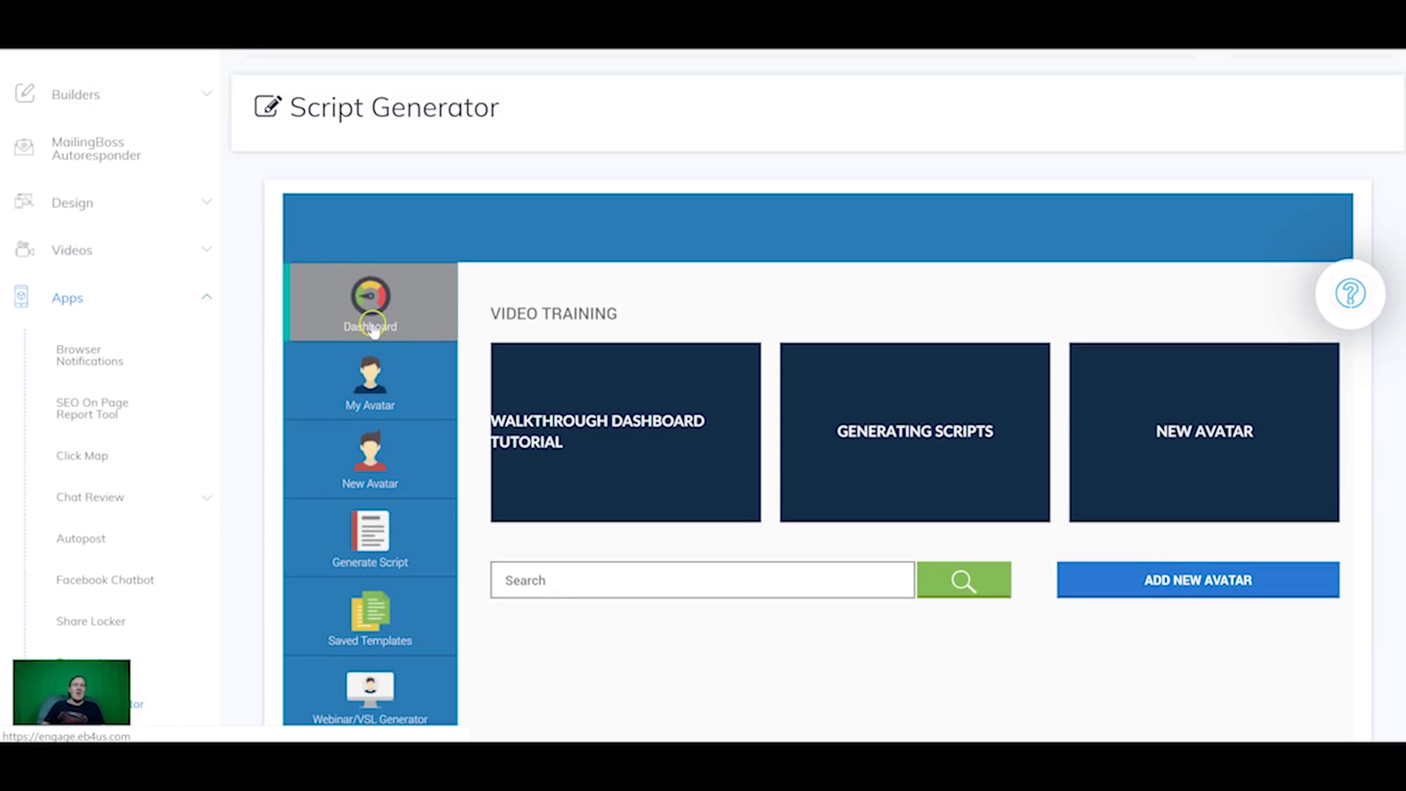
scroll(374, 327, "down", 3)
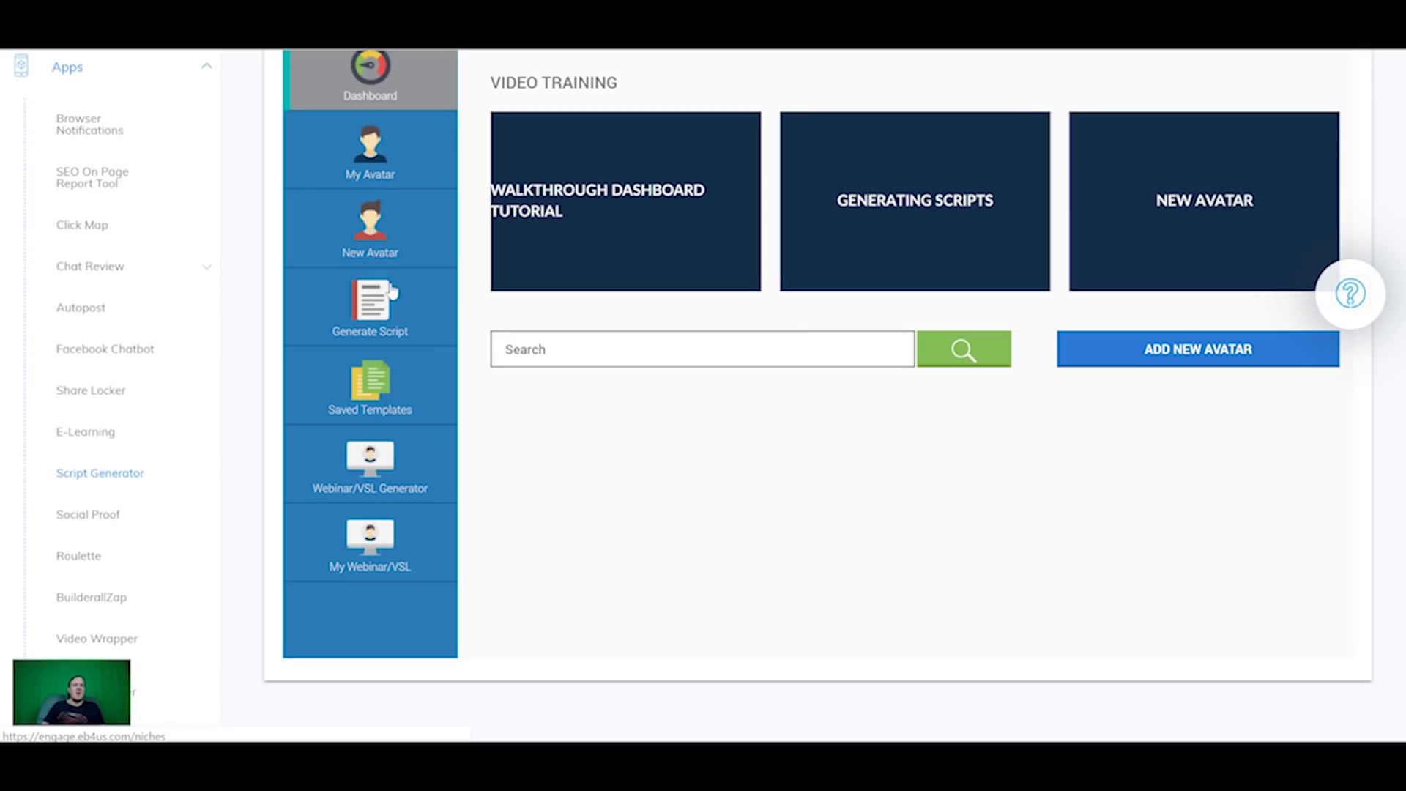
scroll(378, 300, "up", 1)
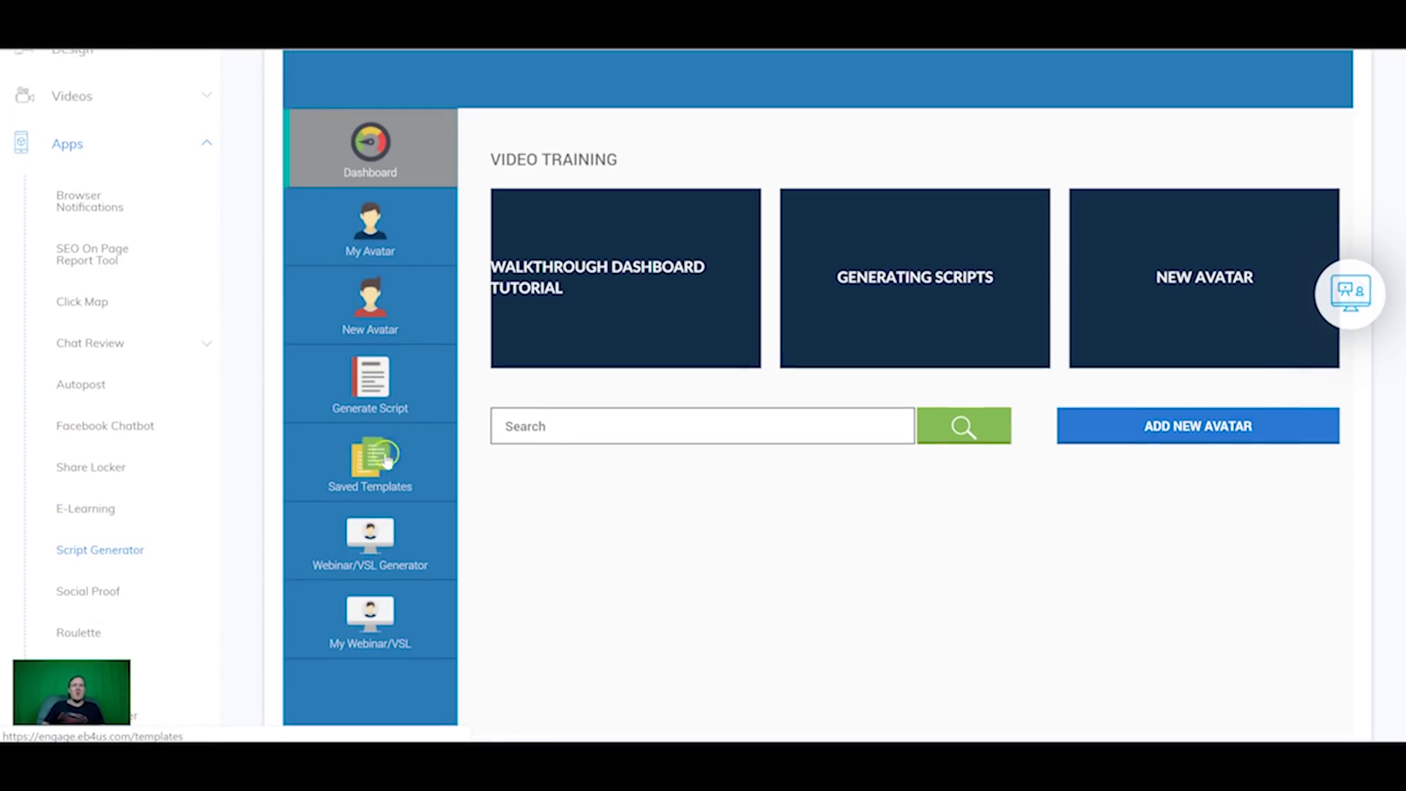
left_click(369, 376)
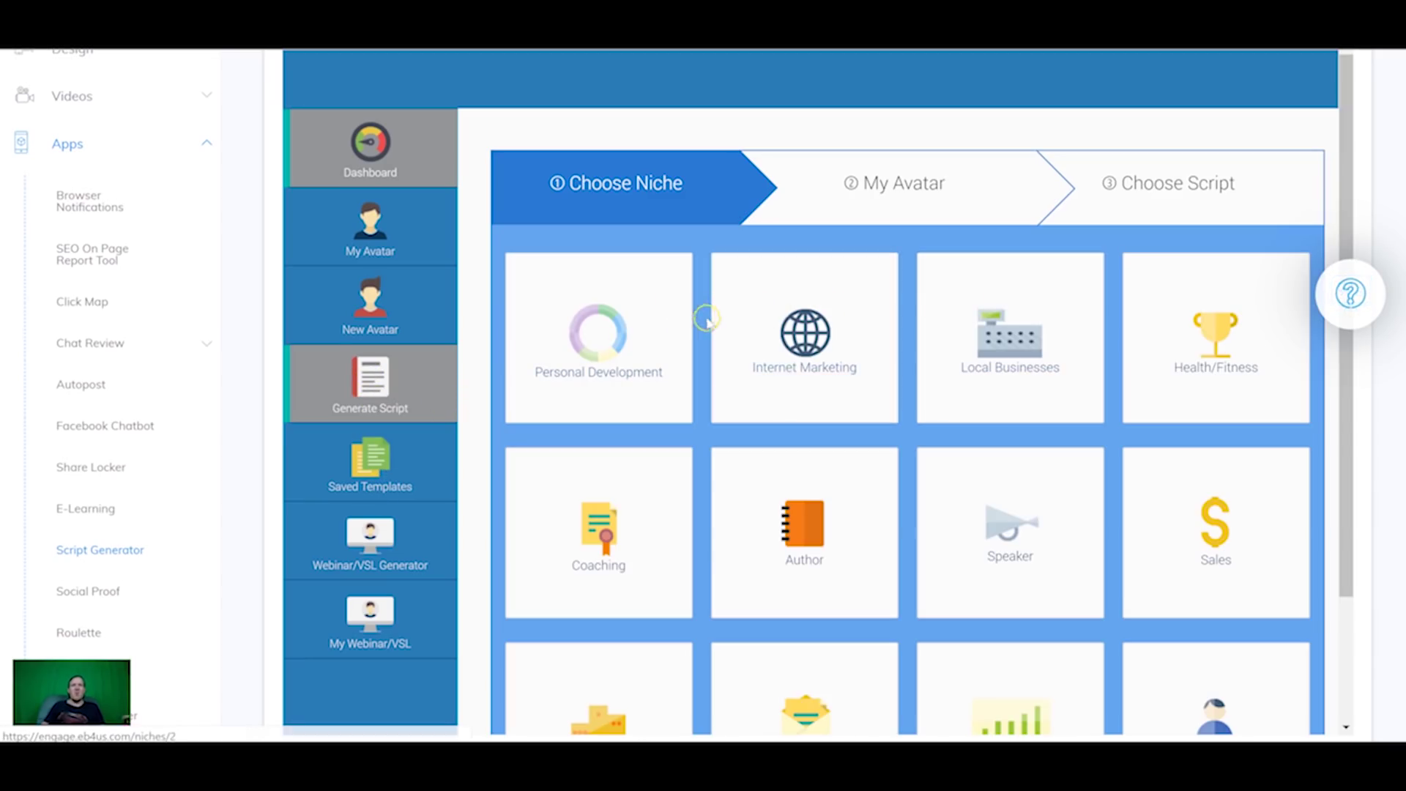
Step: Choose the Personal Development niche, then Funnel Scripts, and browse the script templates
left_click(605, 333)
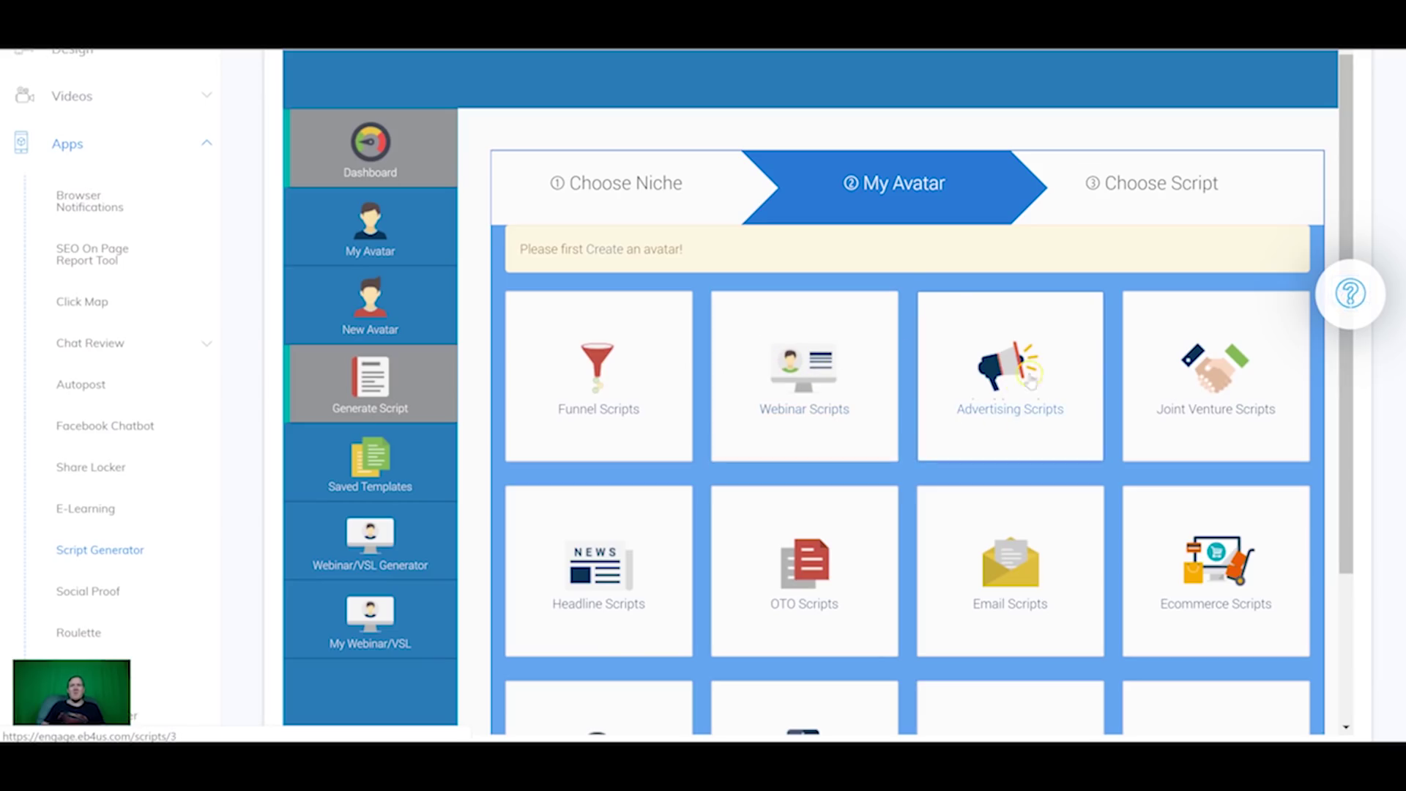
scroll(747, 437, "down", 3)
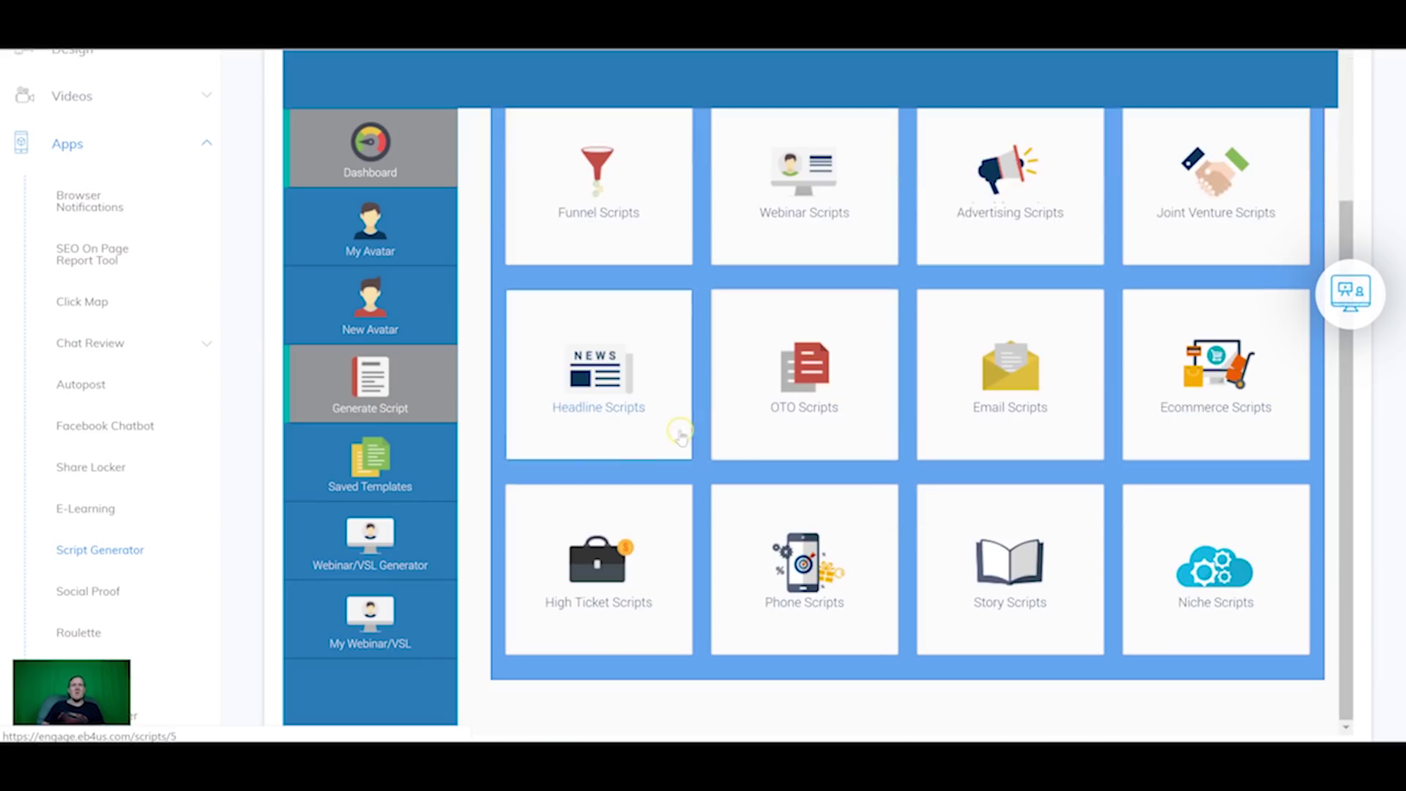
left_click(604, 186)
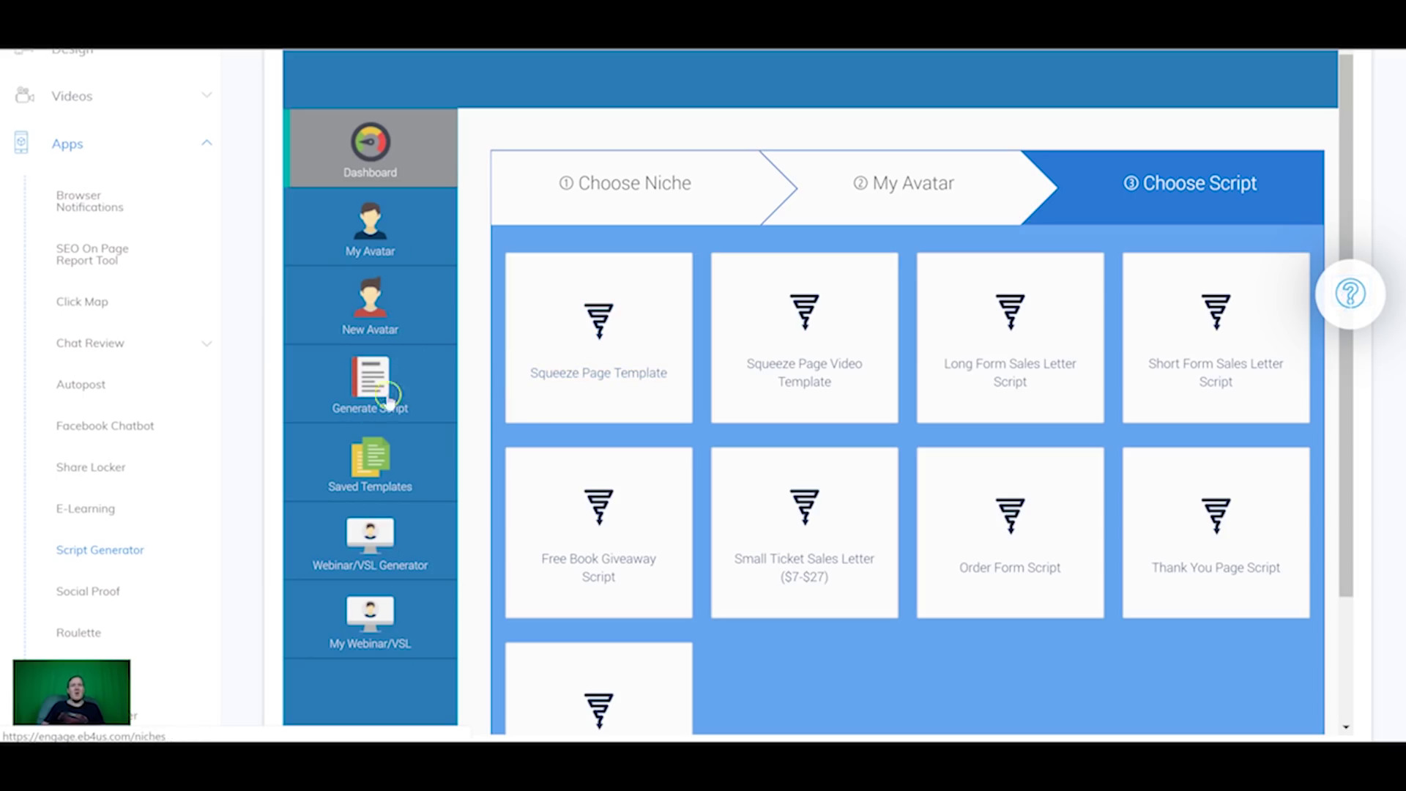
scroll(712, 365, "down", 2)
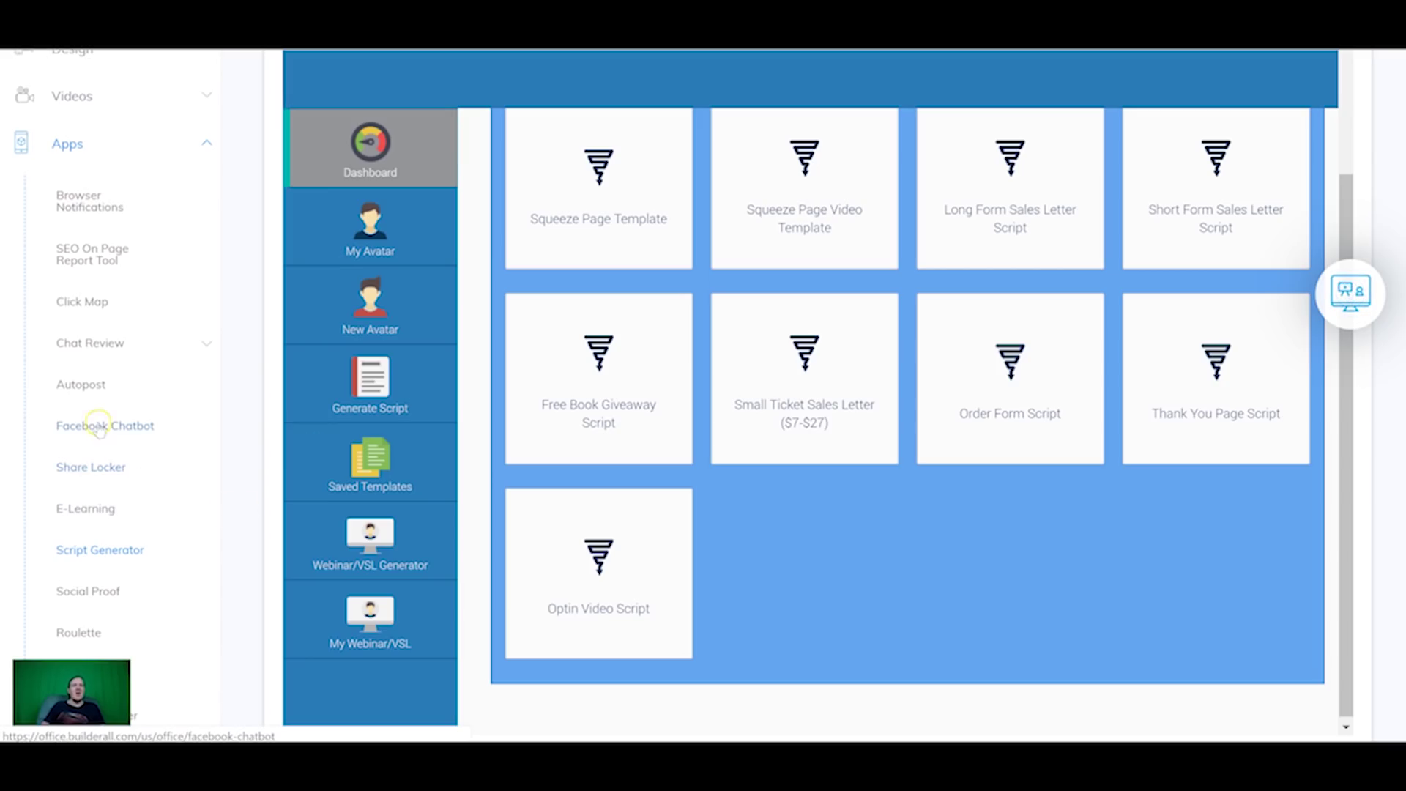
scroll(121, 434, "down", 3)
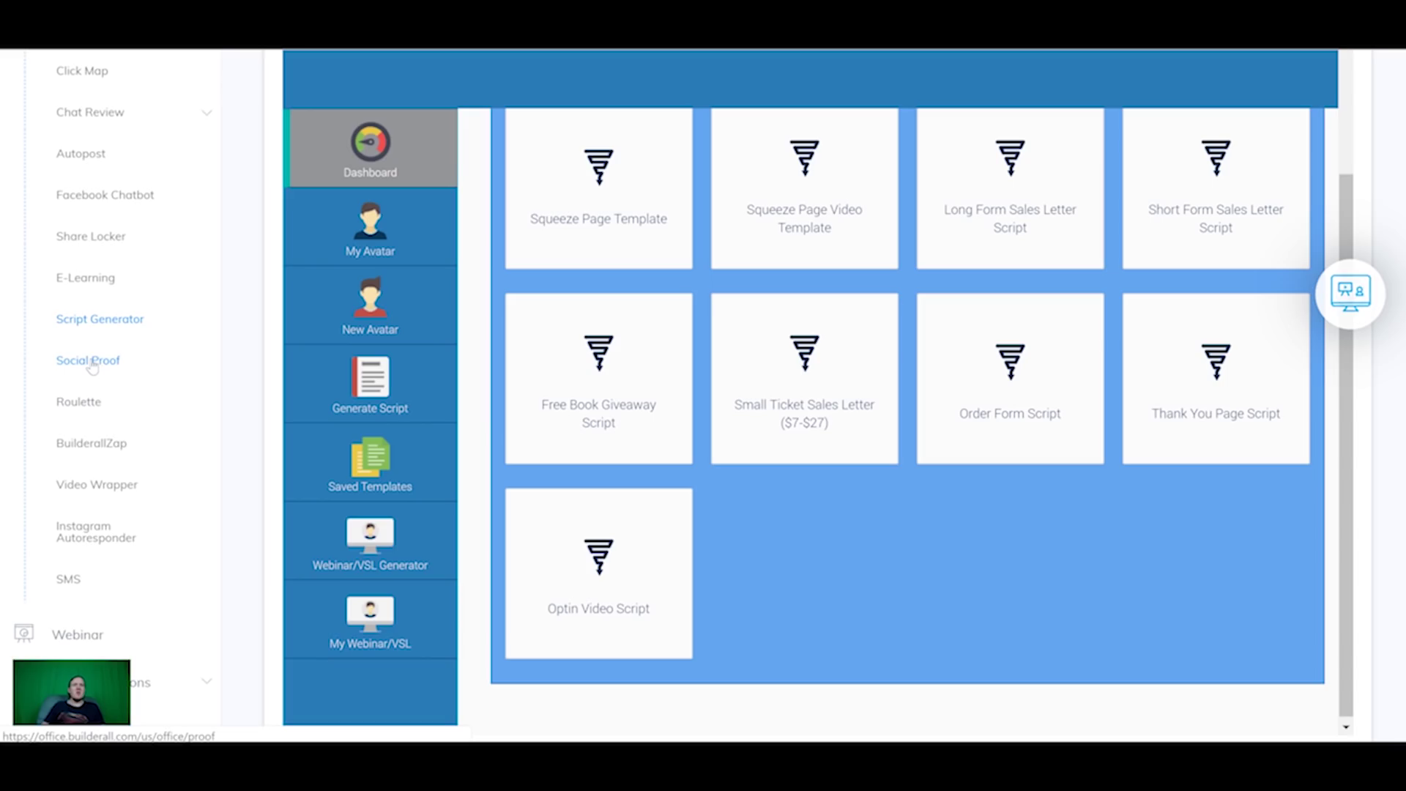
Step: In Social Proof, start a campaign of type Drag n Drop Site Builder contact form
left_click(92, 361)
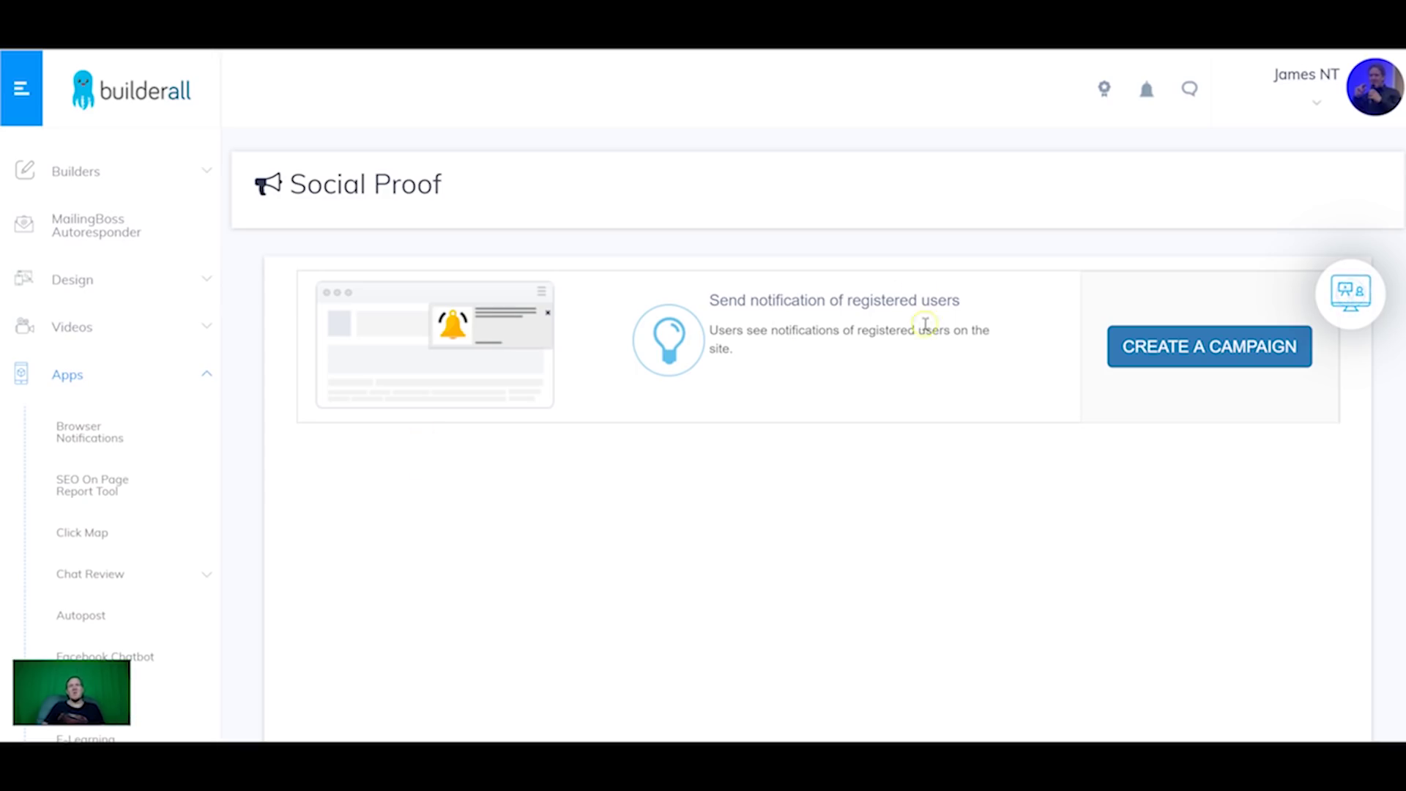
left_click(1162, 355)
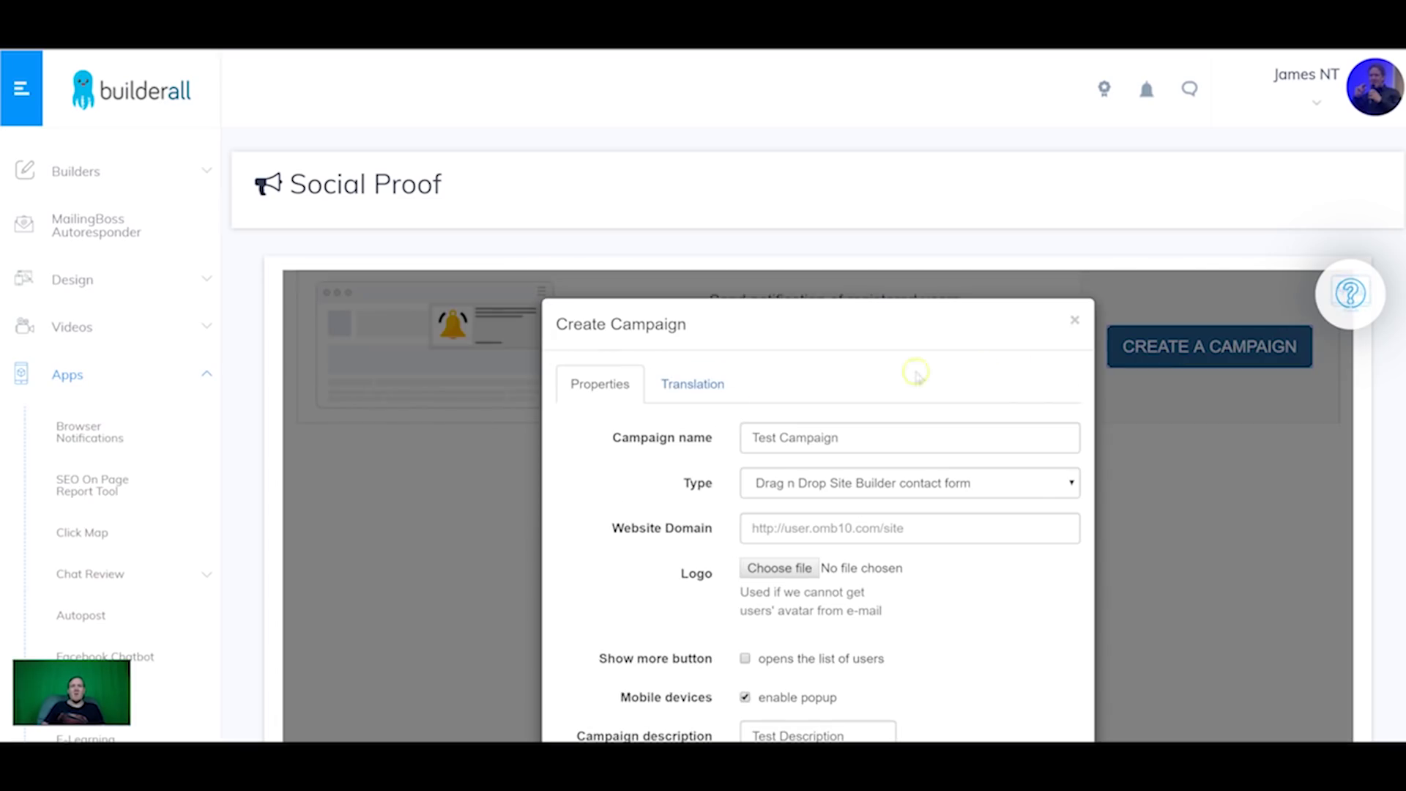
scroll(843, 429, "down", 1)
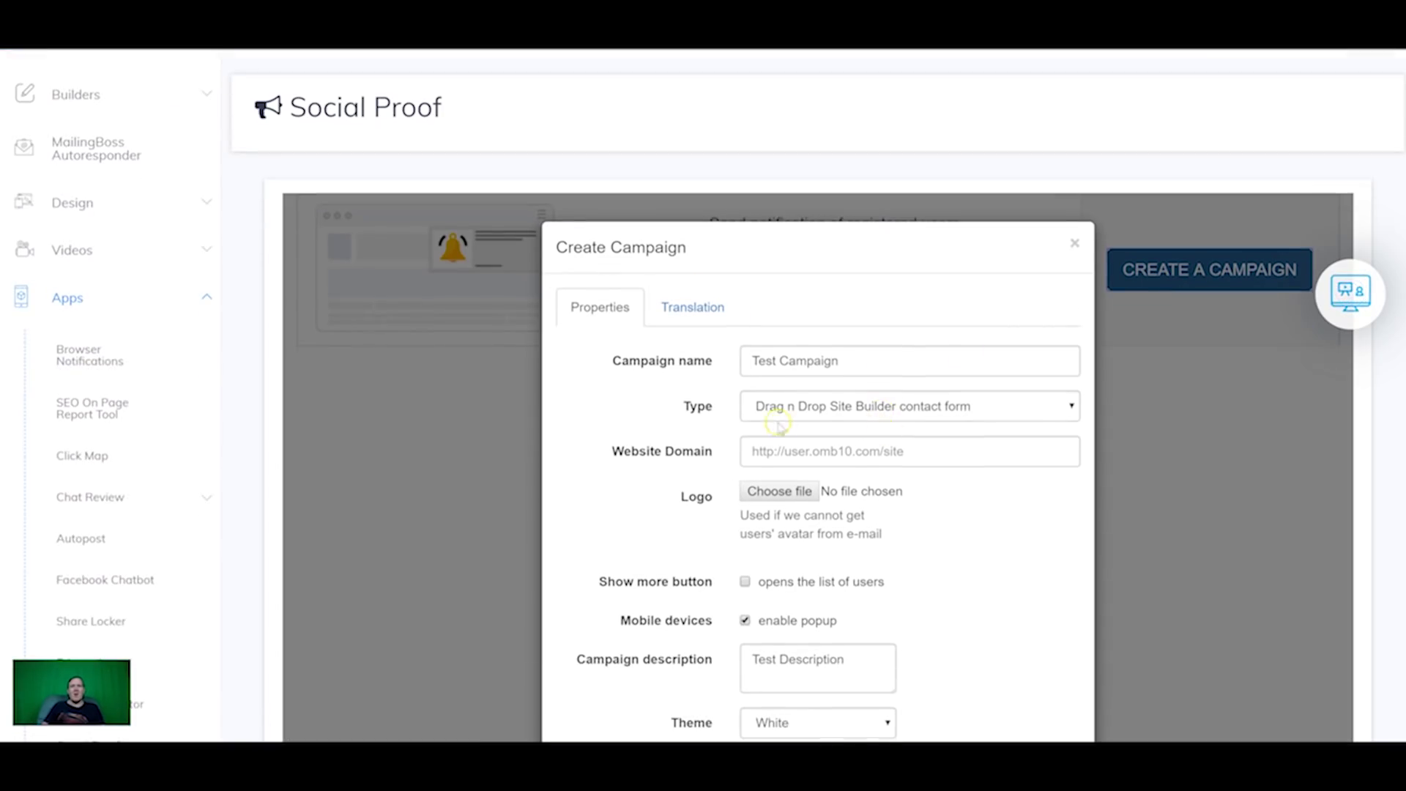
left_click(906, 405)
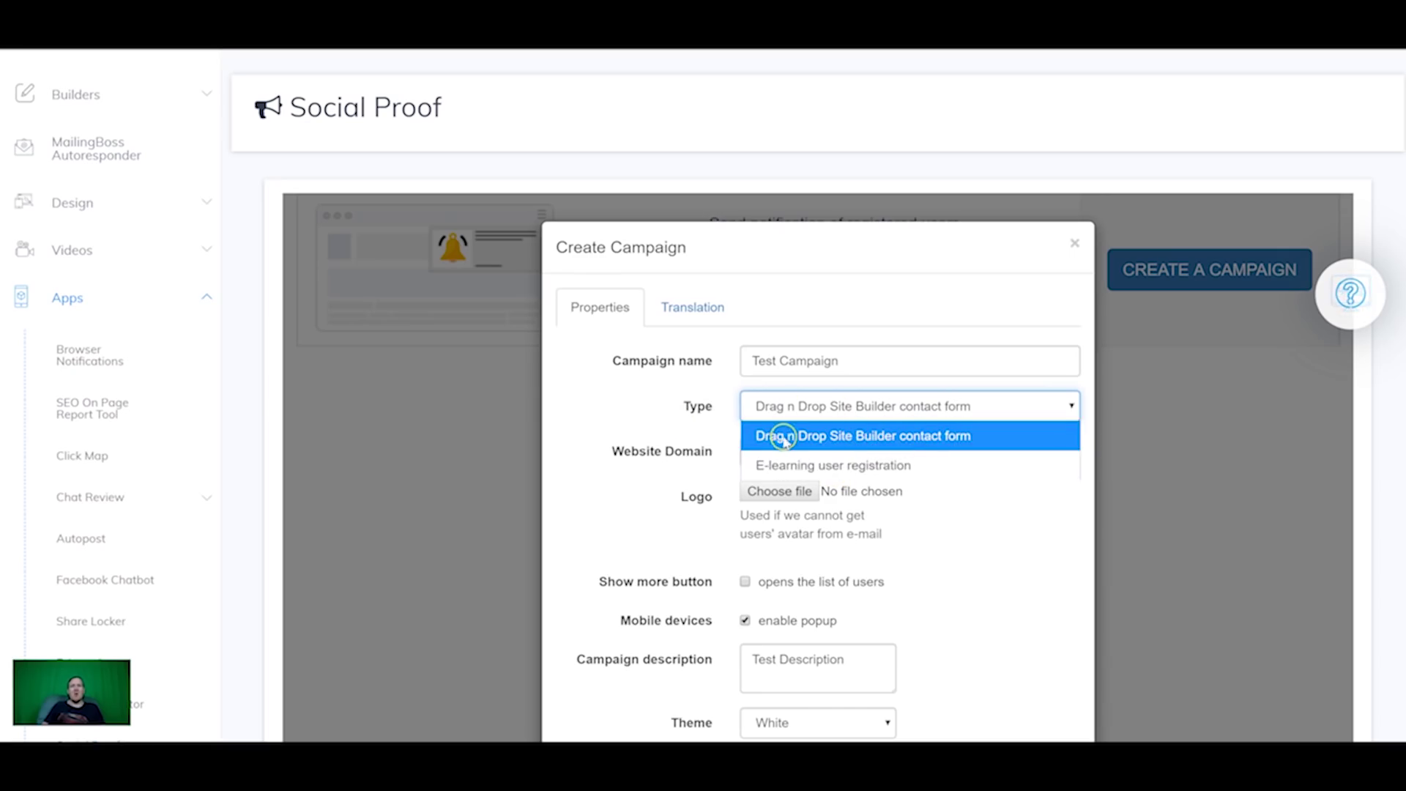
left_click(665, 427)
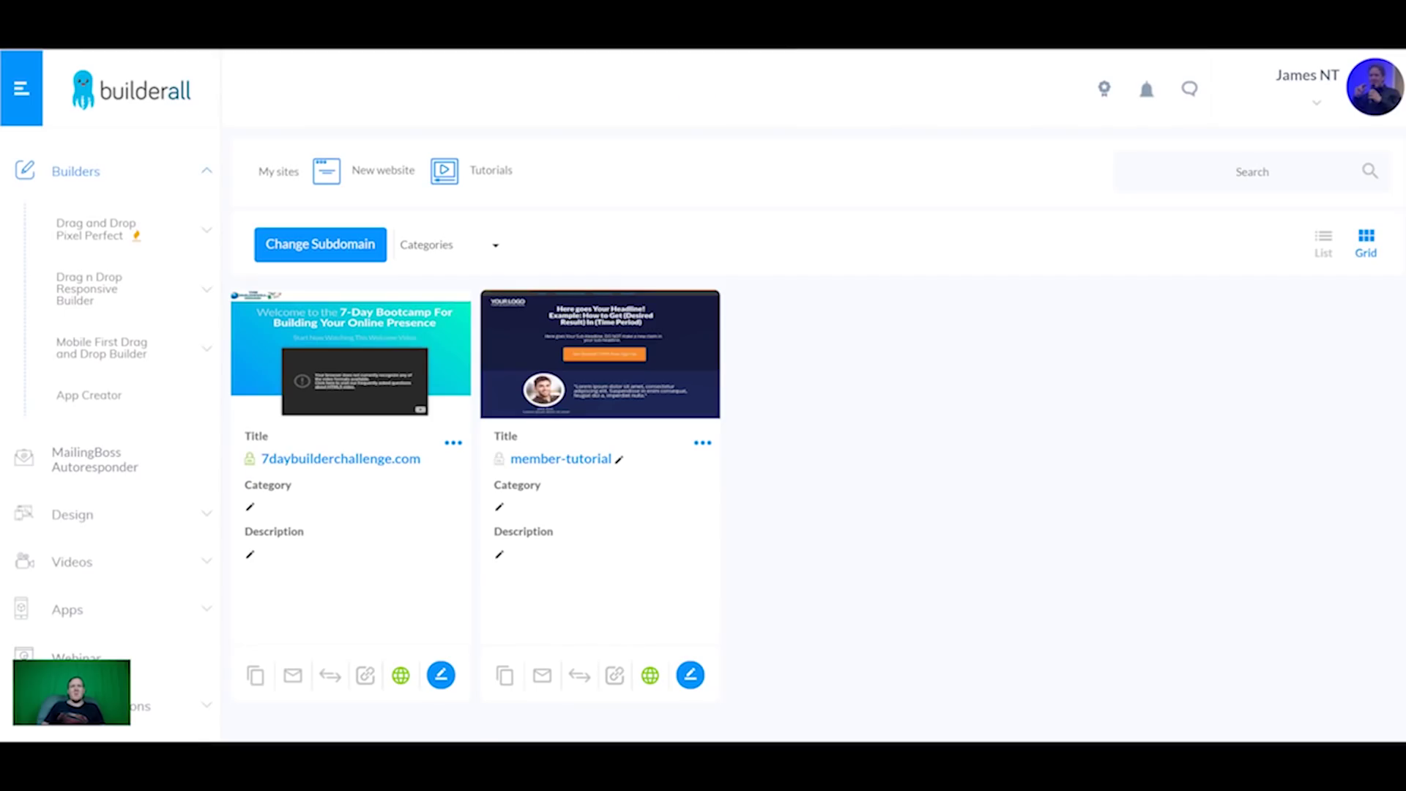
Step: Copy the member-tutorial site address and paste it as the campaign's Website Domain
left_click(563, 462)
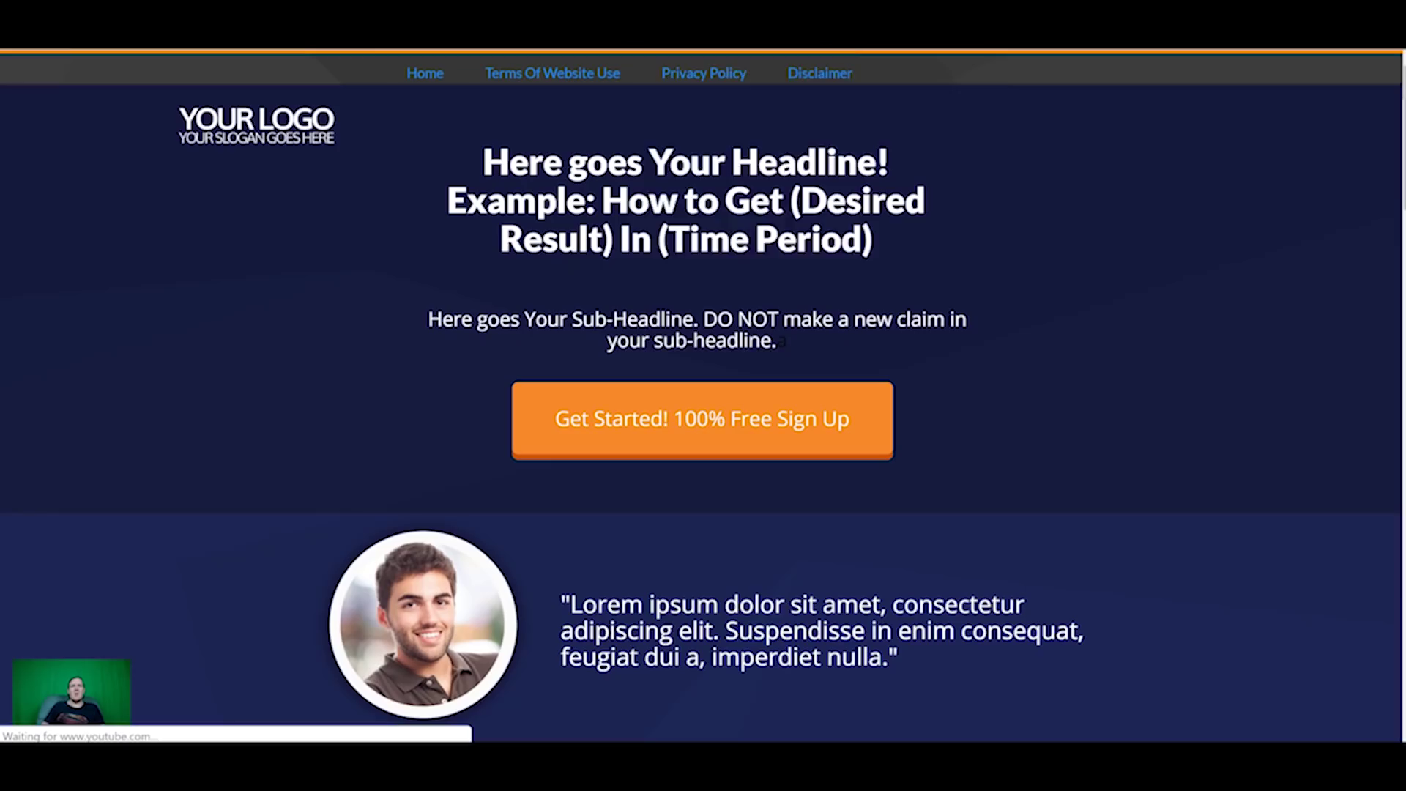
right_click(623, 46)
left_click(719, 136)
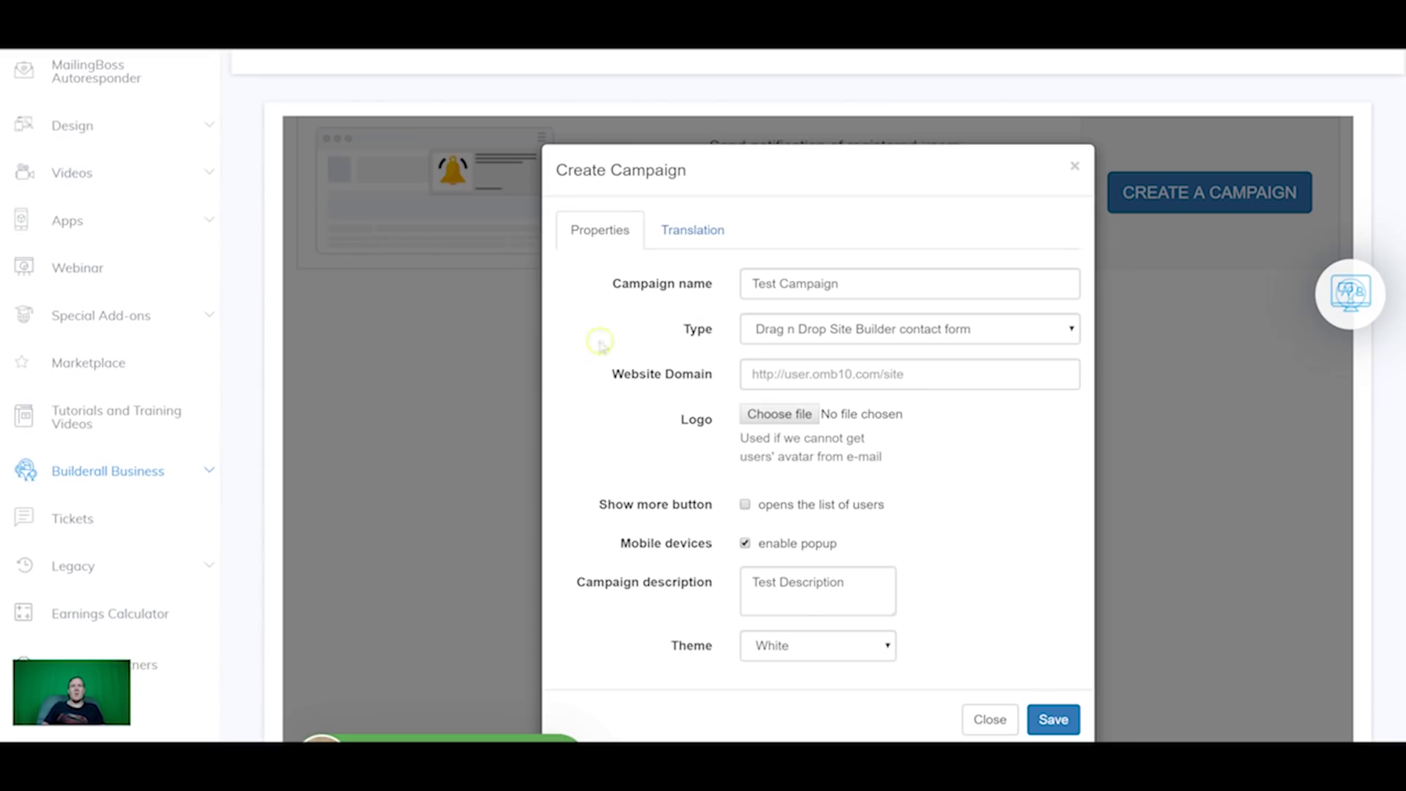
left_click(785, 374)
type("https://sales-19.builderall.net/member-tutorial")
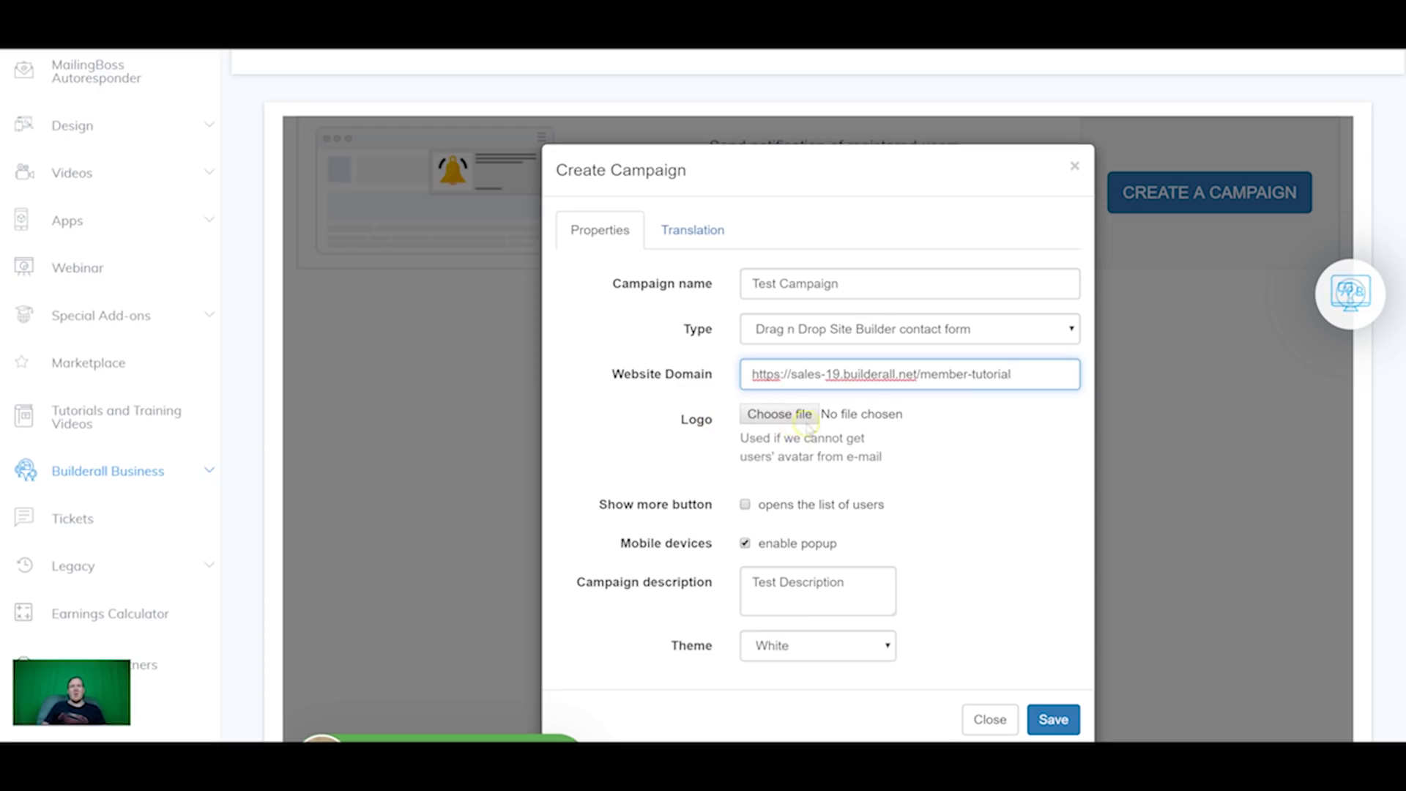
Step: Save Test Campaign so it appears in the Social Proof campaign list
scroll(688, 377, "down", 1)
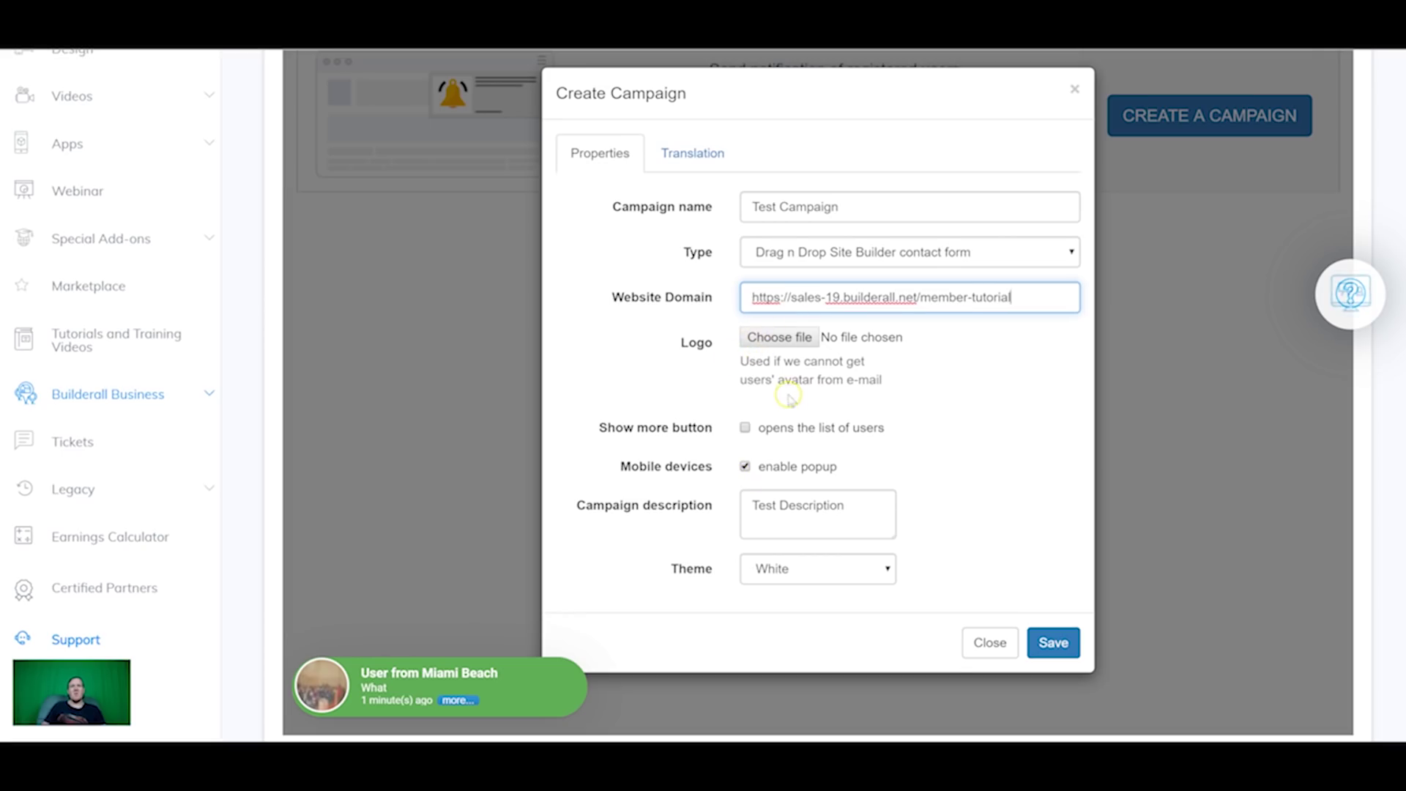
scroll(788, 396, "down", 1)
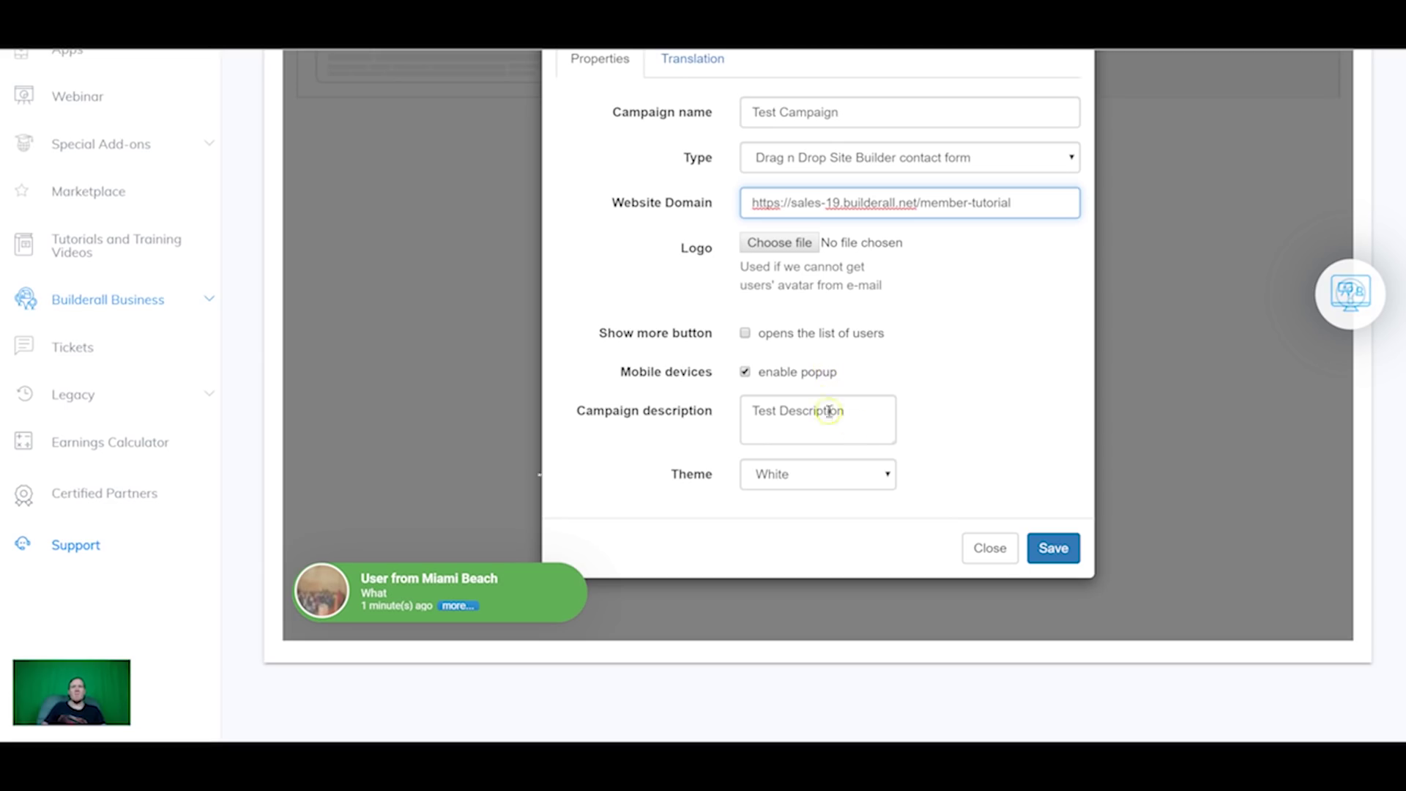
left_click(1053, 549)
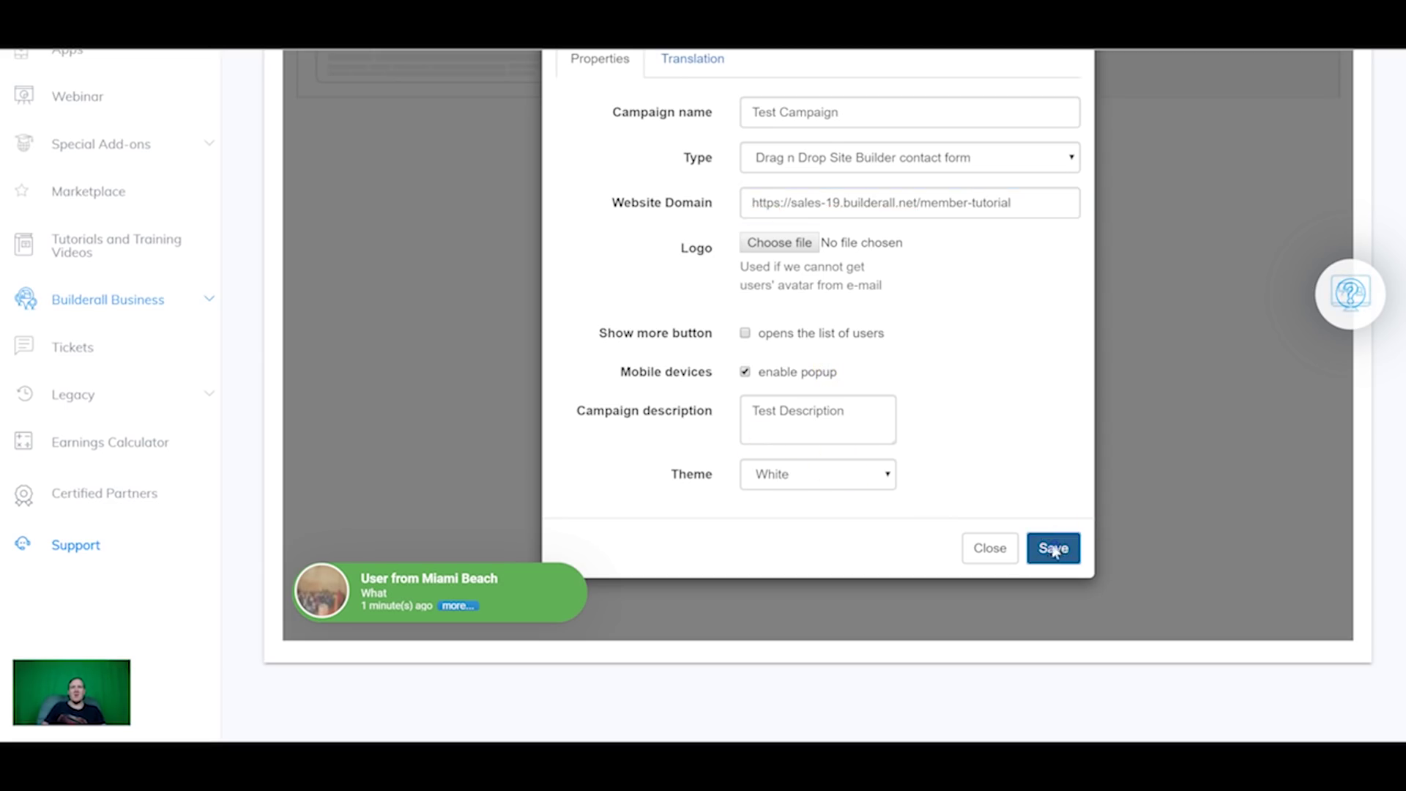
scroll(811, 405, "down", 2)
scroll(811, 405, "up", 3)
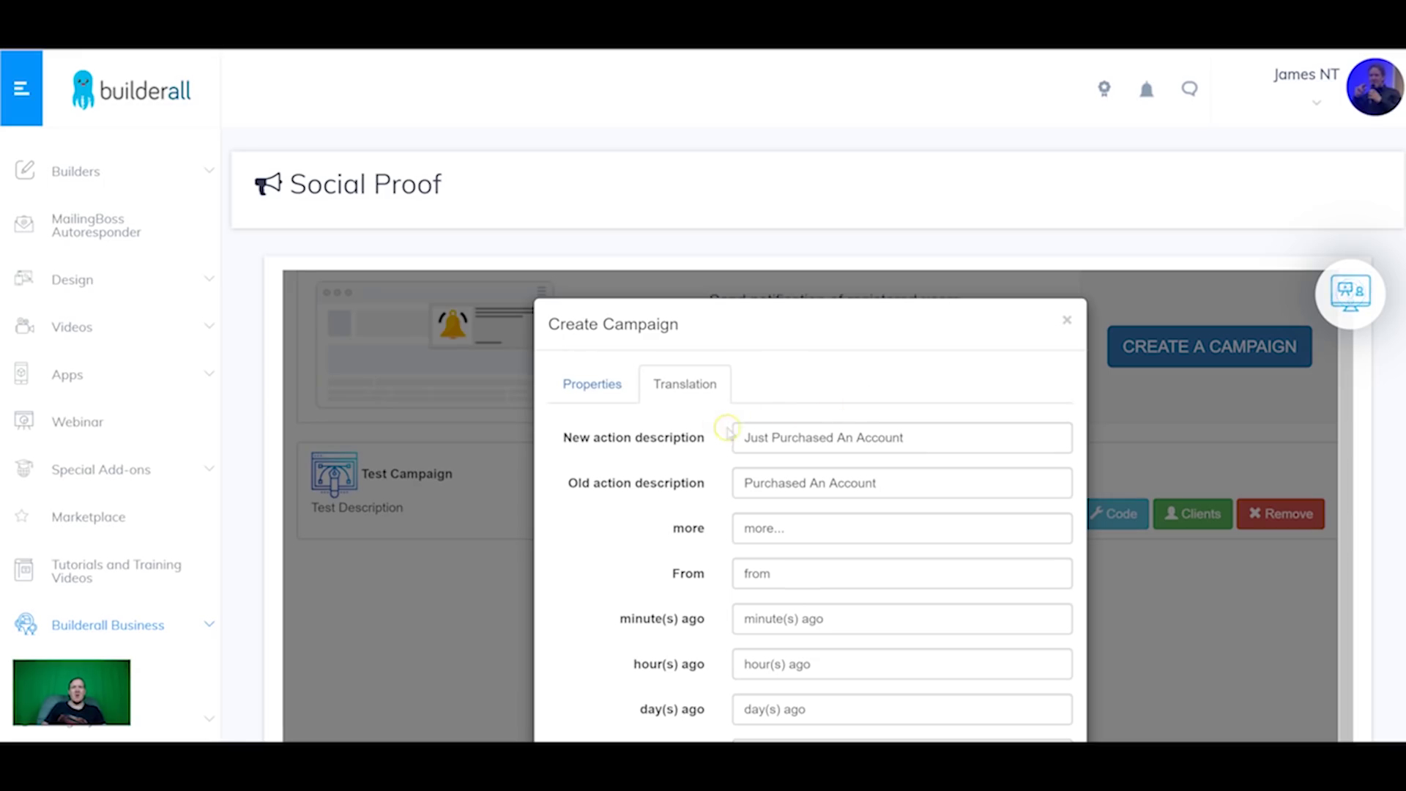
Step: Close the Clients list and open Test Campaign's Code dialog
scroll(777, 431, "down", 5)
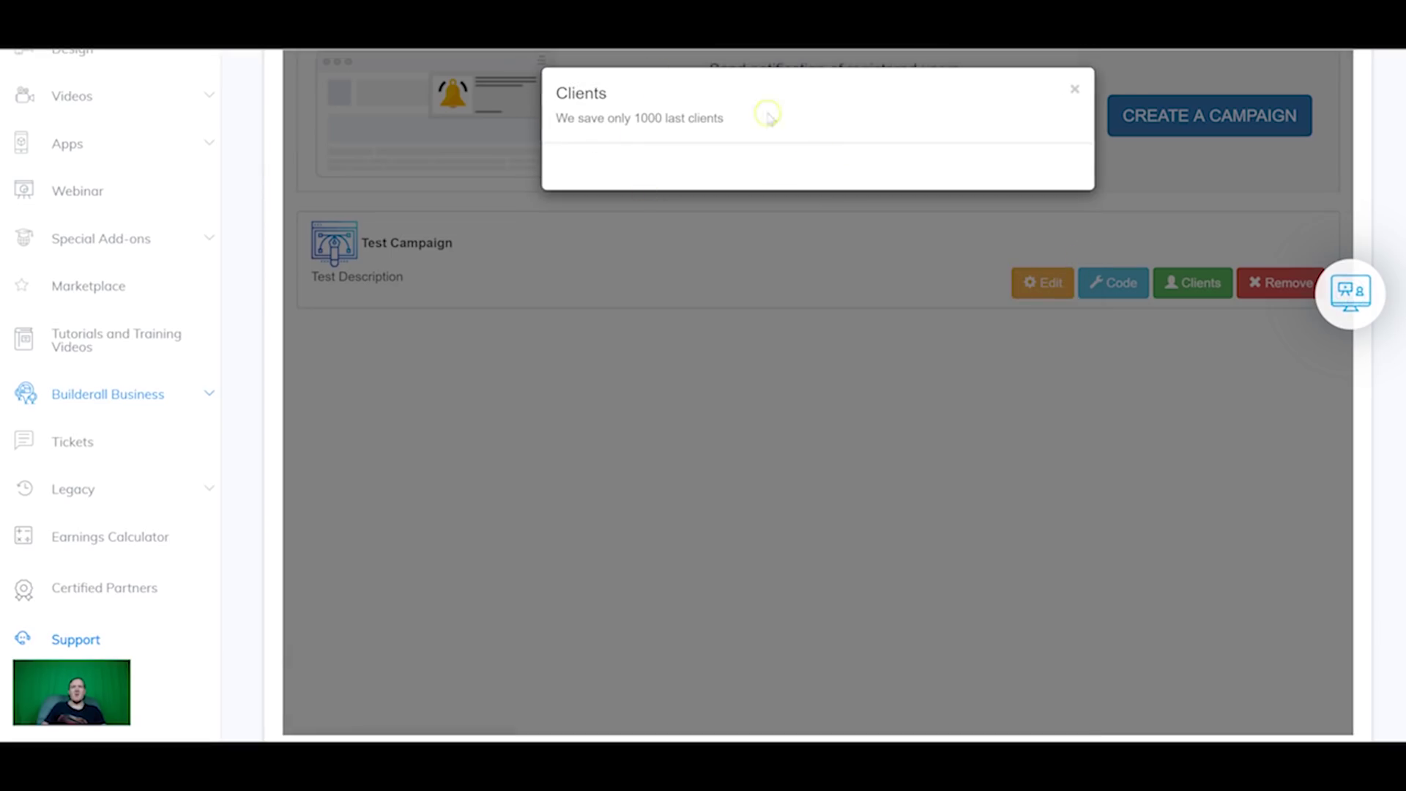
left_click(1075, 88)
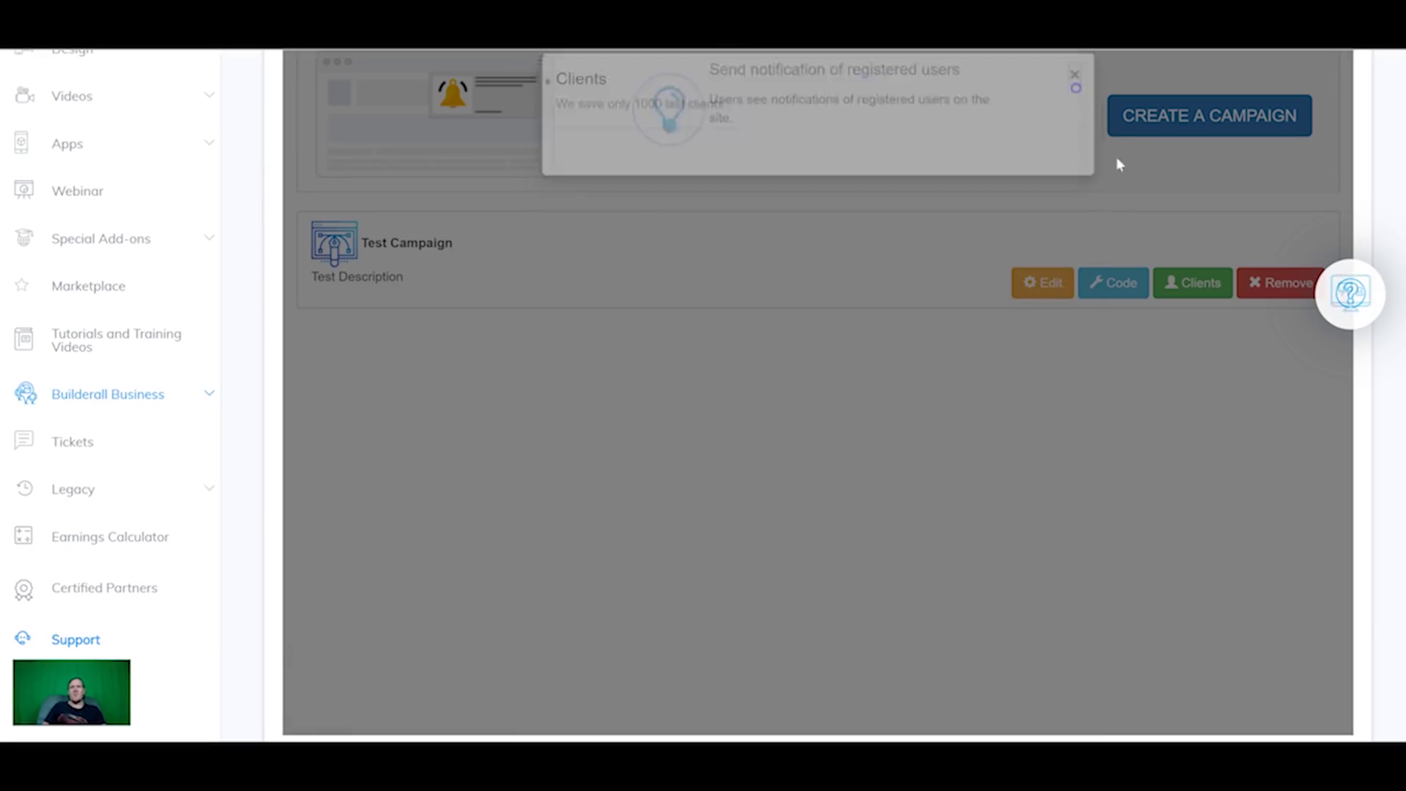
left_click(1114, 283)
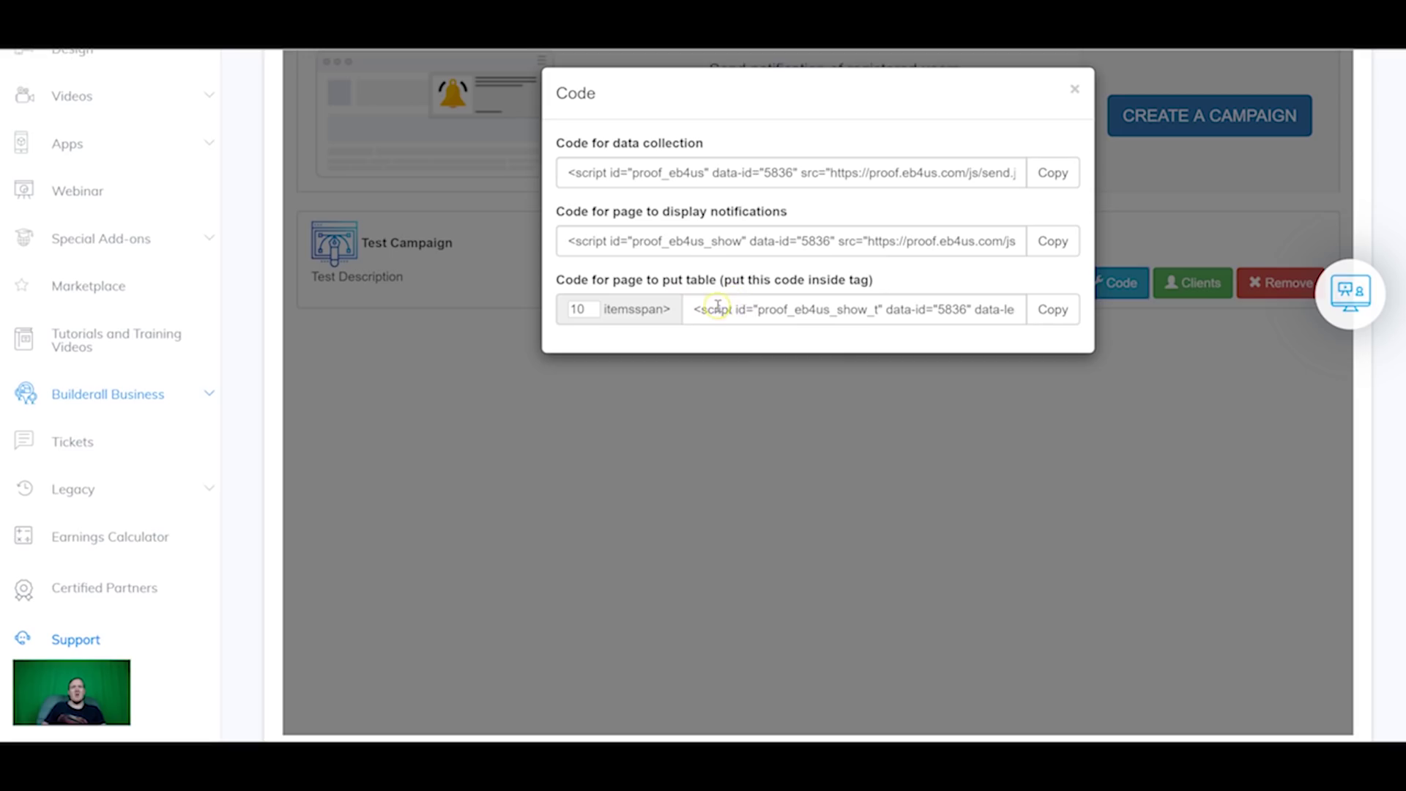
Step: Review Test Campaign's three embed snippets, including the table script
scroll(751, 301, "up", 1)
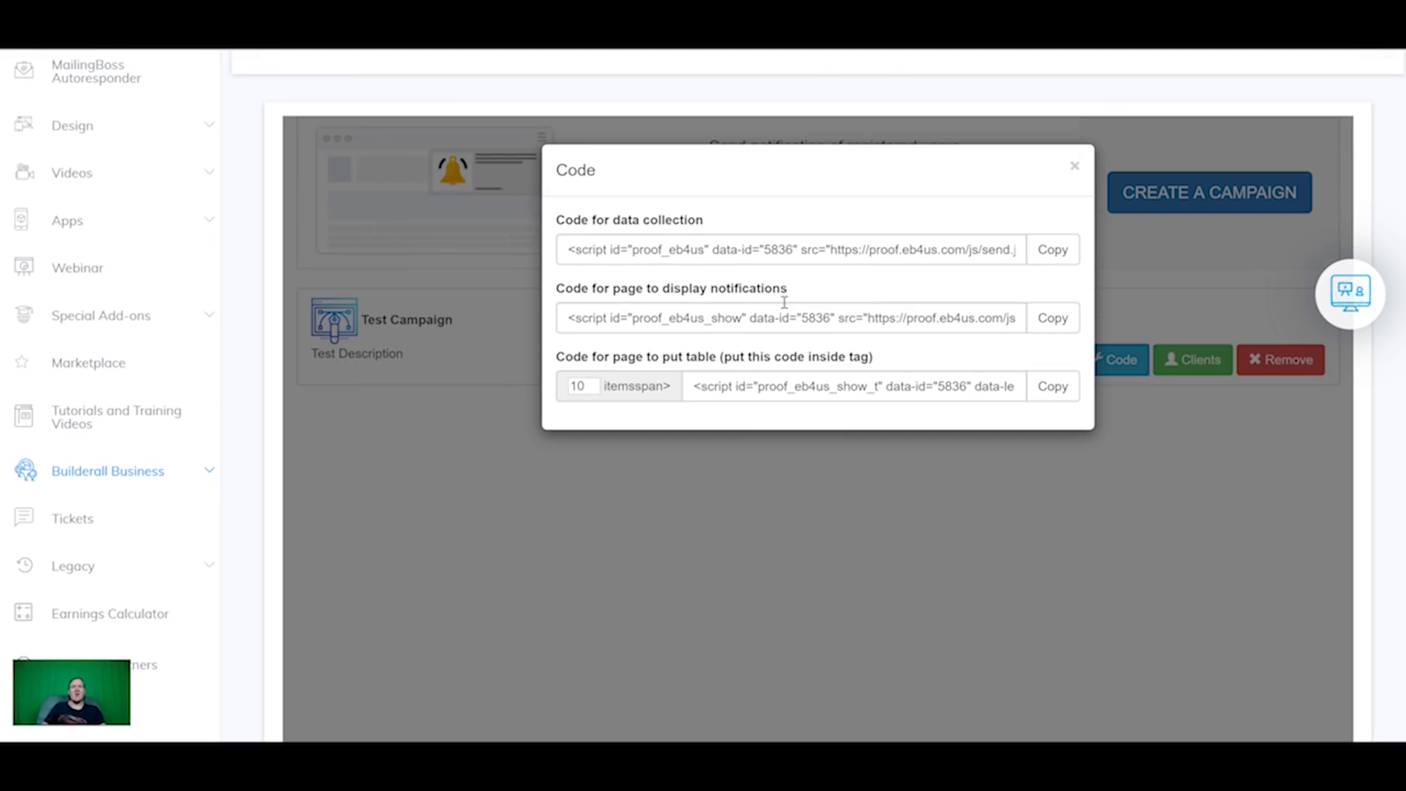
scroll(783, 302, "down", 1)
left_click(825, 328)
scroll(823, 317, "up", 1)
scroll(744, 311, "up", 1)
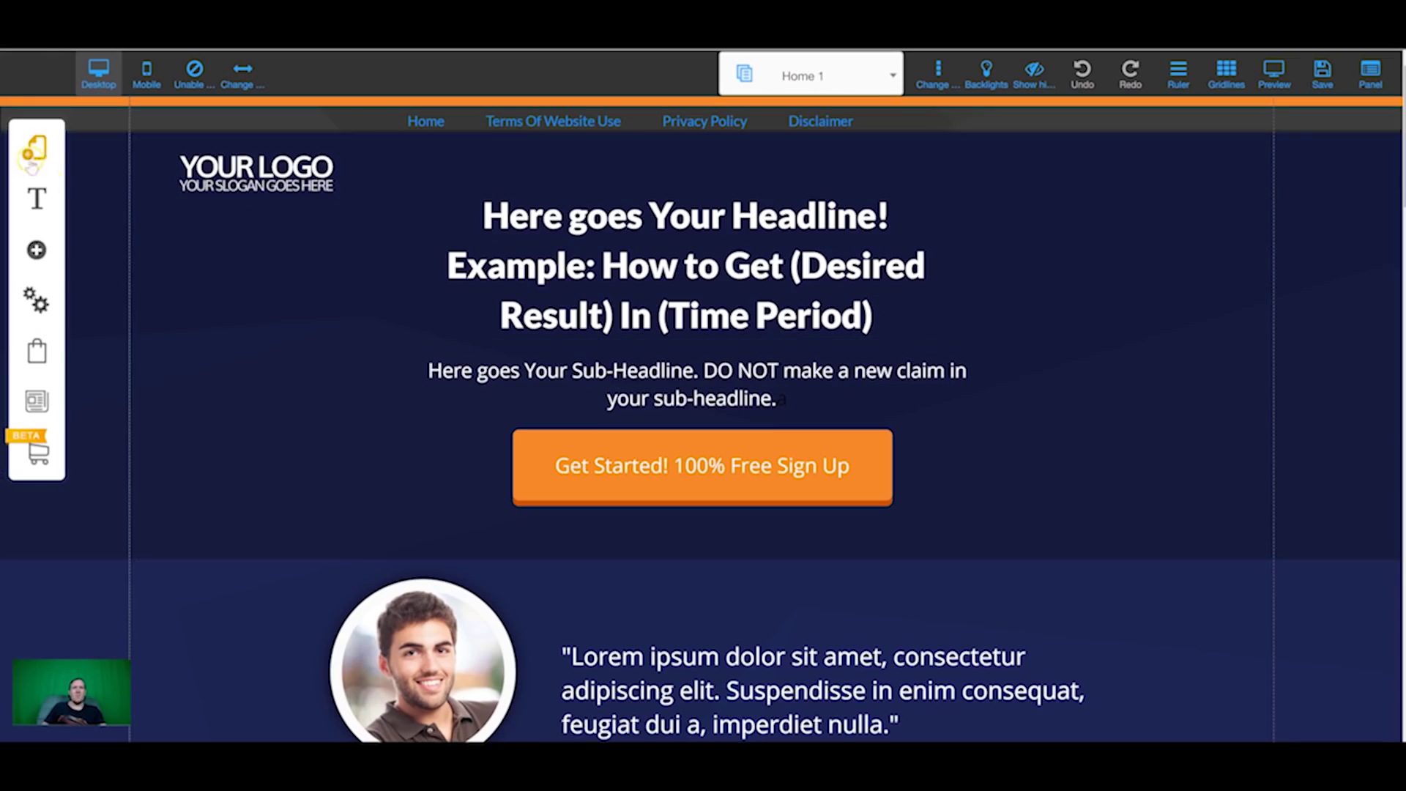
Step: Paste the data-collection script into Home 1's Page Head Scripts and delete the popup-config lines
left_click(34, 146)
left_click(323, 224)
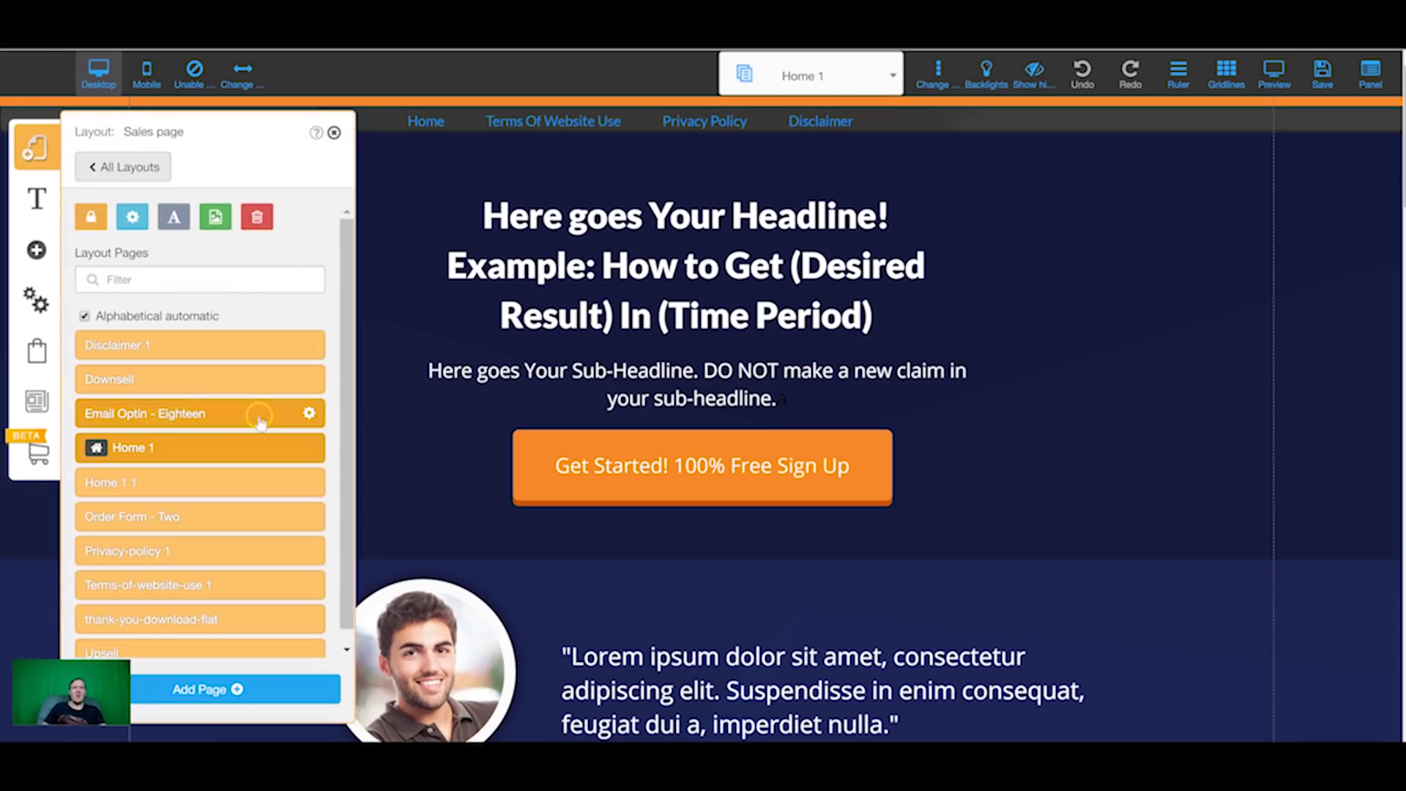
left_click(310, 447)
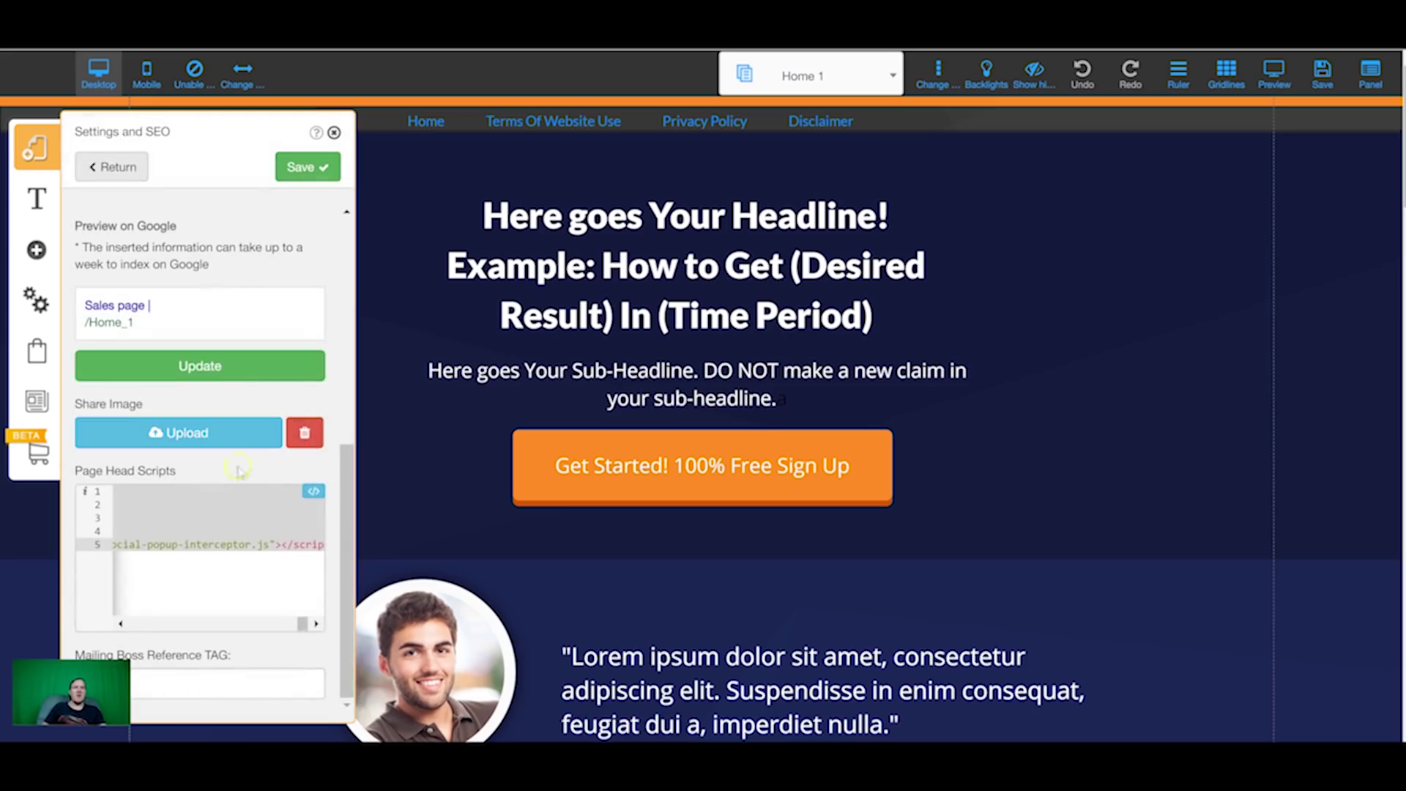
left_click(294, 576)
key("Return")
key("Return")
key("ctrl+v")
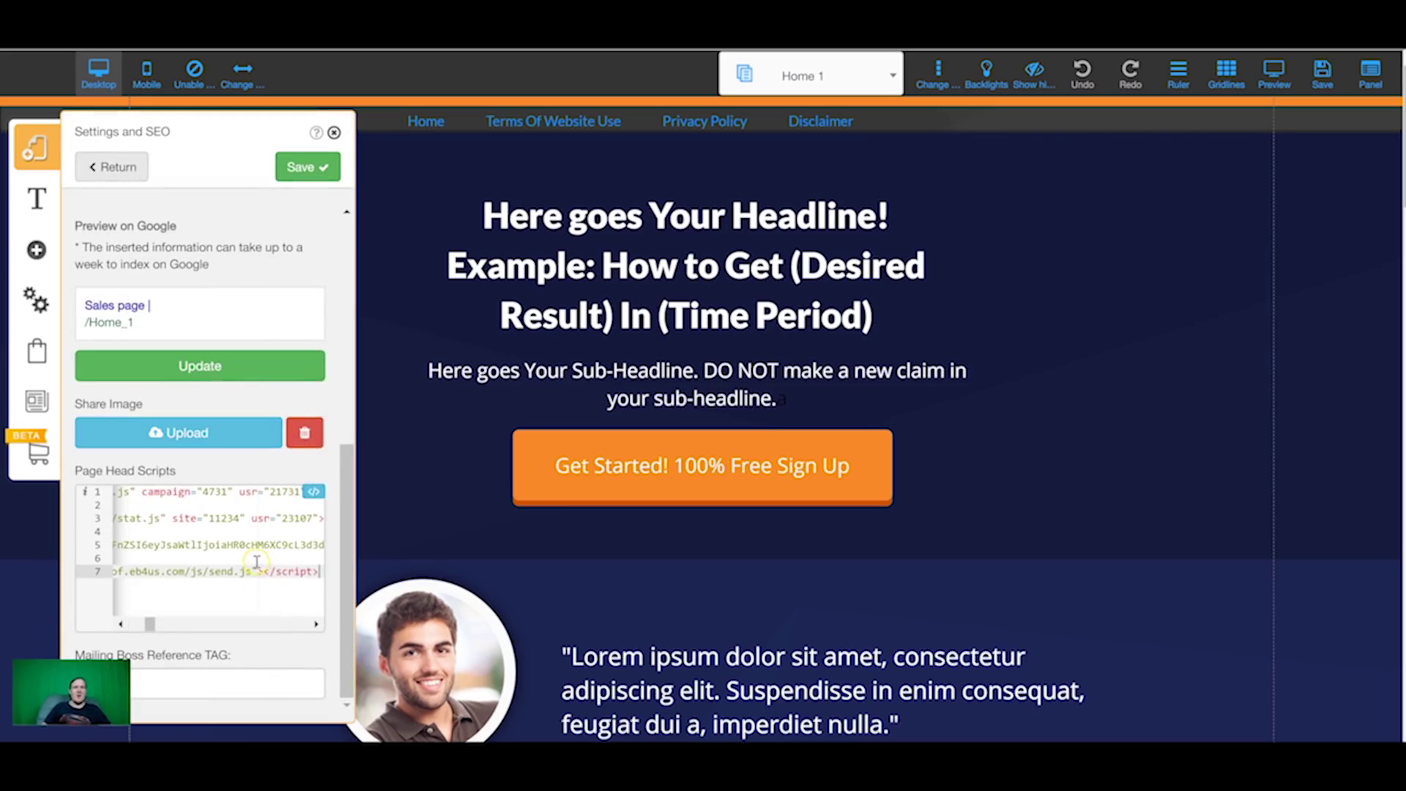
left_click(198, 533)
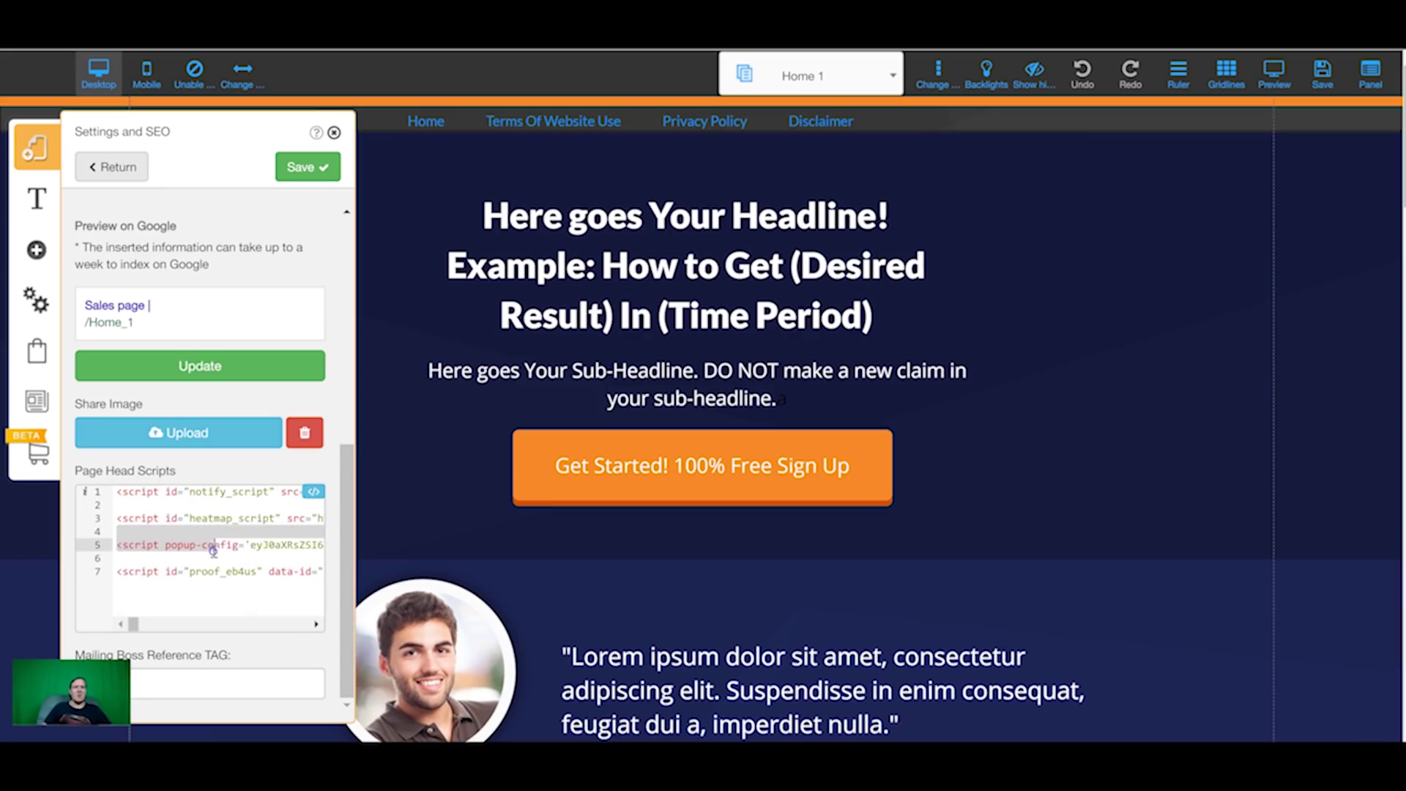
left_click_drag(213, 549, 213, 558)
key("BackSpace")
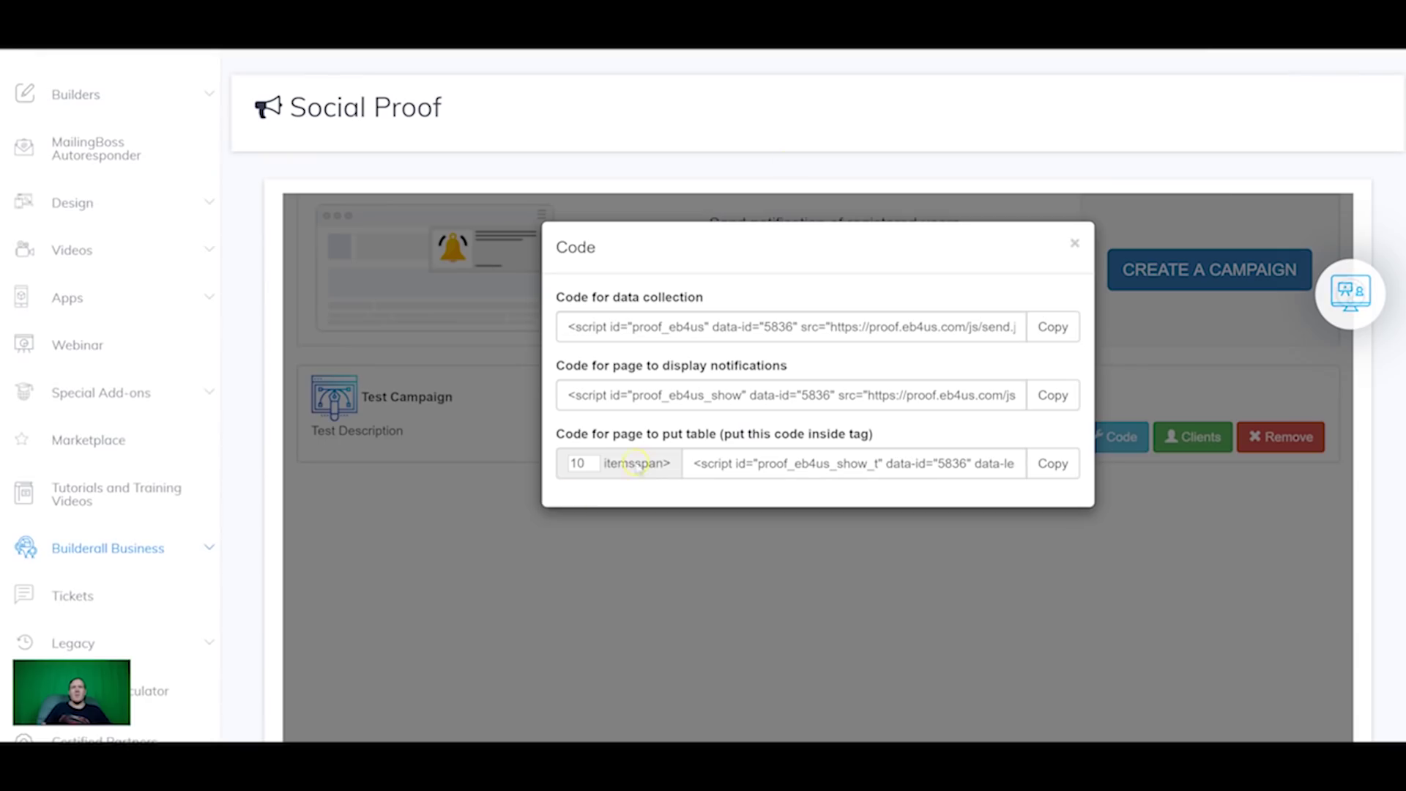
Step: Add the notification display script below it and save Home 1's settings
left_click(1053, 394)
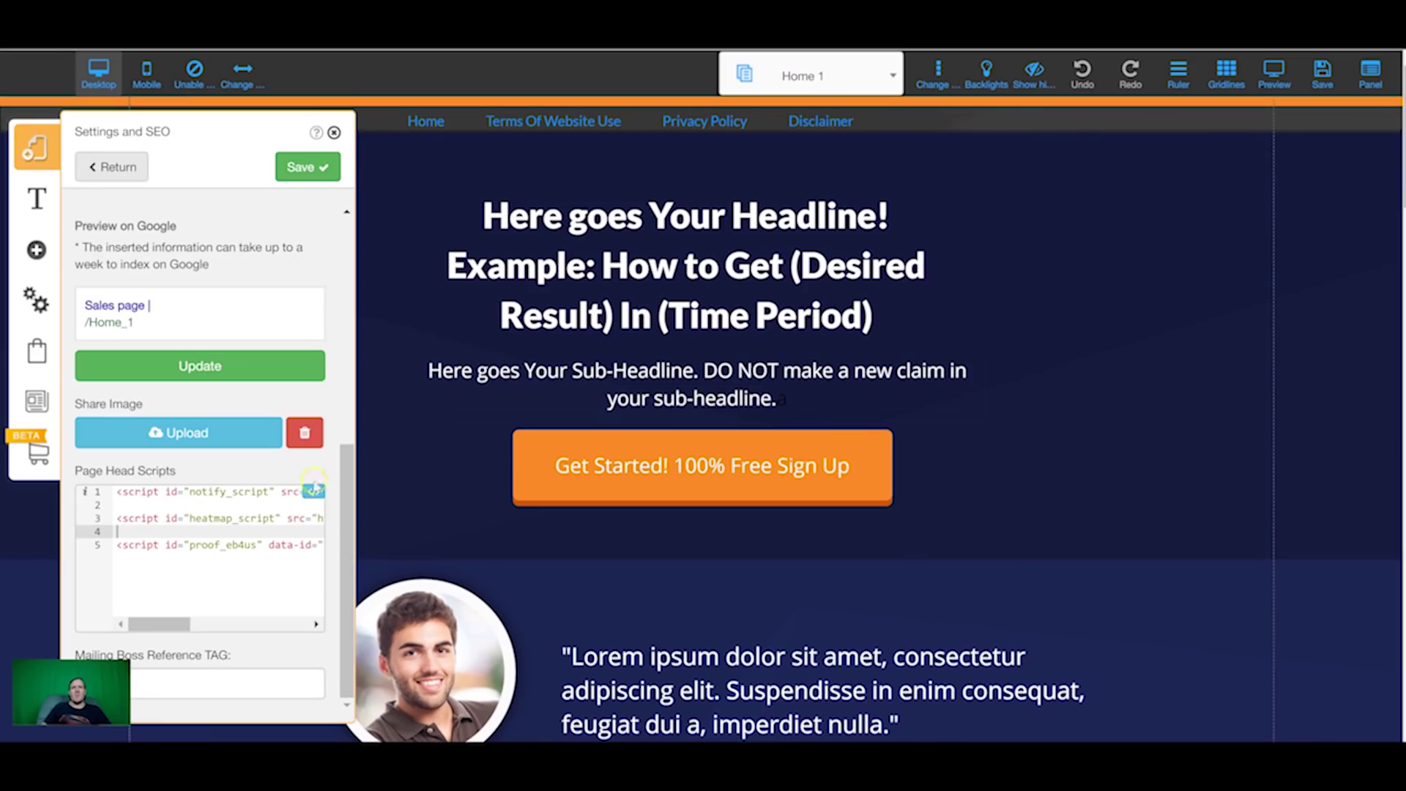
key("ctrl+v")
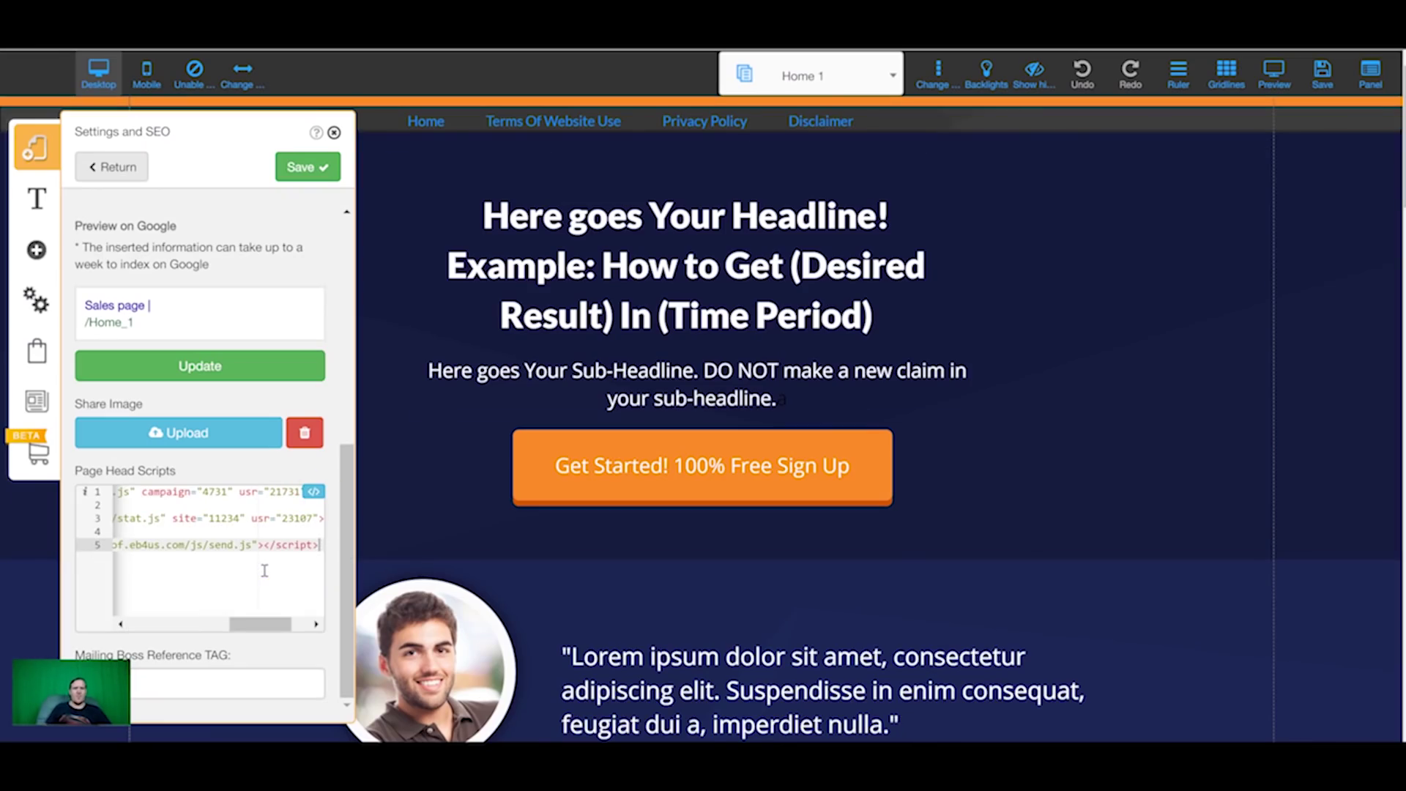
key("Return")
key("Return")
key("ctrl+v")
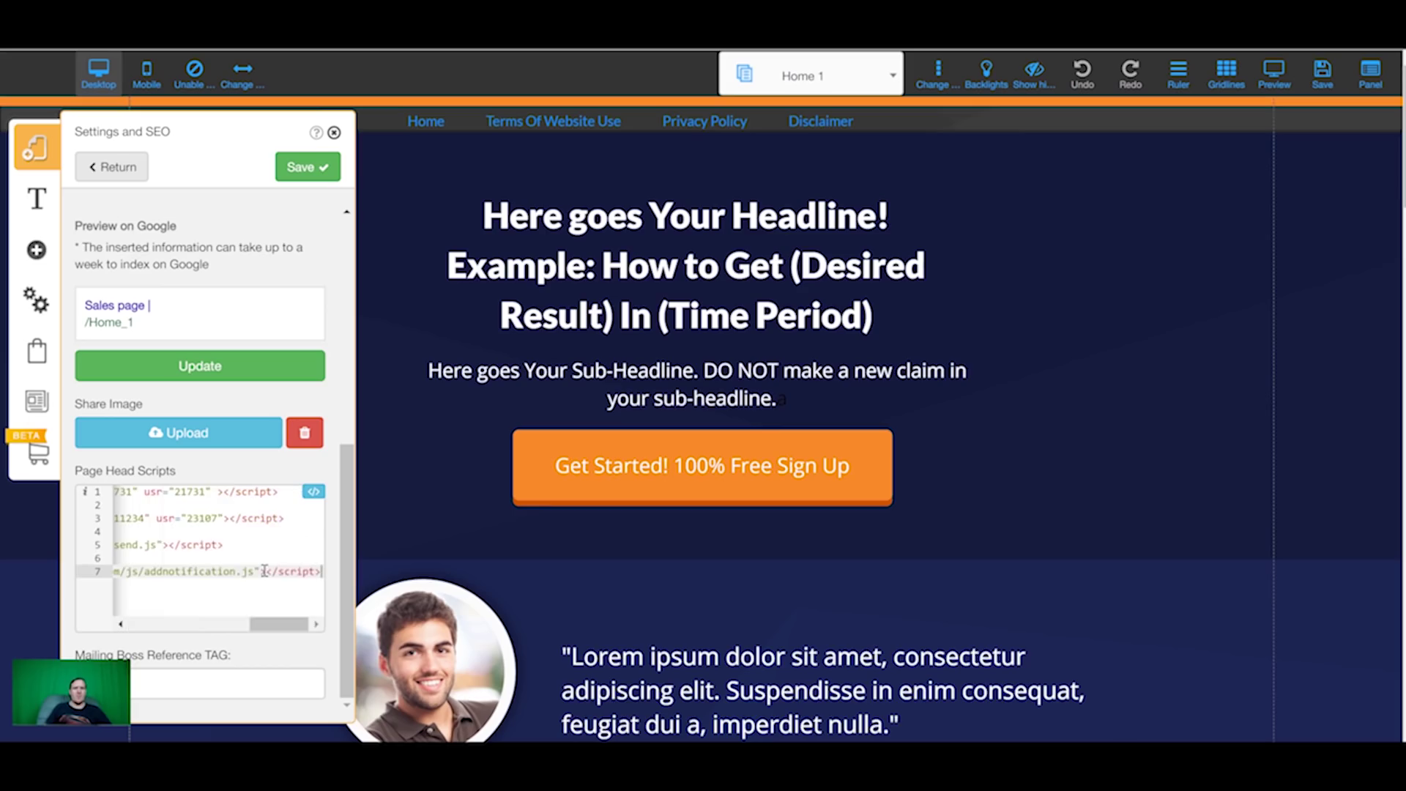
left_click(300, 167)
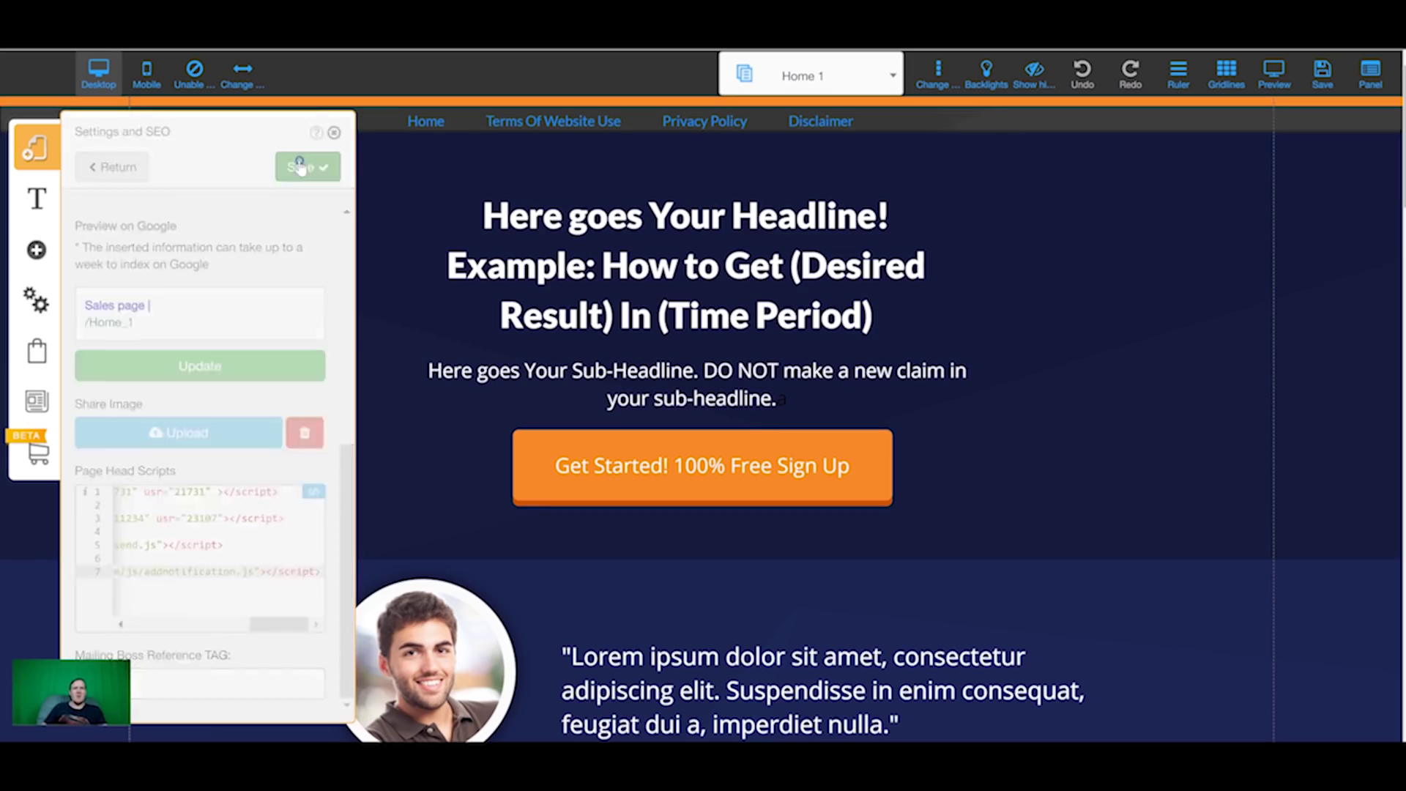
left_click(333, 132)
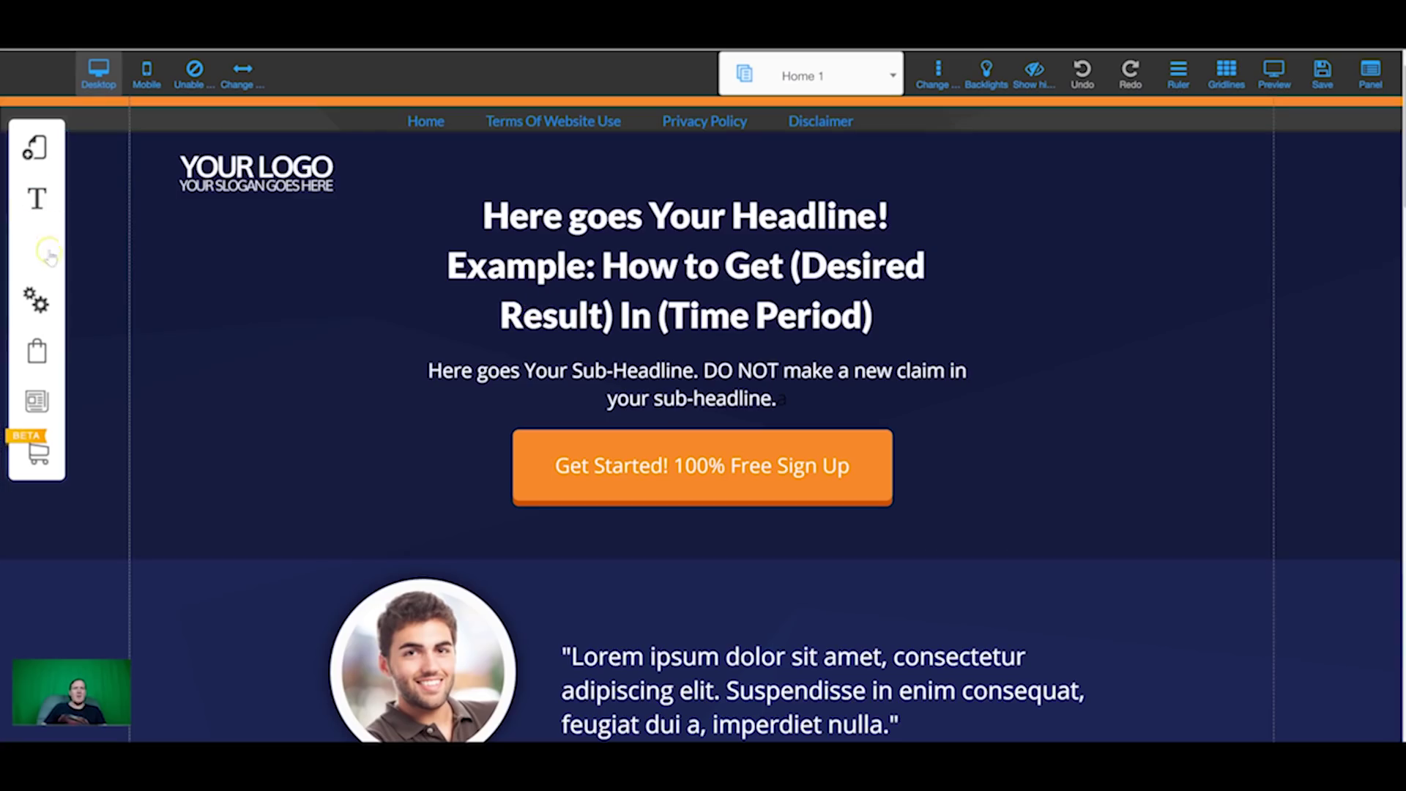
Step: Add the first Email Marketing Form template to Home 1 and connect it to a MailingBoss list
left_click(36, 250)
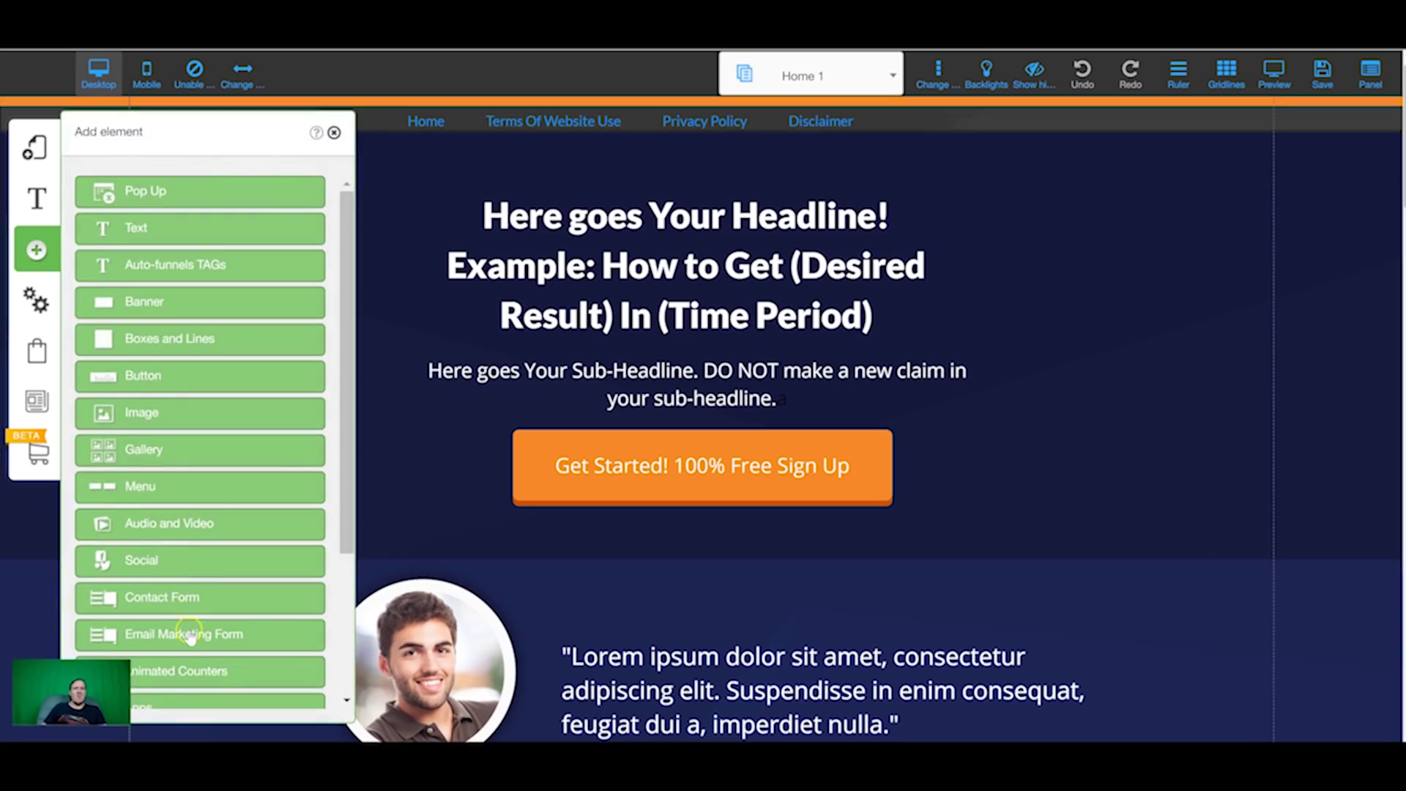
left_click(188, 633)
left_click(196, 308)
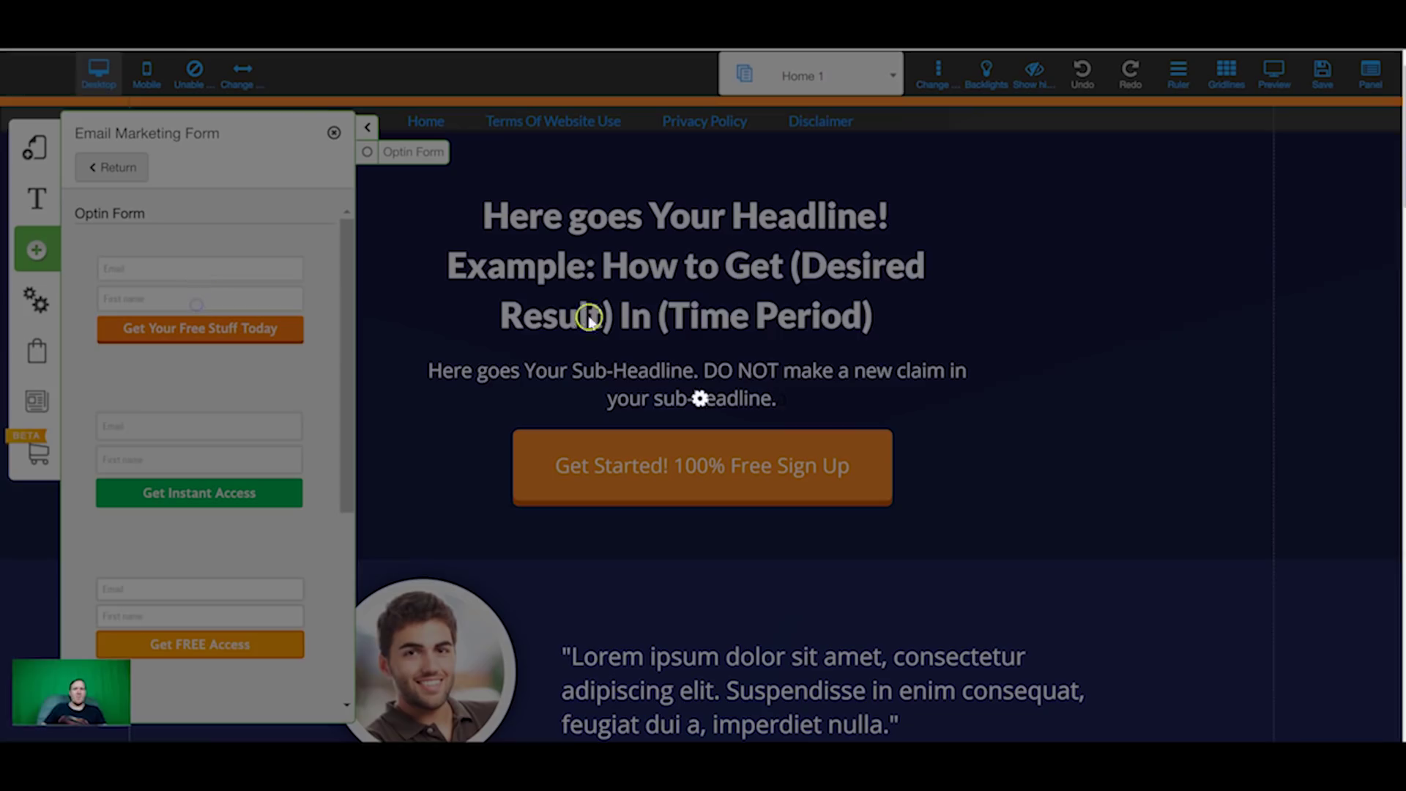
left_click(720, 300)
left_click(661, 215)
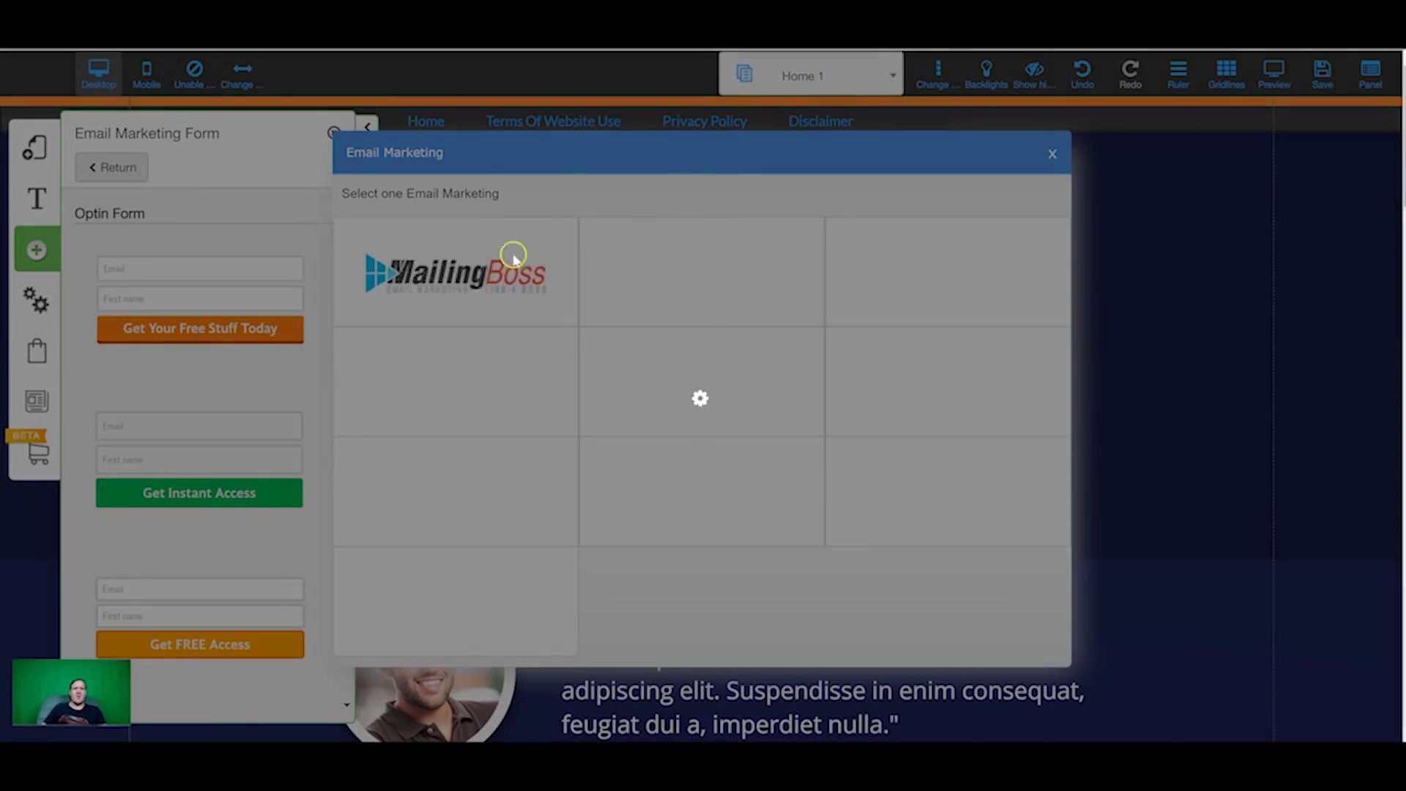
left_click(476, 277)
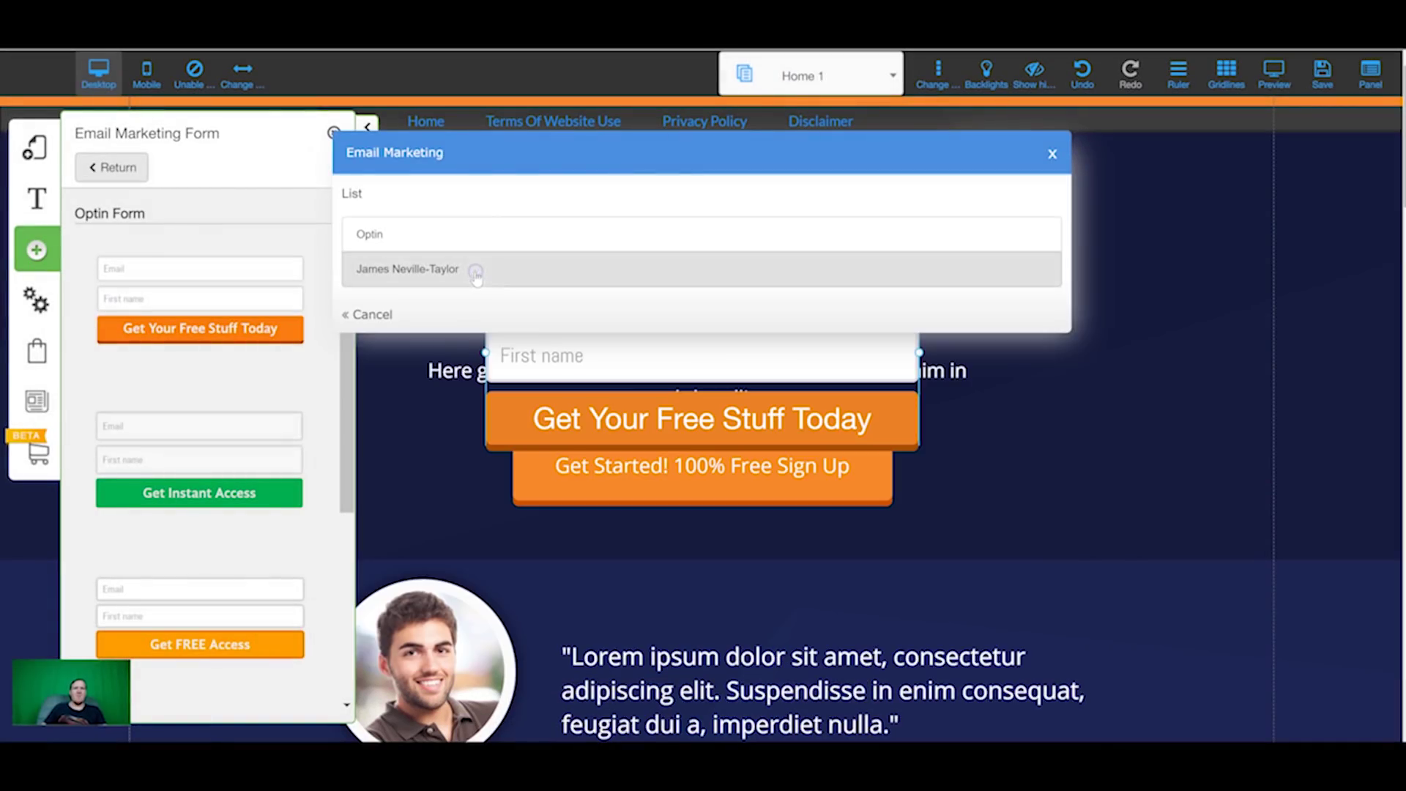
left_click(482, 268)
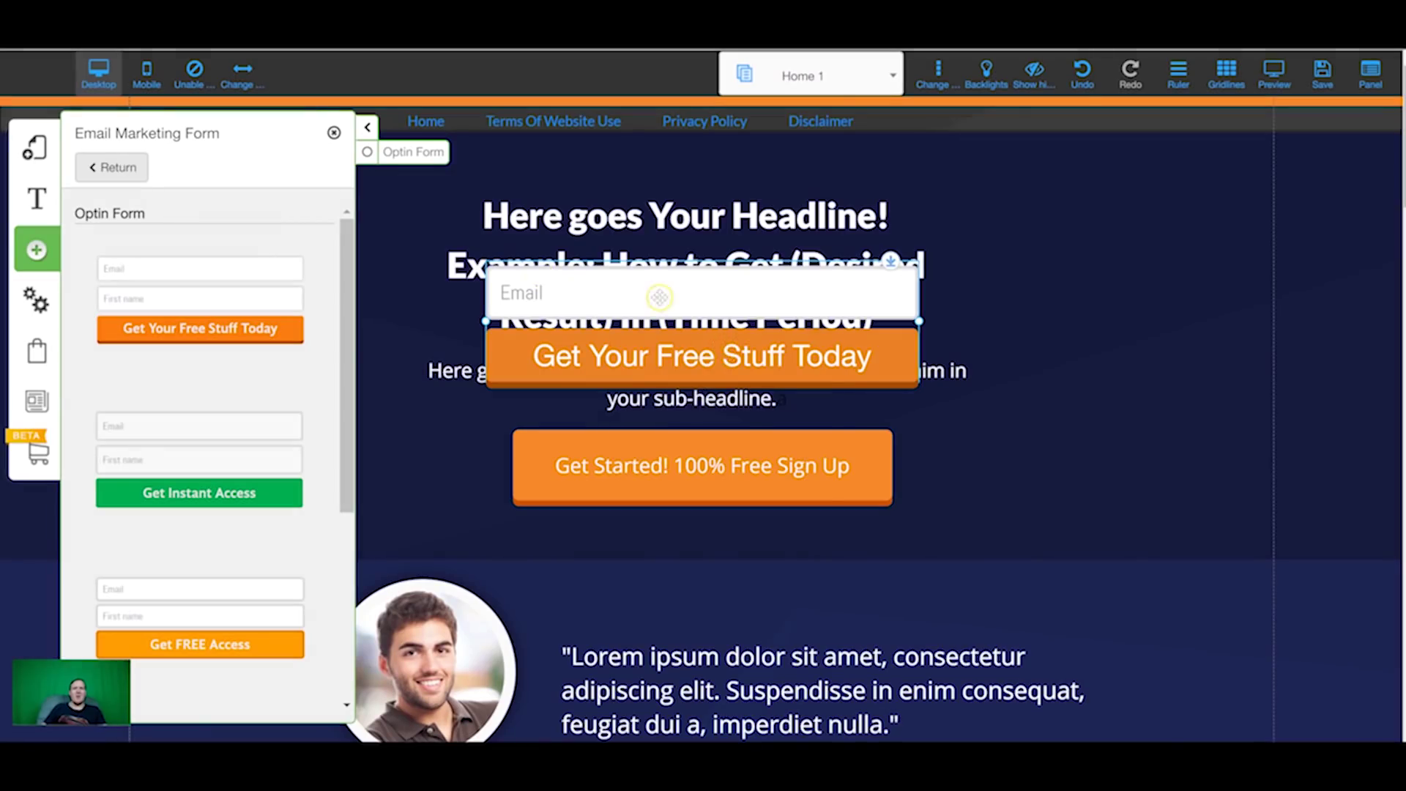
Step: Redirect pending subscriptions from the form to the site's Home page
left_click(656, 293)
left_click(663, 266)
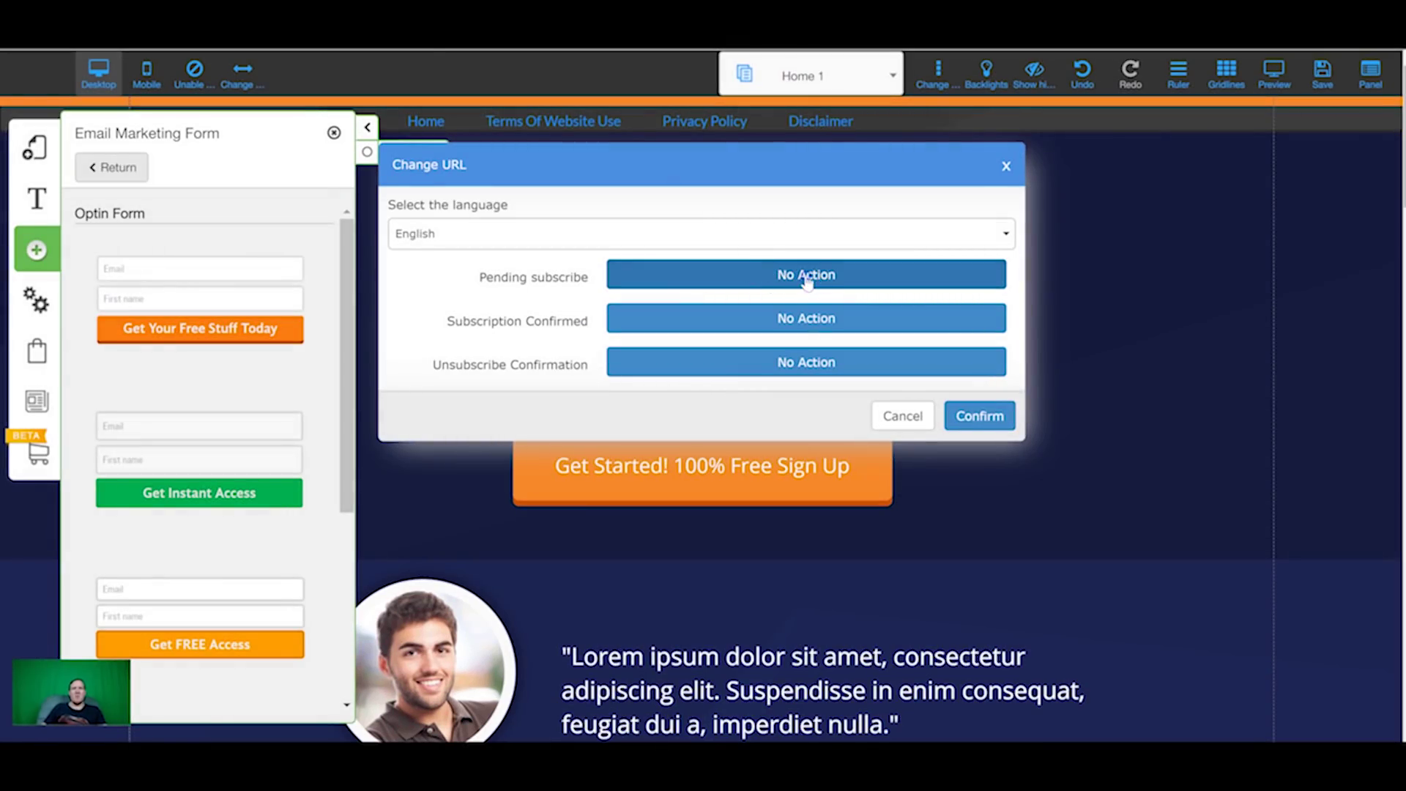
left_click(806, 280)
left_click(638, 120)
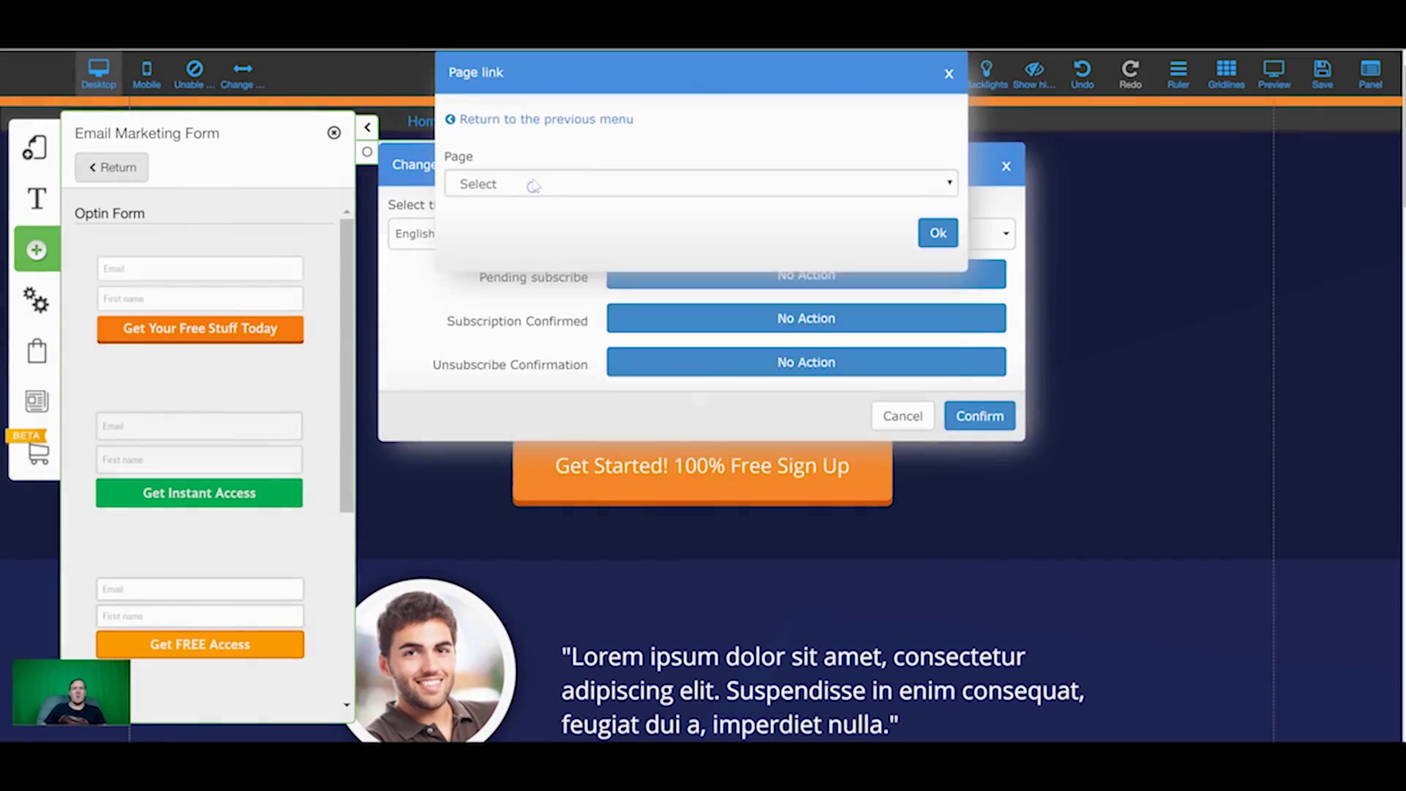
left_click(545, 183)
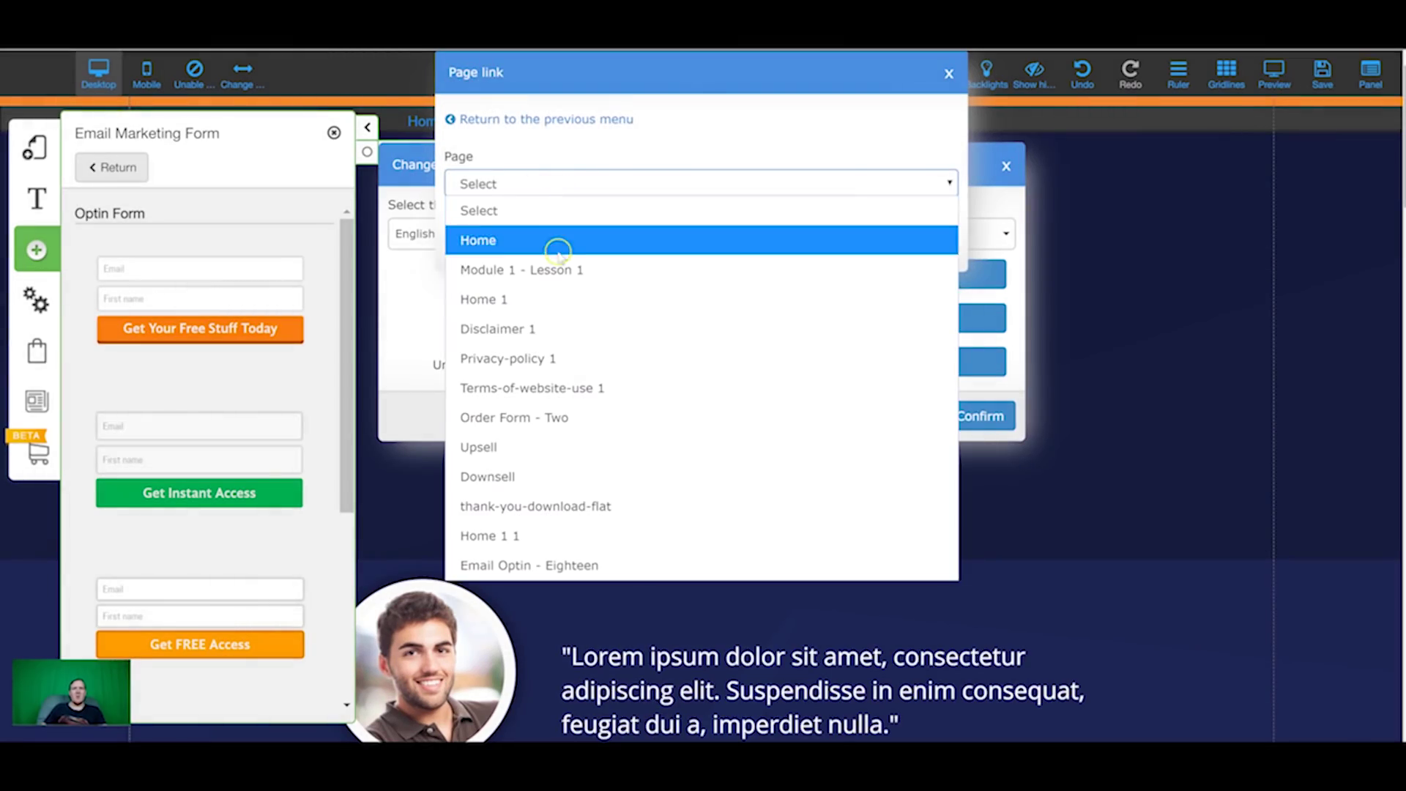
left_click(489, 535)
left_click(981, 415)
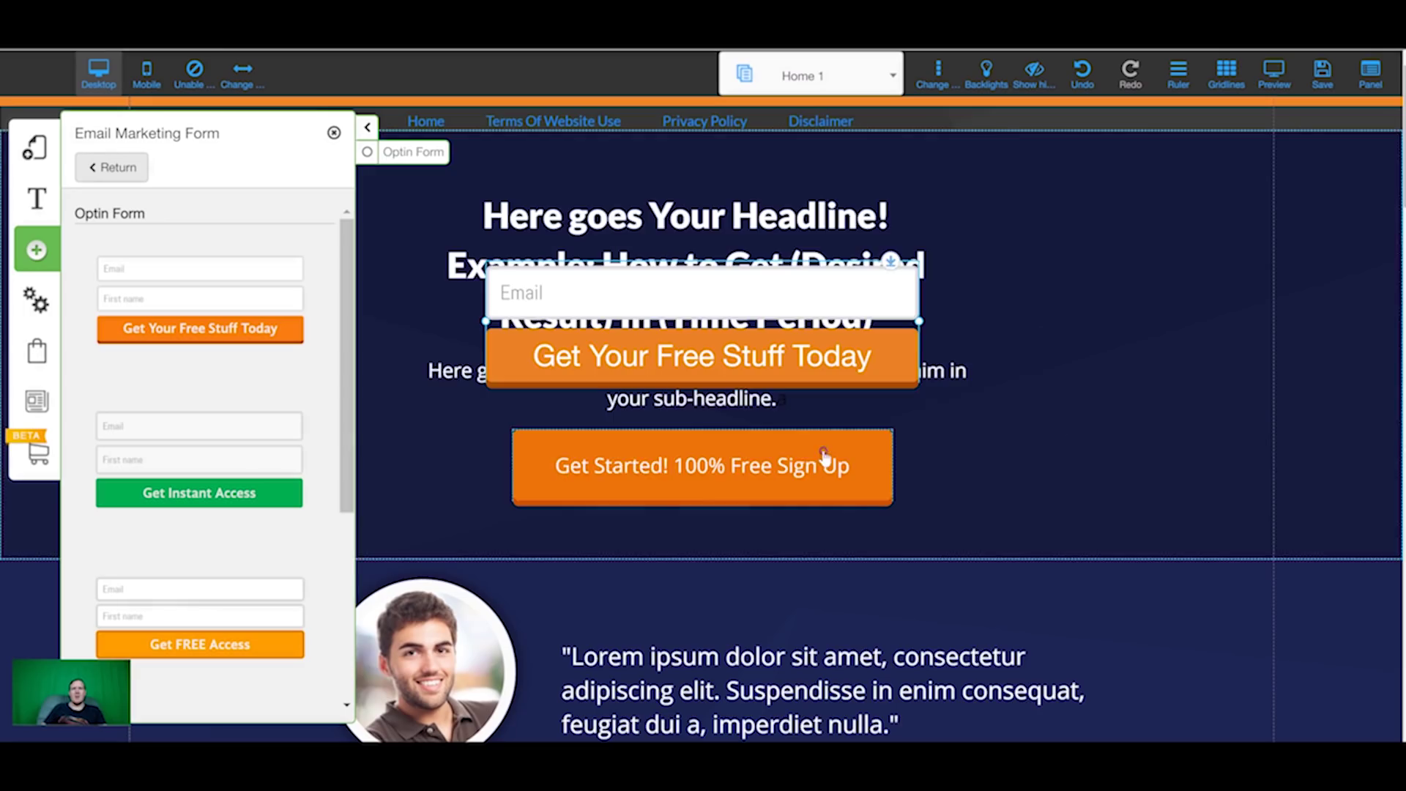
Step: Save the site and dismiss the changes-saved message
left_click(1318, 77)
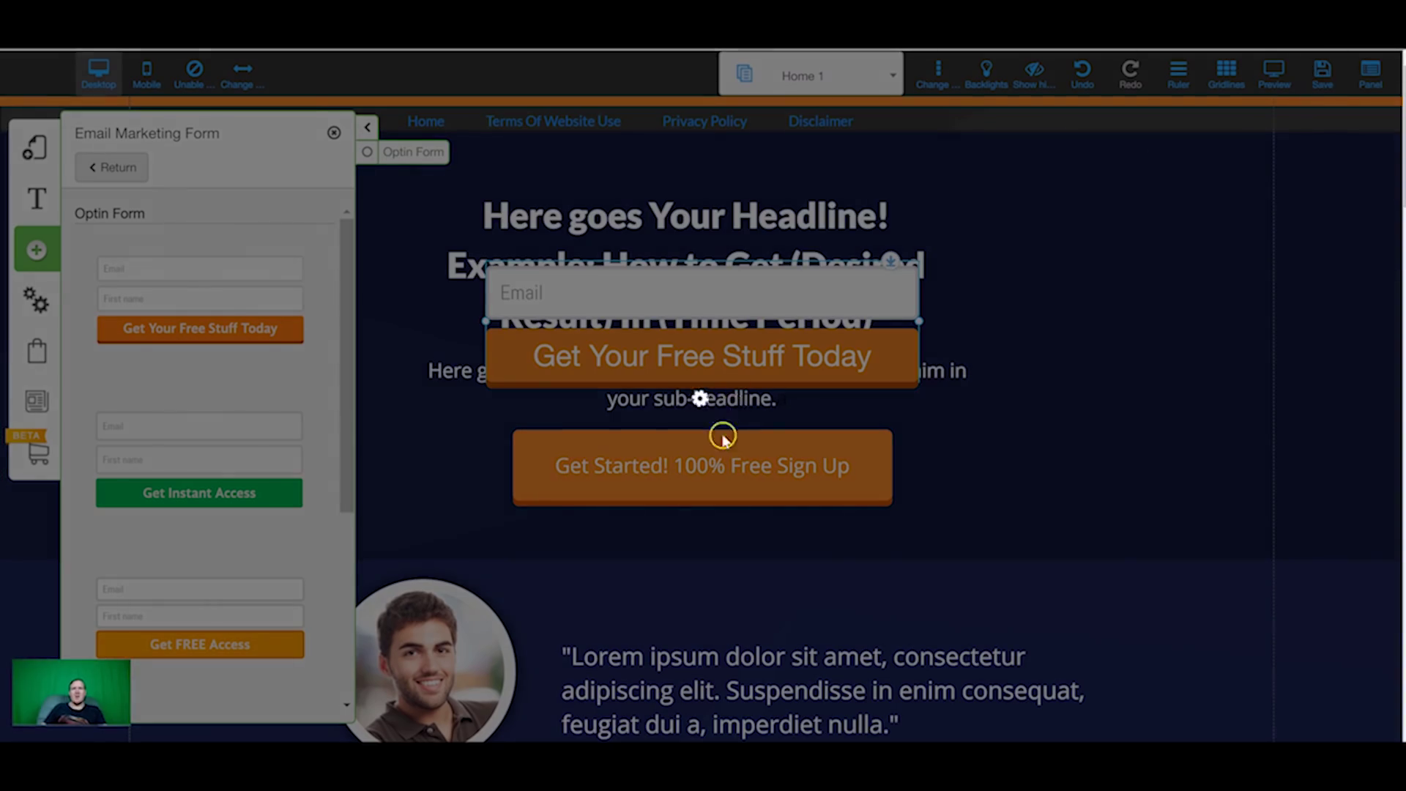
left_click(933, 586)
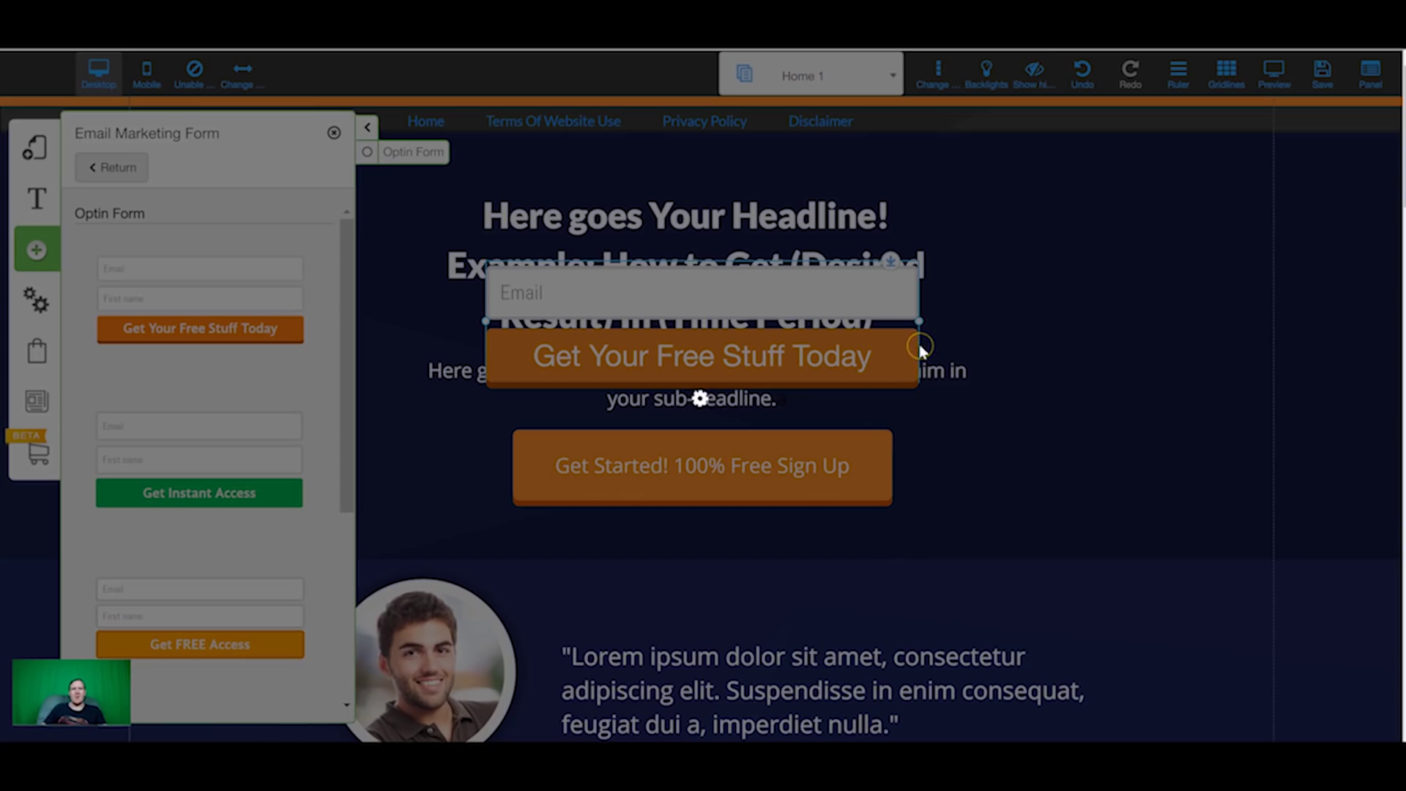
left_click(822, 352)
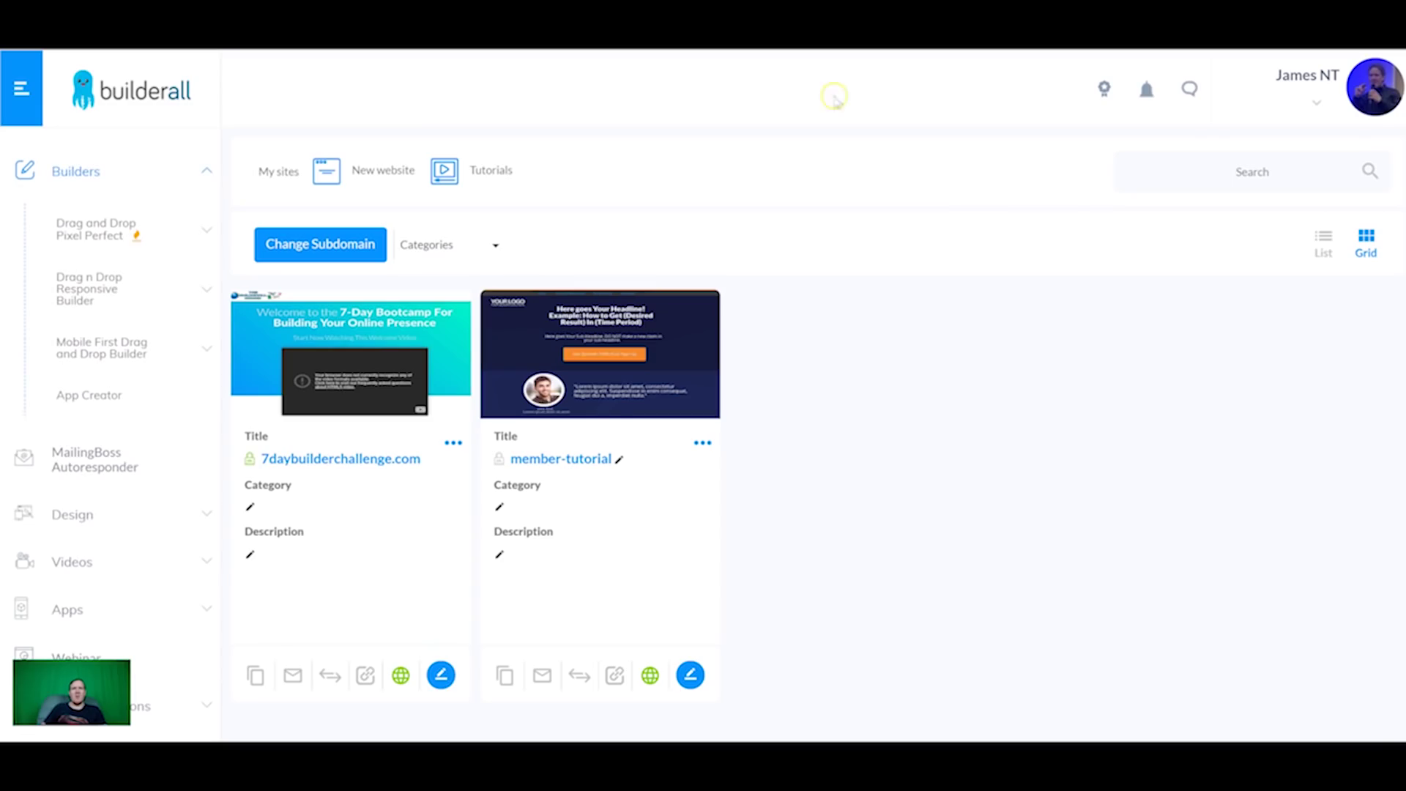
Step: On the live member-tutorial page, submit the optin form with a saved email address
left_click(569, 460)
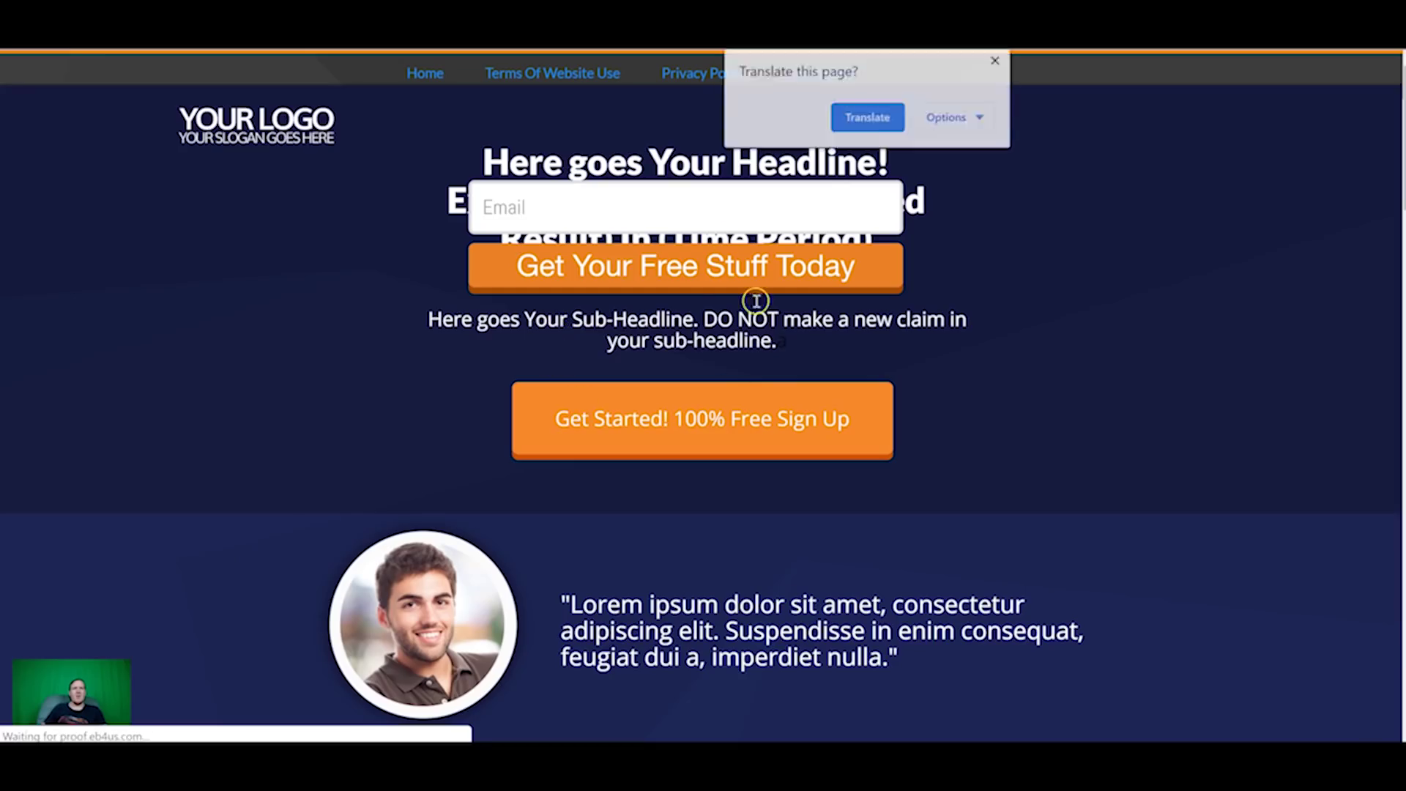
left_click(615, 208)
left_click(574, 257)
left_click(635, 195)
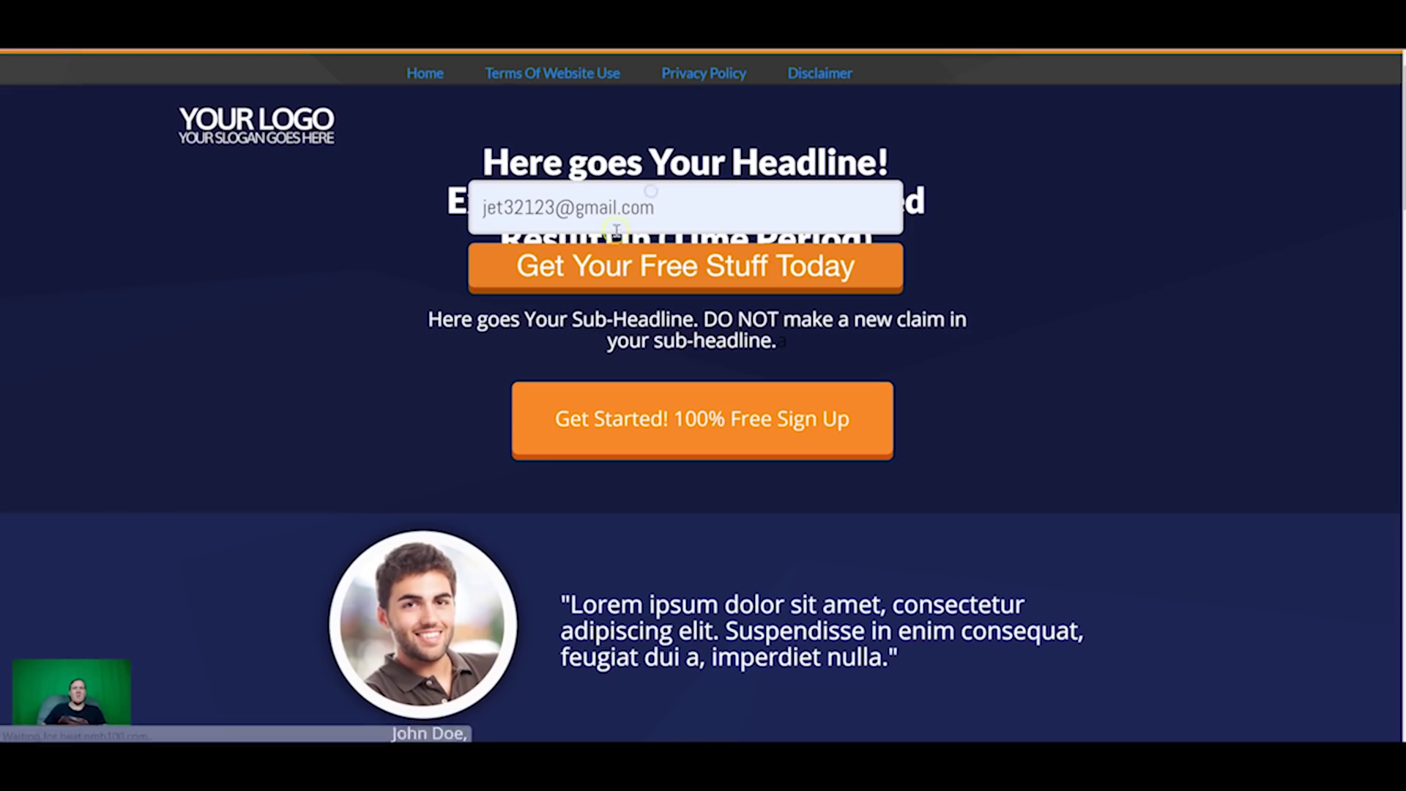
left_click(606, 262)
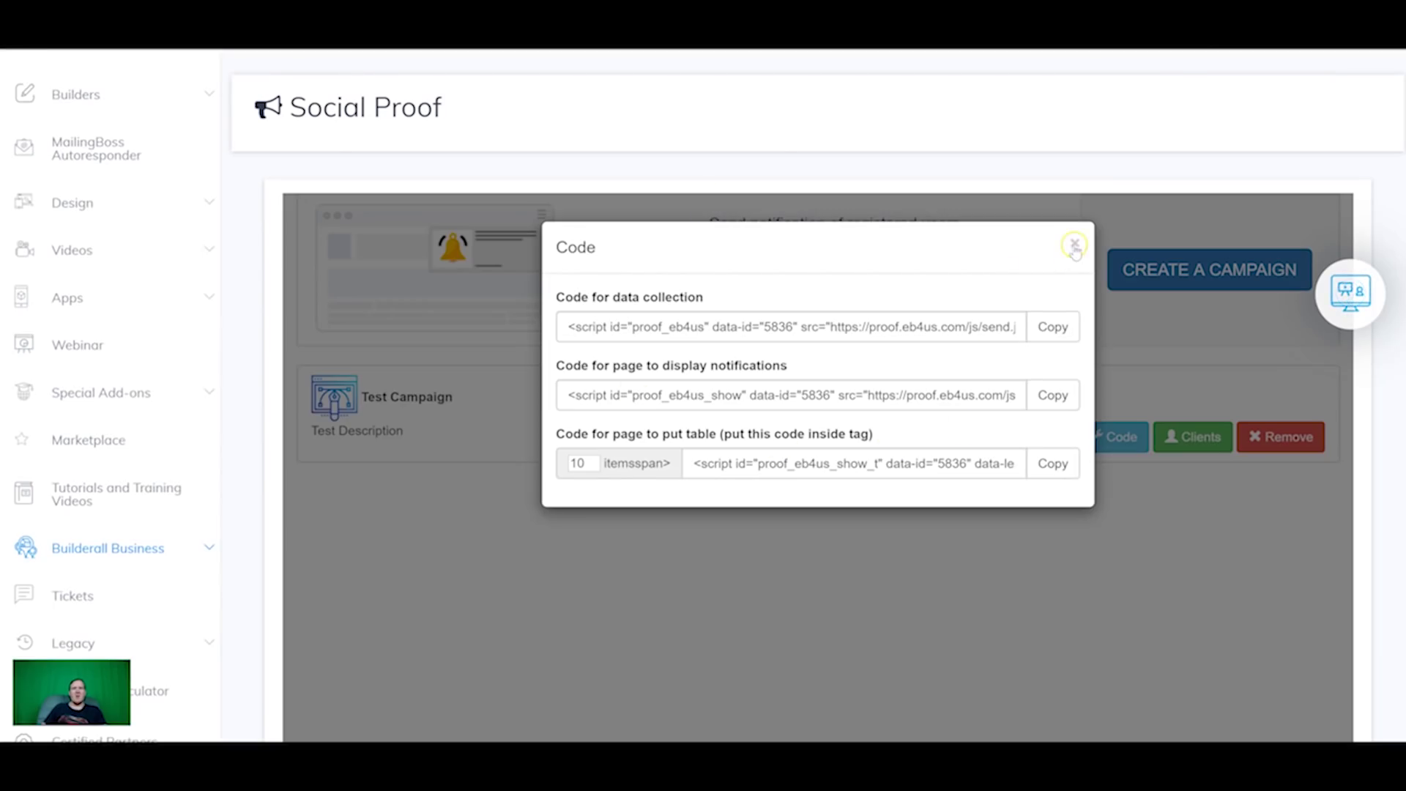
Step: Reload Social Proof, check Test Campaign's captured clients, and reopen the member-tutorial page
left_click(1074, 243)
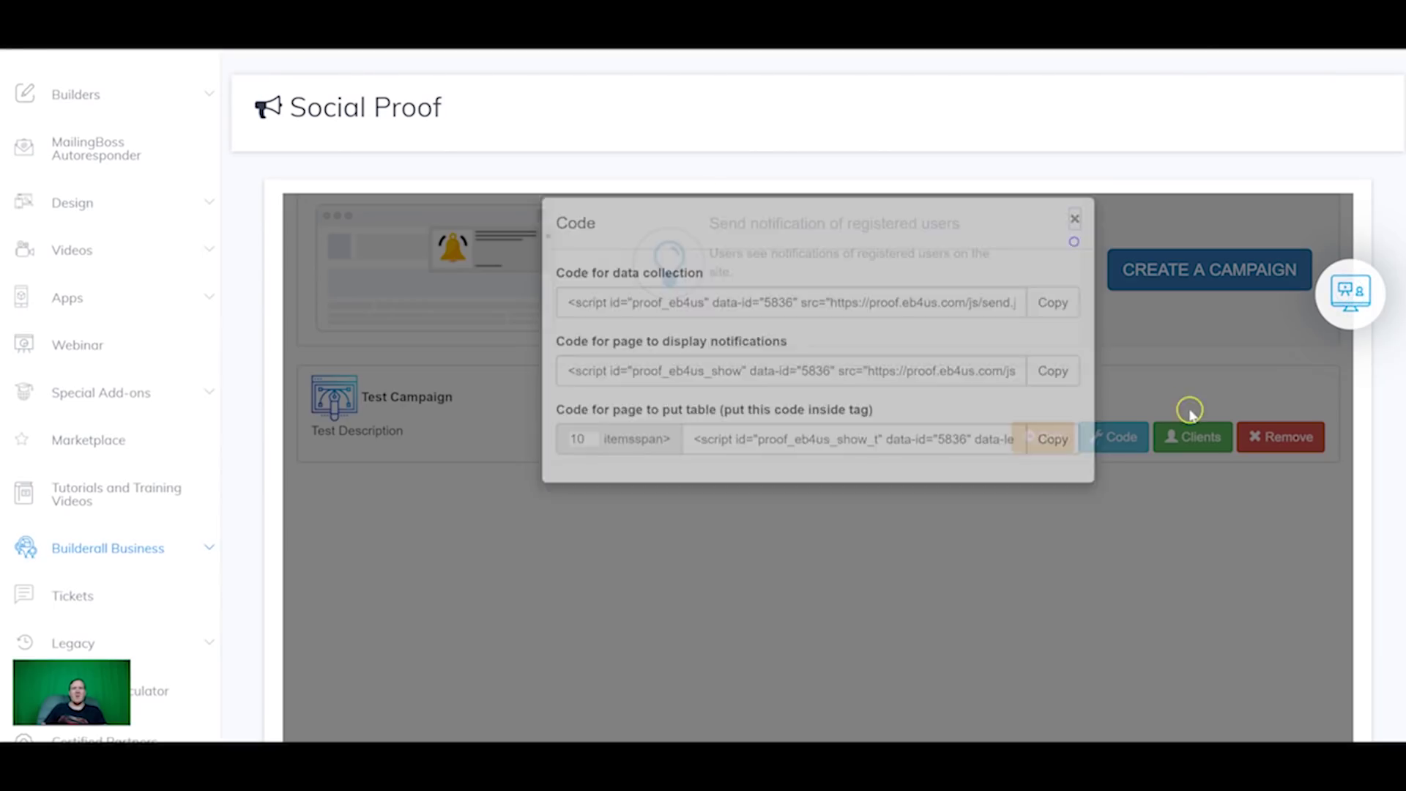
right_click(956, 502)
left_click(1015, 293)
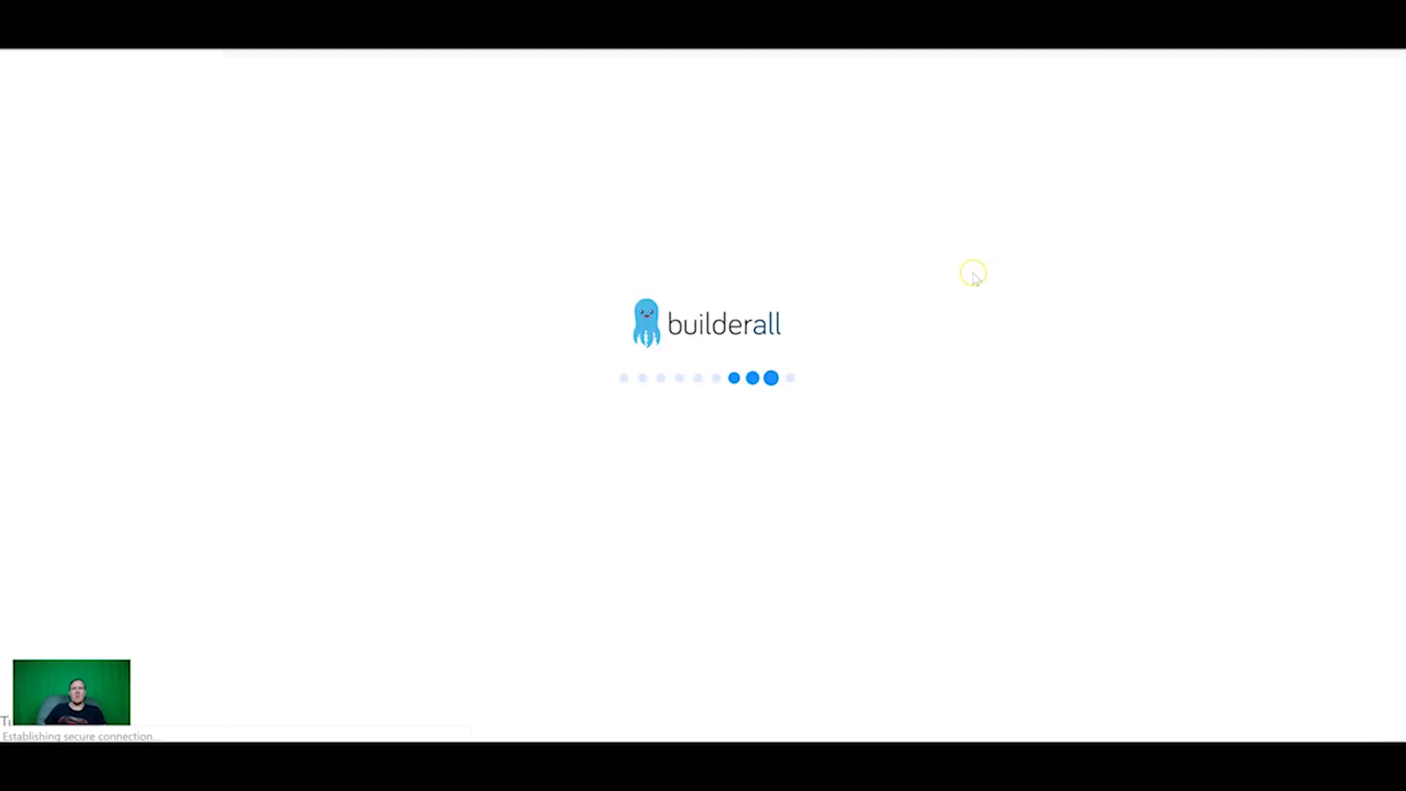
left_click(1170, 436)
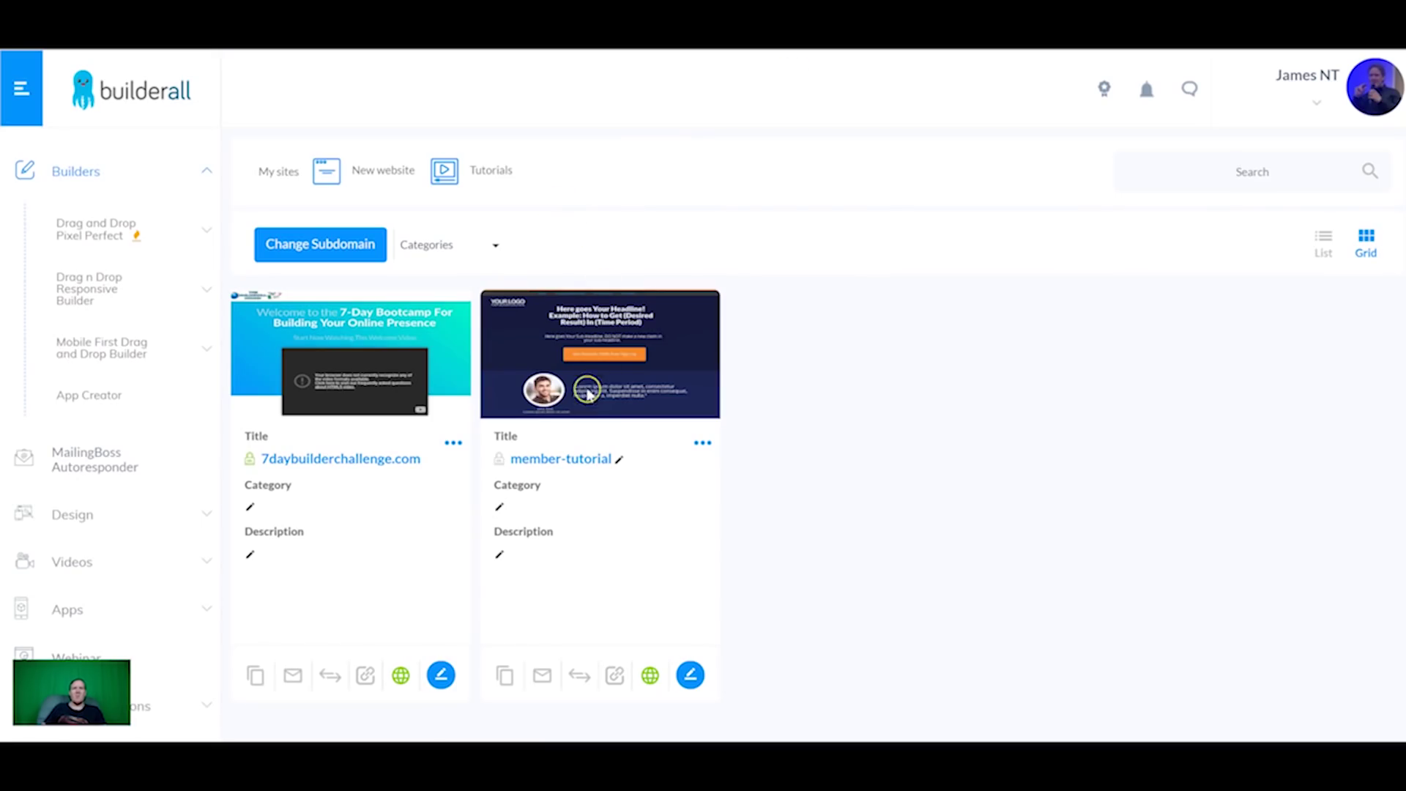
left_click(593, 460)
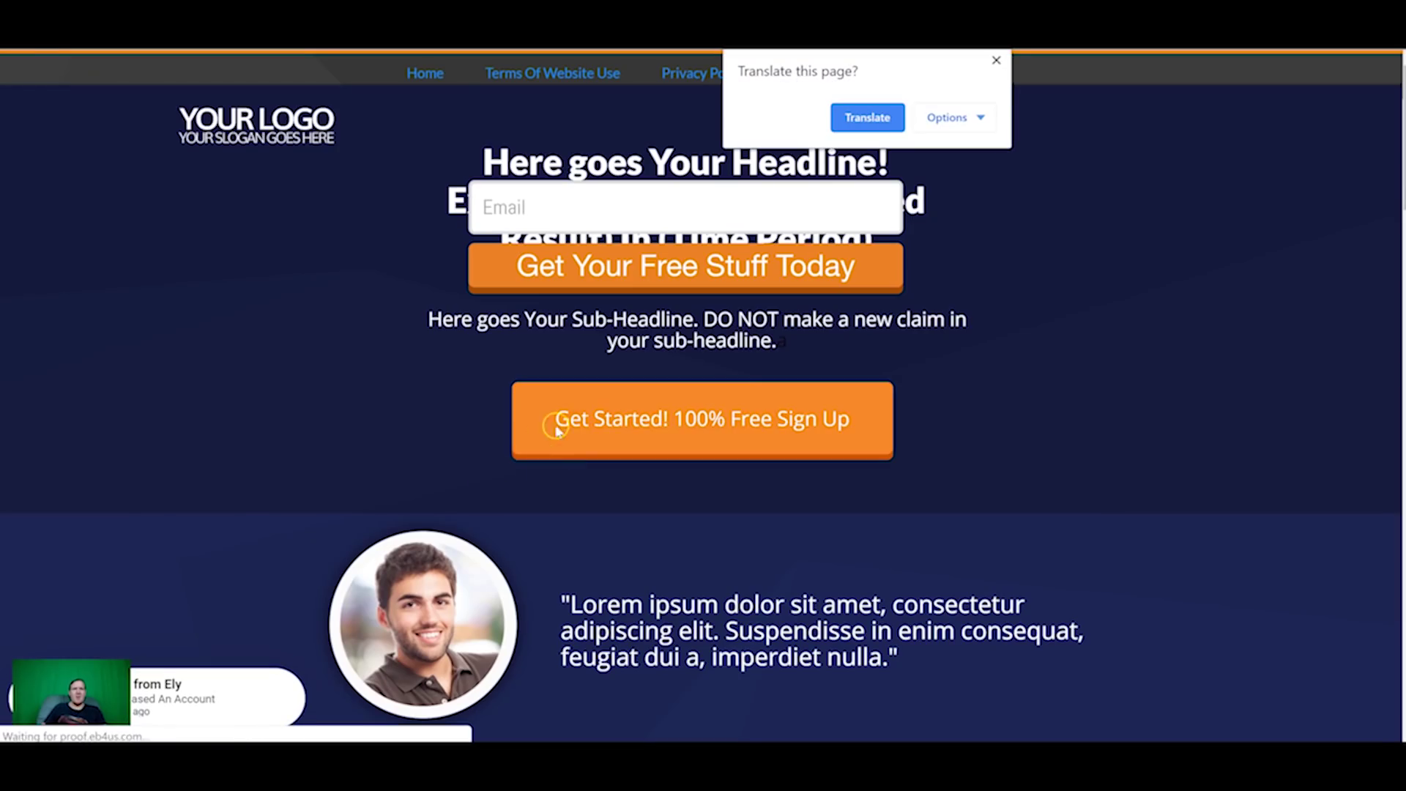
Step: Scroll through the email marketing optin form templates on the Home 1 page
scroll(154, 625, "down", 3)
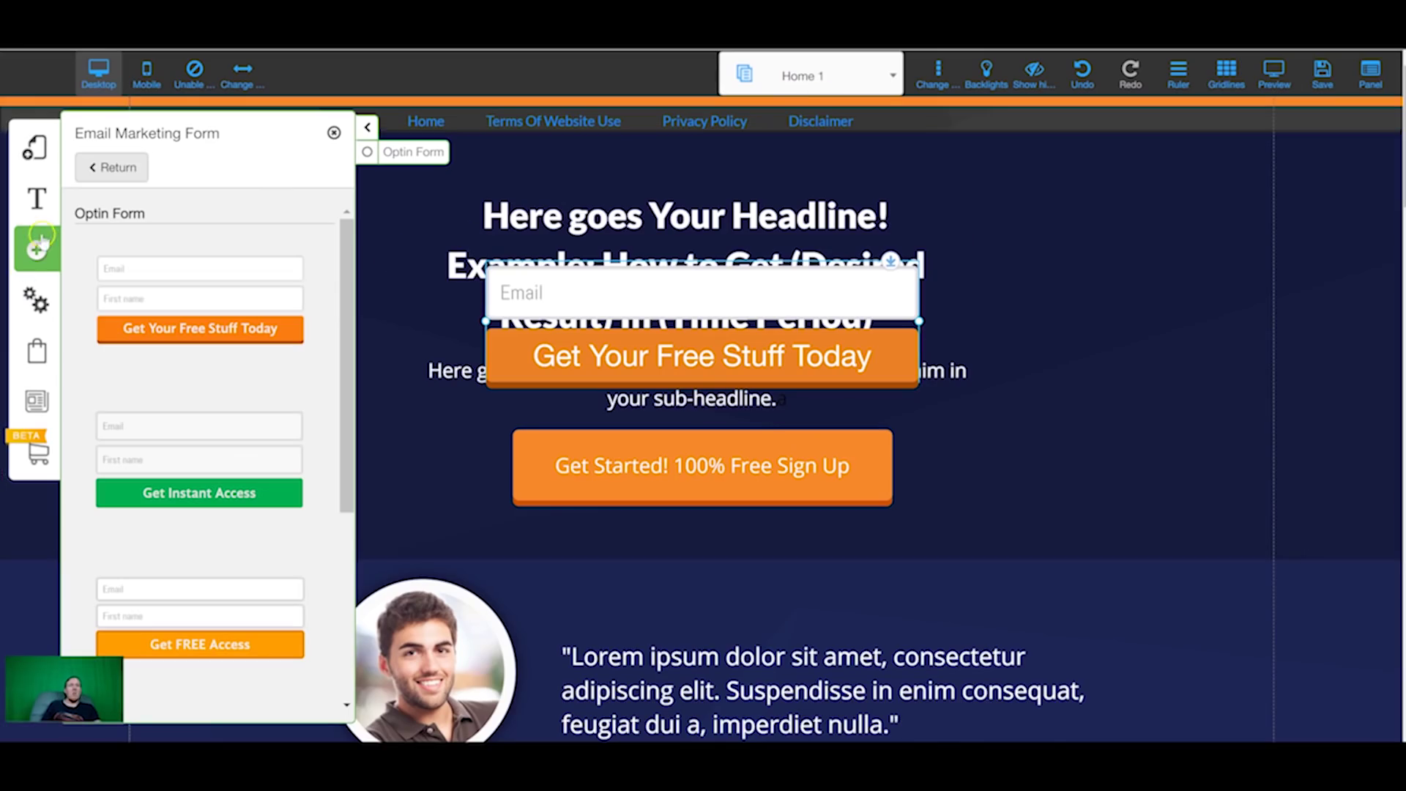
Step: Look through the Checkout and Settings panels, including the action counters and coupon lists
left_click(38, 344)
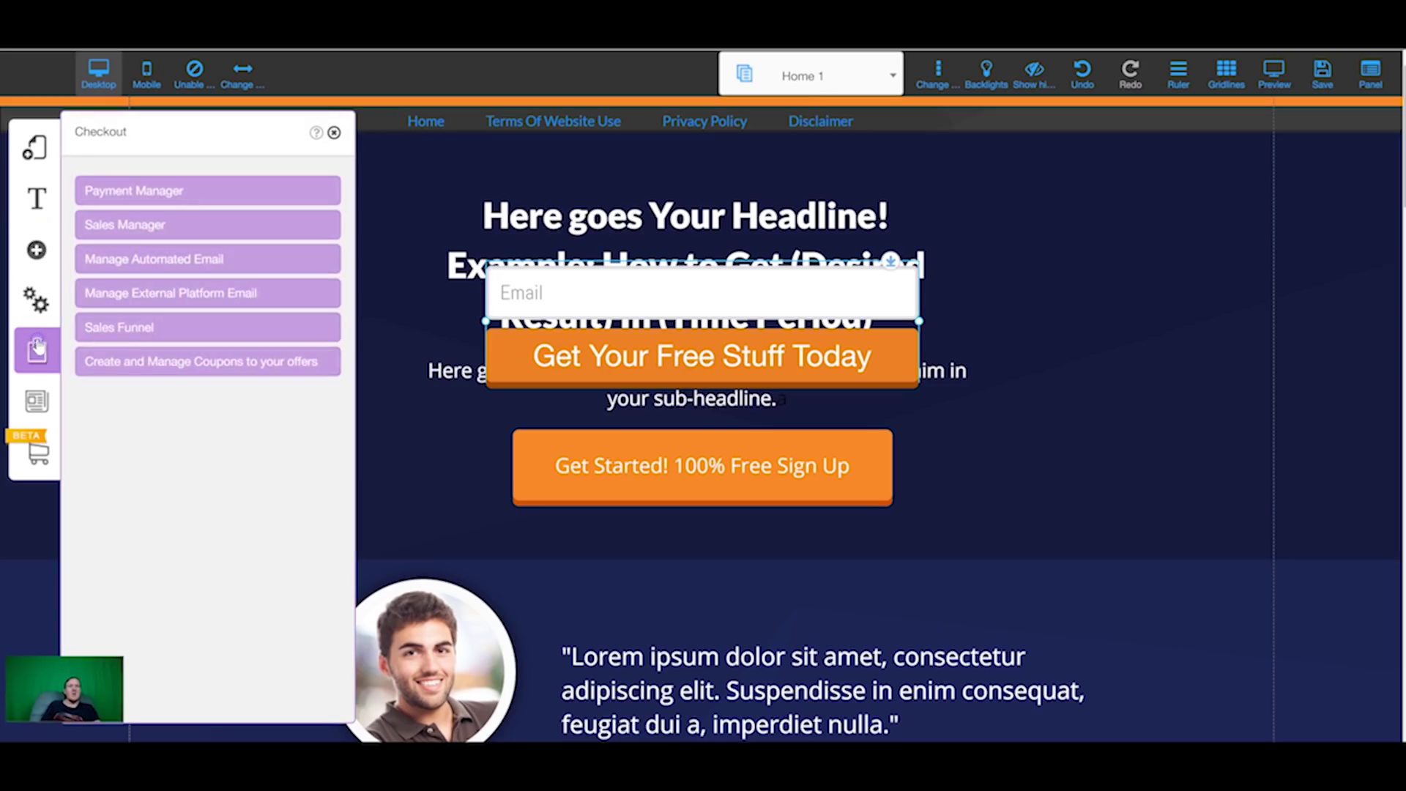
left_click(36, 300)
left_click(158, 388)
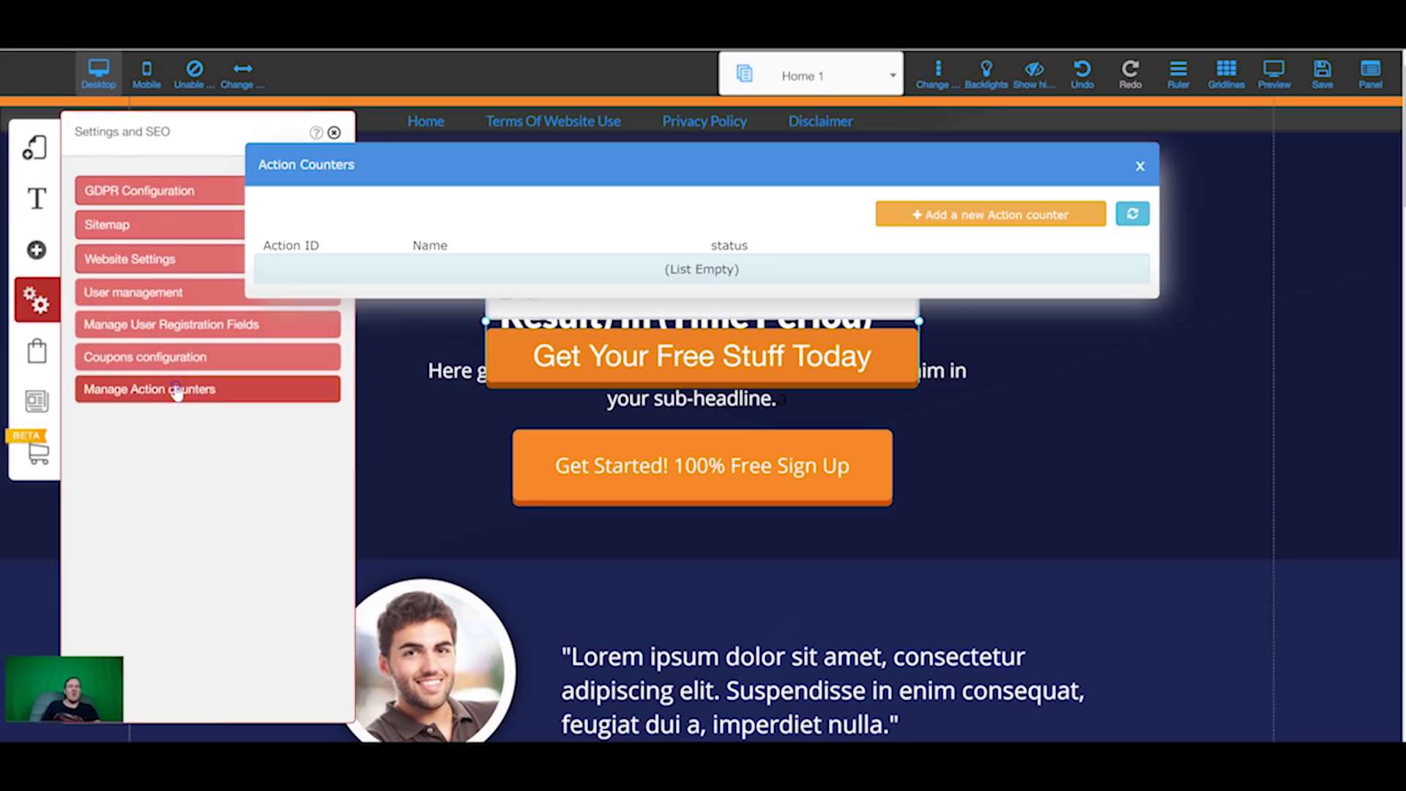
left_click(167, 360)
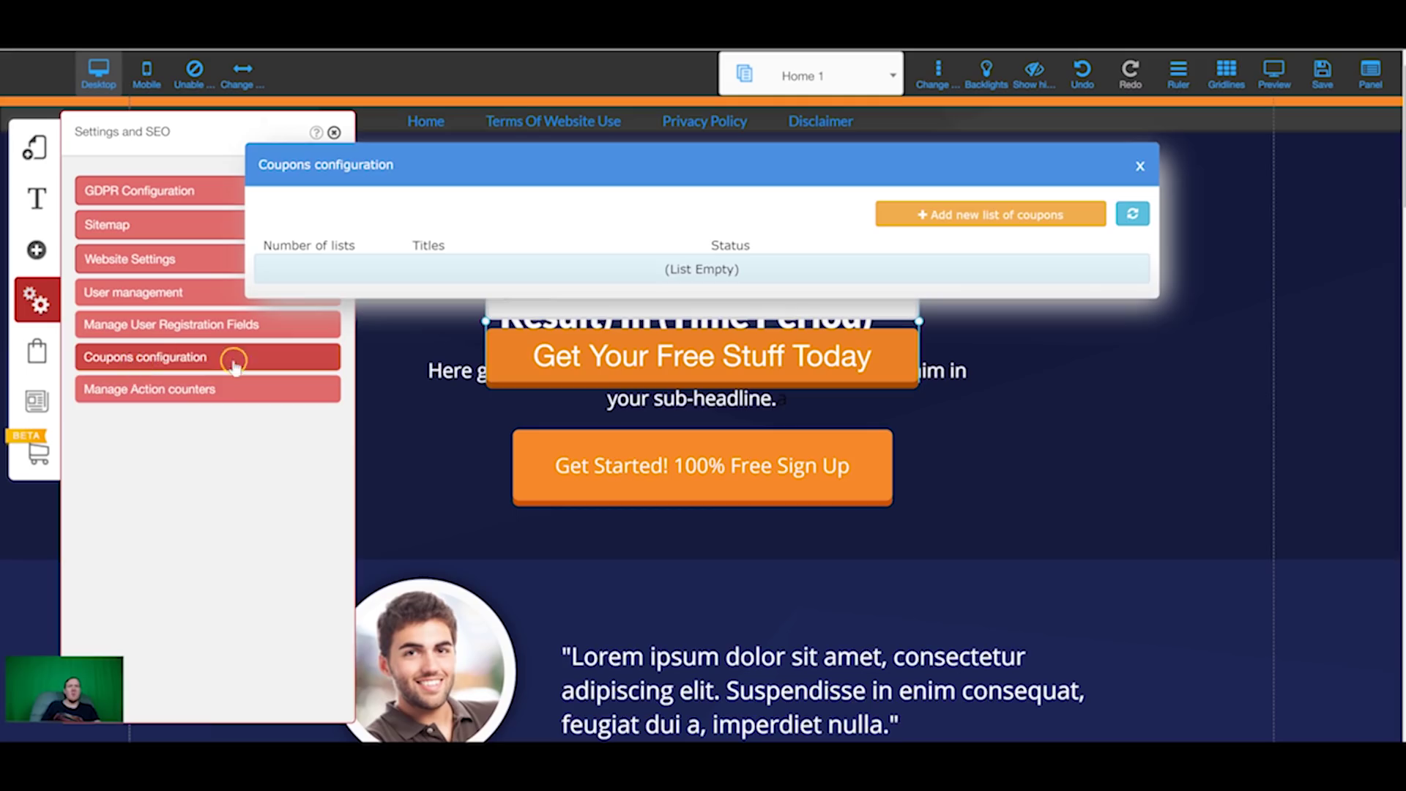
left_click(1030, 210)
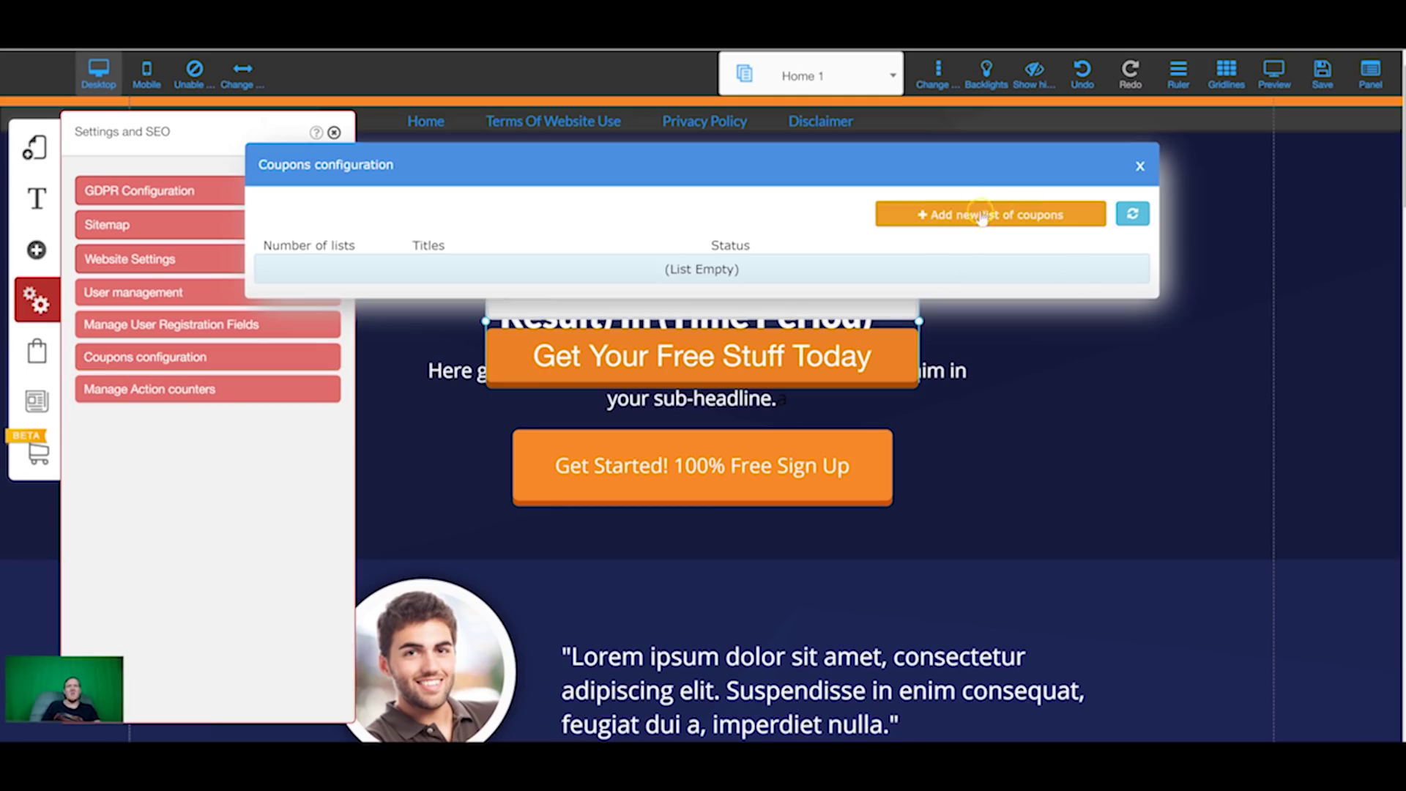
Step: Browse the page elements and app elements available to add
left_click(39, 251)
scroll(213, 546, "down", 3)
left_click(157, 550)
scroll(178, 422, "down", 15)
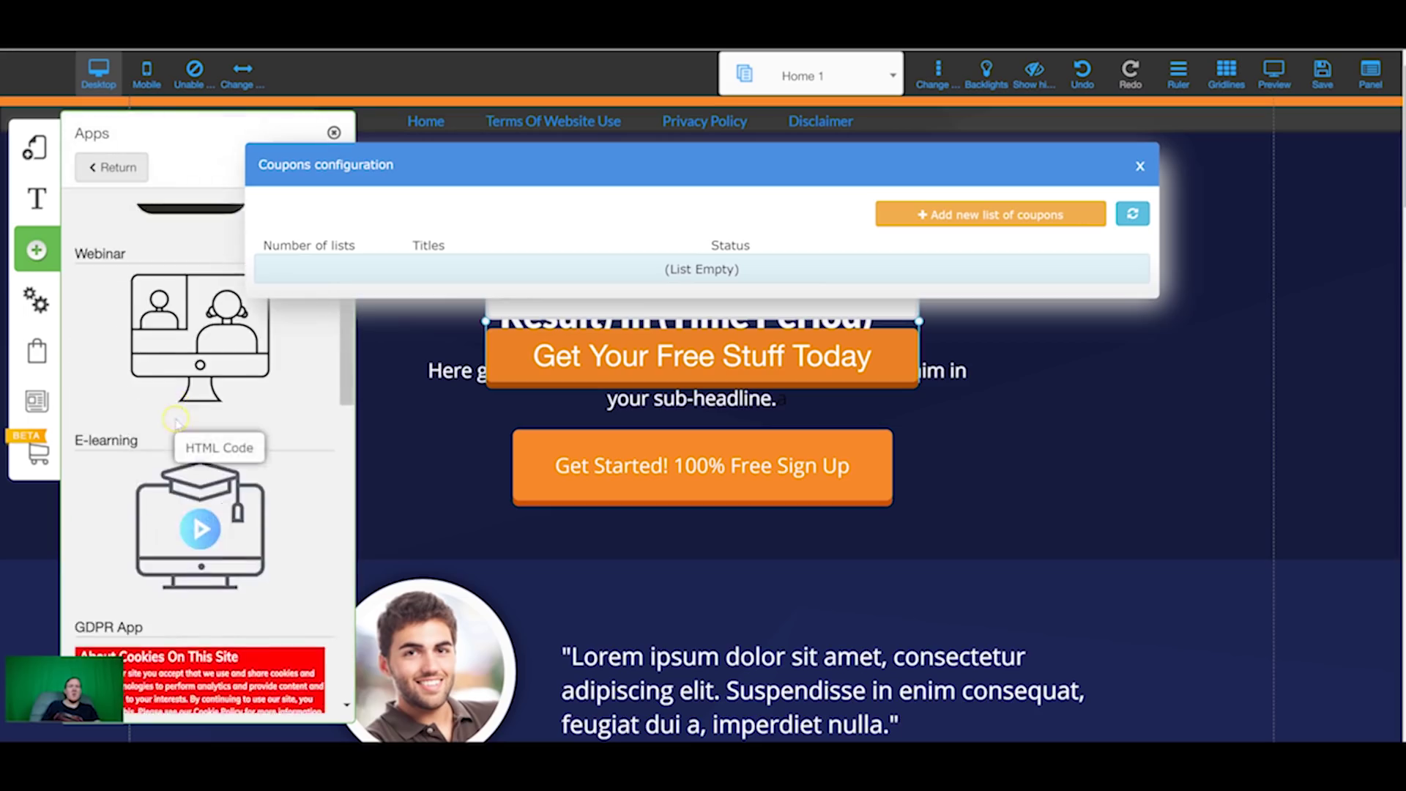
scroll(178, 422, "down", 3)
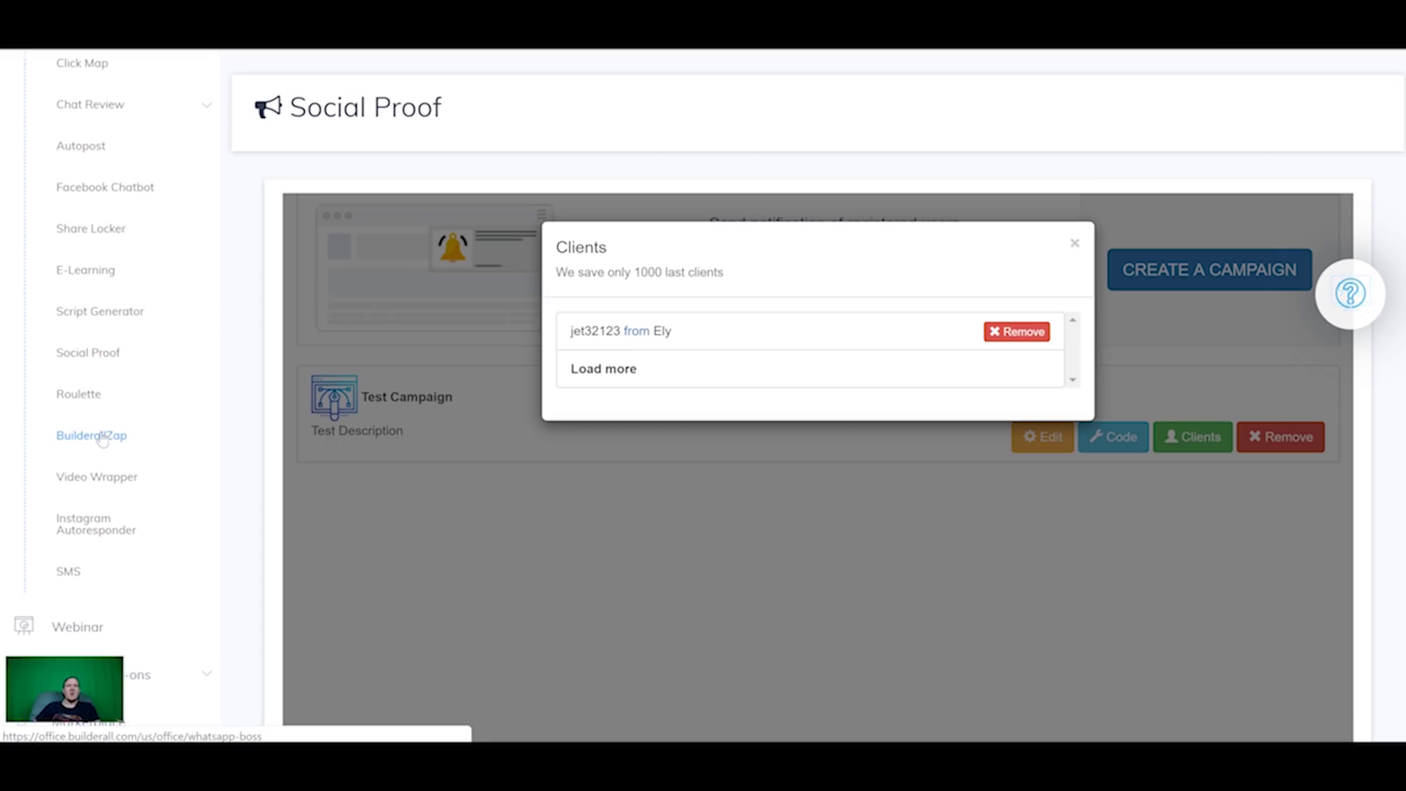
Step: Browse the Builderall Business tools in the sidebar and go to SMS Tools
left_click(91, 480)
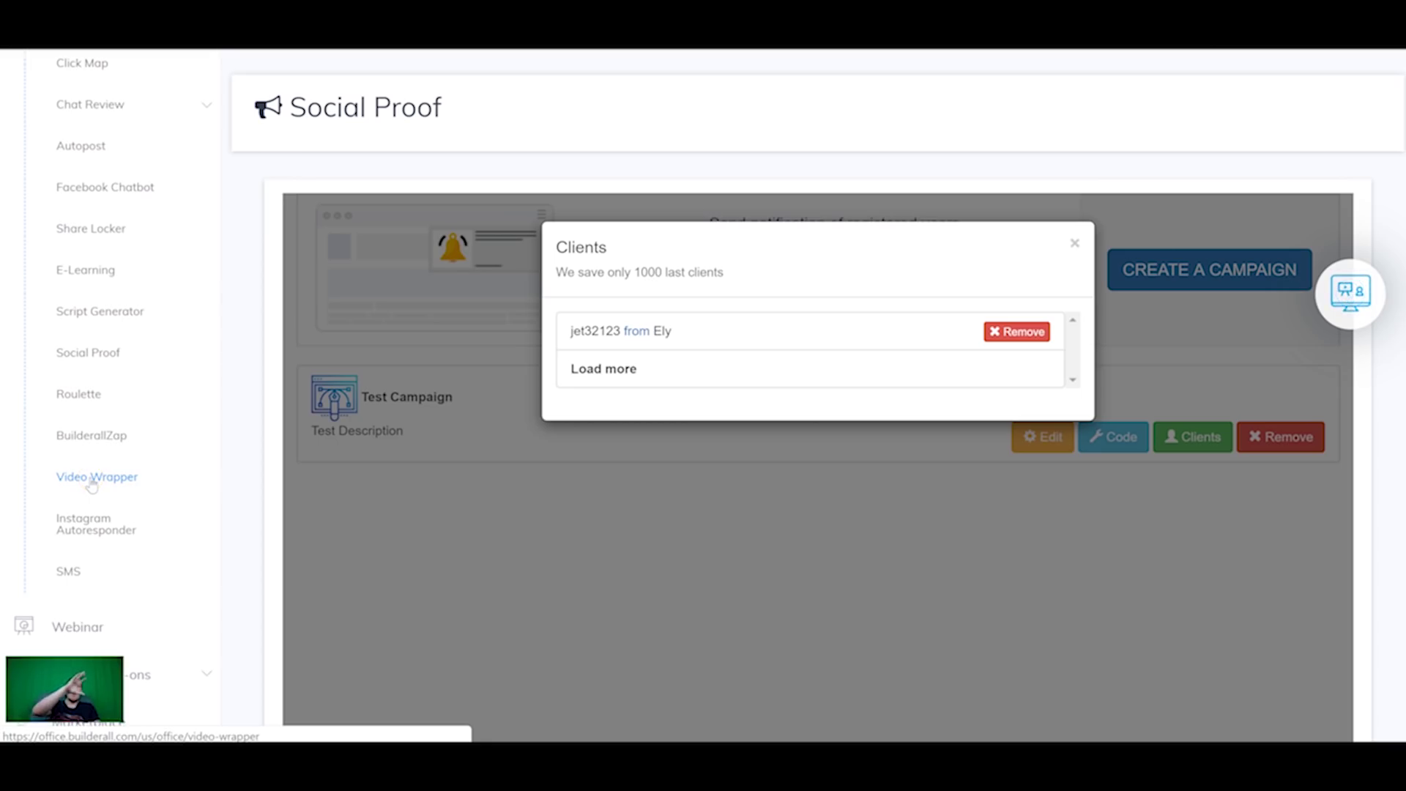
left_click(87, 460)
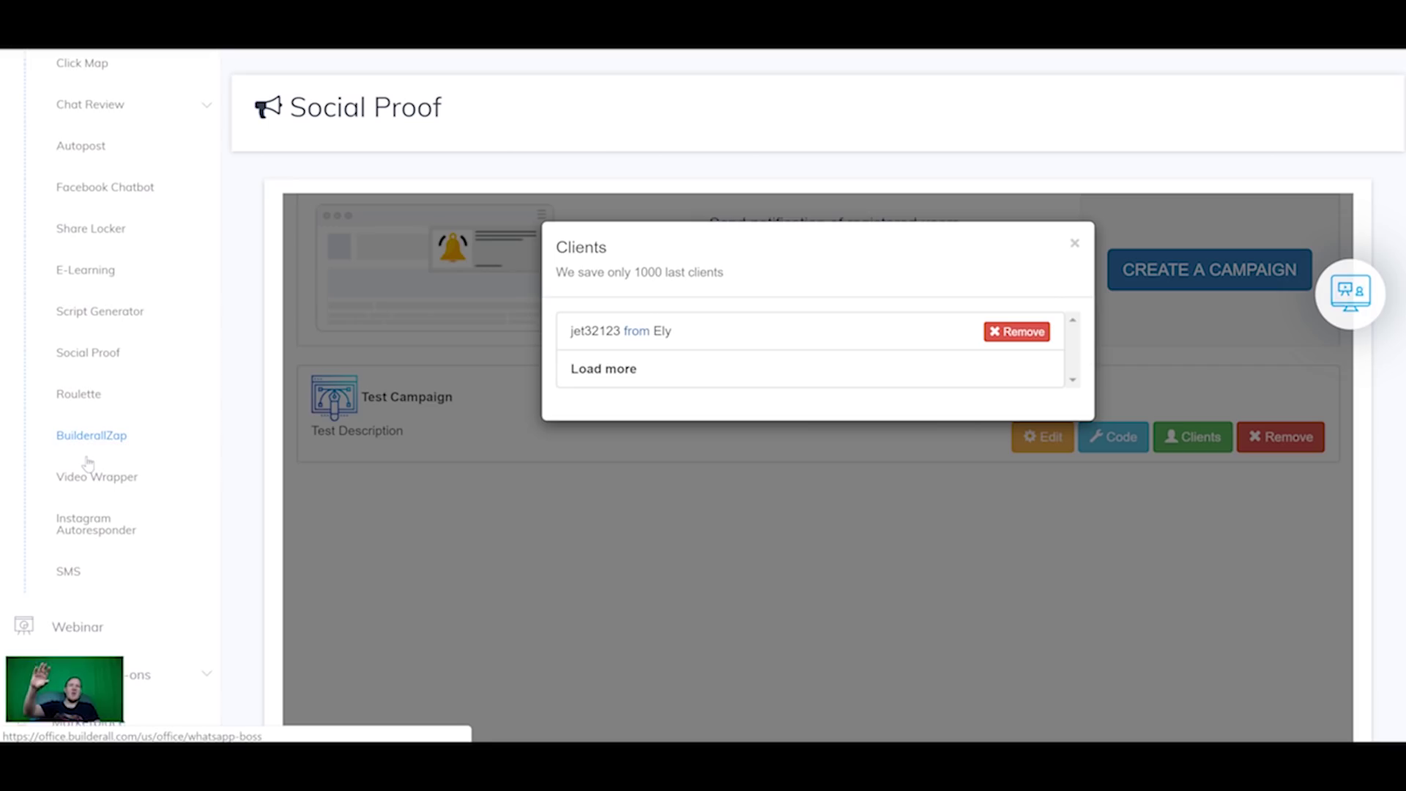
left_click(95, 467)
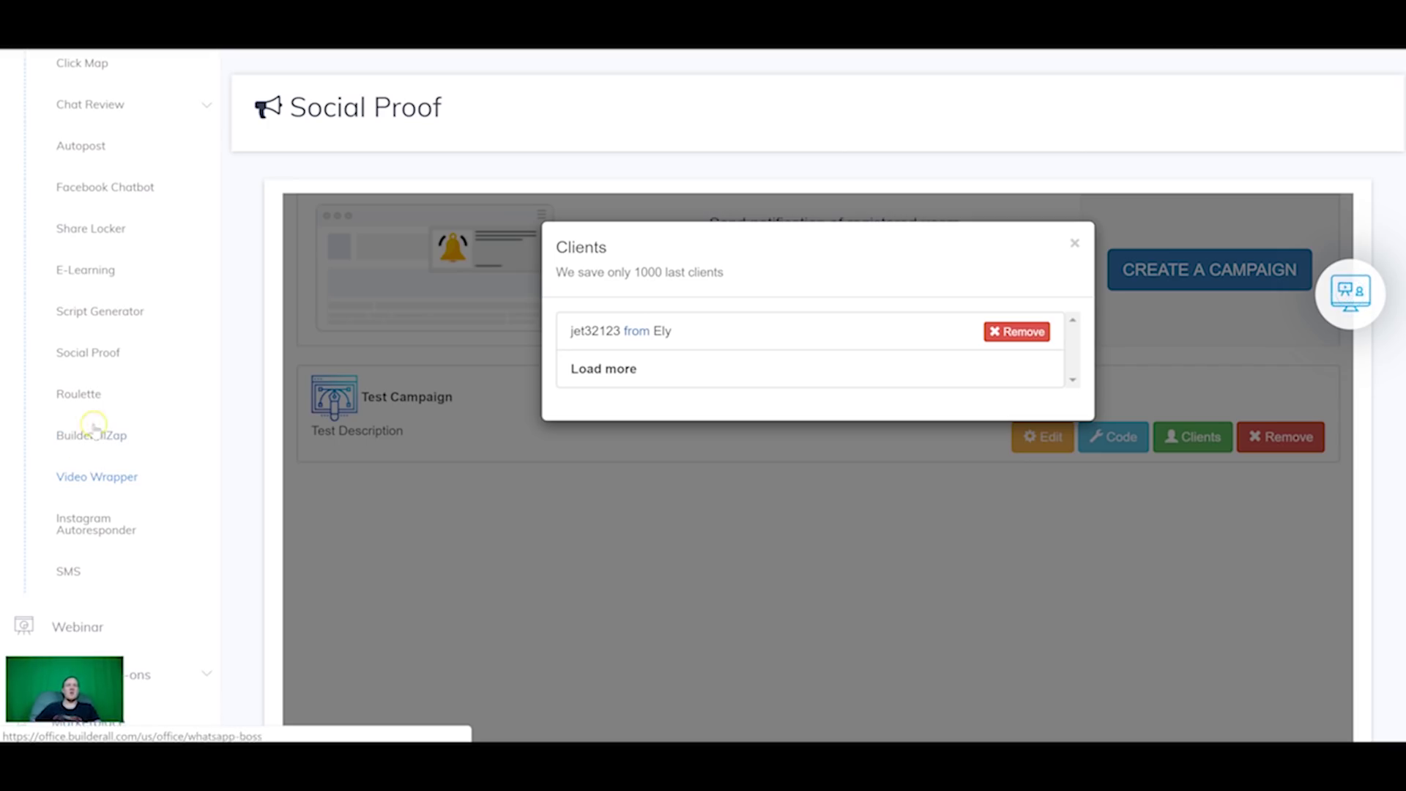
left_click(48, 525)
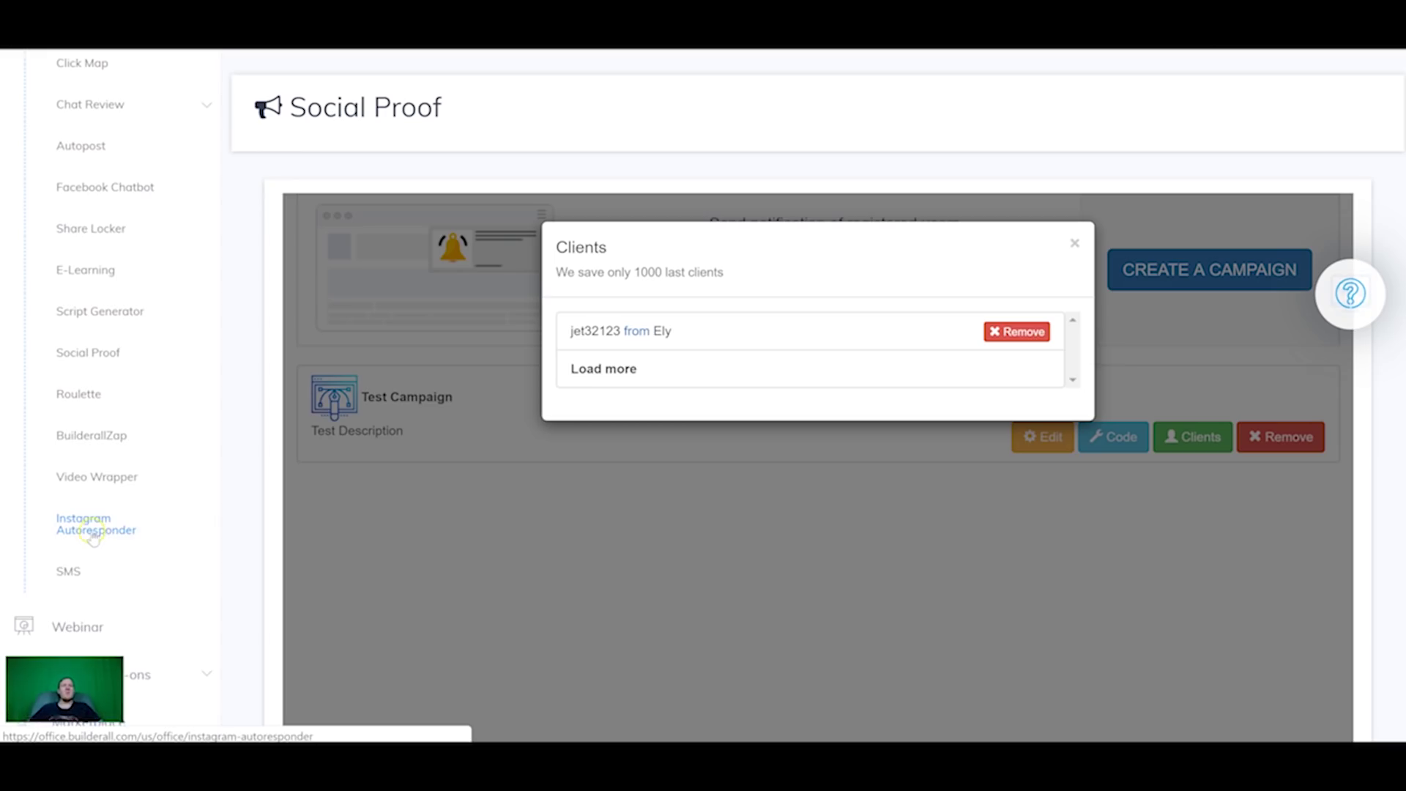
scroll(111, 501, "down", 1)
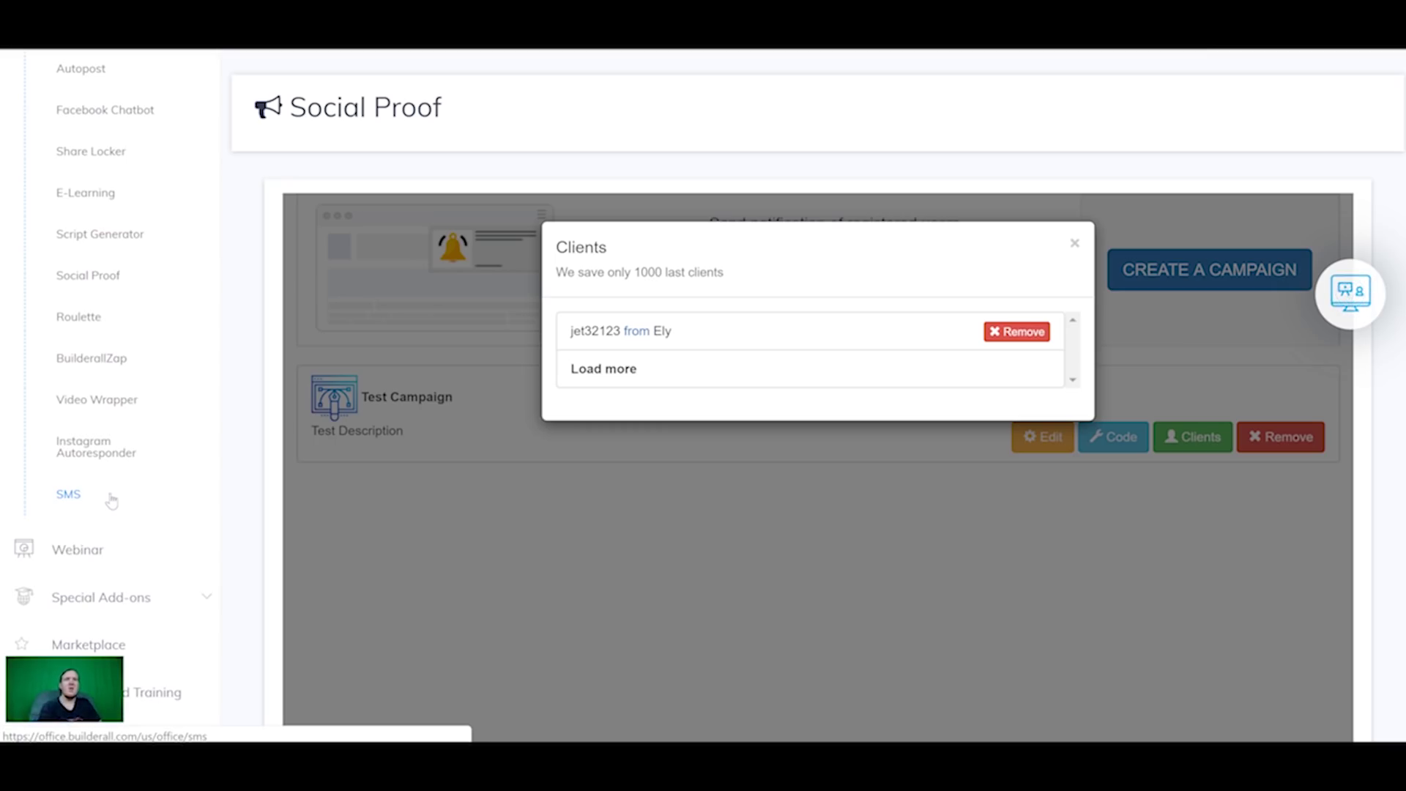
left_click(111, 501)
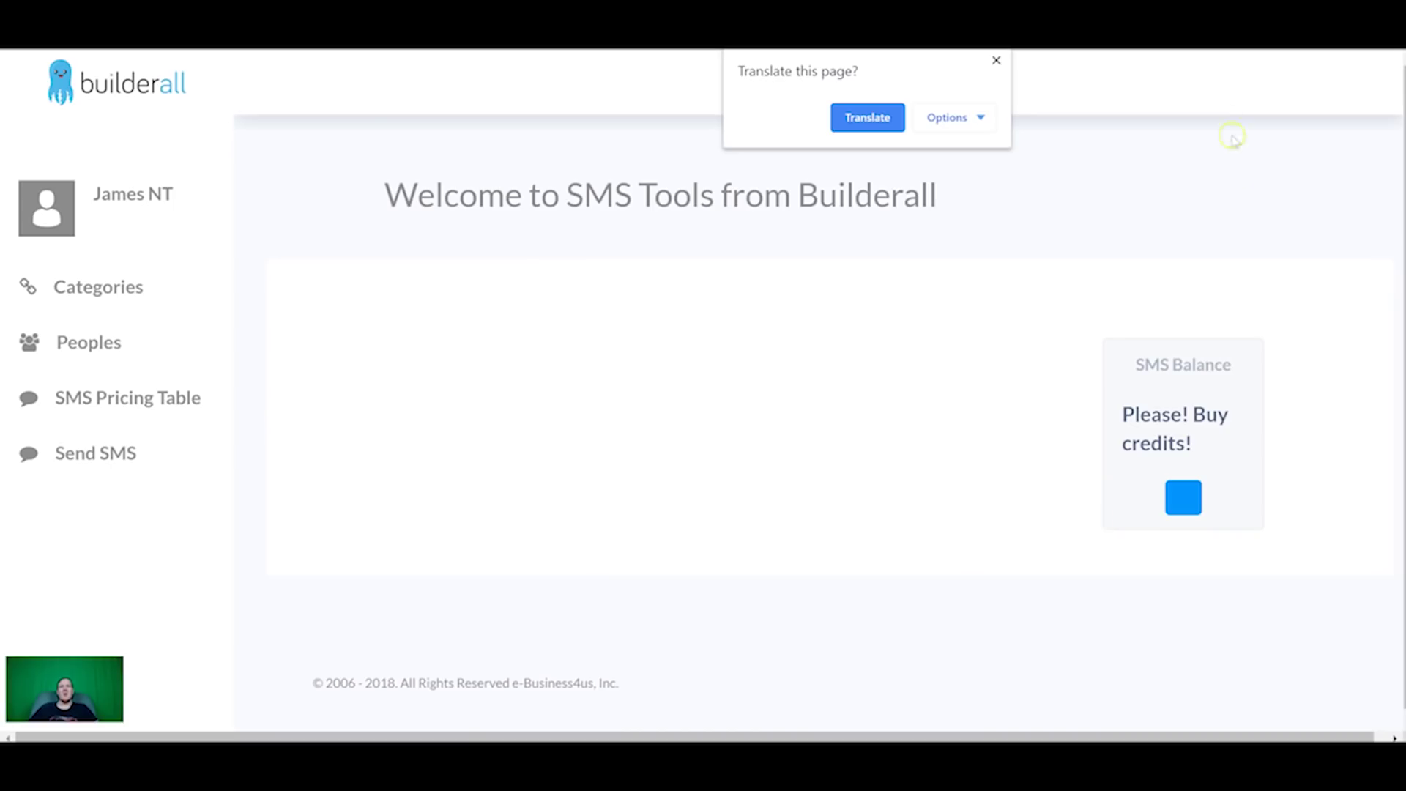
Step: Dismiss the page translation offer
left_click(997, 62)
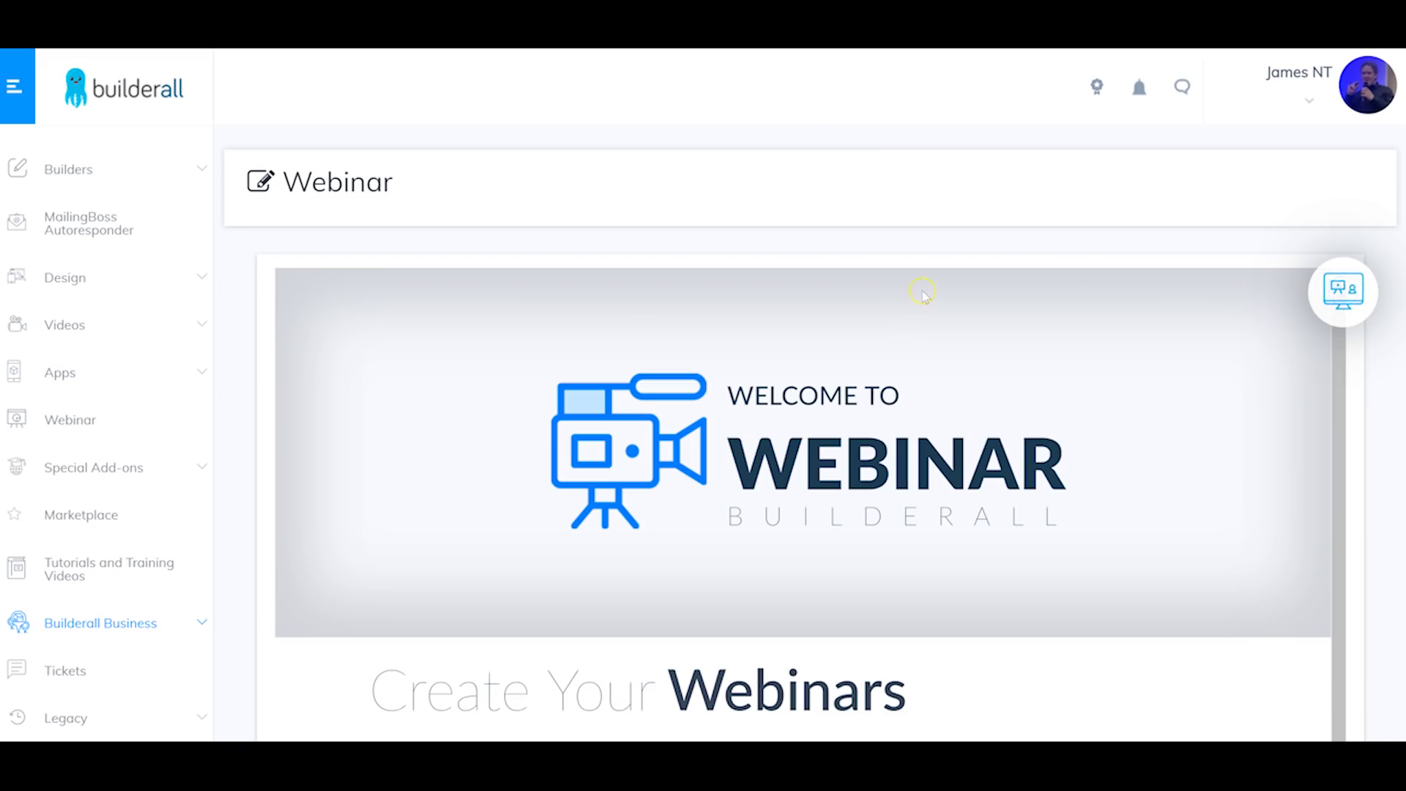
Step: Create a webinar named 'webinar' with description 'webinar description', toggling password protection
scroll(924, 293, "down", 2)
scroll(952, 425, "down", 5)
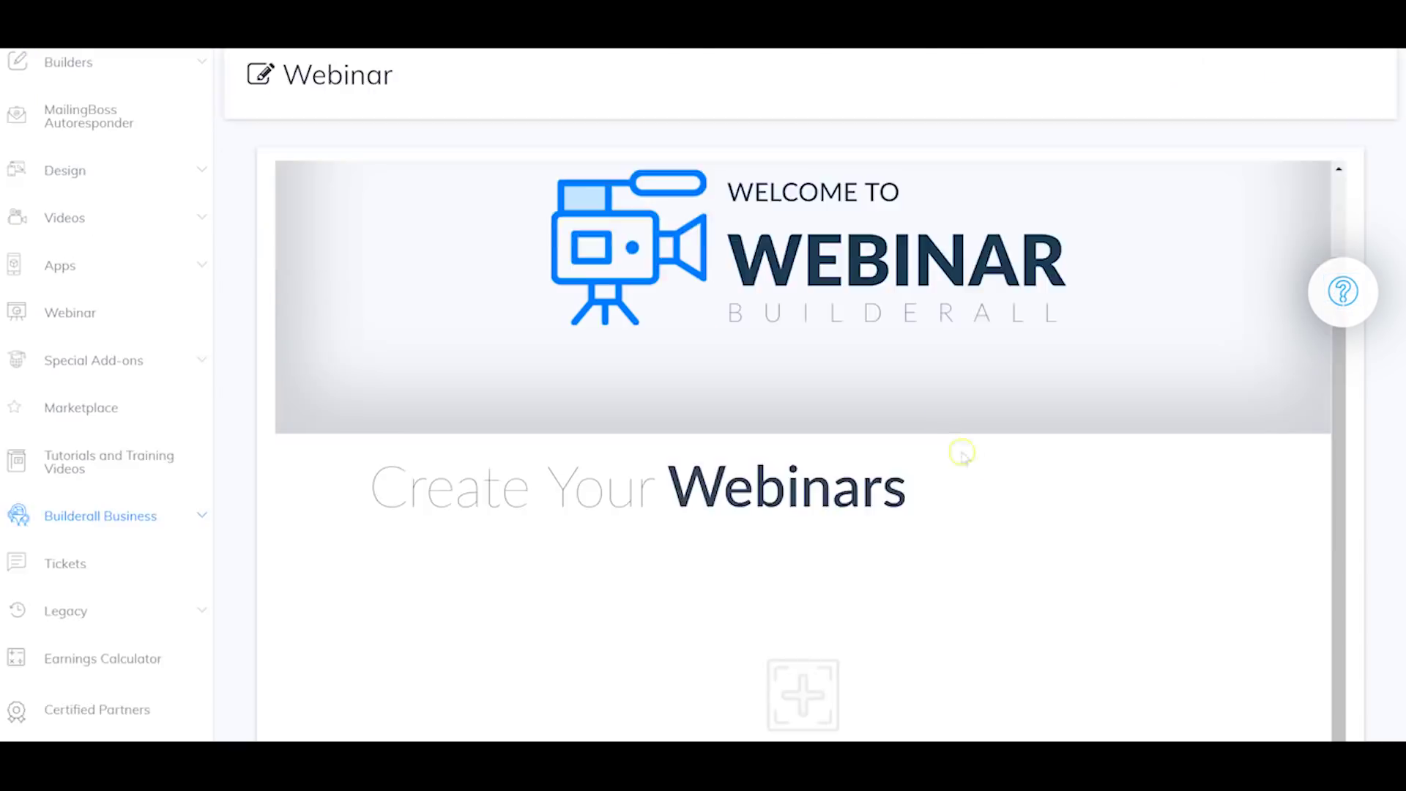
left_click(805, 473)
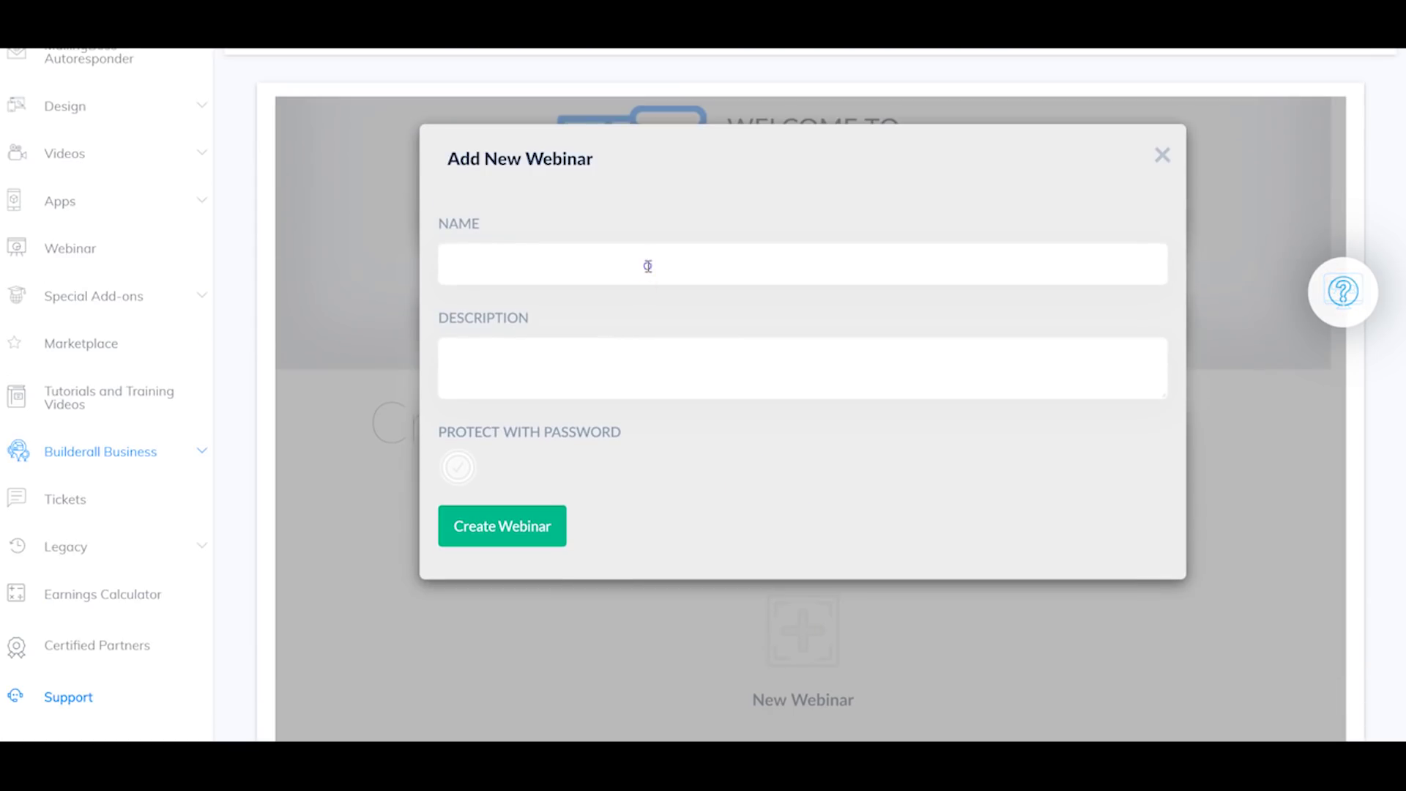
left_click(648, 266)
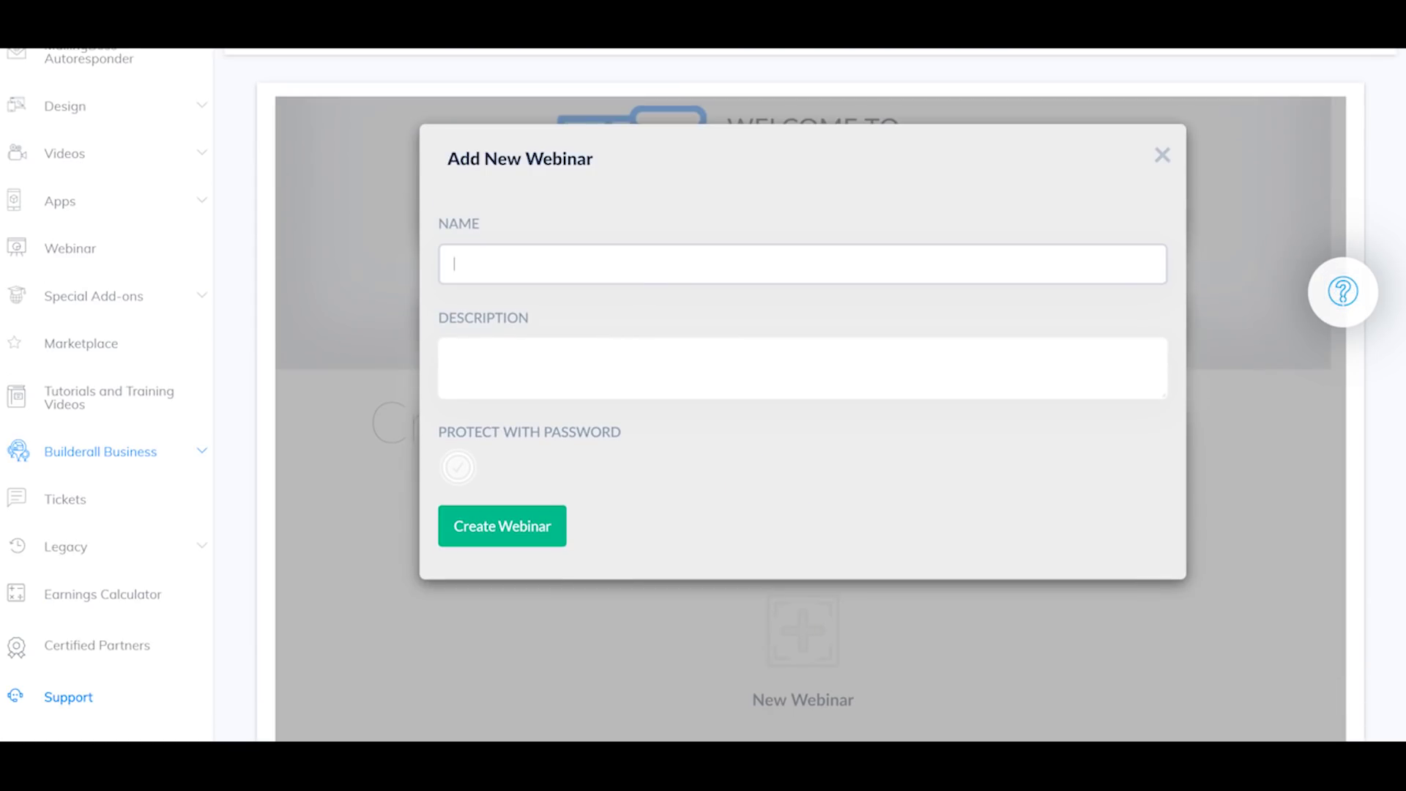
type("webinar")
left_click(454, 359)
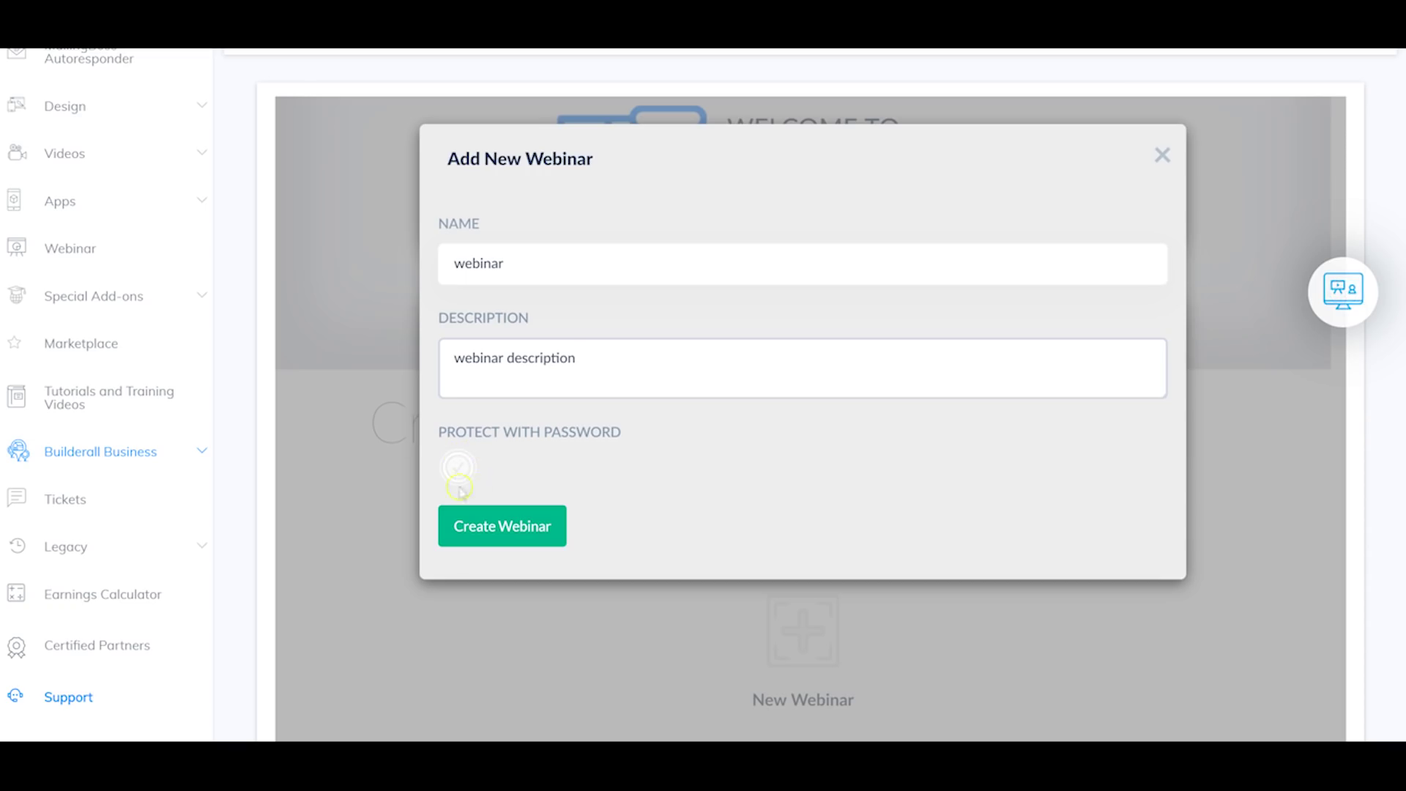
left_click(469, 472)
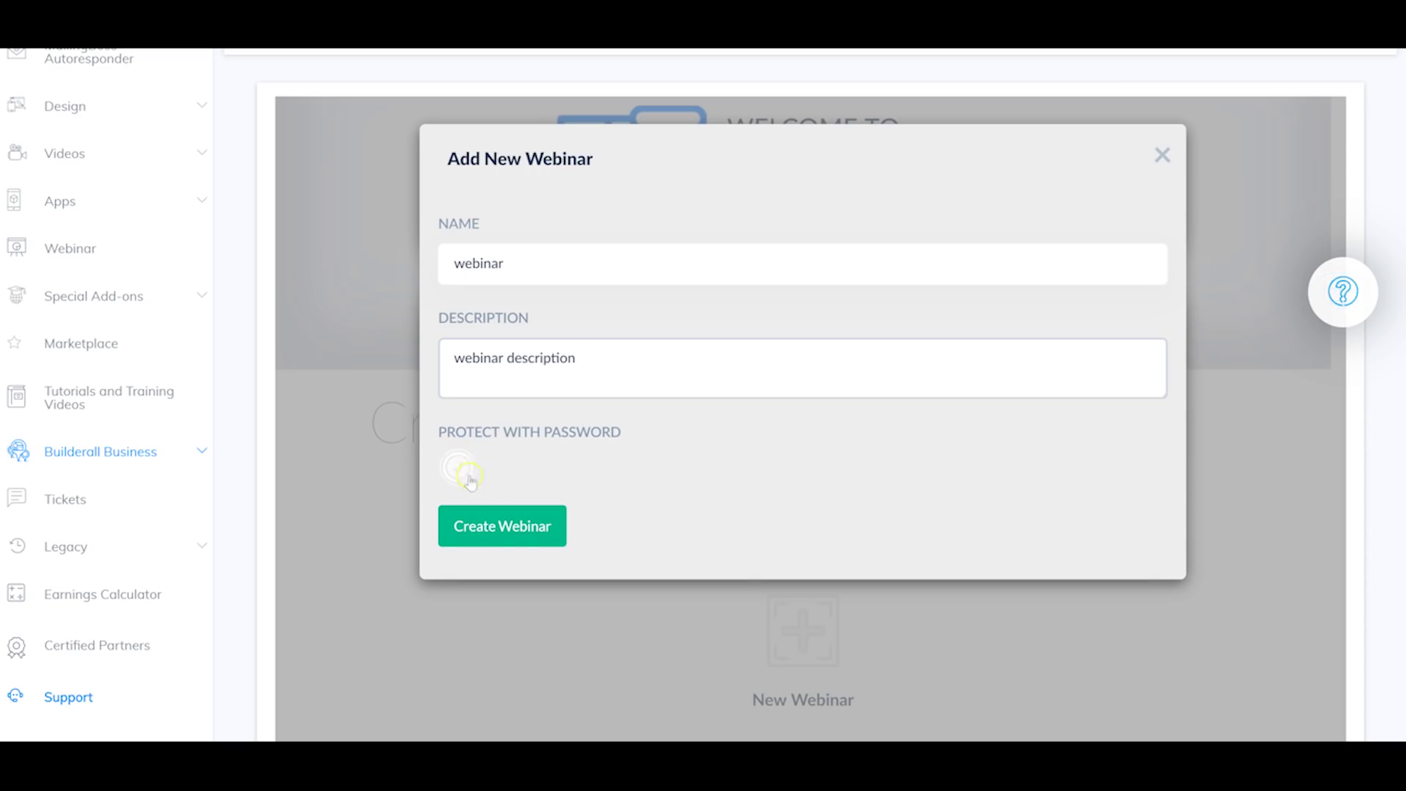
left_click(501, 539)
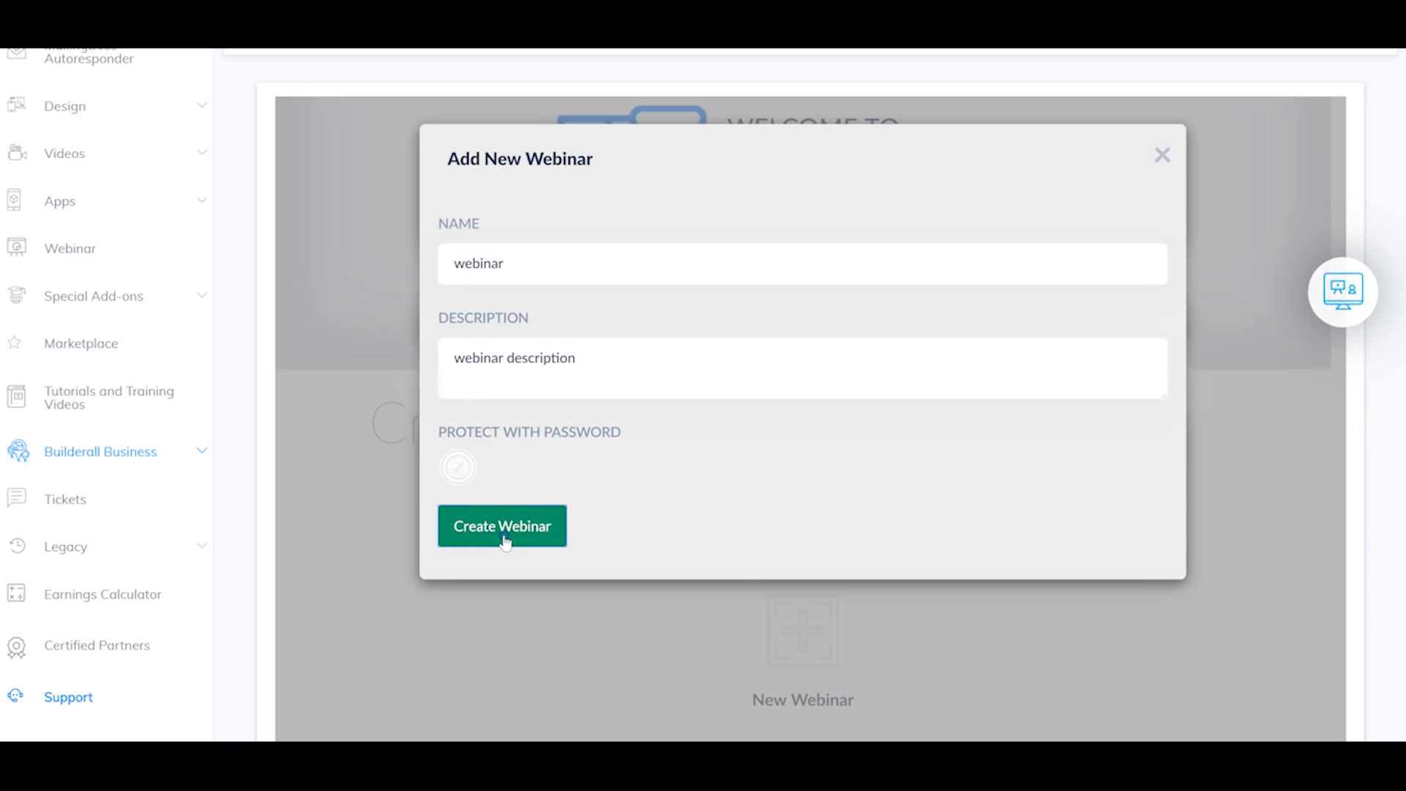
scroll(872, 549, "down", 2)
scroll(806, 556, "up", 2)
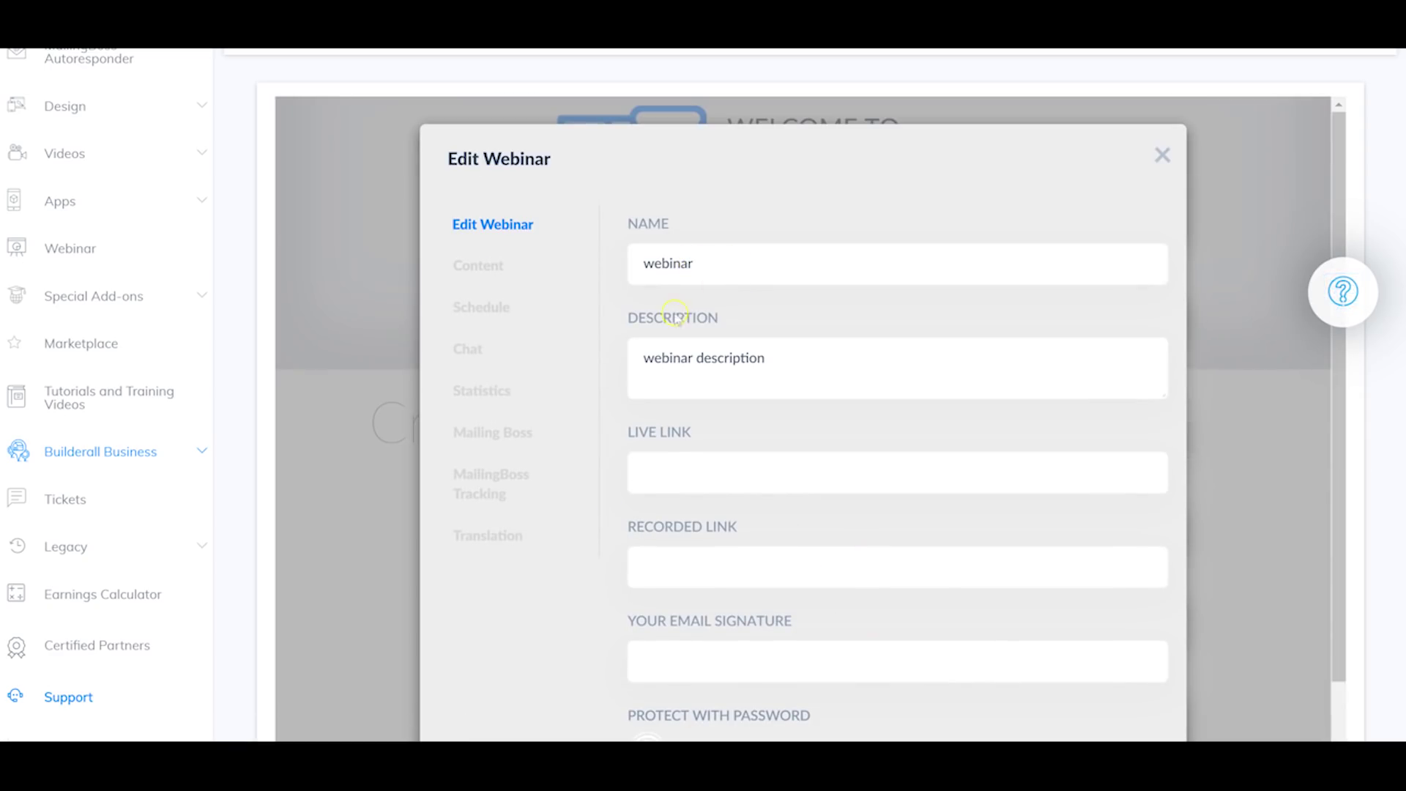
Step: Bring up the webinar's Content settings
scroll(695, 342, "down", 2)
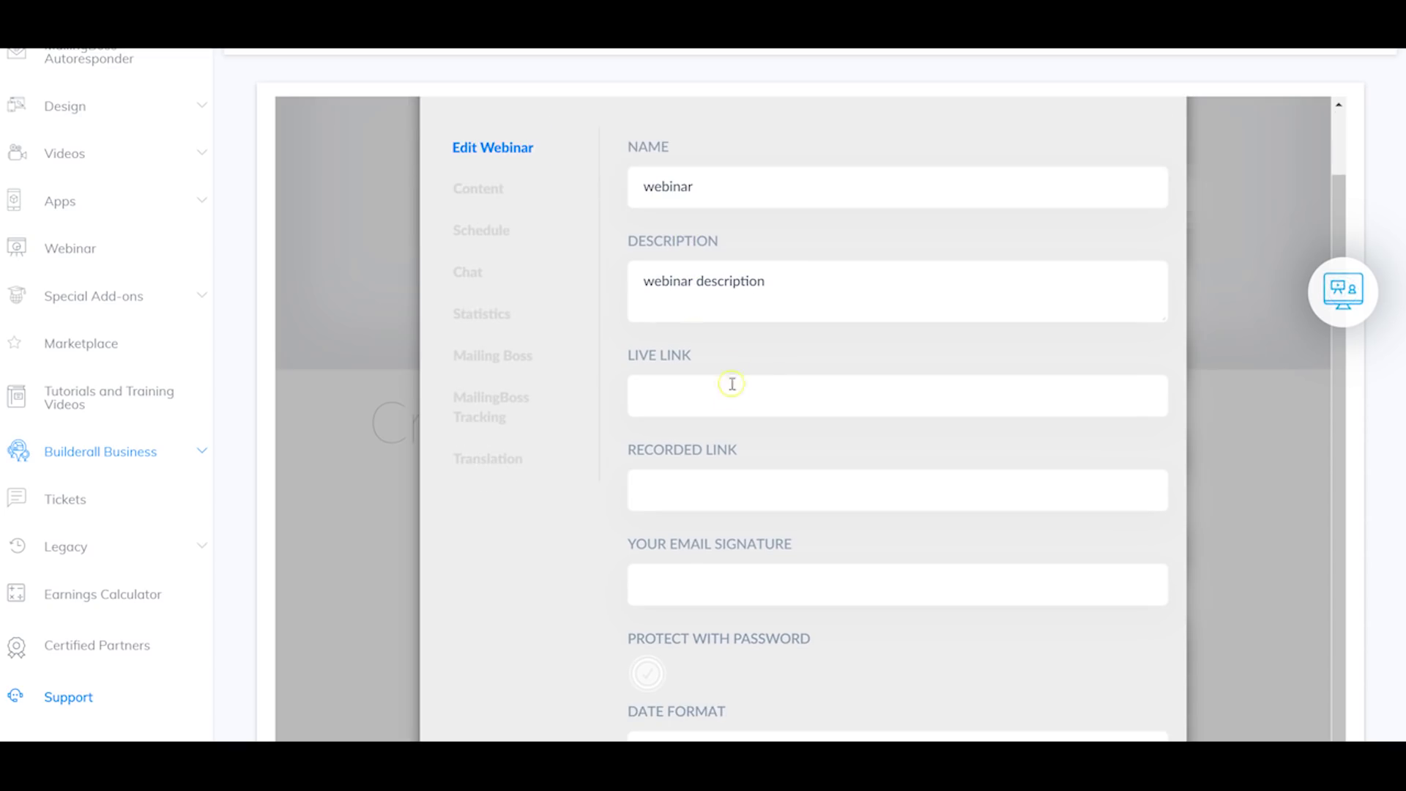
scroll(727, 378, "down", 2)
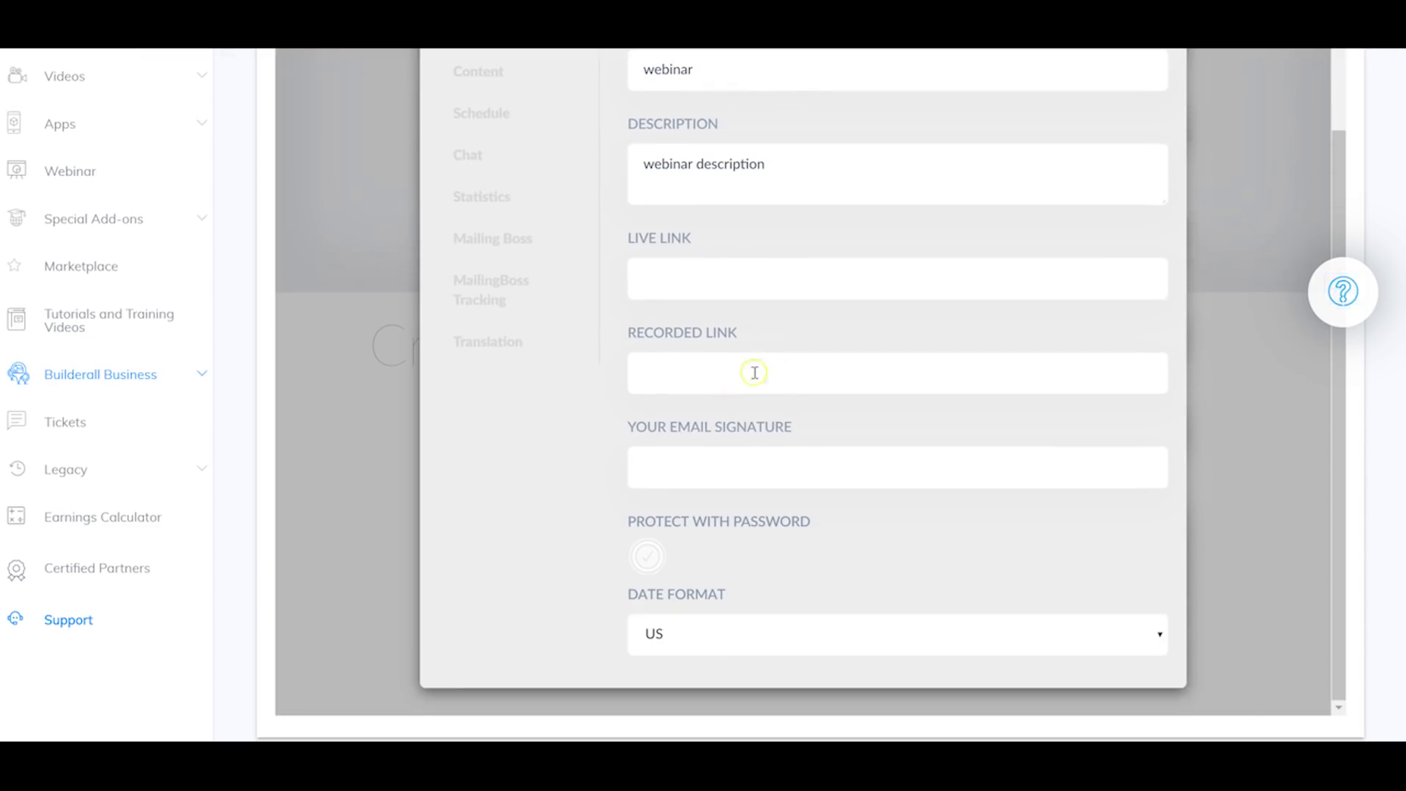
scroll(657, 621, "up", 3)
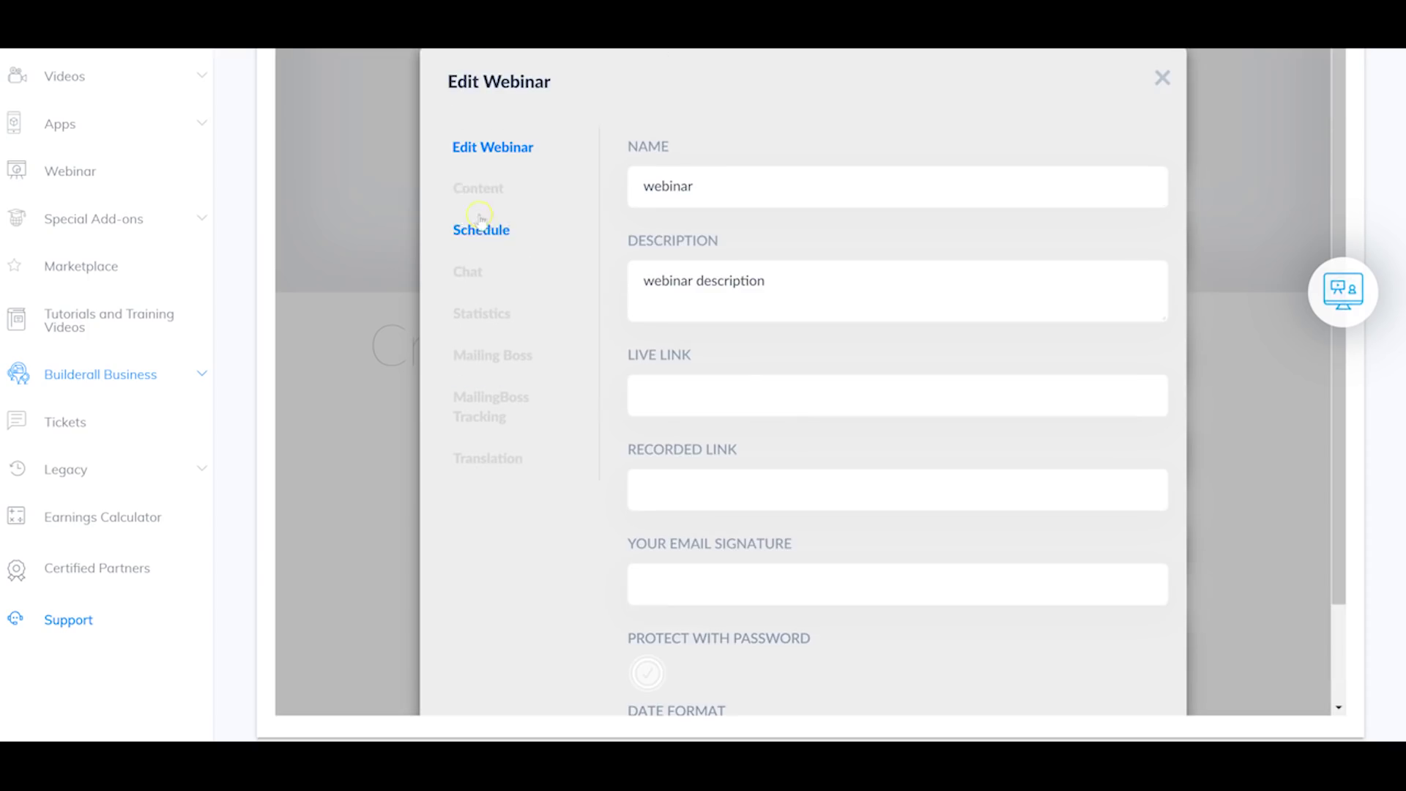
left_click(475, 186)
scroll(733, 285, "up", 1)
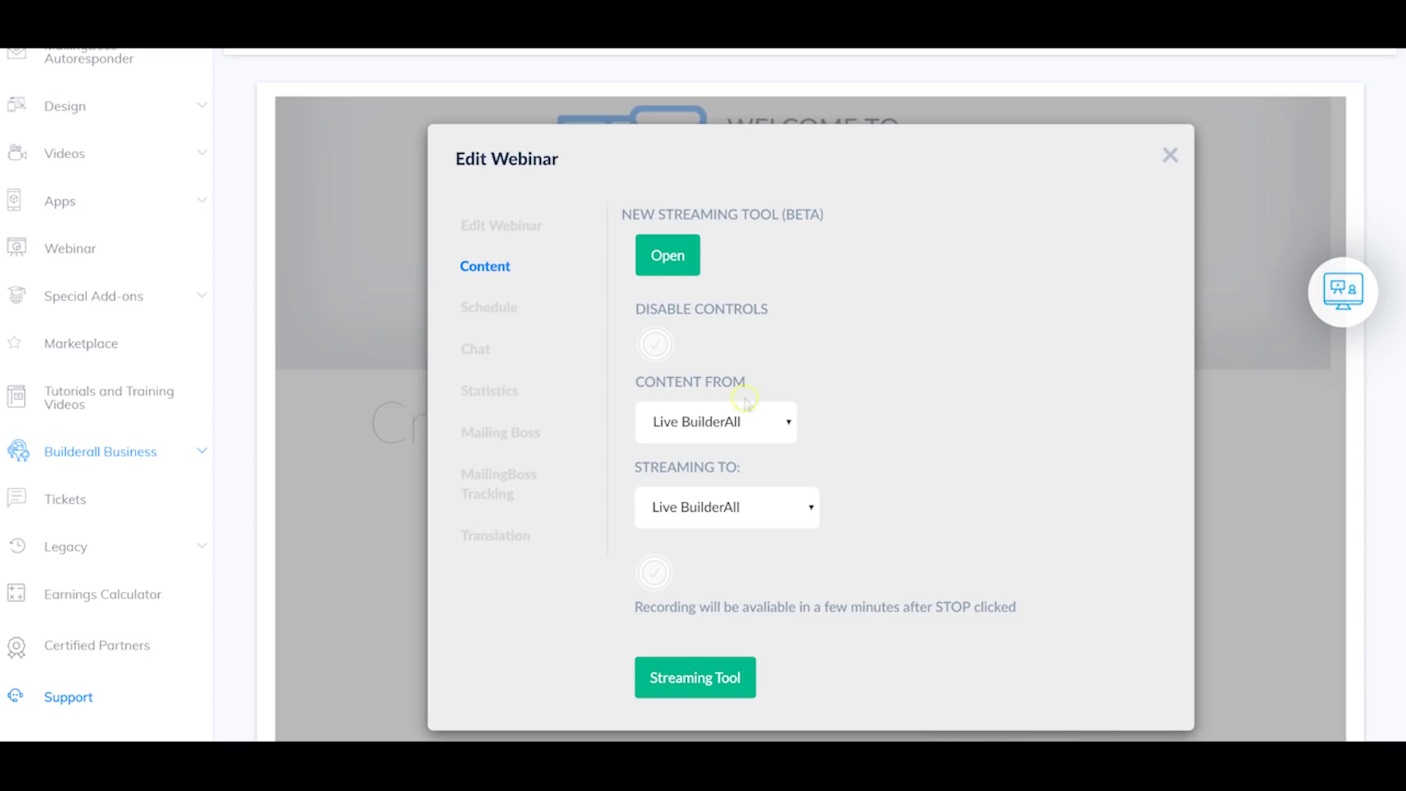
Step: Keep Live BuilderAll as content source and streaming destination, then view Schedule settings
left_click(773, 423)
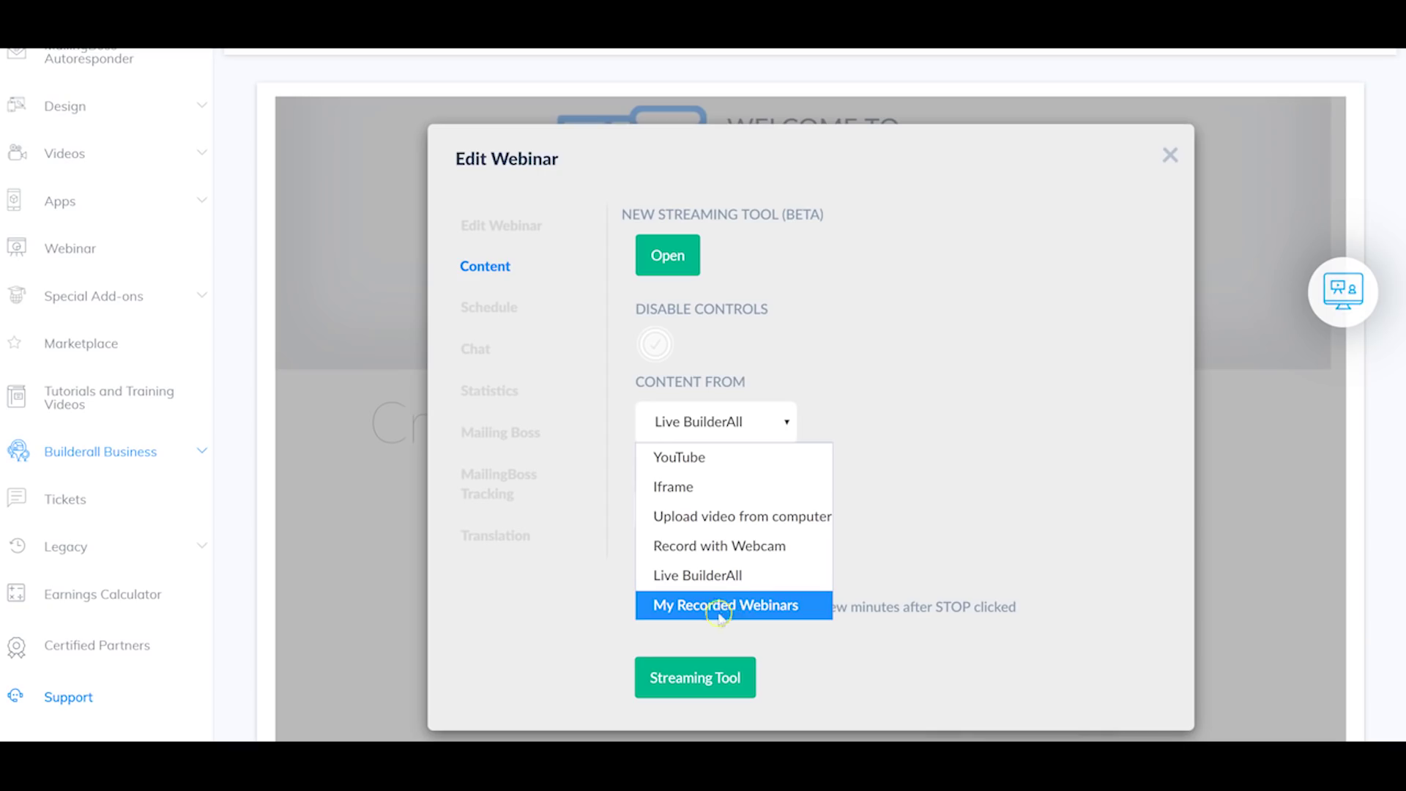
left_click(937, 349)
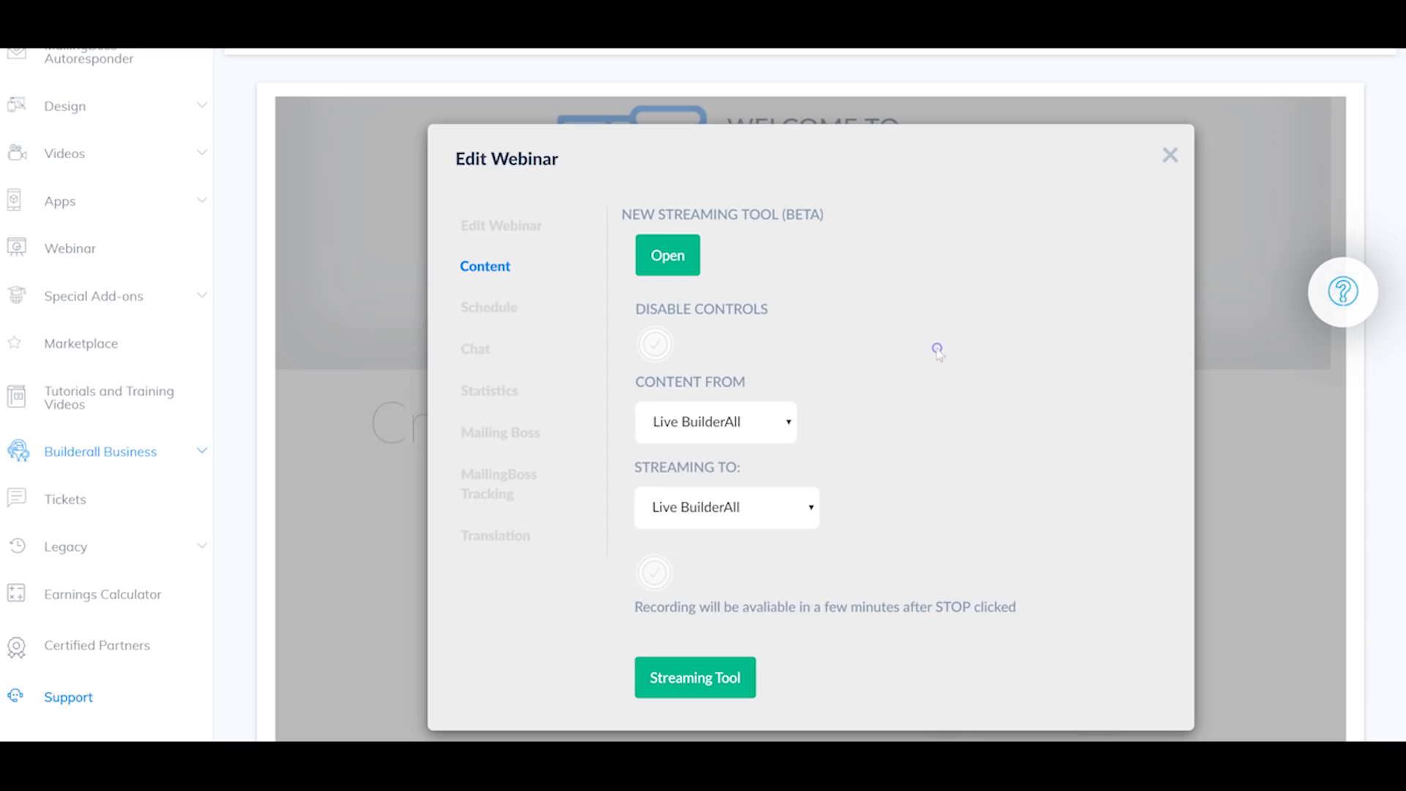
left_click(769, 505)
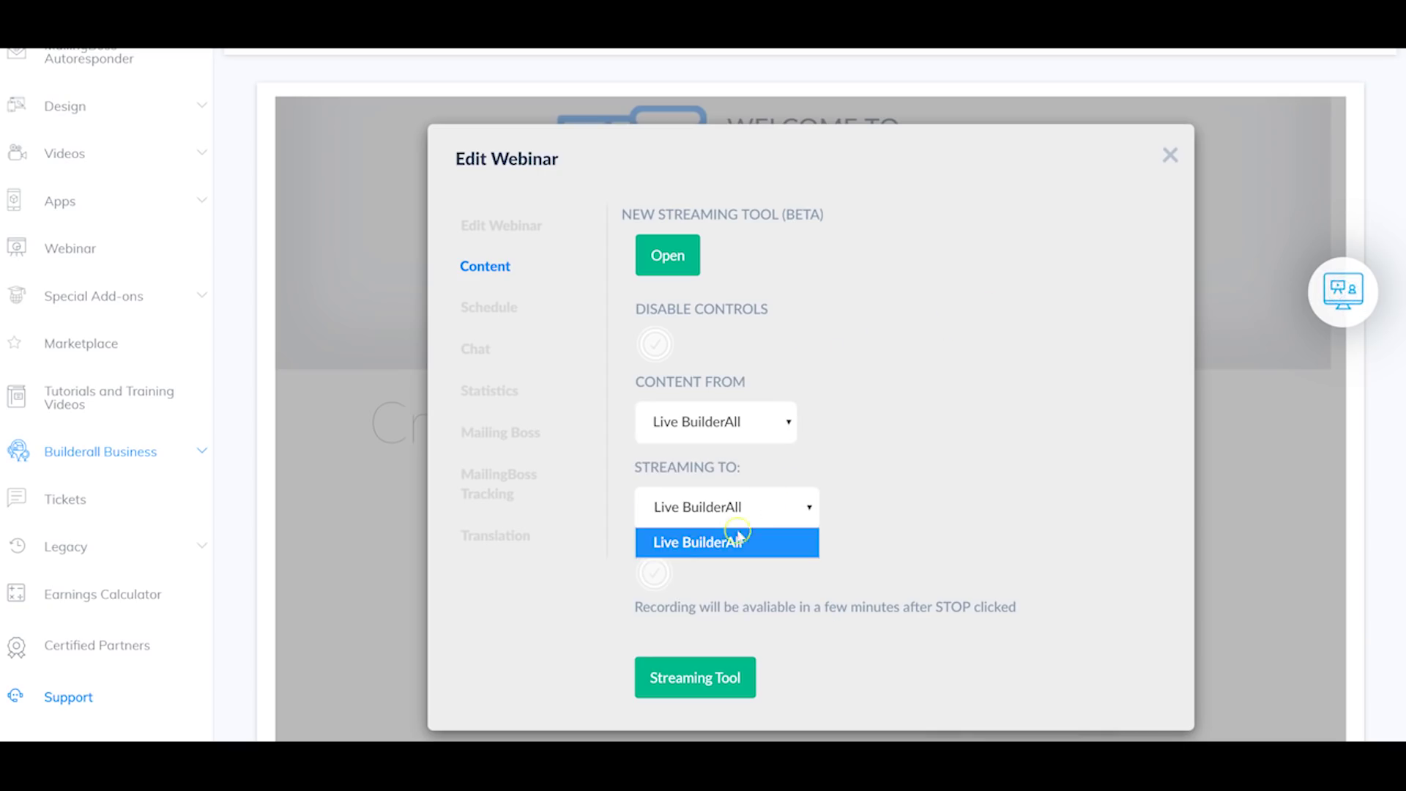
left_click(968, 504)
left_click(675, 509)
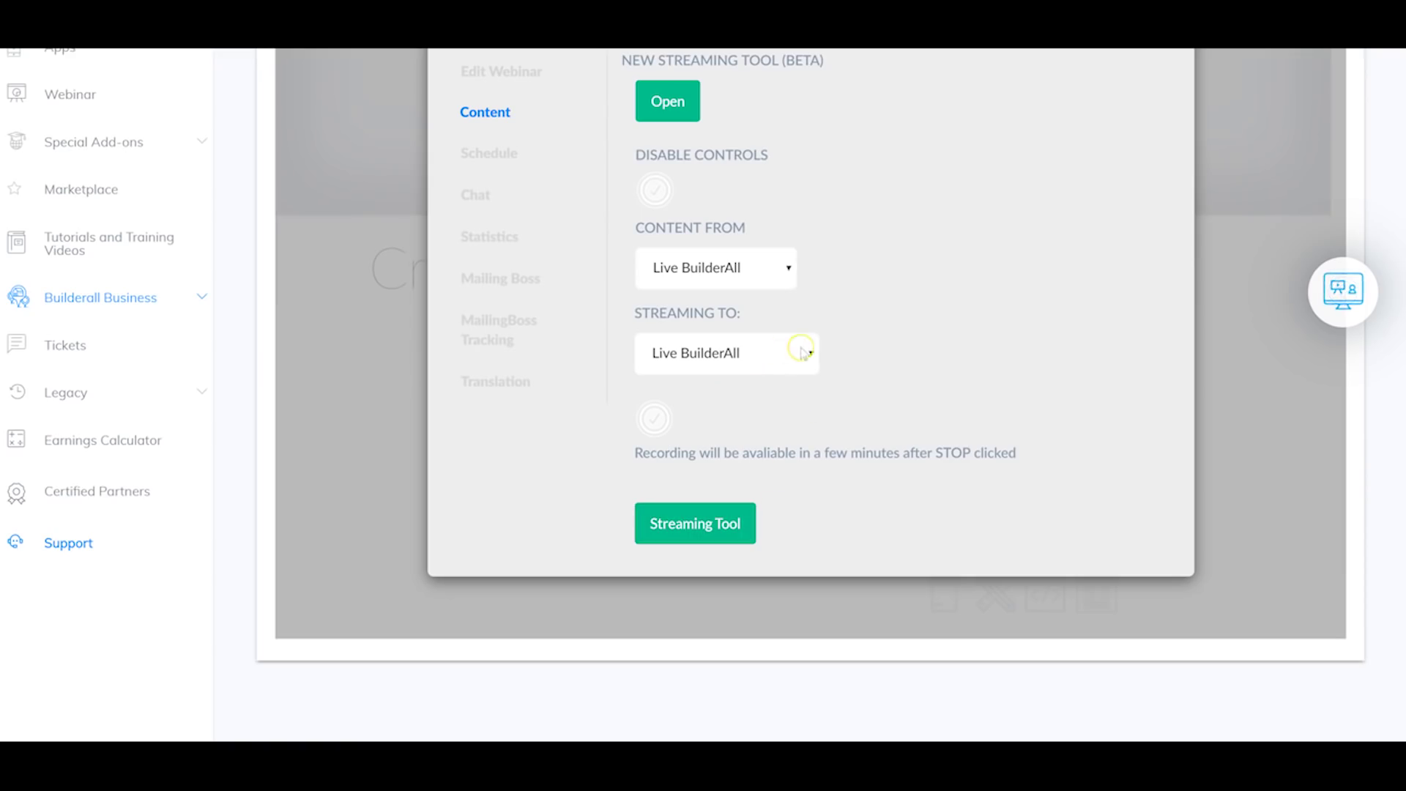
scroll(742, 288, "up", 1)
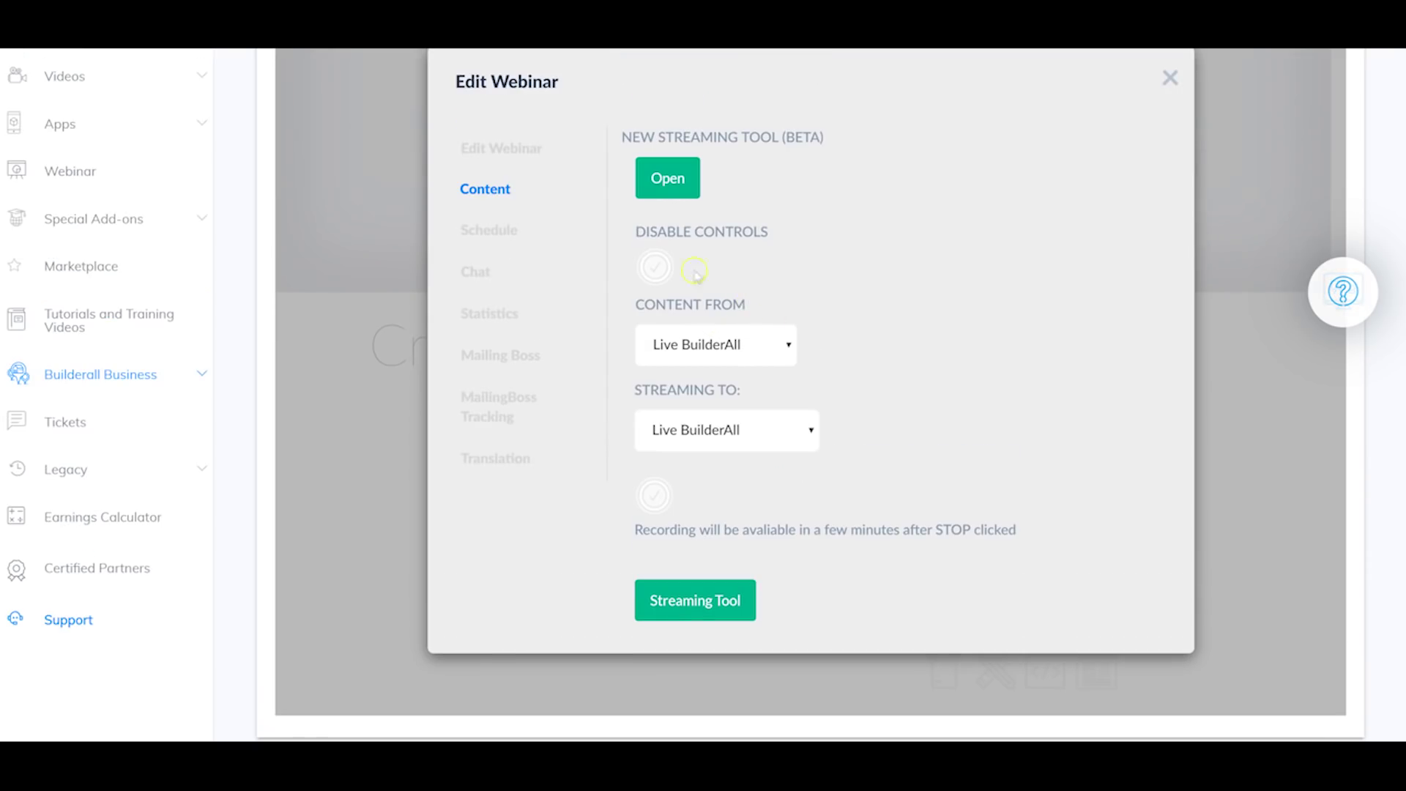
left_click(502, 231)
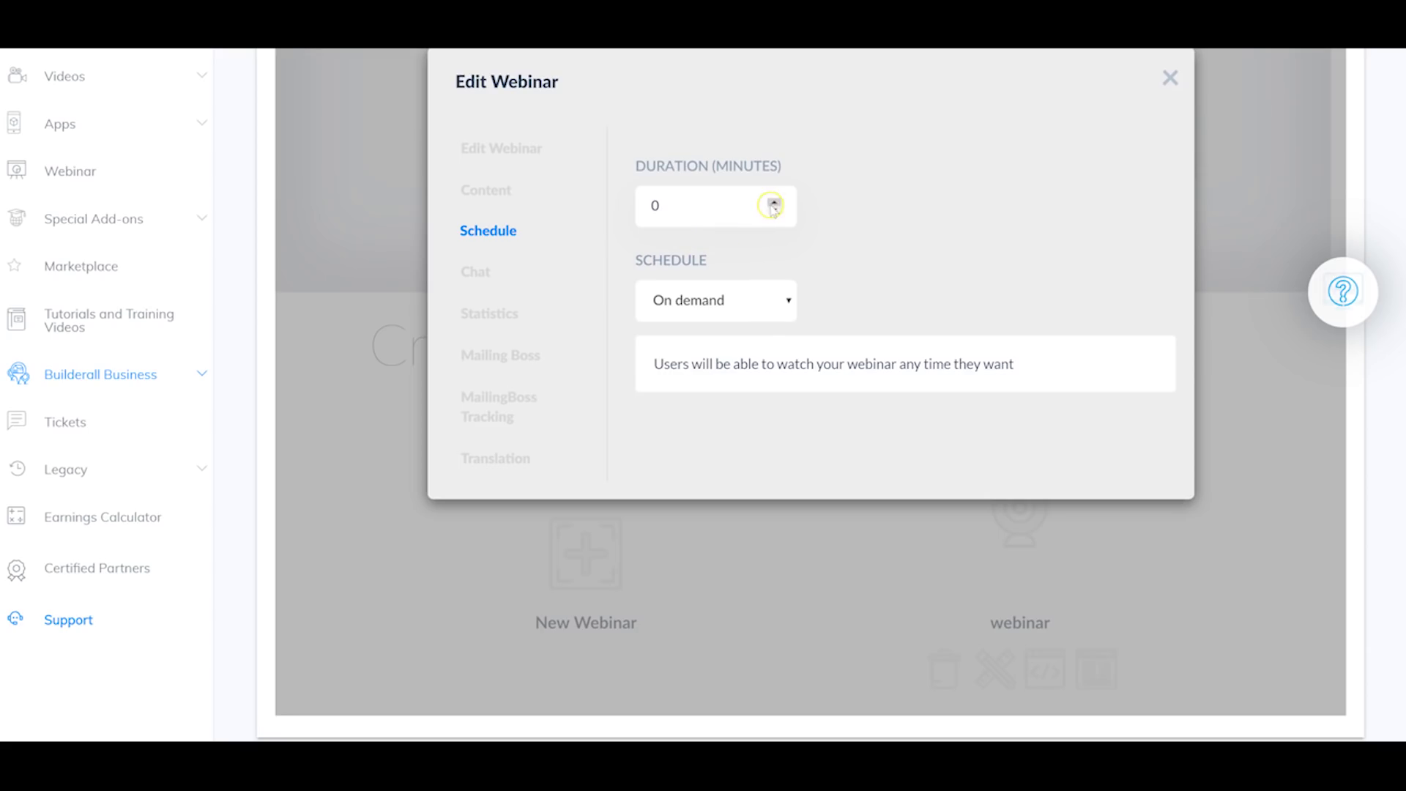
Step: Leave the webinar scheduled On demand and switch to its Chat settings
left_click(735, 306)
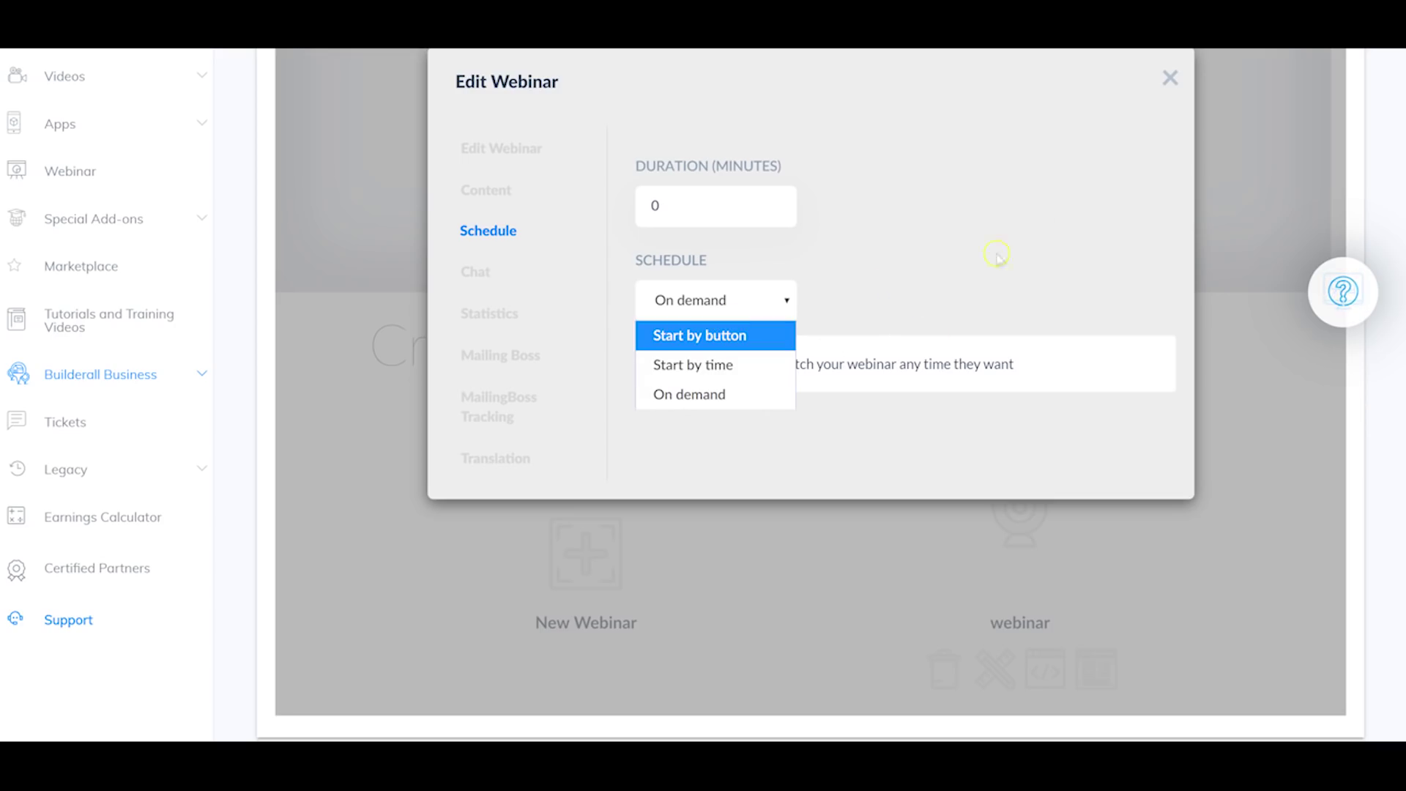
left_click(869, 227)
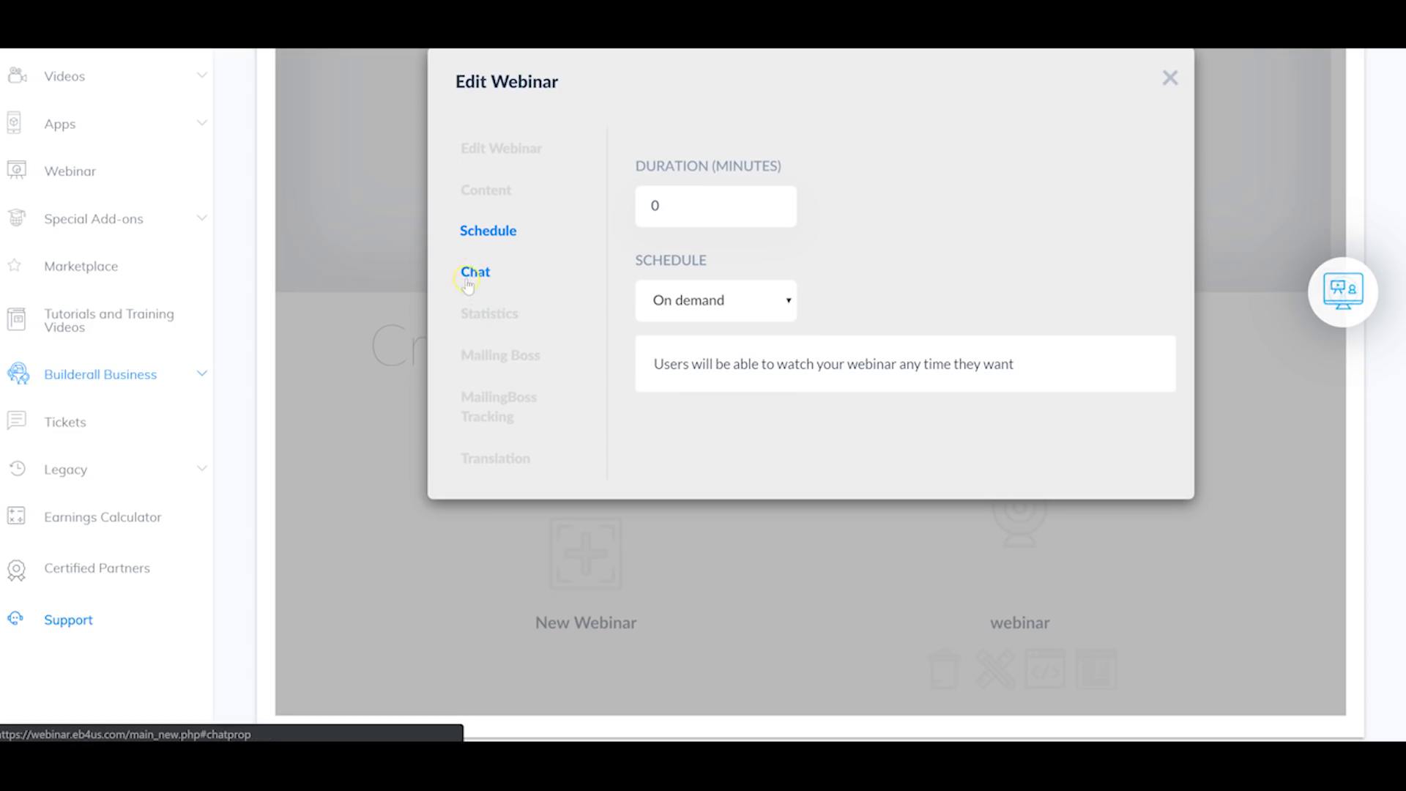
left_click(471, 277)
left_click(484, 259)
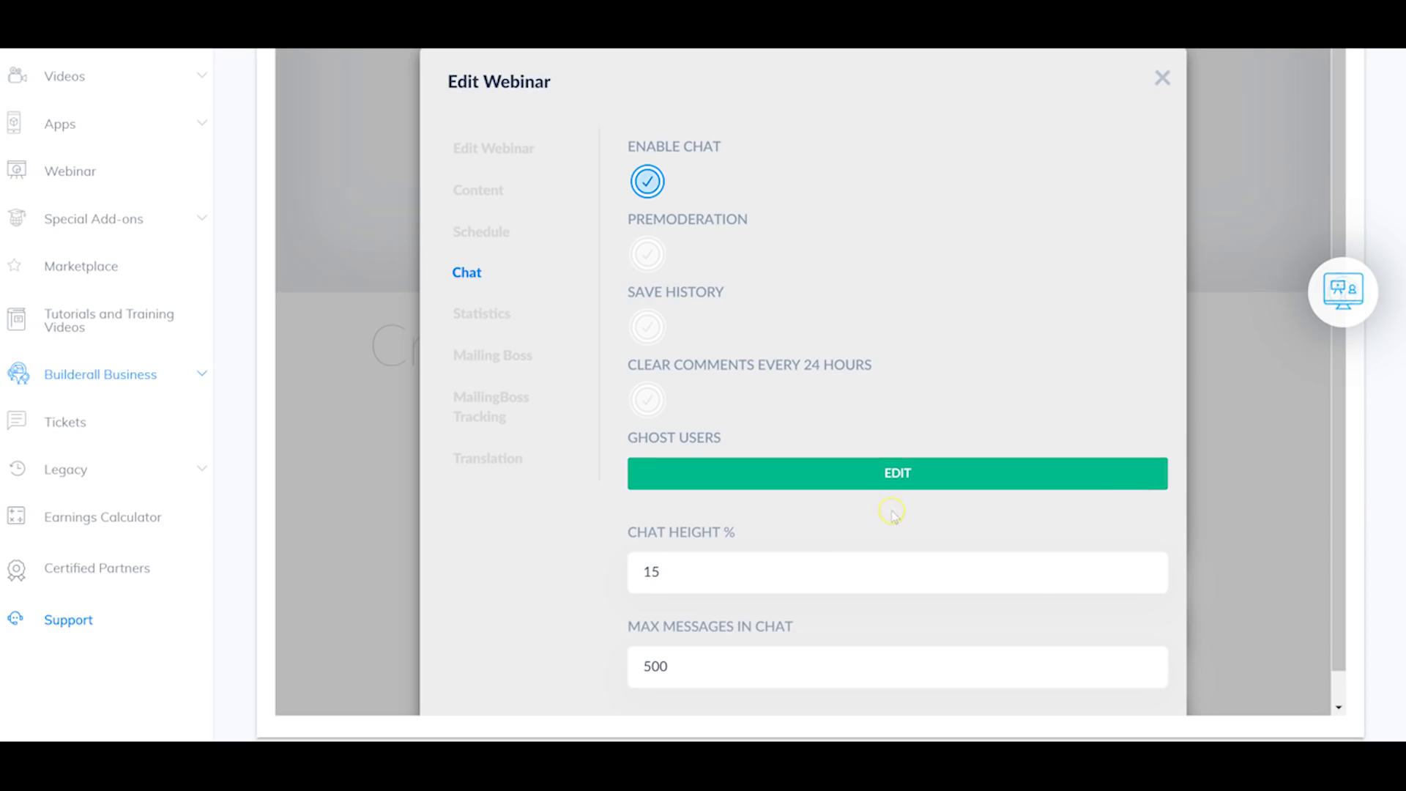
left_click(911, 475)
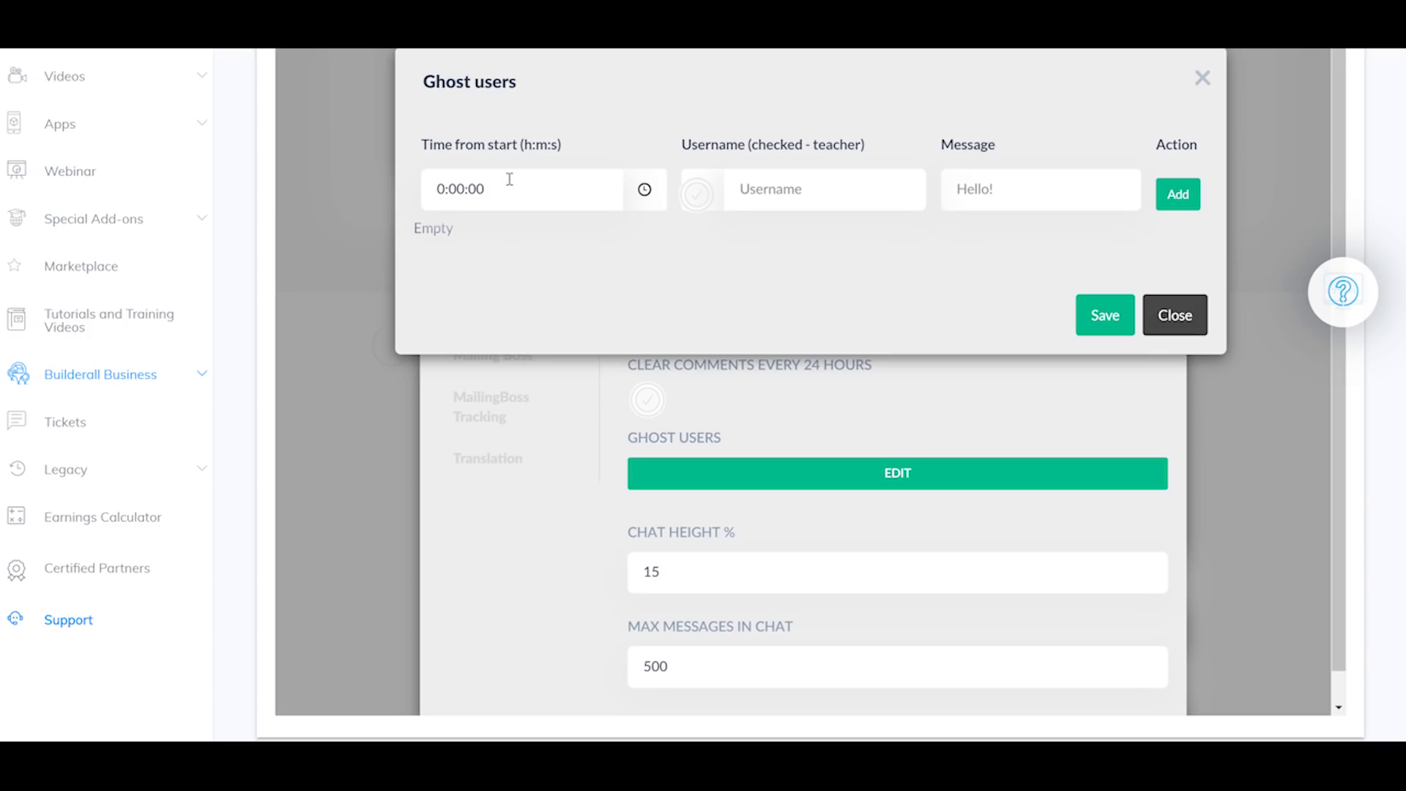
left_click(514, 179)
left_click(508, 180)
left_click(1201, 79)
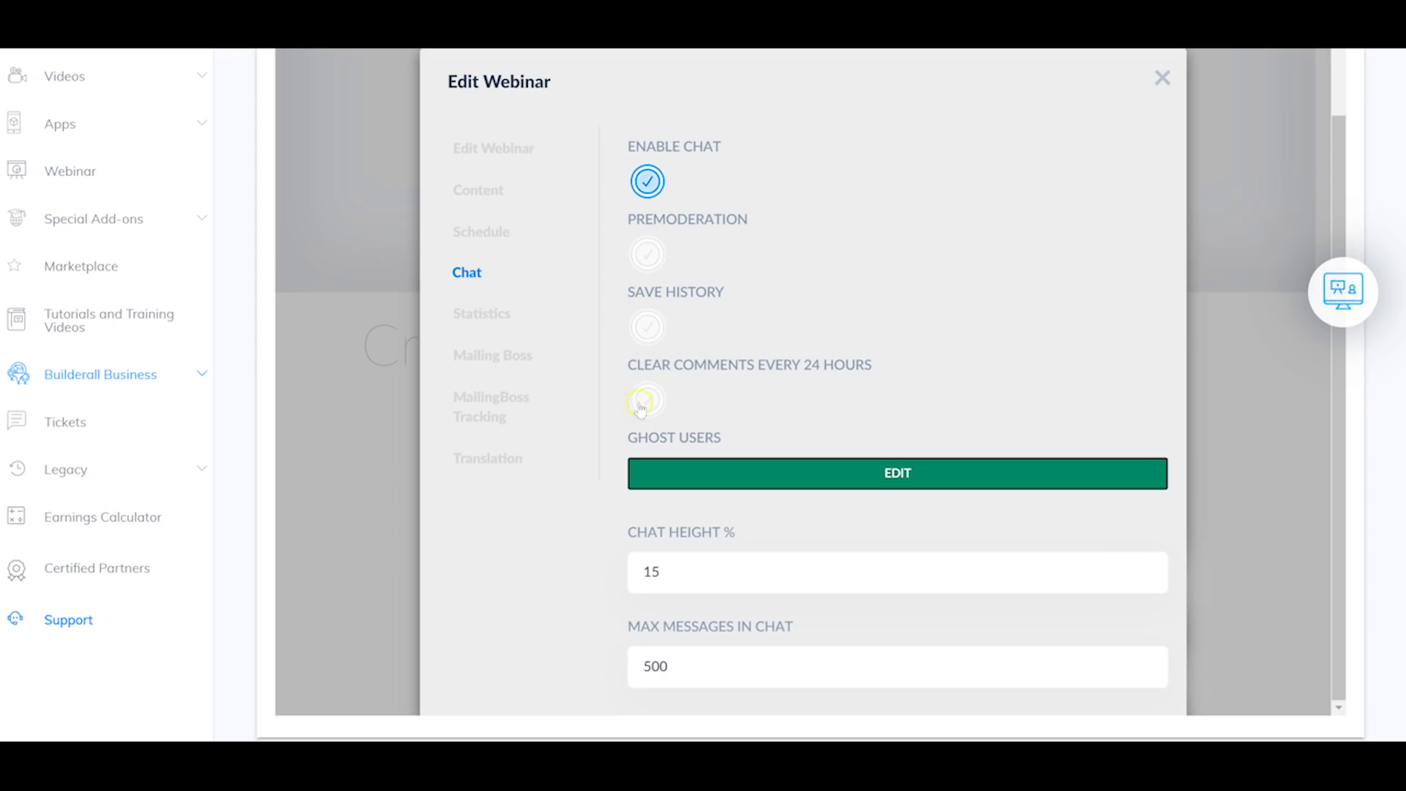
Step: Review the webinar's attendance statistics
left_click(504, 313)
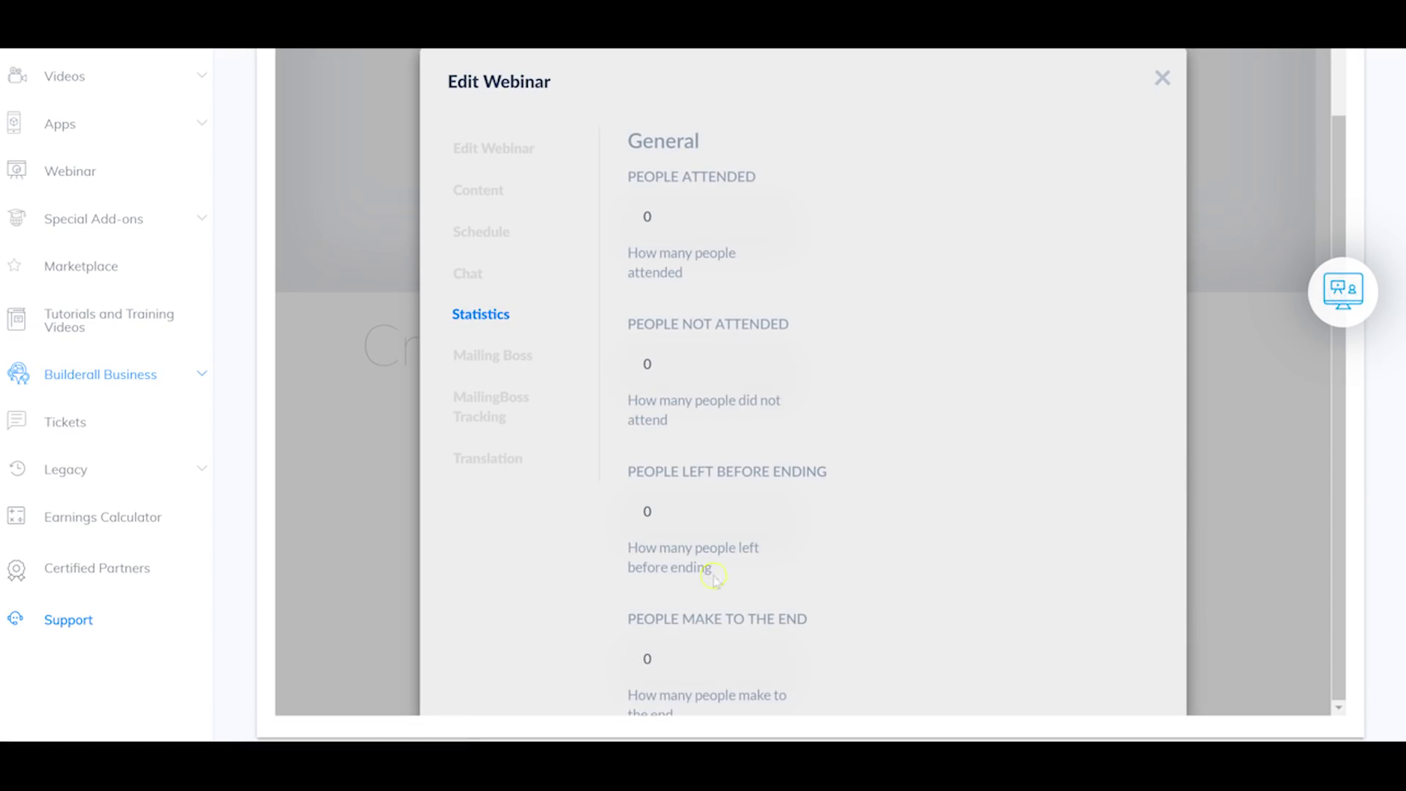
scroll(706, 375, "down", 1)
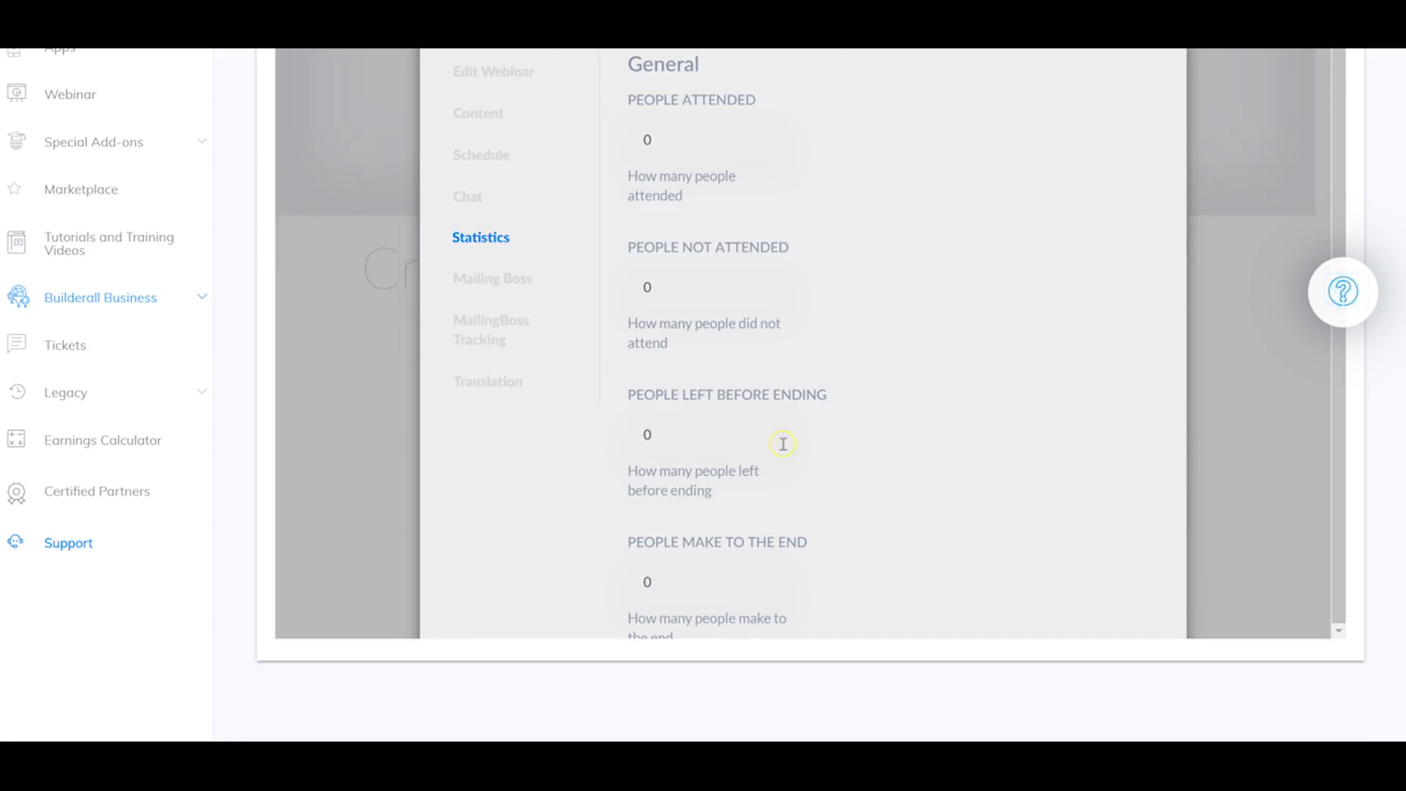
scroll(783, 443, "up", 1)
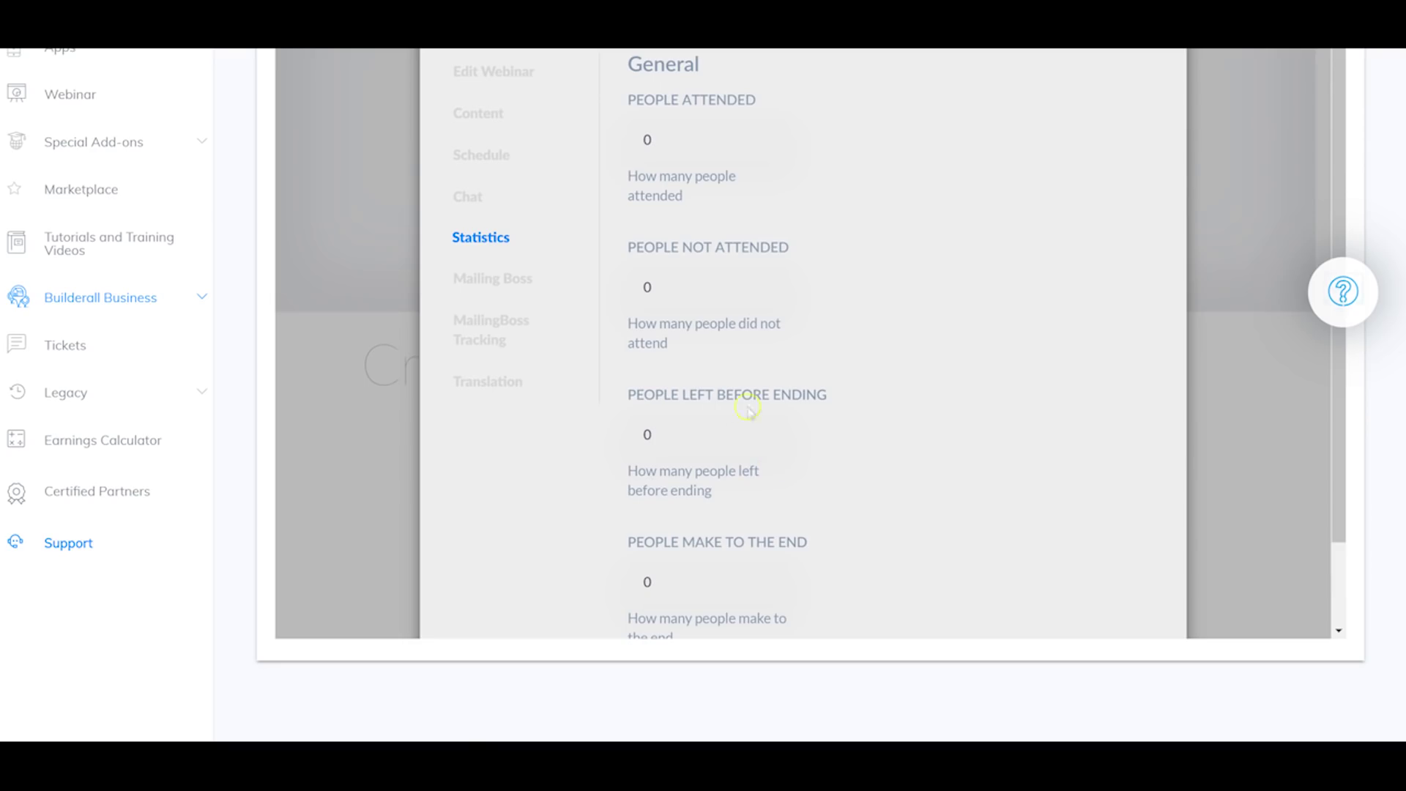
Step: Check the Mailing Boss key options and move on to MailingBoss Tracking
left_click(496, 284)
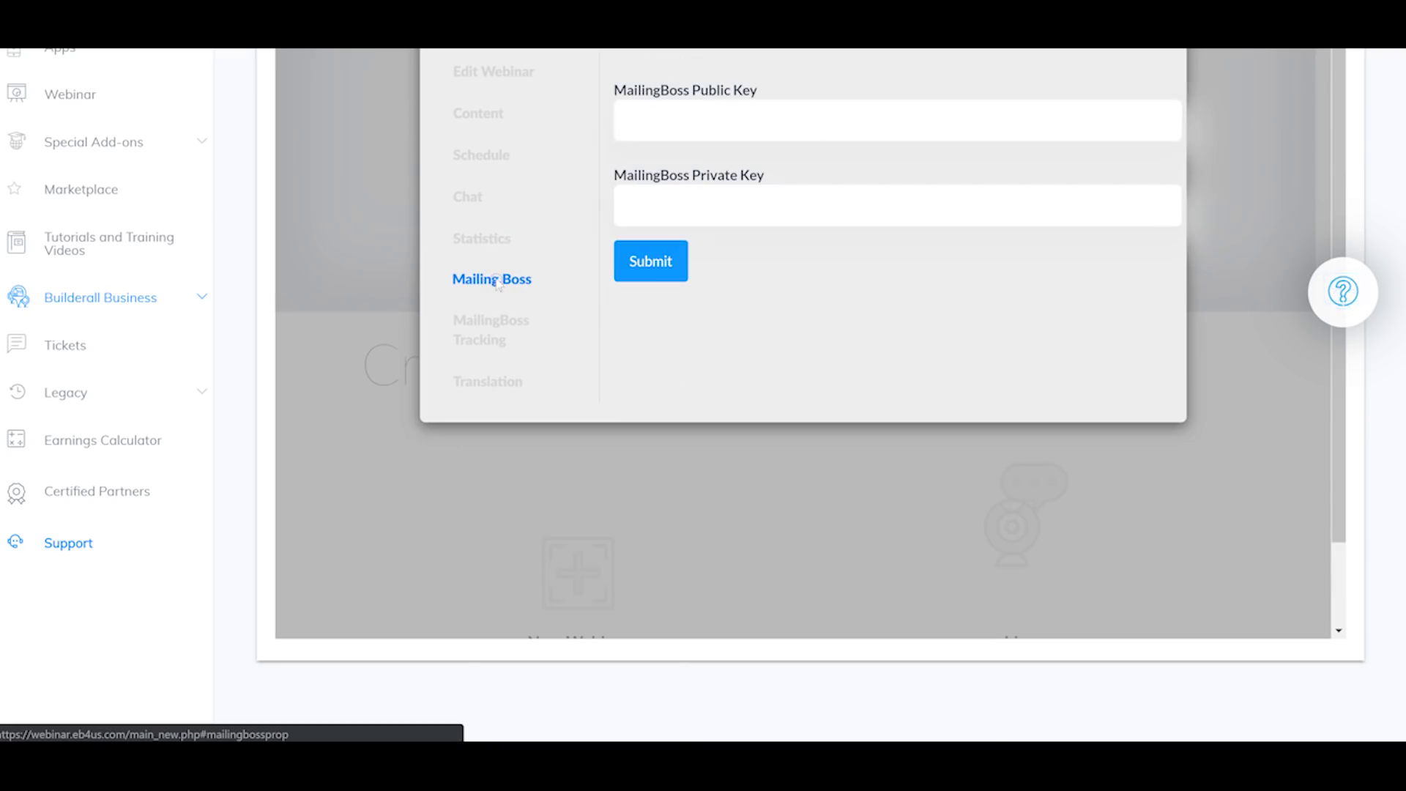
scroll(995, 338, "up", 1)
scroll(995, 338, "up", 5)
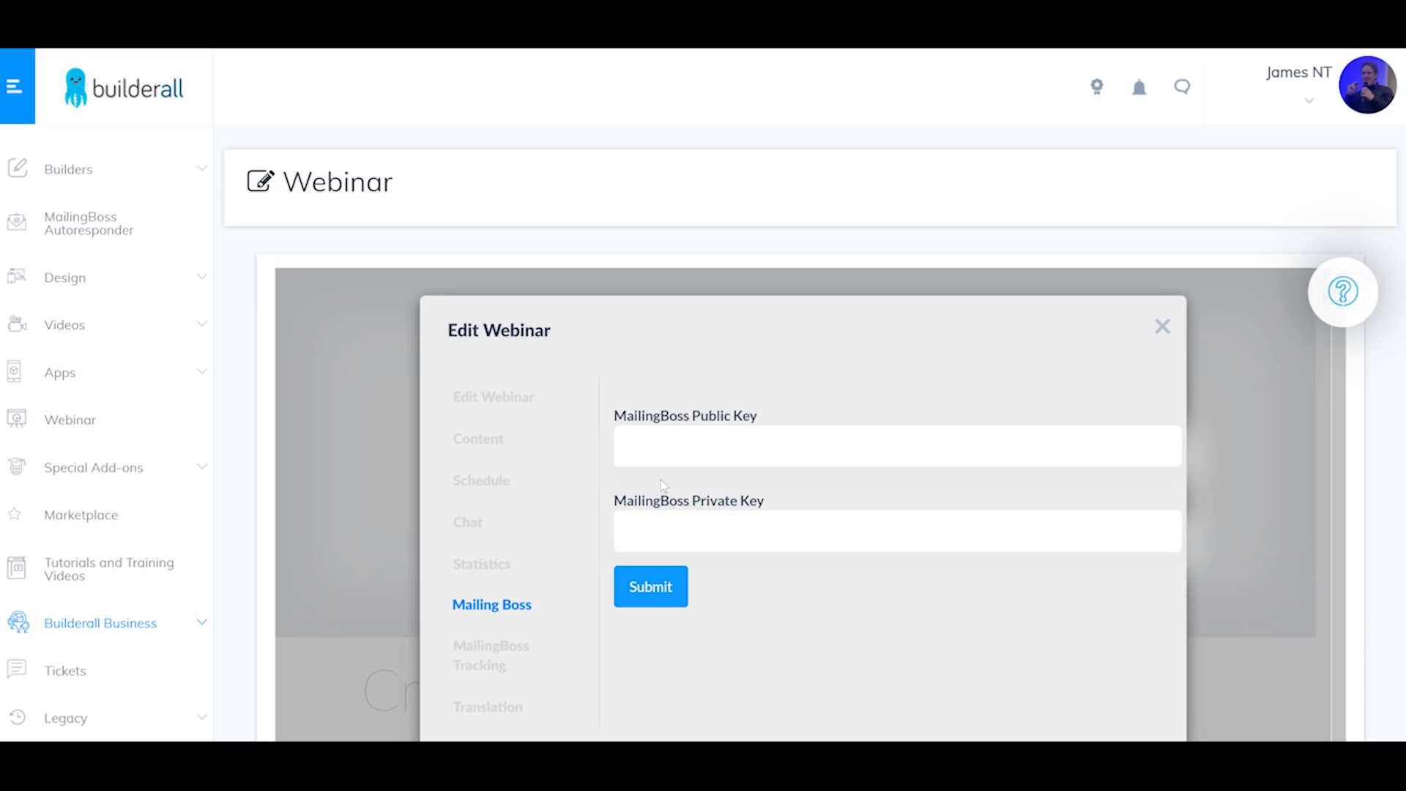
left_click(498, 620)
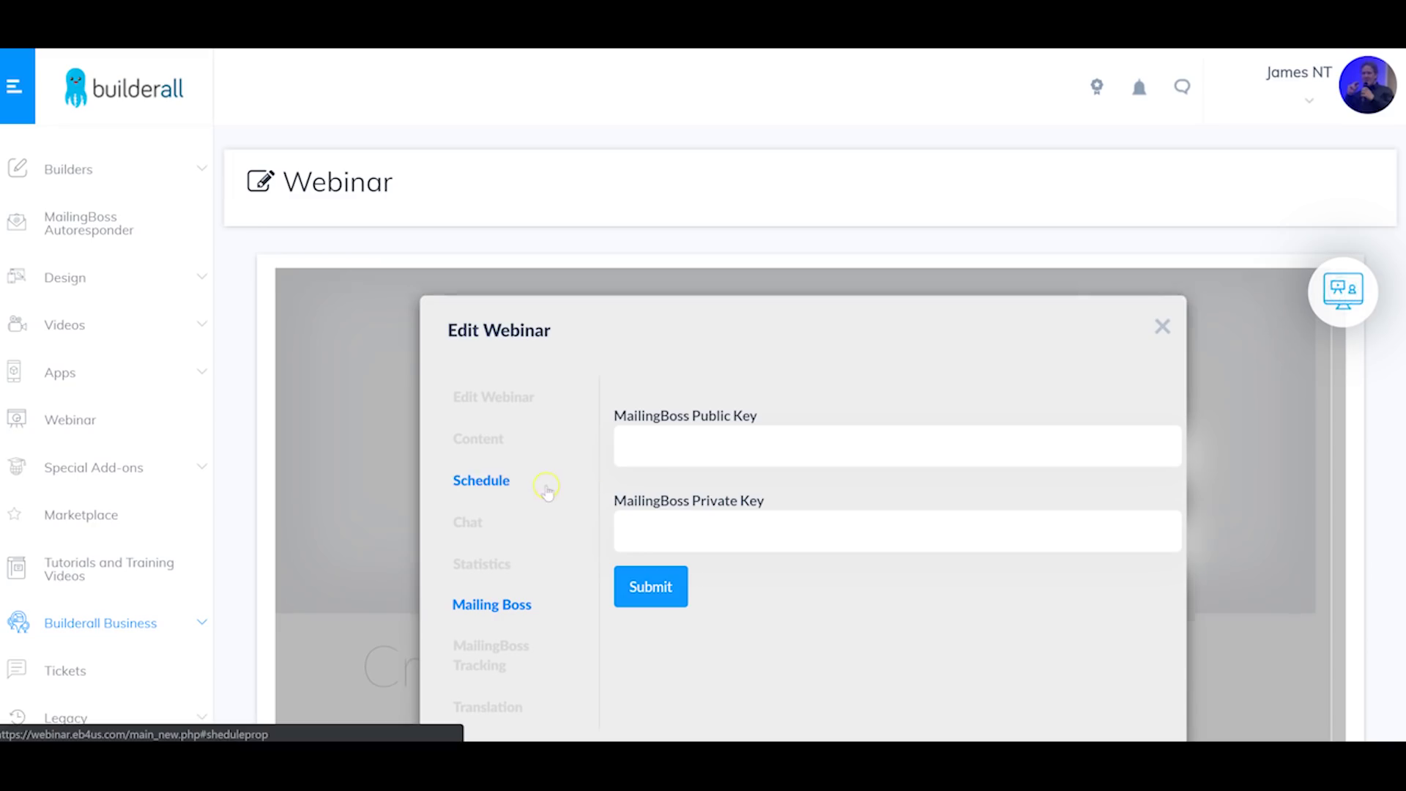
left_click(499, 654)
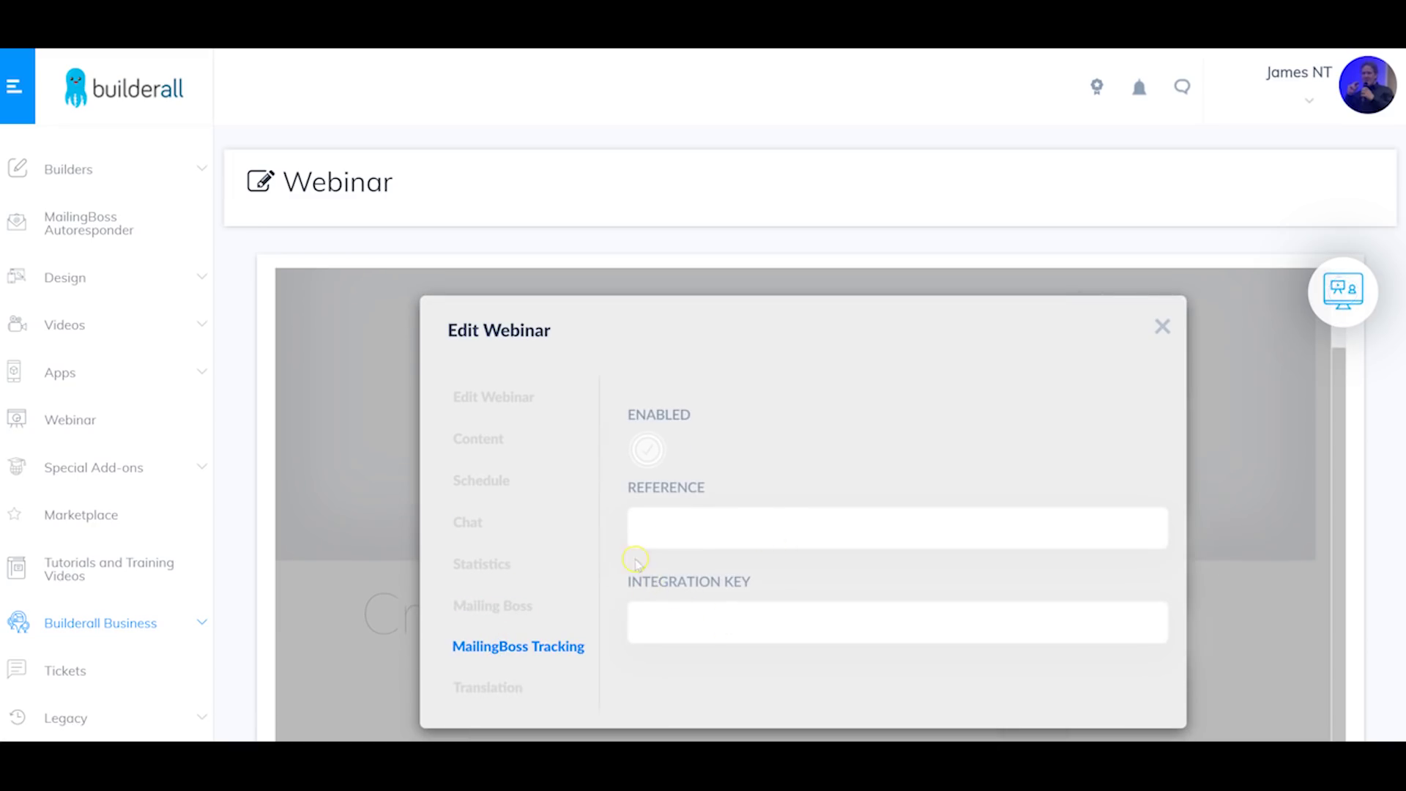
Step: Scroll through the Translation texts, then close Edit Webinar to return to Create Your Webinars
left_click(498, 689)
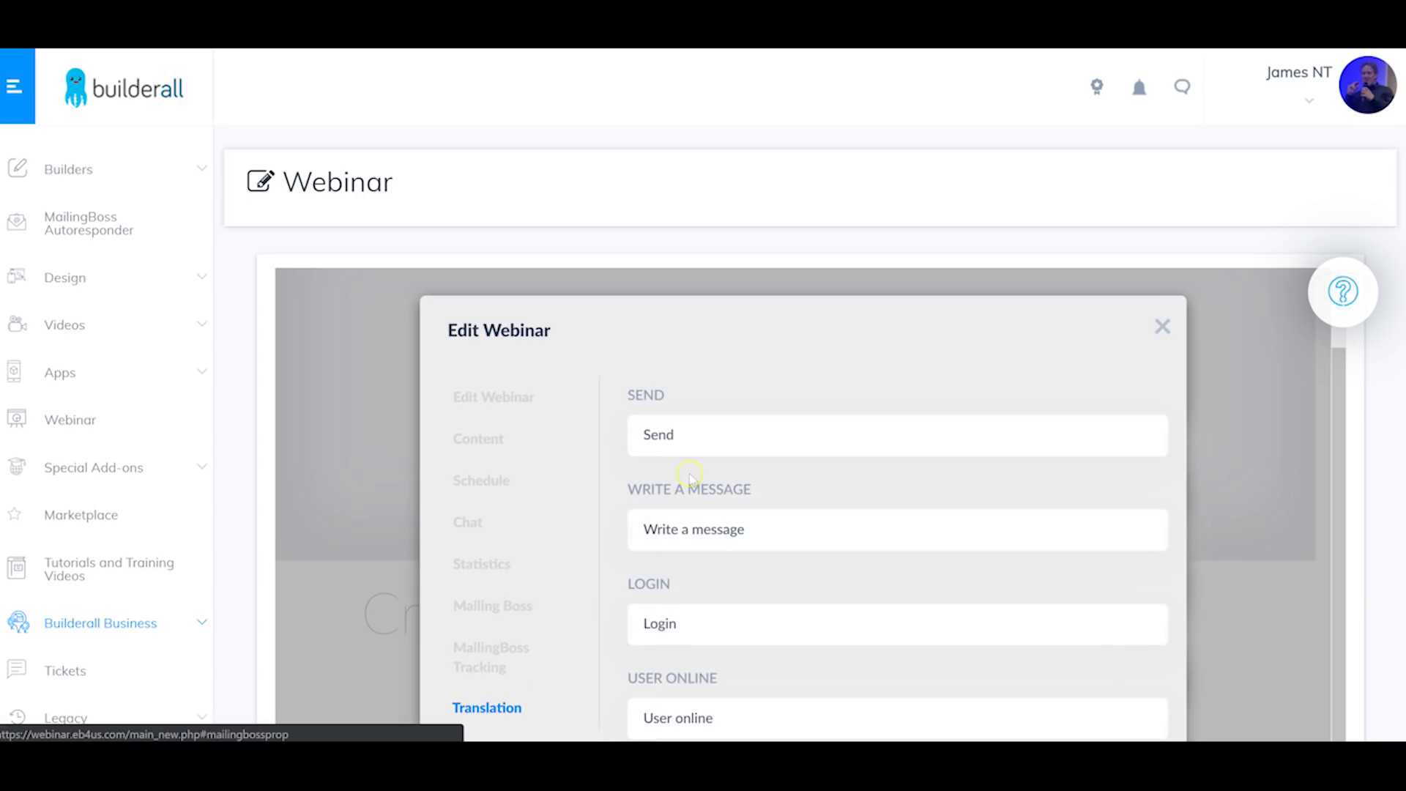
scroll(791, 454, "down", 4)
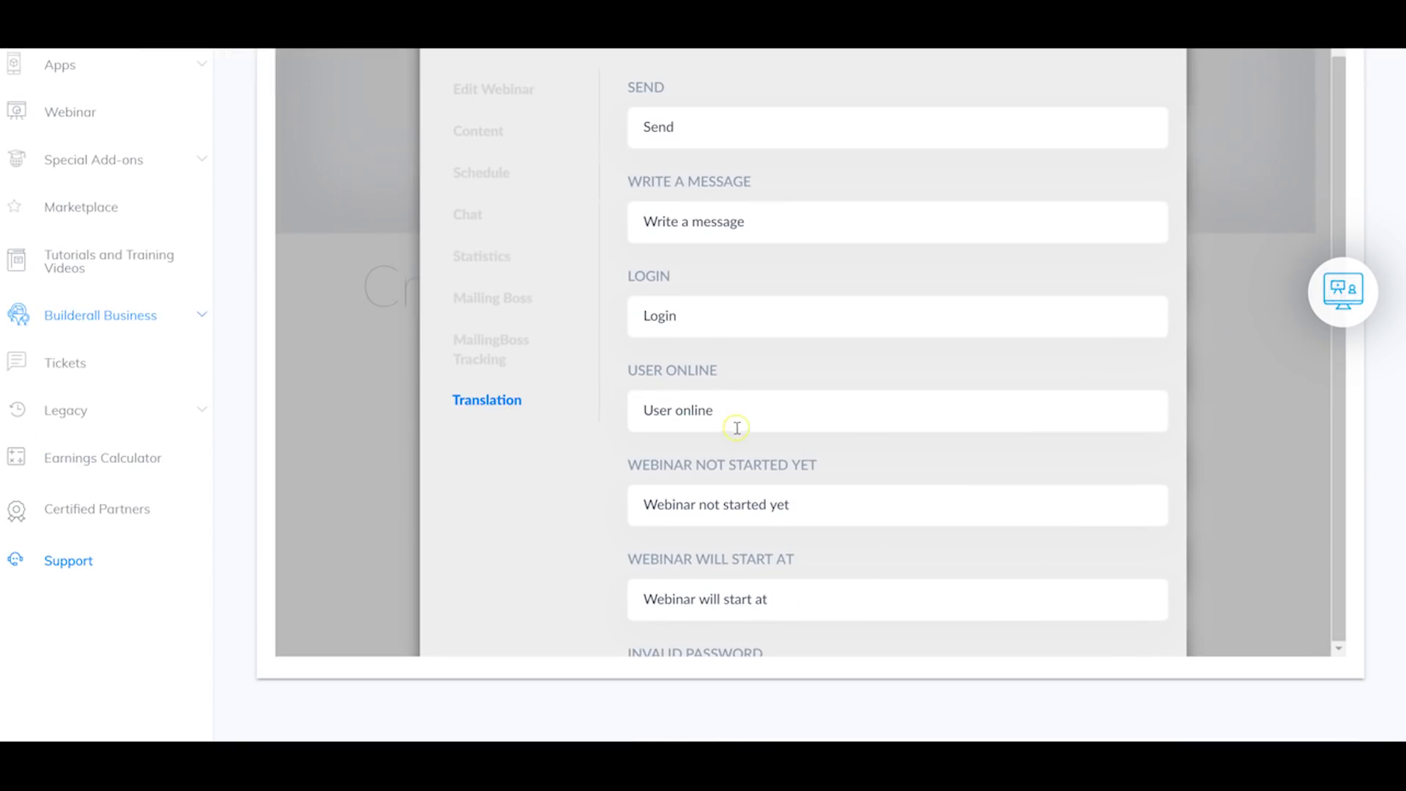
scroll(684, 559, "up", 4)
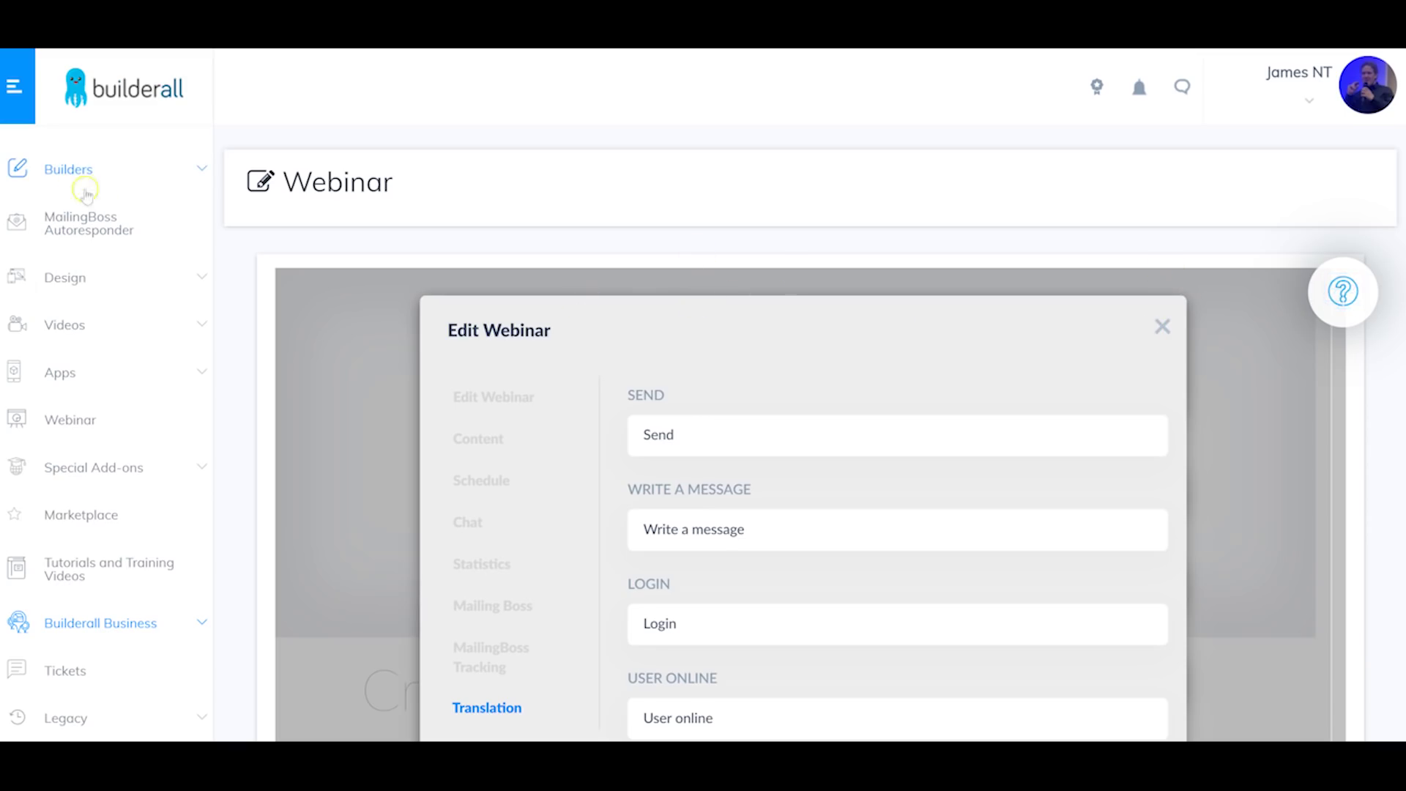
left_click(1162, 327)
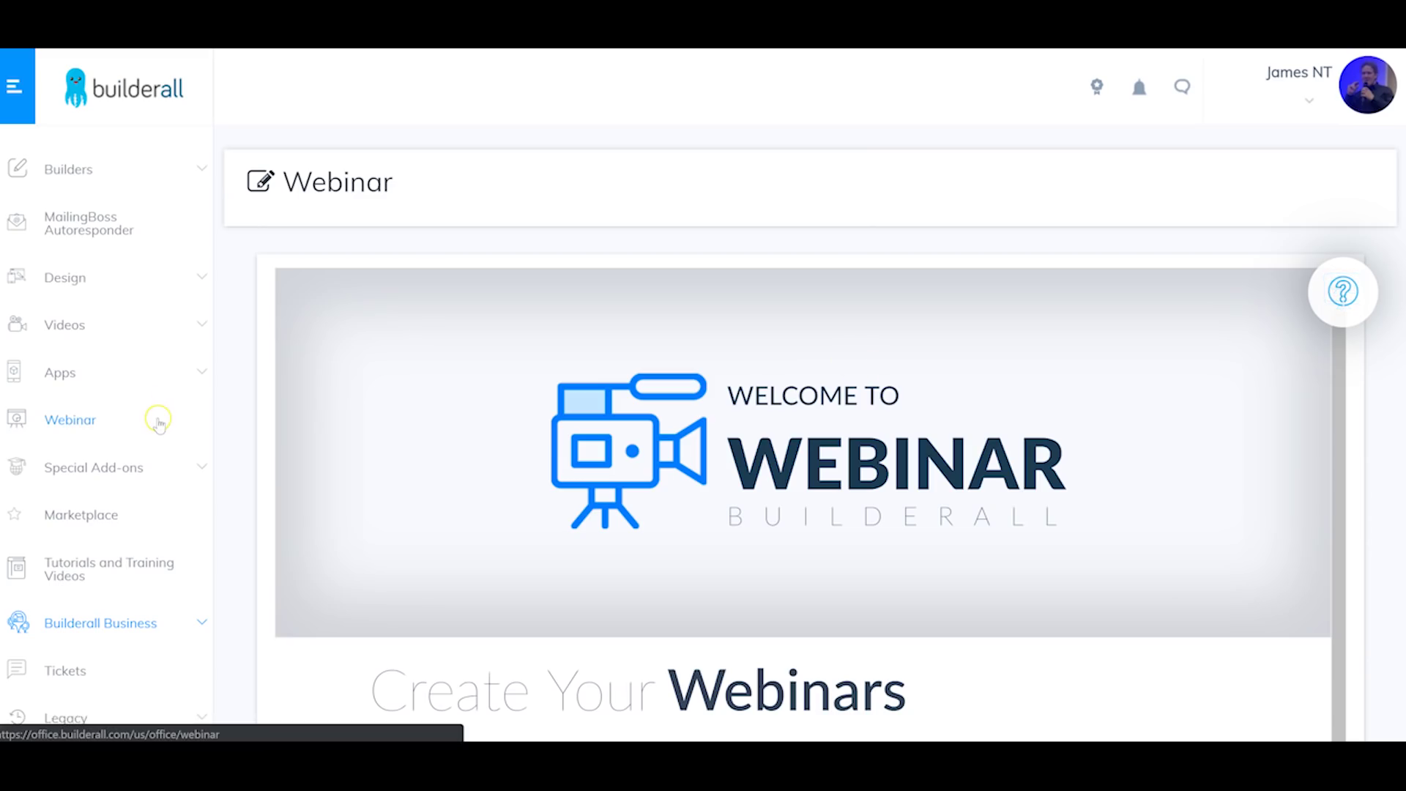
scroll(477, 455, "down", 1)
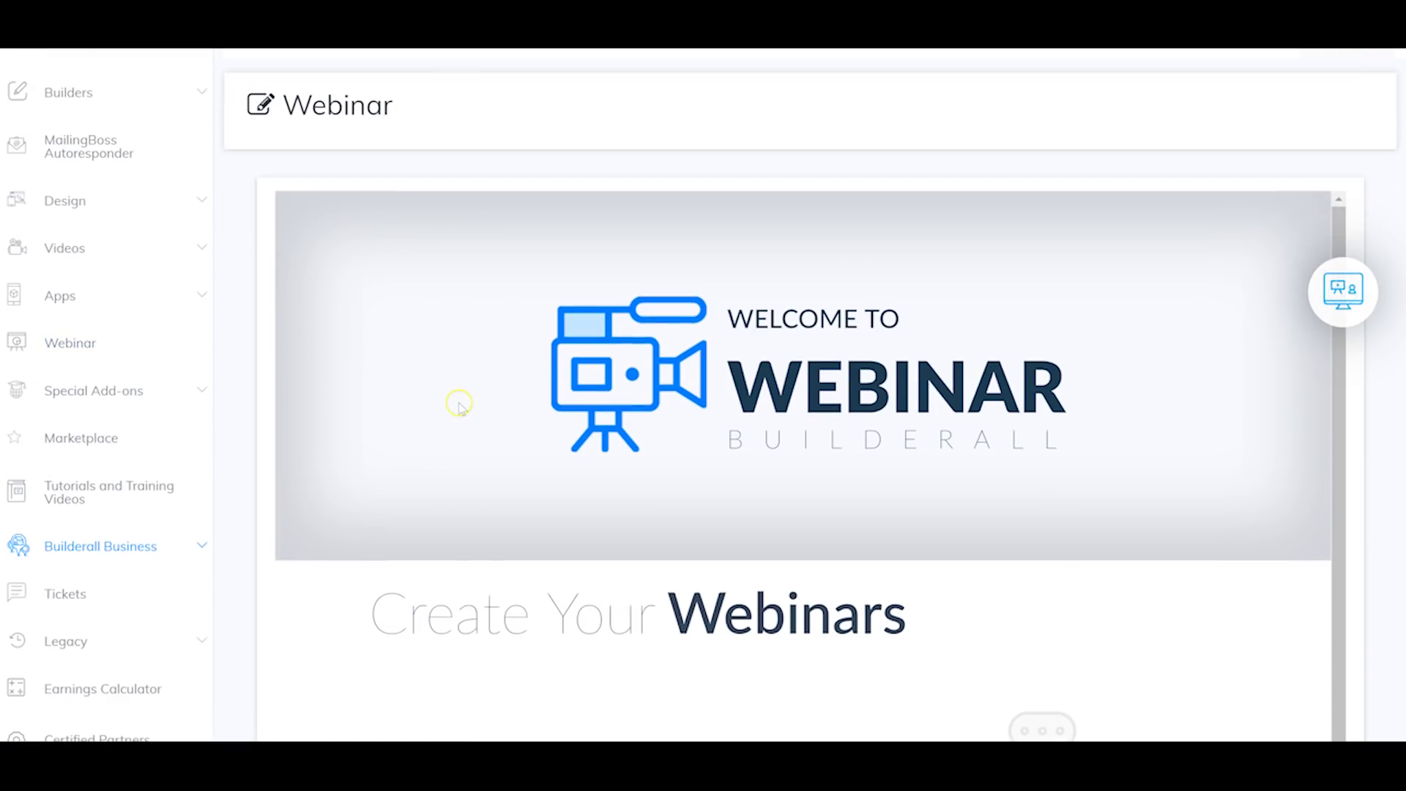